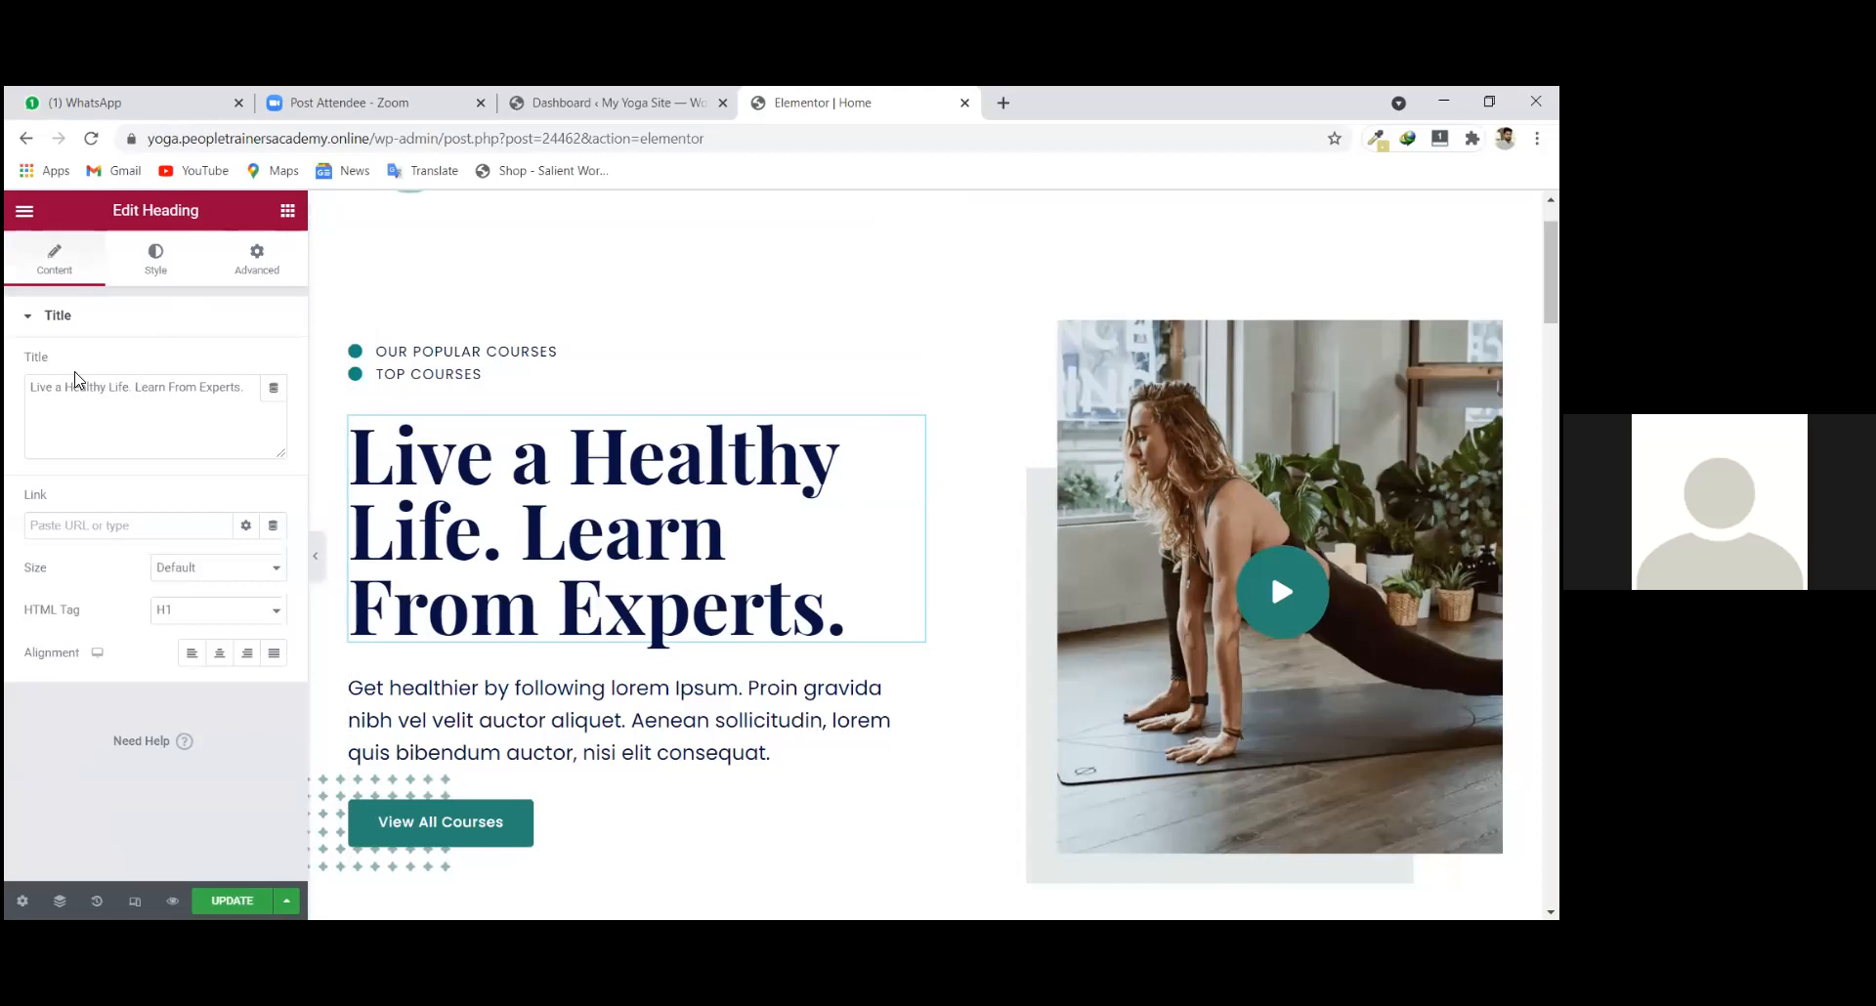
Insert the word "Industry" before "Experts" in the heading's title so it reads "Live a Healthy Life. Learn From Industry Experts.".
mouse_move(32, 388)
mouse_down()
mouse_move(272, 403)
mouse_move(25, 389)
mouse_up()
click(250, 392)
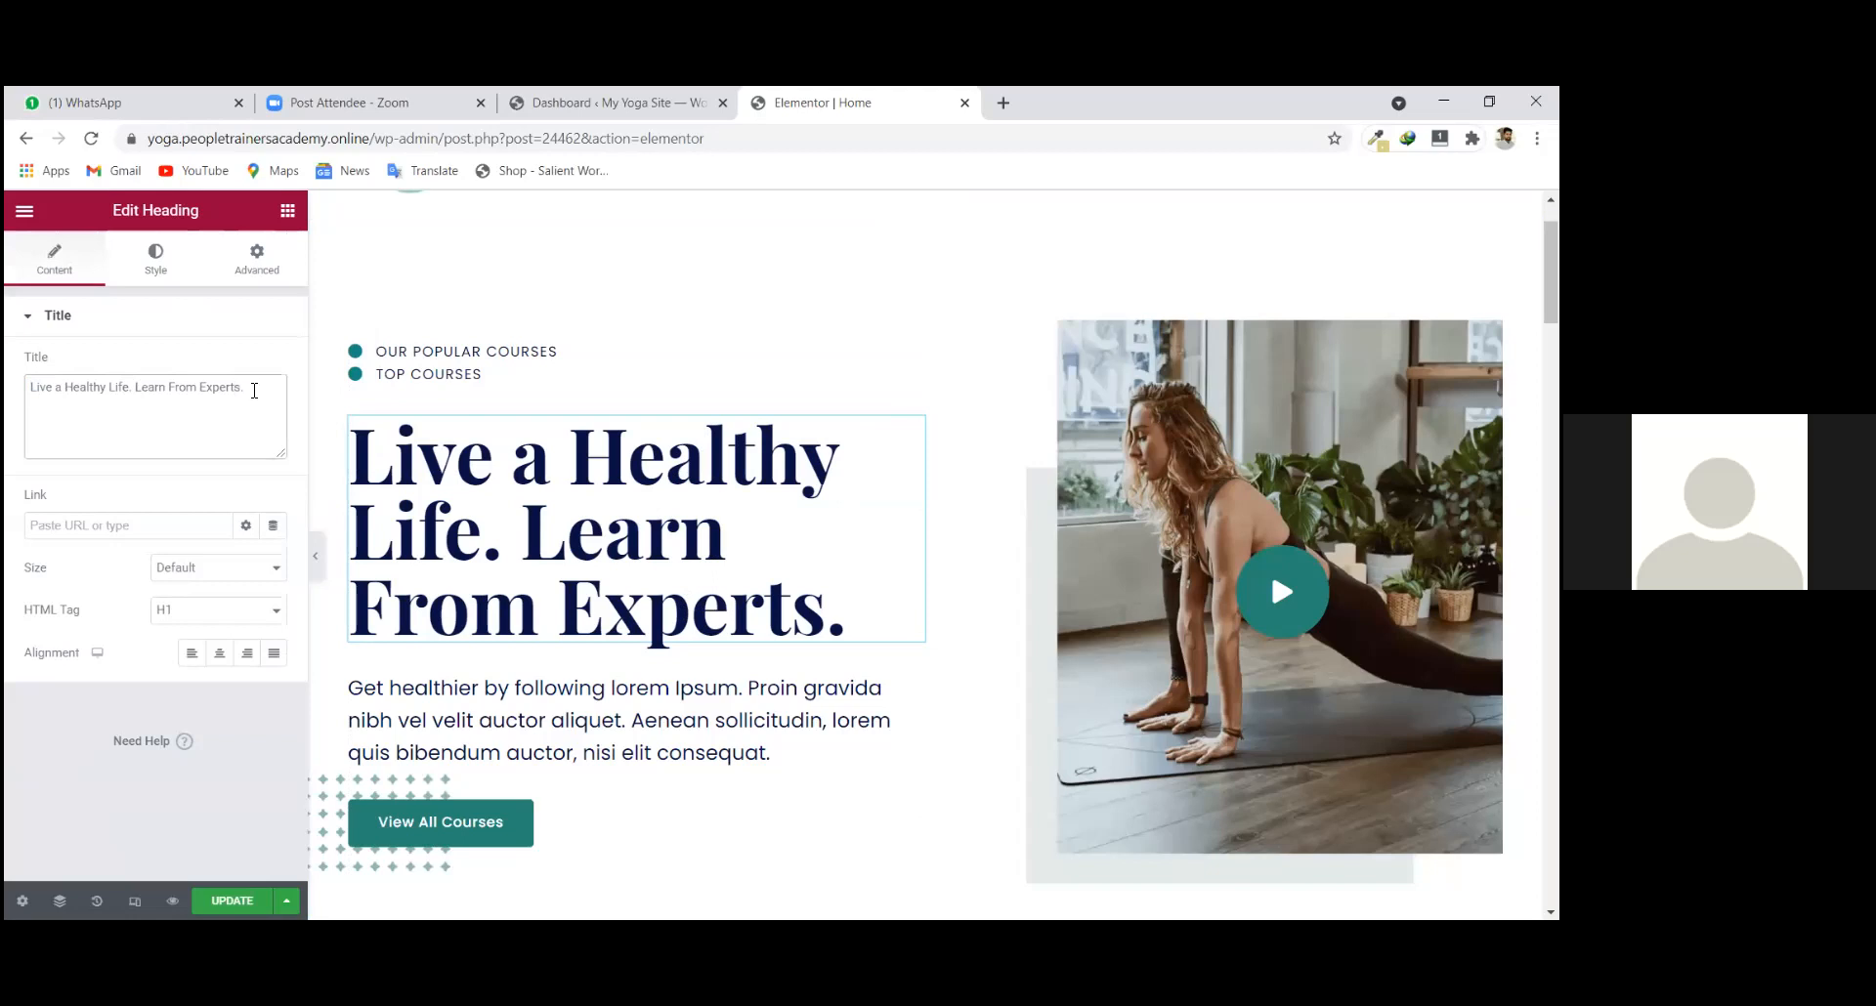
drag(251, 396, 80, 410)
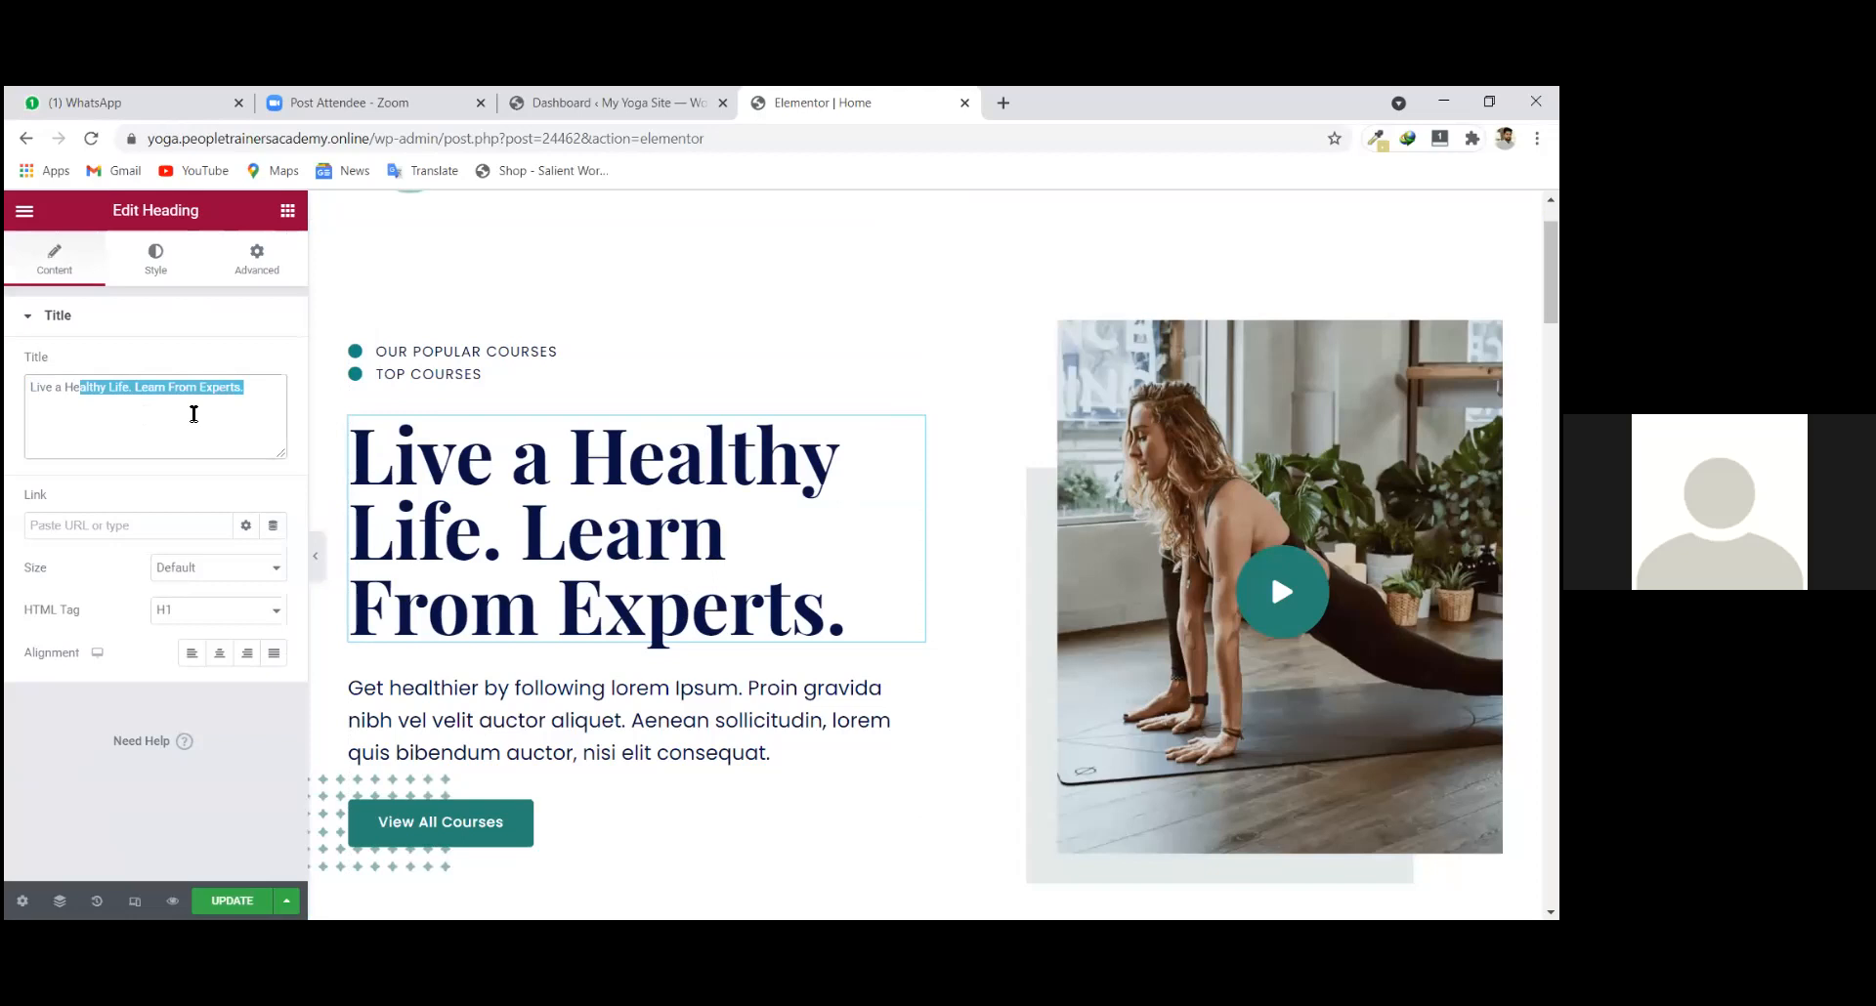
click(235, 394)
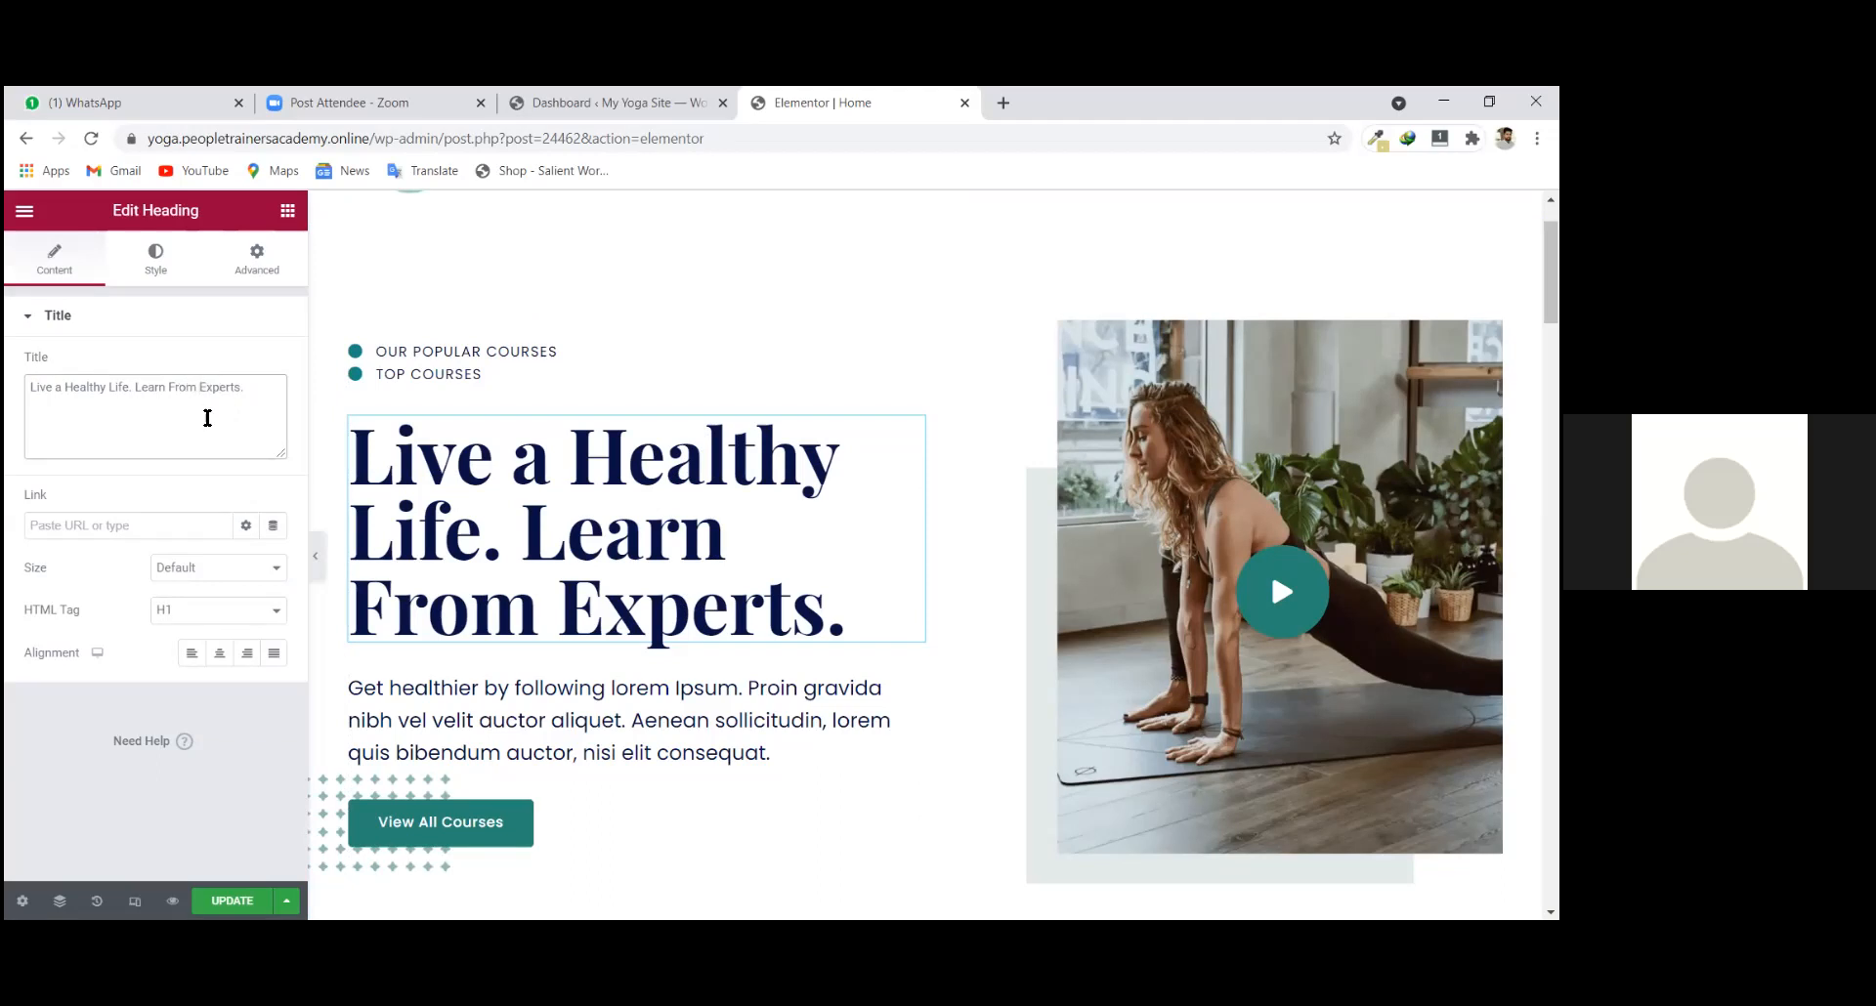
text(I)
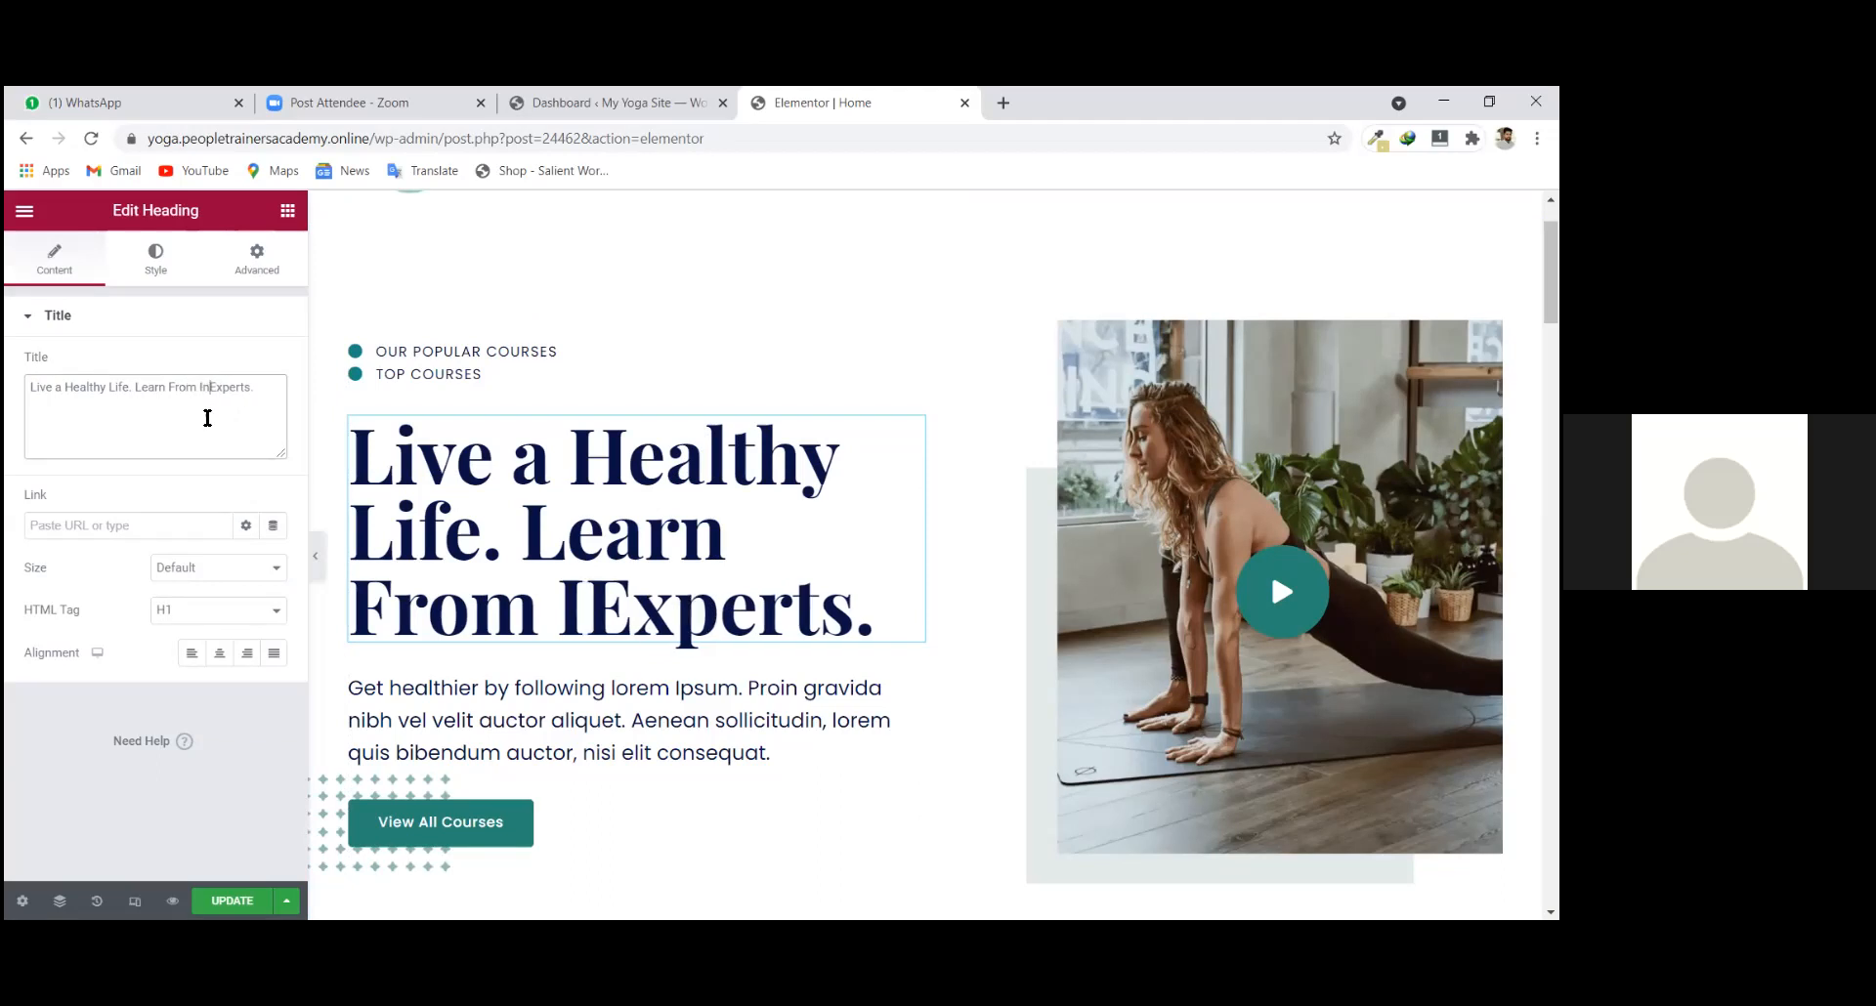
text(ndus)
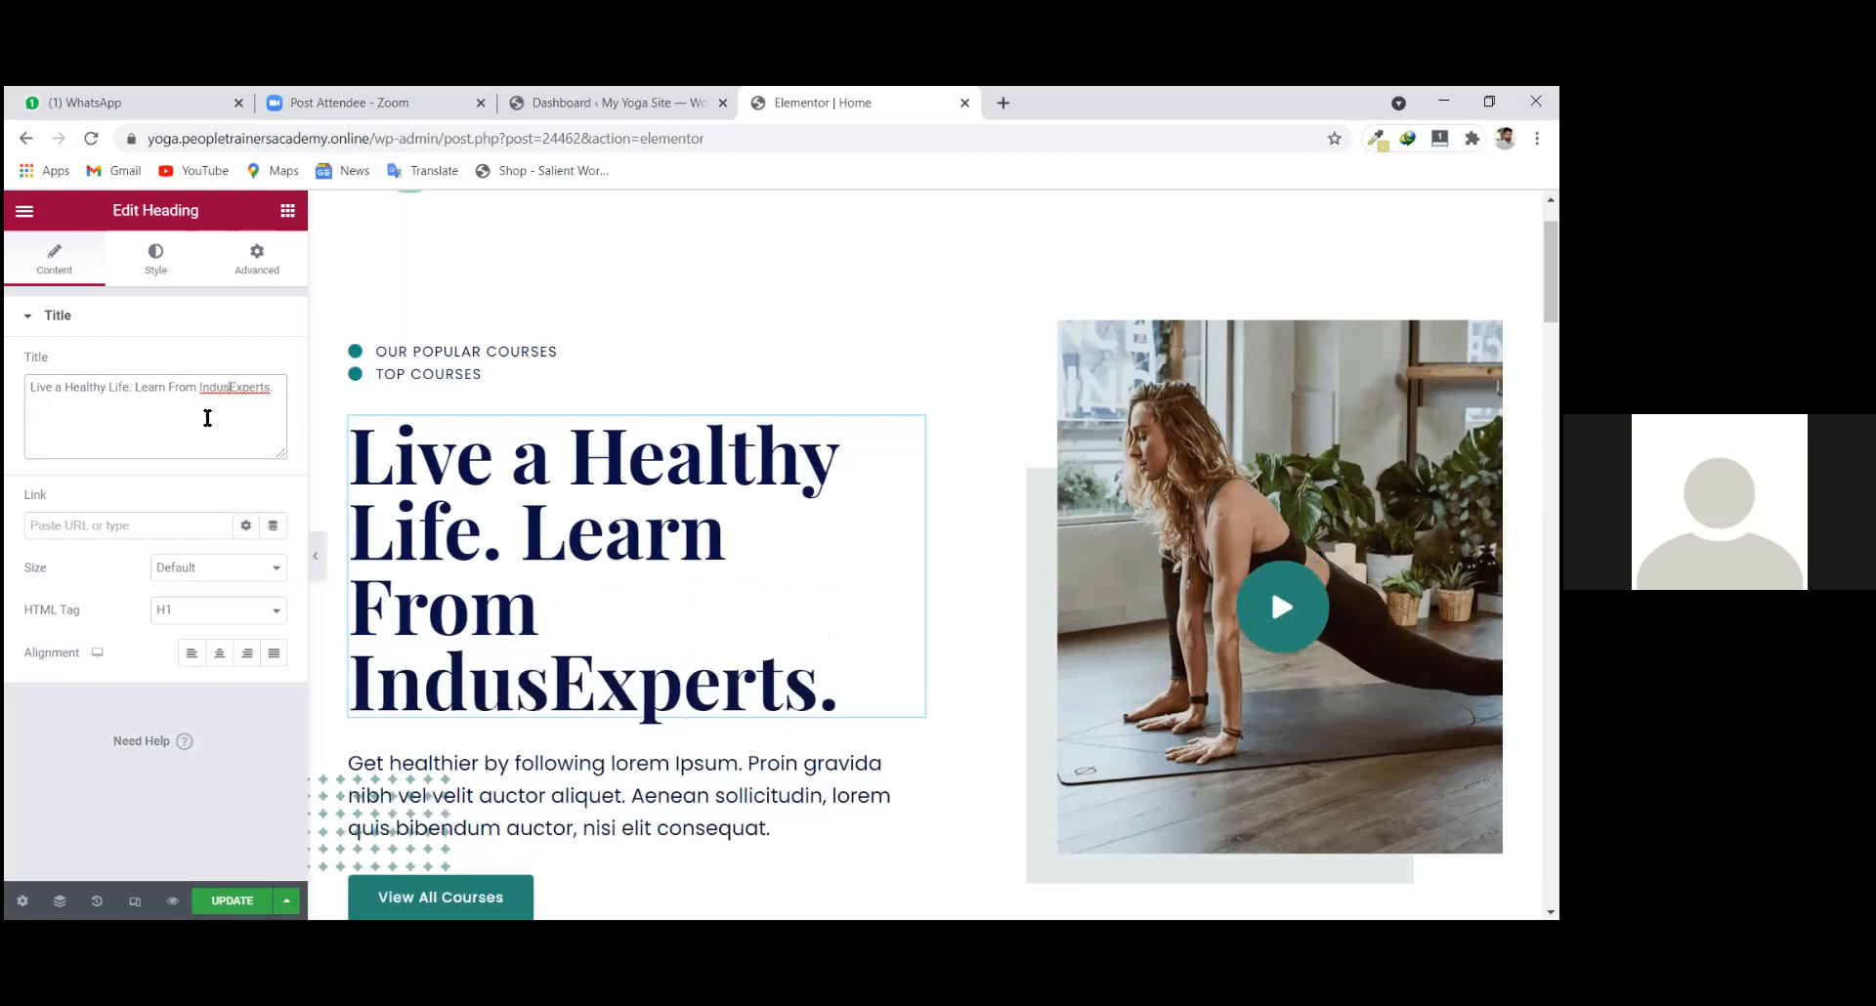
text(st)
key(BackSpace)
key(BackSpace)
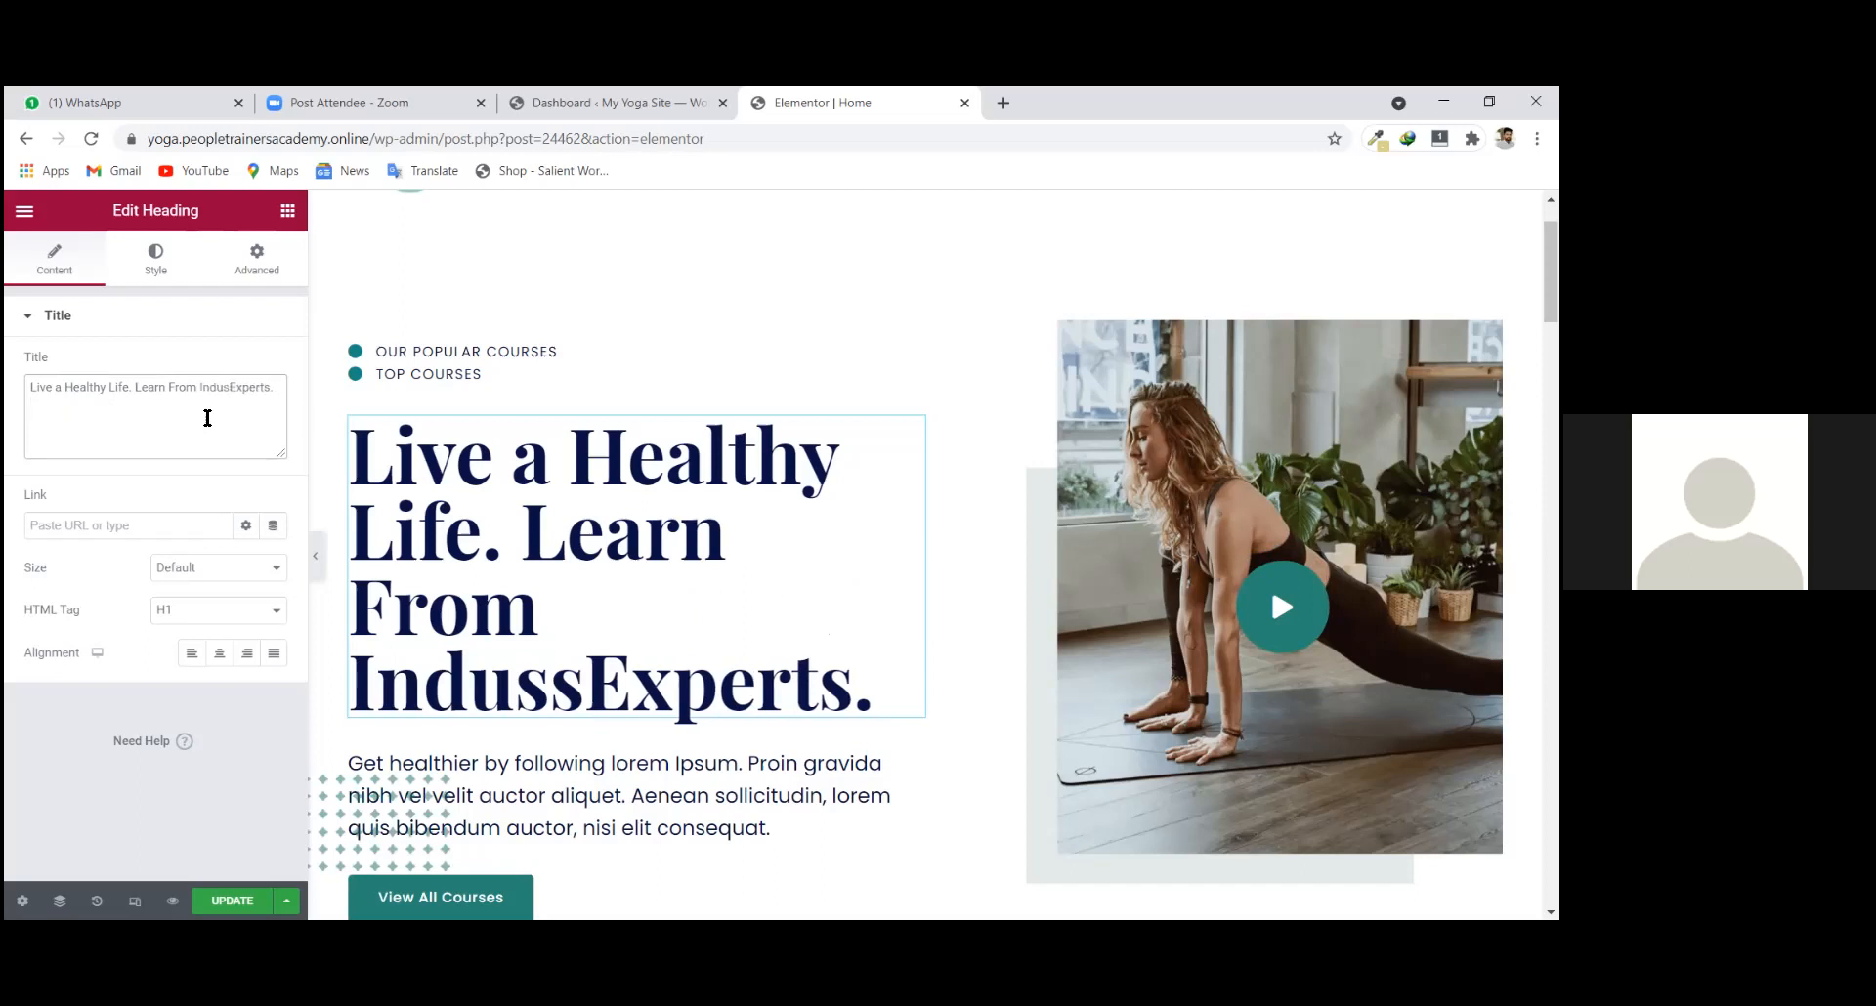
text(try)
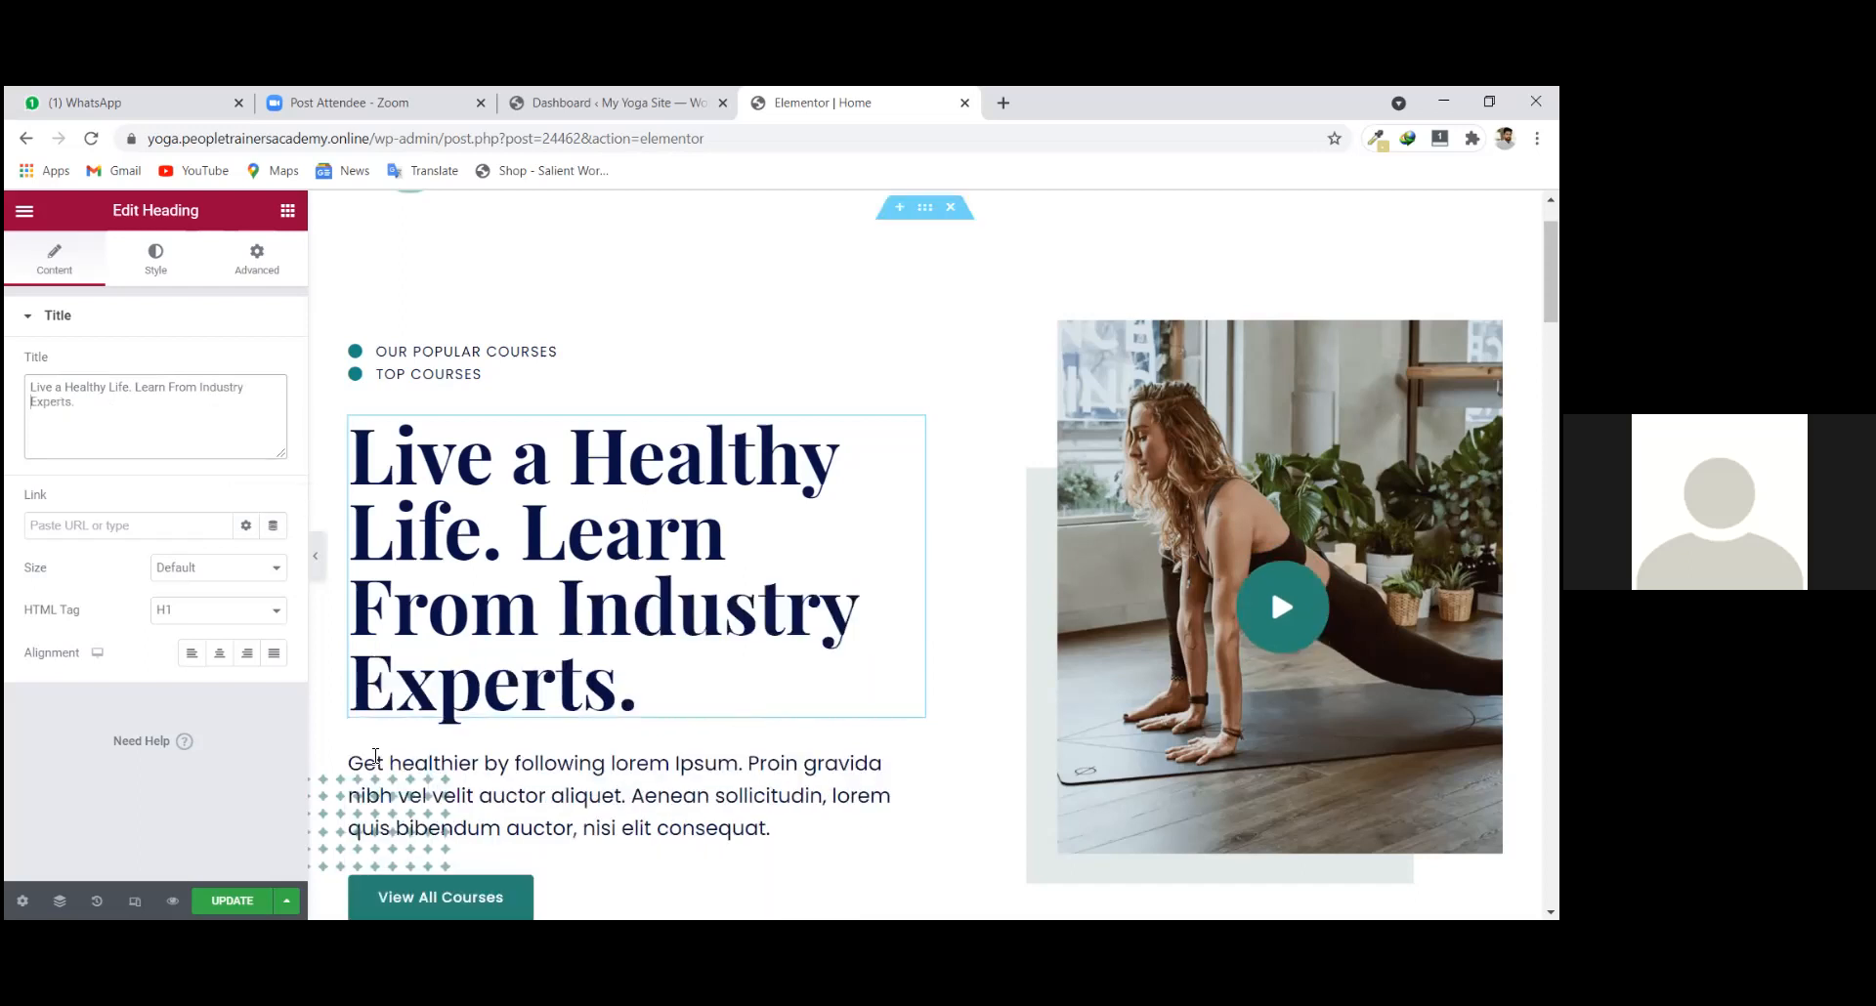
Try replacing the entire heading title with the random texts "dknkldkfmkwmfkm" and "clsnlkkvlmvmld;b,".
drag(167, 417, 5, 342)
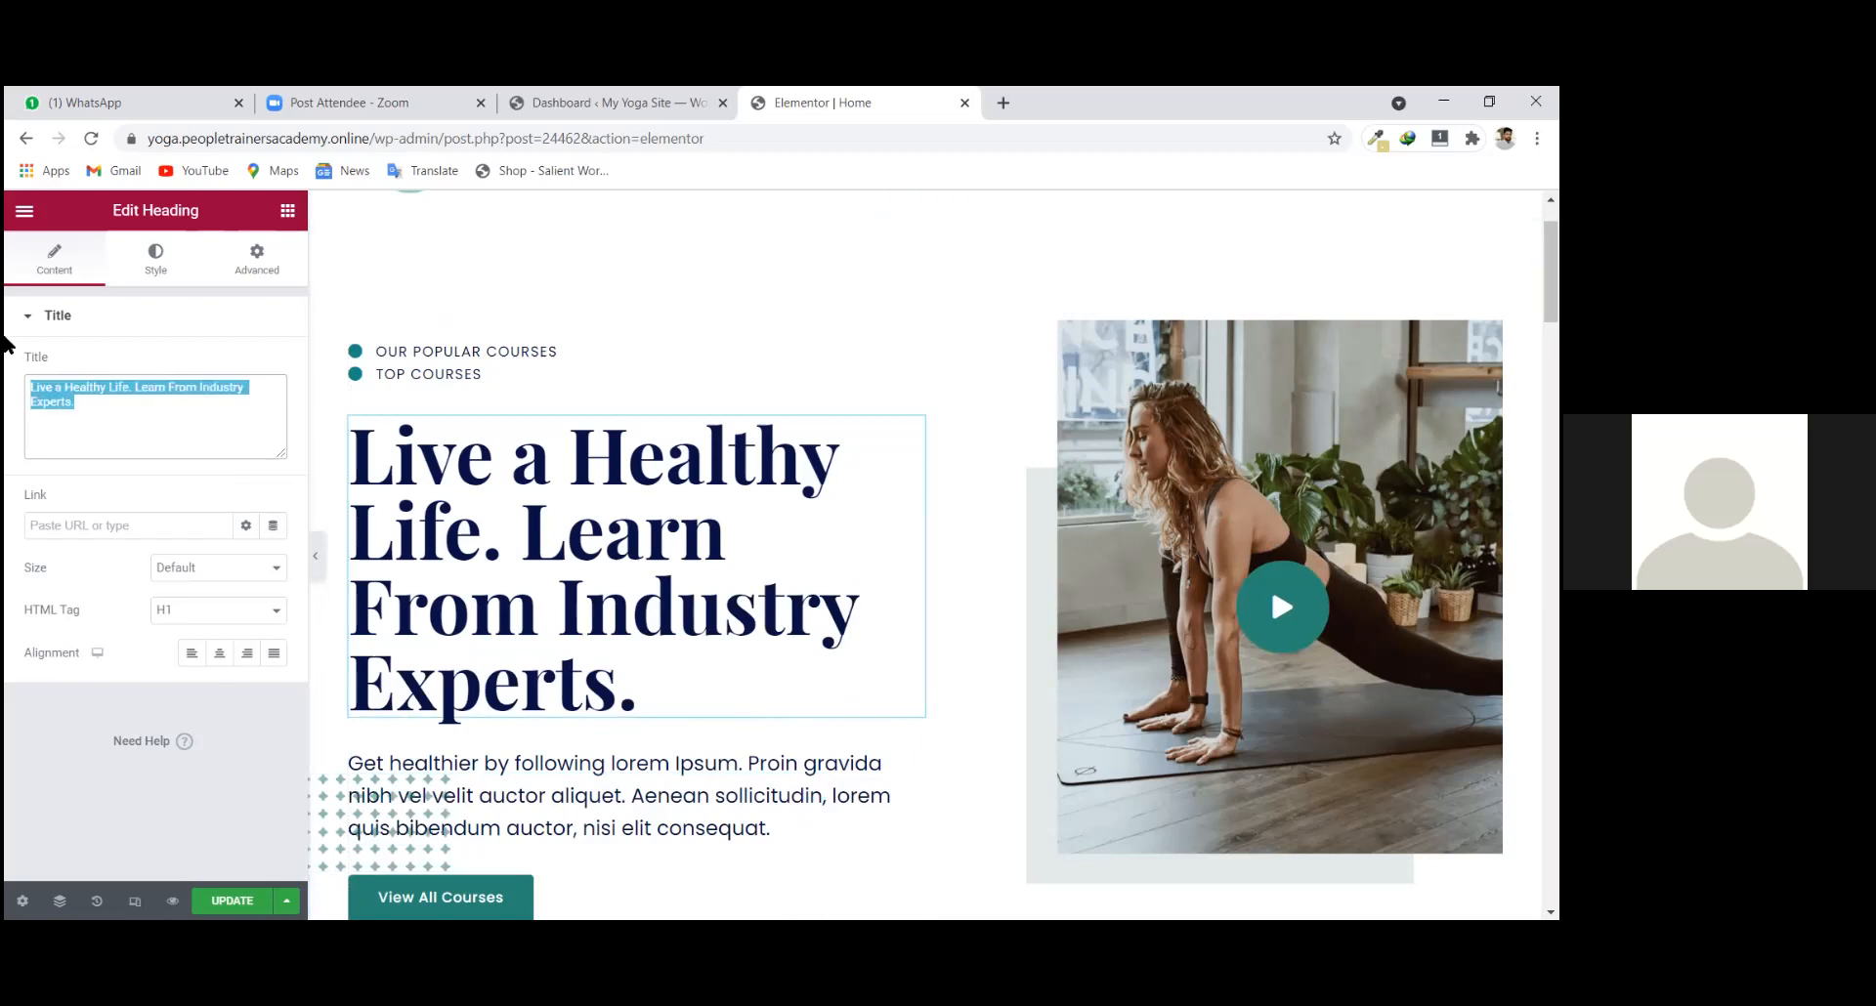
key(BackSpace)
text(dknkldfmkwmfkm)
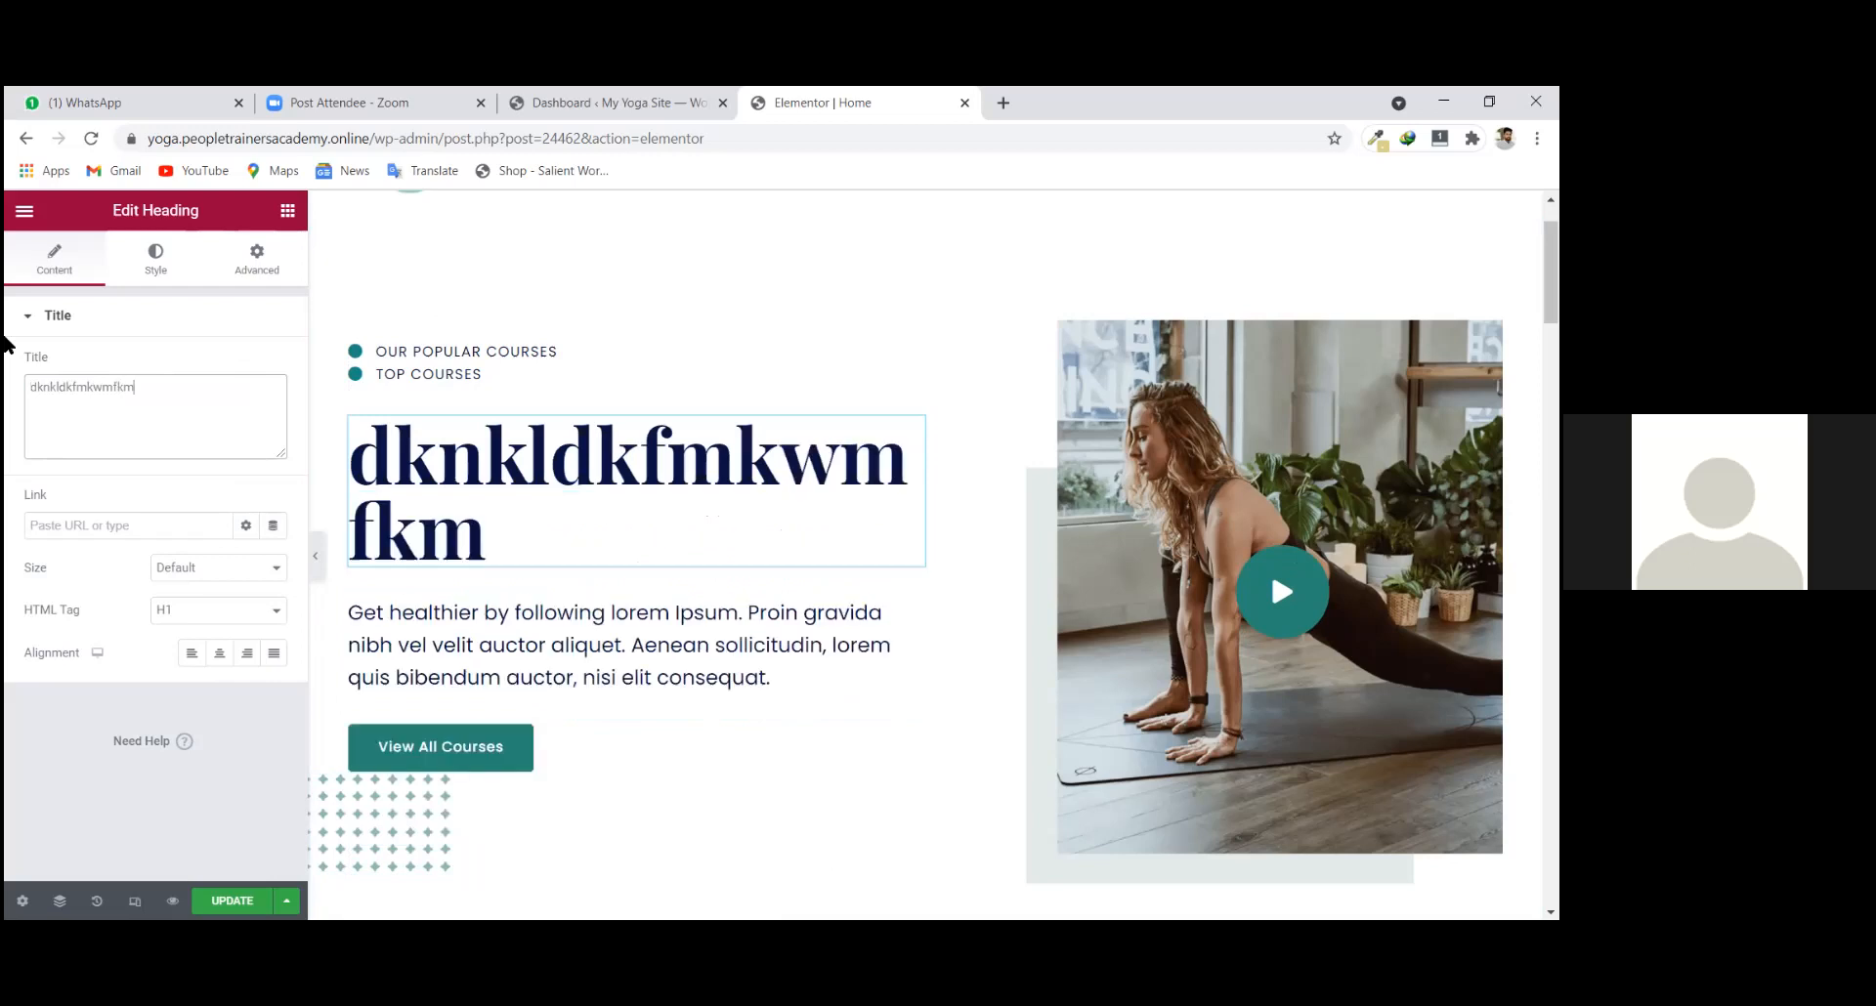
key(ctrl+a)
text(clsnlkkvlmvmld;b,)
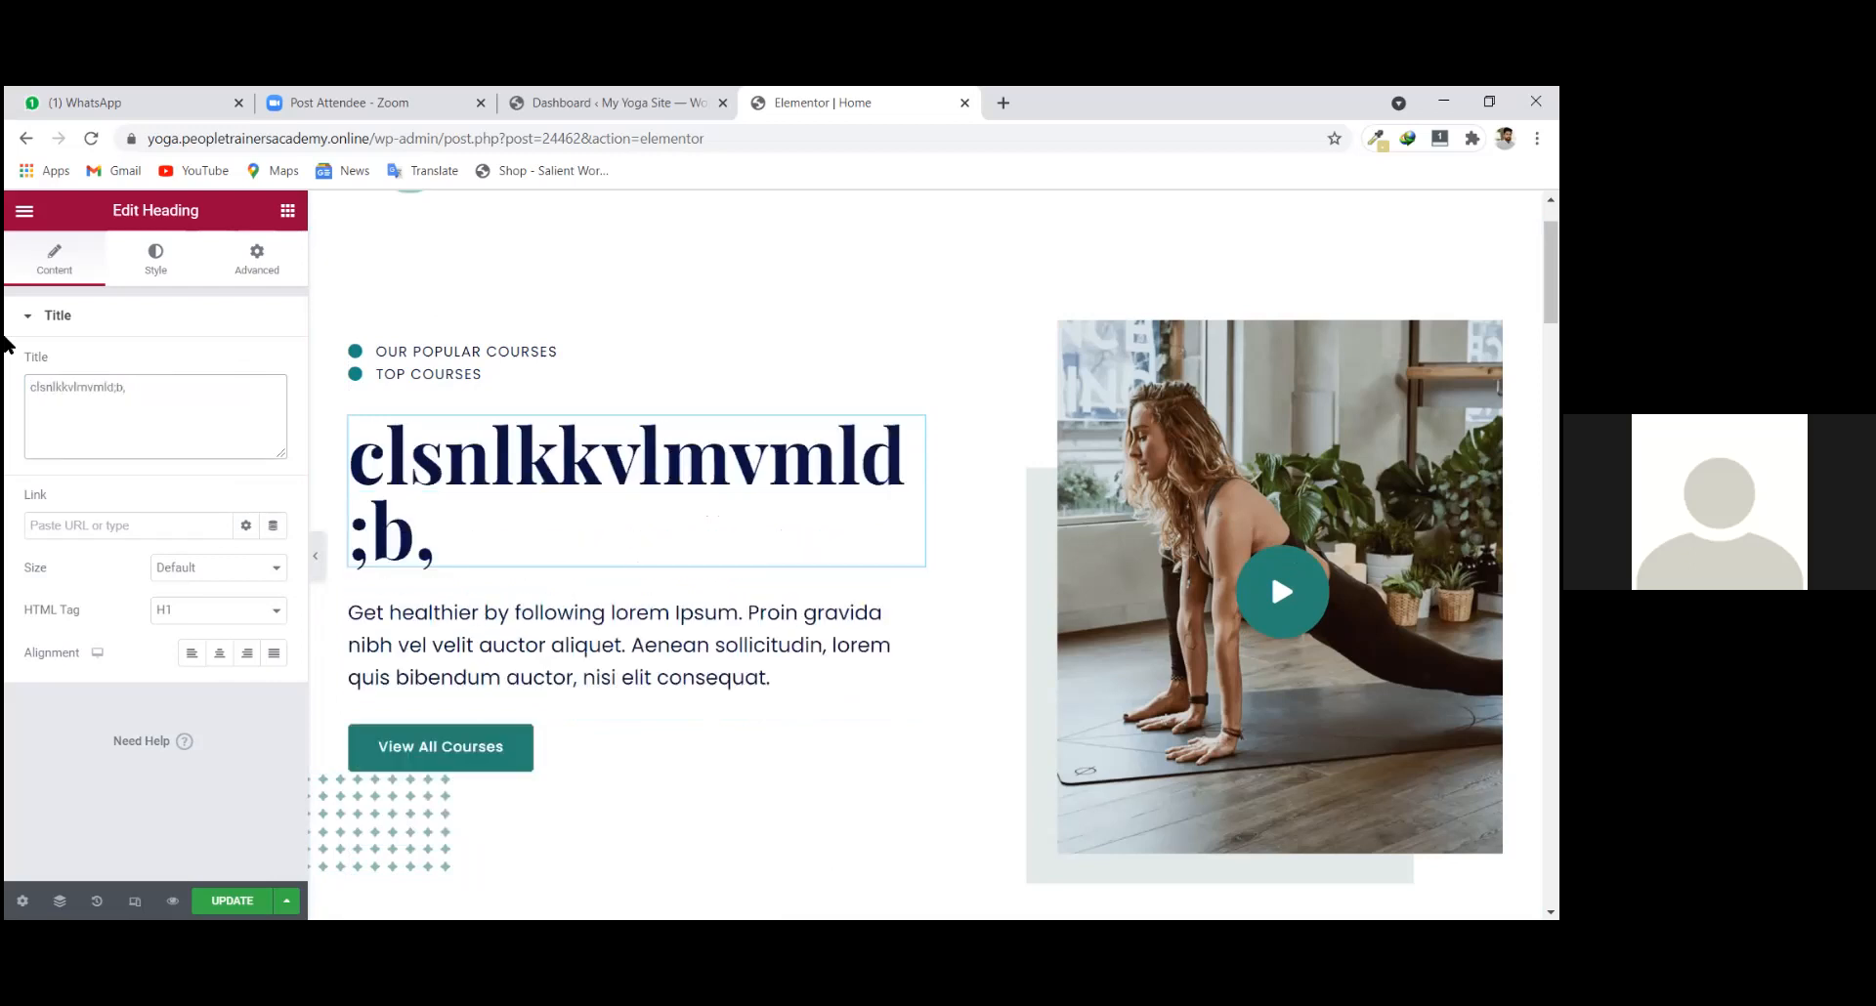
key(ctrl+a)
key(BackSpace)
click(8, 331)
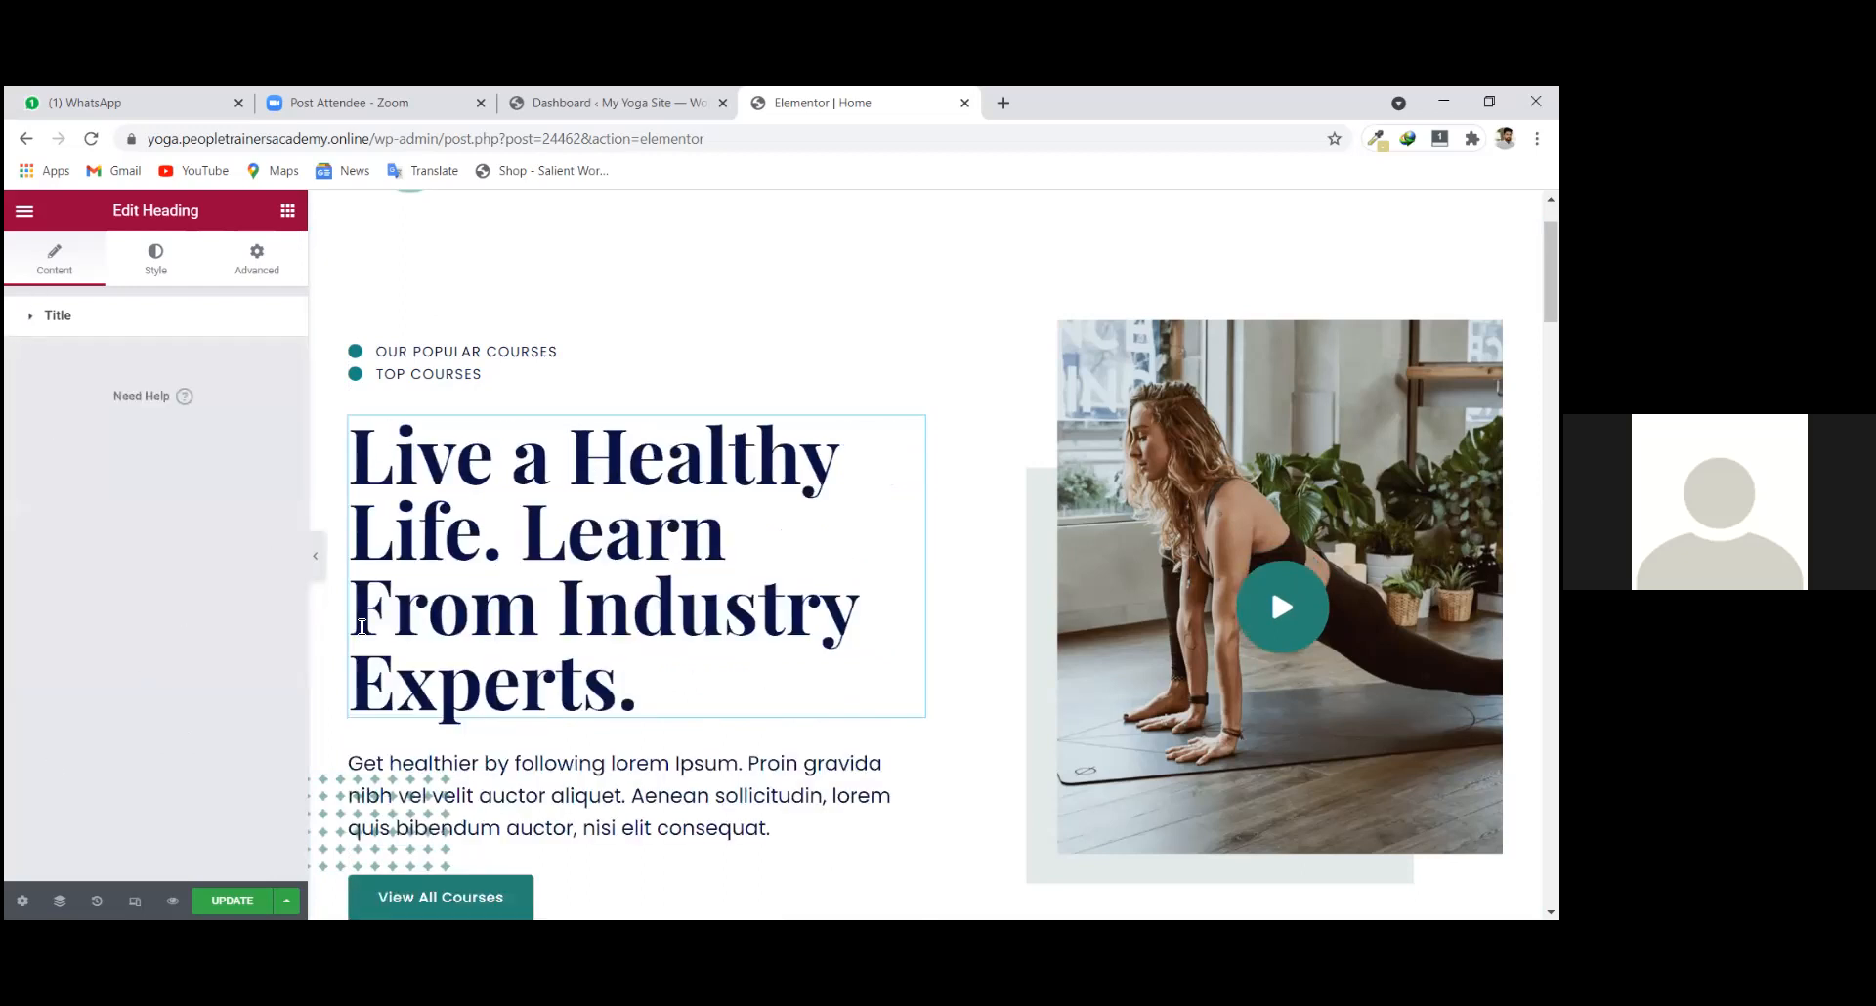
Make the words "Get healthier by following" bold in the paragraph below the heading.
scroll(585, 587, down, 1)
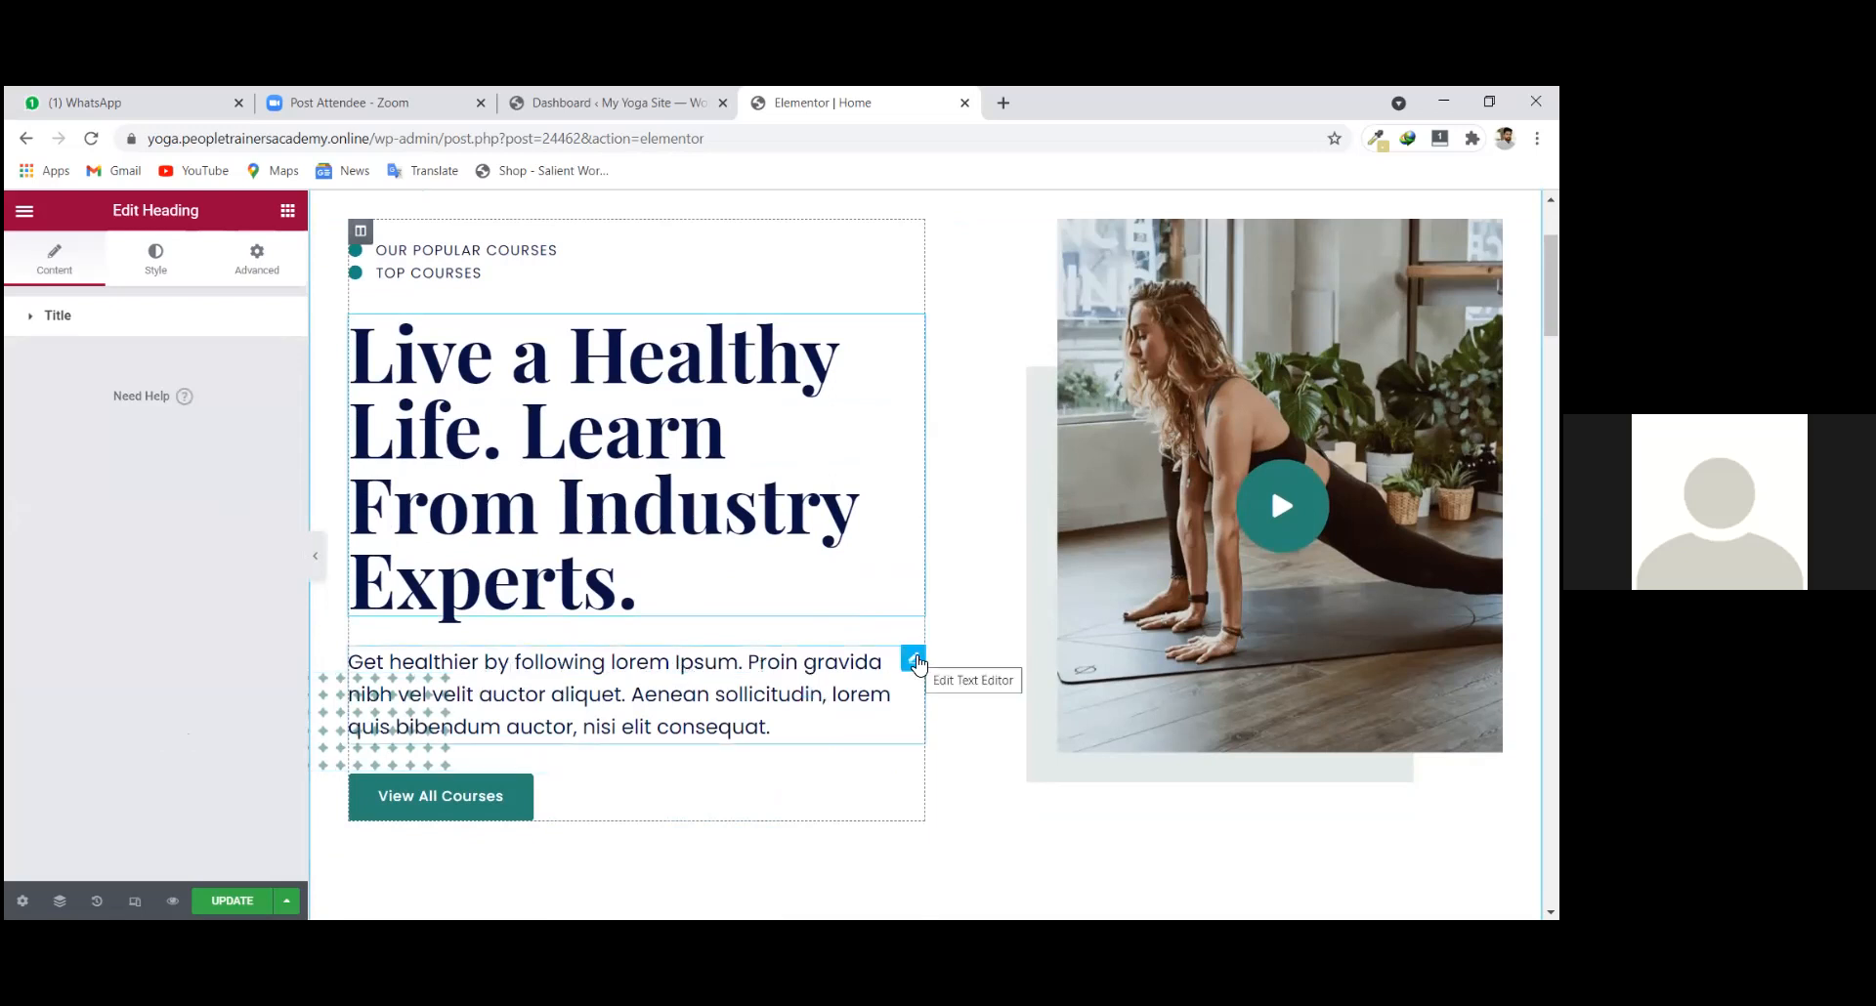
click(915, 662)
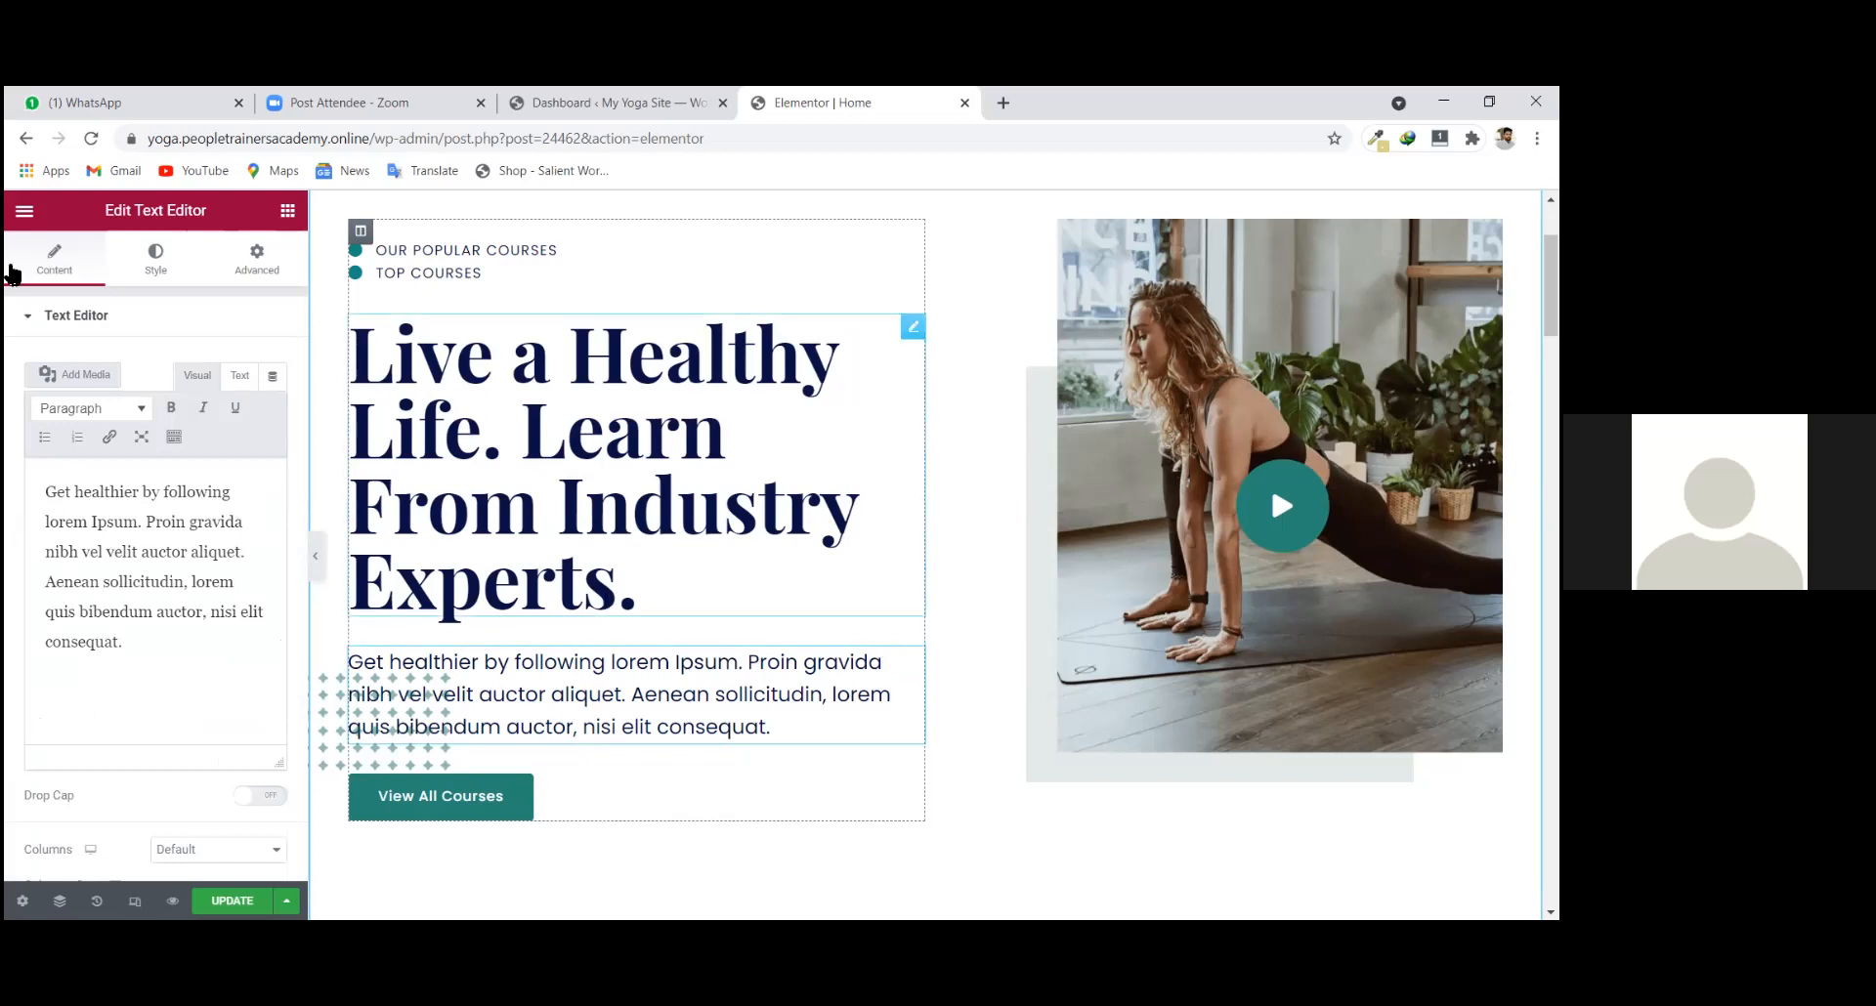
drag(121, 642, 14, 376)
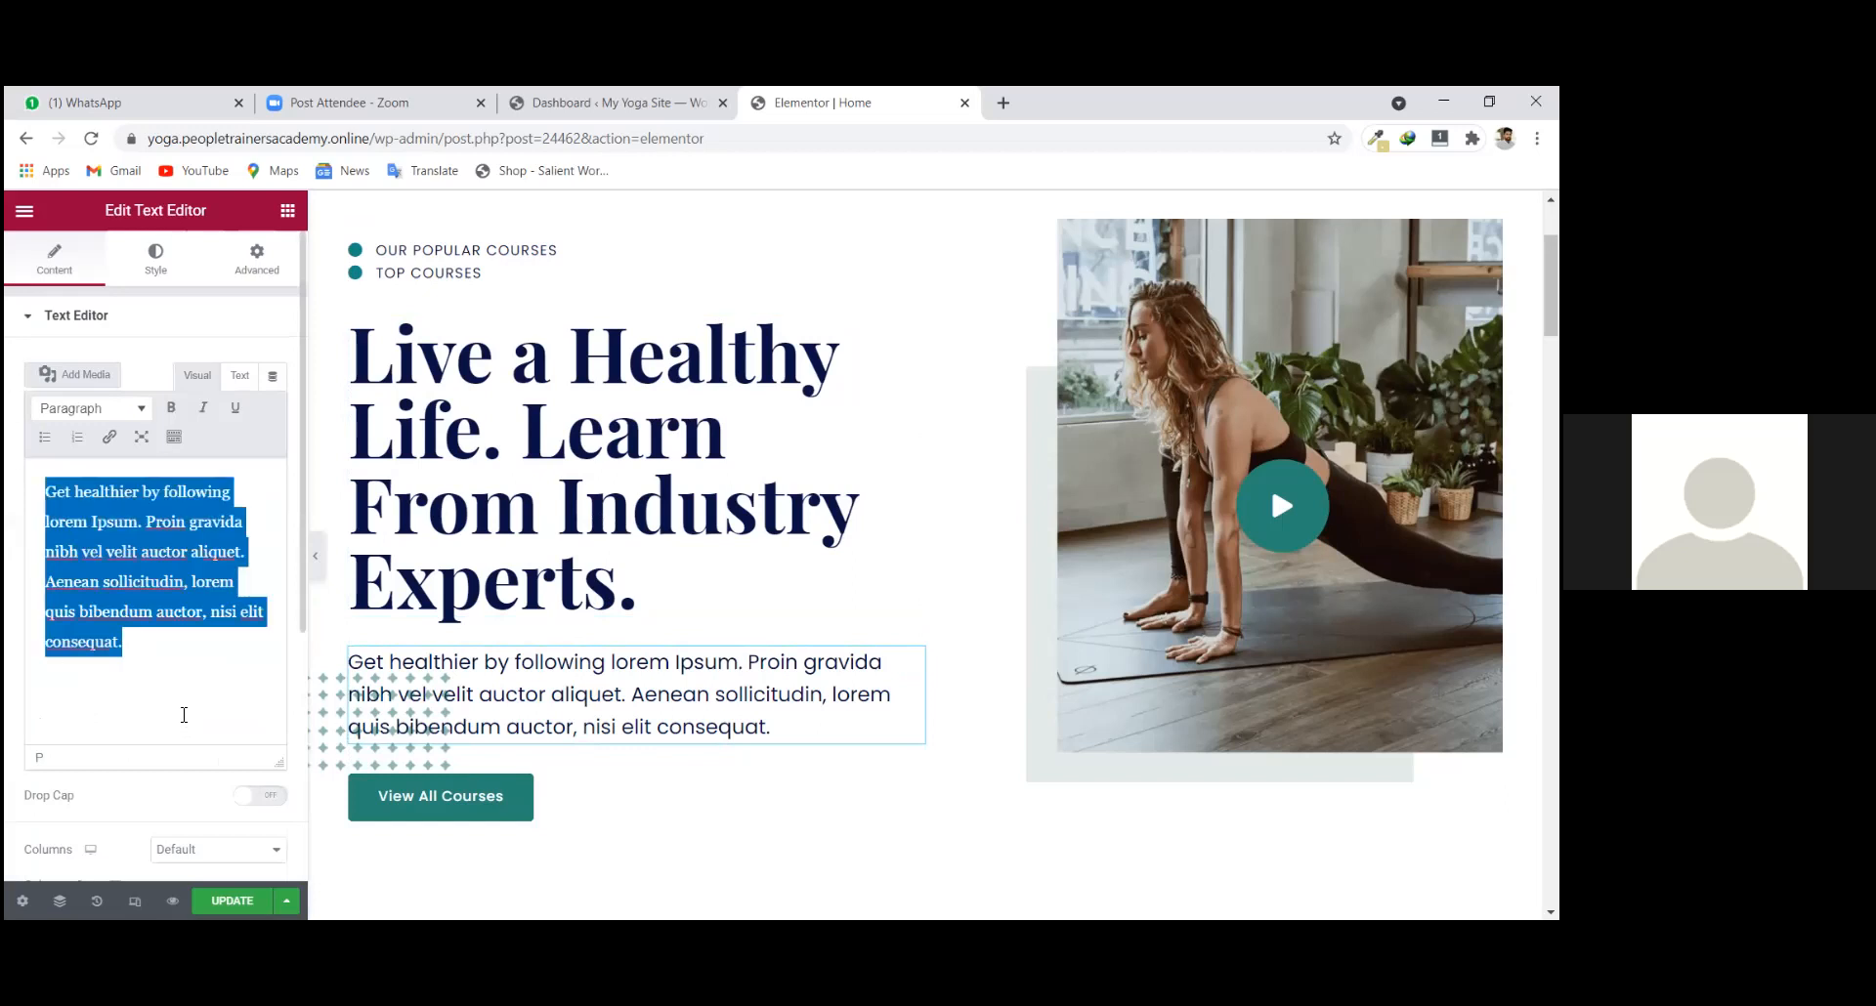
click(145, 654)
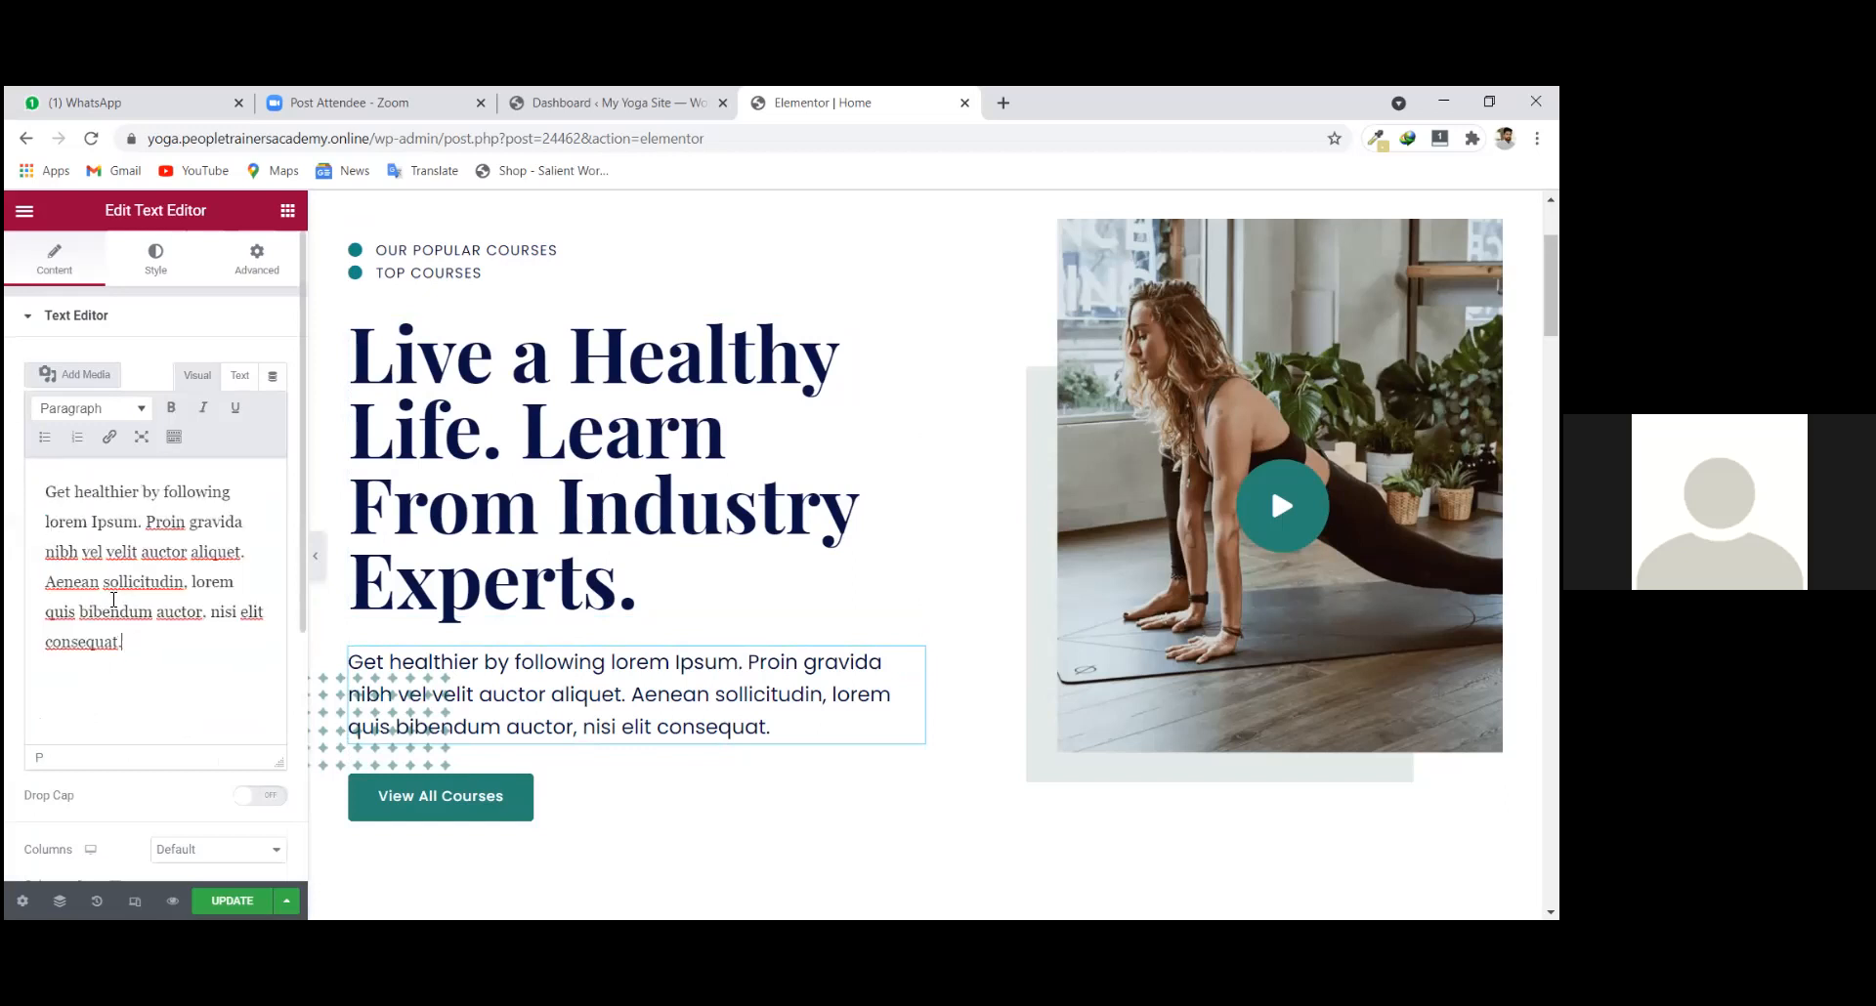
key(ctrl+a)
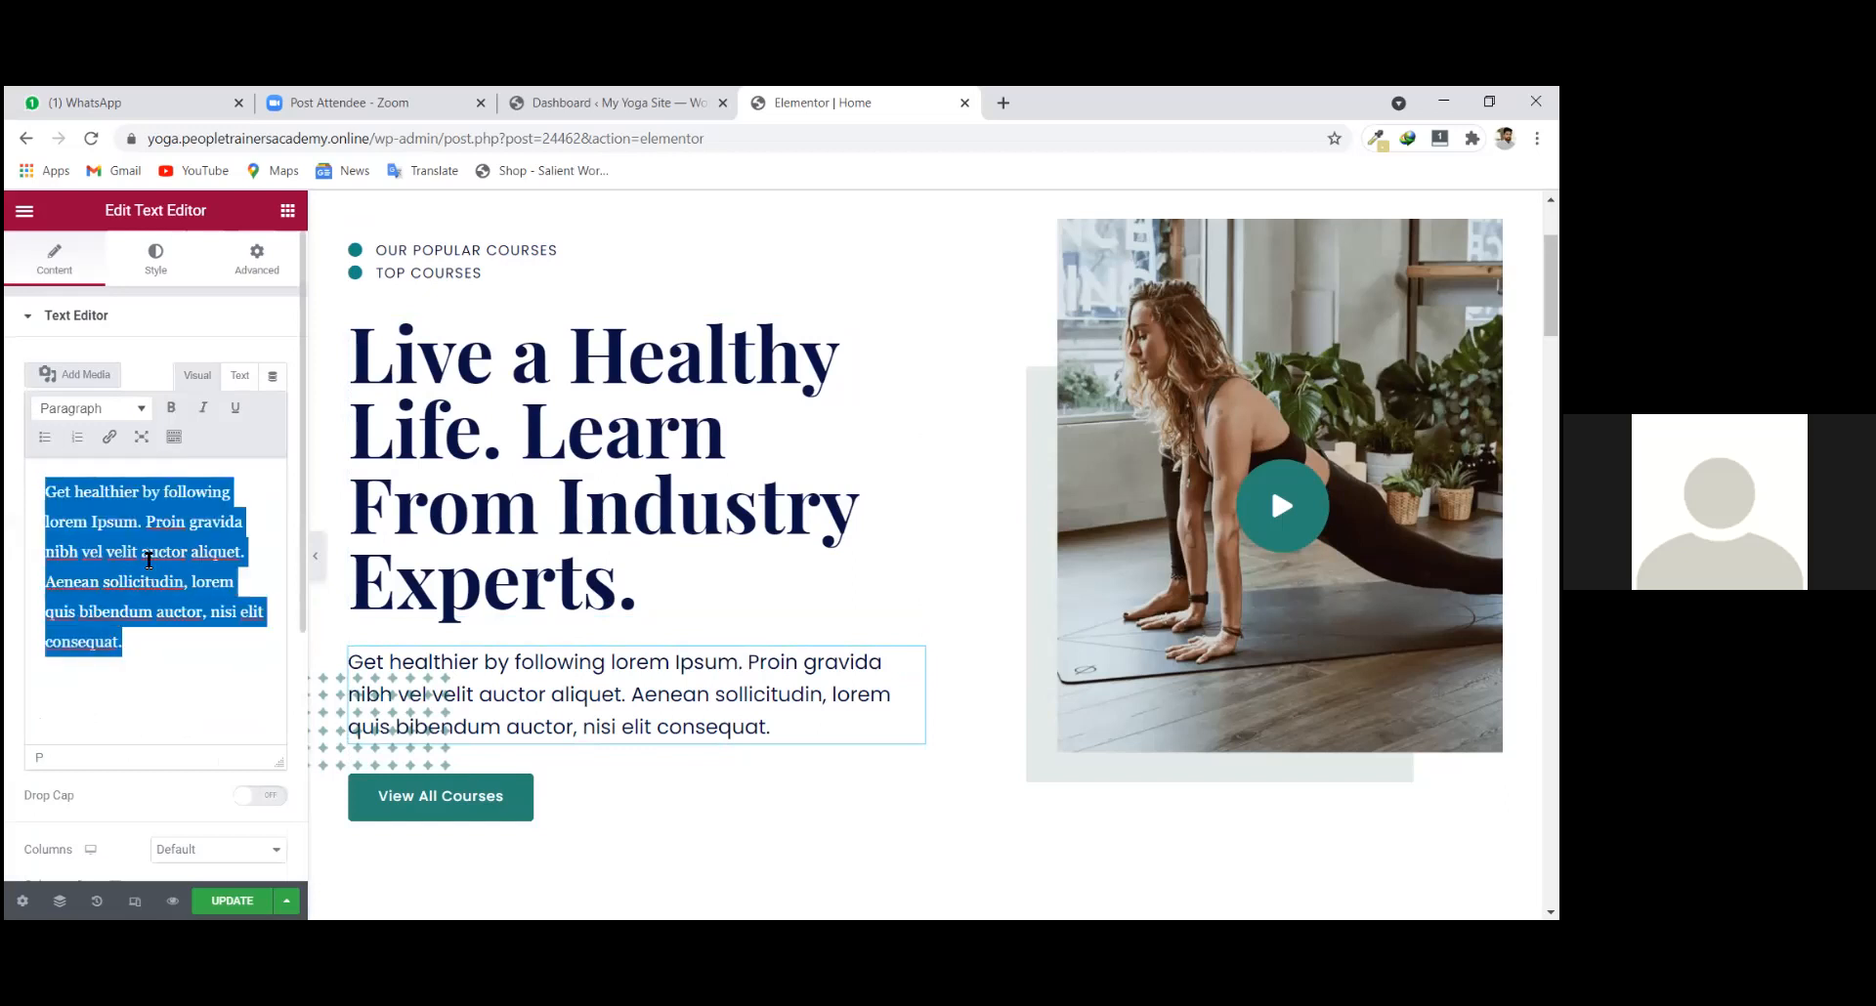
click(154, 649)
drag(254, 497, 39, 458)
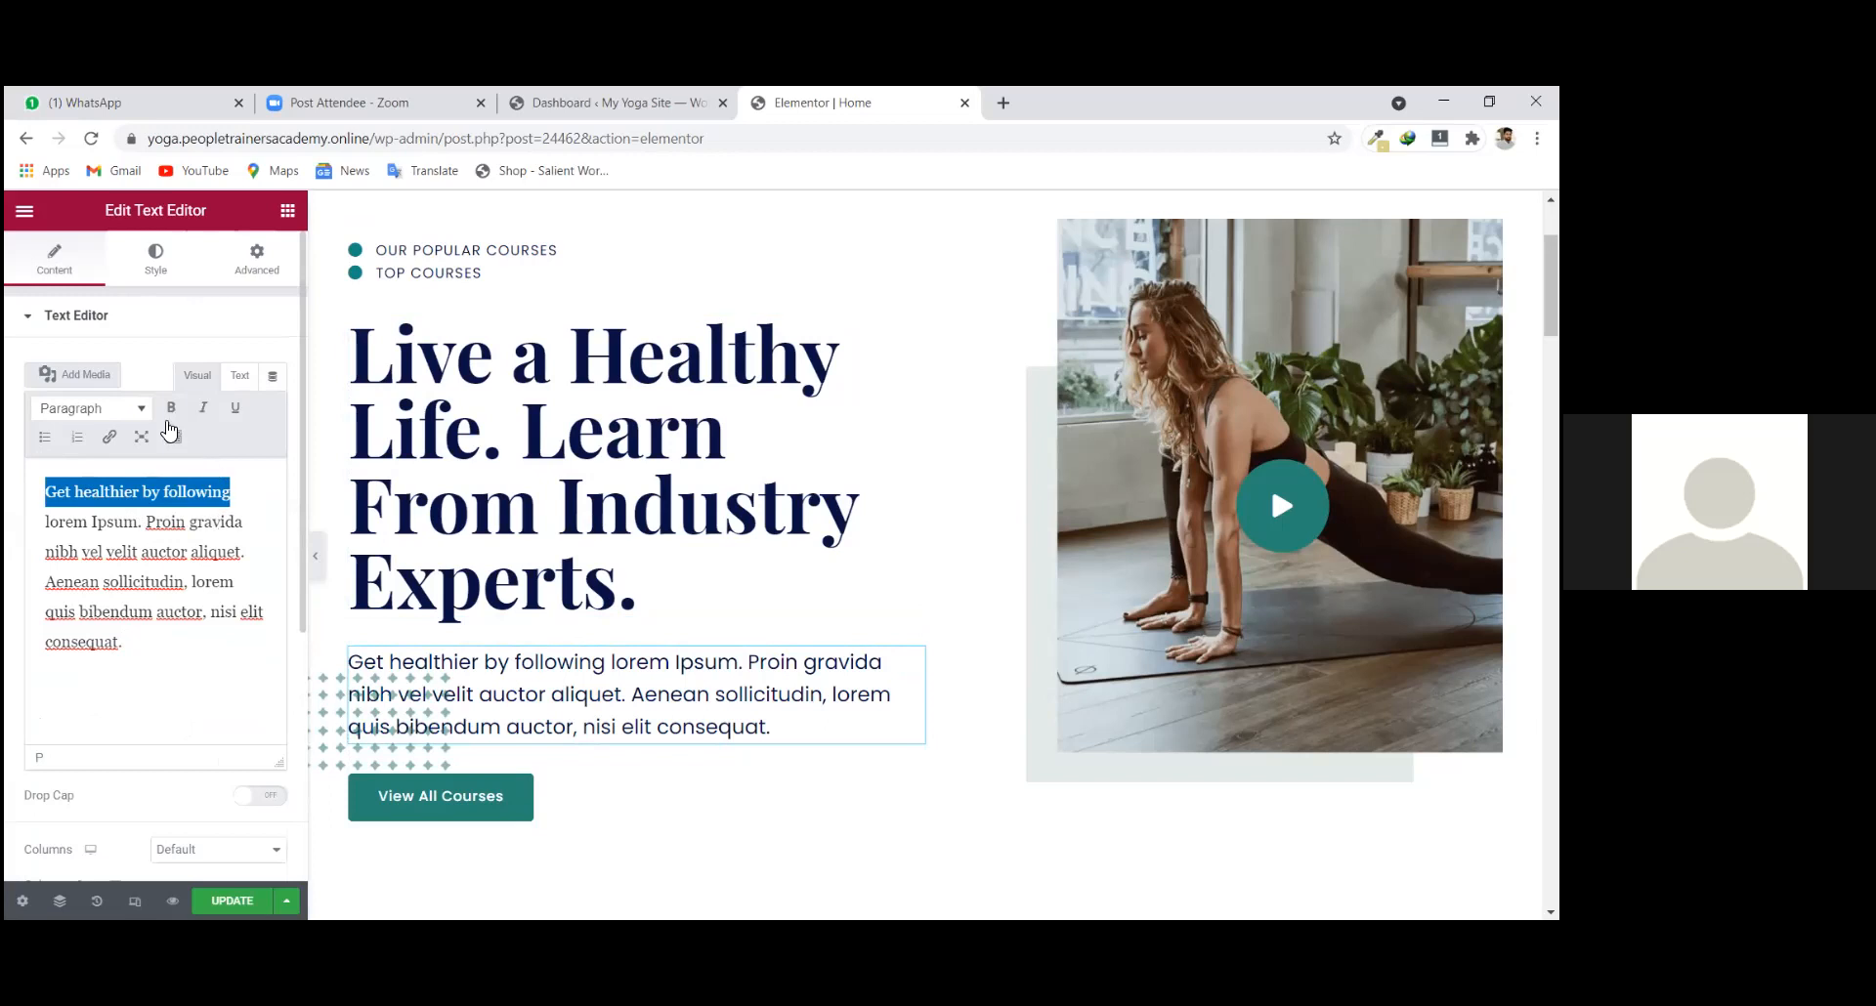
click(172, 408)
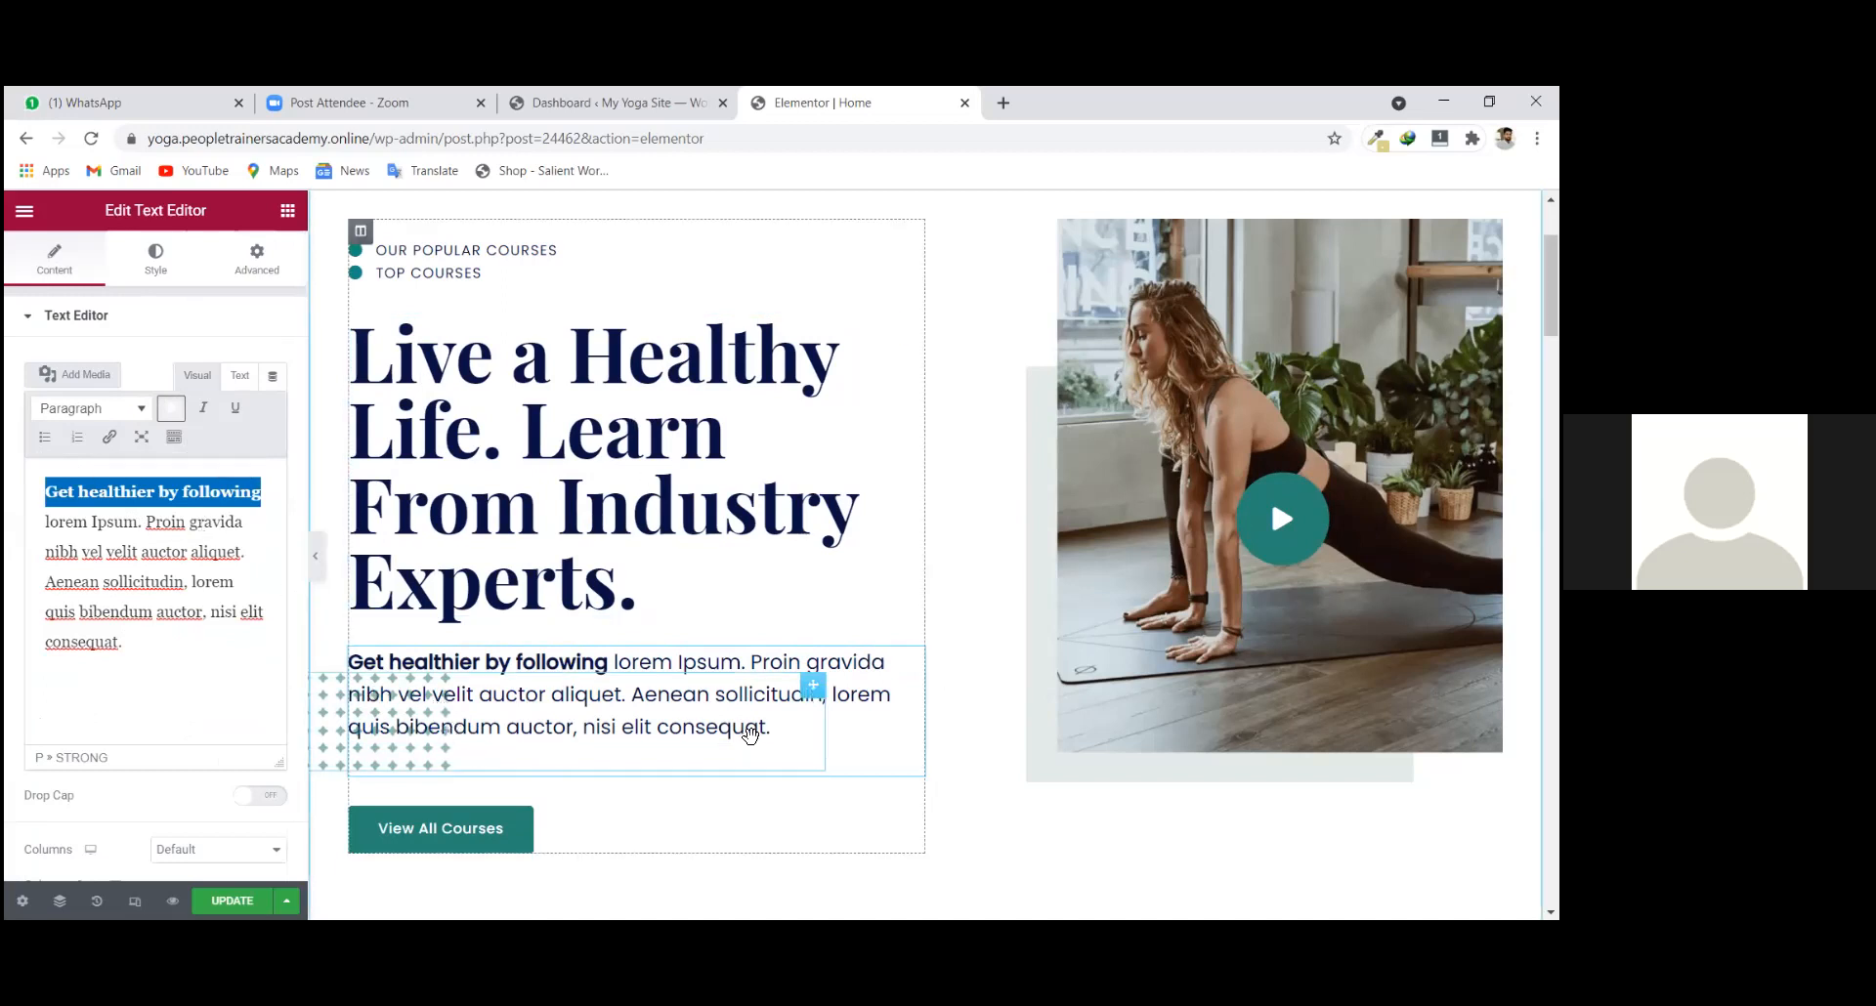
click(672, 704)
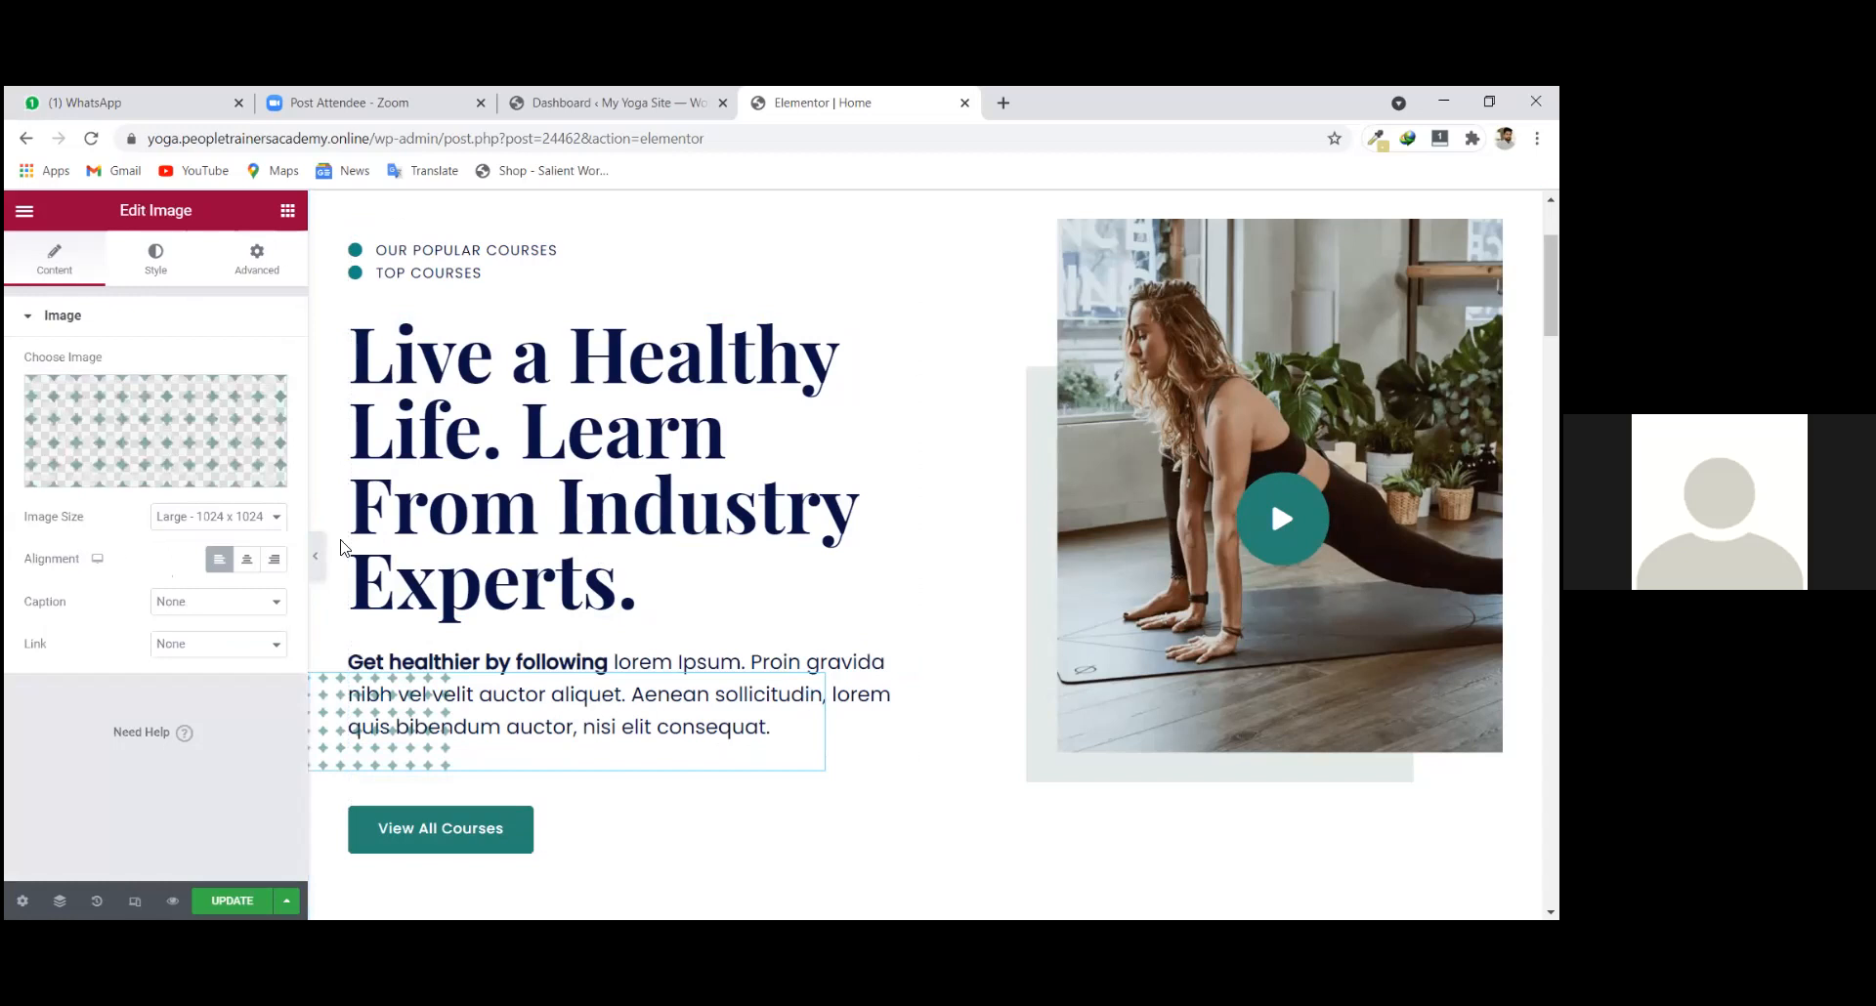
Open the image chooser for the yoga photo beside the heading and start a file upload from the computer.
scroll(628, 488, up, 2)
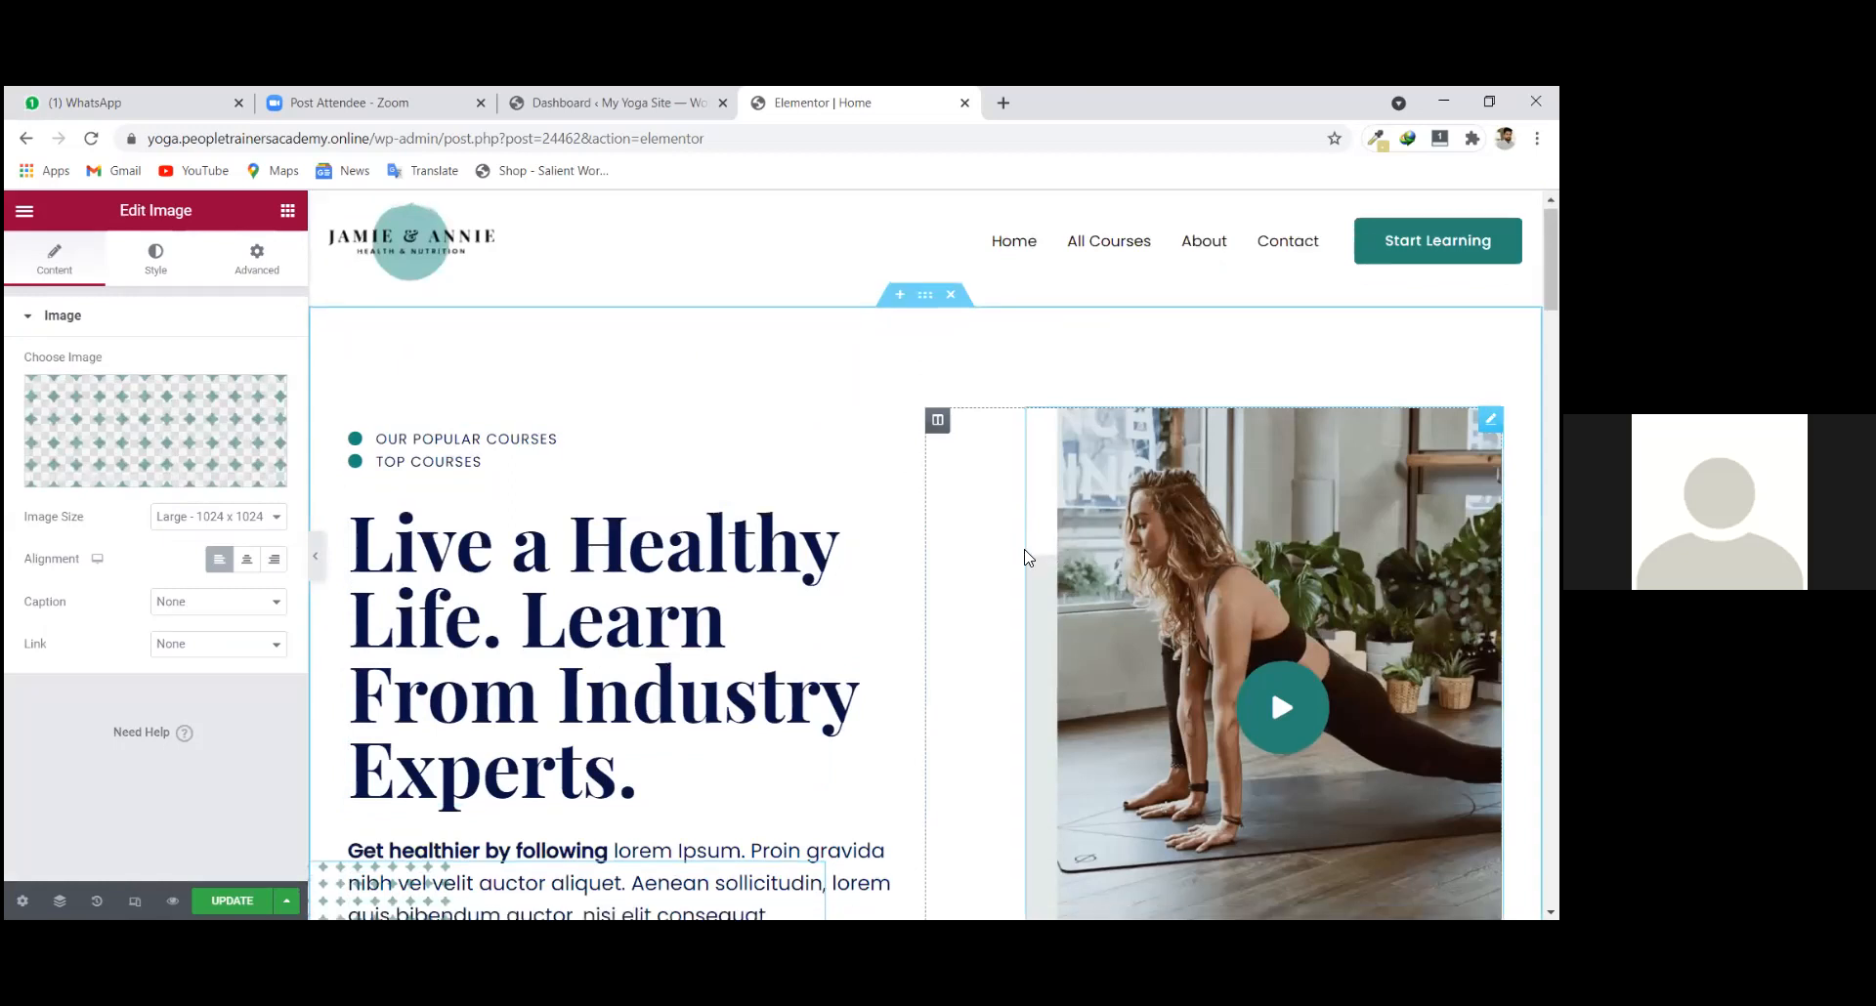
scroll(1022, 548, down, 1)
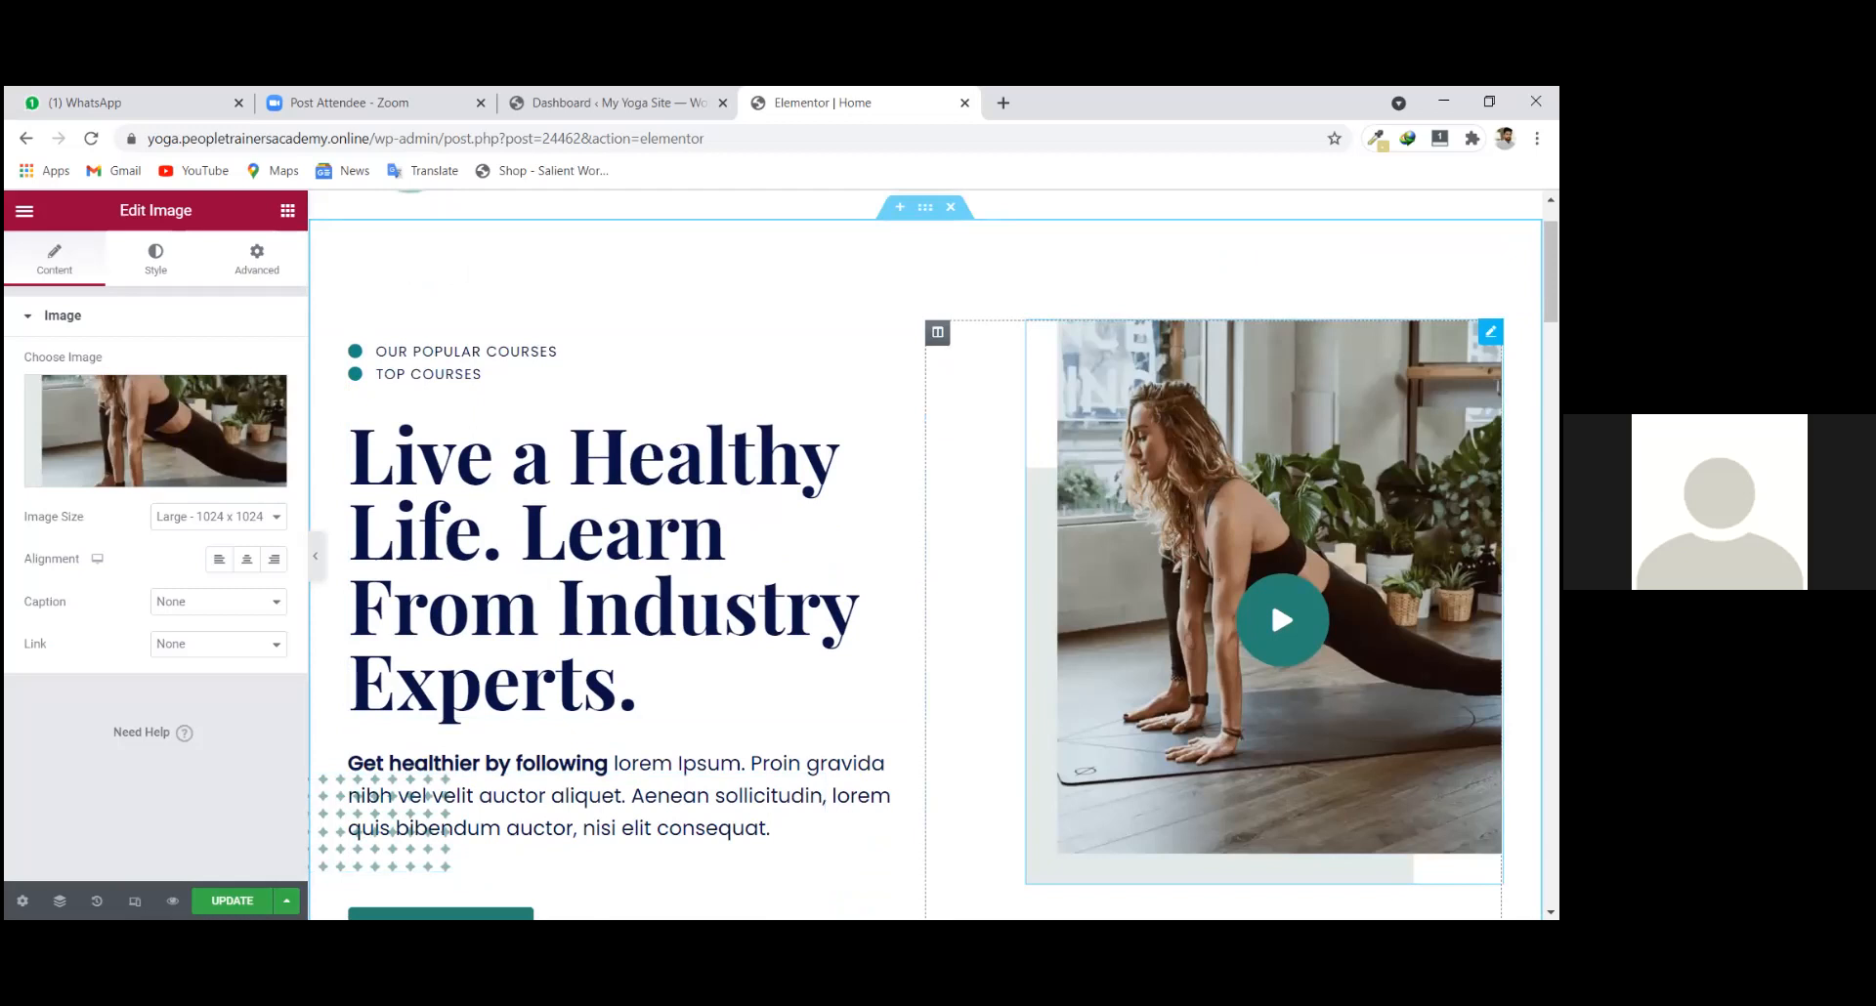
mouse_move(112, 422)
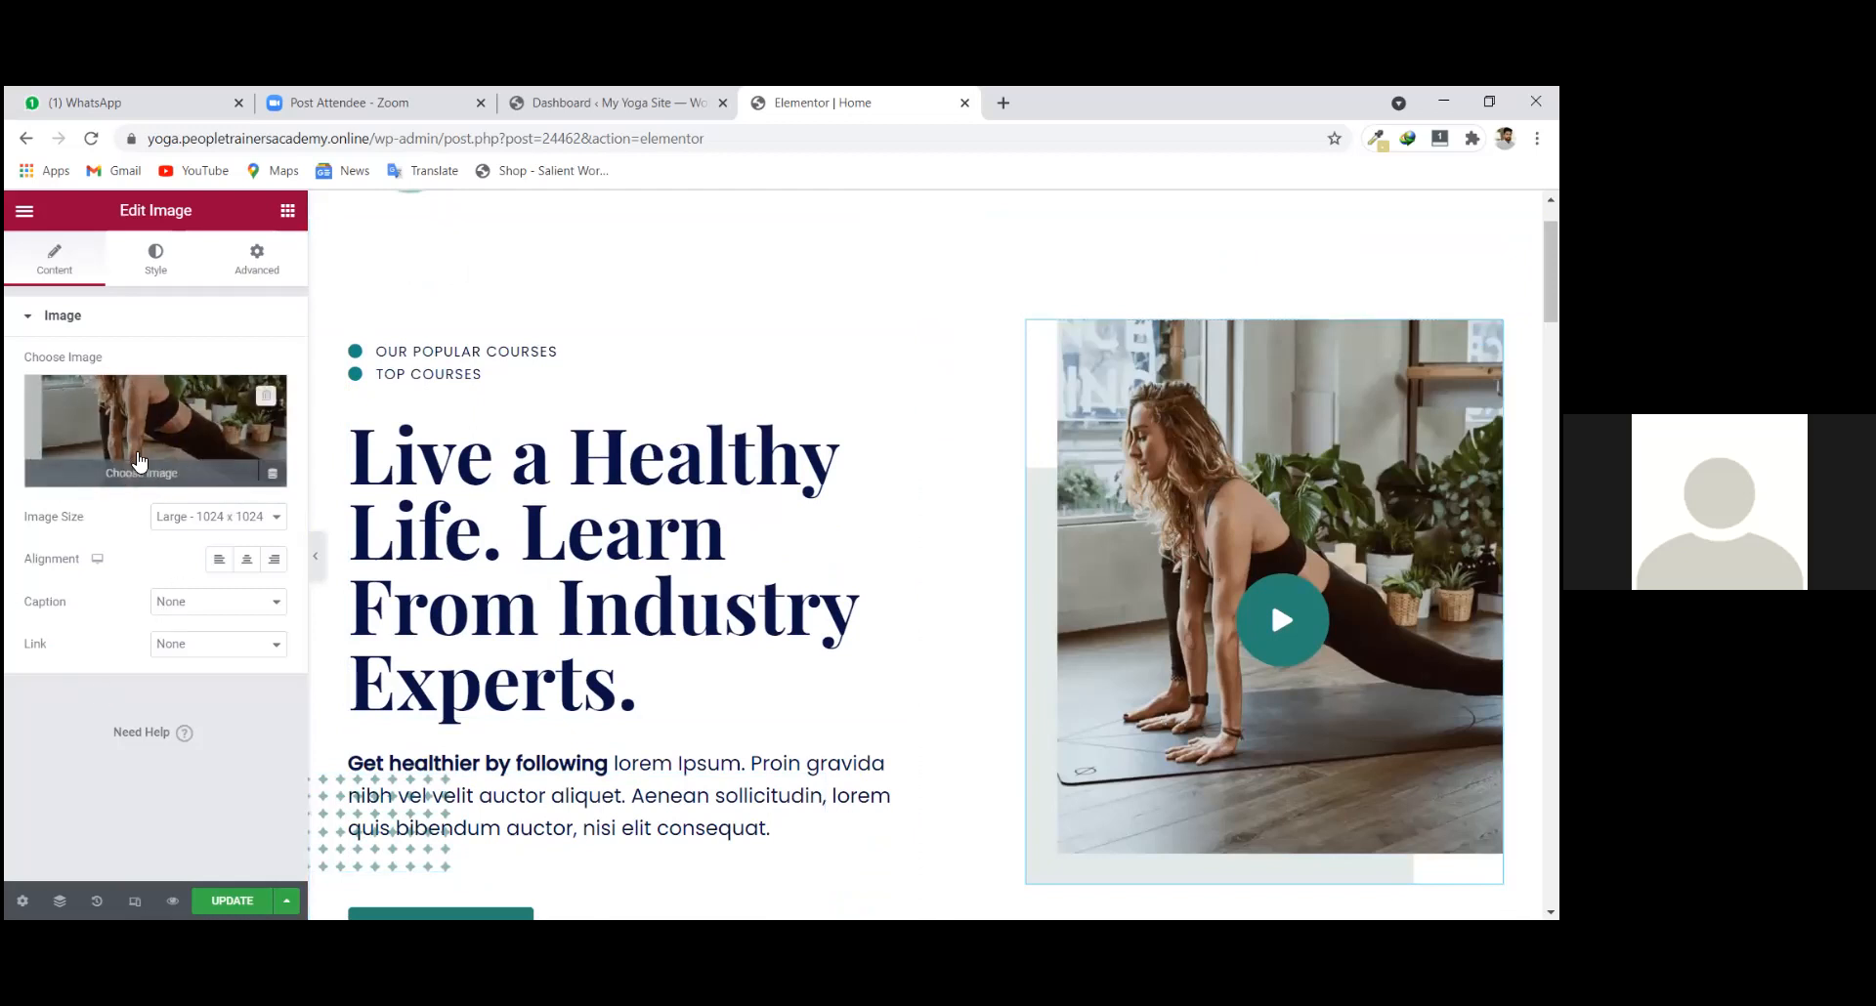
mouse_move(189, 420)
click(146, 429)
click(100, 290)
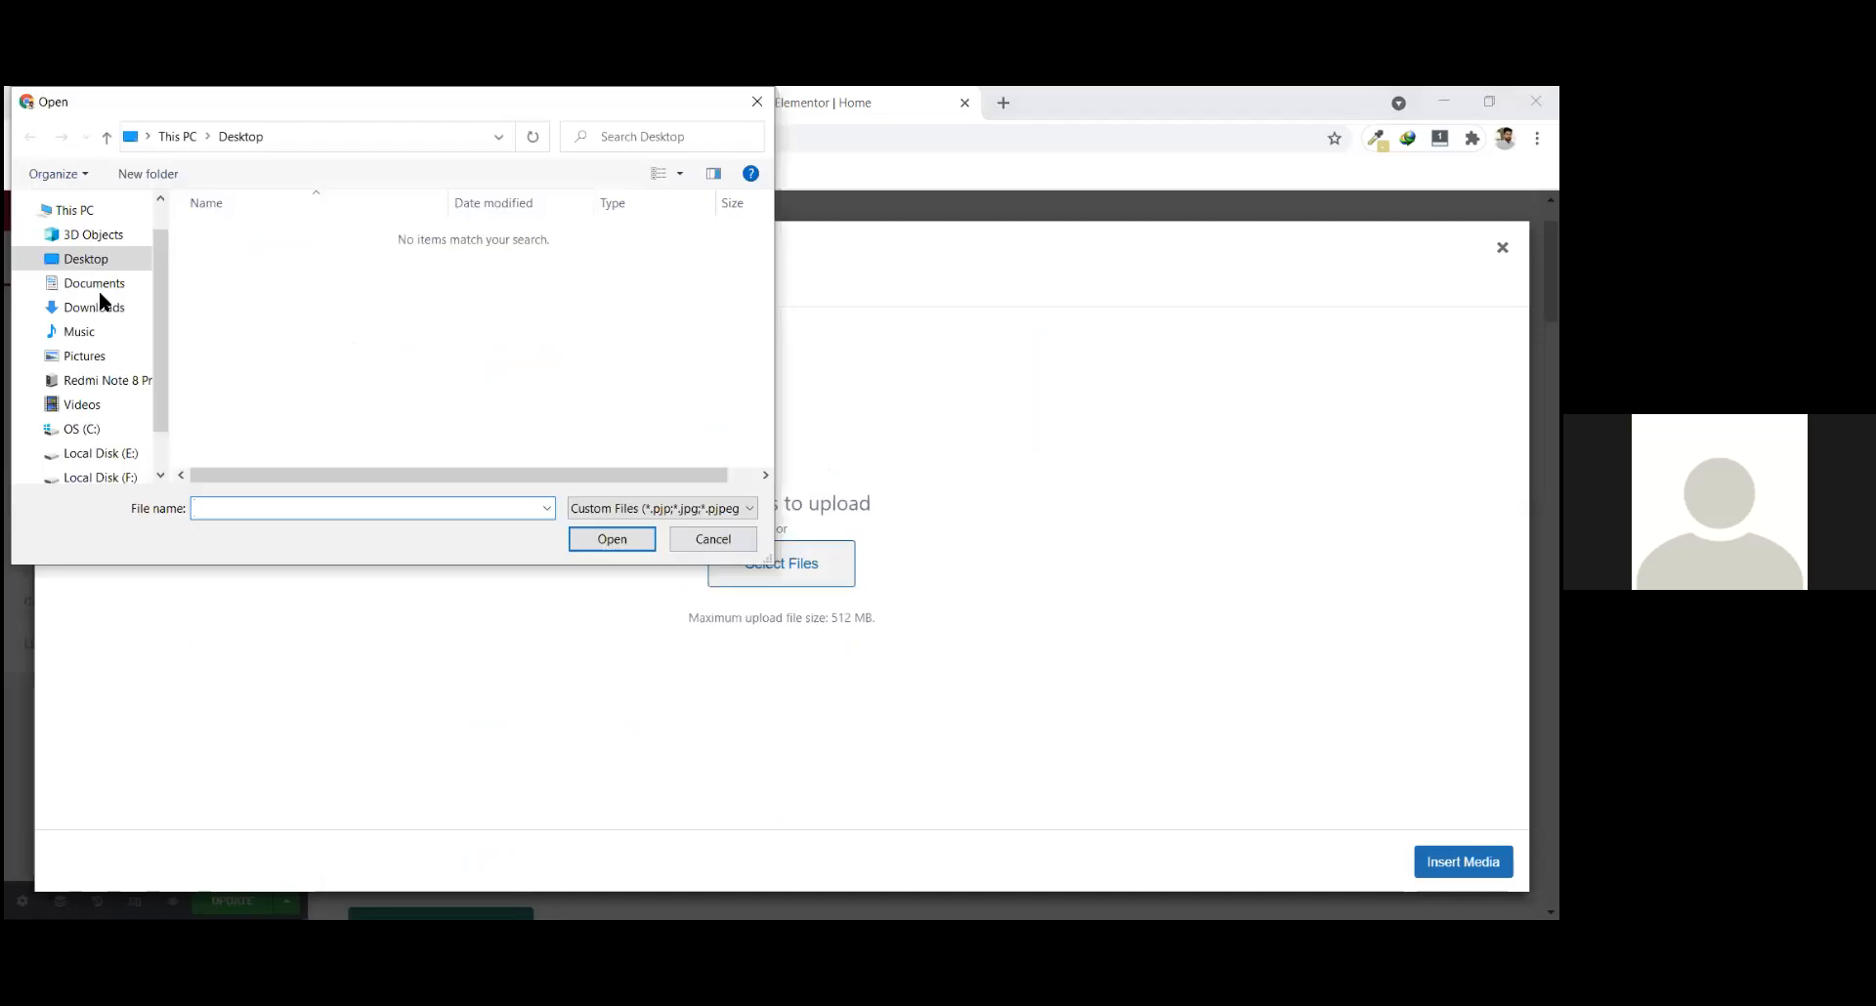
Upload pexels-cottonbro-3584994.jpg from the LMS Website folder inside Downloads > Office data to the media library.
click(100, 293)
click(96, 308)
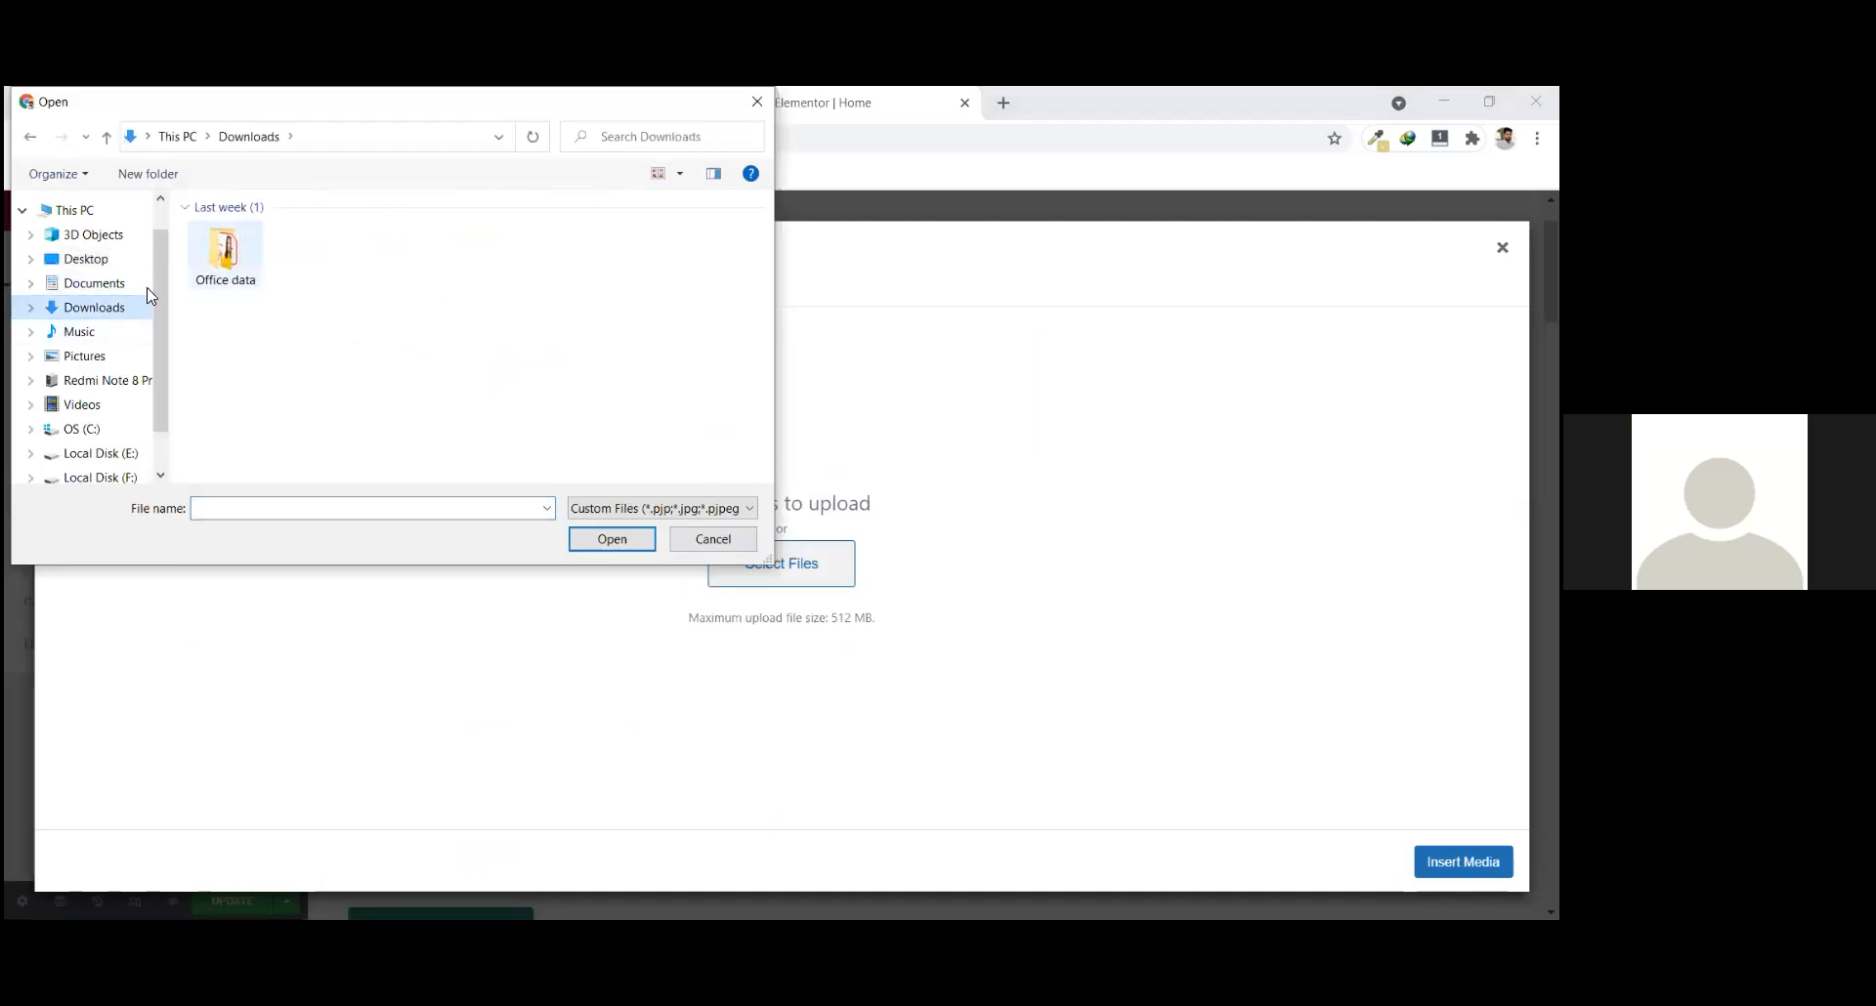
double_click(226, 252)
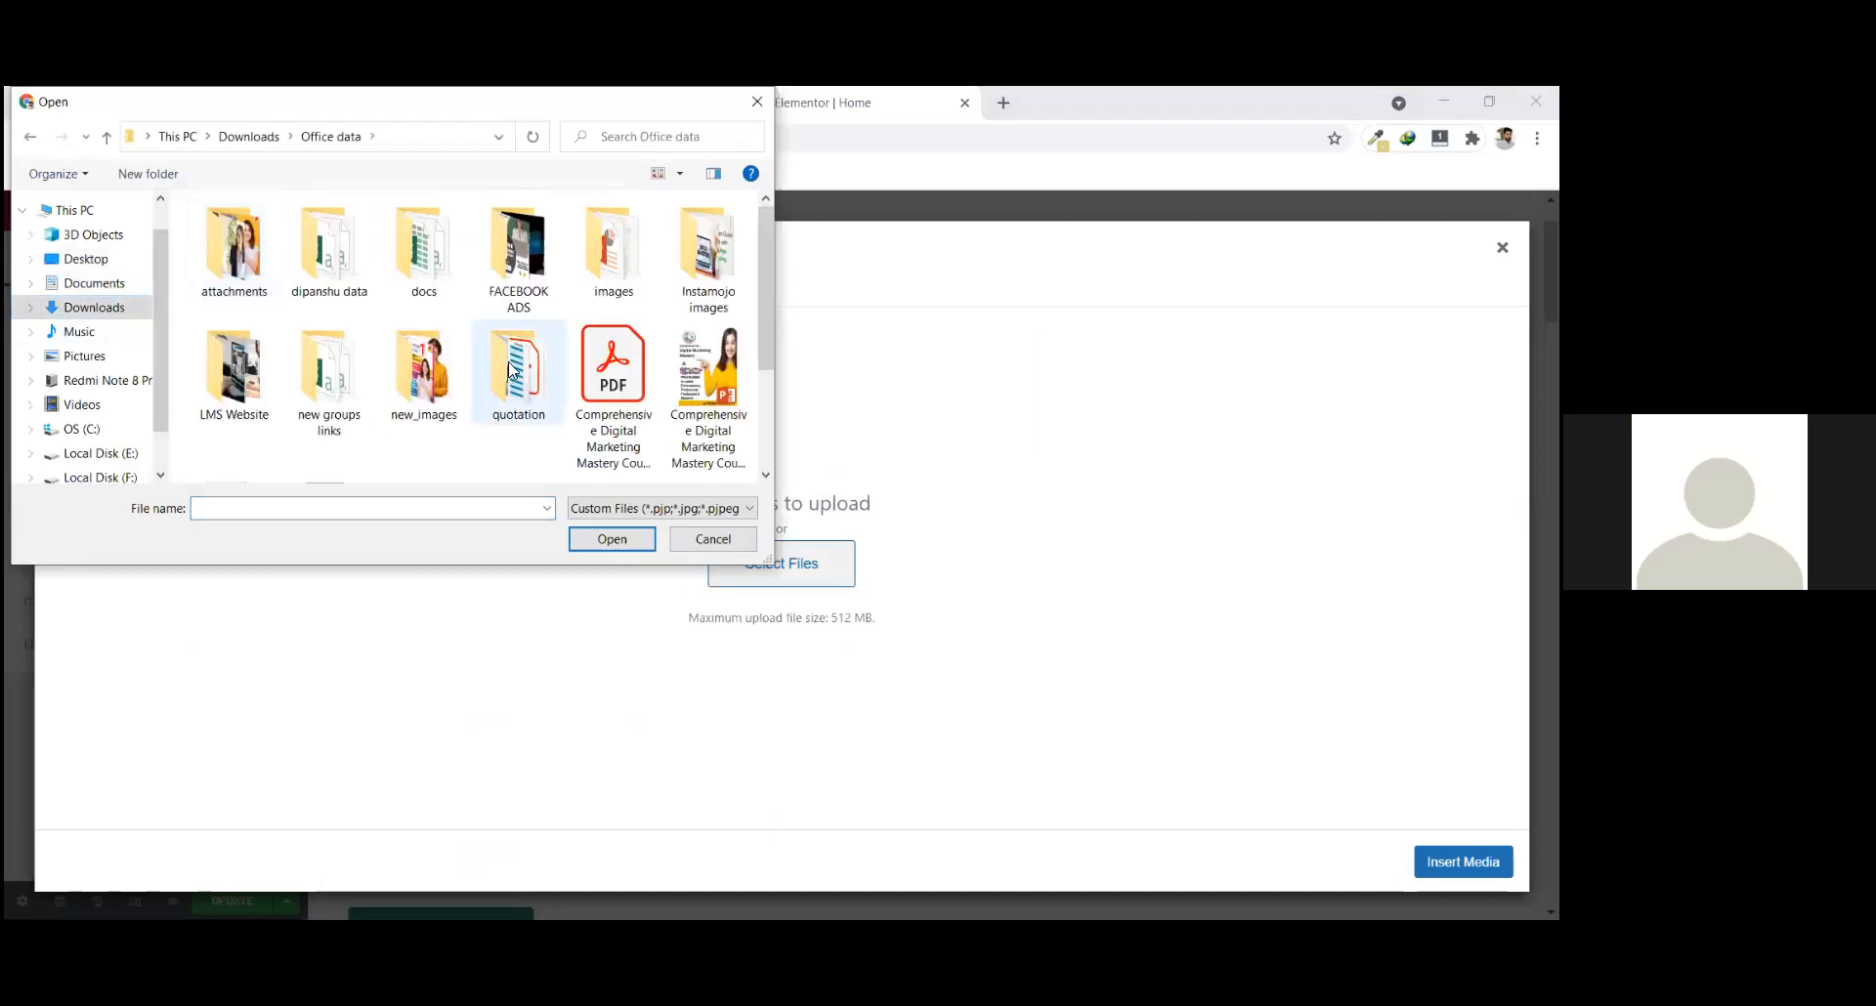
scroll(512, 367, down, 1)
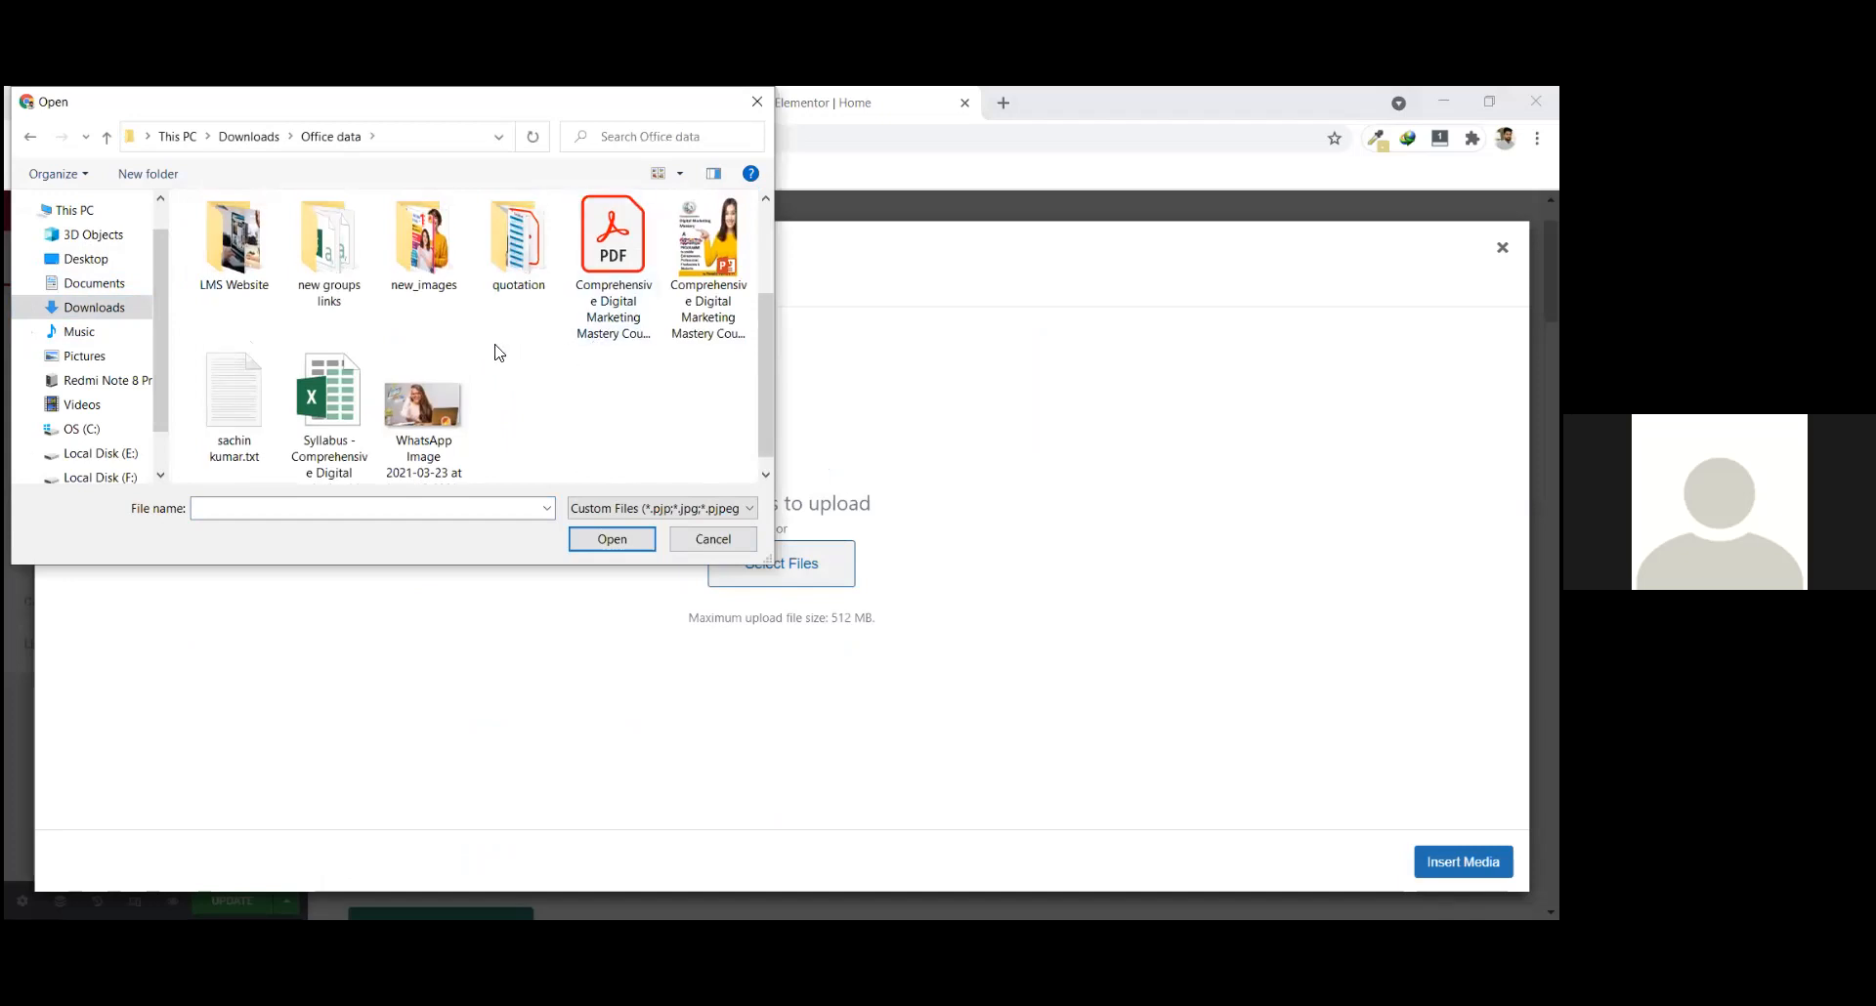
double_click(413, 234)
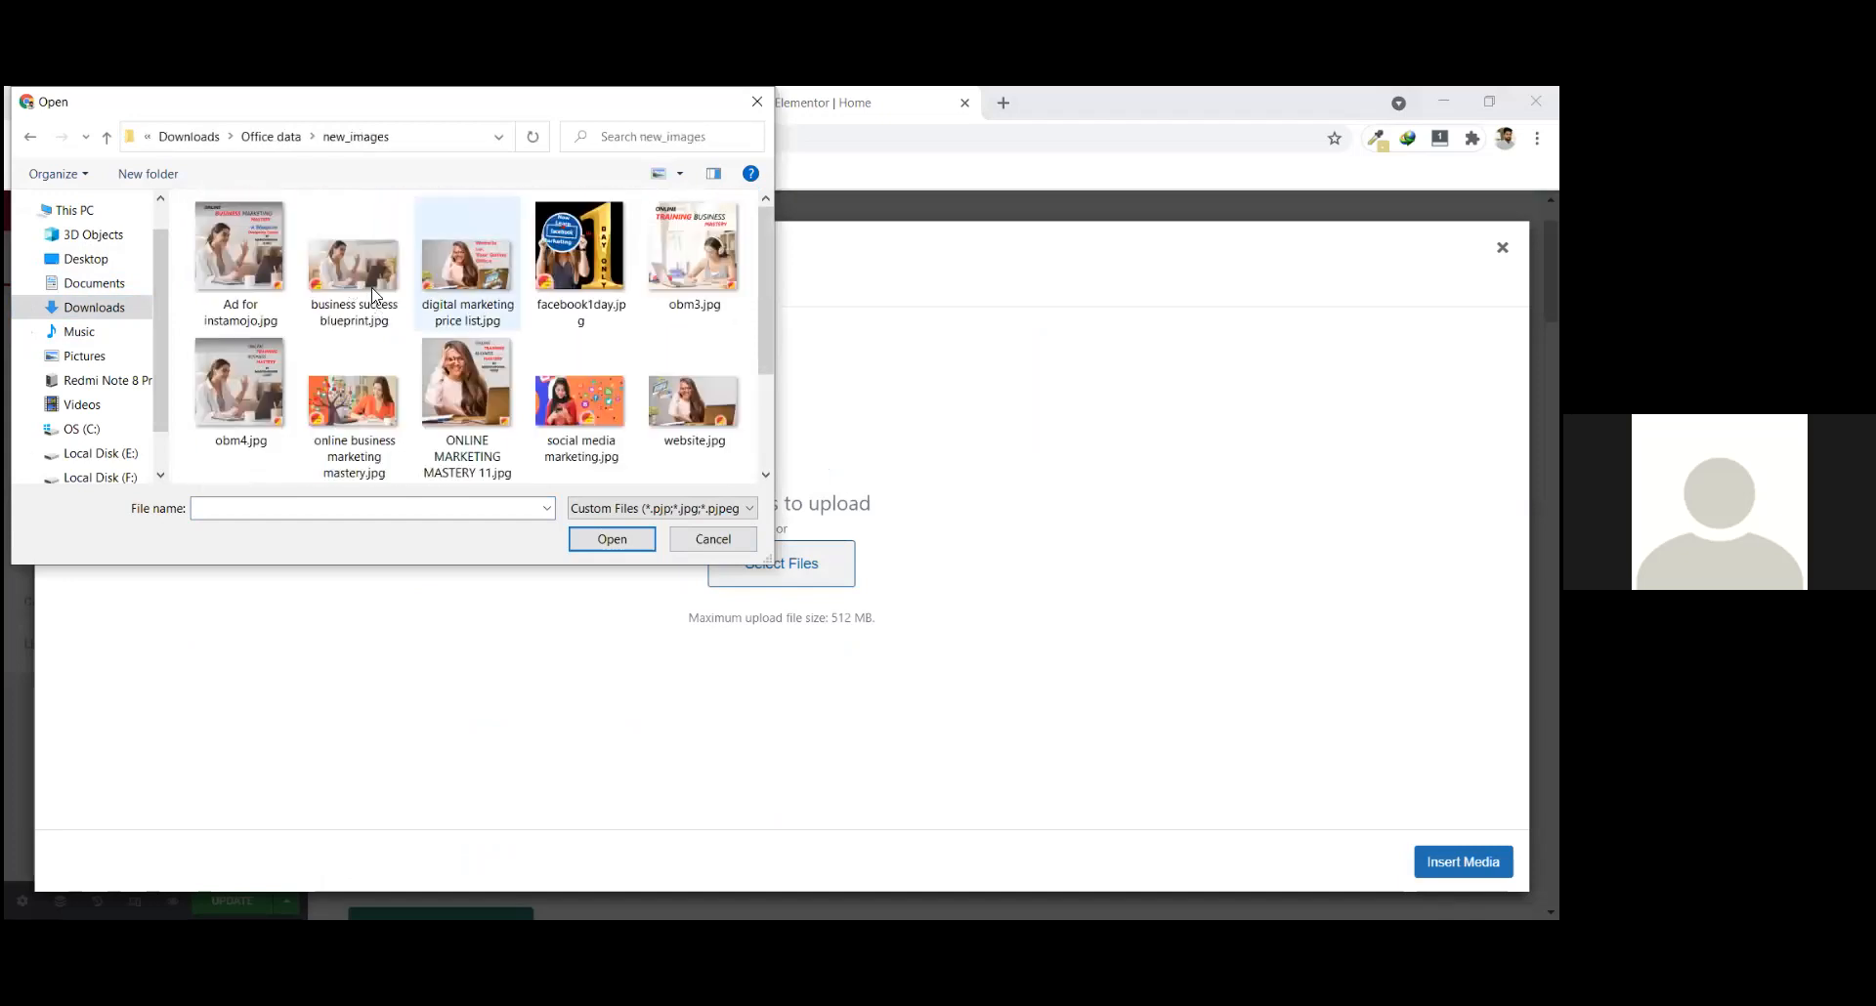
click(31, 137)
double_click(234, 381)
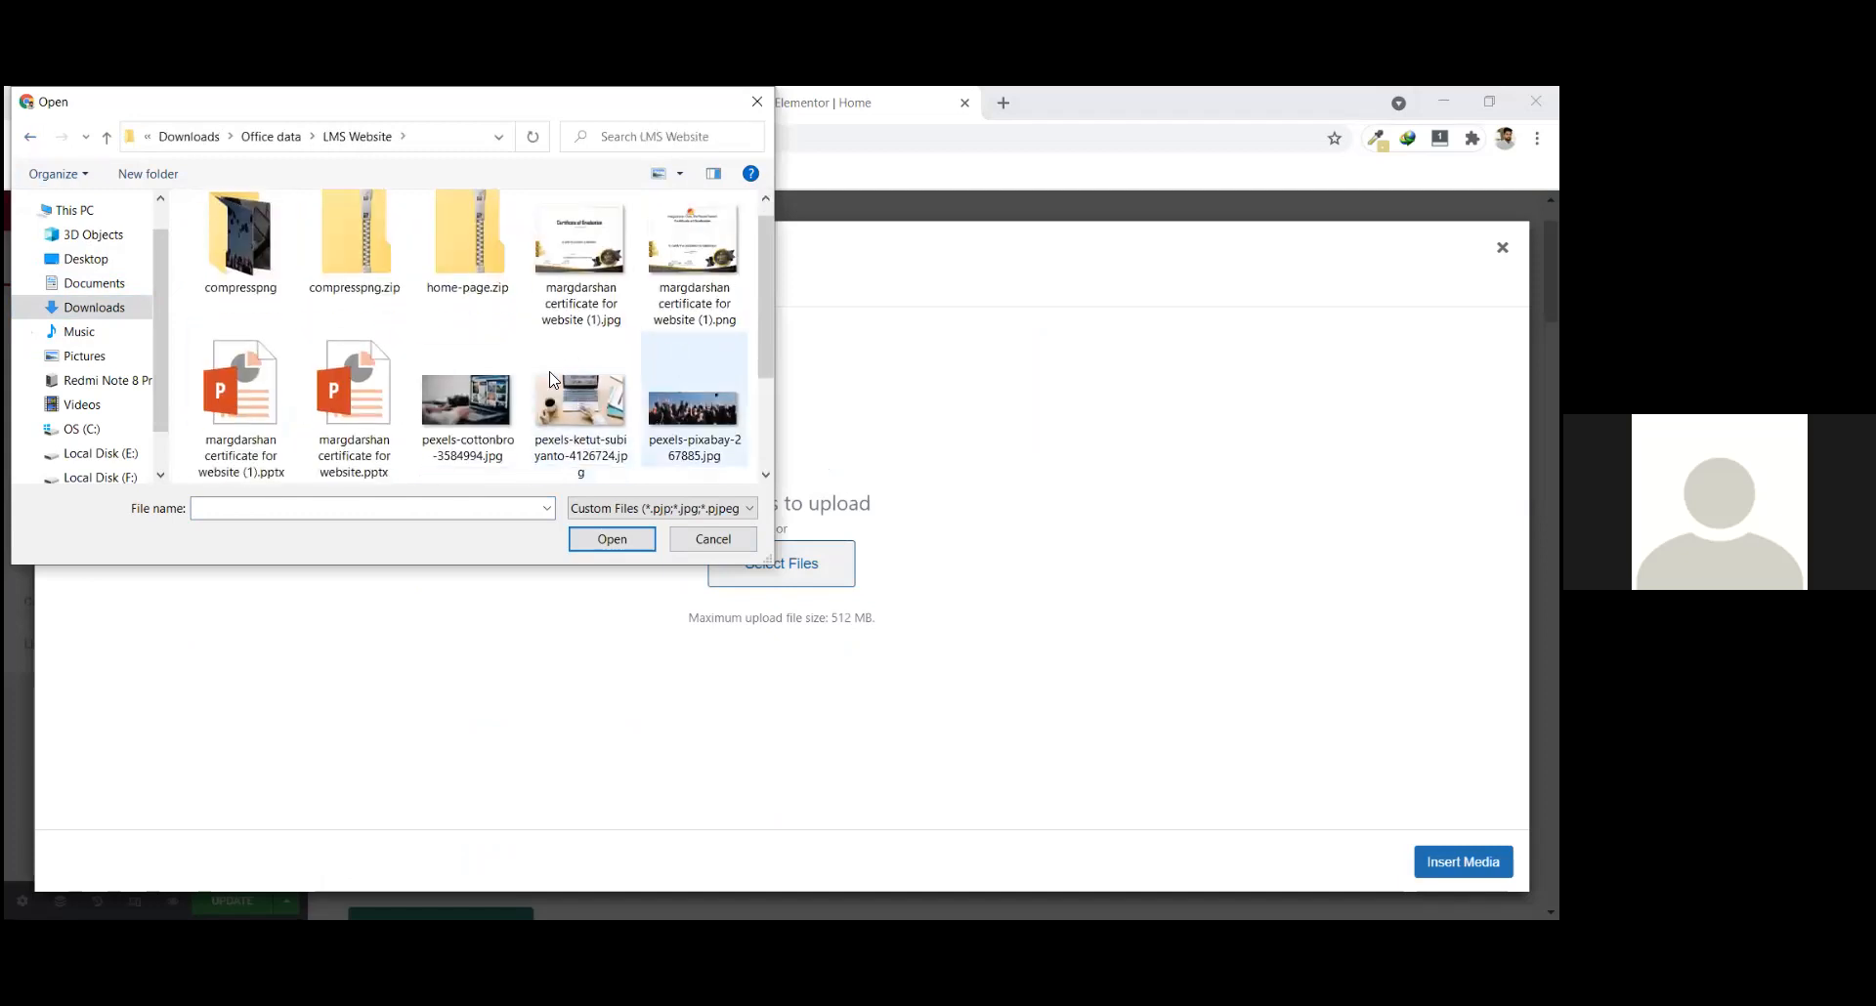
scroll(565, 373, down, 2)
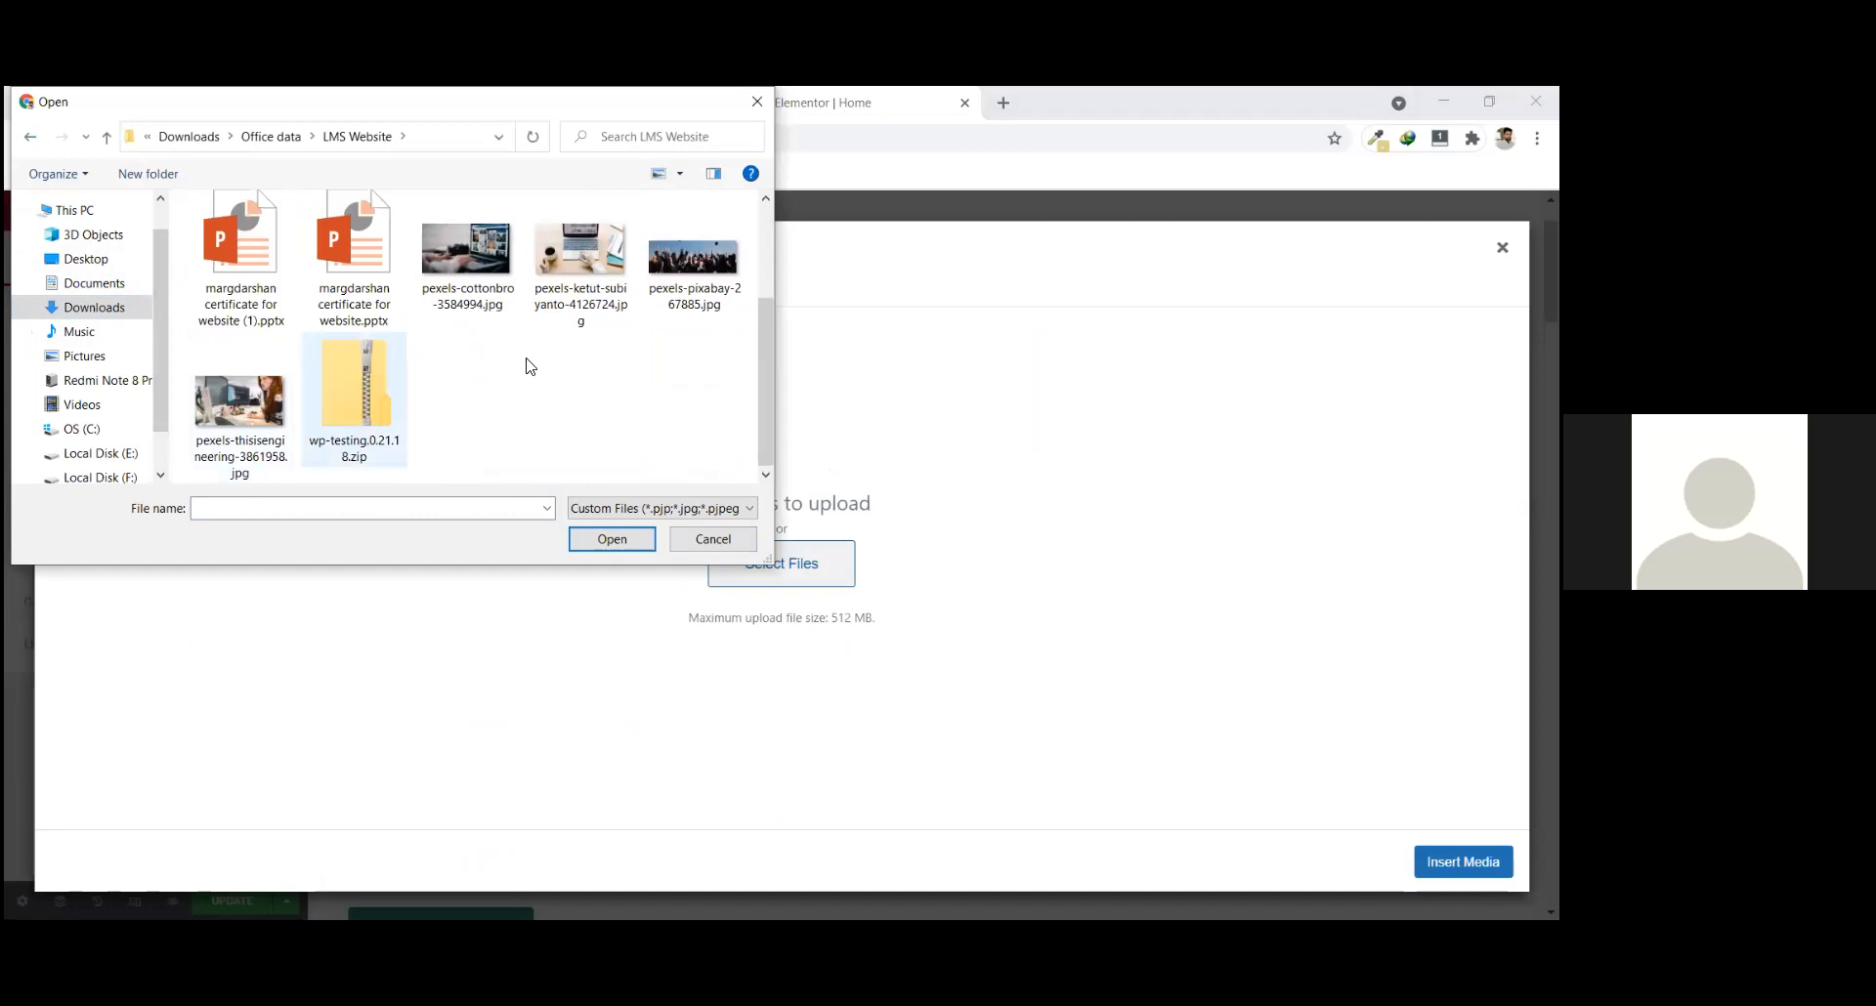
scroll(529, 366, up, 2)
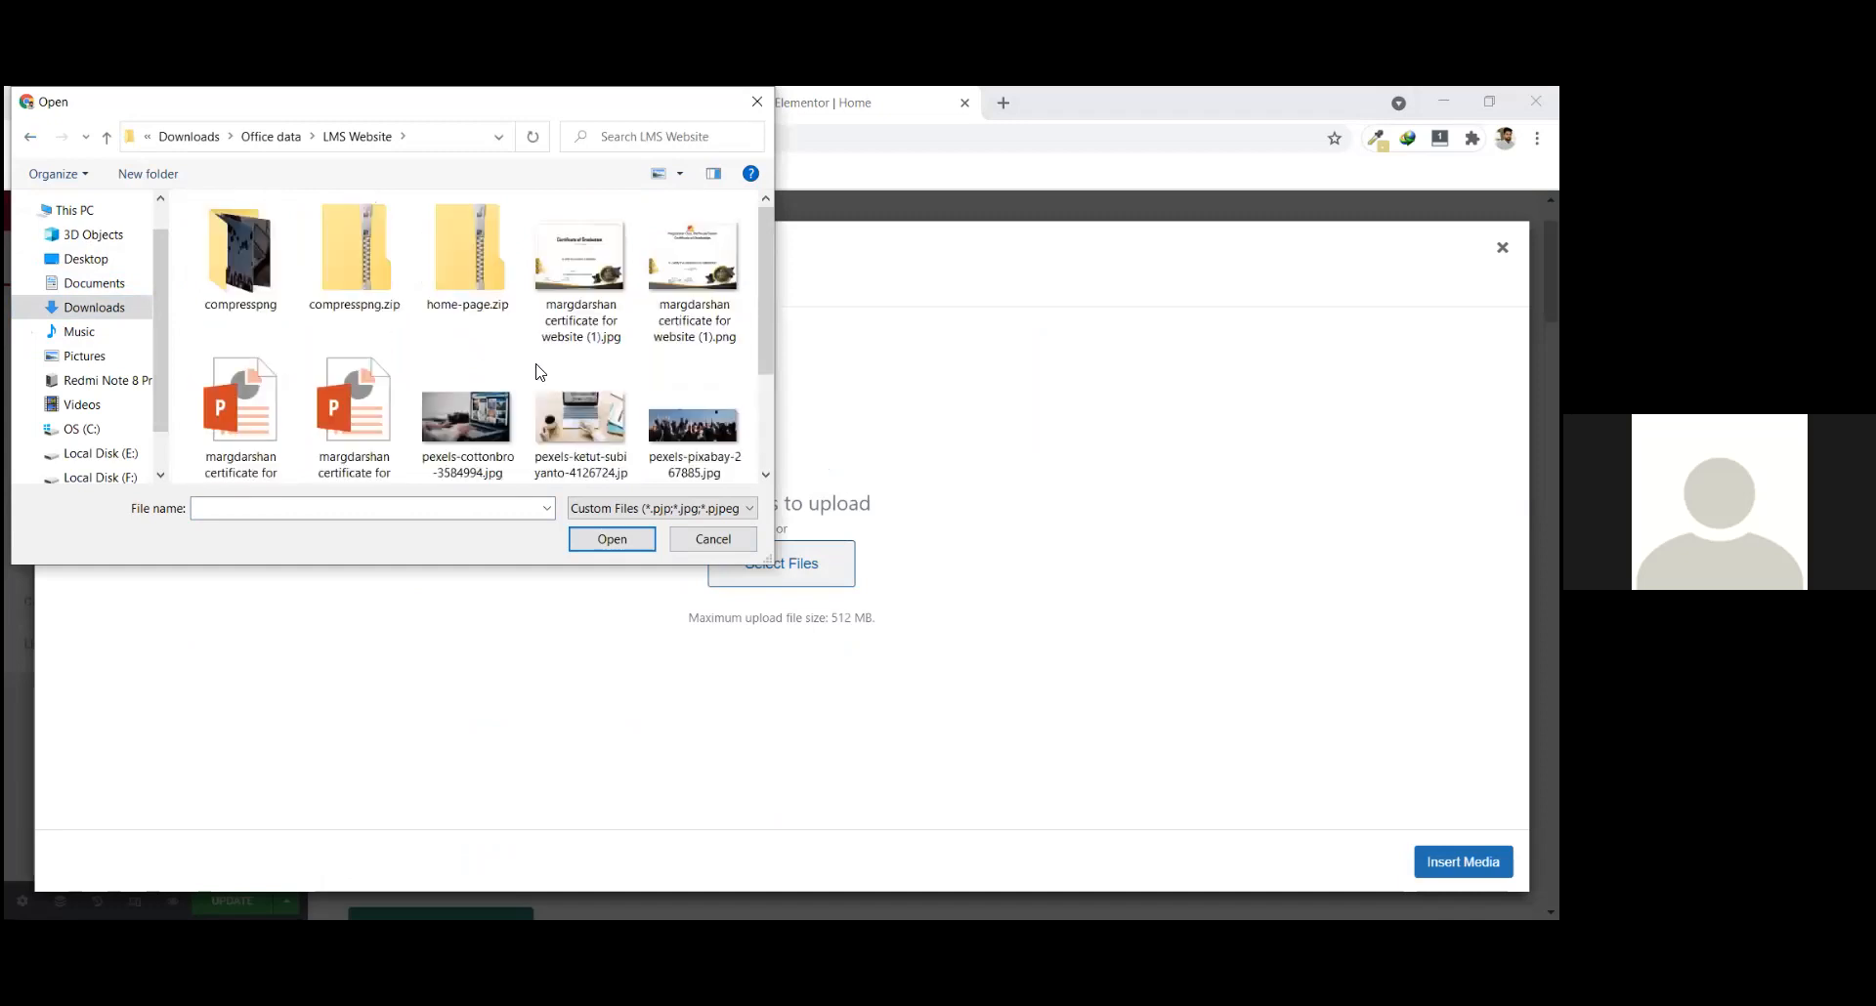
click(473, 414)
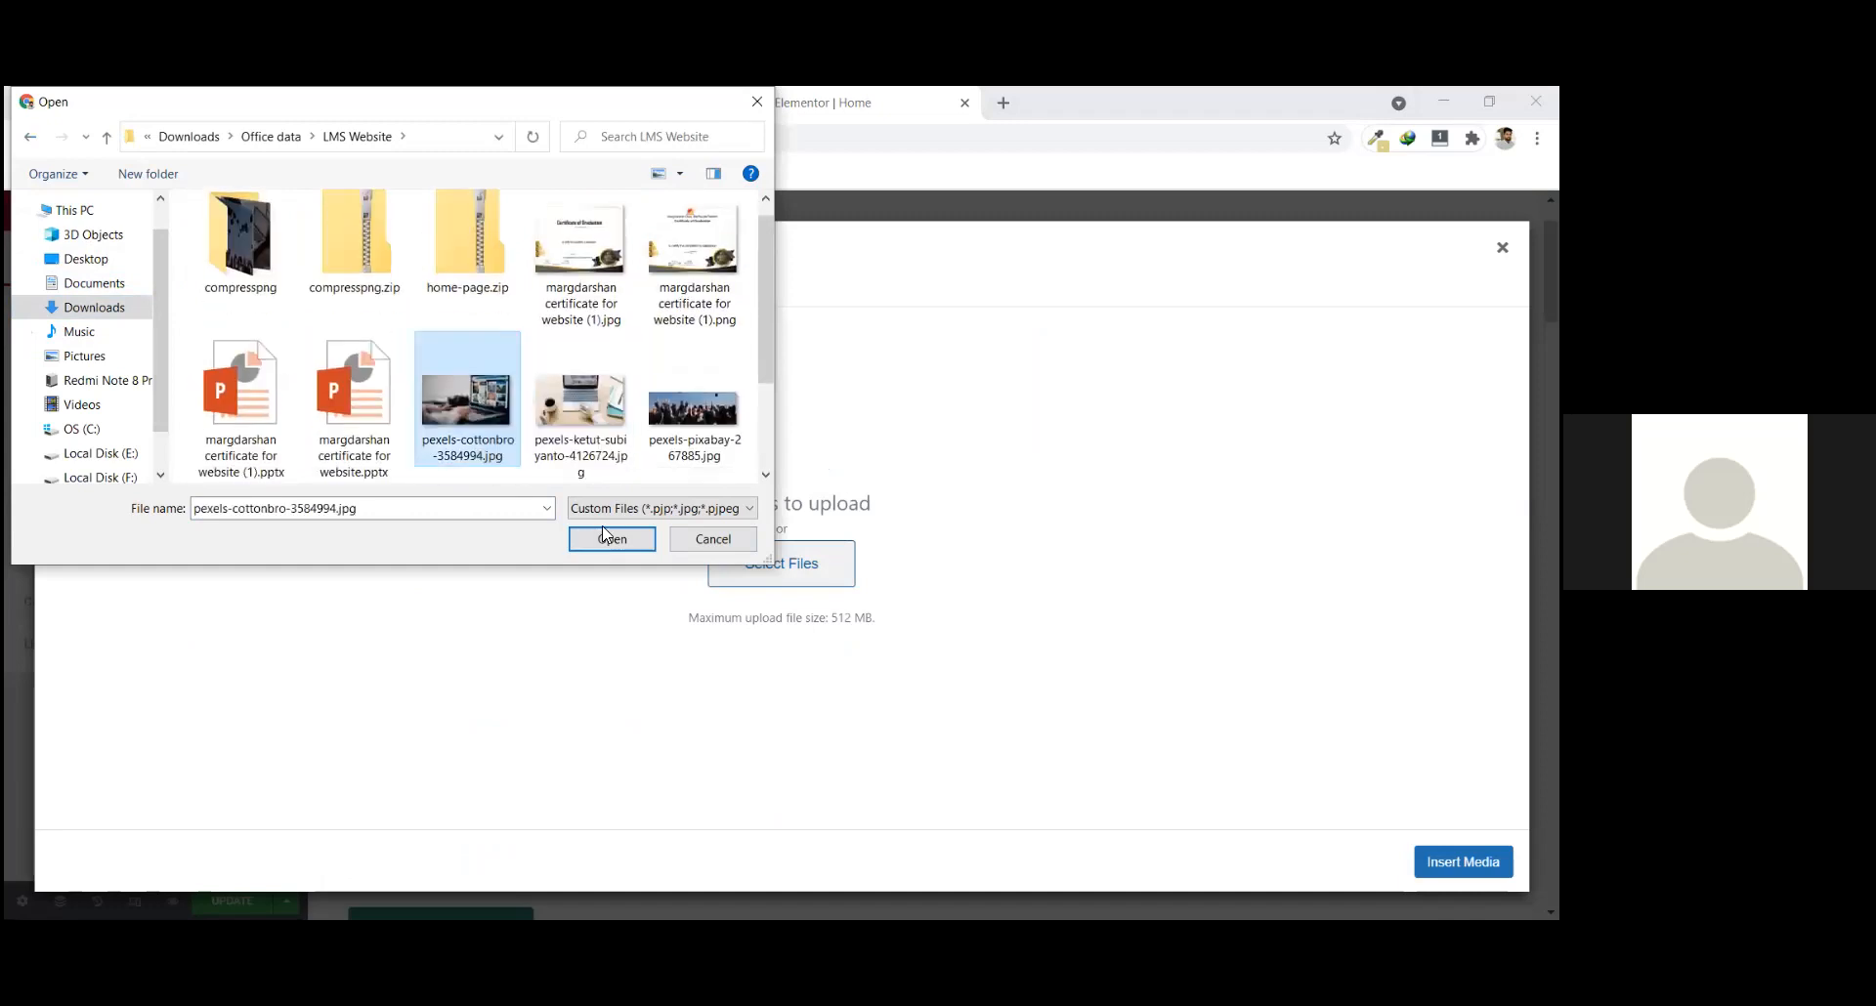
click(608, 538)
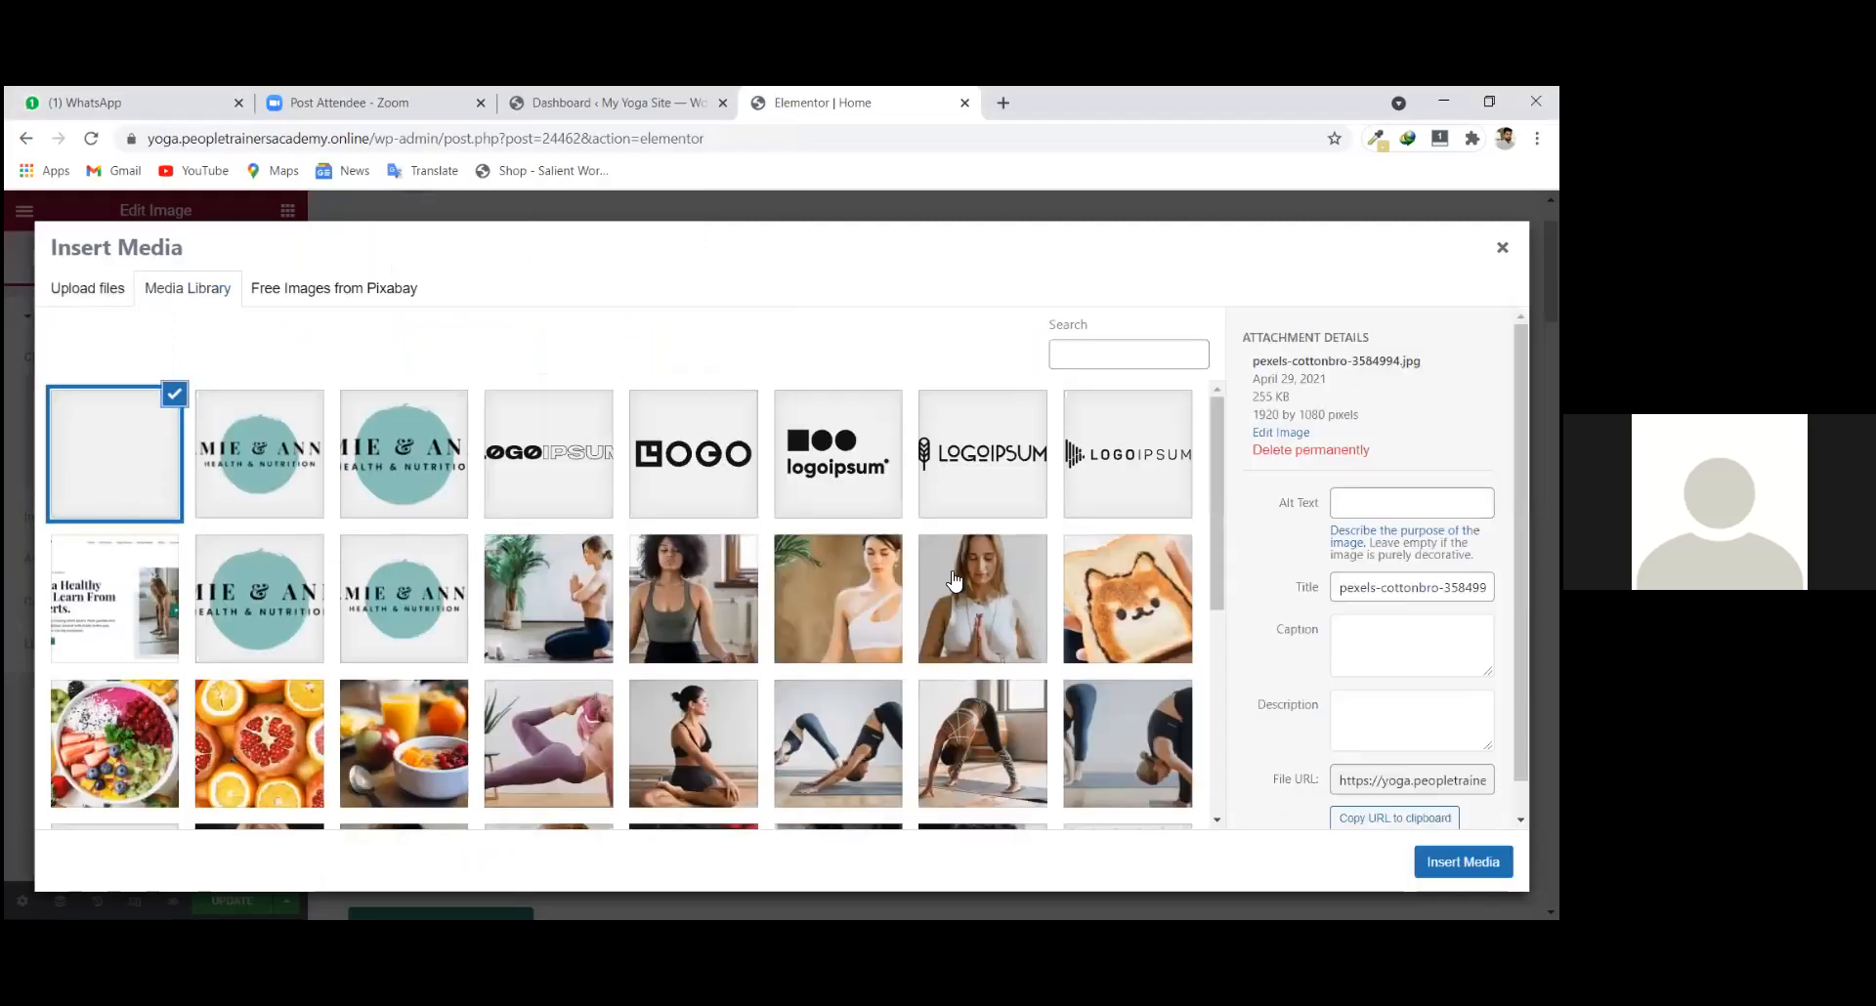
Insert the uploaded pexels-cottonbro-3584994.jpg in place of the yoga photo beside the heading.
scroll(635, 606, down, 3)
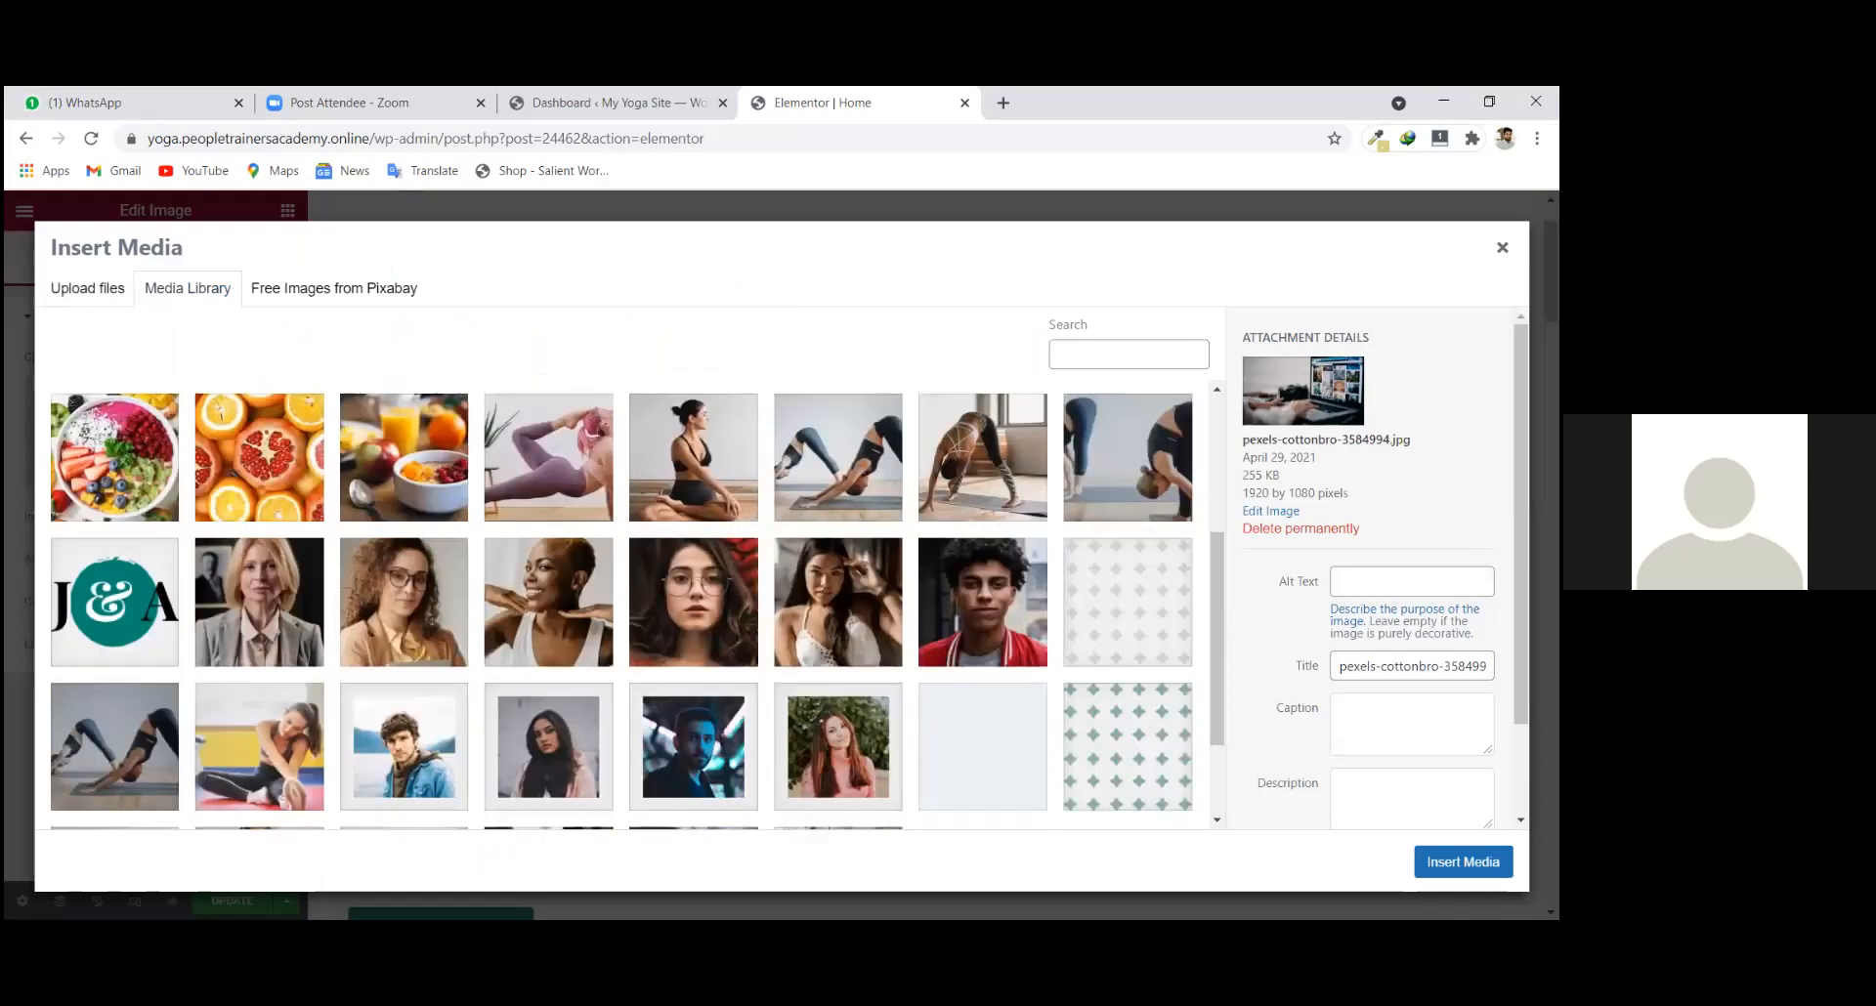
click(1463, 862)
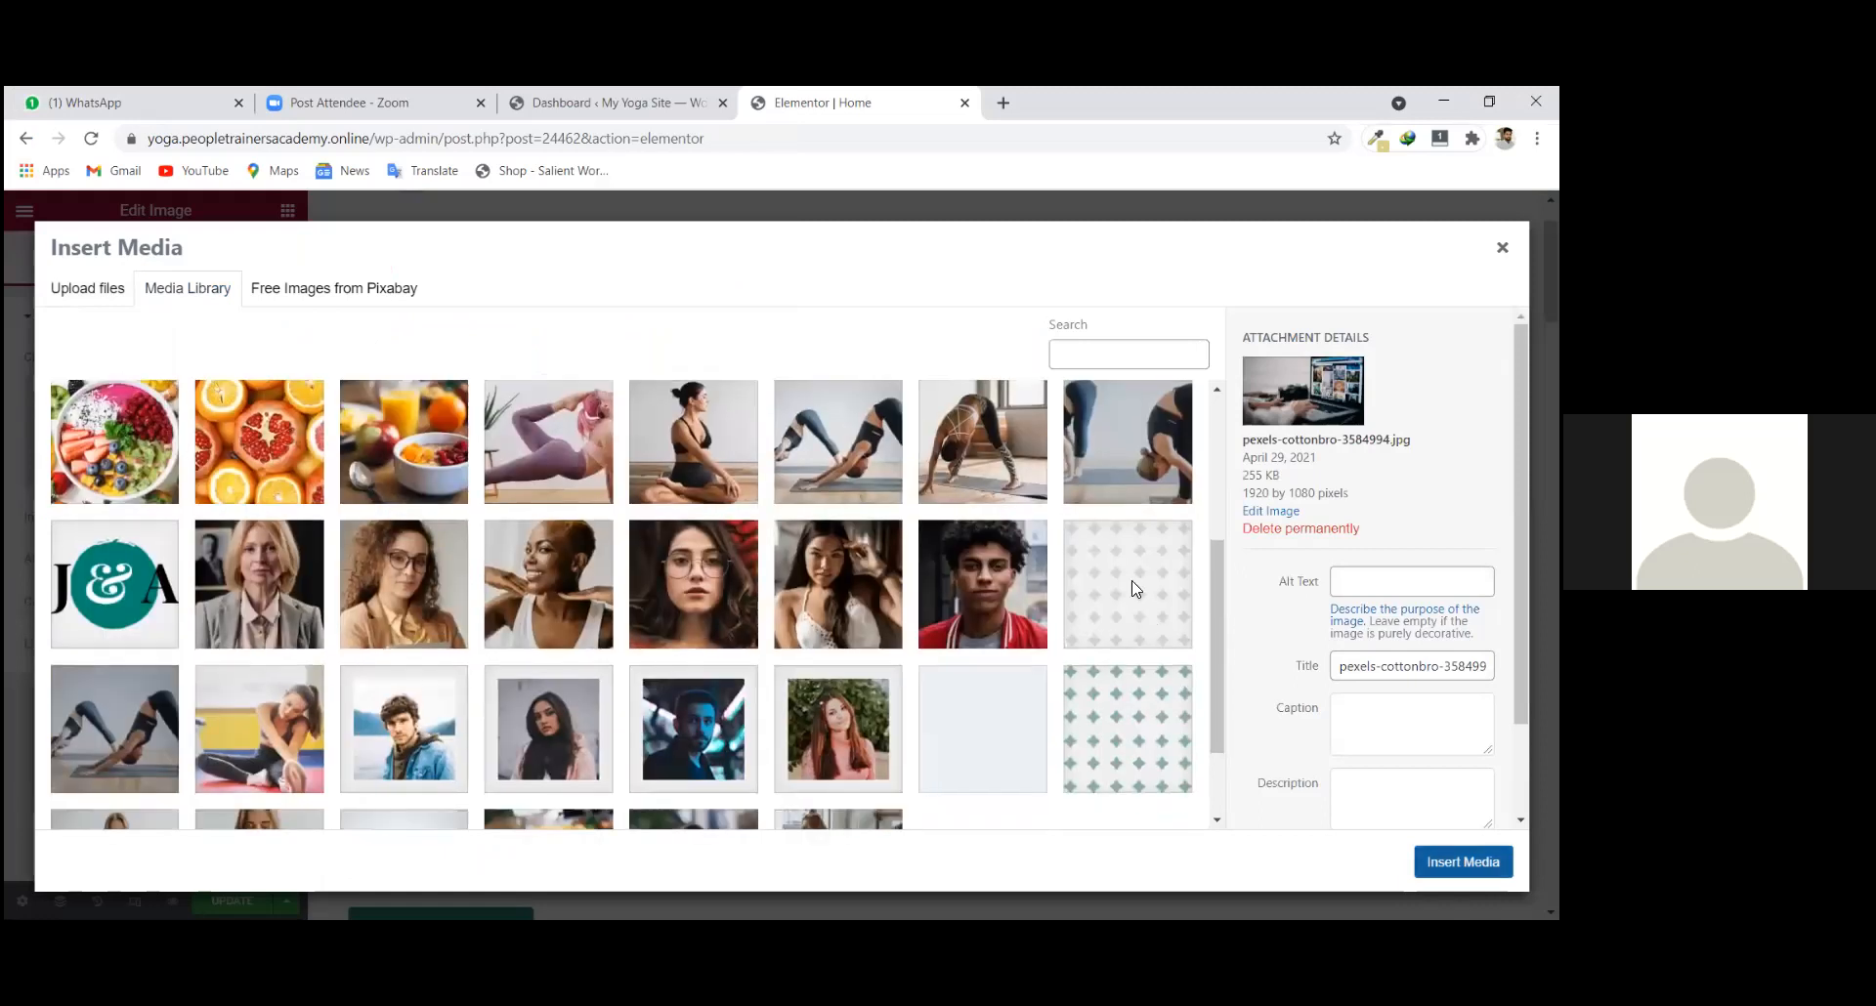
scroll(1132, 585, up, 1)
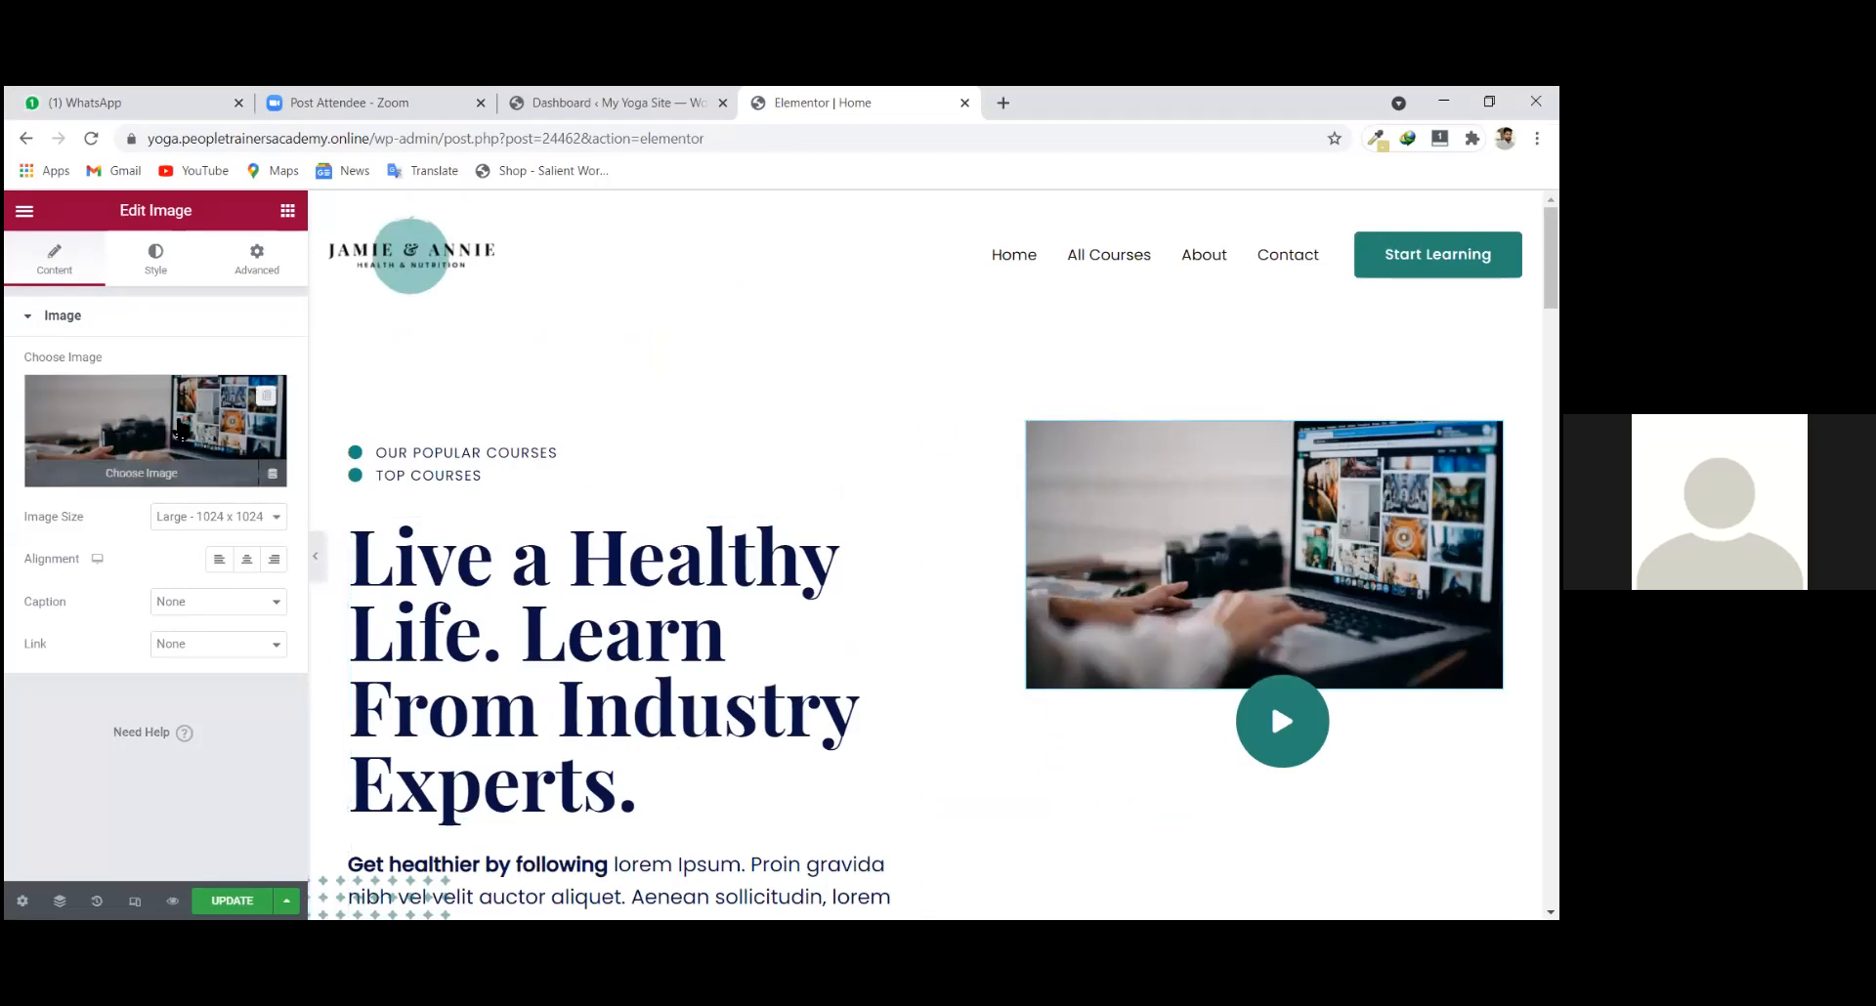
Reopen the image chooser for the hero photo and view the details of course3-lesson3.jpg in the media library.
click(179, 429)
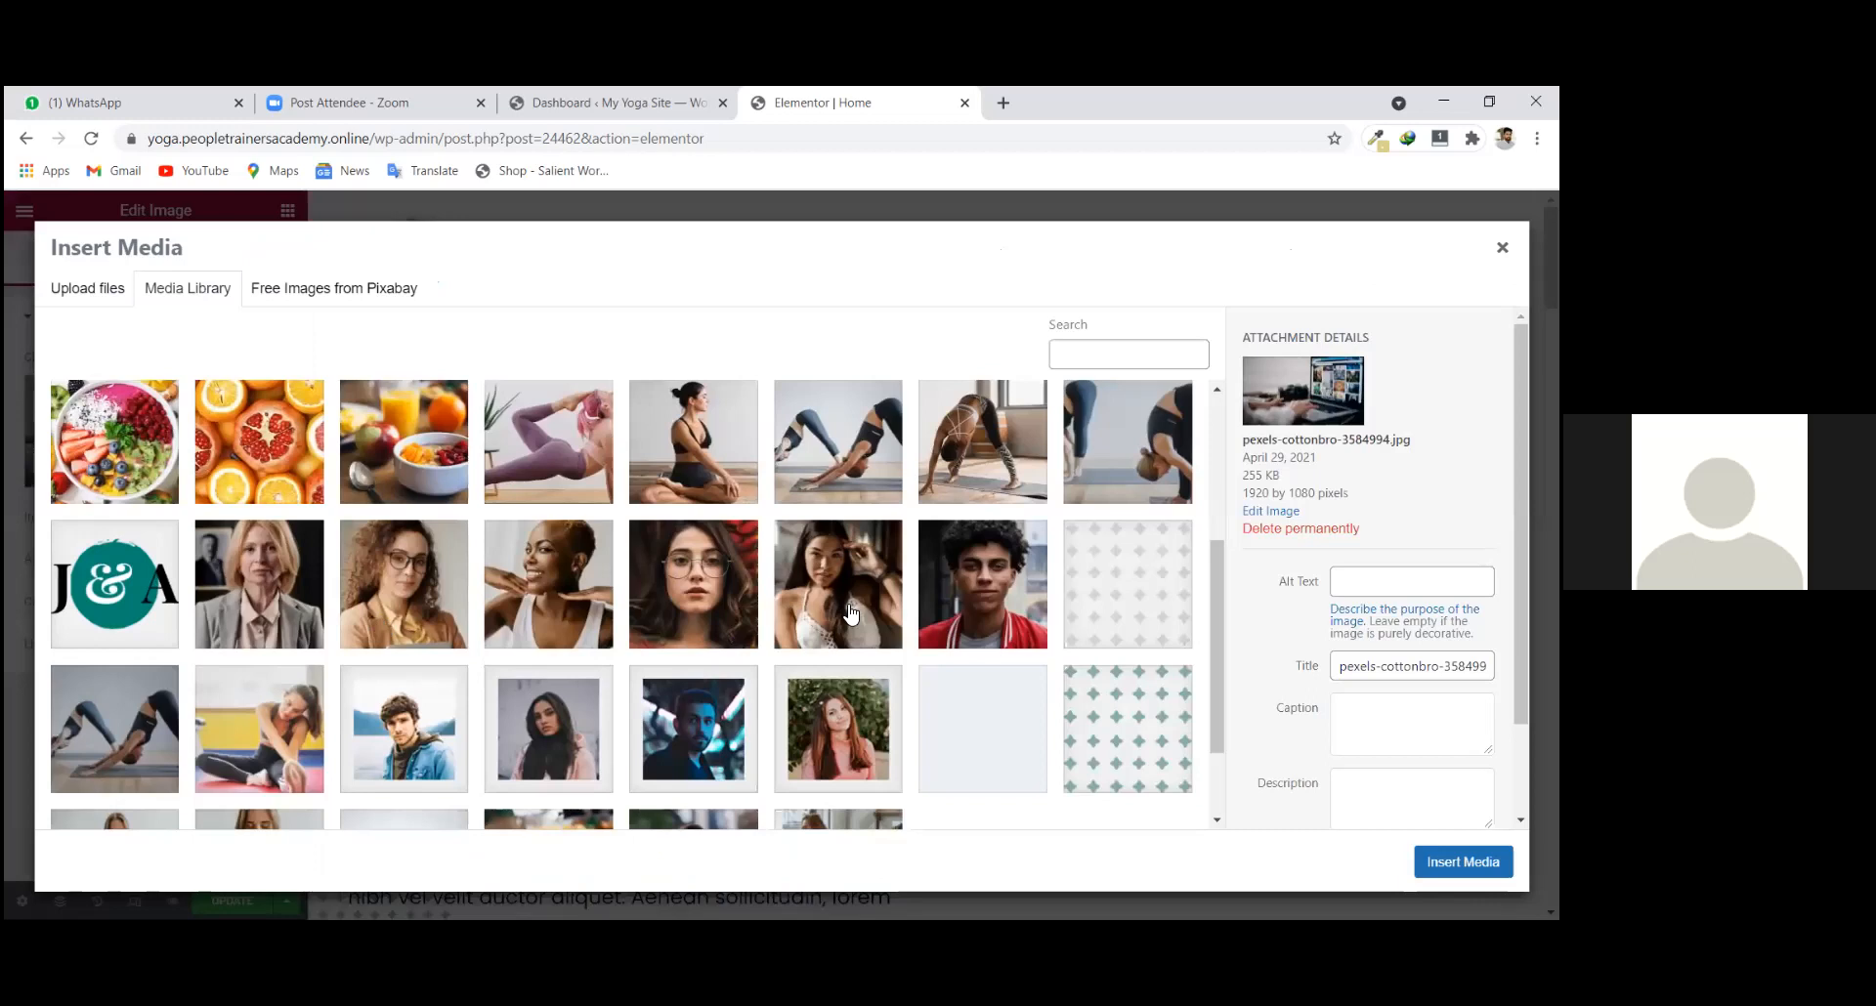
scroll(830, 619, up, 1)
scroll(830, 618, up, 1)
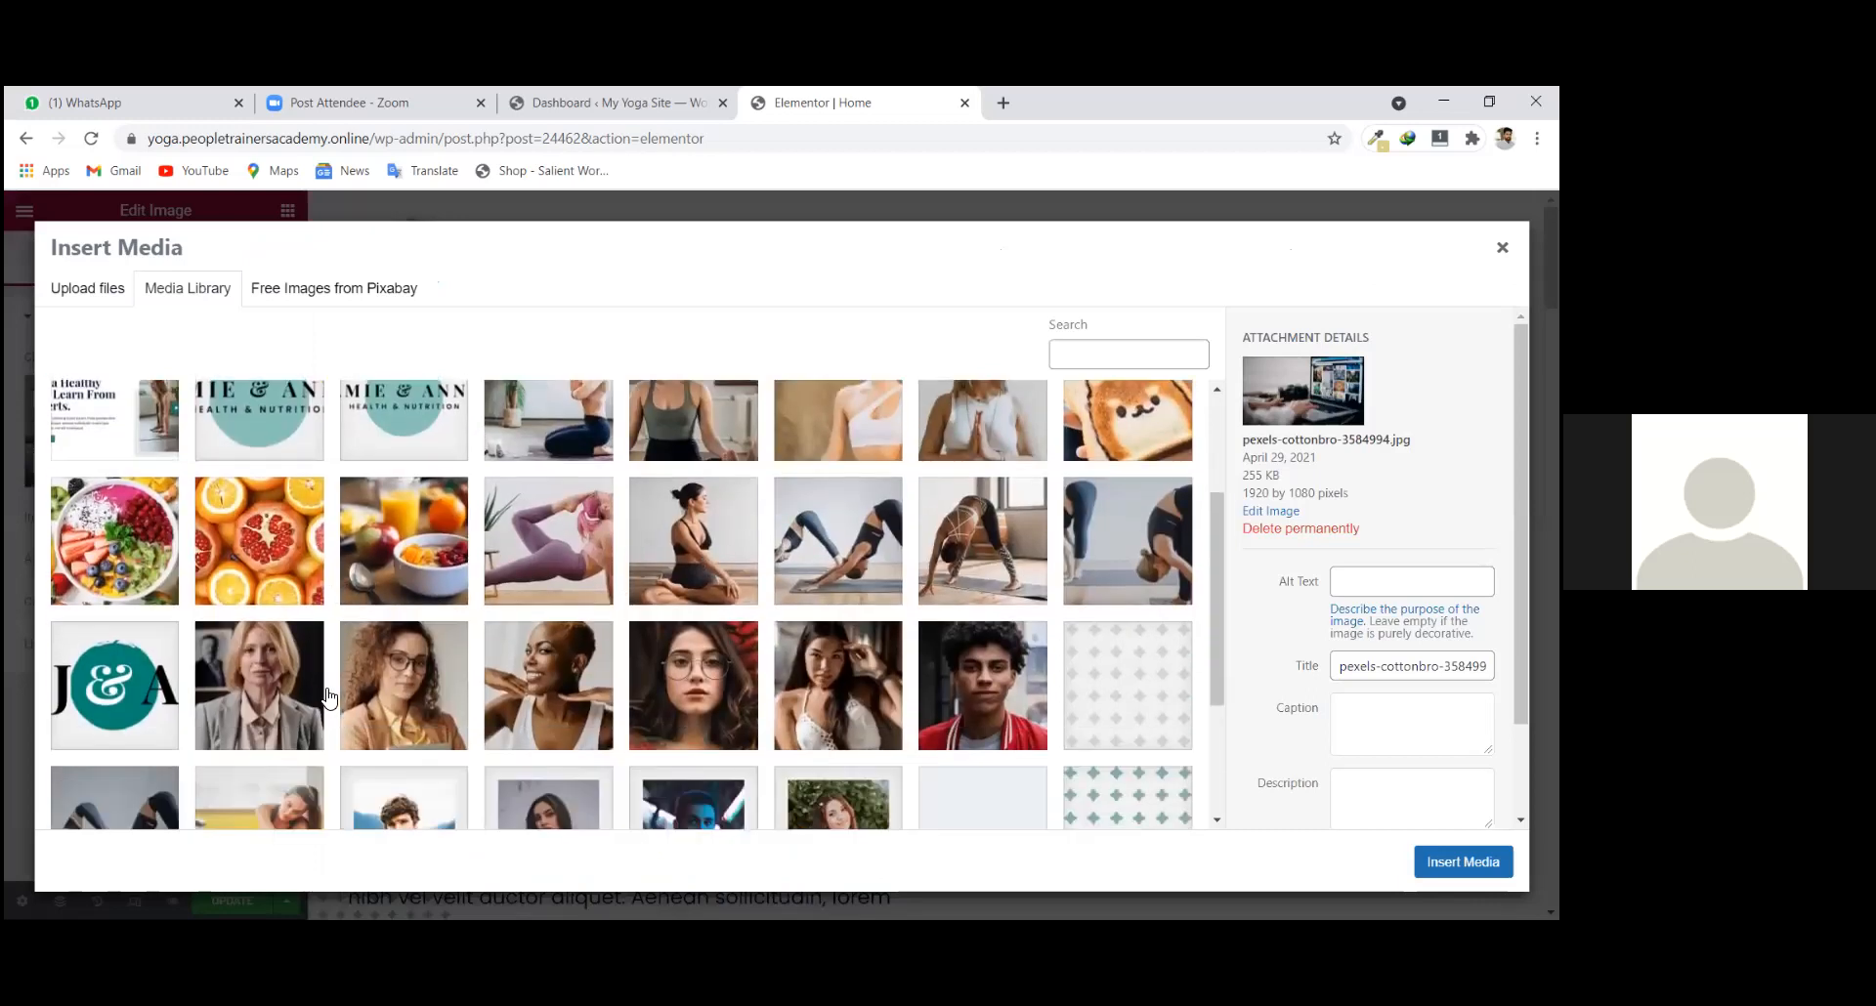
scroll(664, 626, up, 1)
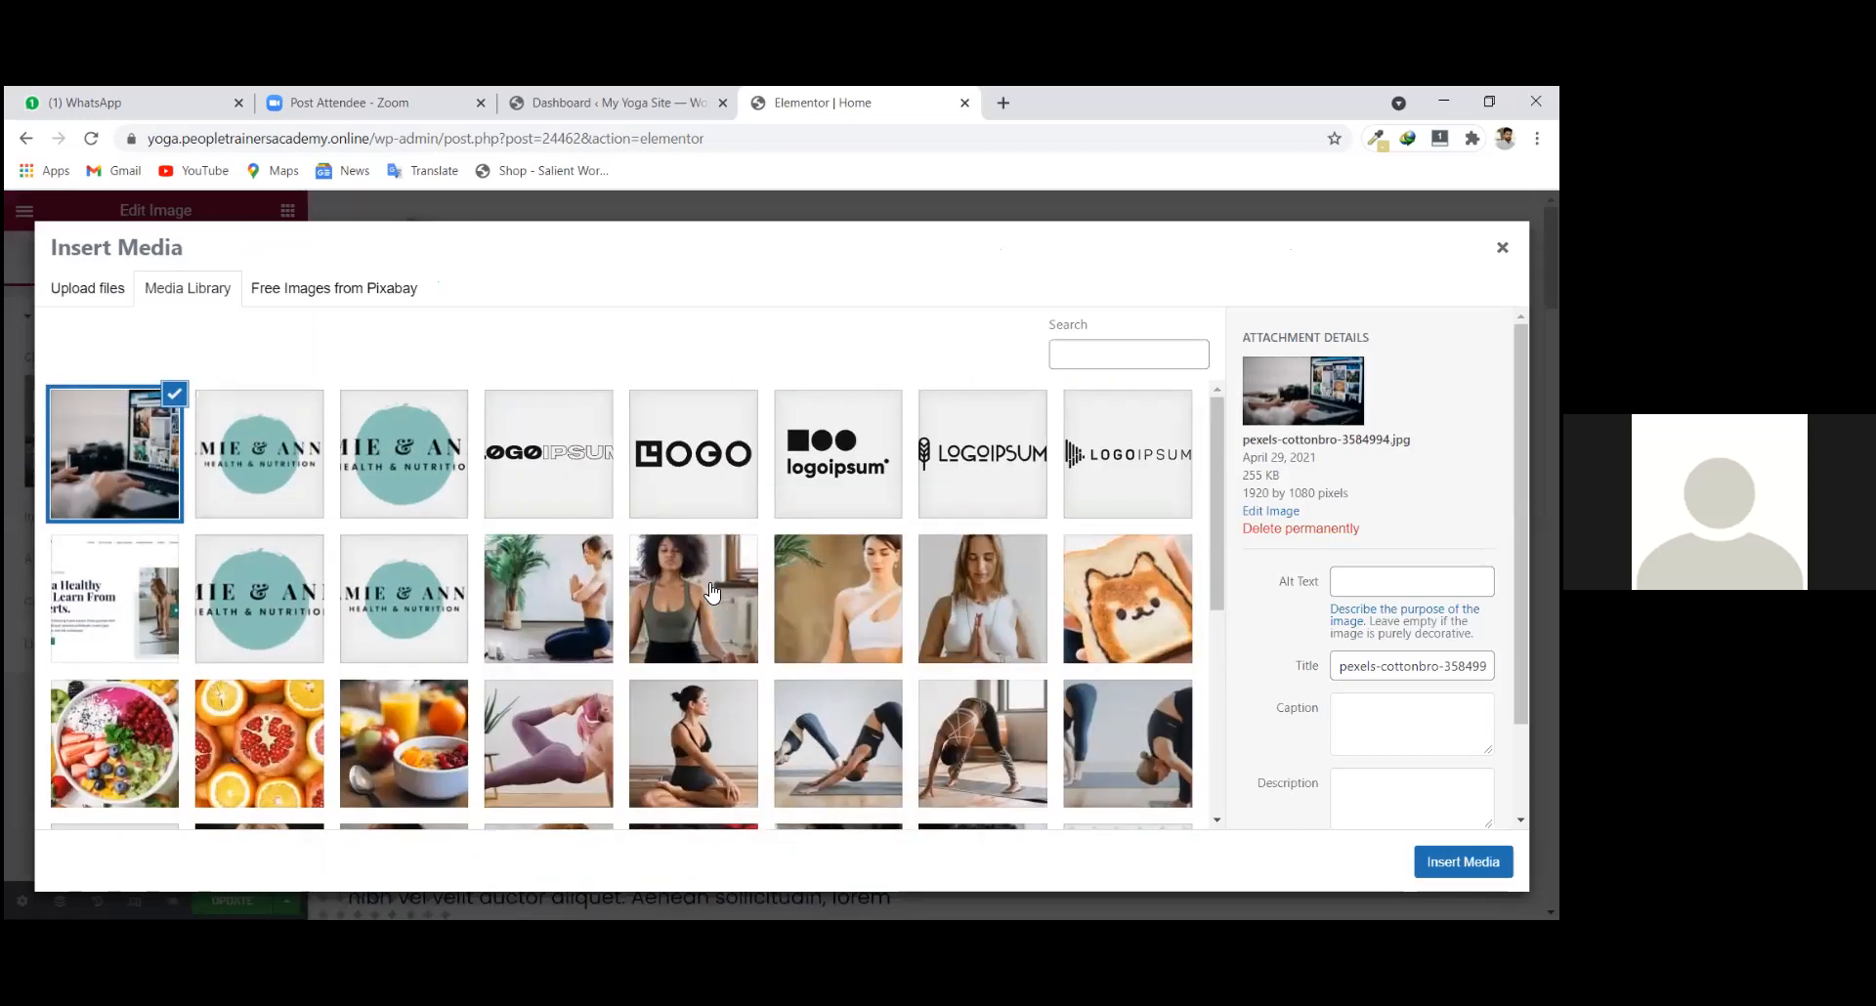
click(707, 589)
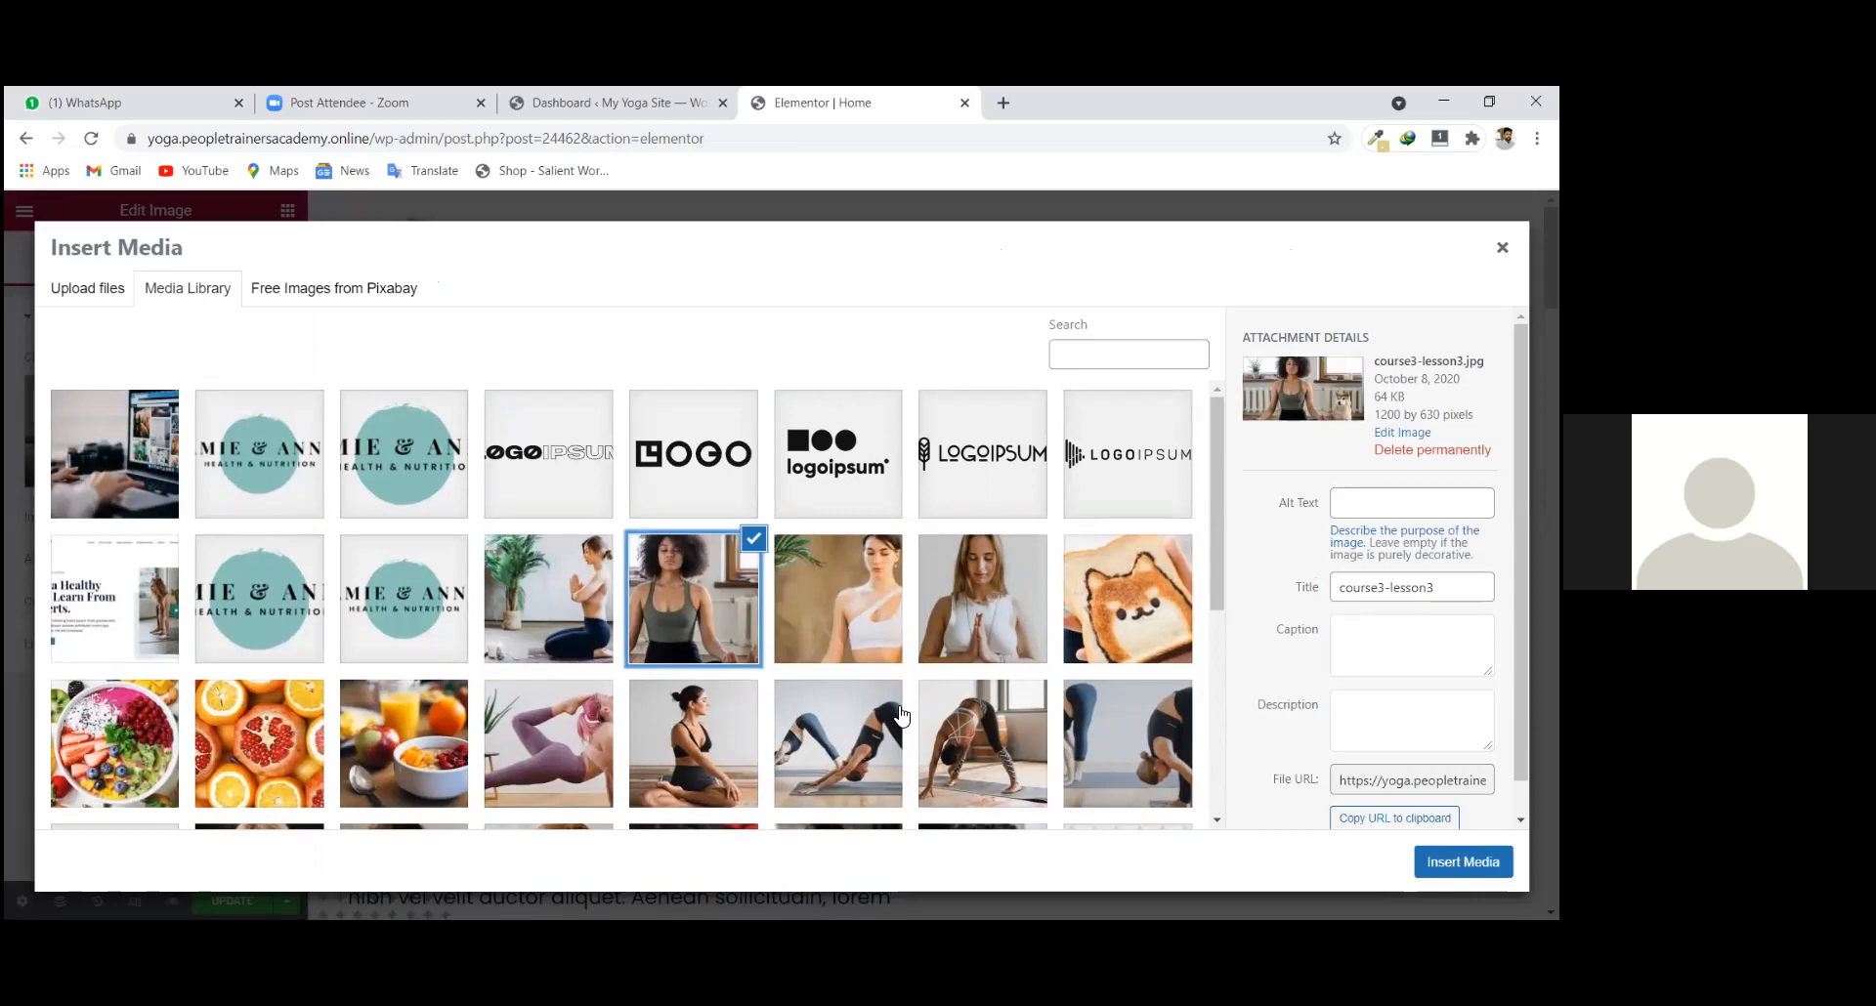
Select yoga-trainer.png in the media library for the hero image and examine its file name, size and pixel dimensions.
scroll(840, 704, down, 2)
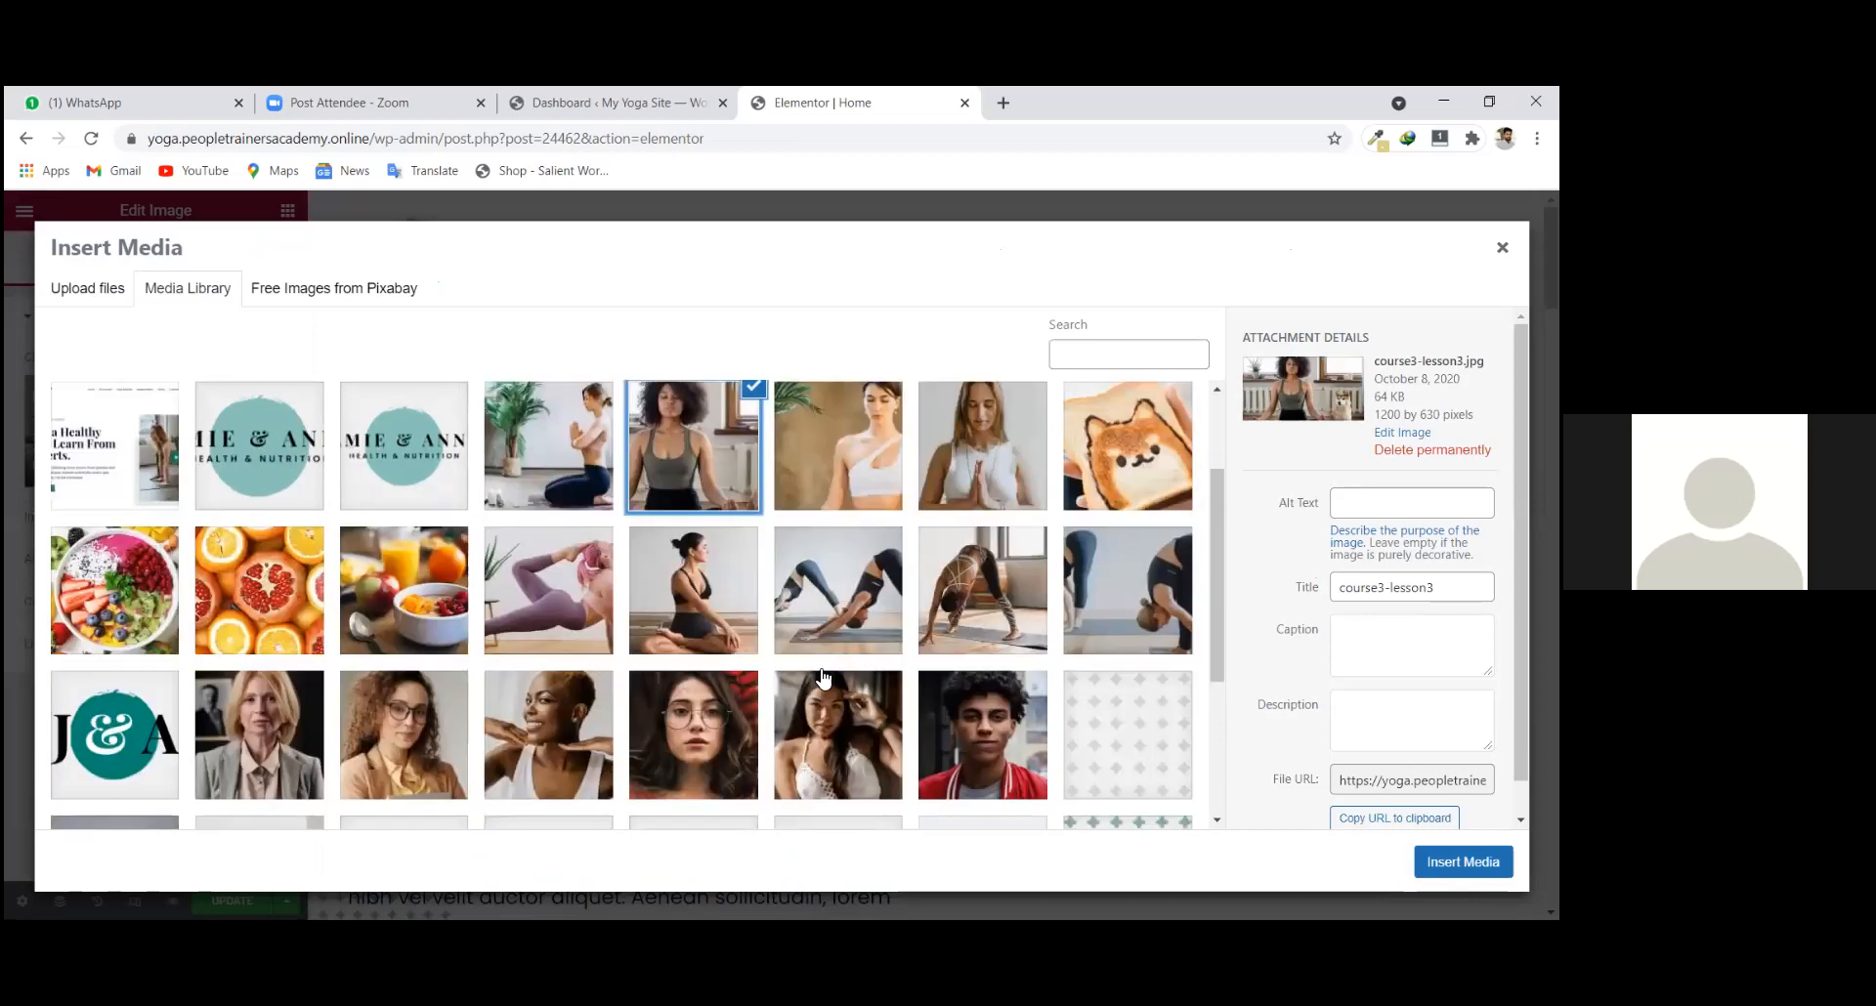
scroll(871, 733, down, 2)
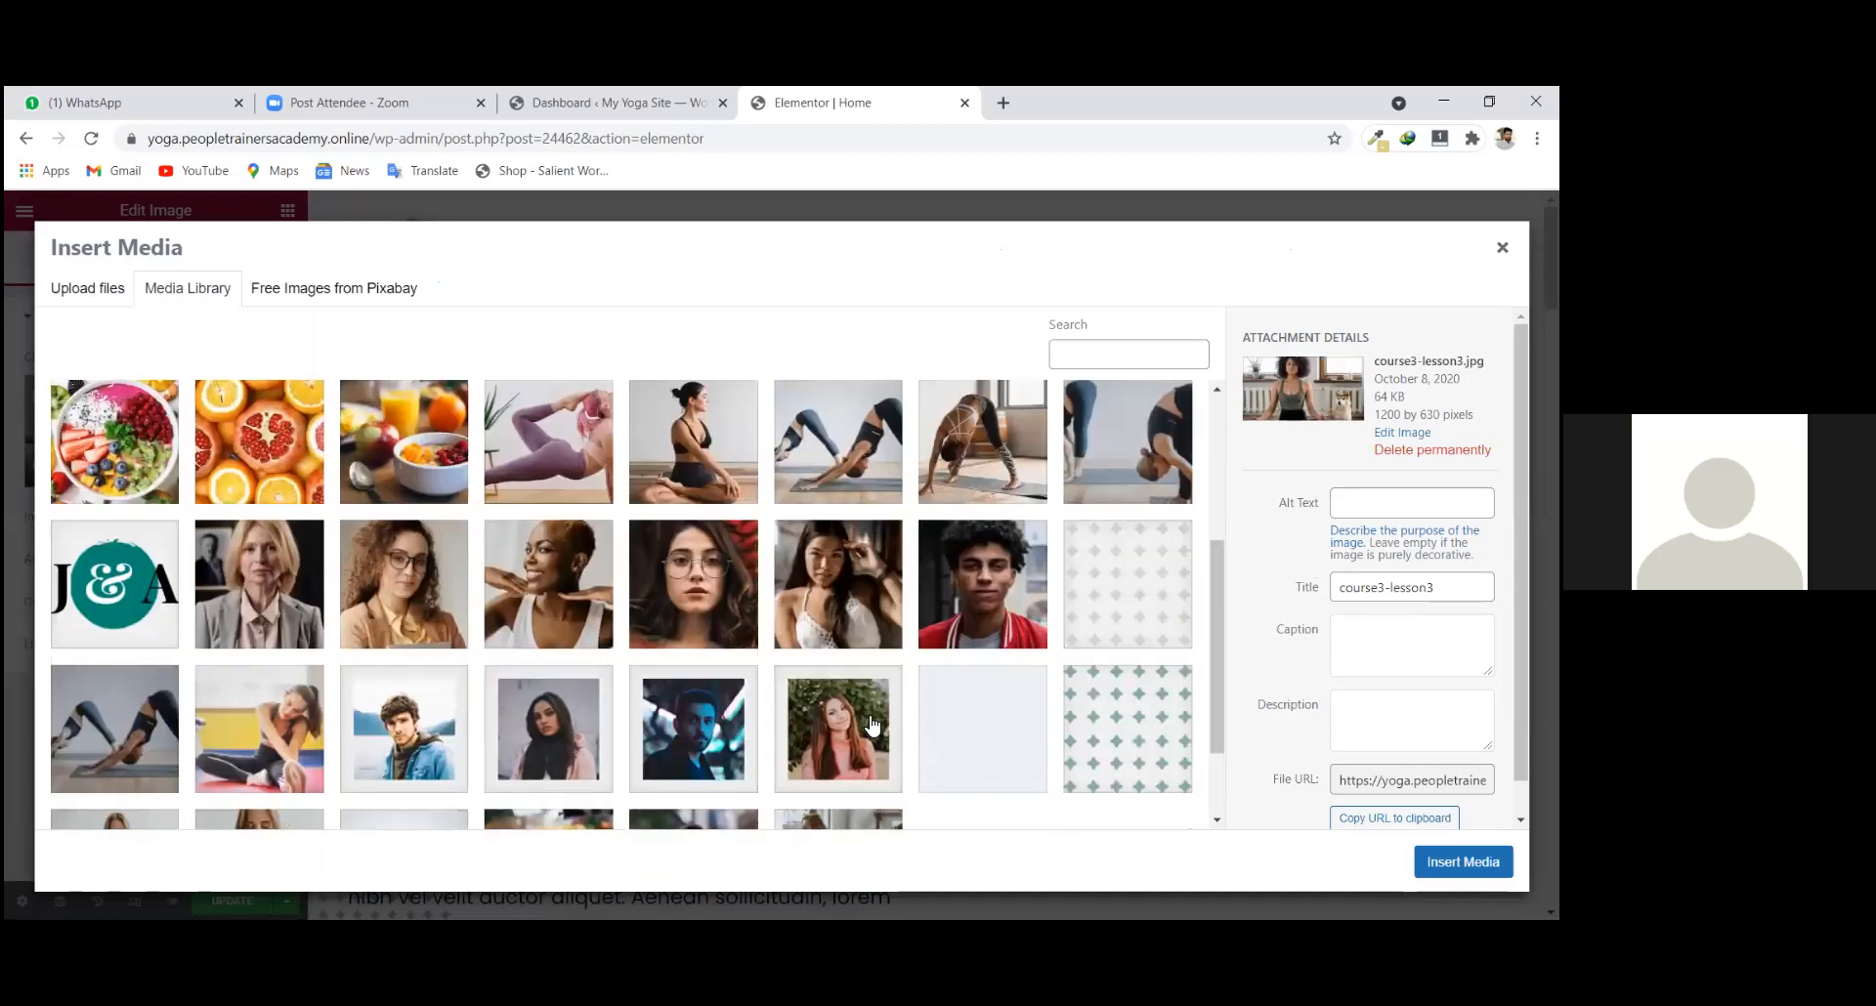
scroll(871, 728, down, 1)
click(870, 728)
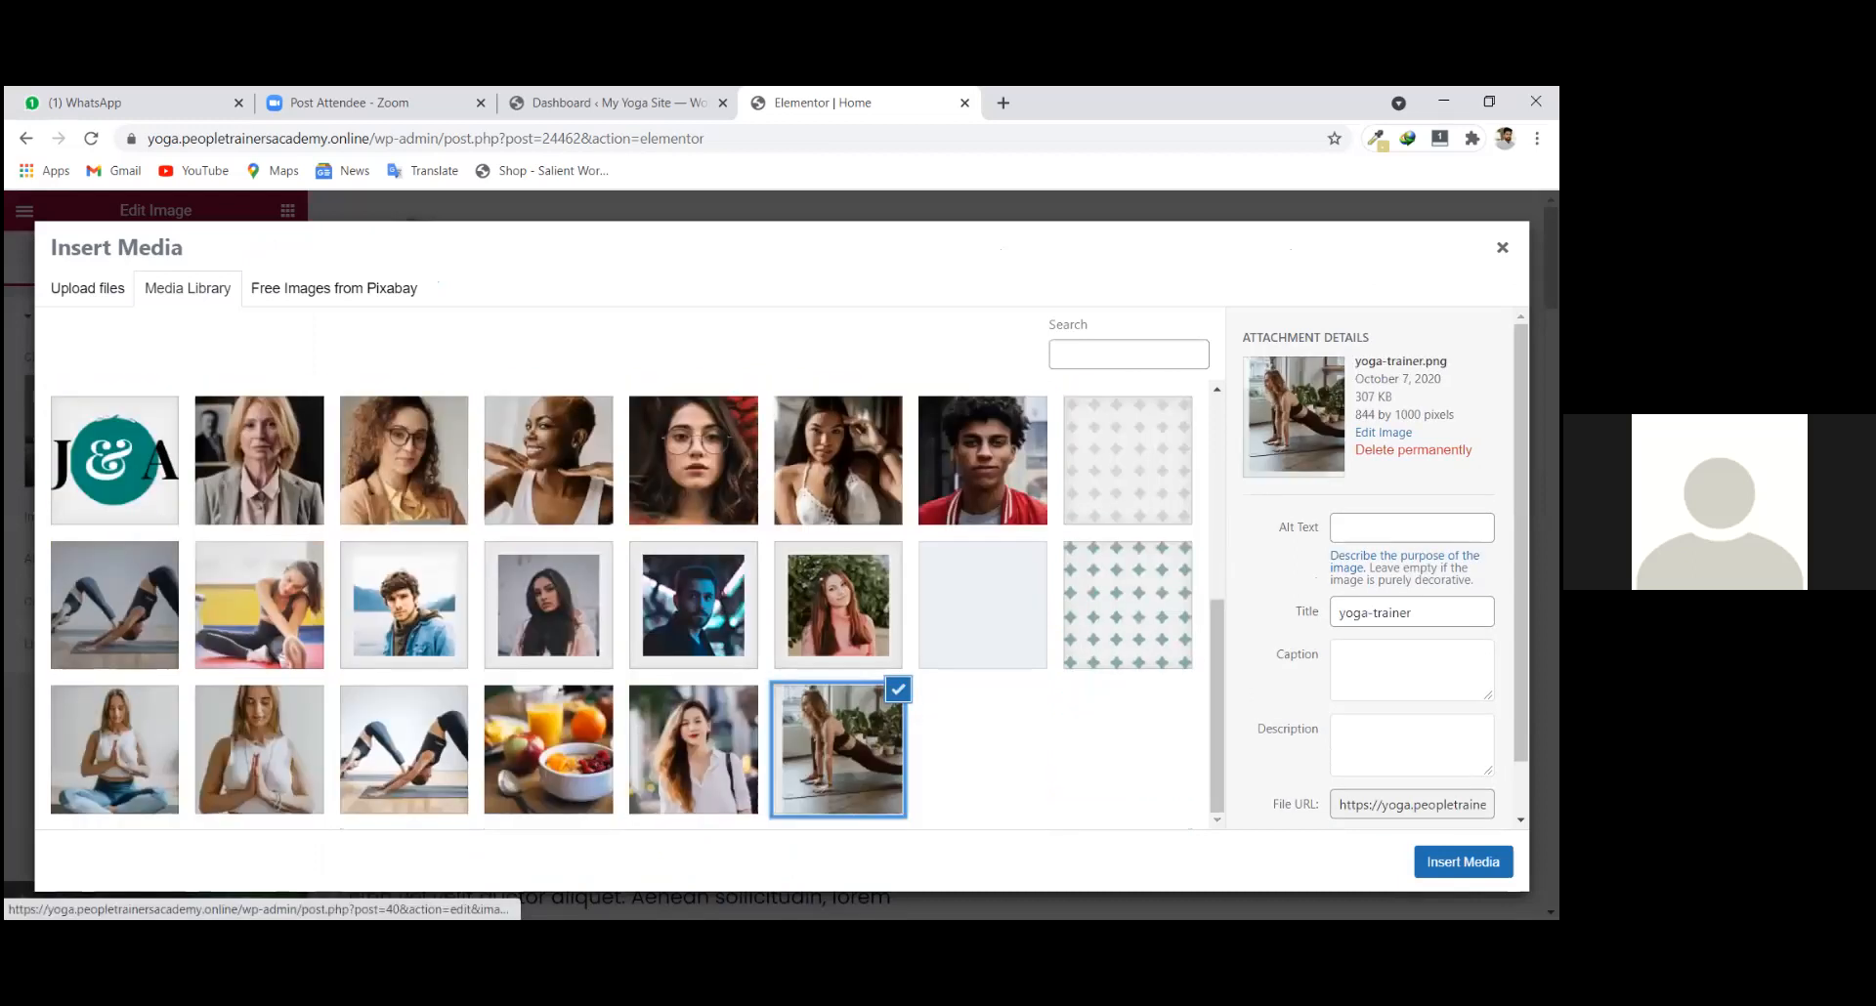
drag(1456, 416, 1354, 359)
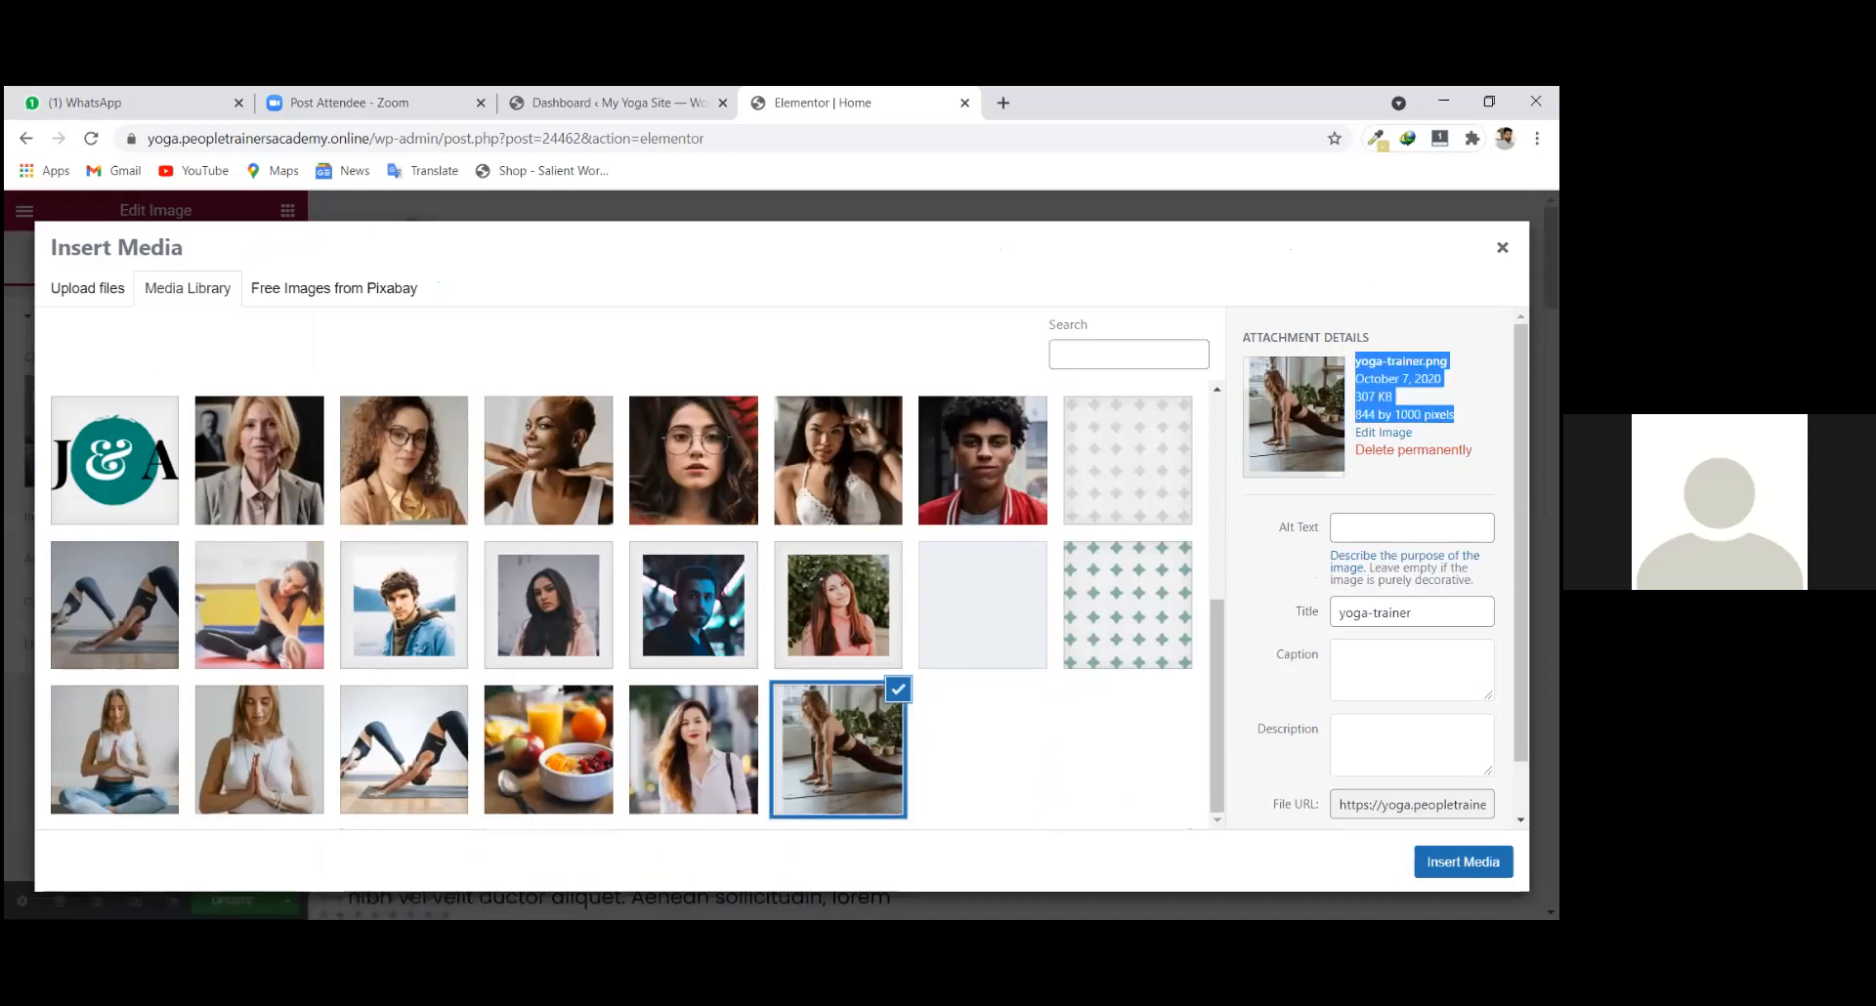
click(841, 627)
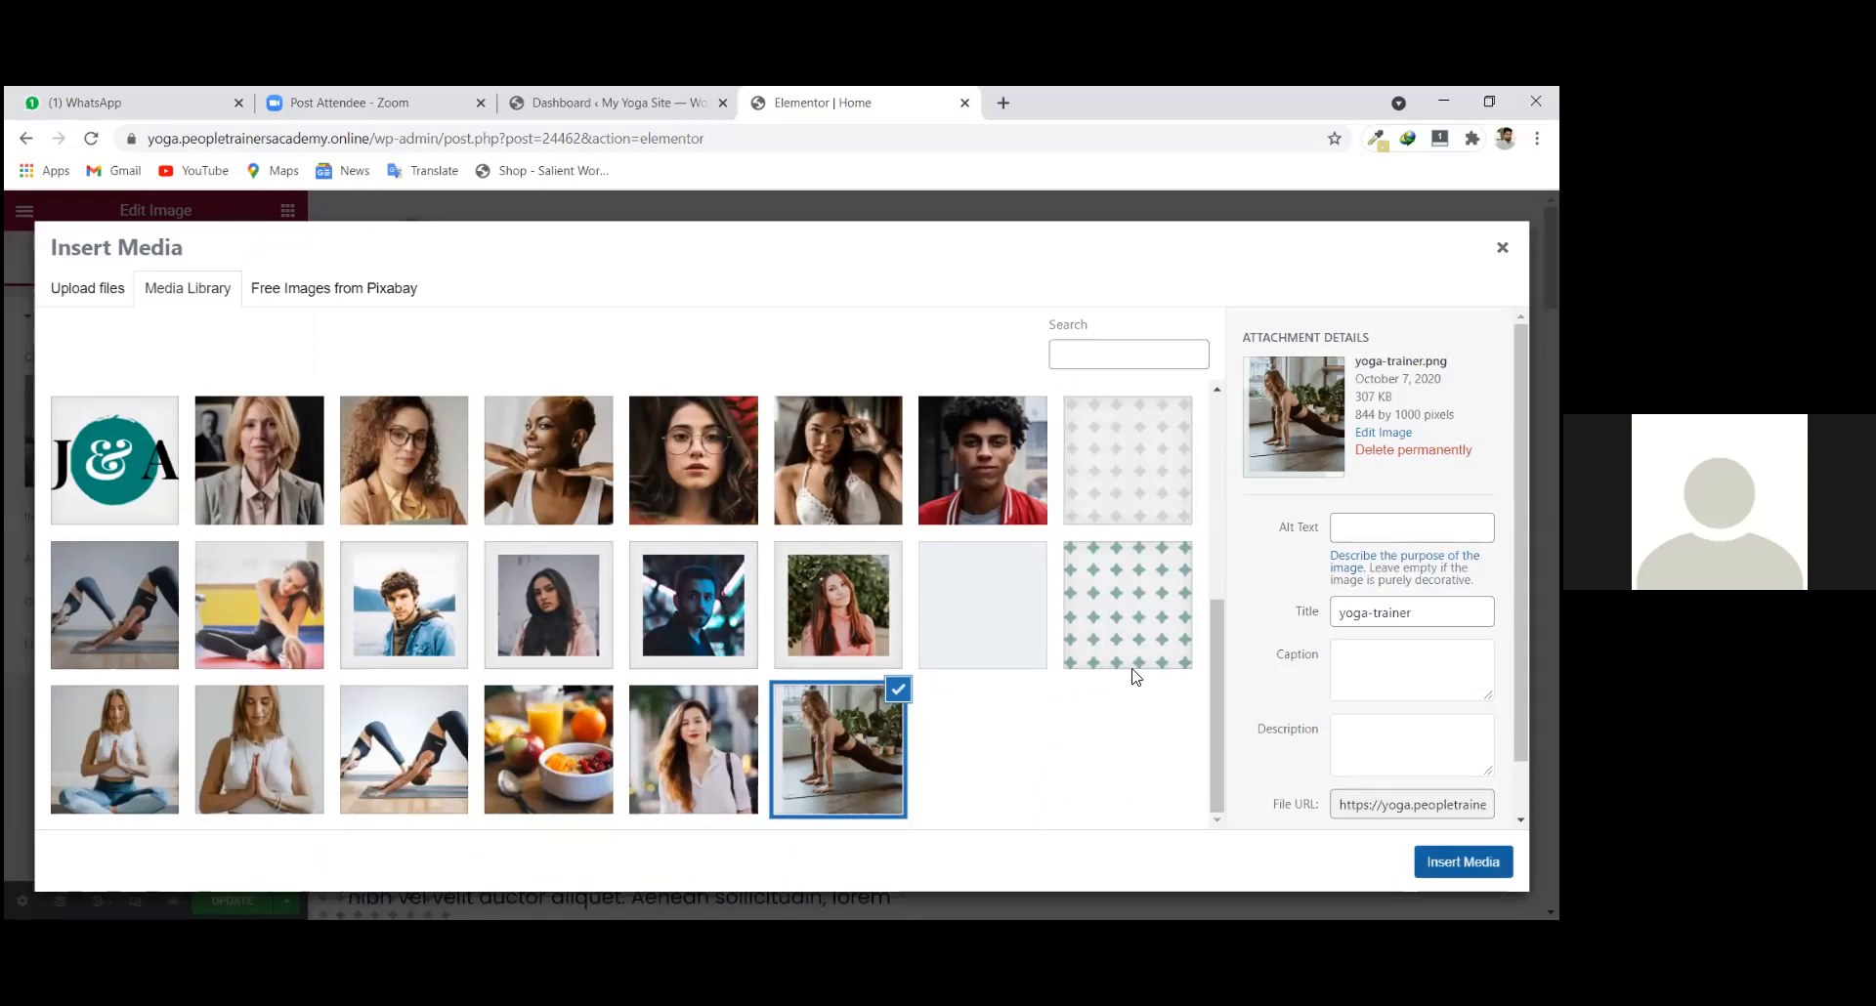
key(Escape)
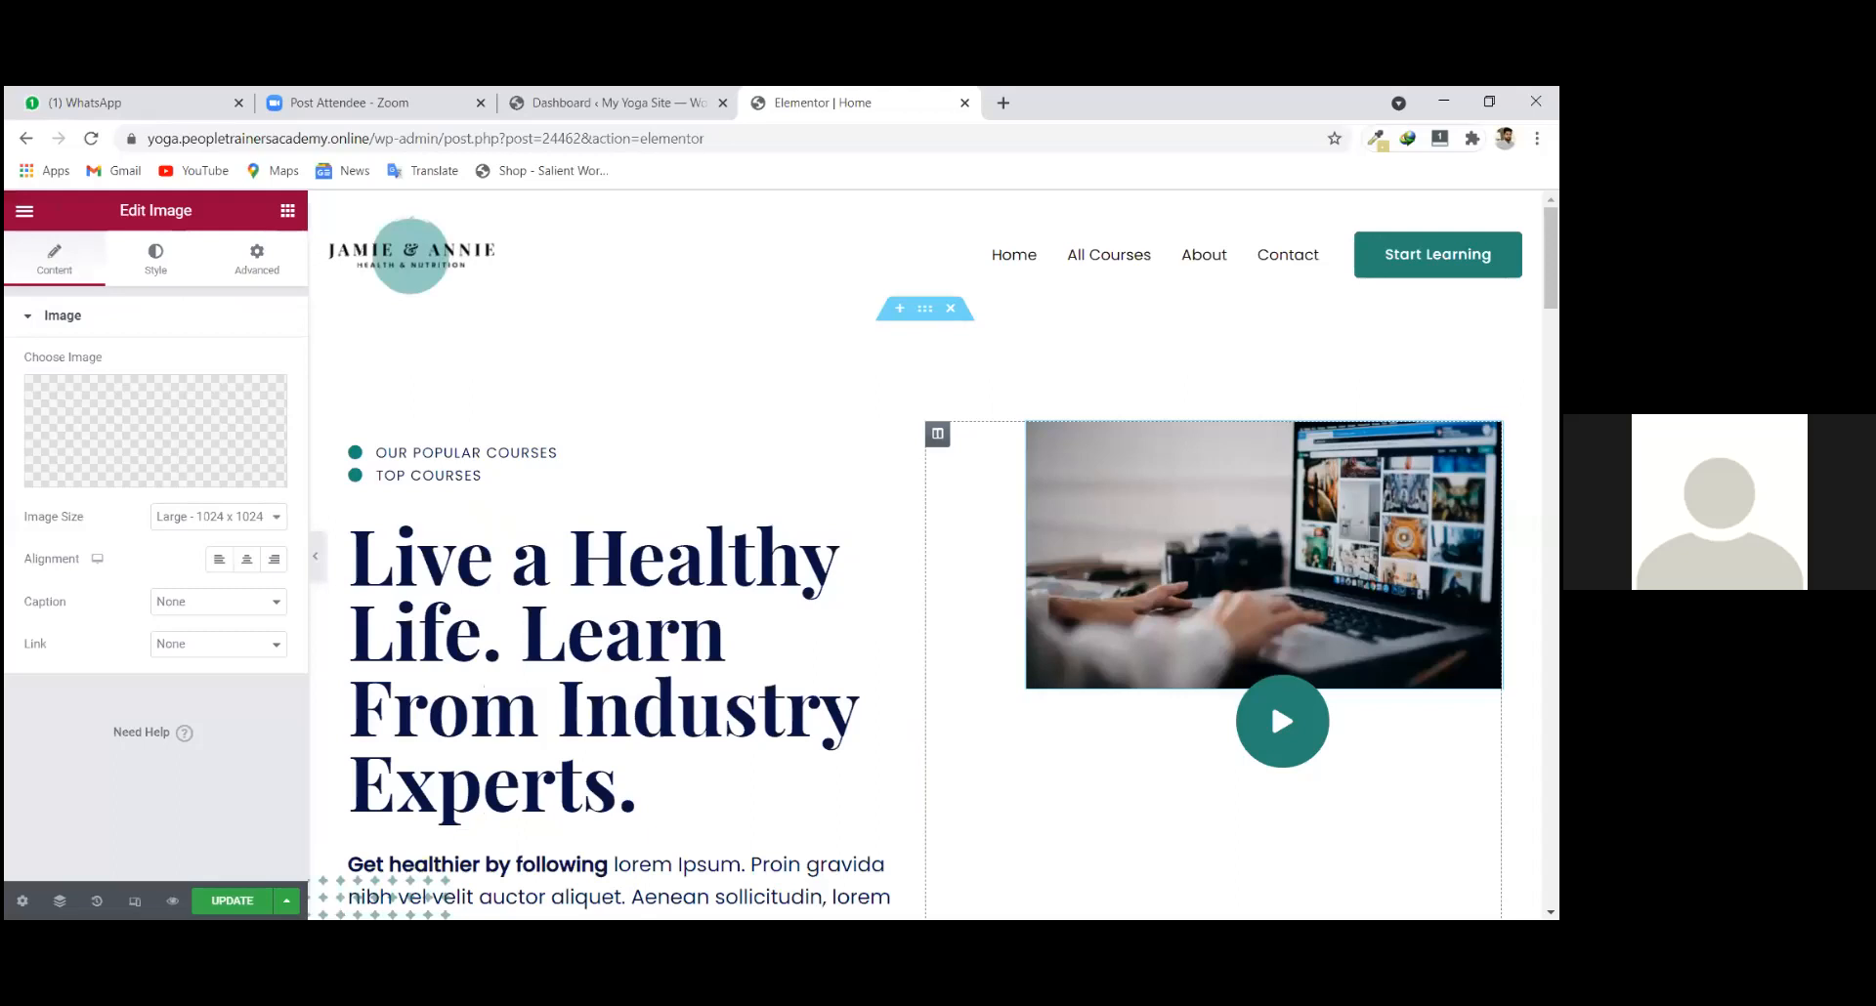
Reopen the image chooser and compare the attachment details and dimensions of the library's student, customer, nutrition, favicon and yoga images.
click(152, 420)
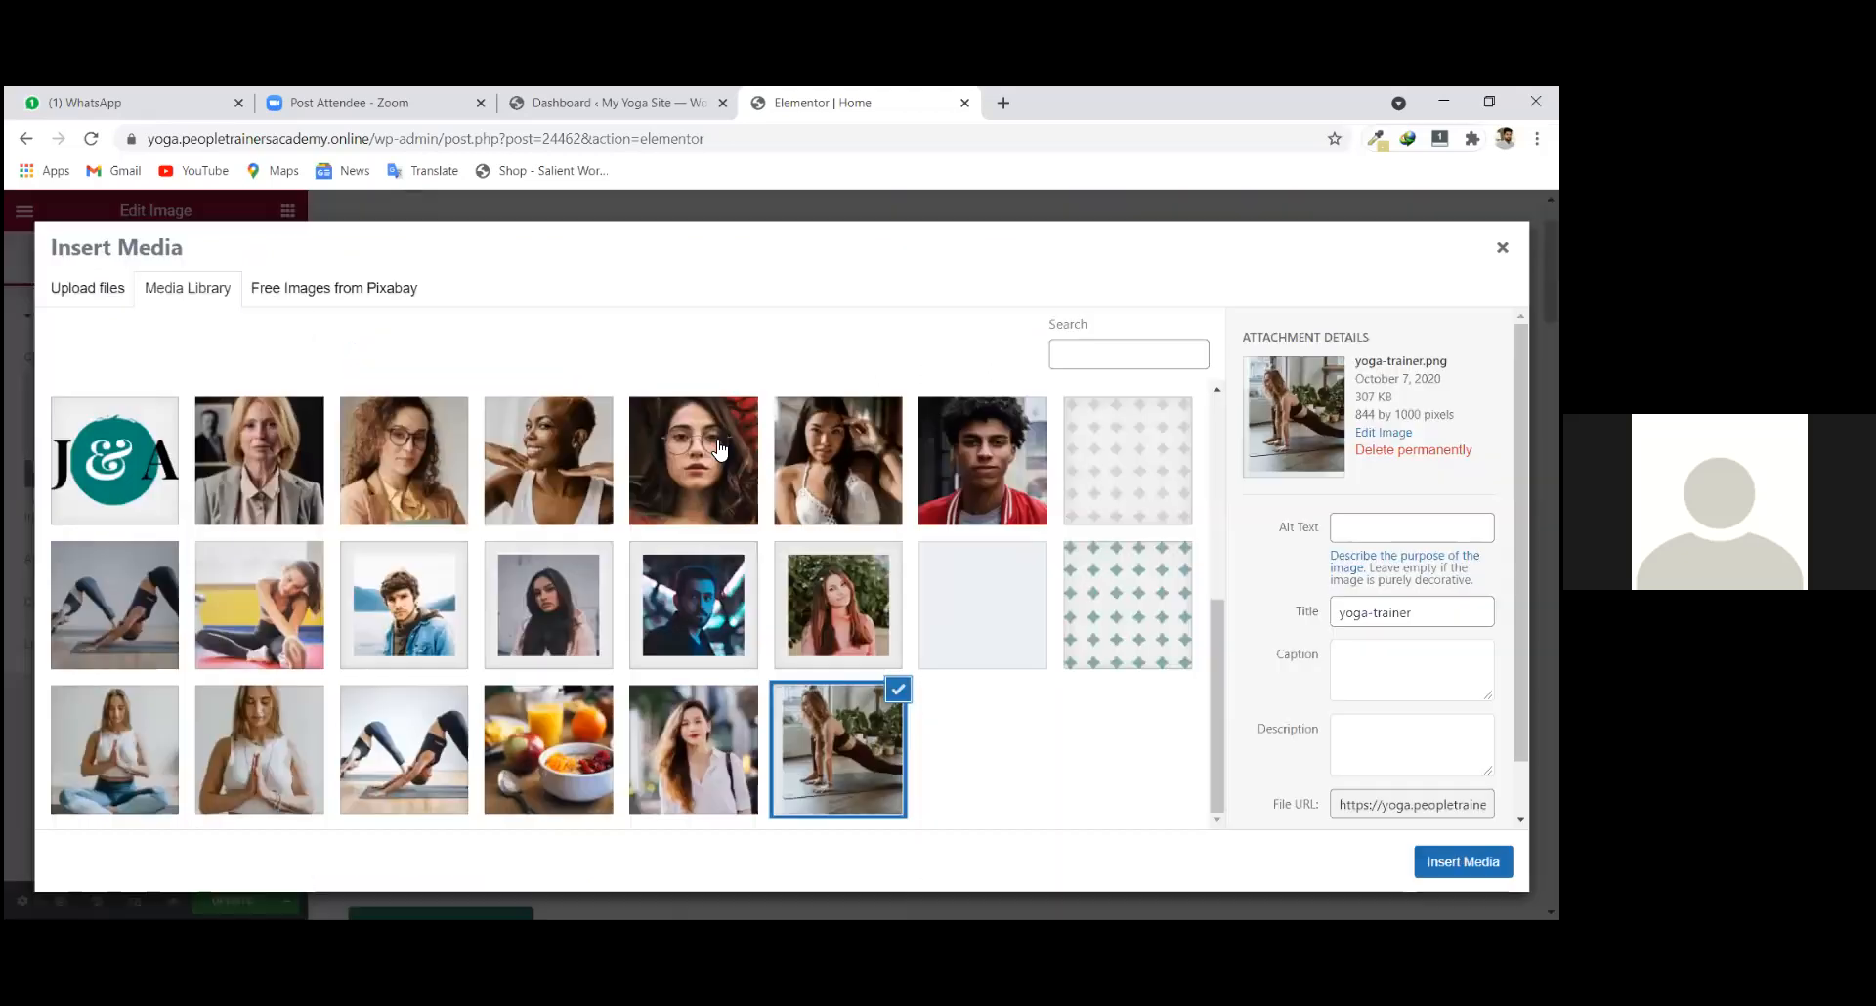
click(945, 447)
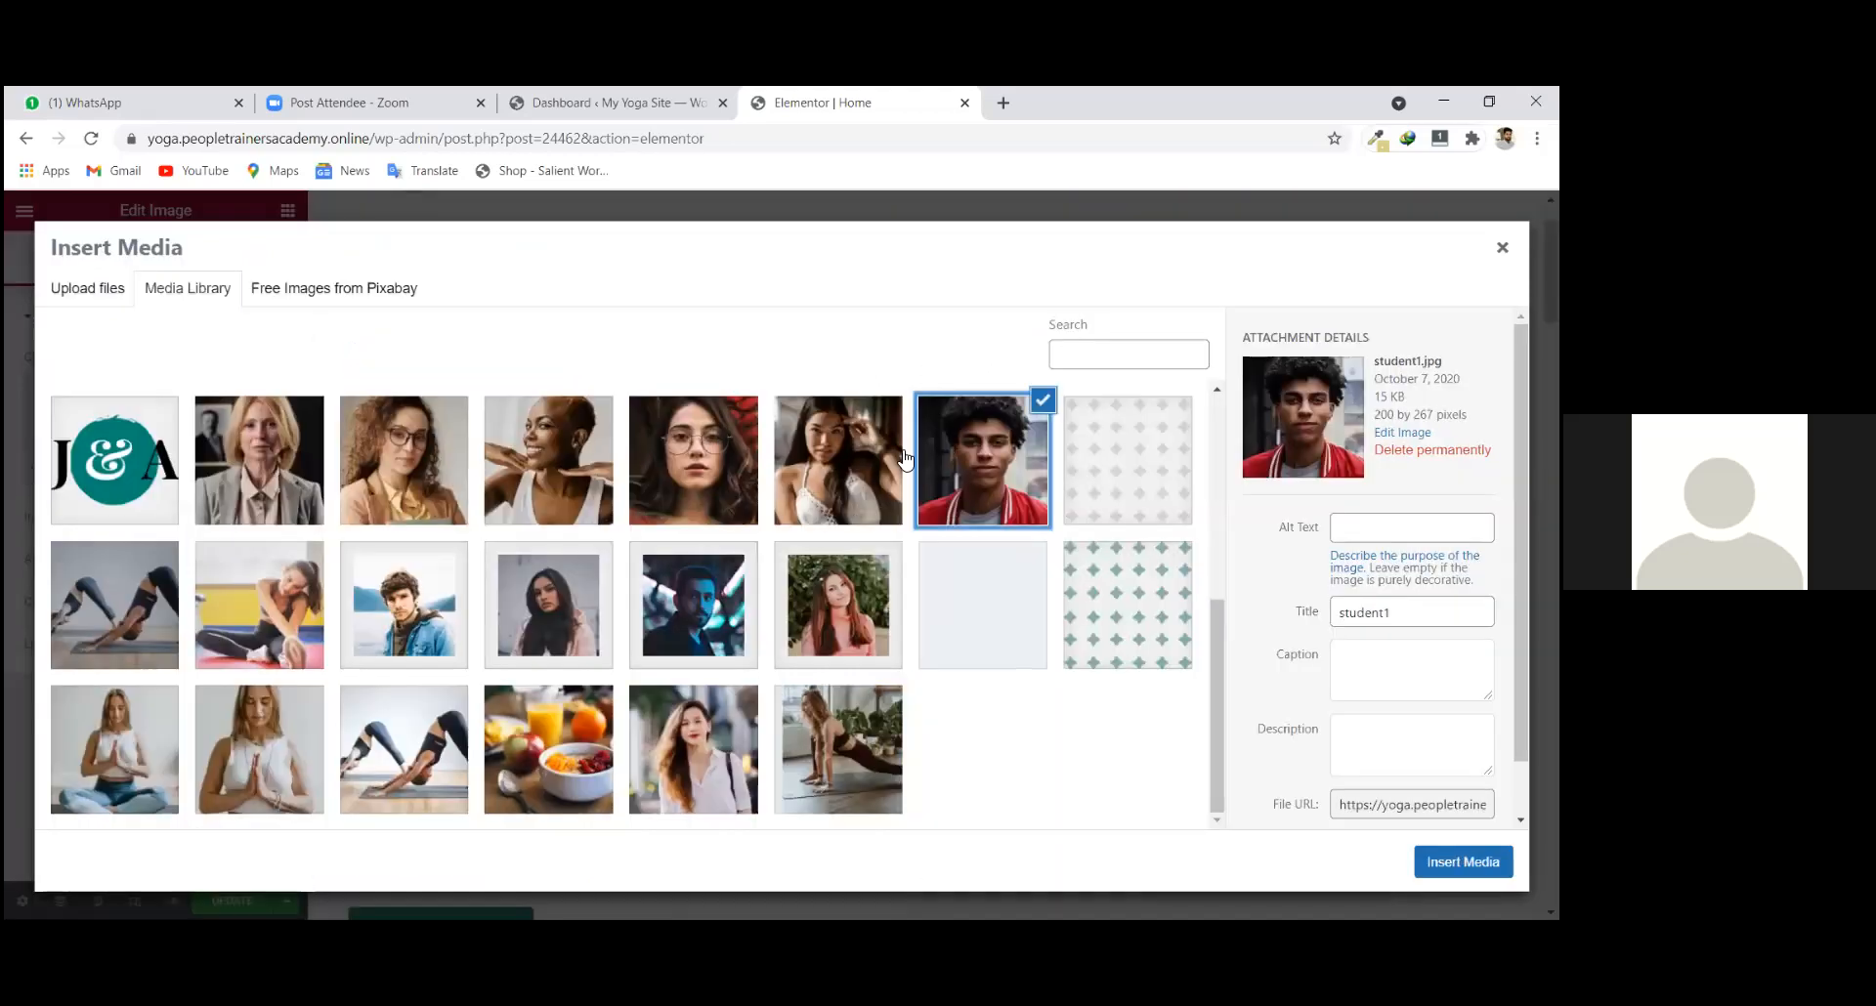
click(852, 467)
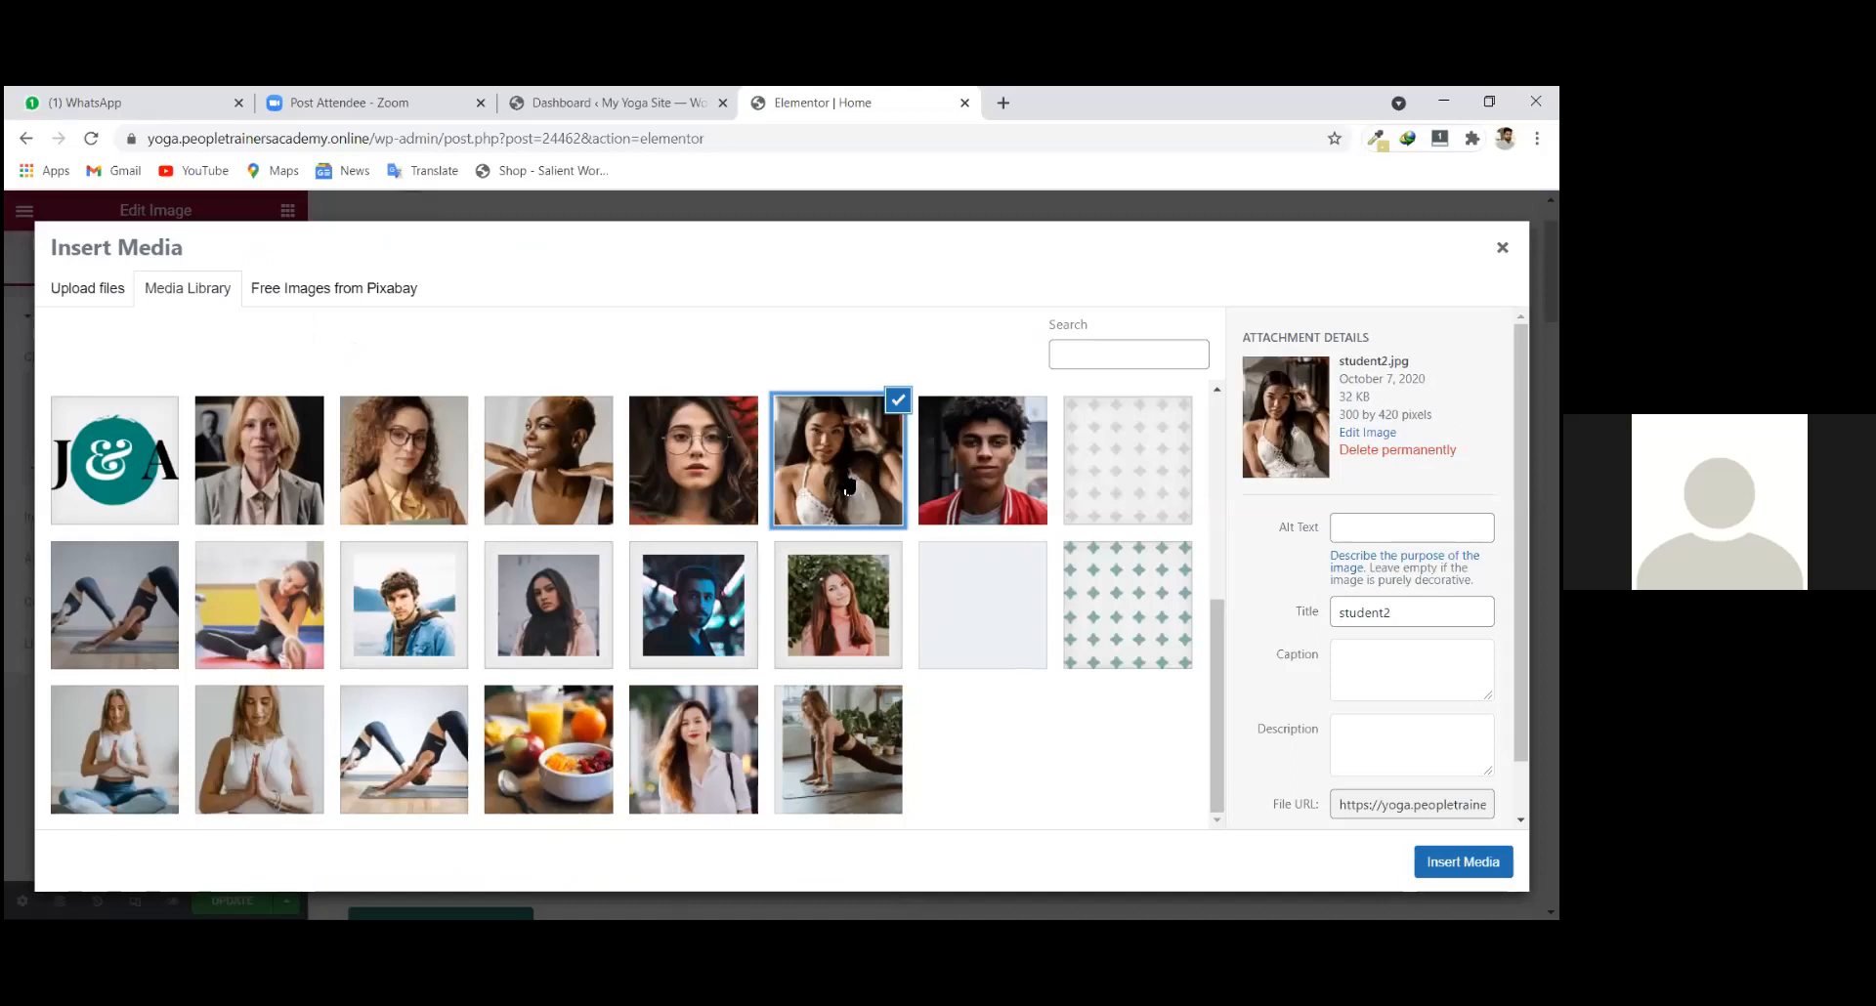
click(548, 576)
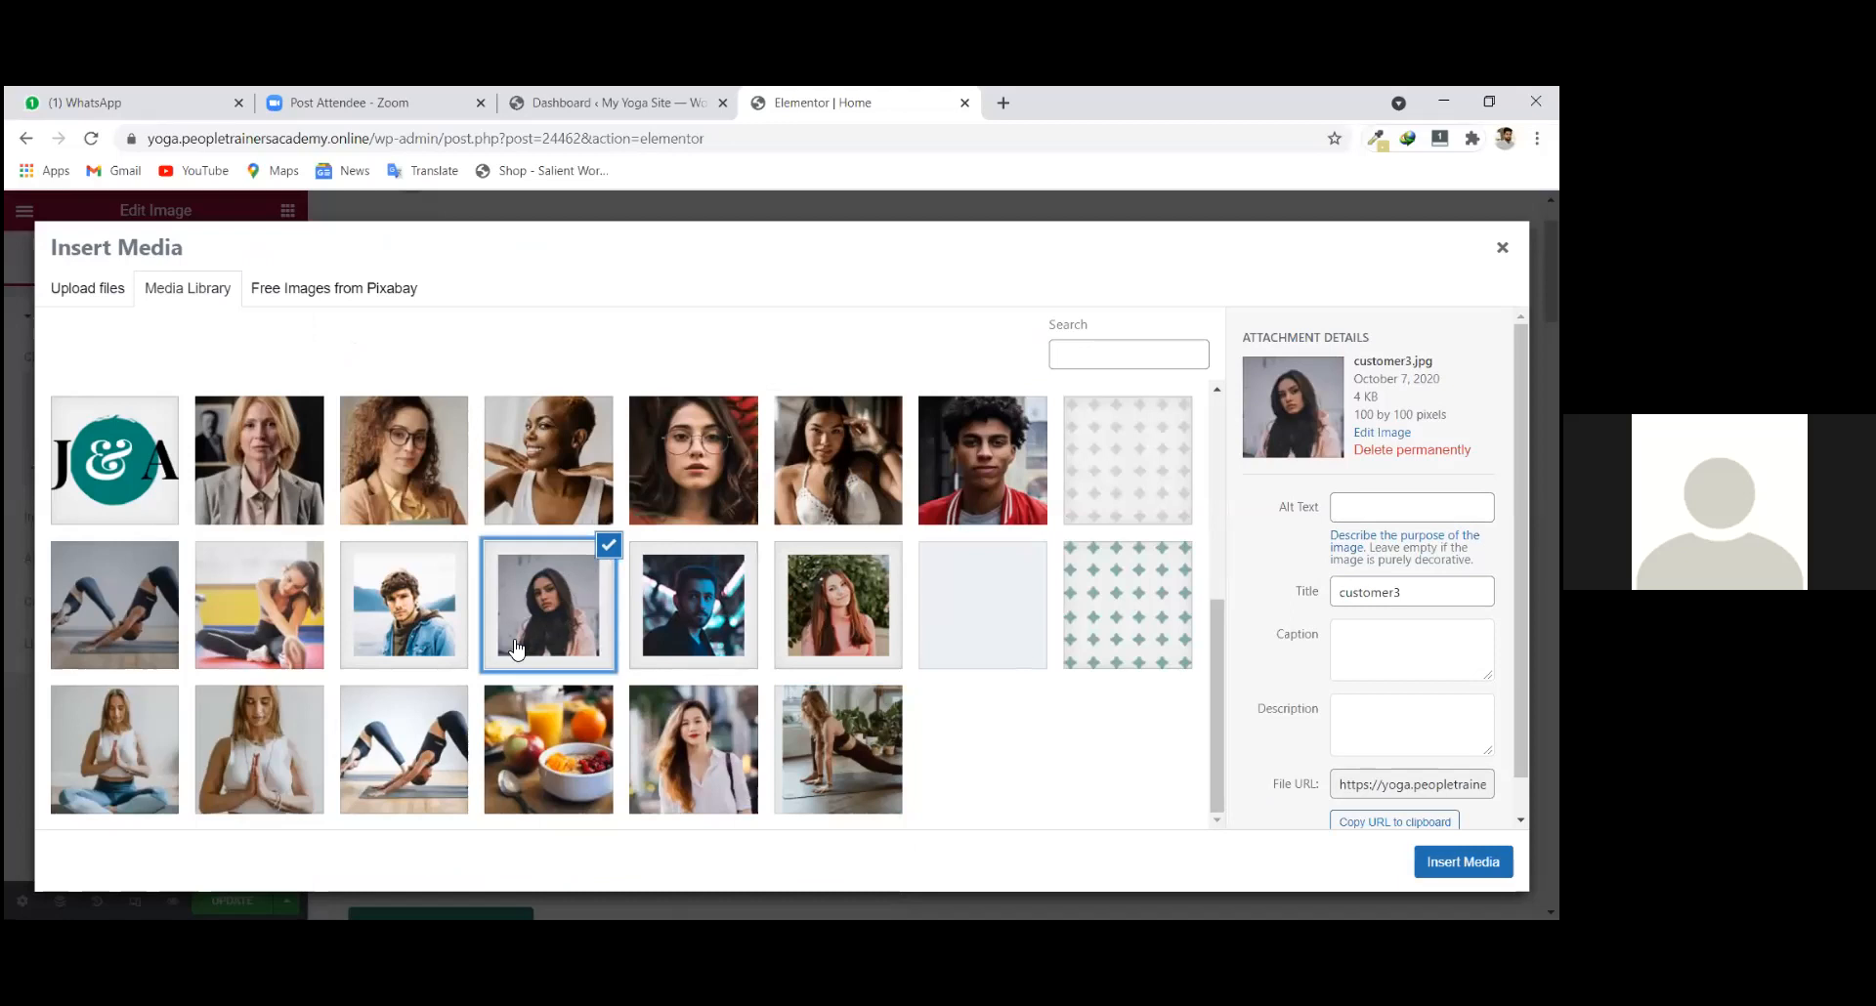
click(400, 598)
click(452, 720)
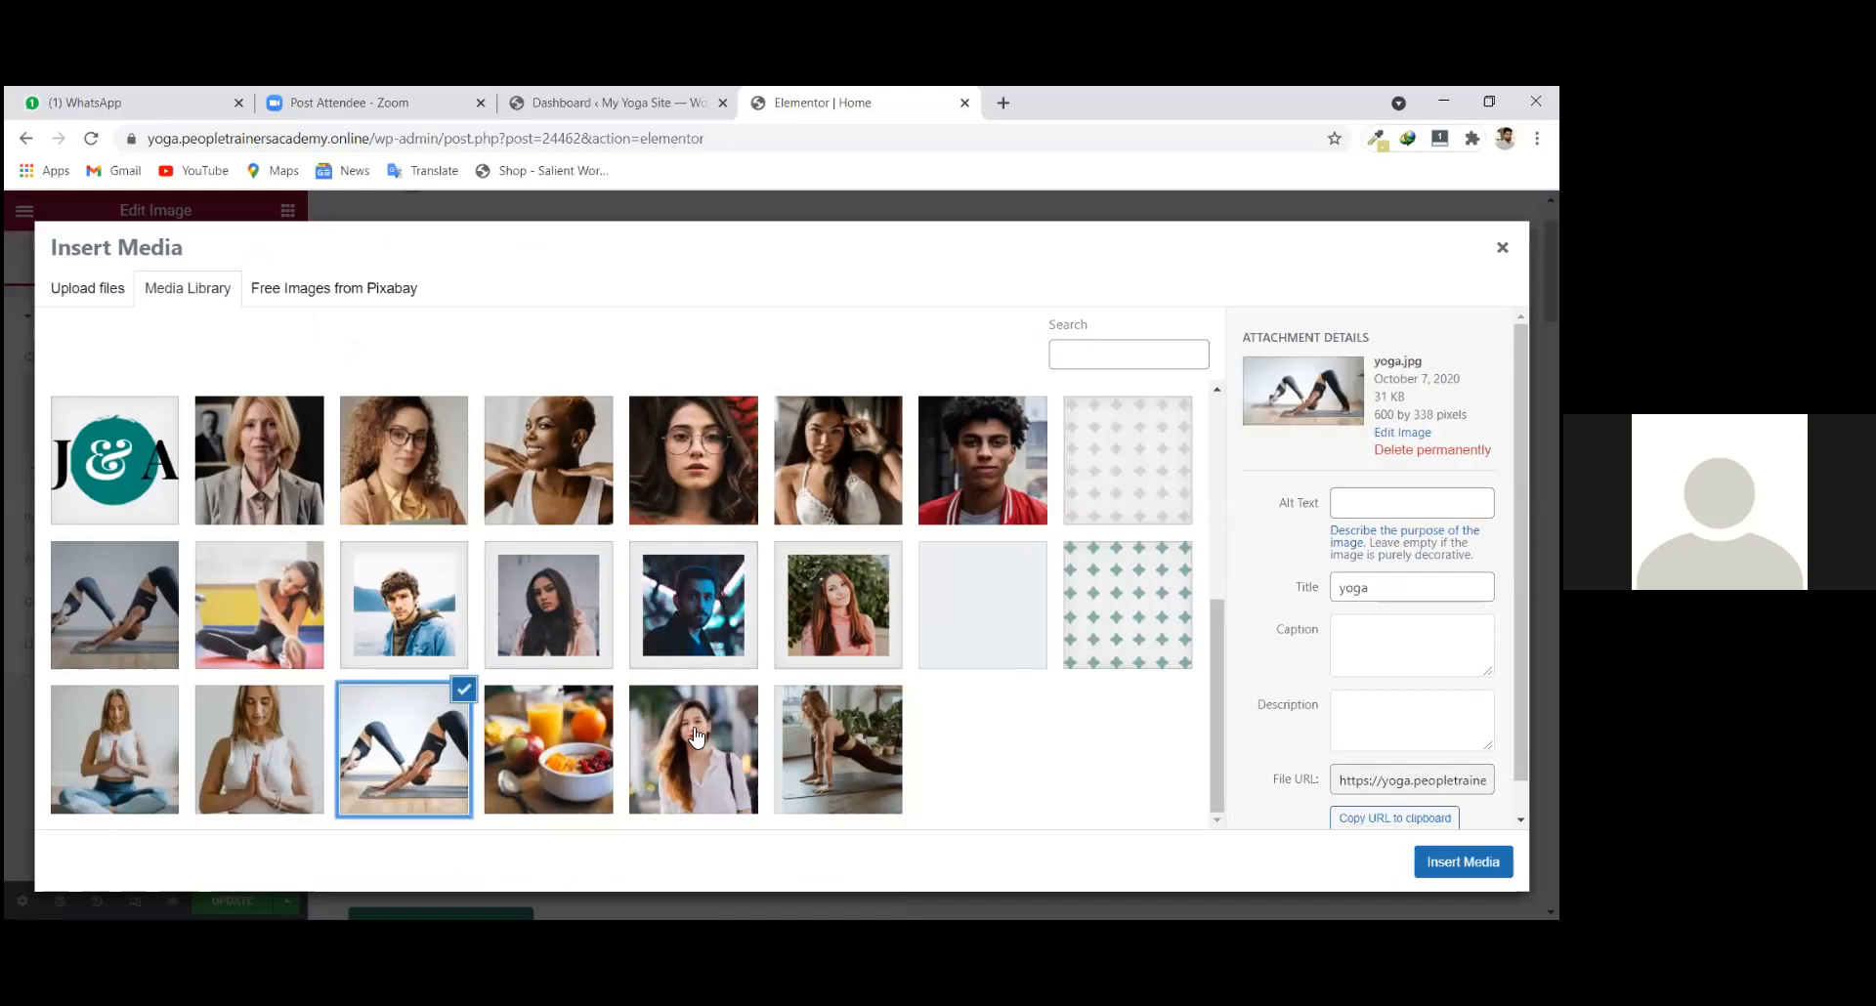
click(697, 738)
click(606, 744)
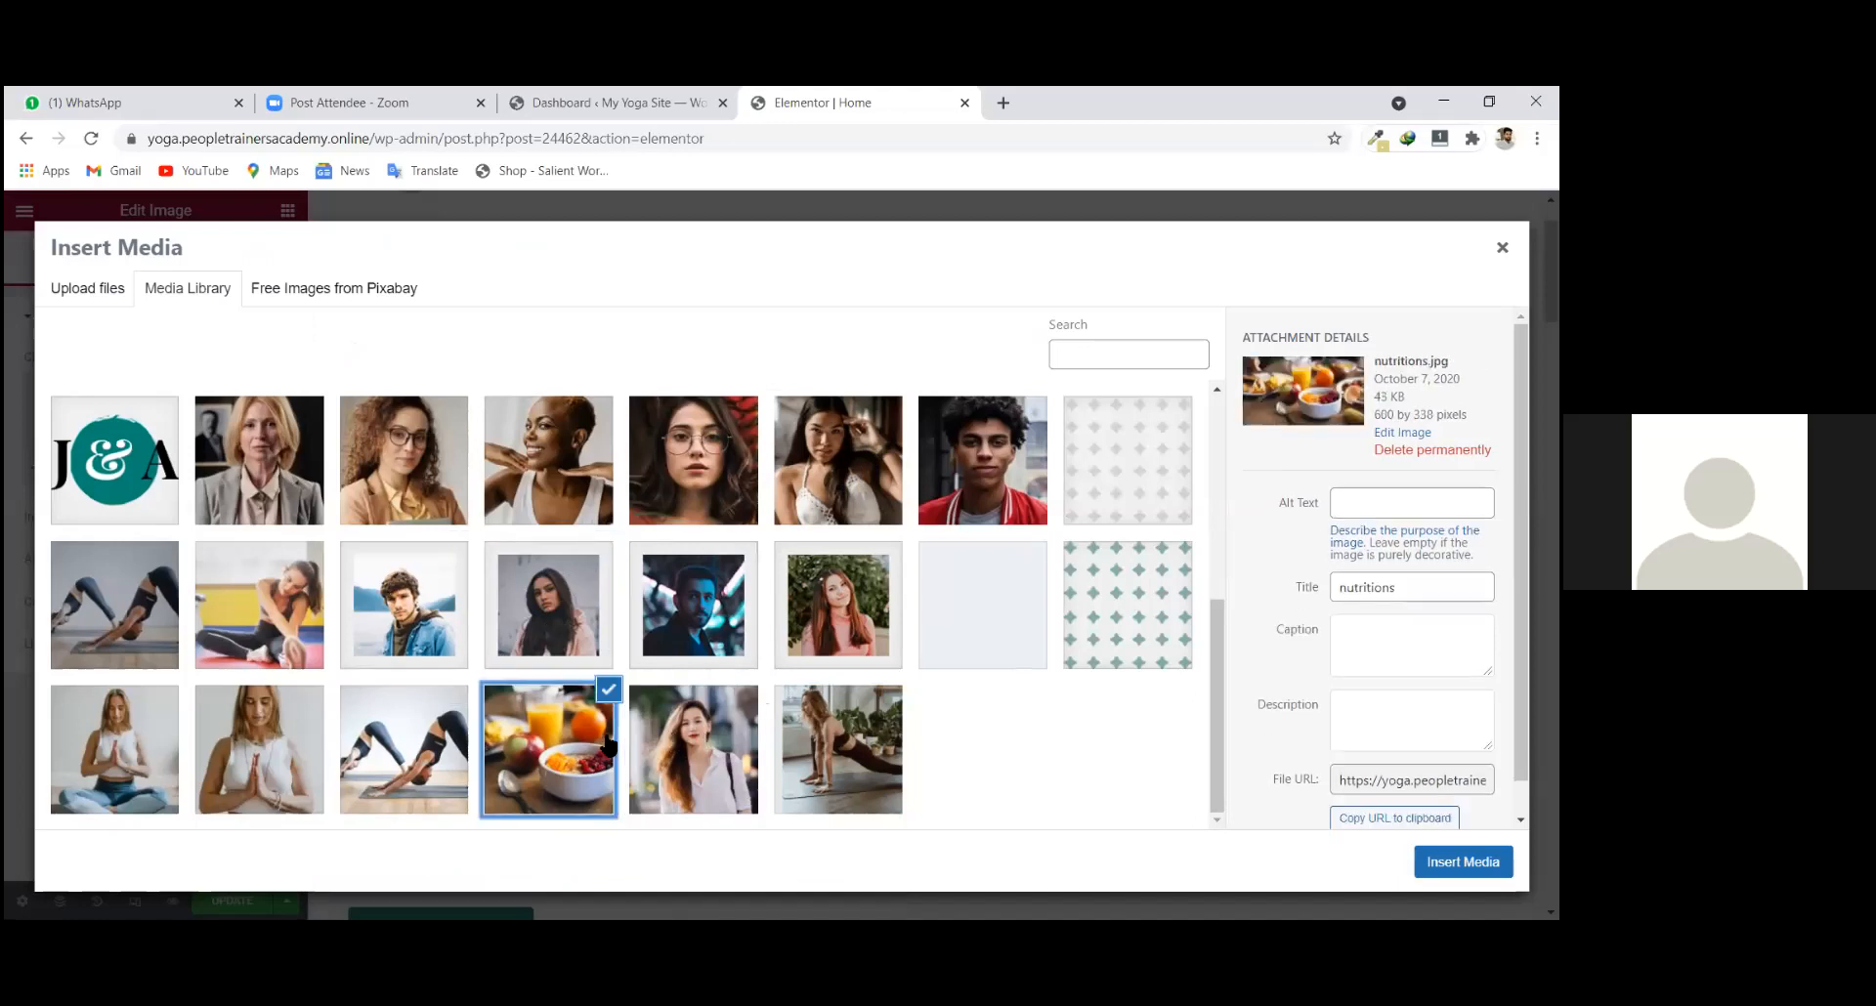
click(333, 737)
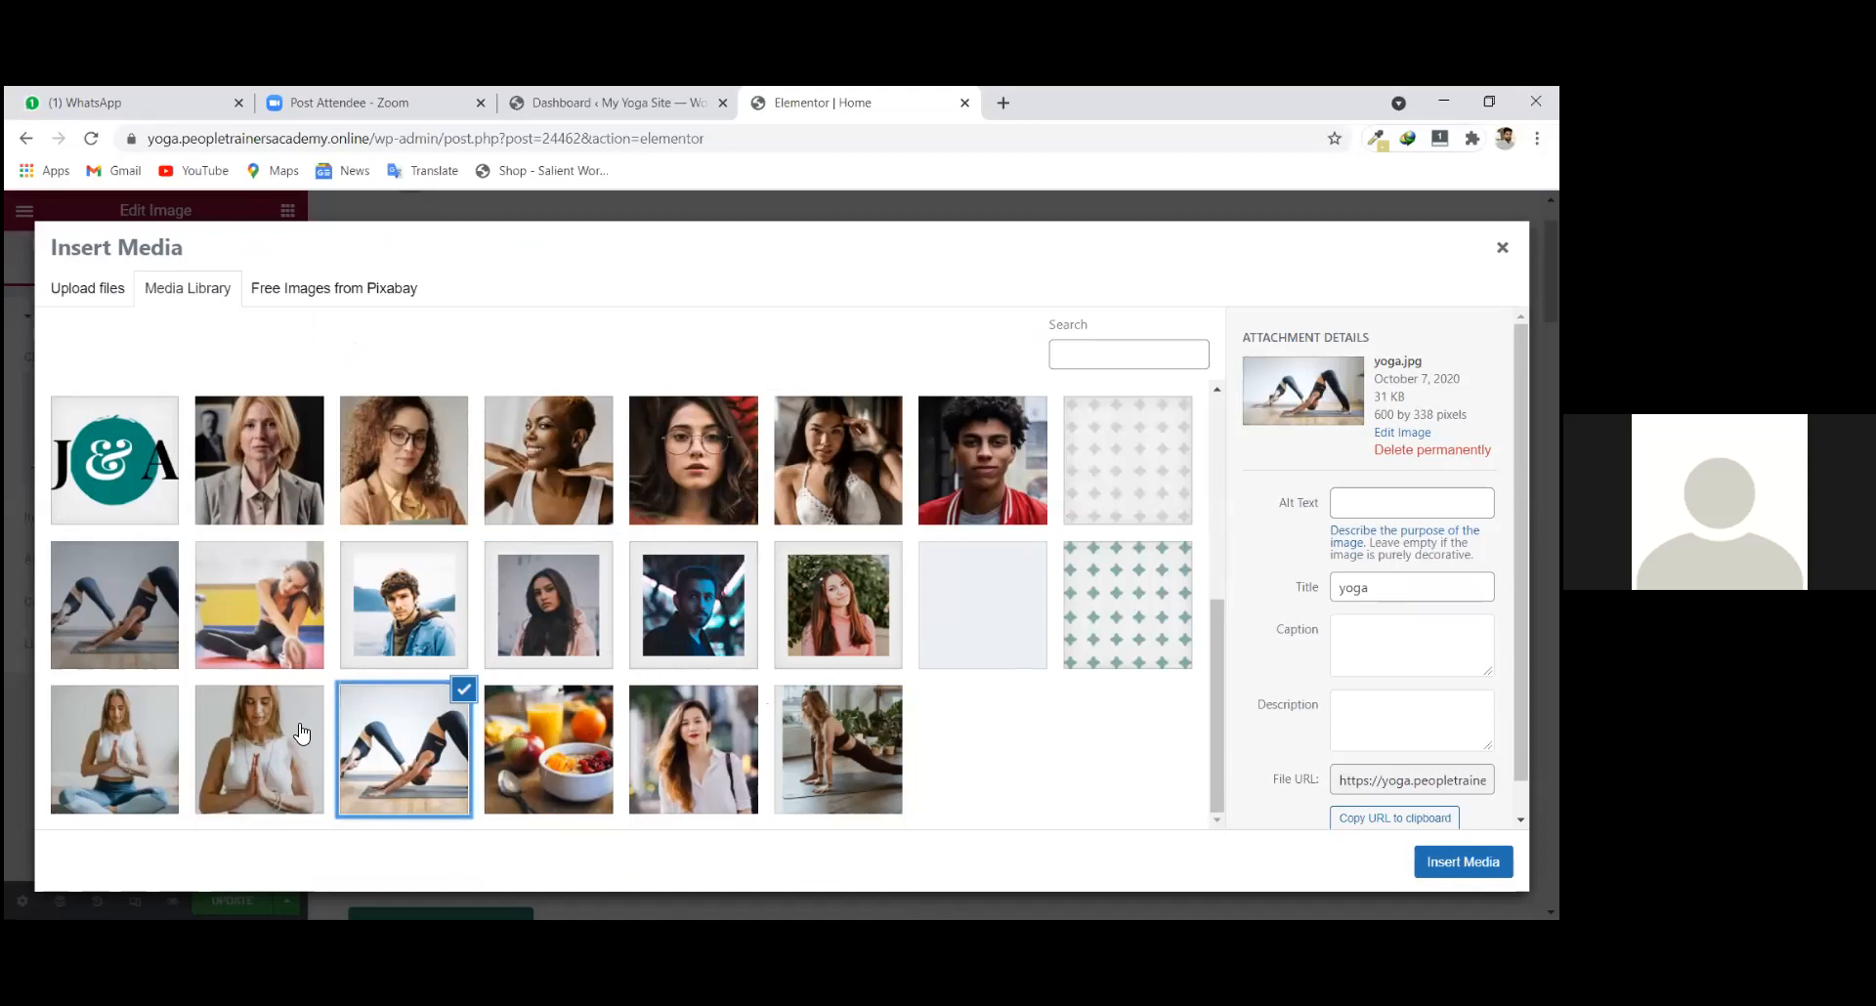
click(133, 710)
click(130, 630)
click(142, 491)
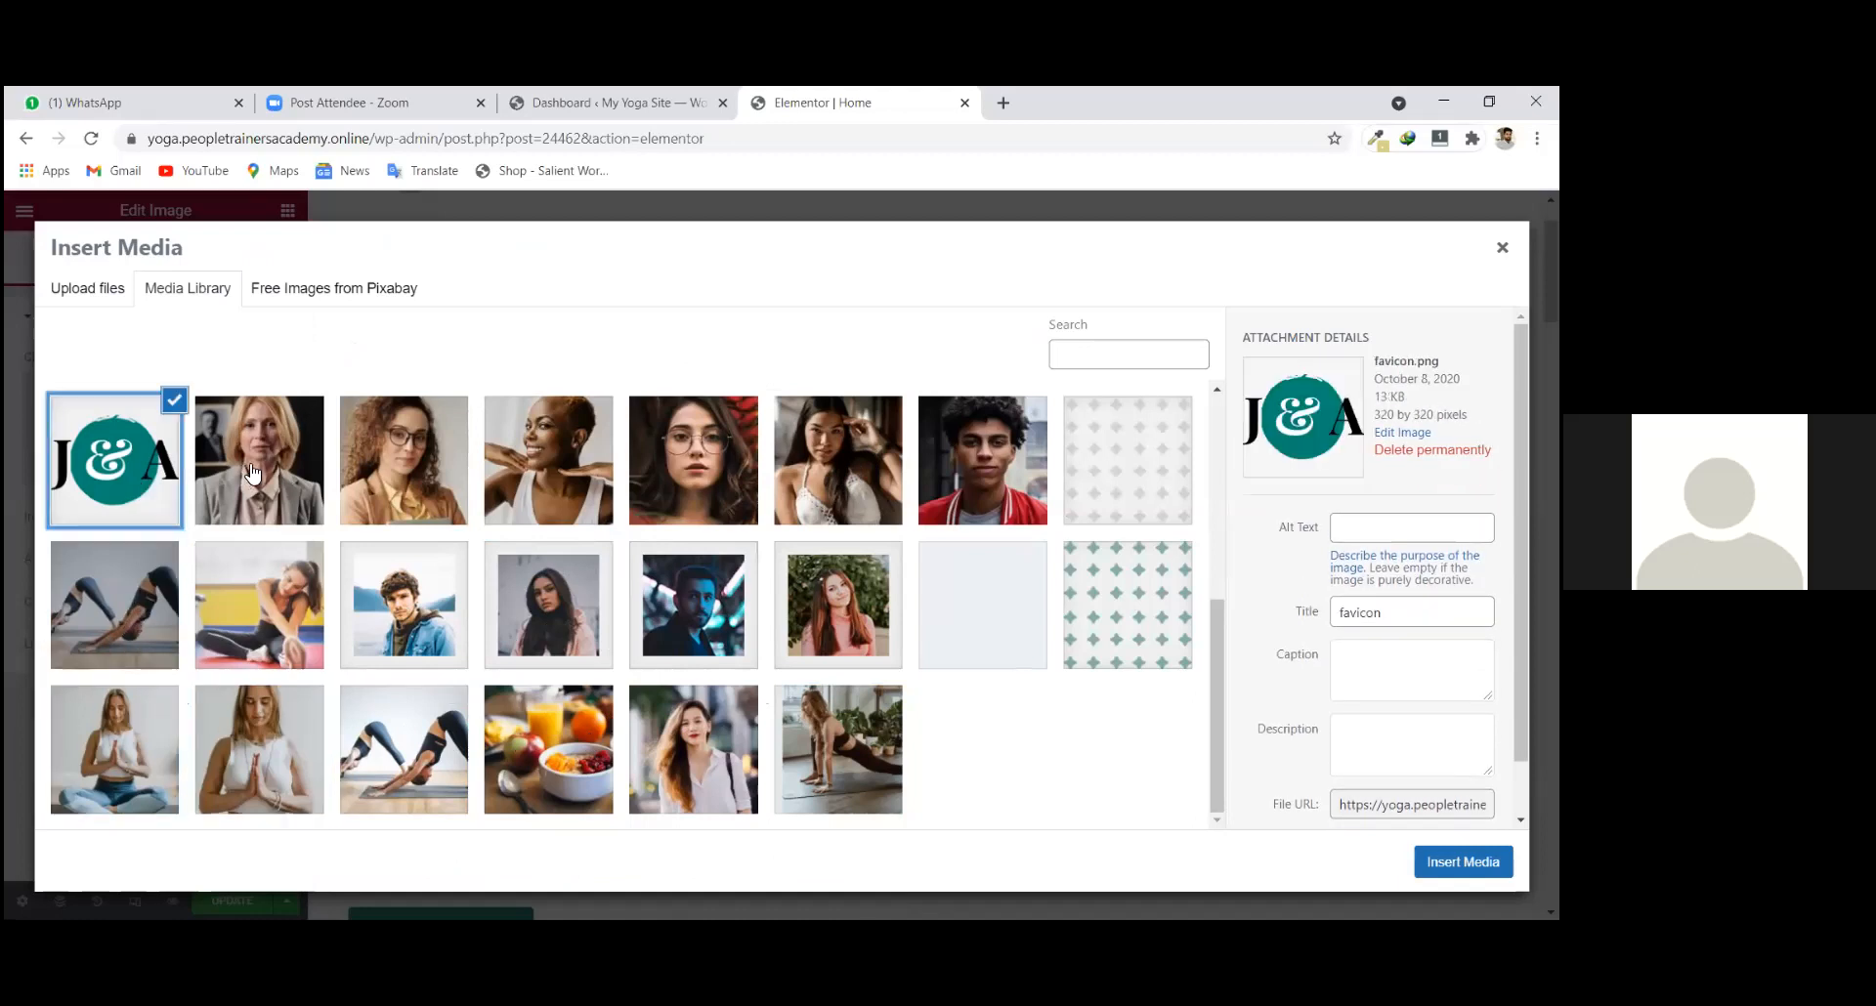
click(262, 479)
click(368, 475)
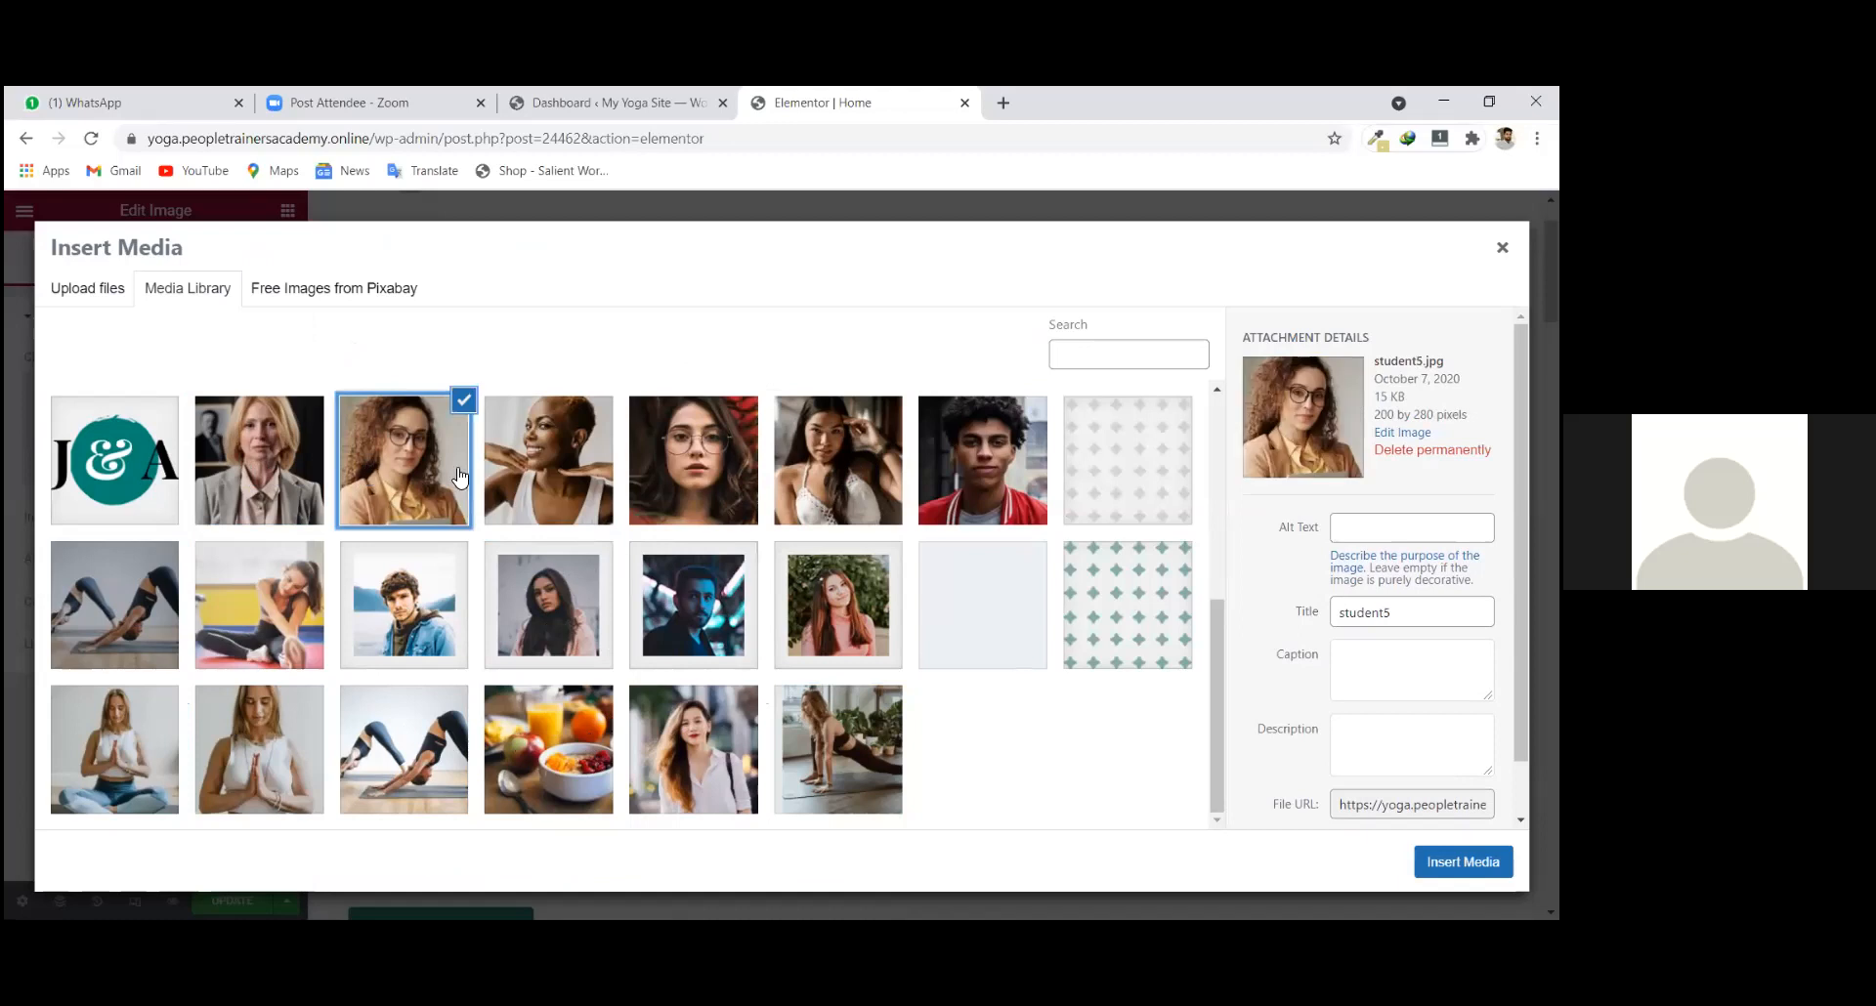
click(532, 481)
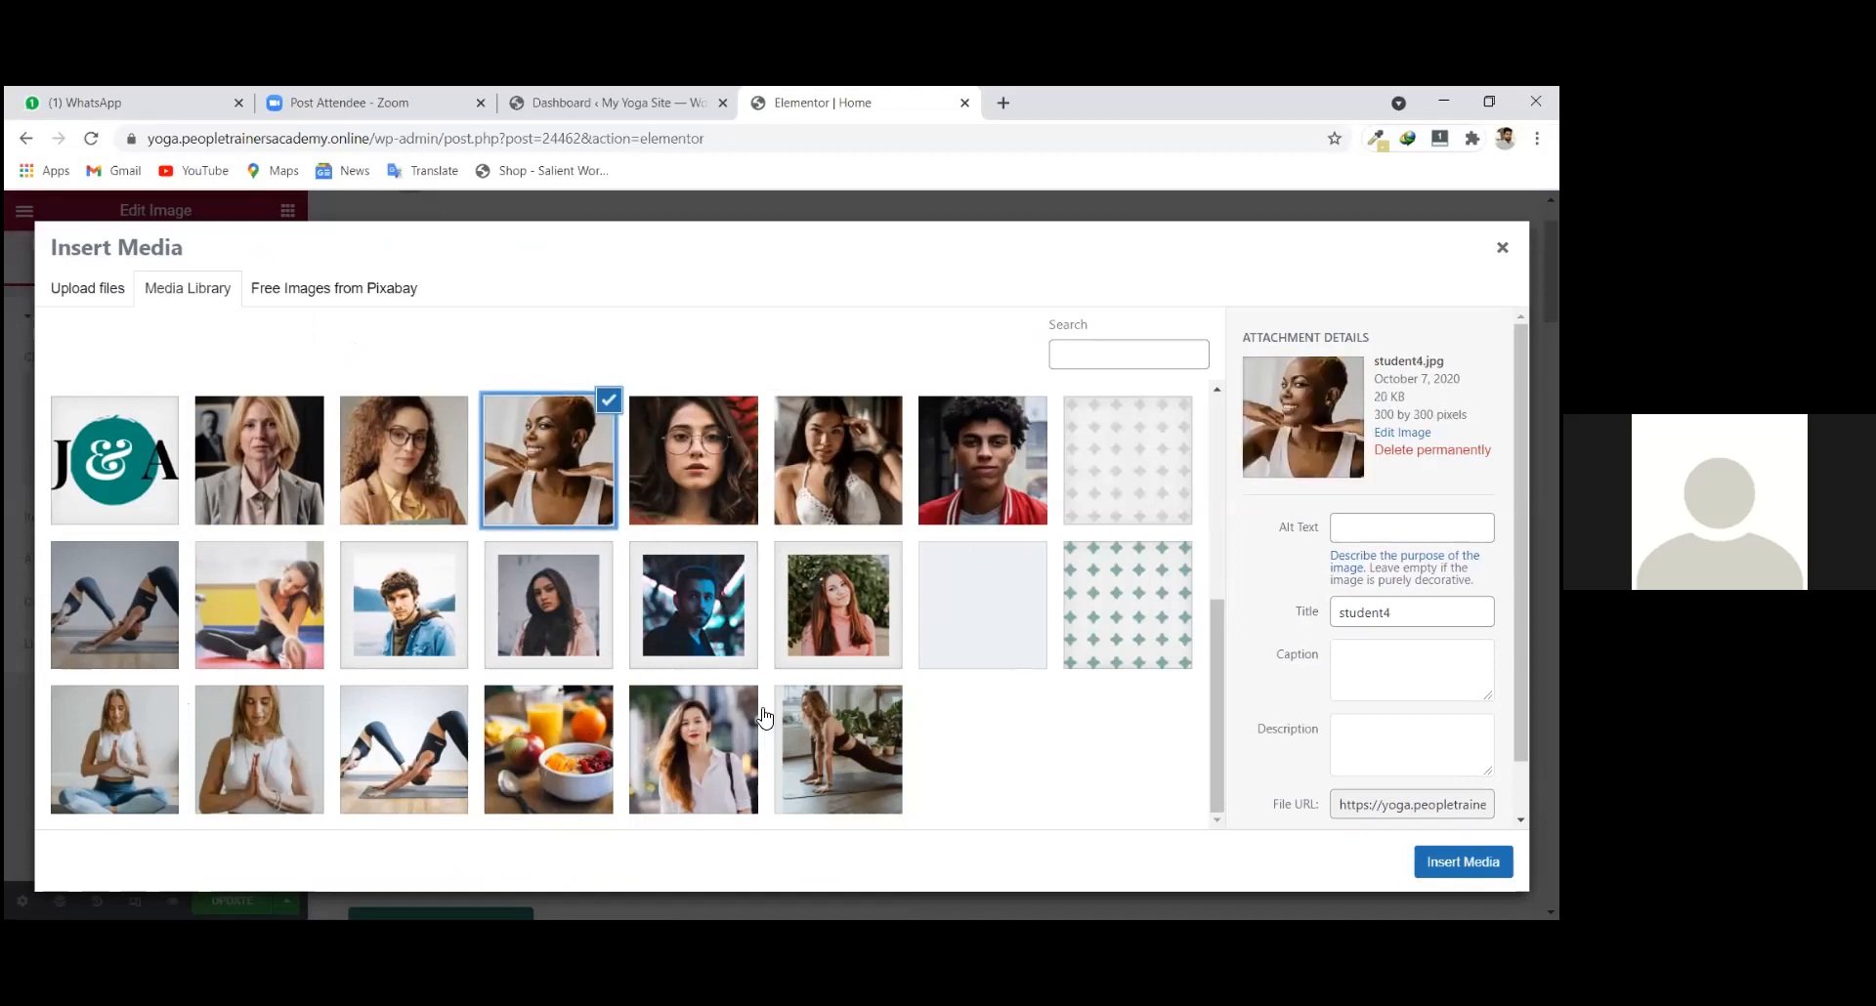
click(705, 633)
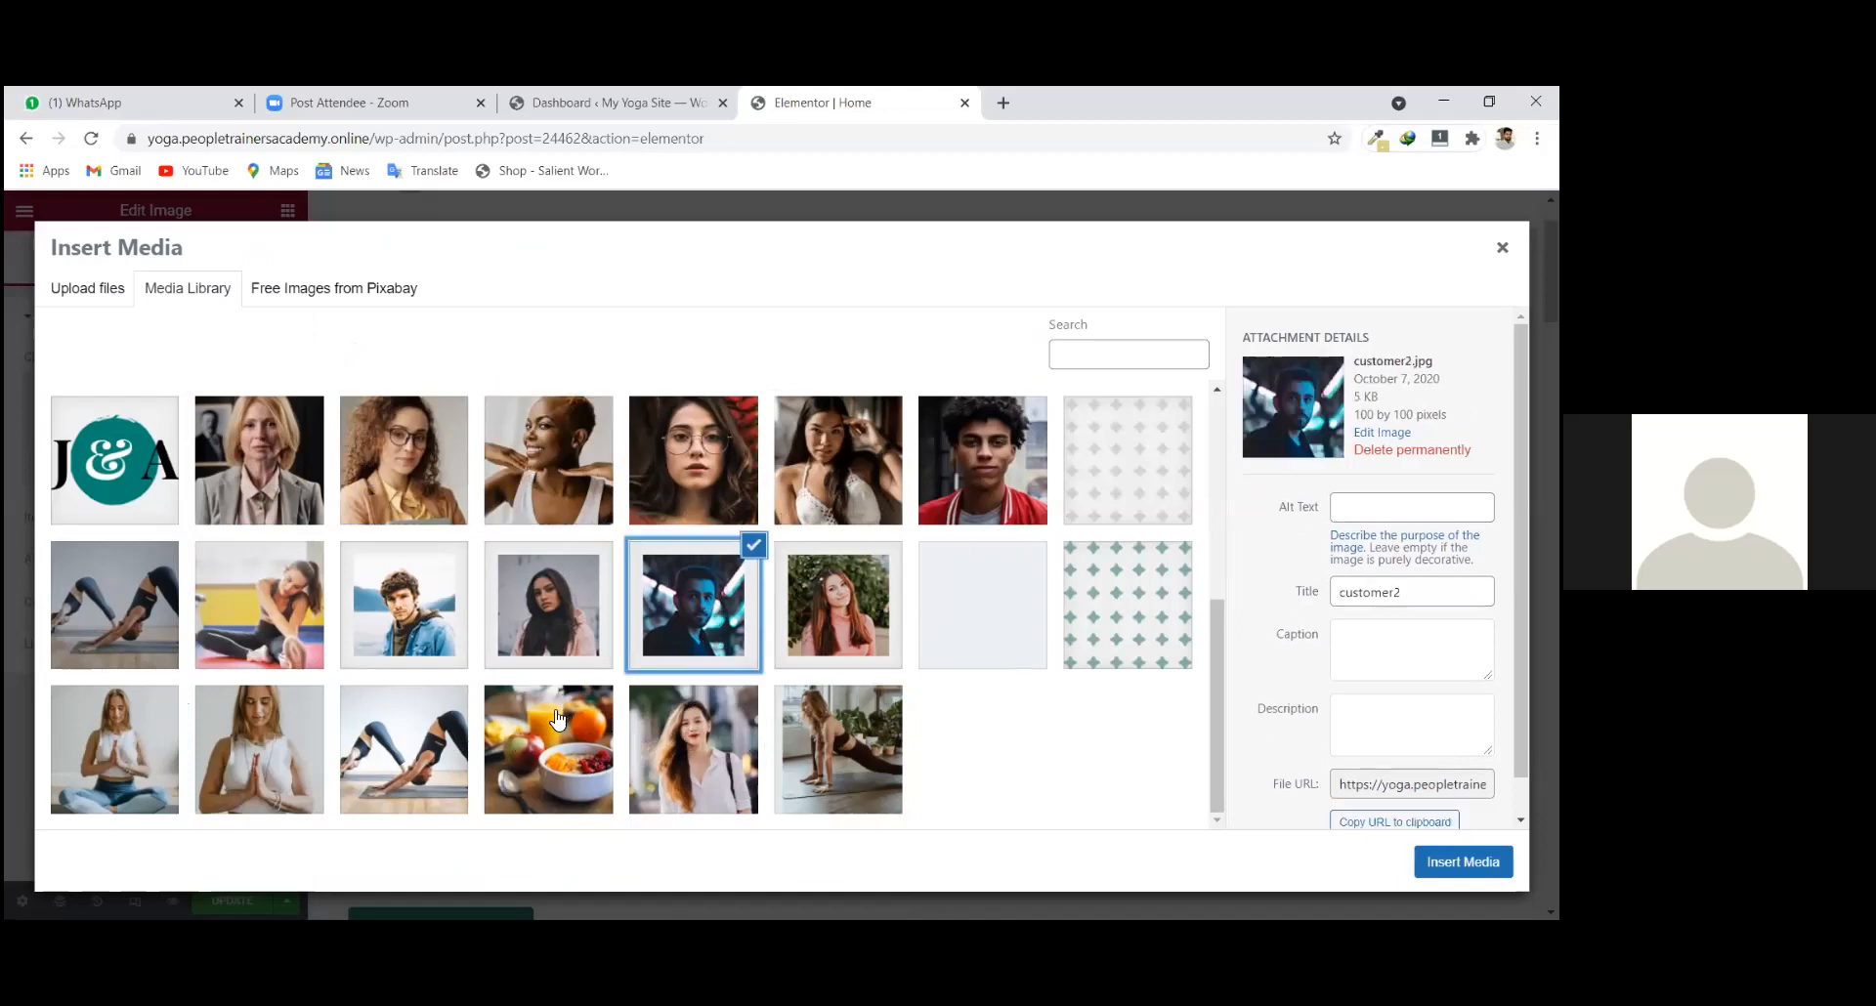
click(570, 748)
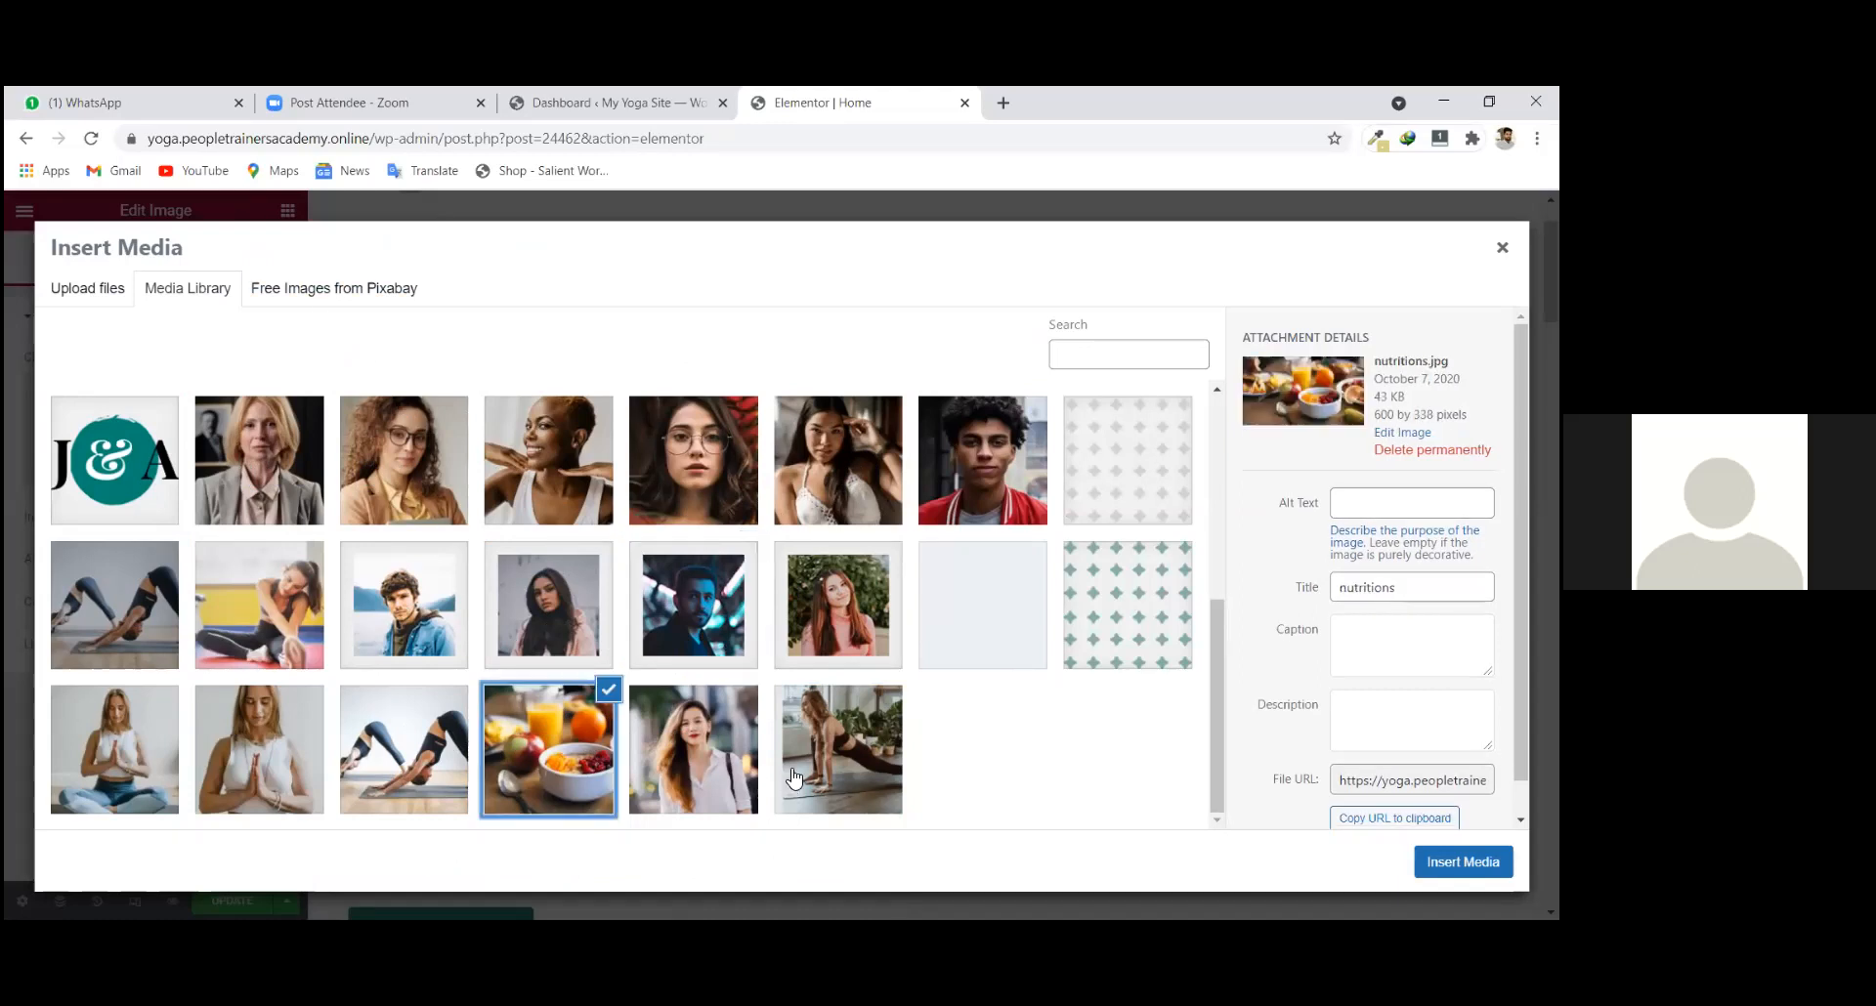
click(850, 749)
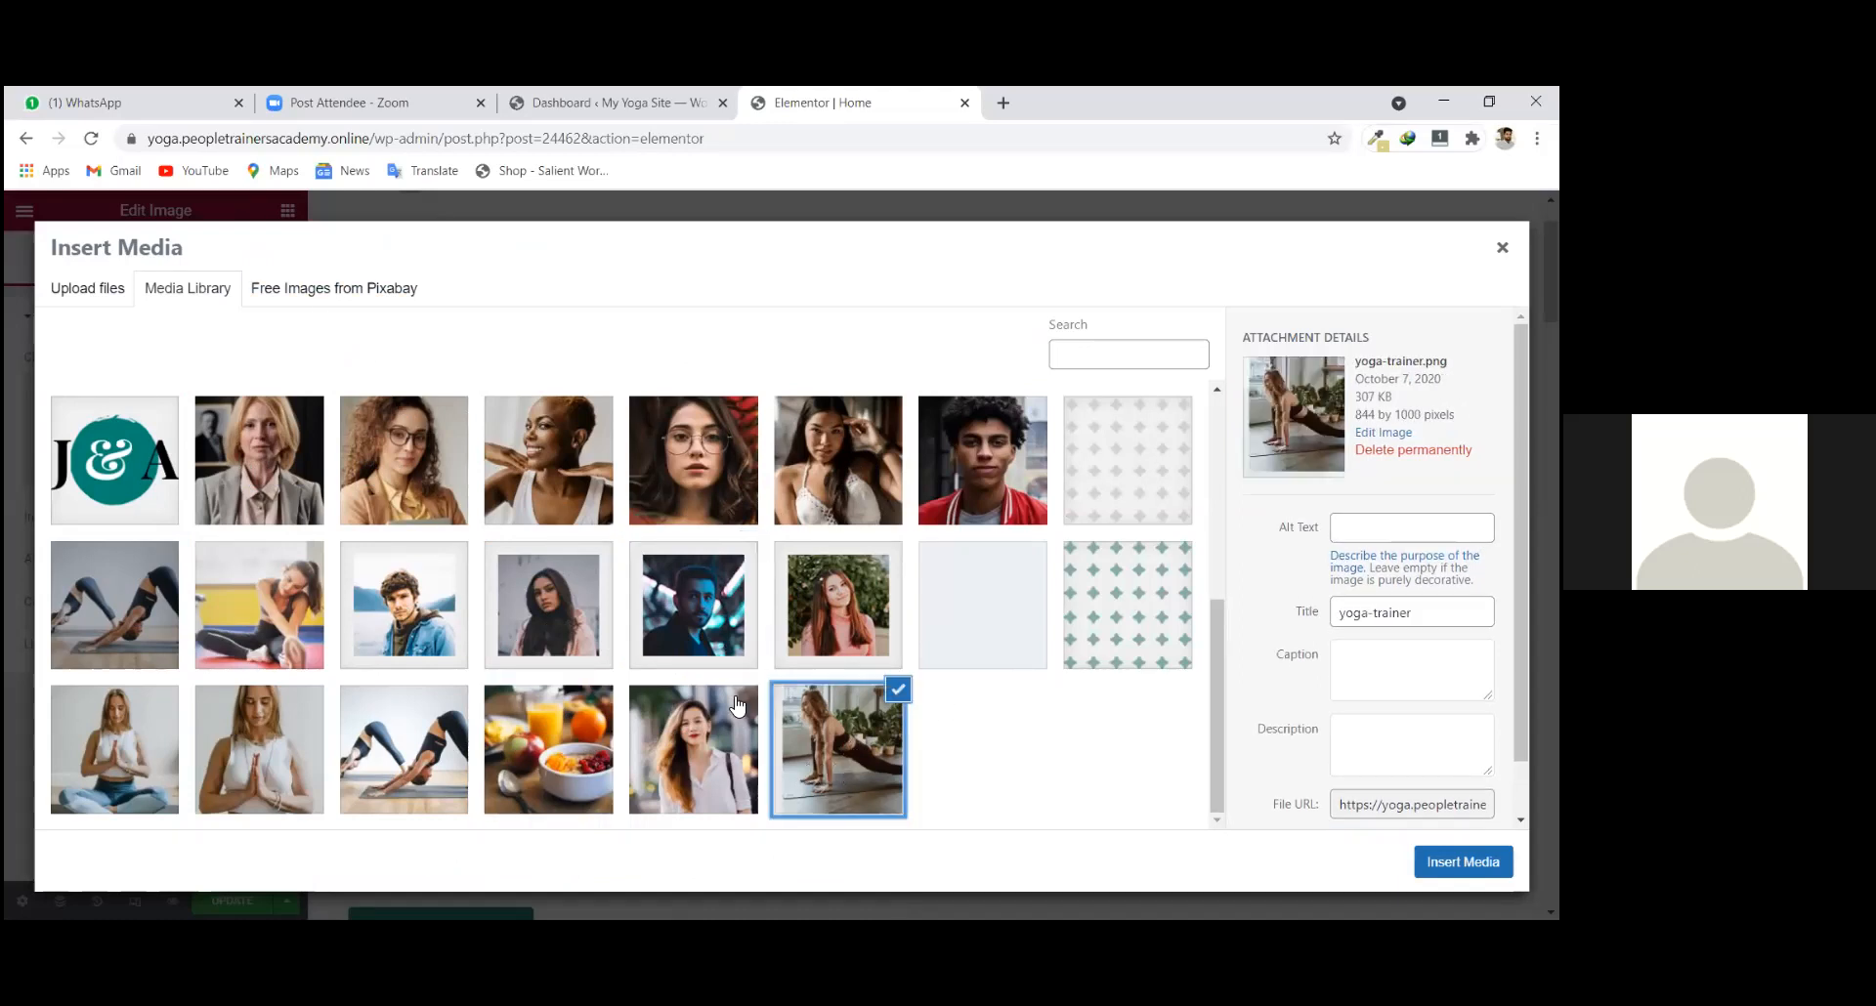
click(710, 759)
click(698, 641)
click(830, 605)
click(509, 584)
click(410, 625)
Insert yoga.jpg from the media library as the hero image and check how it fits beside the heading.
click(347, 735)
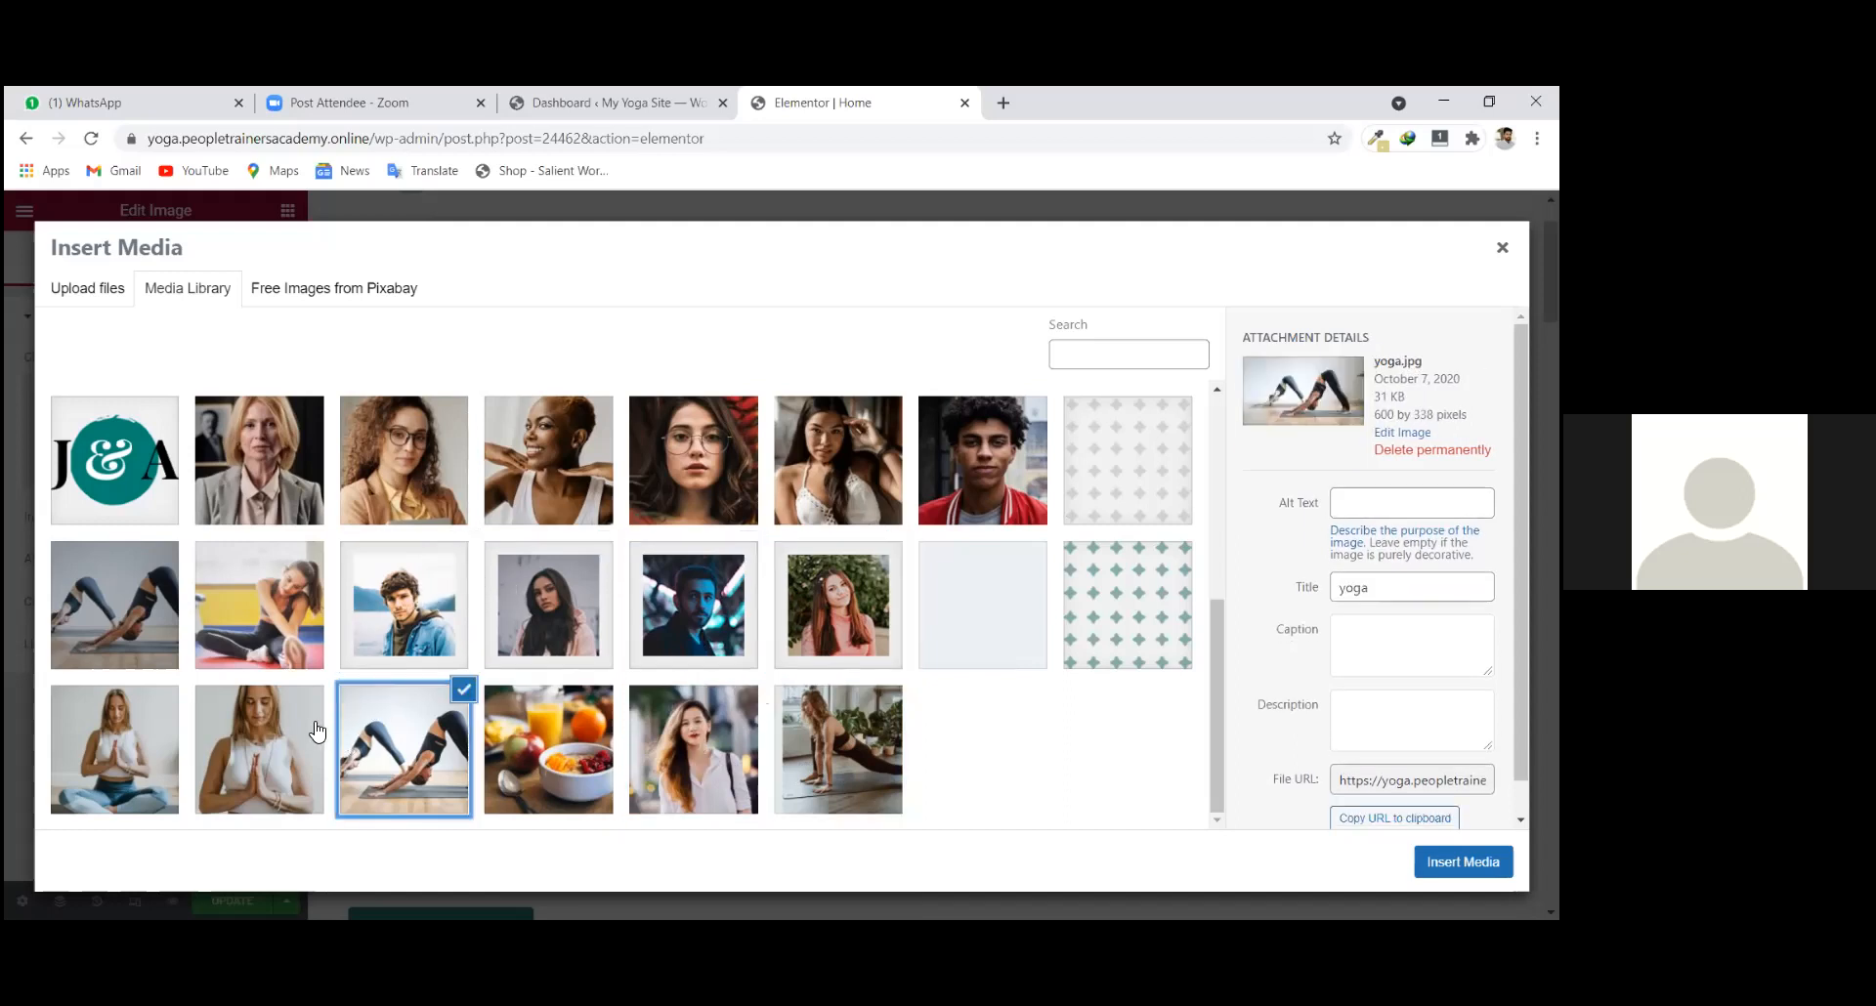
click(1463, 861)
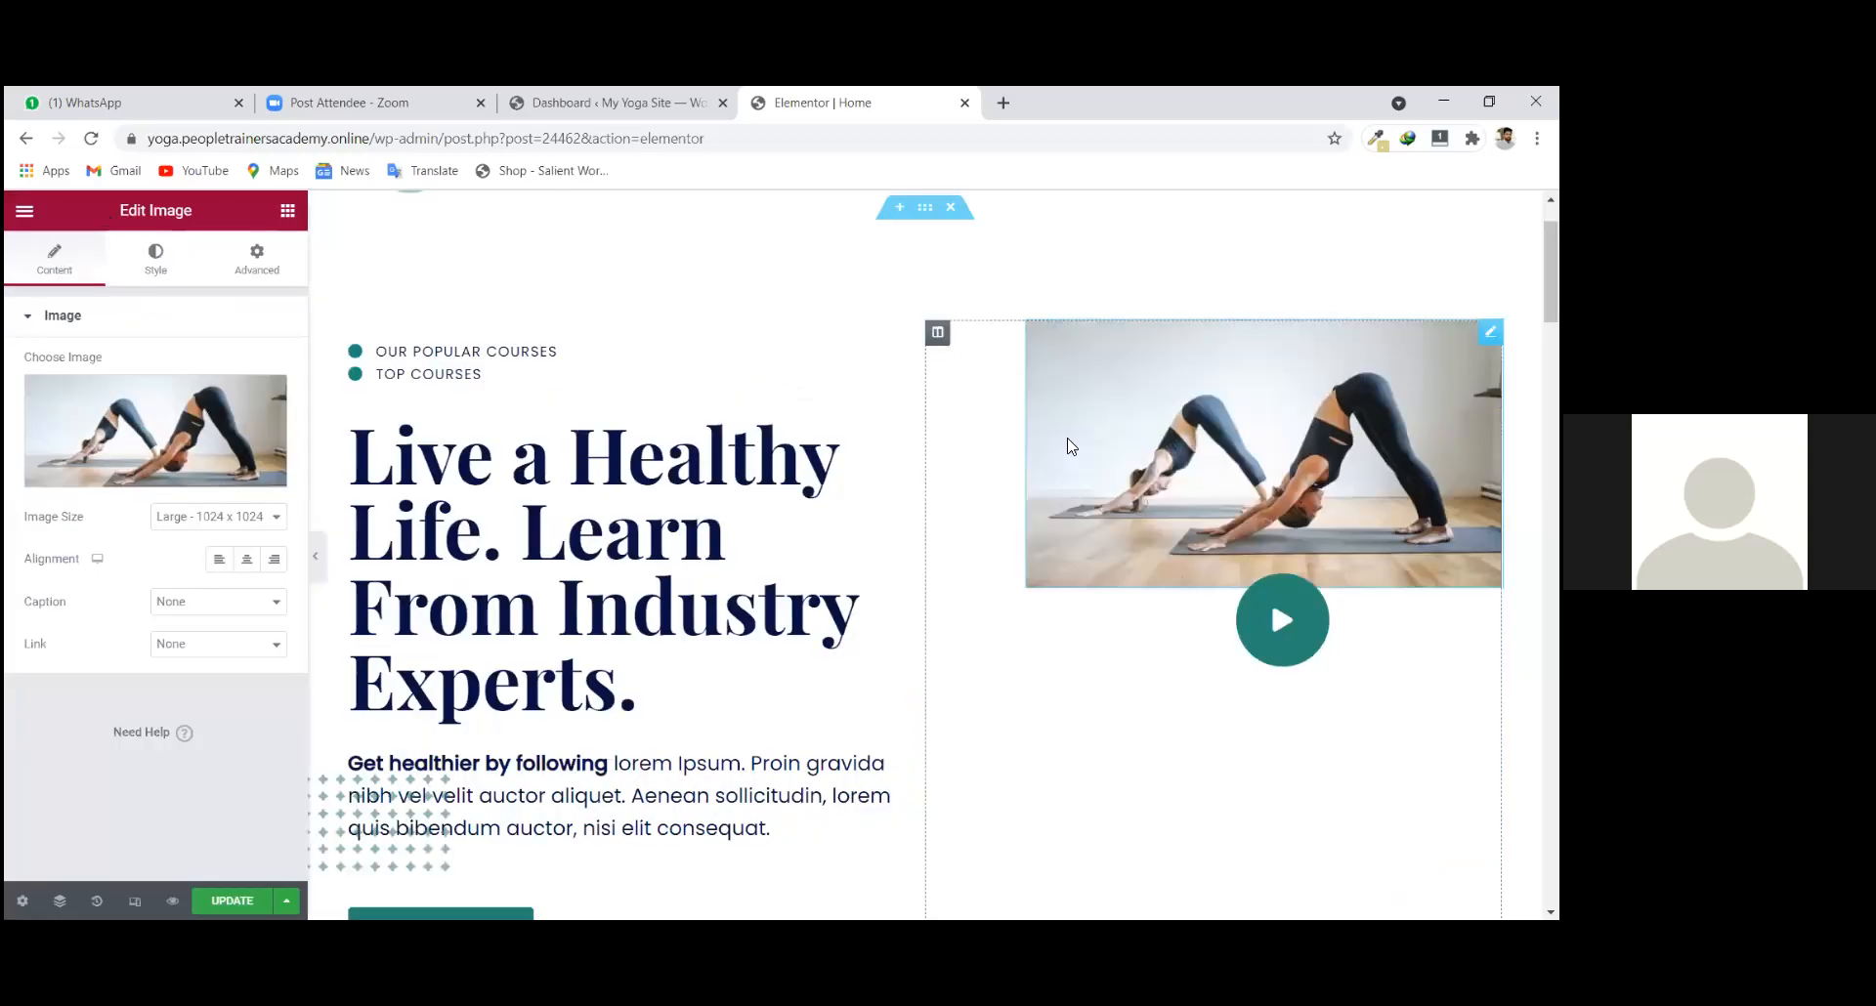
scroll(923, 555, down, 1)
Replace the hero image beside the heading with yoga-trainer.png from the media library.
click(193, 437)
click(837, 718)
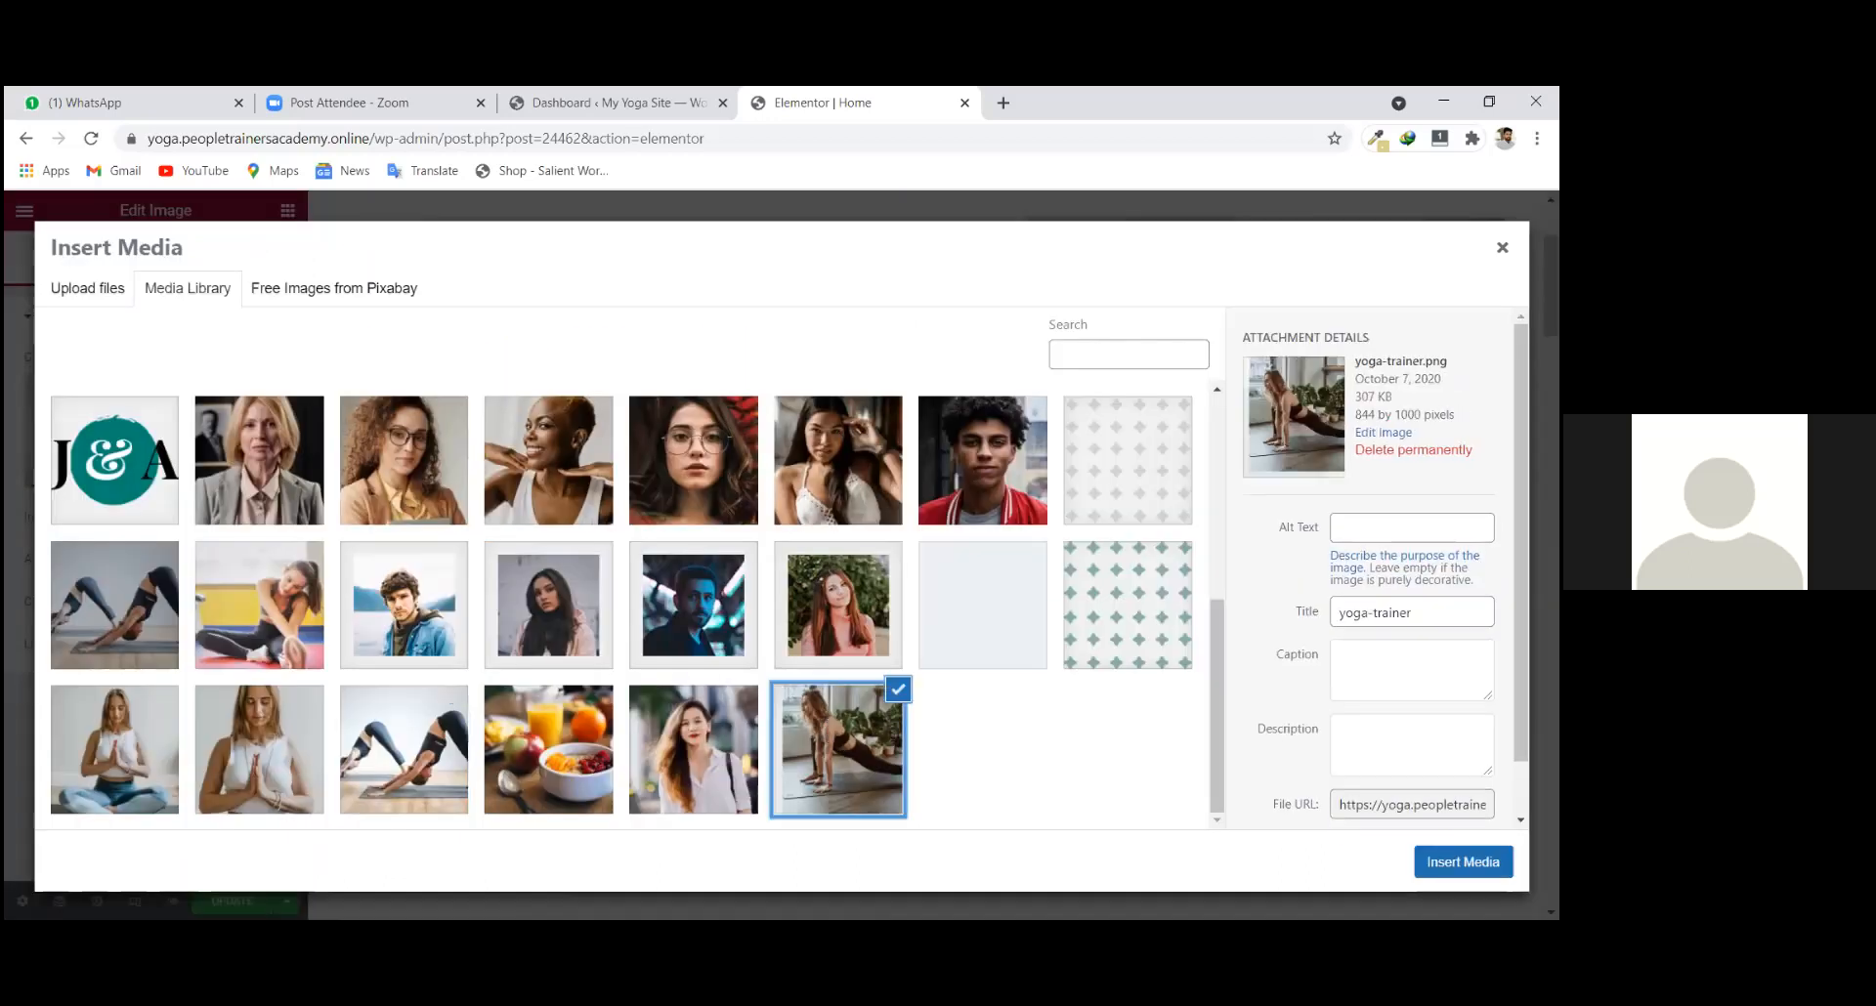
click(1463, 861)
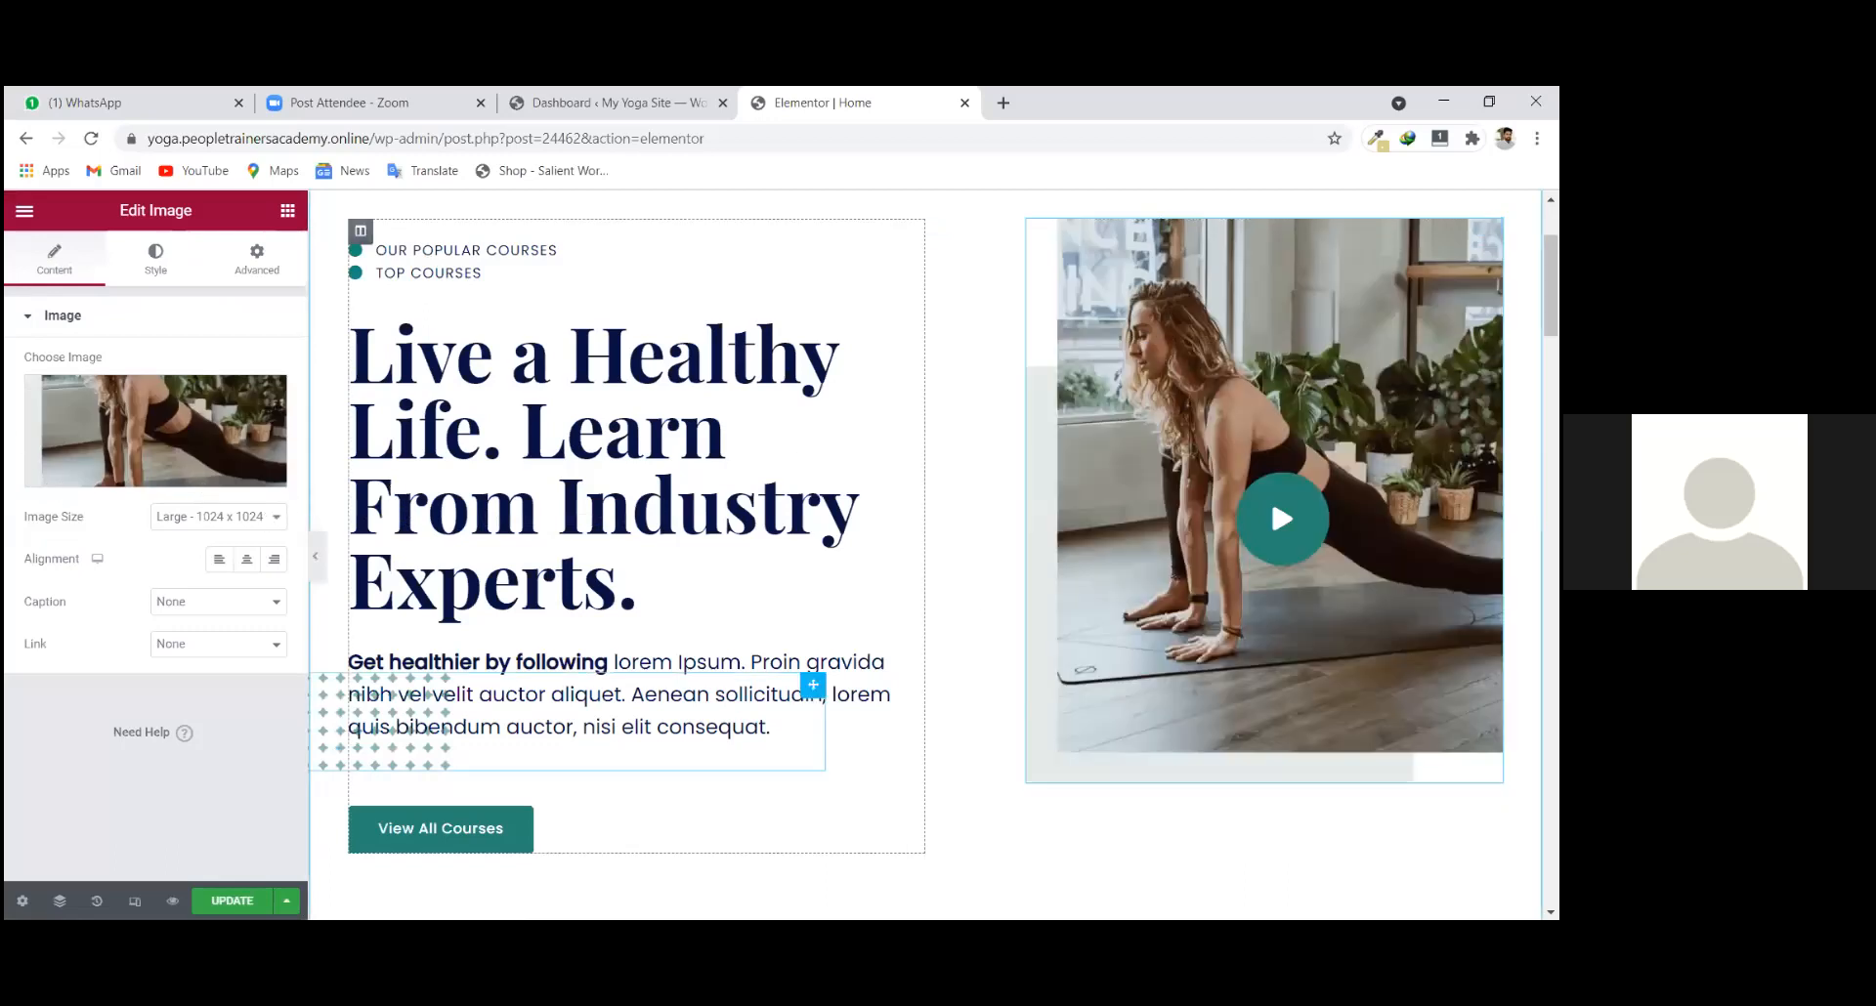
scroll(586, 721, up, 2)
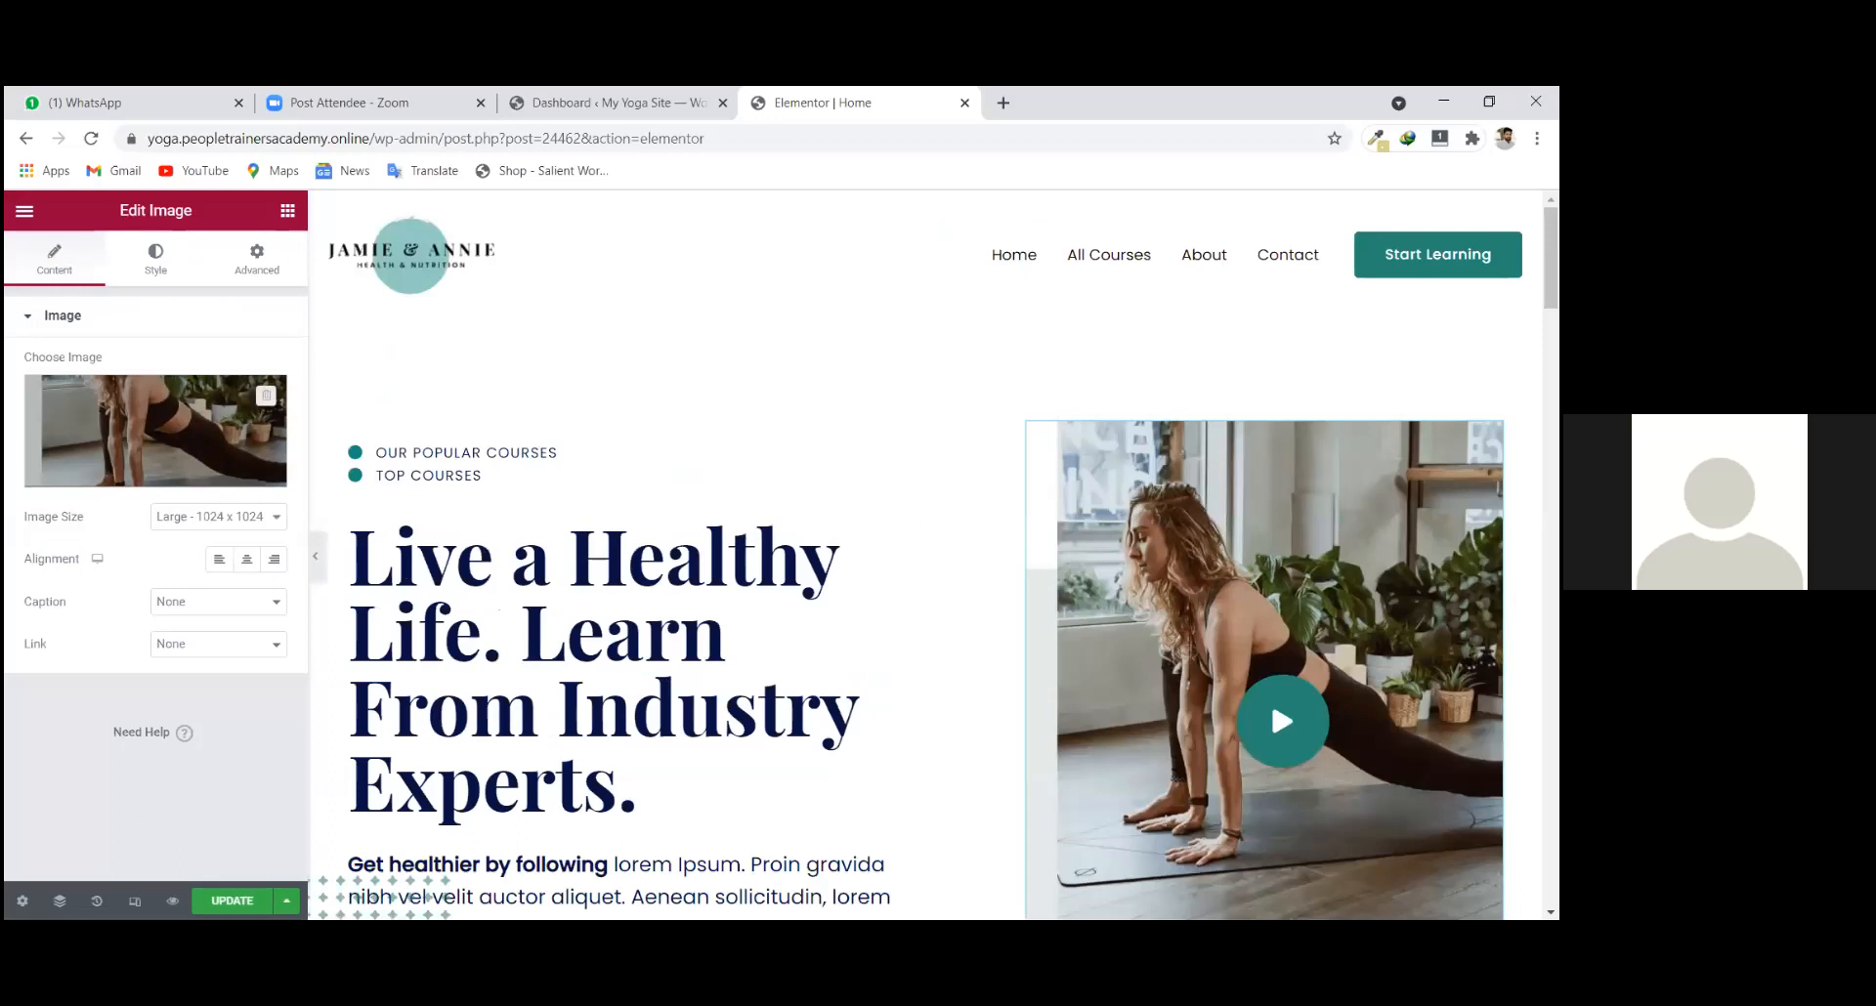
Replace the play icon on the hero image with the circled radiation icon from the icon library.
click(1269, 696)
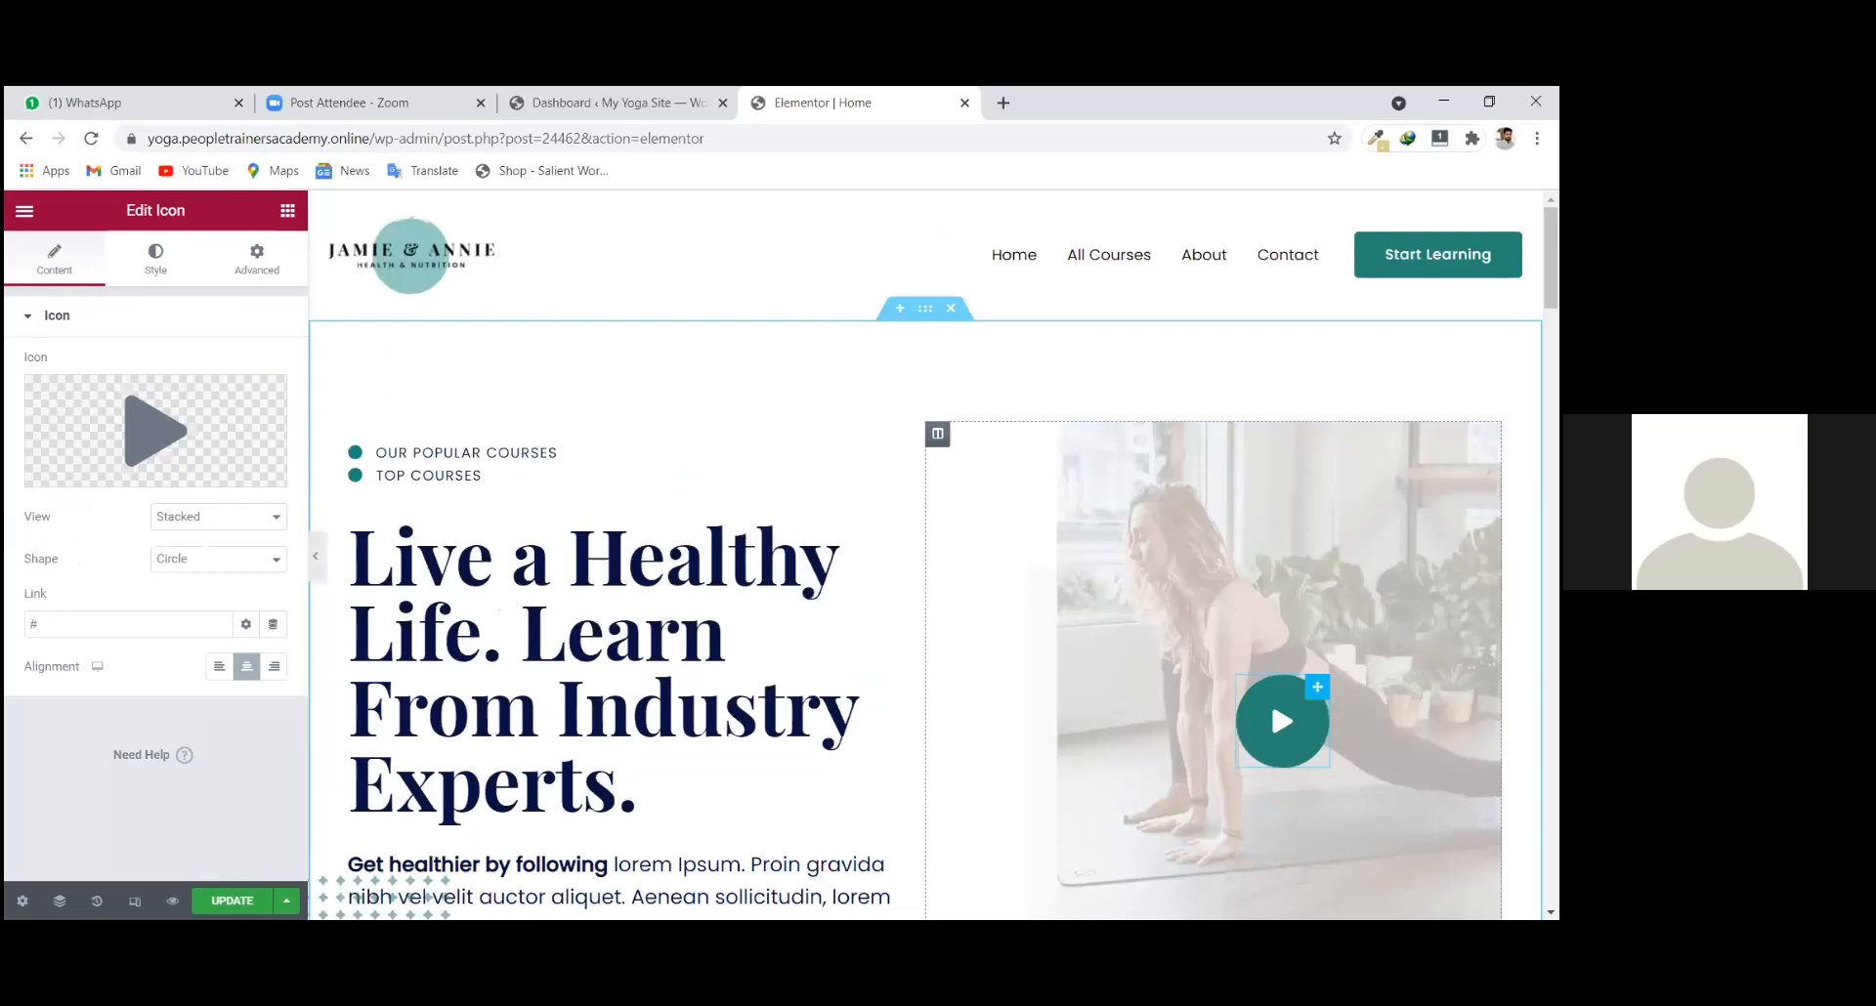
scroll(1269, 696, down, 2)
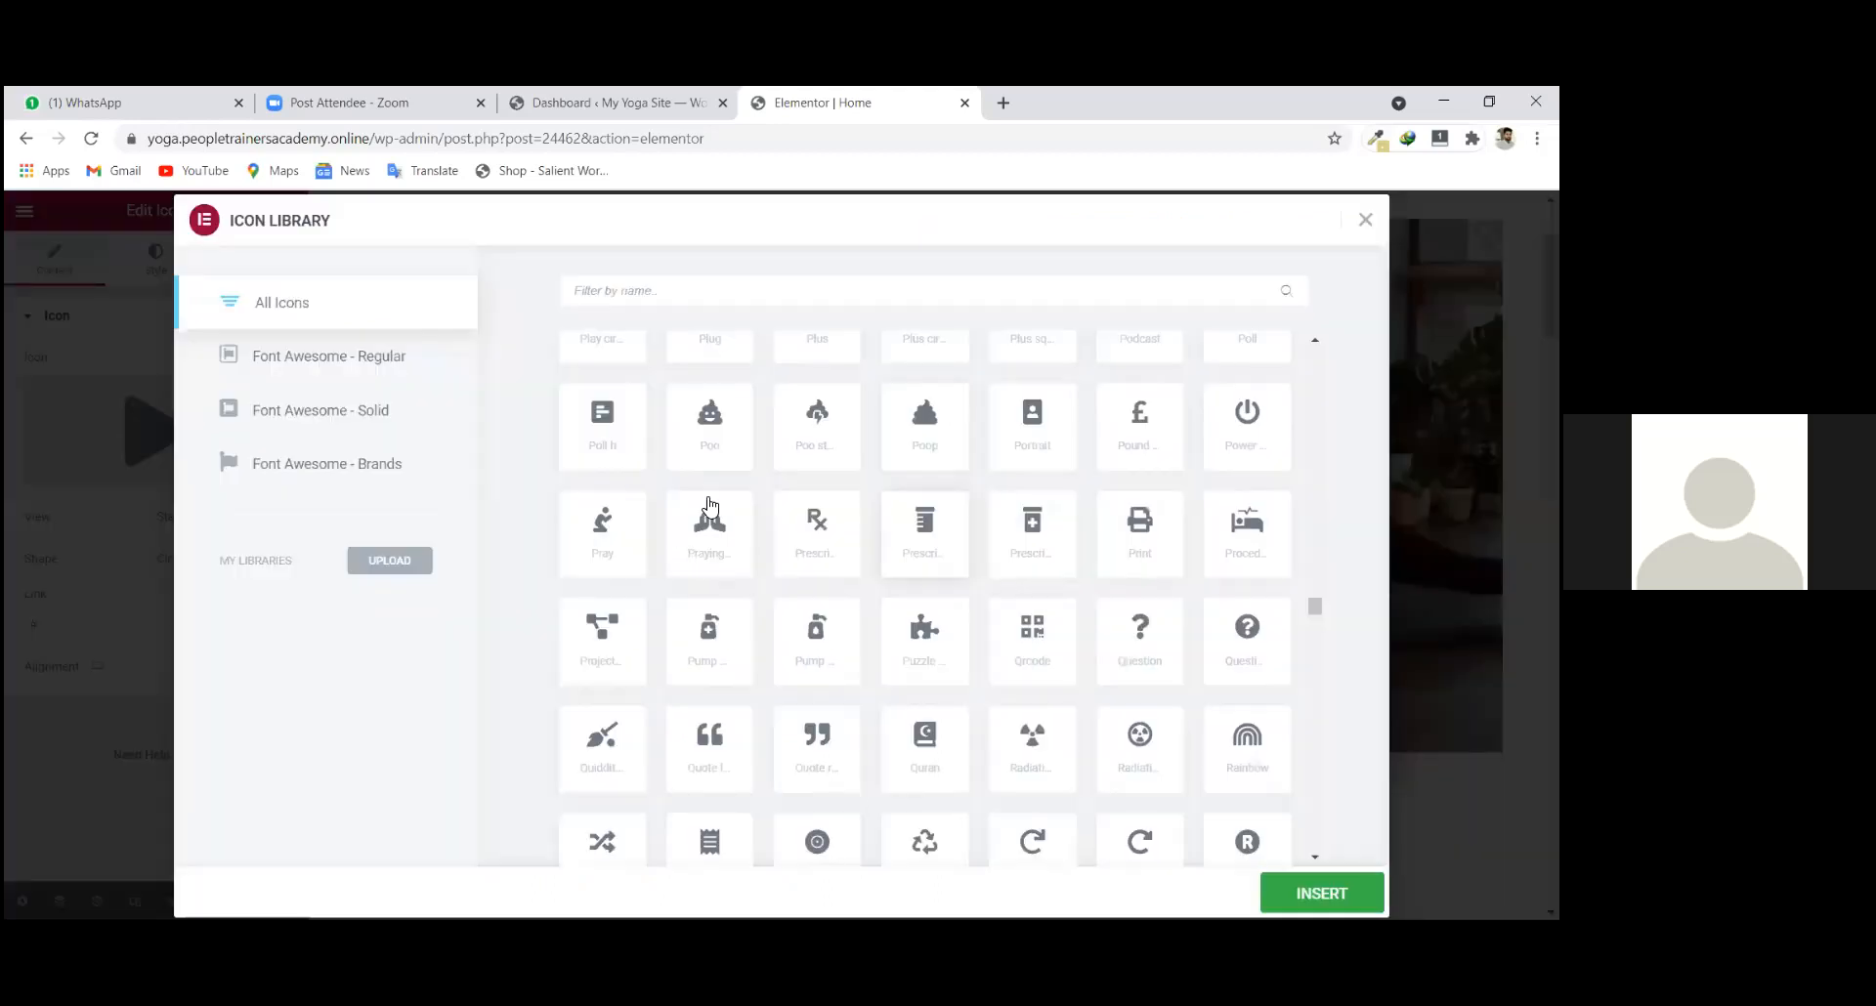
scroll(709, 504, up, 3)
scroll(716, 531, down, 1)
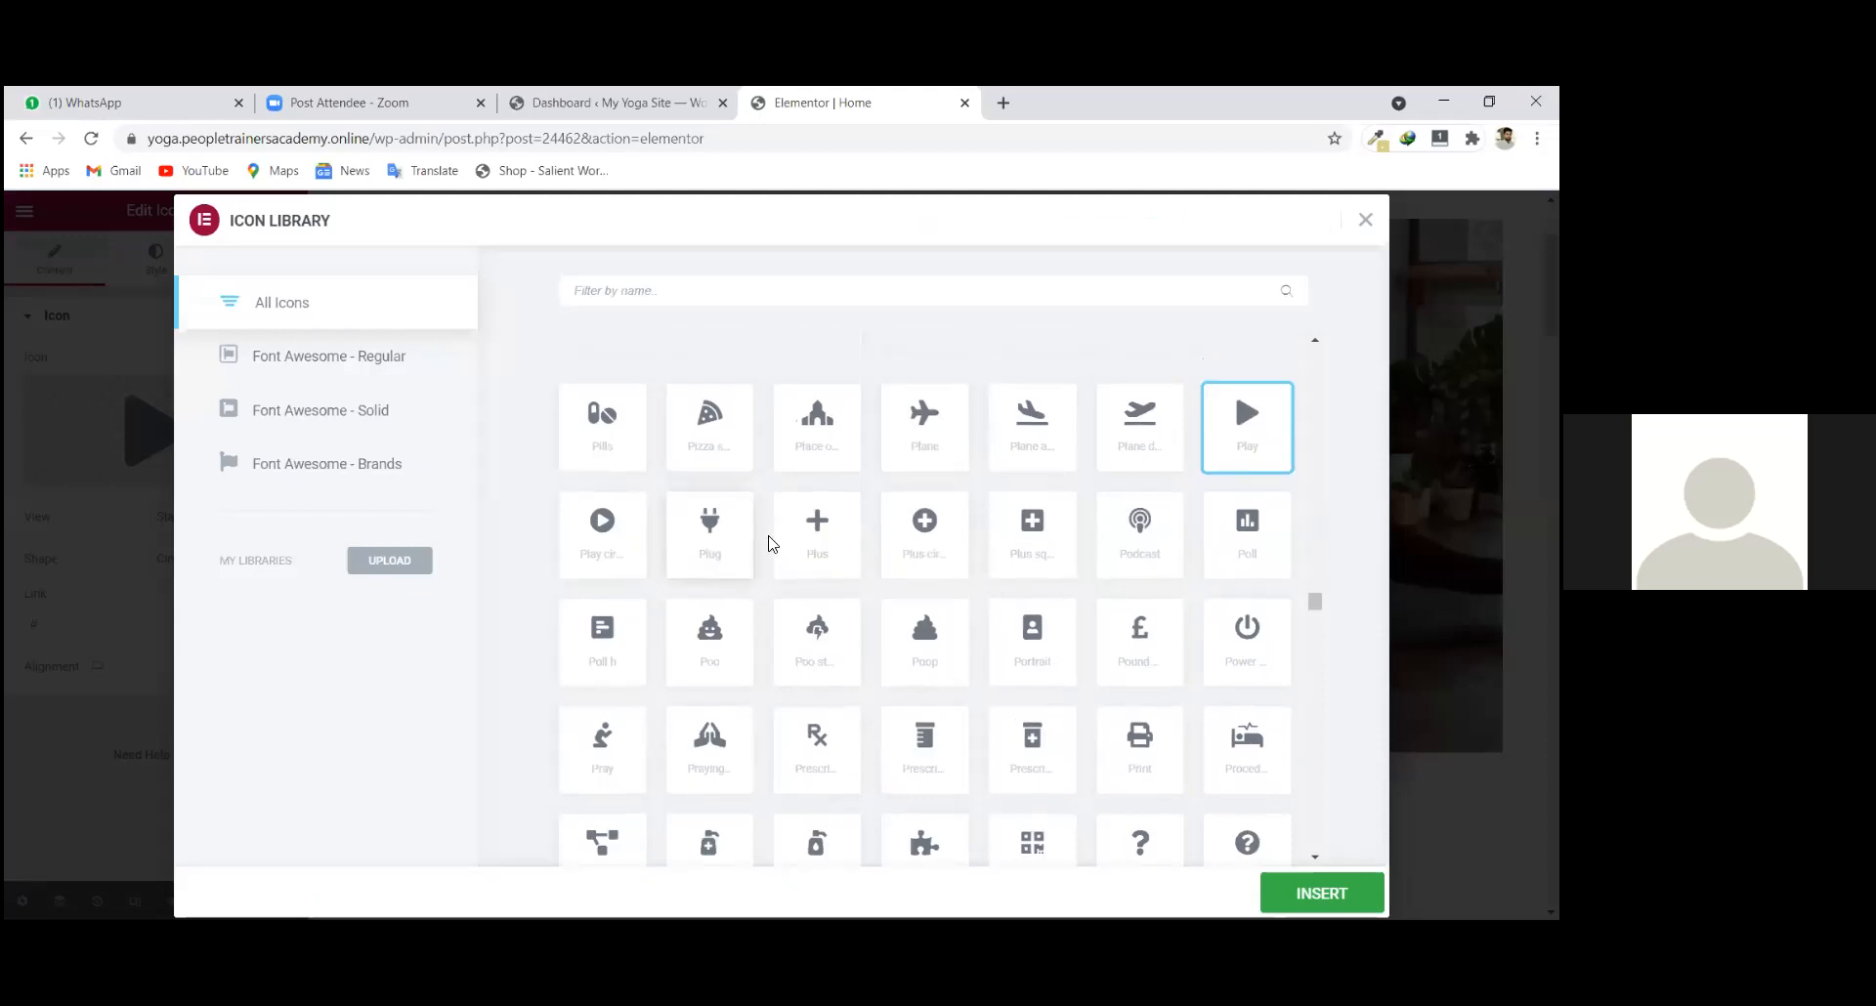
scroll(837, 537, up, 2)
scroll(1032, 554, down, 1)
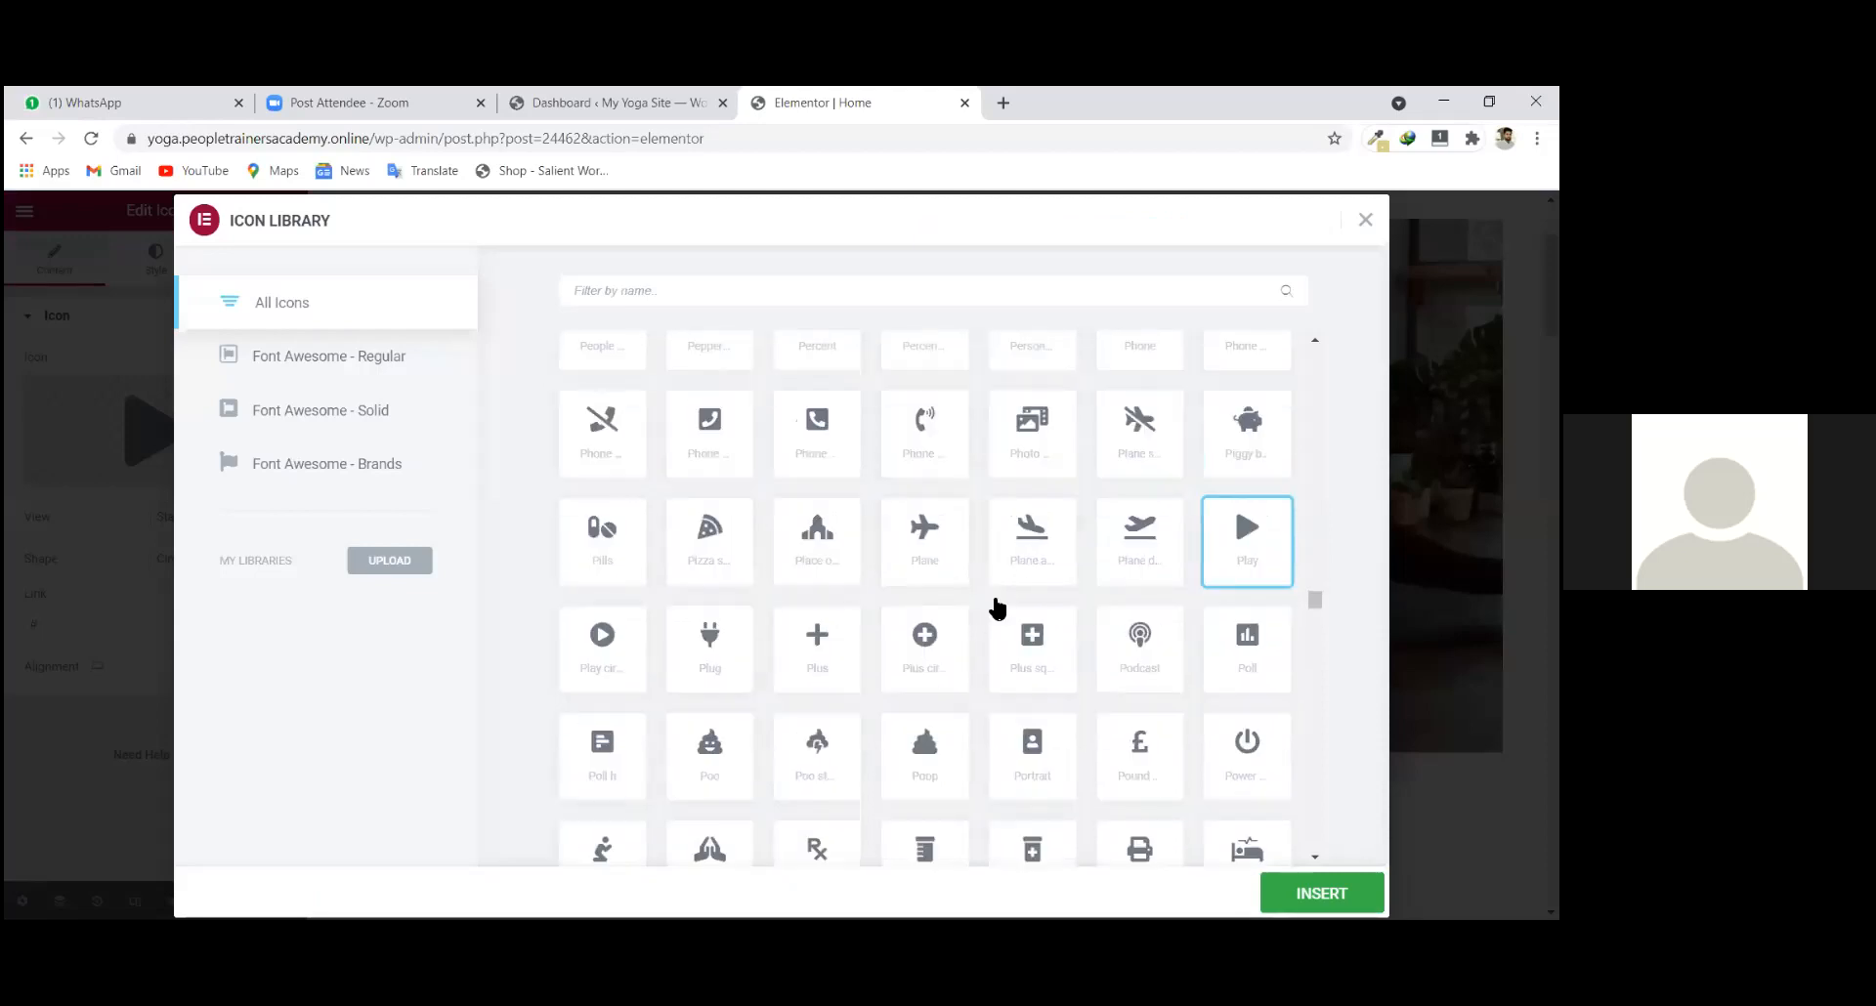
scroll(993, 620, down, 2)
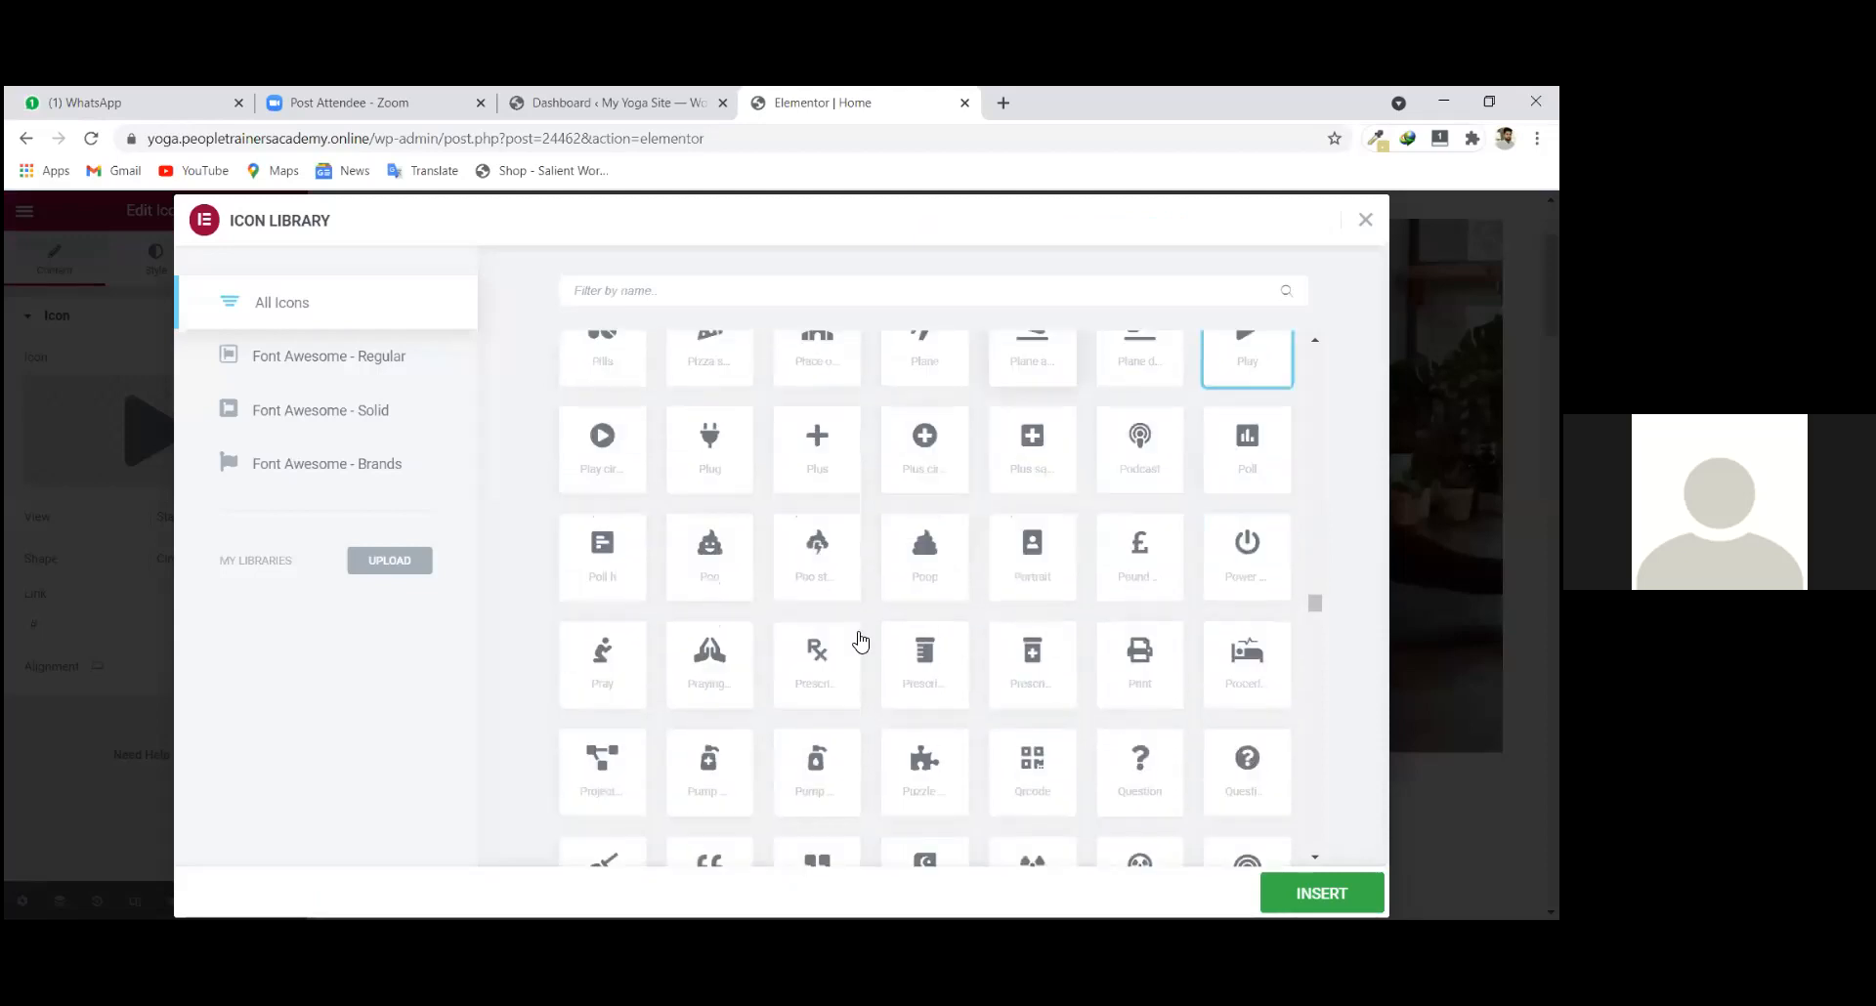
scroll(859, 642, down, 8)
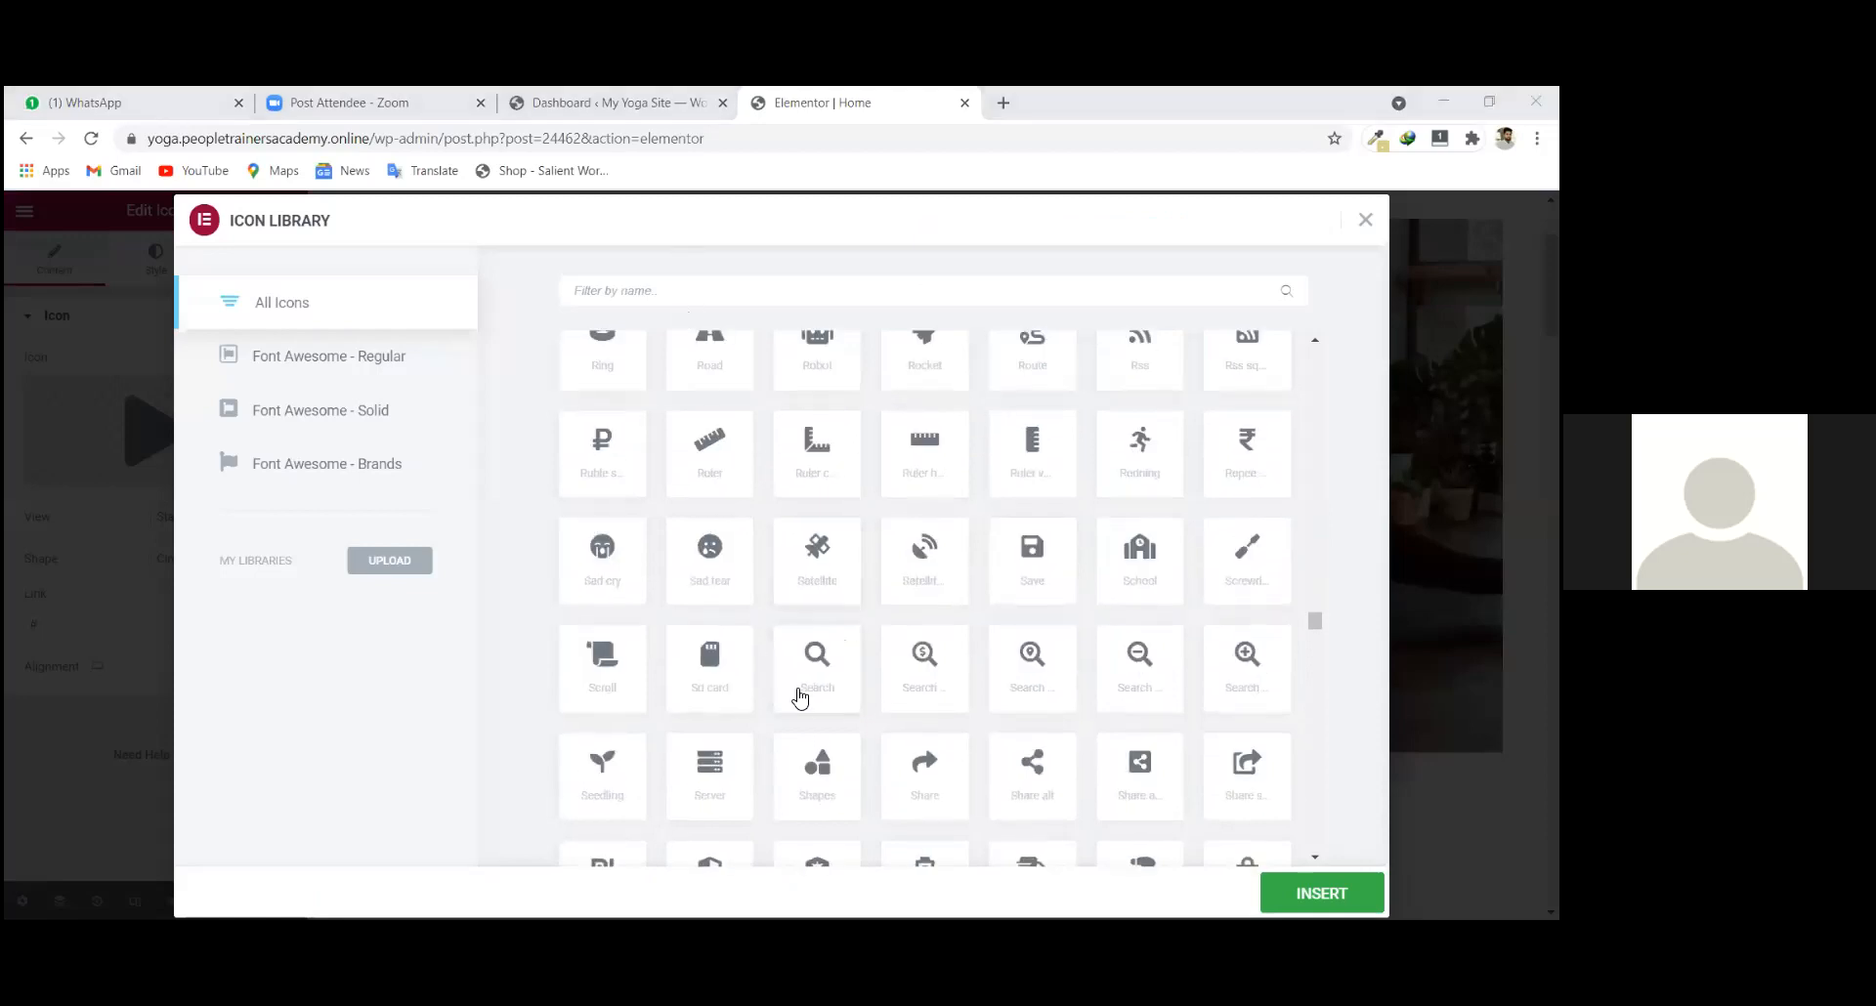
scroll(798, 716, down, 1)
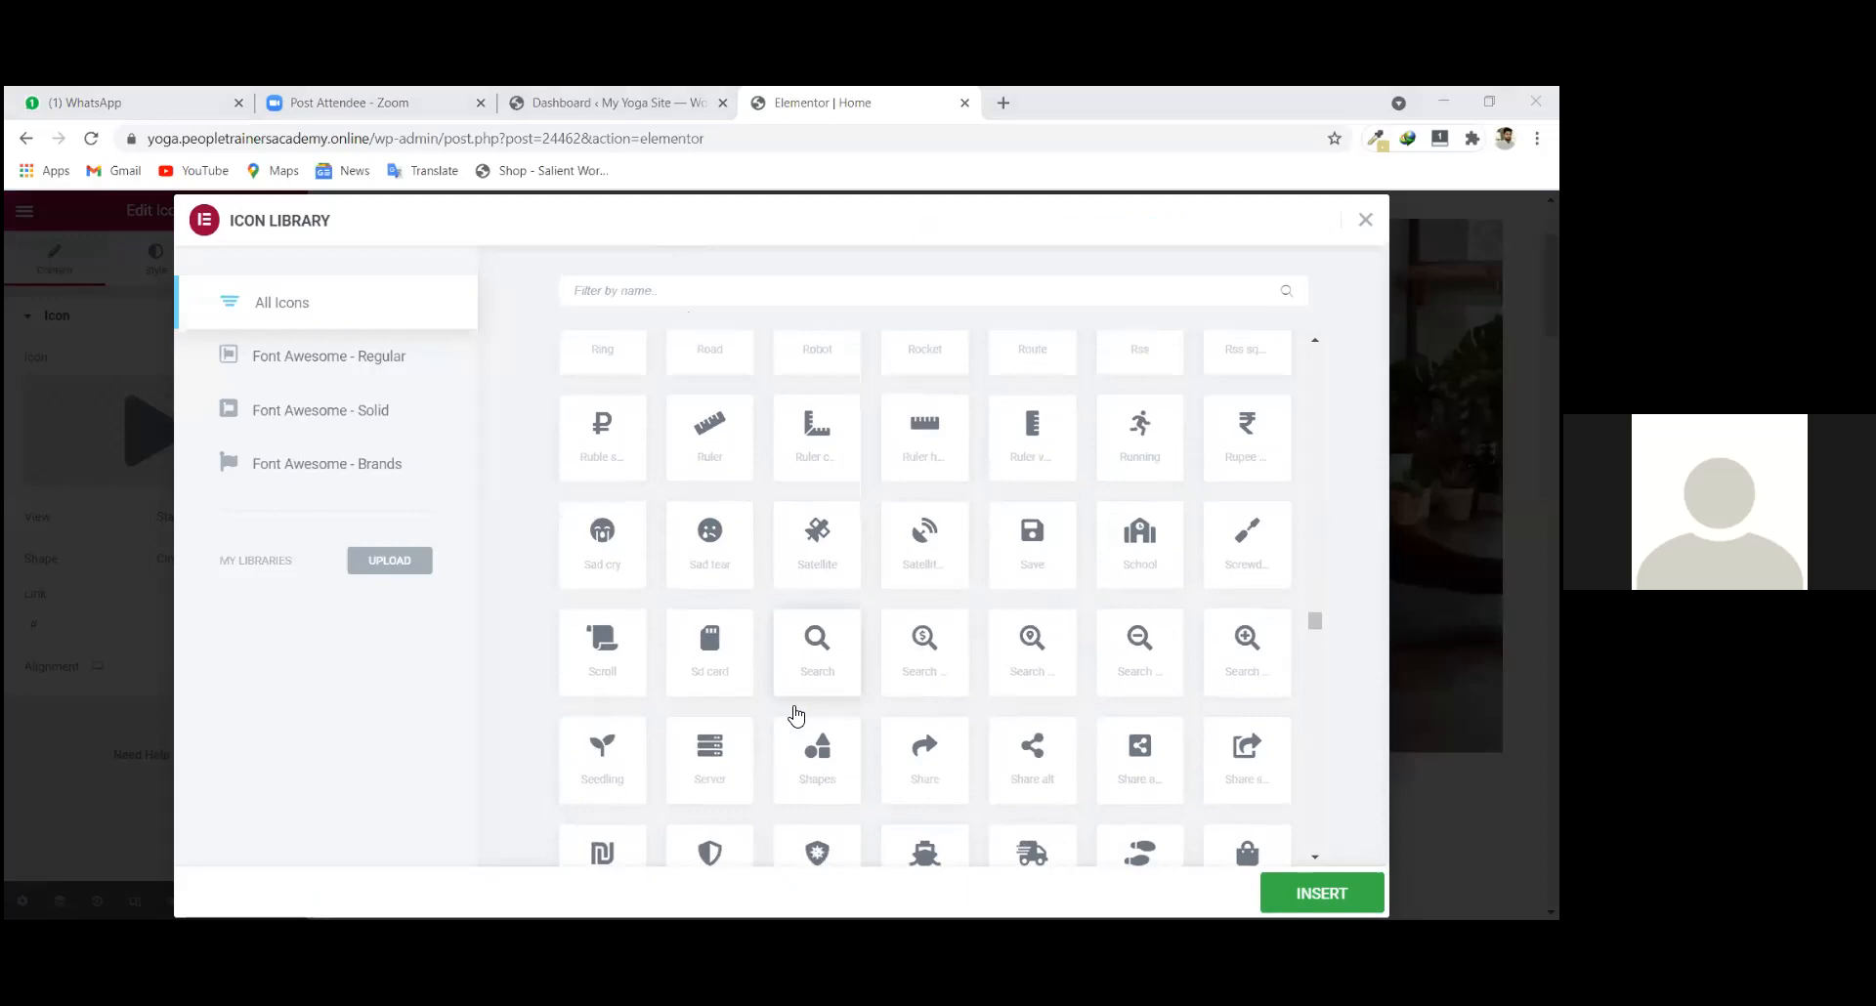
scroll(1193, 711, down, 1)
scroll(1193, 712, up, 1)
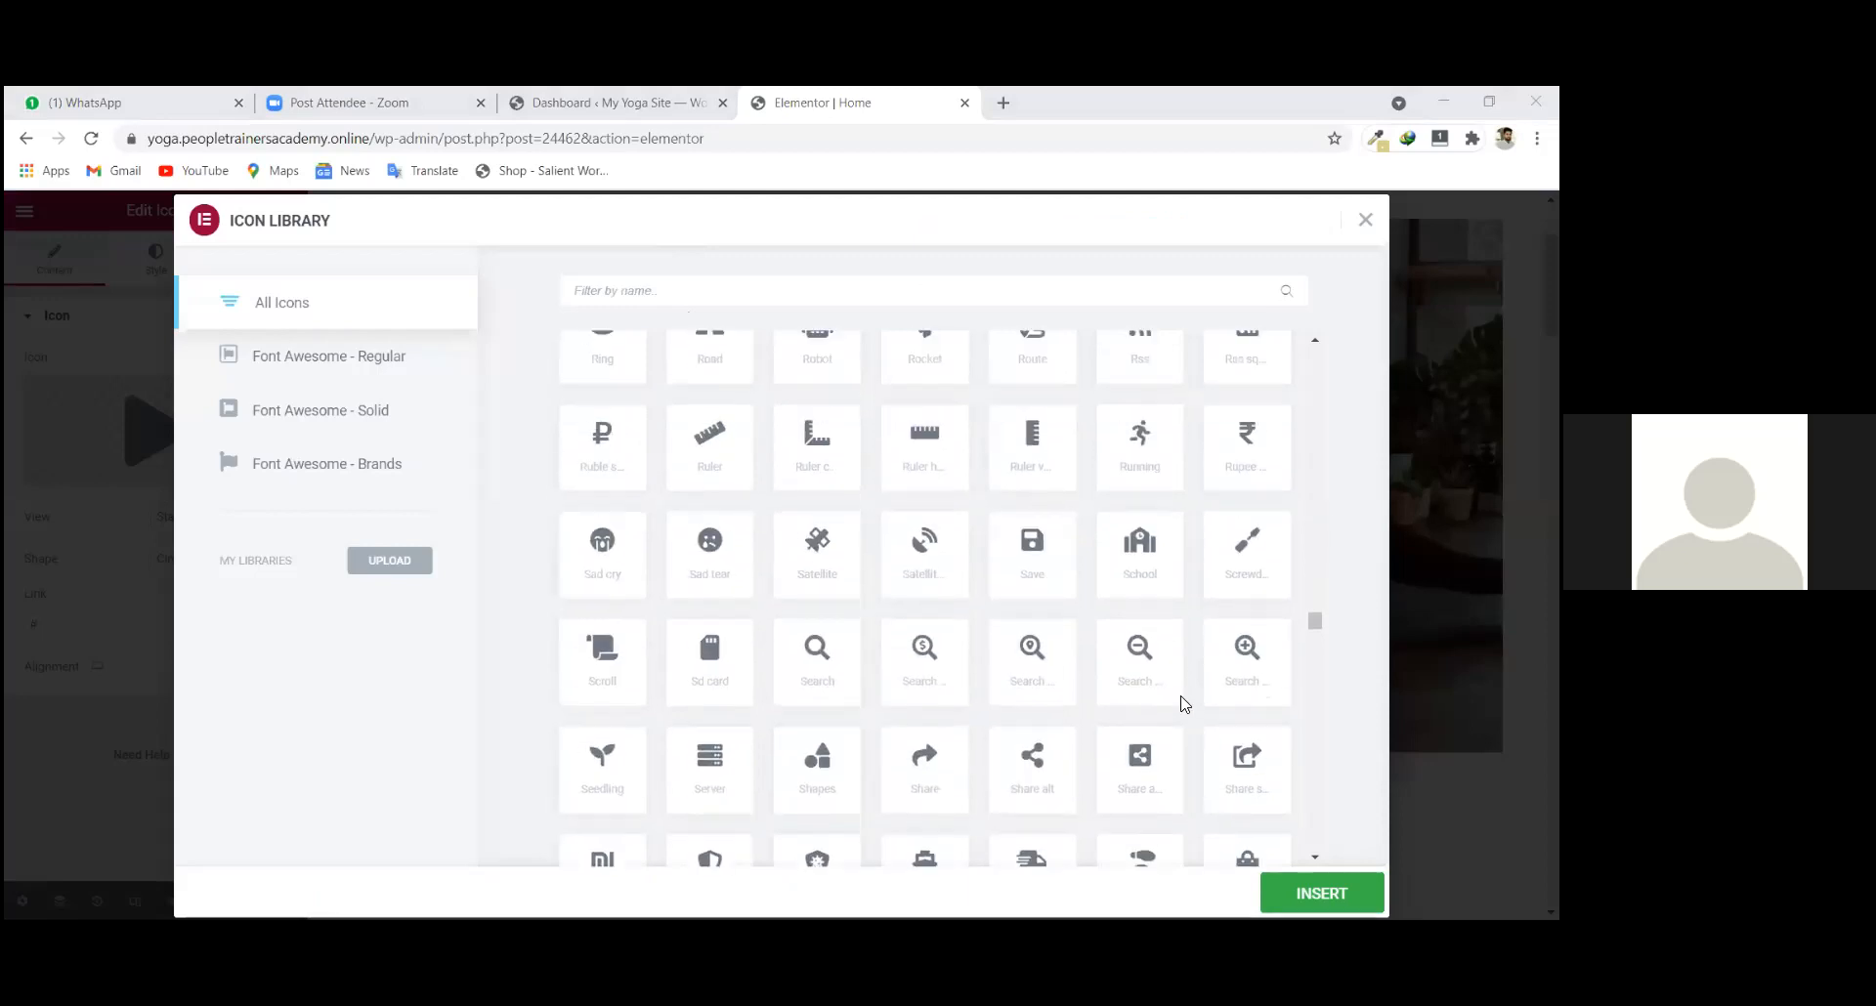
scroll(1172, 696, up, 3)
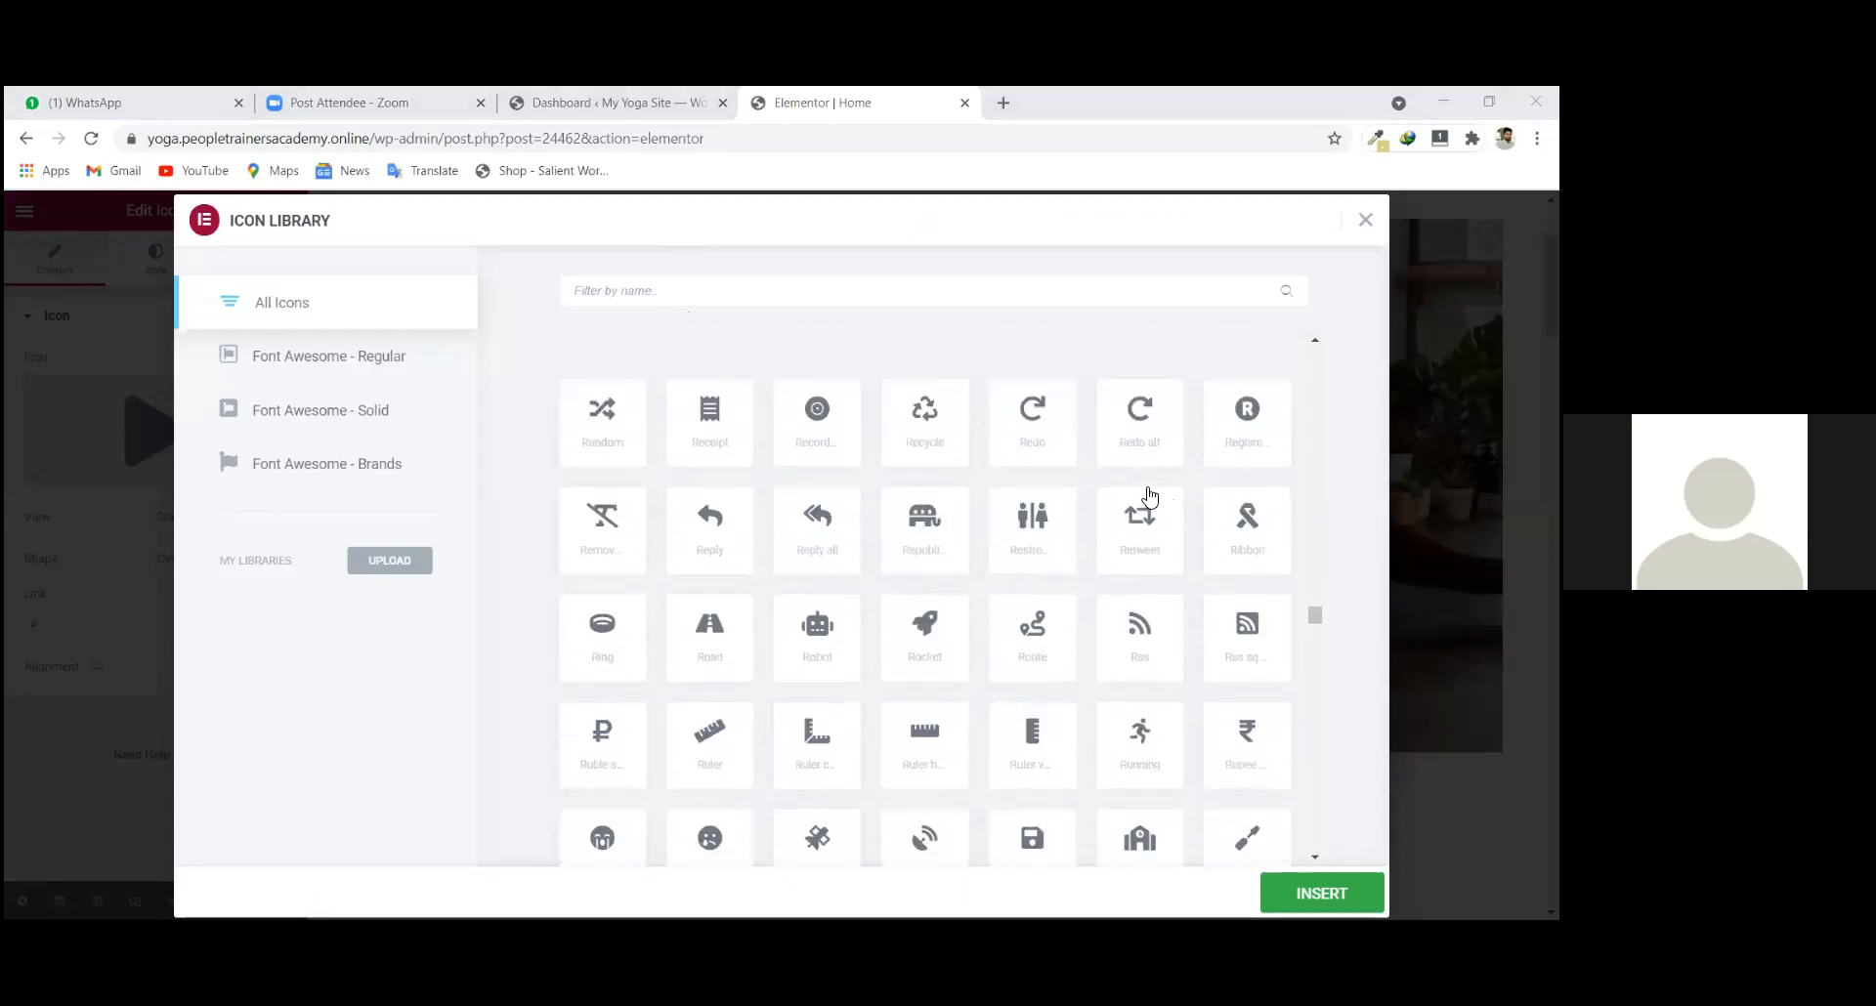
scroll(1145, 494, up, 2)
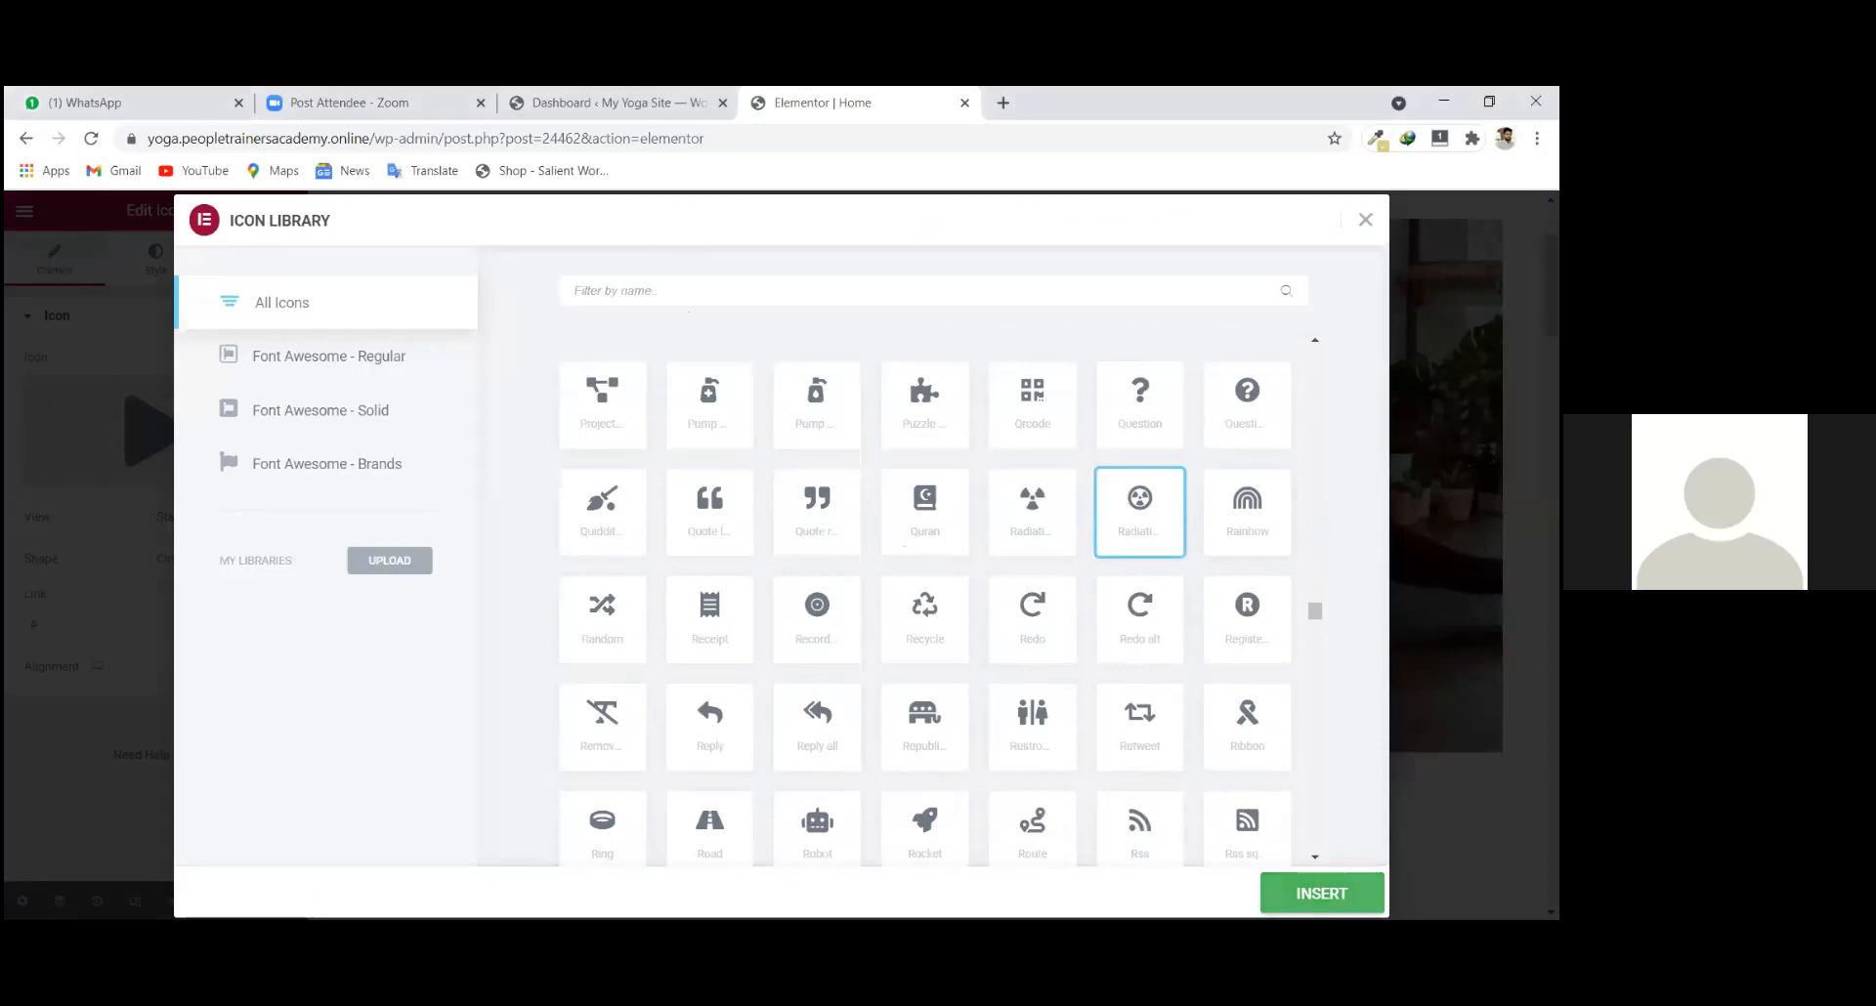
double_click(1139, 508)
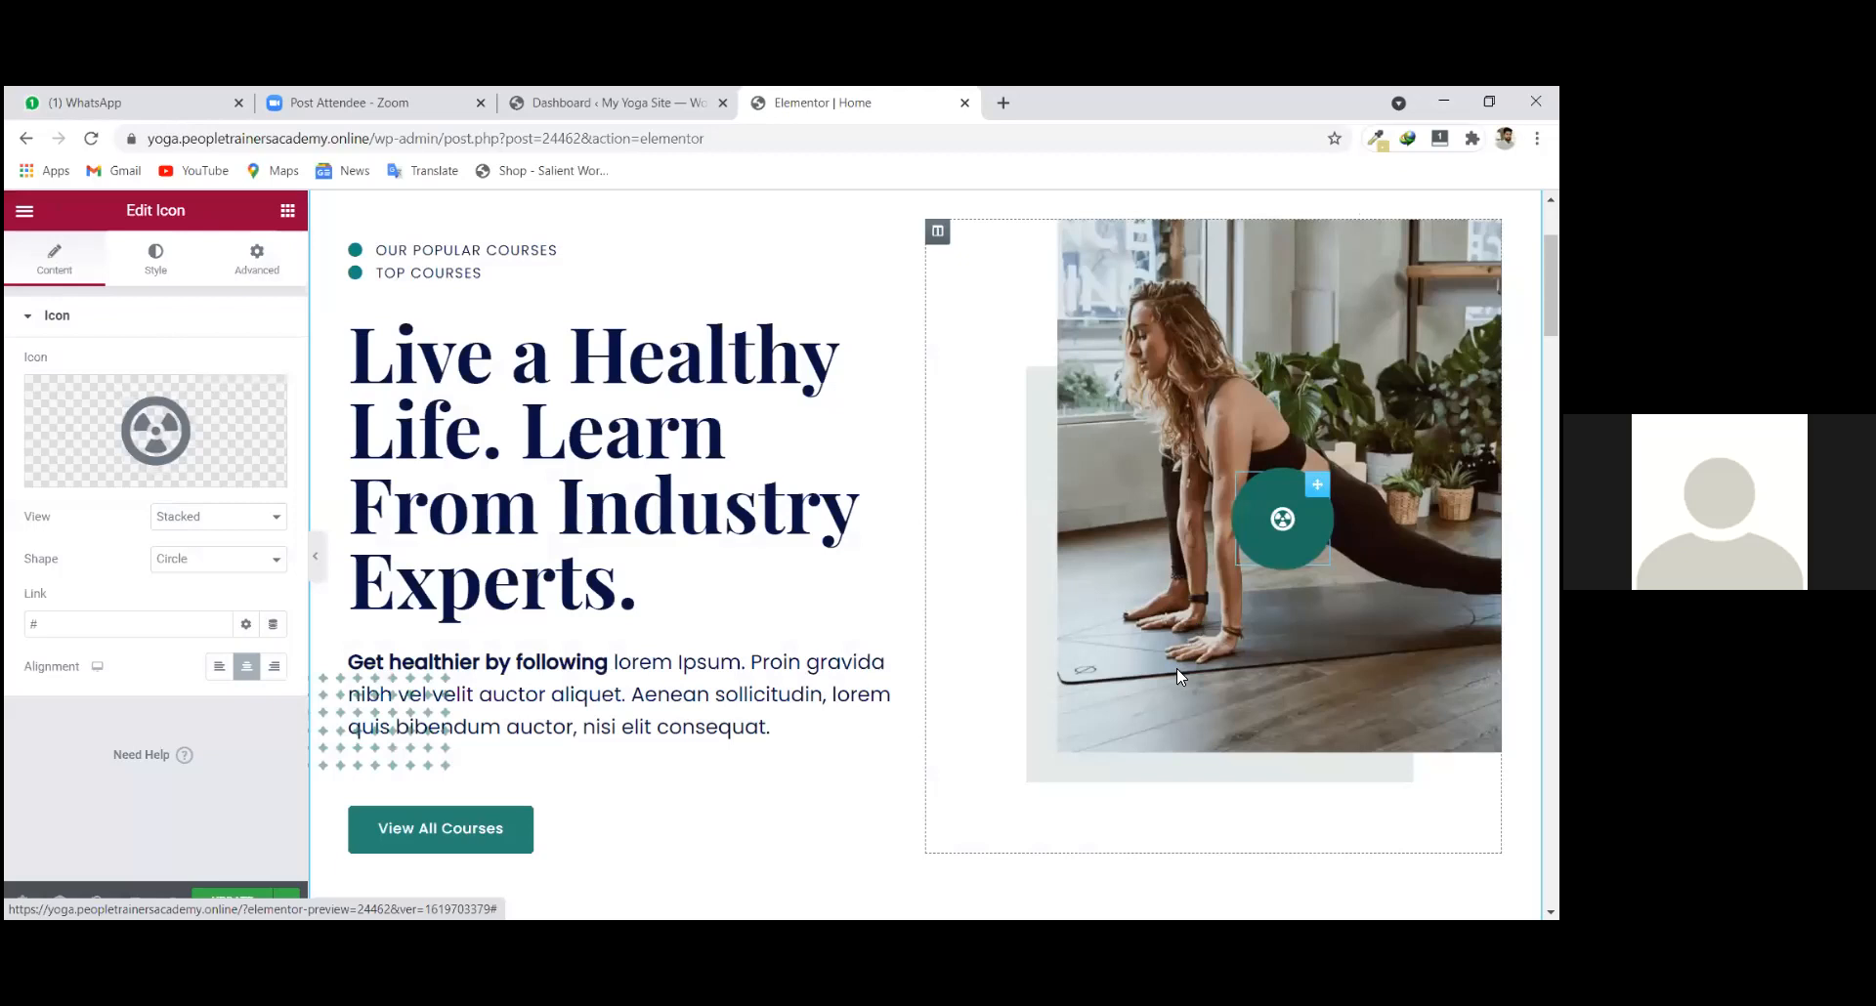
scroll(718, 803, up, 2)
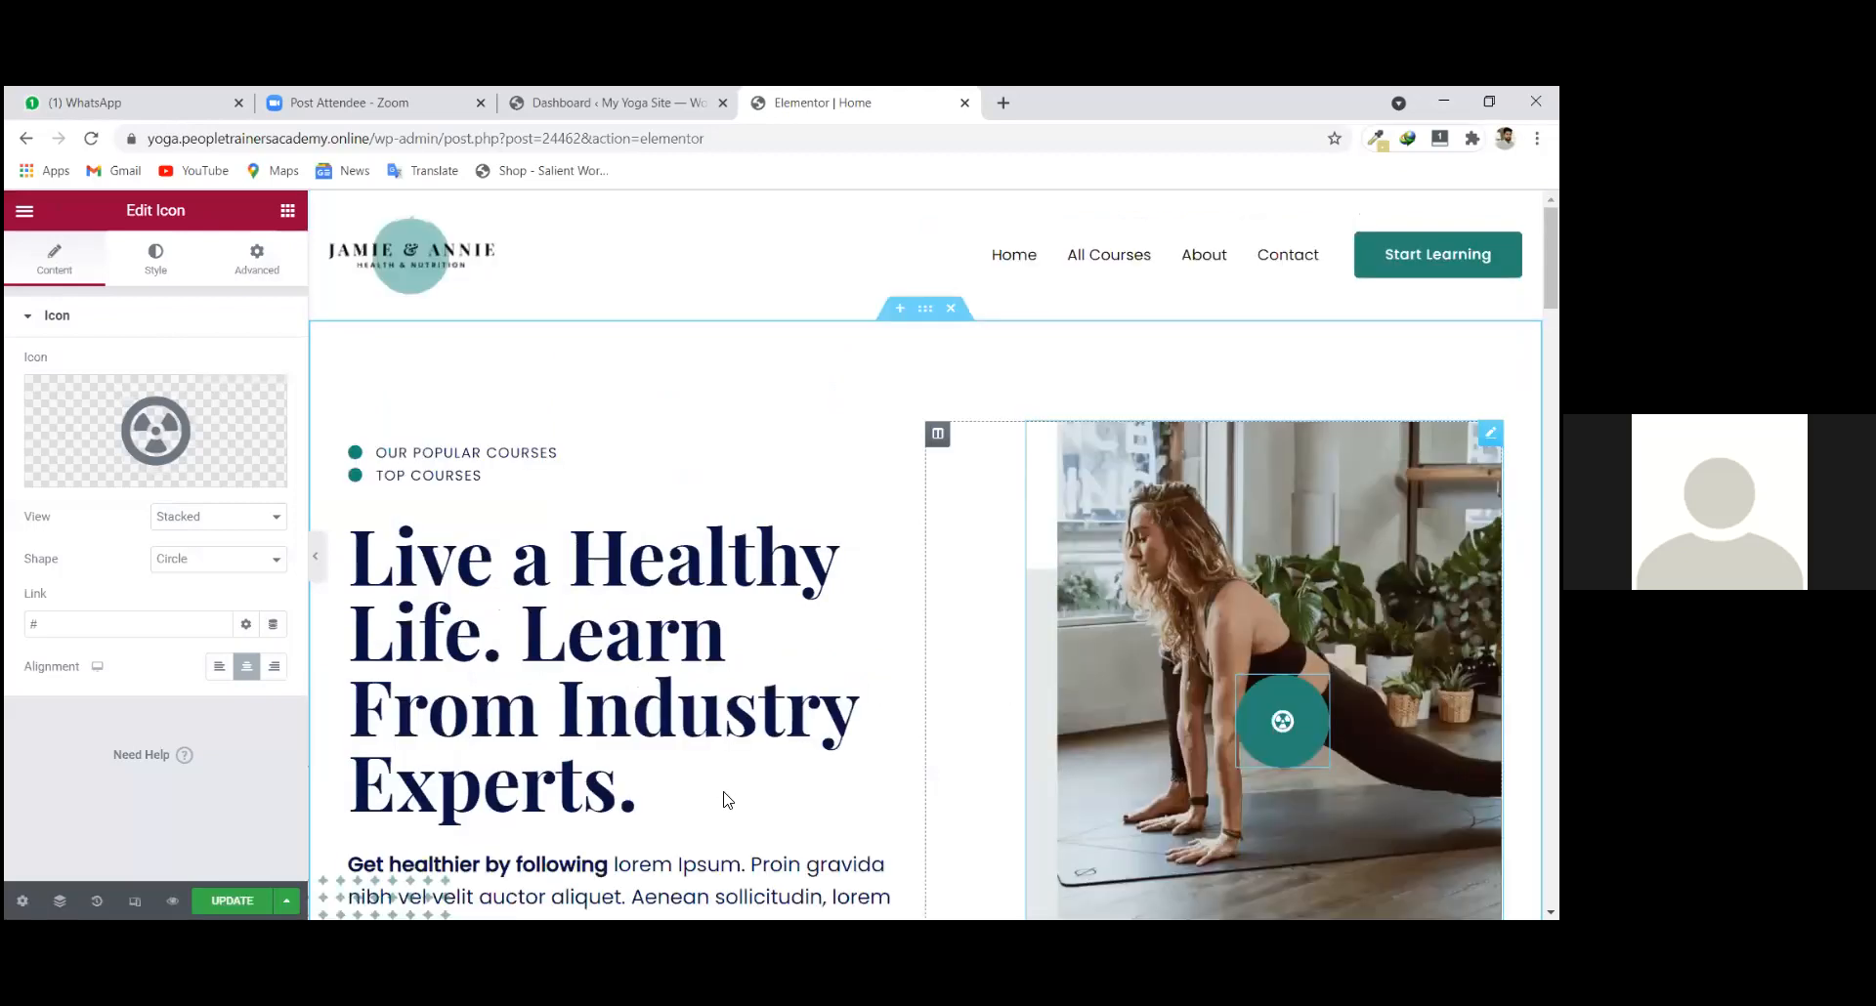
Inspect the image settings of the first, second and last logos in the Featured In row.
scroll(846, 596, down, 4)
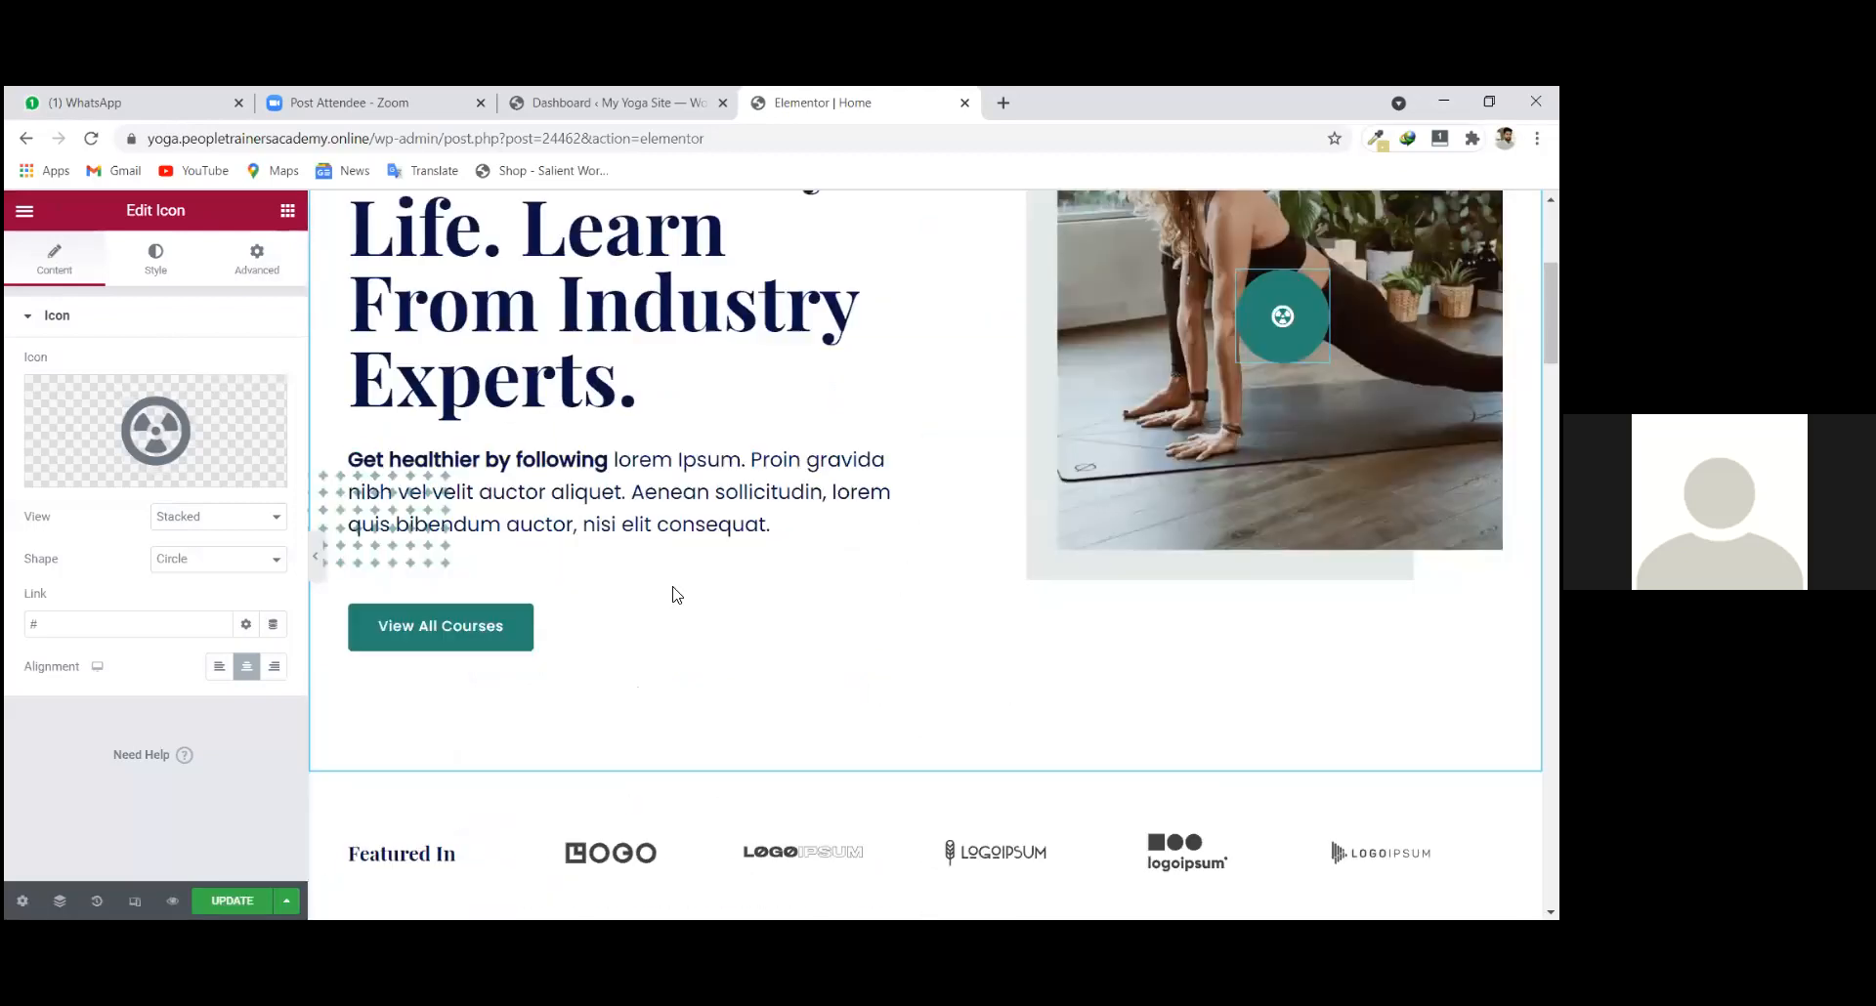
scroll(589, 613, down, 2)
click(410, 647)
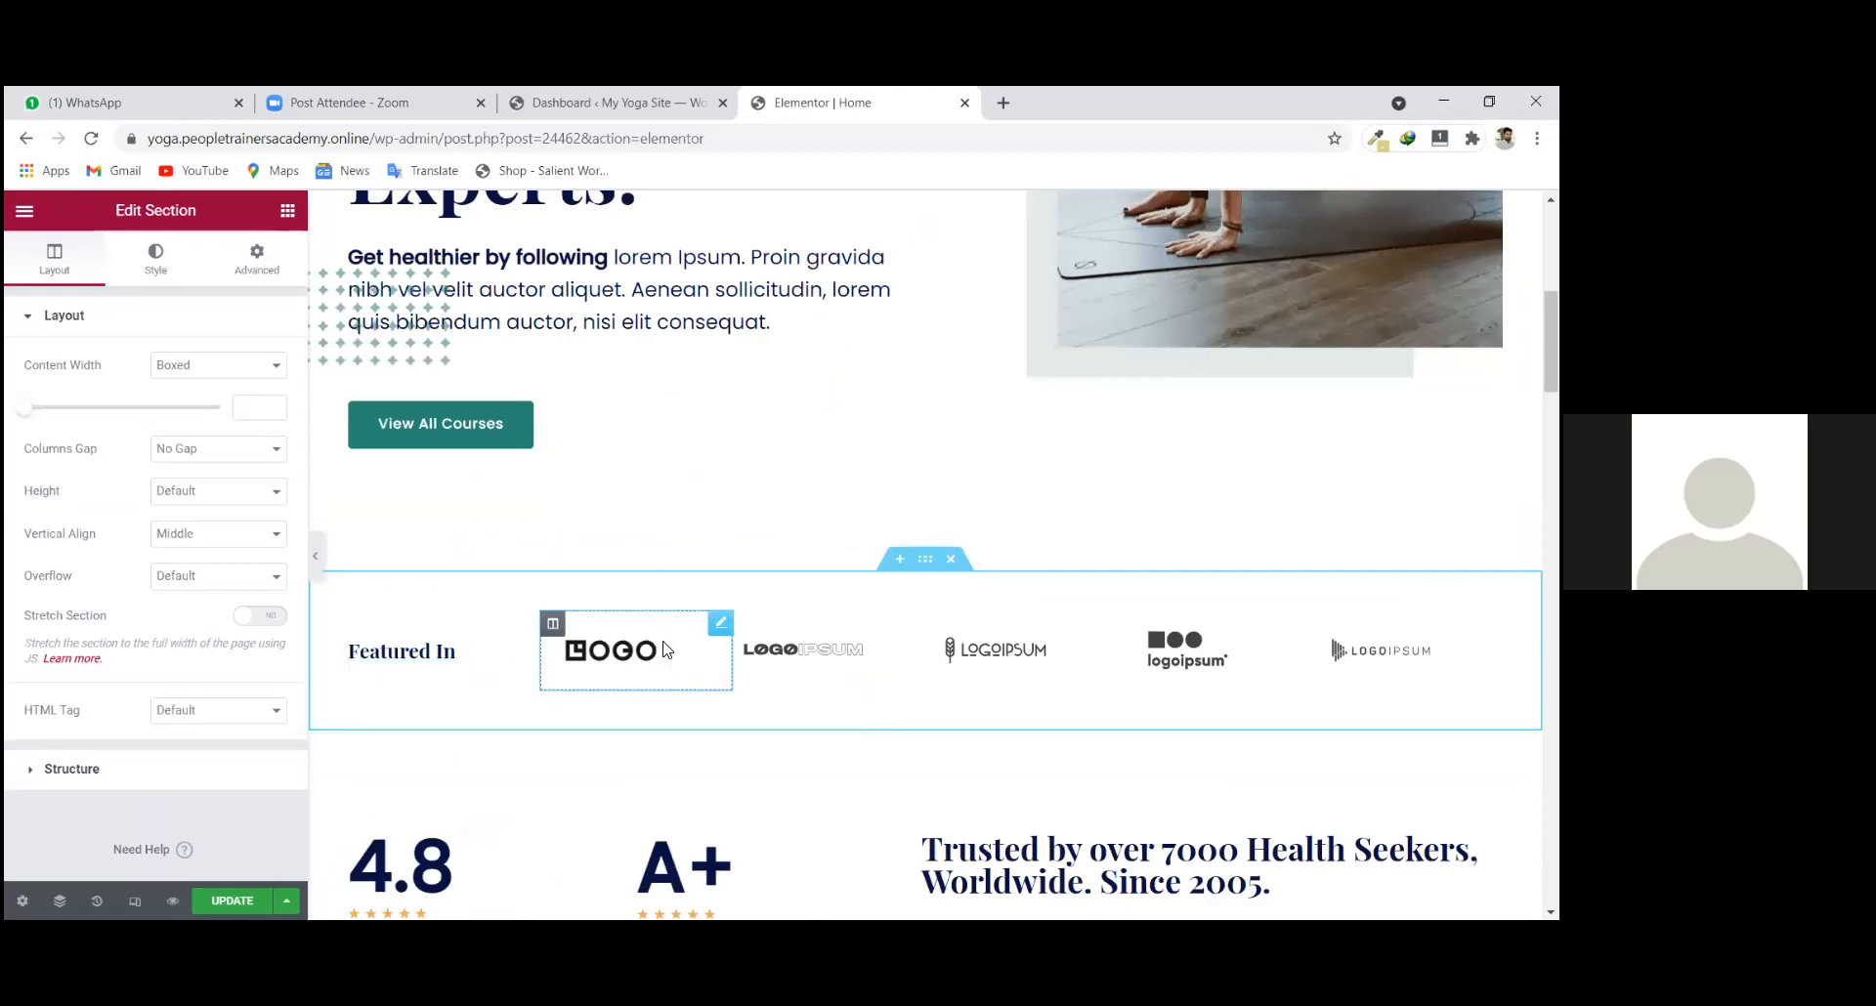
click(723, 623)
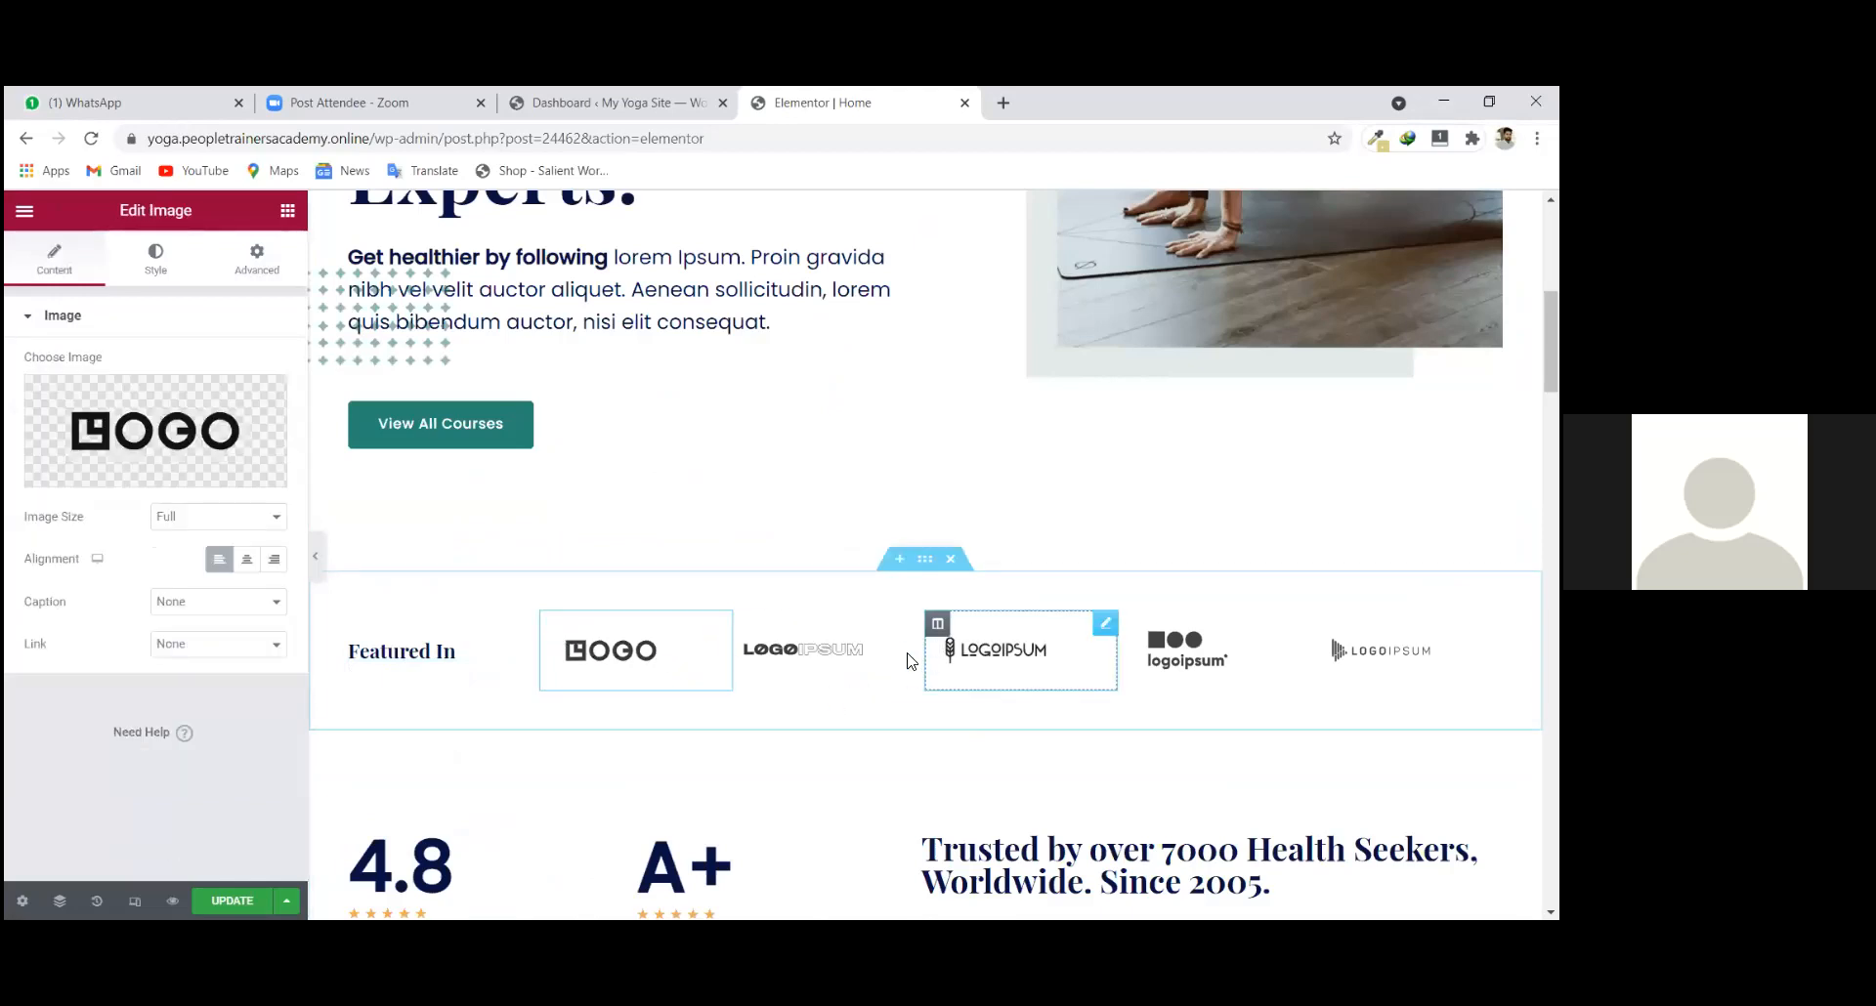
click(914, 624)
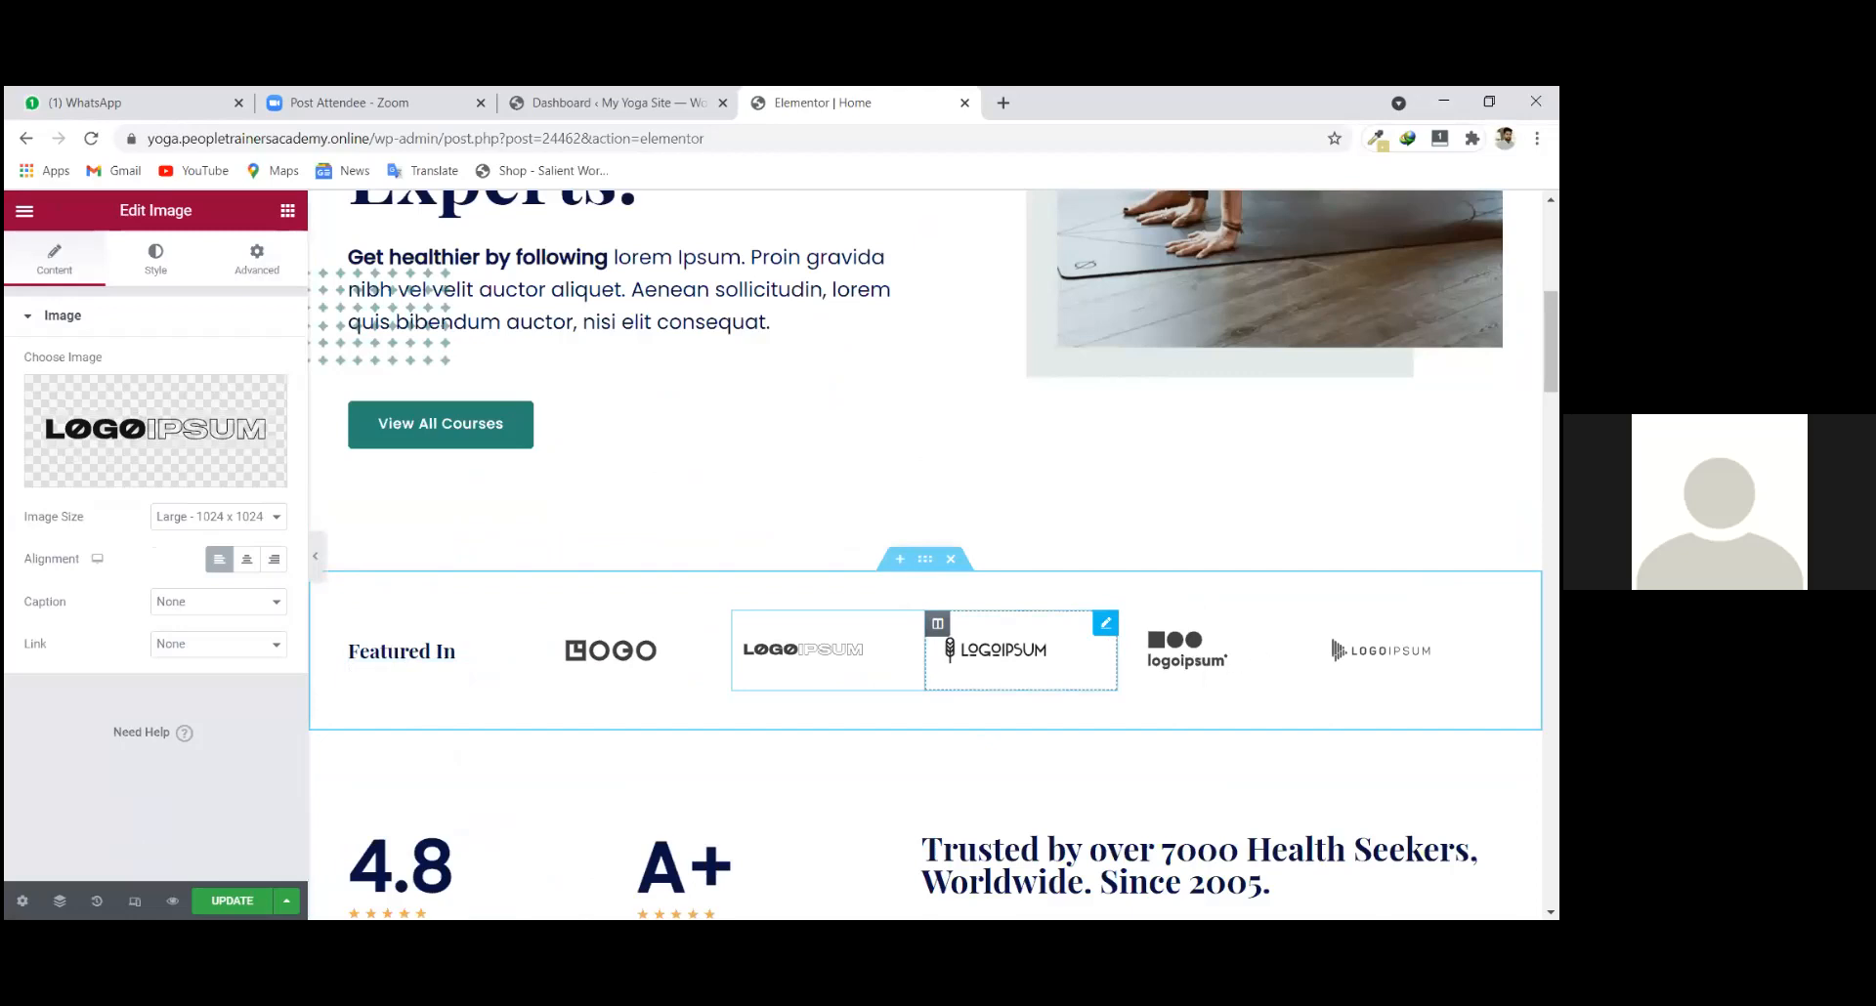
click(1490, 623)
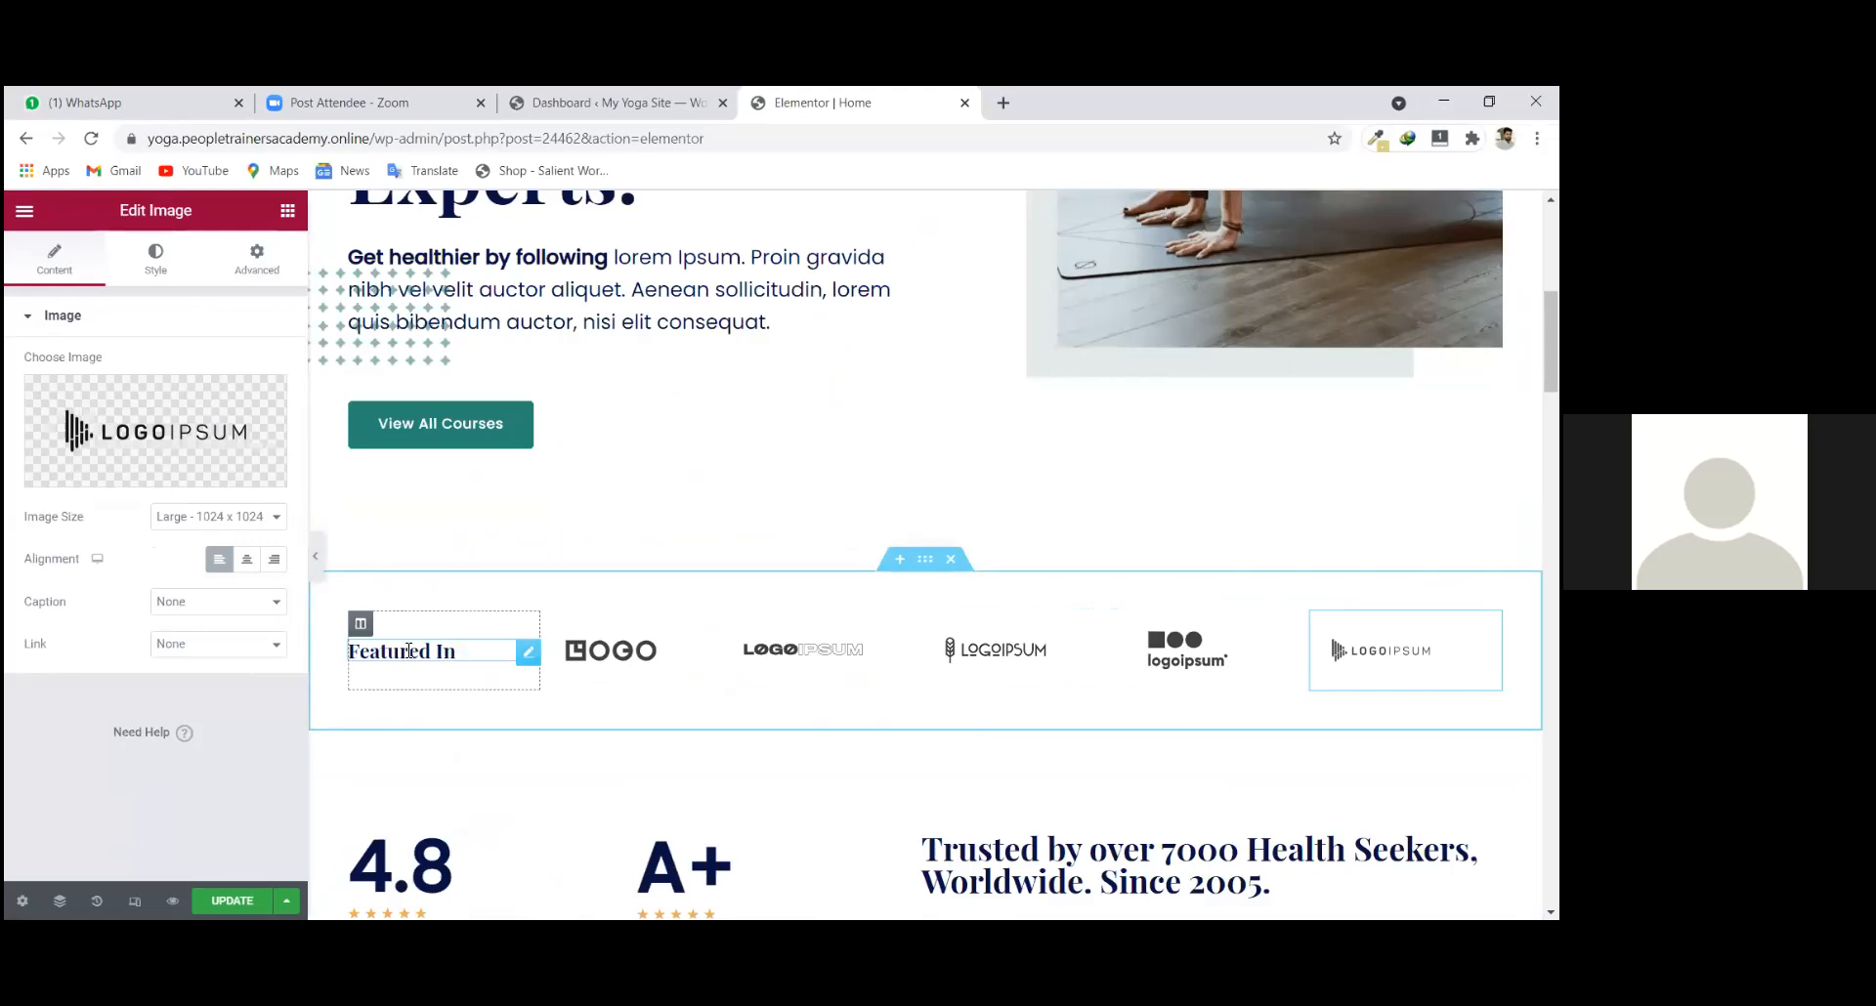
Replace the "Featured In" heading beside the logos with the text "change", clearing and re-entering it once.
drag(528, 653, 529, 660)
click(479, 645)
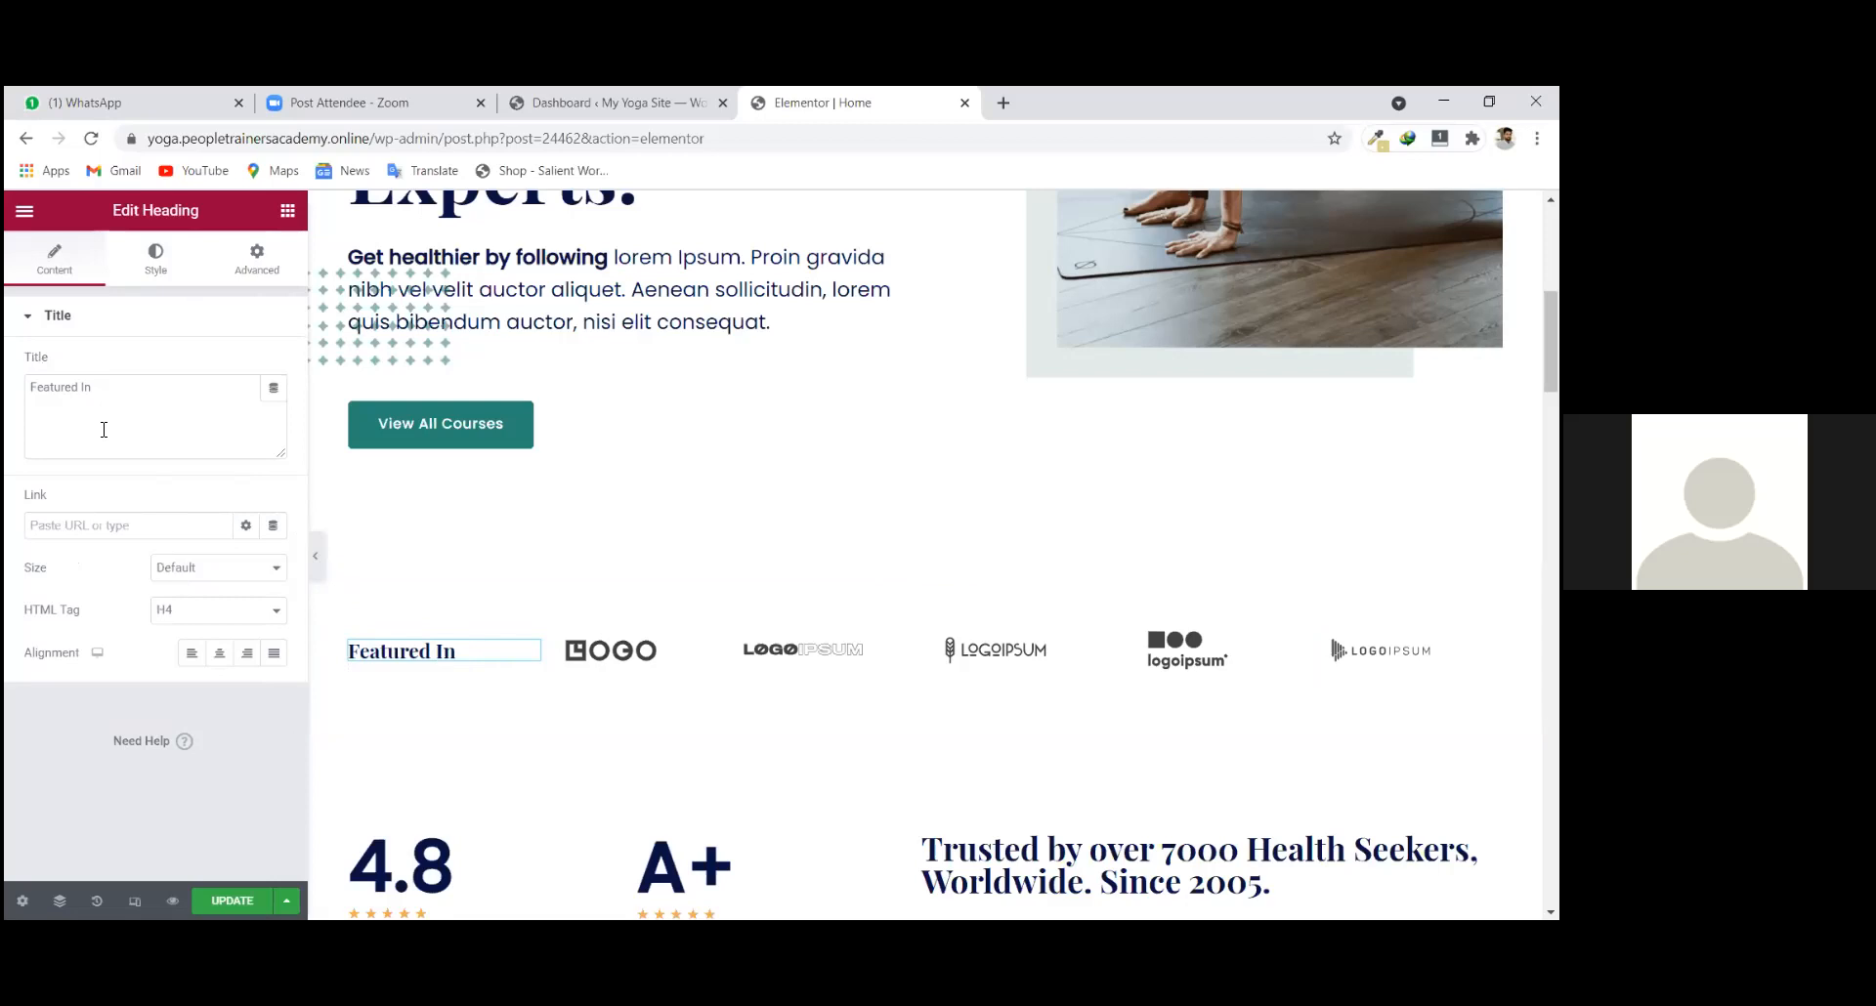
triple_click(61, 391)
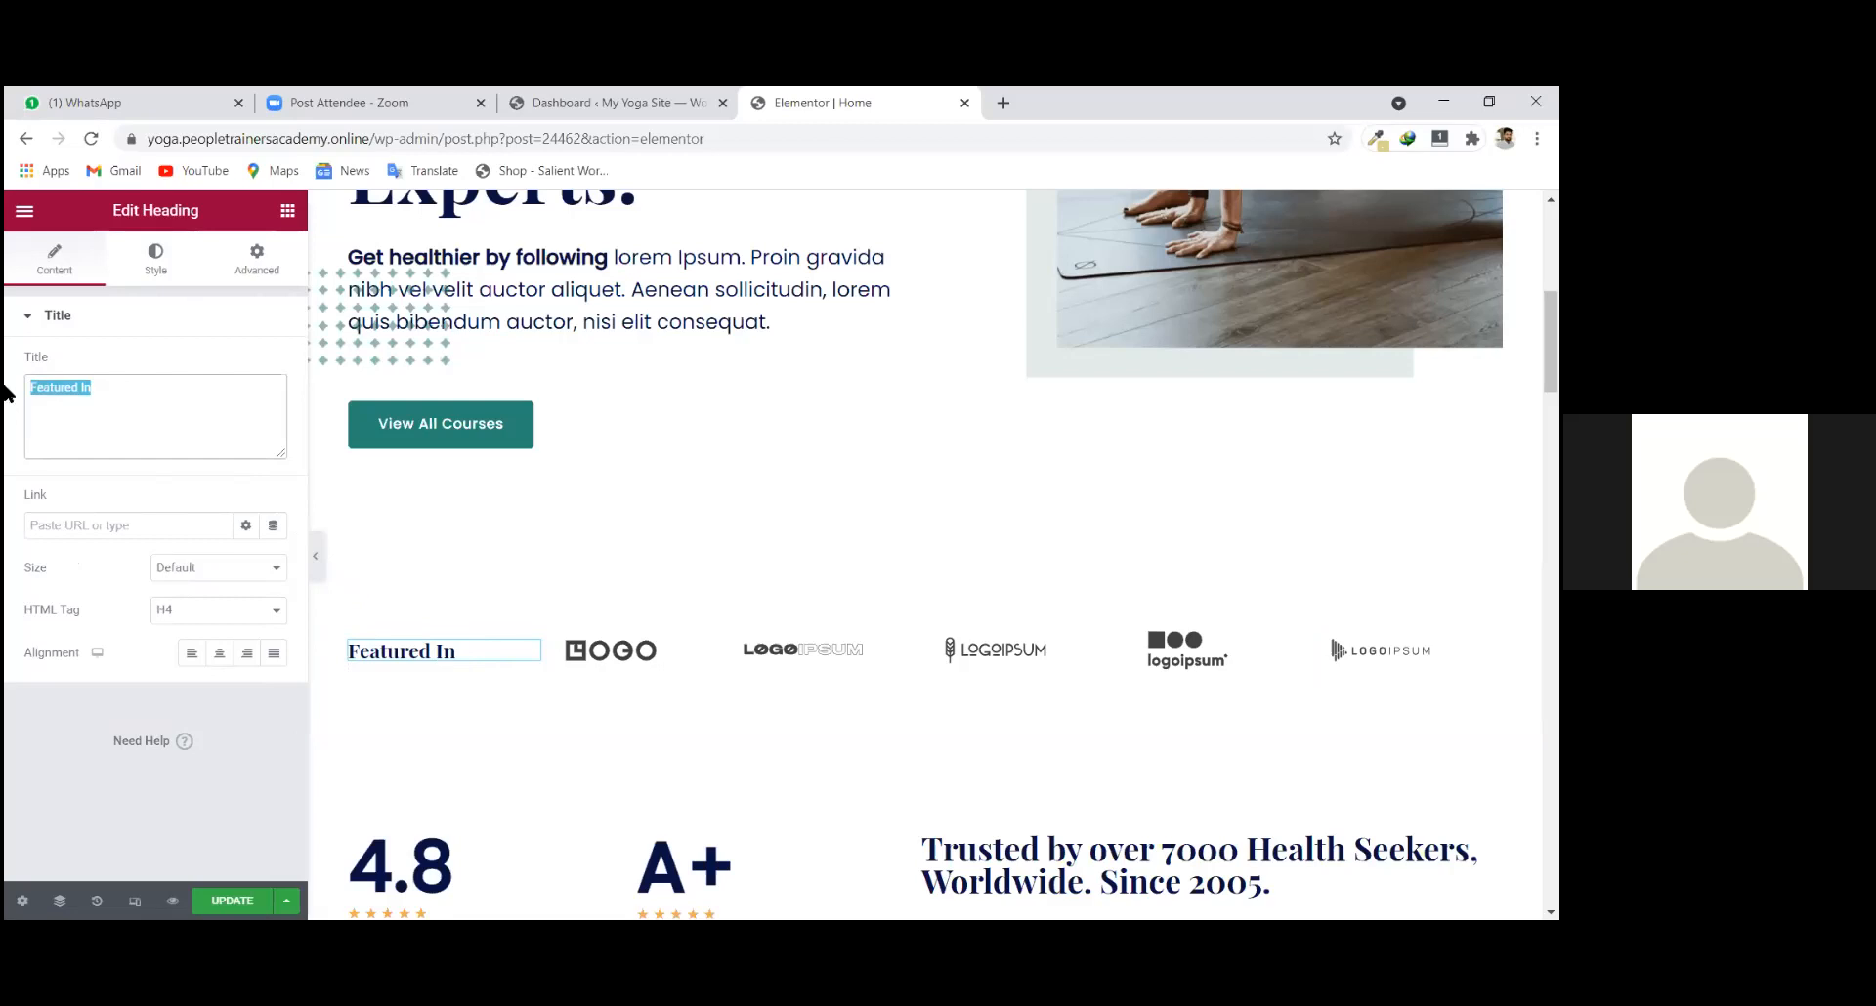
text(cah)
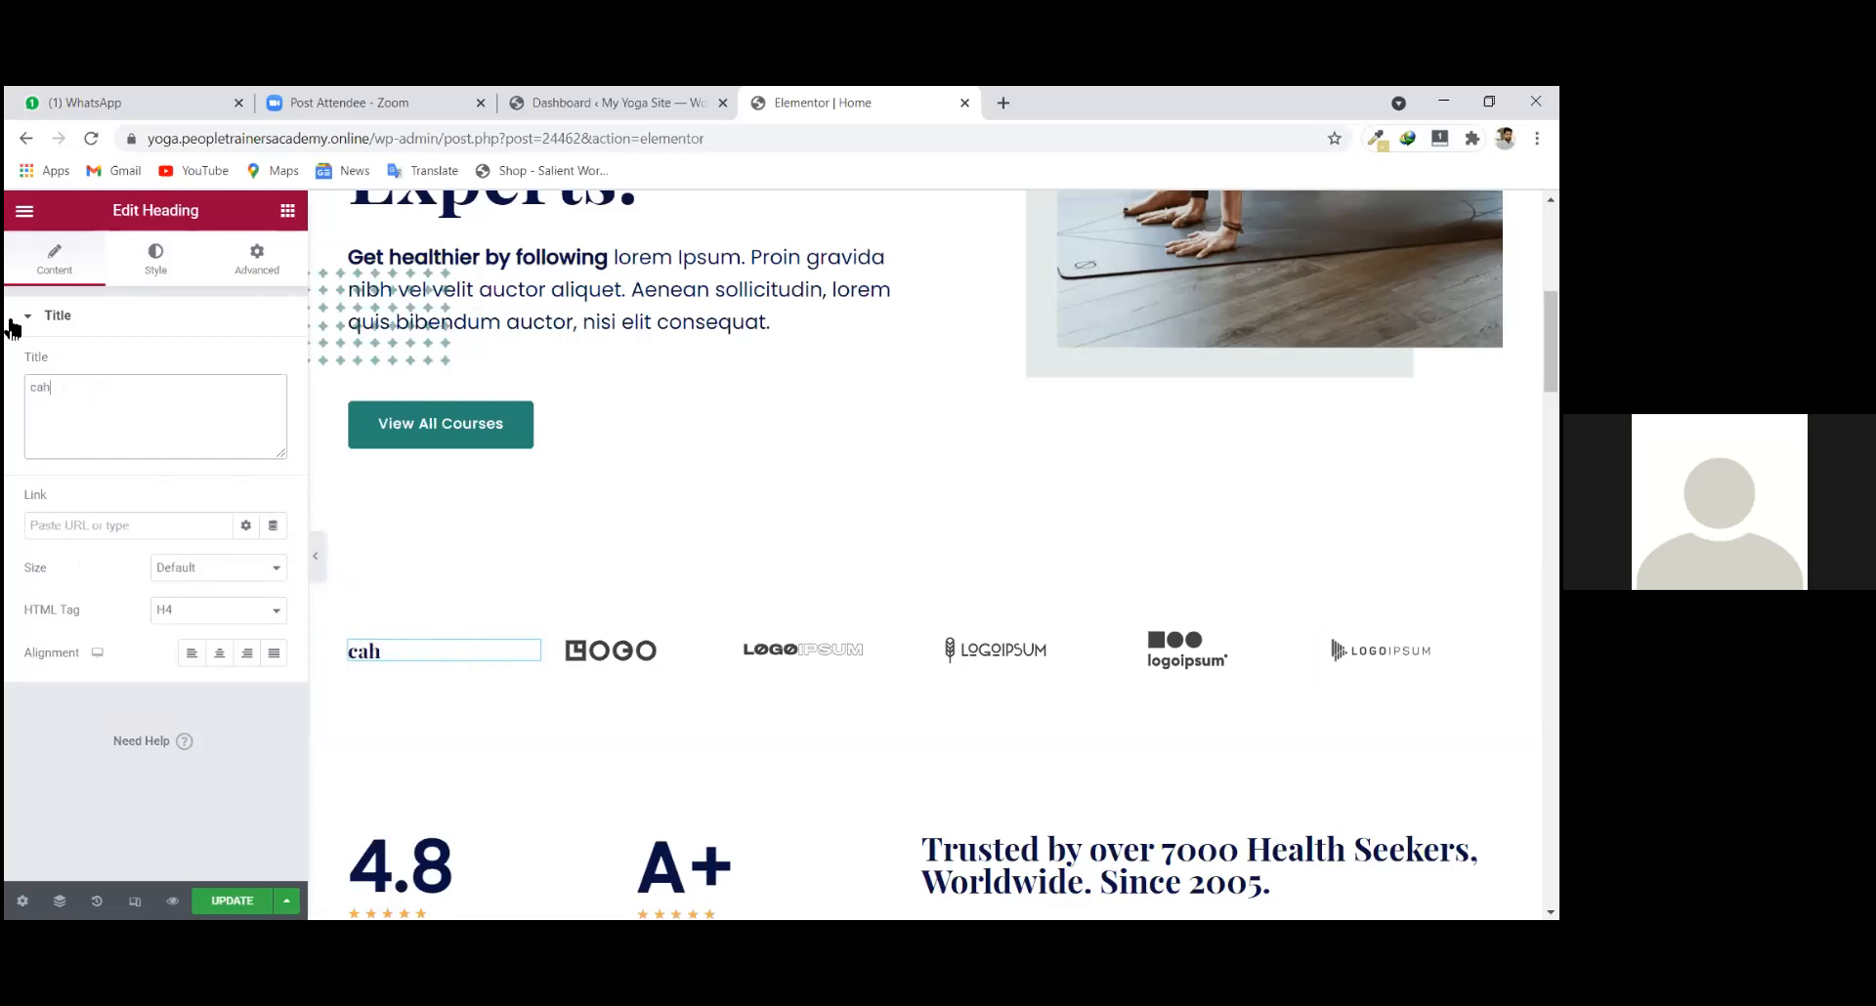
text(ne hange)
drag(125, 394, 5, 394)
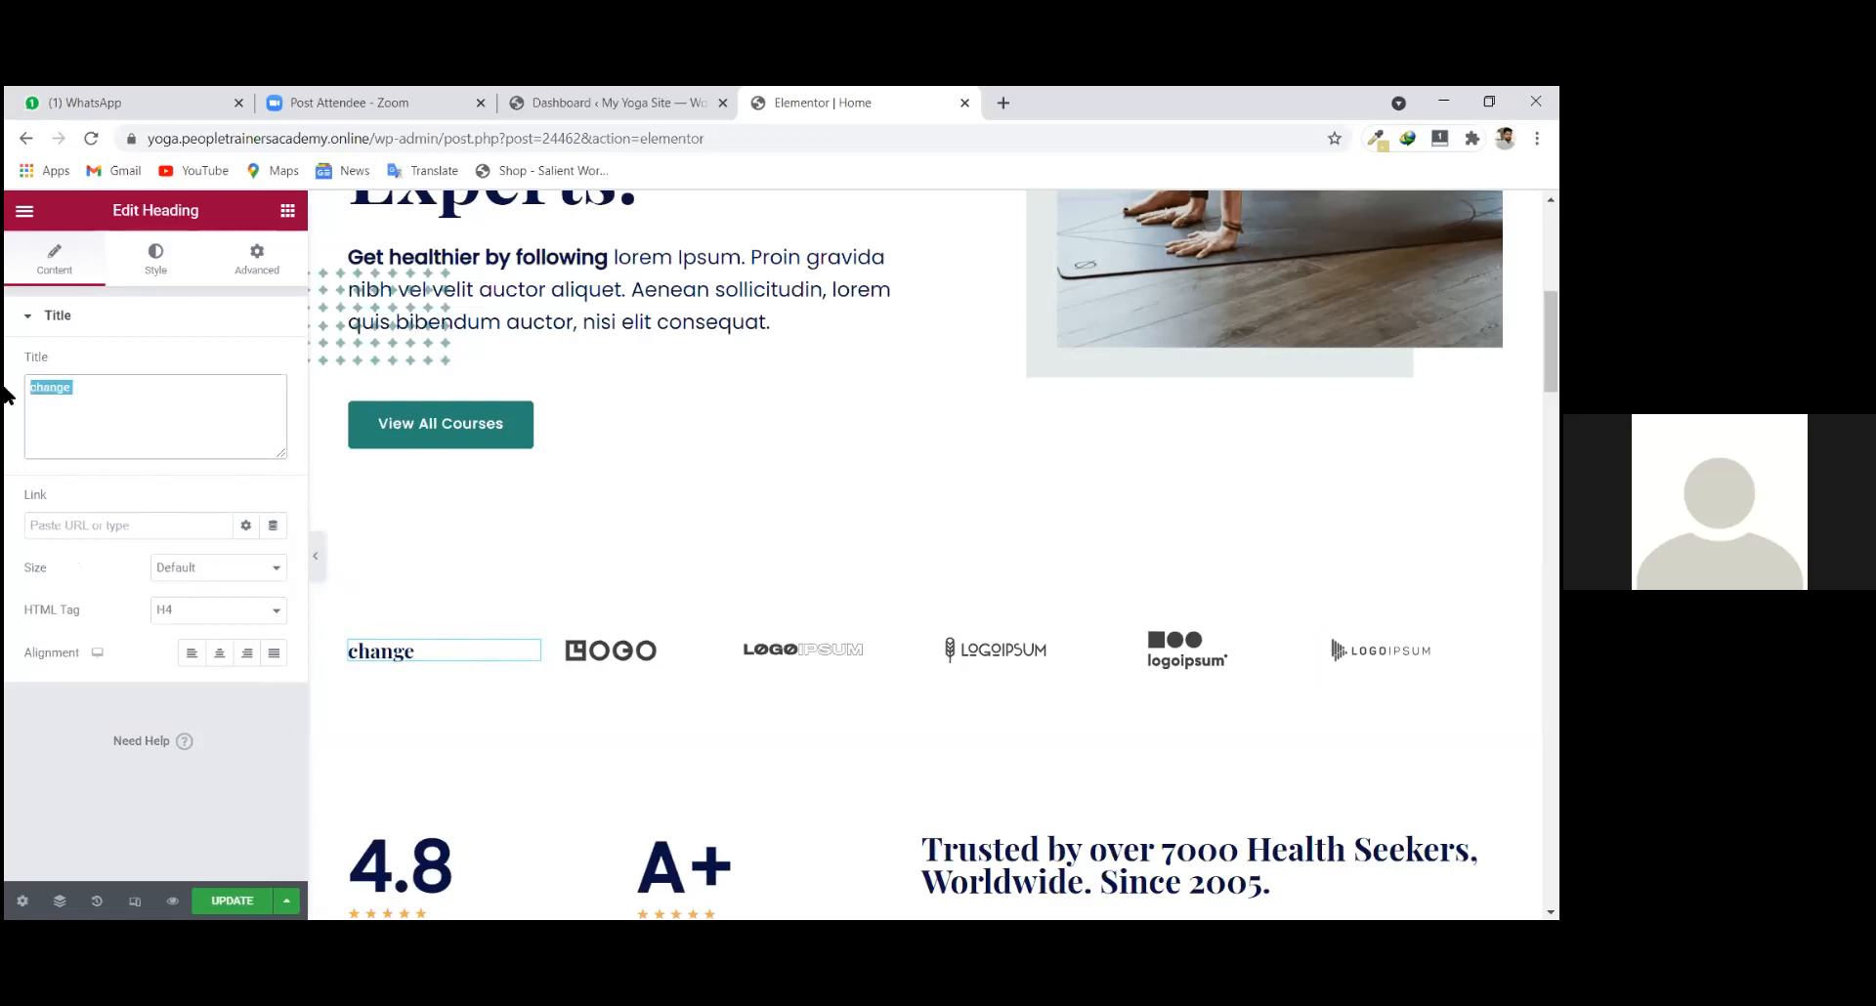
key(BackSpace)
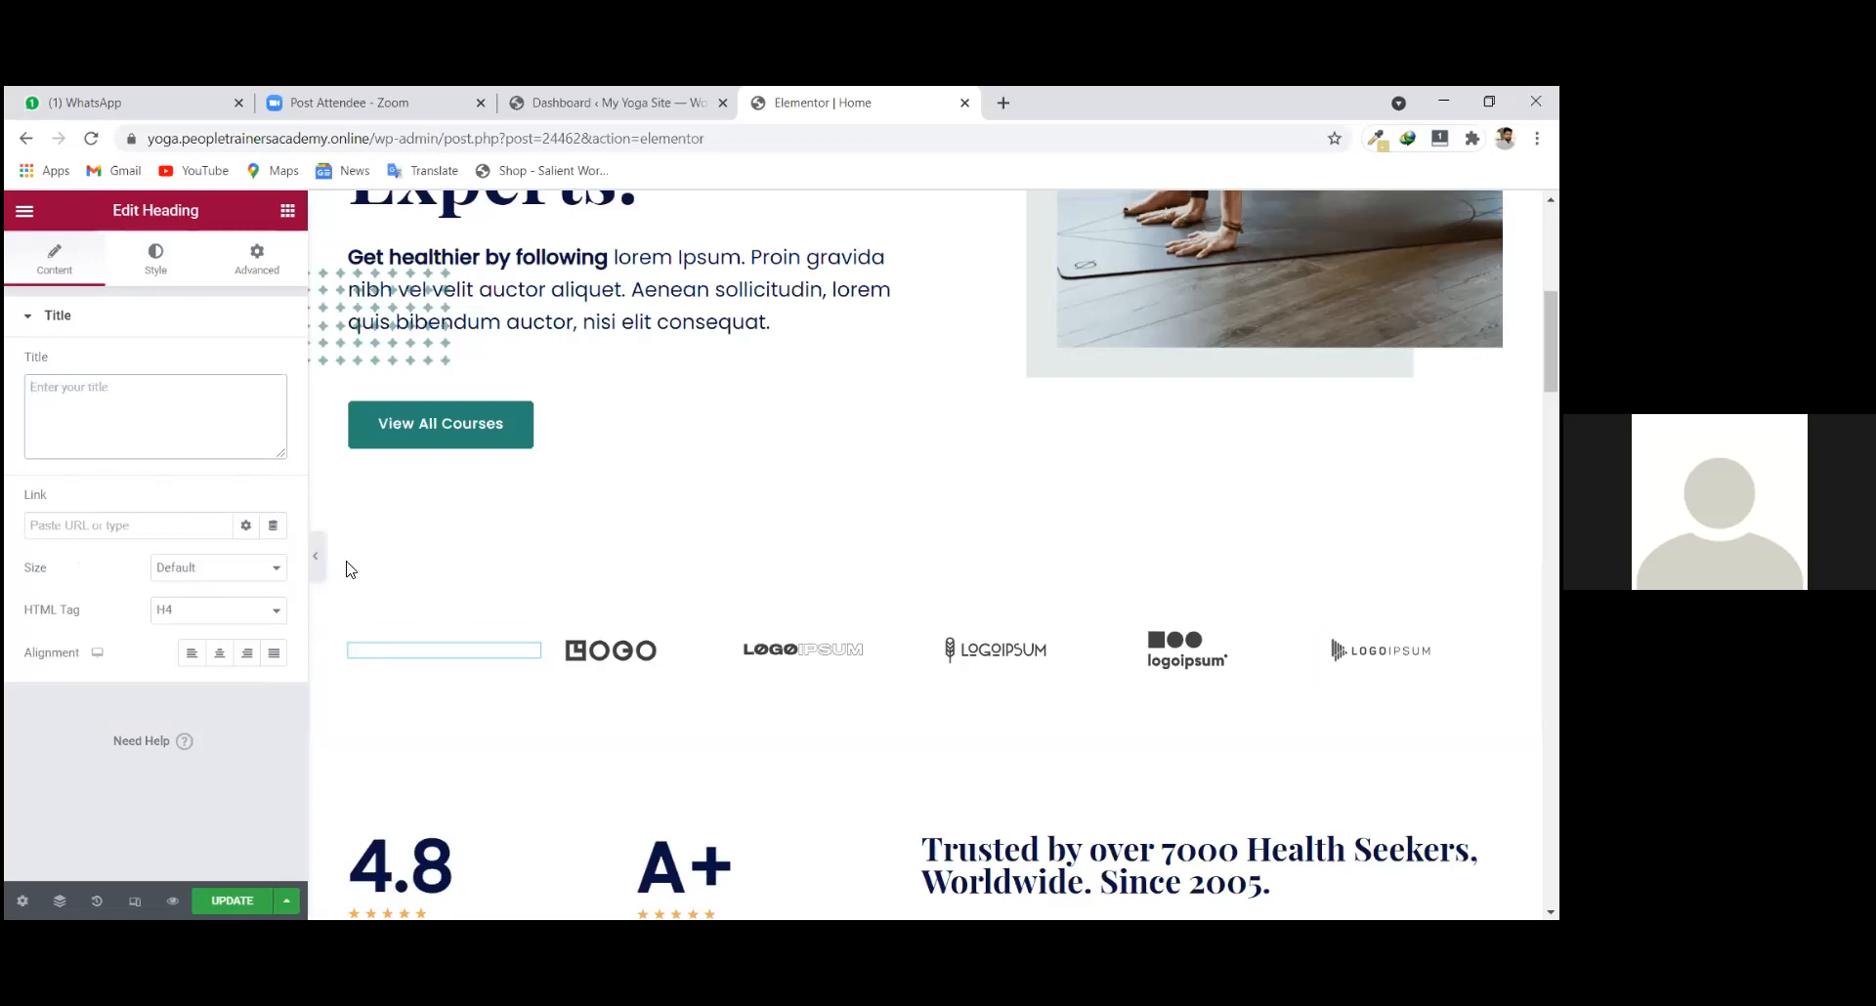
text(chan)
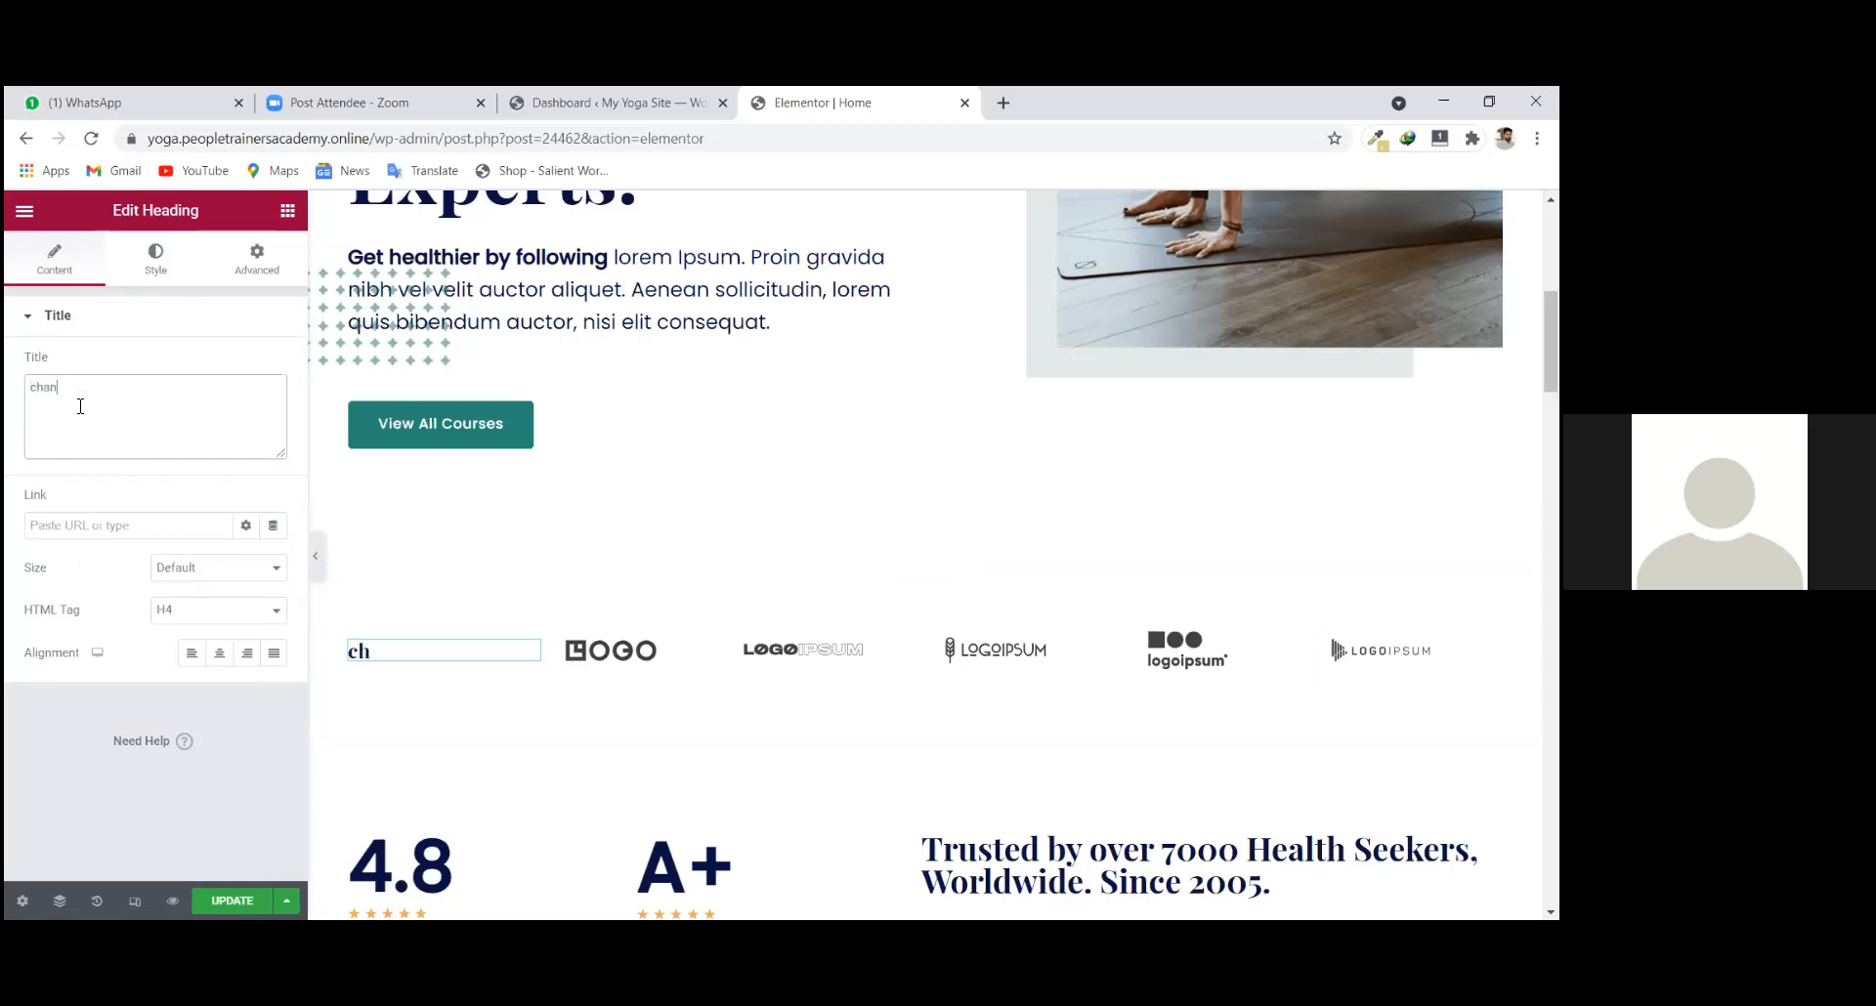
text(ge)
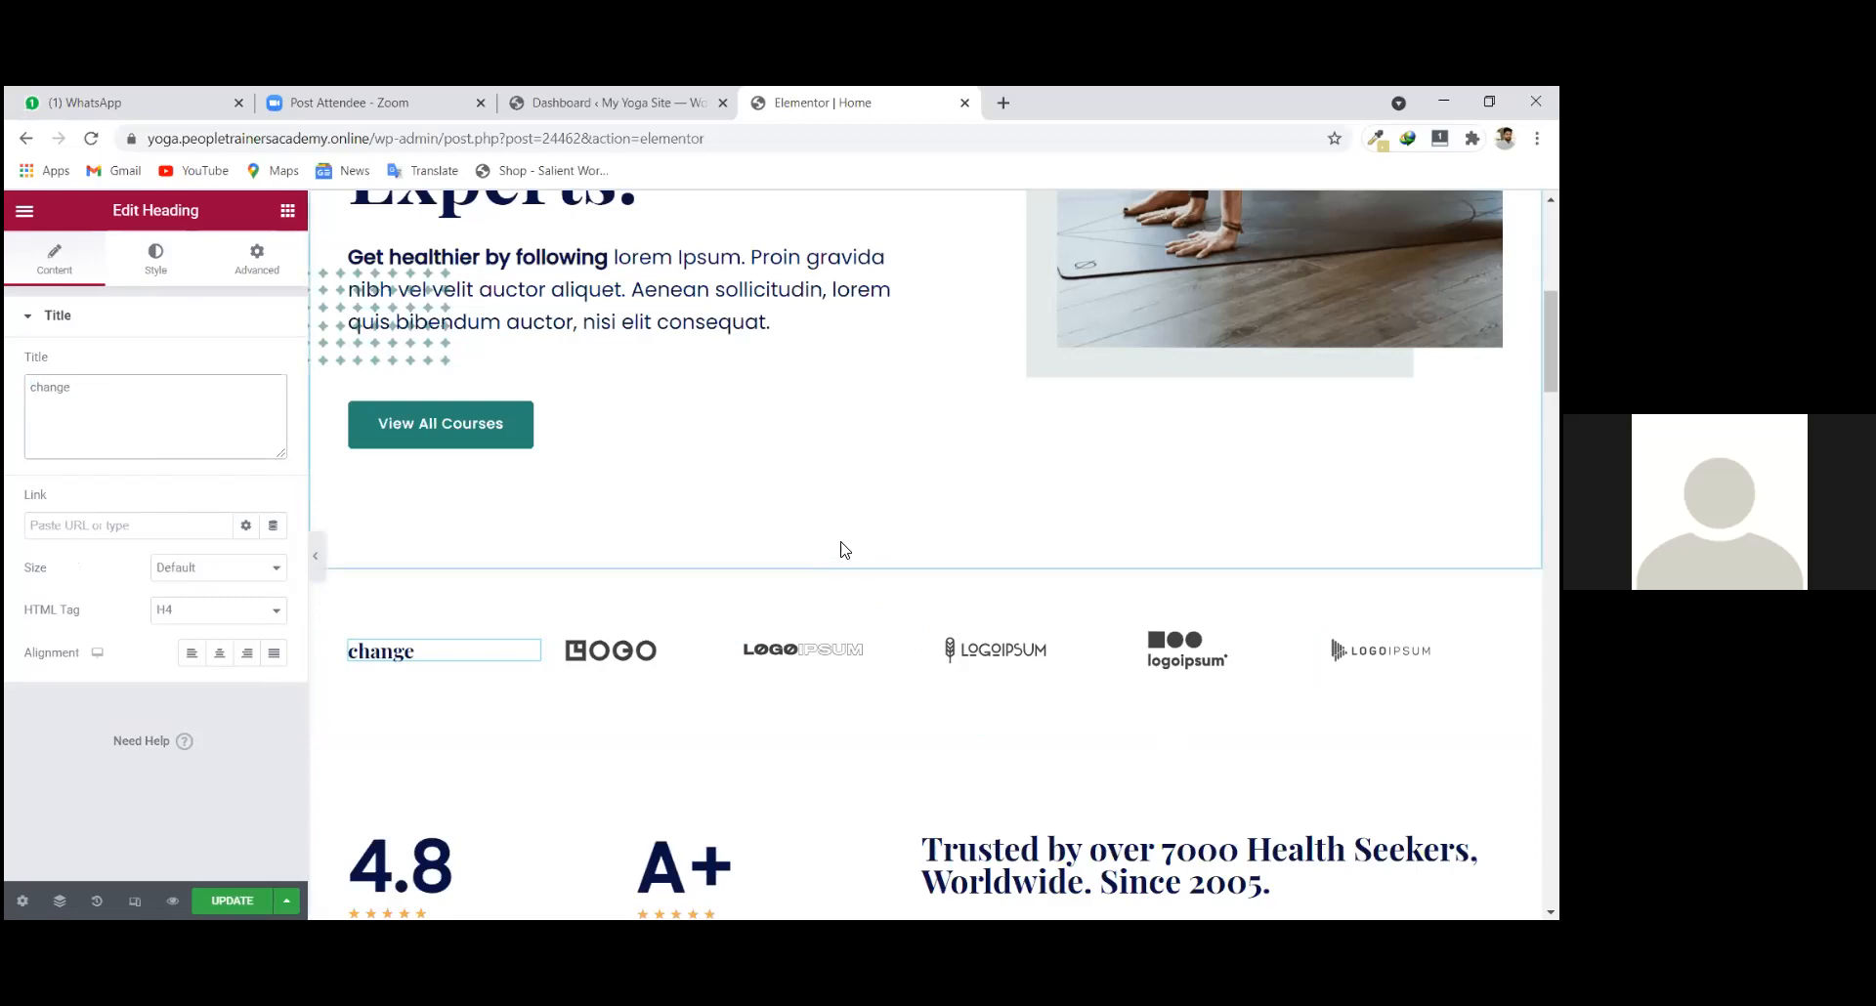
Add a new section with two equal columns between the logo row and the ratings section.
scroll(844, 549, up, 3)
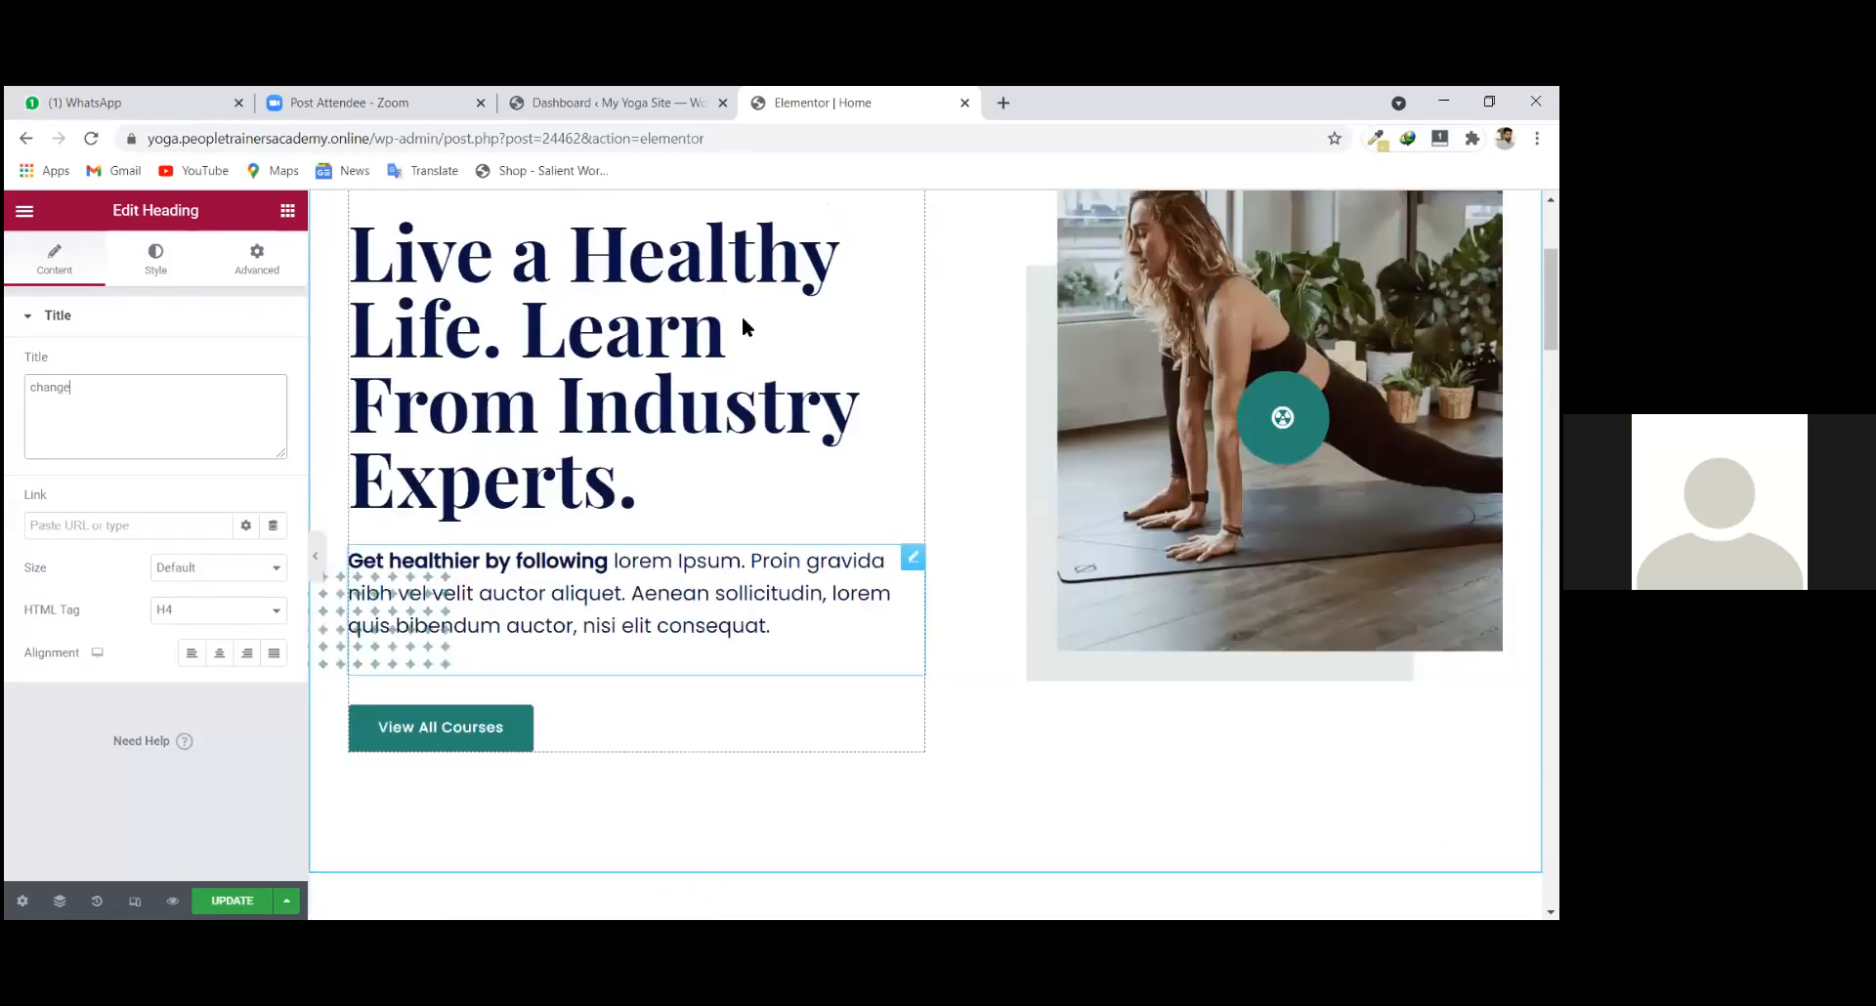
scroll(664, 431, up, 3)
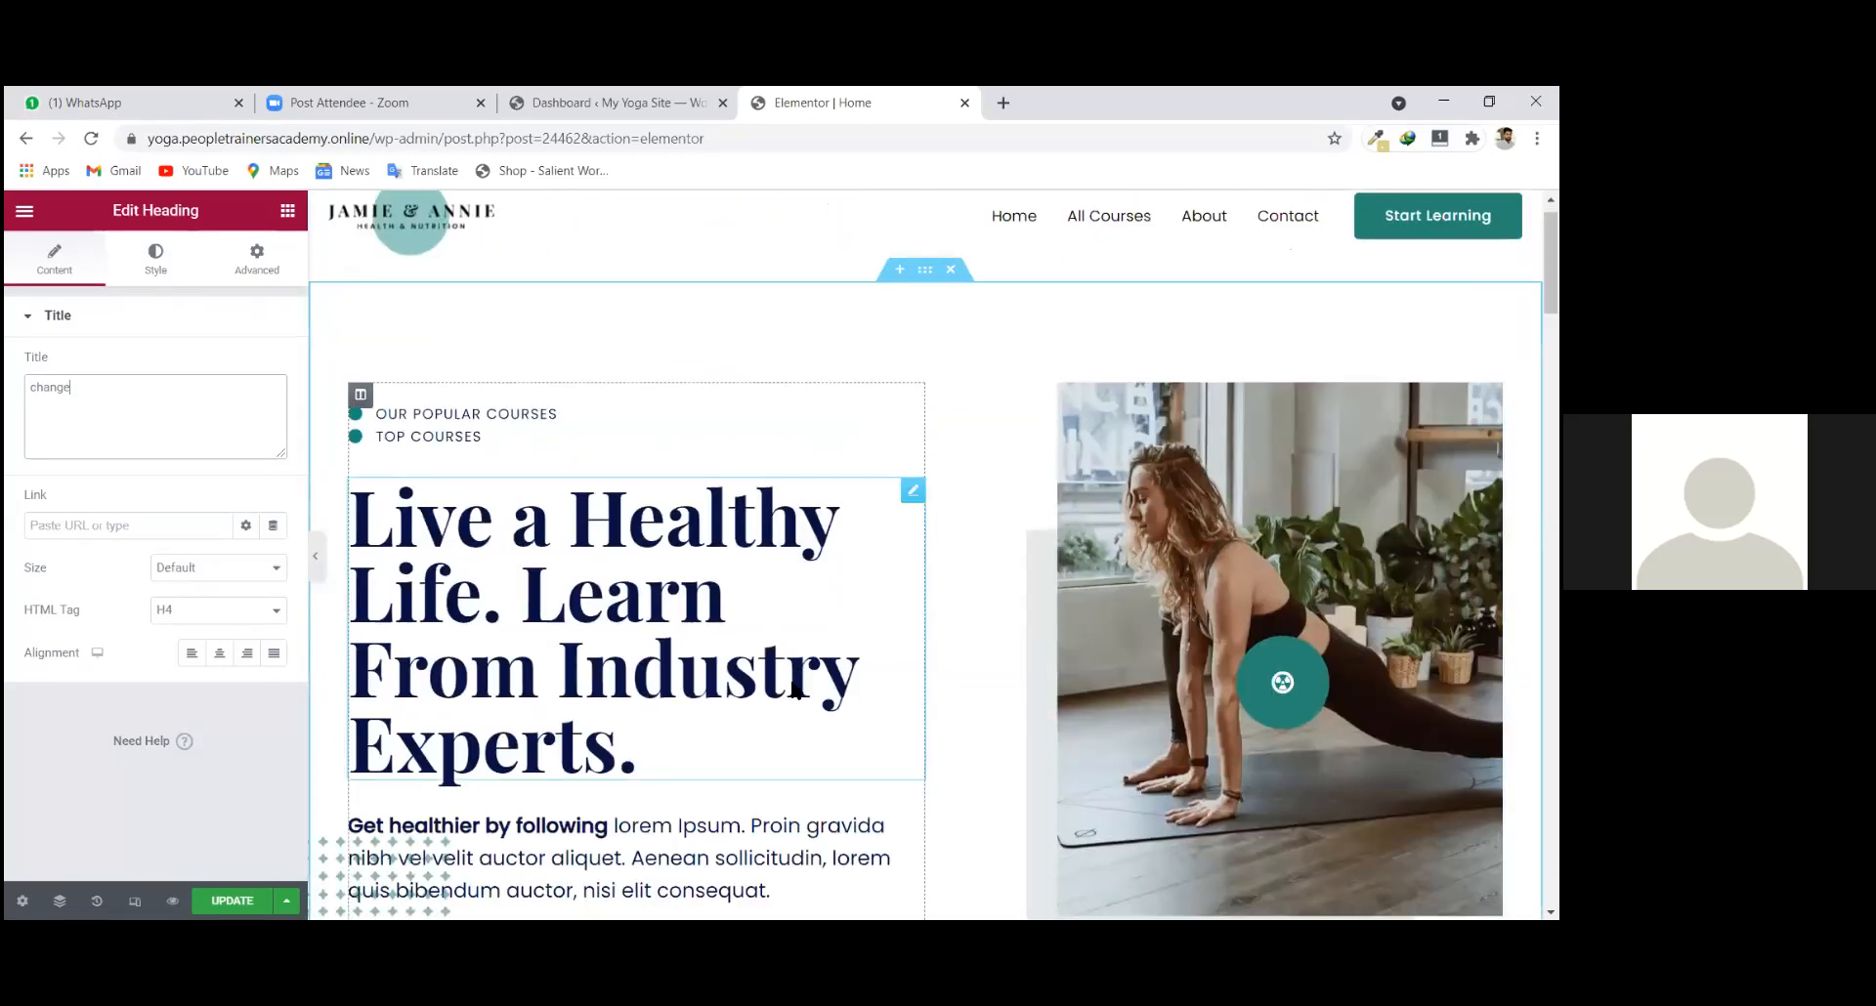
scroll(901, 825, down, 5)
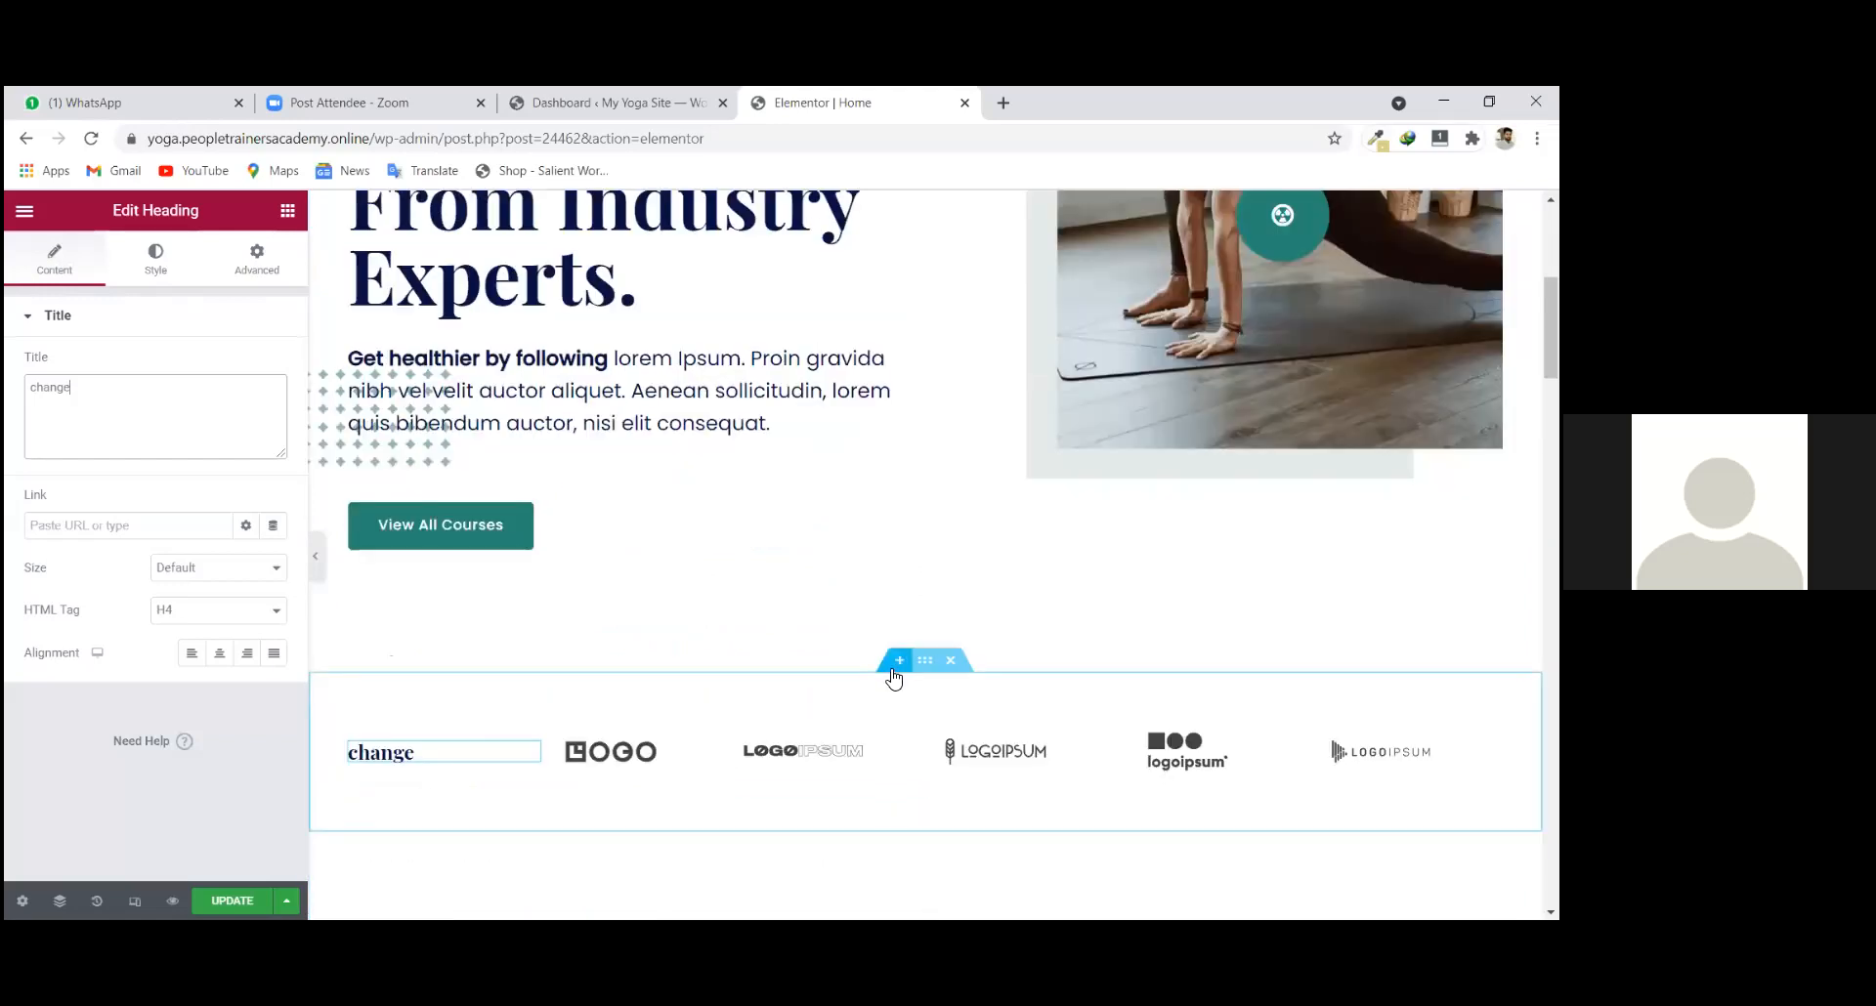
scroll(904, 842, down, 2)
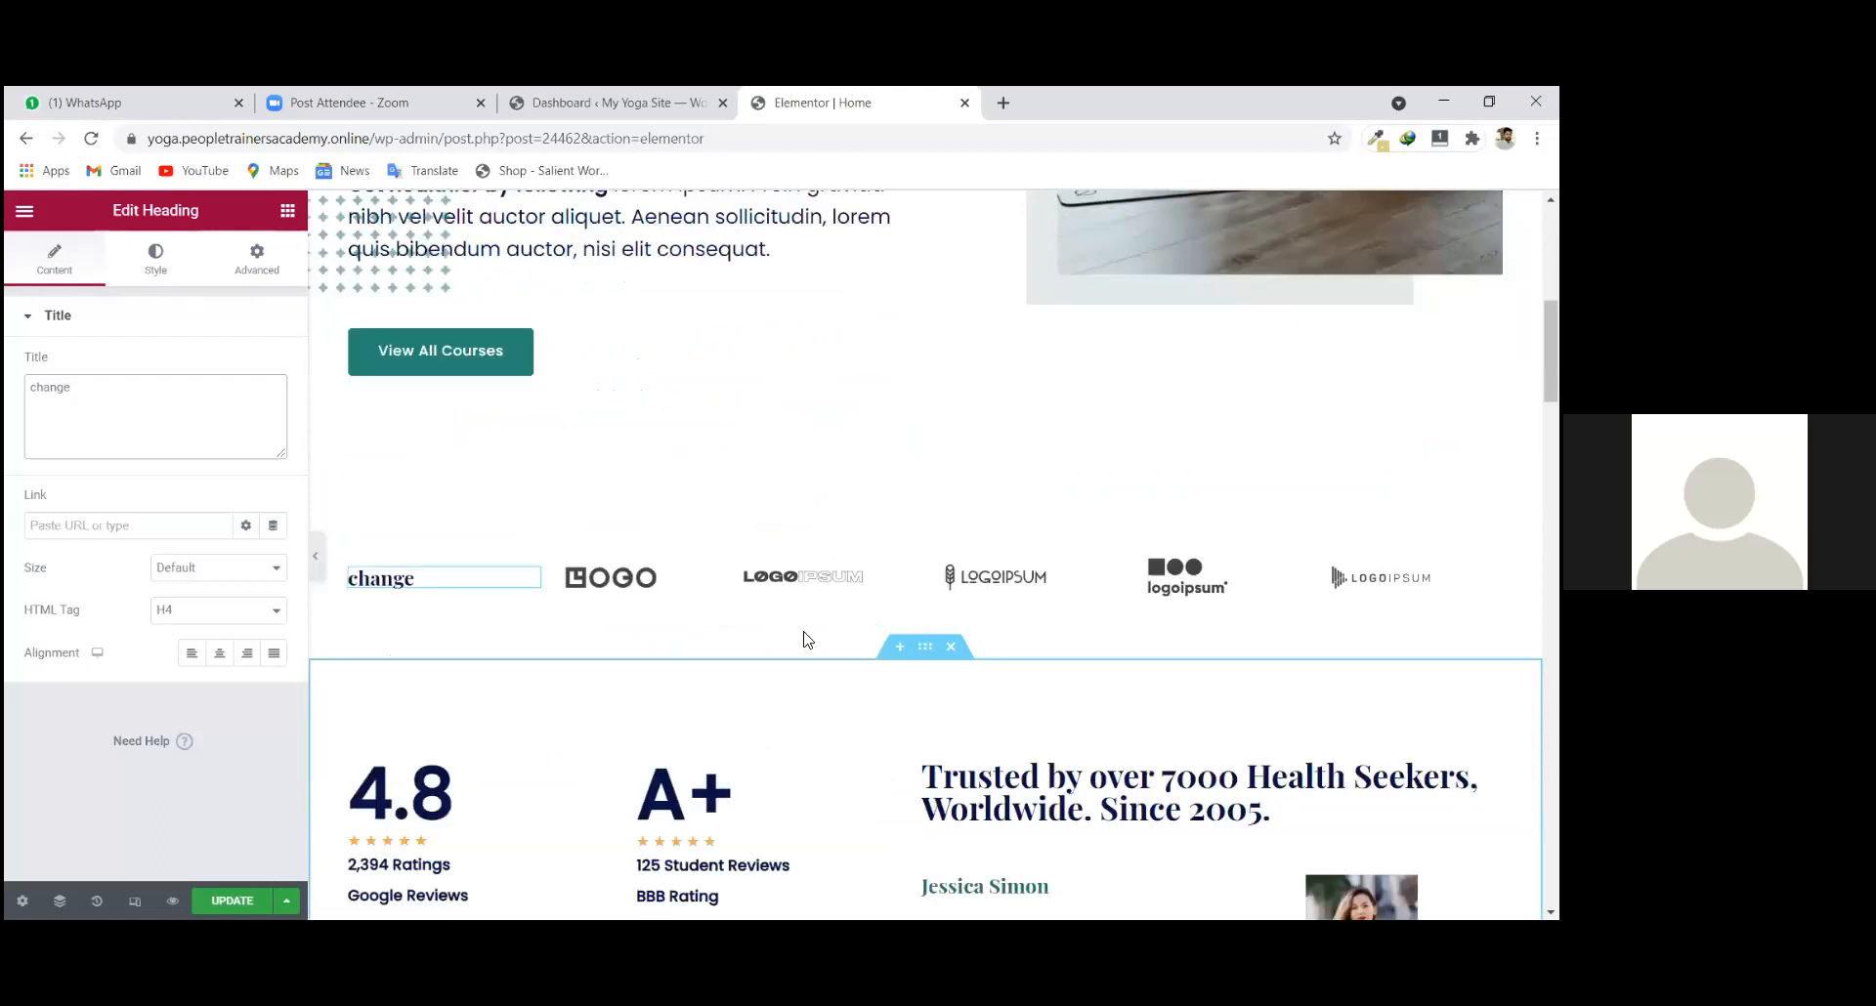
scroll(811, 640, down, 3)
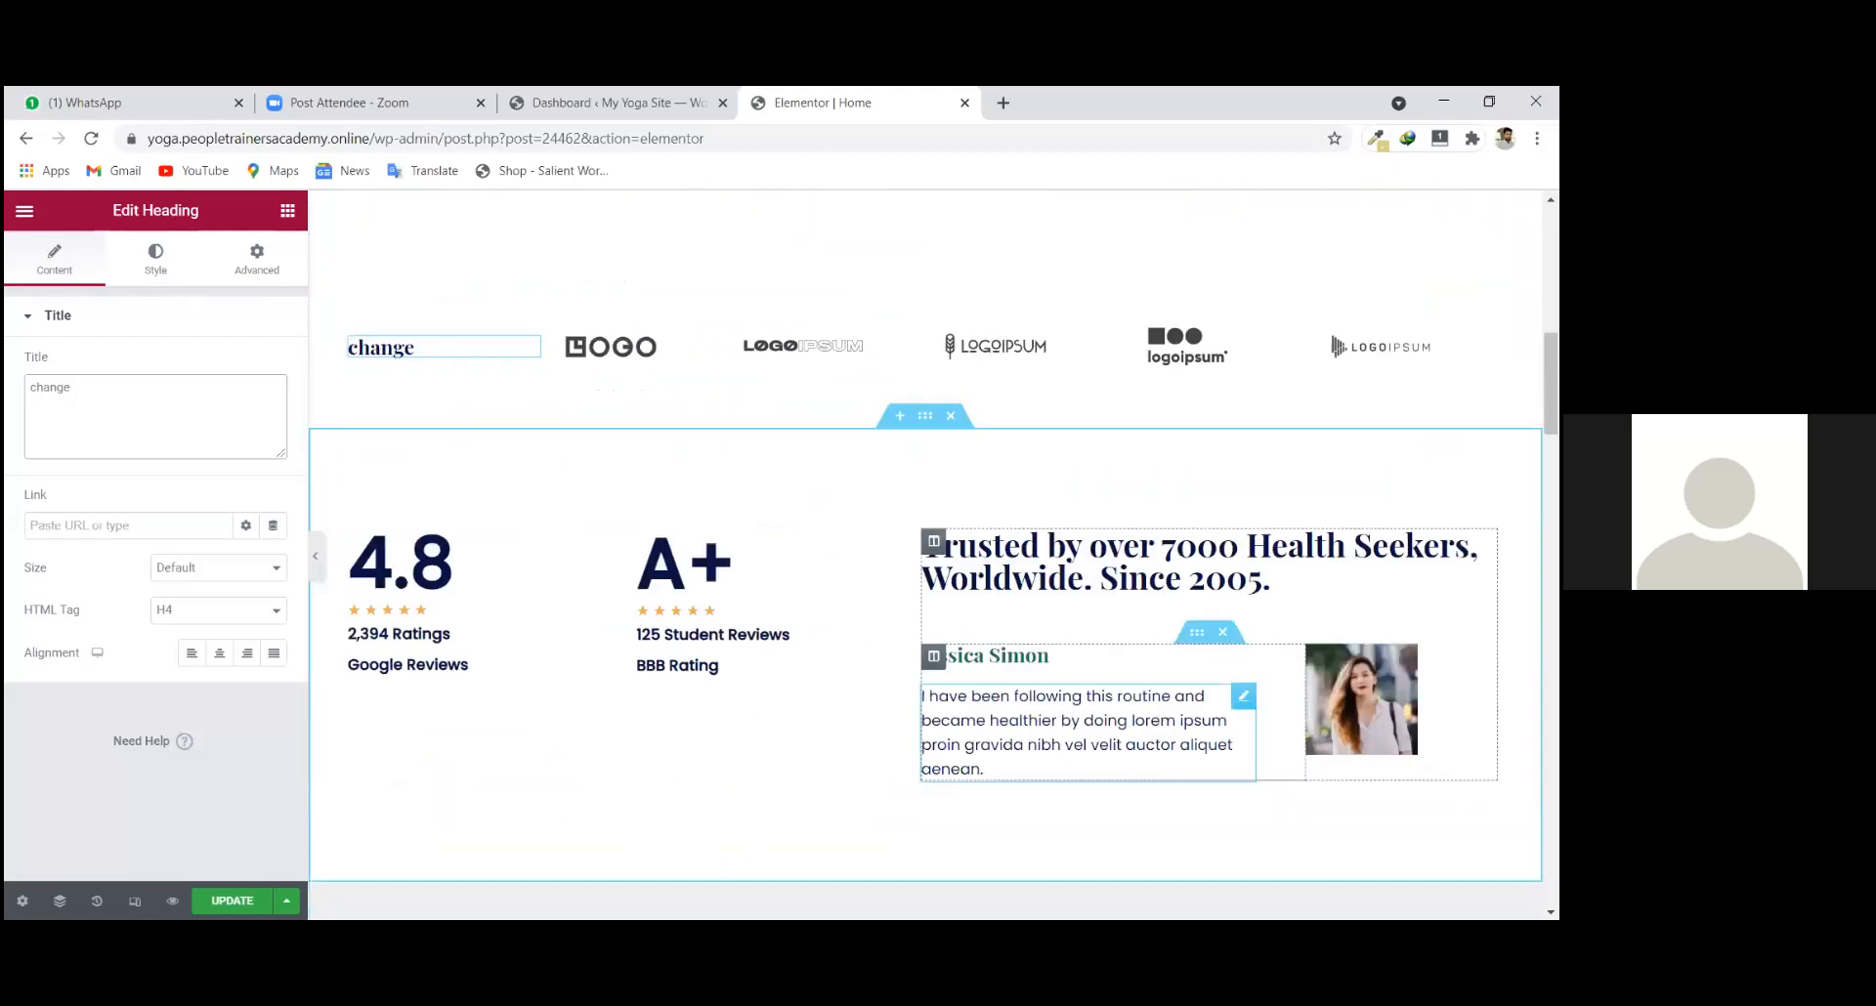
scroll(938, 632, up, 1)
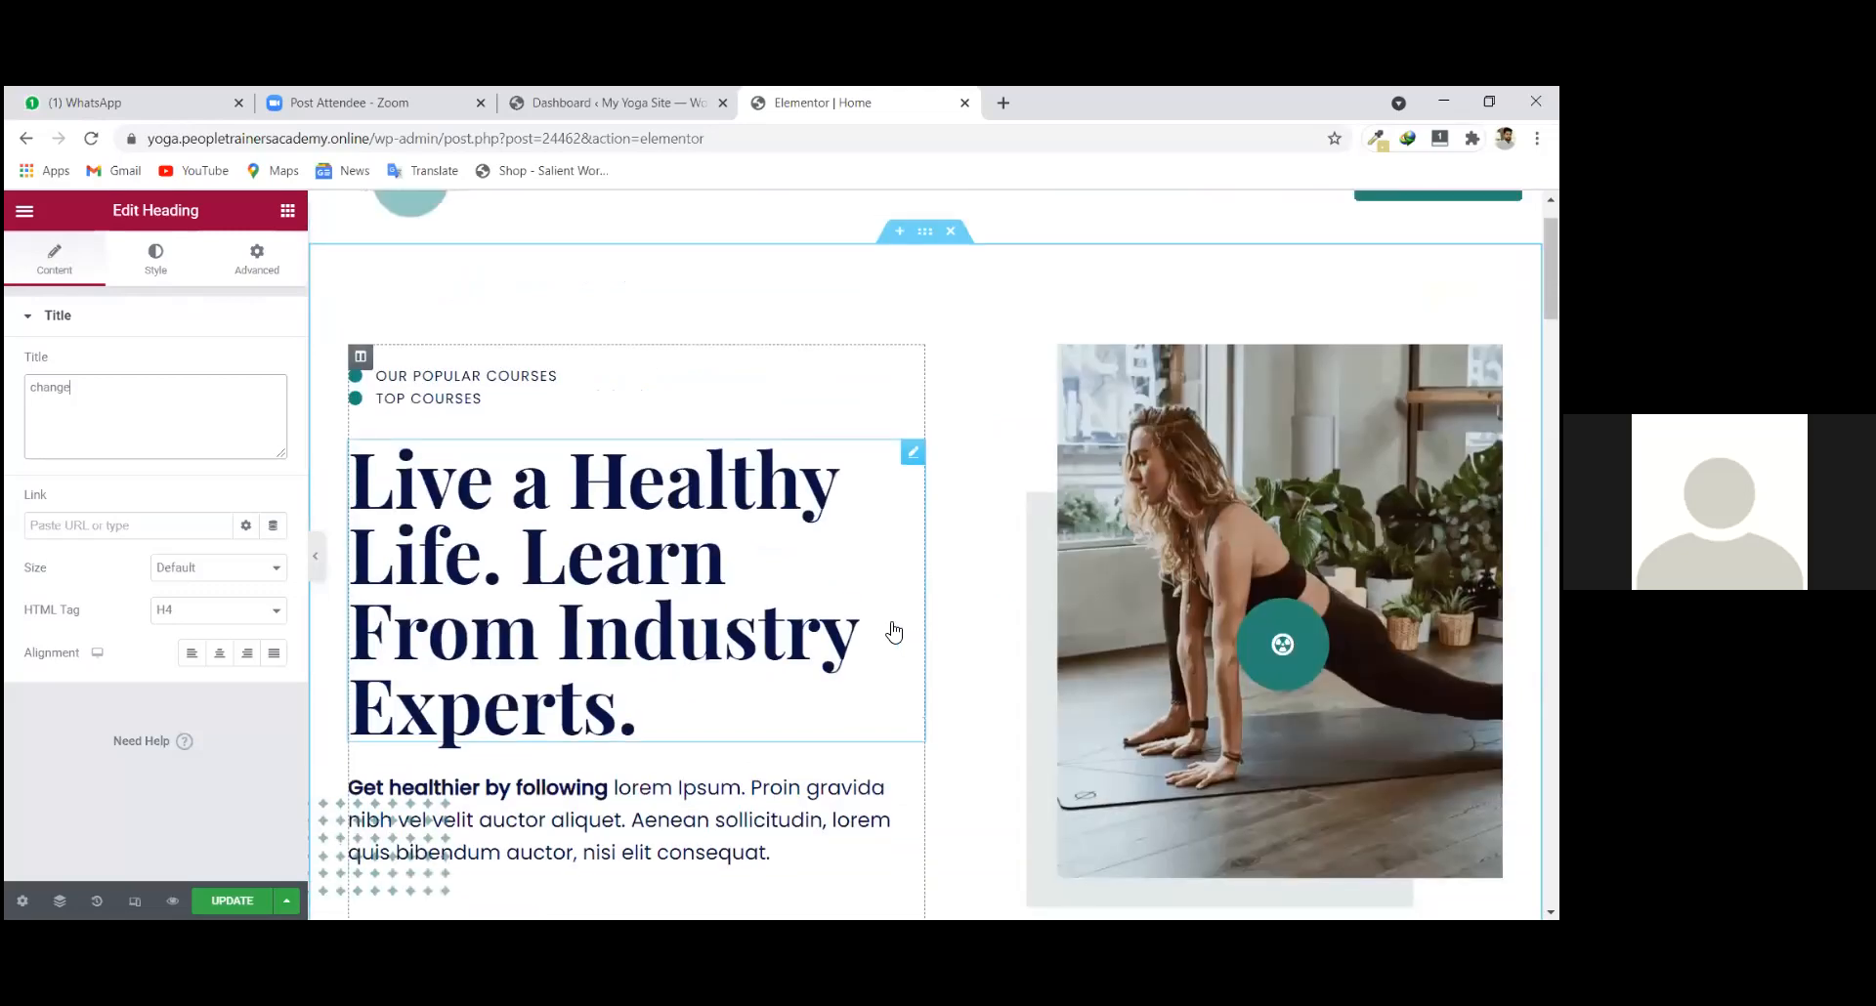
scroll(892, 632, down, 6)
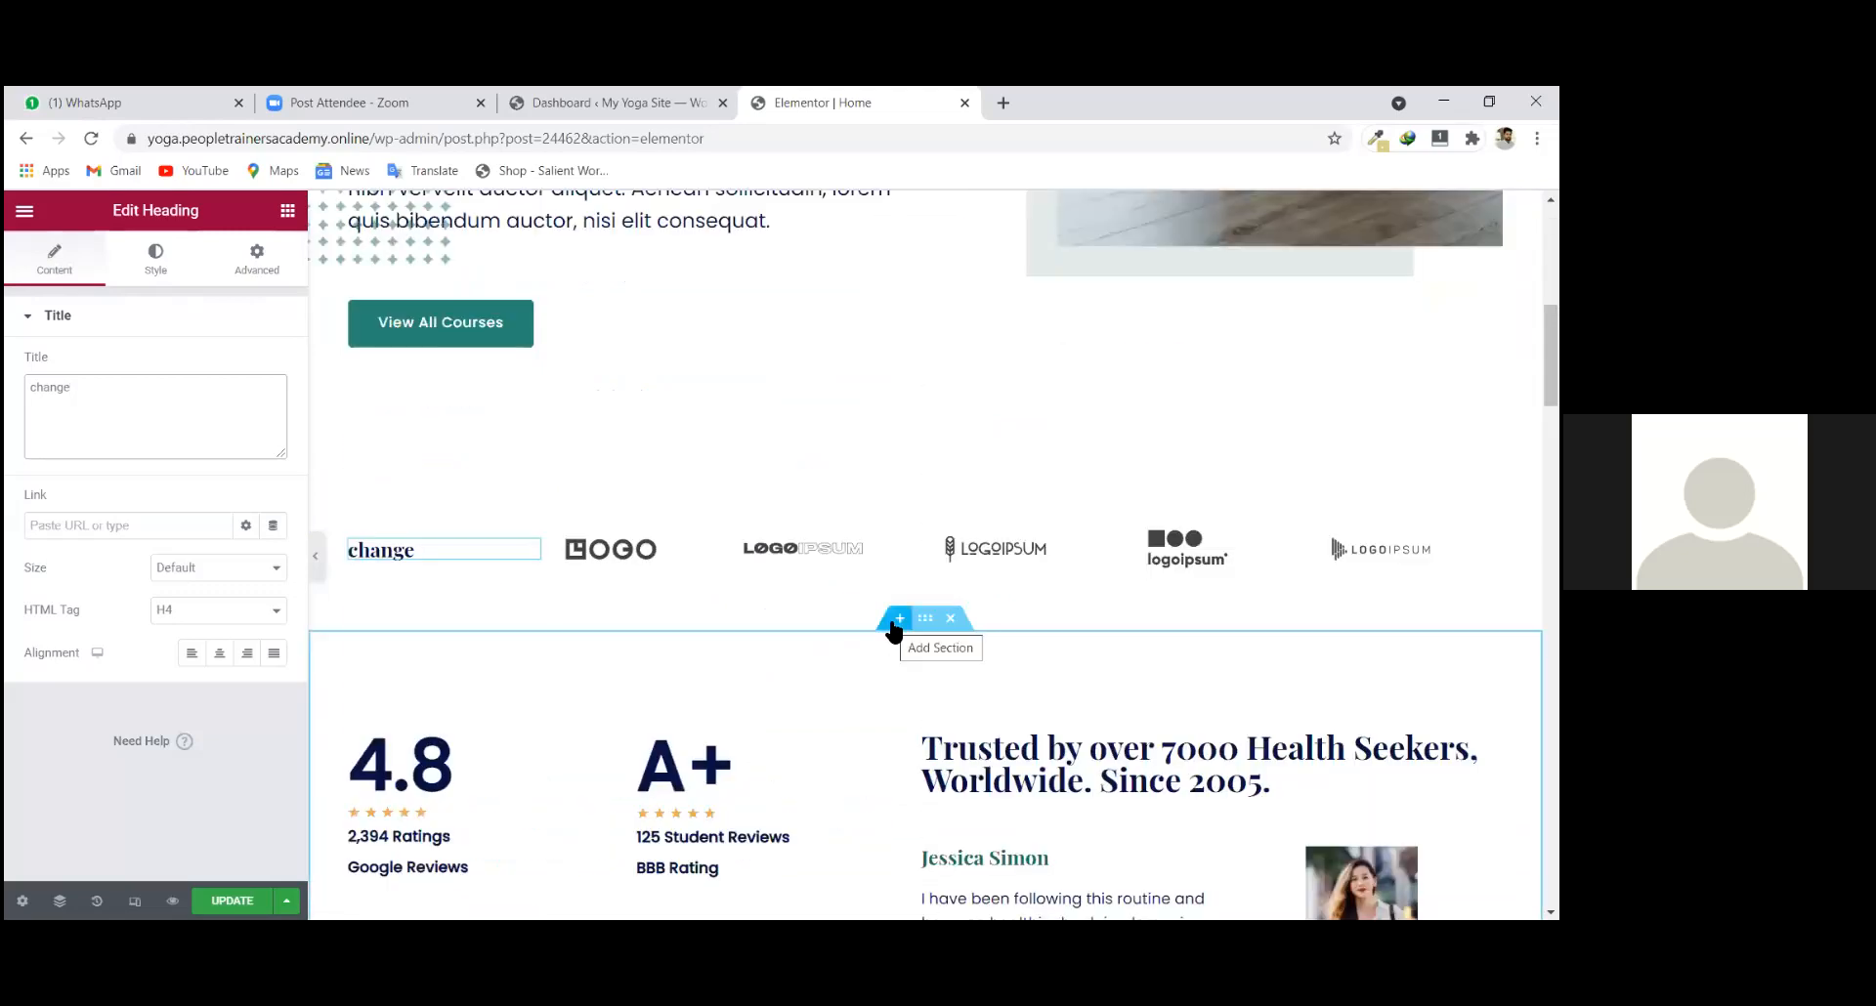
click(897, 620)
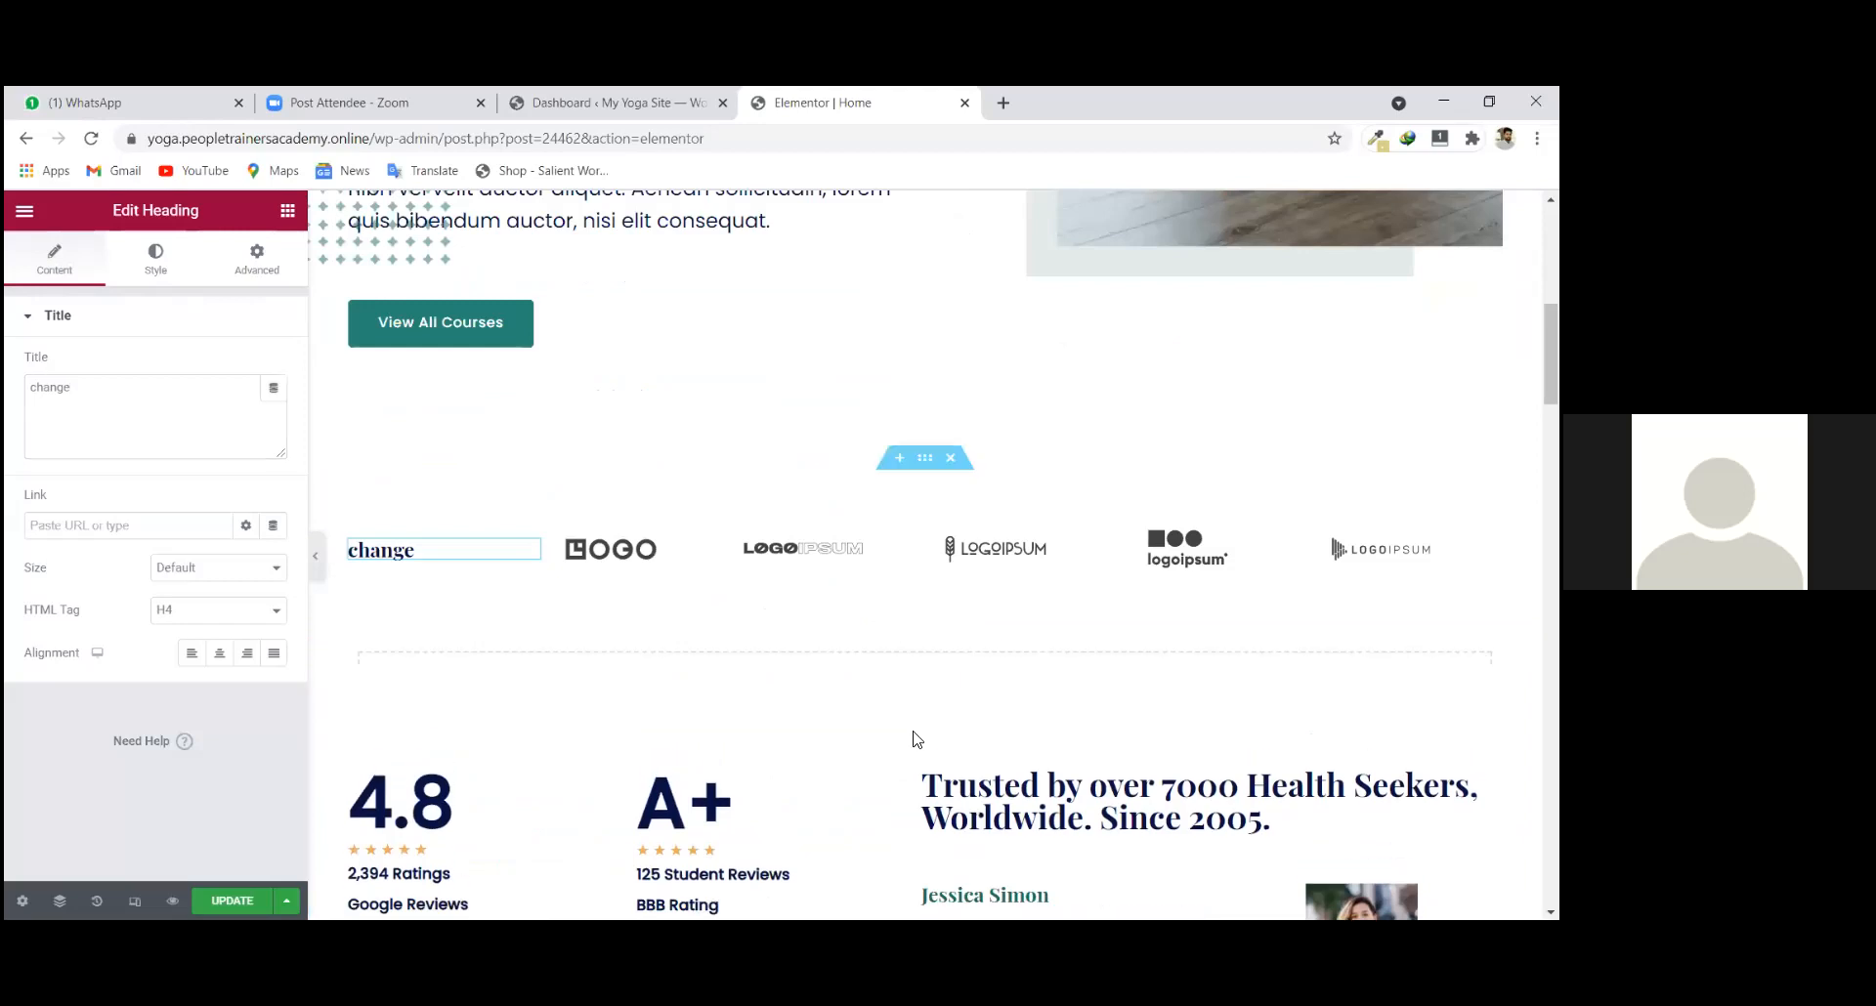
scroll(683, 640, down, 1)
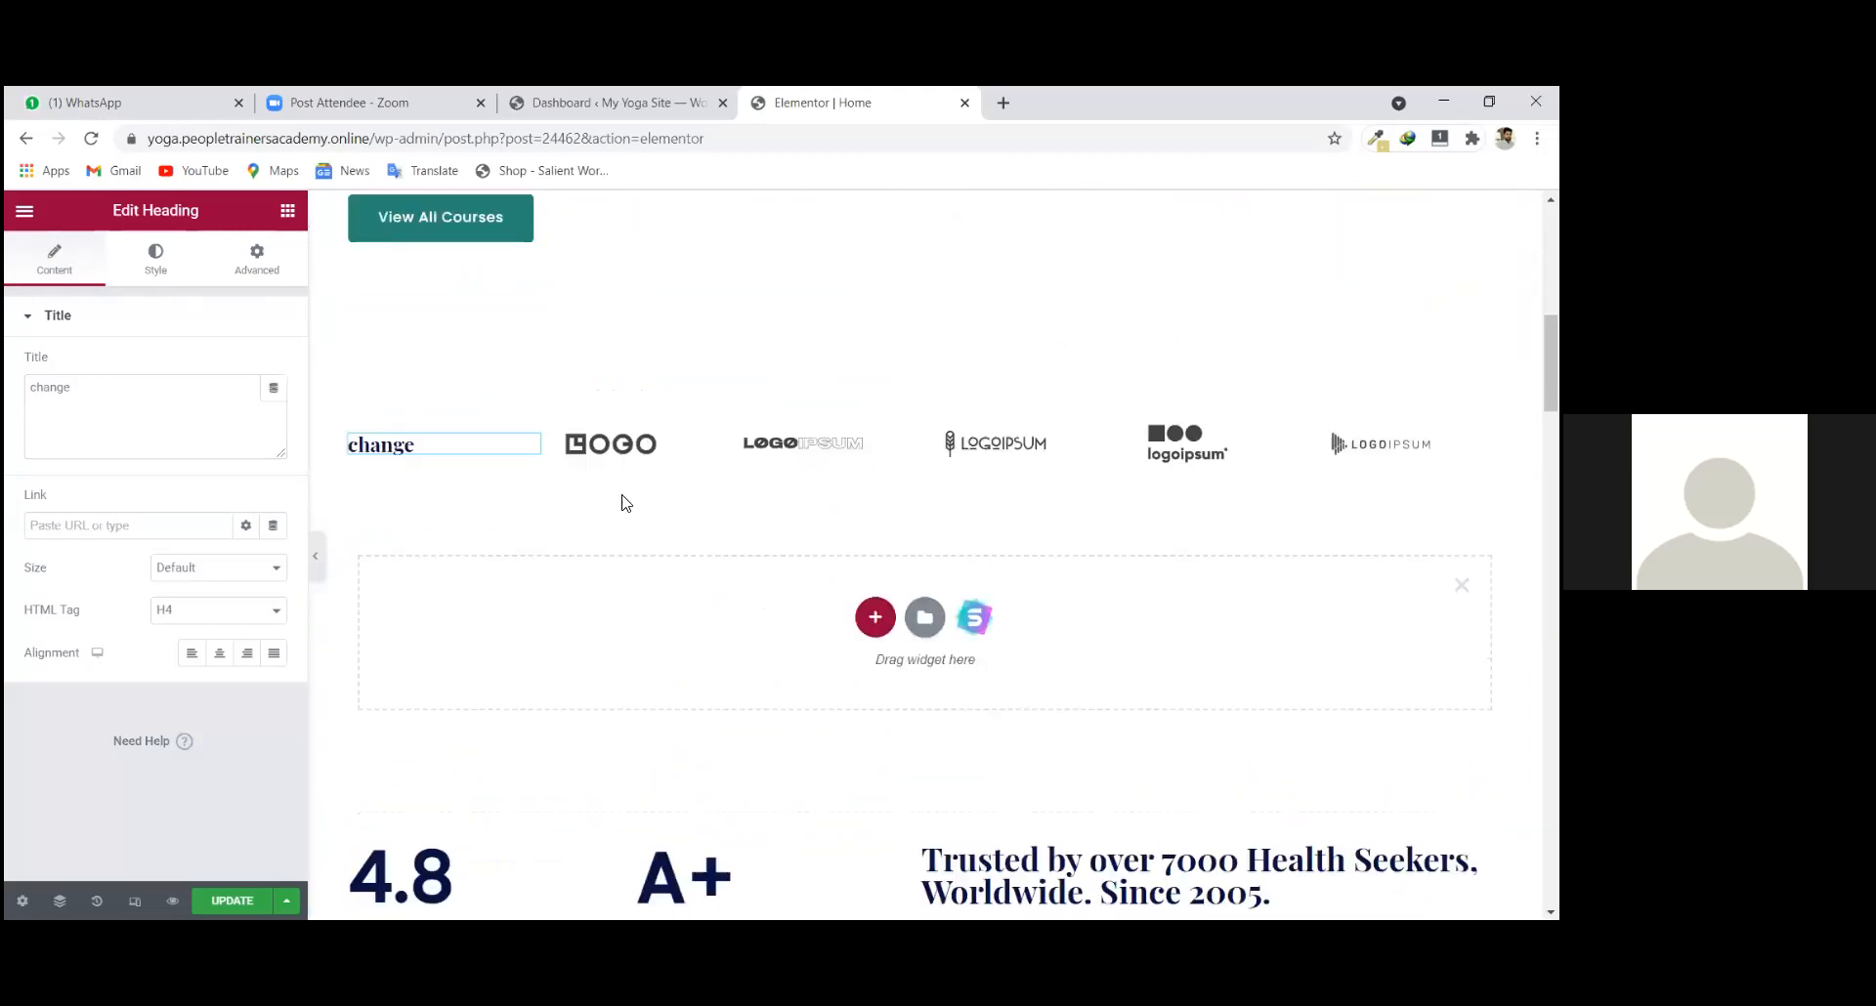
scroll(403, 482, down, 1)
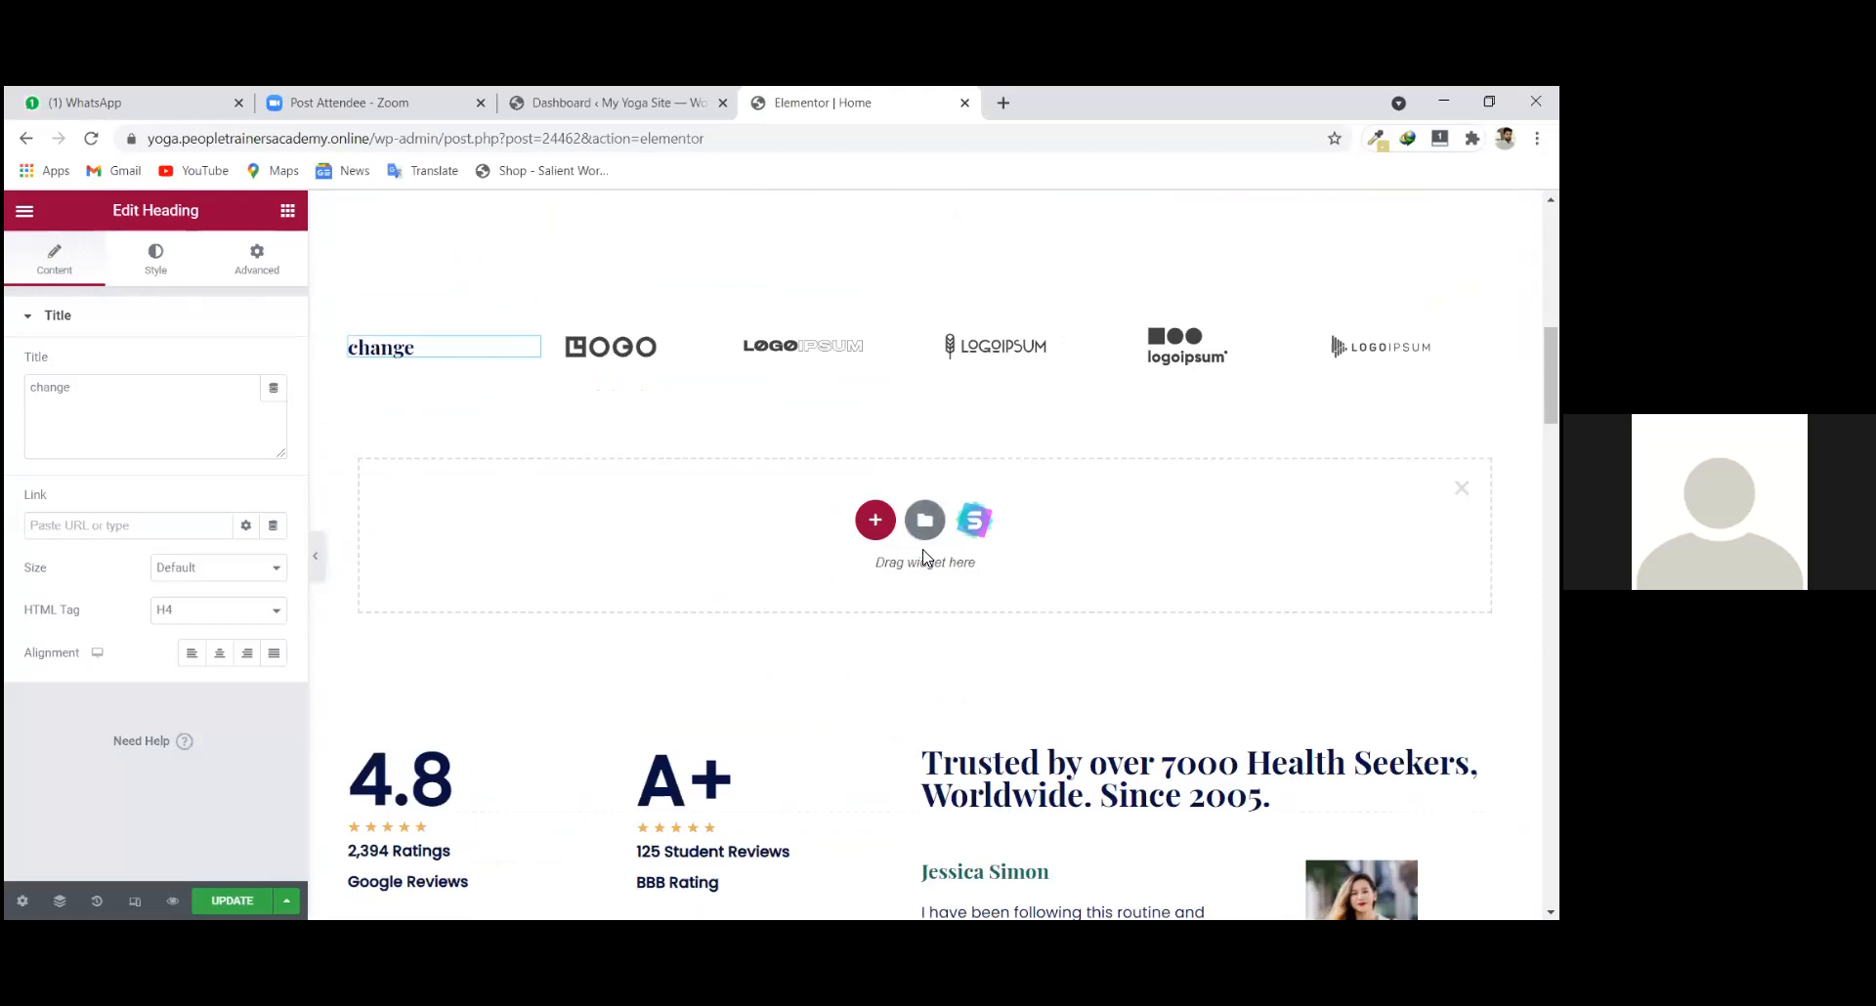
click(876, 522)
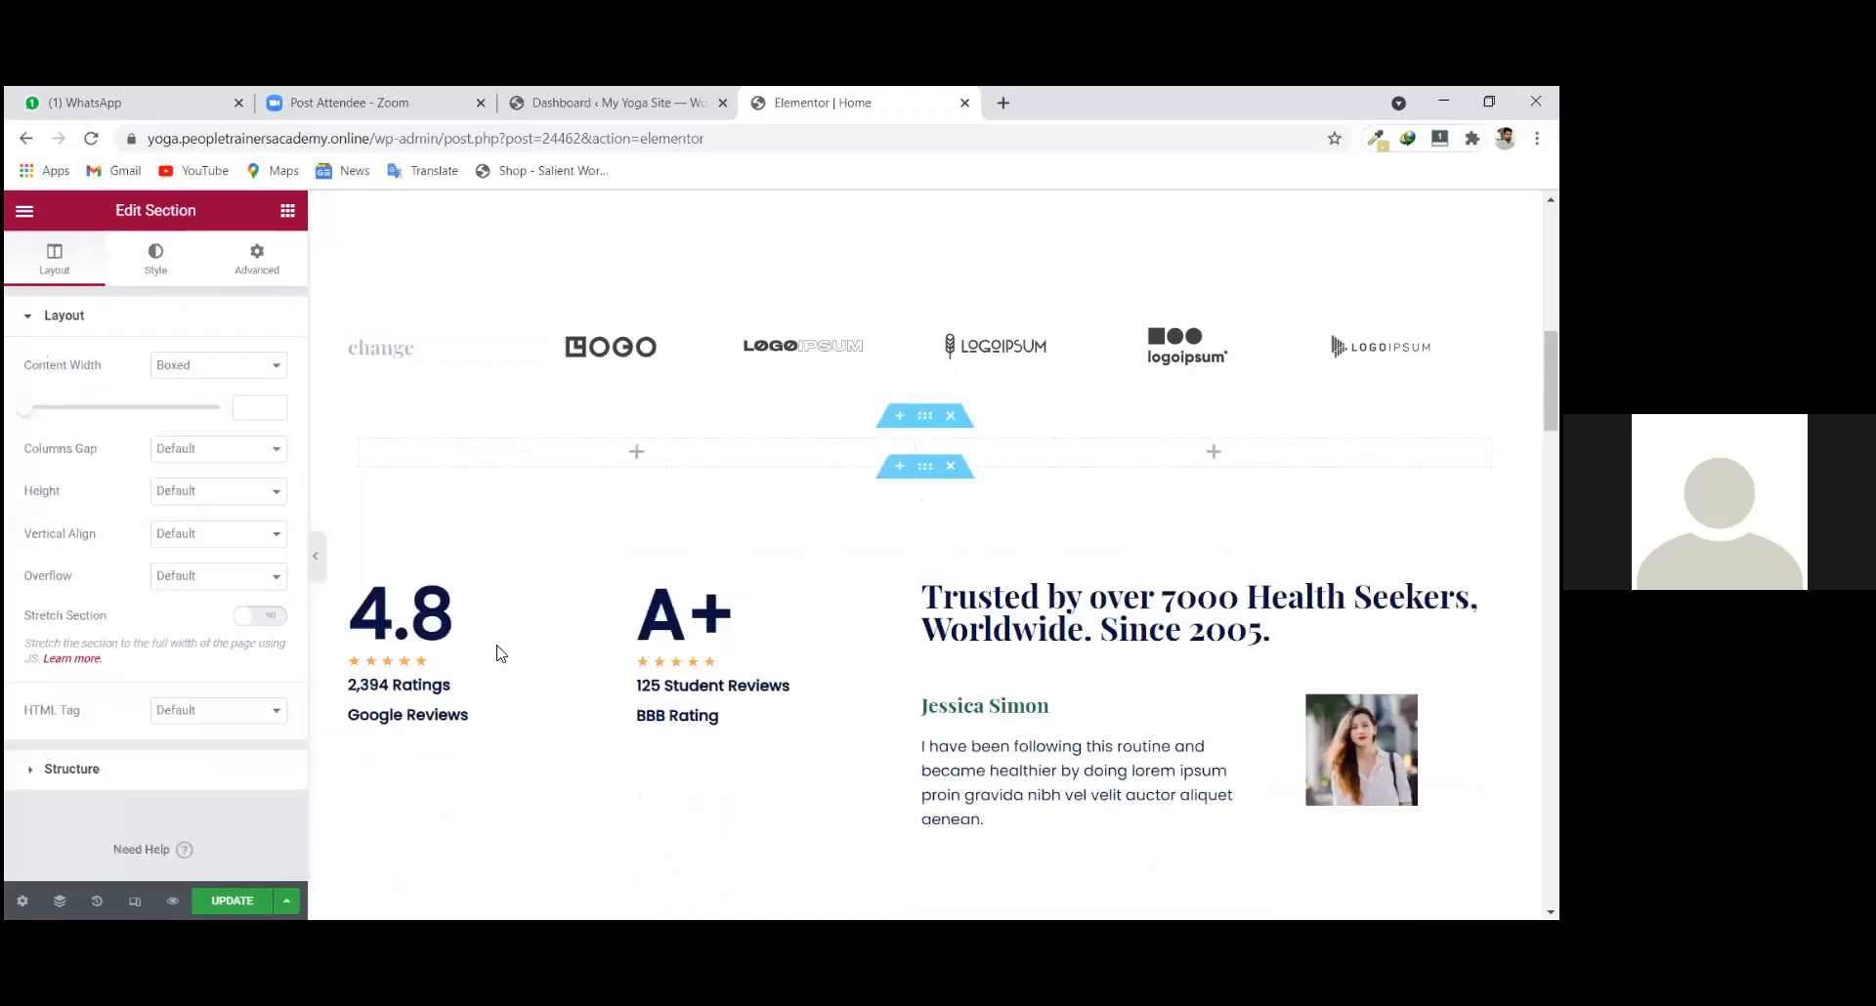
Examine the Basic and Pro widgets available for the new two-column section.
scroll(498, 647, up, 3)
scroll(665, 676, down, 1)
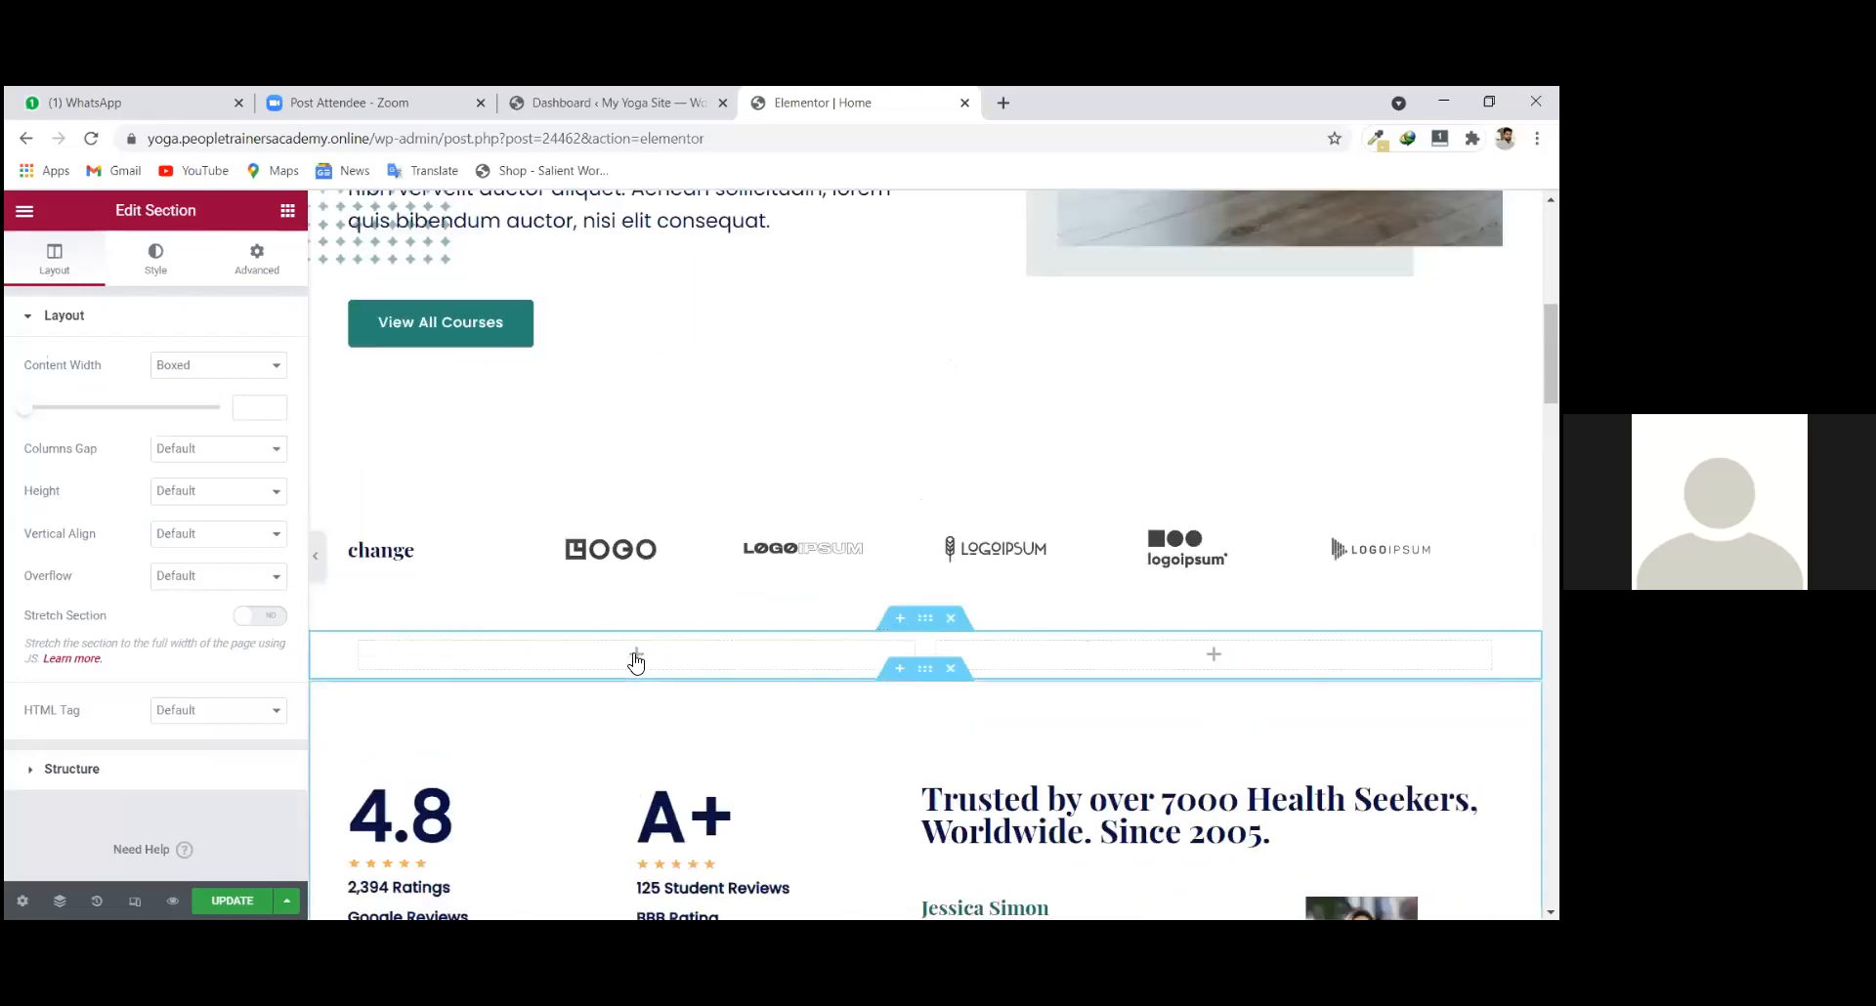
click(636, 654)
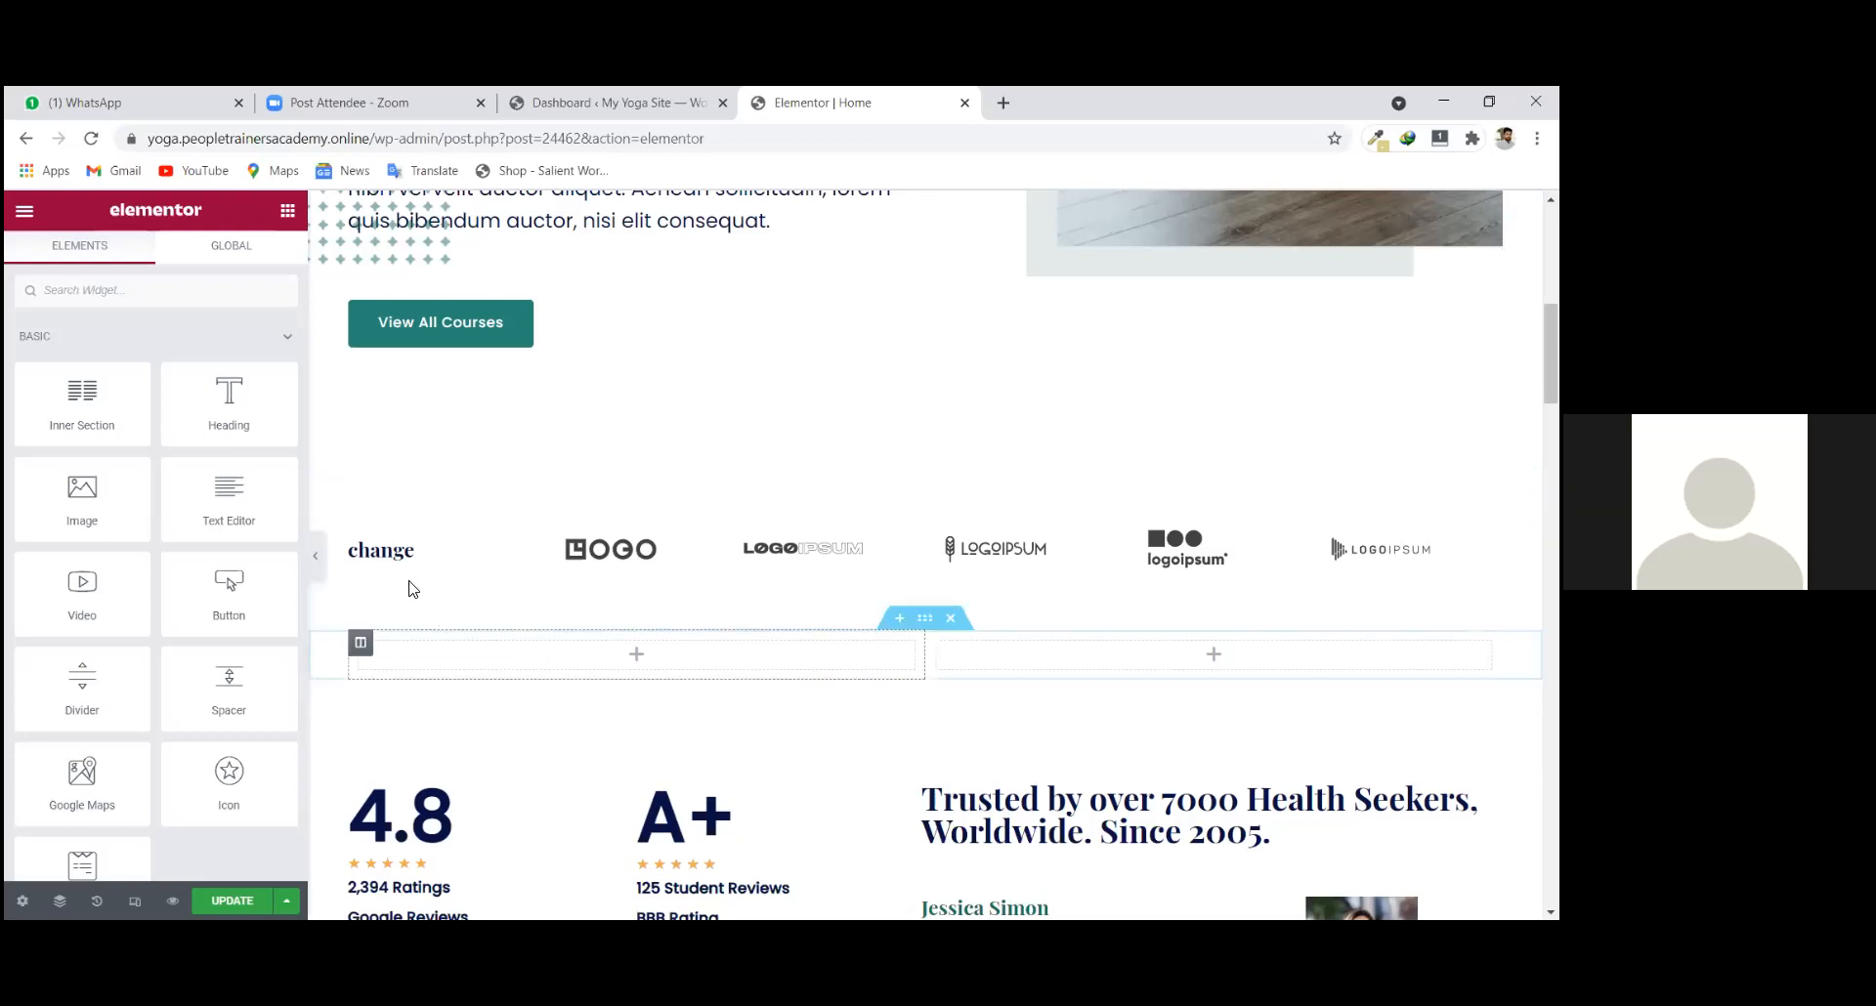
scroll(674, 672, up, 1)
scroll(653, 667, down, 1)
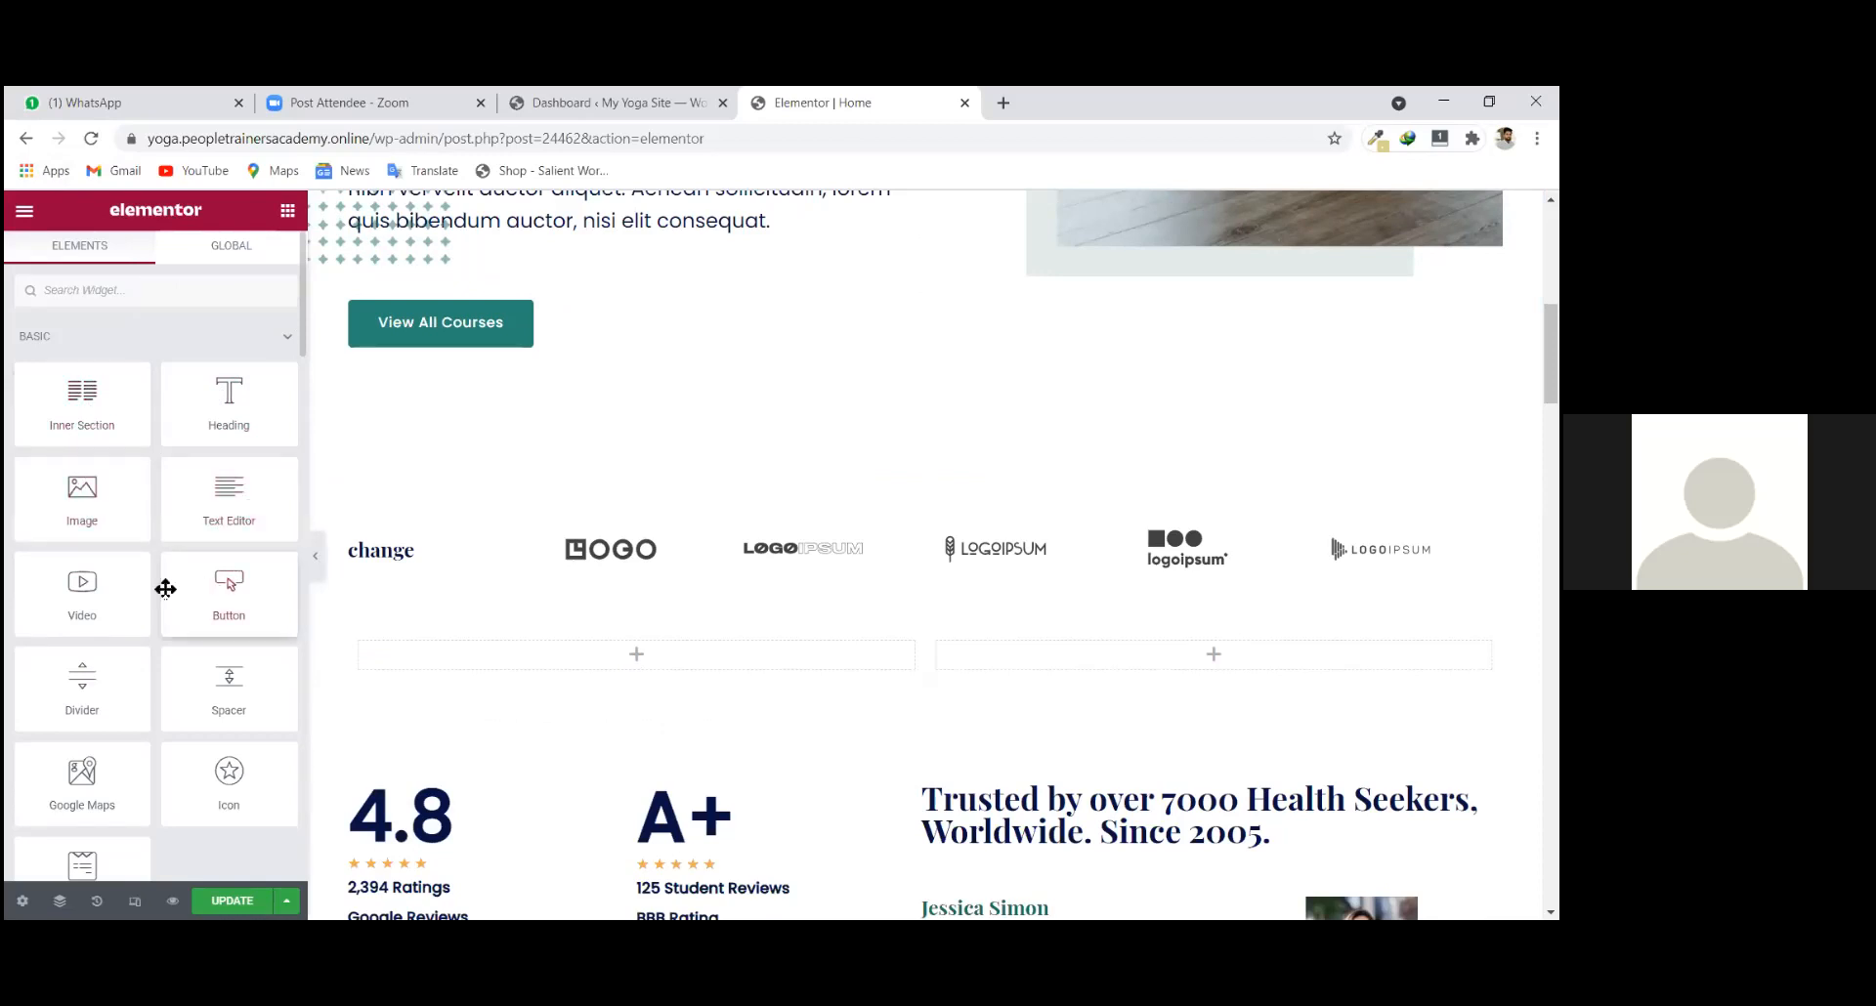
scroll(105, 670, down, 2)
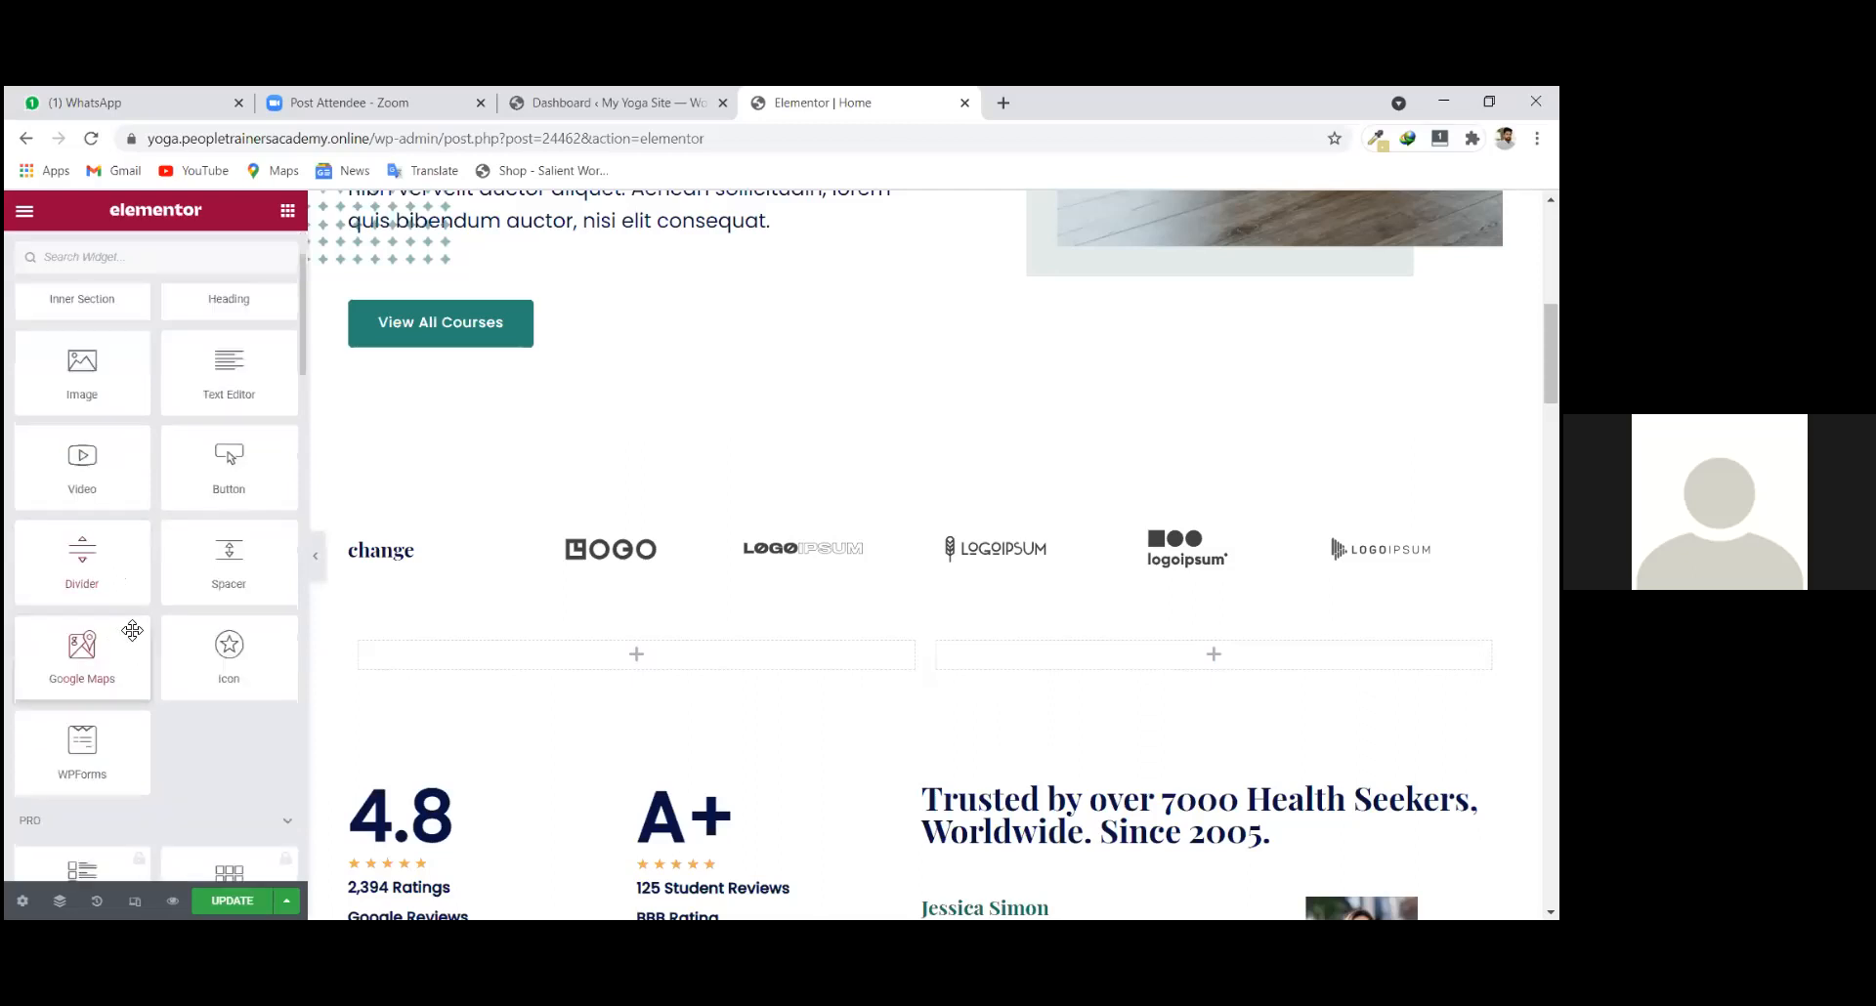
scroll(130, 625, down, 1)
scroll(86, 735, down, 1)
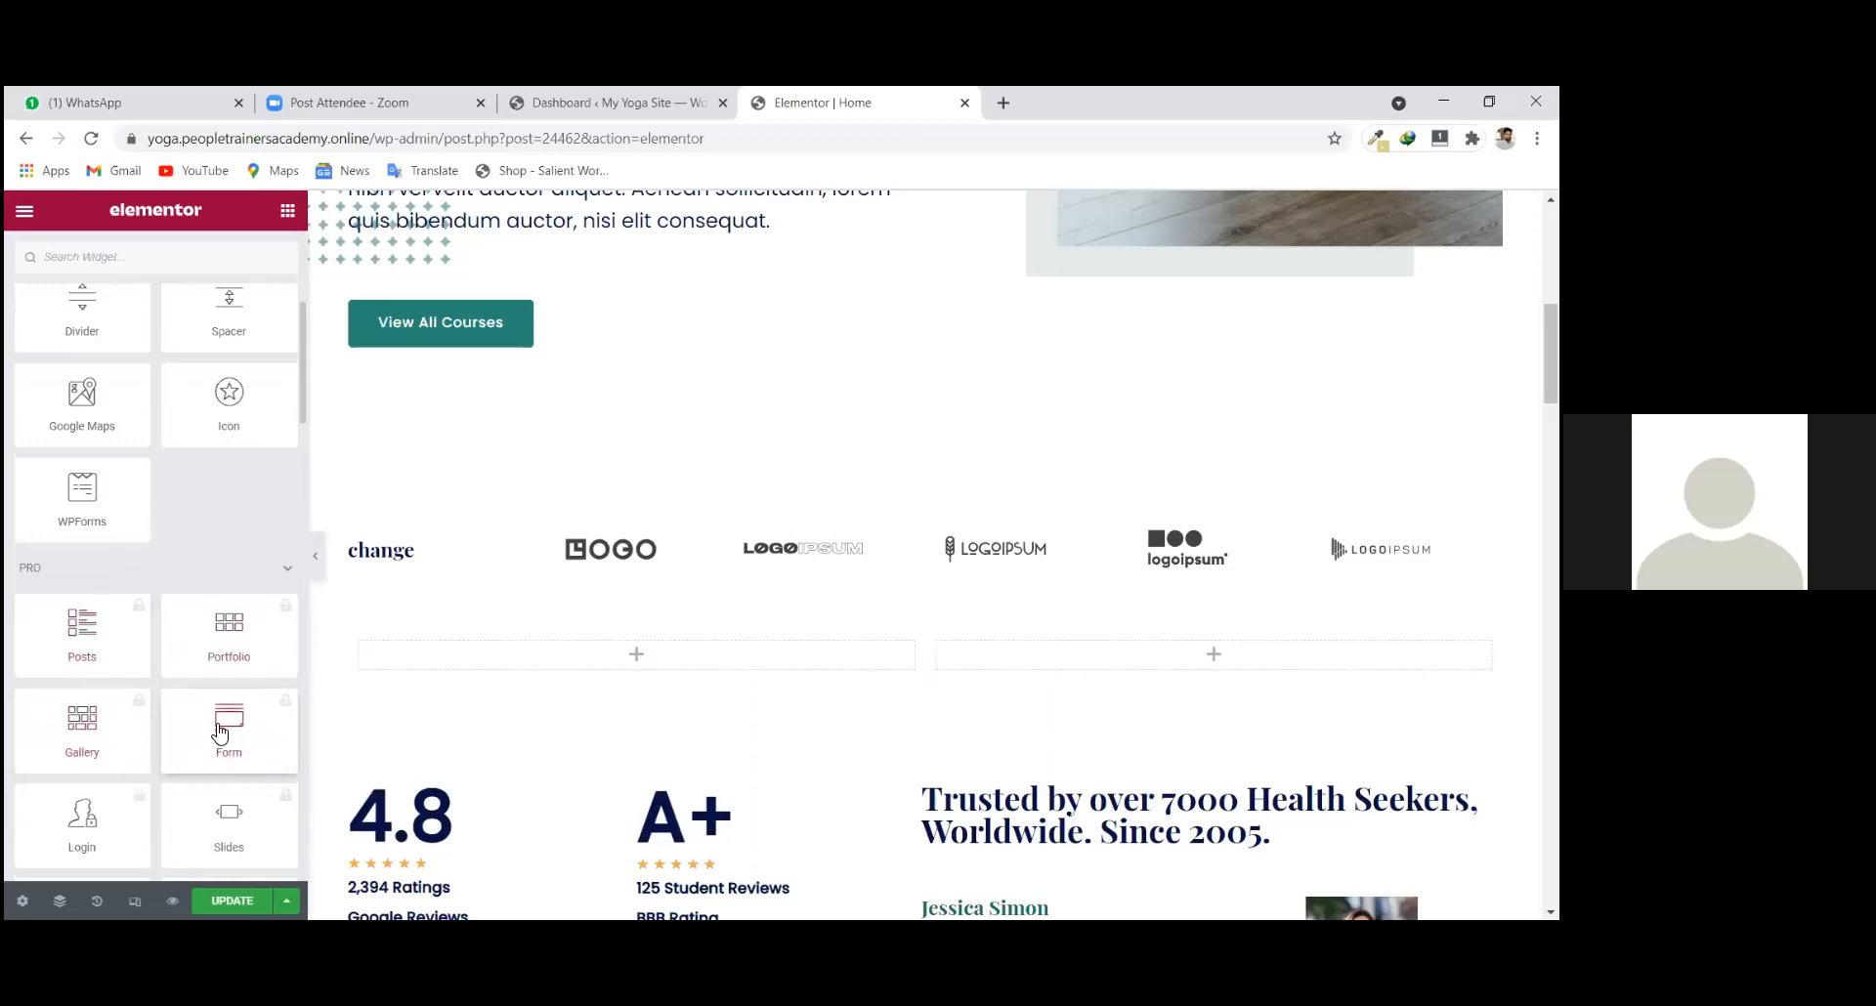
scroll(108, 689, up, 2)
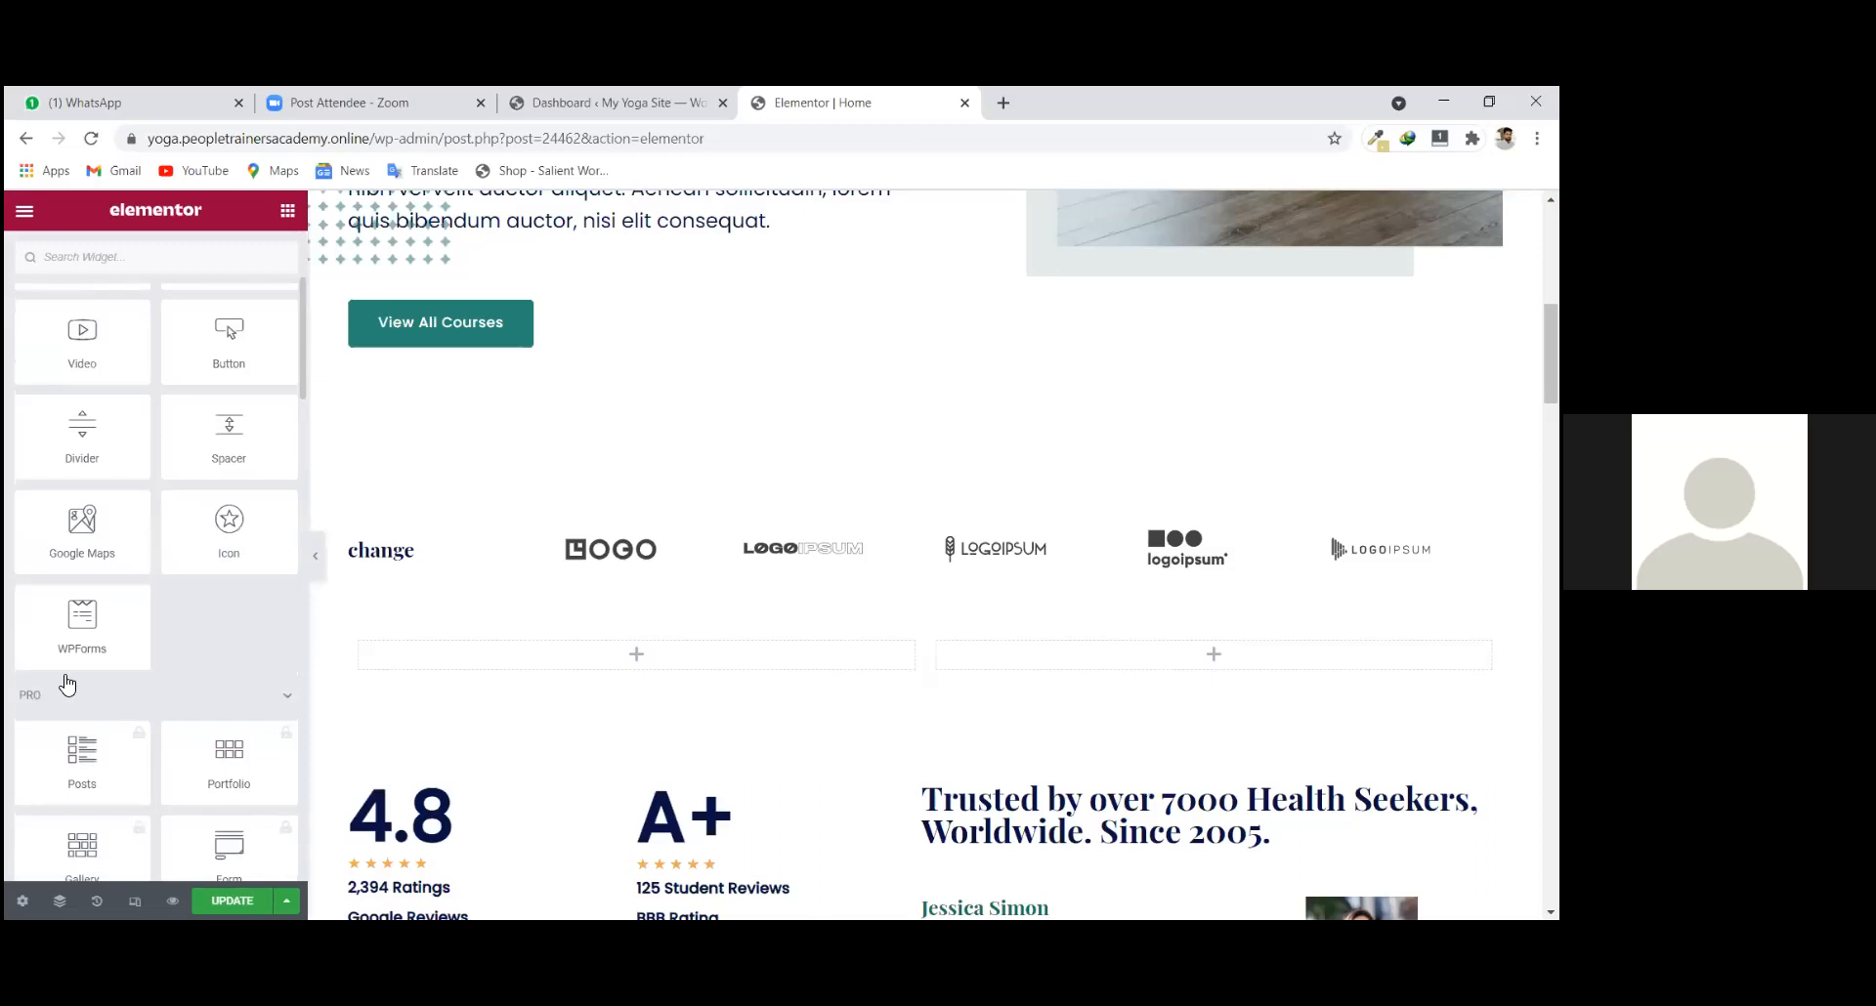
scroll(209, 579, up, 4)
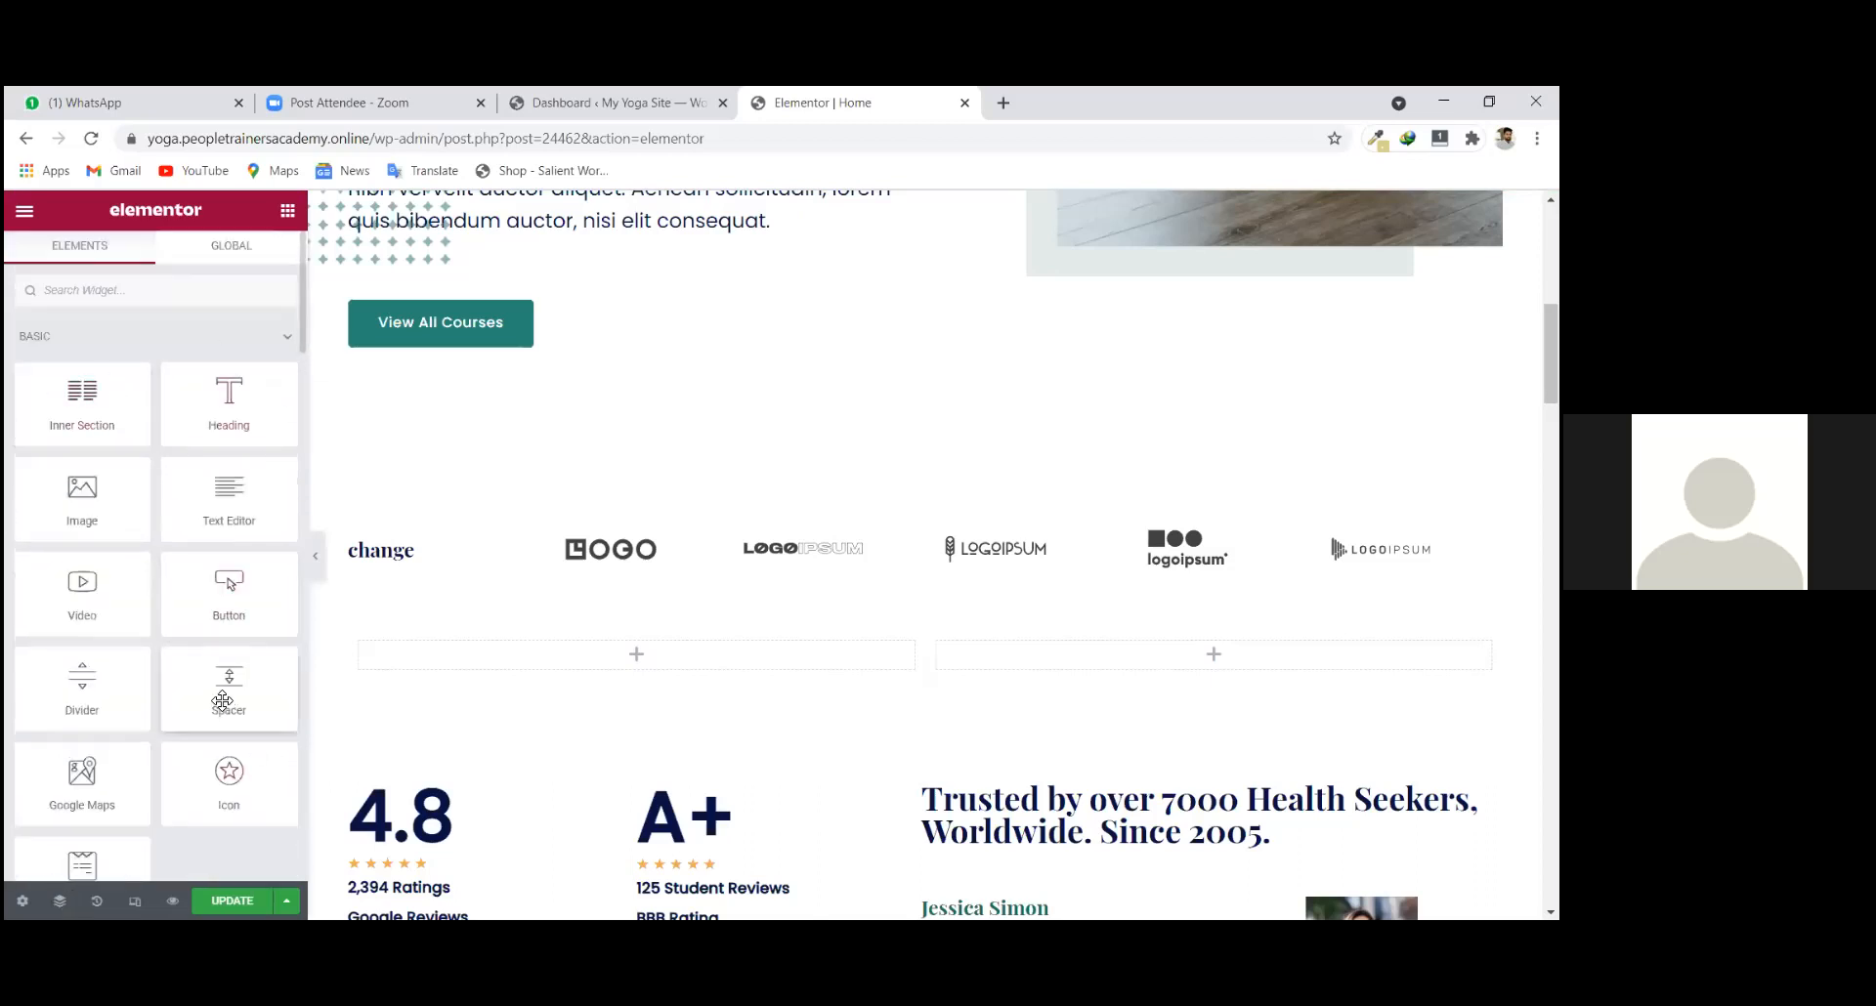
scroll(223, 701, down, 2)
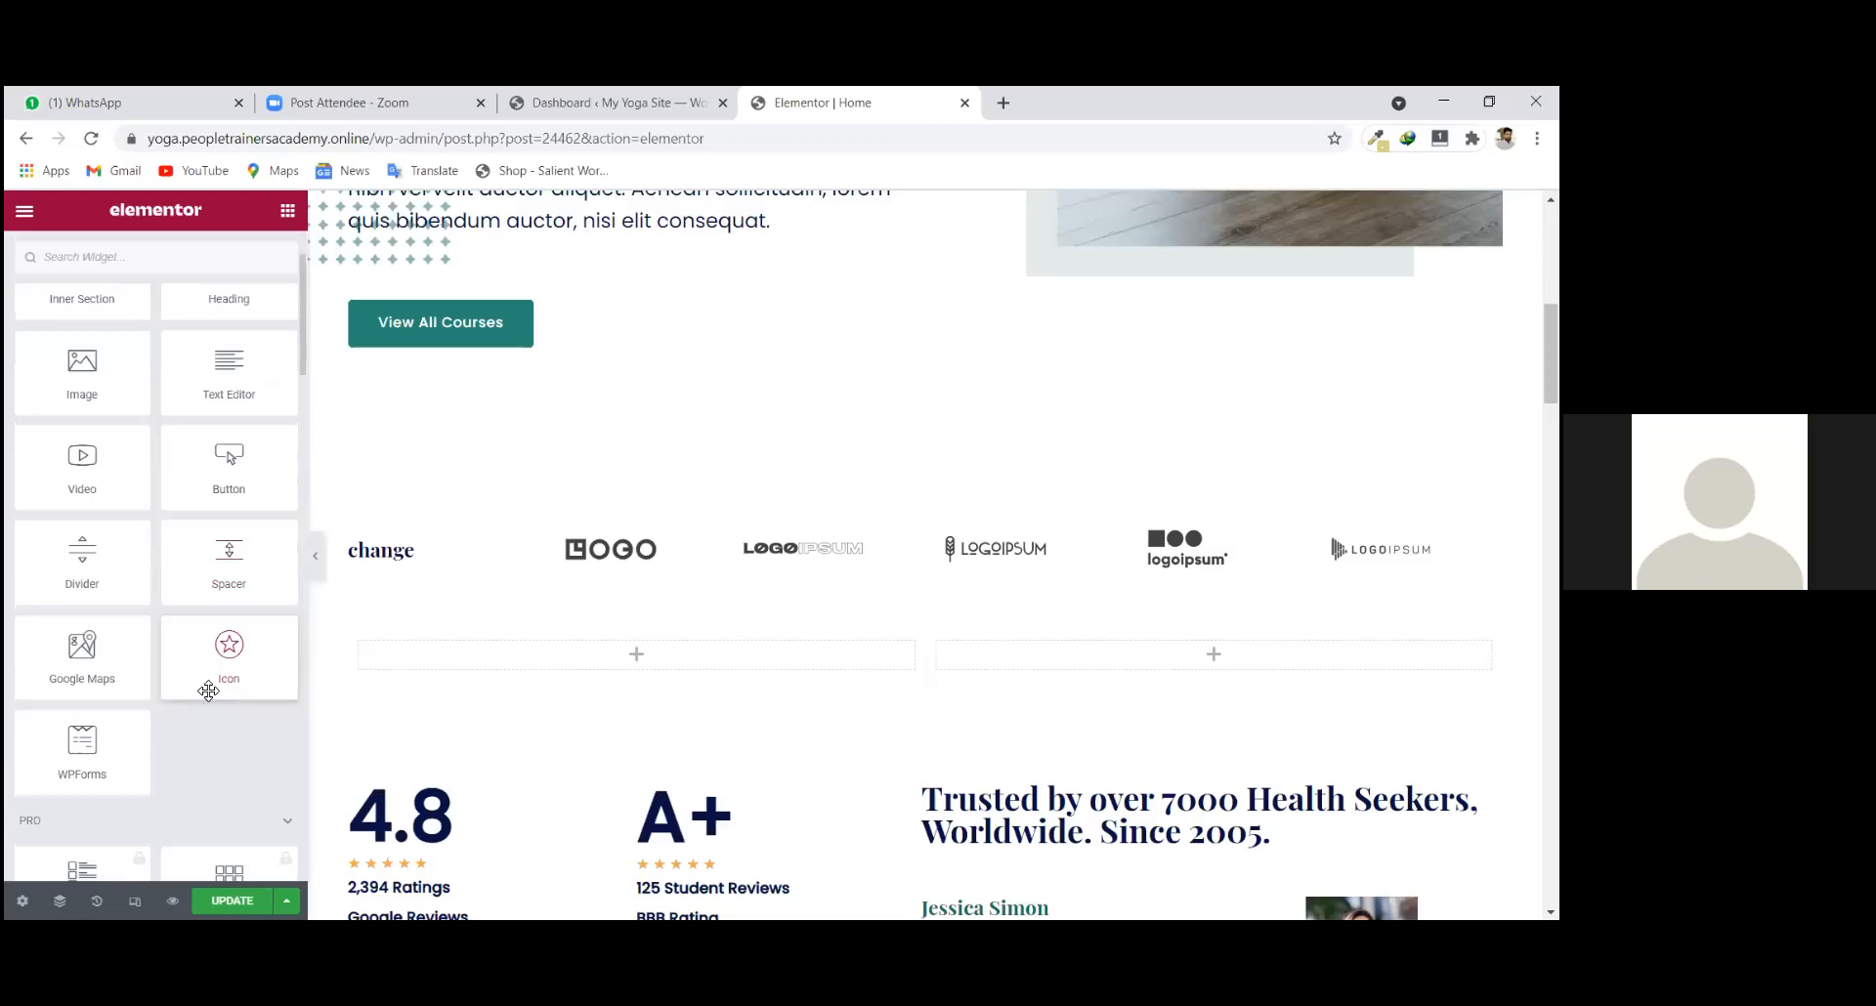
scroll(140, 486, up, 2)
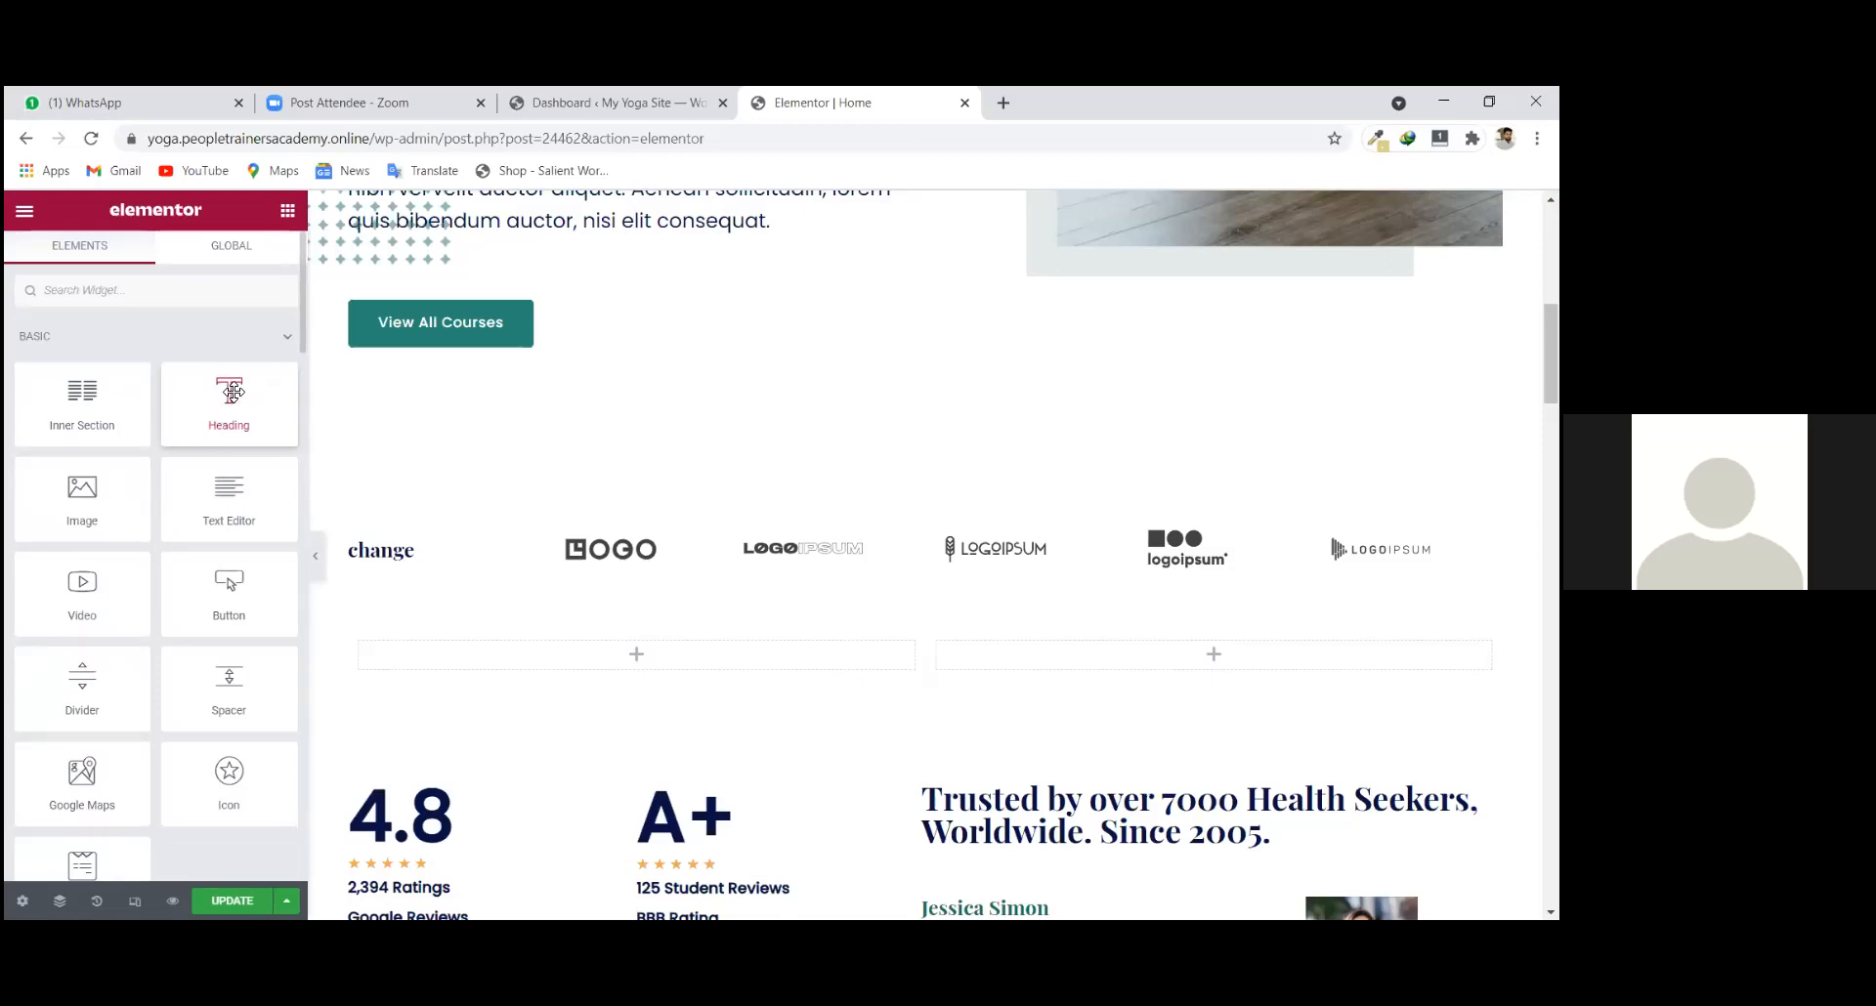
Add a Heading widget to the new section's first column with the title "Fitness".
drag(232, 394, 594, 664)
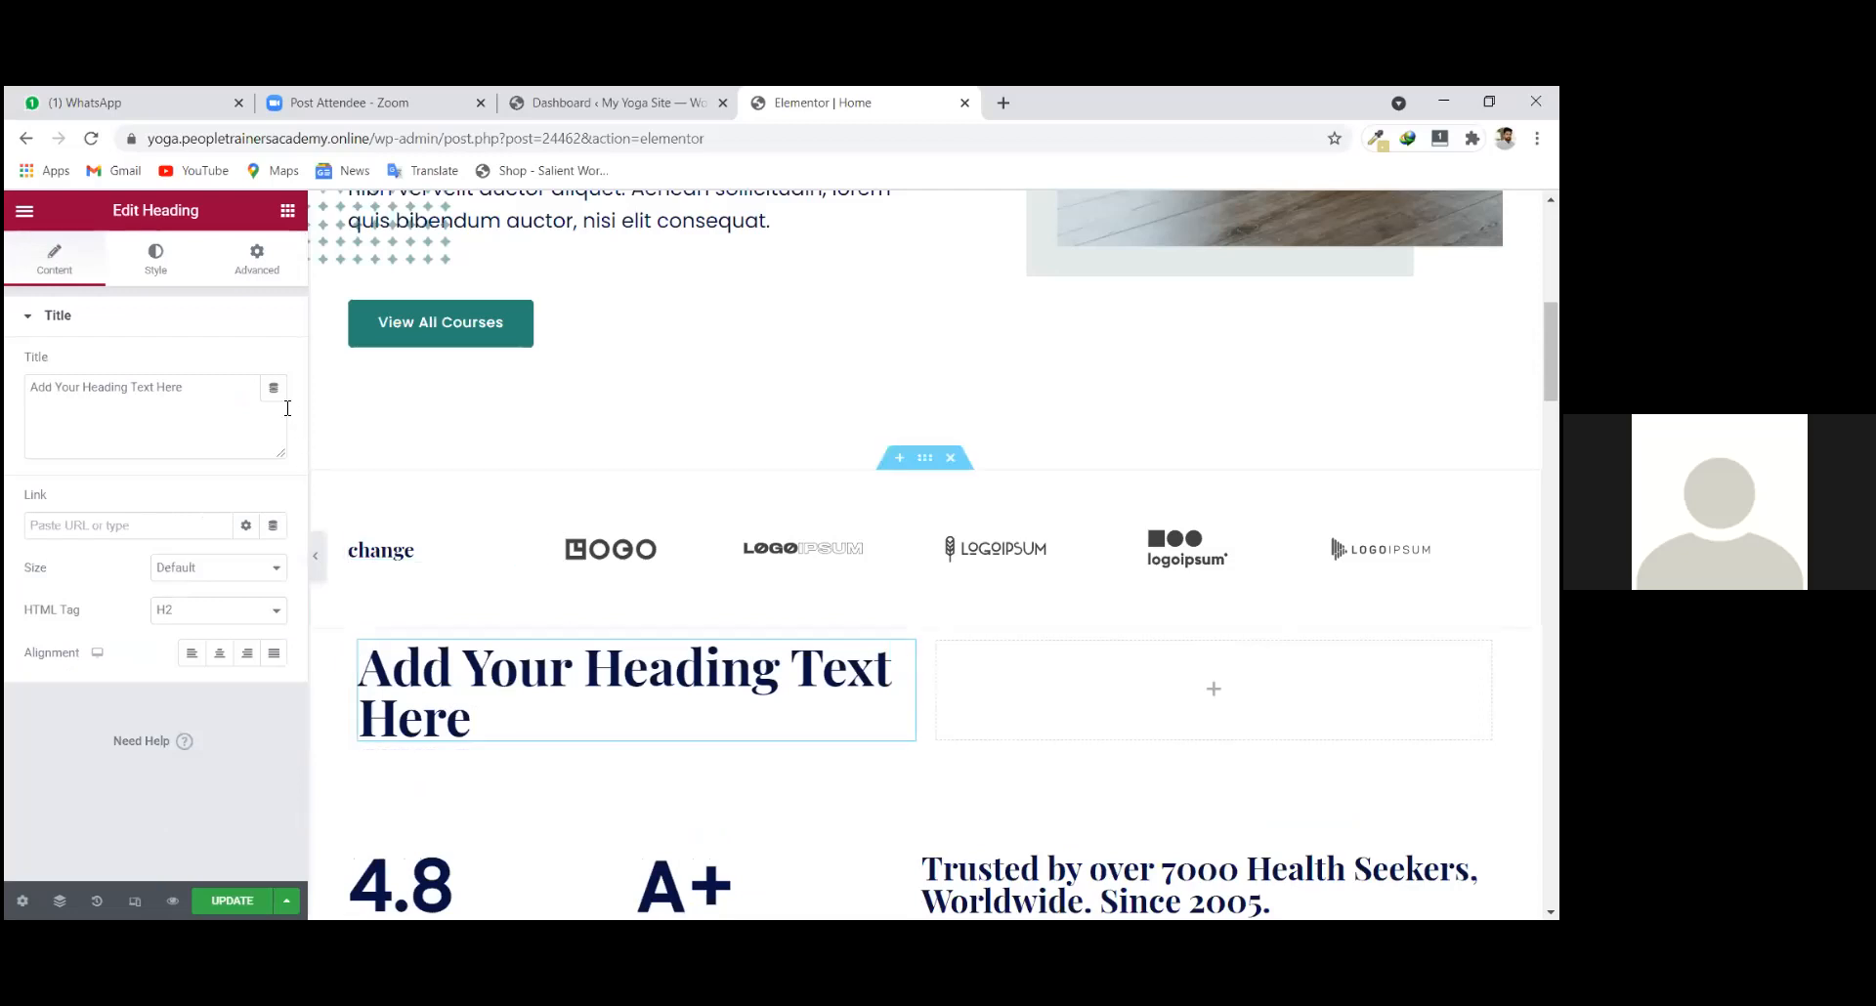
drag(201, 392, 12, 383)
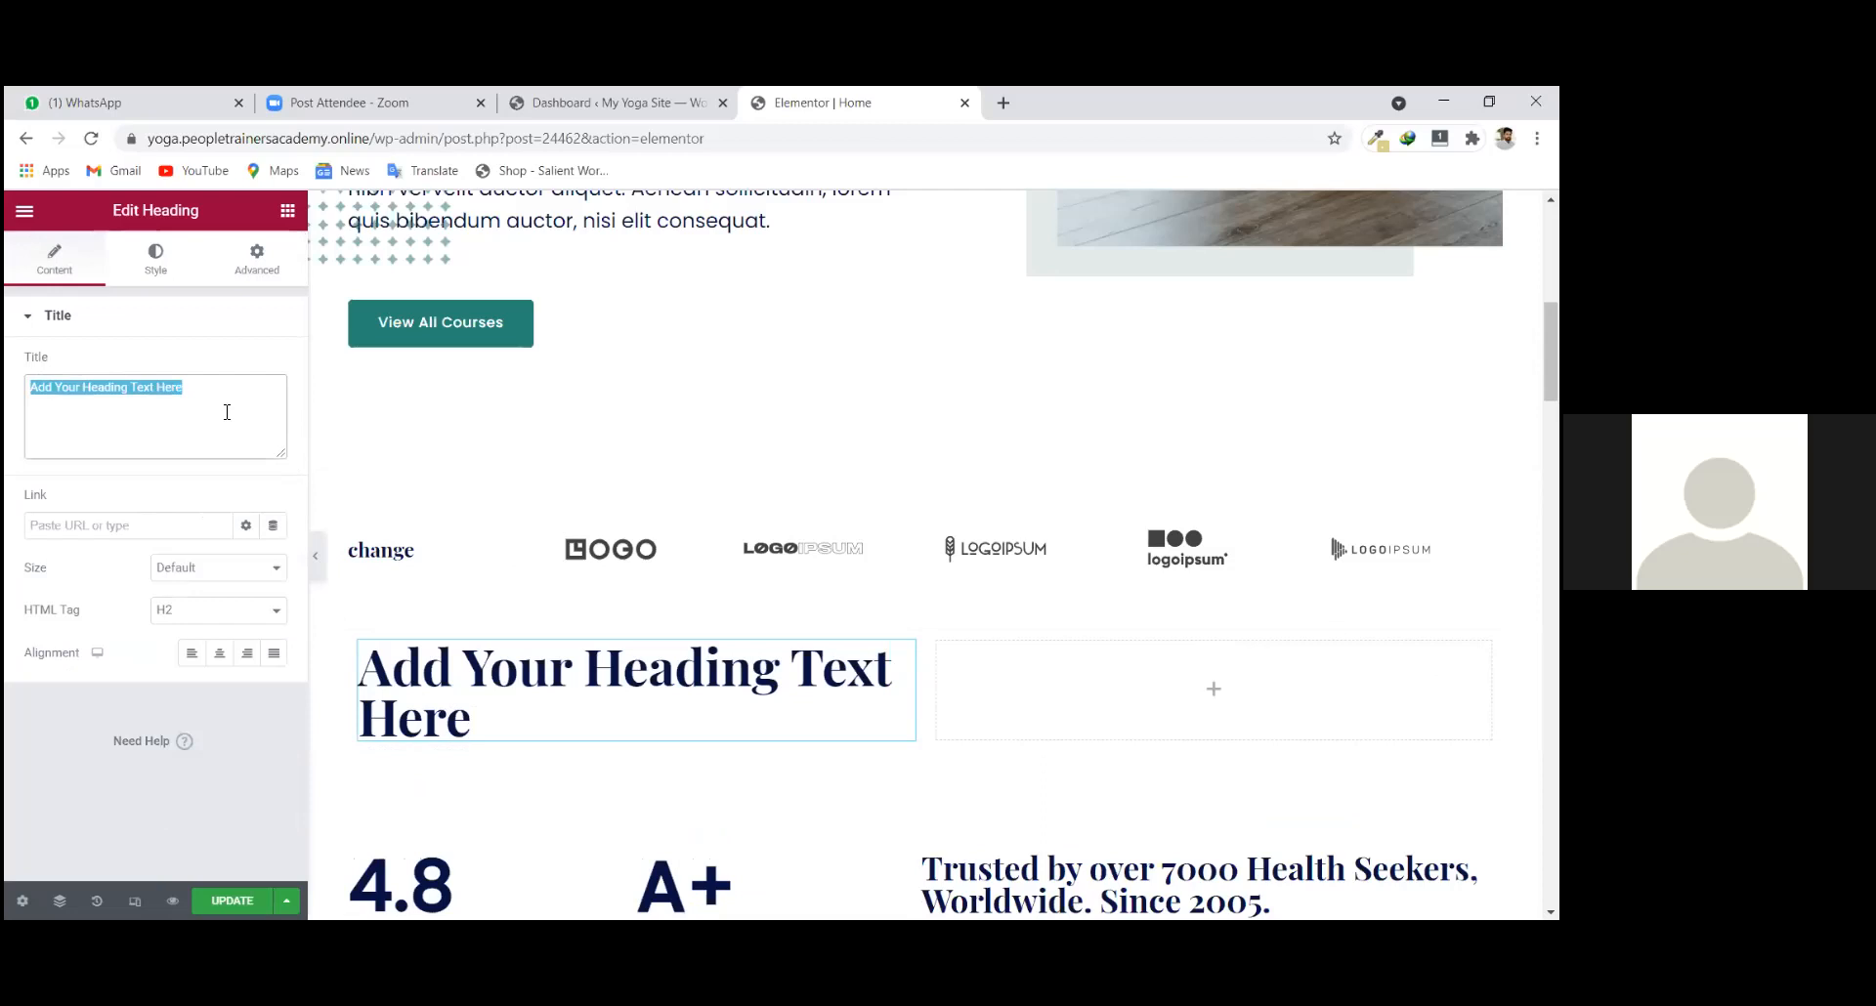
text(Fi)
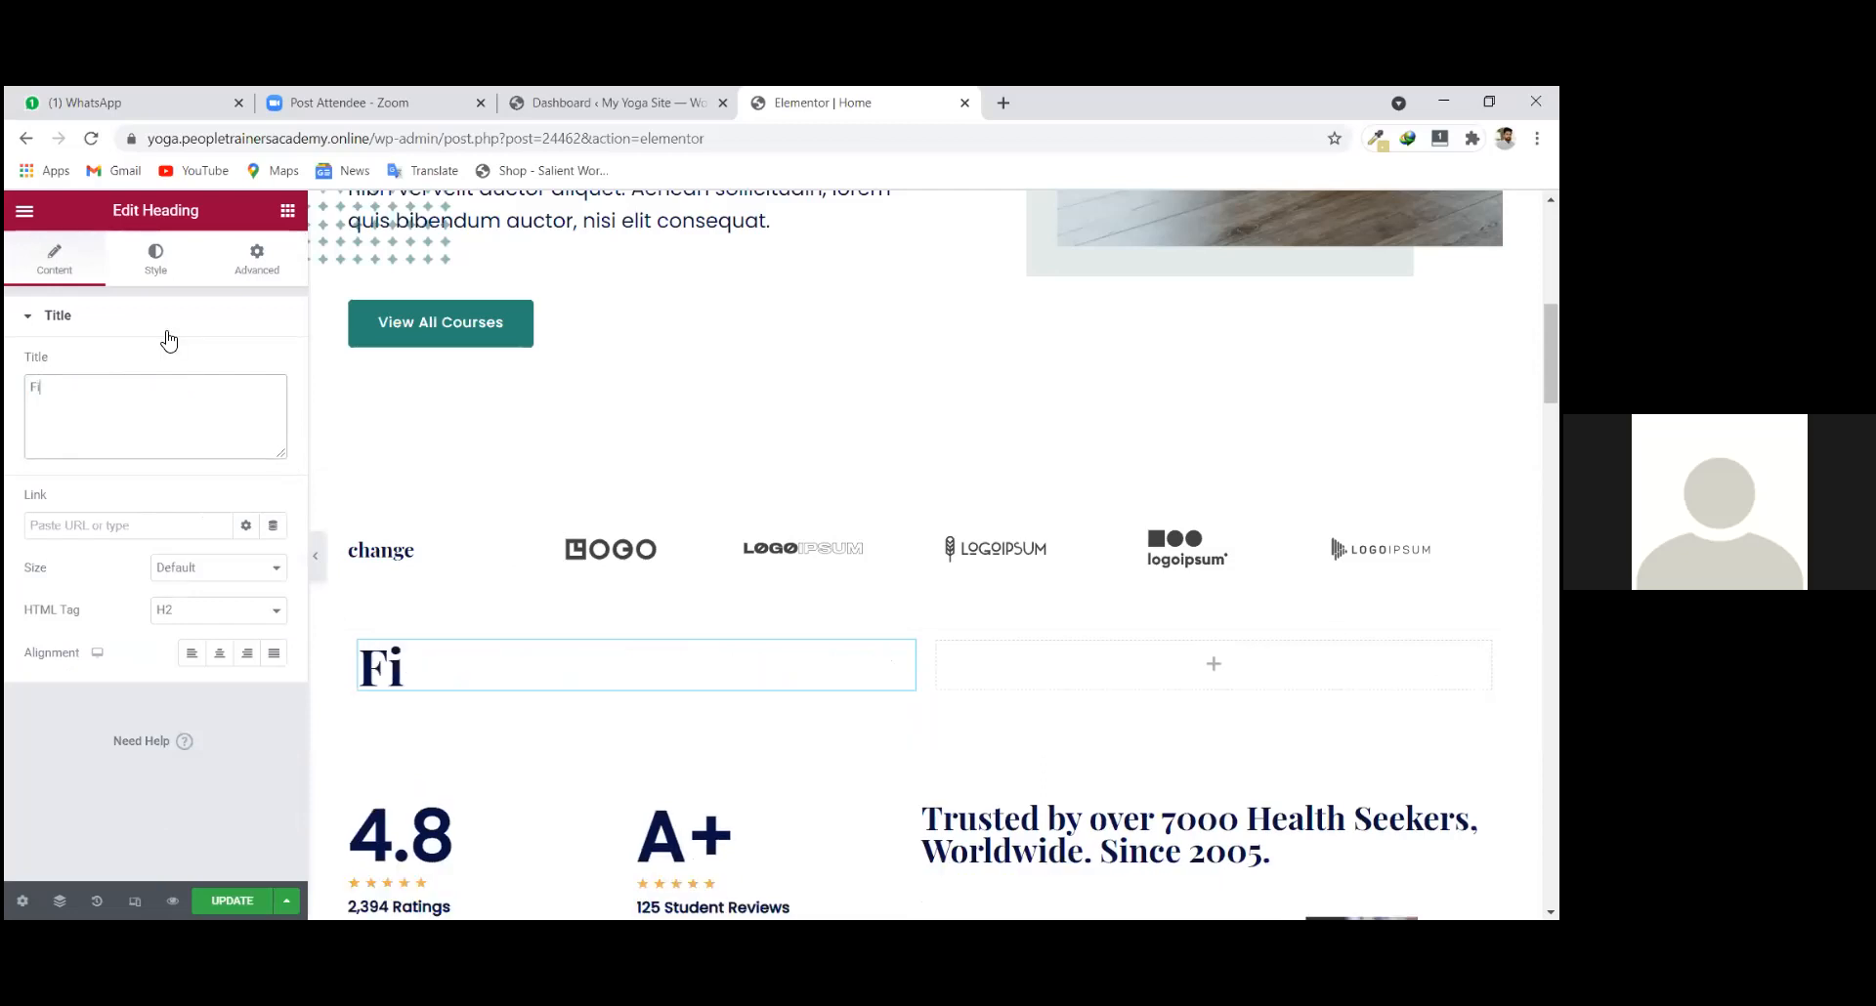
text(tness)
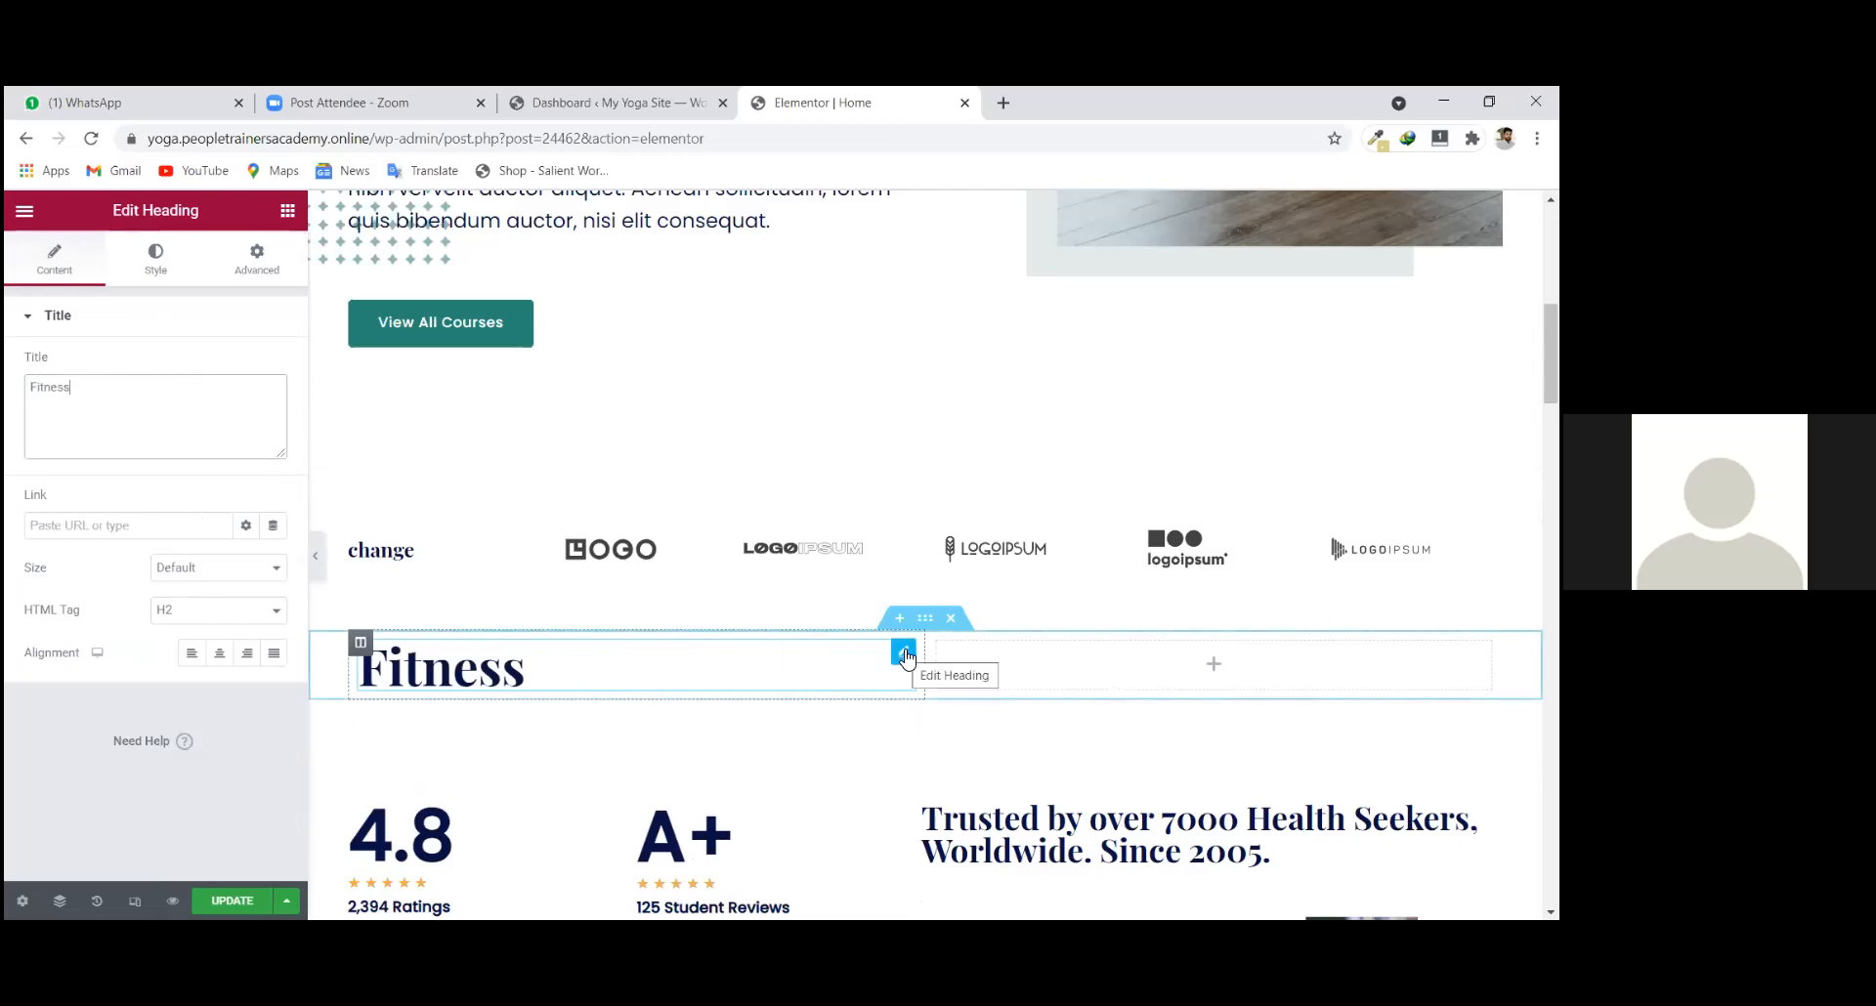
click(521, 664)
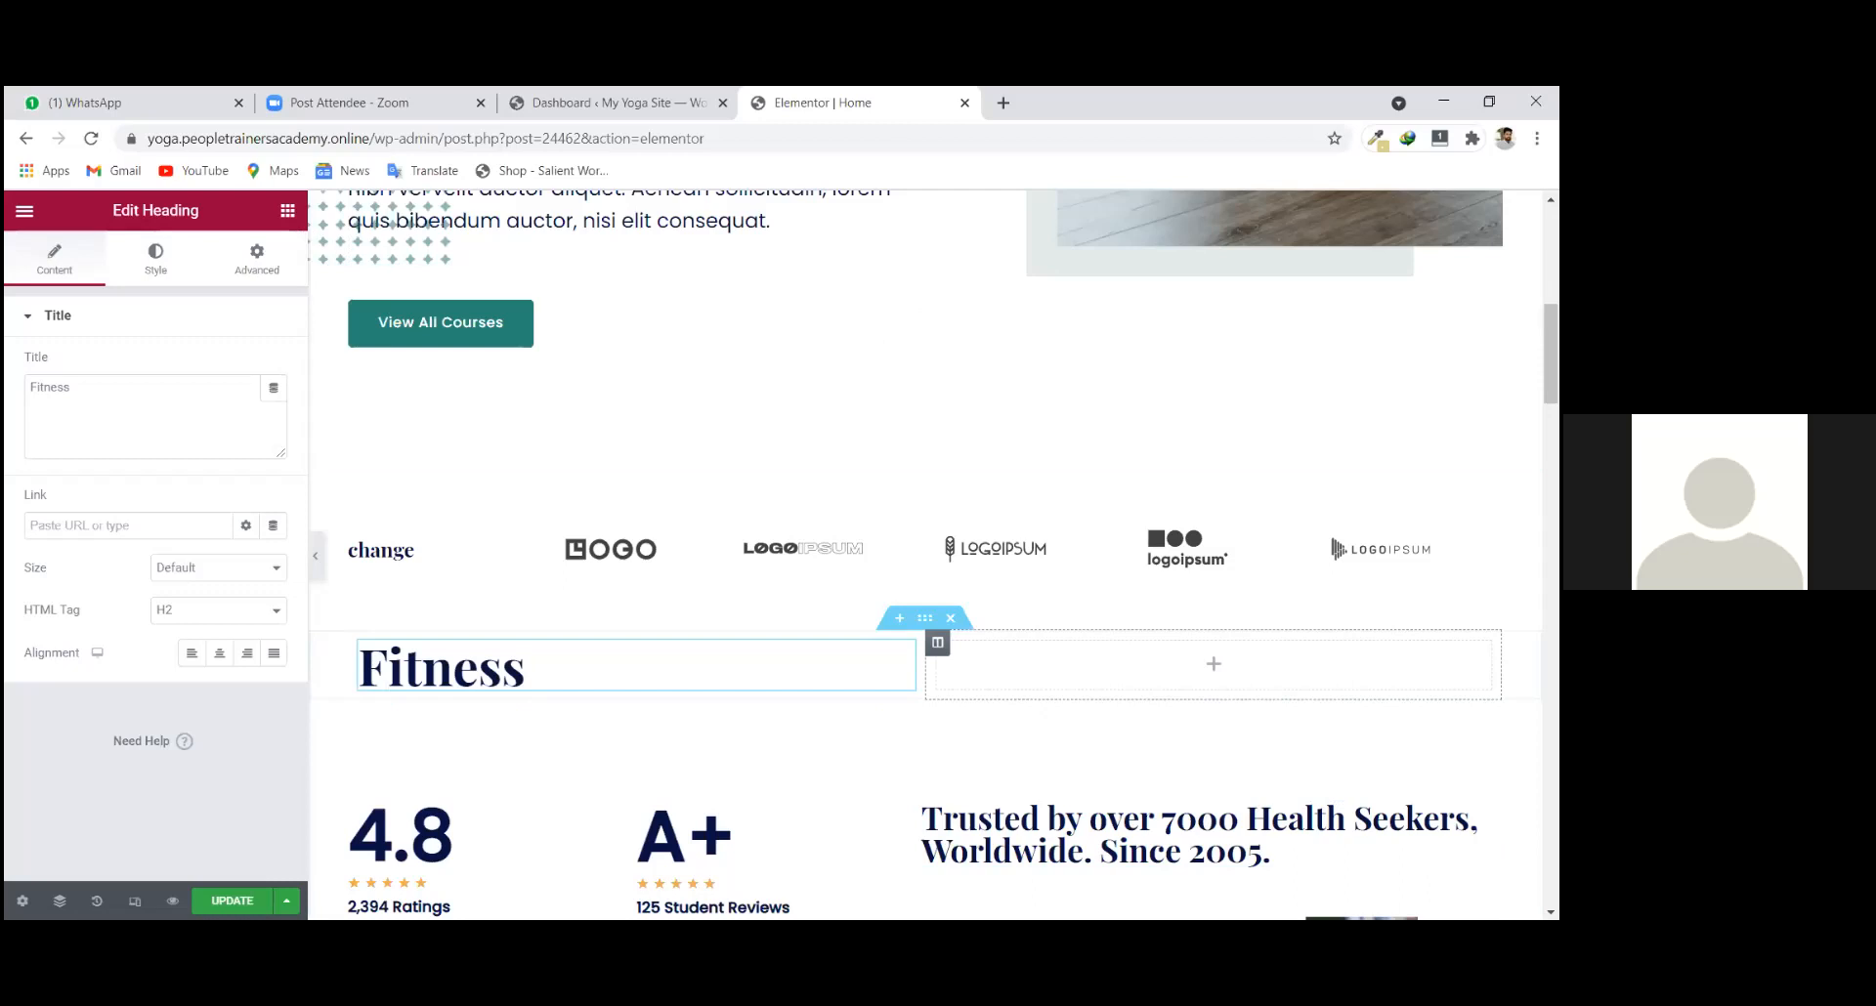
Add a Heading widget to the new section's second column with the title "Learn Yoga with us".
click(287, 210)
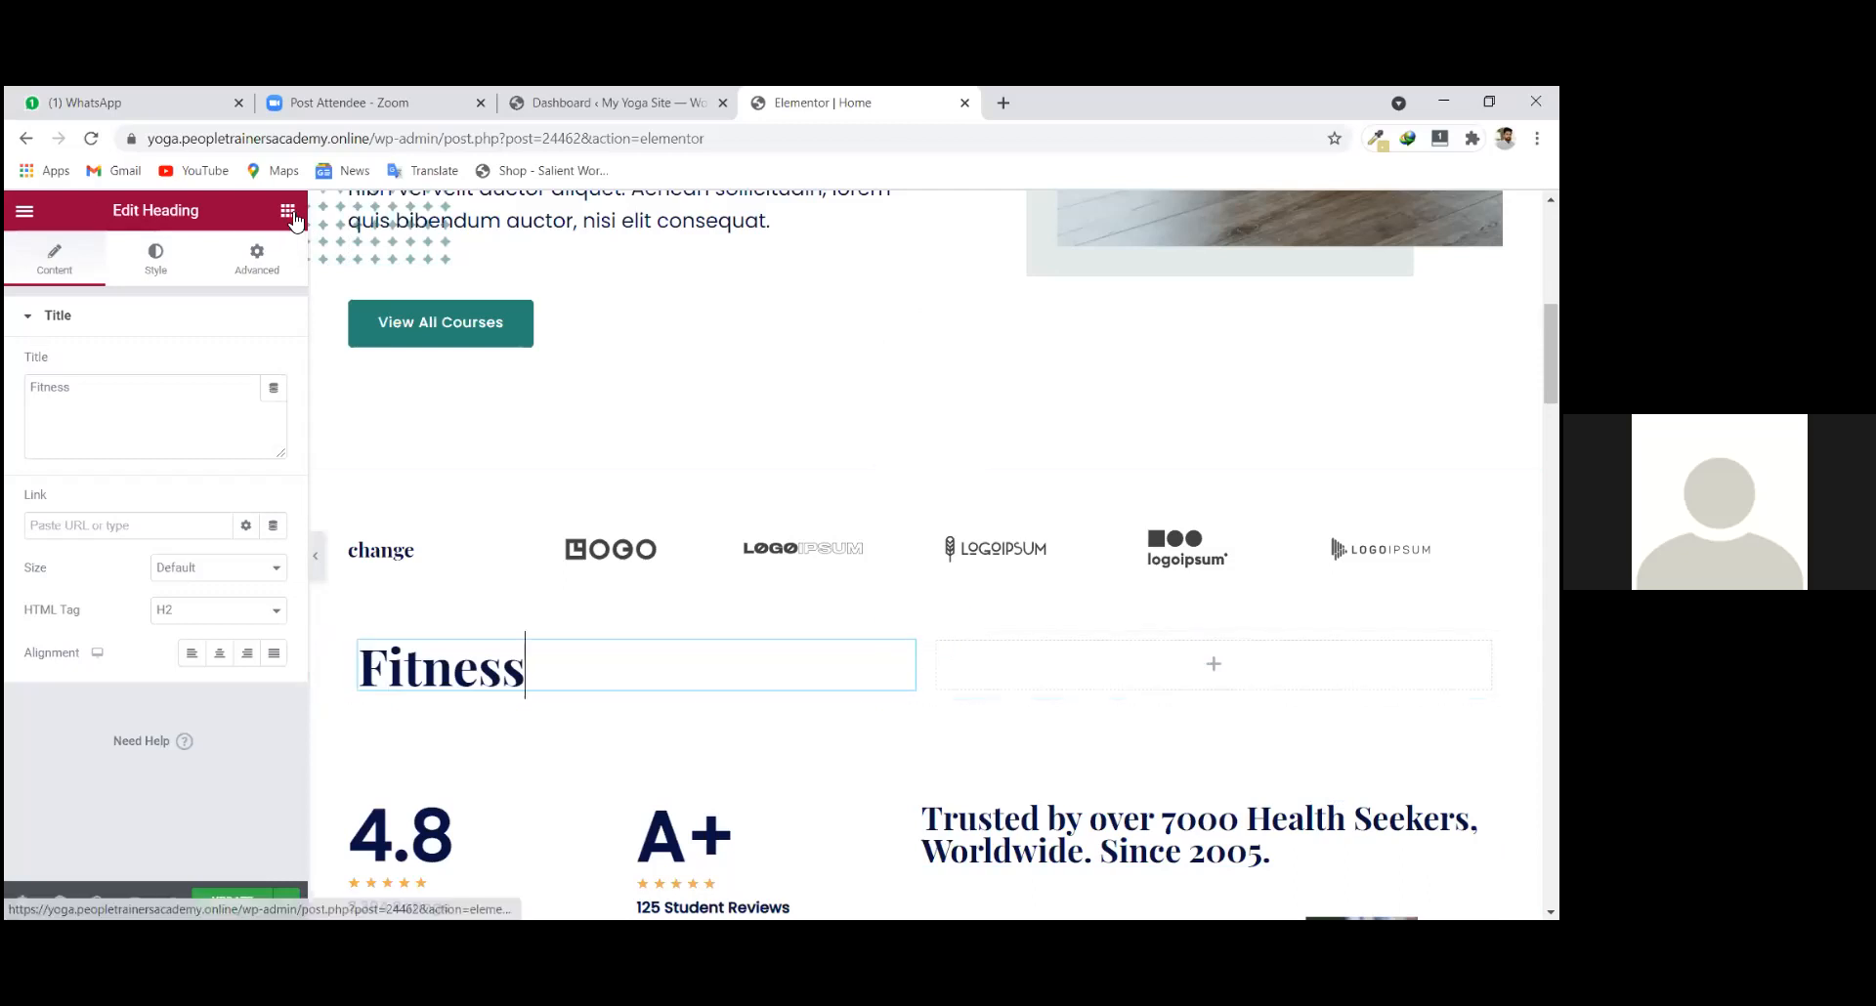
drag(223, 405, 1227, 665)
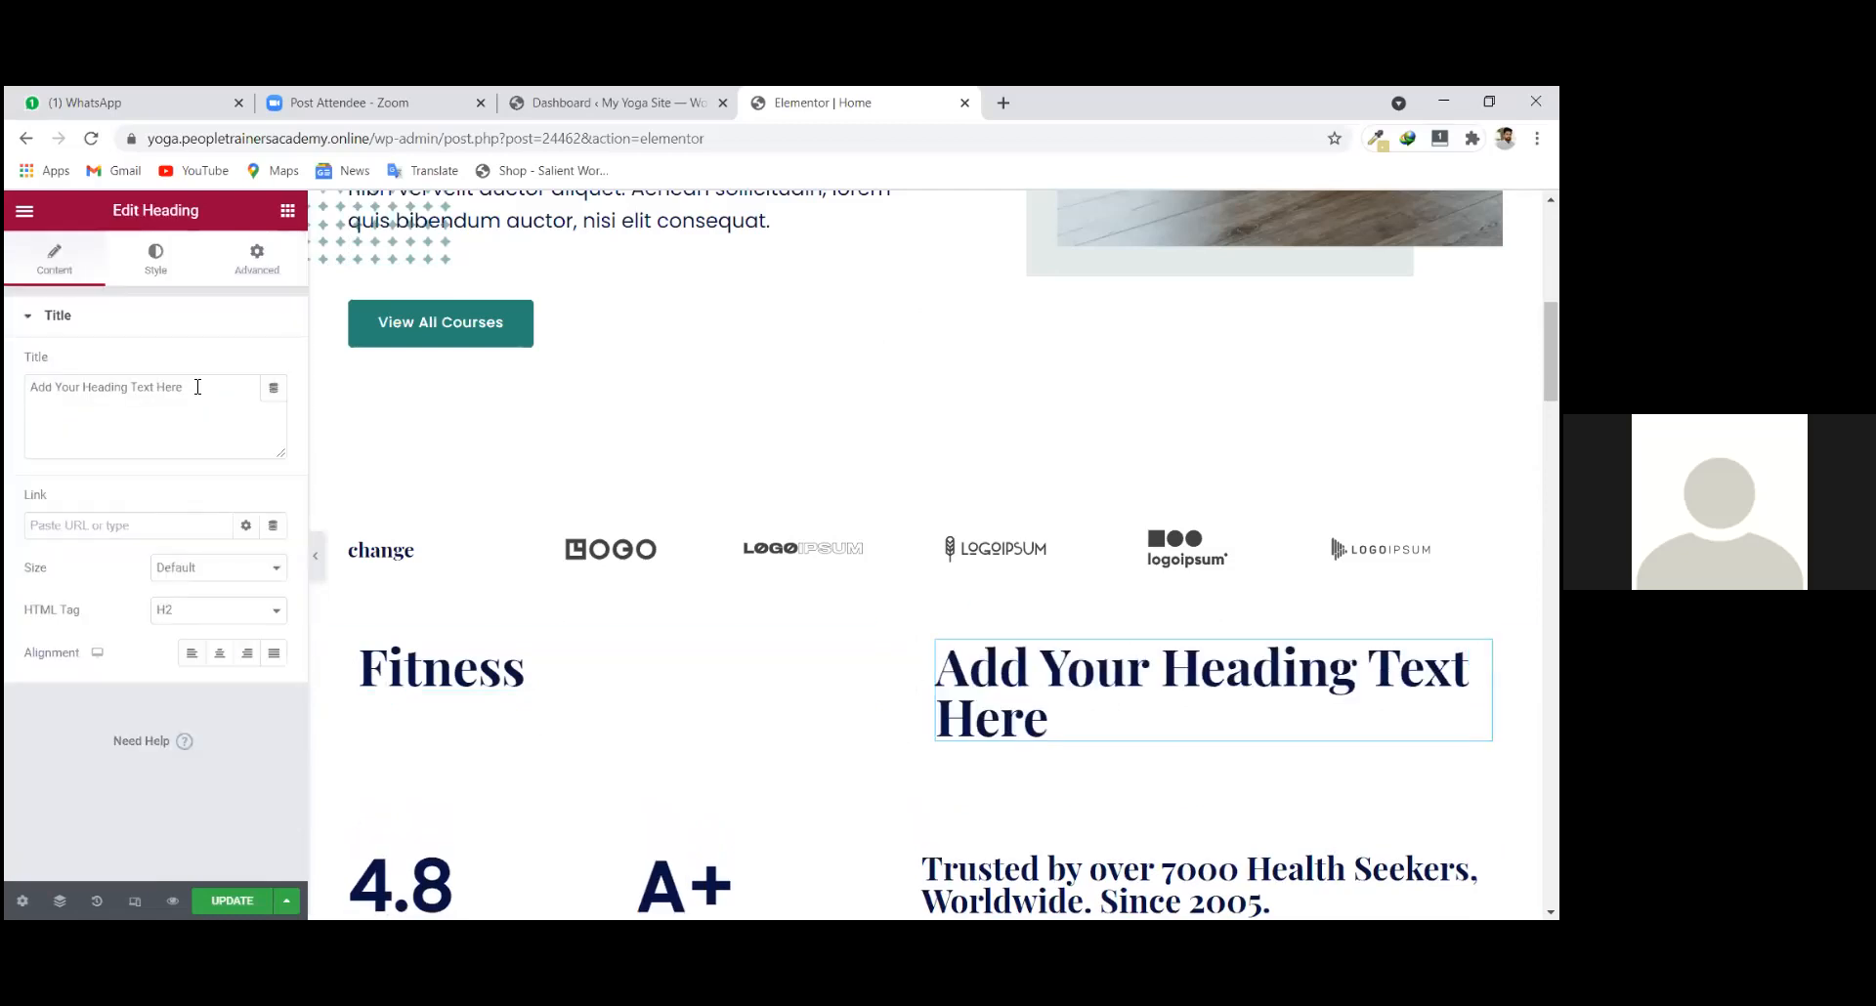
drag(185, 388, 5, 390)
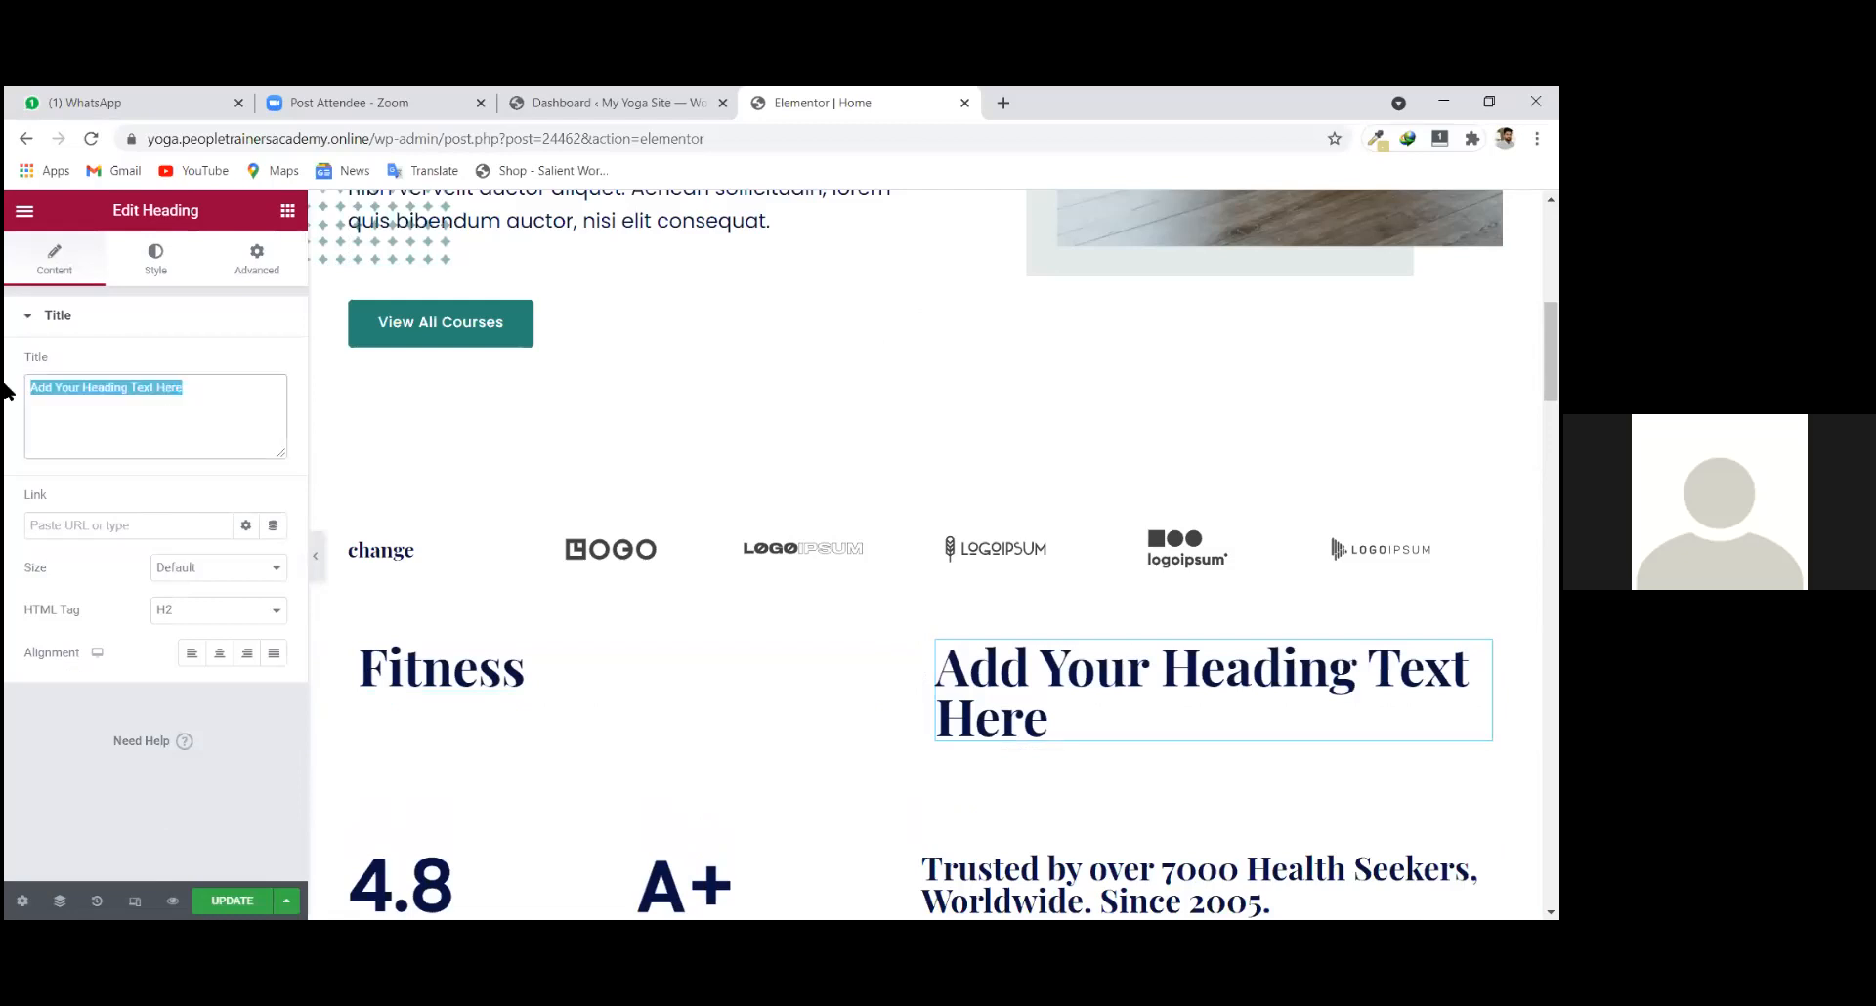
text(Learn Yoga )
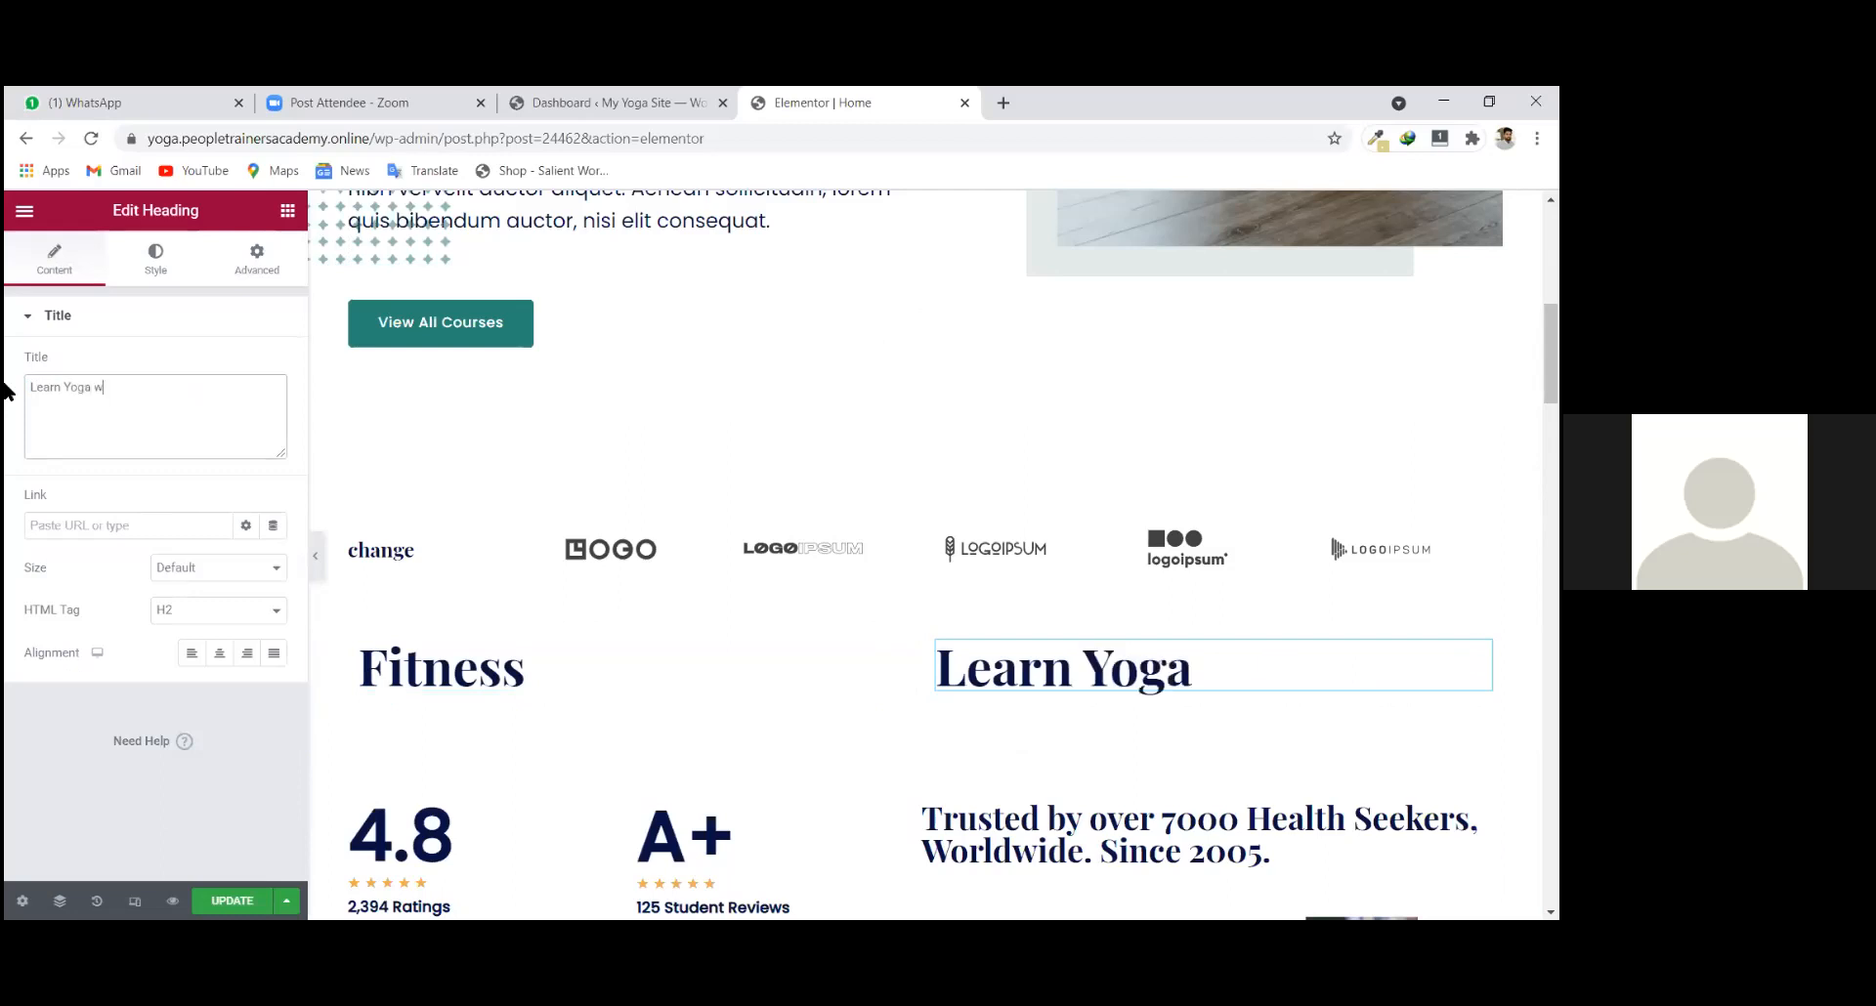
text(with us)
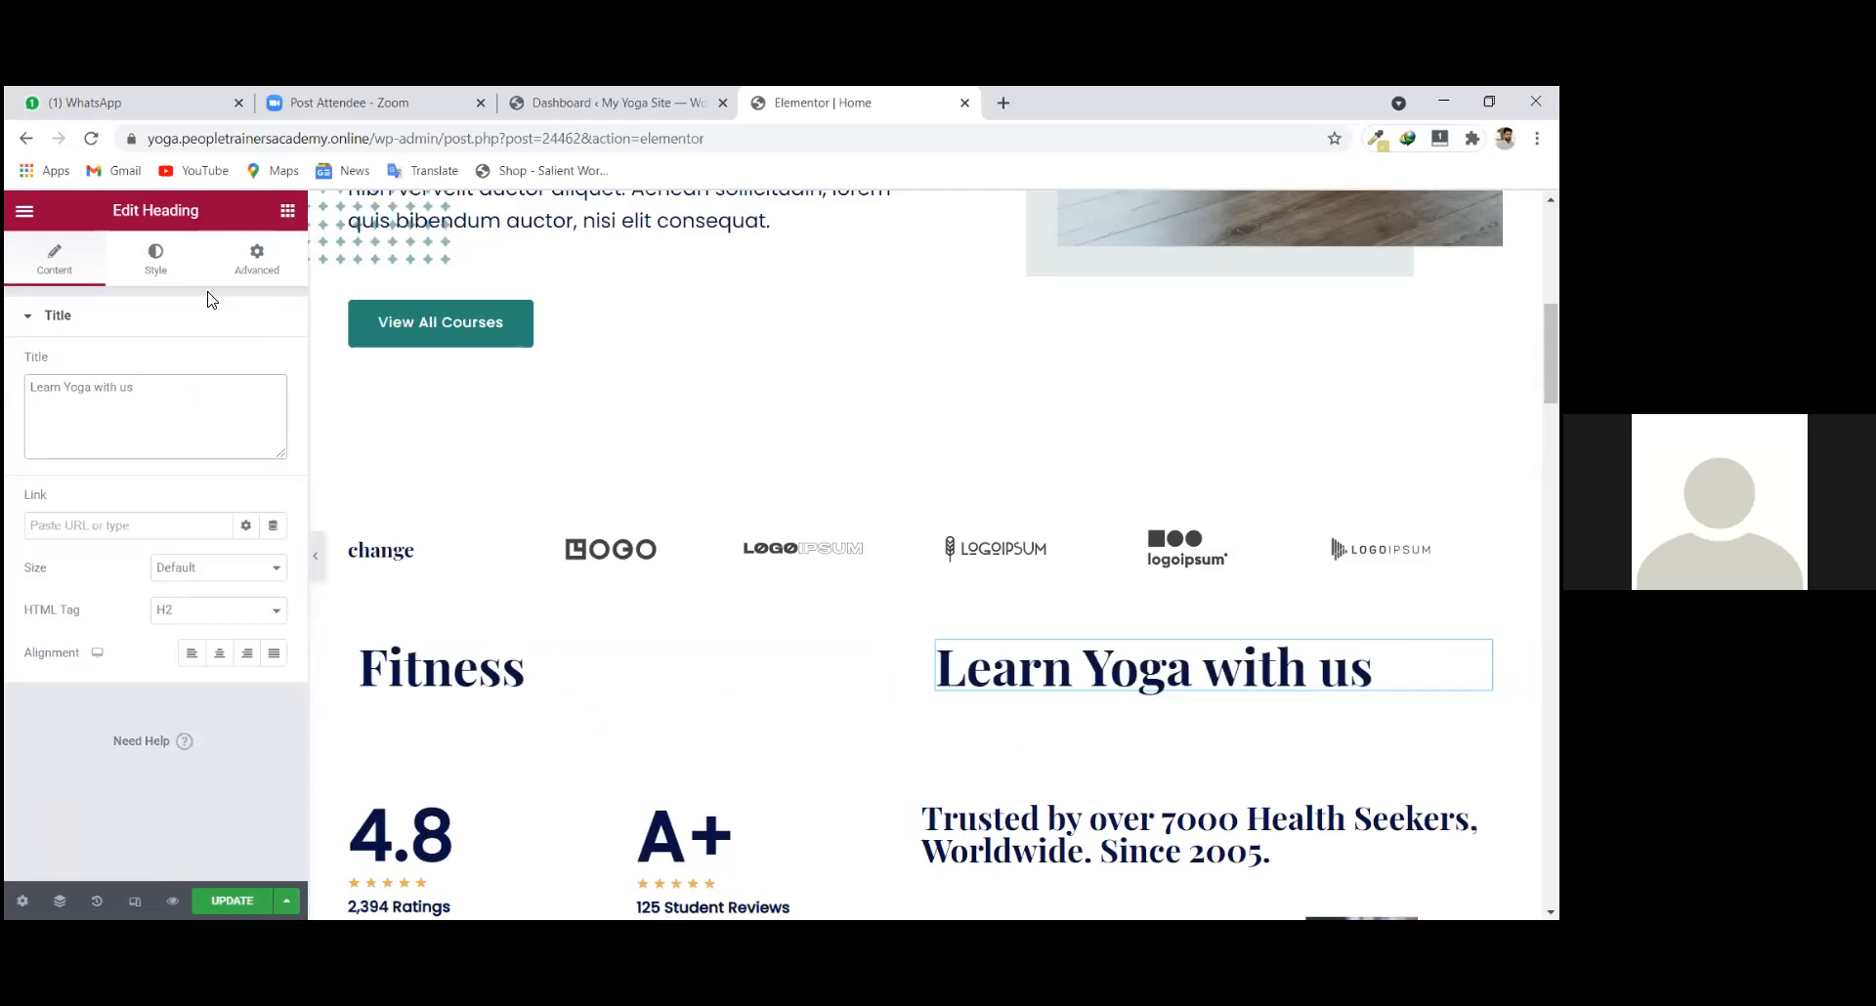
Add a Text Editor widget with the default placeholder paragraph below the "Fitness" heading.
click(287, 216)
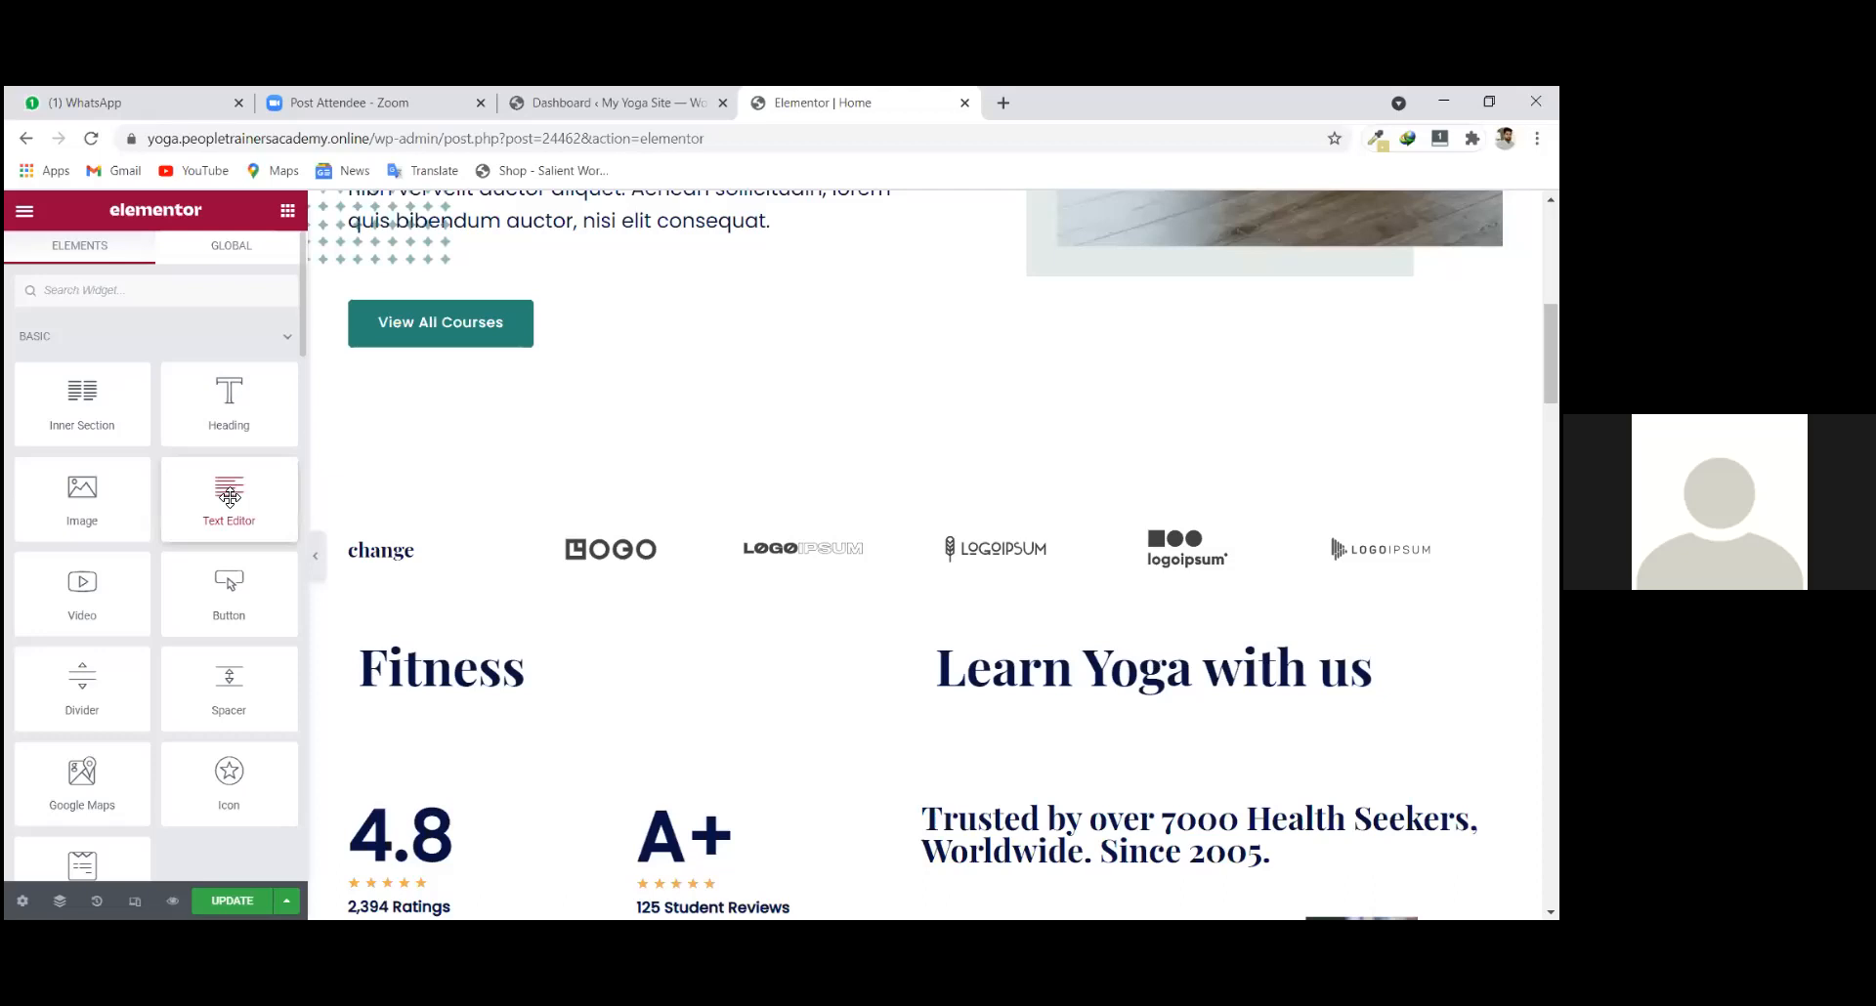
drag(232, 494, 465, 715)
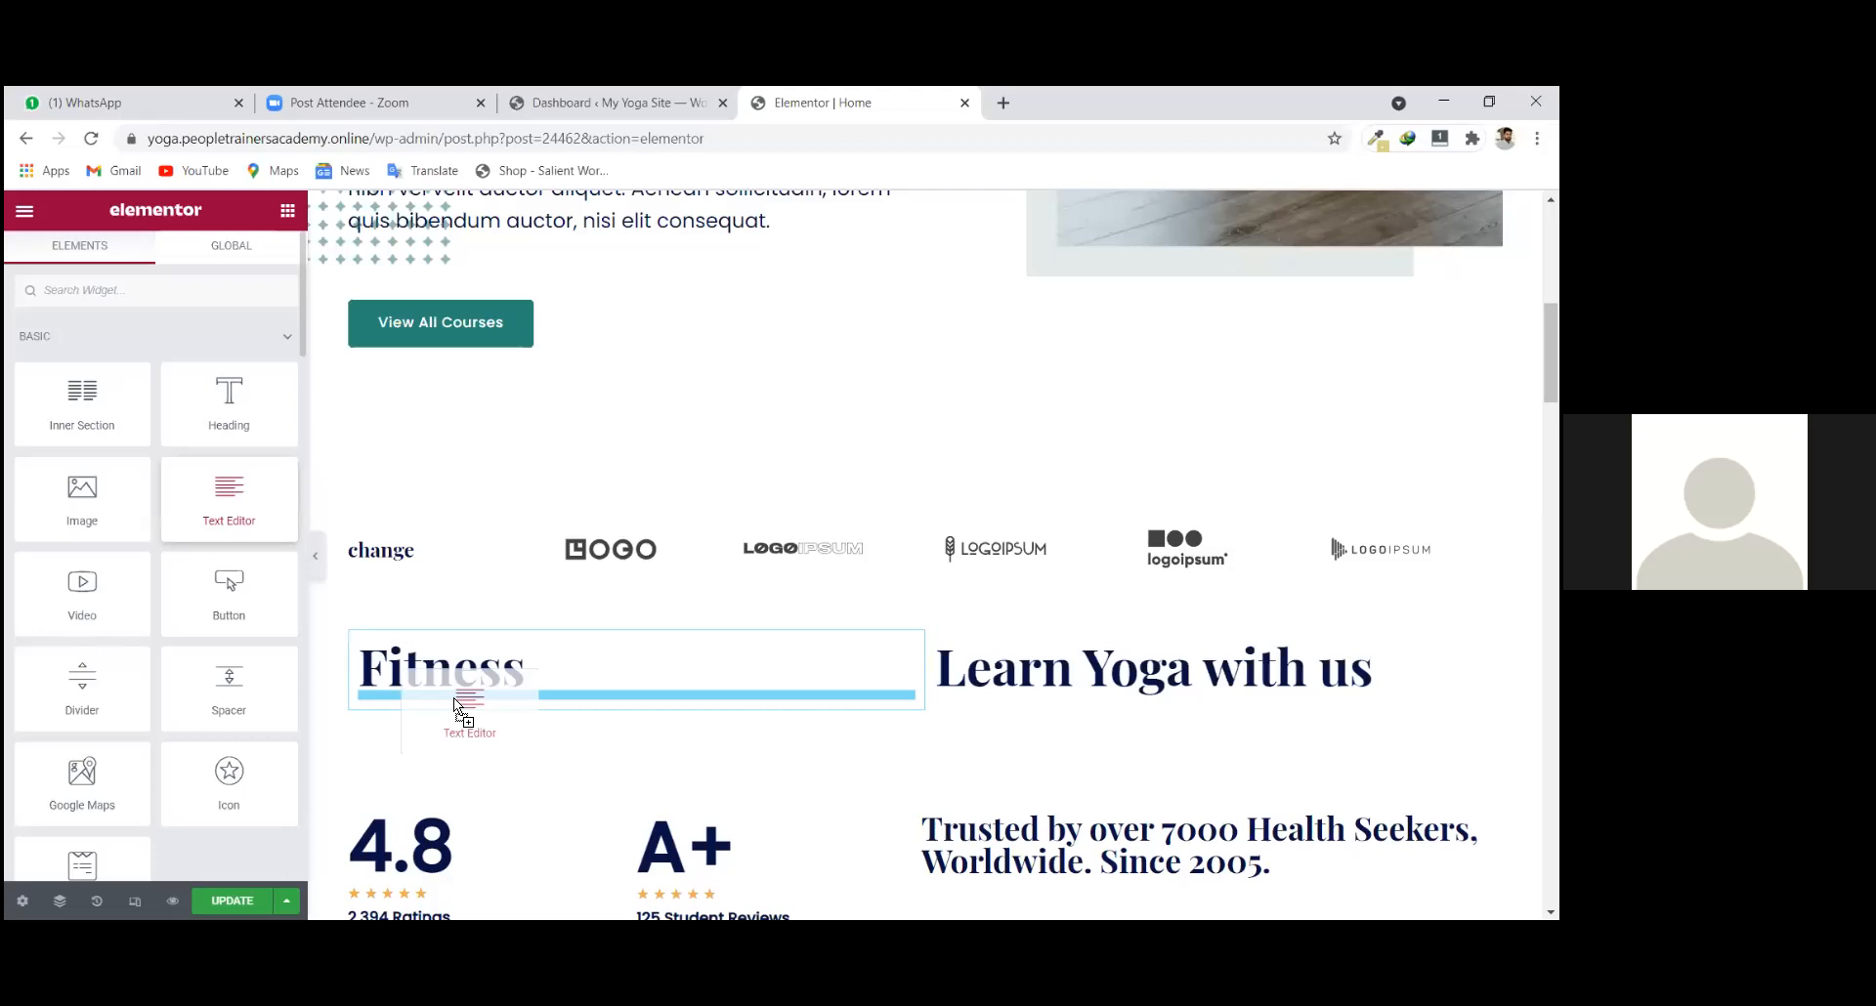
drag(454, 697, 453, 698)
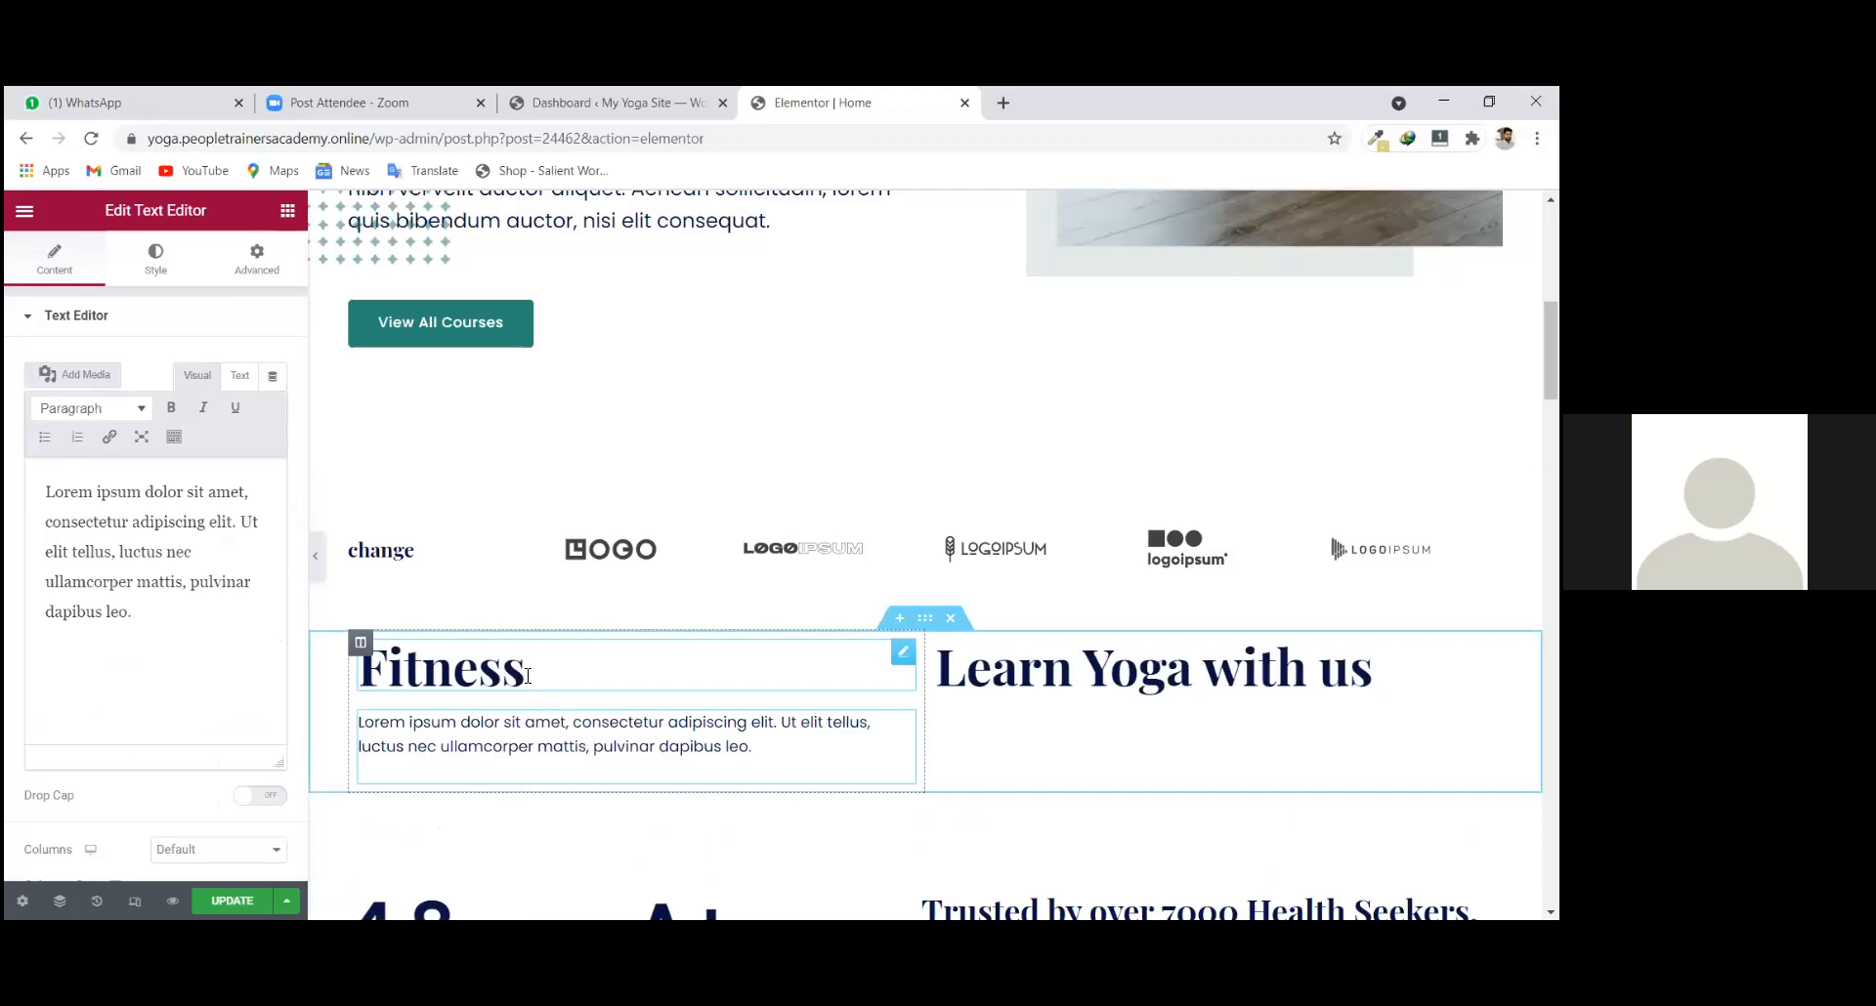
drag(745, 751, 700, 746)
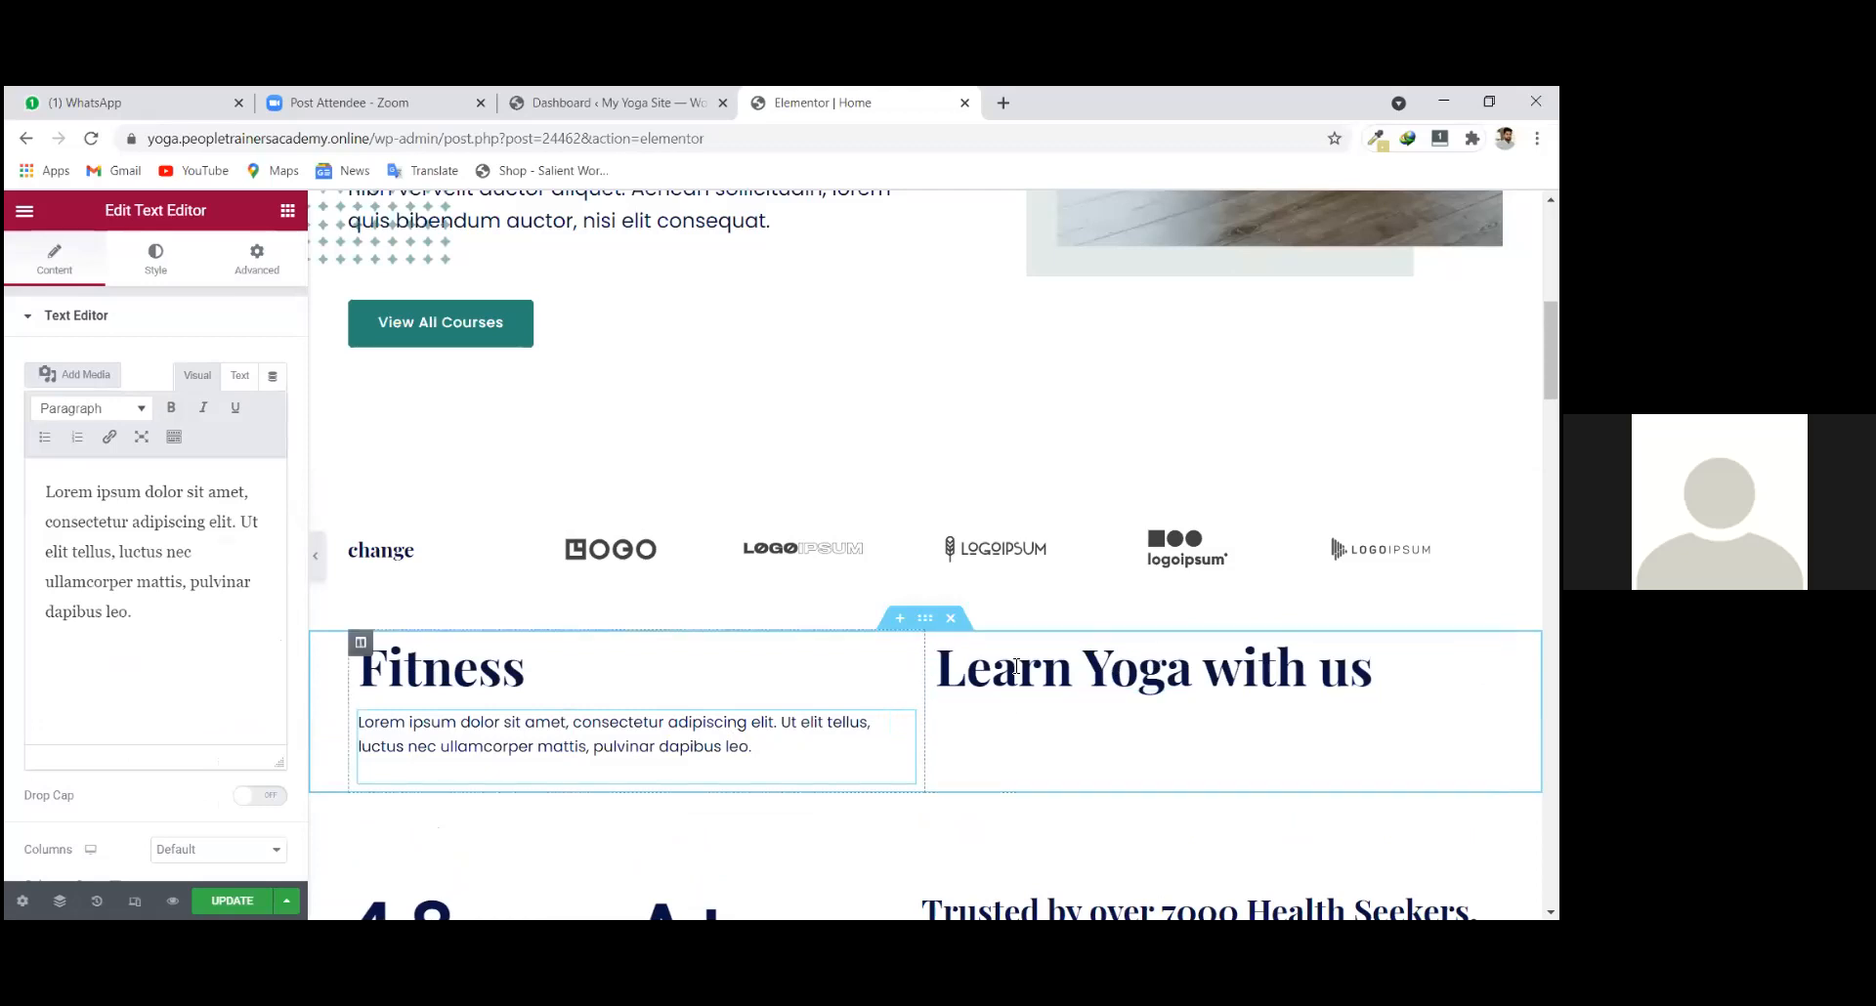
Add a Text Editor widget with the default placeholder paragraph below the "Learn Yoga with us" heading.
click(290, 211)
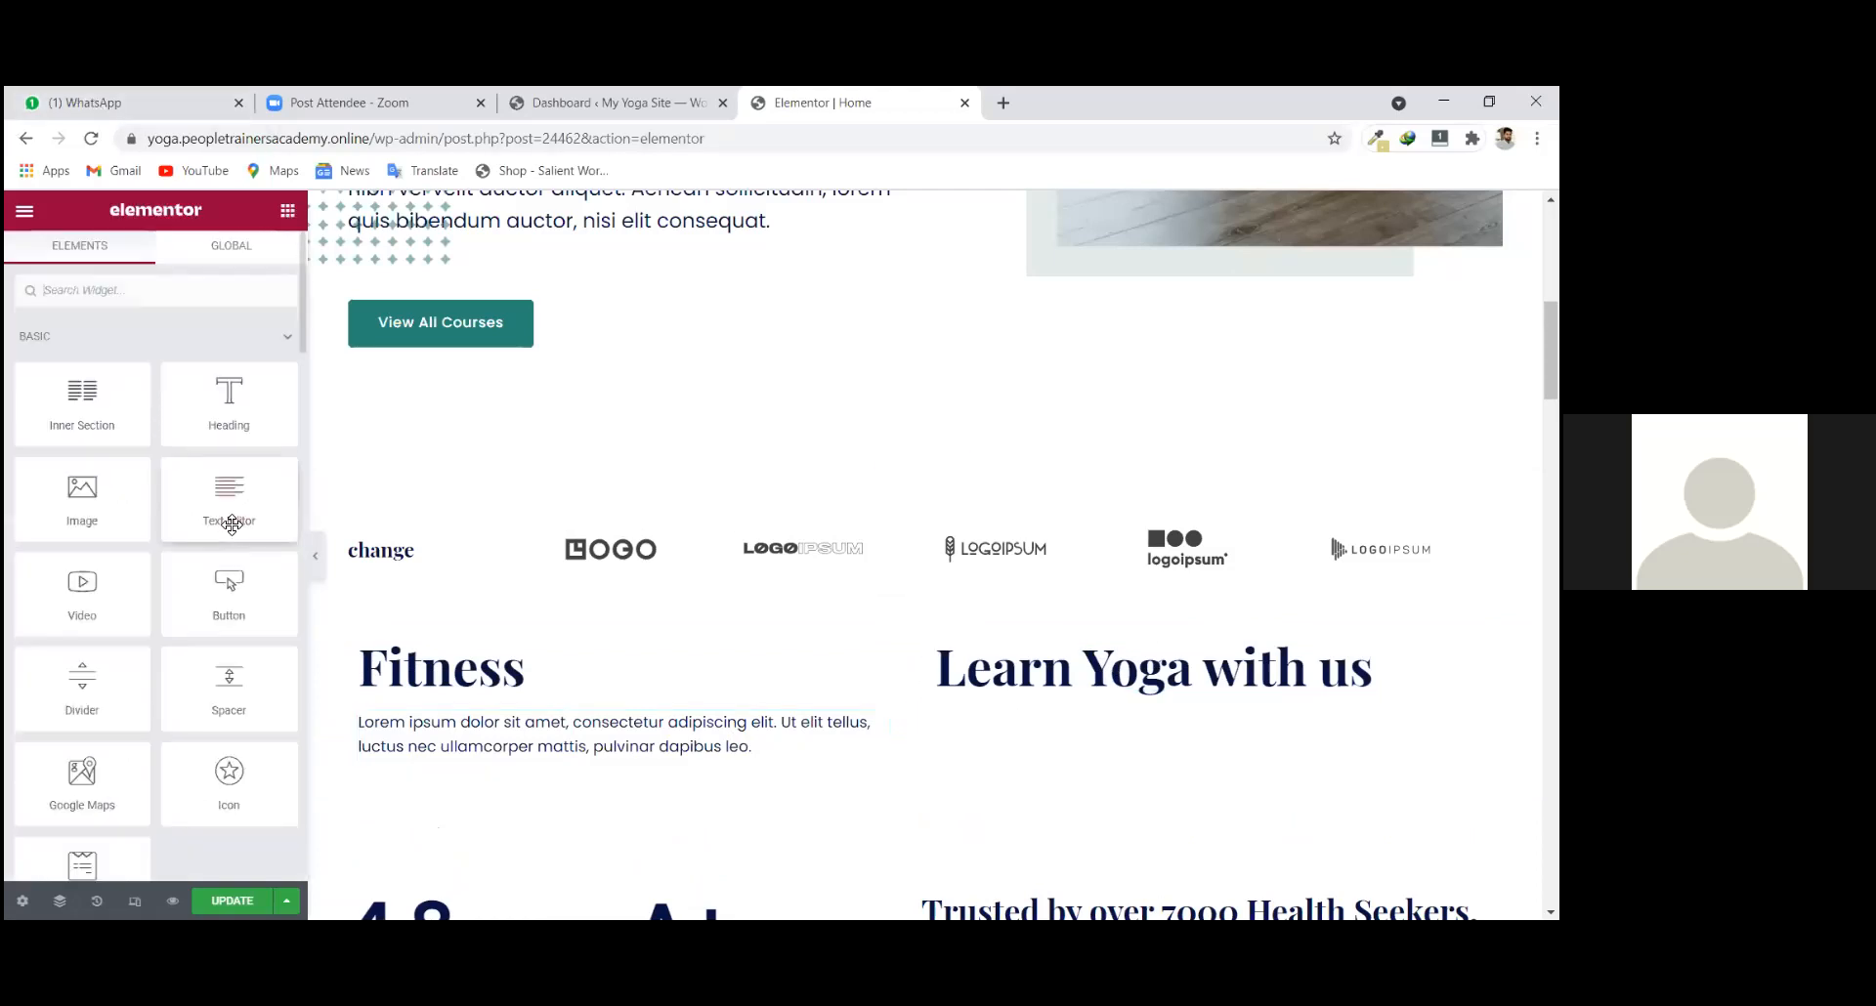
drag(227, 493, 717, 648)
drag(1026, 686, 1041, 682)
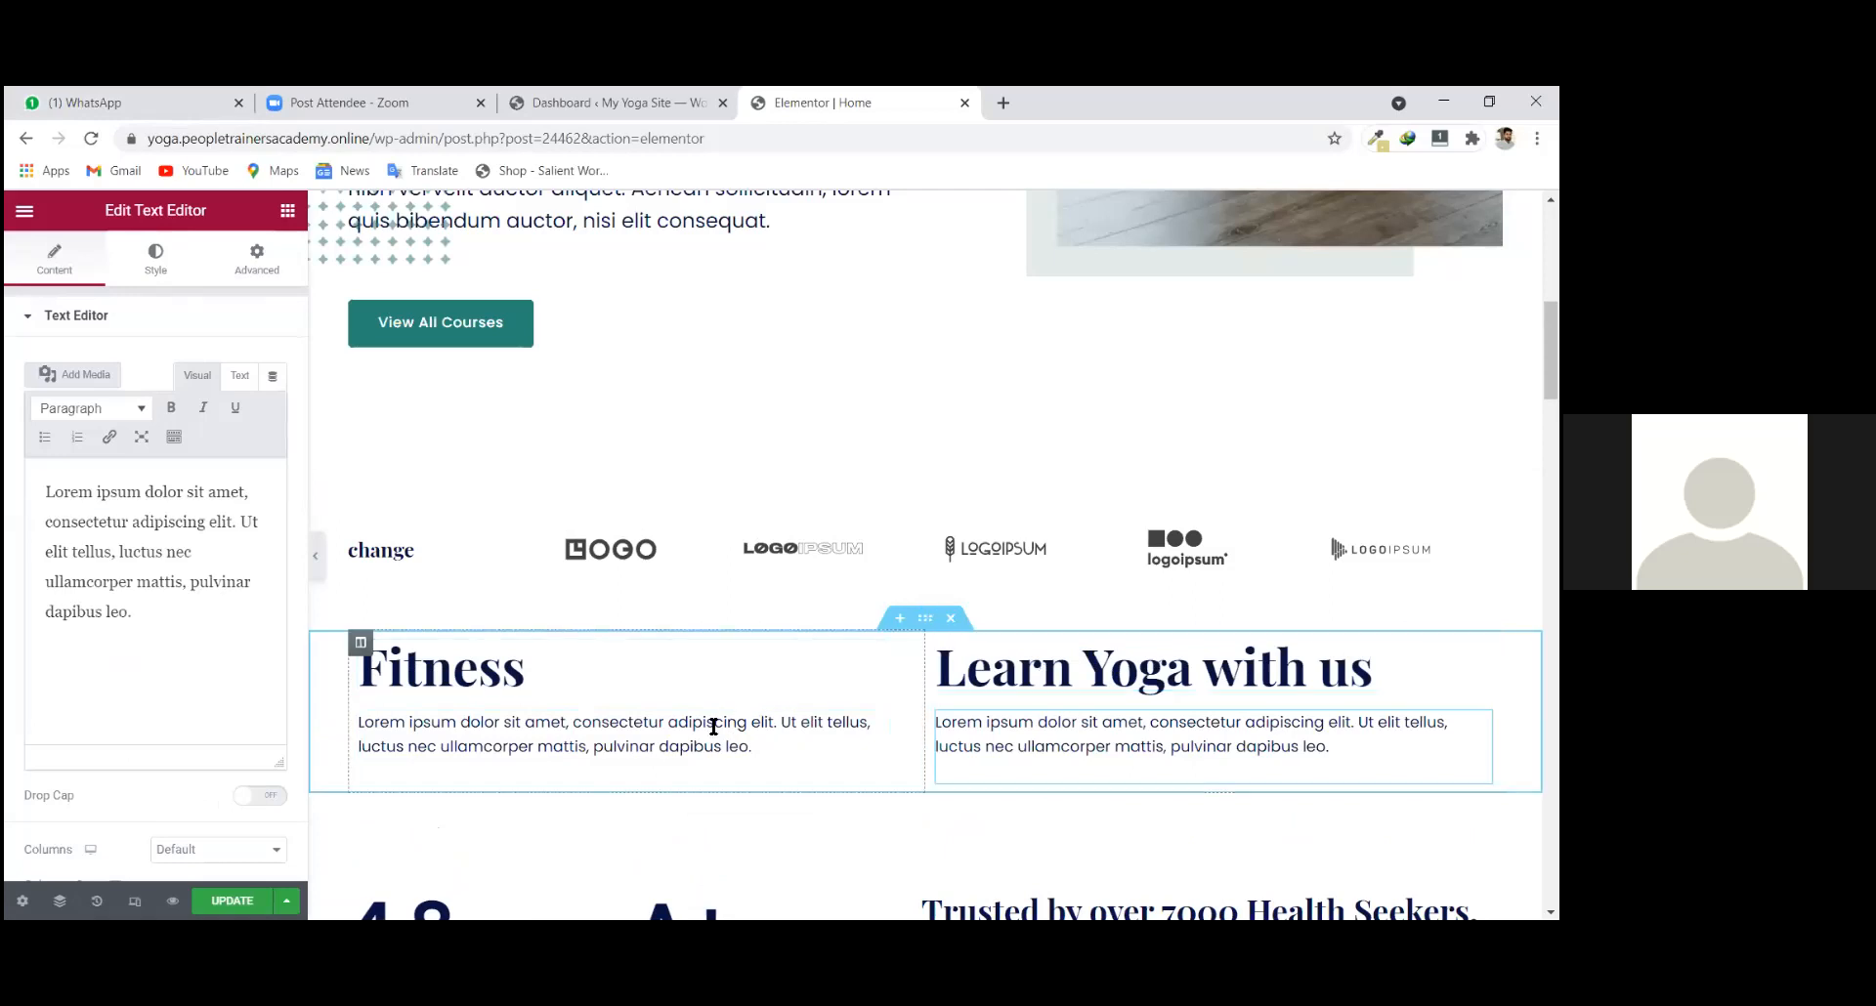
Inspect the second column's placeholder paragraph and the settings of the "Learn Yoga with us" heading.
drag(125, 553, 133, 614)
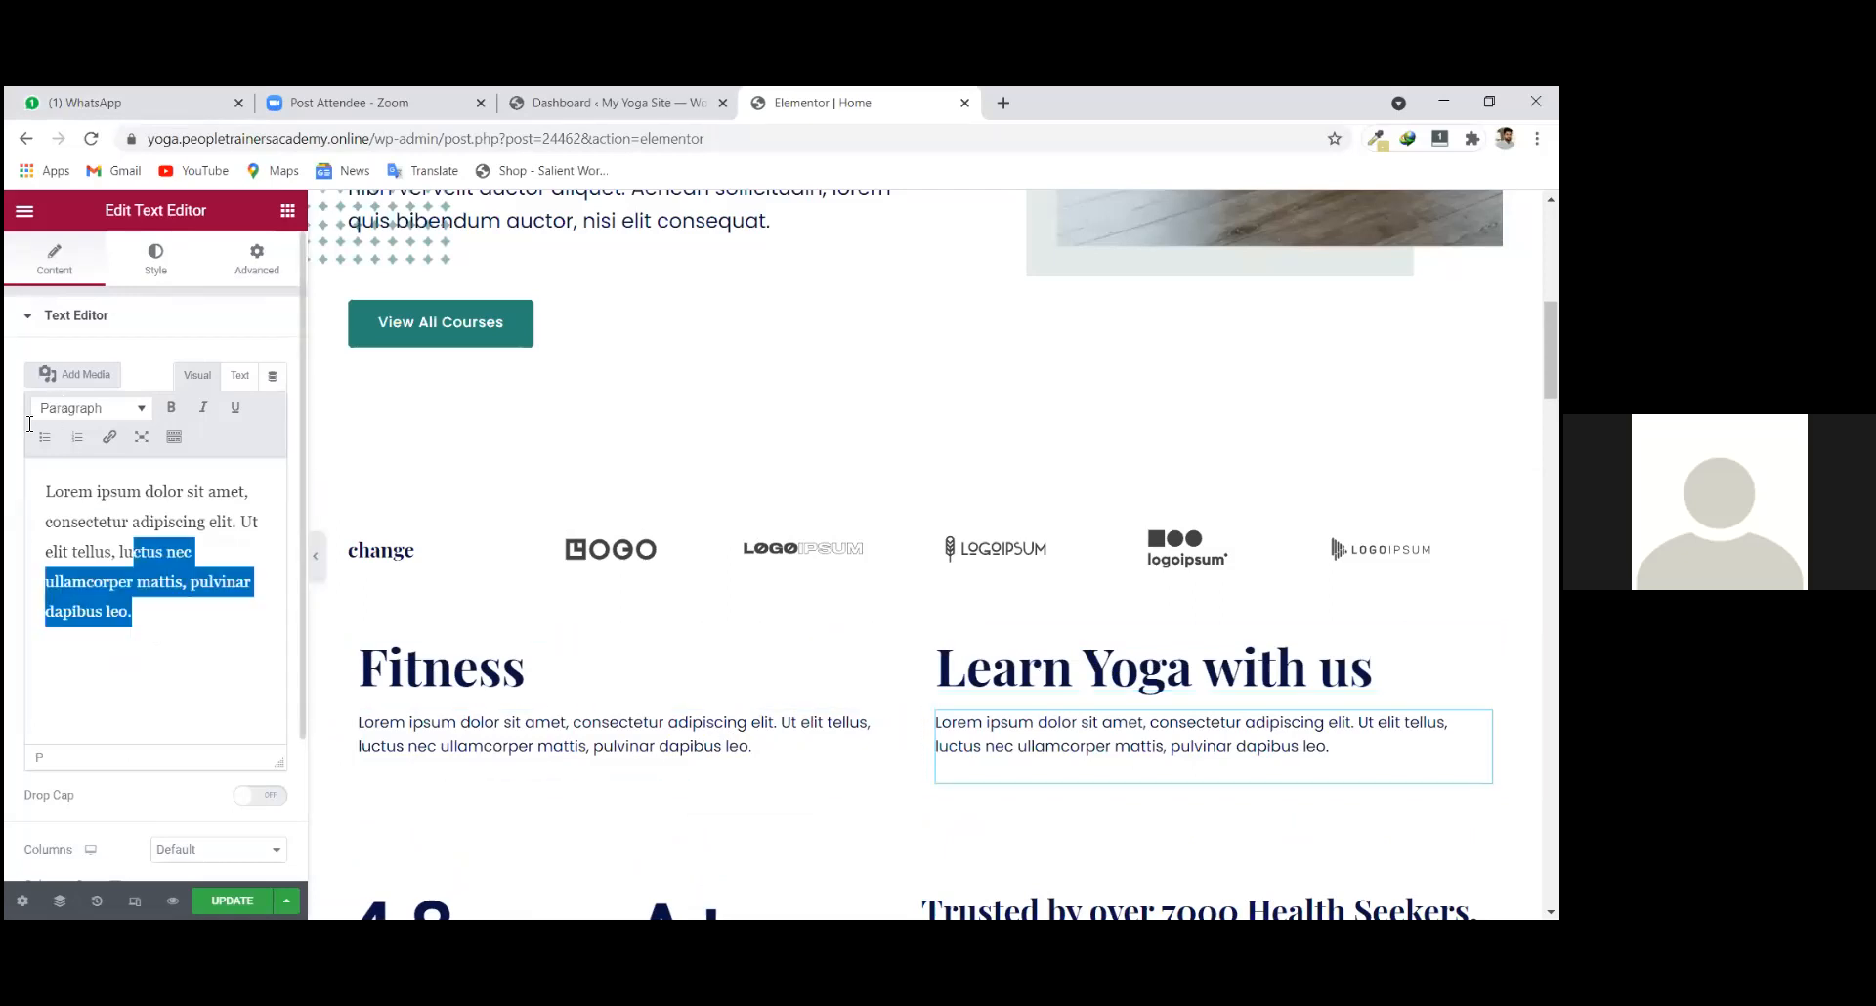
key(ctrl+a)
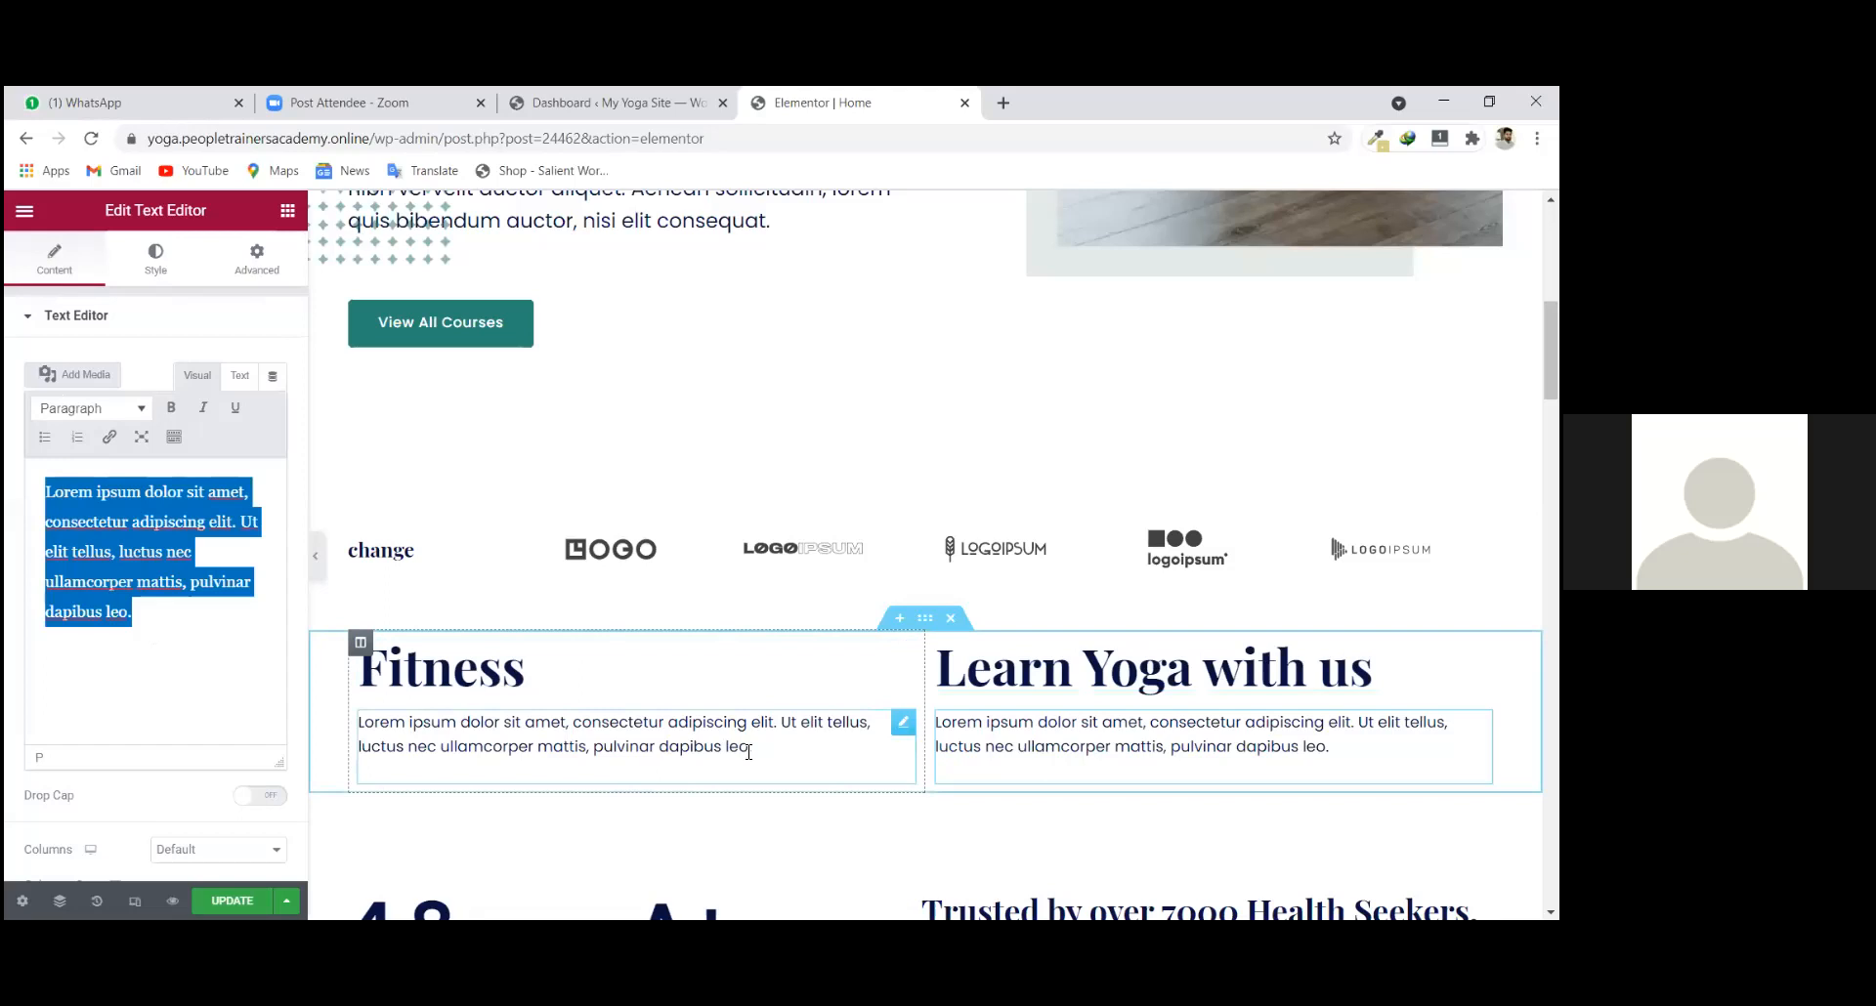
drag(182, 613, 64, 494)
click(1373, 665)
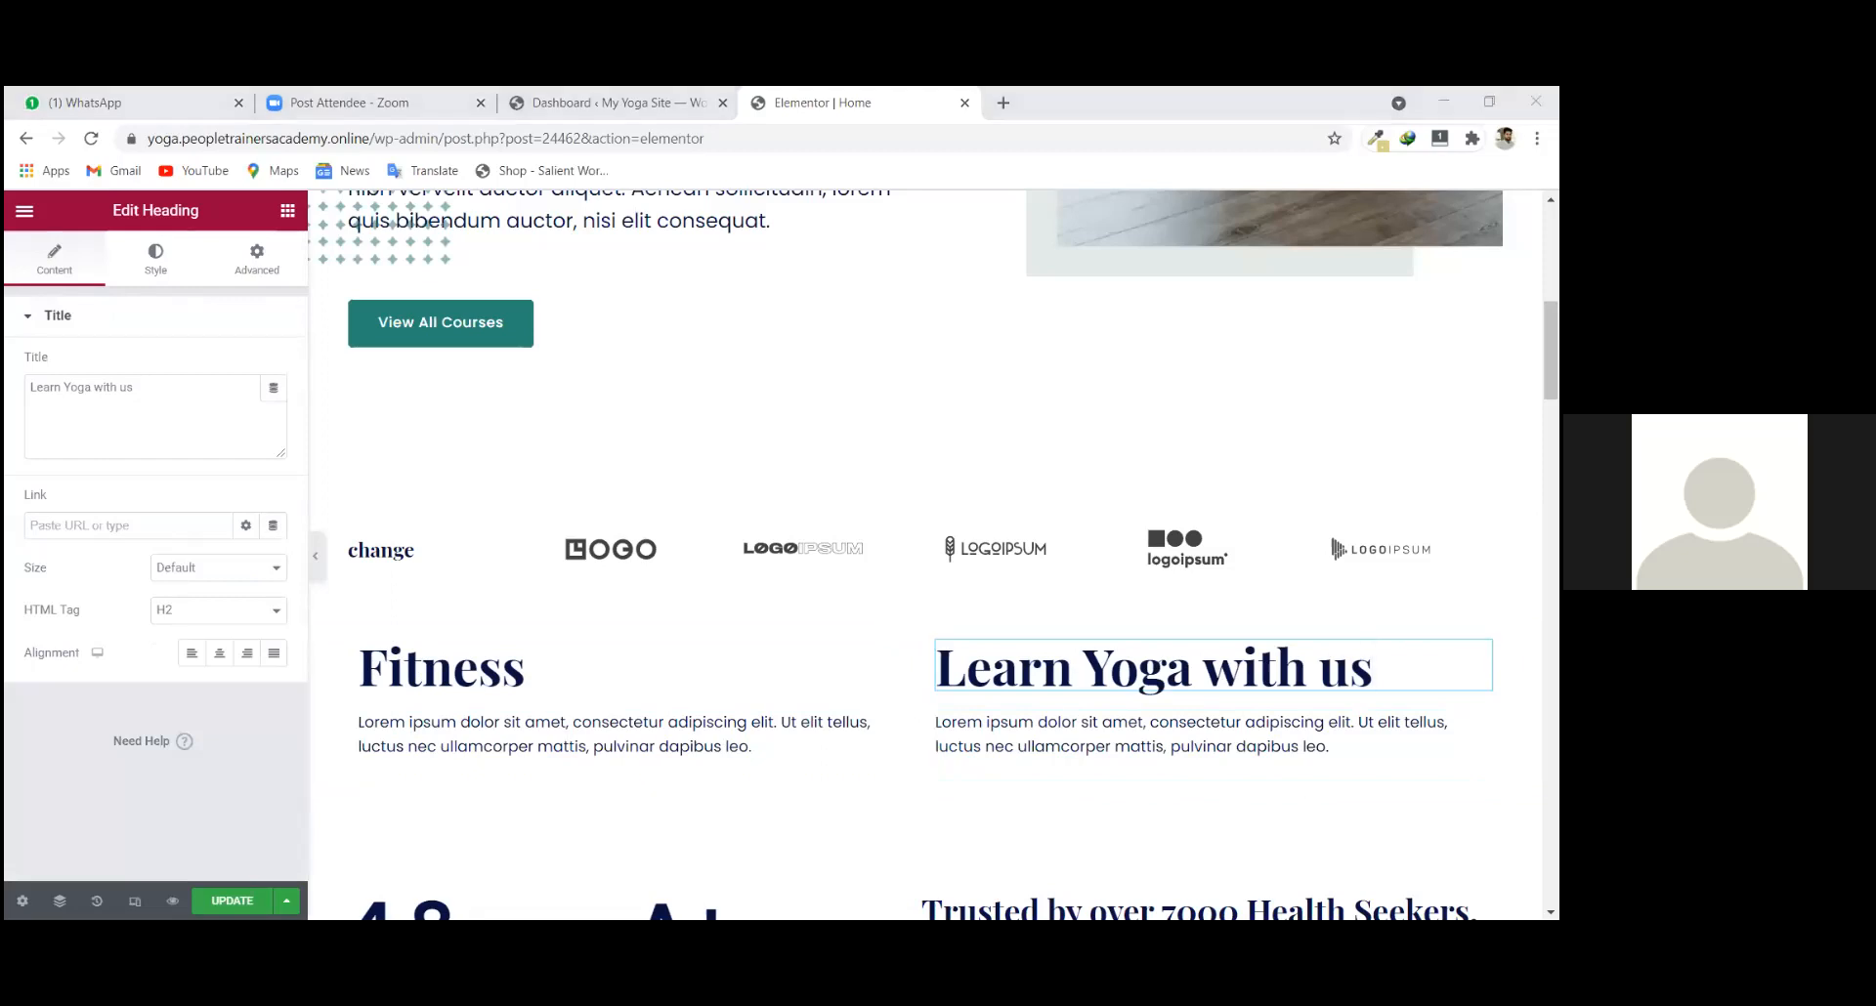
click(989, 560)
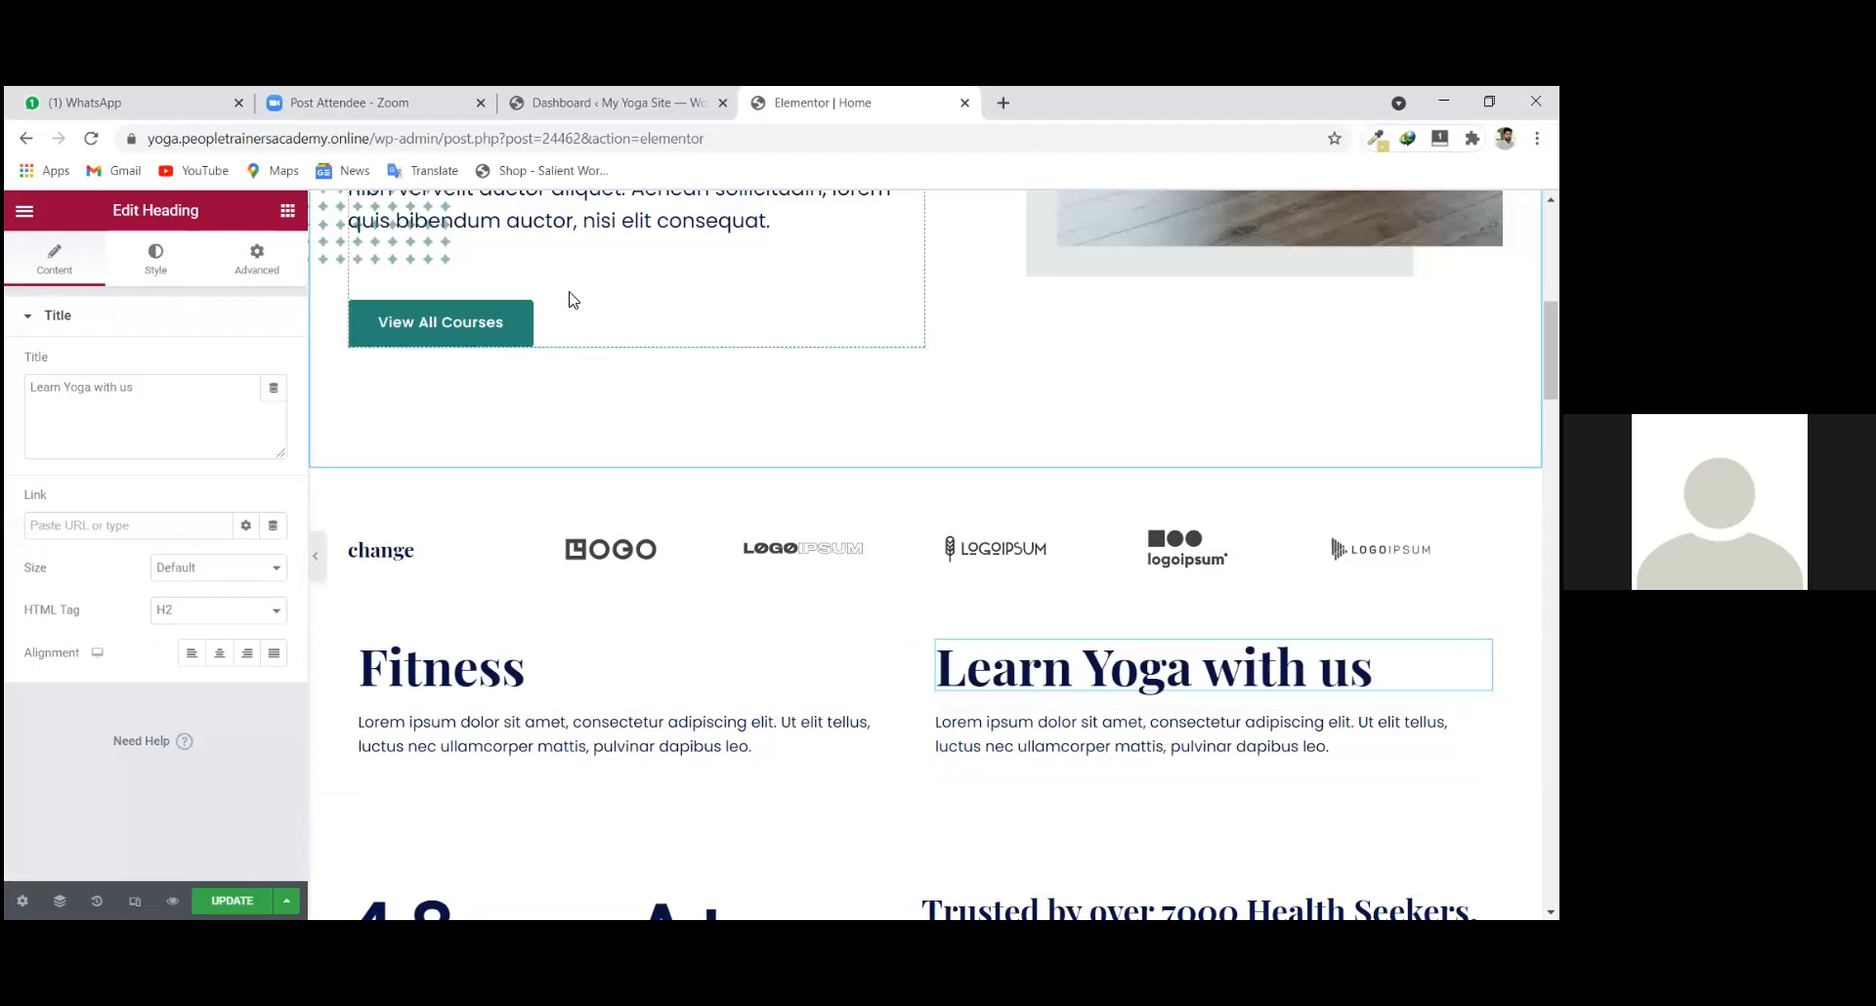
Review the page layout from the hero area down to the new two-column section and the ratings.
scroll(607, 625, down, 1)
scroll(751, 744, up, 2)
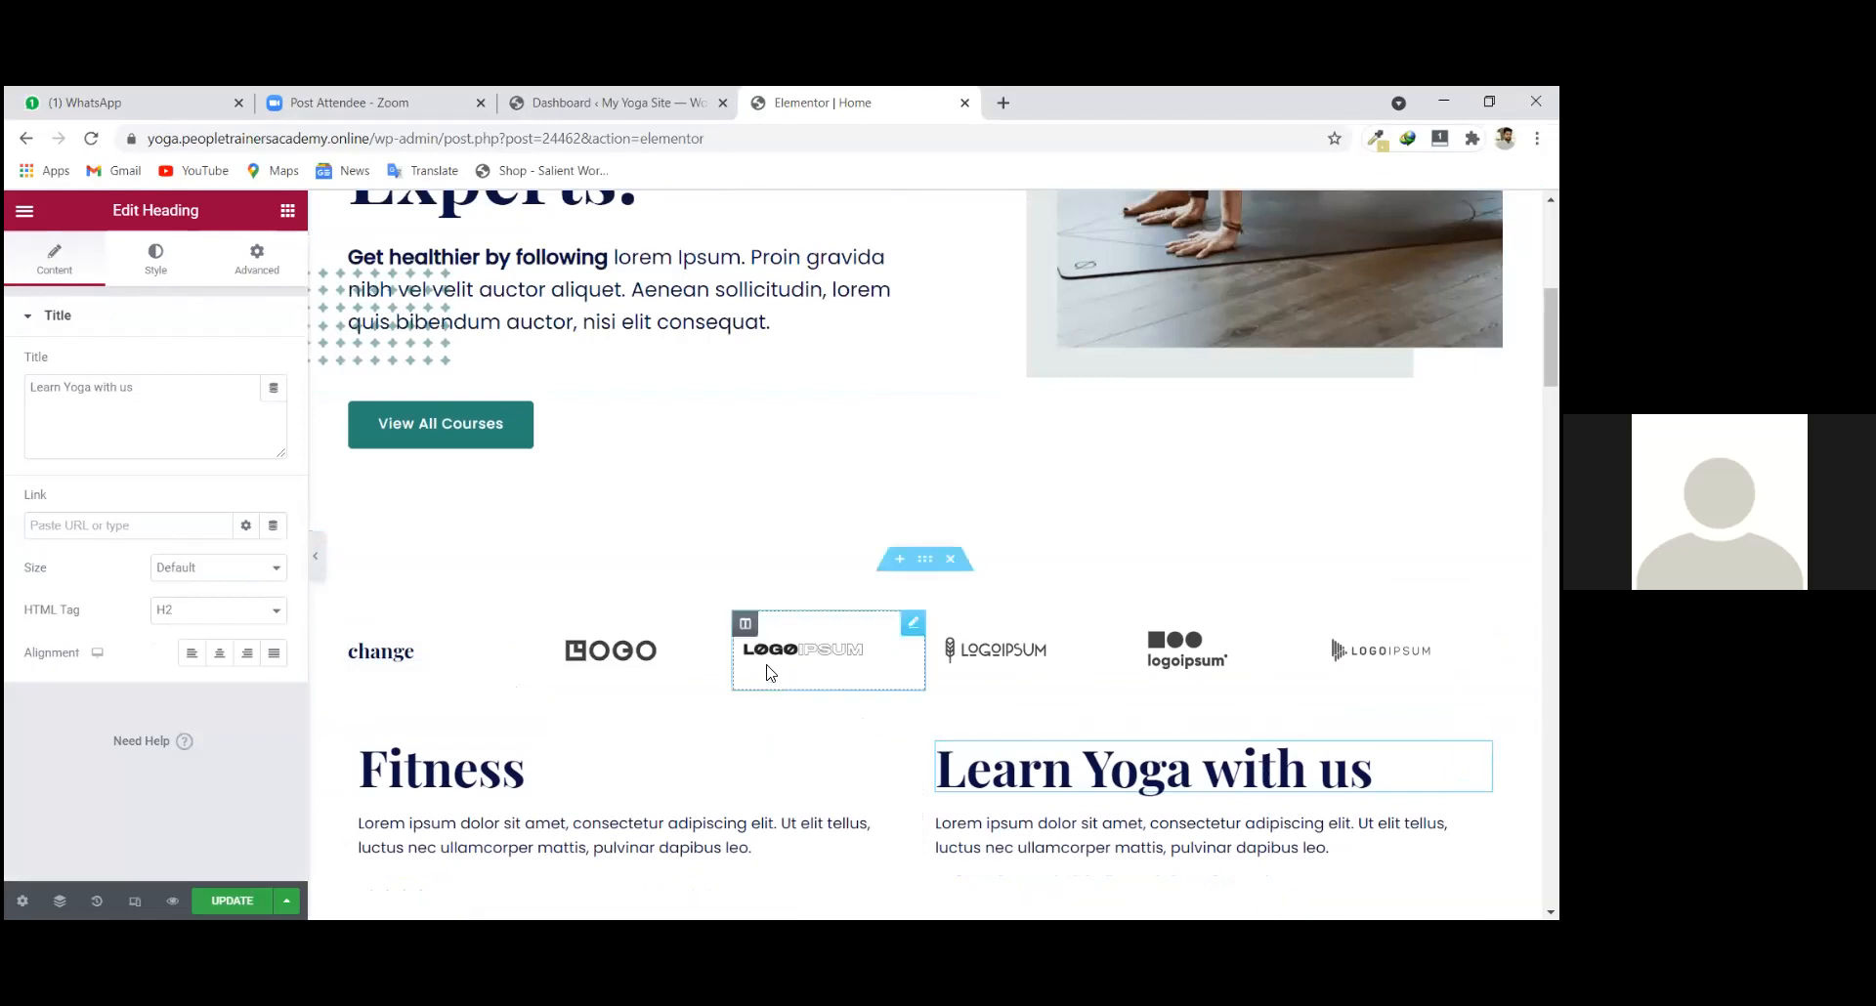
scroll(684, 520, up, 1)
scroll(684, 513, up, 1)
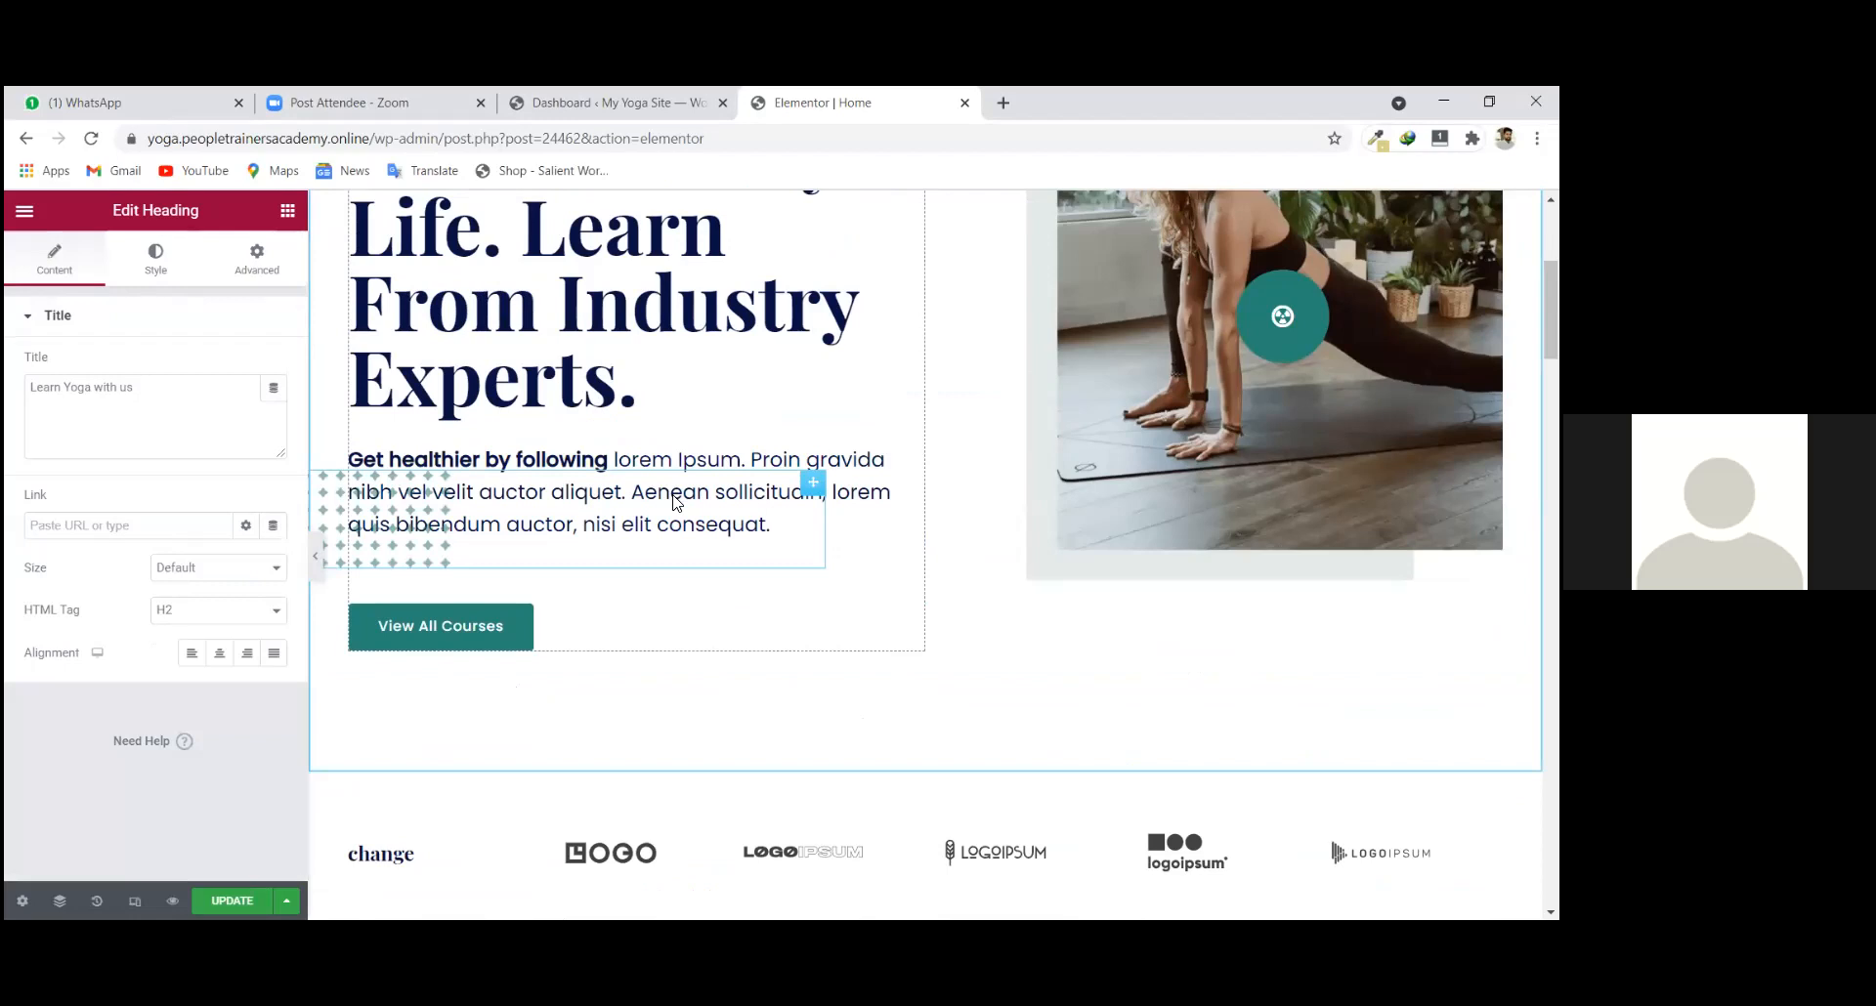
scroll(779, 583, down, 1)
scroll(683, 566, up, 2)
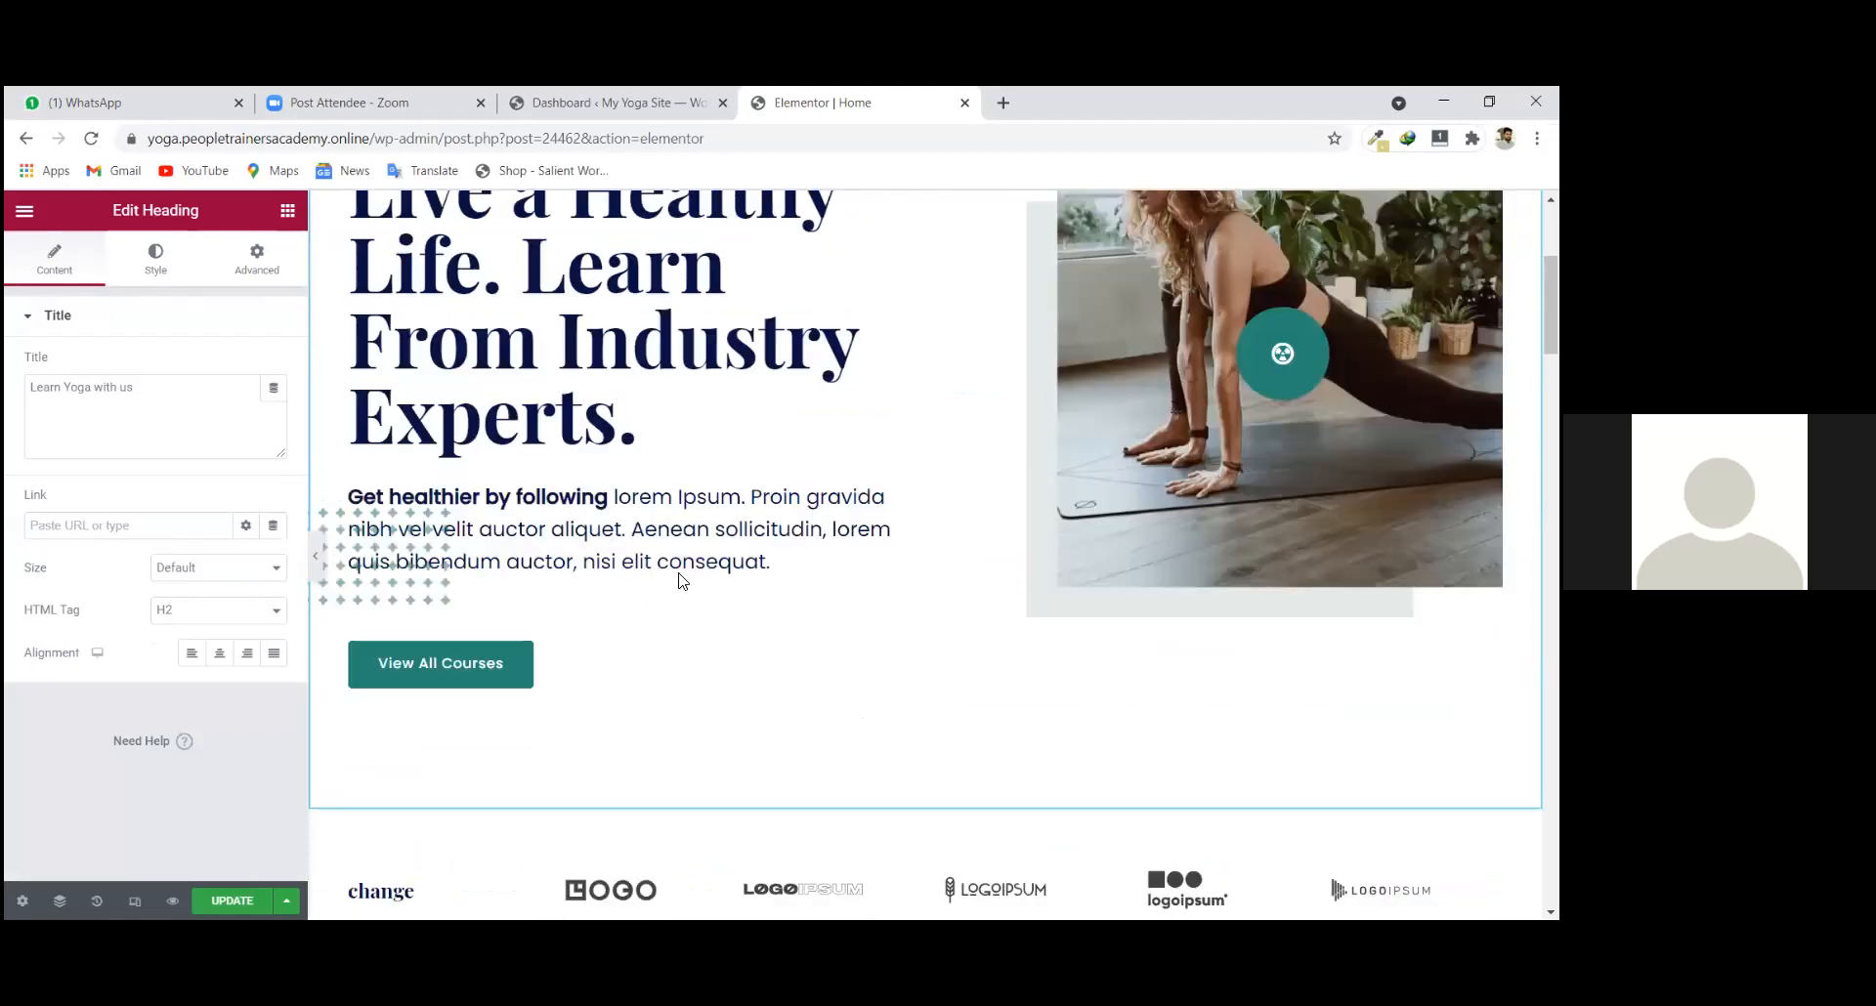
scroll(484, 465, up, 3)
scroll(469, 454, down, 8)
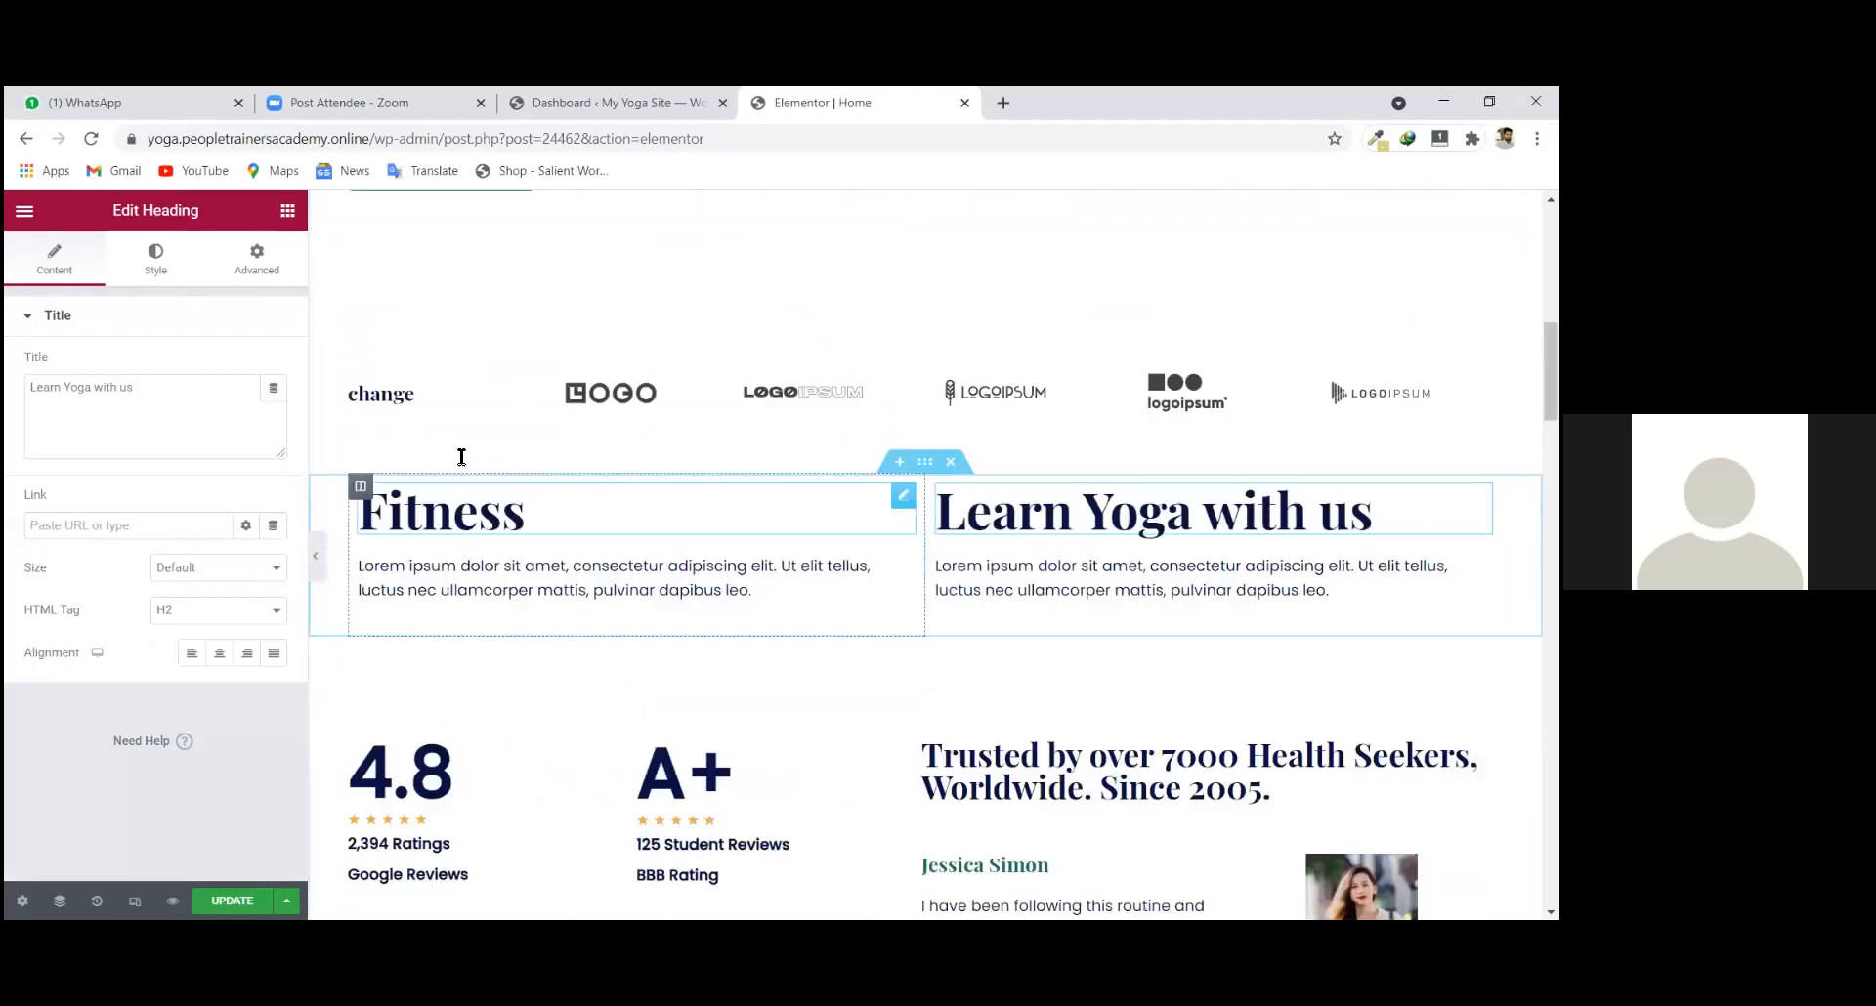
Move the "Fitness" heading into the second column beneath "Learn Yoga with us" and open the first column's text block for editing.
scroll(483, 453, down, 1)
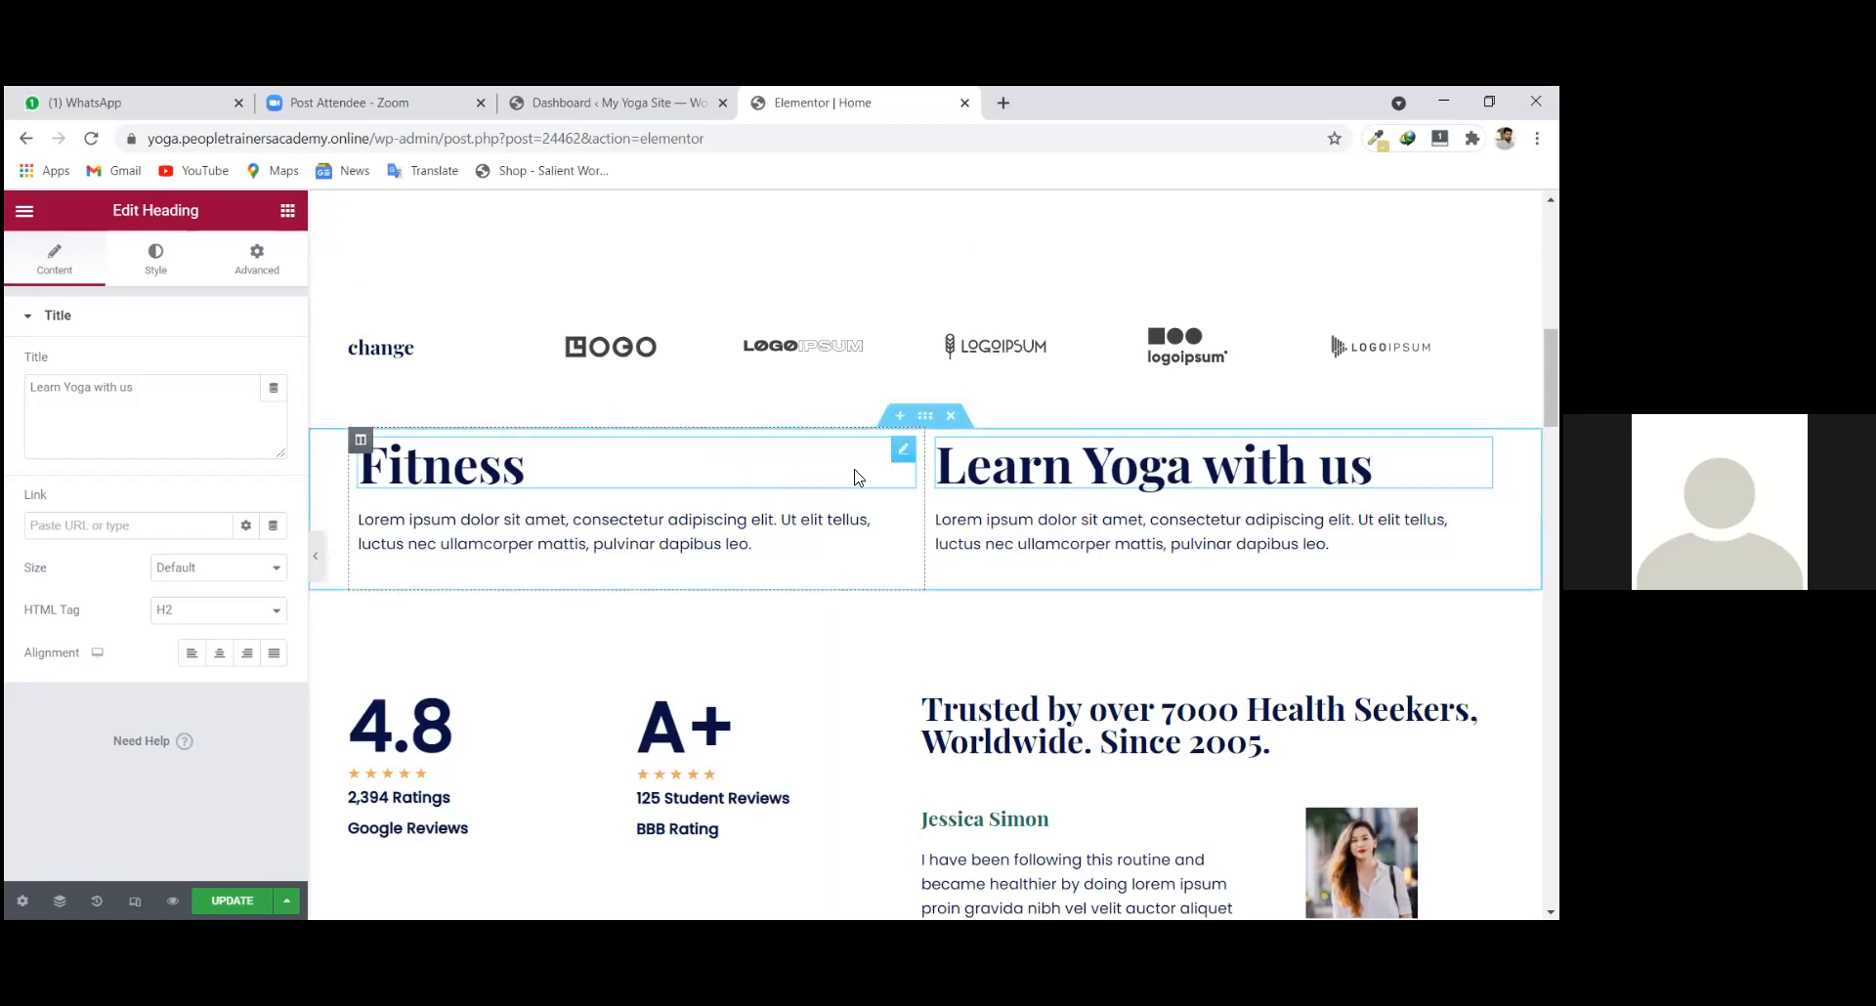
drag(905, 458, 1016, 486)
click(904, 453)
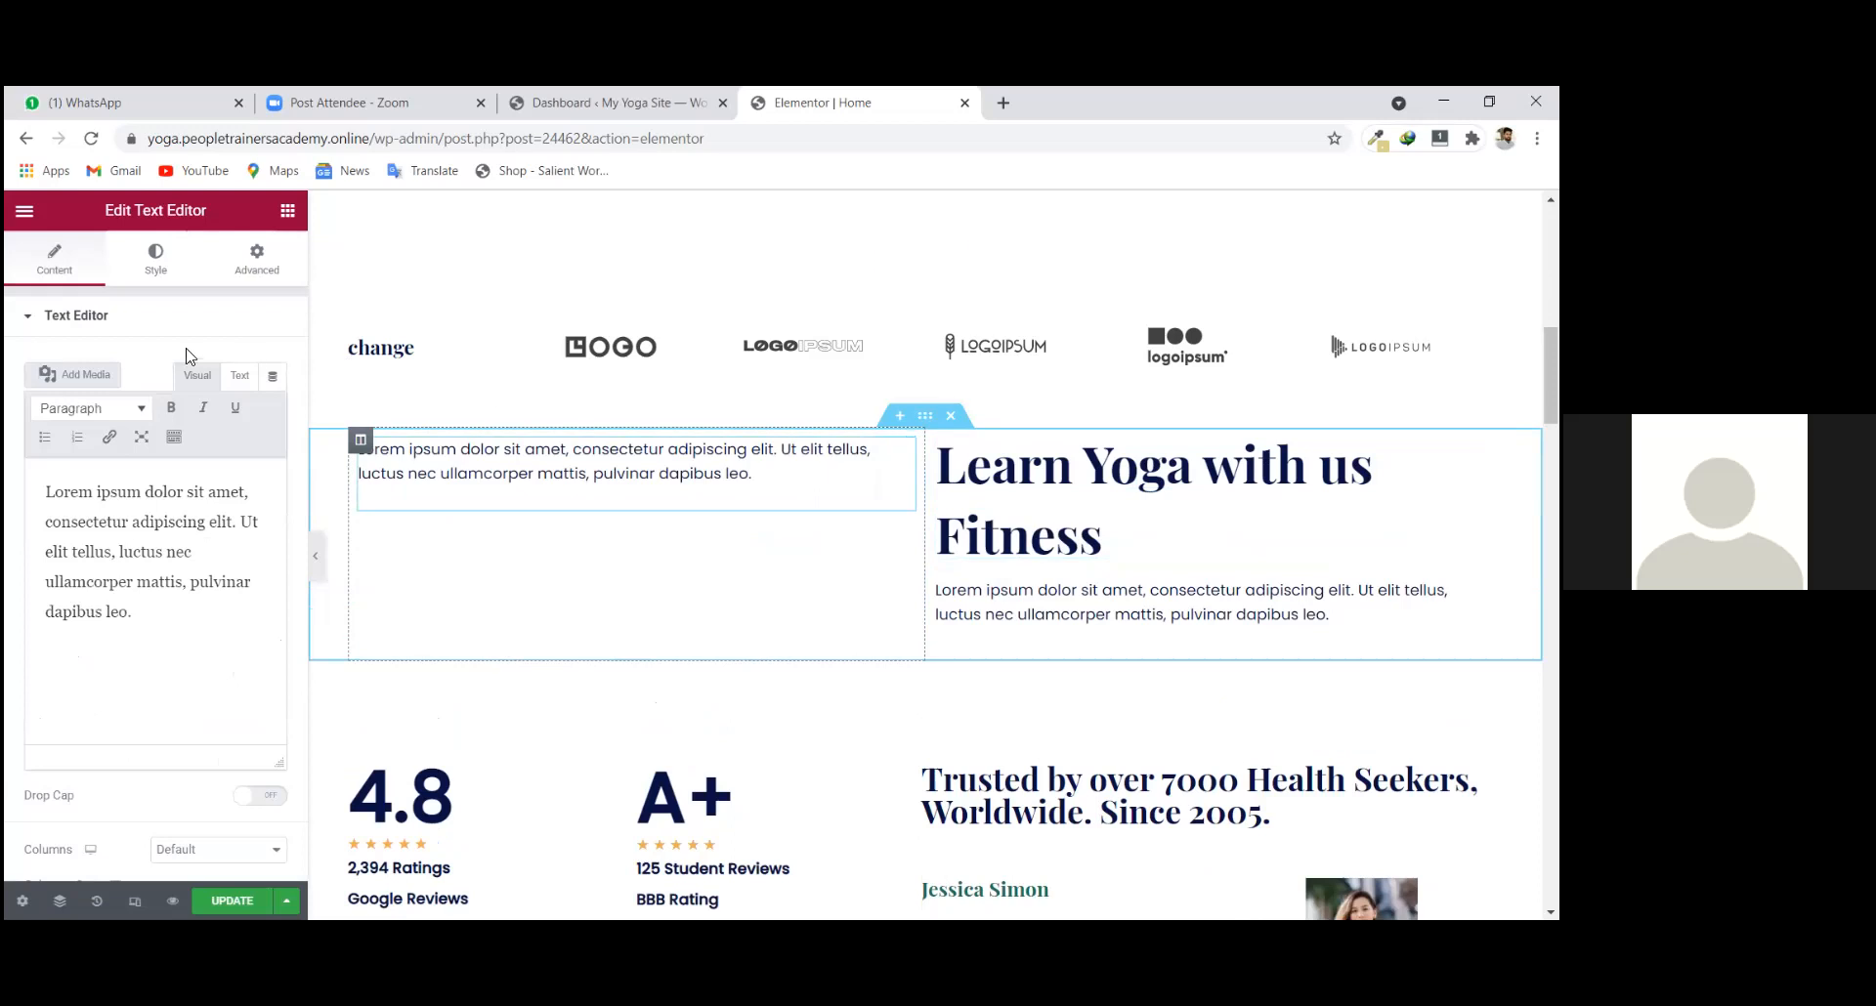
drag(133, 613, 100, 521)
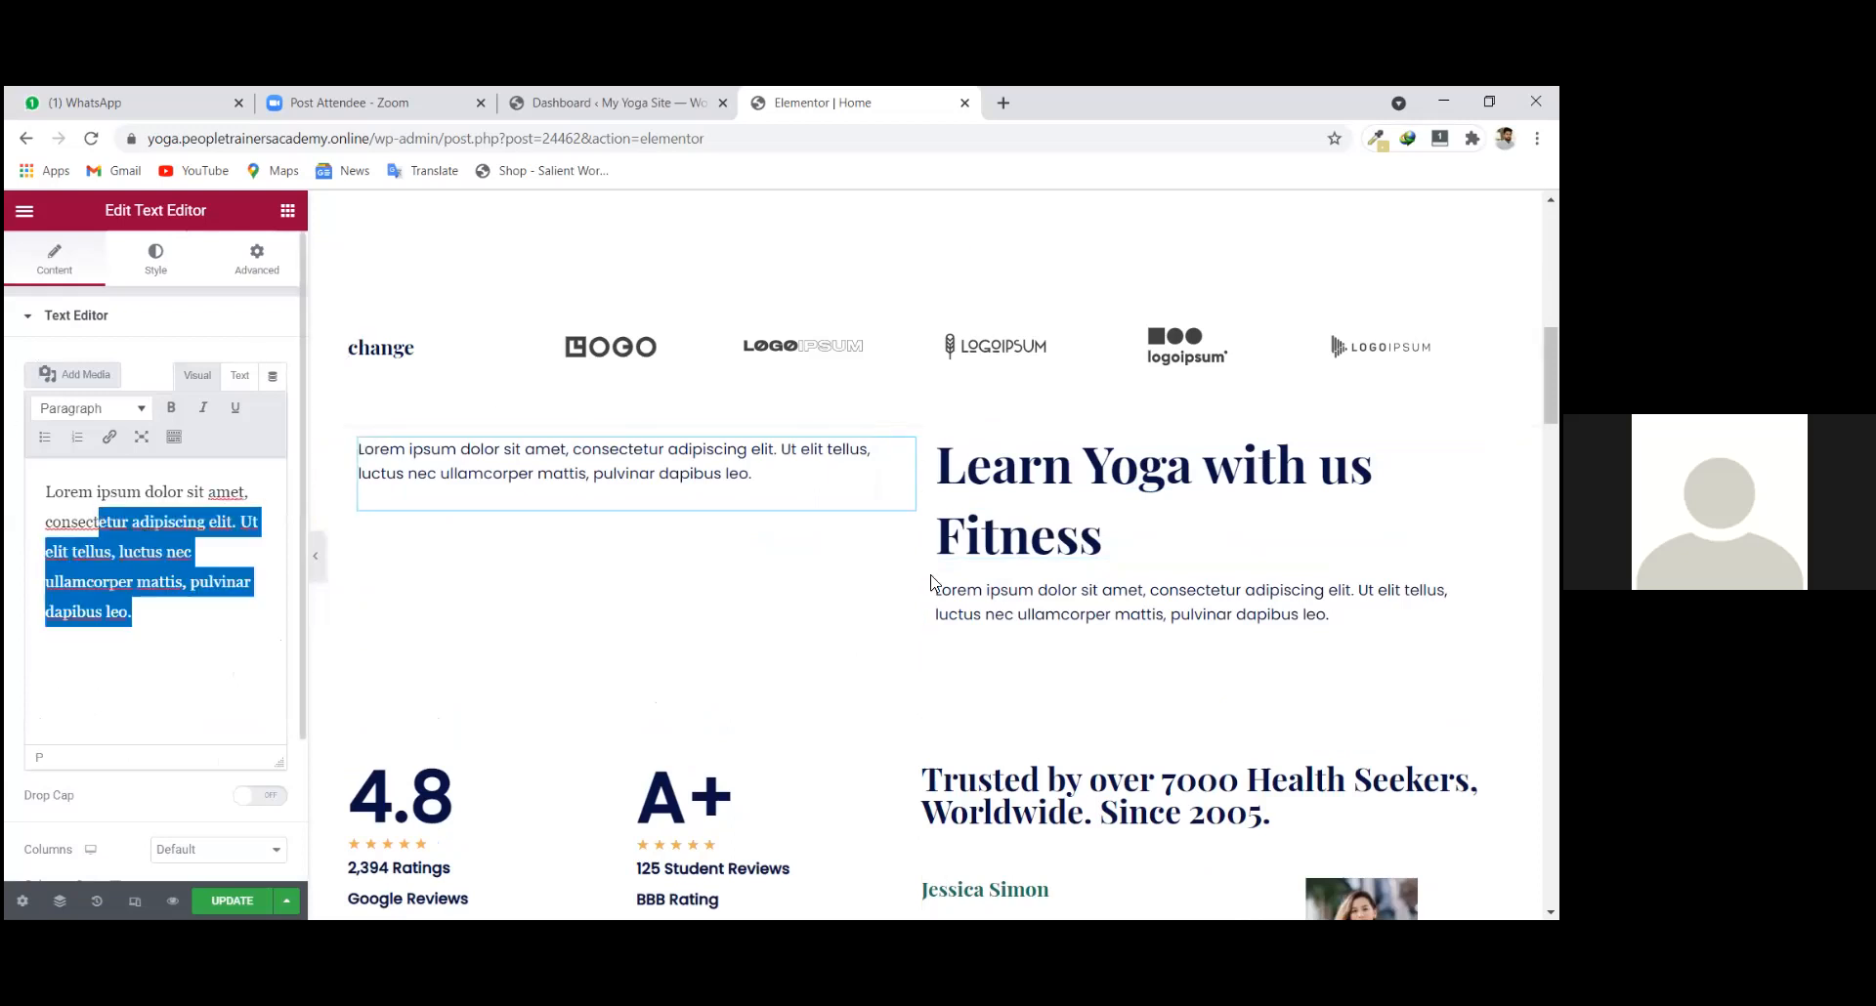
scroll(684, 723, up, 3)
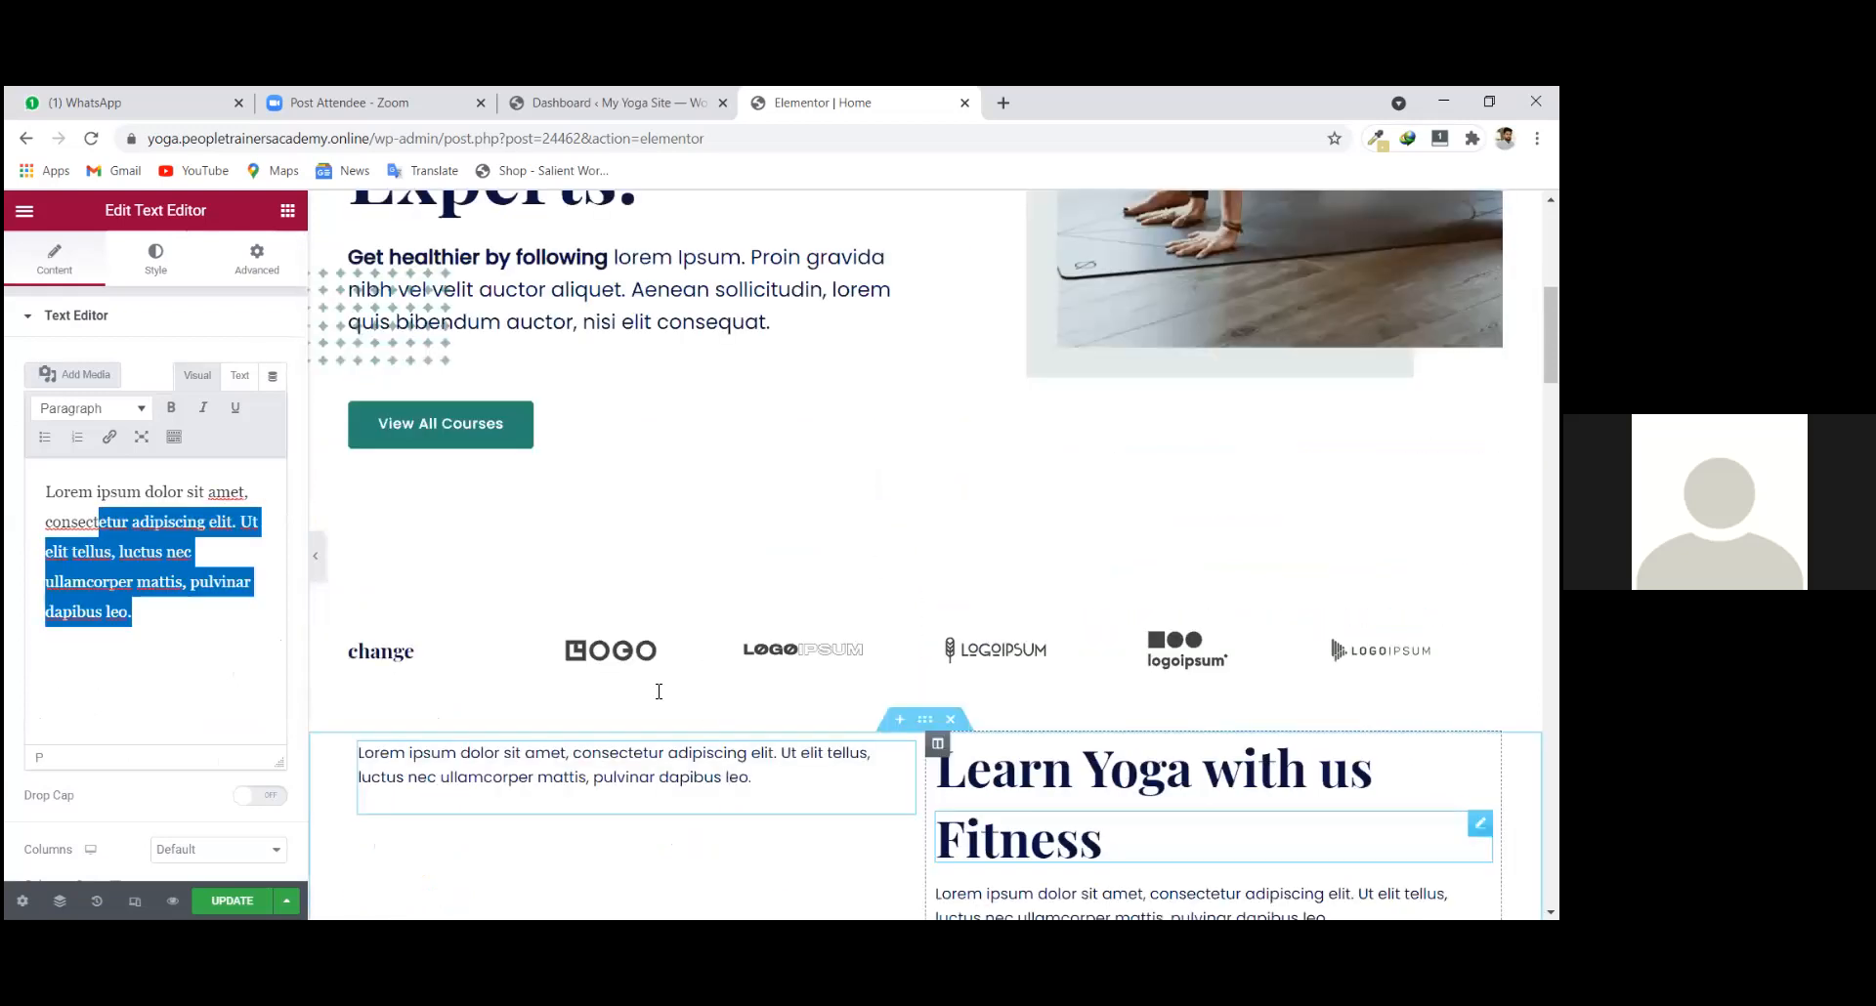
scroll(607, 645, down, 1)
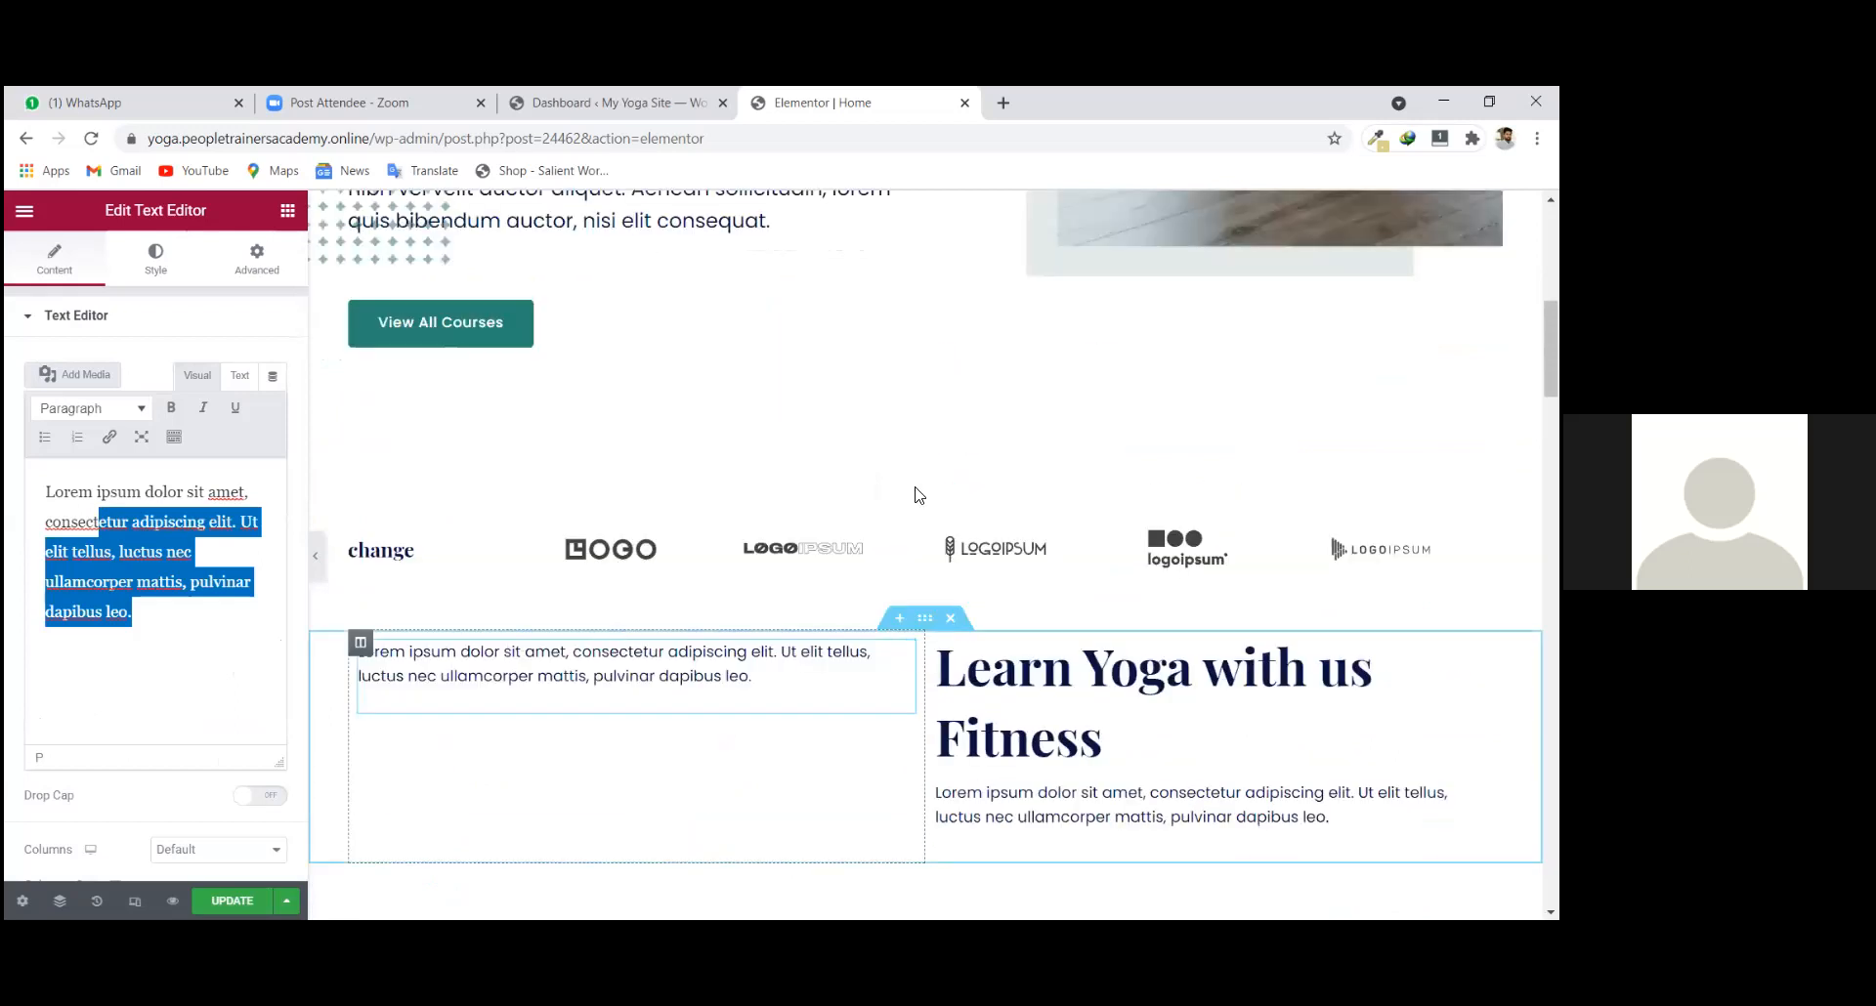
scroll(753, 737, up, 1)
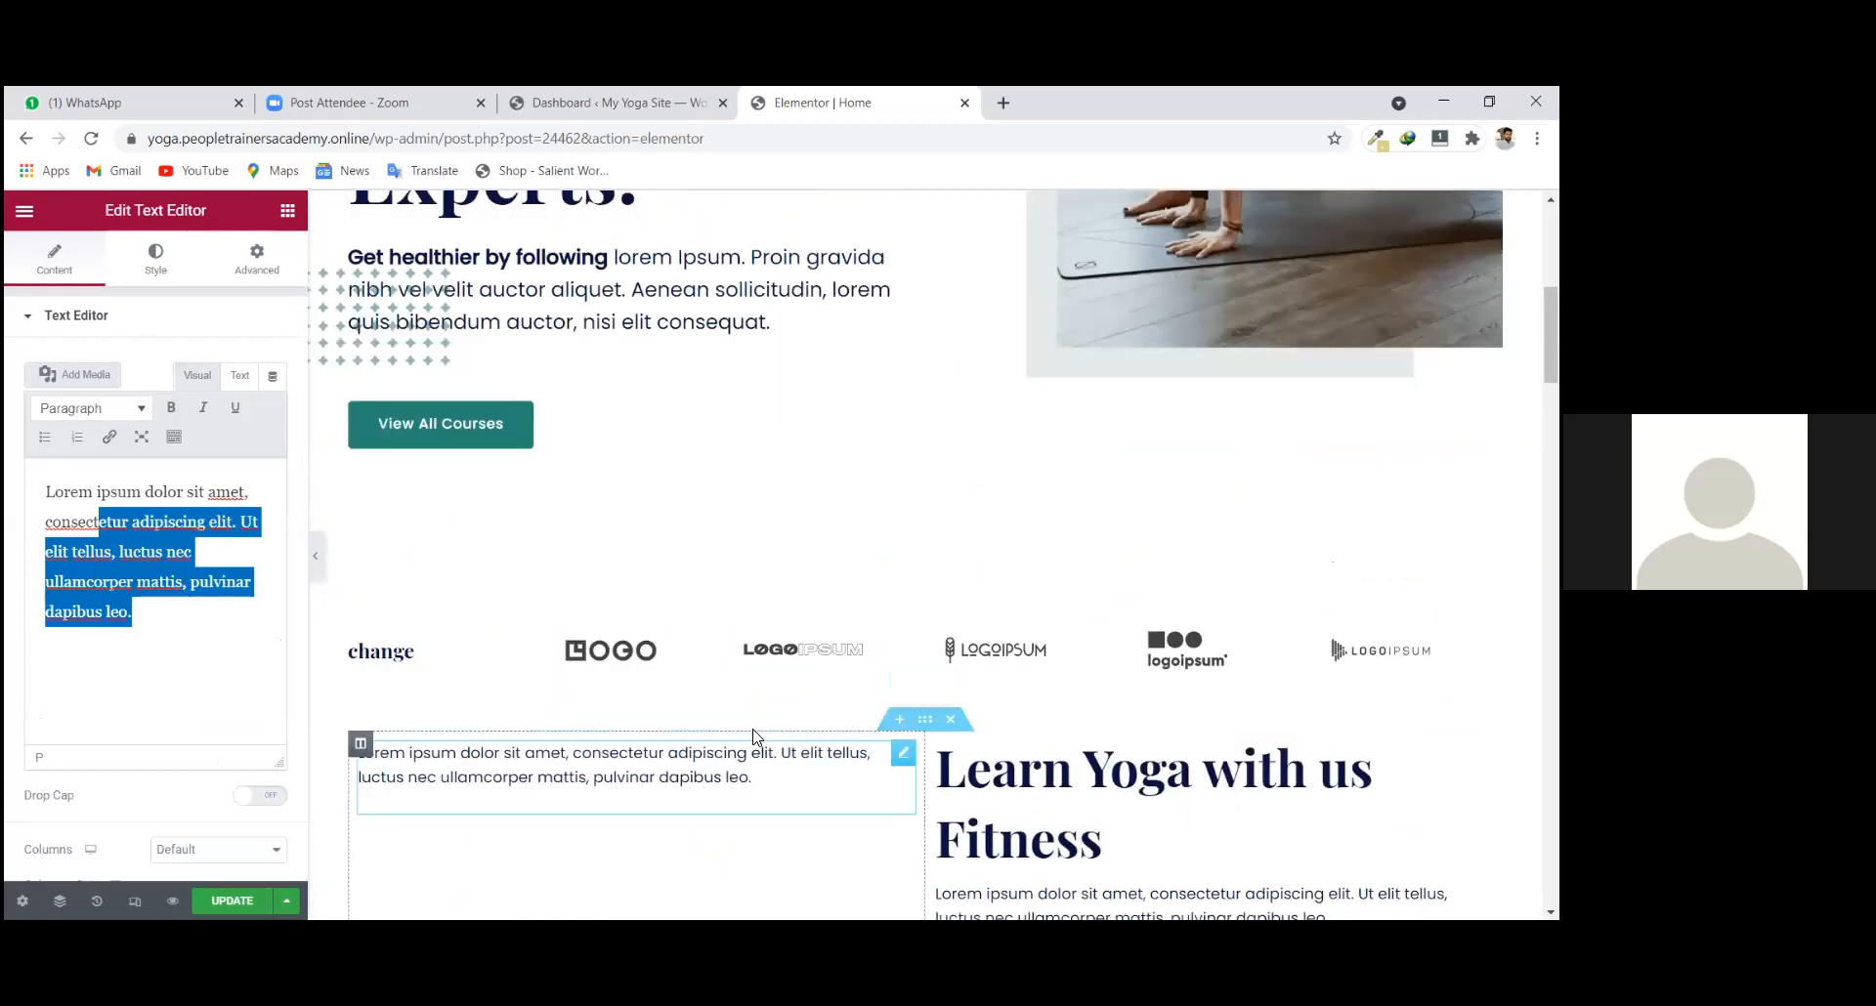
scroll(754, 738, down, 2)
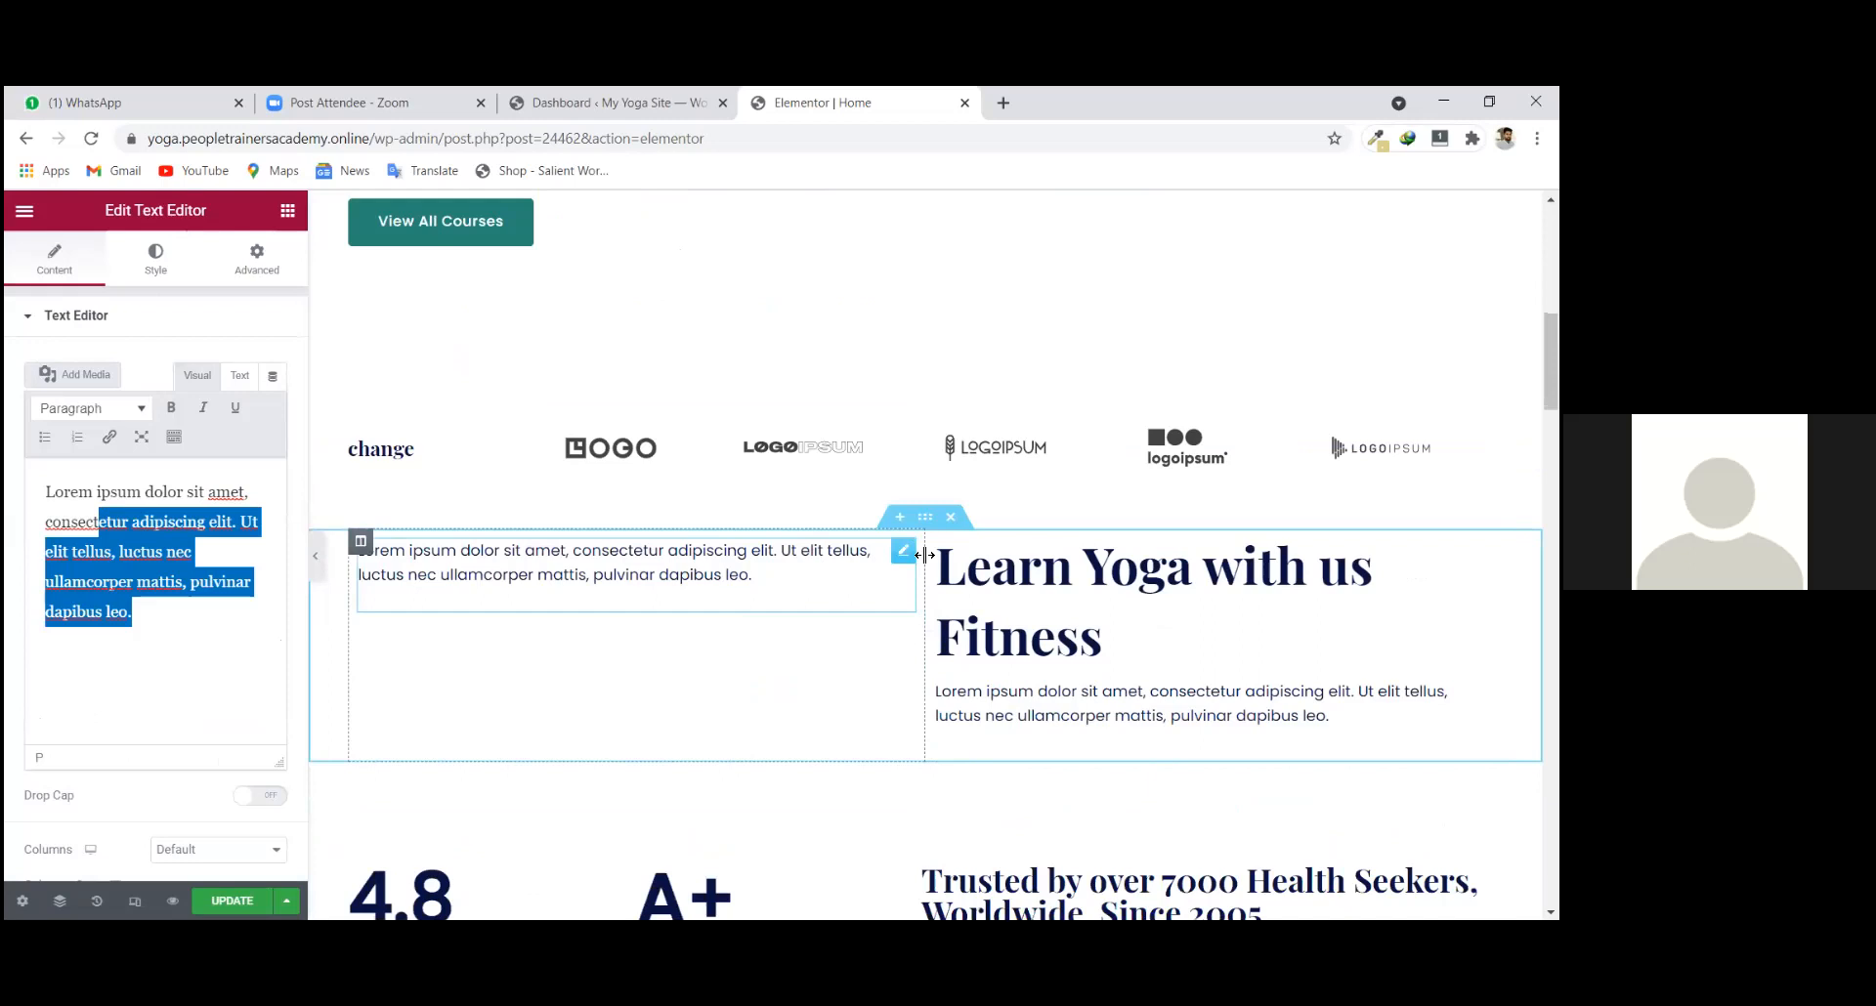
scroll(1143, 639, up, 1)
scroll(1141, 637, down, 1)
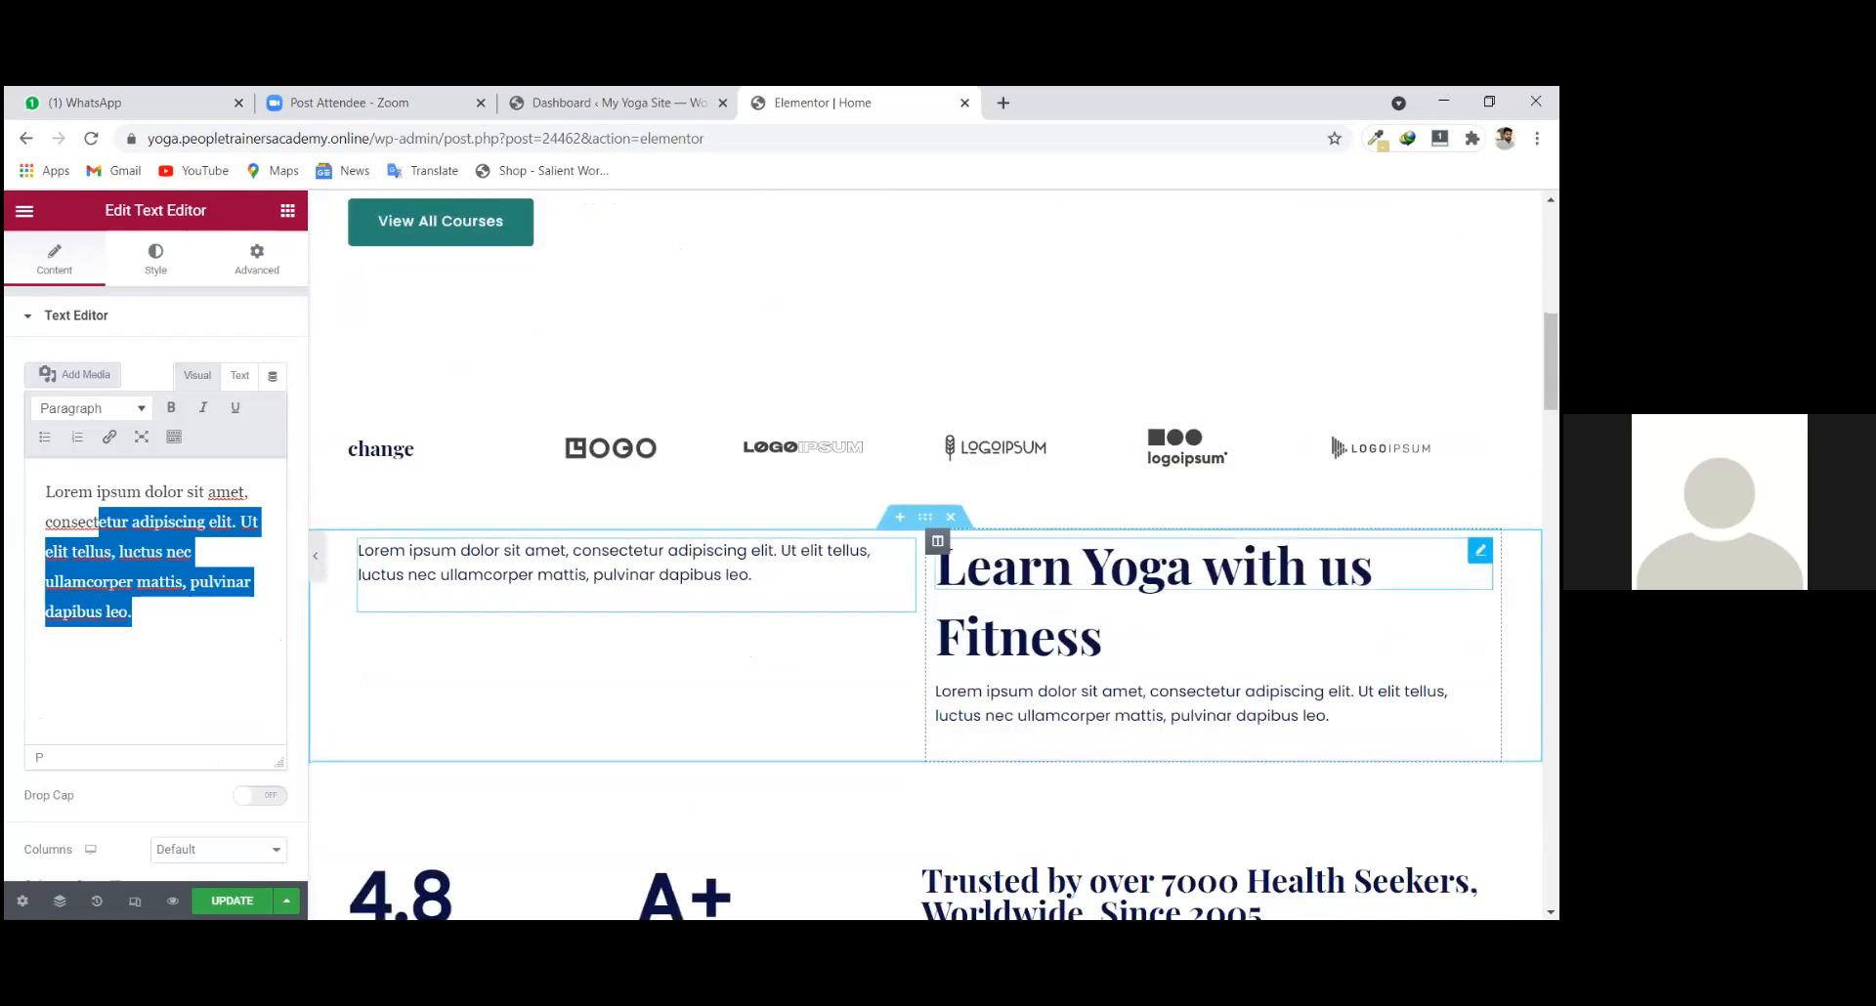
Copy the "Learn Yoga with us" heading into the first column and place it above that column's placeholder paragraph.
right_click(1480, 550)
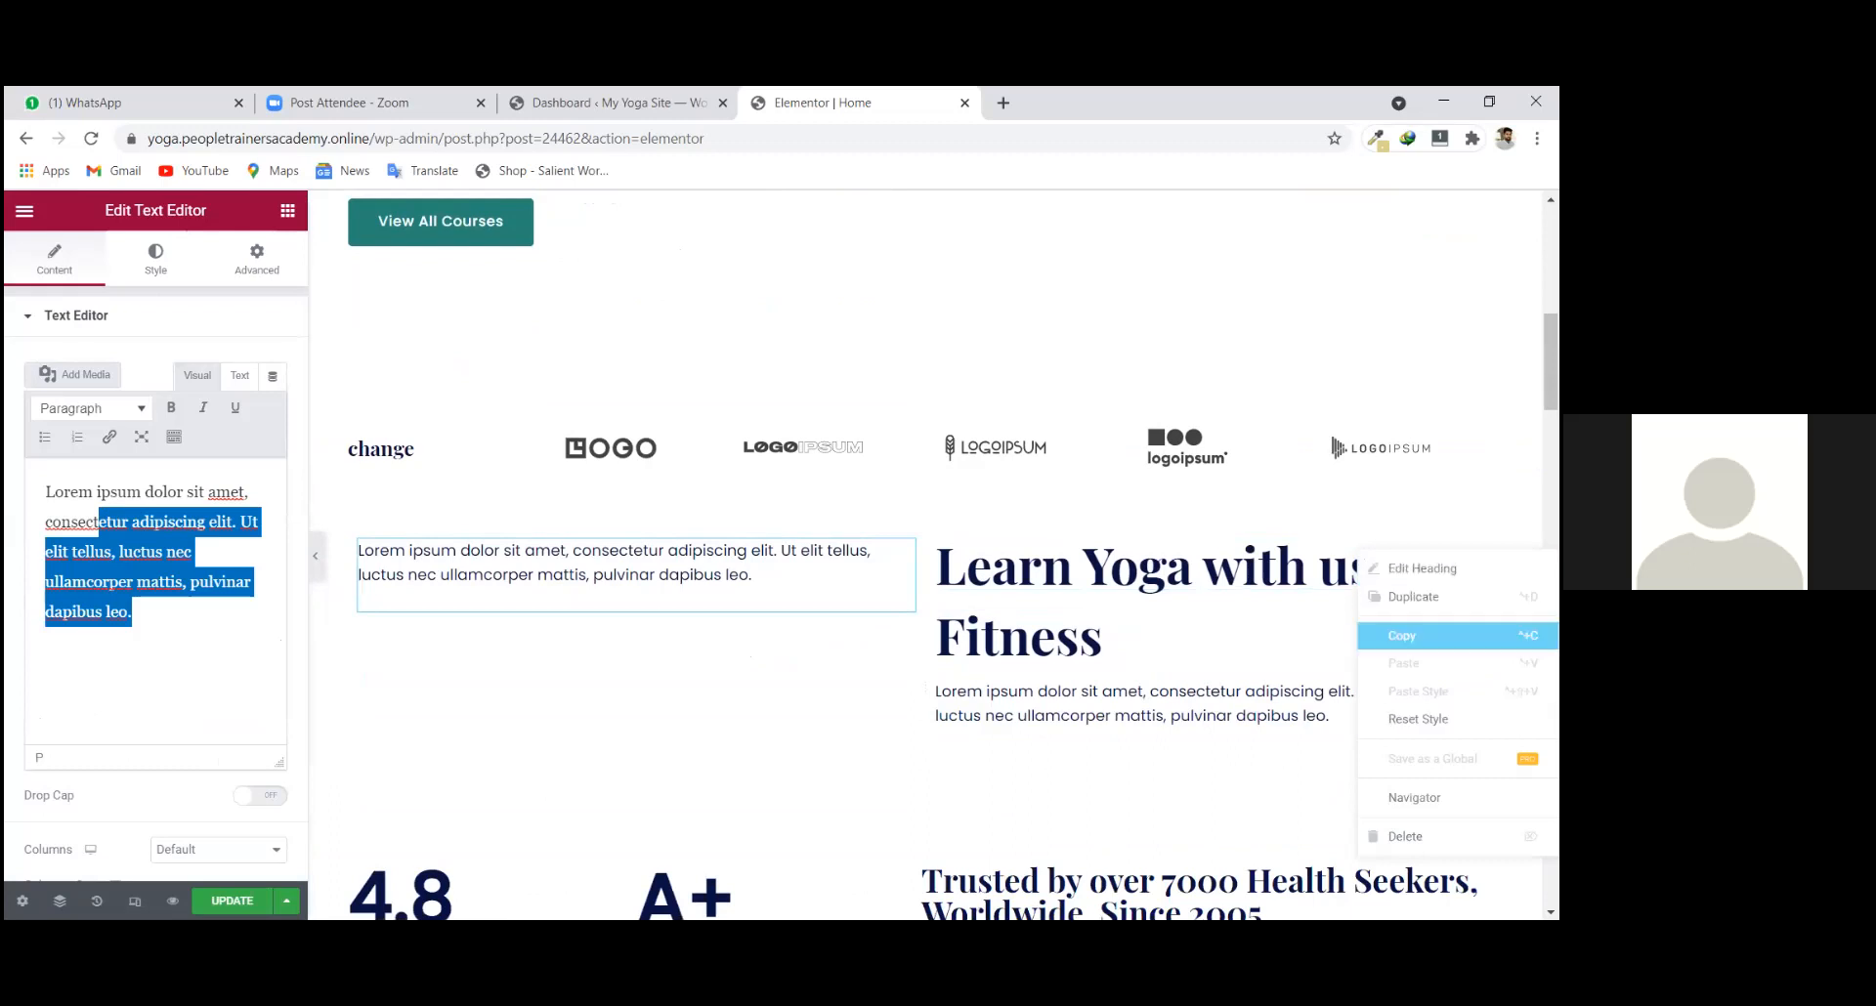
click(1402, 635)
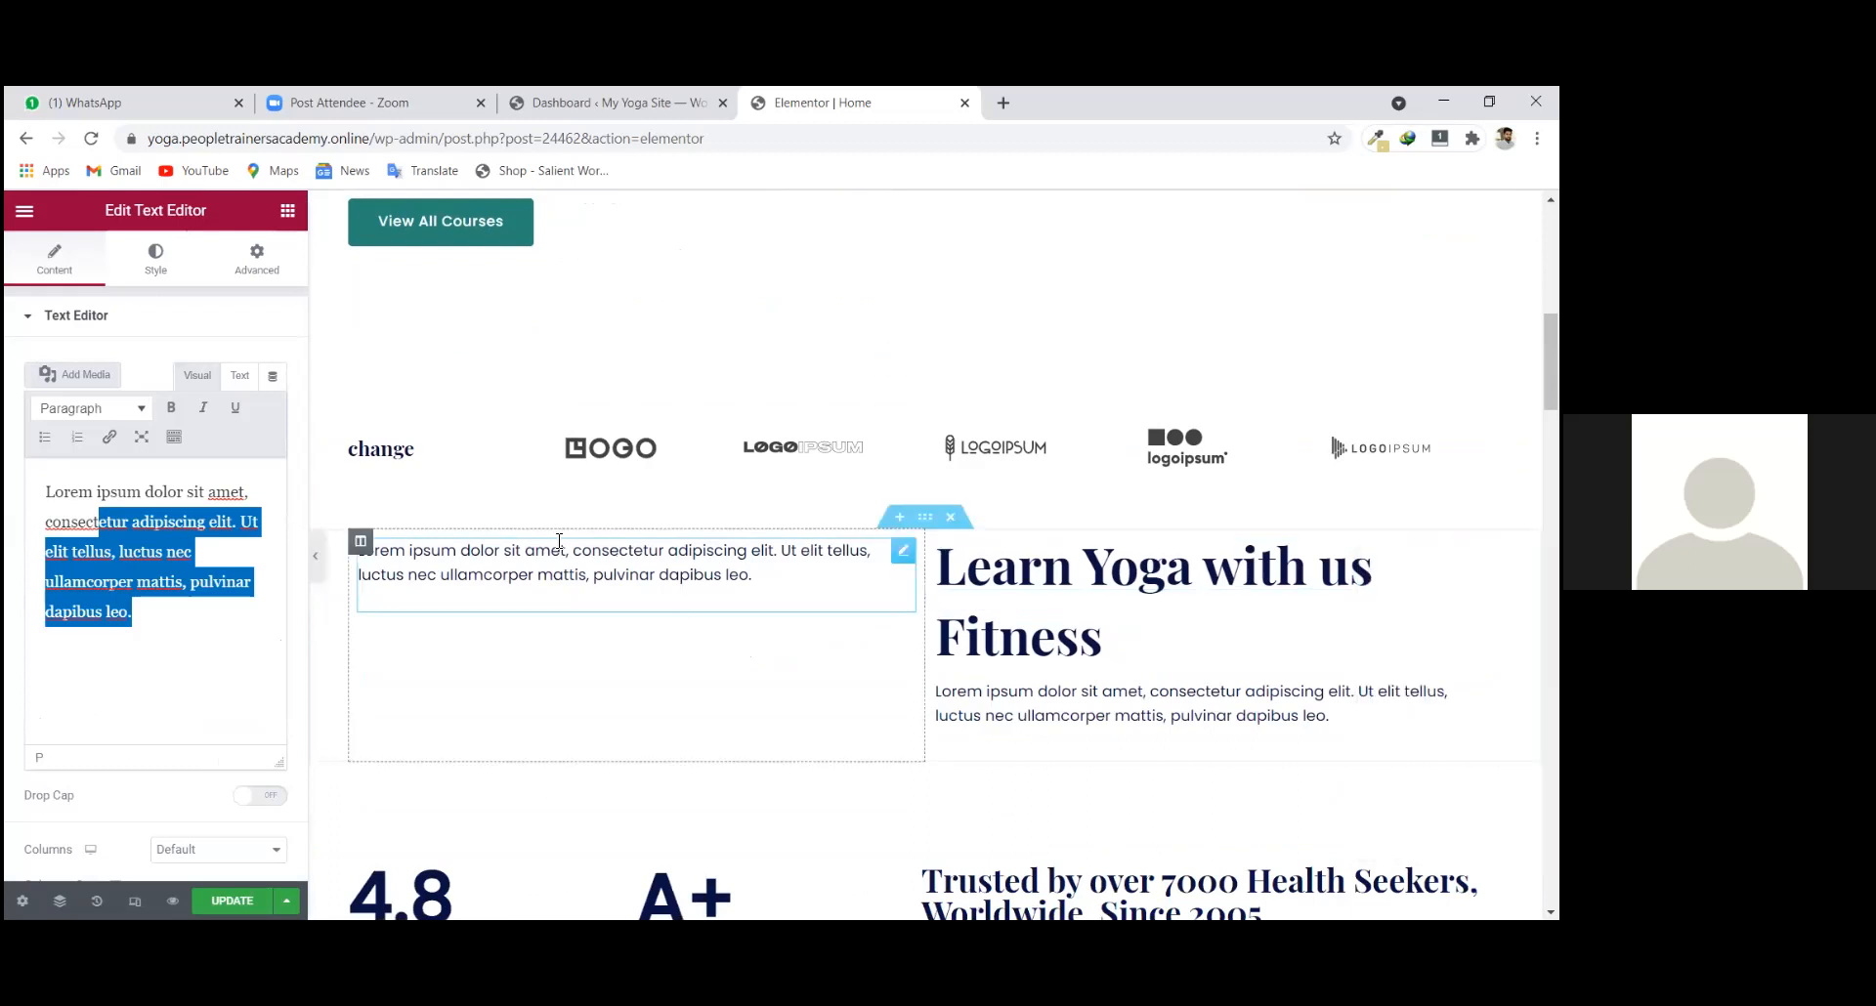
right_click(900, 553)
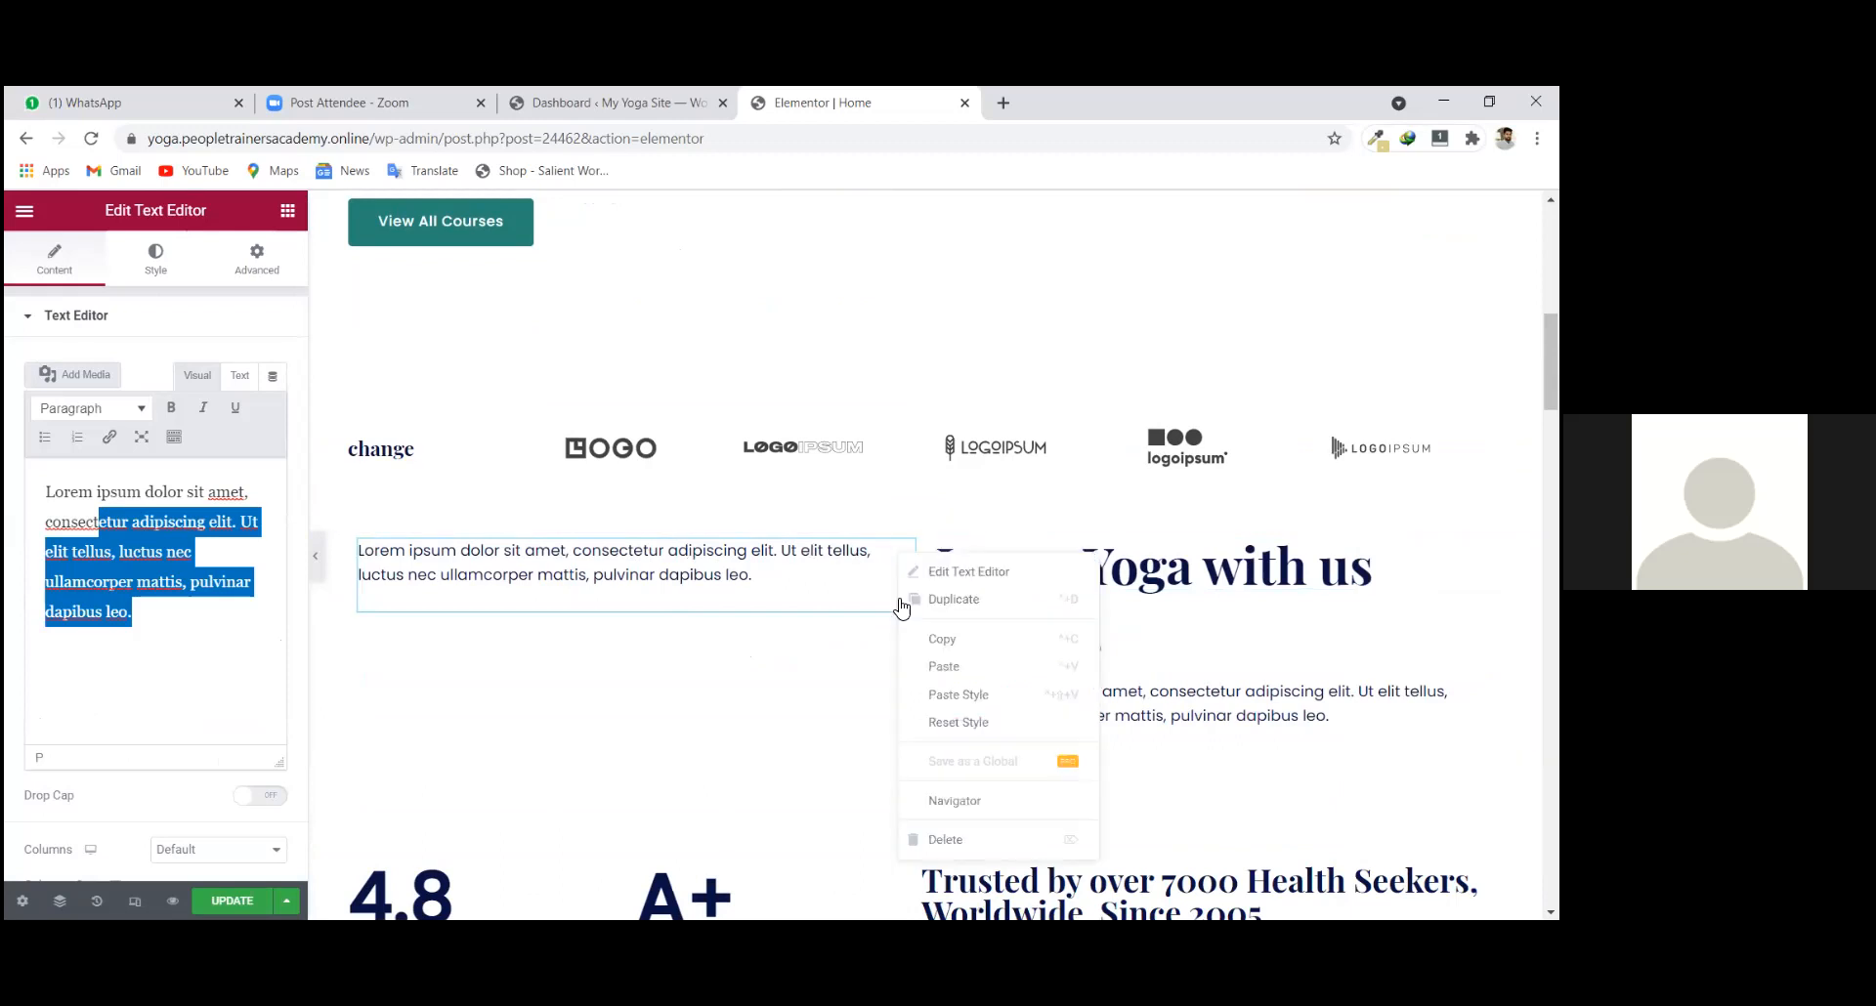
click(943, 666)
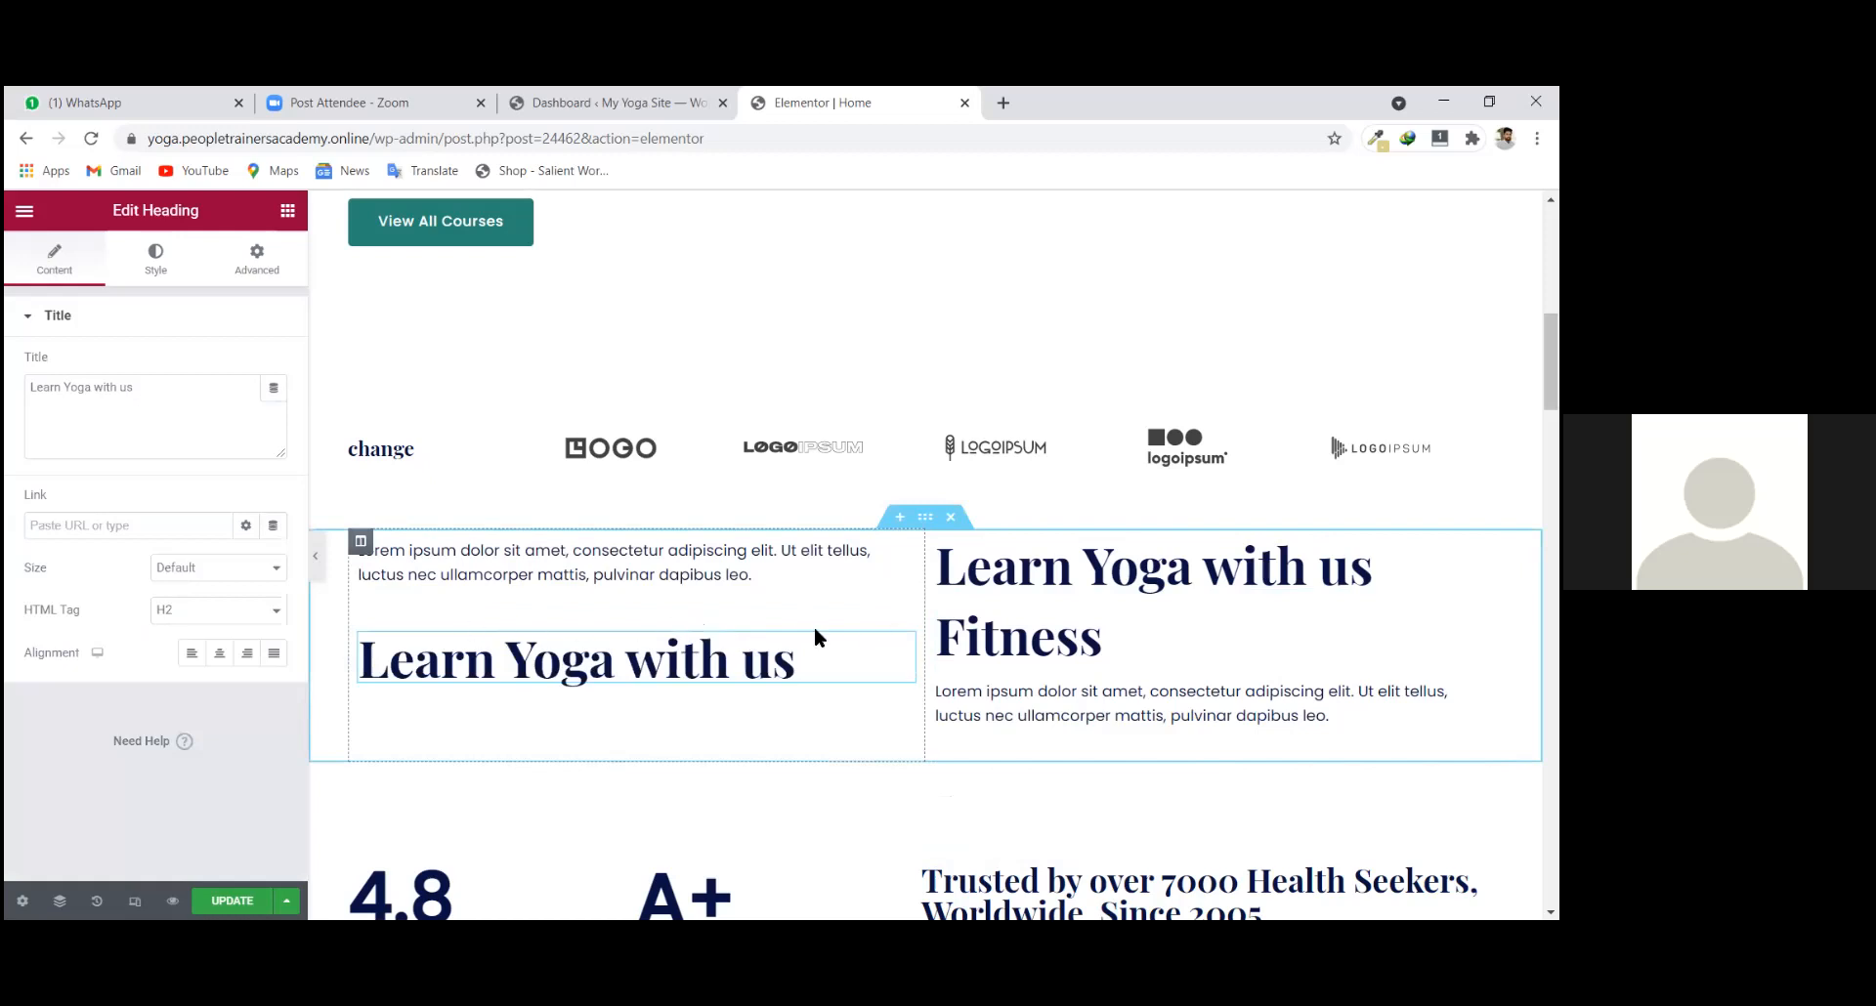
drag(904, 645, 616, 534)
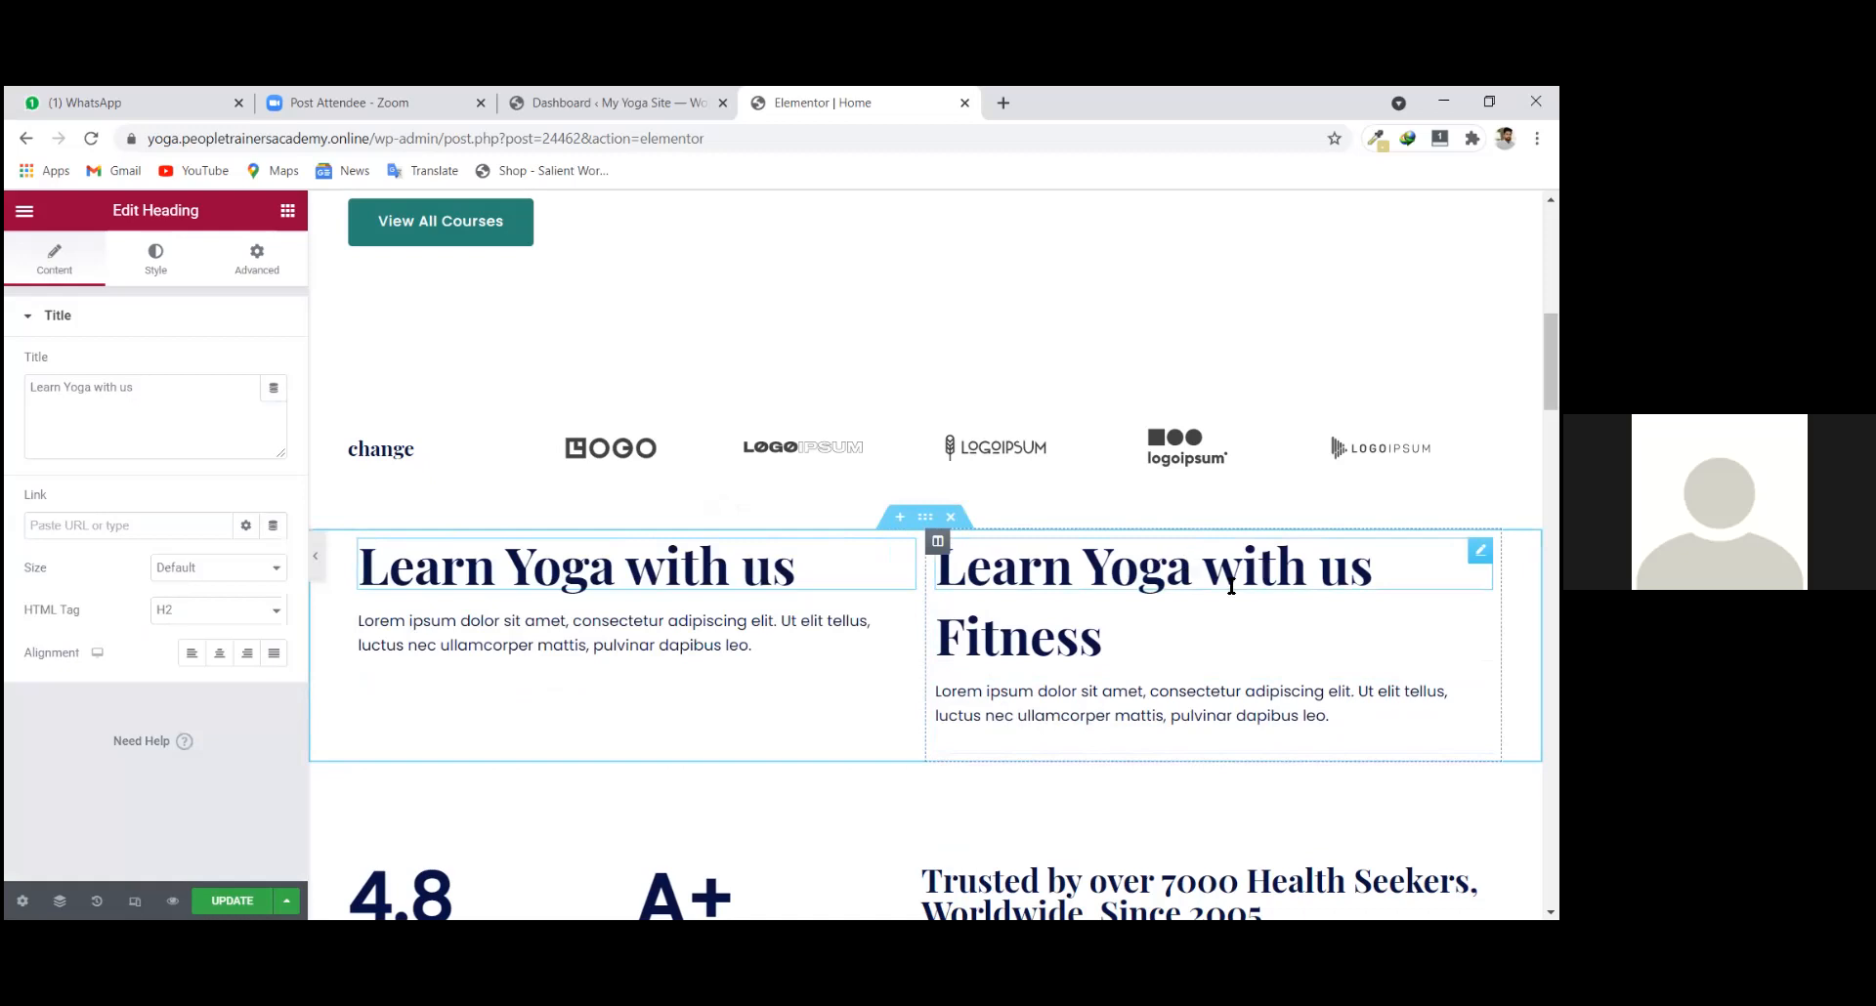
Delete the "Learn Yoga with us" heading from the second column.
click(1479, 551)
right_click(1479, 551)
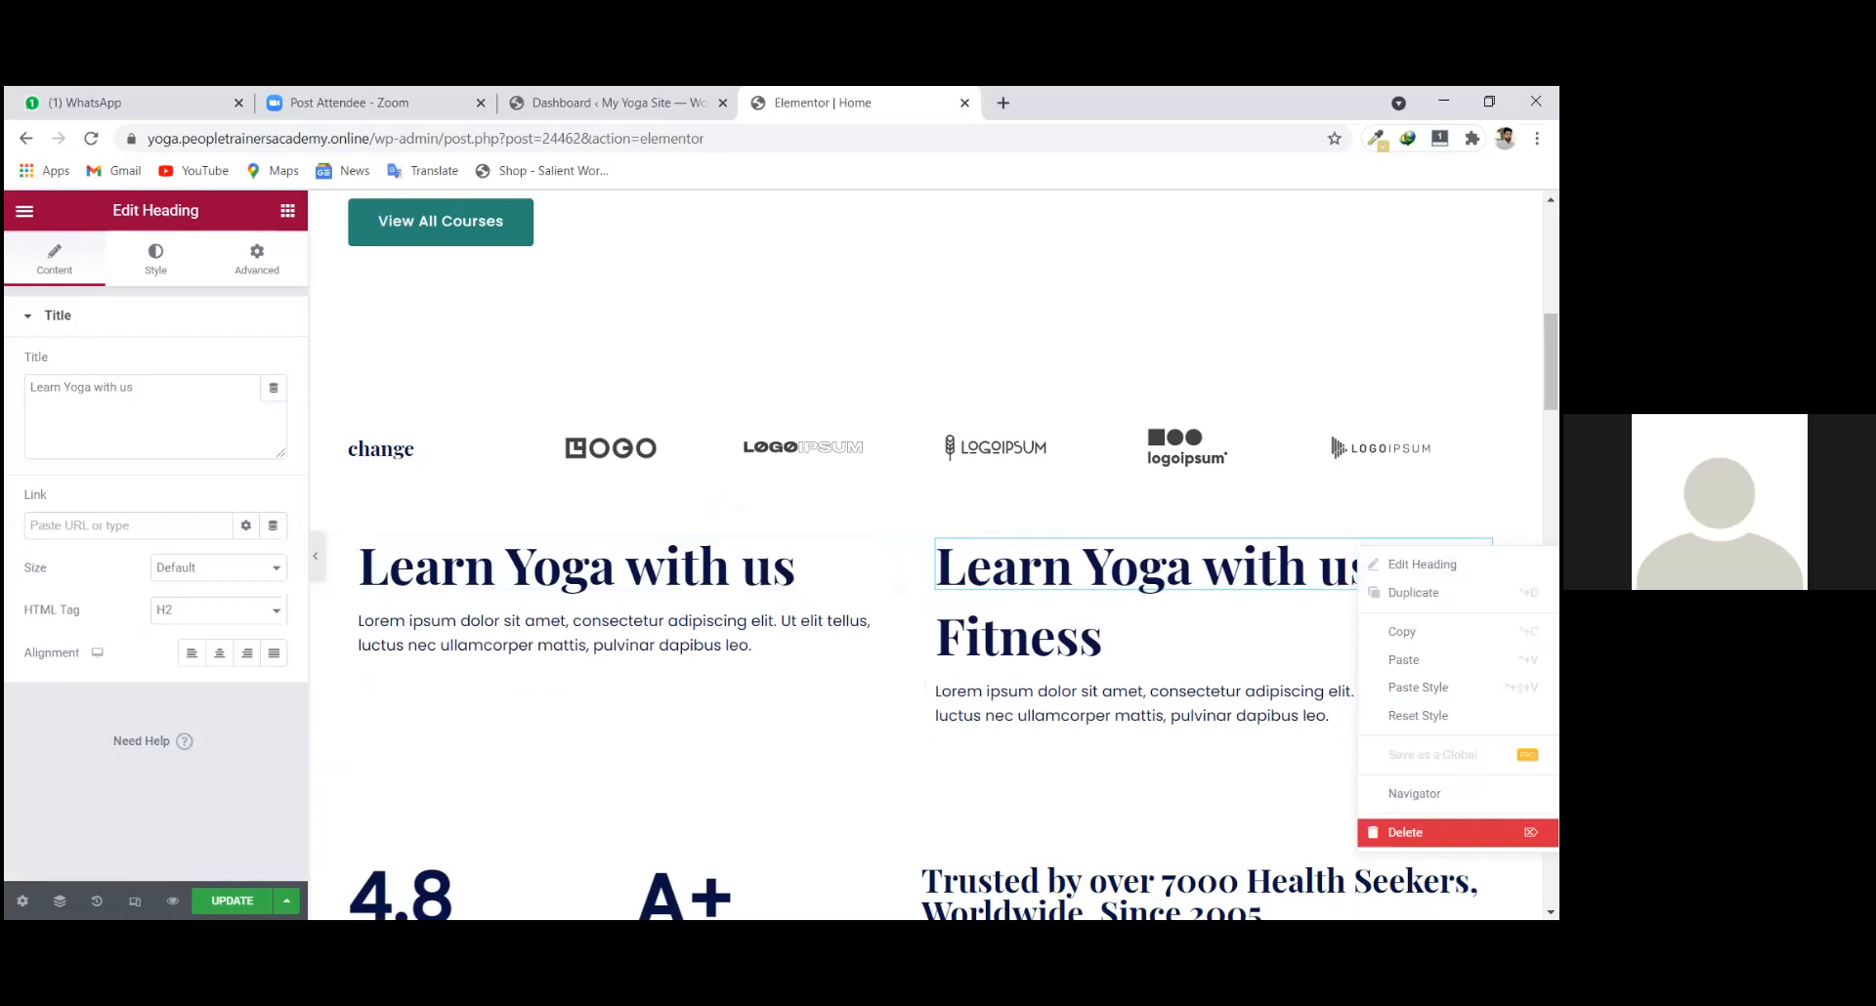
click(1405, 832)
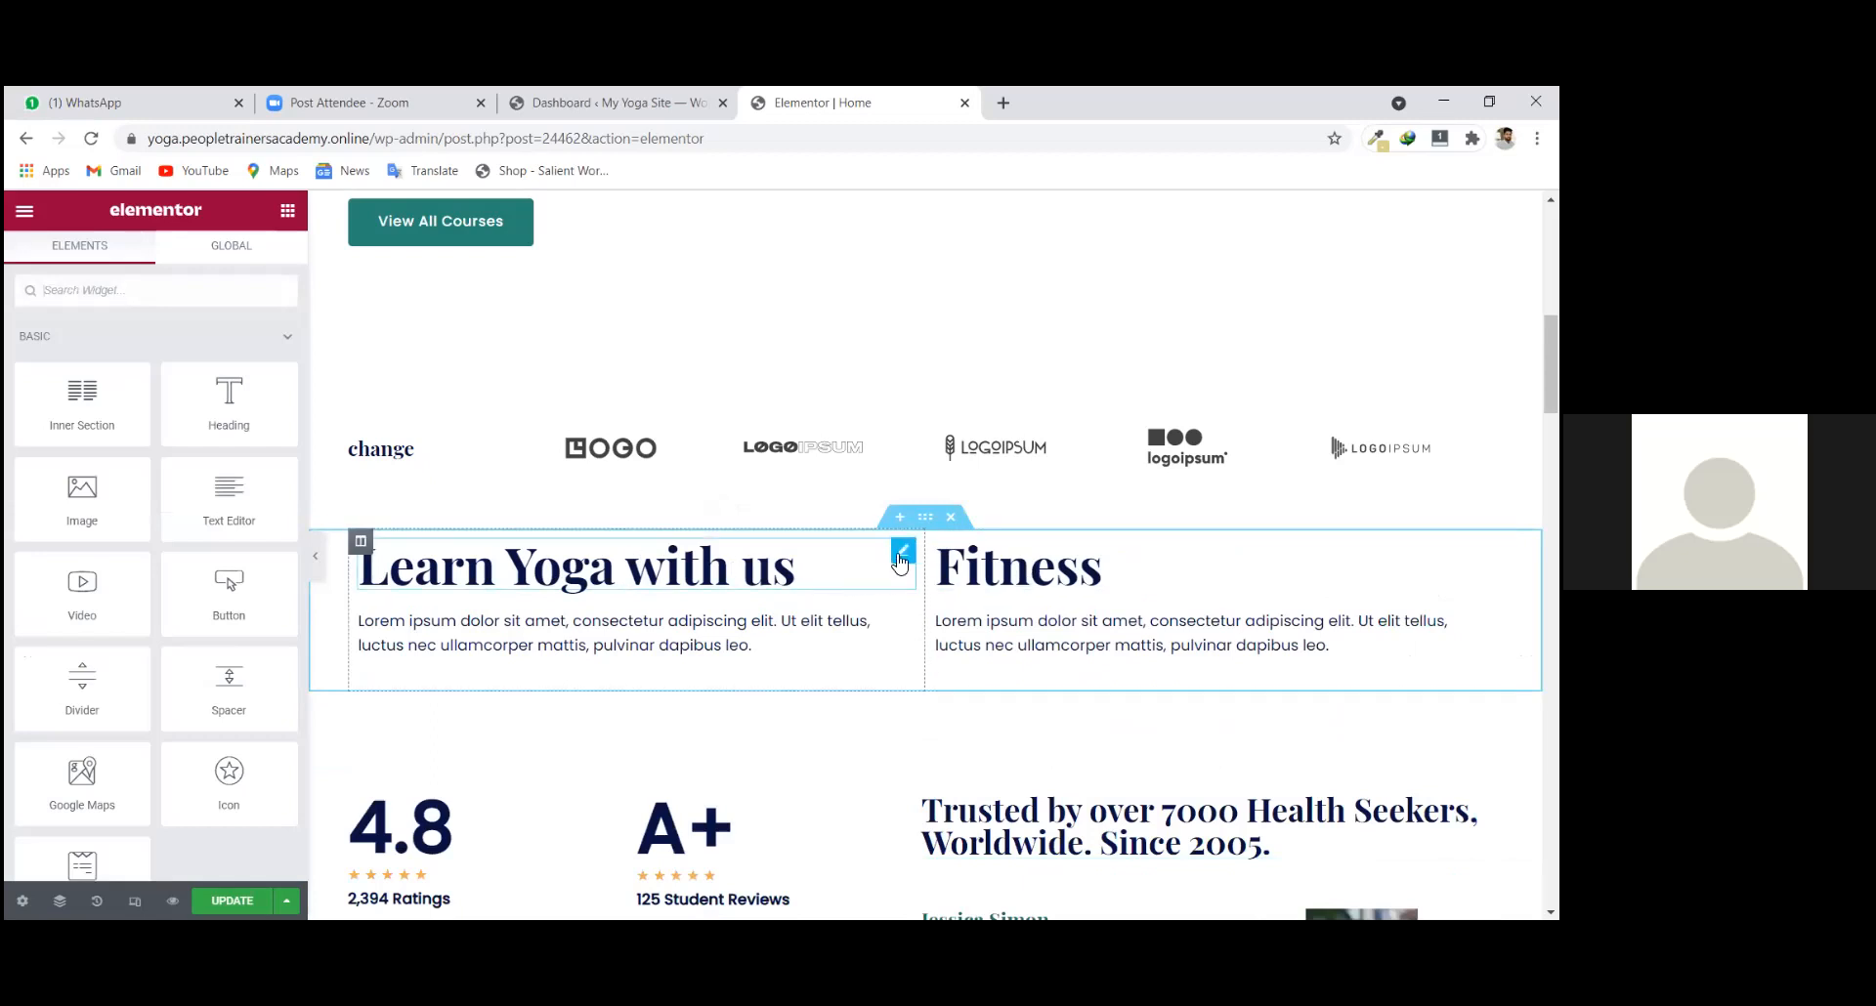
Try left, right and justified alignment on the first column's "Learn Yoga with us" heading, then centre it.
click(901, 555)
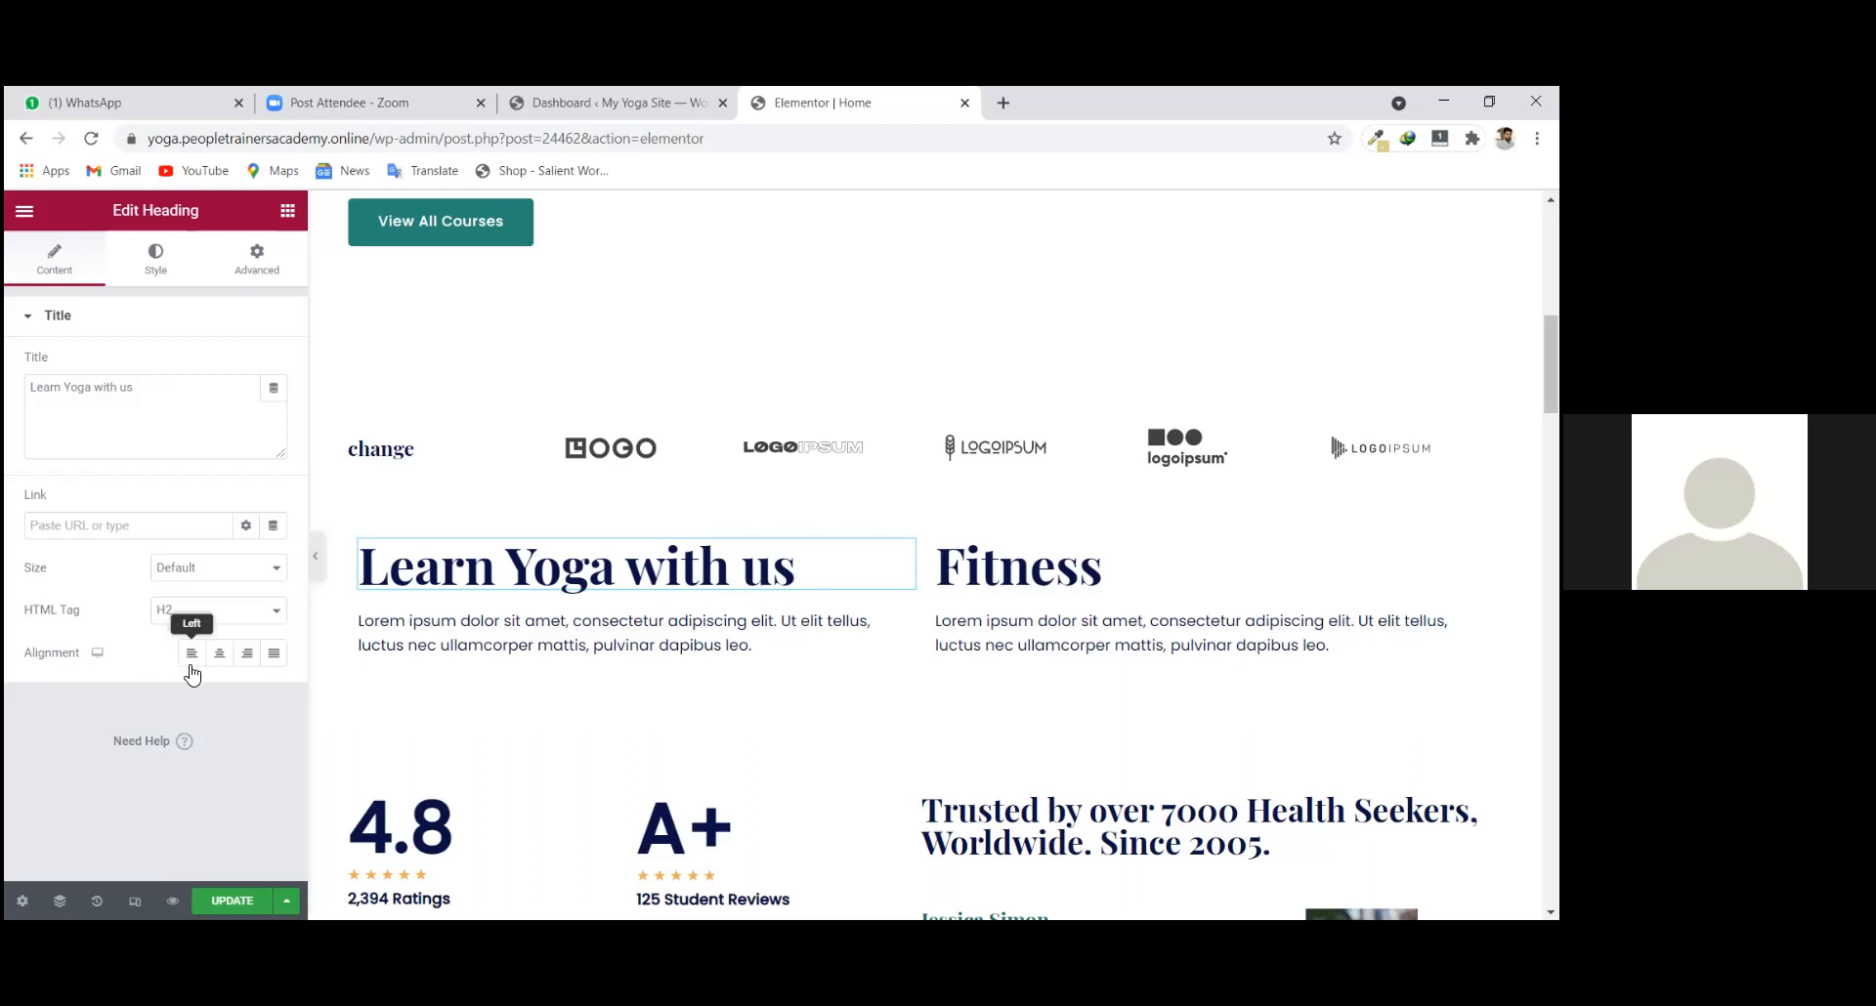
click(192, 664)
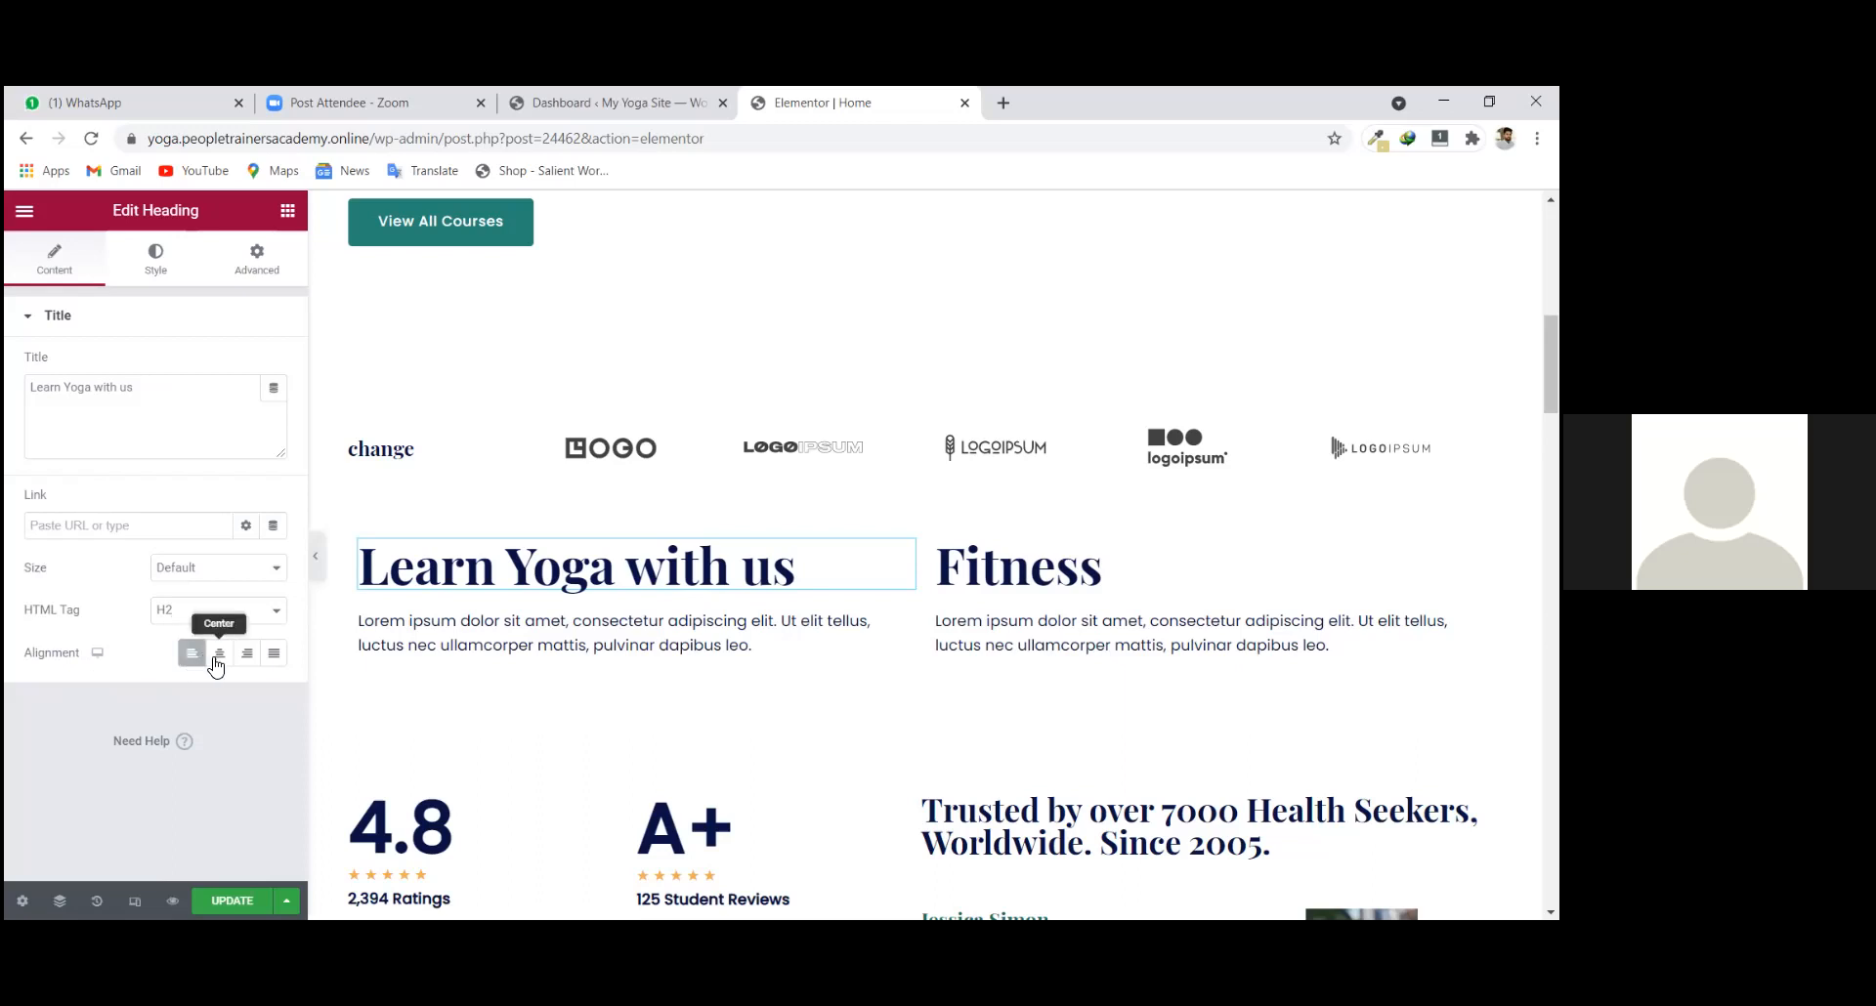
click(220, 665)
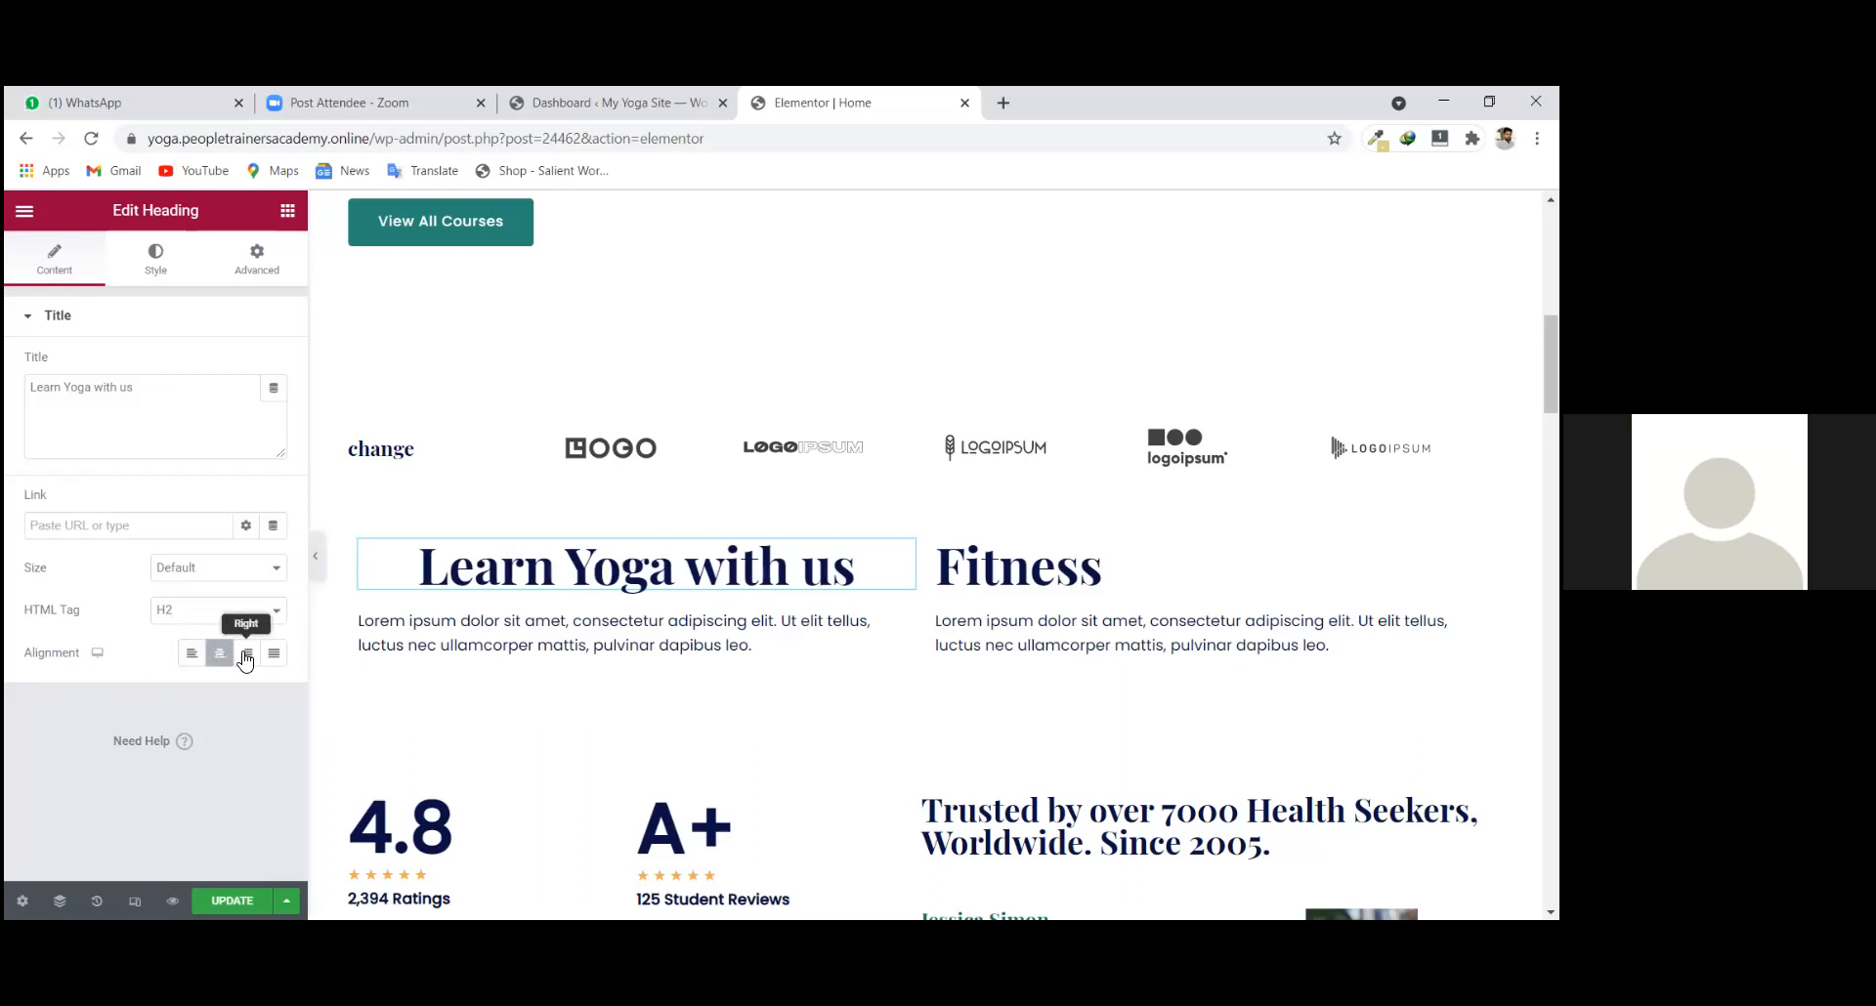
click(246, 660)
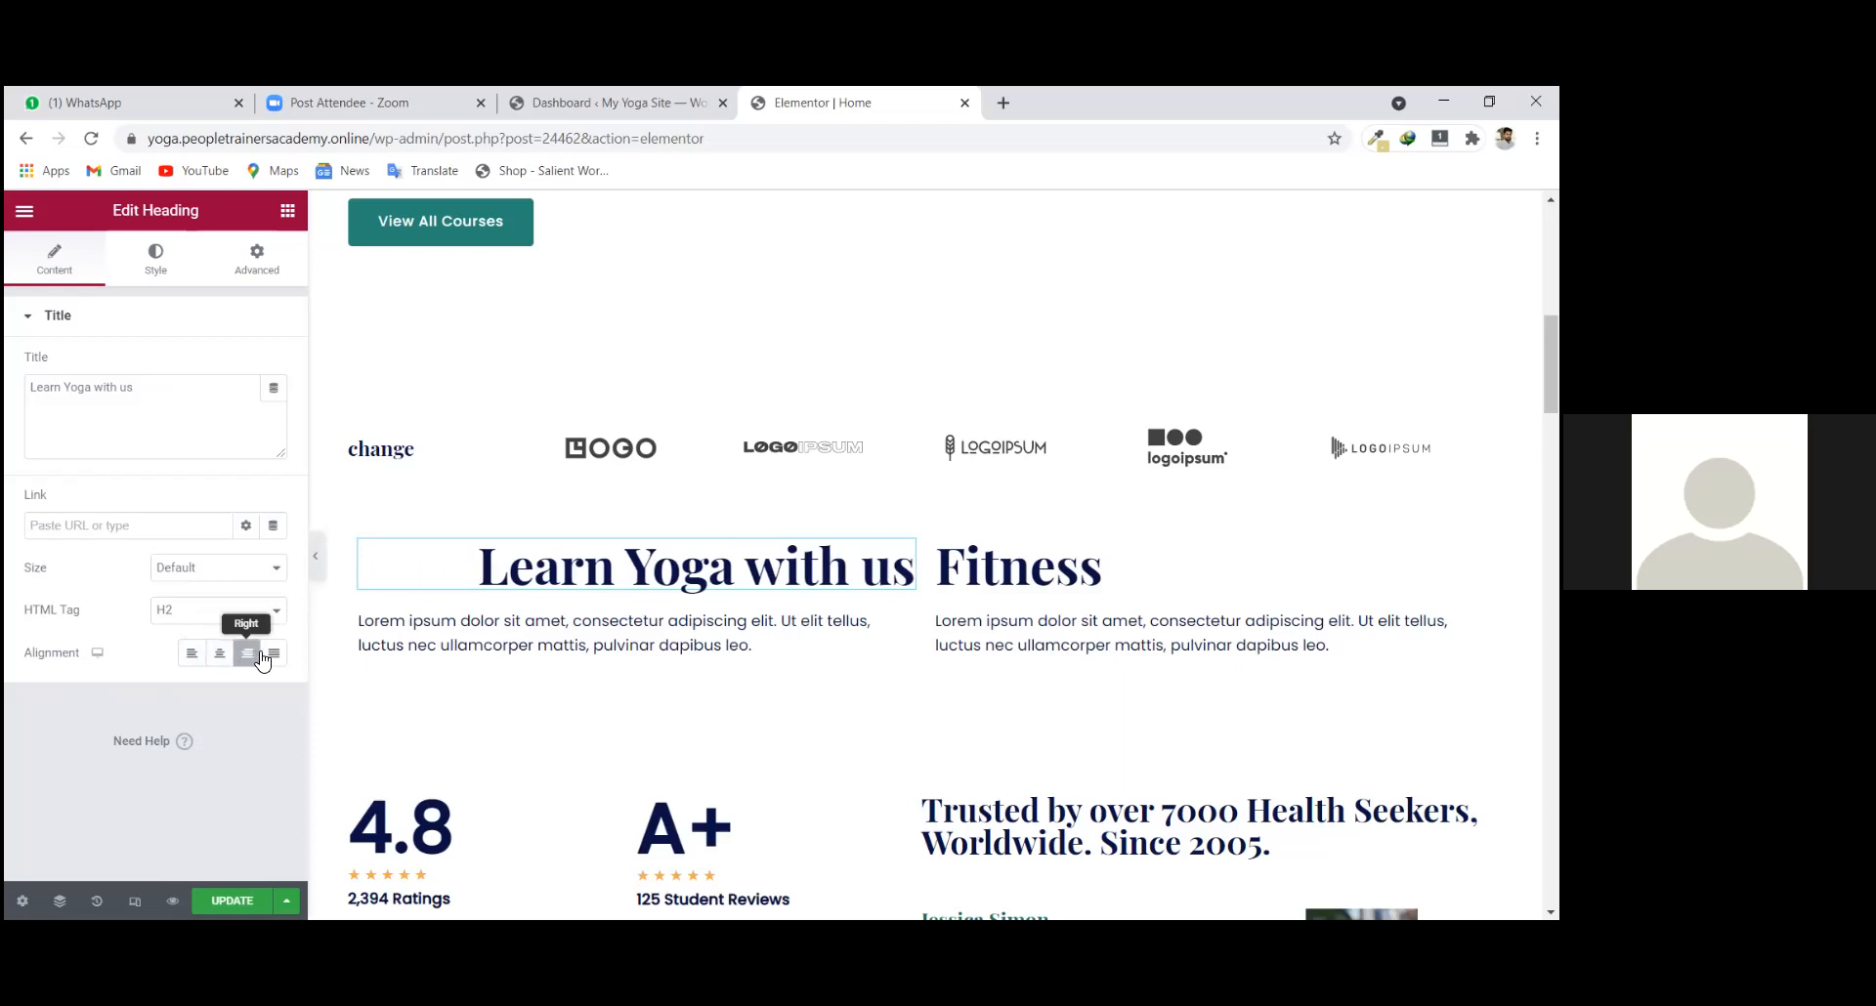
click(272, 655)
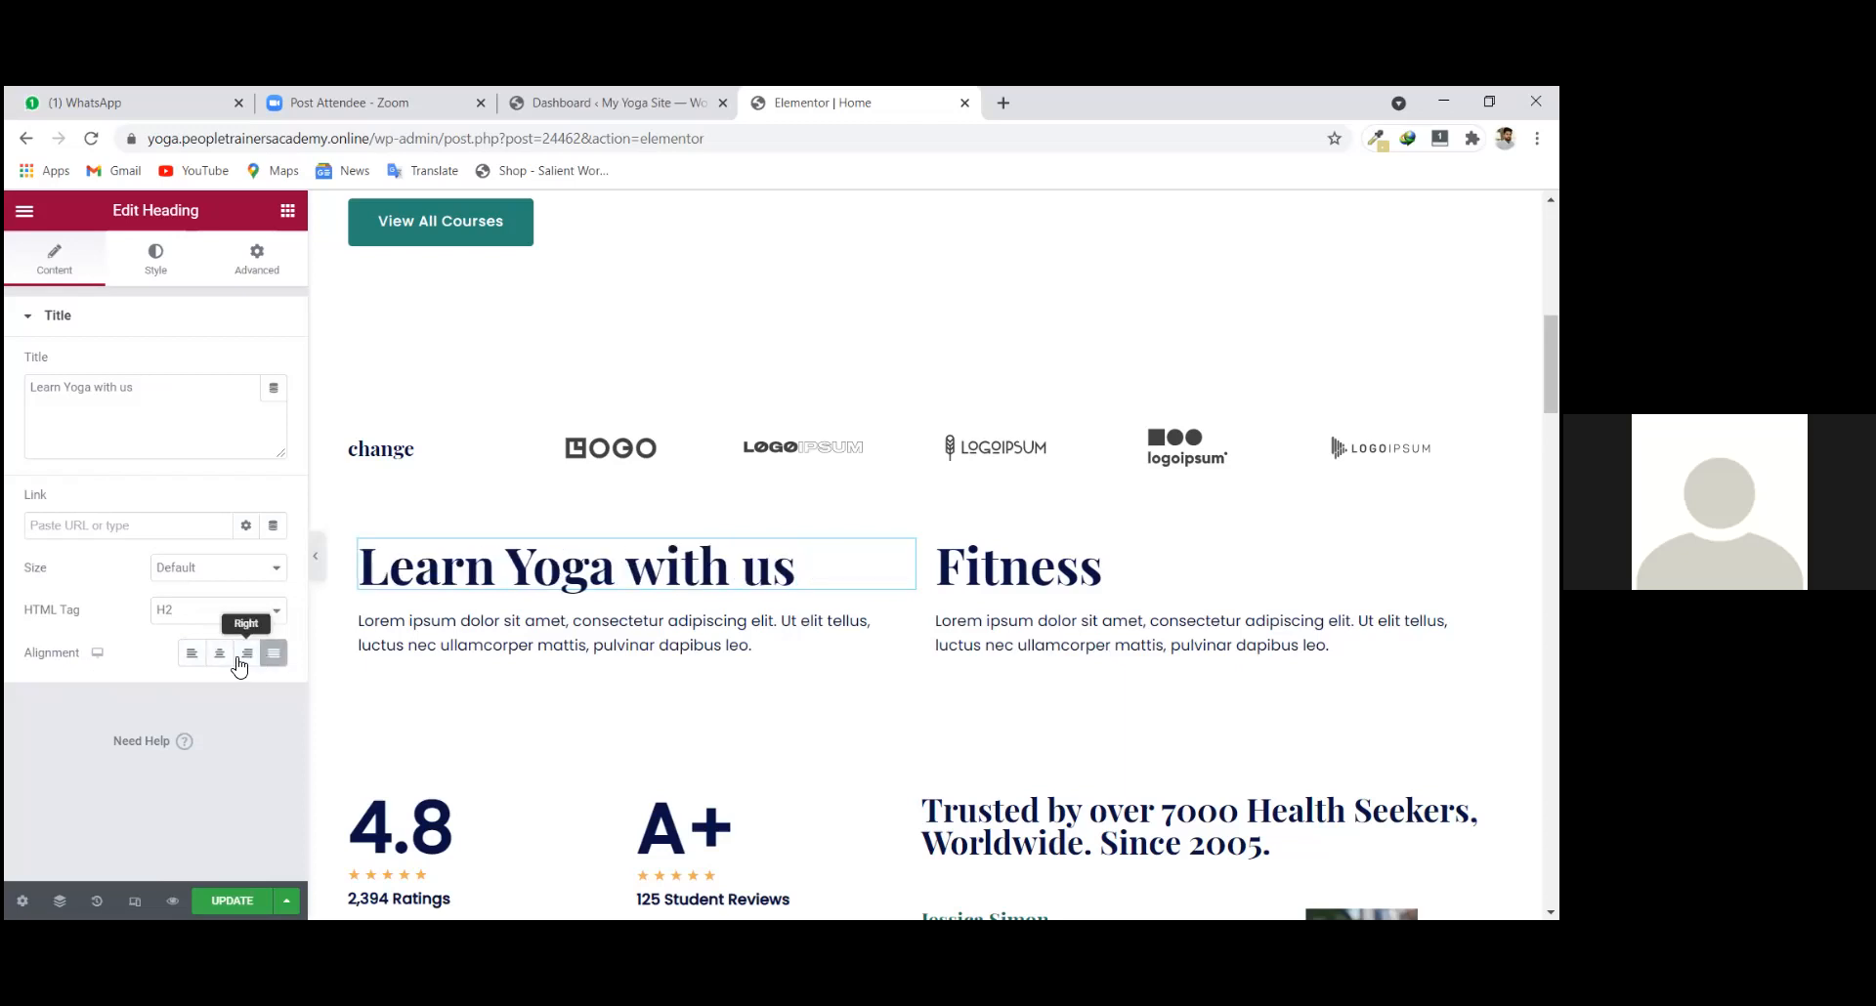
click(223, 660)
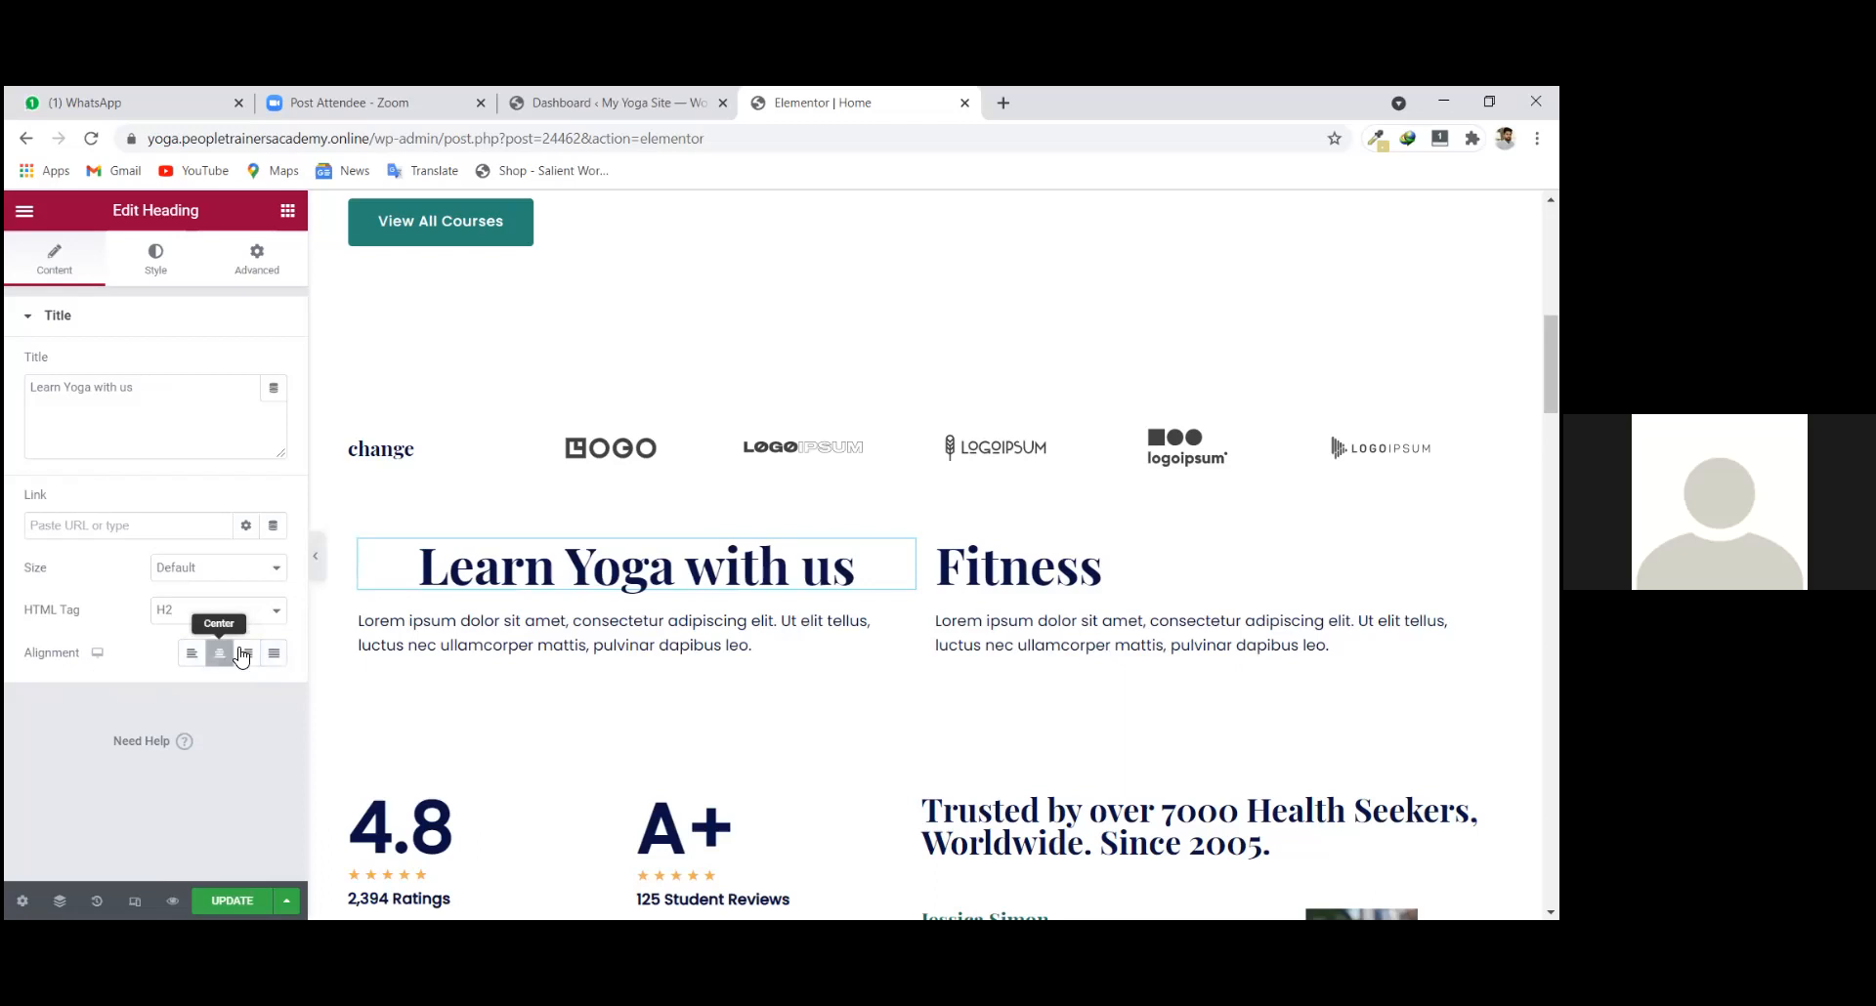
Centre the "Fitness" heading in the second column.
click(1480, 551)
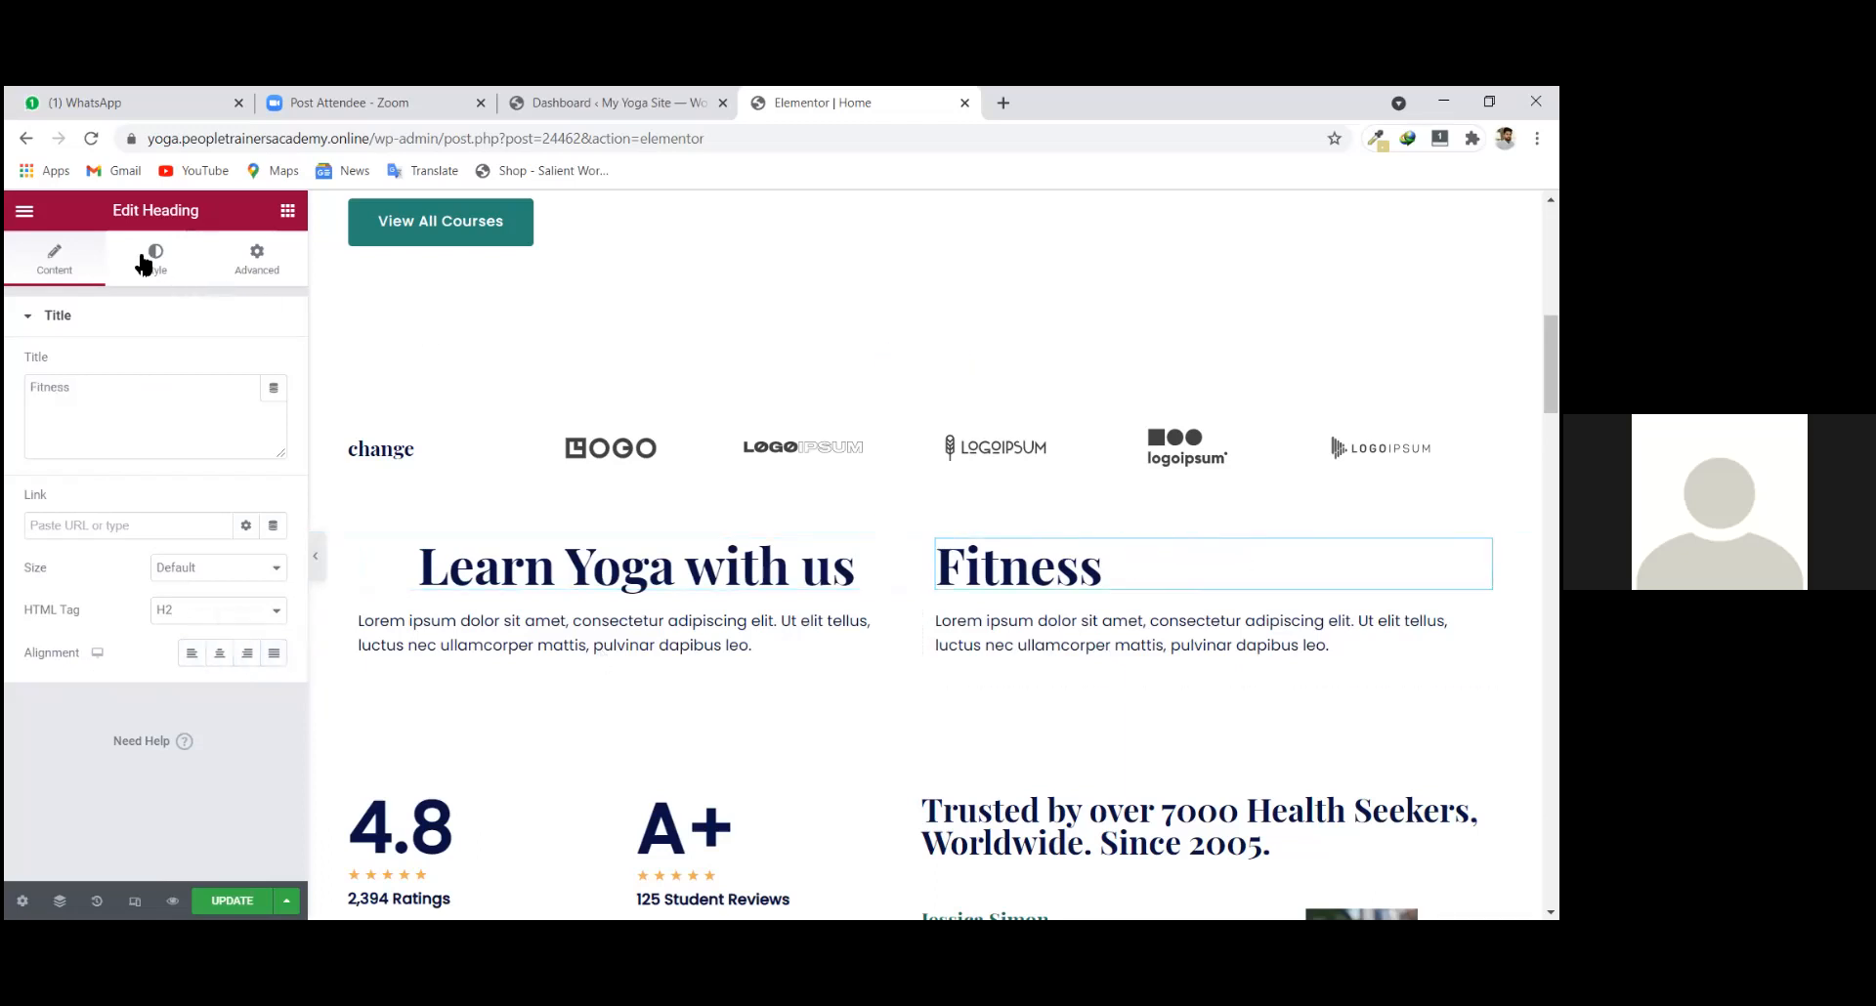
click(155, 260)
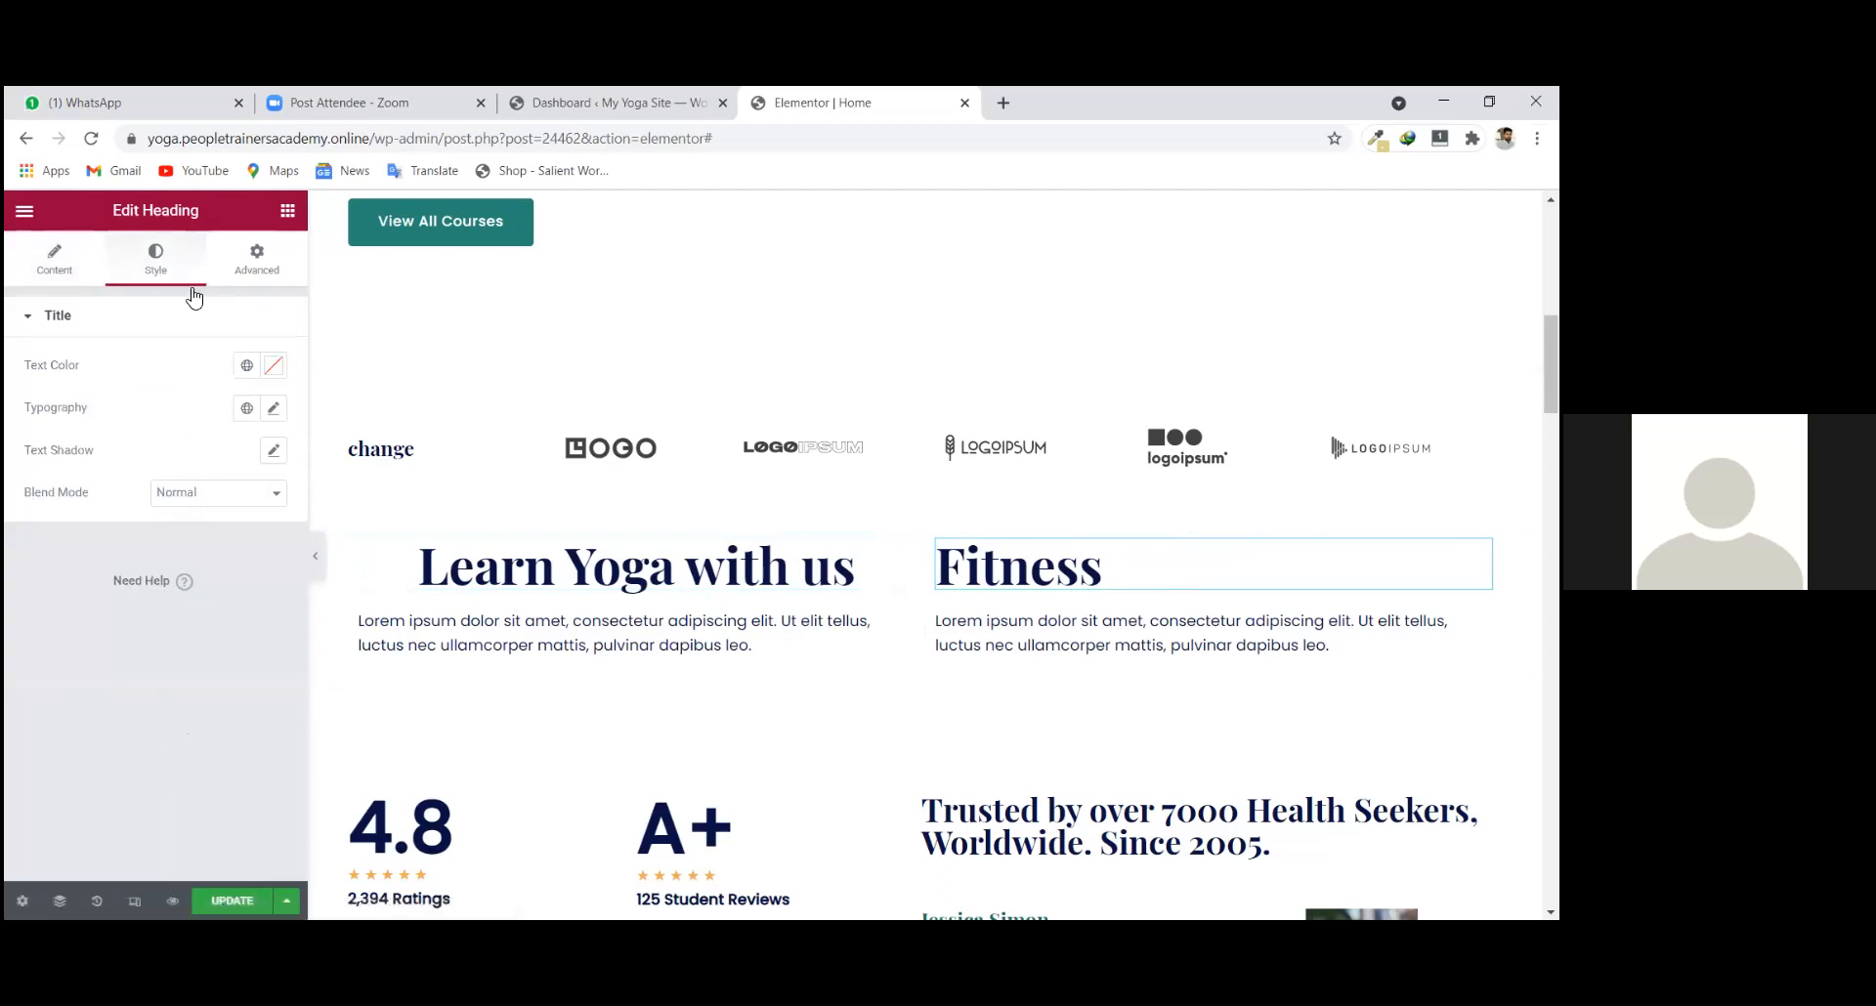
click(54, 262)
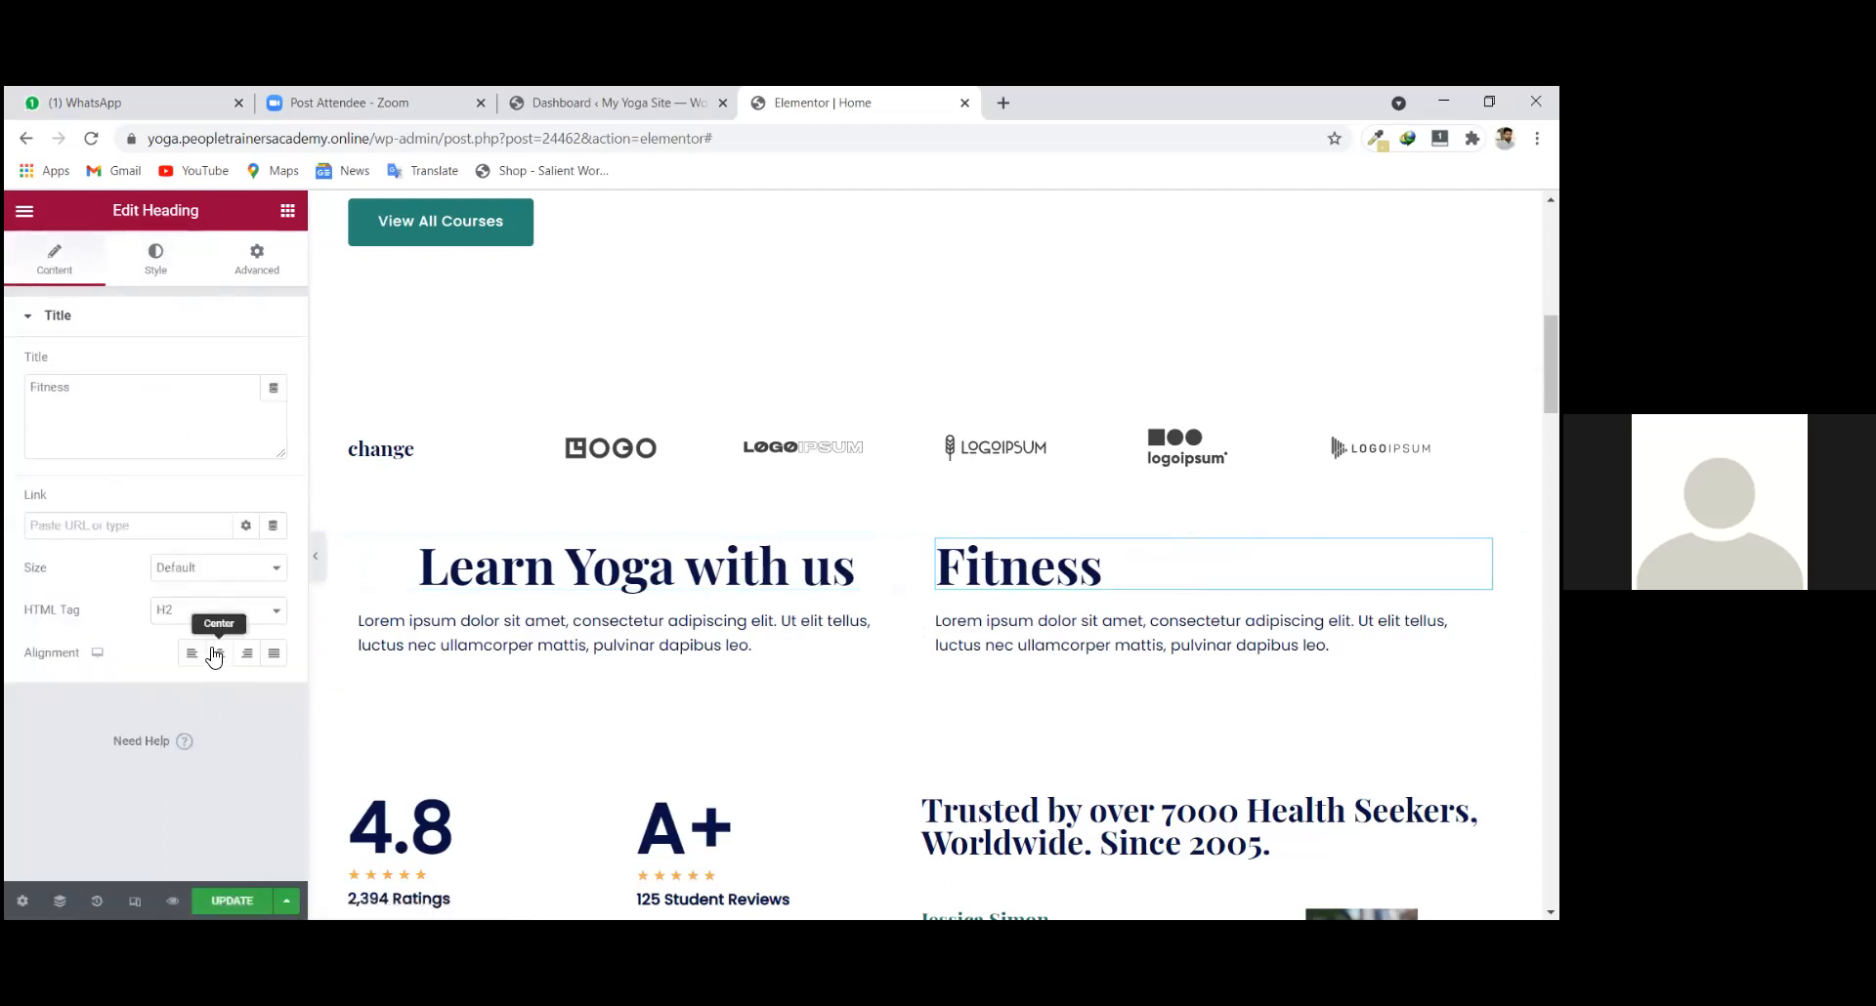
click(222, 654)
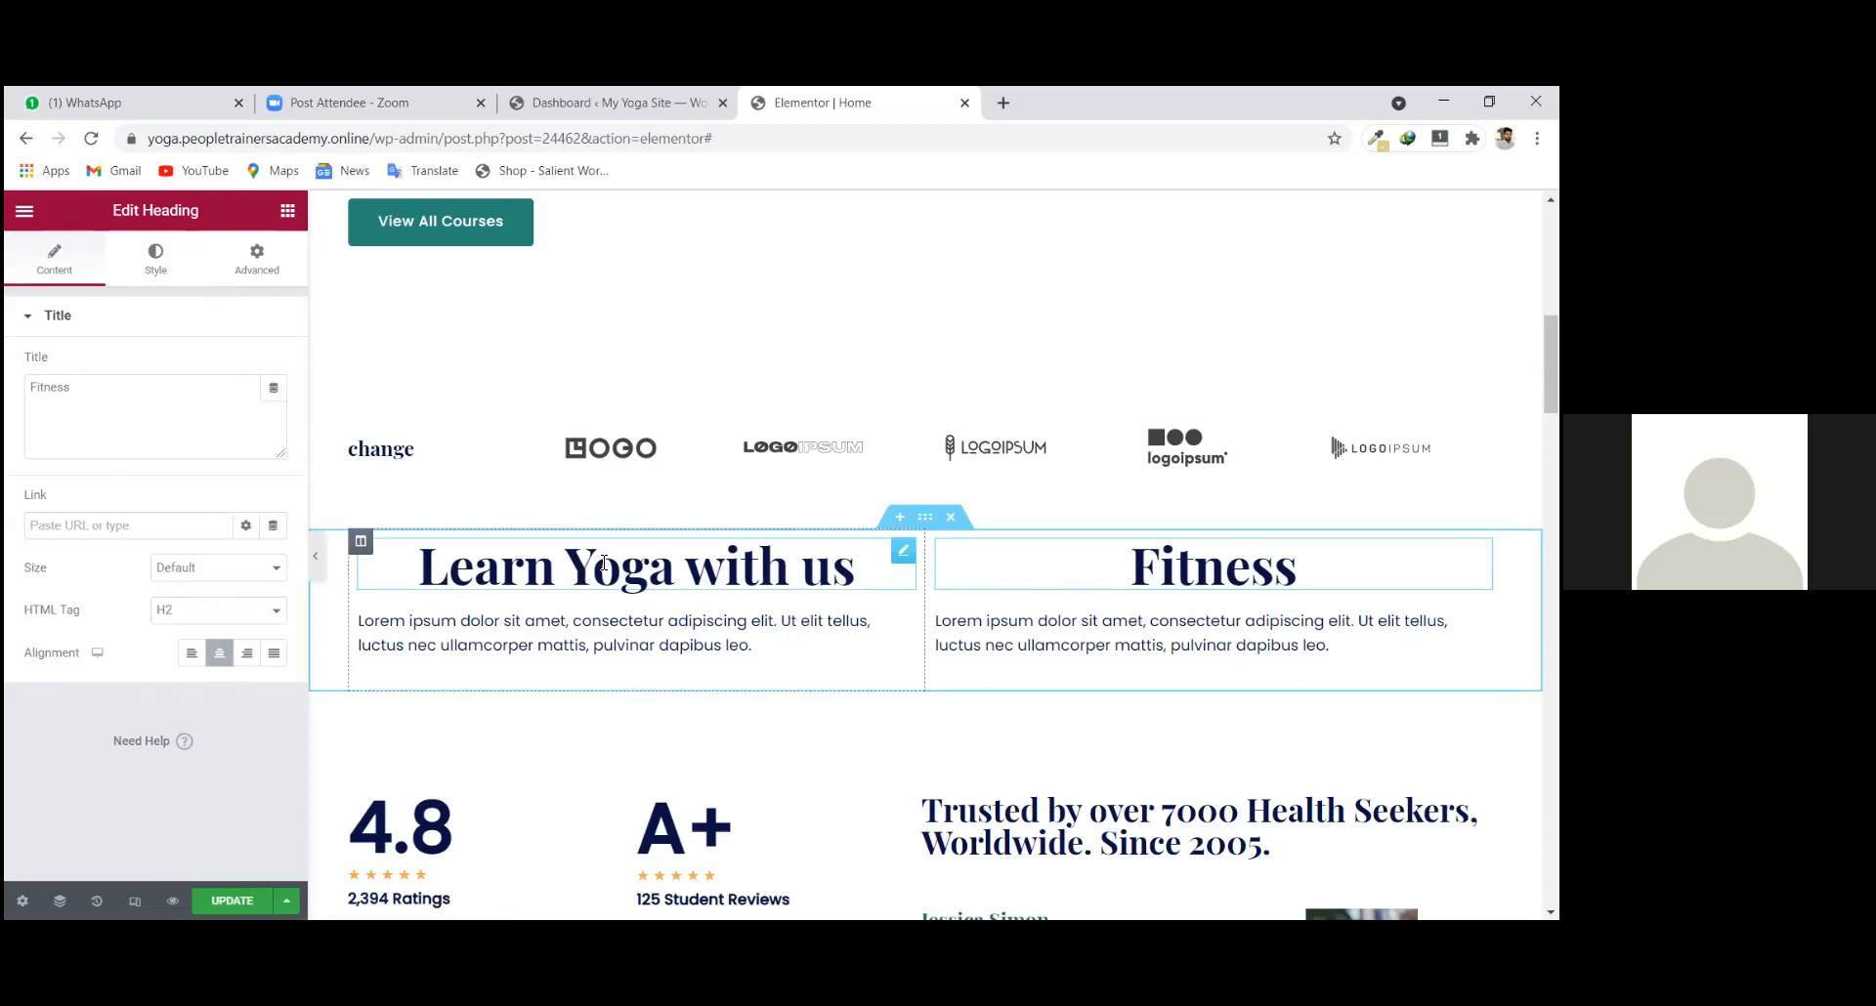
Slightly reduce the font size of the "Learn Yoga with us" heading in its typography settings, keeping the default font family.
click(903, 554)
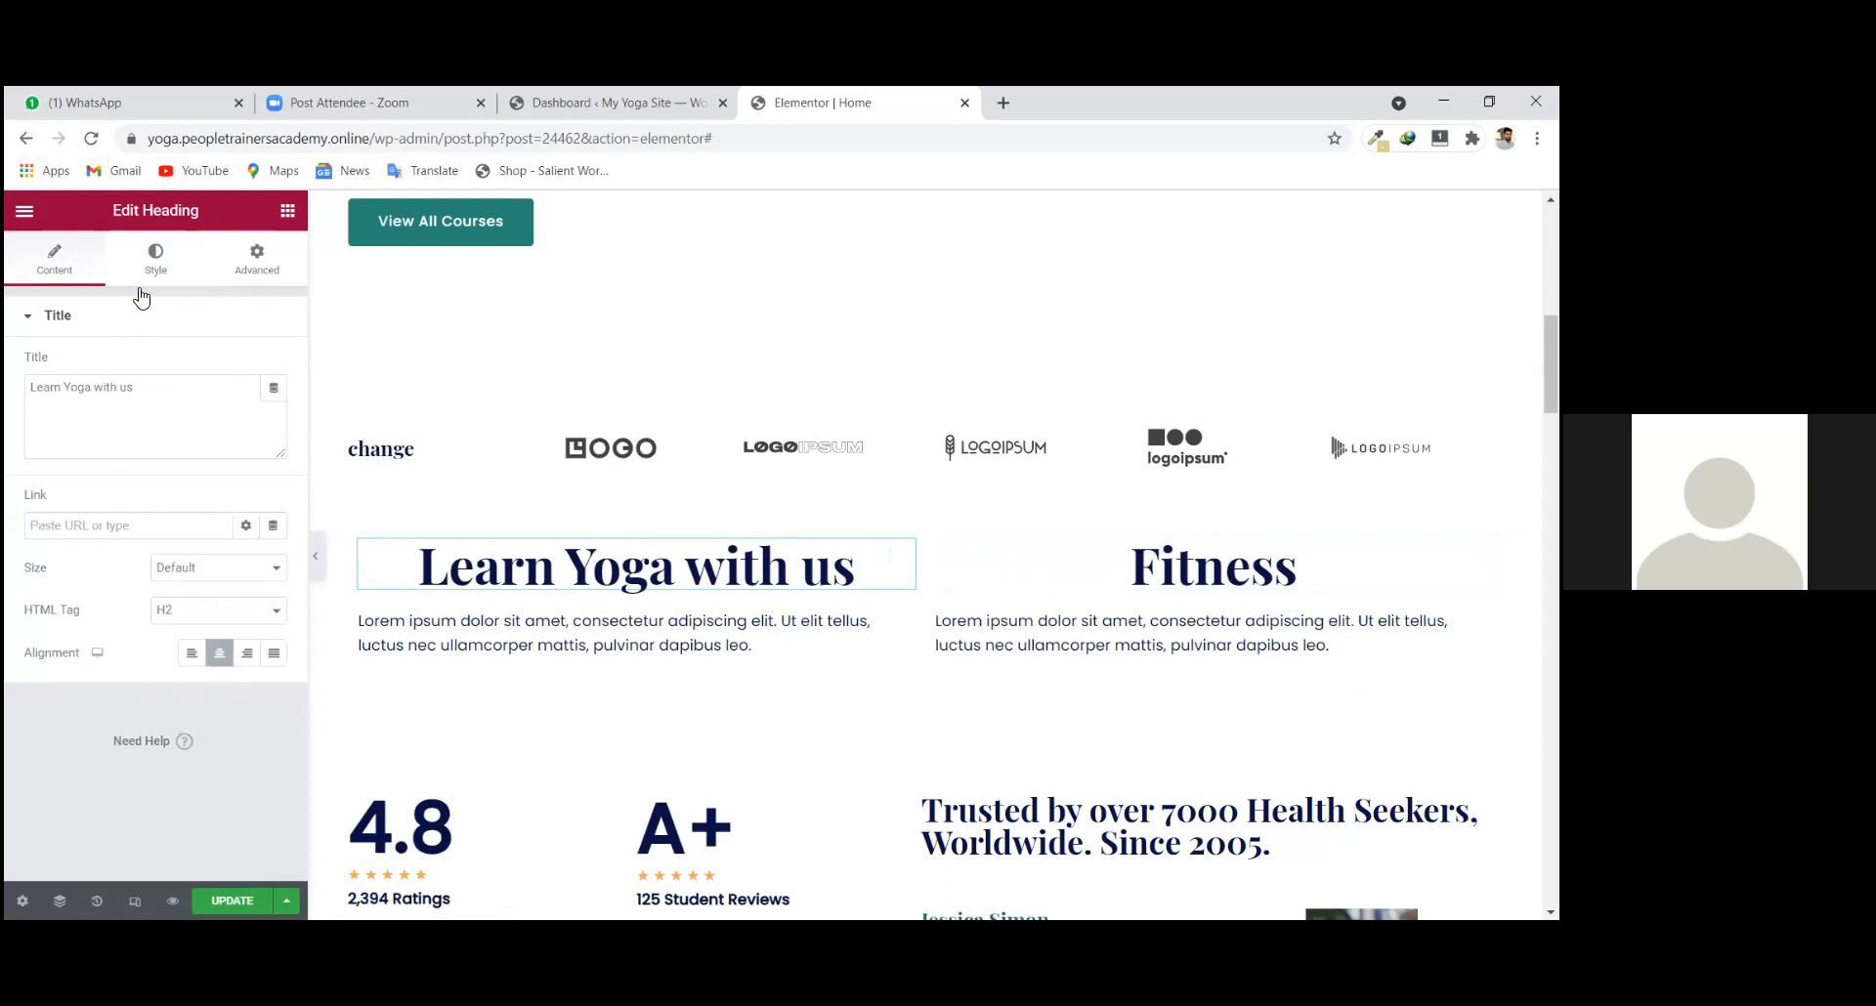
click(155, 259)
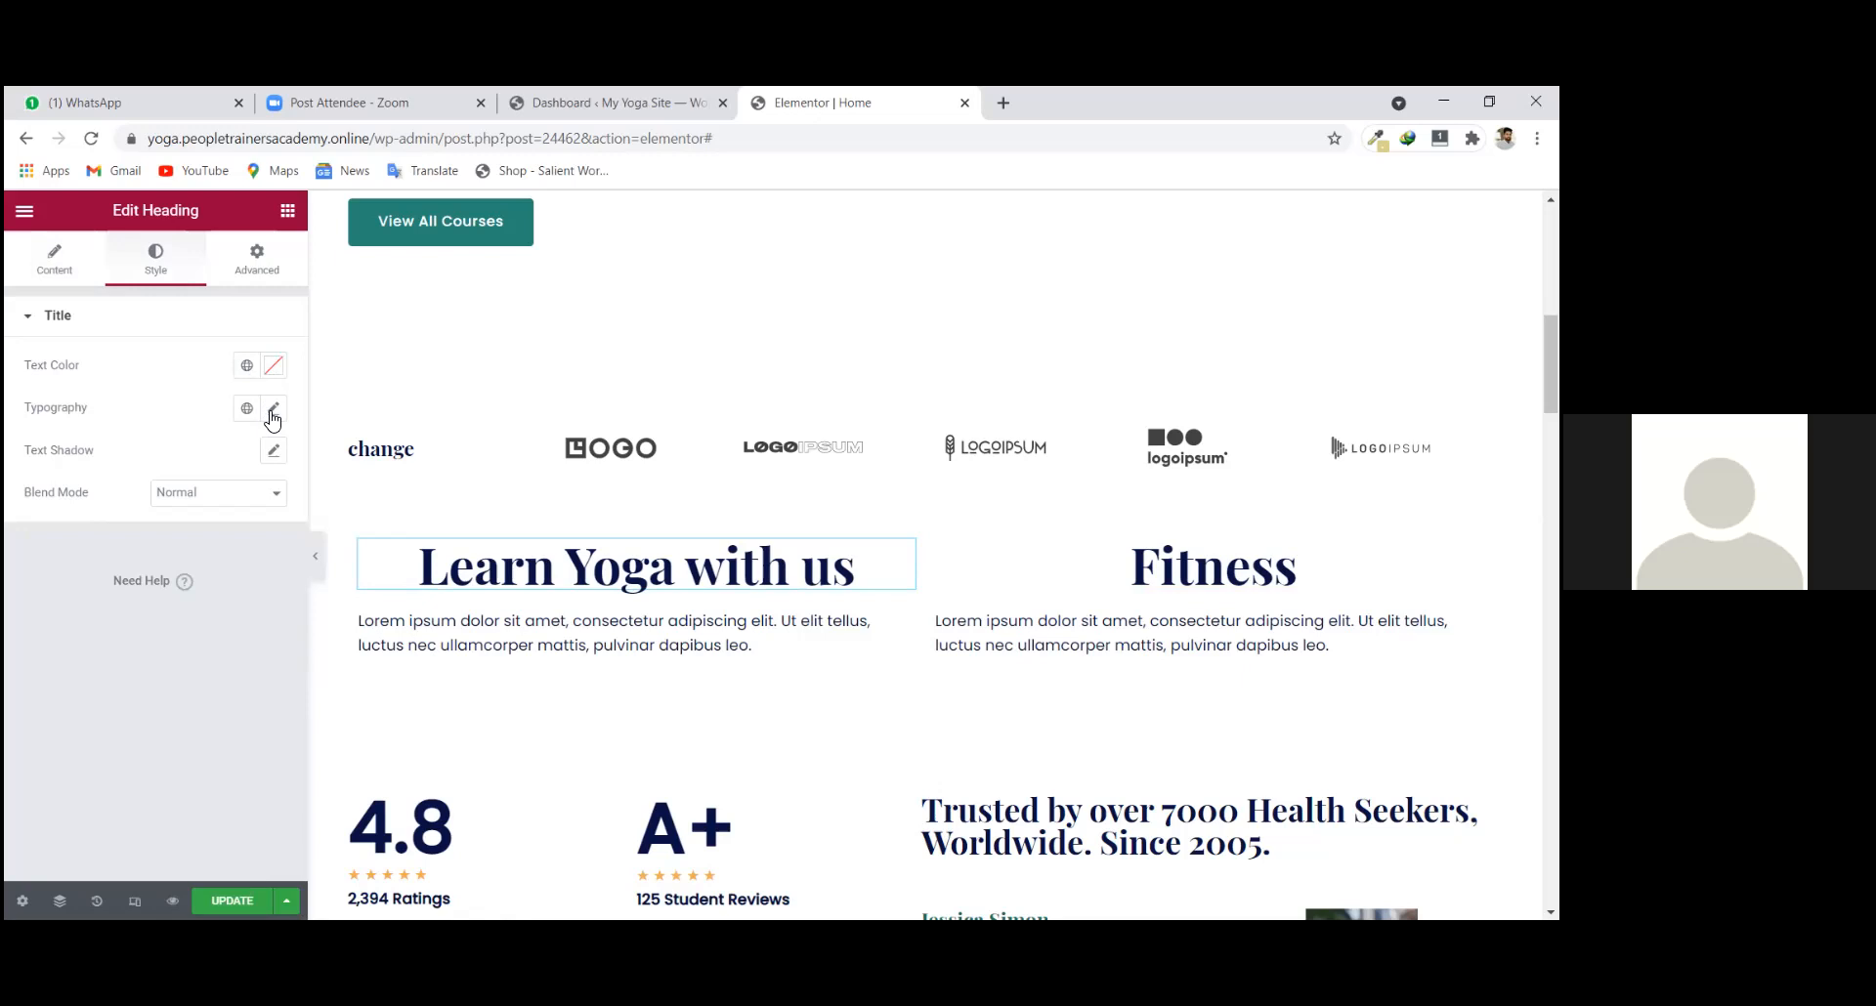
click(271, 411)
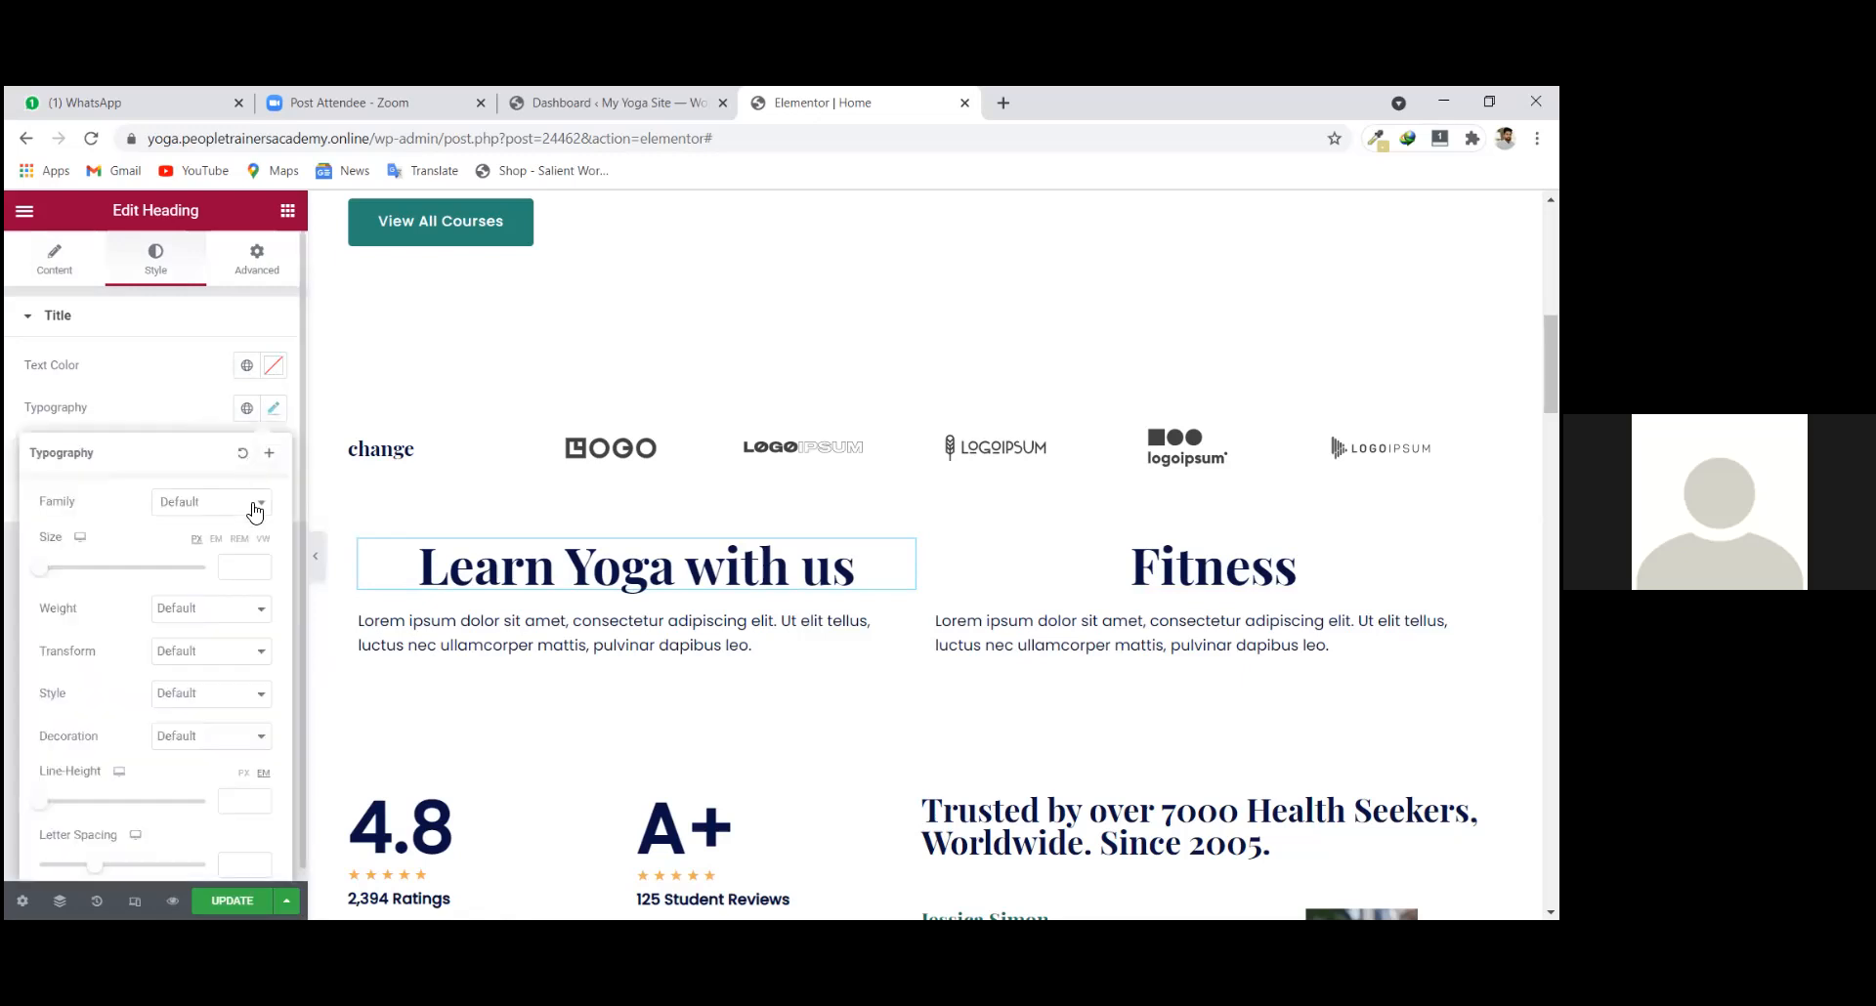
click(259, 504)
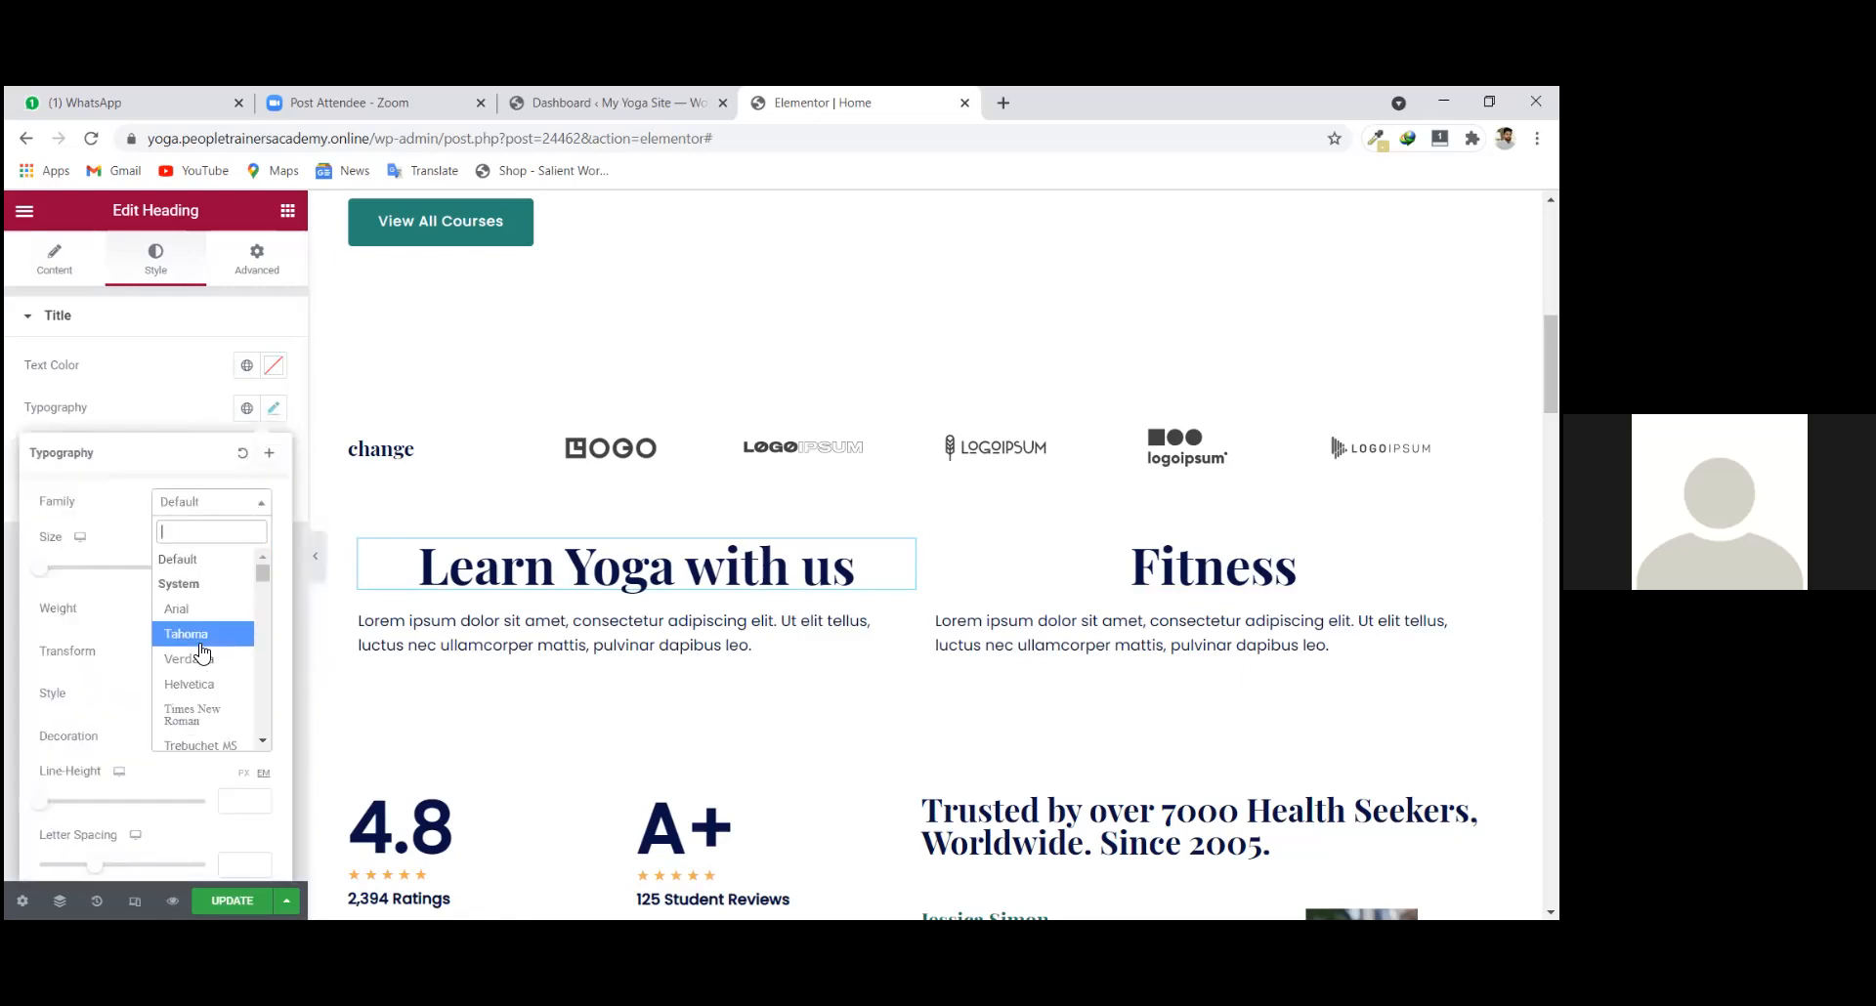
drag(260, 573, 264, 498)
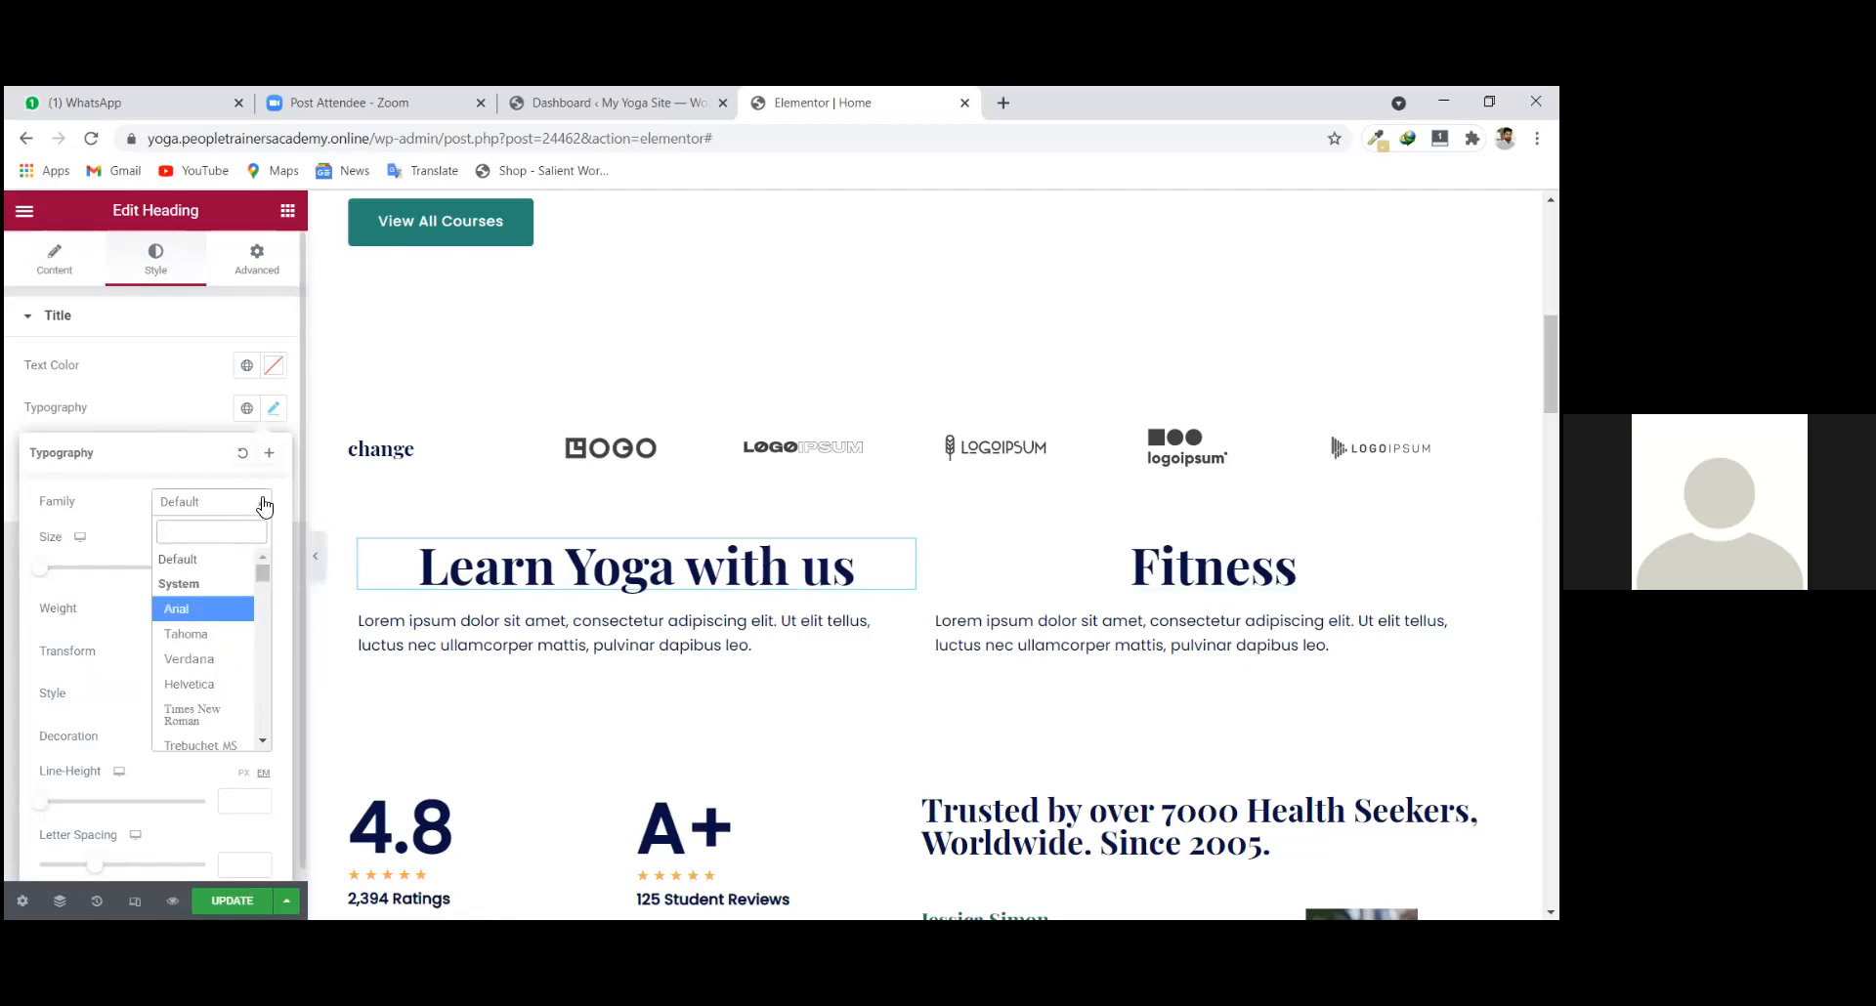
click(264, 503)
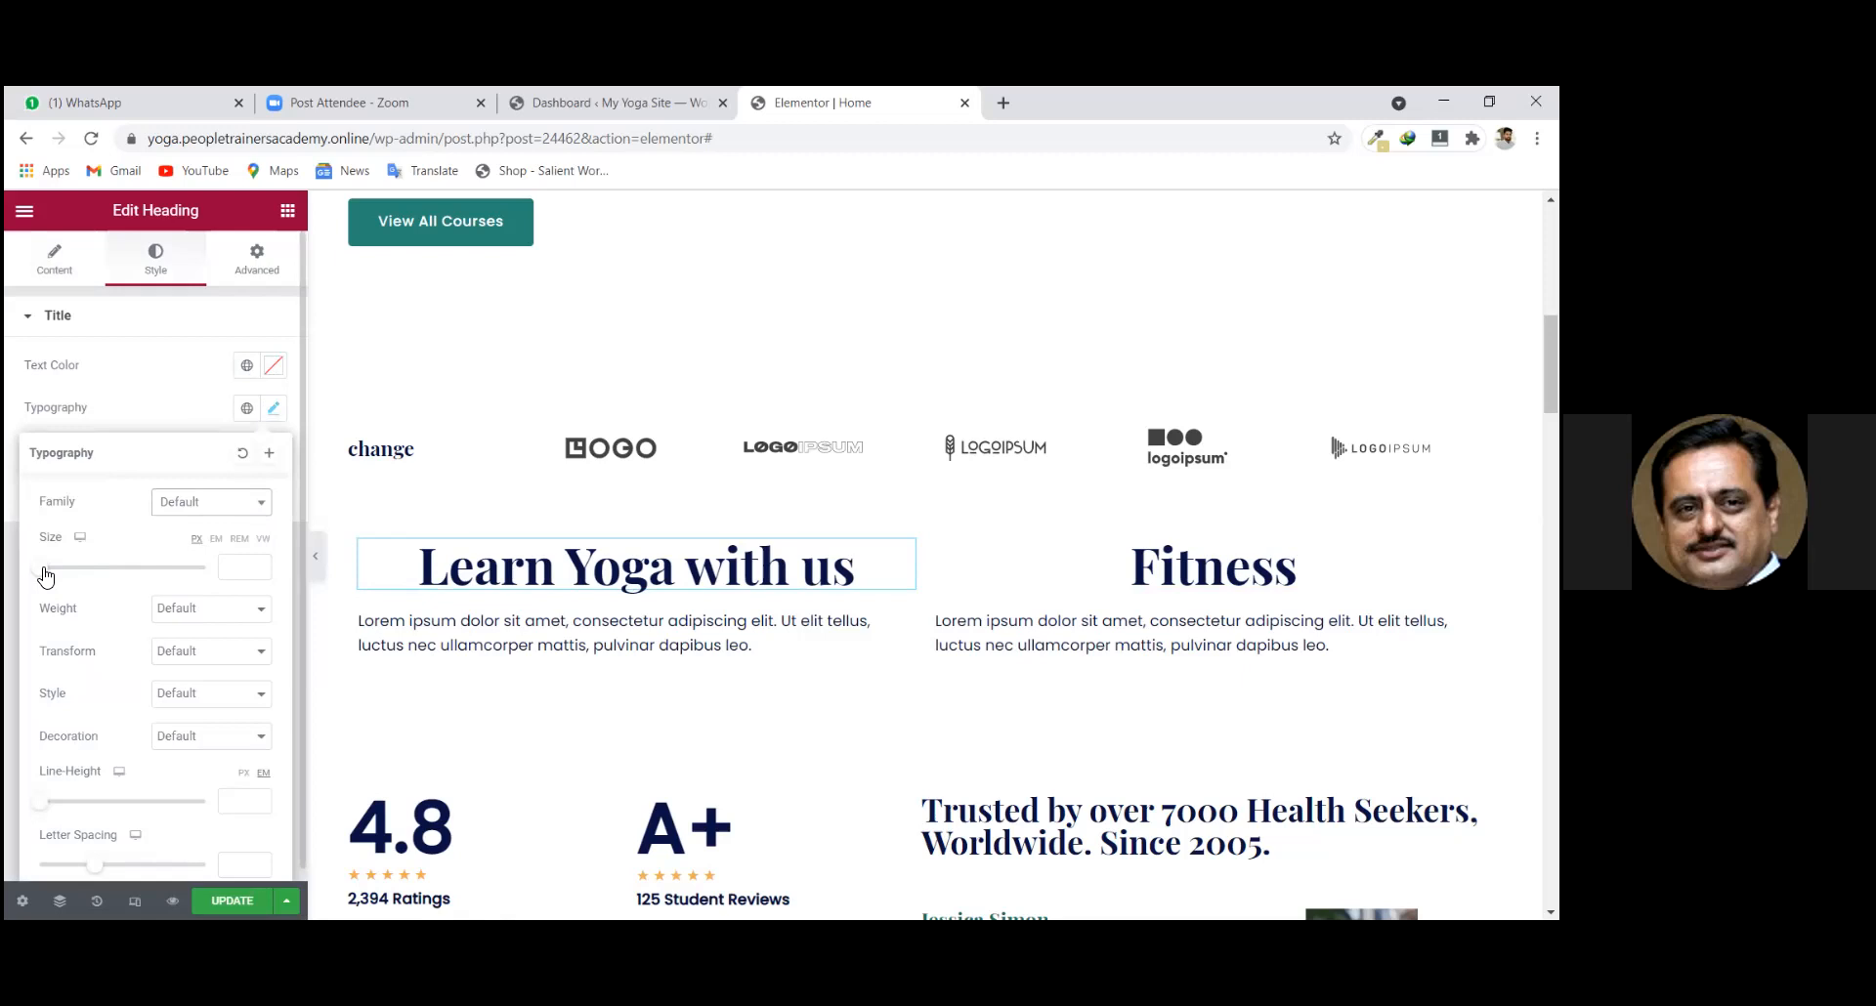
drag(44, 569, 55, 570)
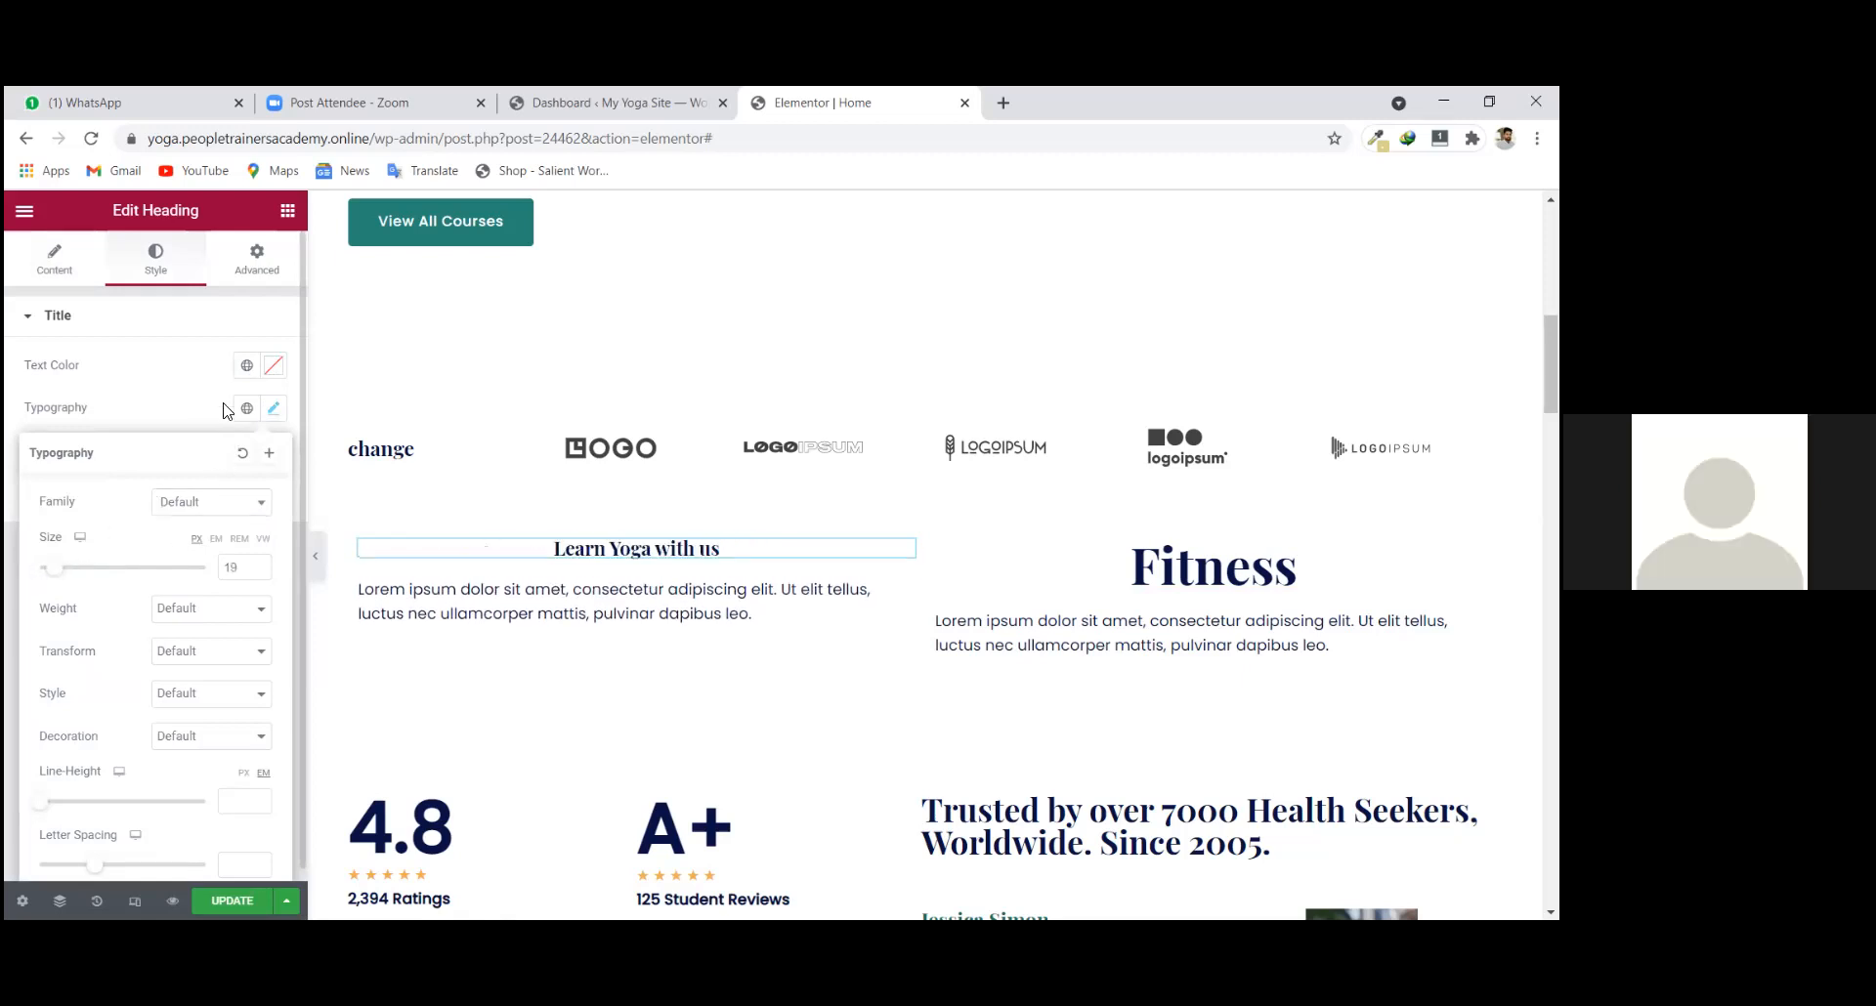
click(484, 337)
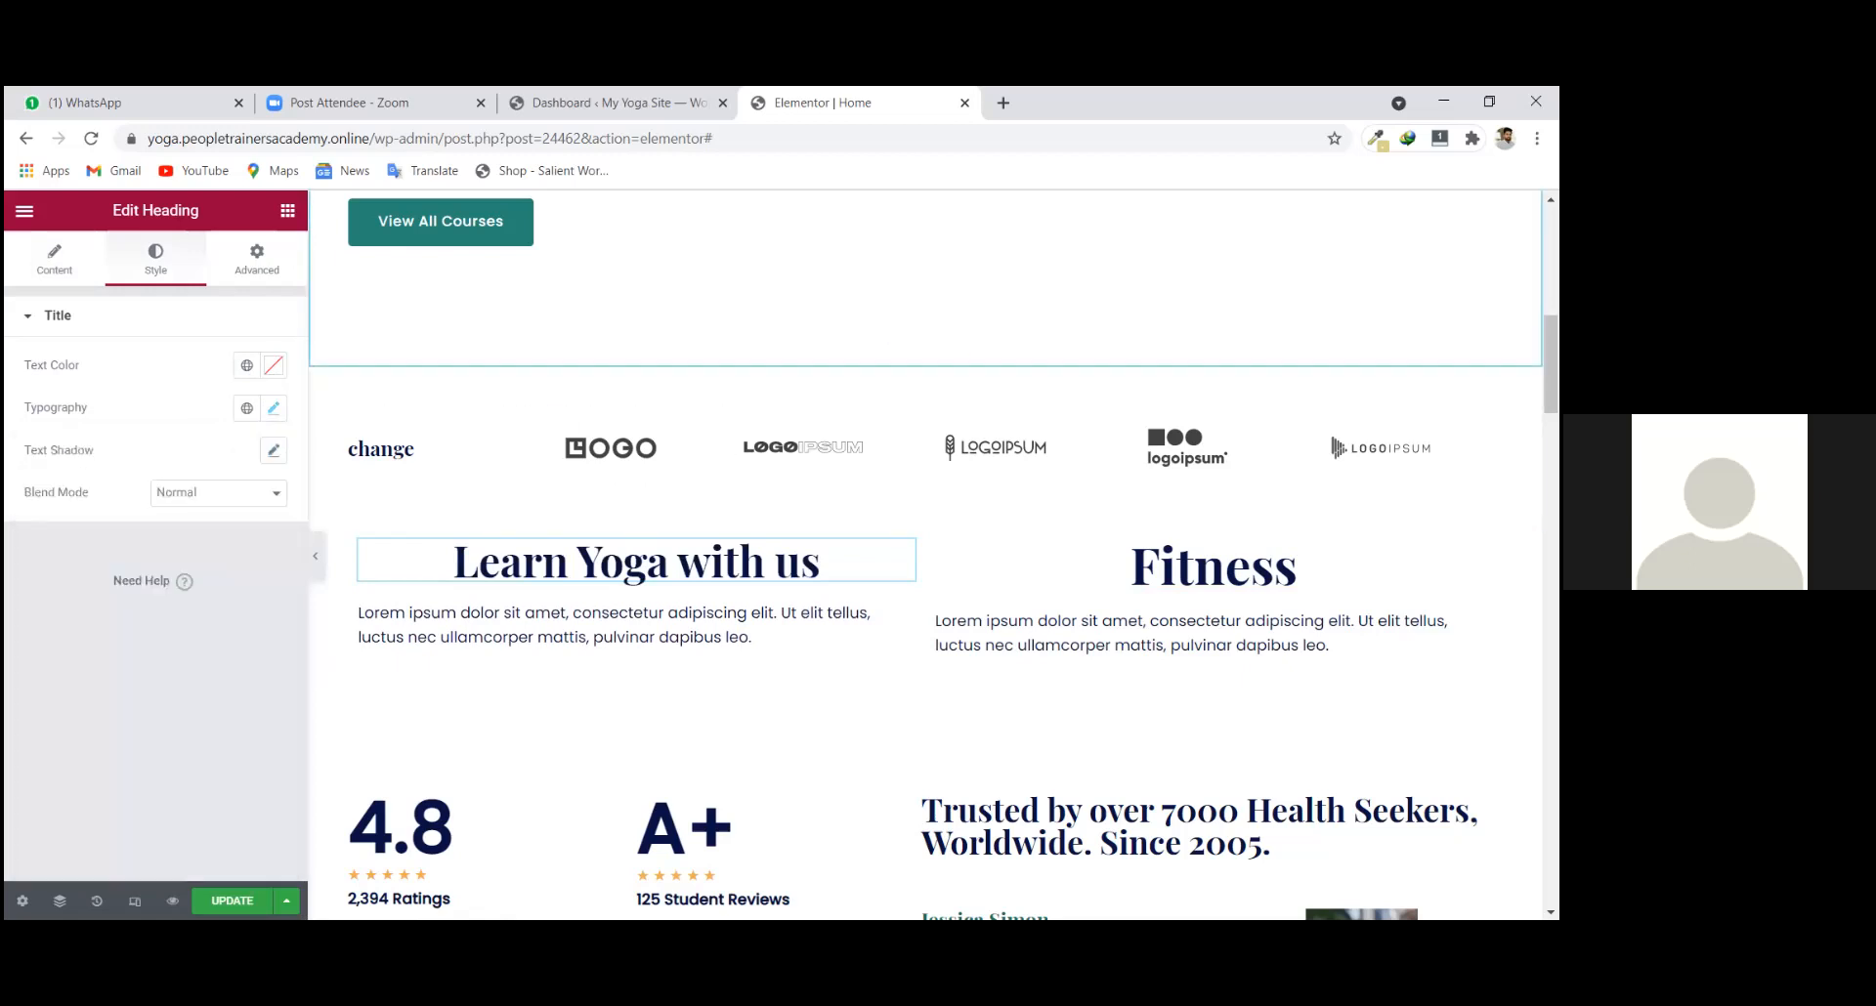
scroll(1066, 544, up, 1)
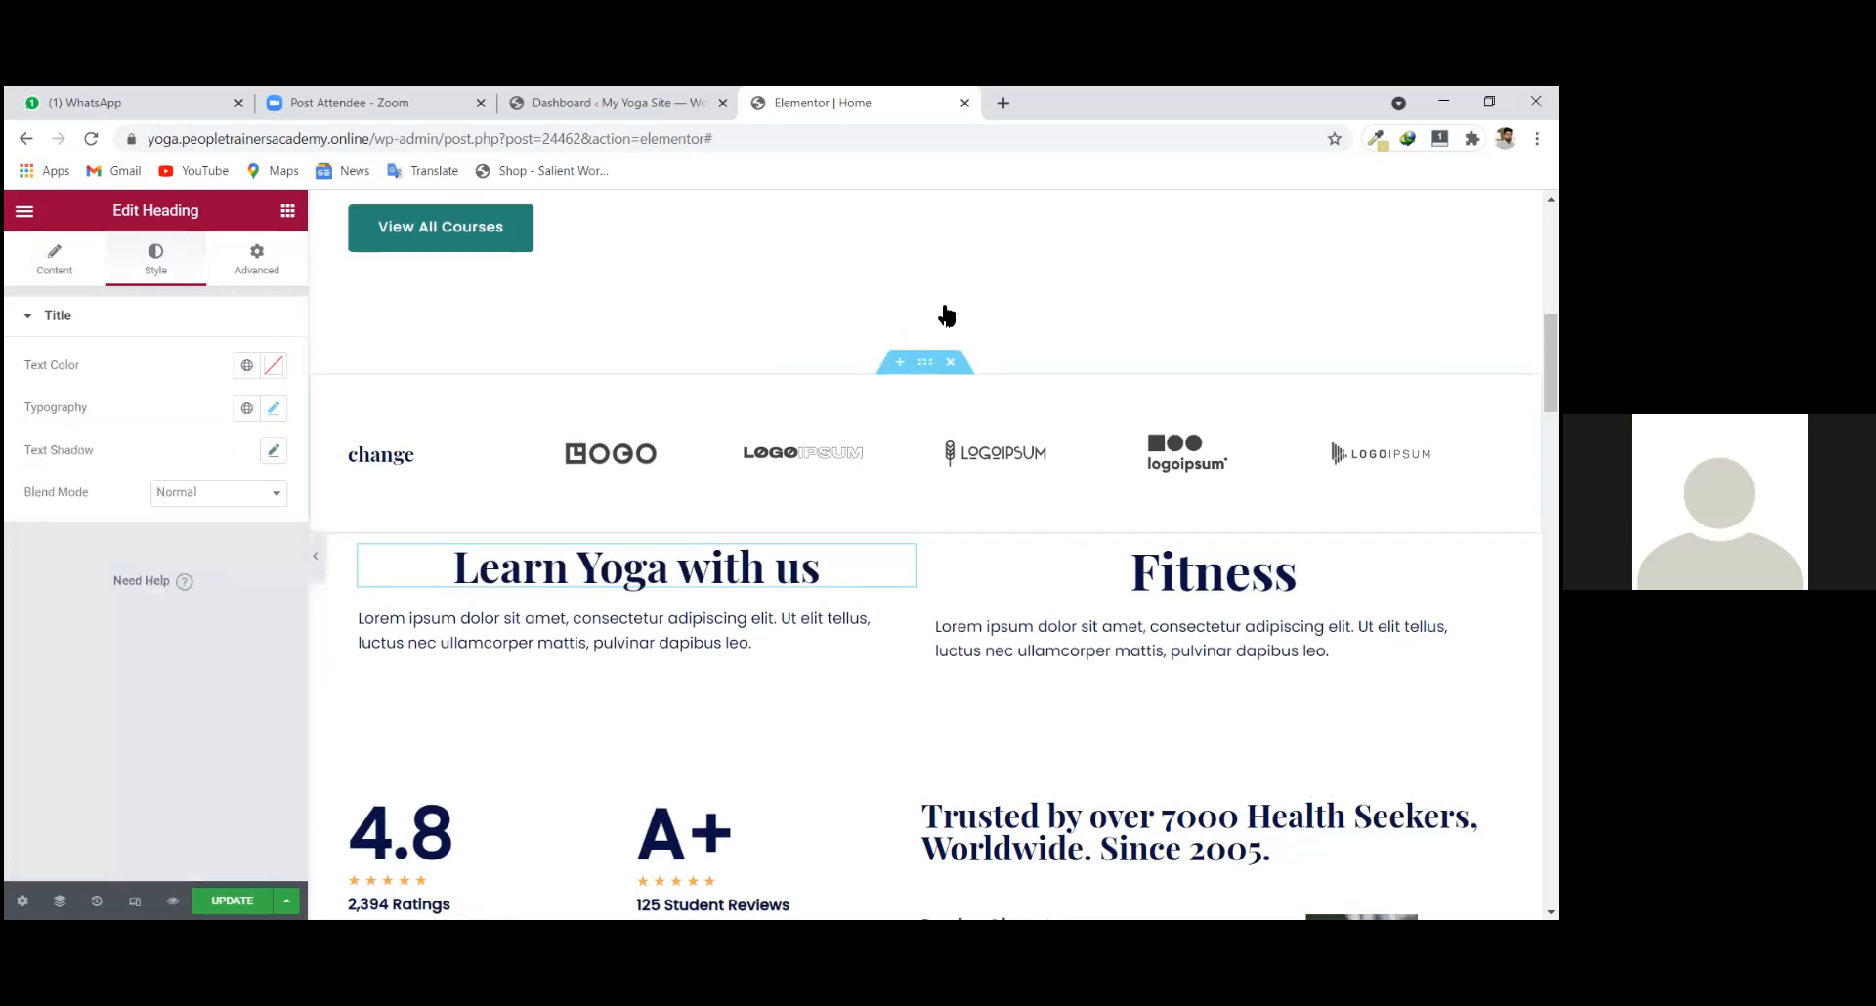
scroll(528, 354, up, 2)
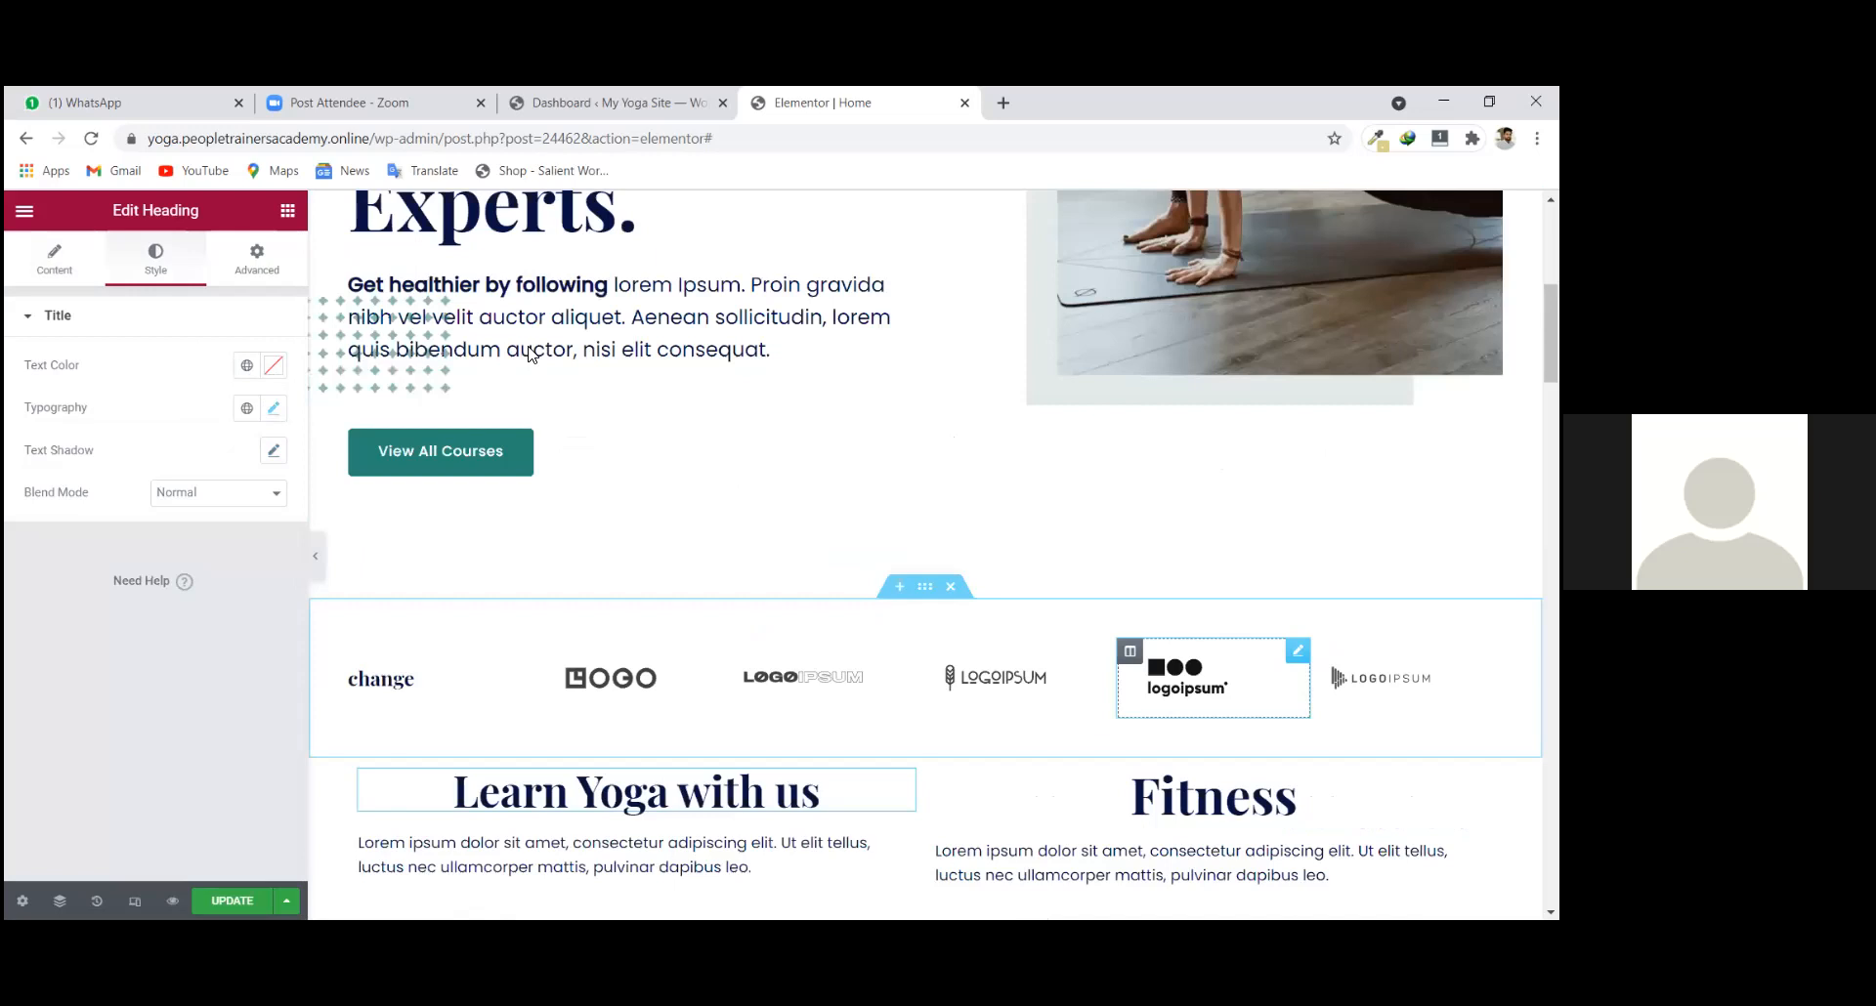
scroll(528, 353, up, 5)
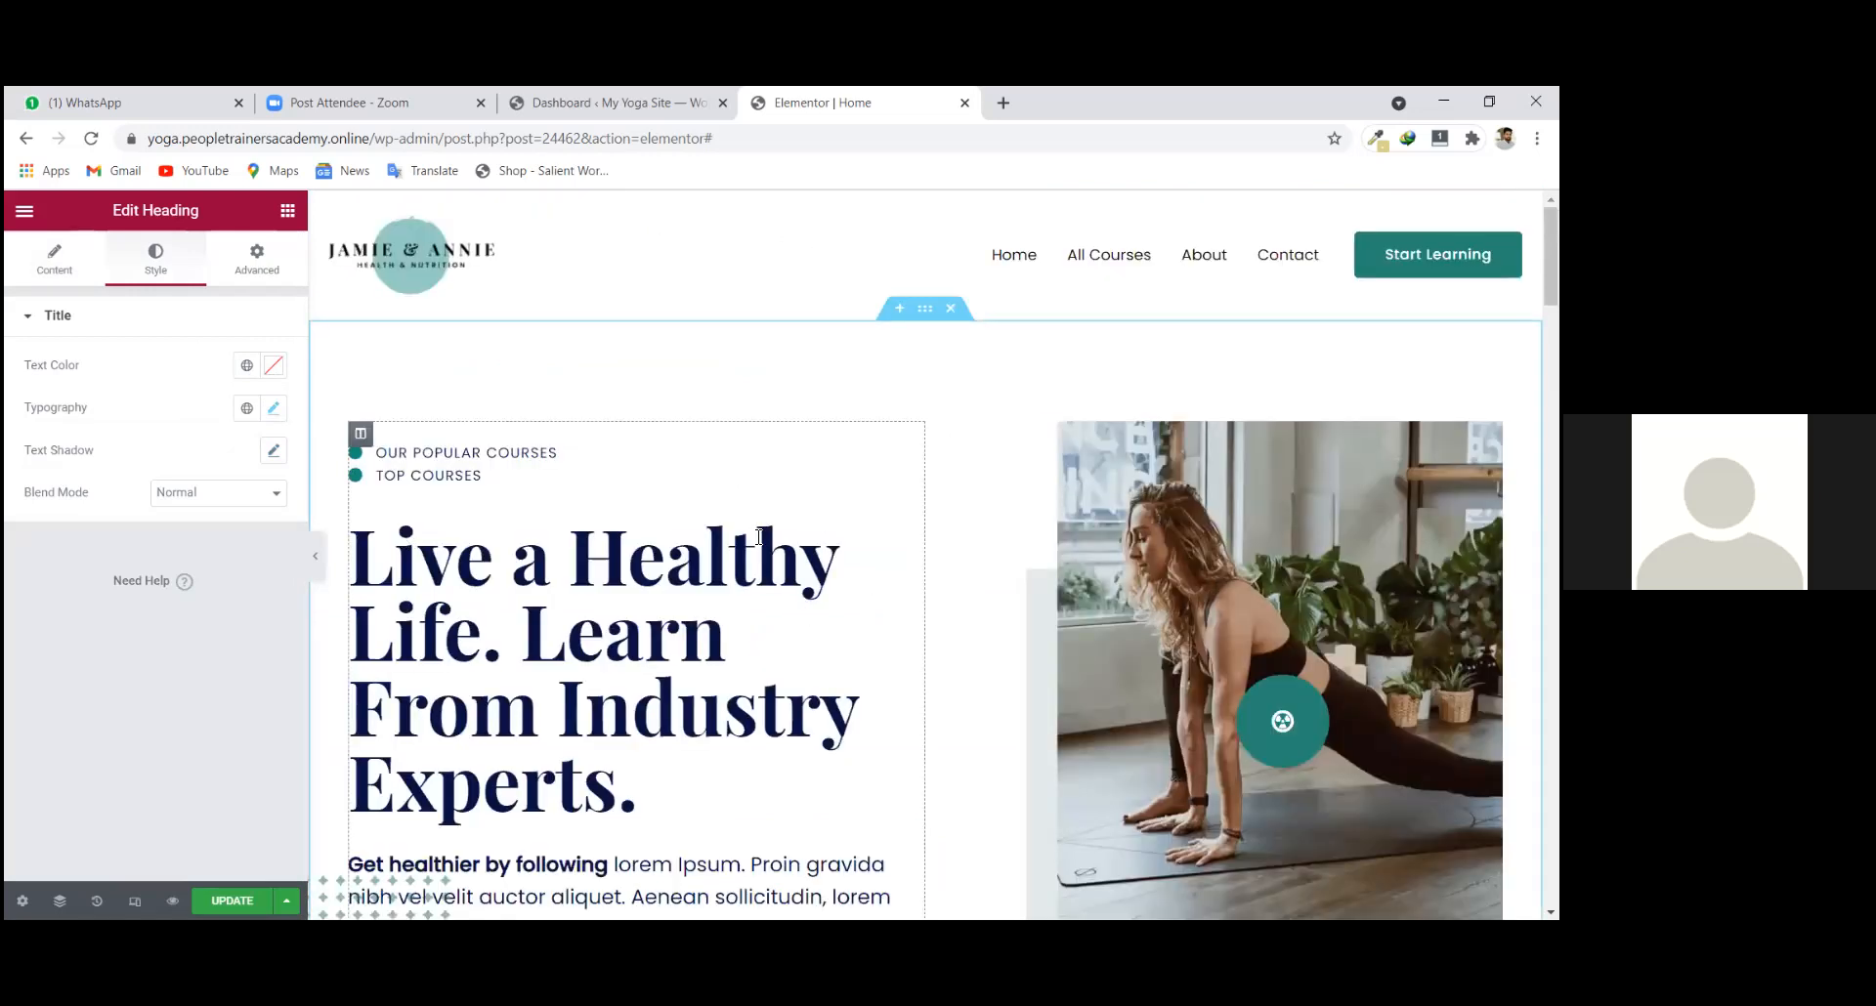
scroll(700, 561, down, 3)
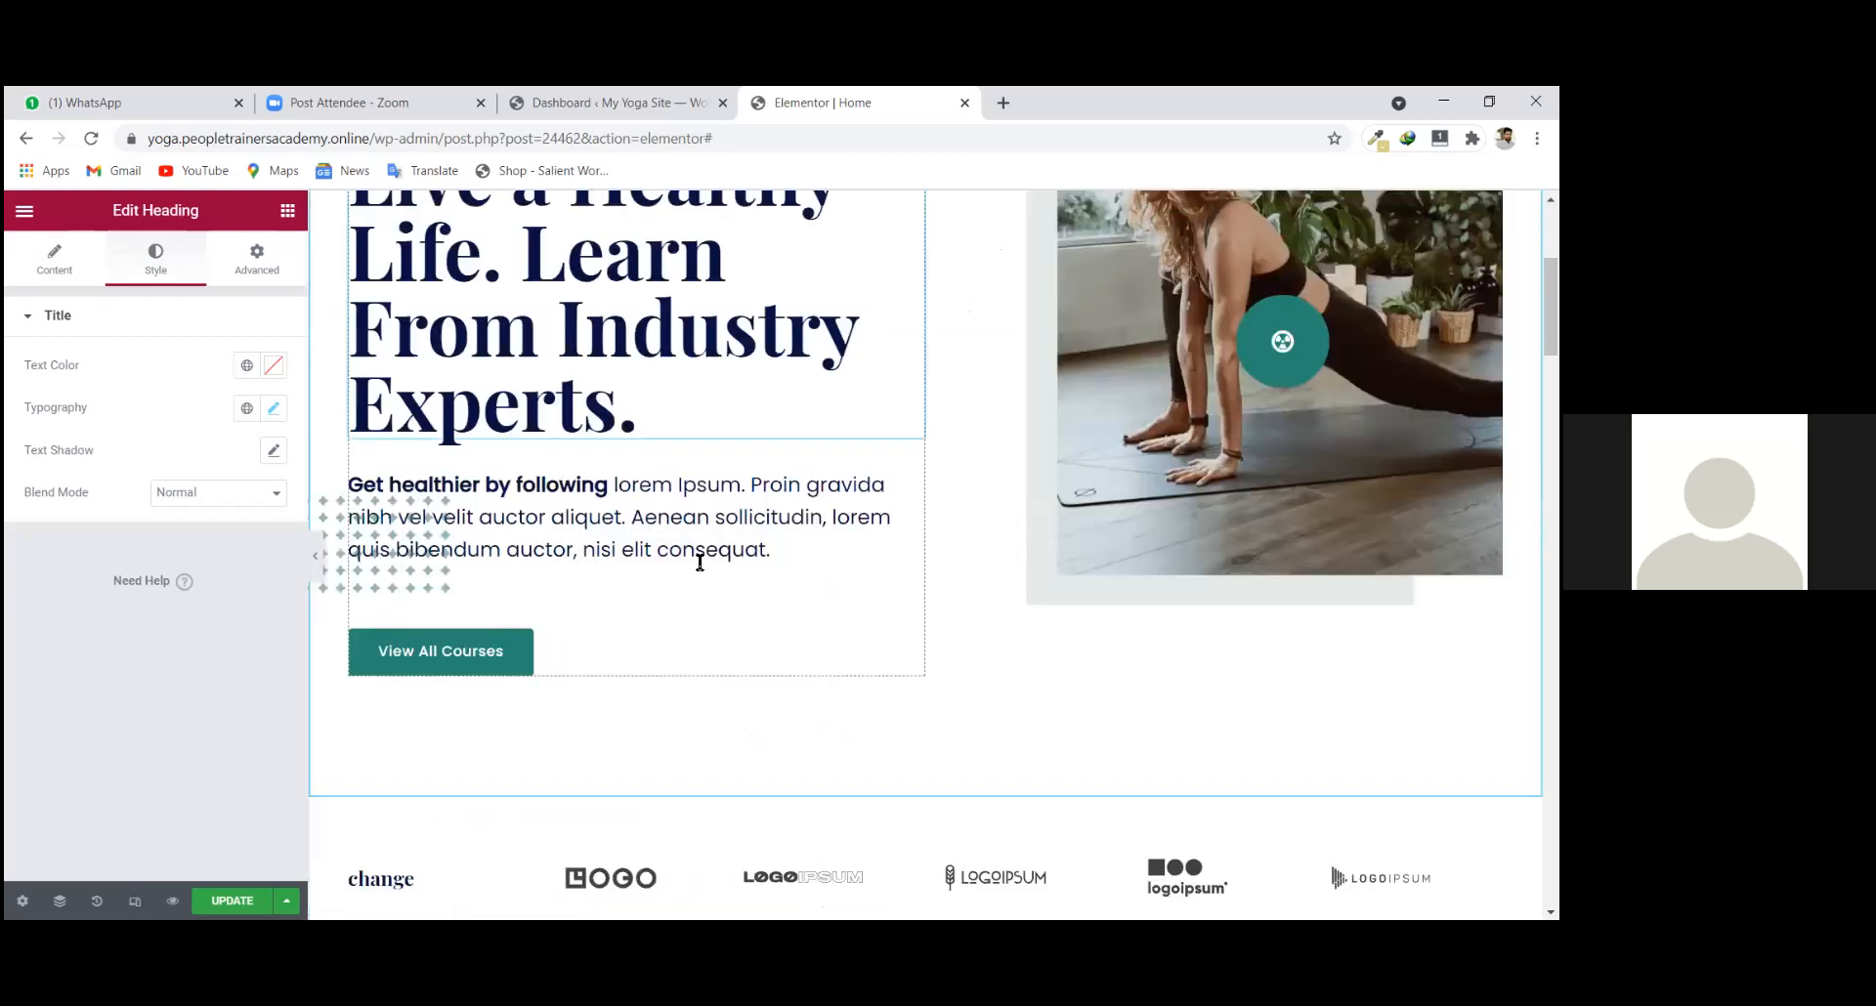
Give the two-column "Learn Yoga with us" and "Fitness" section a classic background in solid bright red.
scroll(700, 562, down, 4)
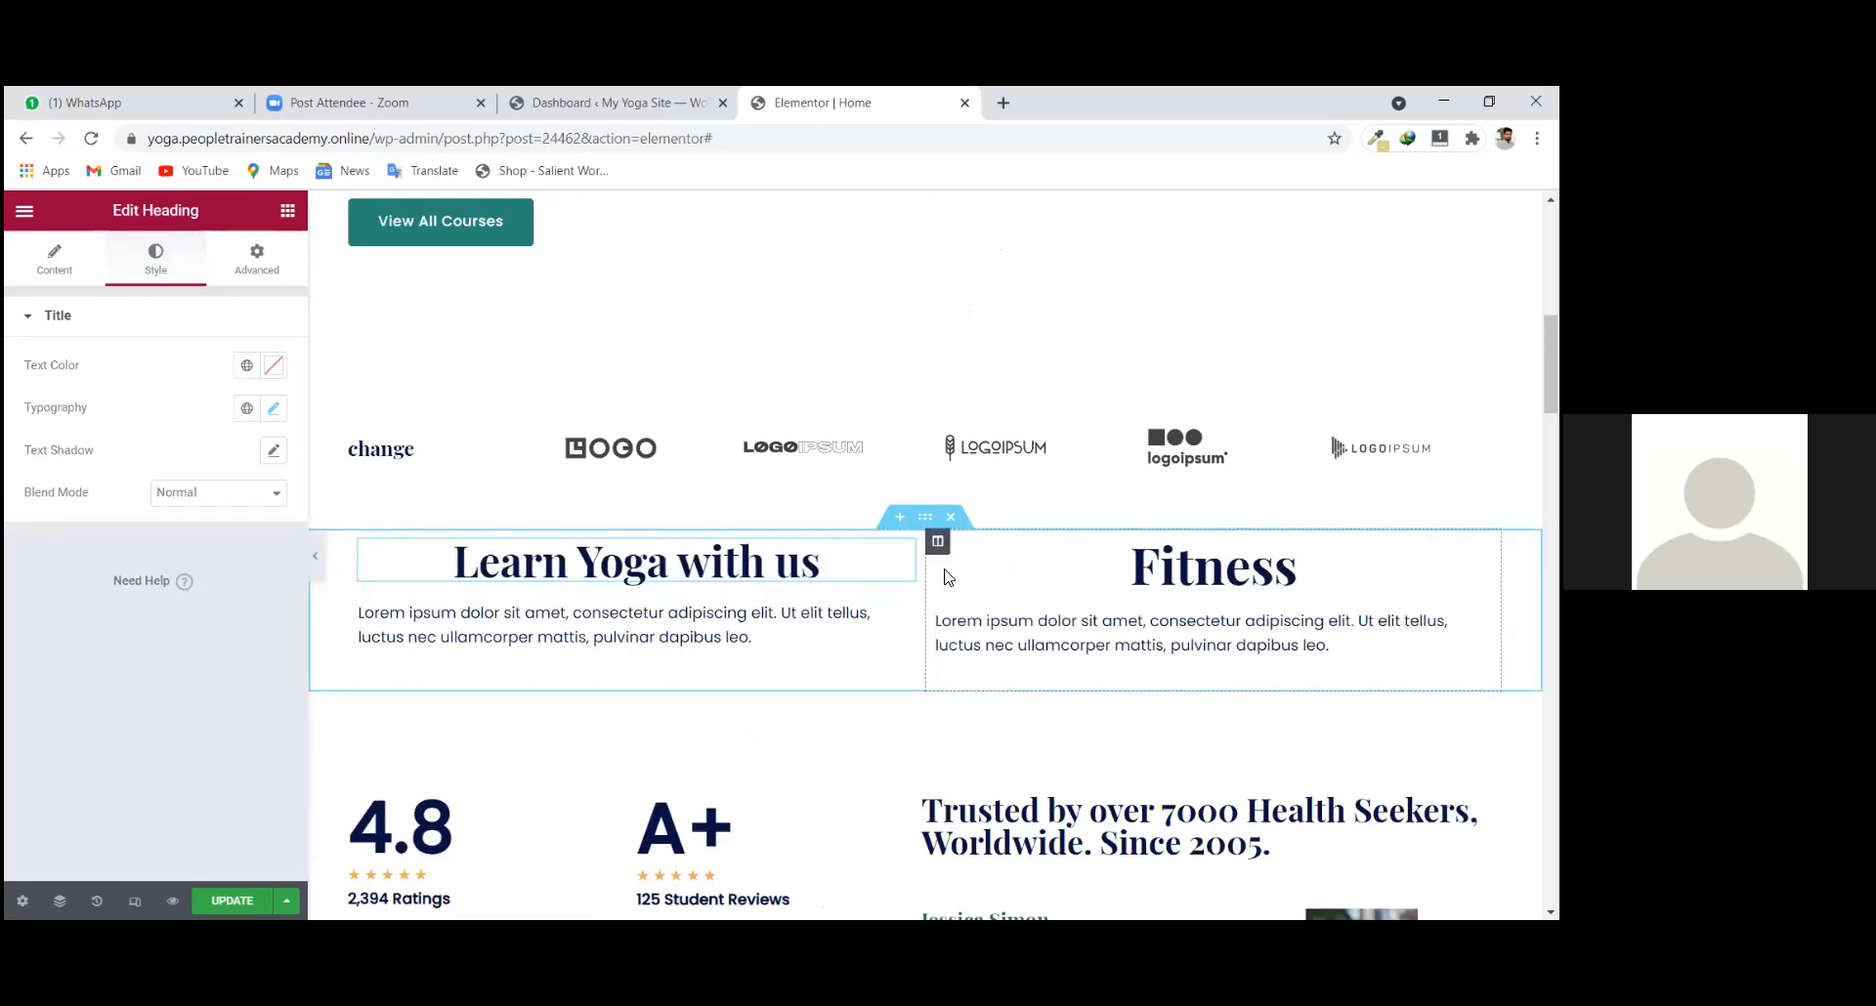
click(926, 518)
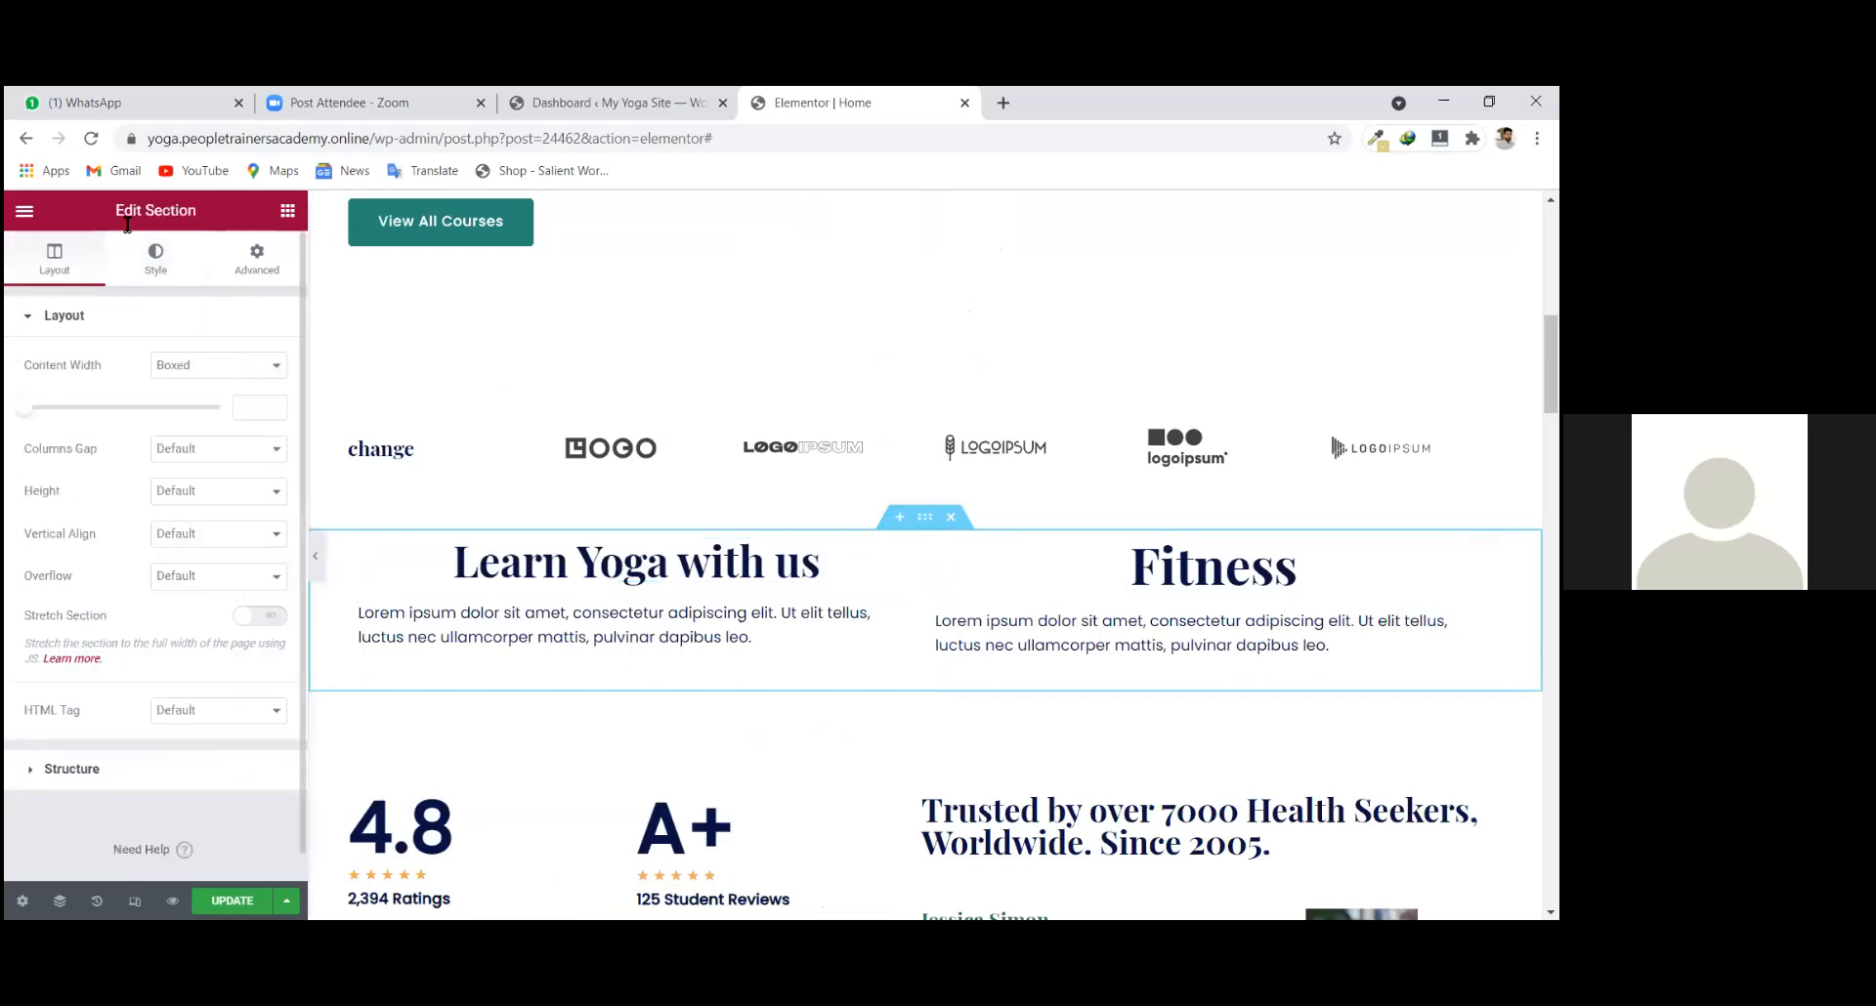
click(159, 258)
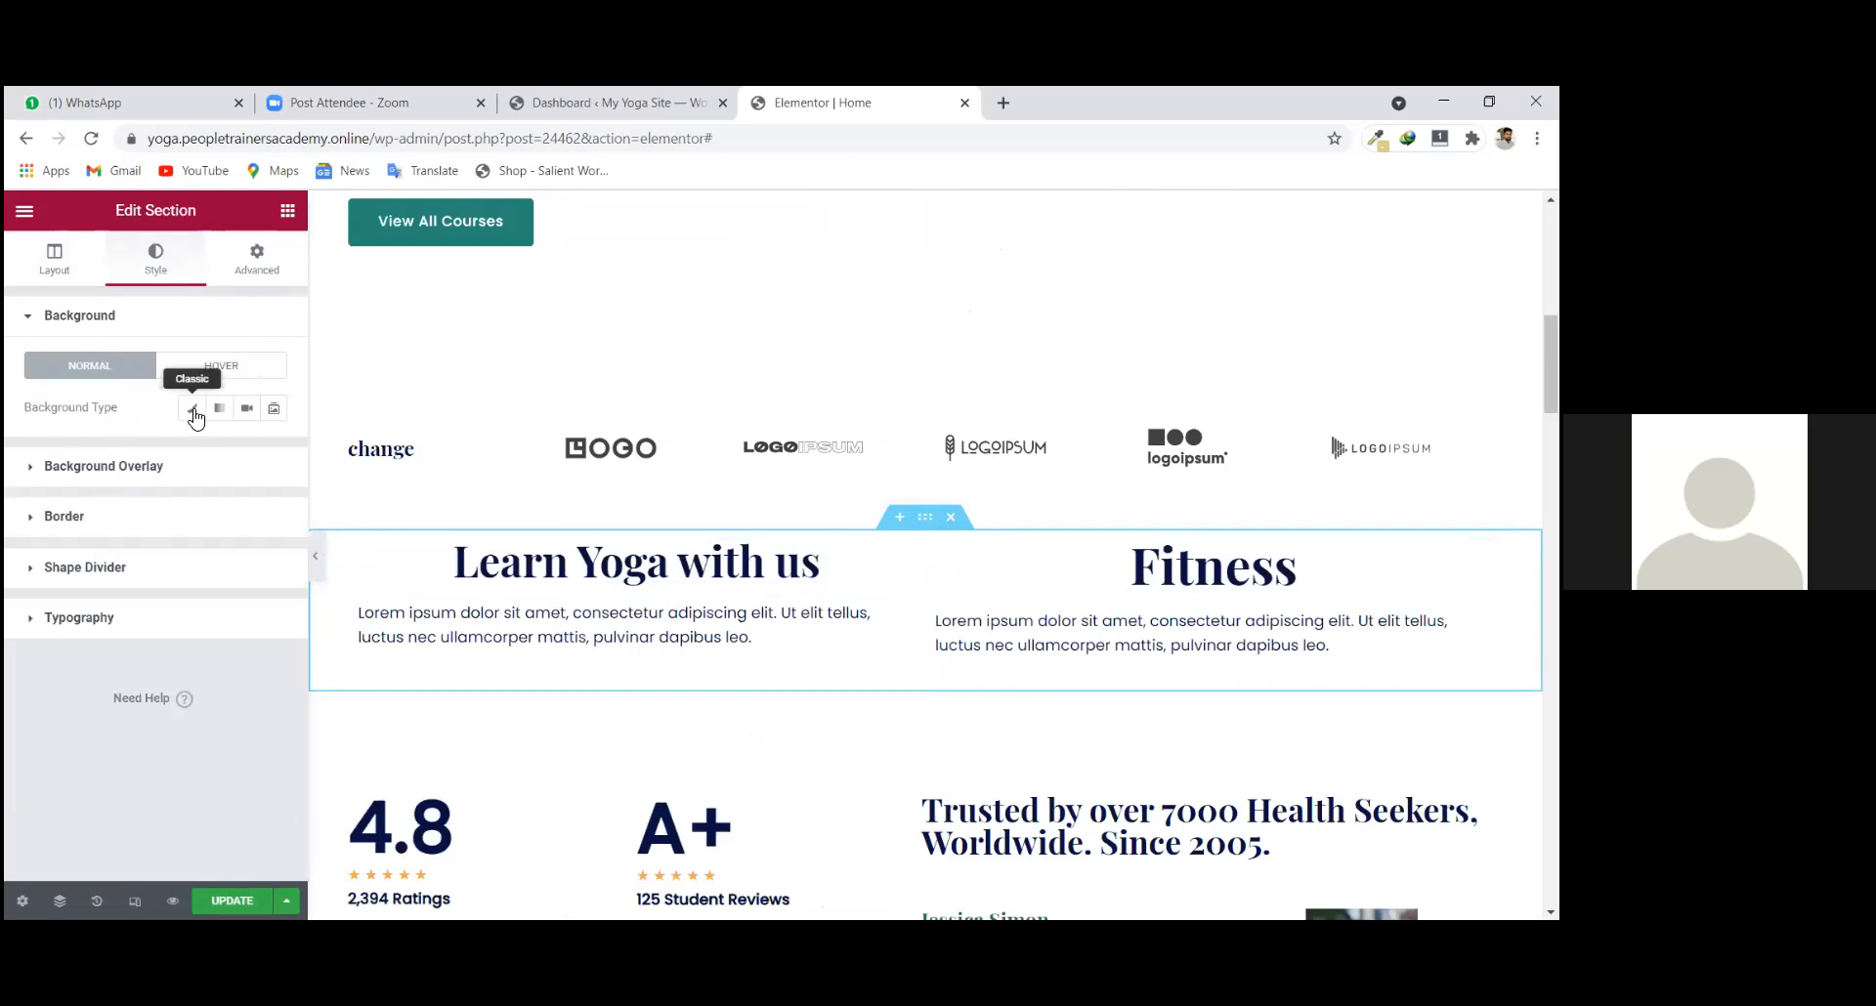
click(195, 418)
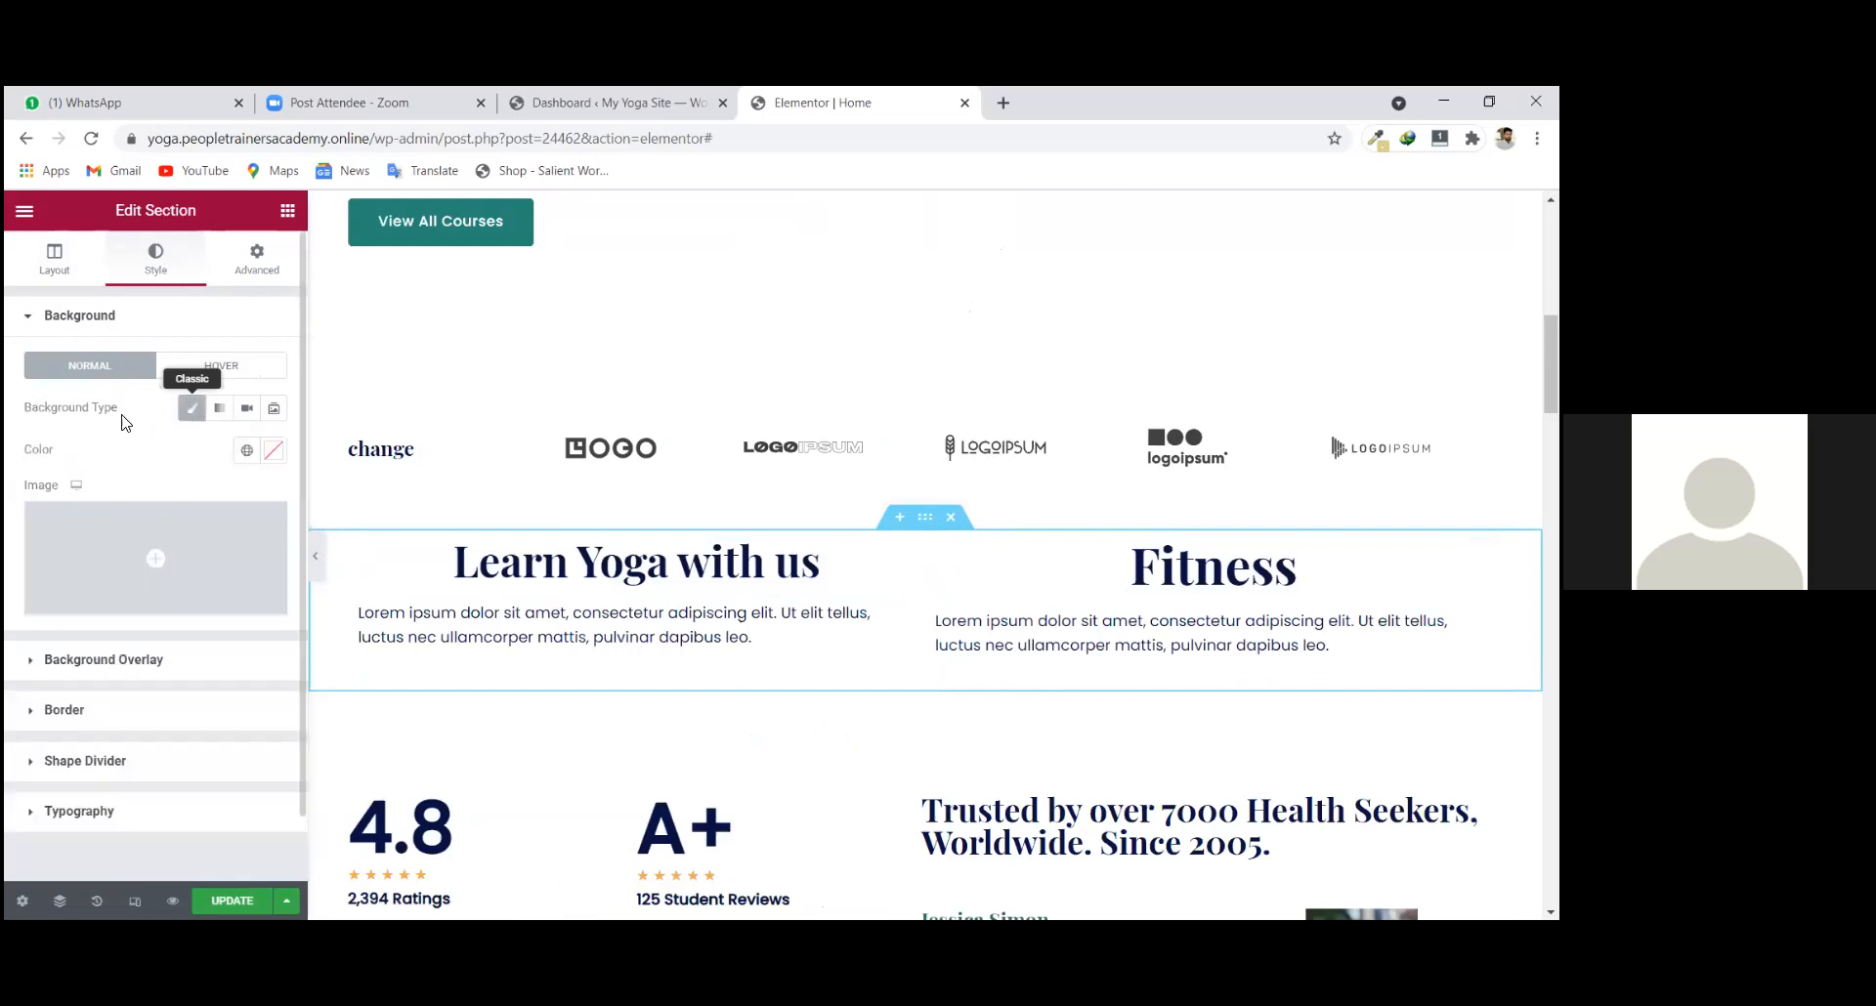
click(273, 449)
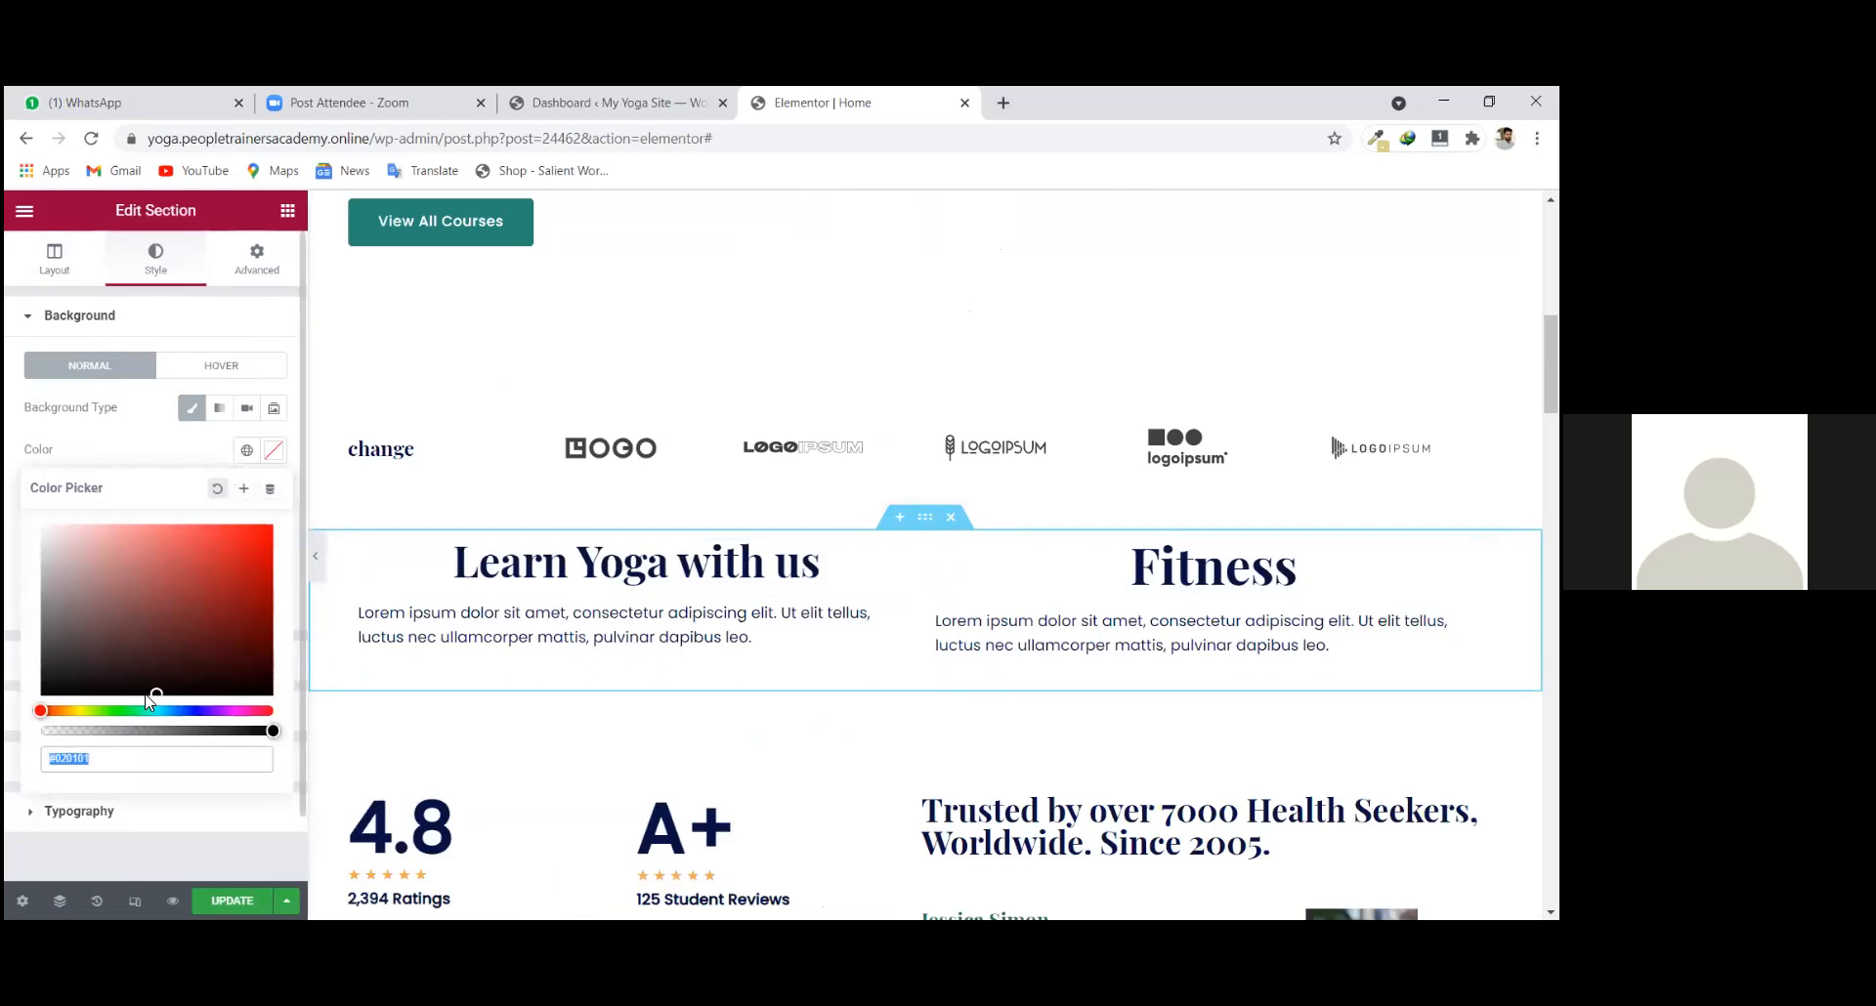
click(125, 670)
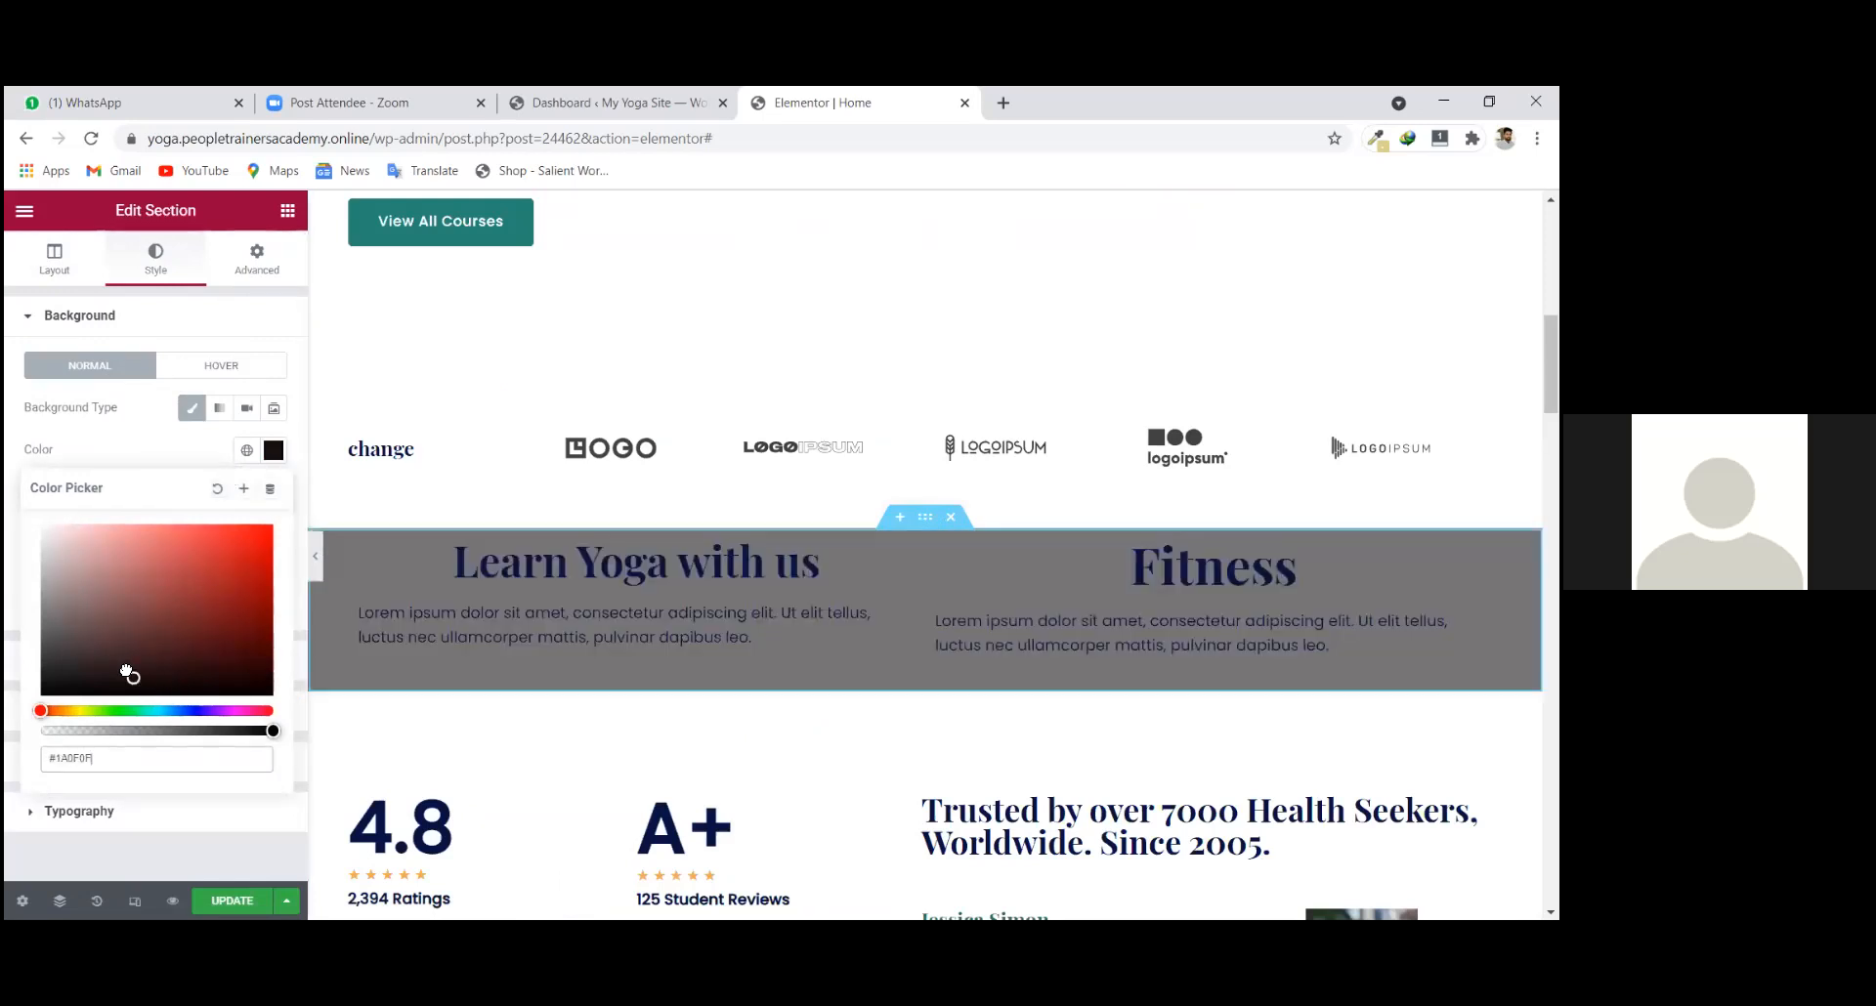
drag(144, 668, 221, 542)
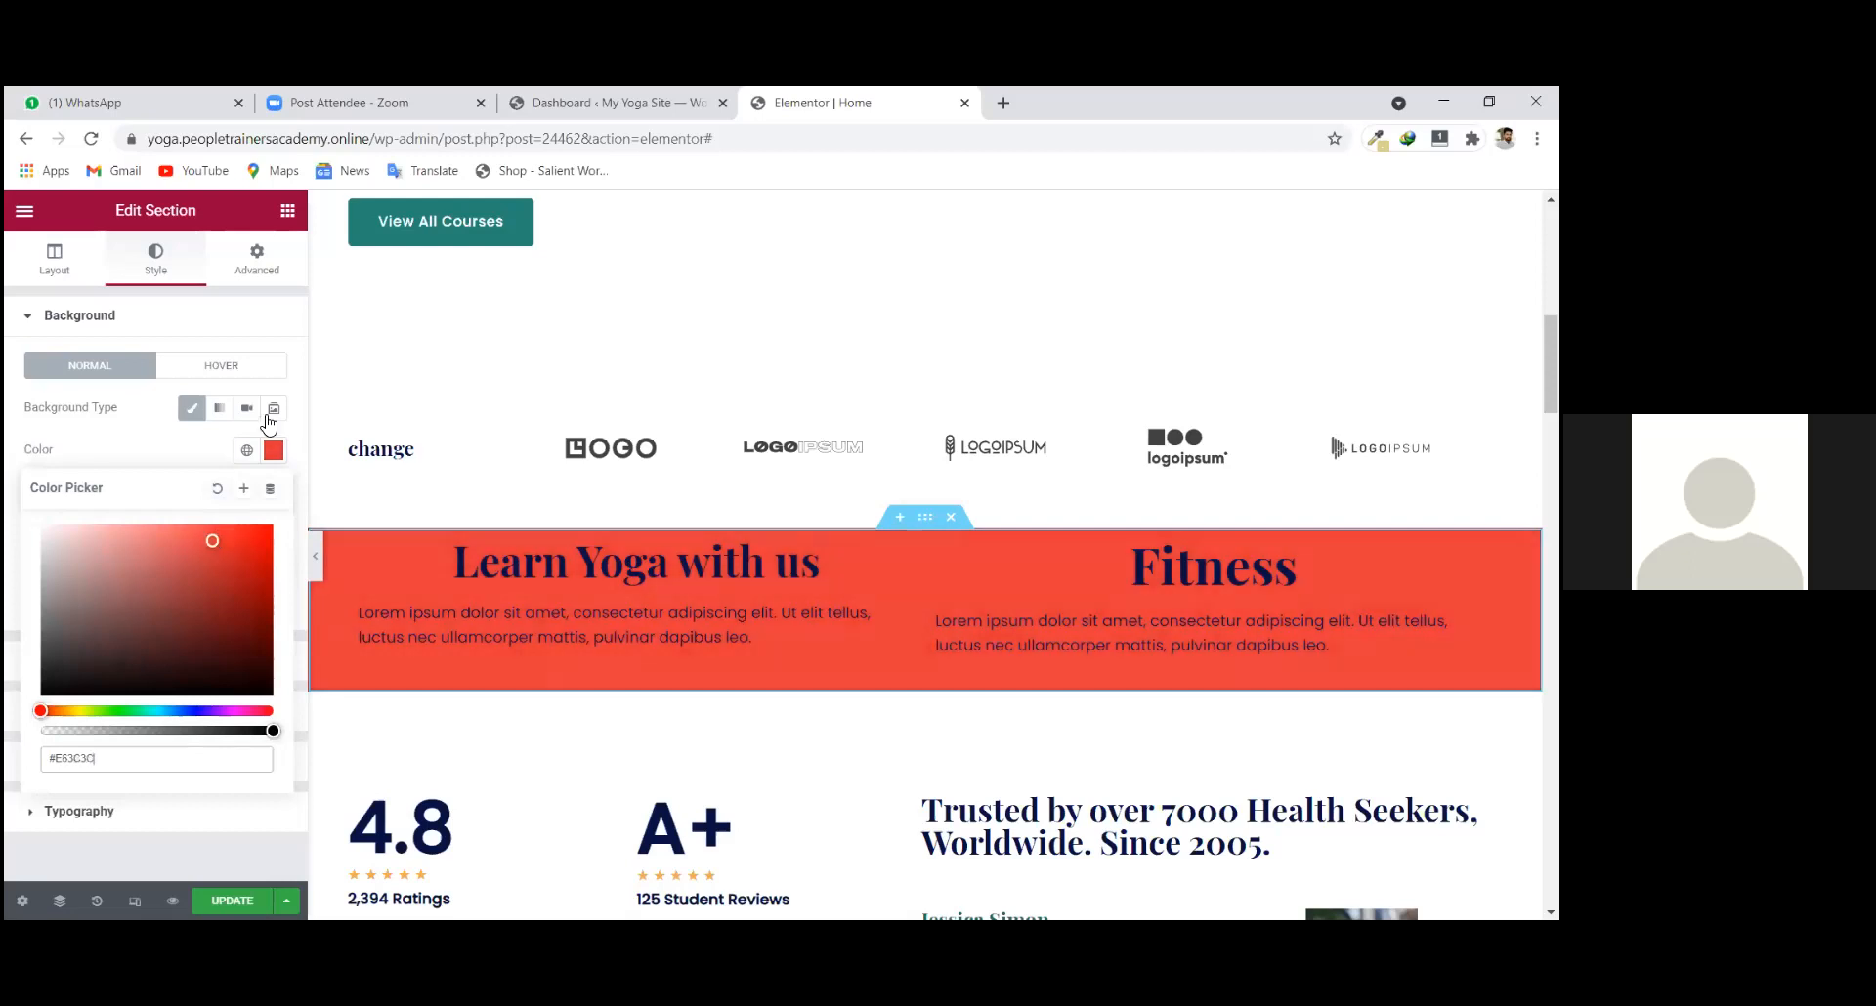
click(270, 309)
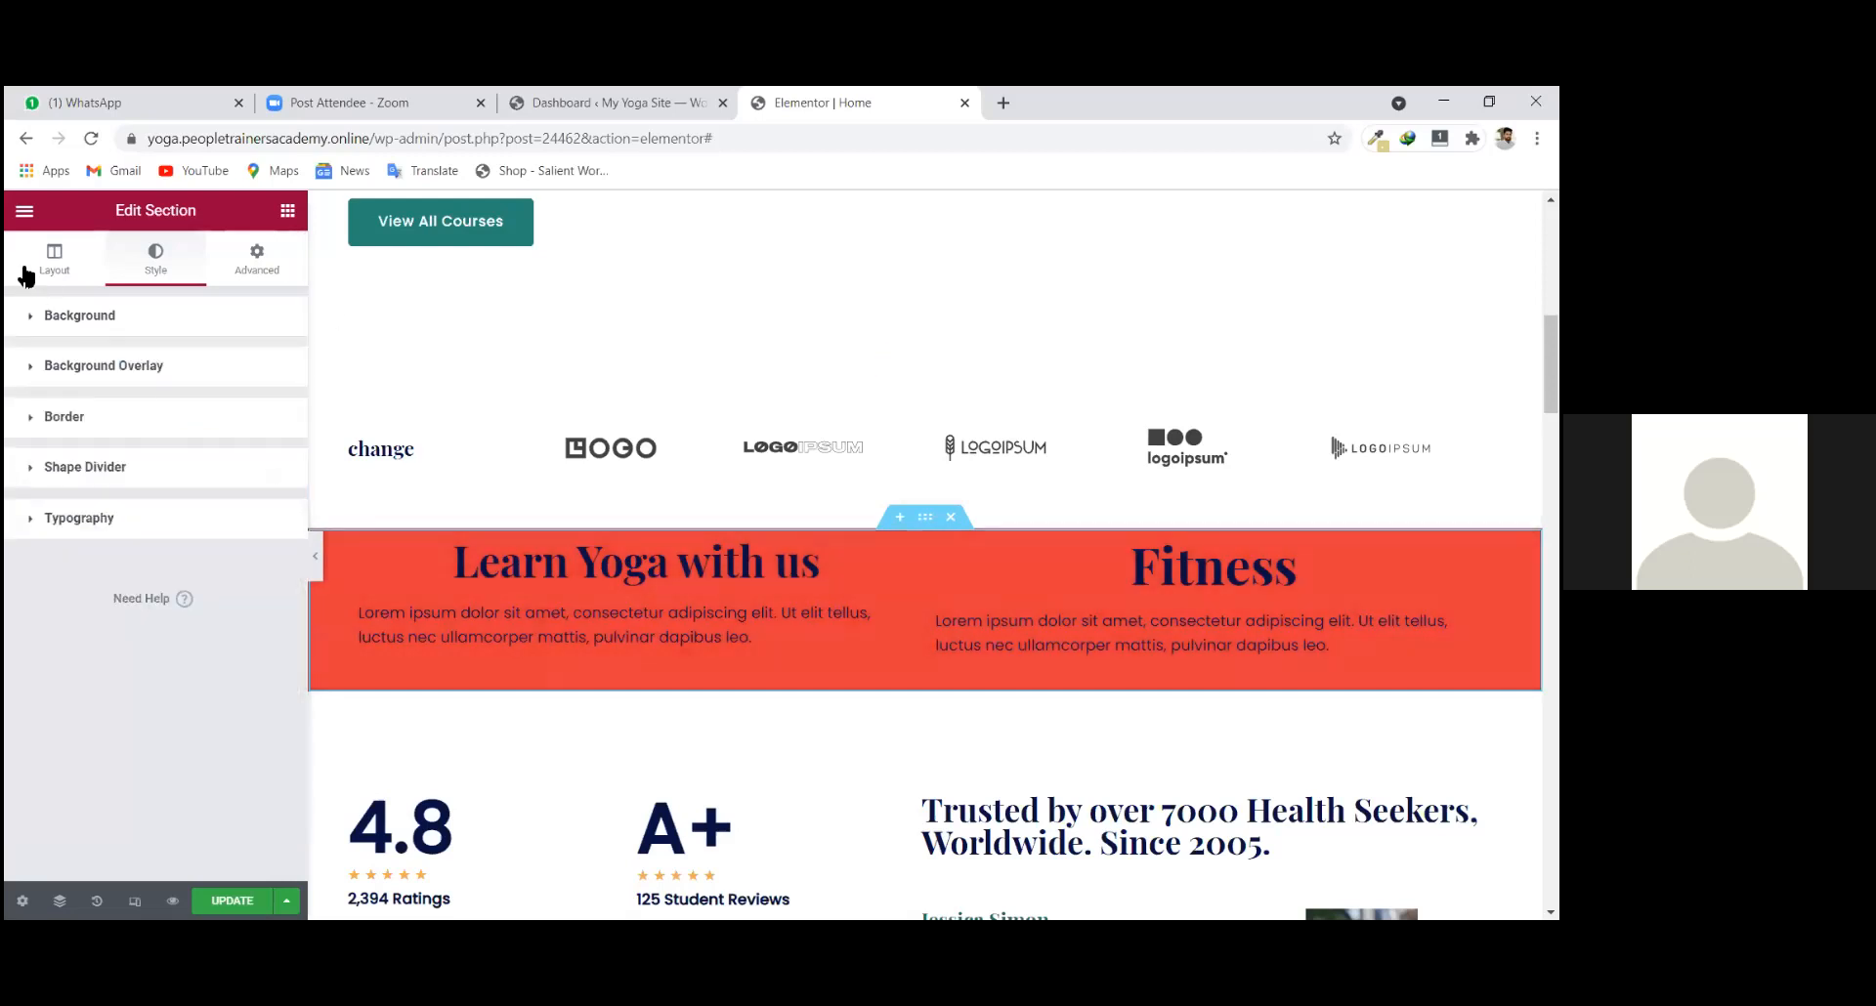
Examine how the red two-column section looks between the logo row and the ratings and course sections below it.
scroll(851, 748, down, 2)
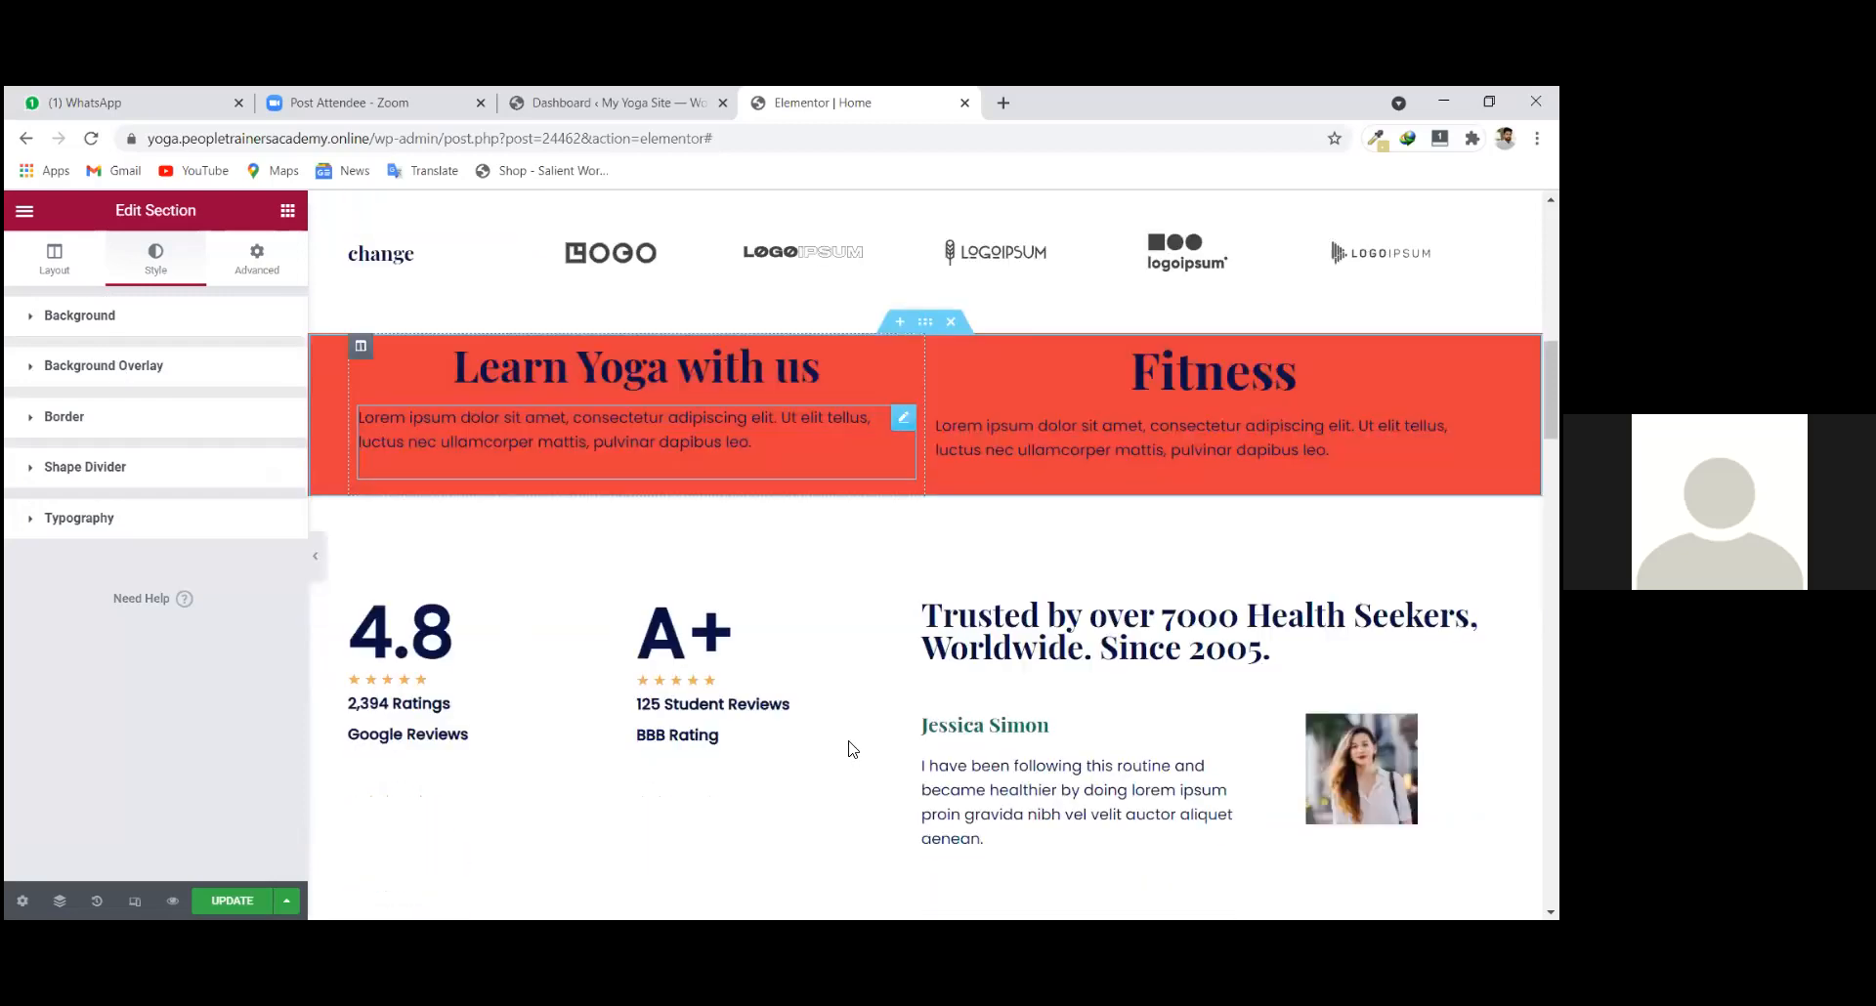
scroll(852, 749, up, 1)
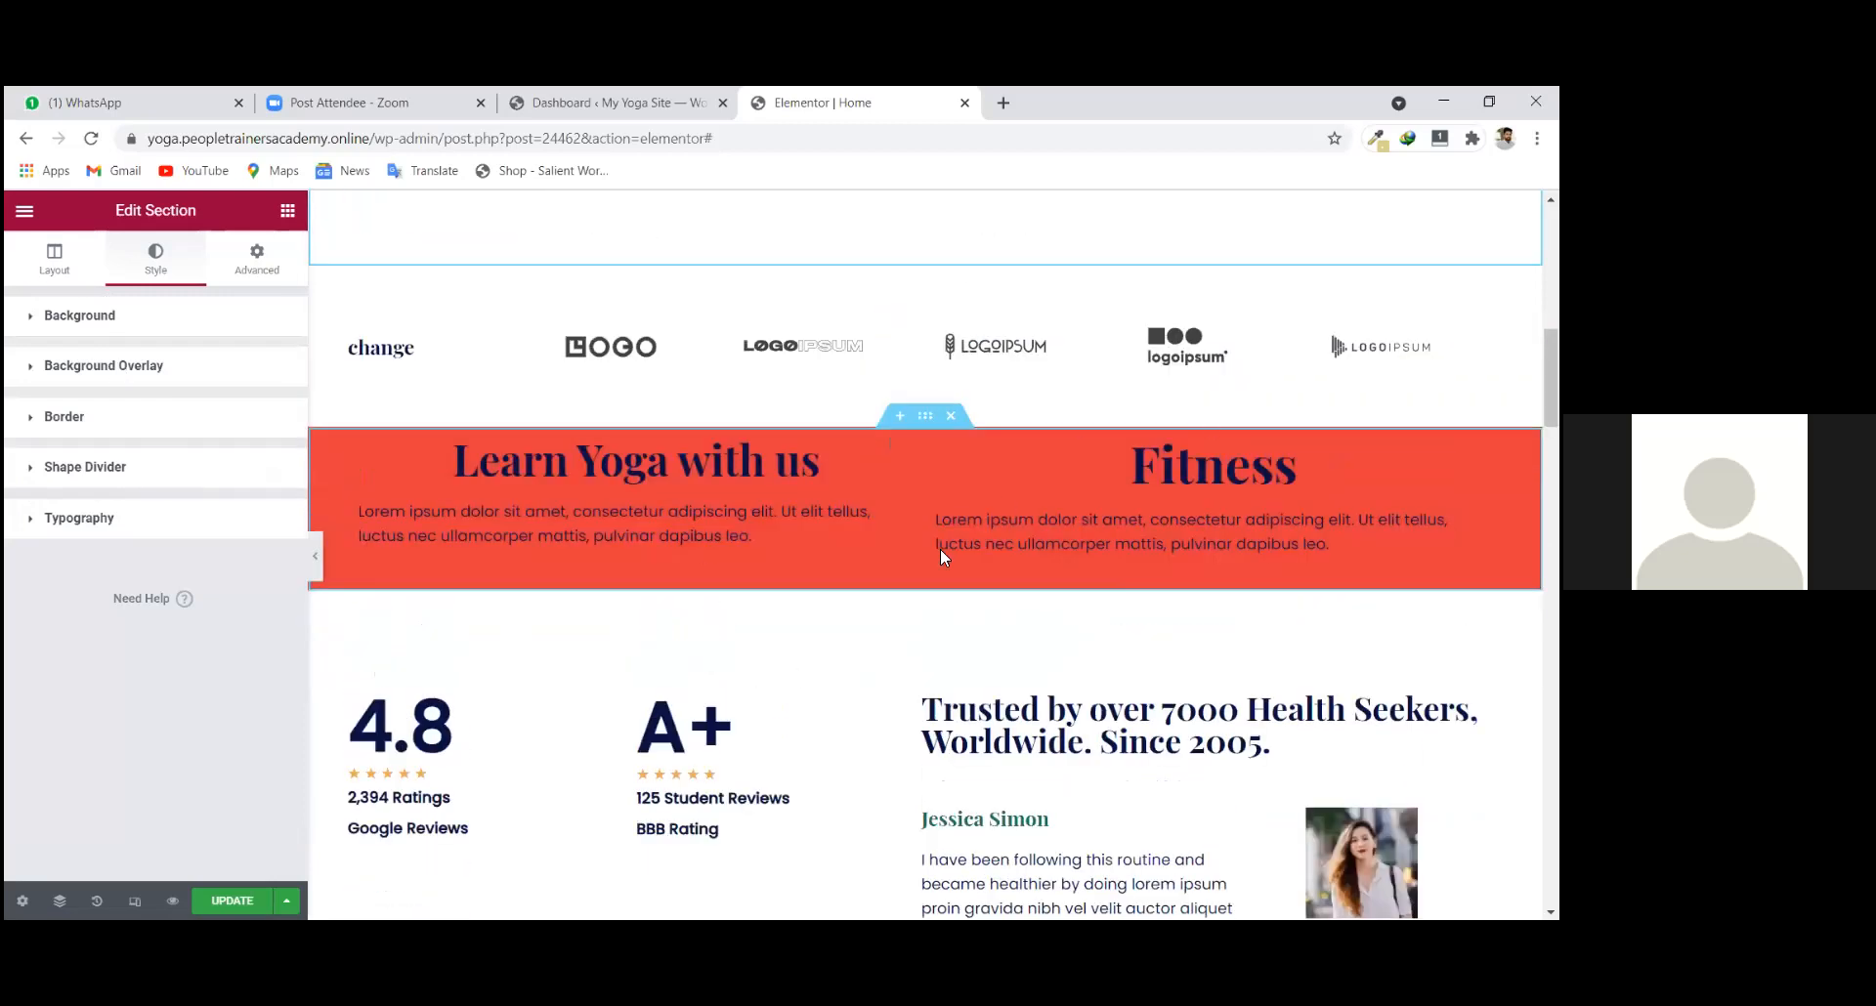
scroll(942, 556, up, 1)
scroll(1032, 555, down, 2)
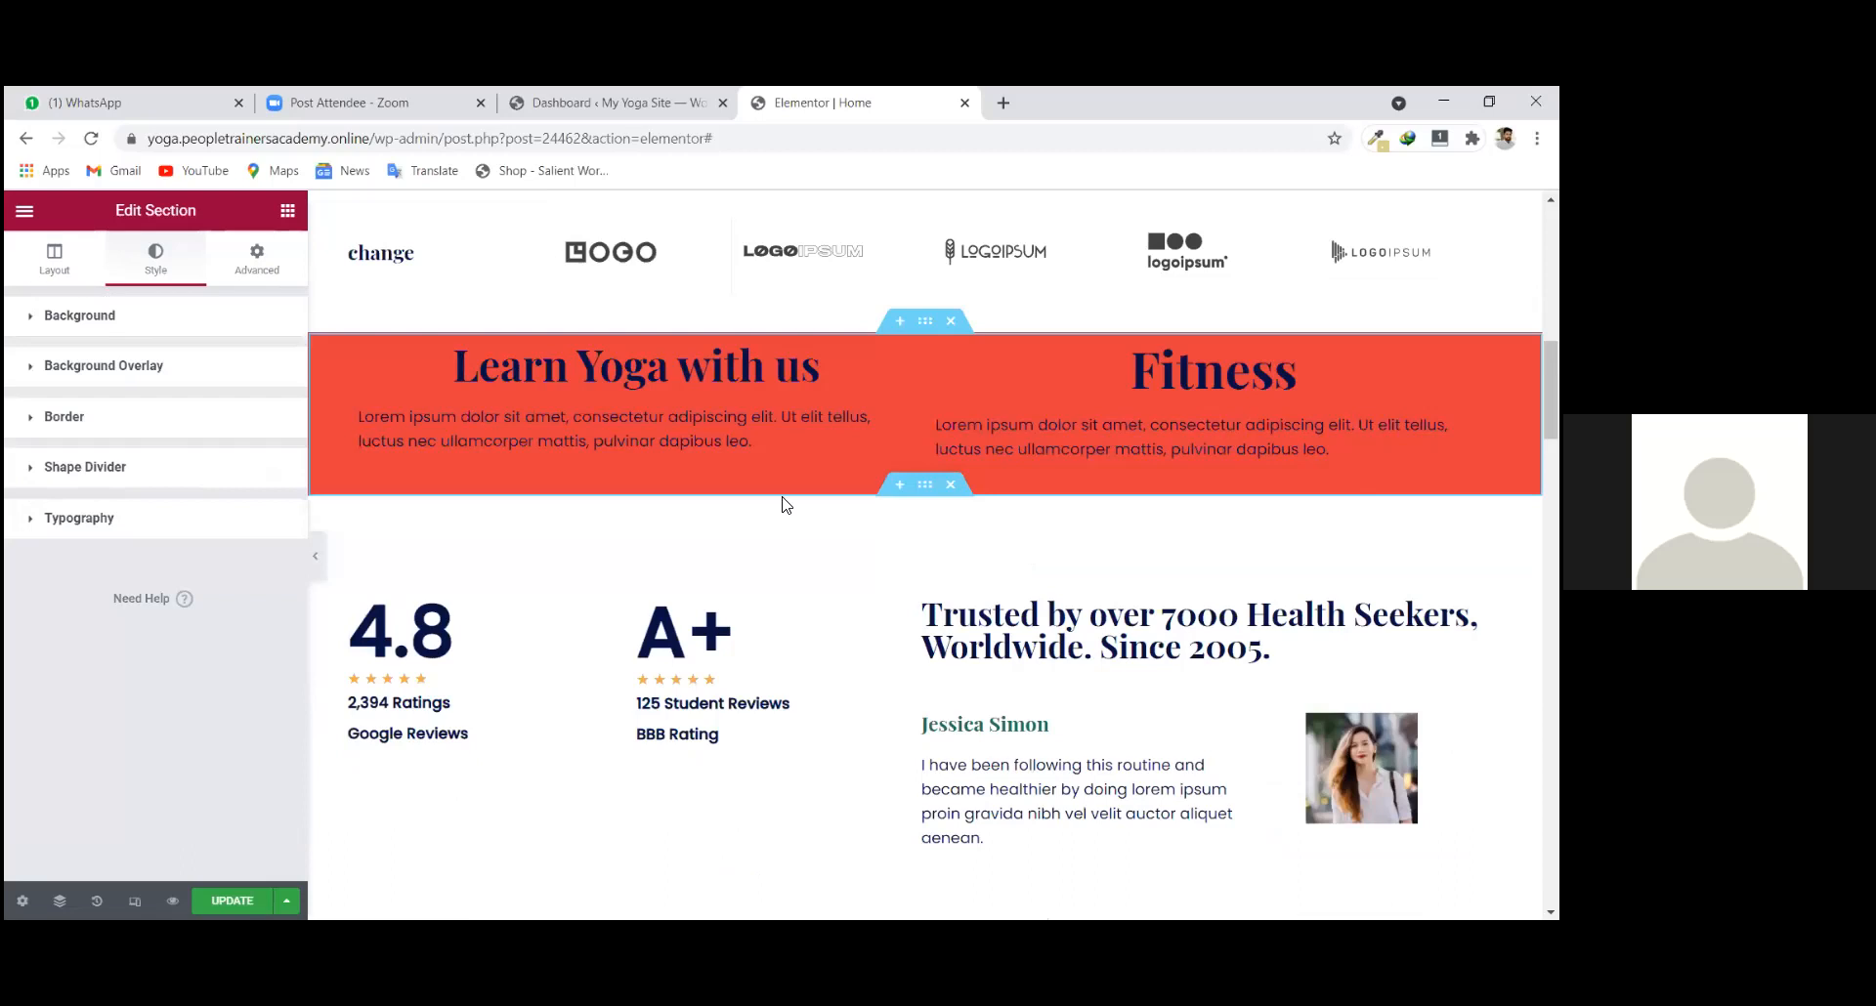
scroll(786, 504, down, 1)
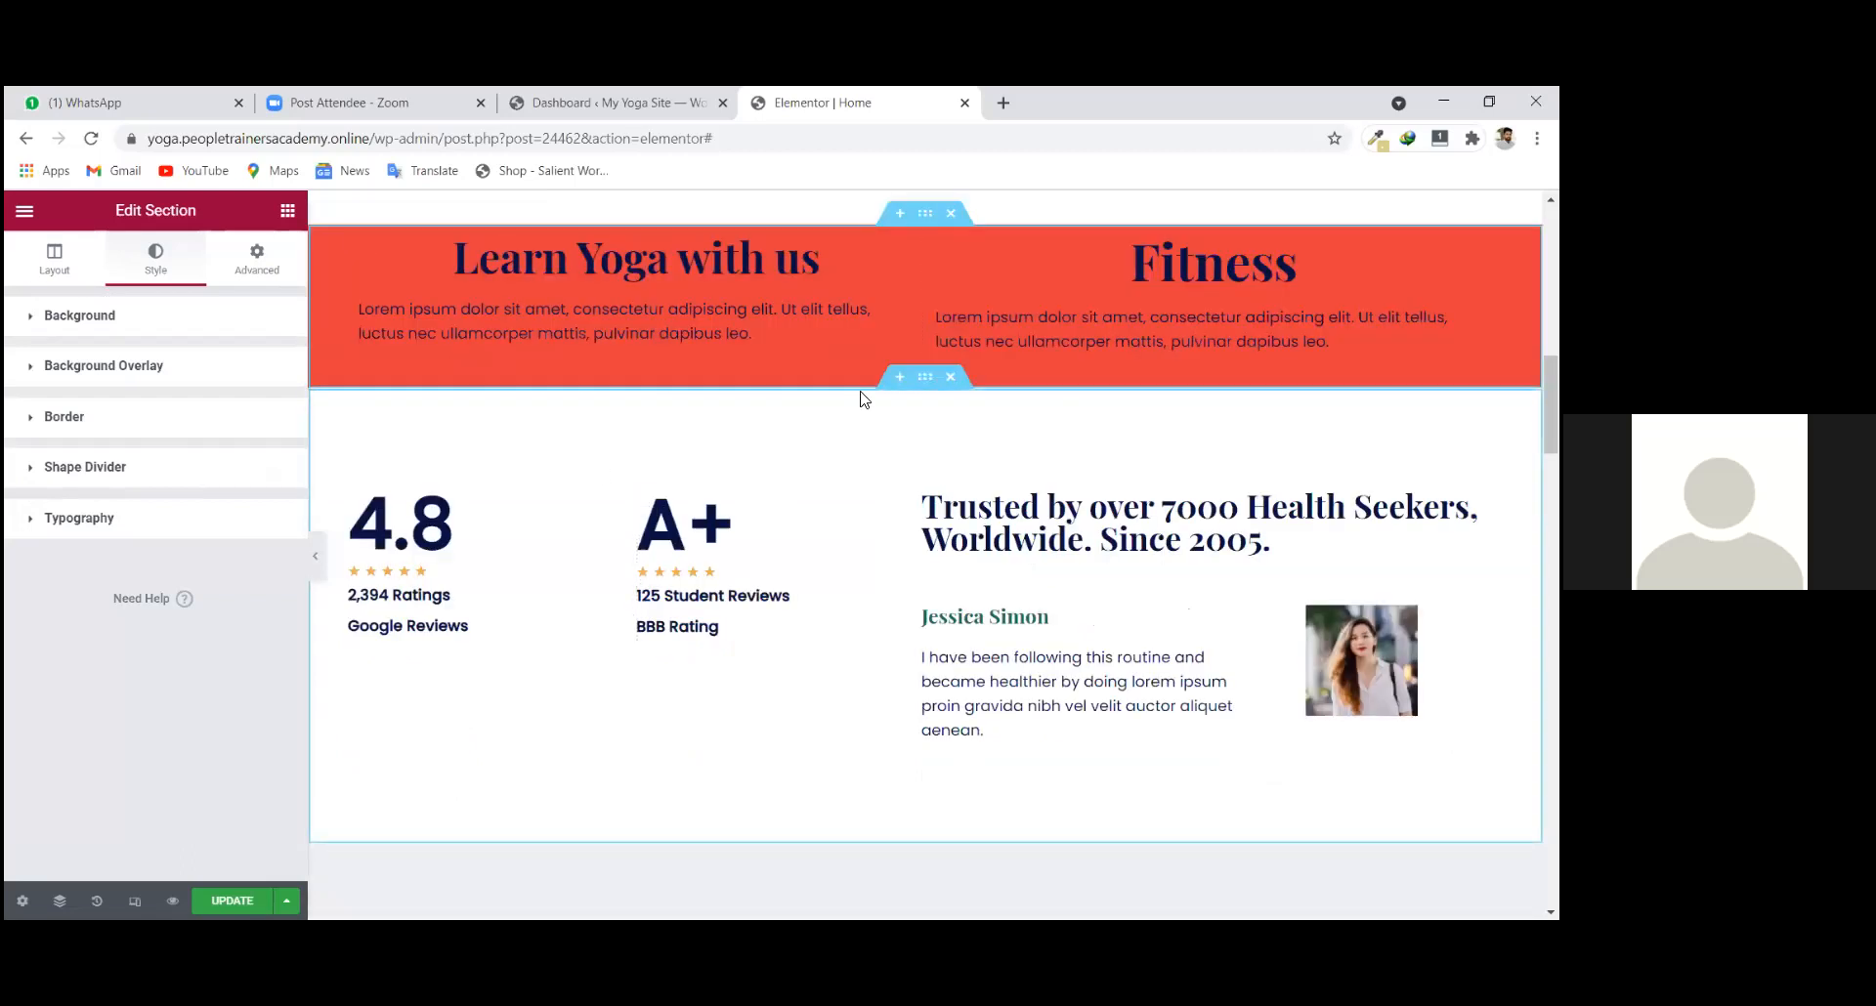
scroll(1167, 444, up, 1)
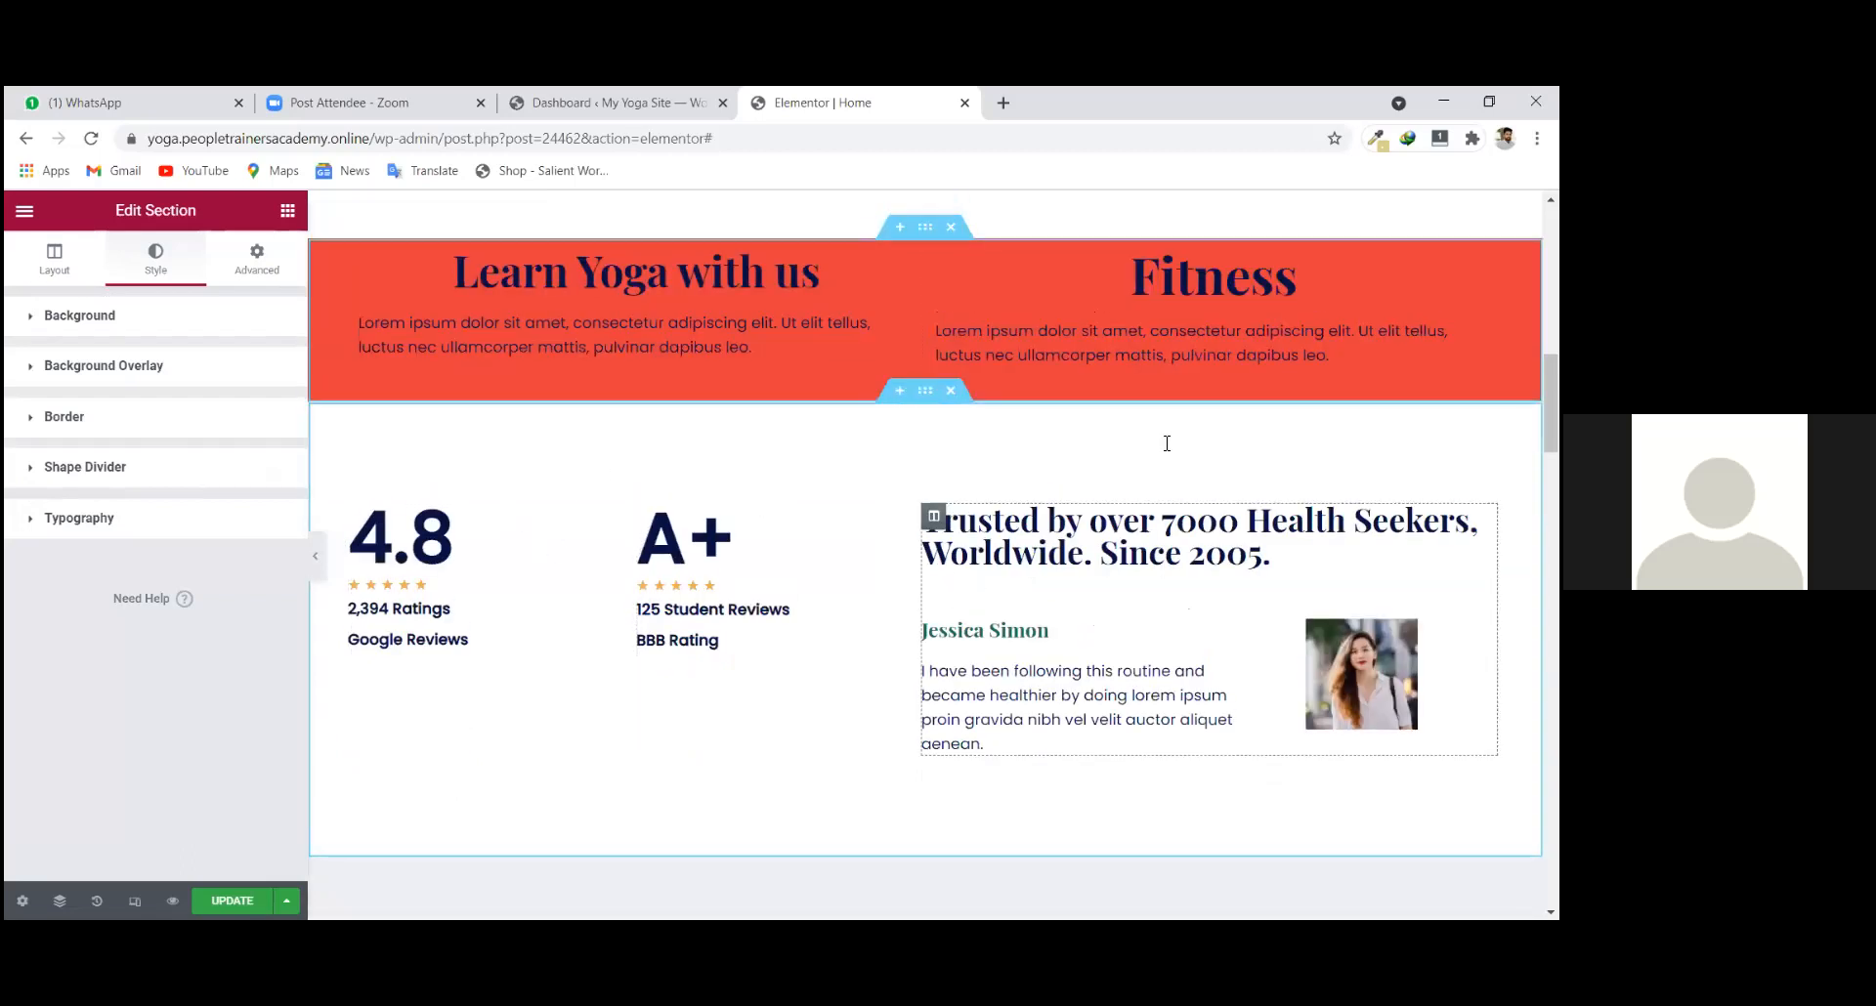
scroll(1167, 443, up, 1)
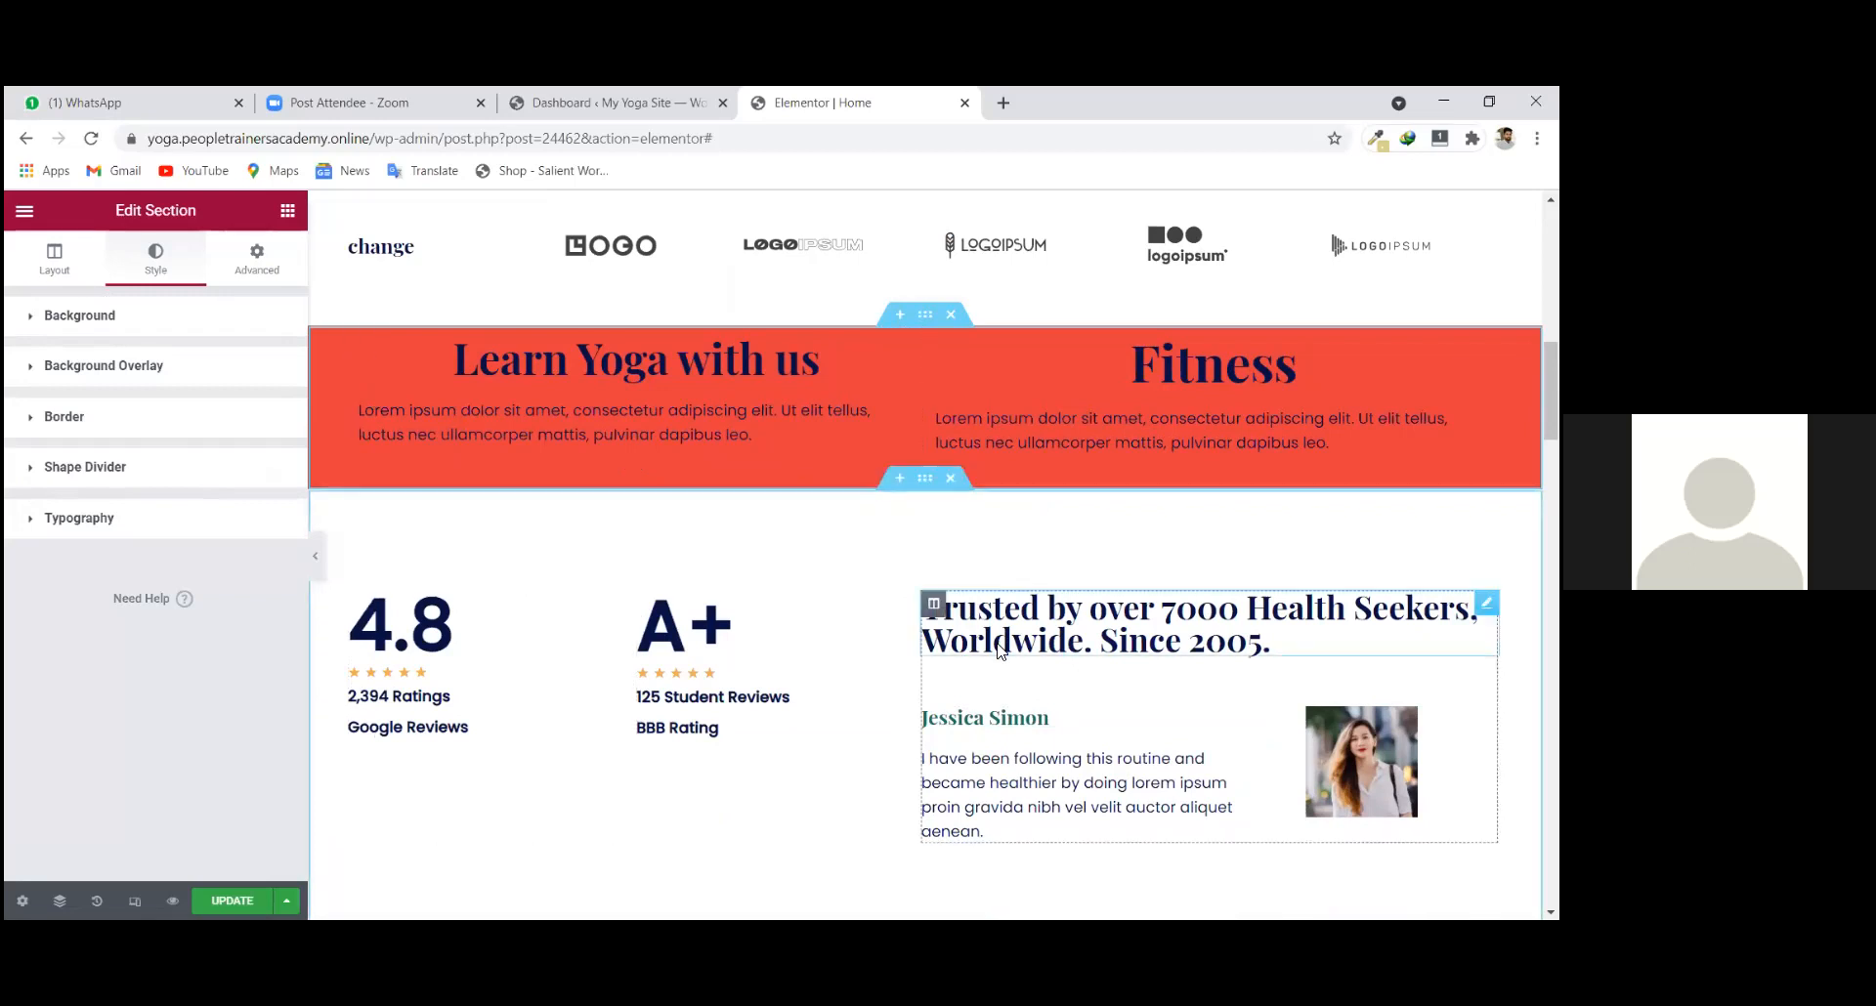
scroll(1006, 635, down, 5)
scroll(958, 595, up, 3)
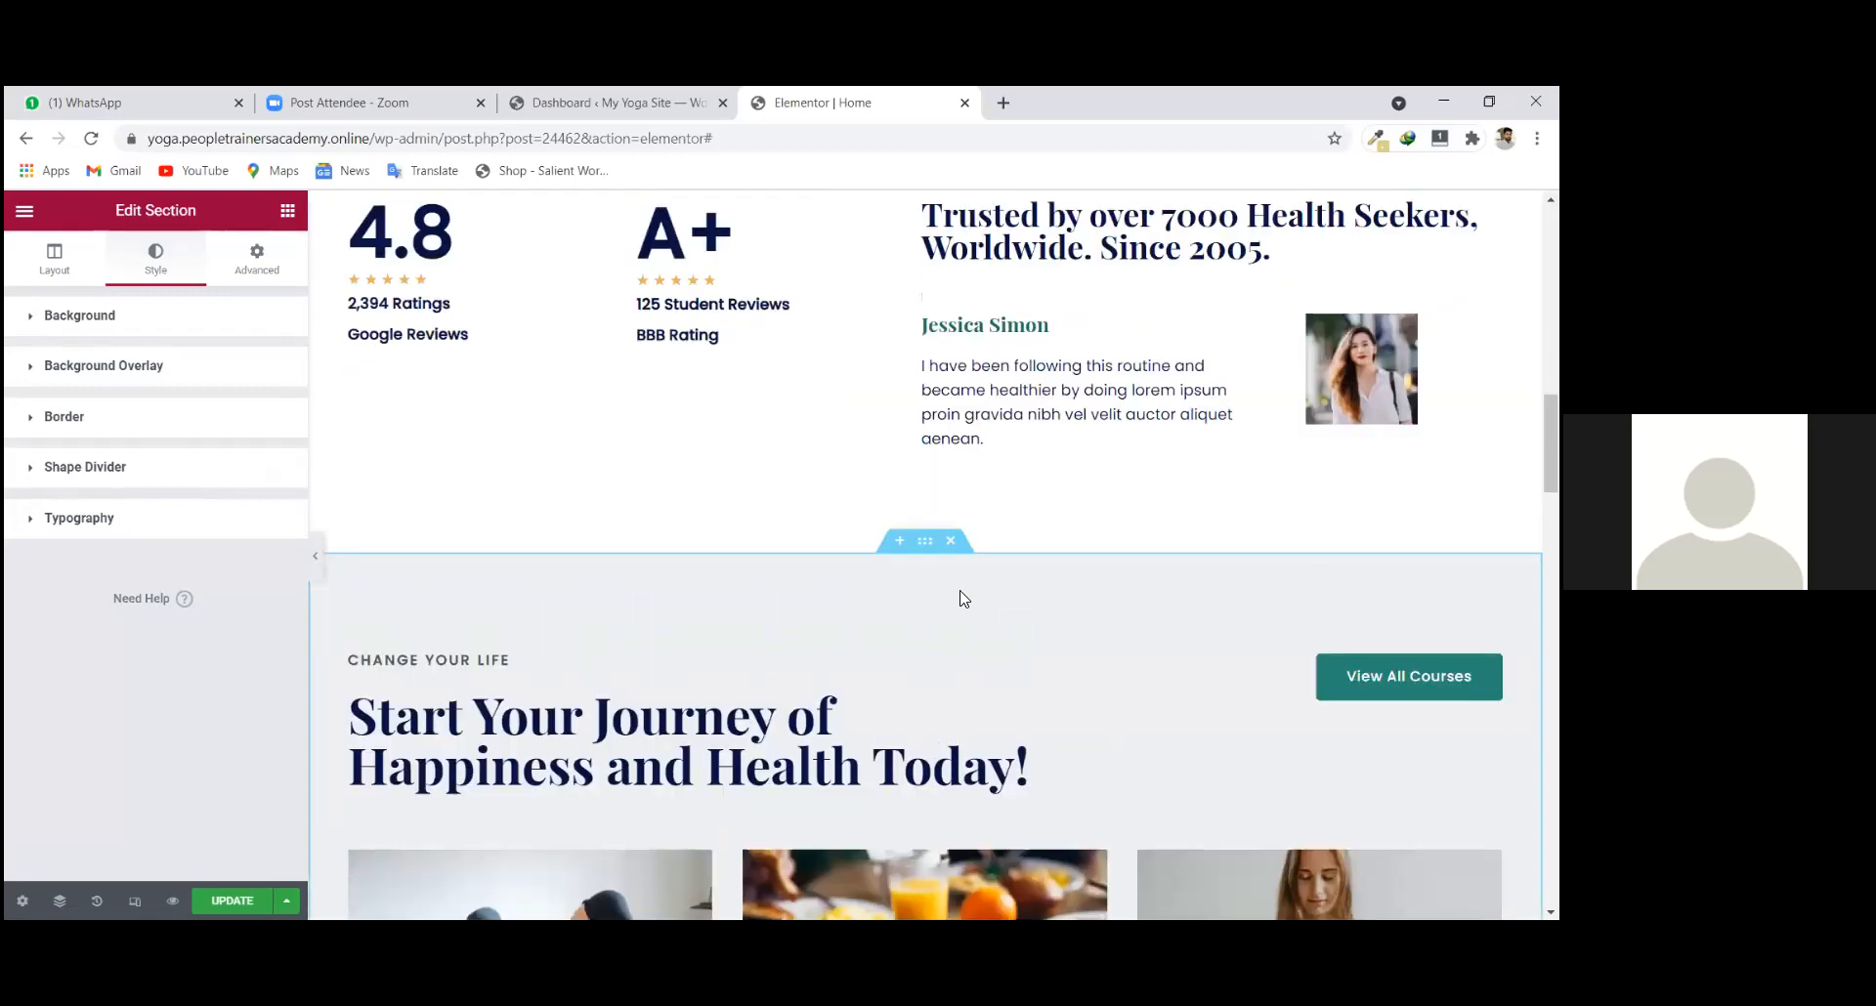
scroll(900, 592, up, 3)
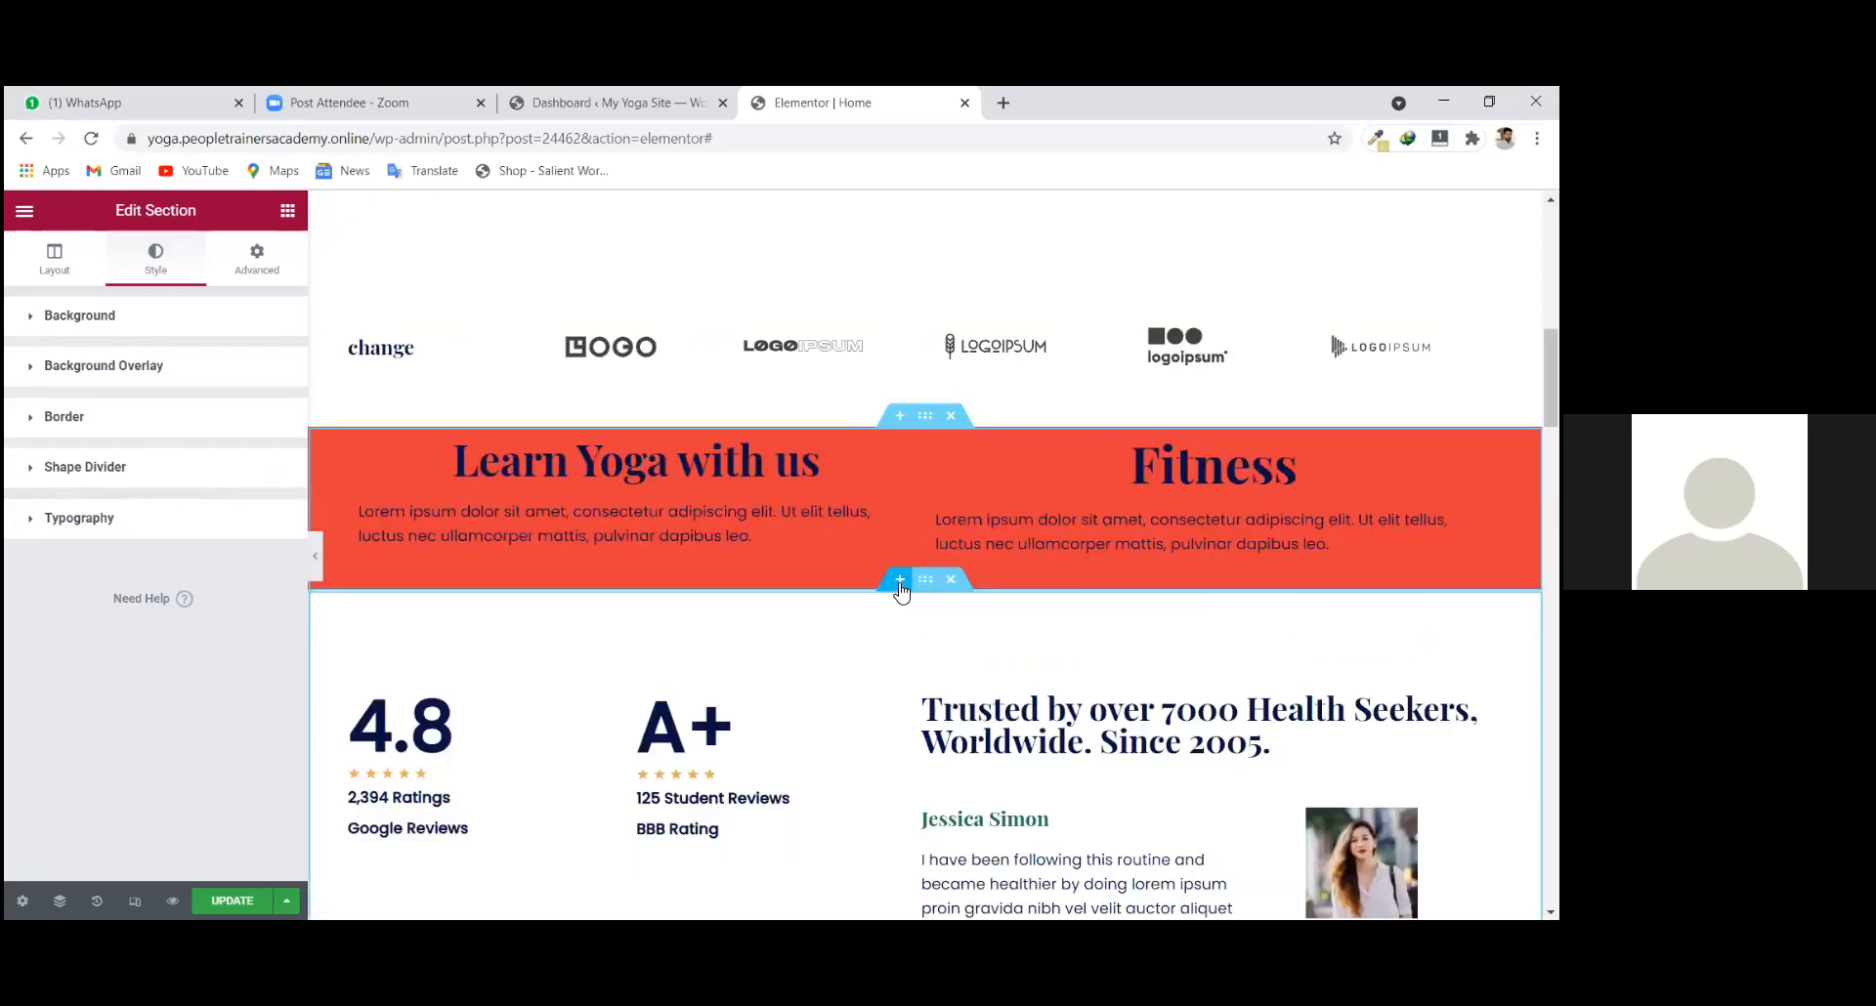
click(899, 585)
scroll(884, 555, up, 4)
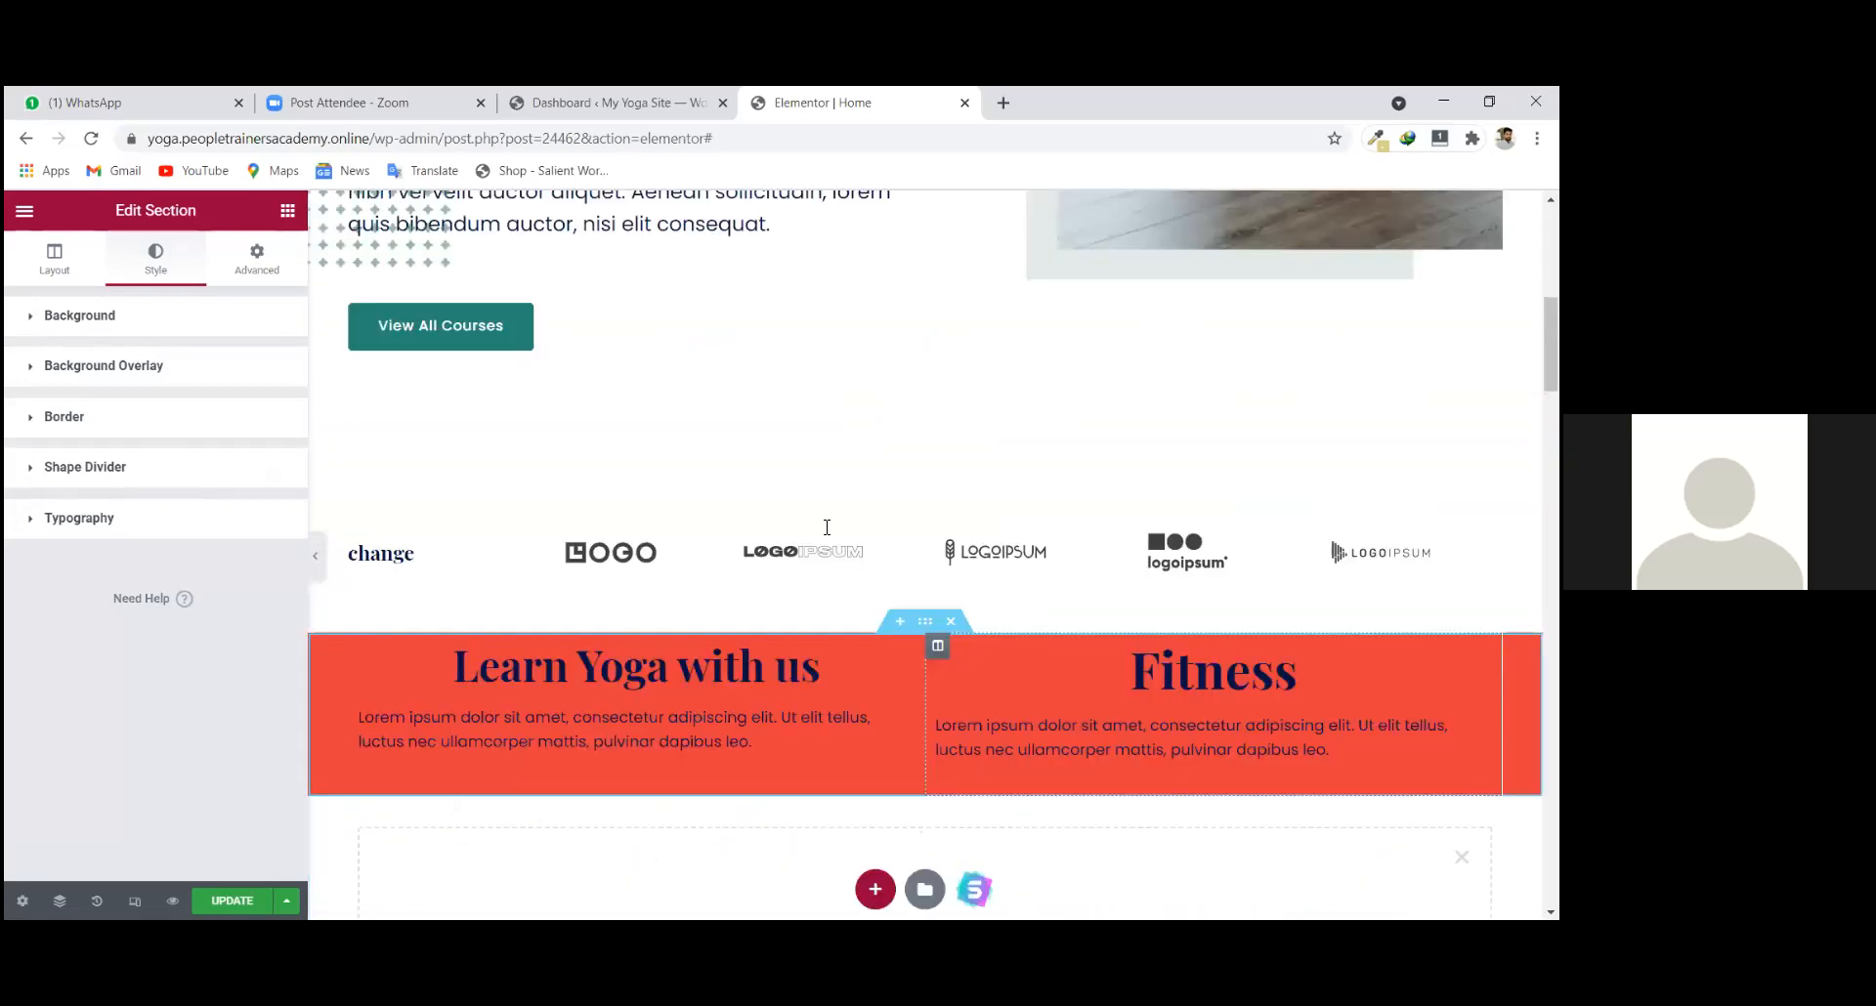
scroll(707, 766, up, 3)
scroll(731, 566, down, 7)
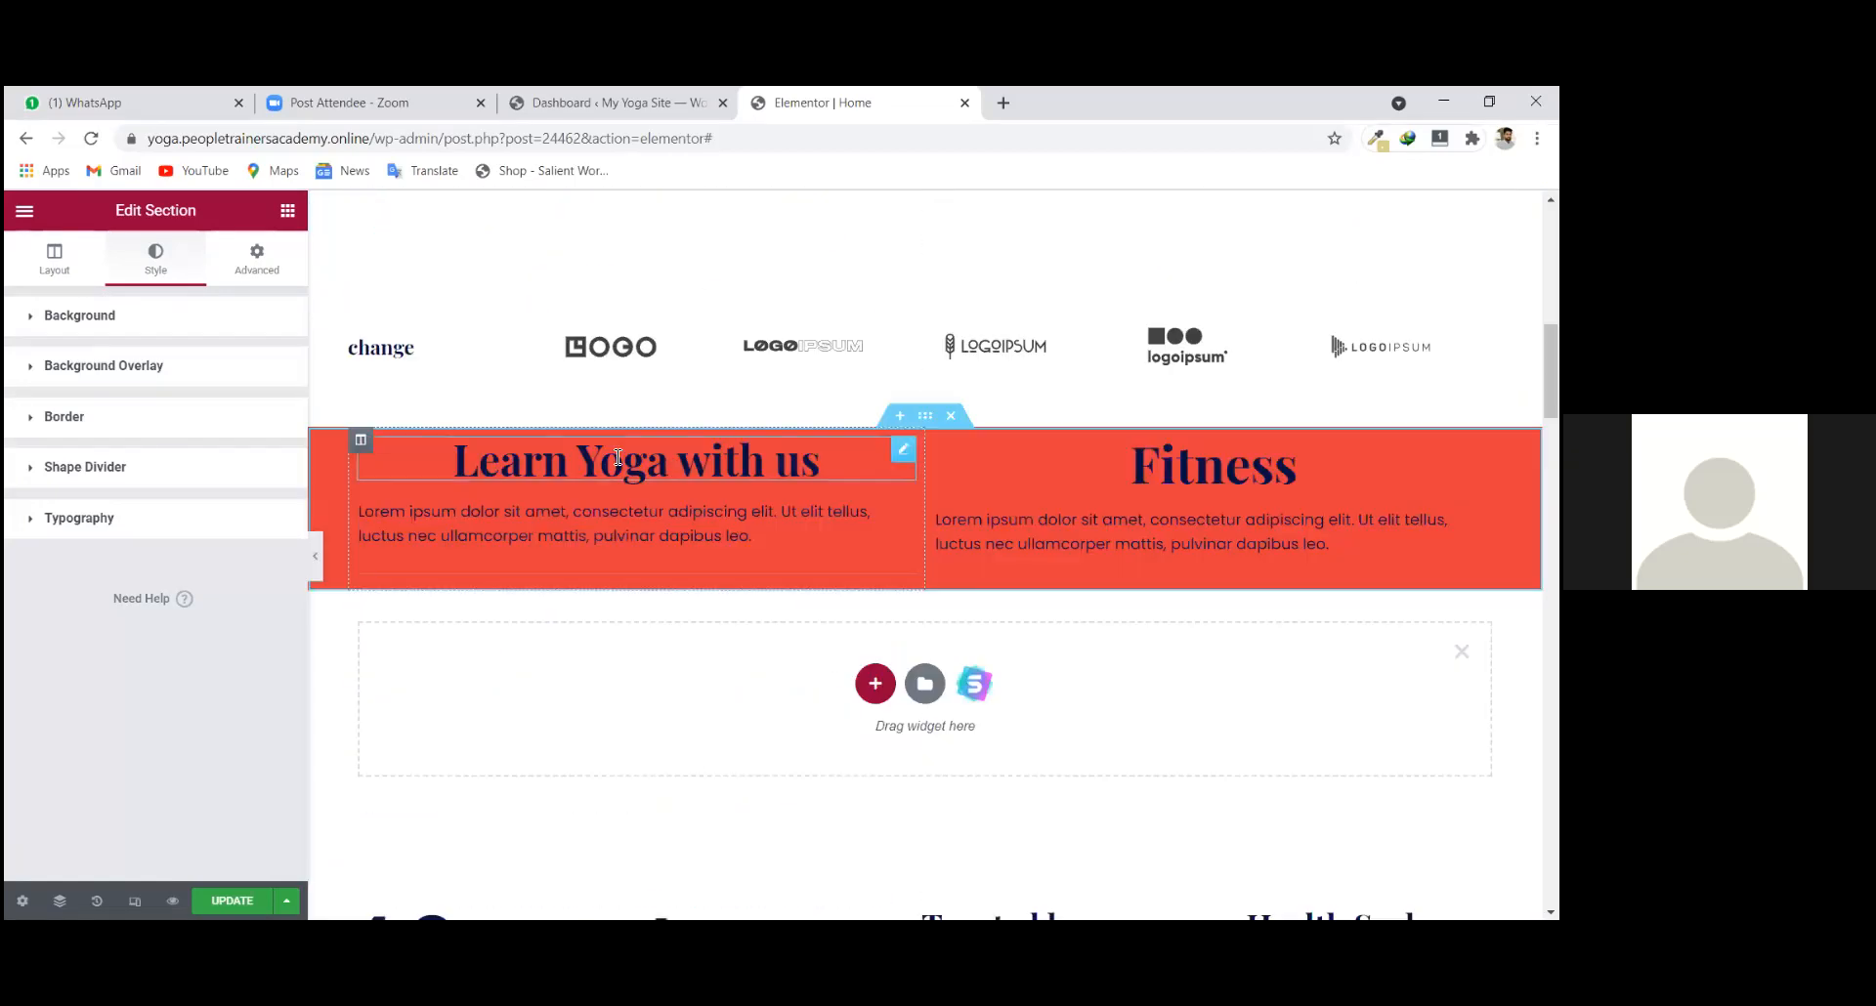
scroll(858, 435, down, 3)
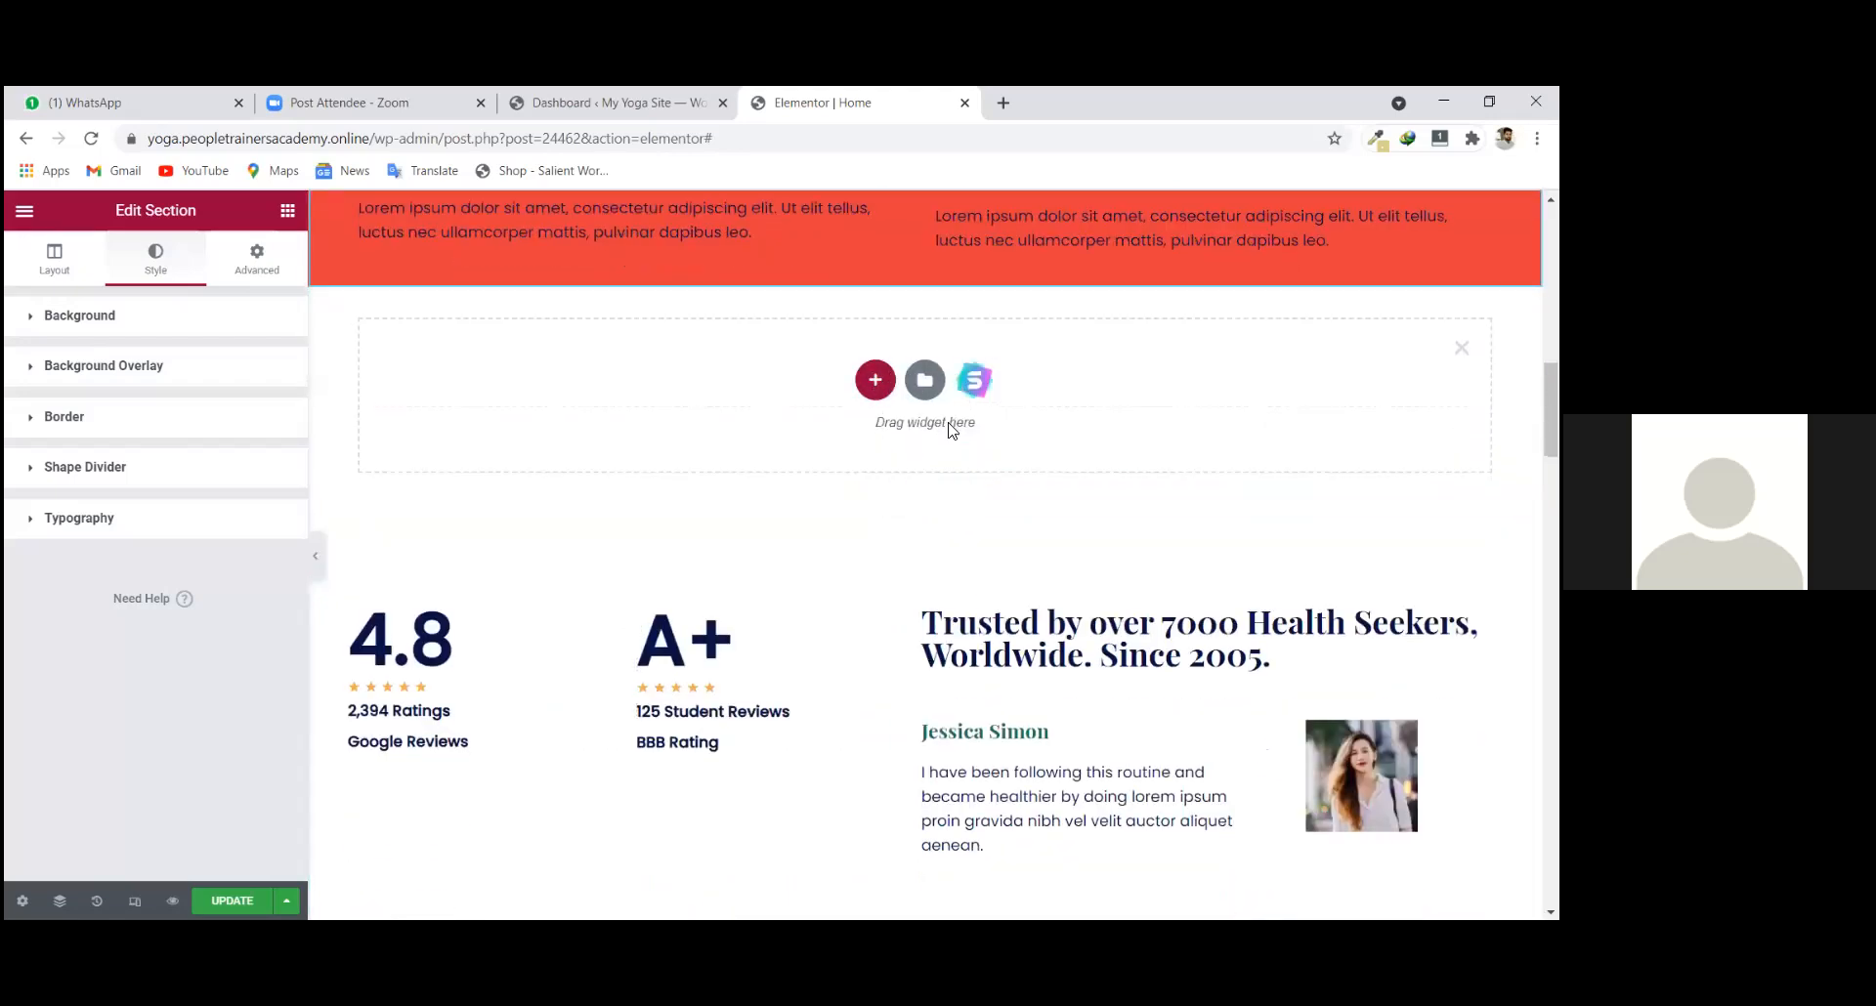
scroll(913, 478, up, 1)
scroll(929, 322, up, 2)
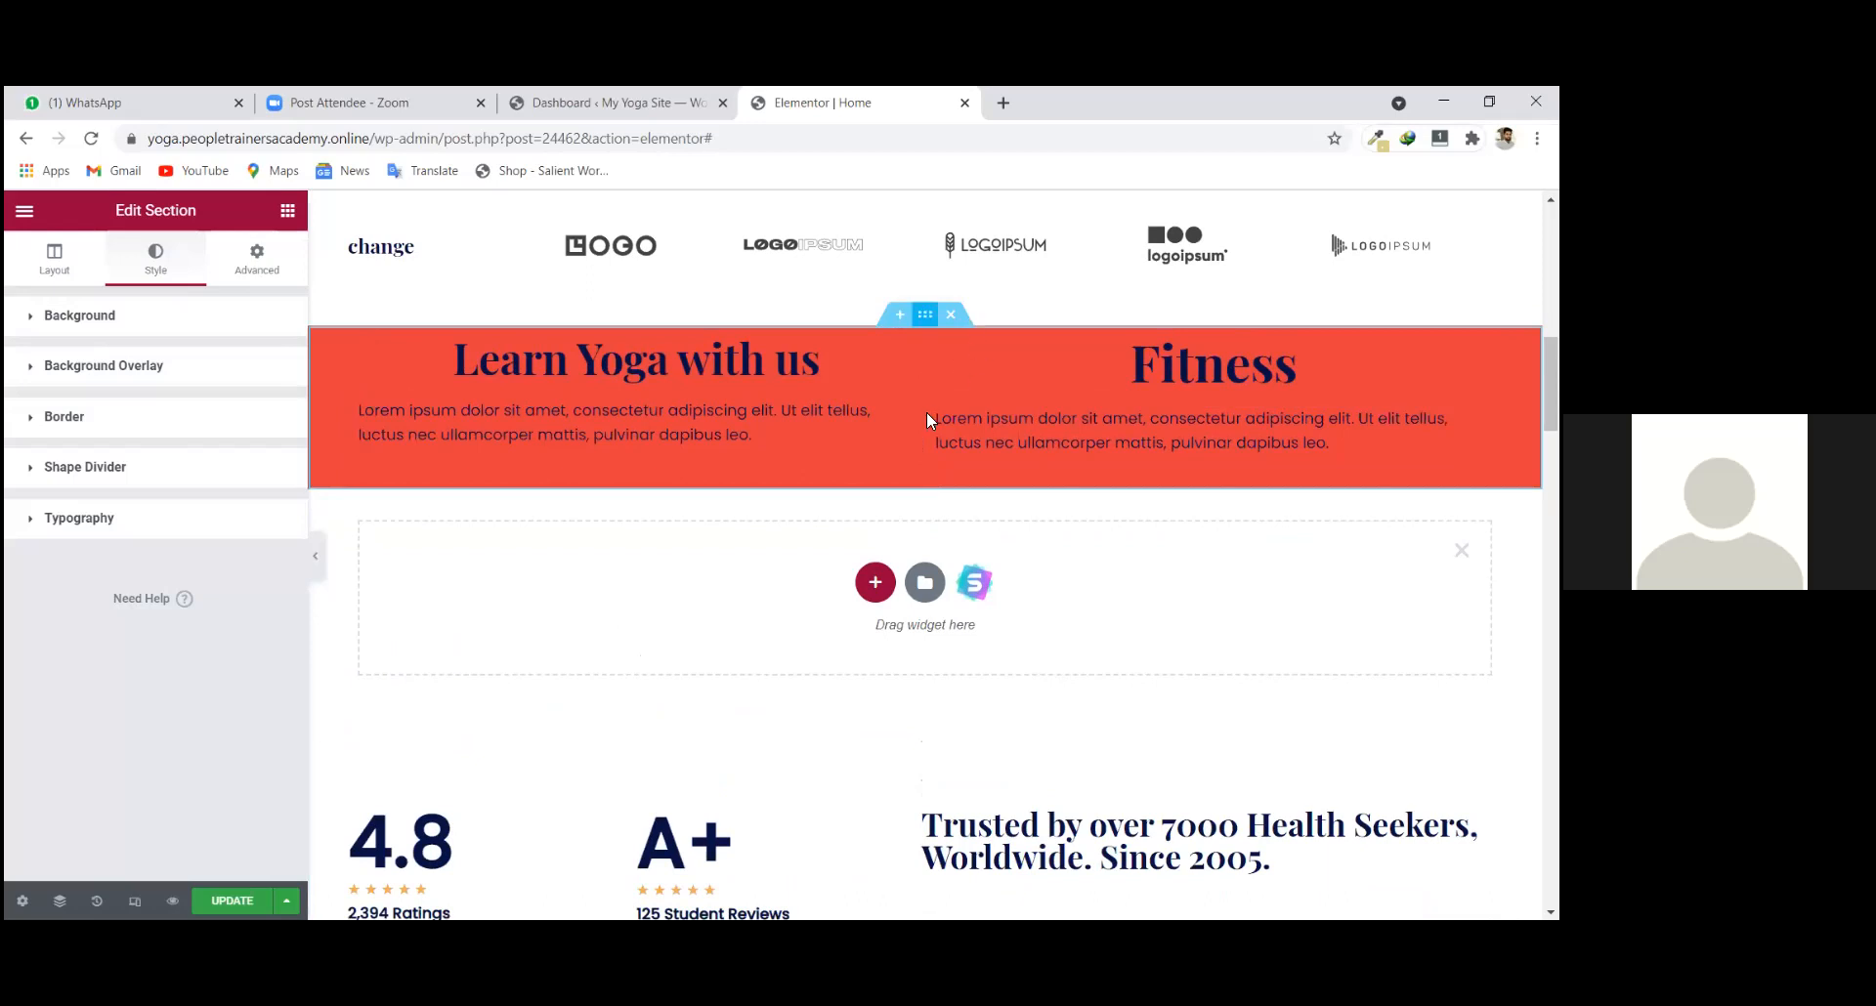
scroll(926, 415, down, 1)
scroll(943, 469, down, 1)
scroll(928, 532, up, 2)
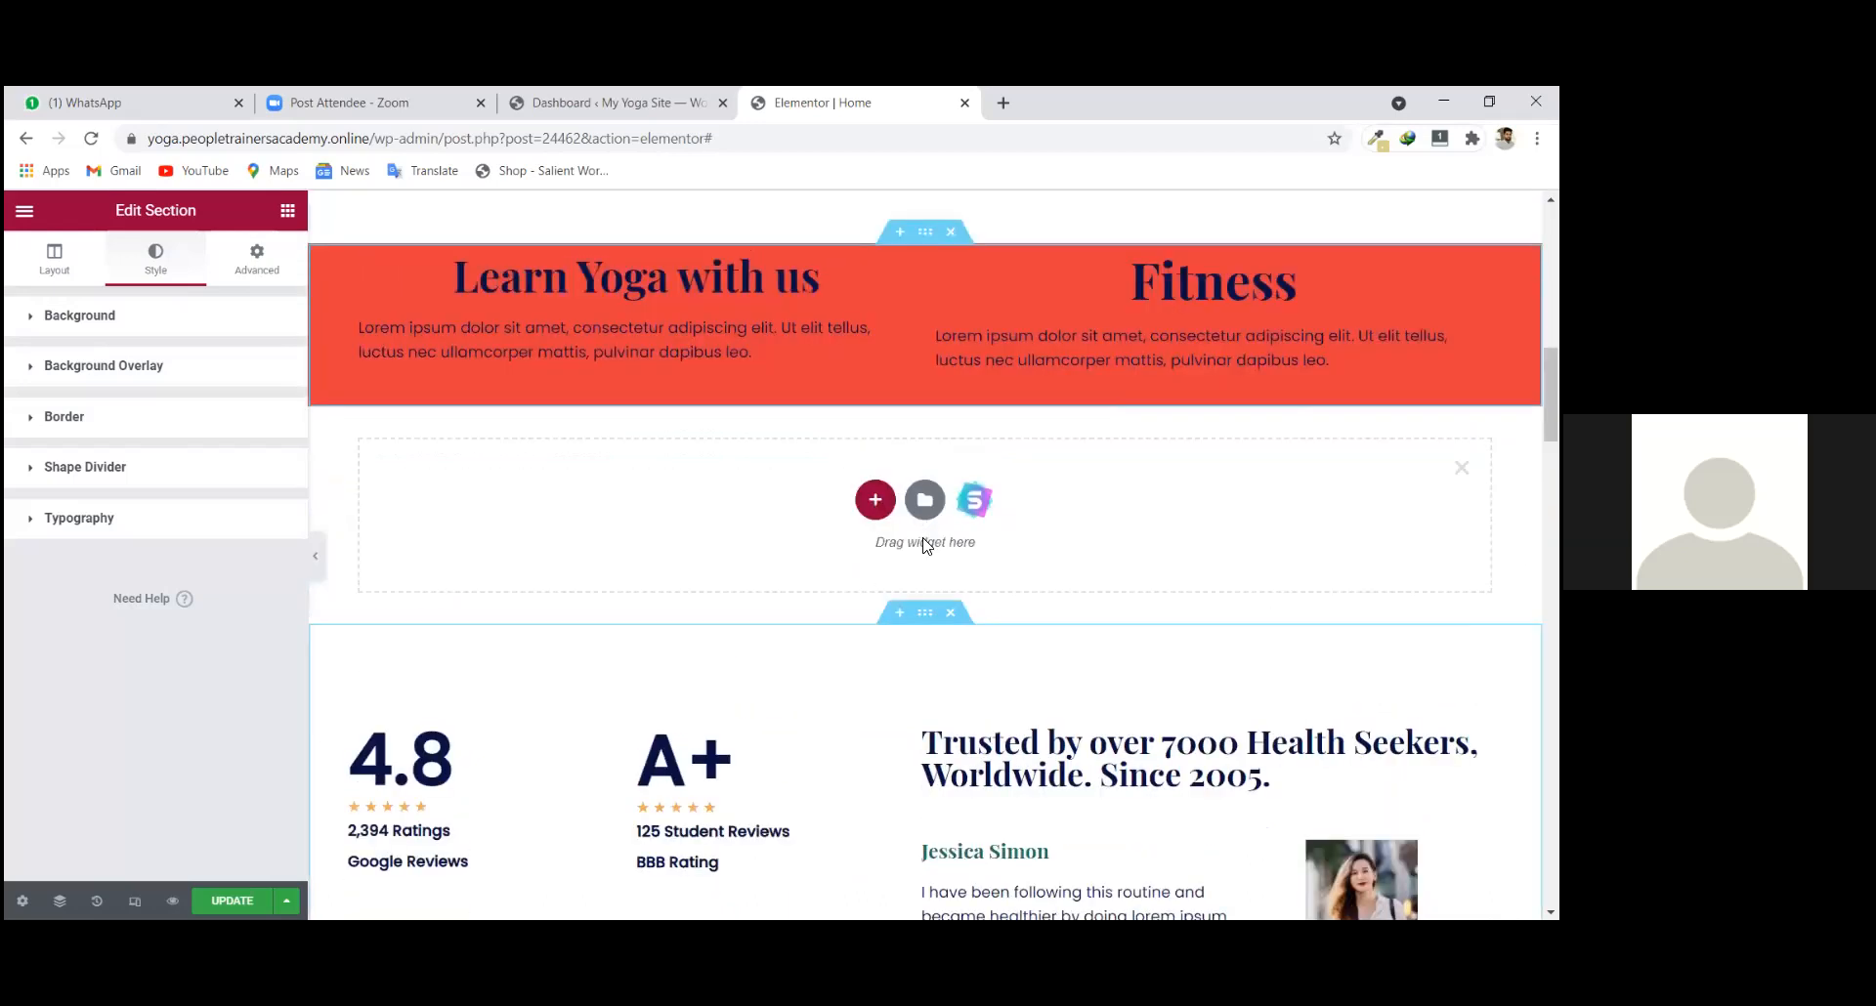
click(1460, 551)
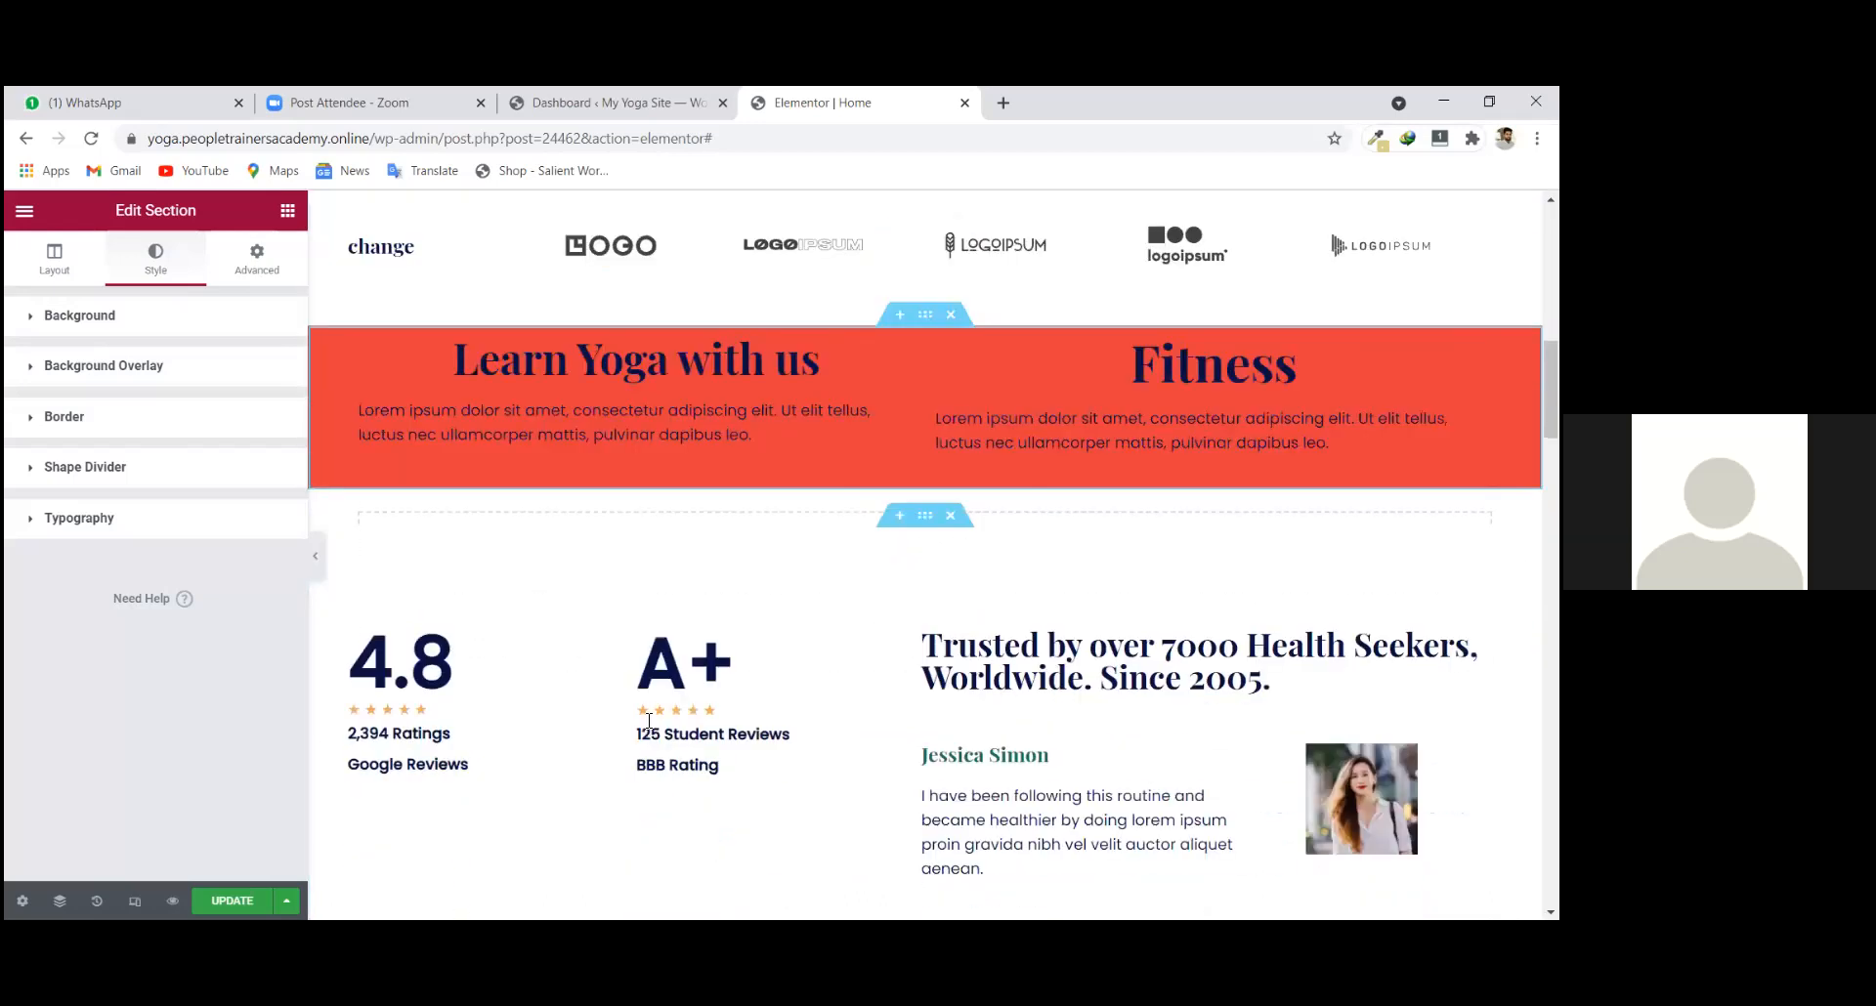
Give the ratings and testimonial section below the red section a classic background in light pink, #E4CECE.
scroll(841, 574, up, 1)
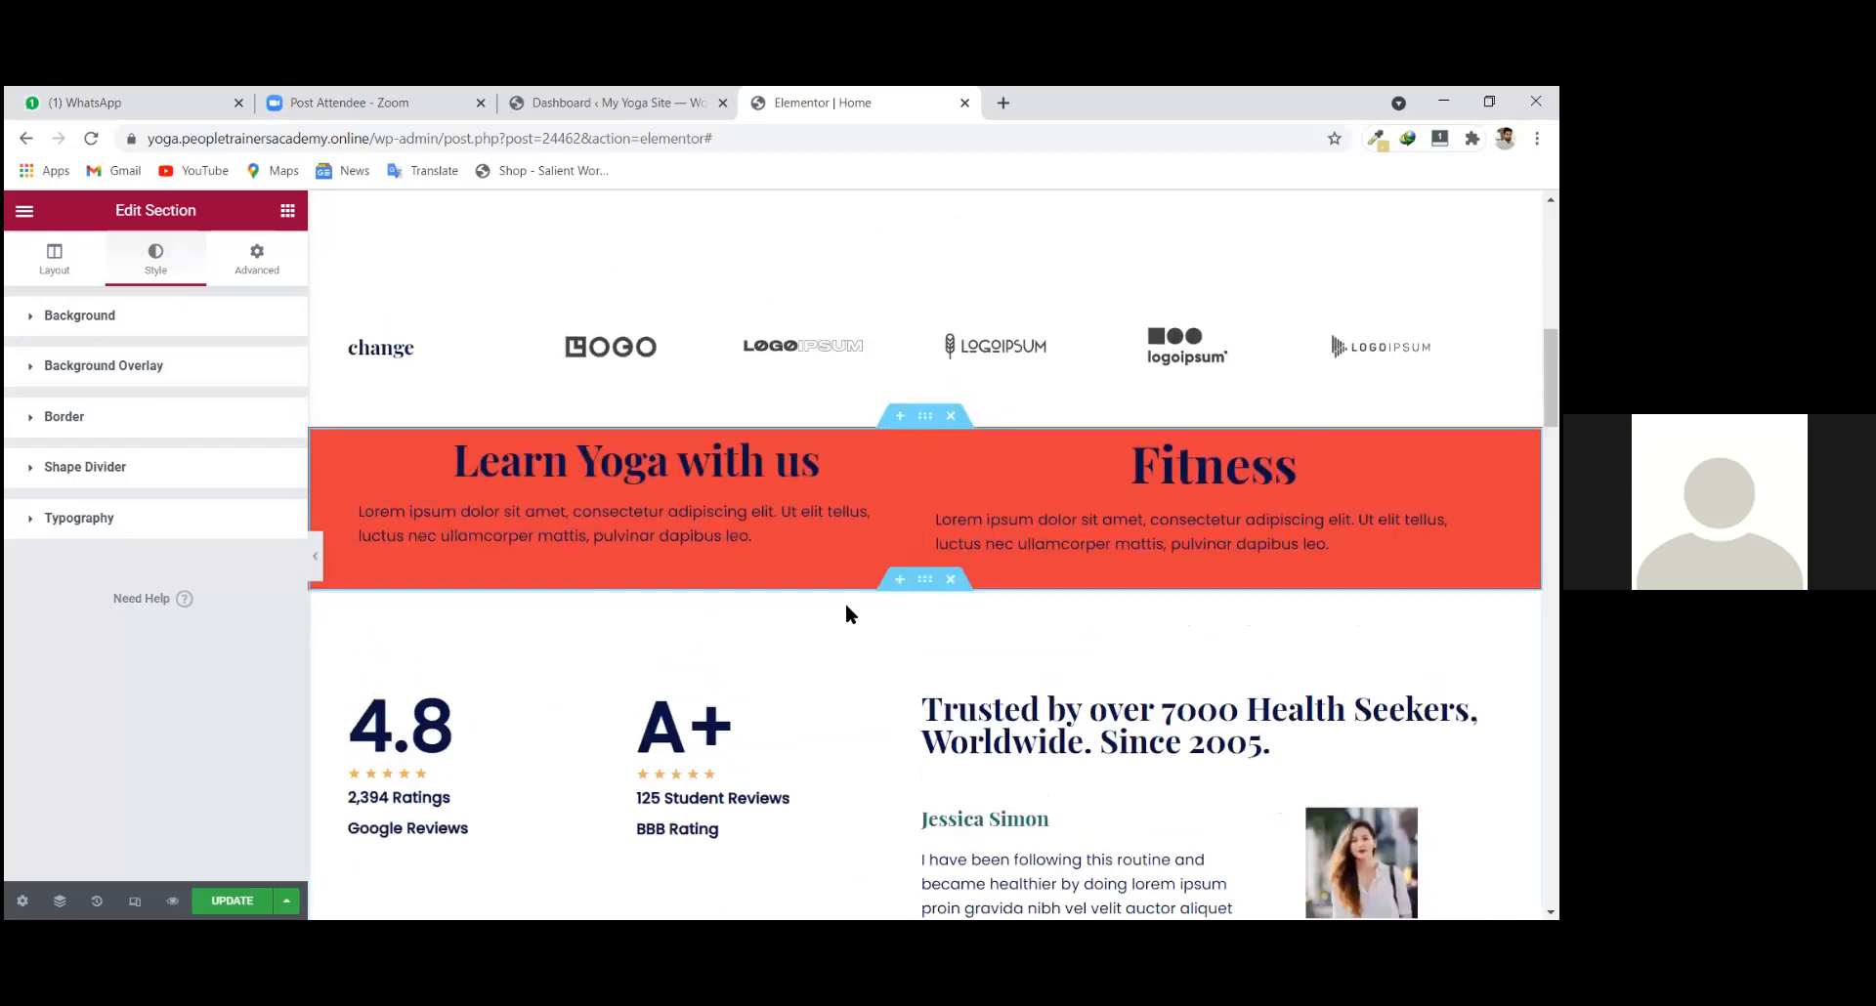
scroll(875, 506, down, 3)
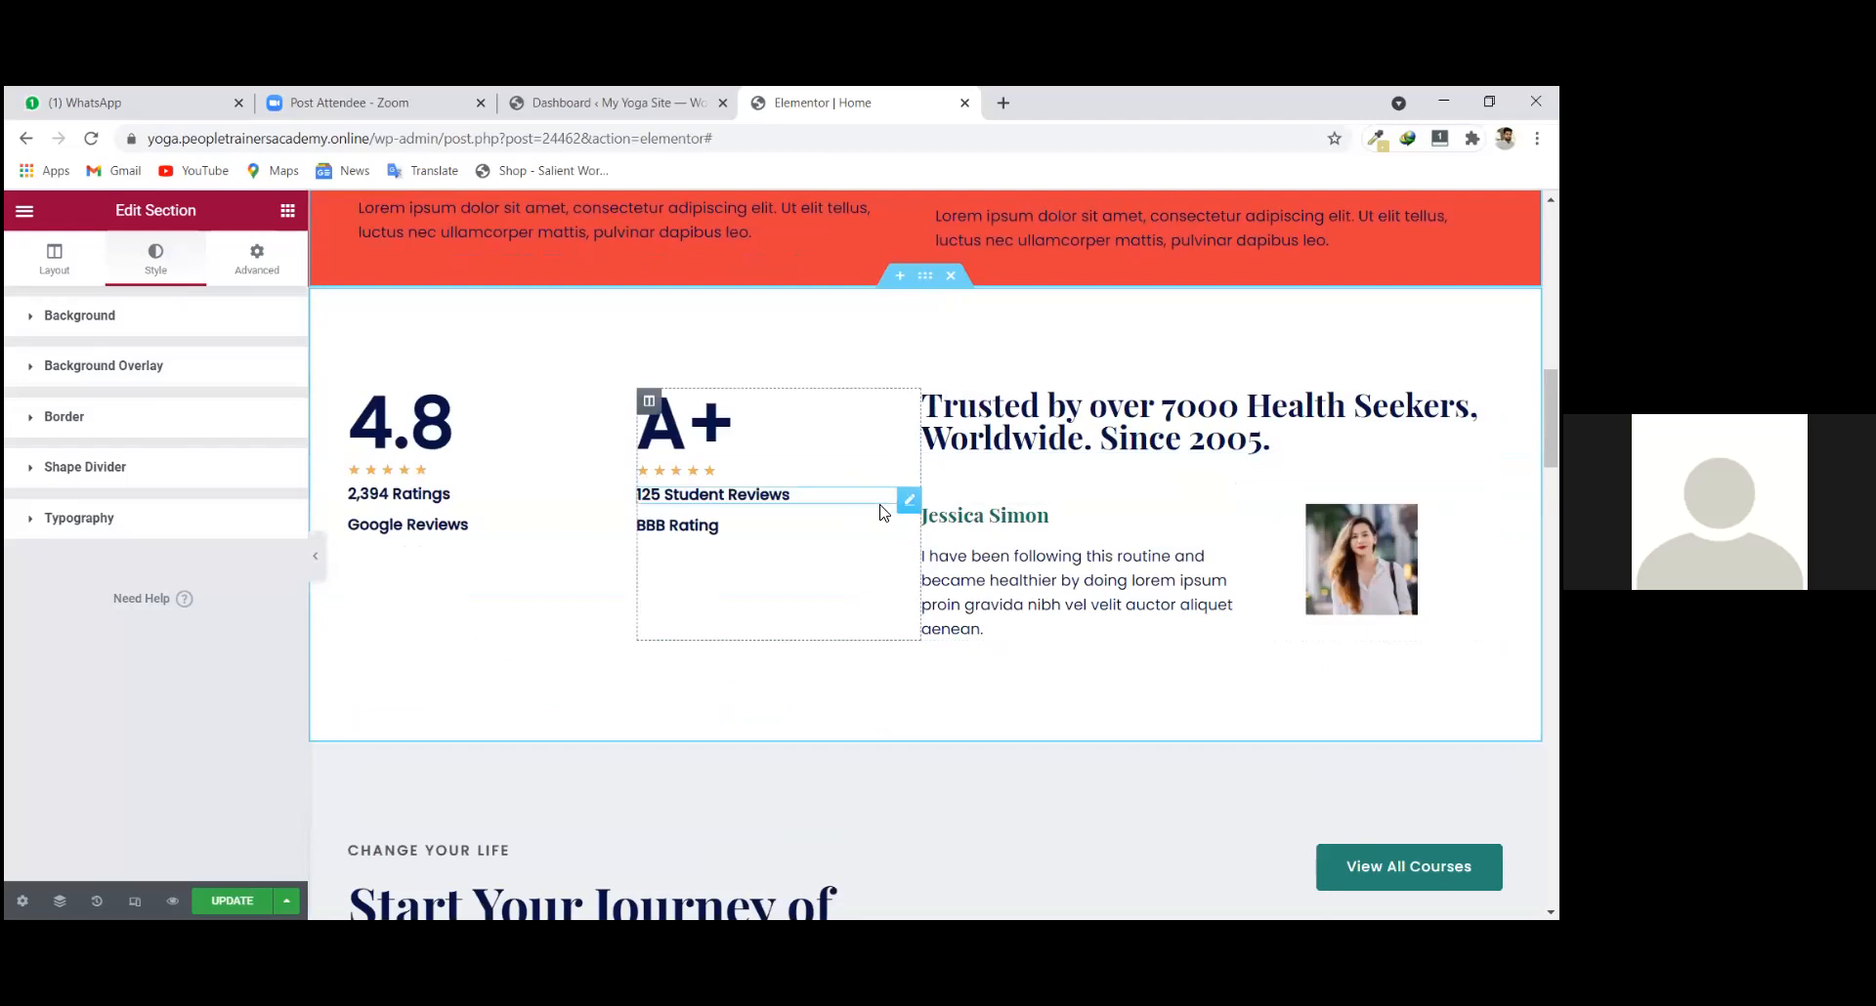
scroll(889, 498, up, 2)
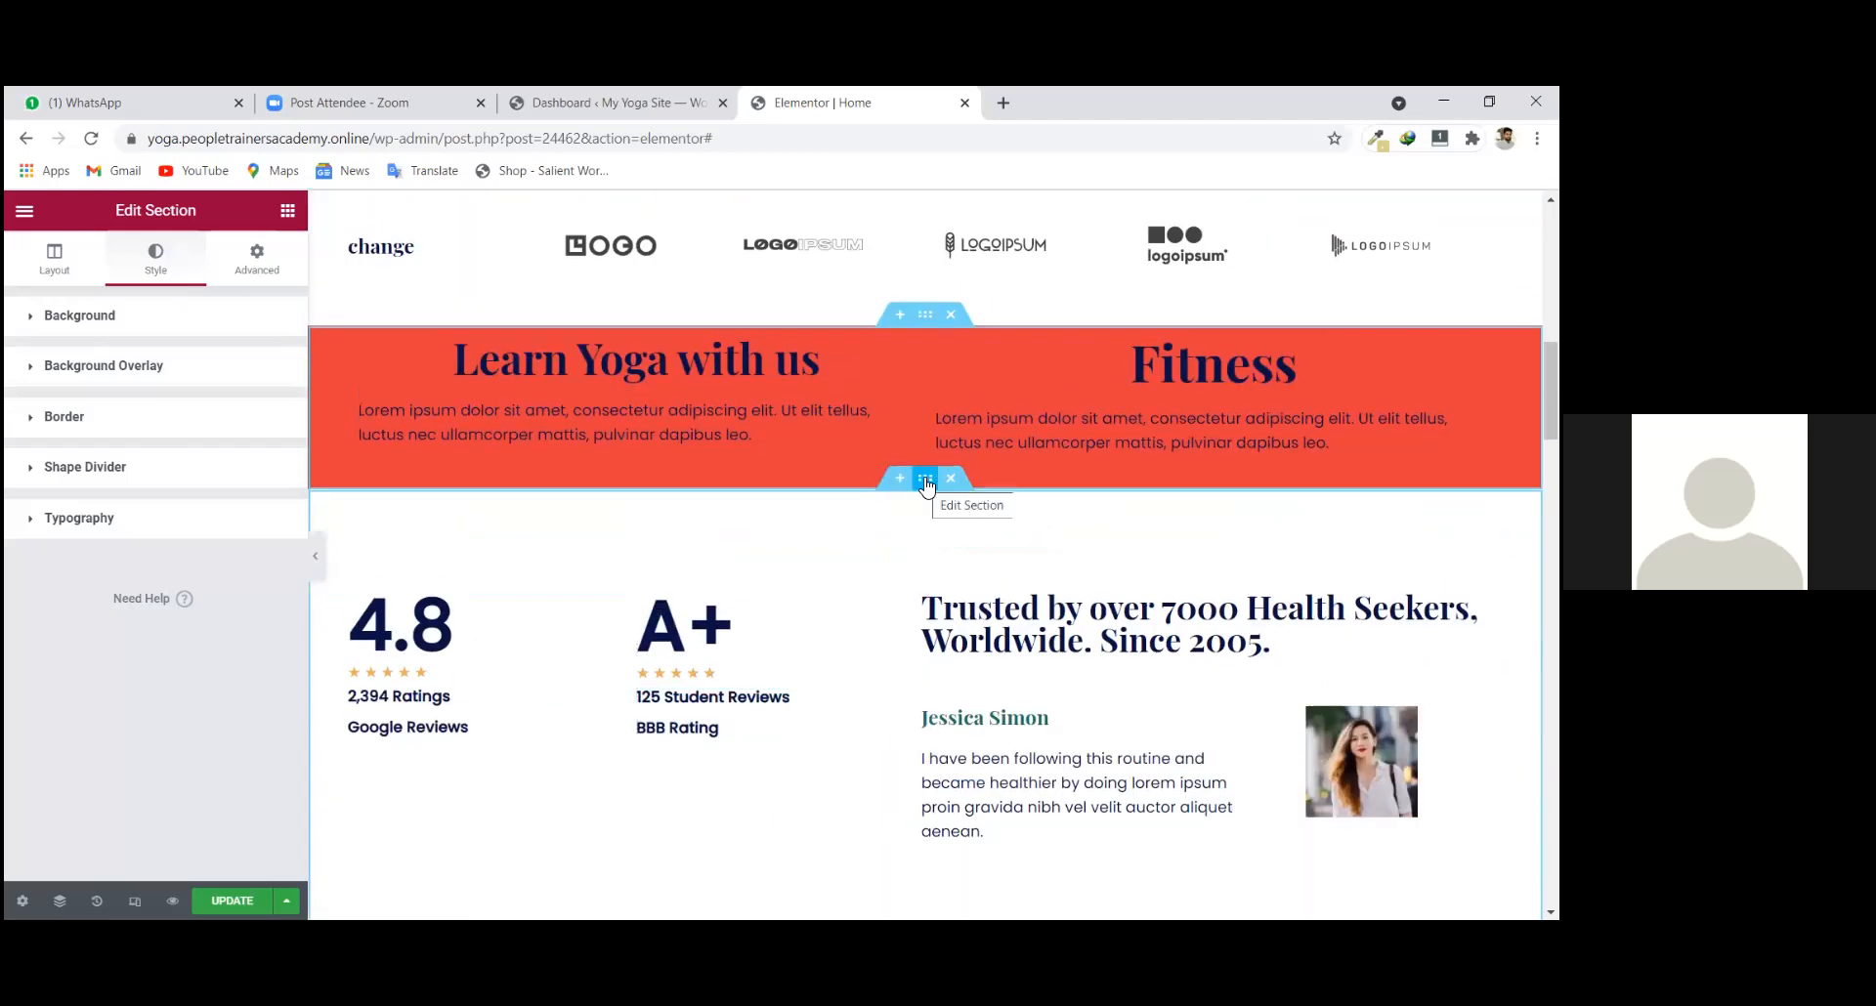
click(926, 481)
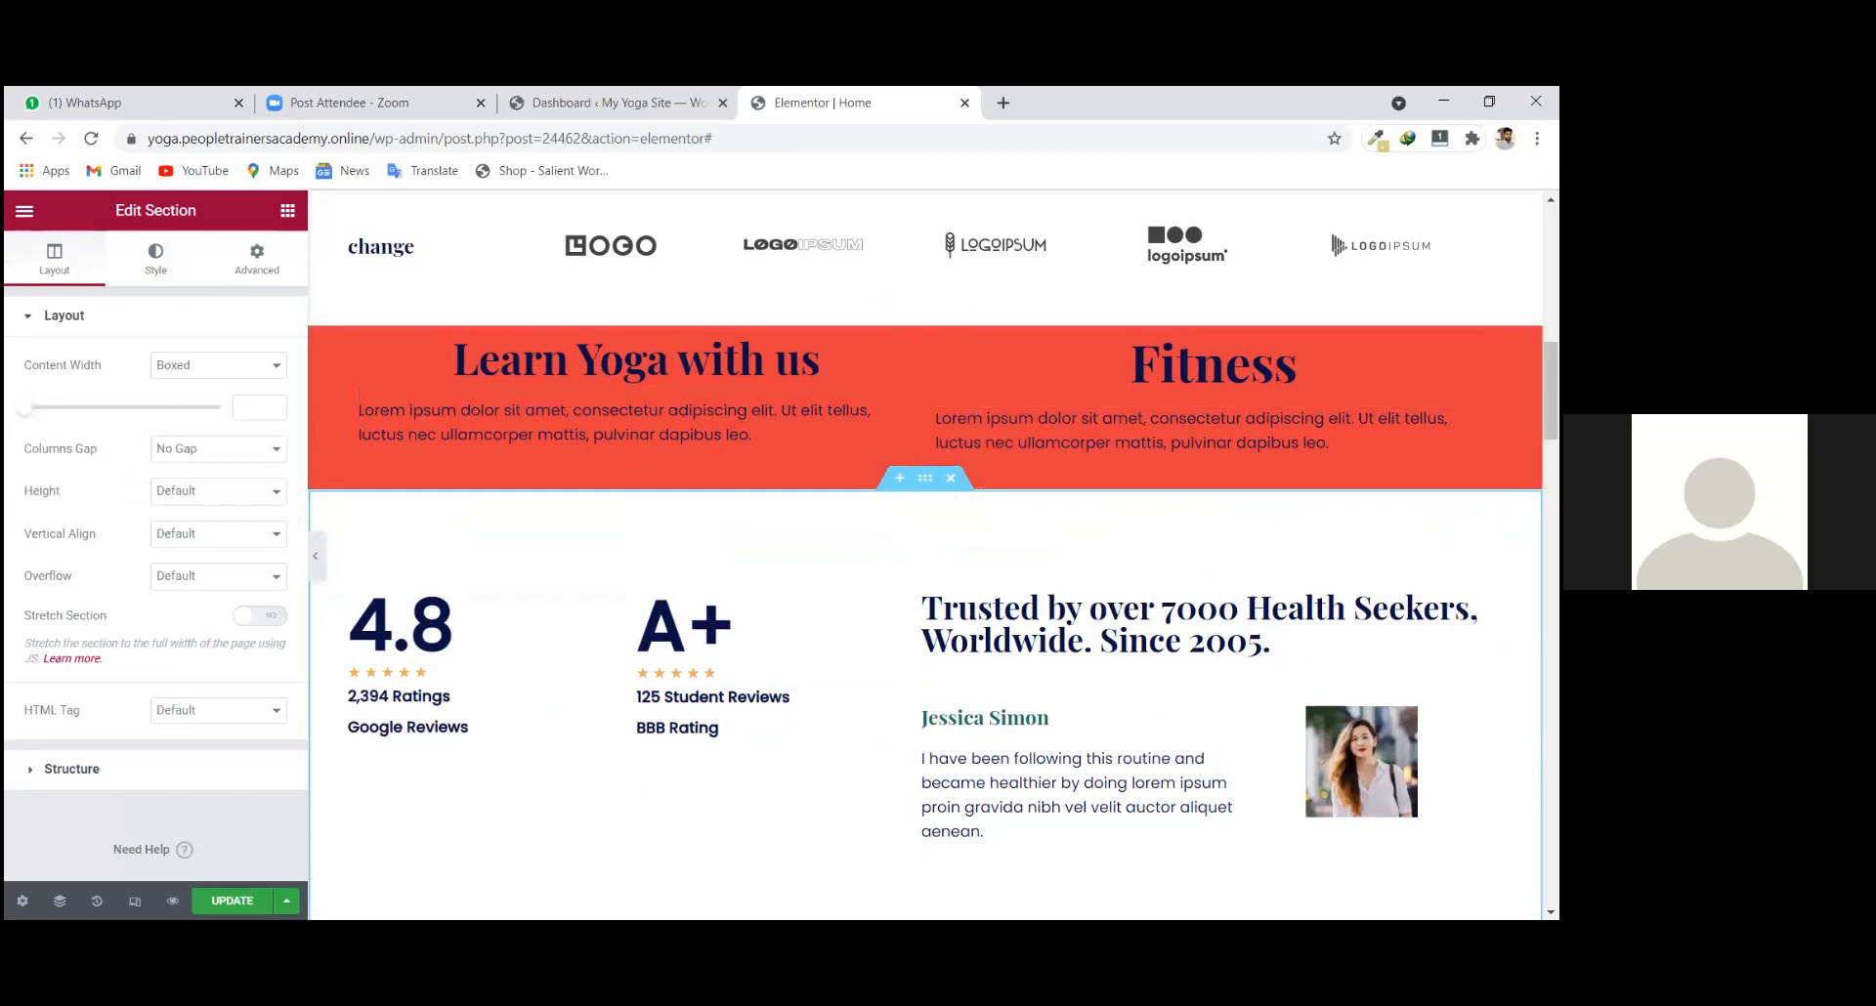
scroll(353, 822, down, 2)
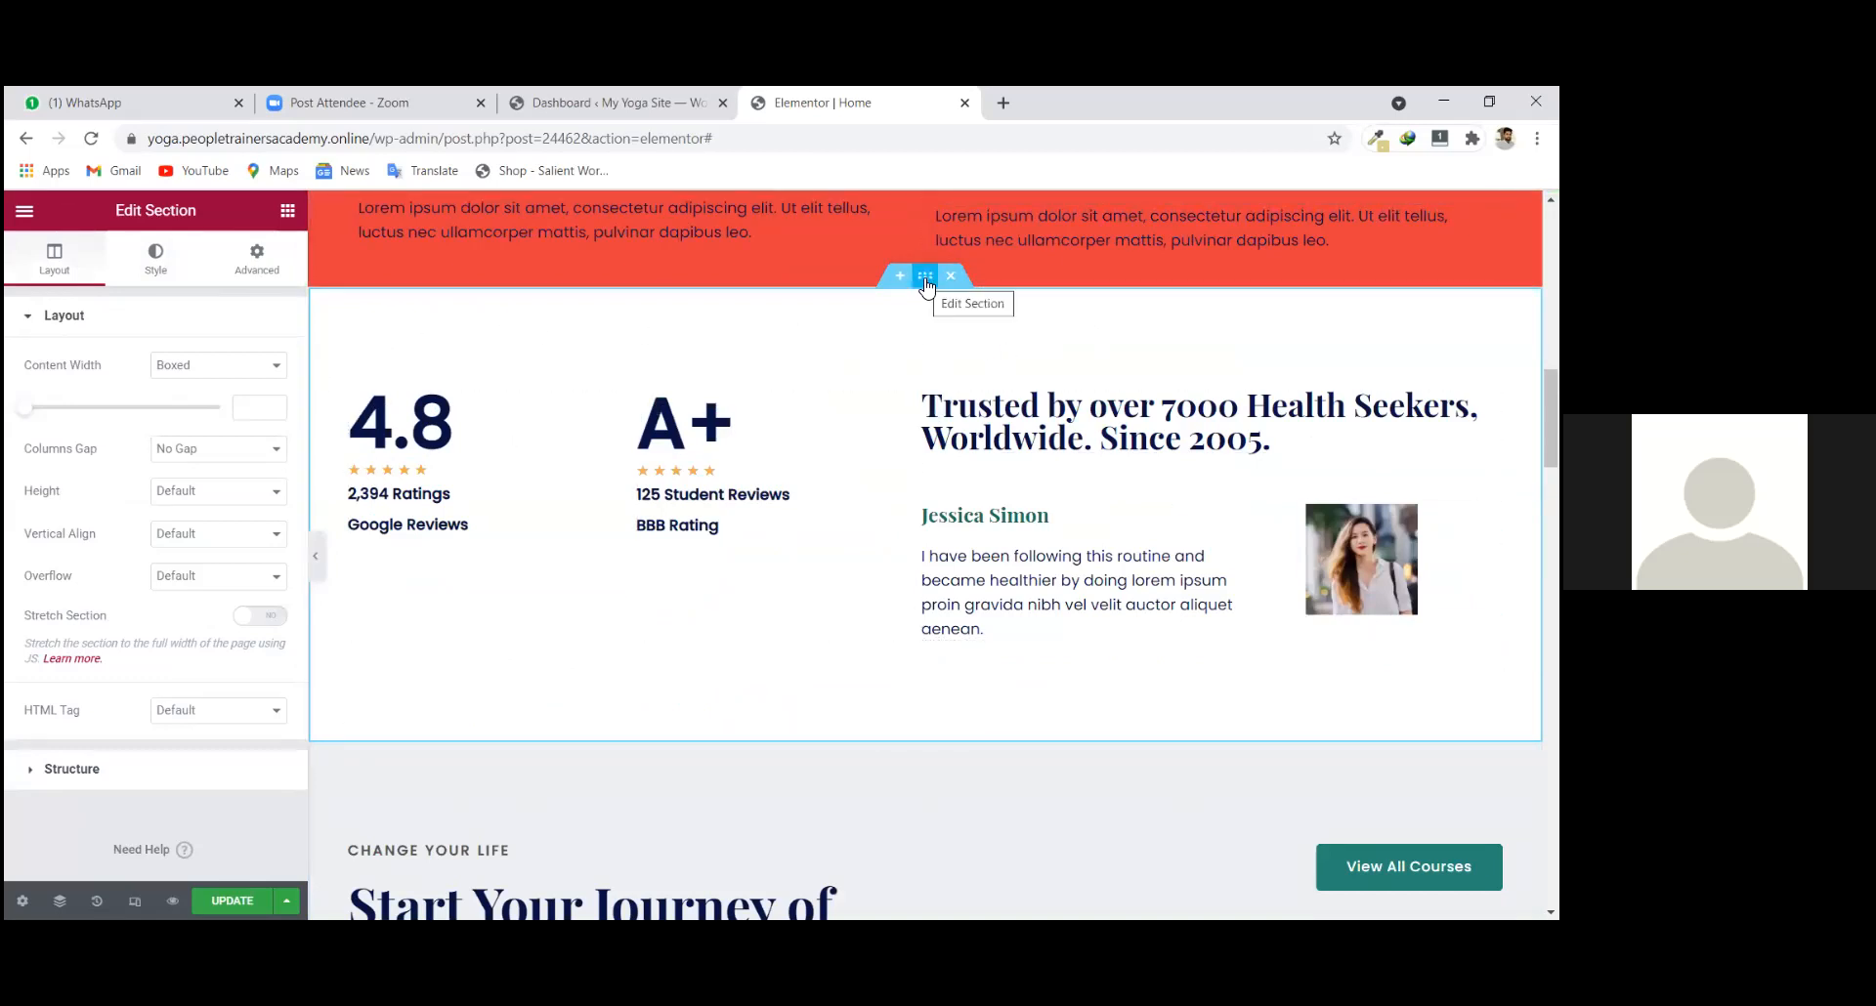
click(157, 270)
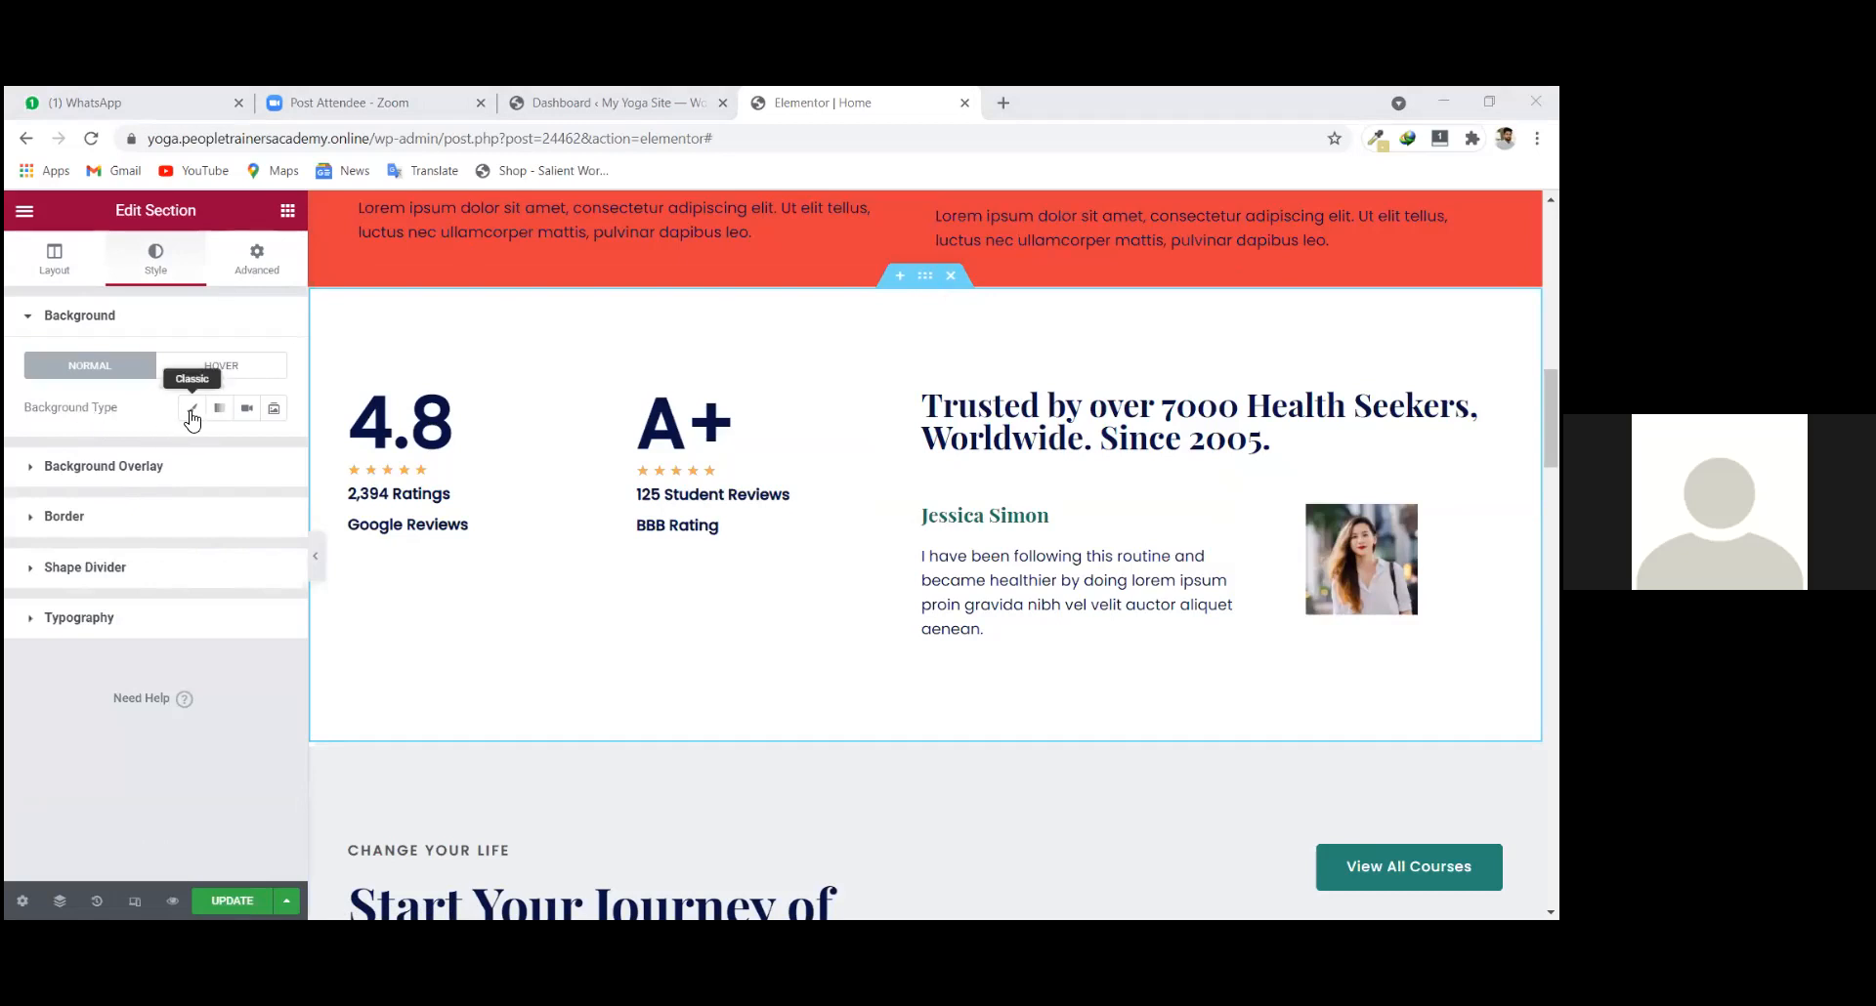
click(192, 411)
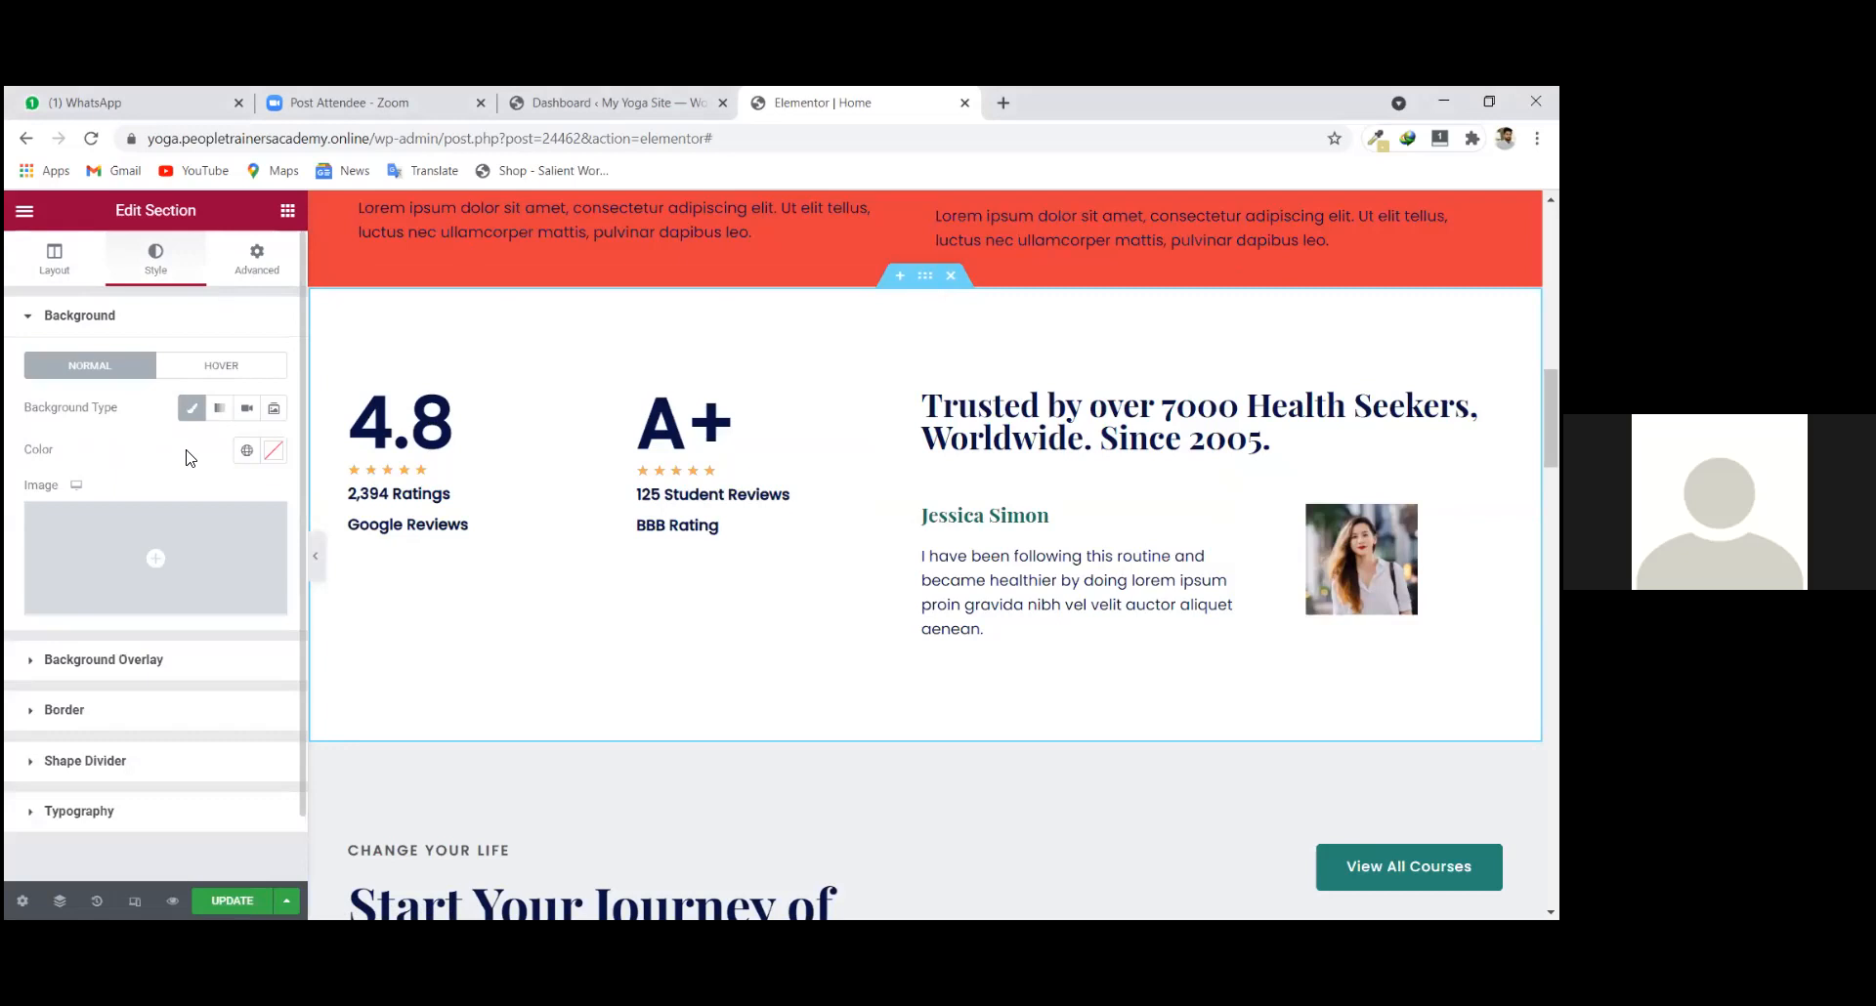
click(273, 450)
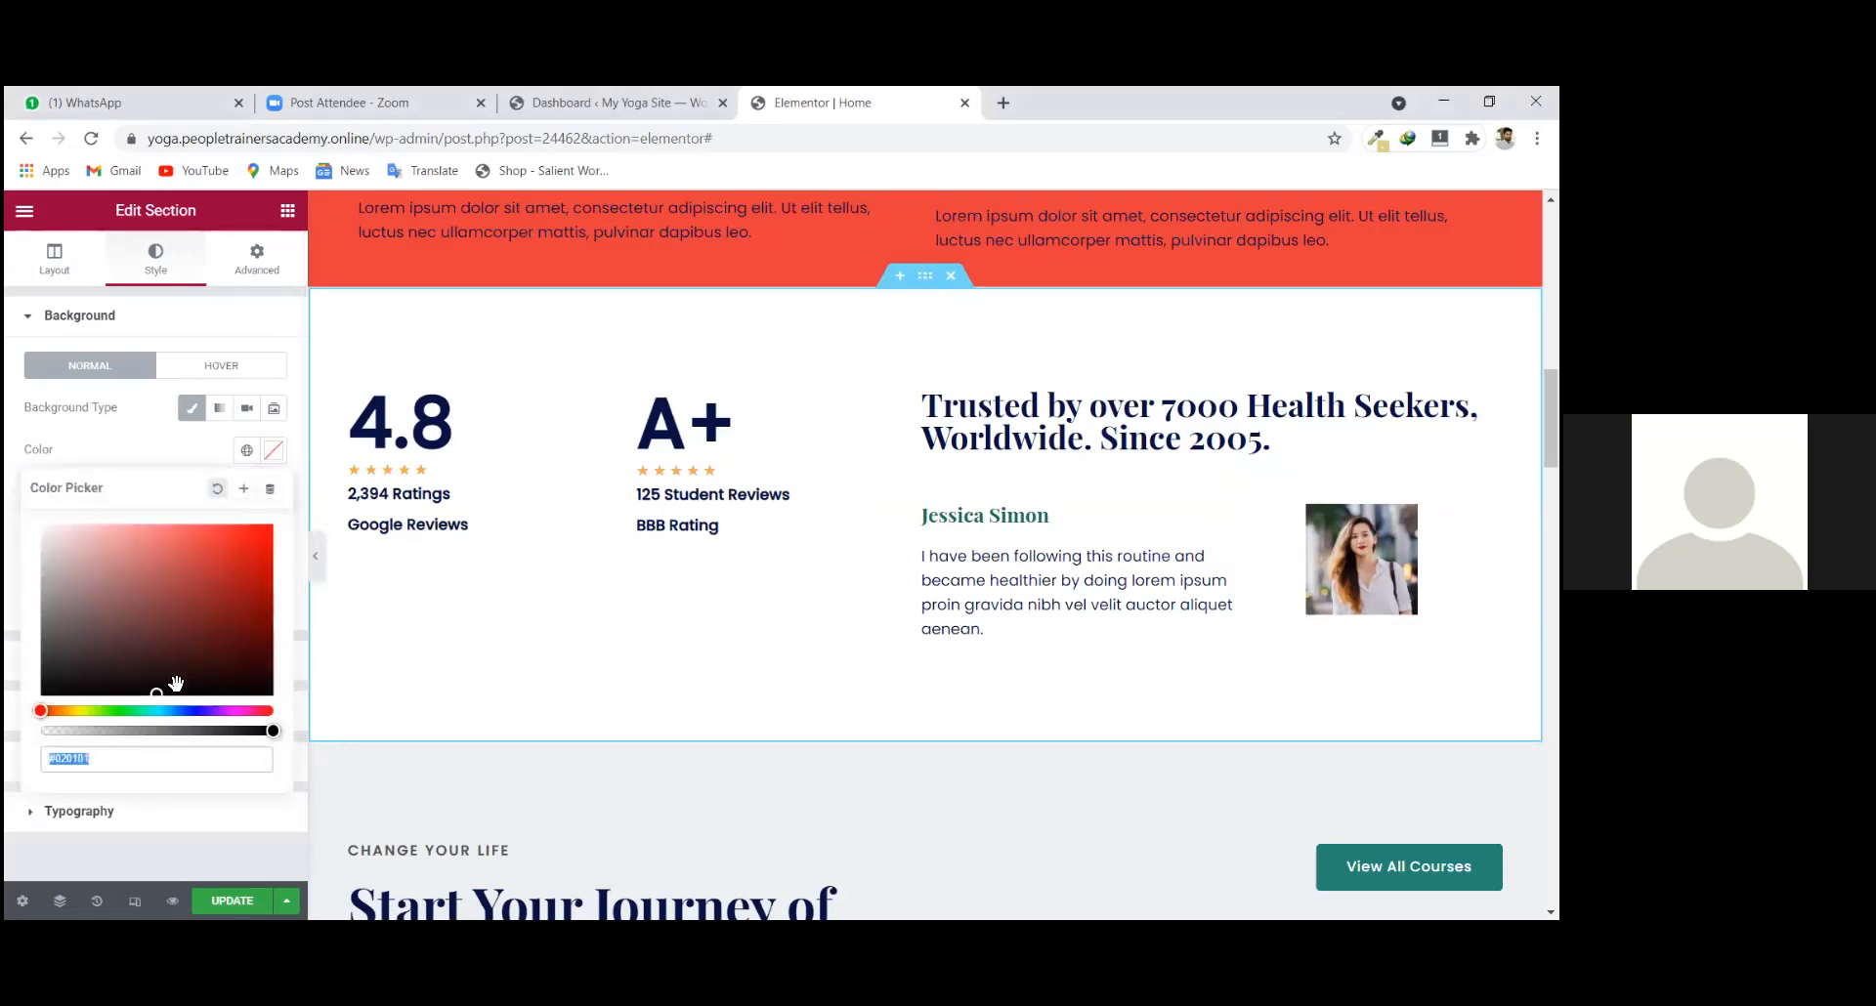
drag(154, 694, 61, 542)
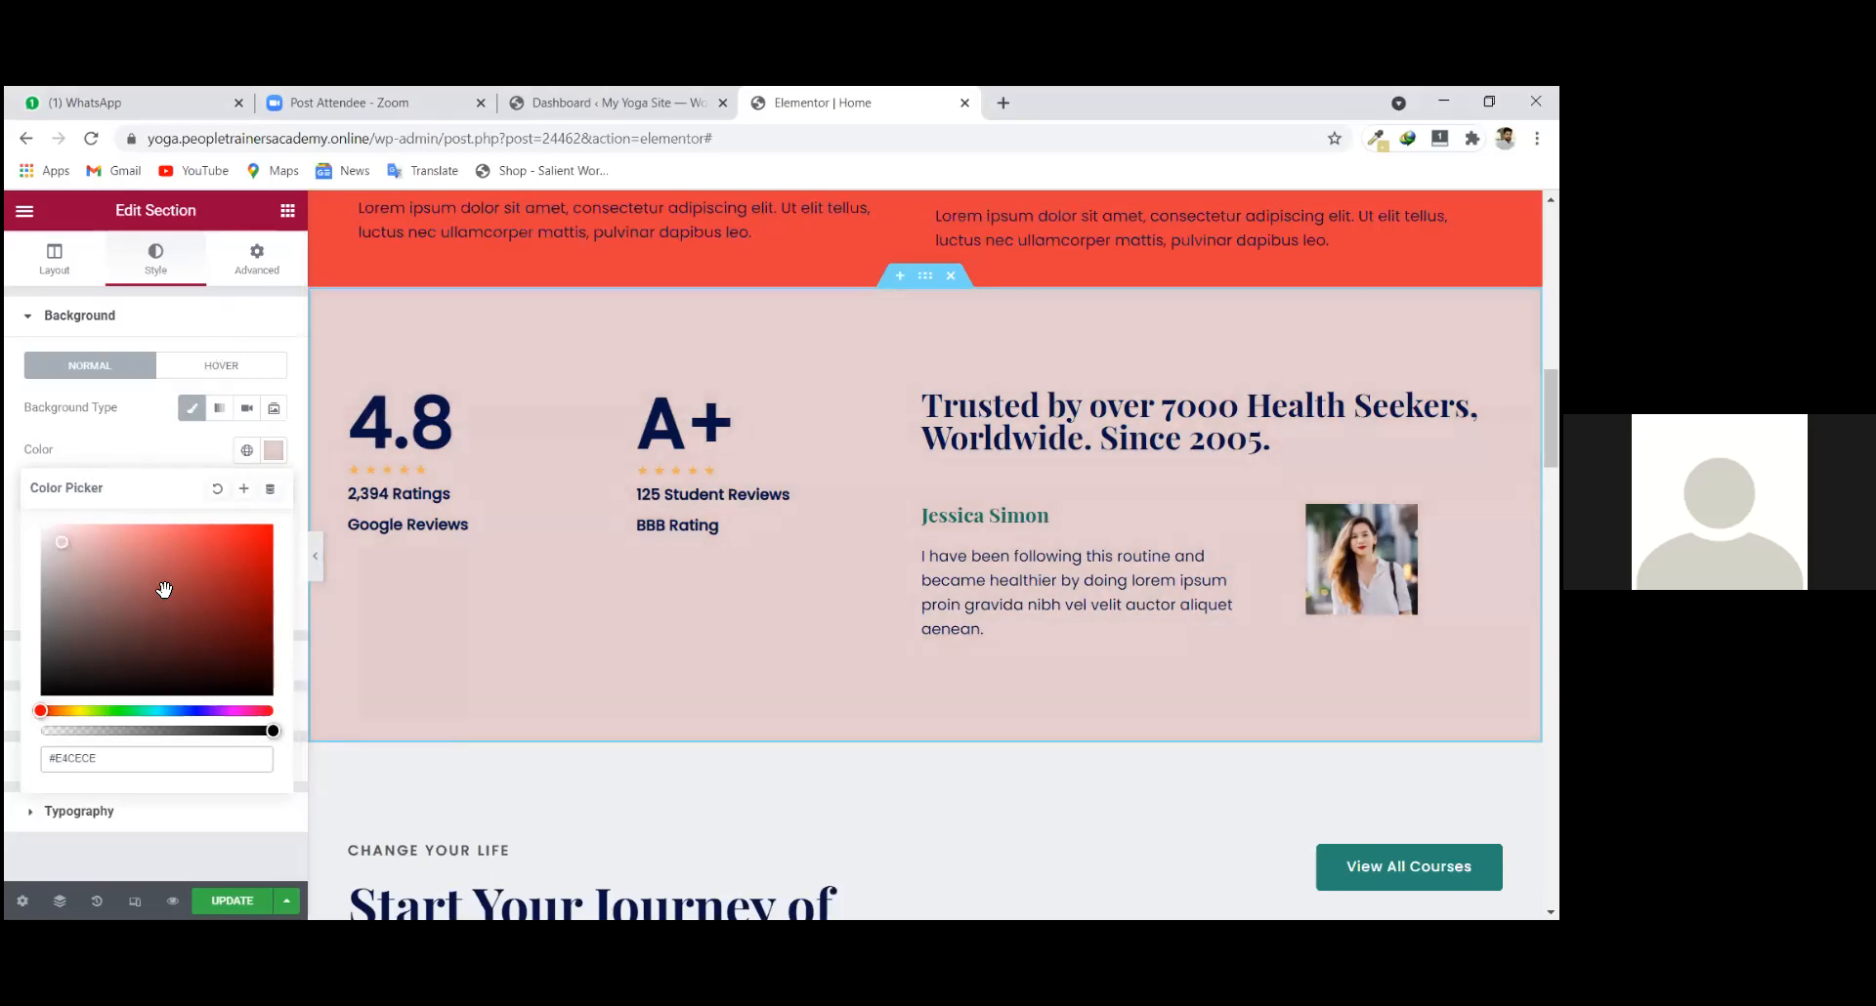
click(272, 450)
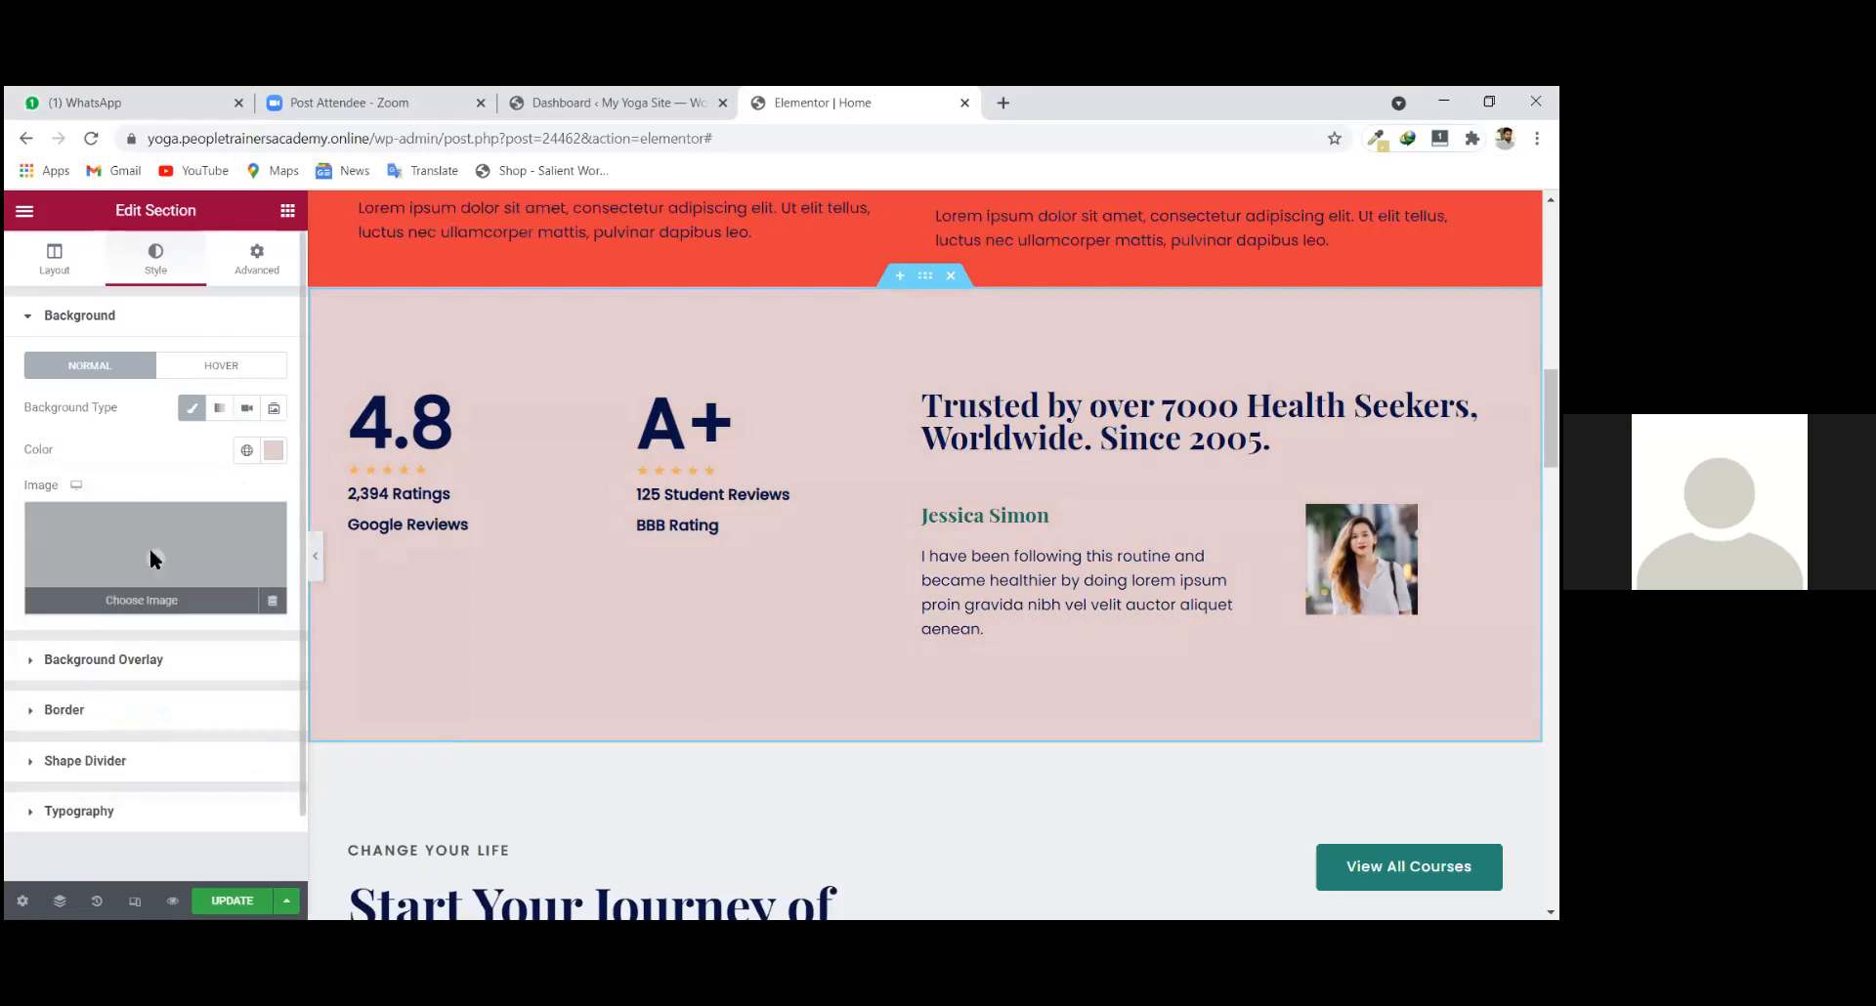
Insert the citrus fruit picture course2-lesson1.jpg from the media library as the ratings section's background image.
click(149, 549)
scroll(767, 601, down, 2)
scroll(767, 601, down, 2)
scroll(375, 654, up, 2)
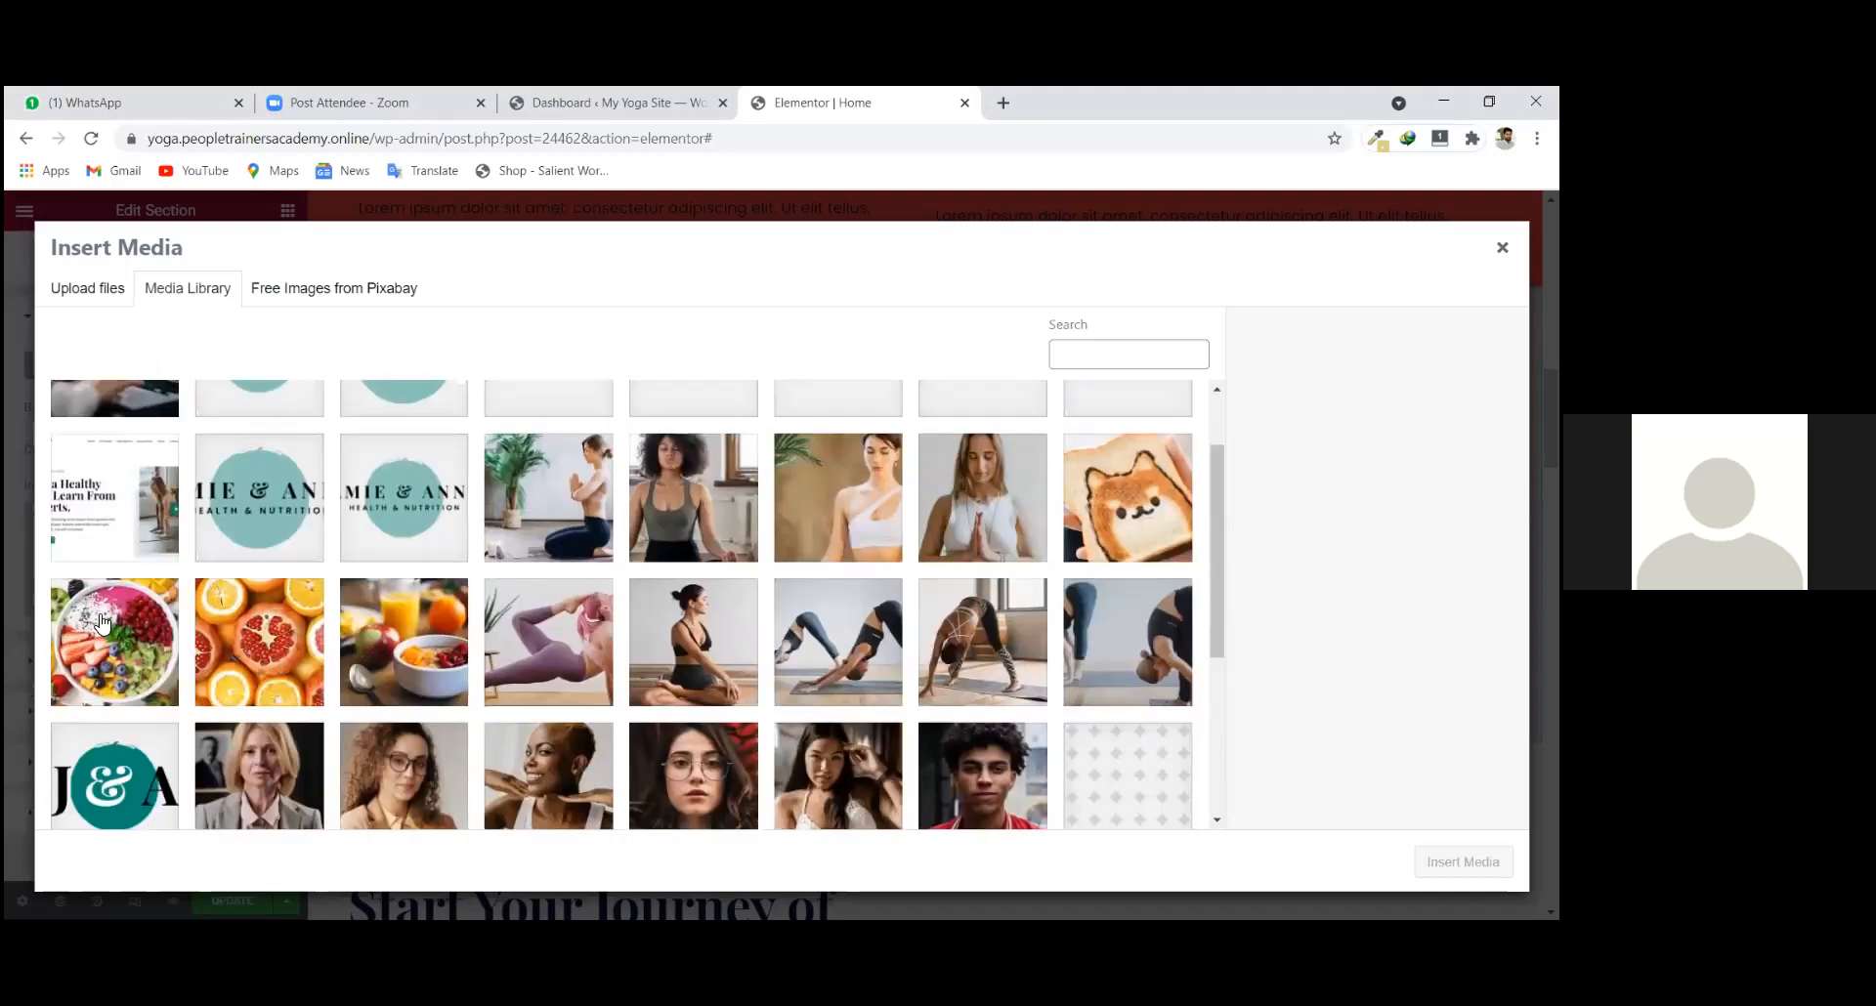
click(259, 631)
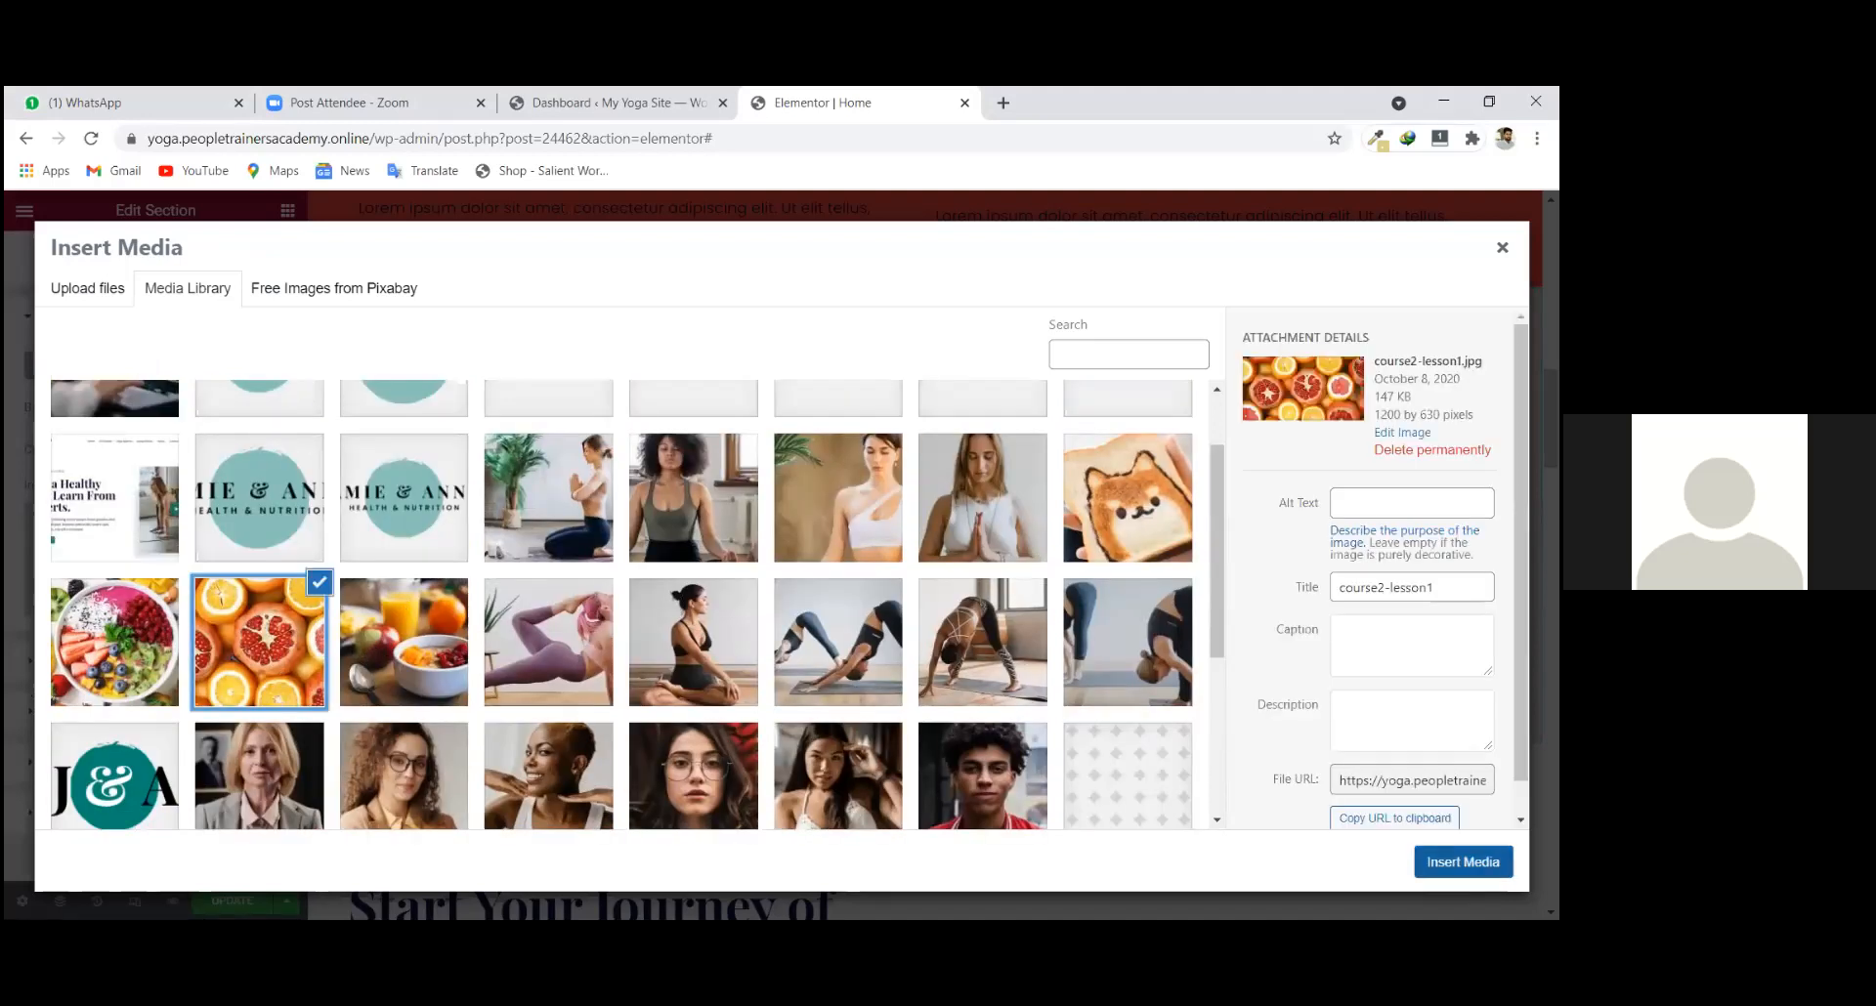
click(1462, 862)
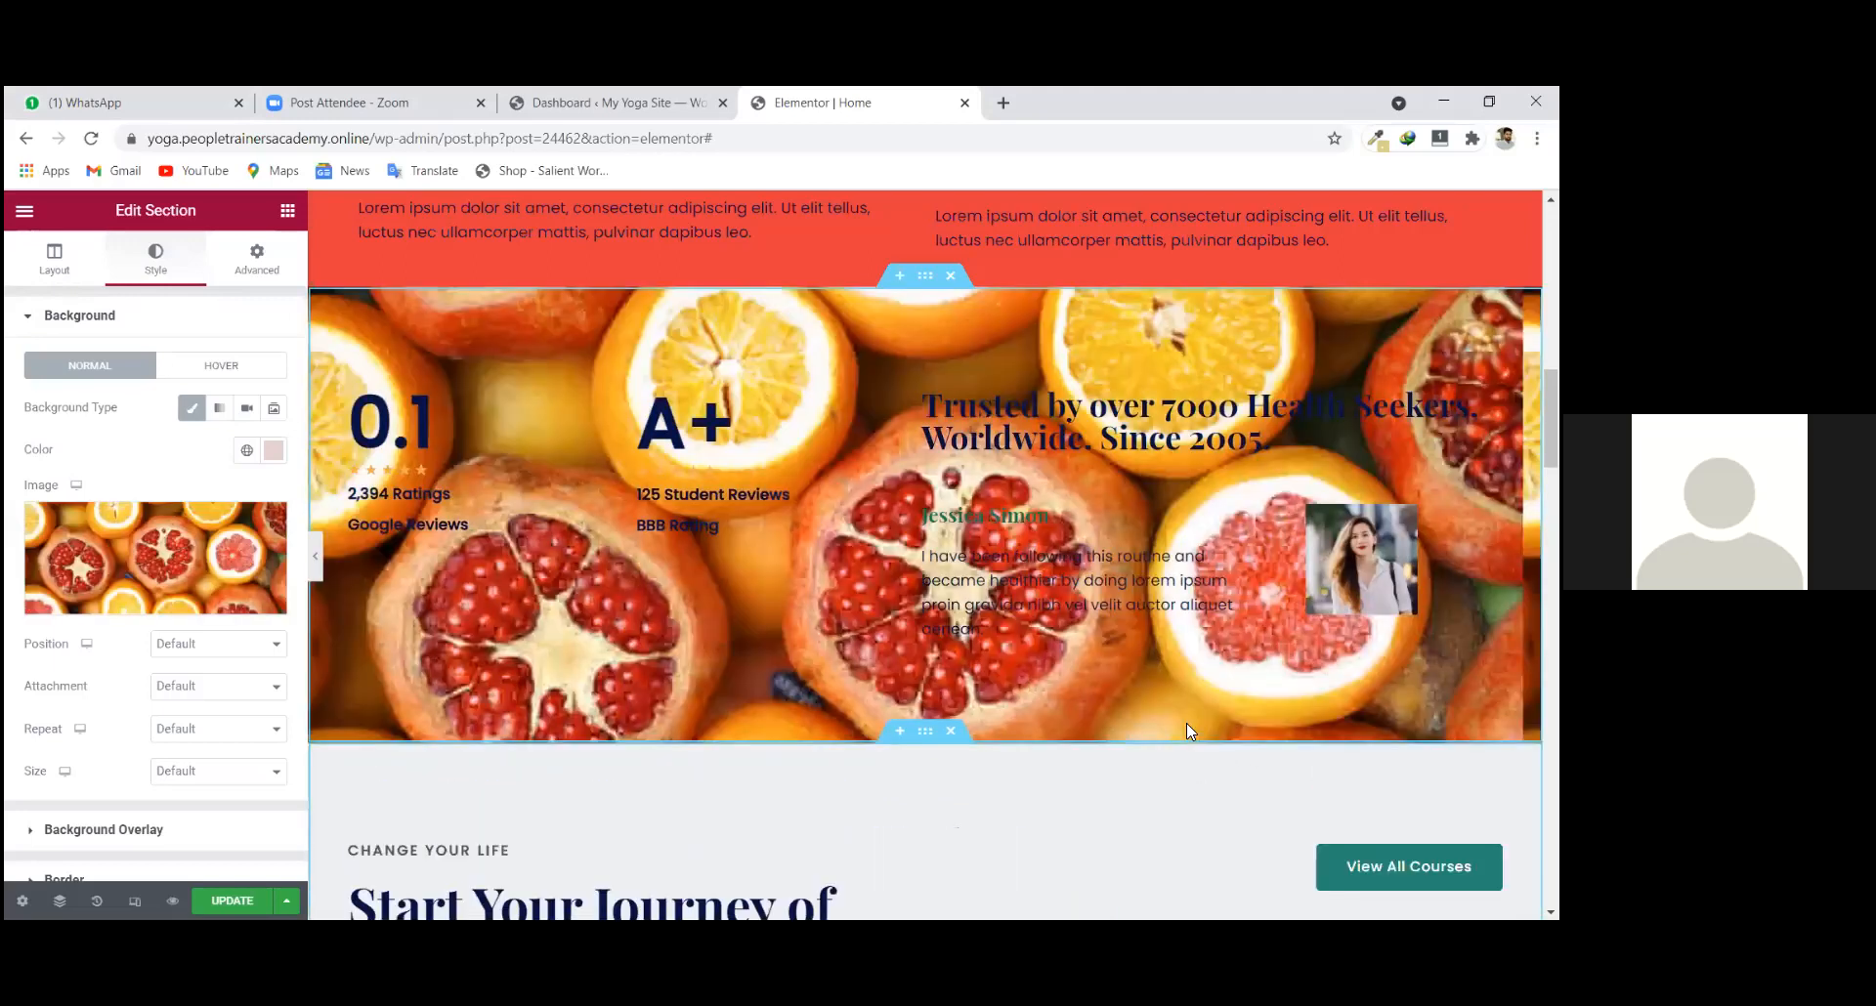
Replace the ratings section's citrus fruit background image with the yoga pose picture about-us-bg.jpg from the media library.
scroll(910, 551, up, 3)
scroll(912, 551, down, 3)
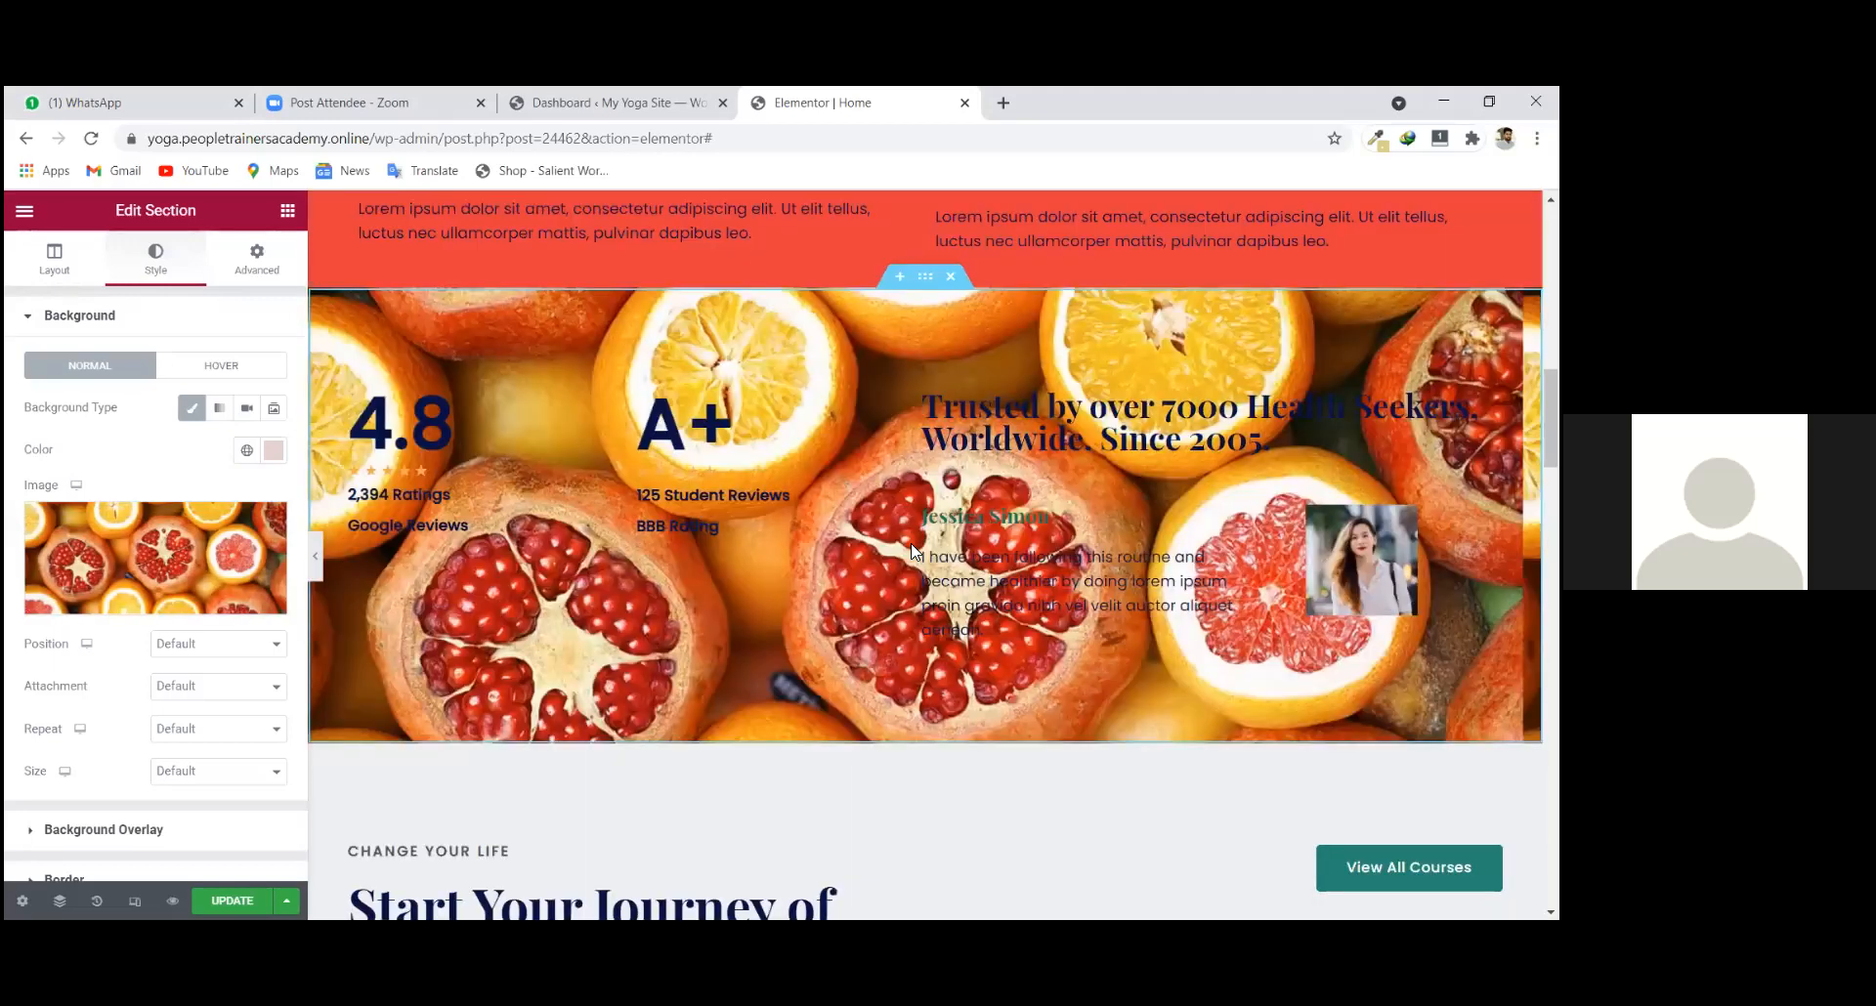
scroll(911, 551, up, 2)
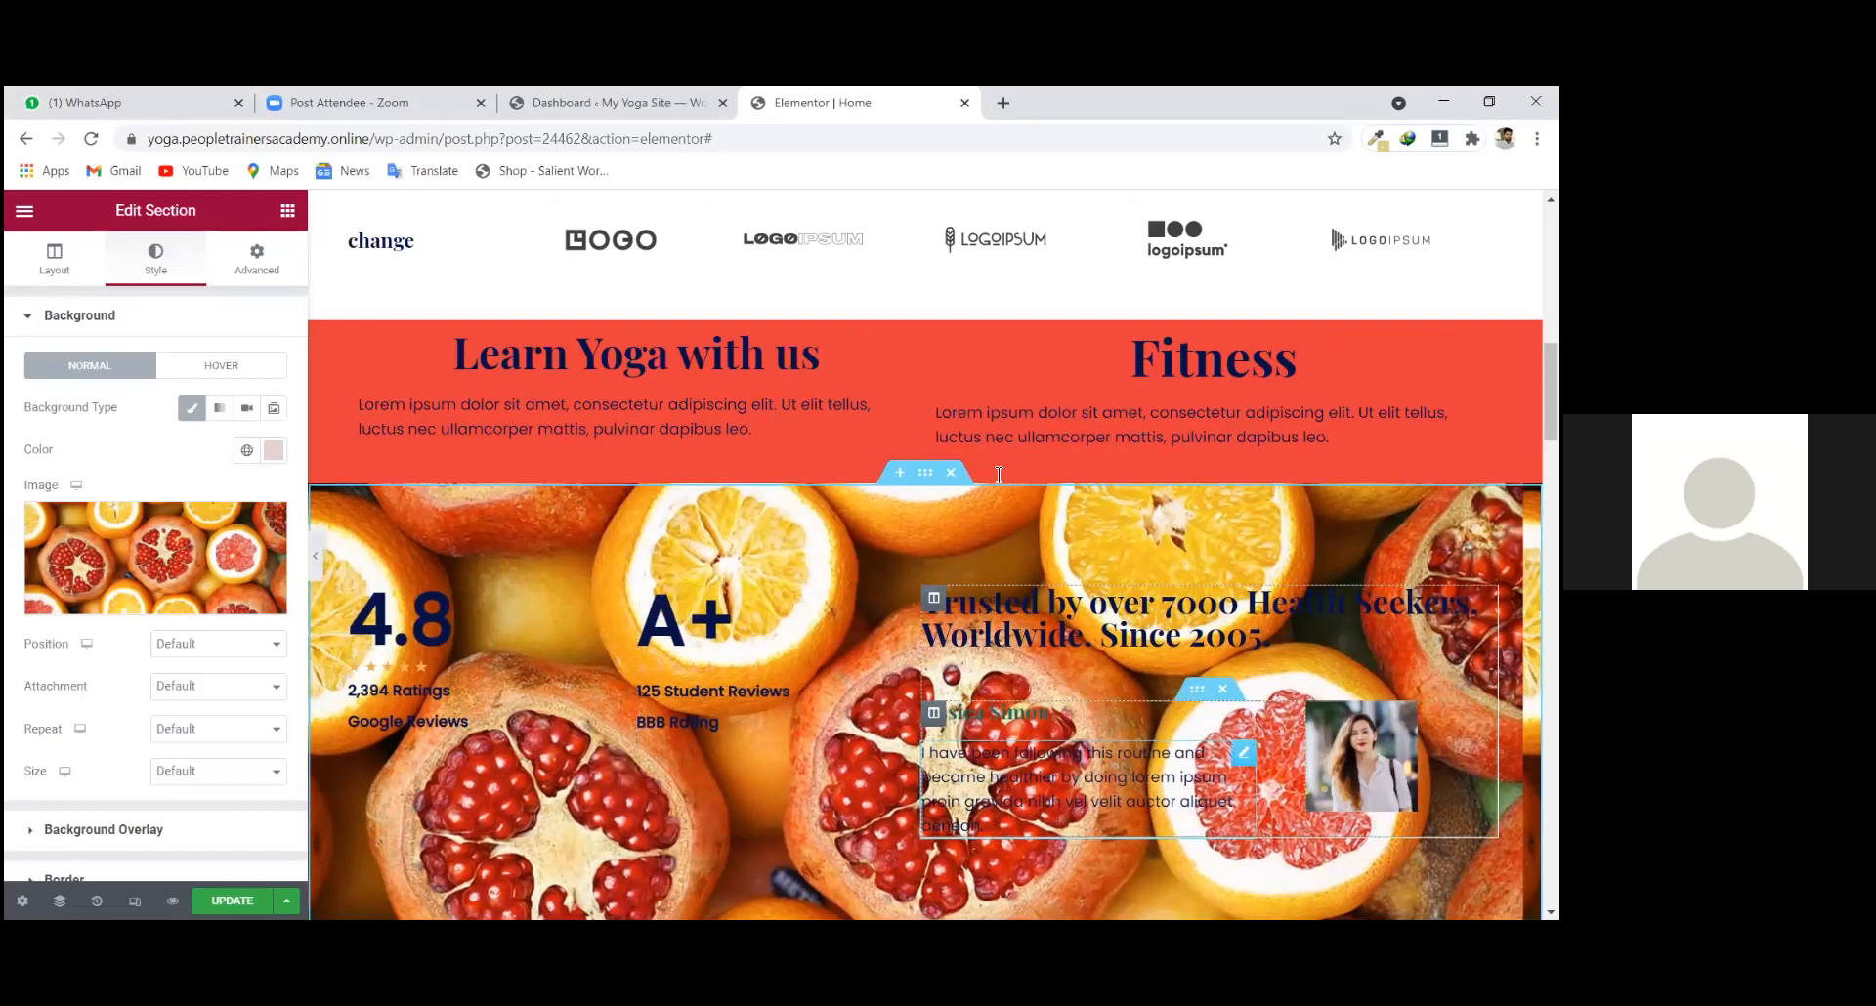
scroll(901, 478, down, 3)
scroll(926, 469, up, 1)
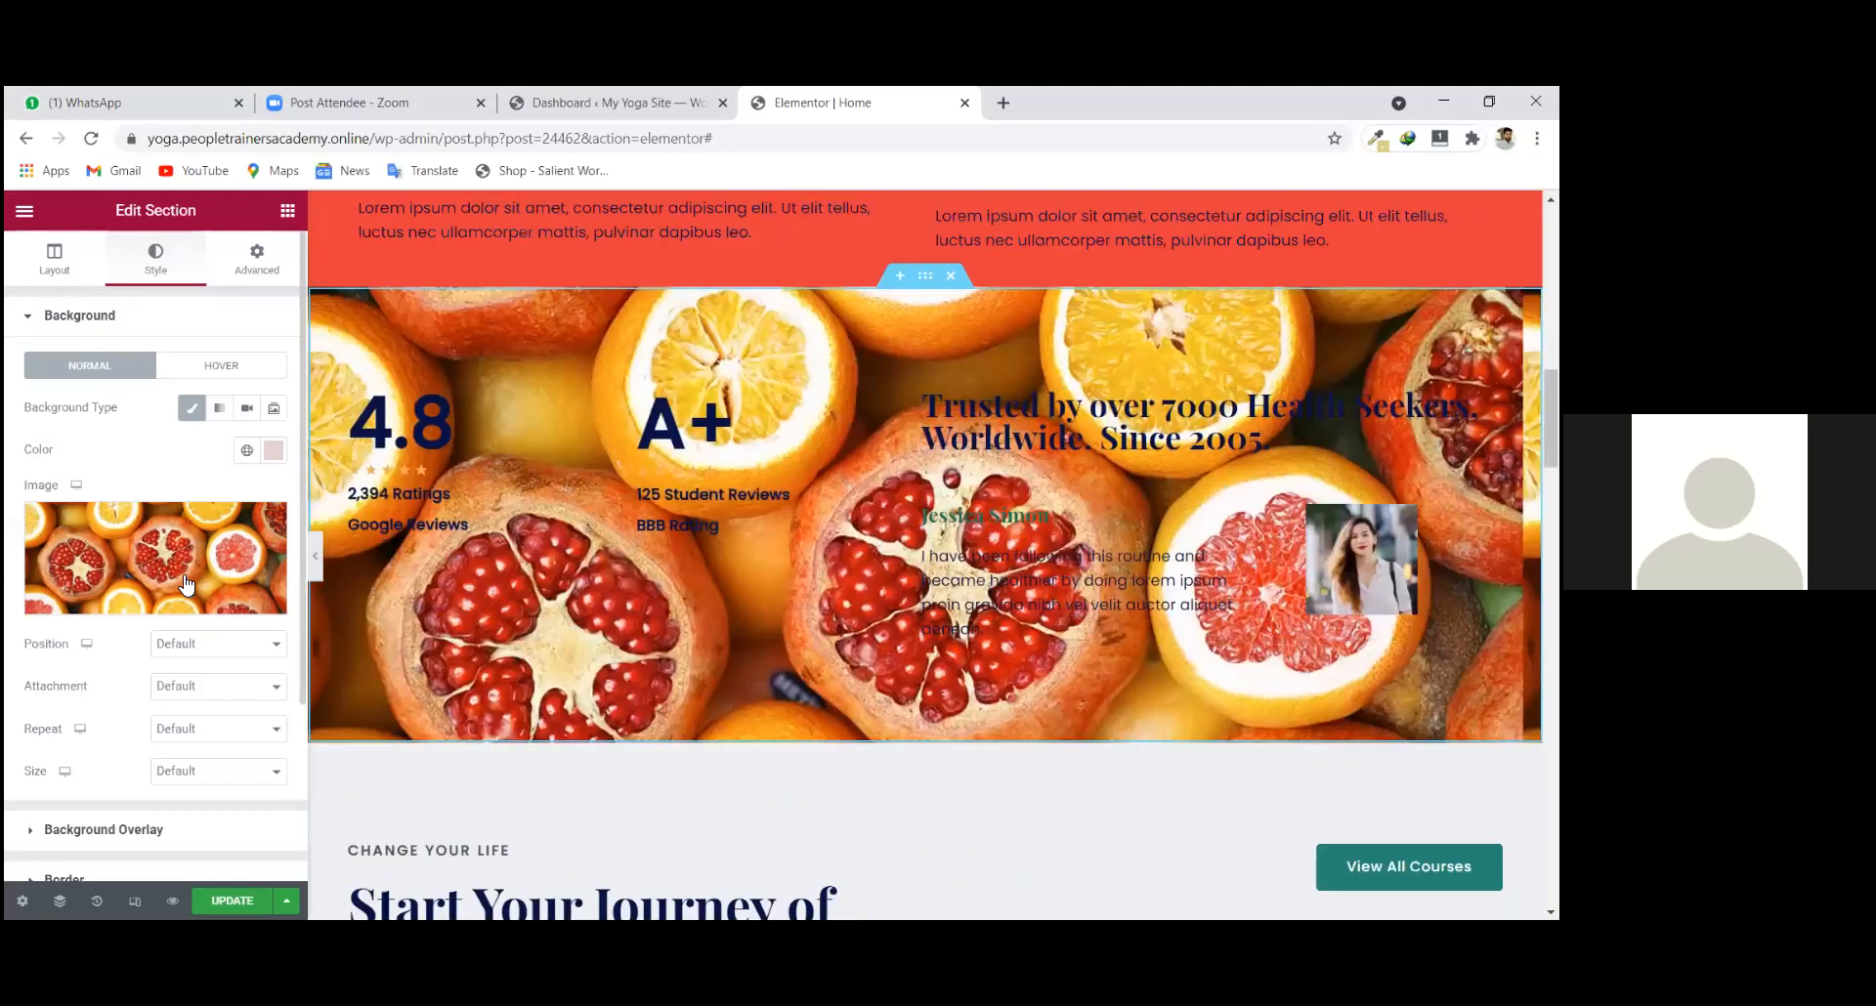
click(156, 572)
scroll(931, 566, down, 1)
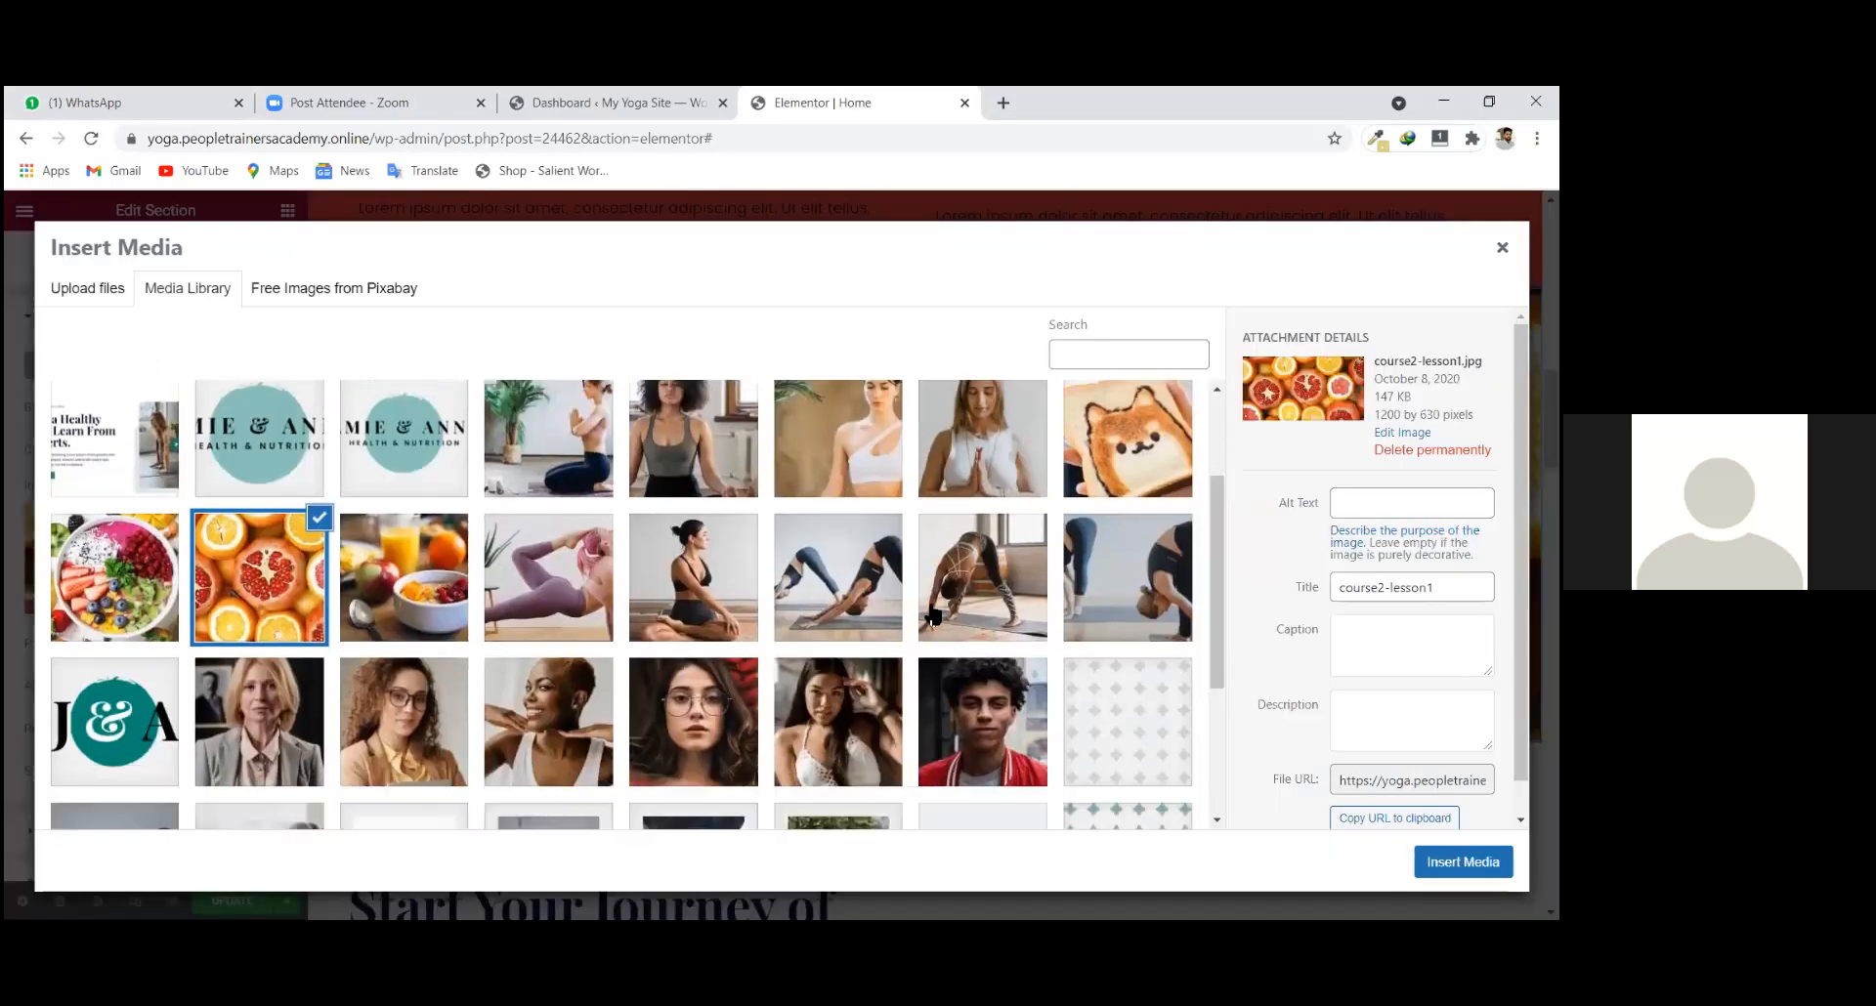
scroll(1091, 584, up, 1)
scroll(824, 598, up, 1)
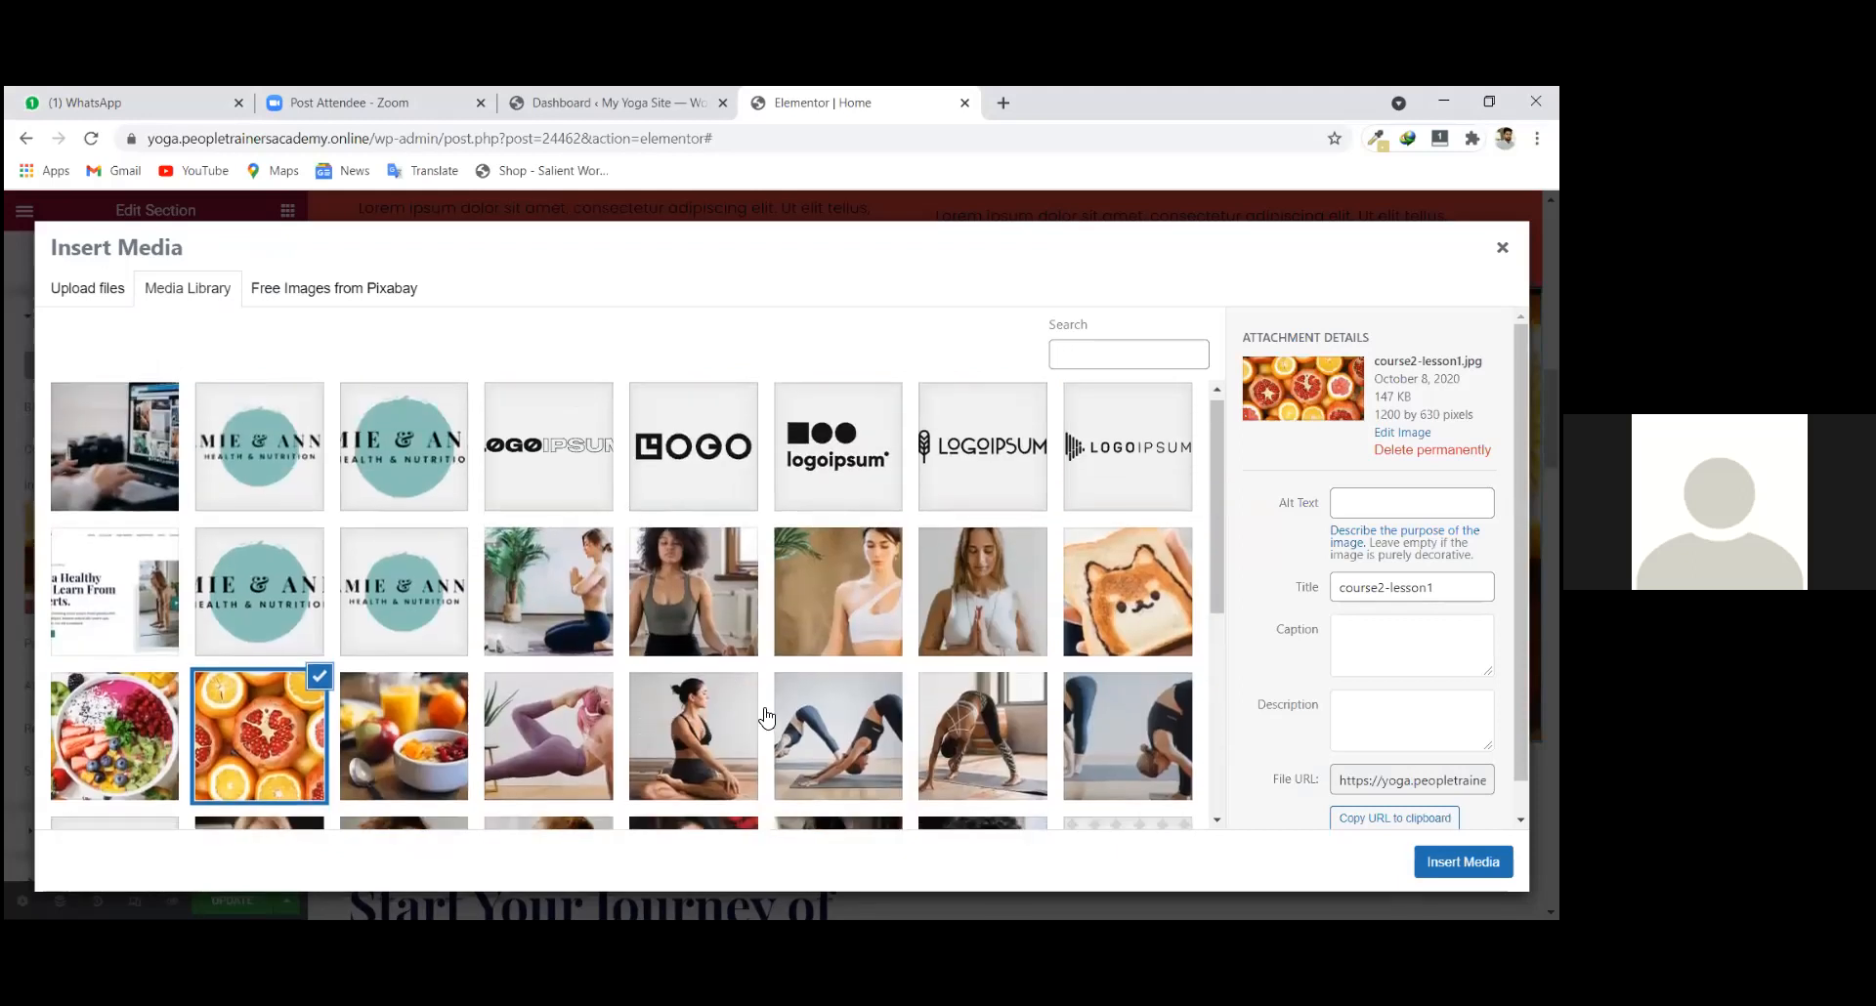
scroll(697, 732, down, 3)
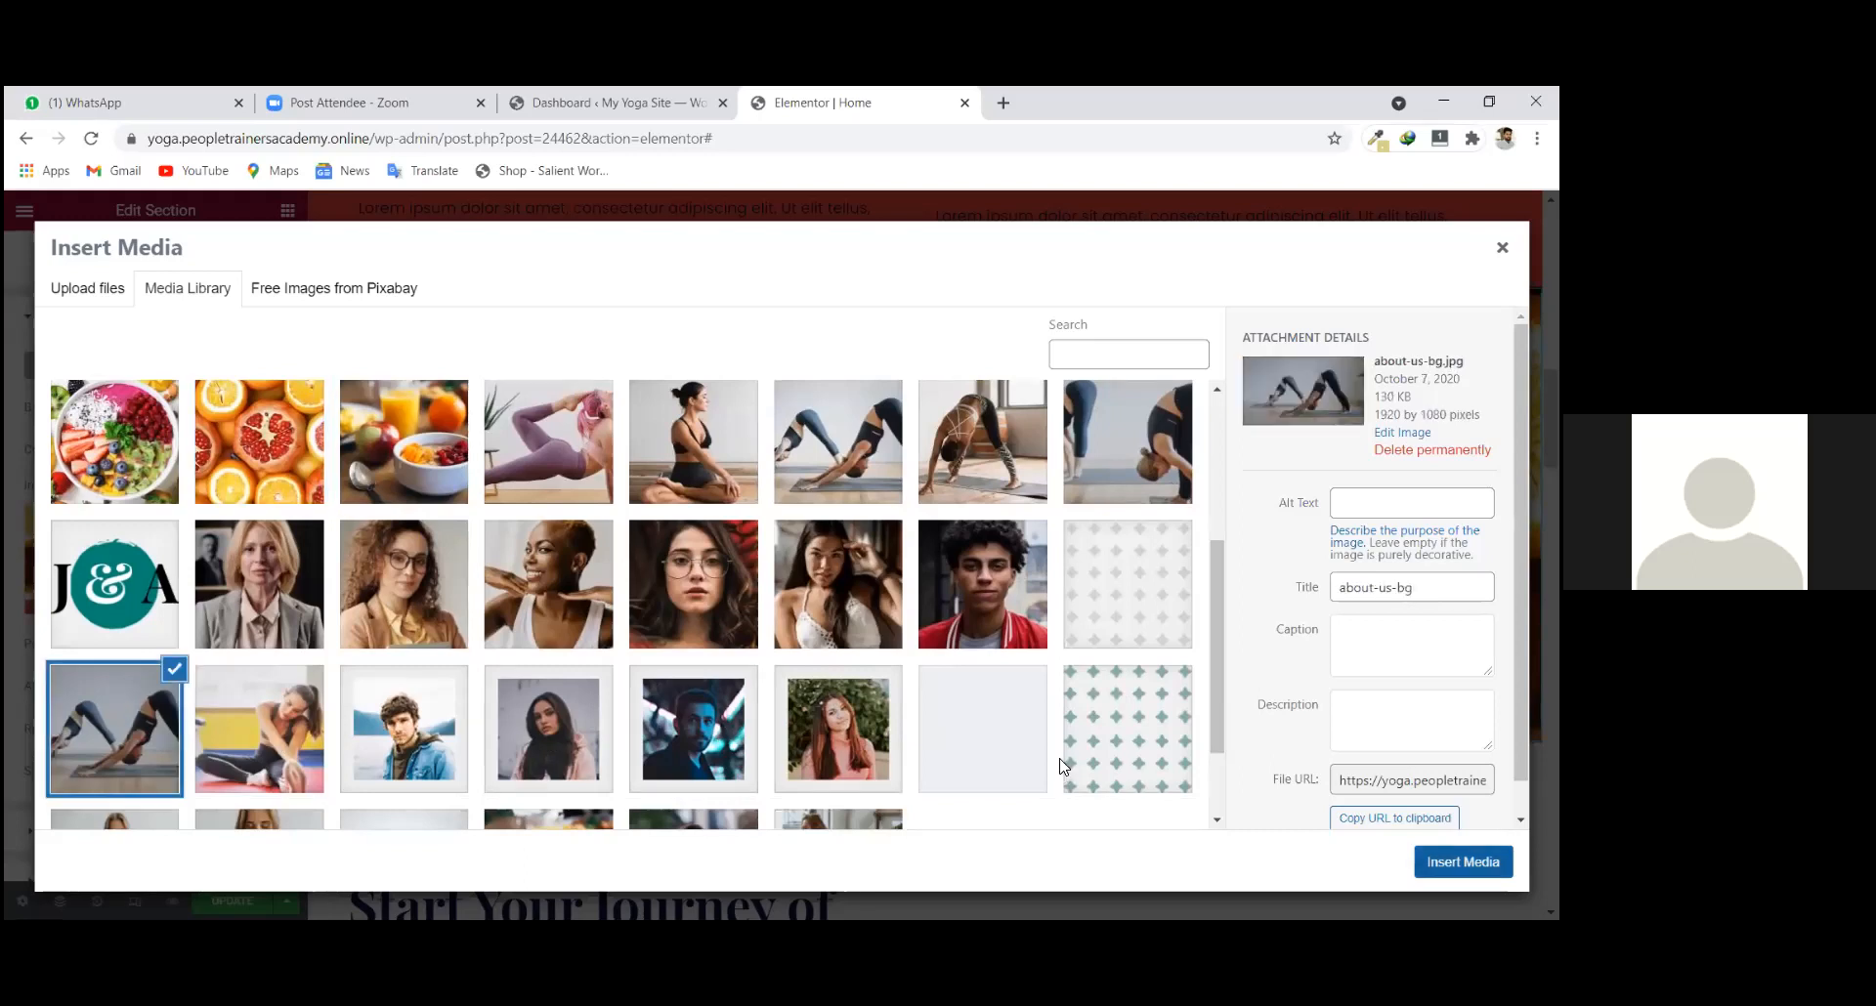
click(1462, 862)
Examine how the ratings section's yoga pose background looks alongside the red two-column section, logo row and course section.
scroll(1054, 806, up, 2)
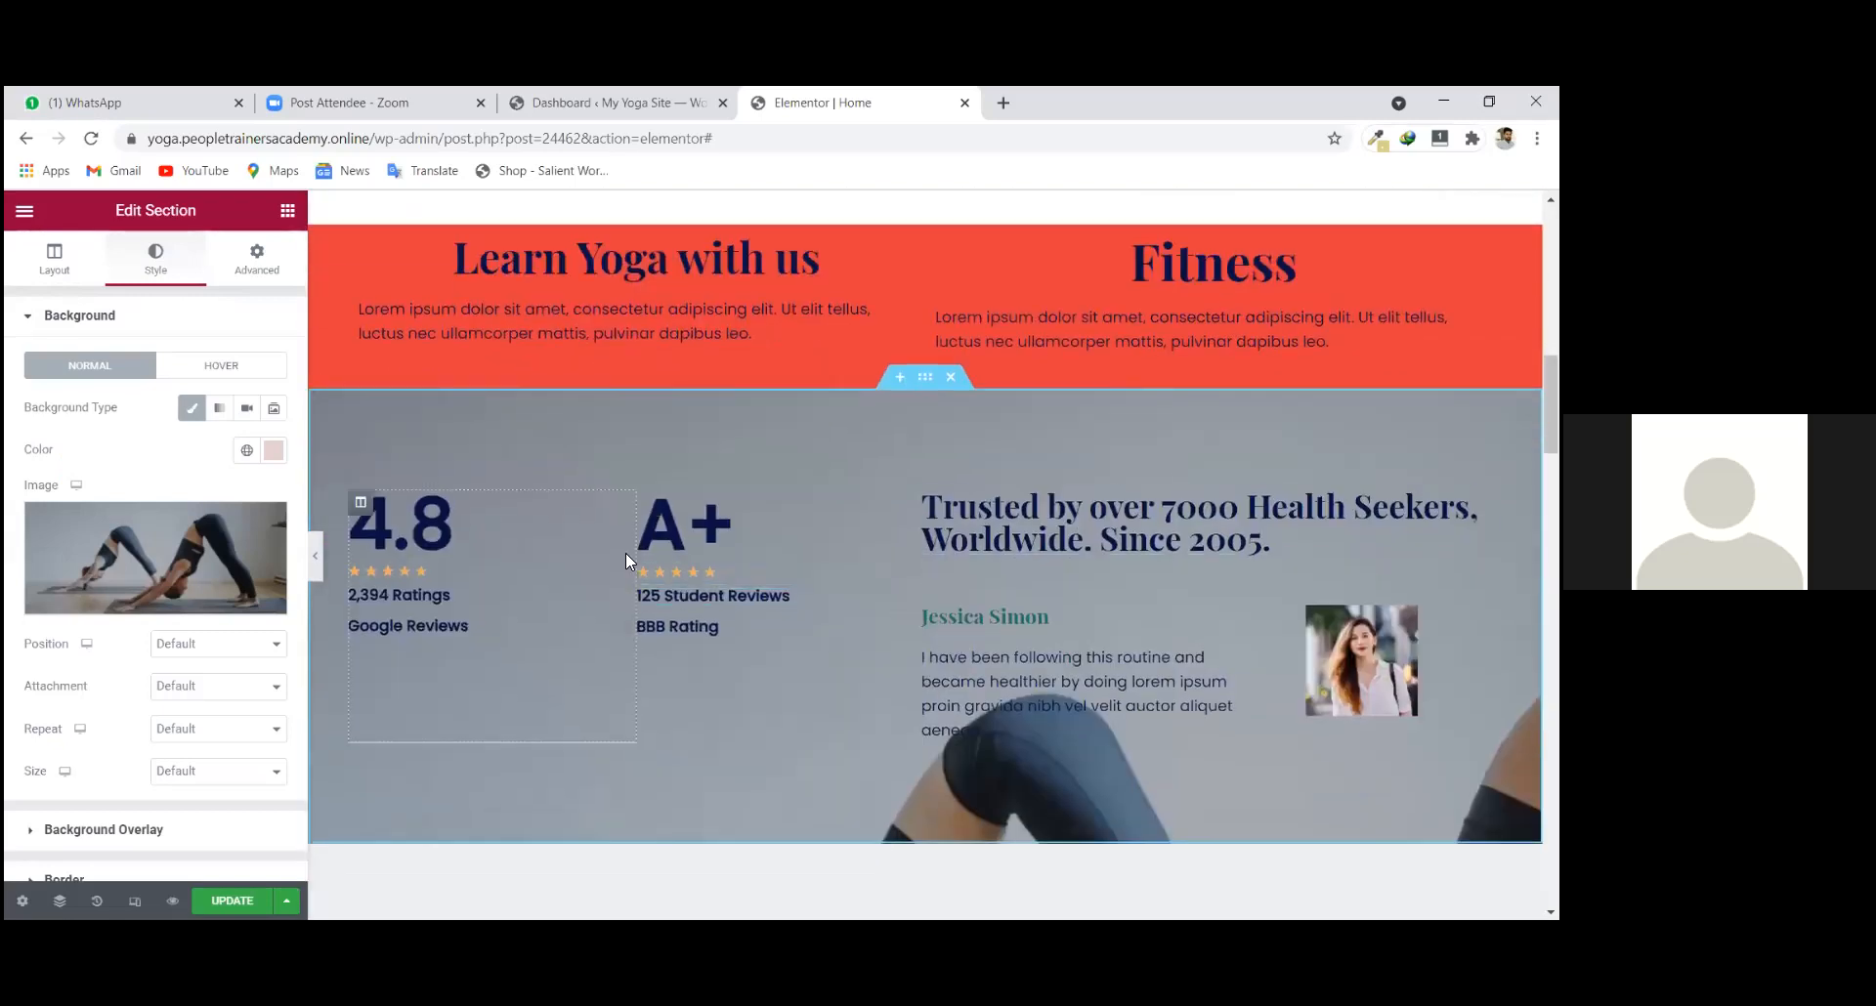
scroll(919, 728, down, 1)
scroll(916, 728, down, 2)
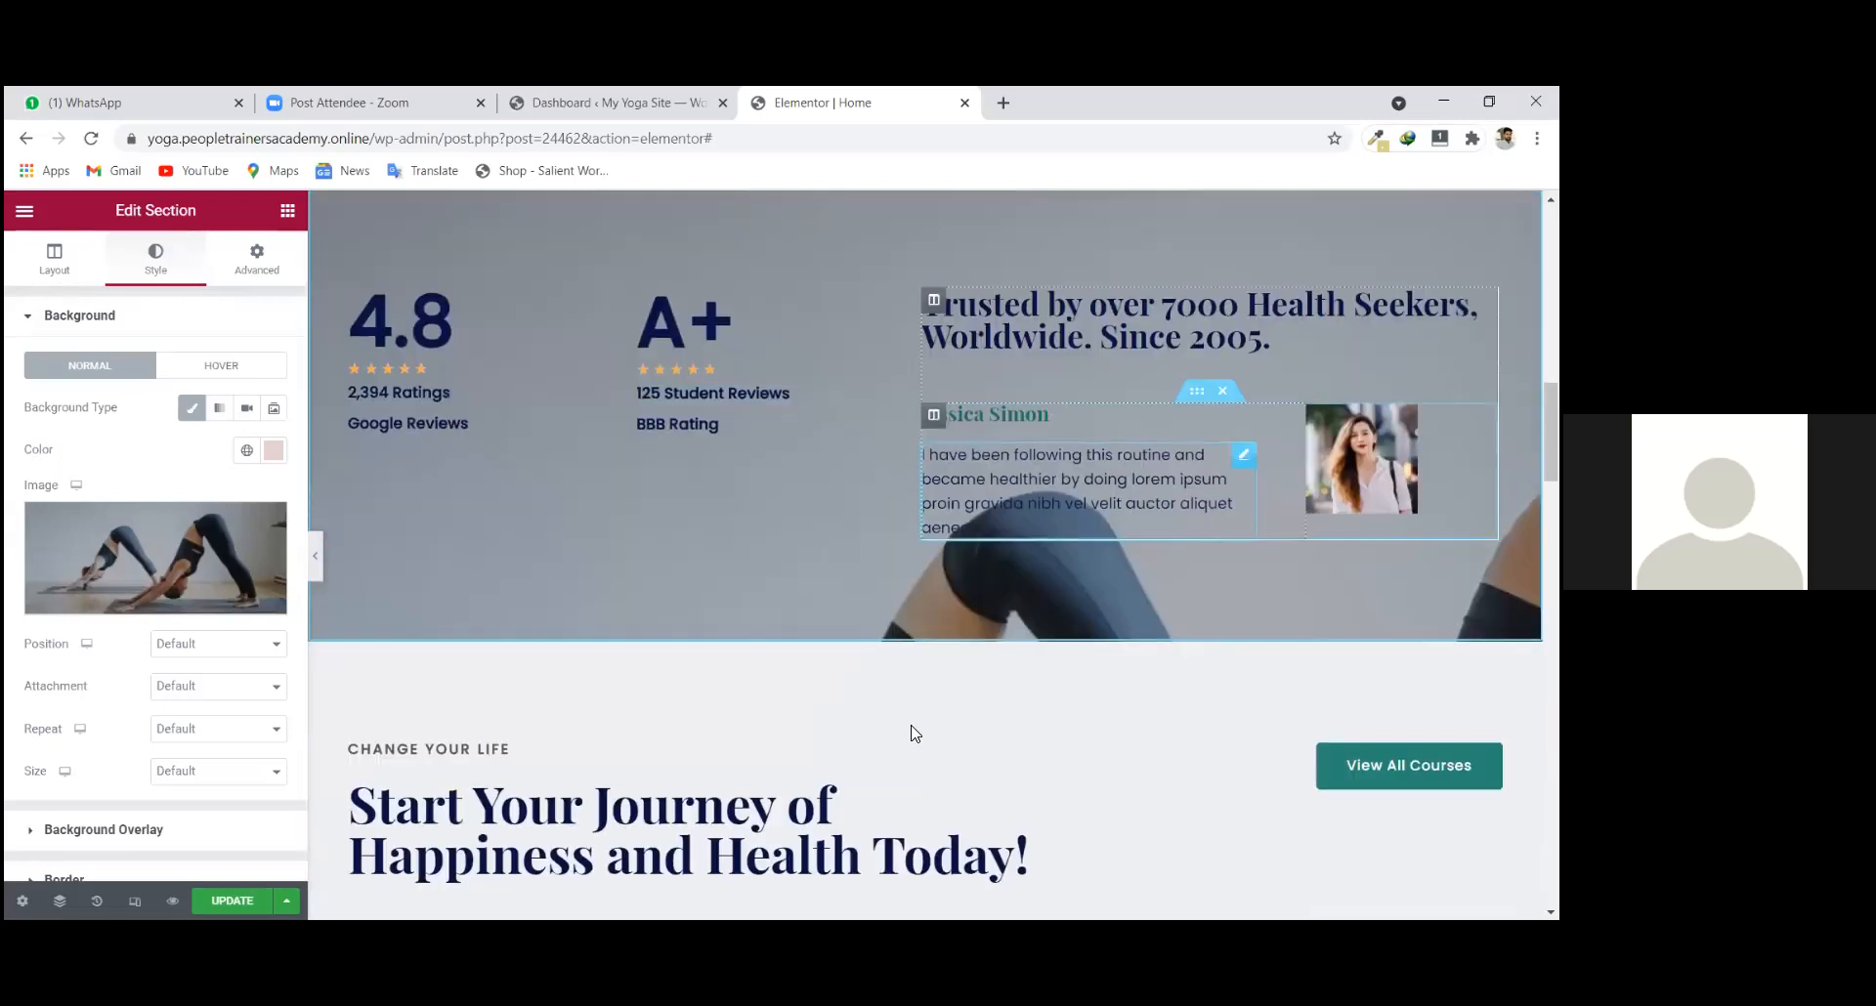
scroll(911, 723, up, 5)
scroll(863, 594, up, 5)
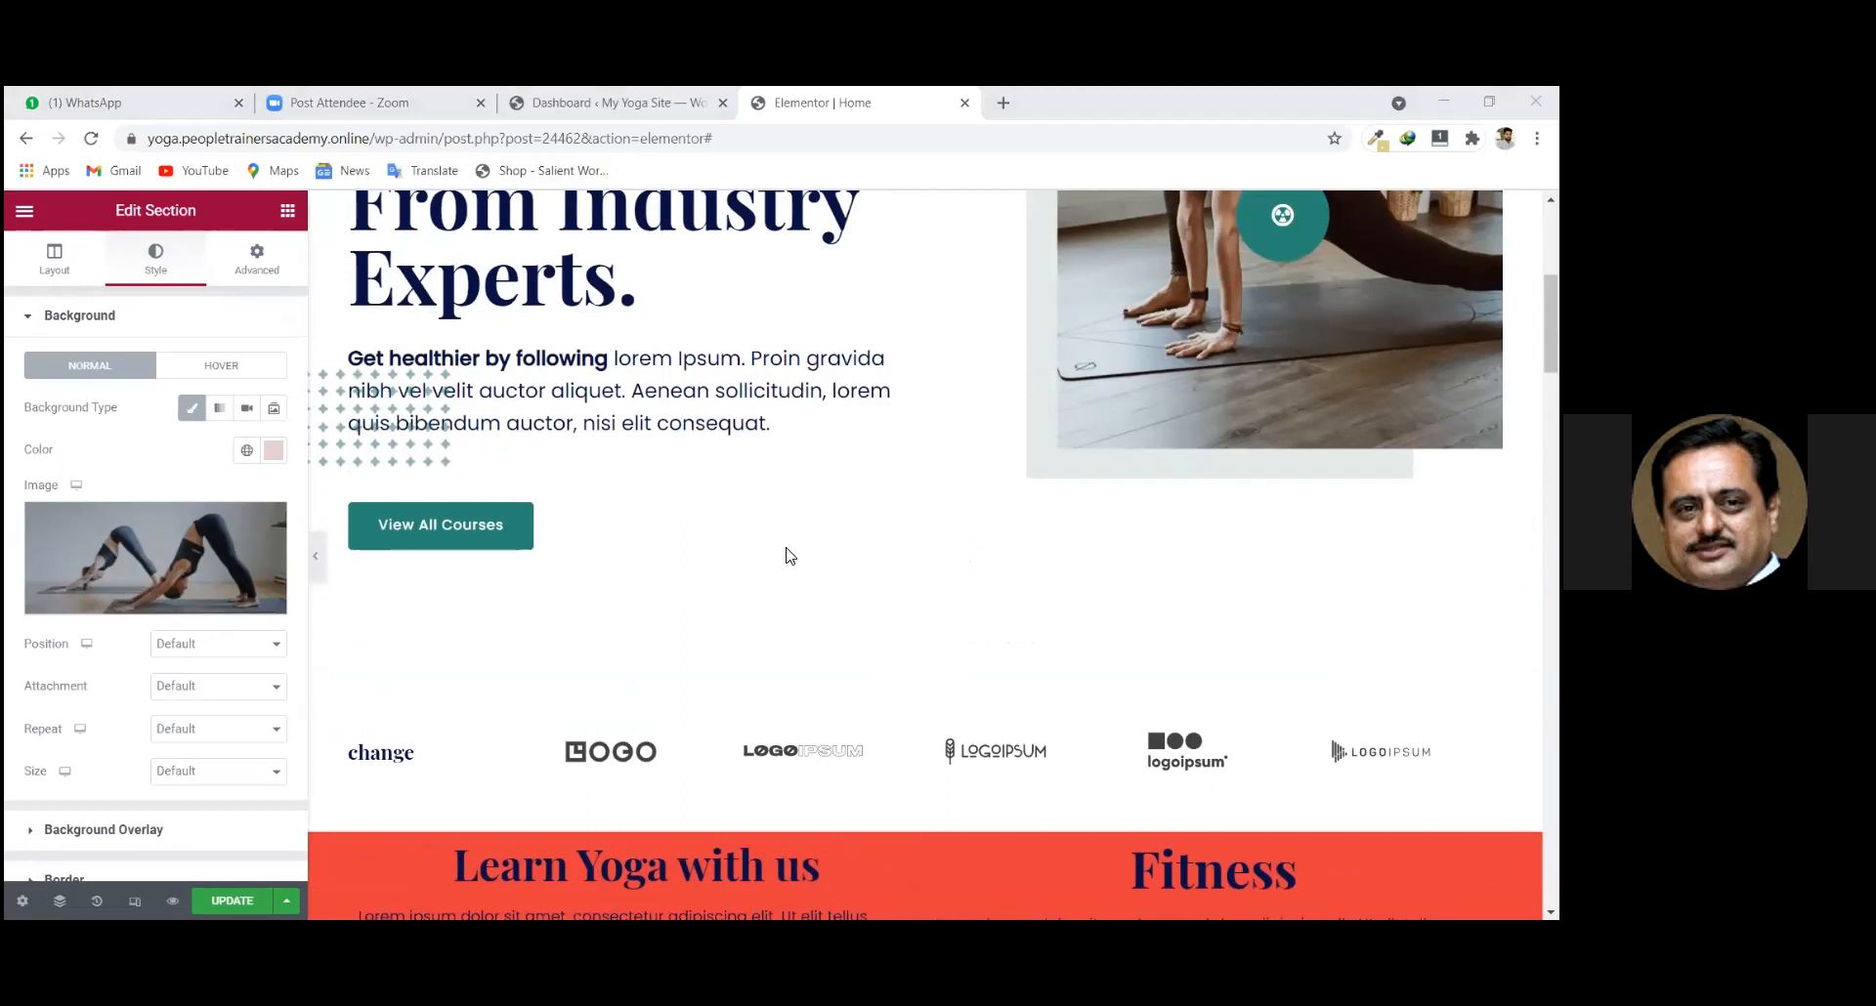
scroll(682, 631, down, 2)
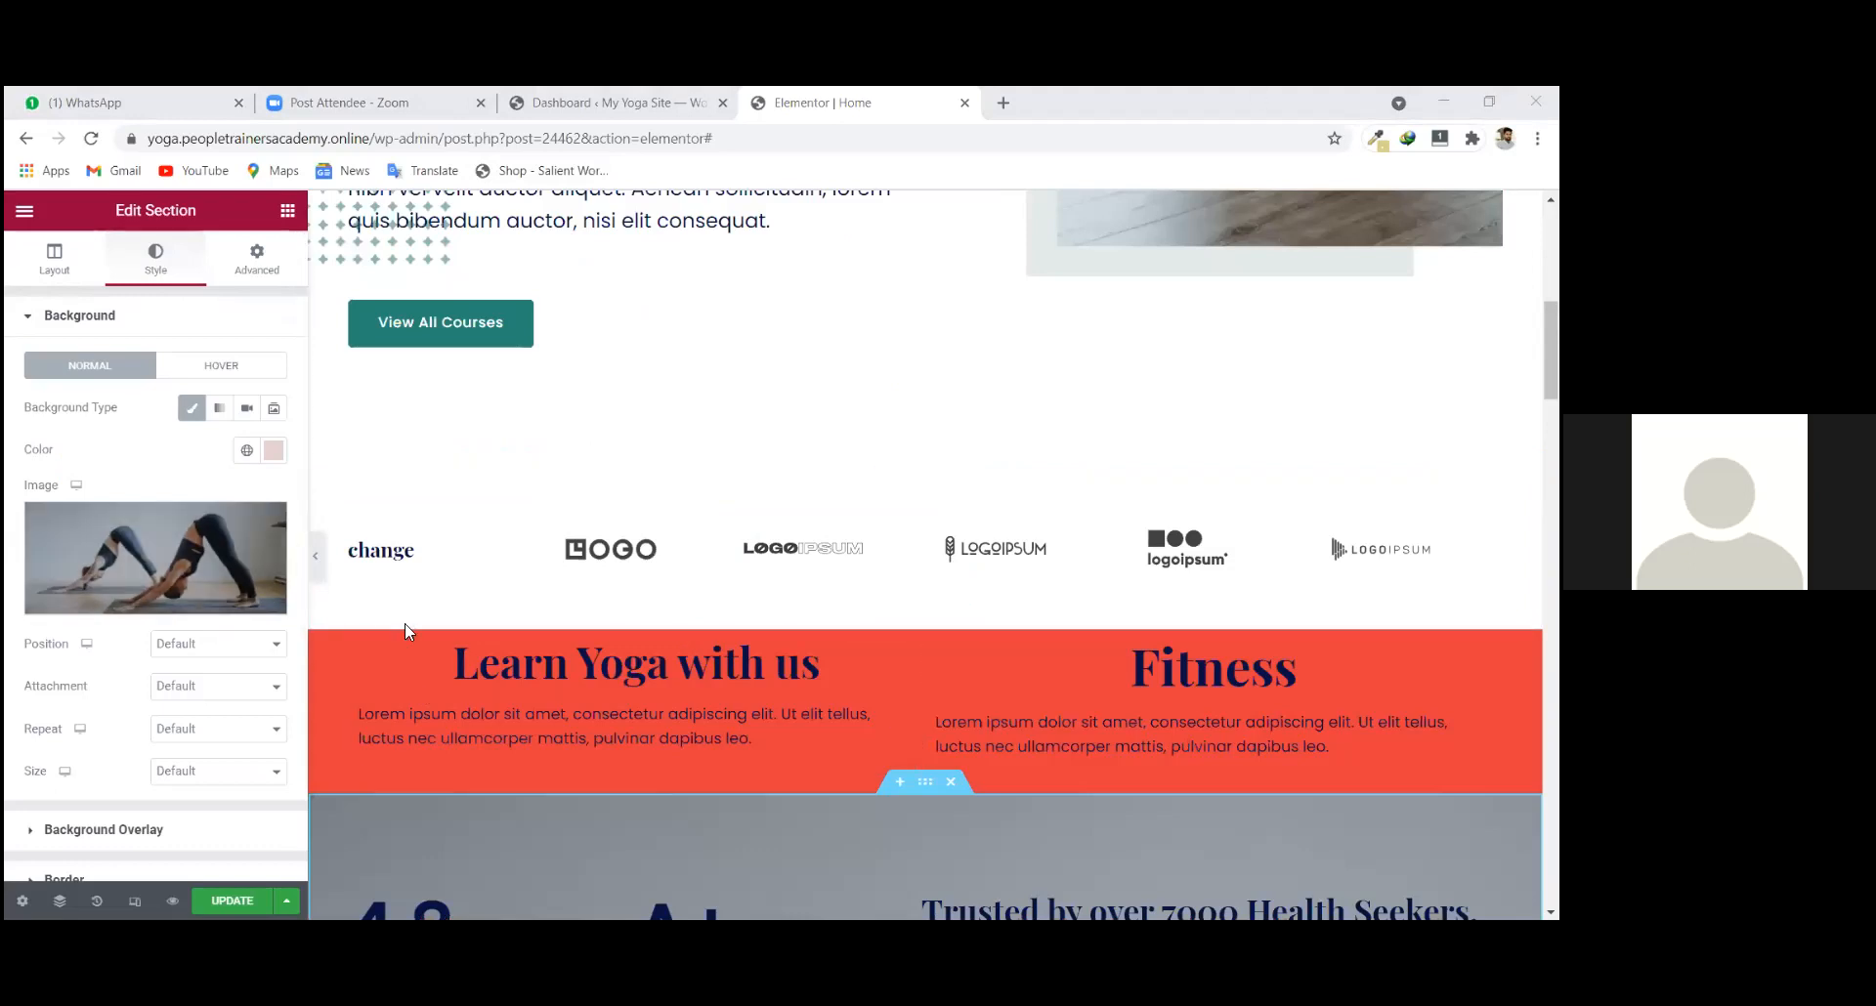
scroll(668, 660, down, 1)
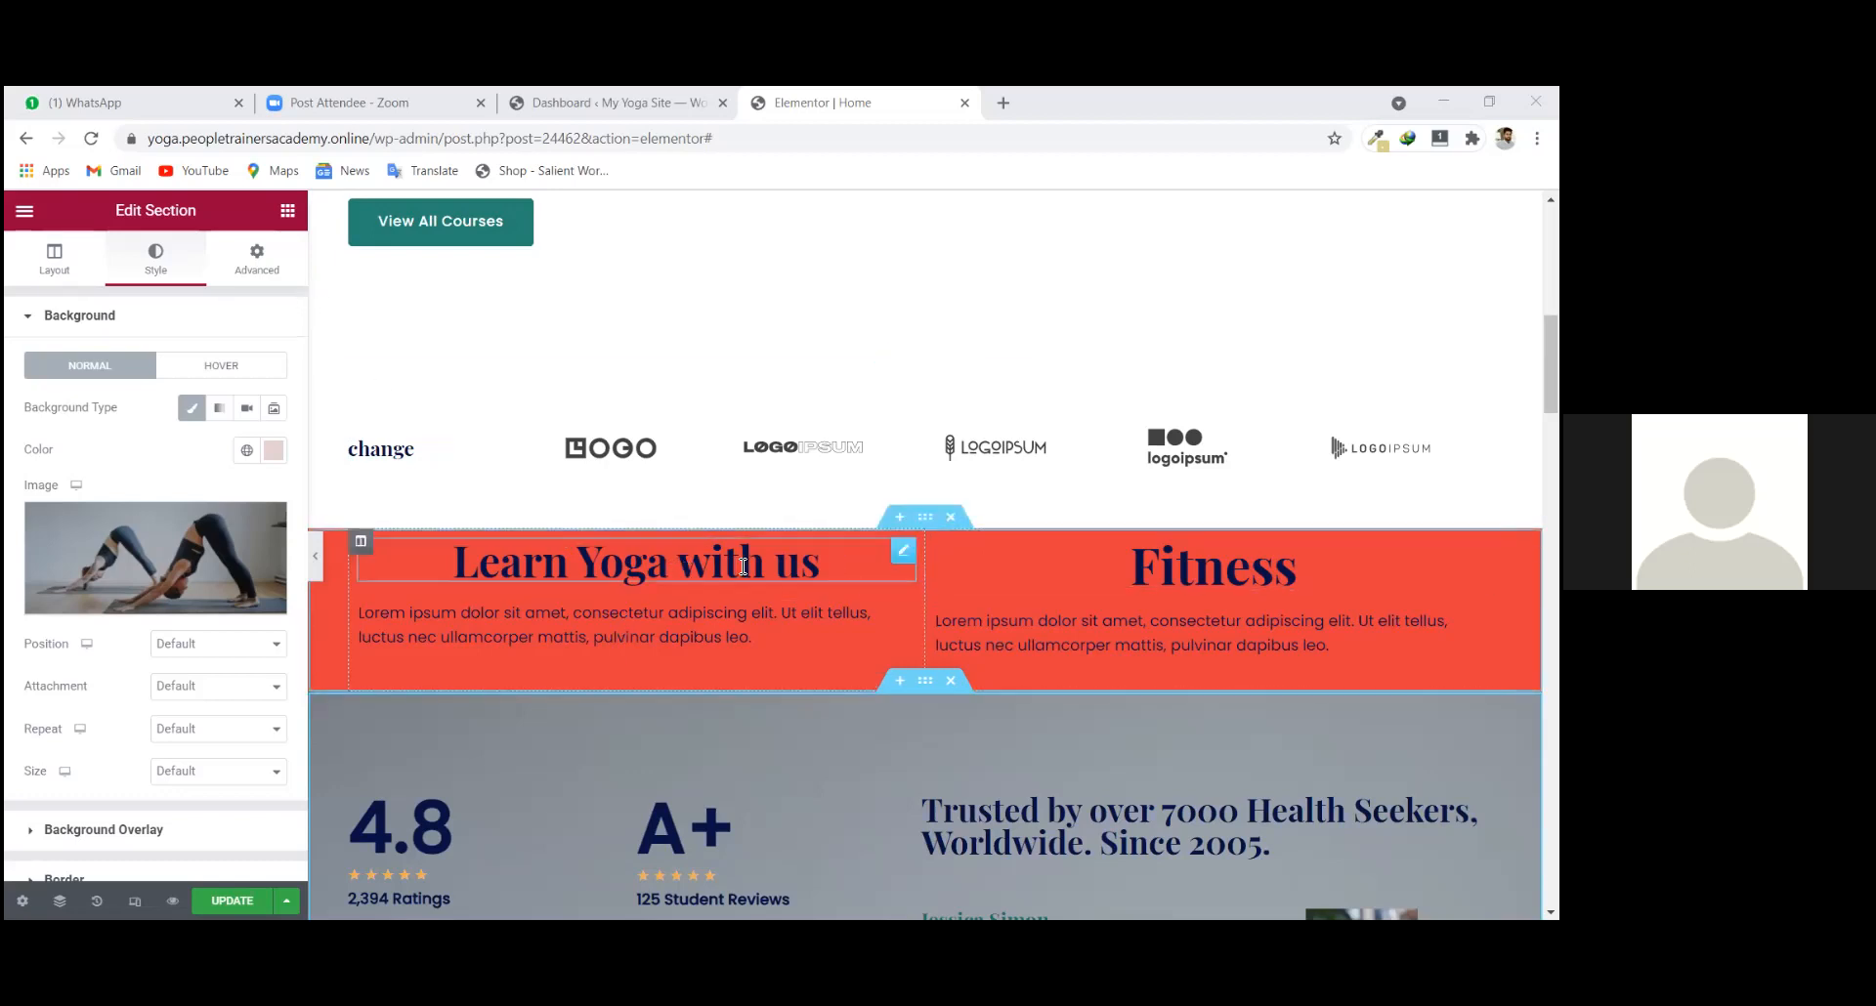
Open the "Learn Yoga with us" heading for editing, look through its content, style and advanced settings, and expand its motion effects.
click(903, 554)
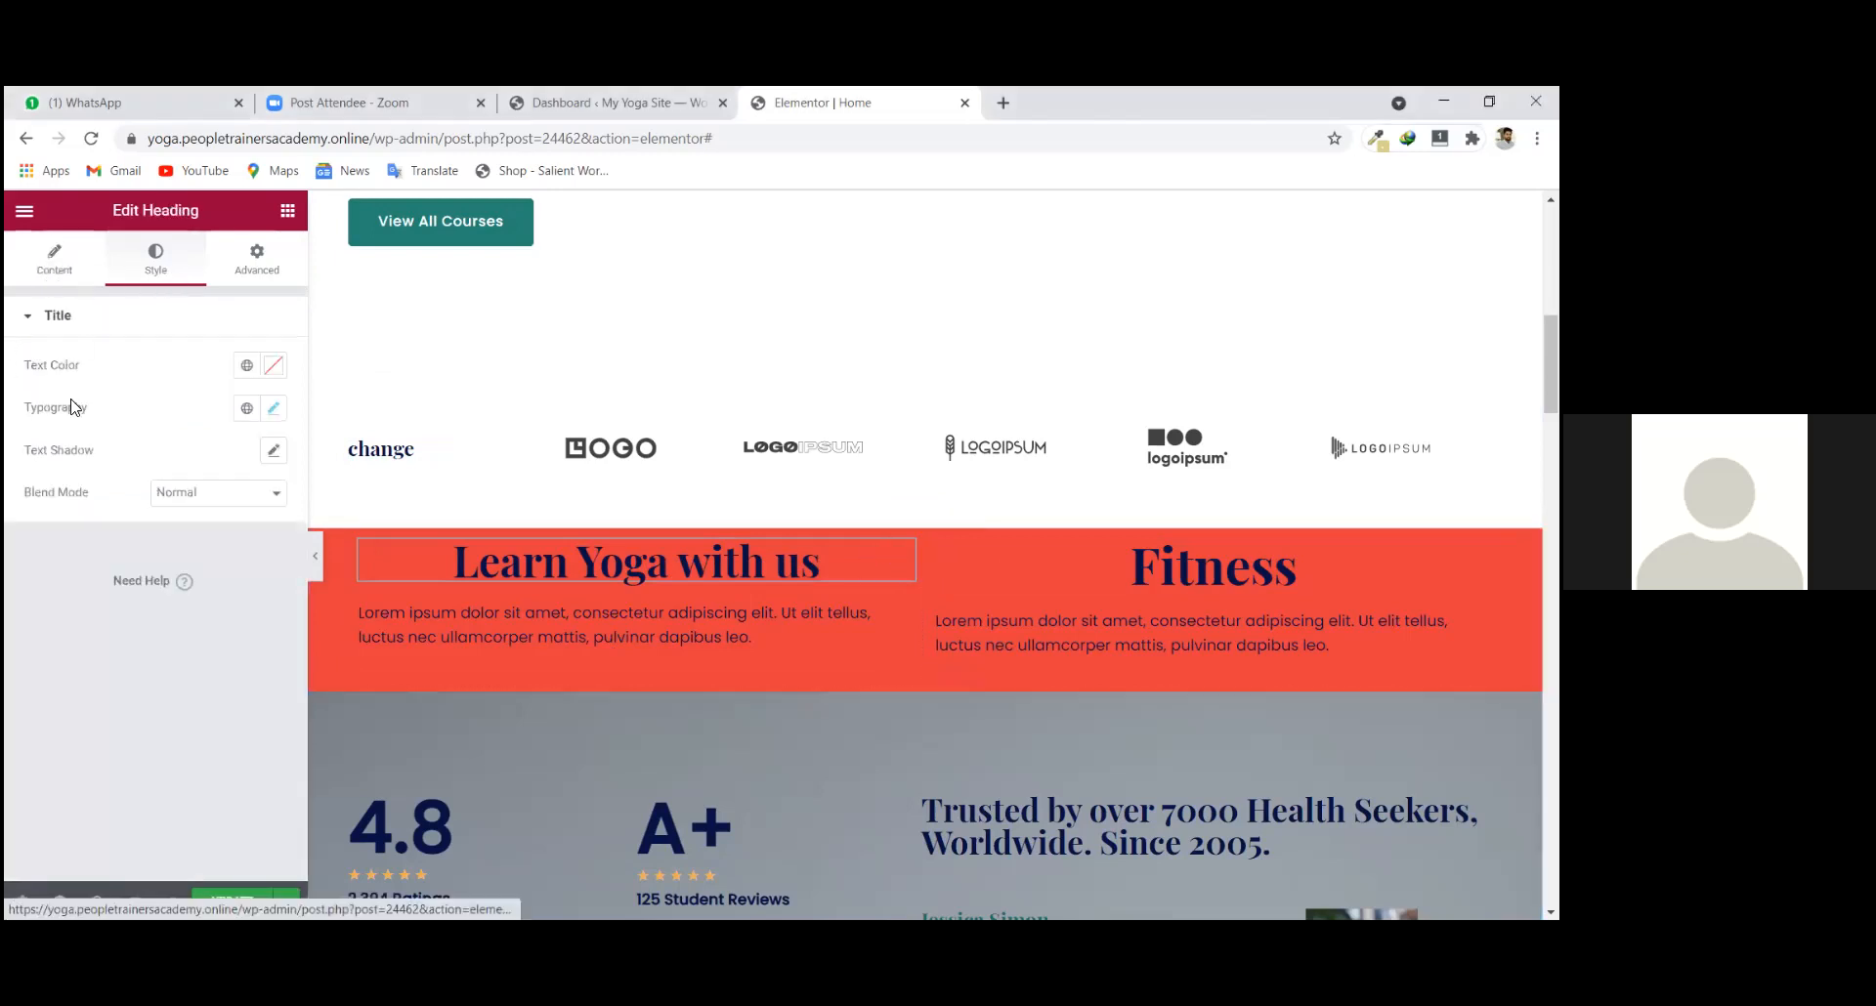
click(93, 252)
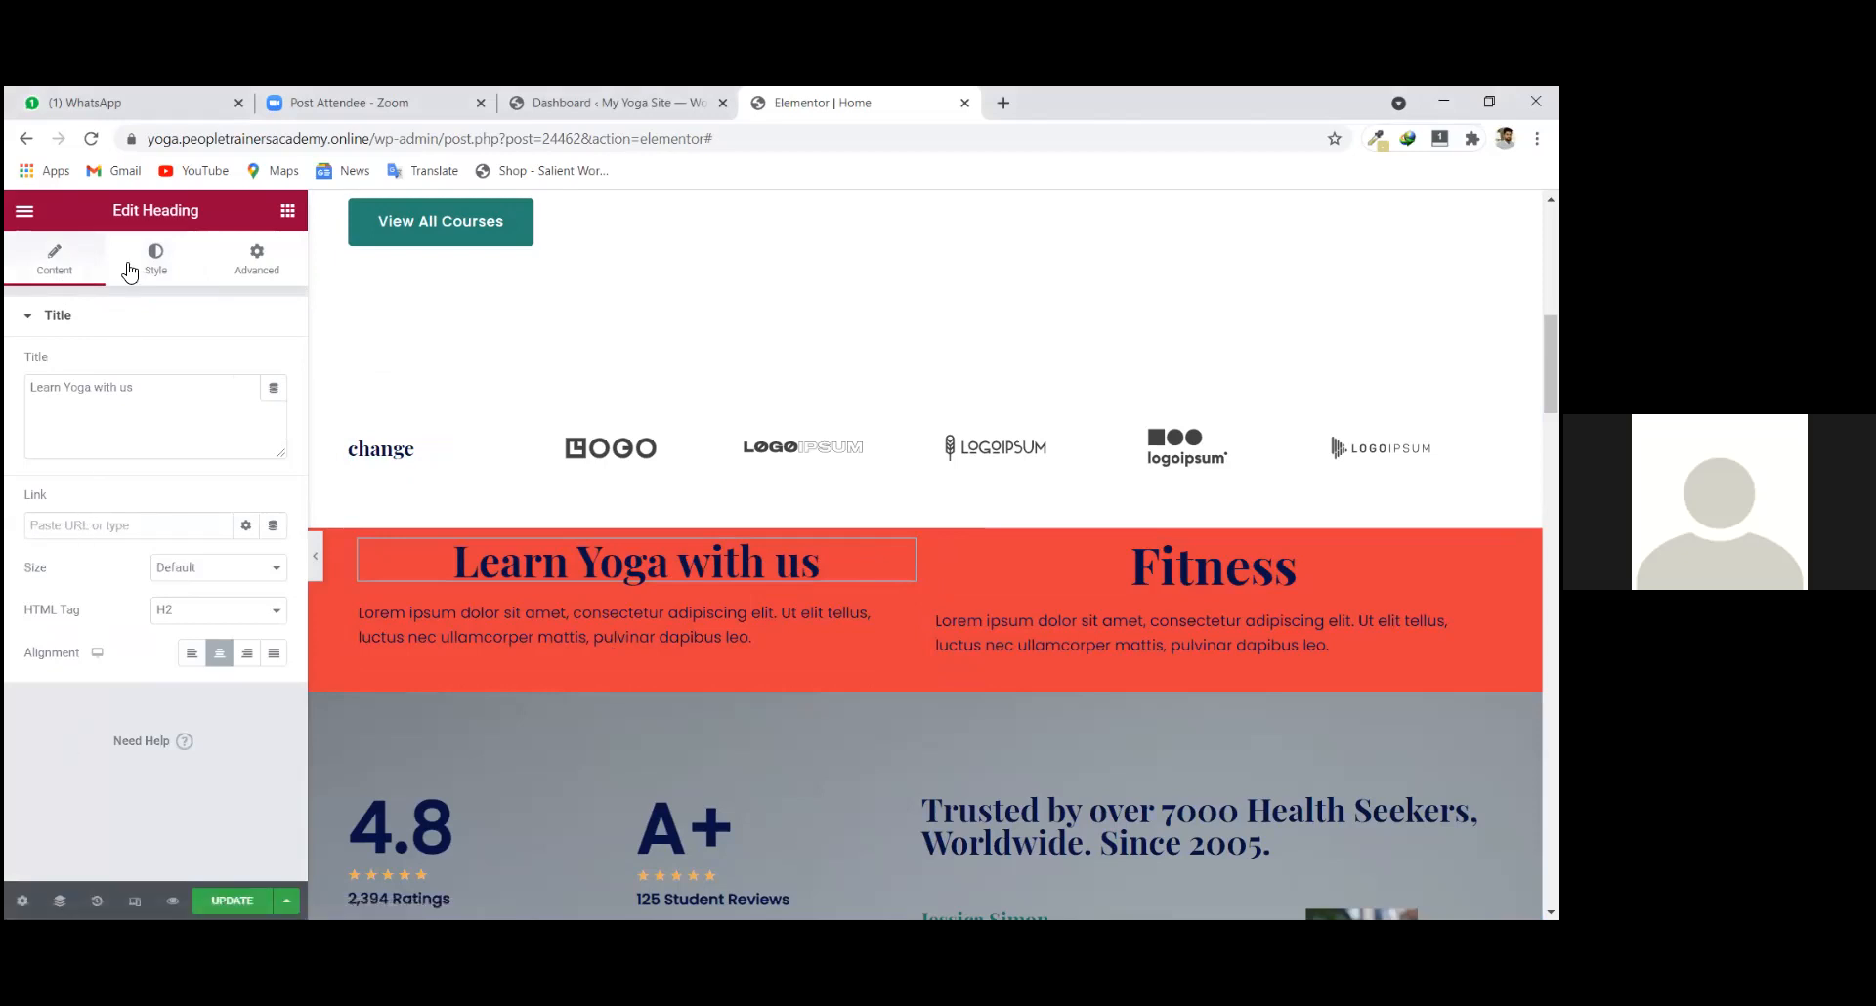
click(168, 260)
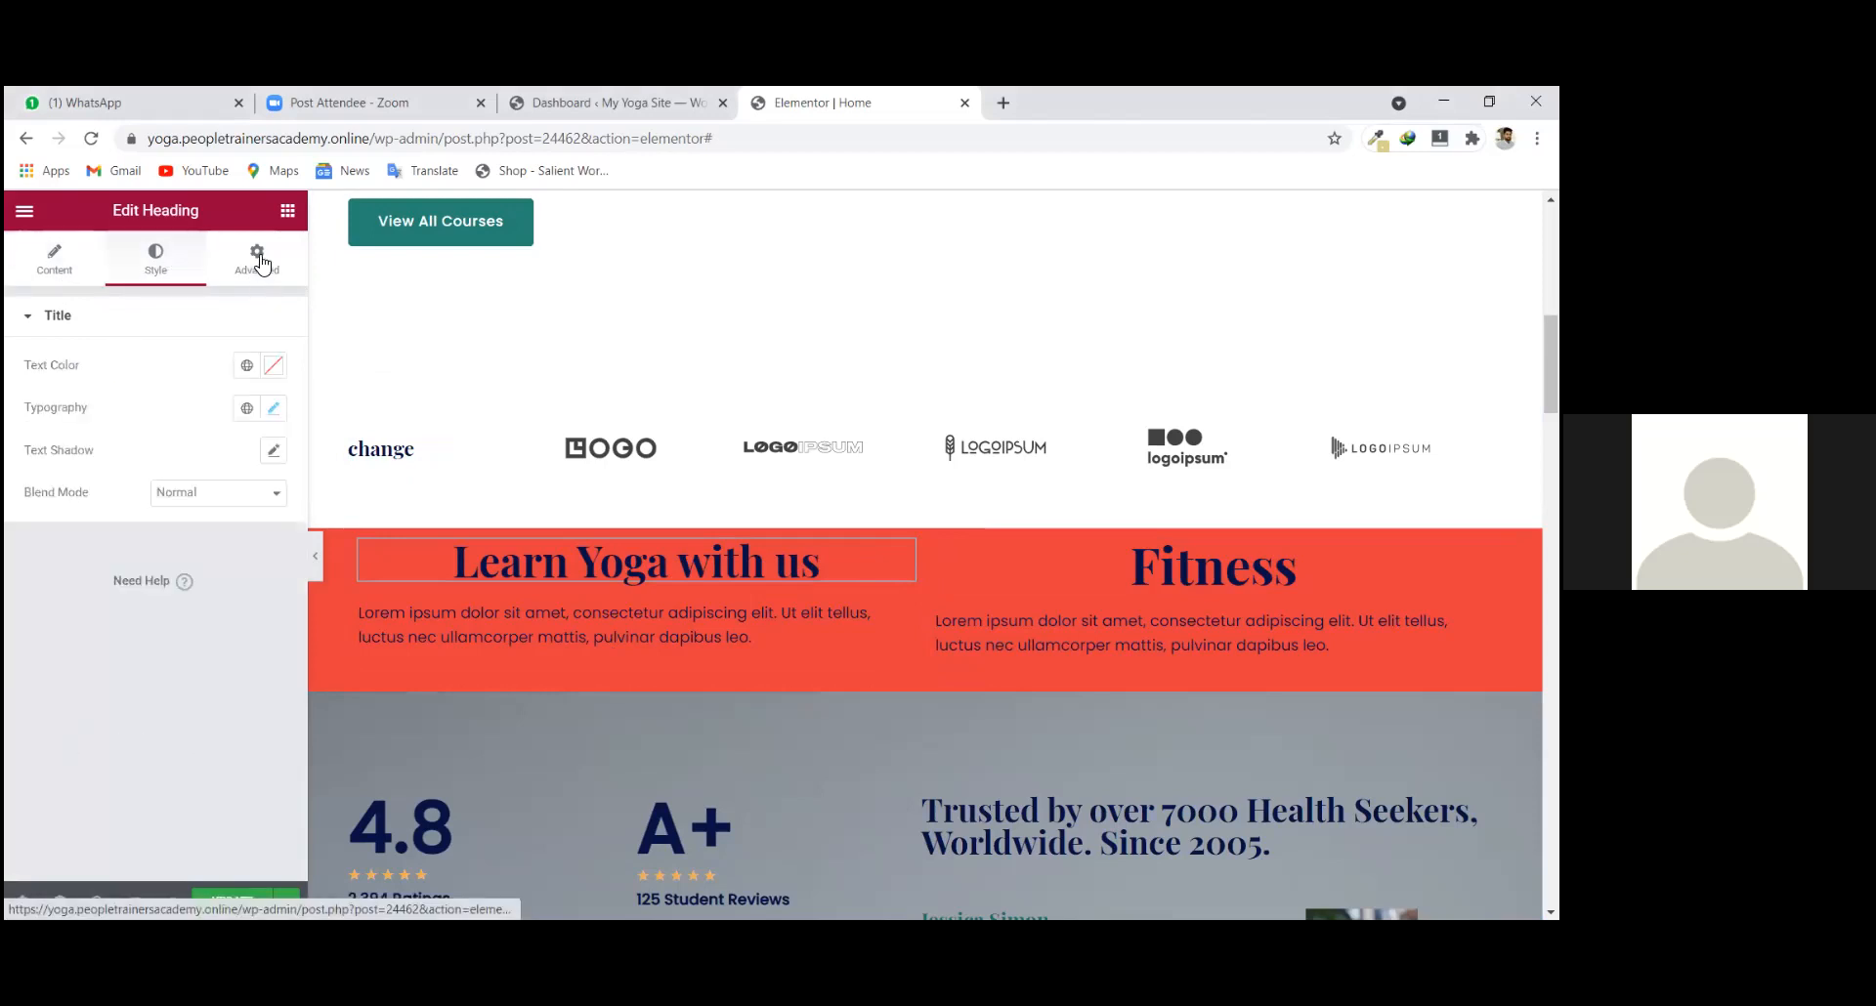
click(257, 256)
scroll(70, 469, down, 2)
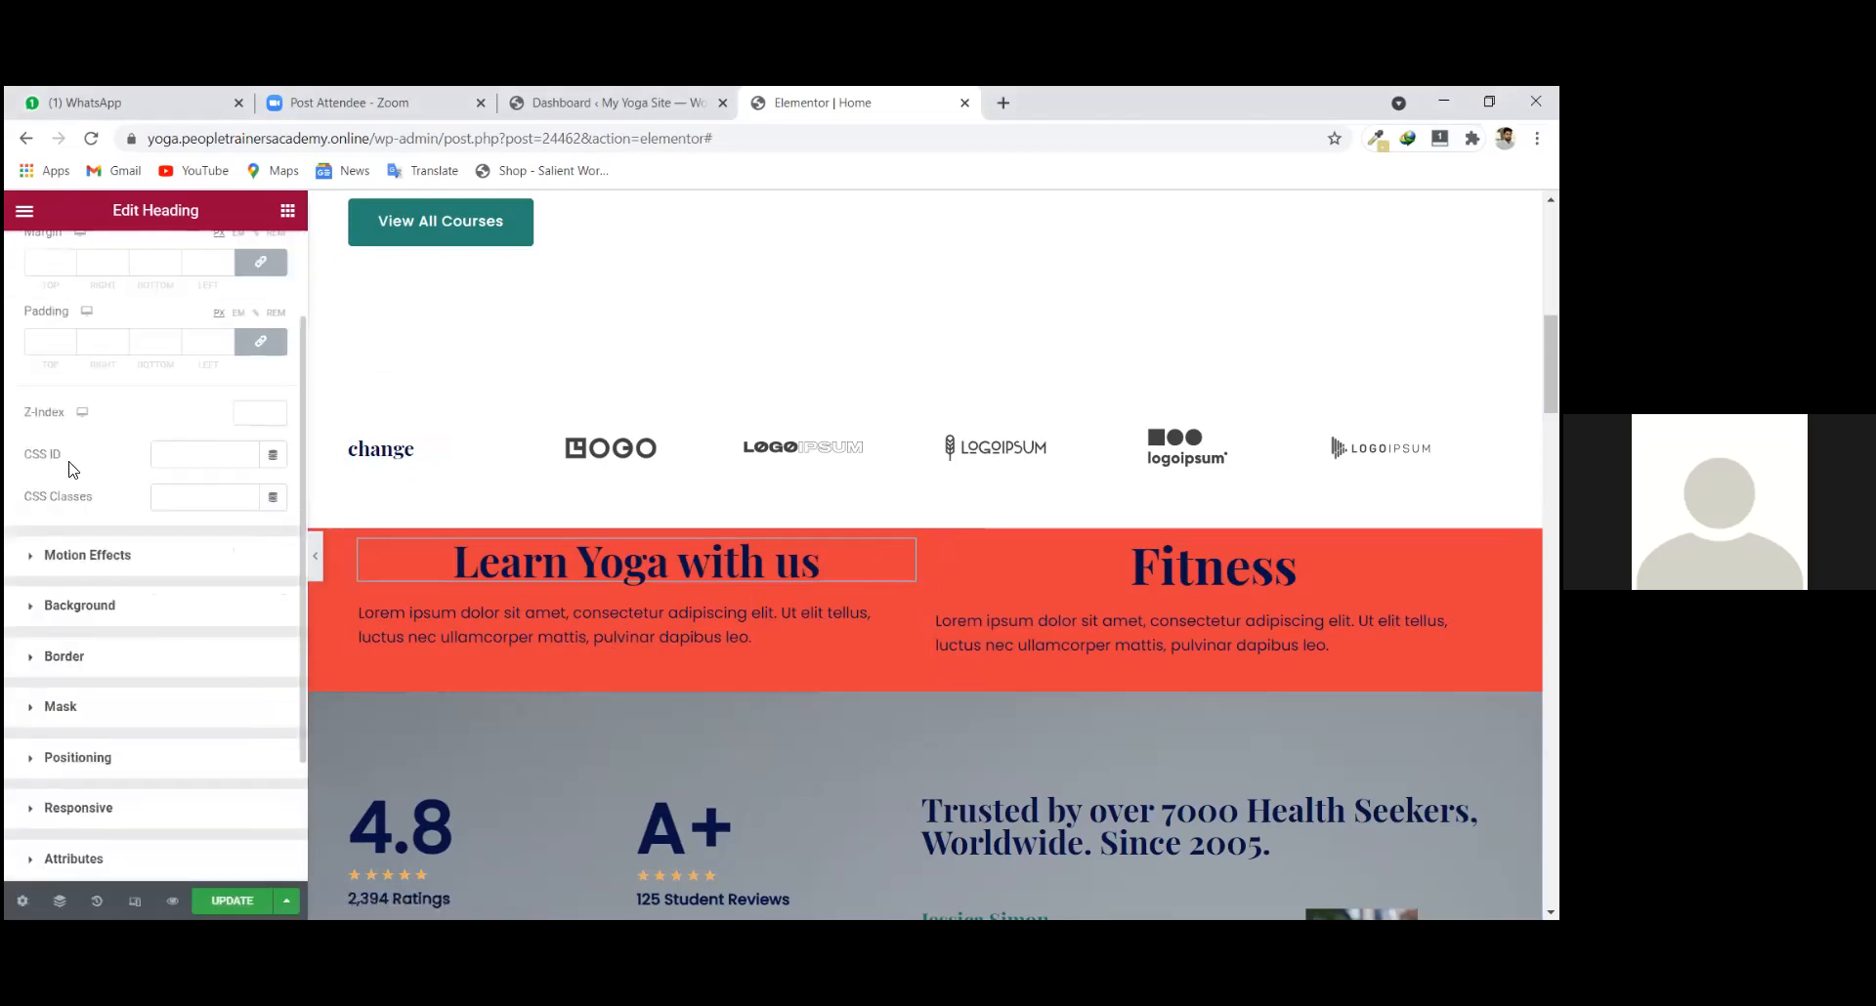
scroll(70, 469, up, 2)
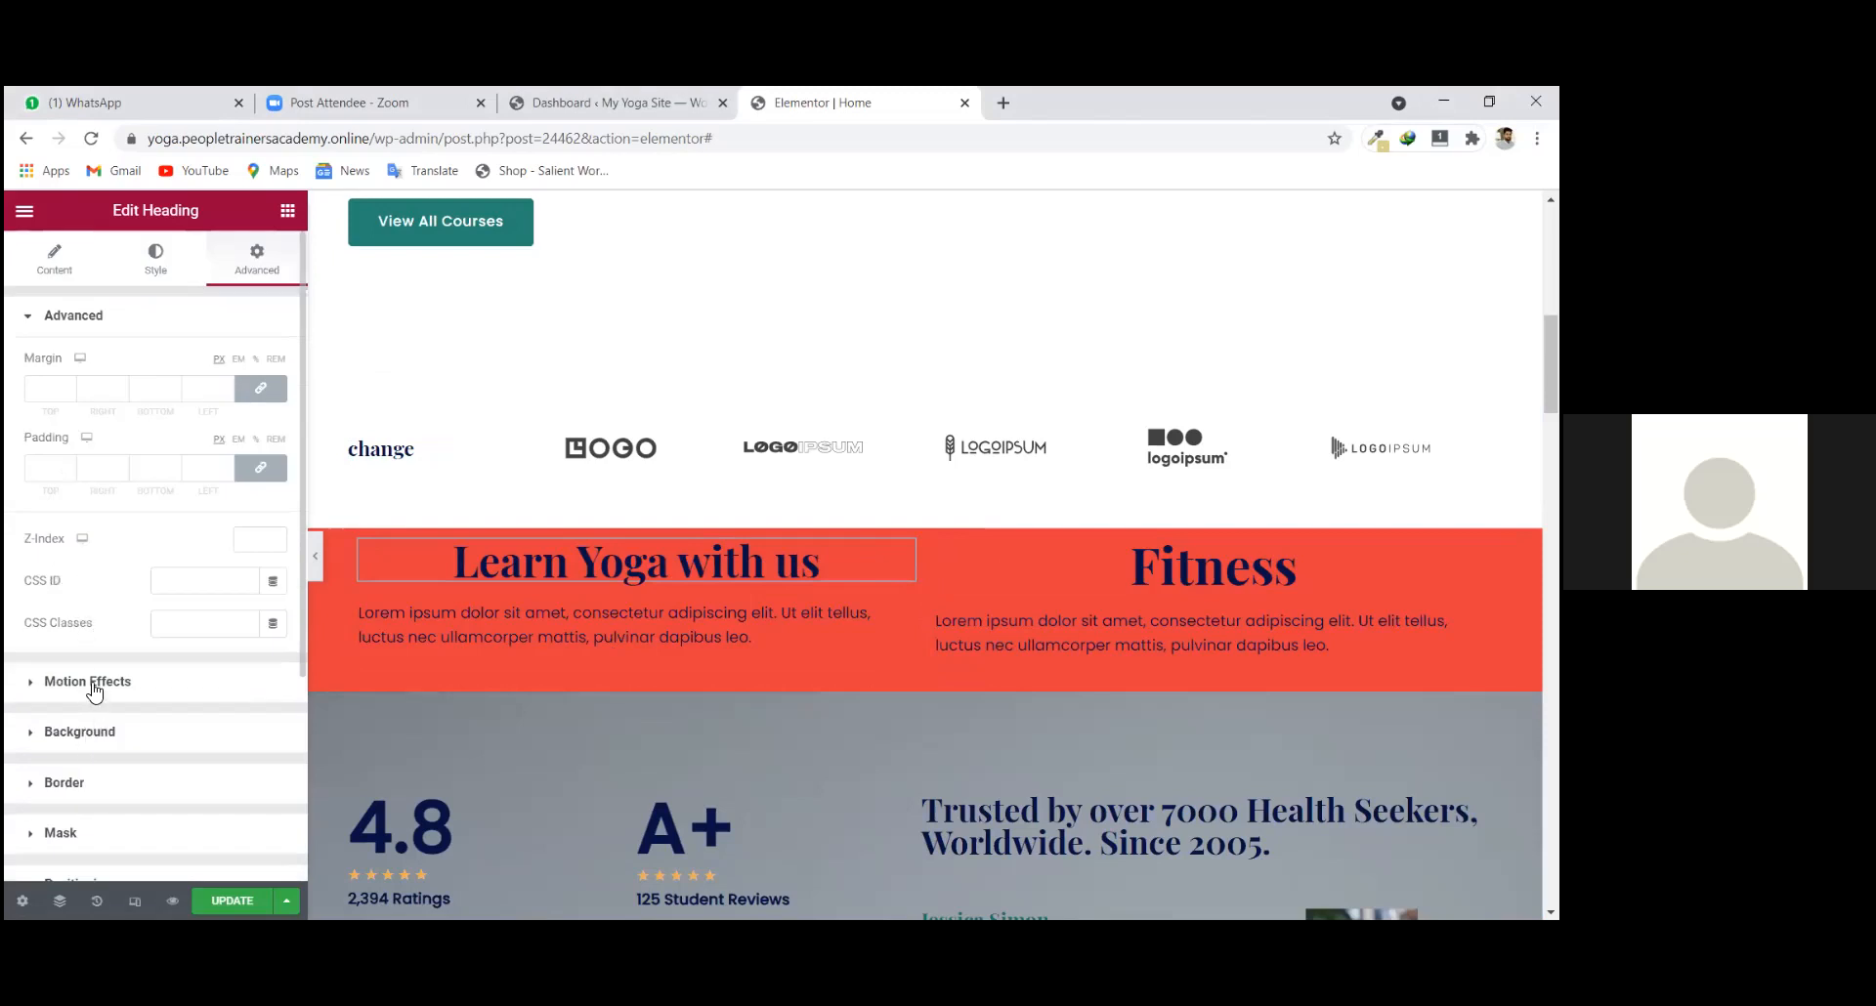
scroll(63, 686, down, 2)
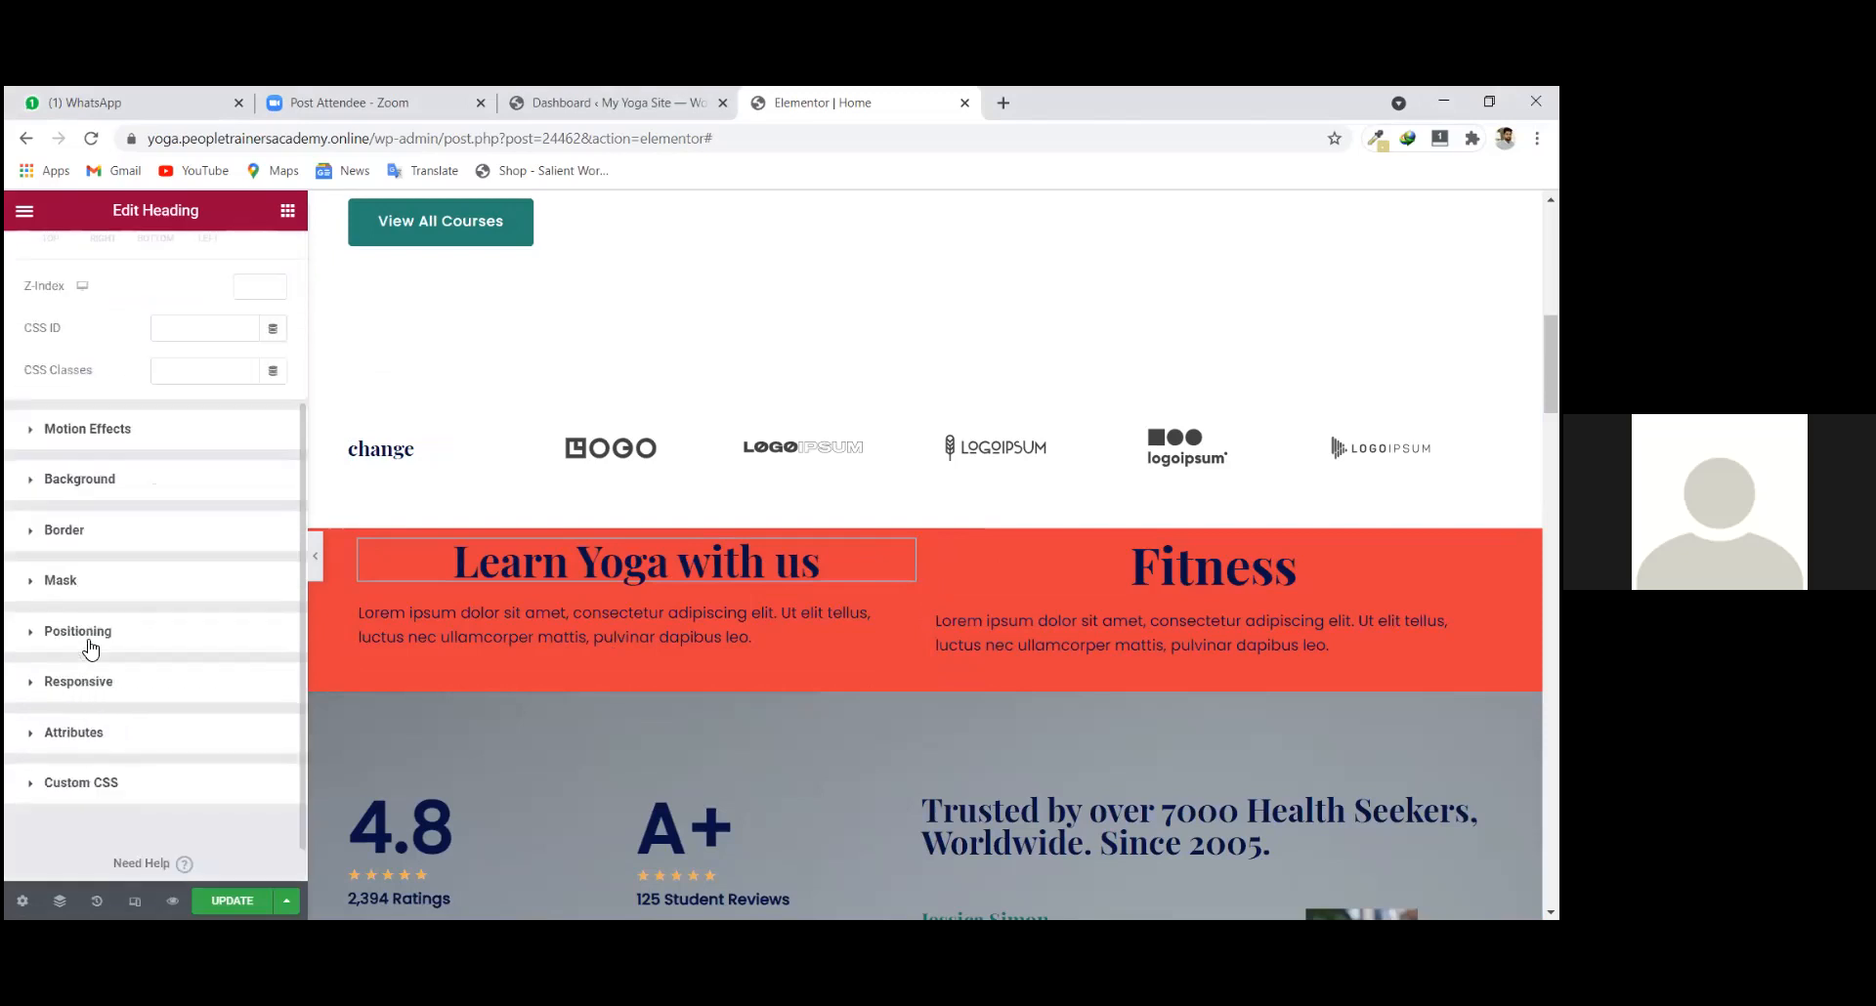
click(83, 432)
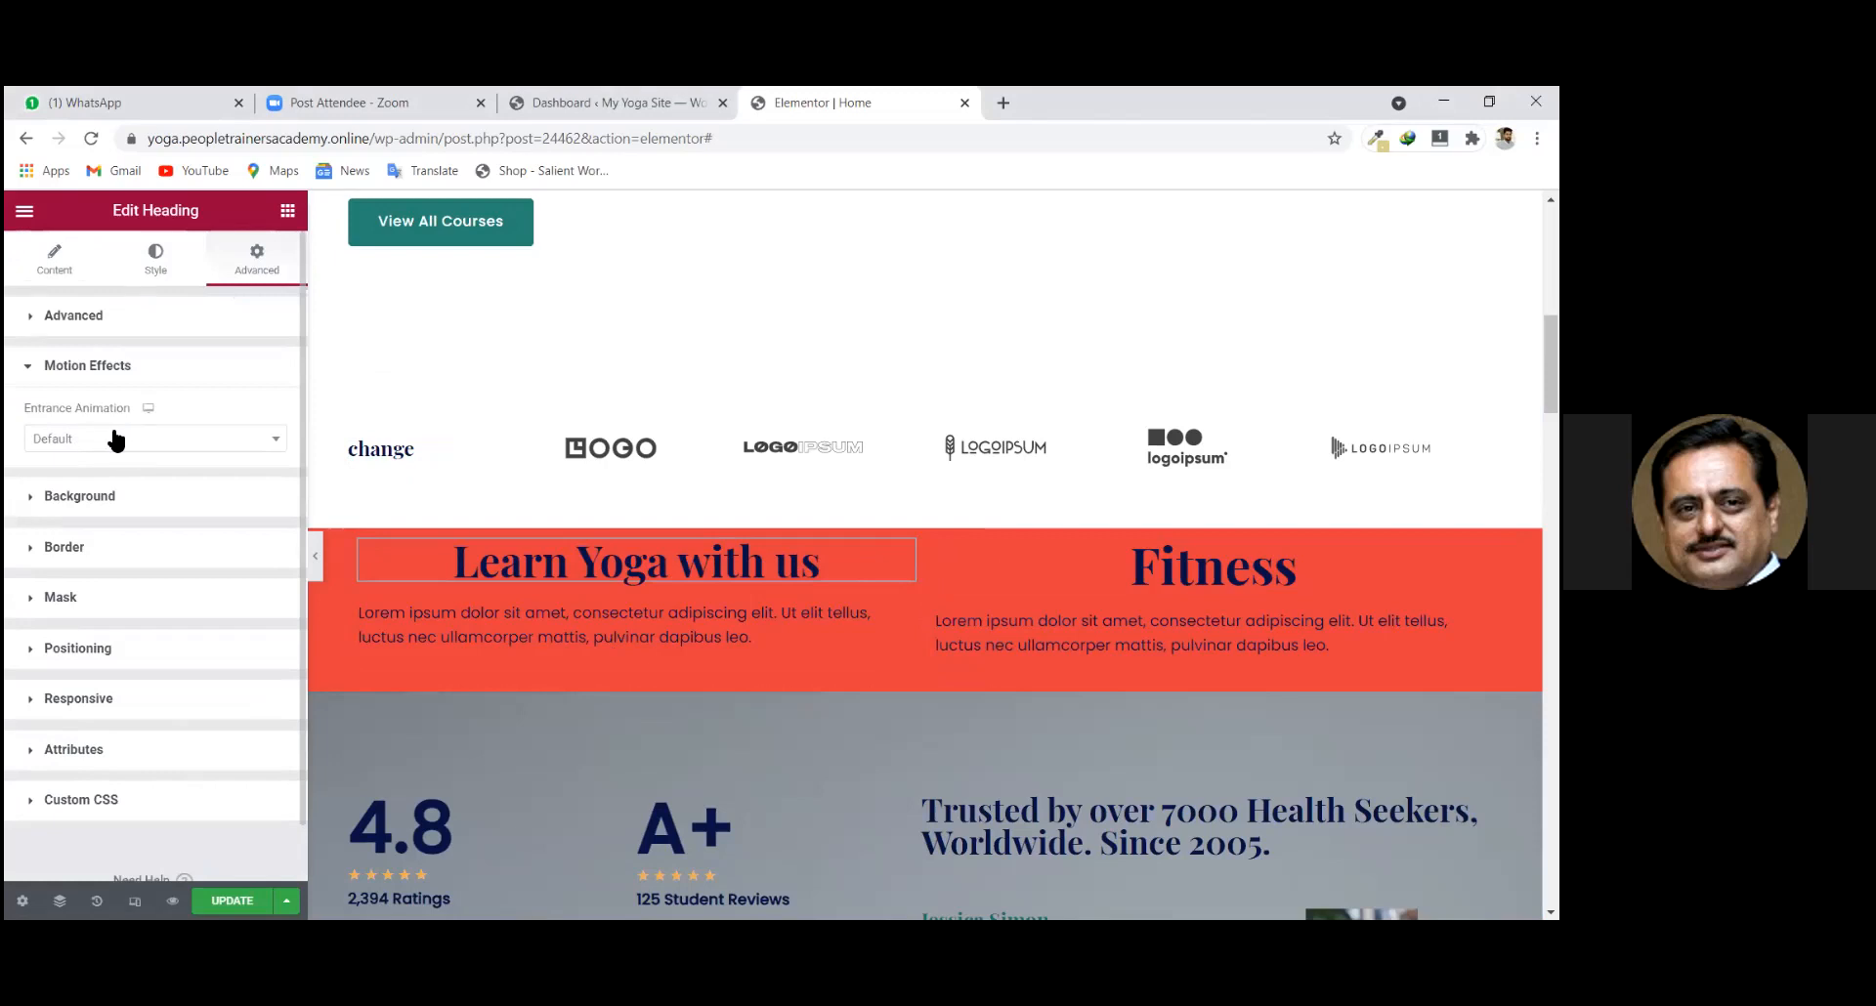
Try the Fade In, Fade In Left and Fade In Right entrance animations on the "Learn Yoga with us" heading.
click(269, 440)
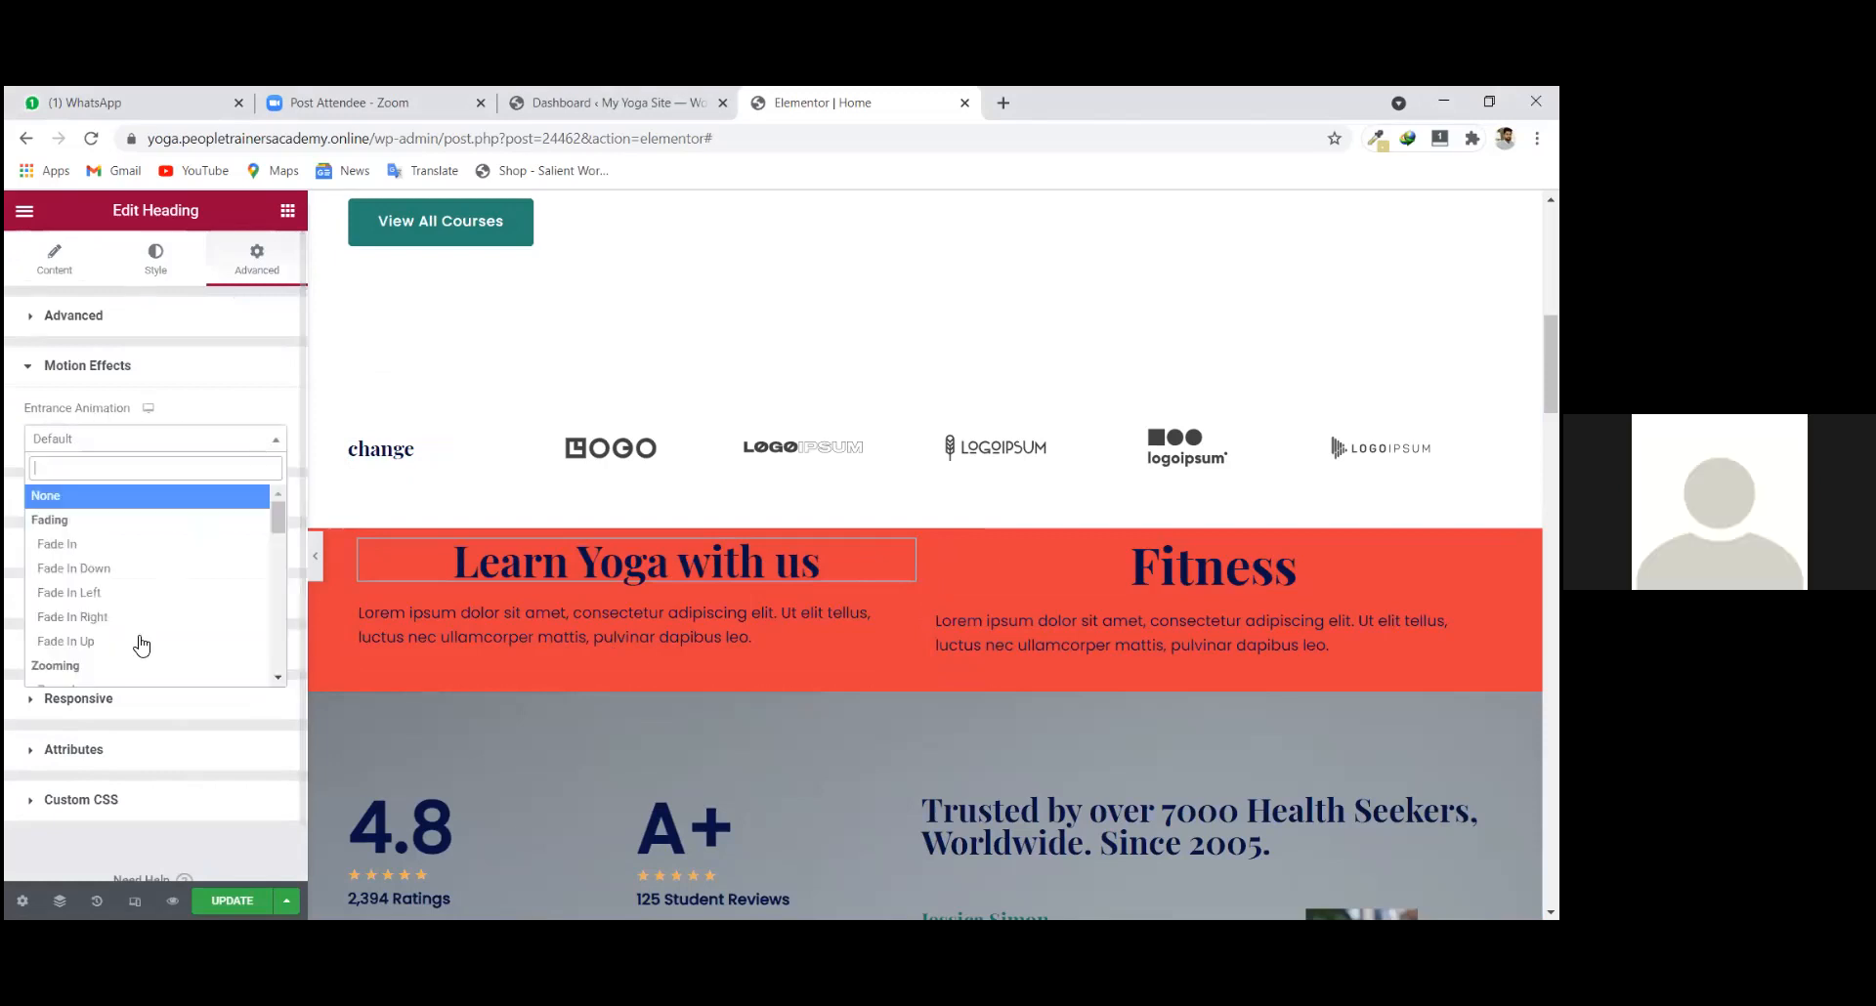
click(68, 544)
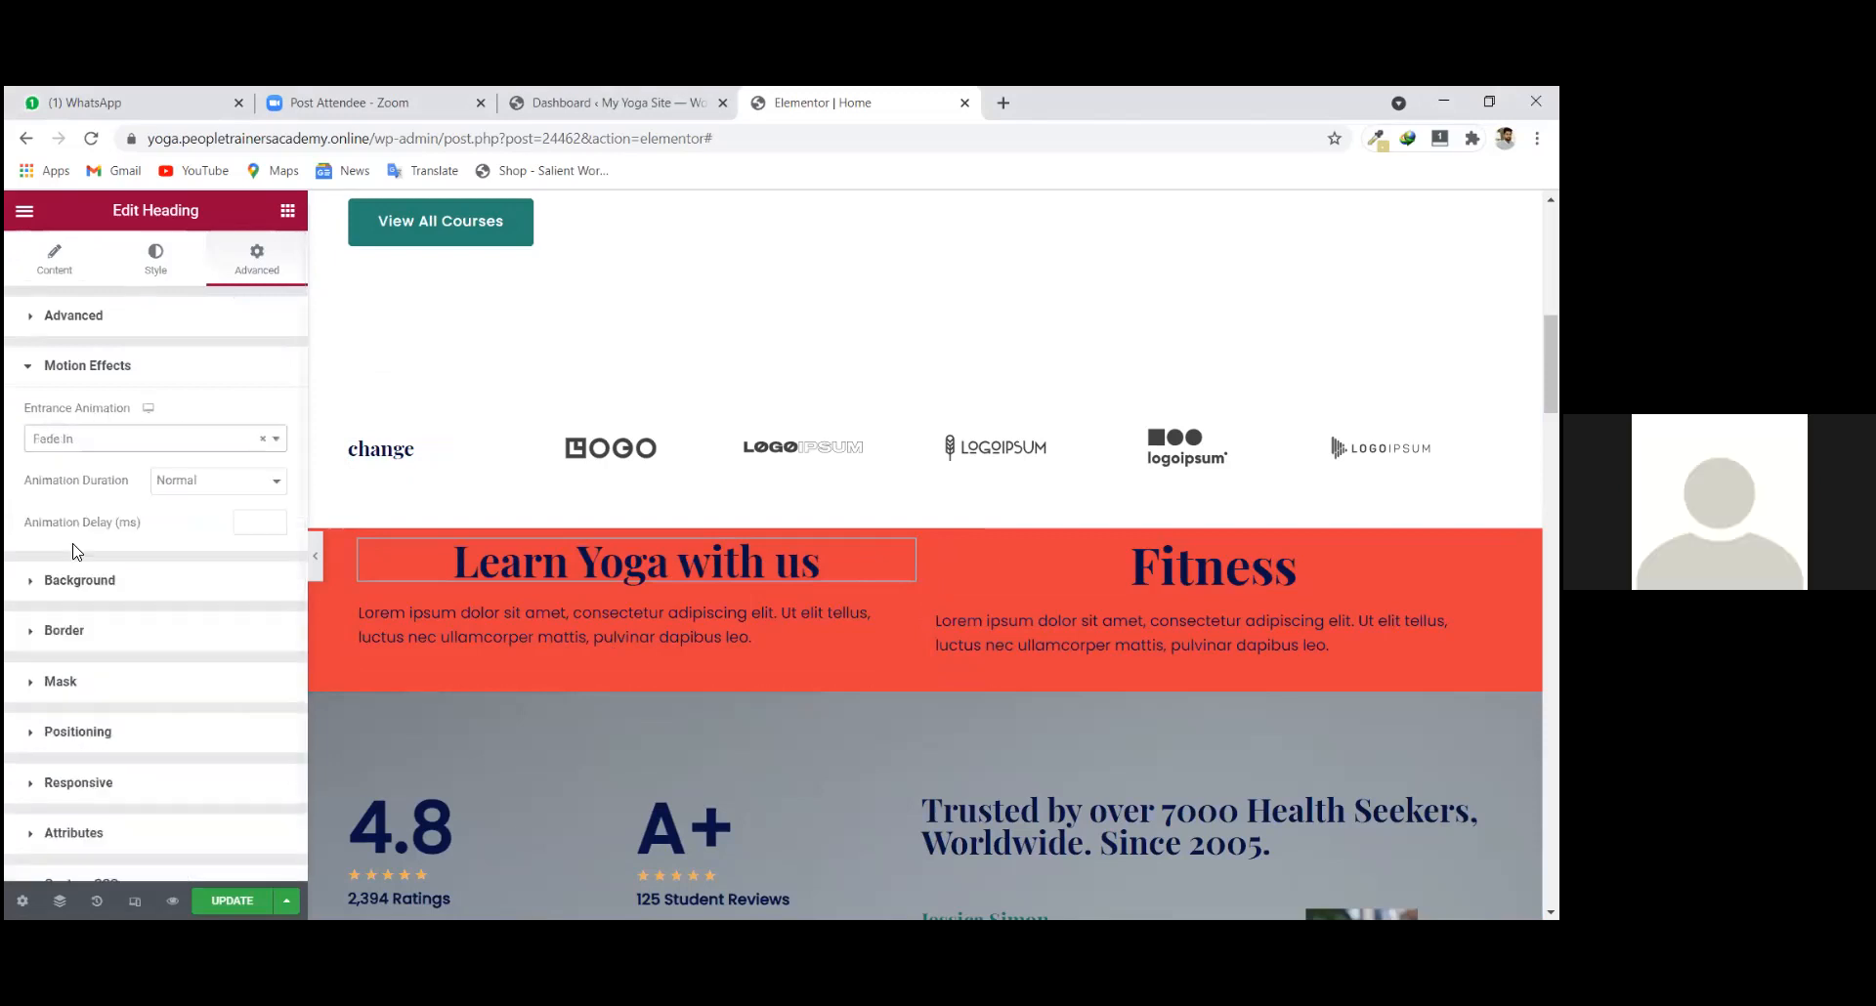
click(275, 441)
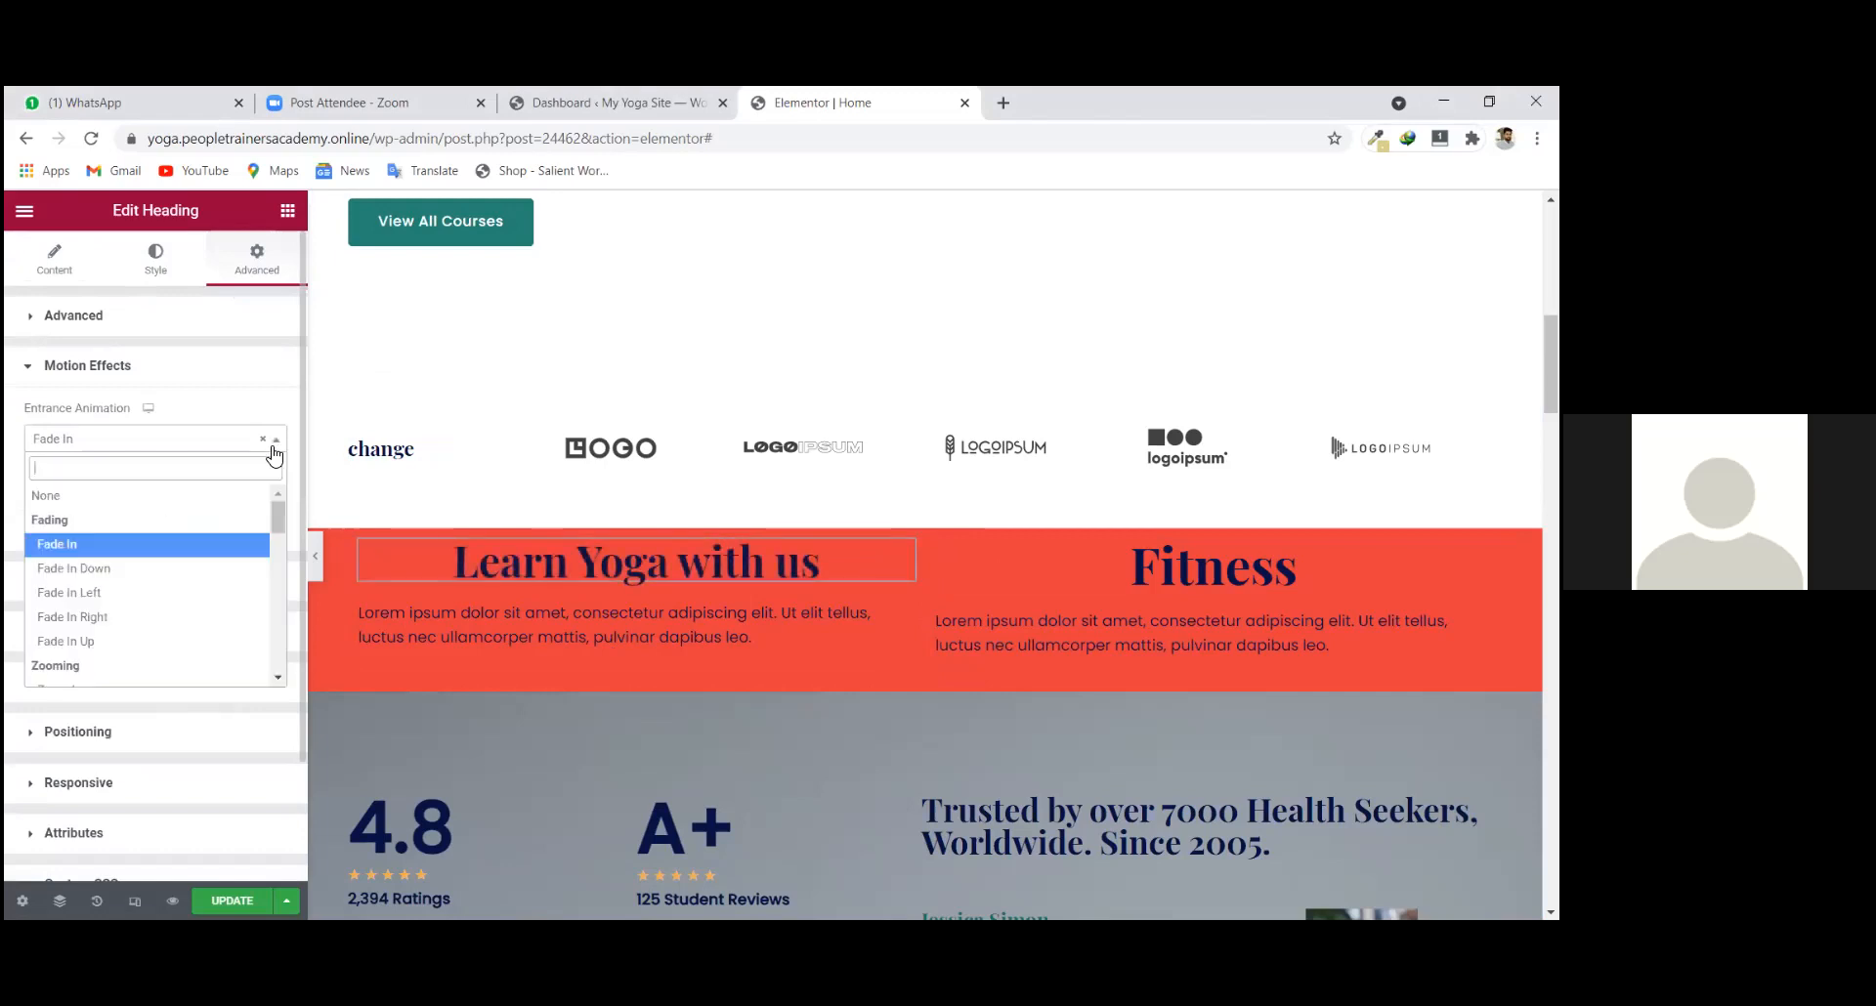
click(96, 592)
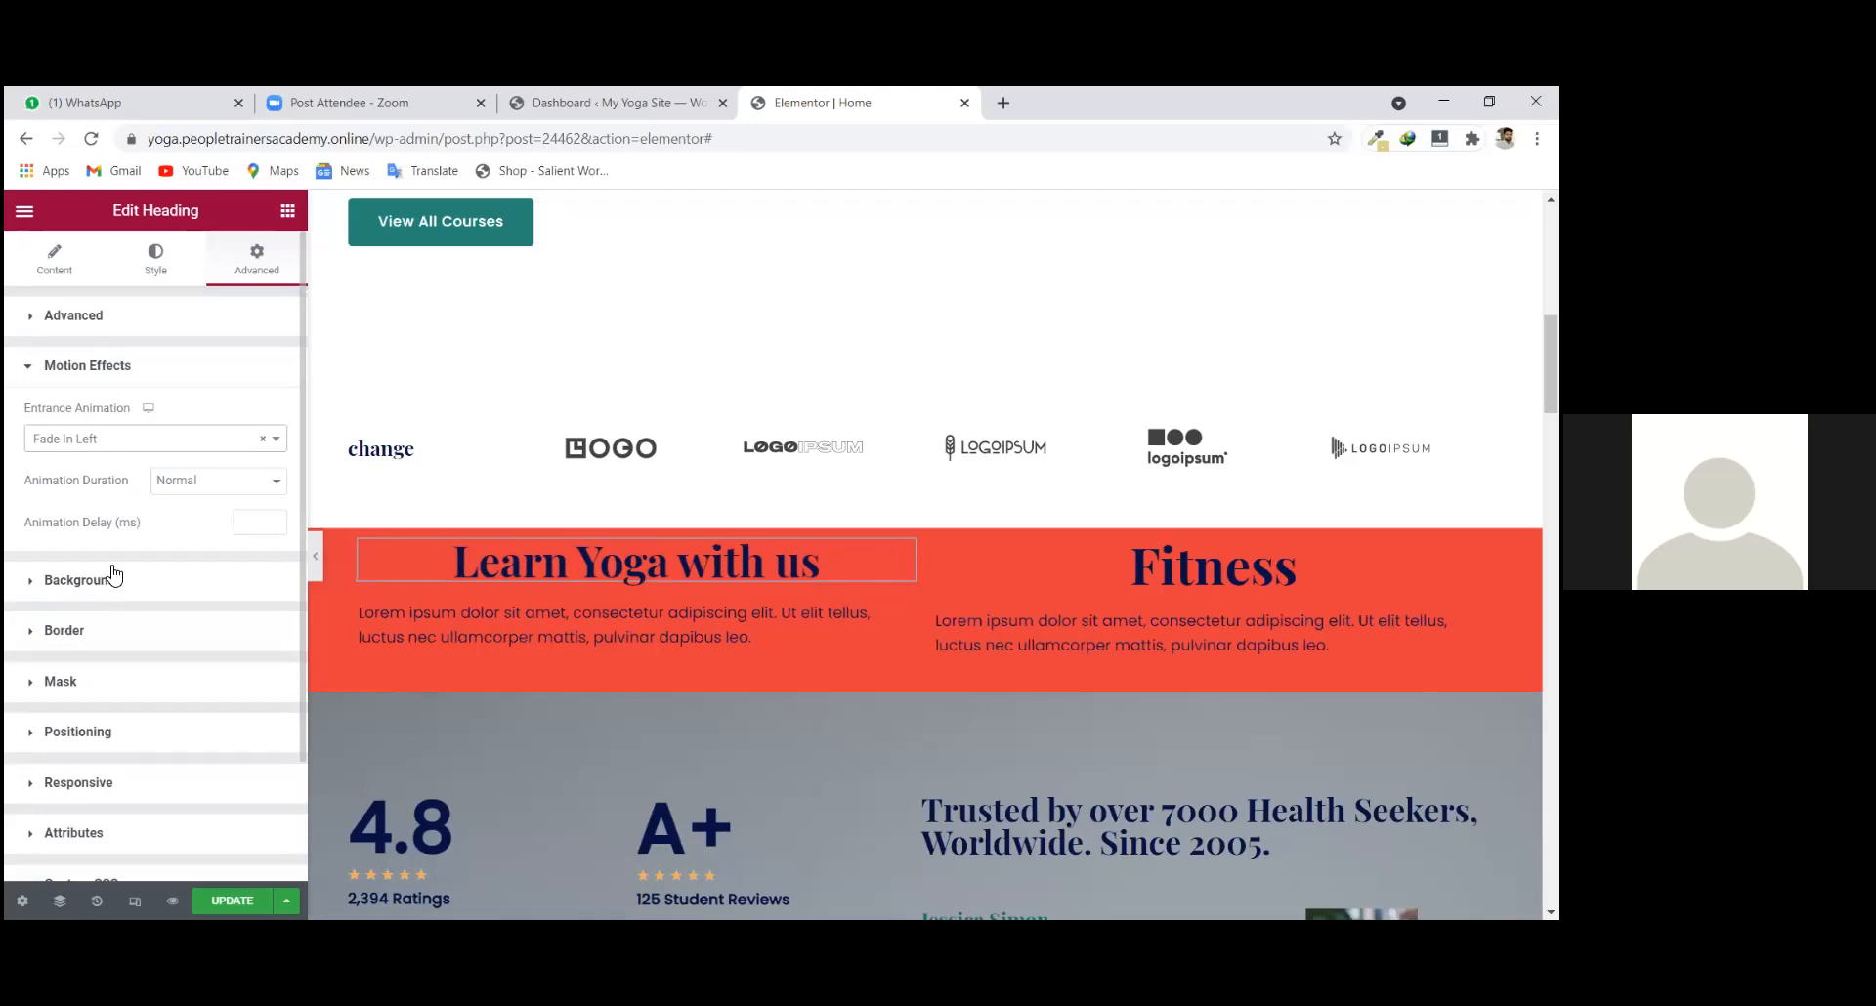
click(278, 449)
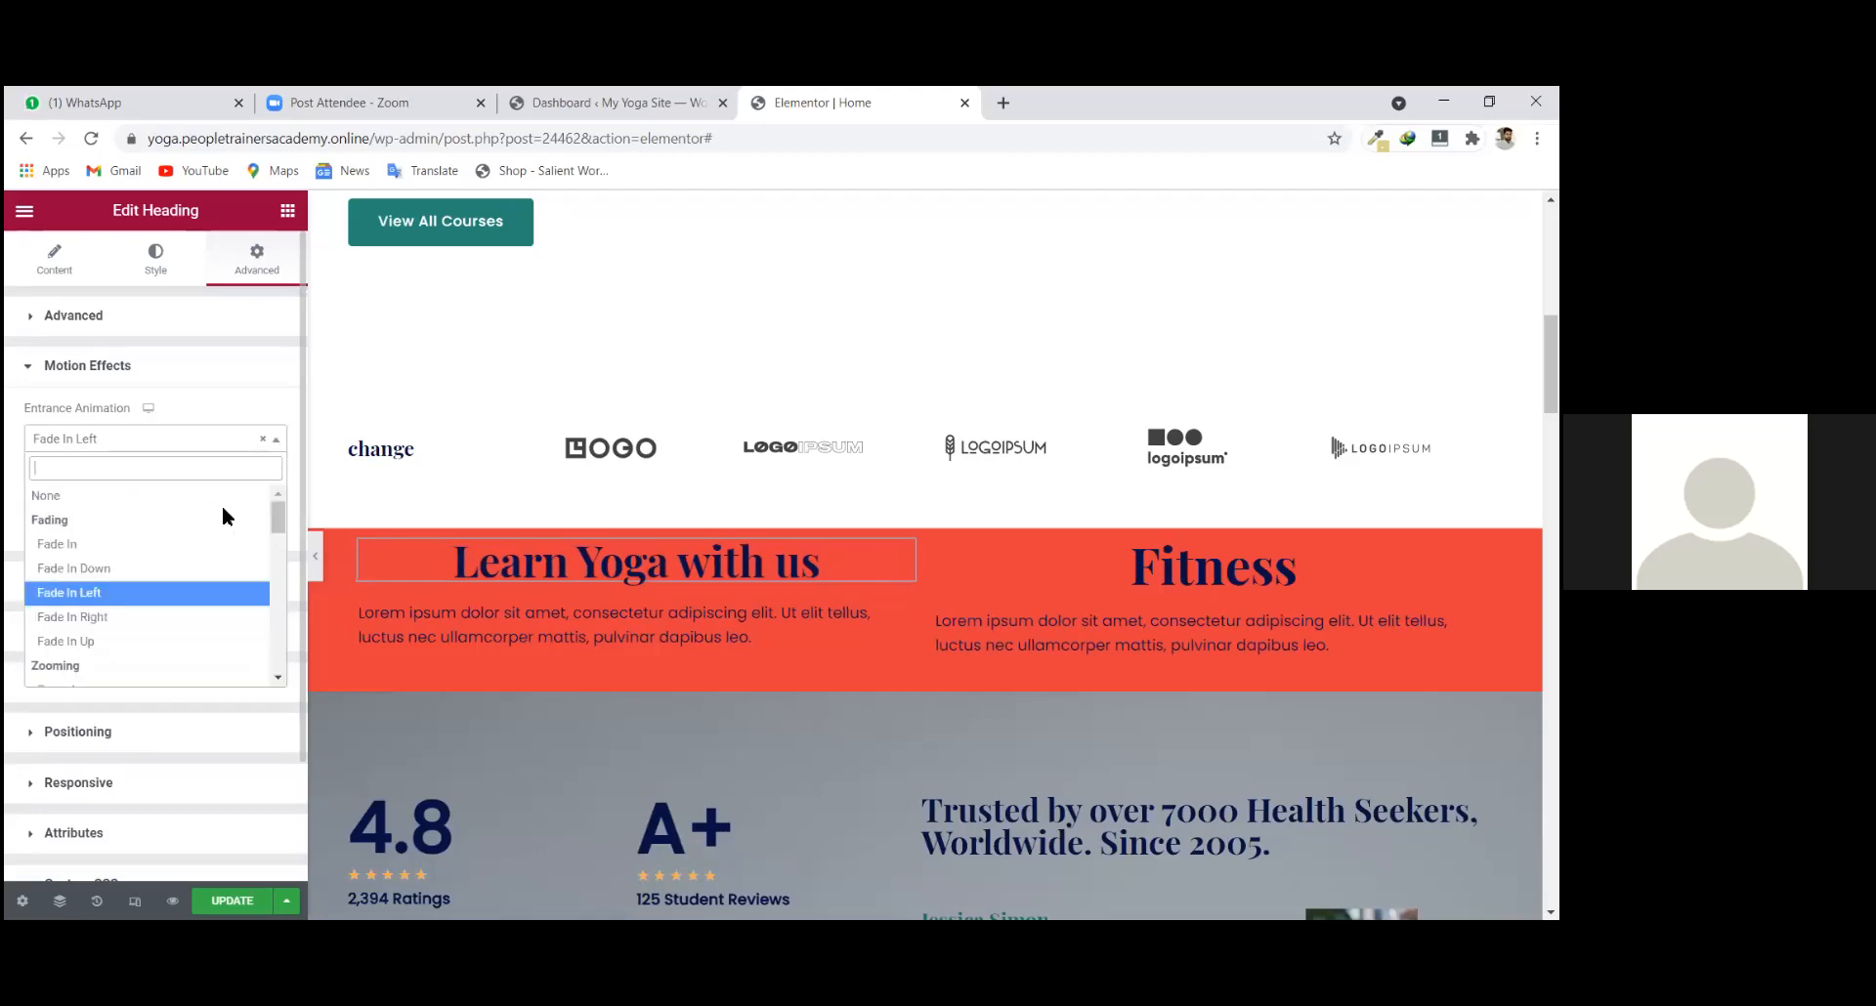
click(83, 622)
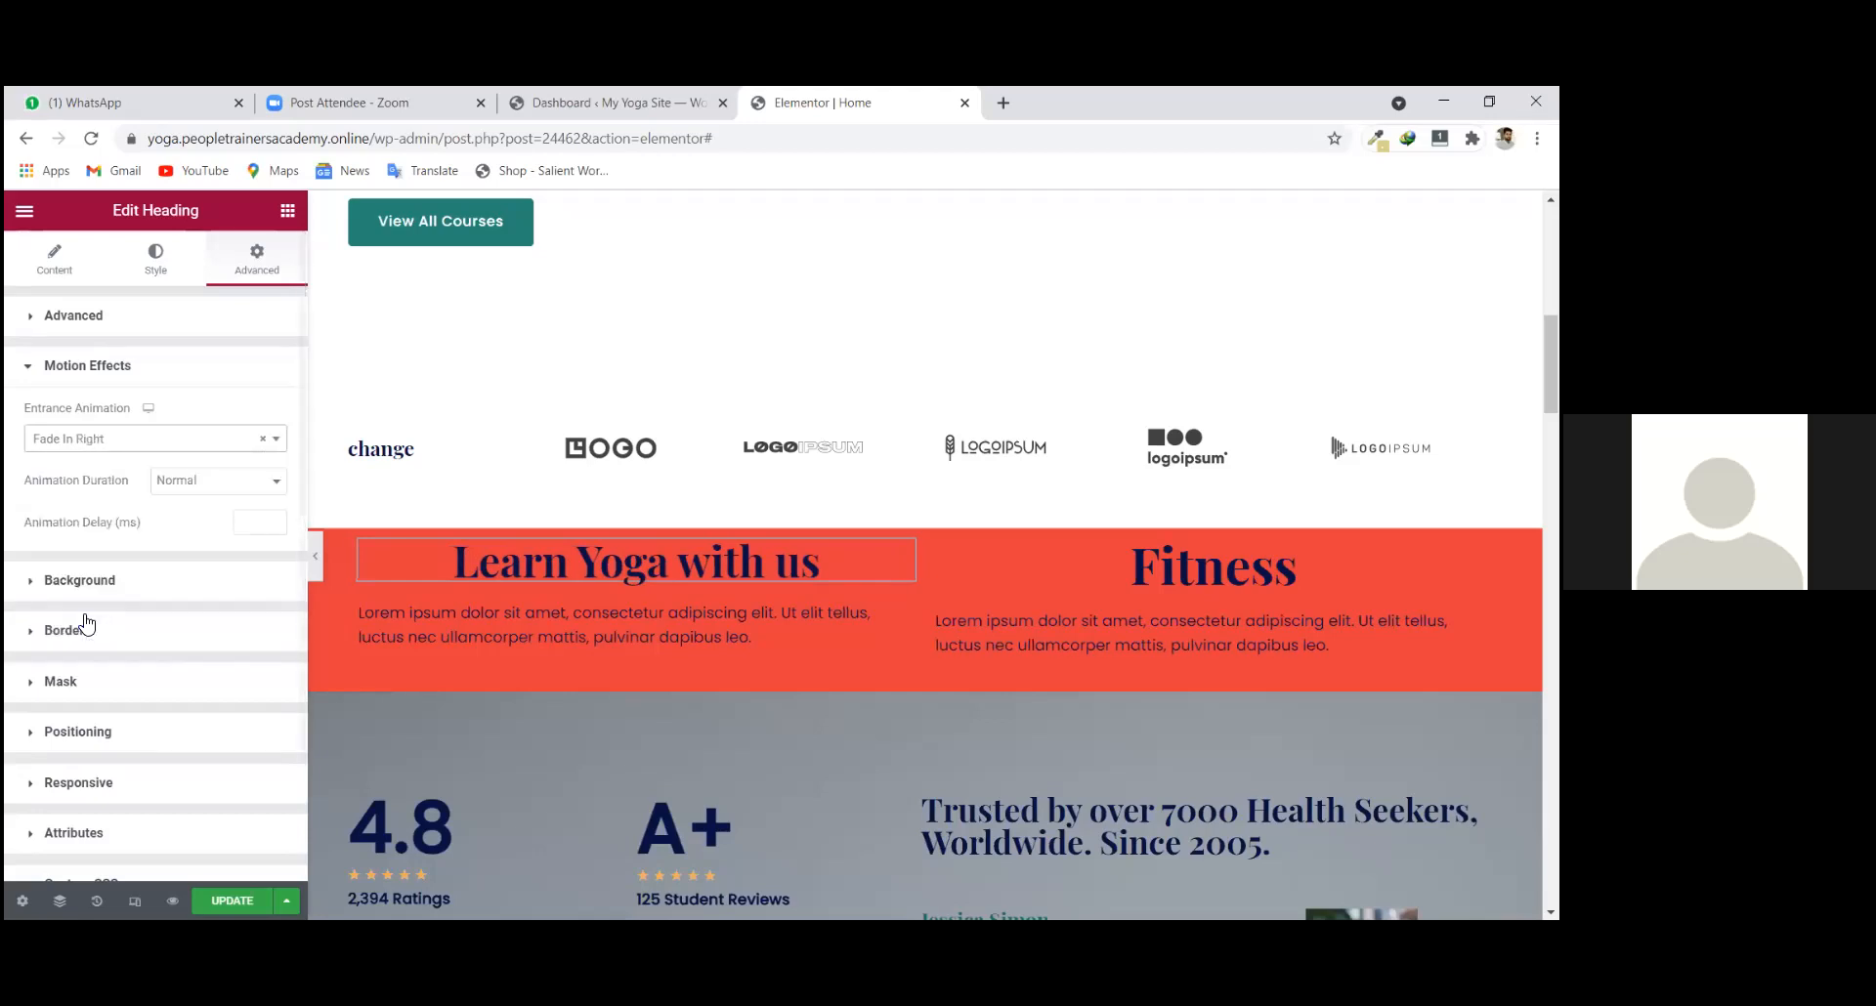
Try the Tada entrance animation on the "Learn Yoga with us" heading and view the animation duration options.
click(278, 446)
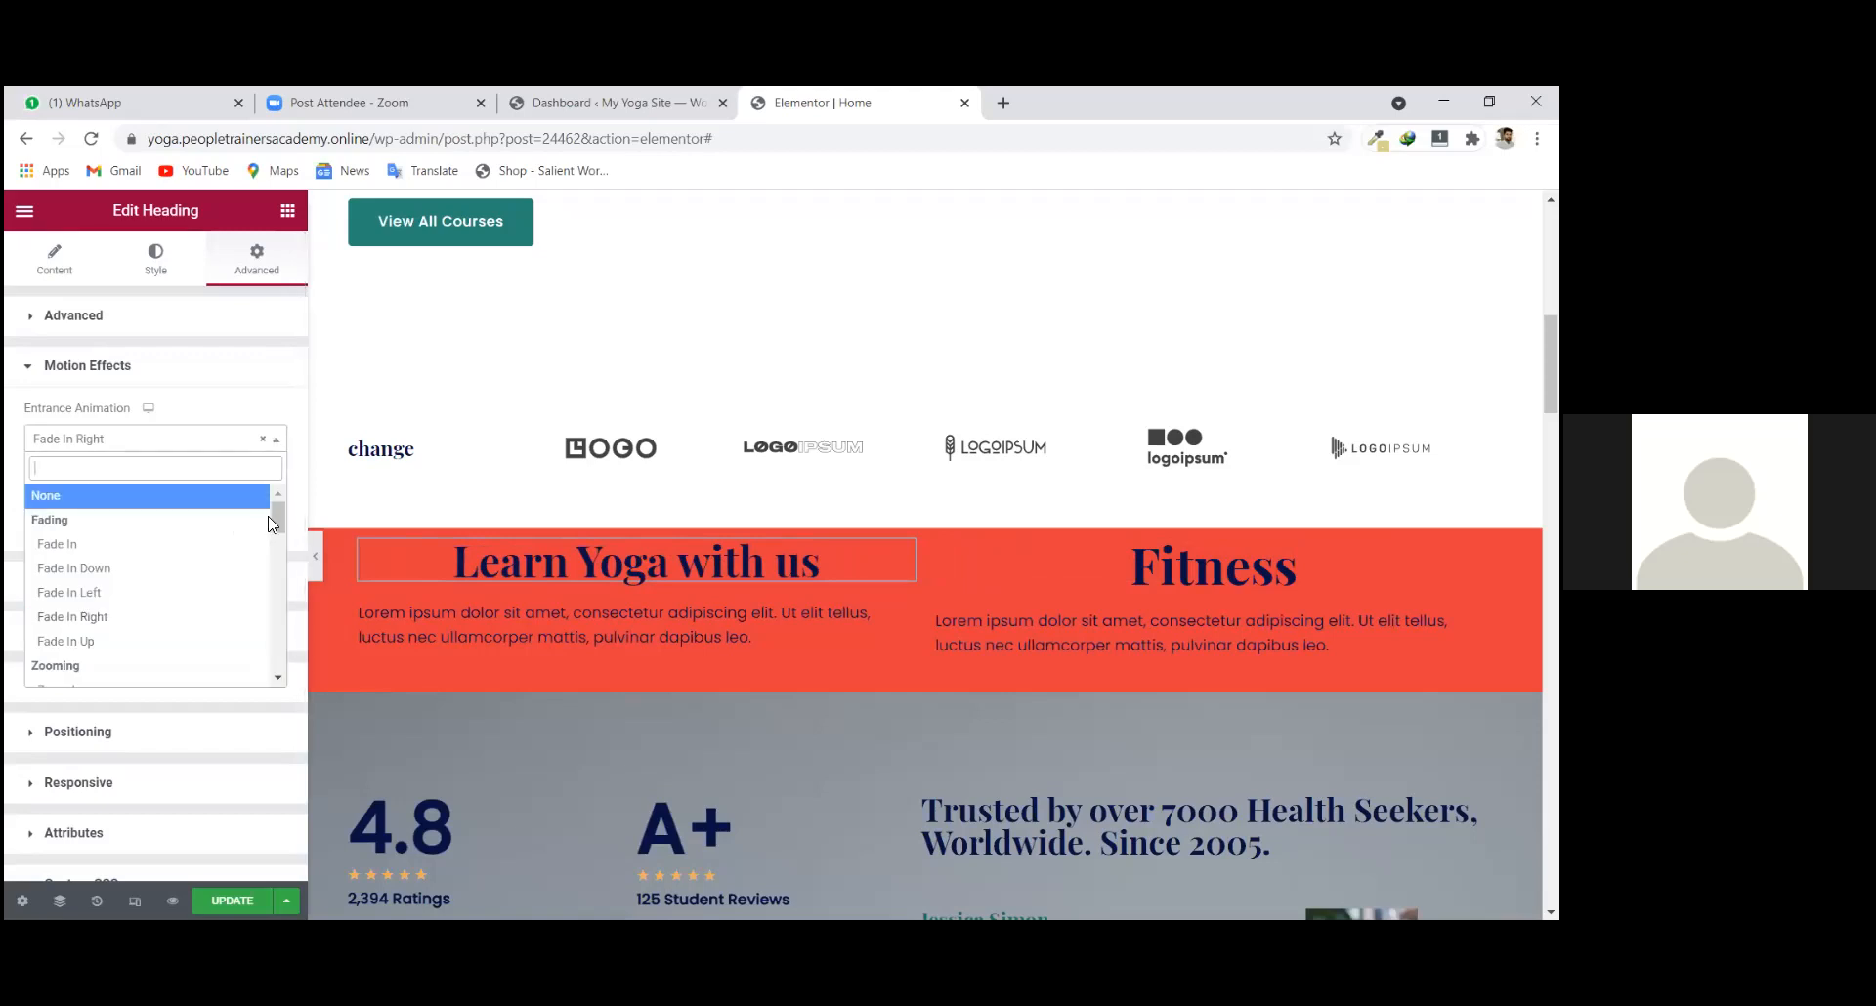
drag(278, 516, 280, 656)
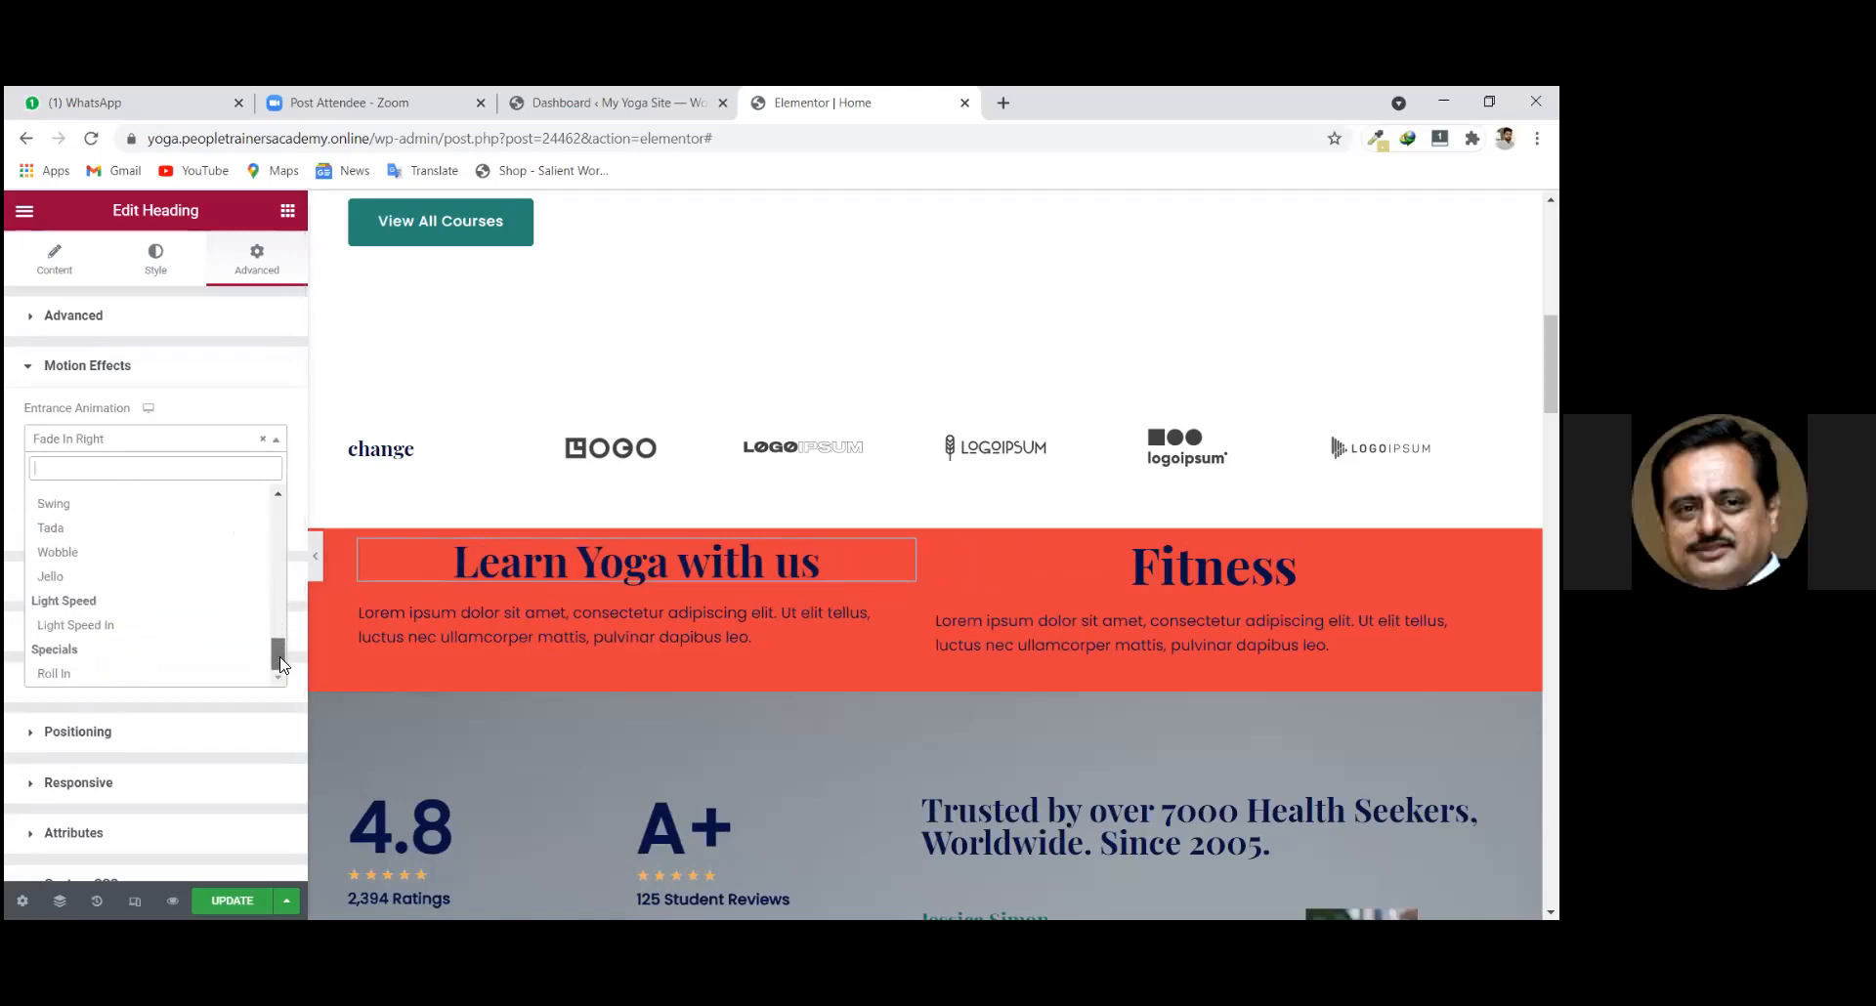
click(67, 528)
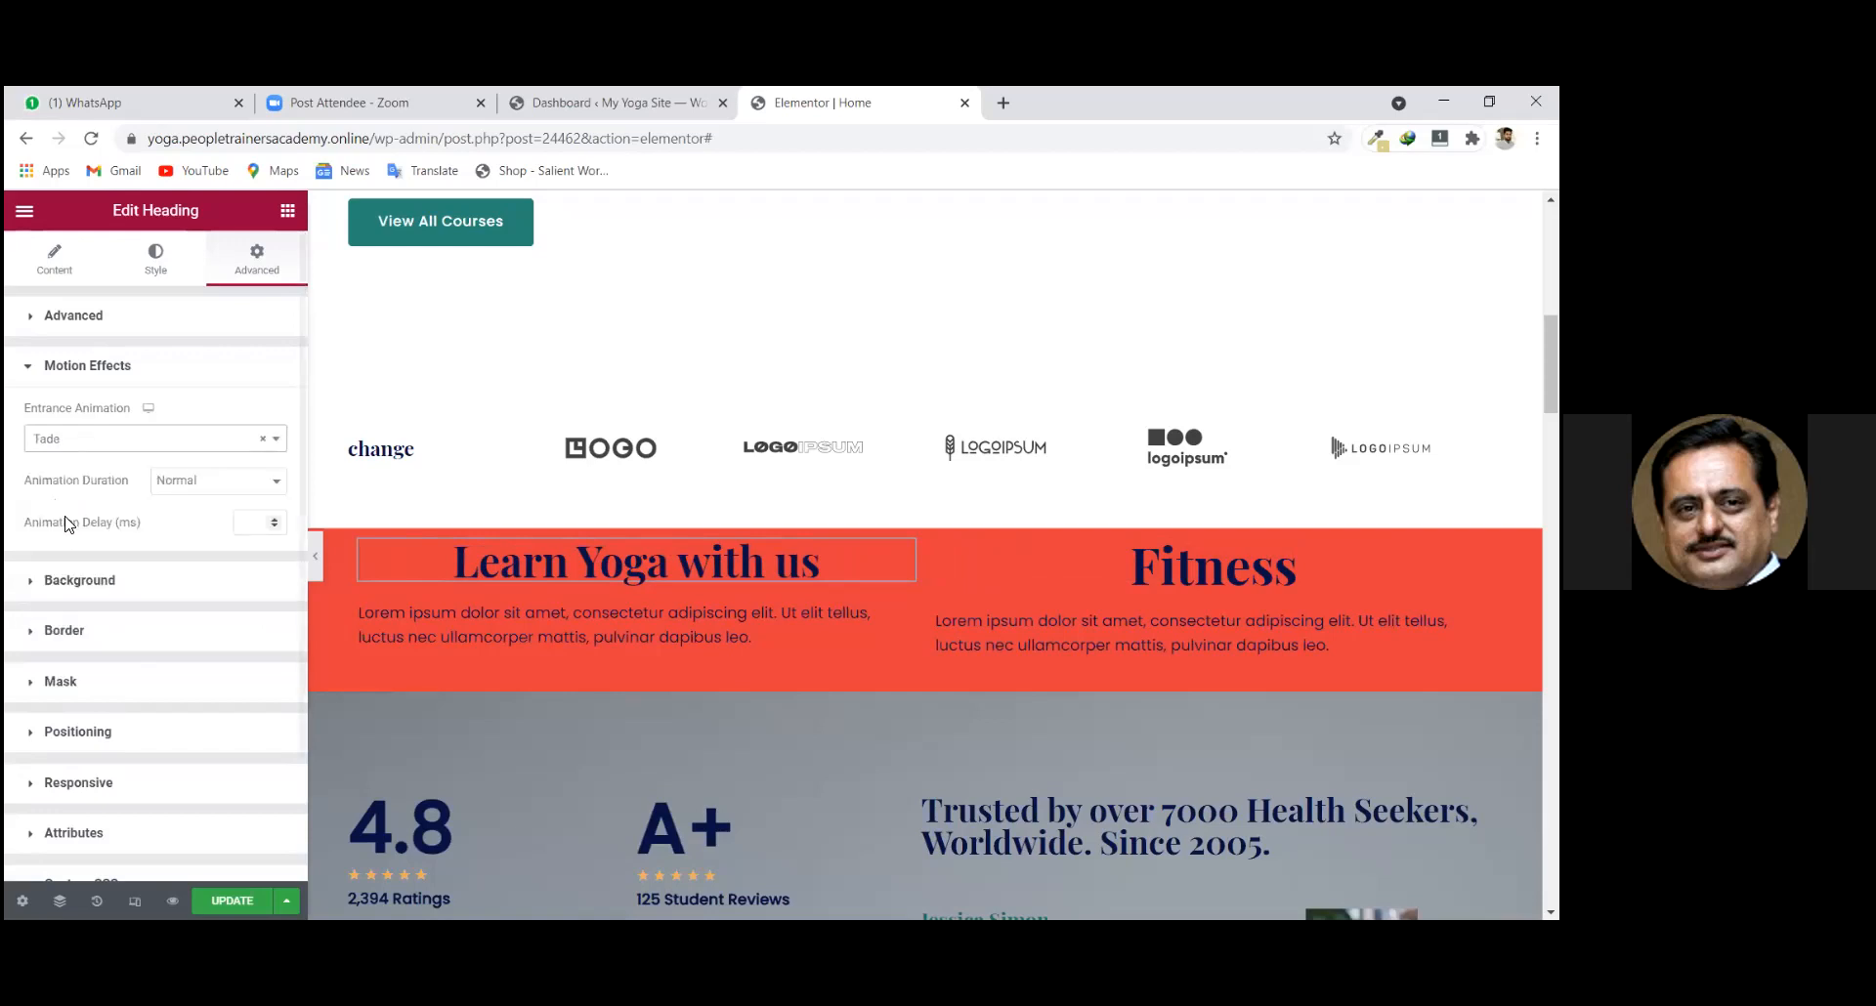
click(259, 481)
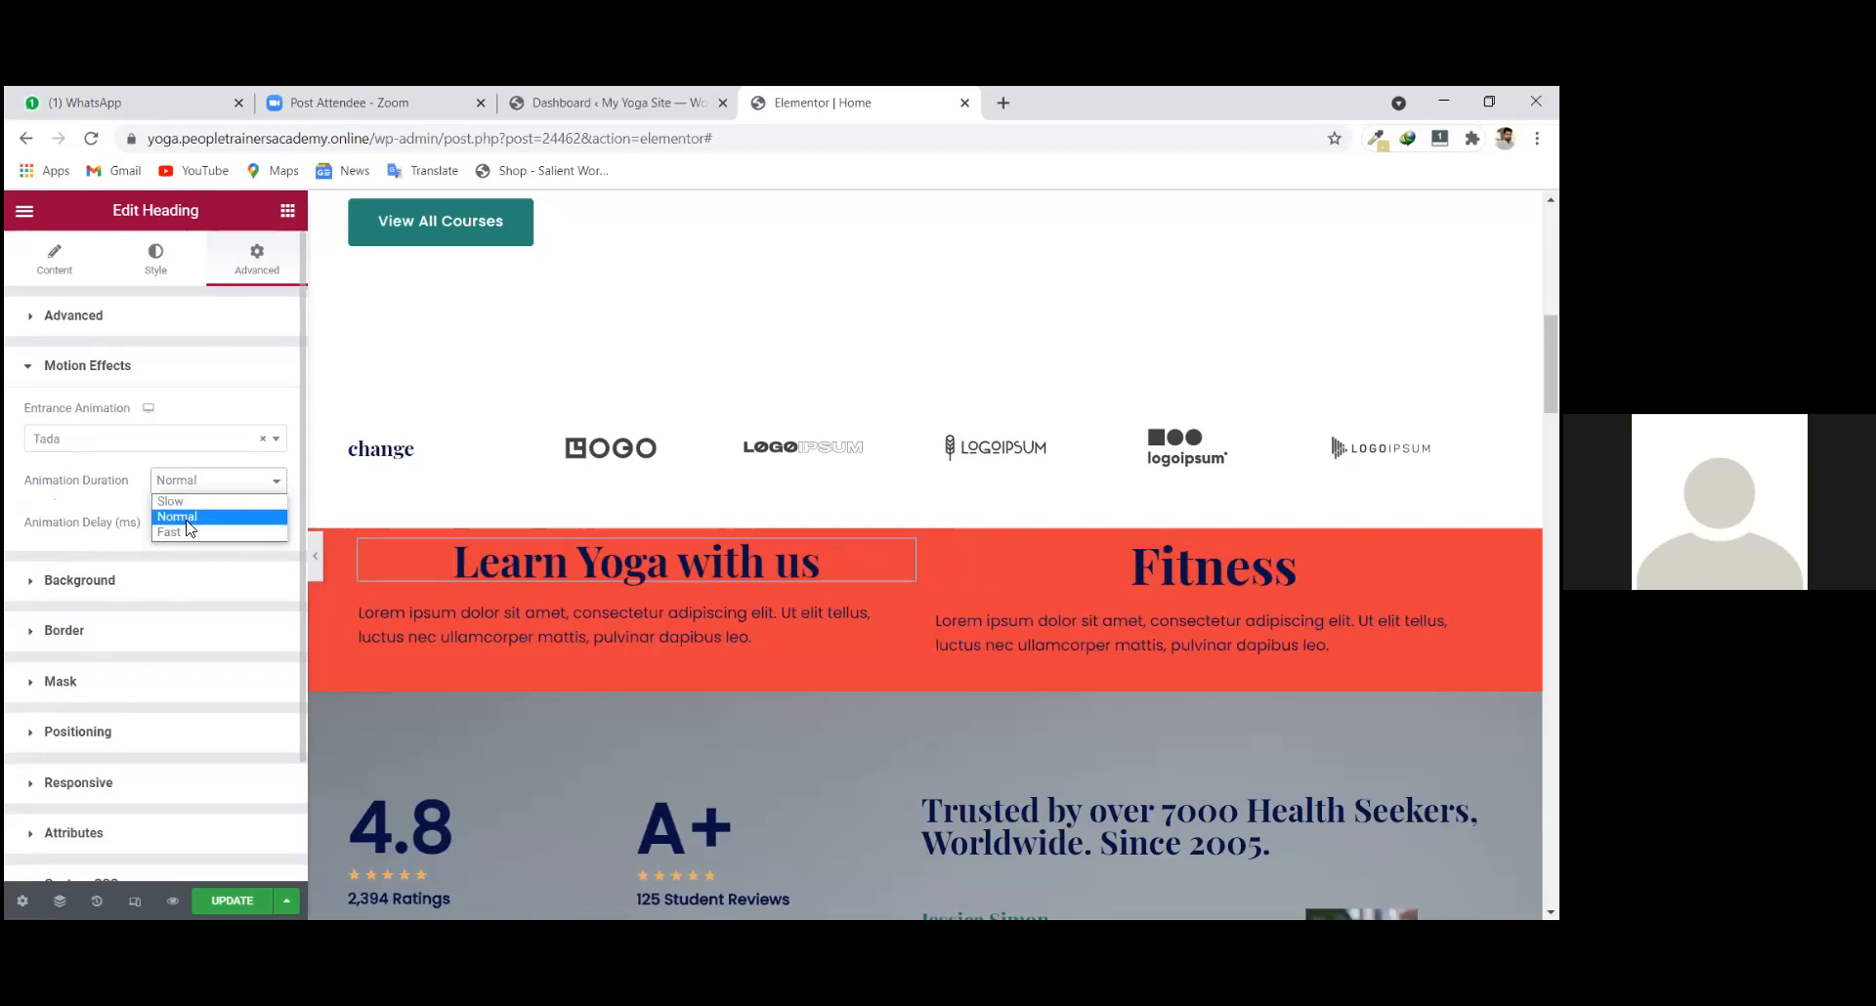
Set the entrance animation of the "Learn Yoga with us" heading to Fade In Left.
click(274, 439)
scroll(119, 532, up, 5)
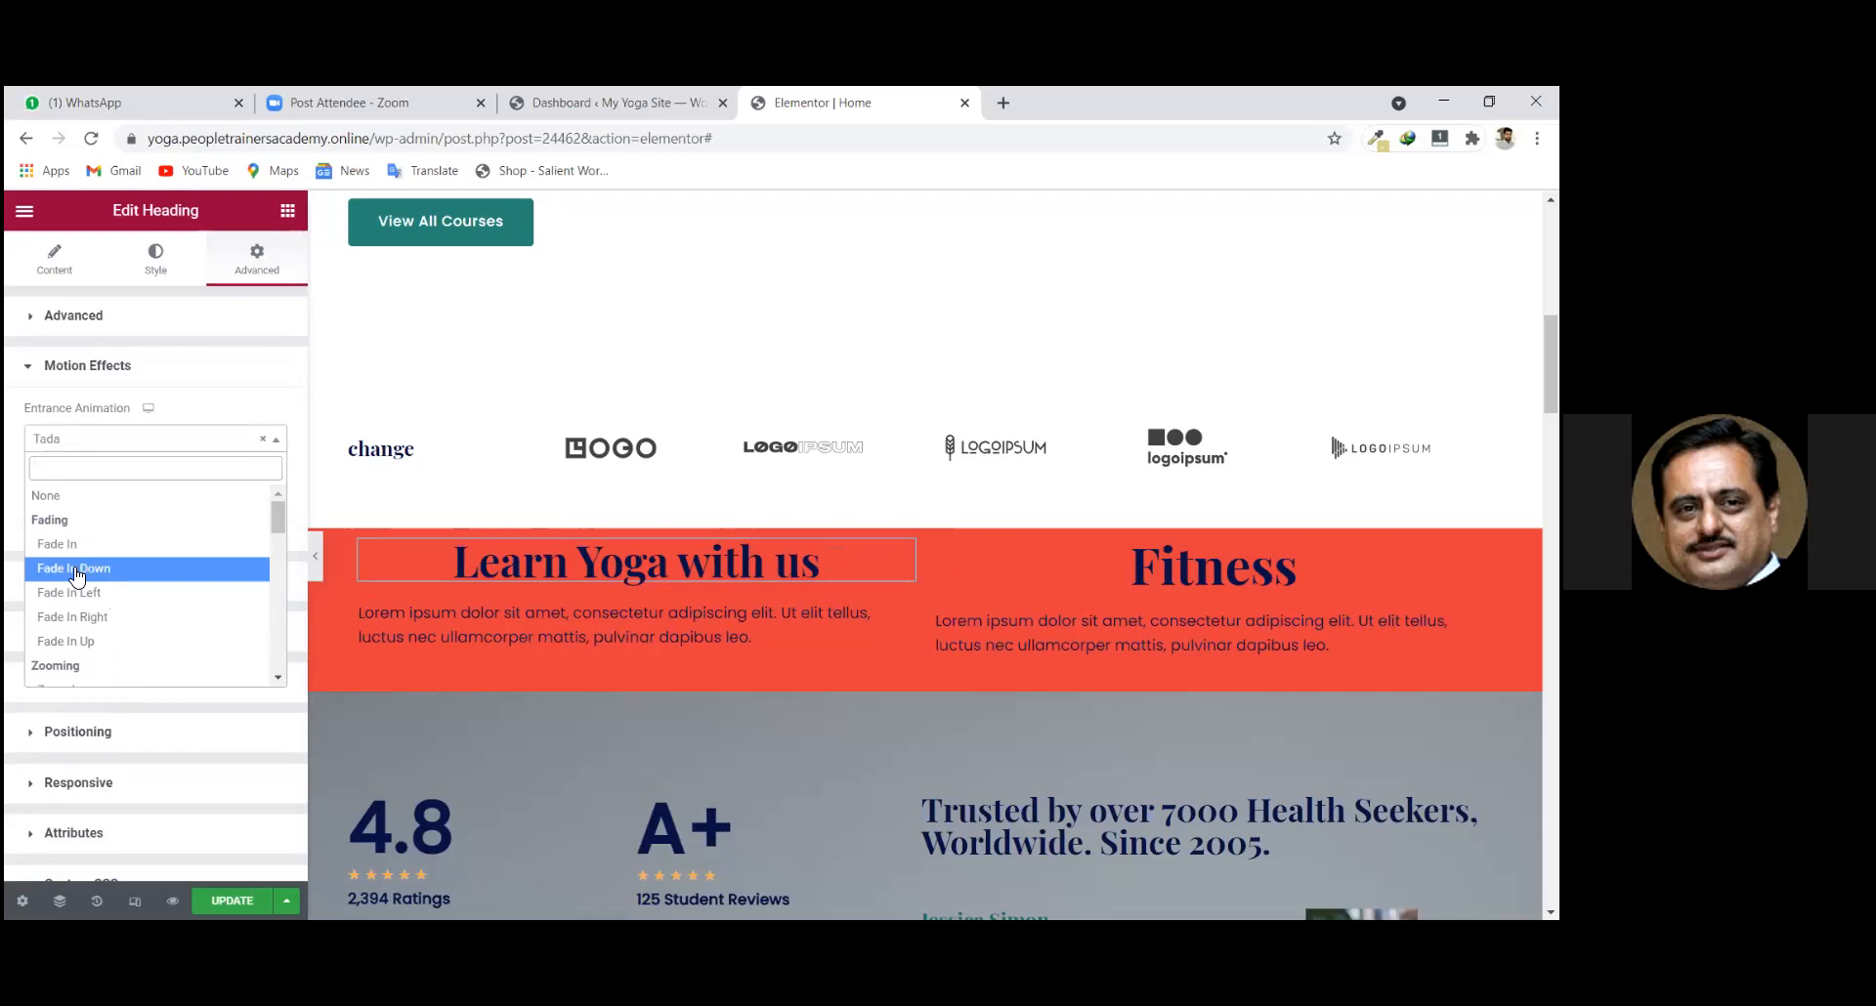
click(68, 593)
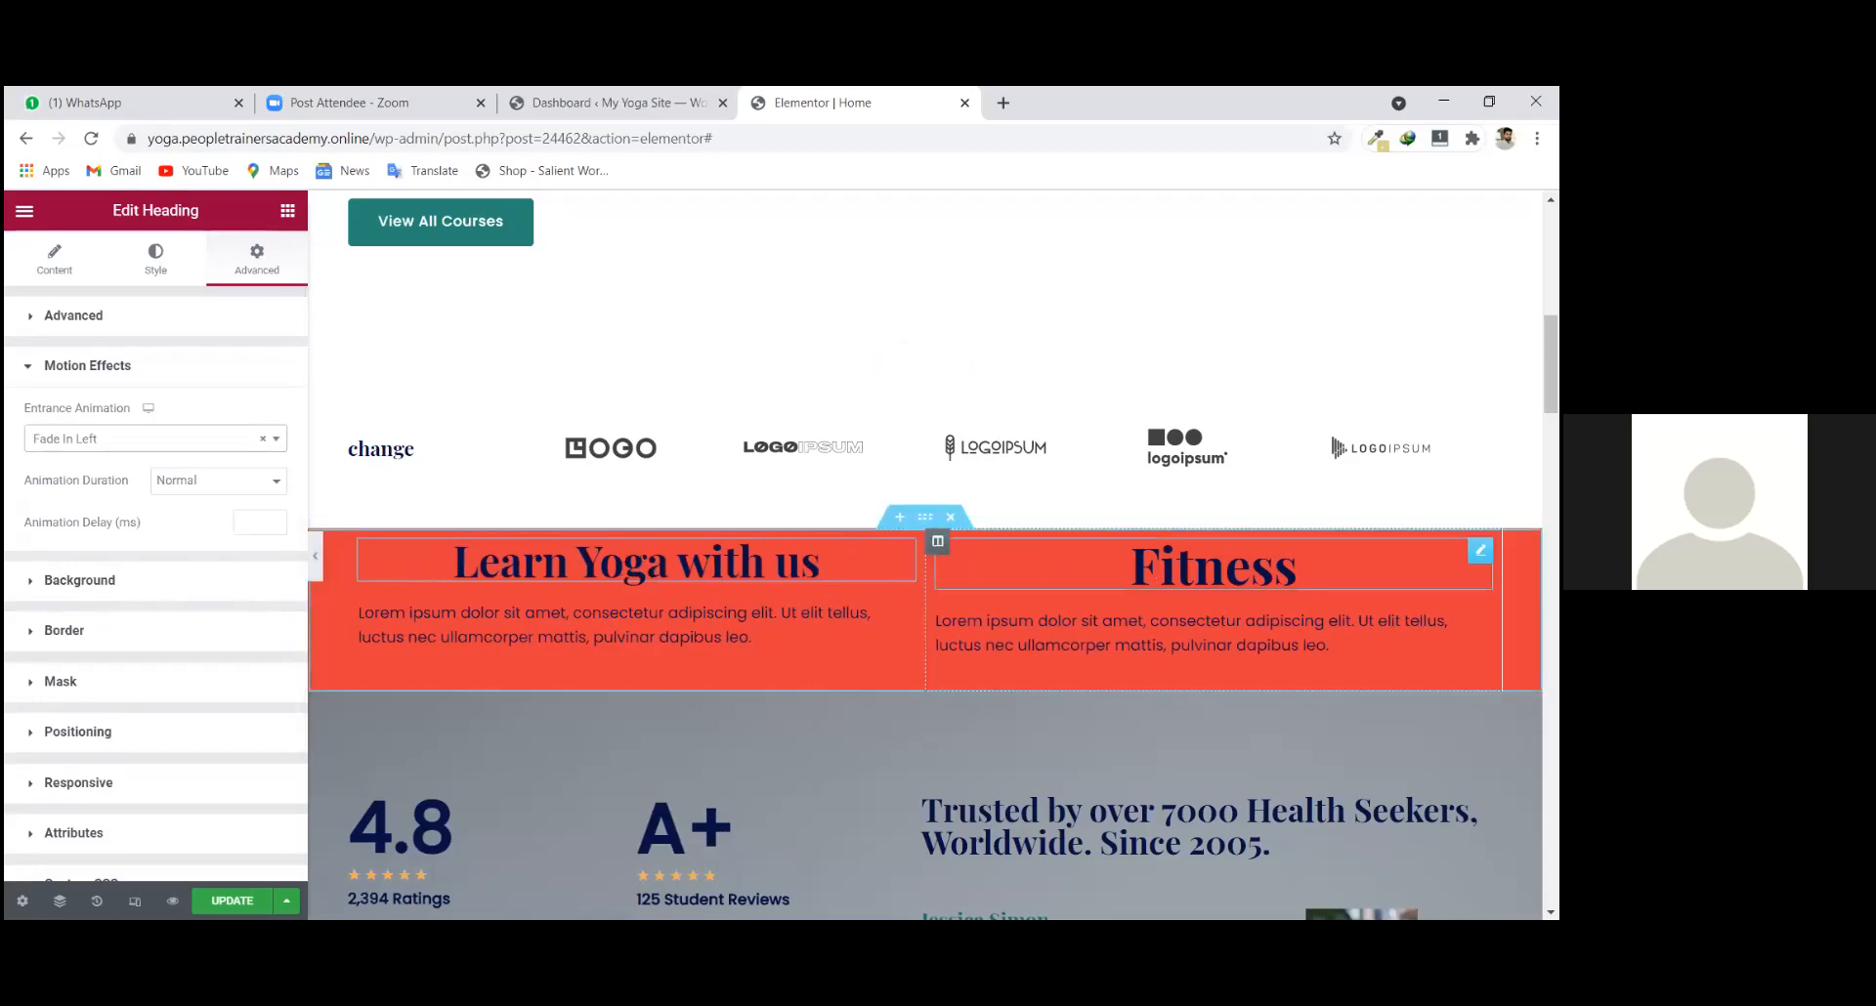
scroll(1207, 522, up, 7)
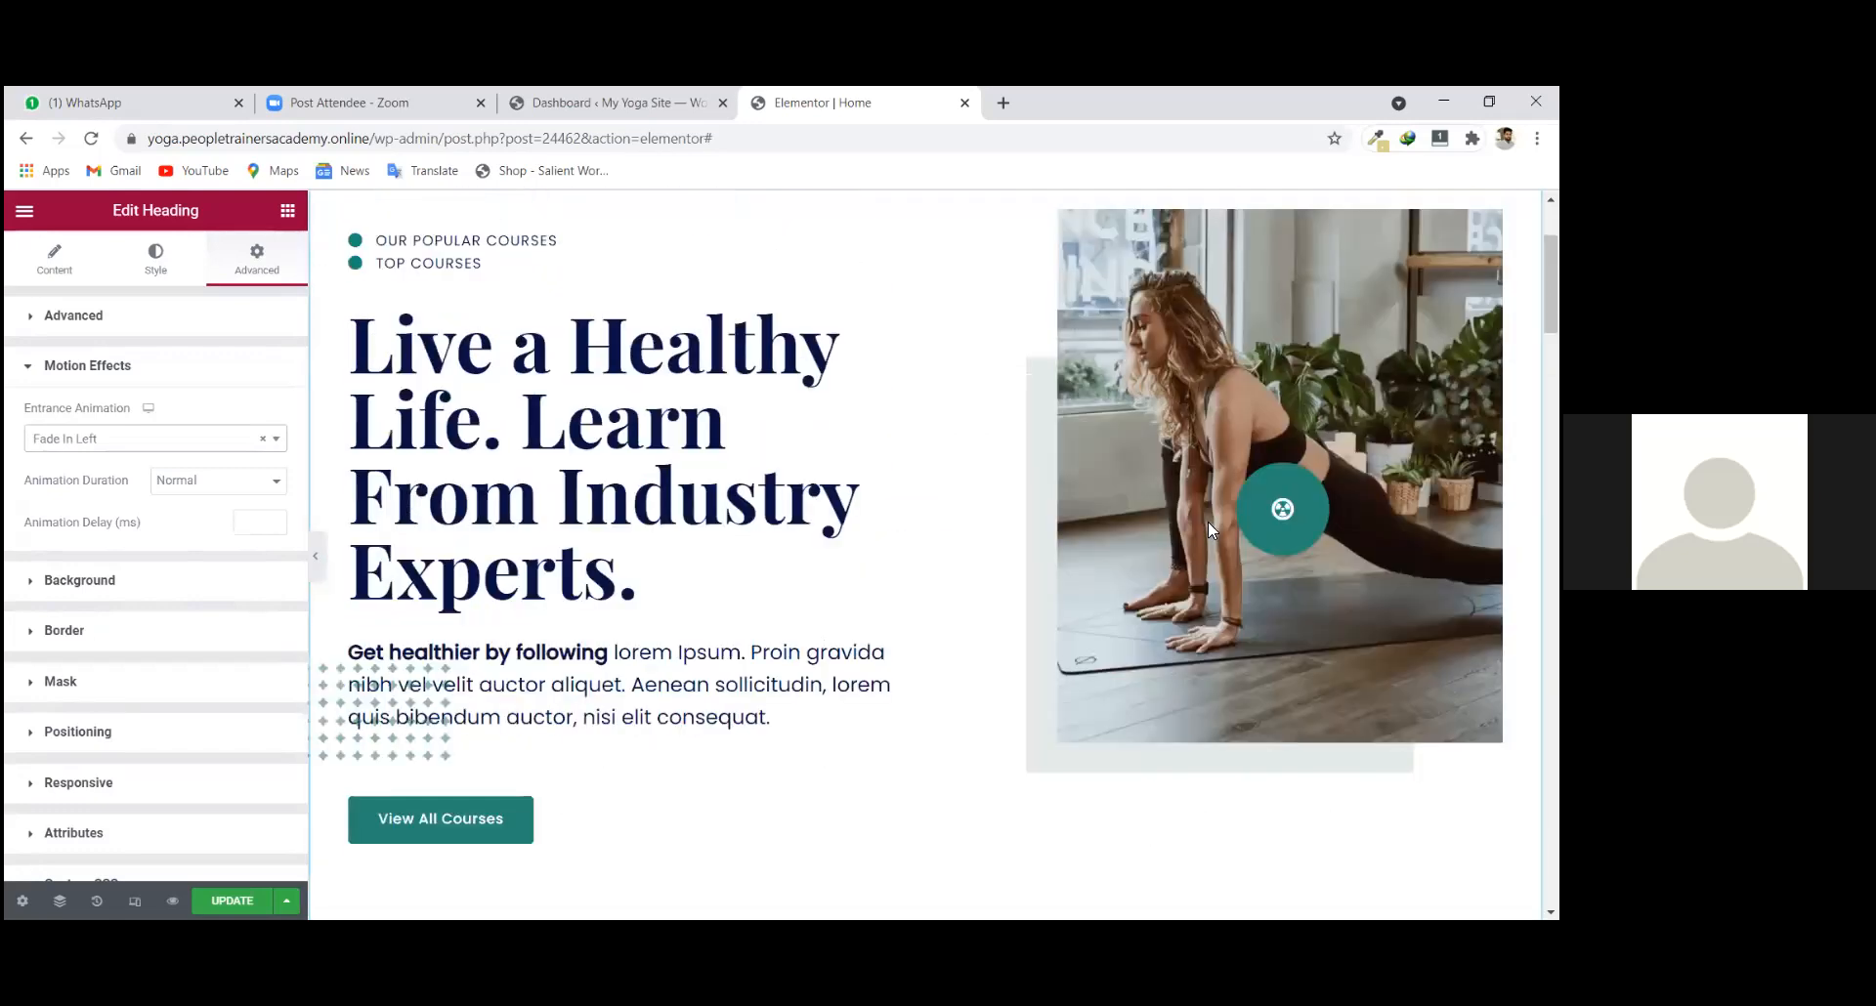
scroll(1208, 522, down, 7)
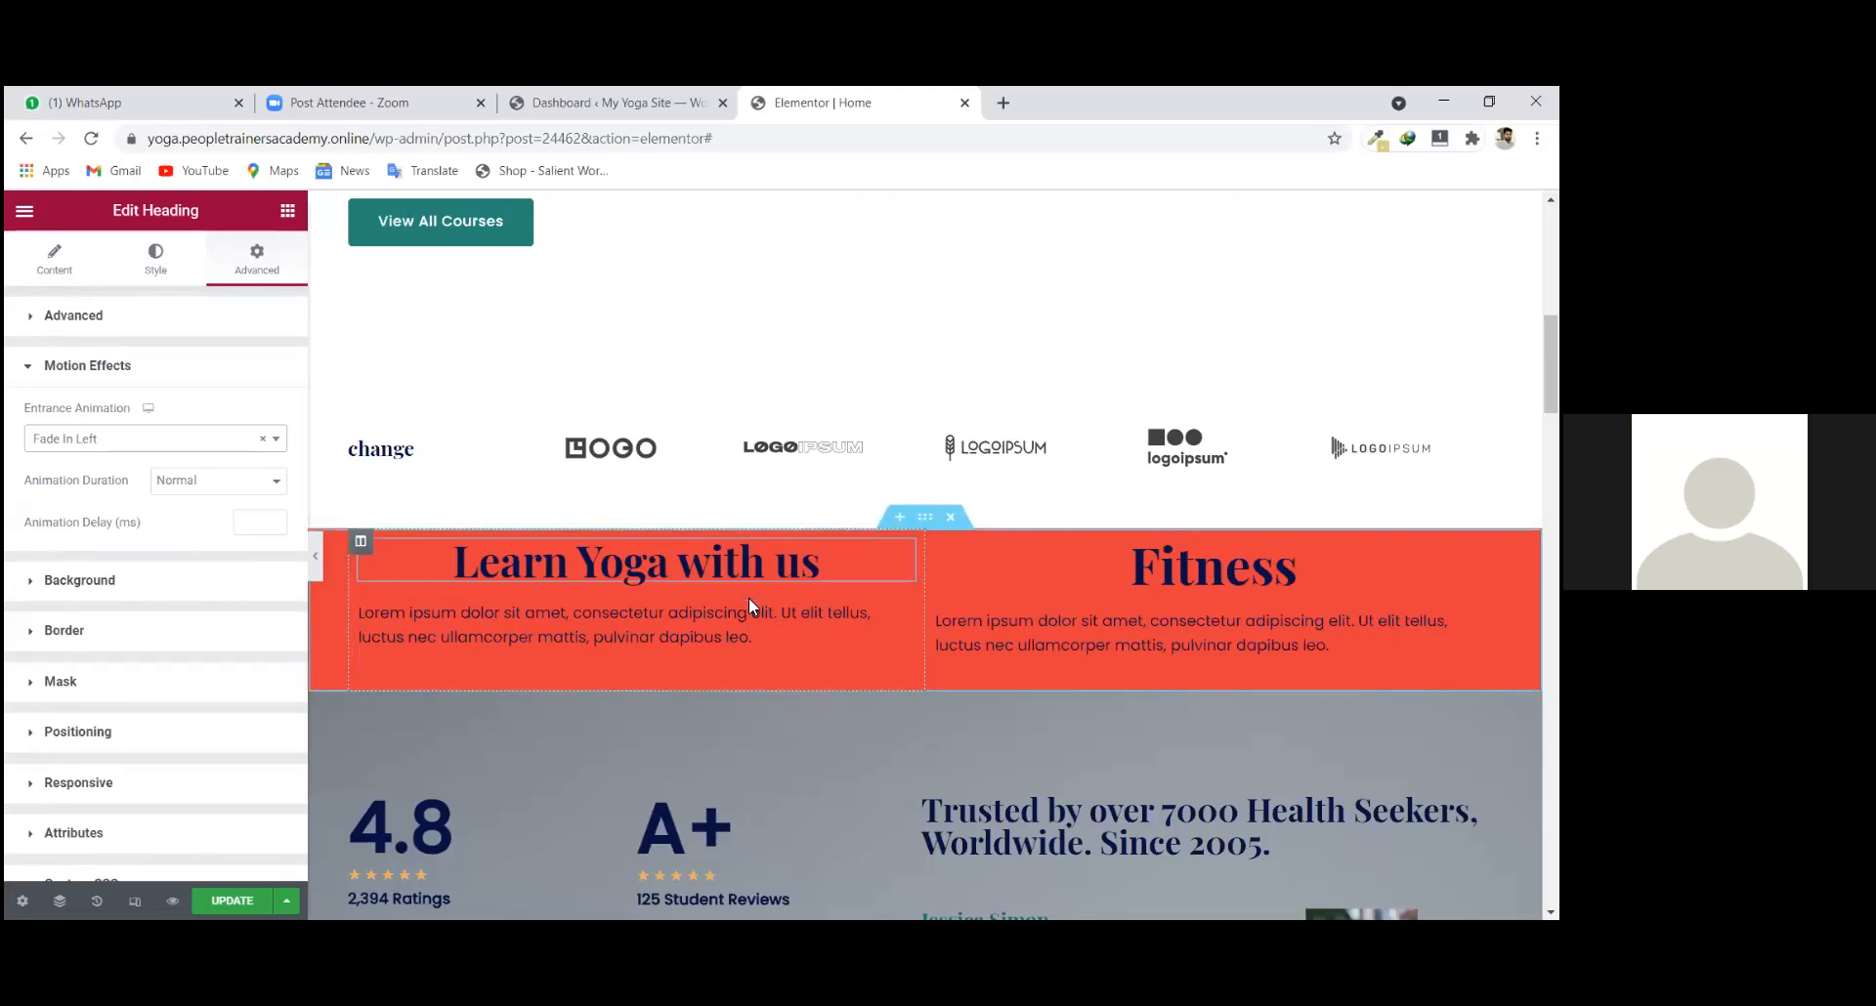
Look through the entrance animation options for the "Learn Yoga with us" heading and try Roll In.
click(274, 447)
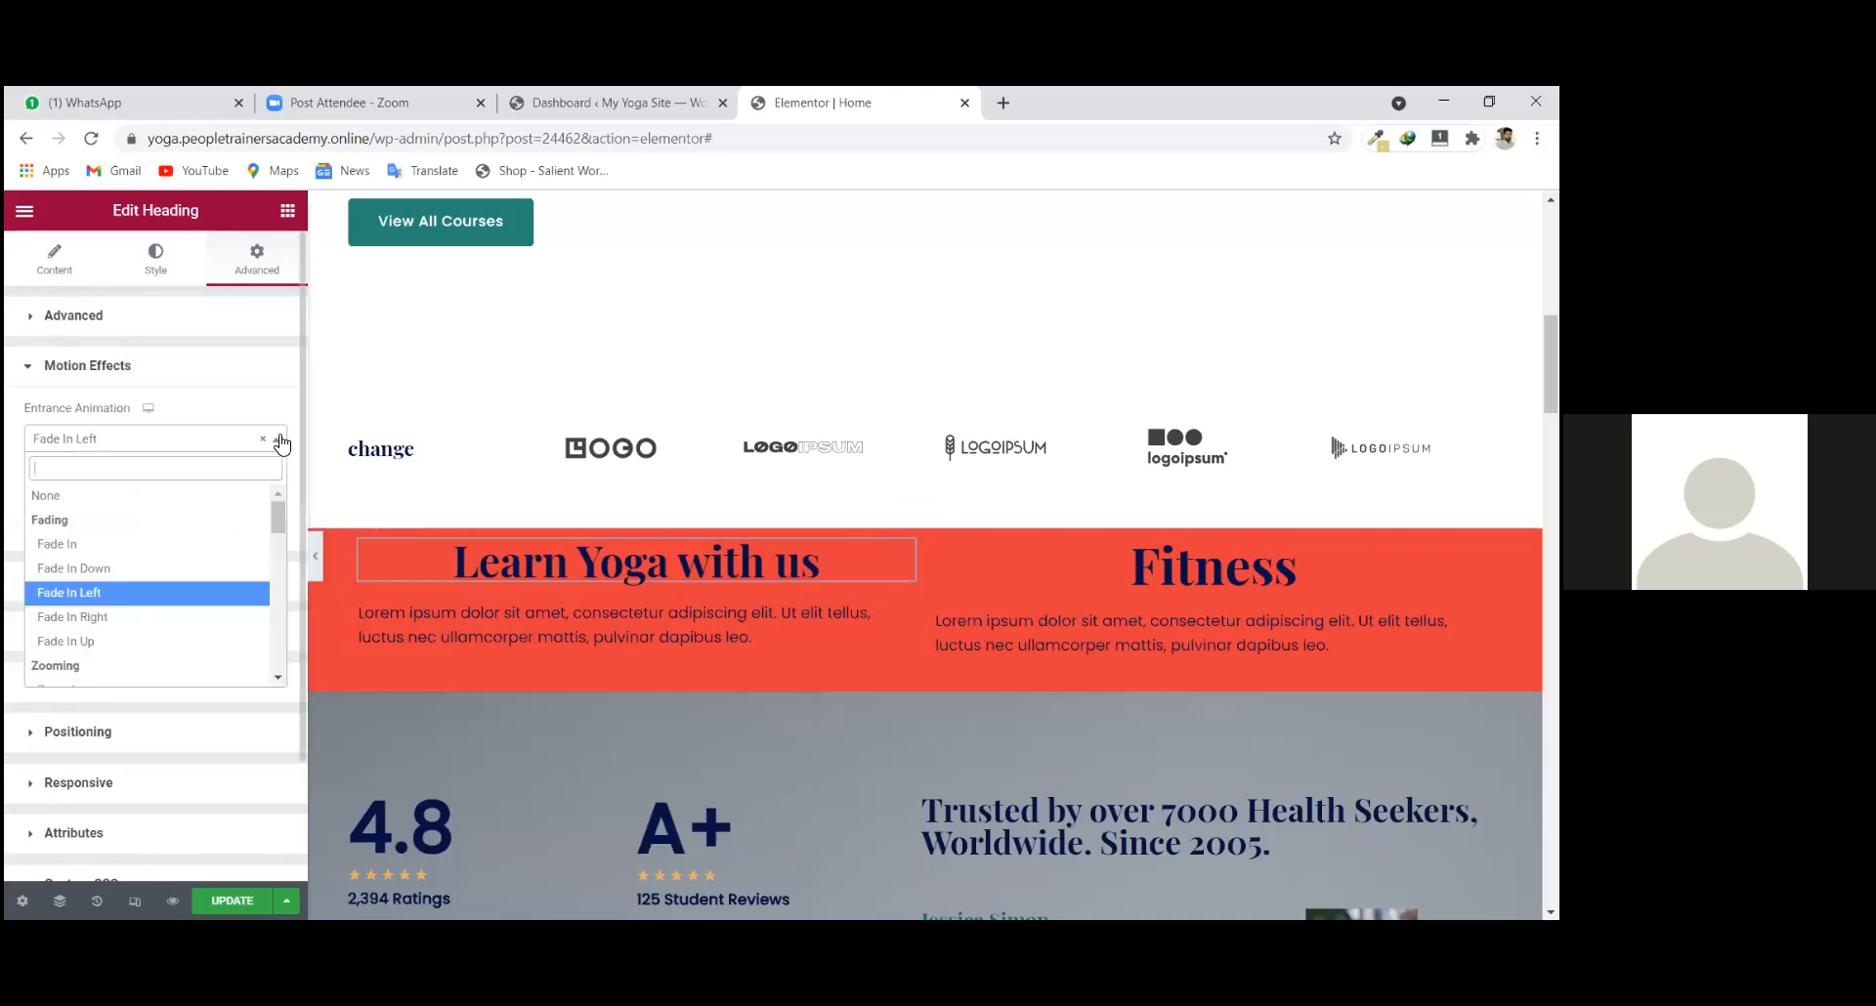
scroll(90, 607, down, 1)
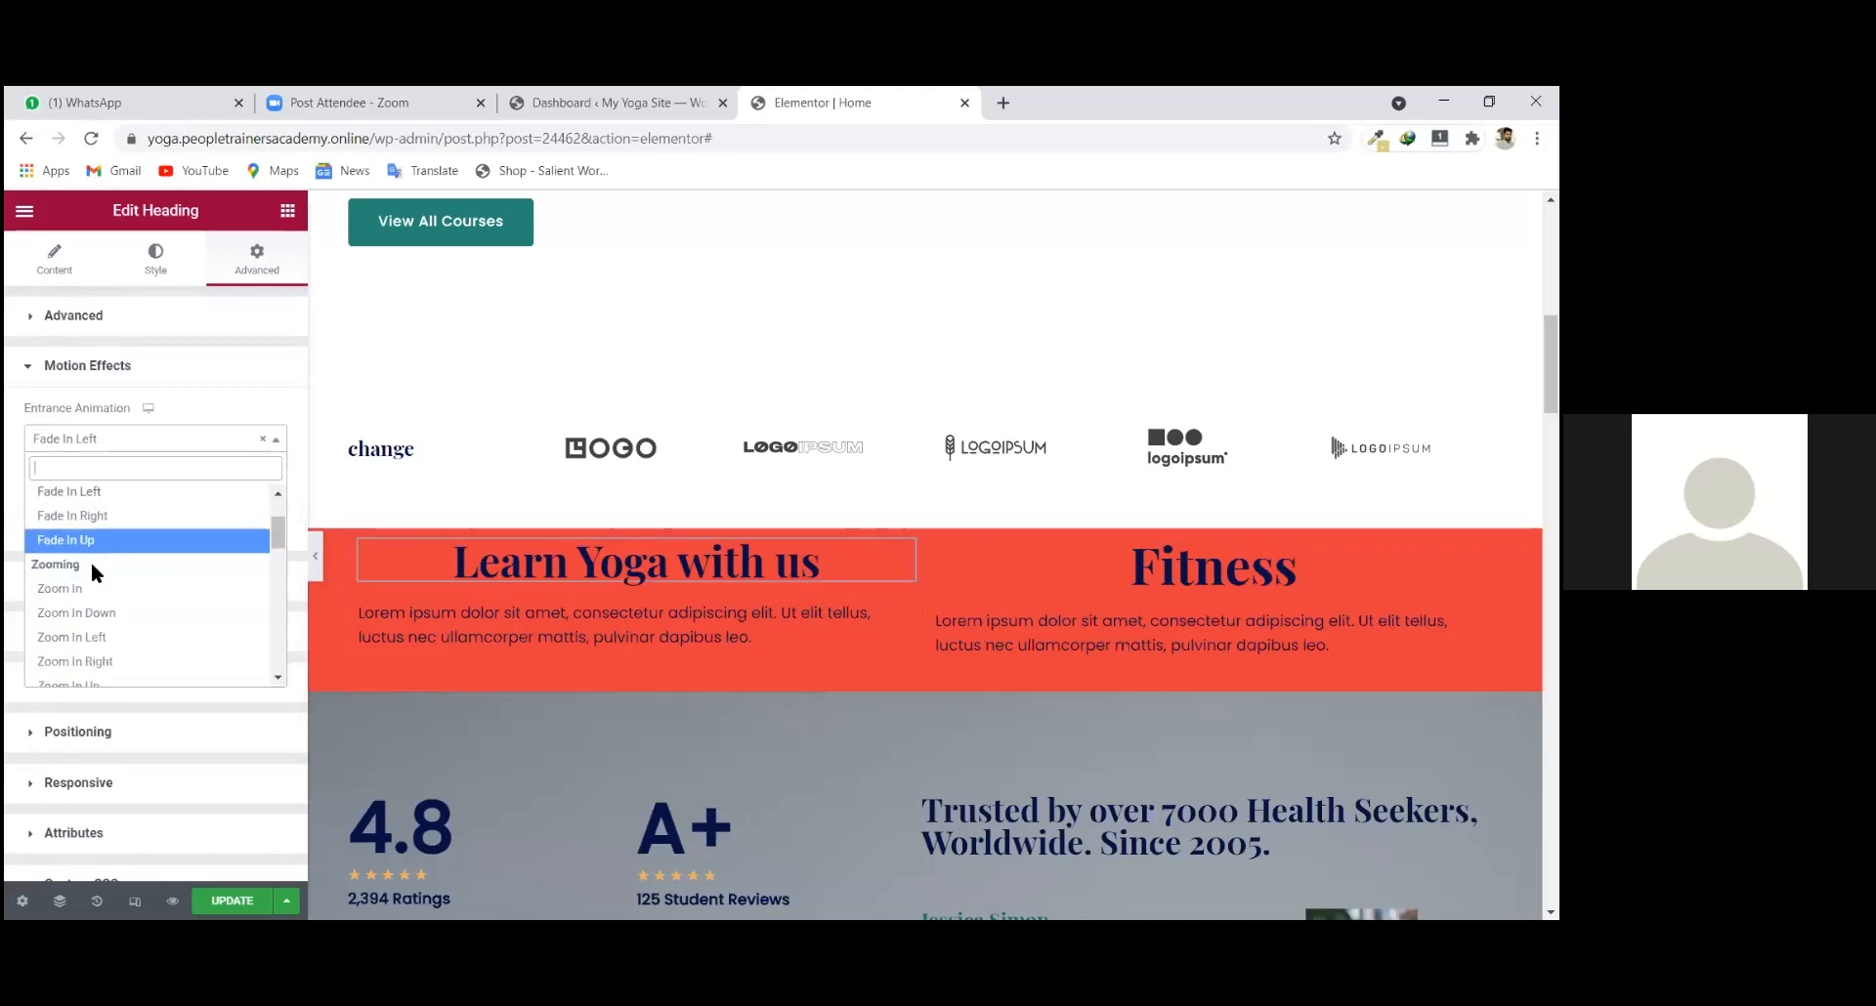
scroll(91, 616, down, 1)
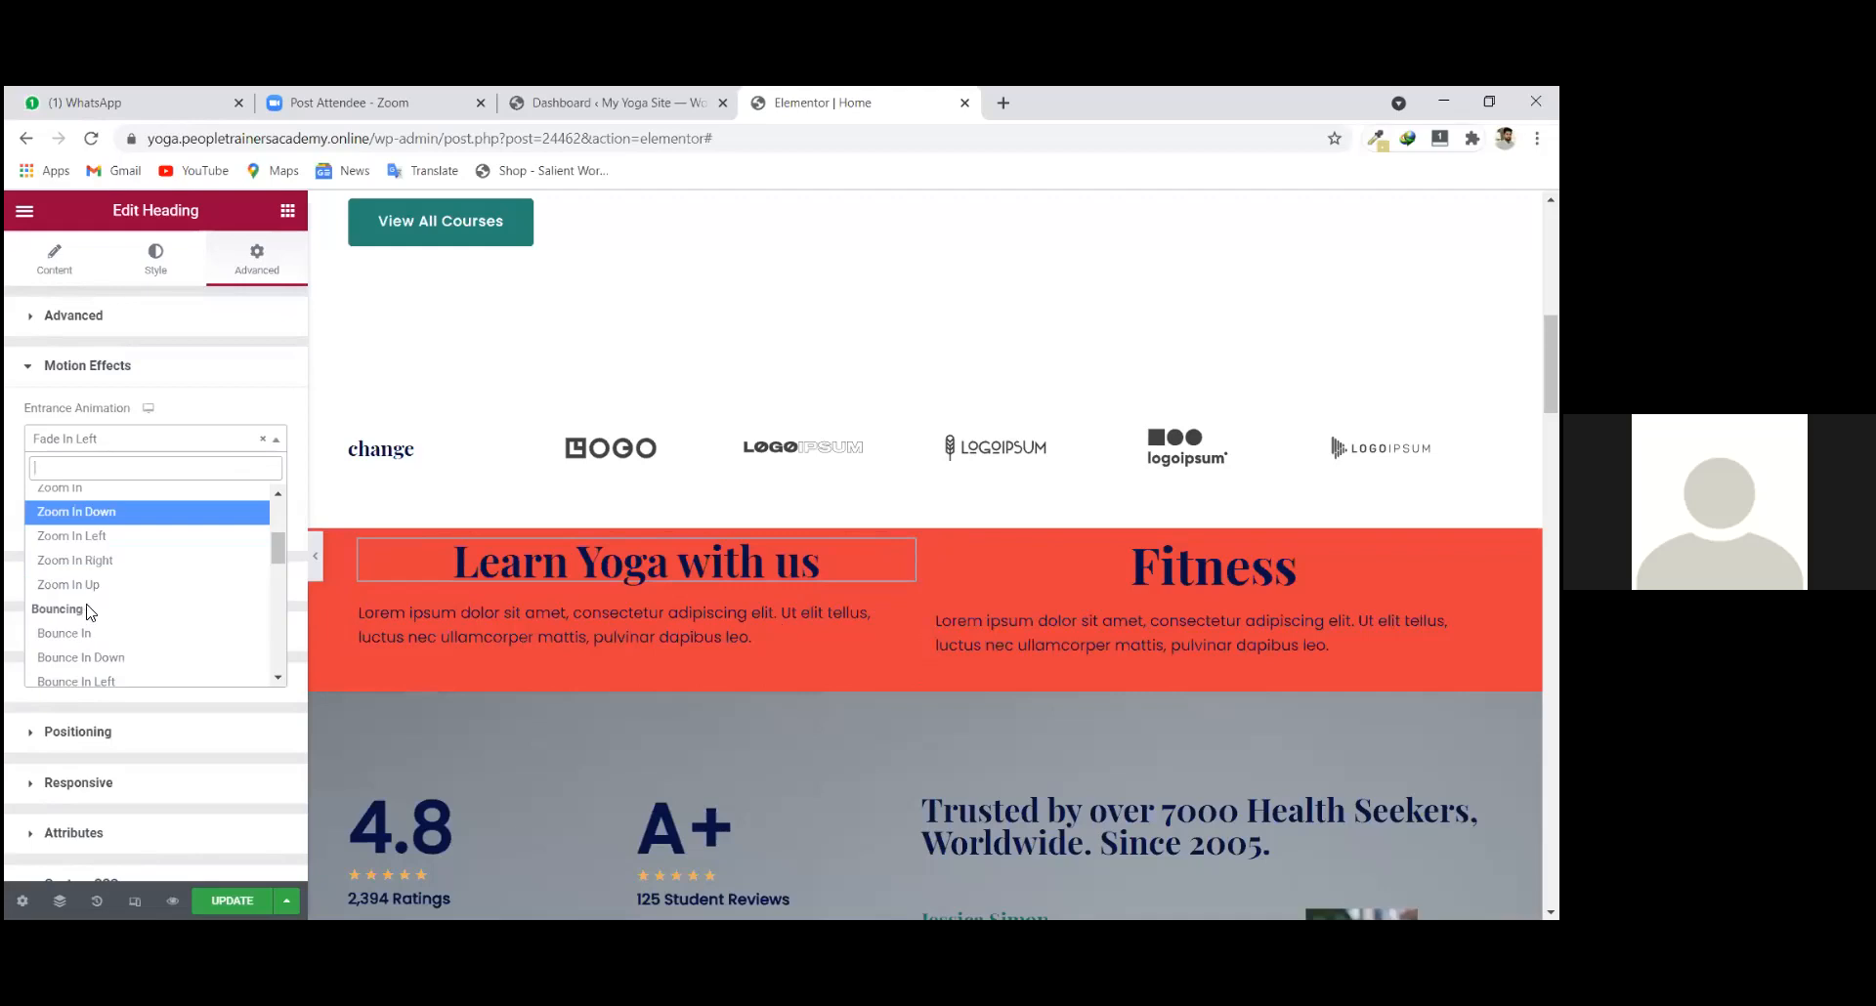
scroll(98, 625, down, 1)
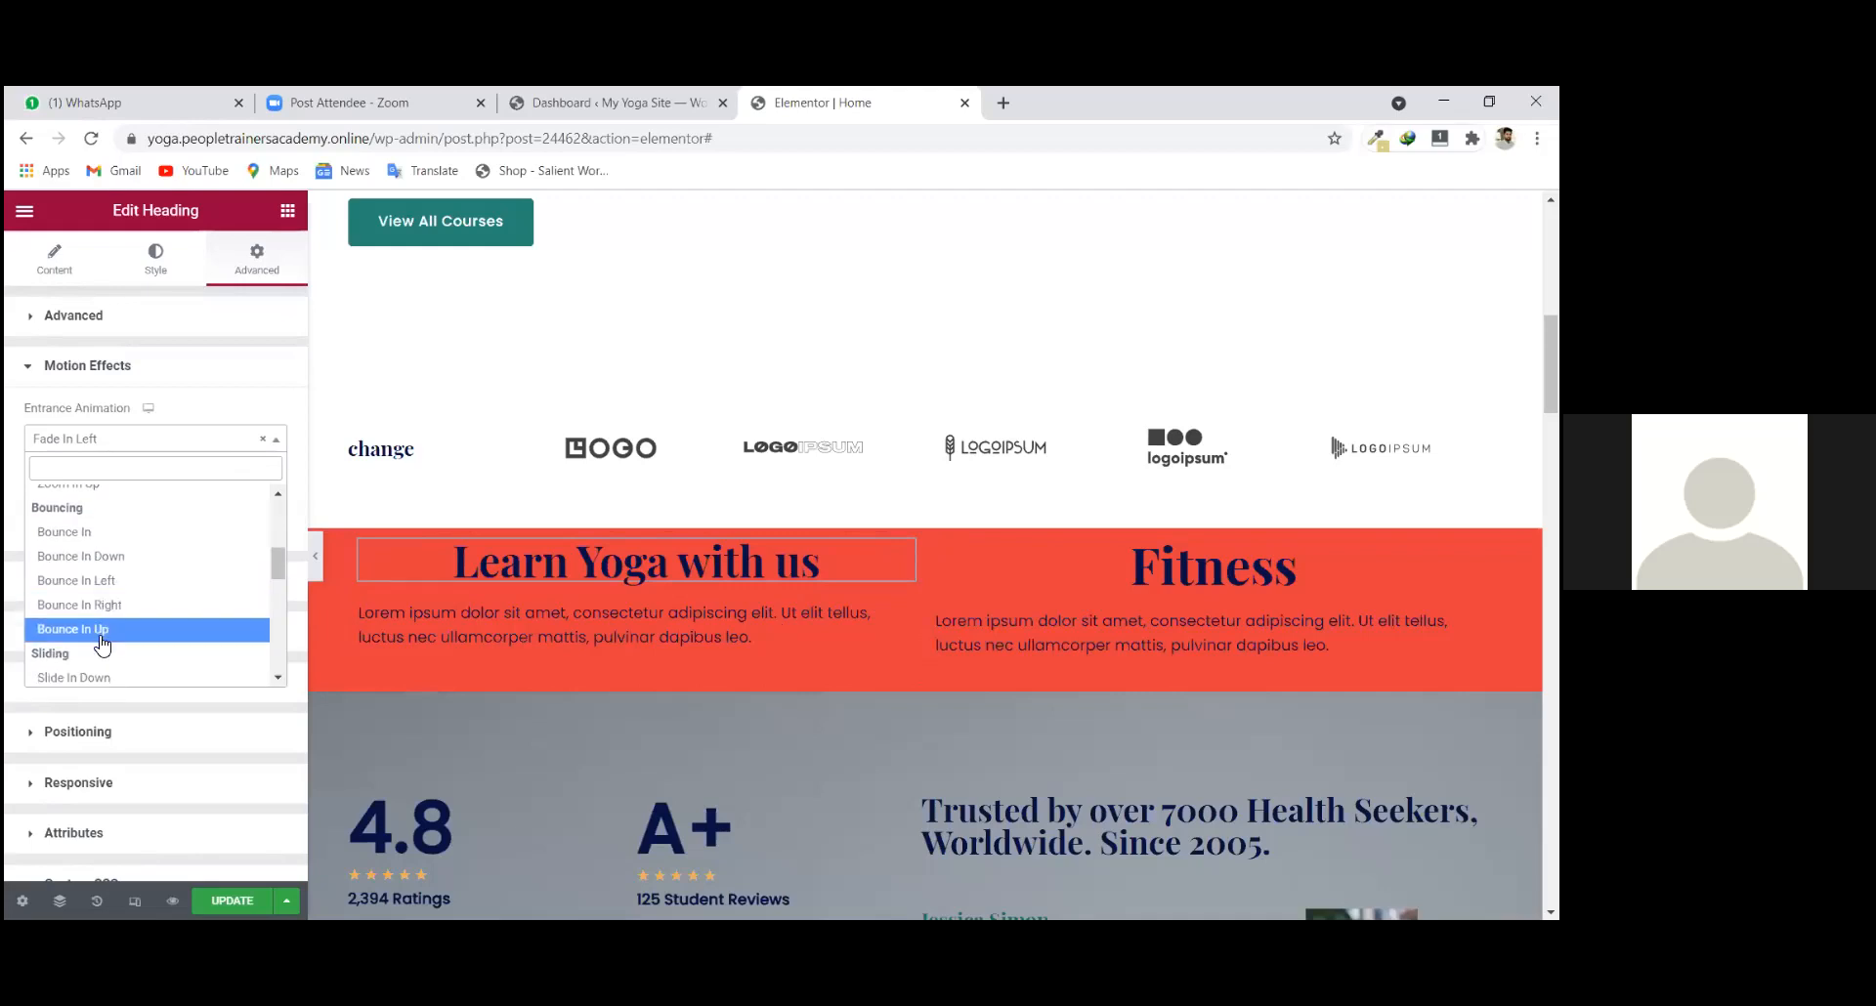
scroll(102, 640, down, 2)
scroll(97, 616, down, 2)
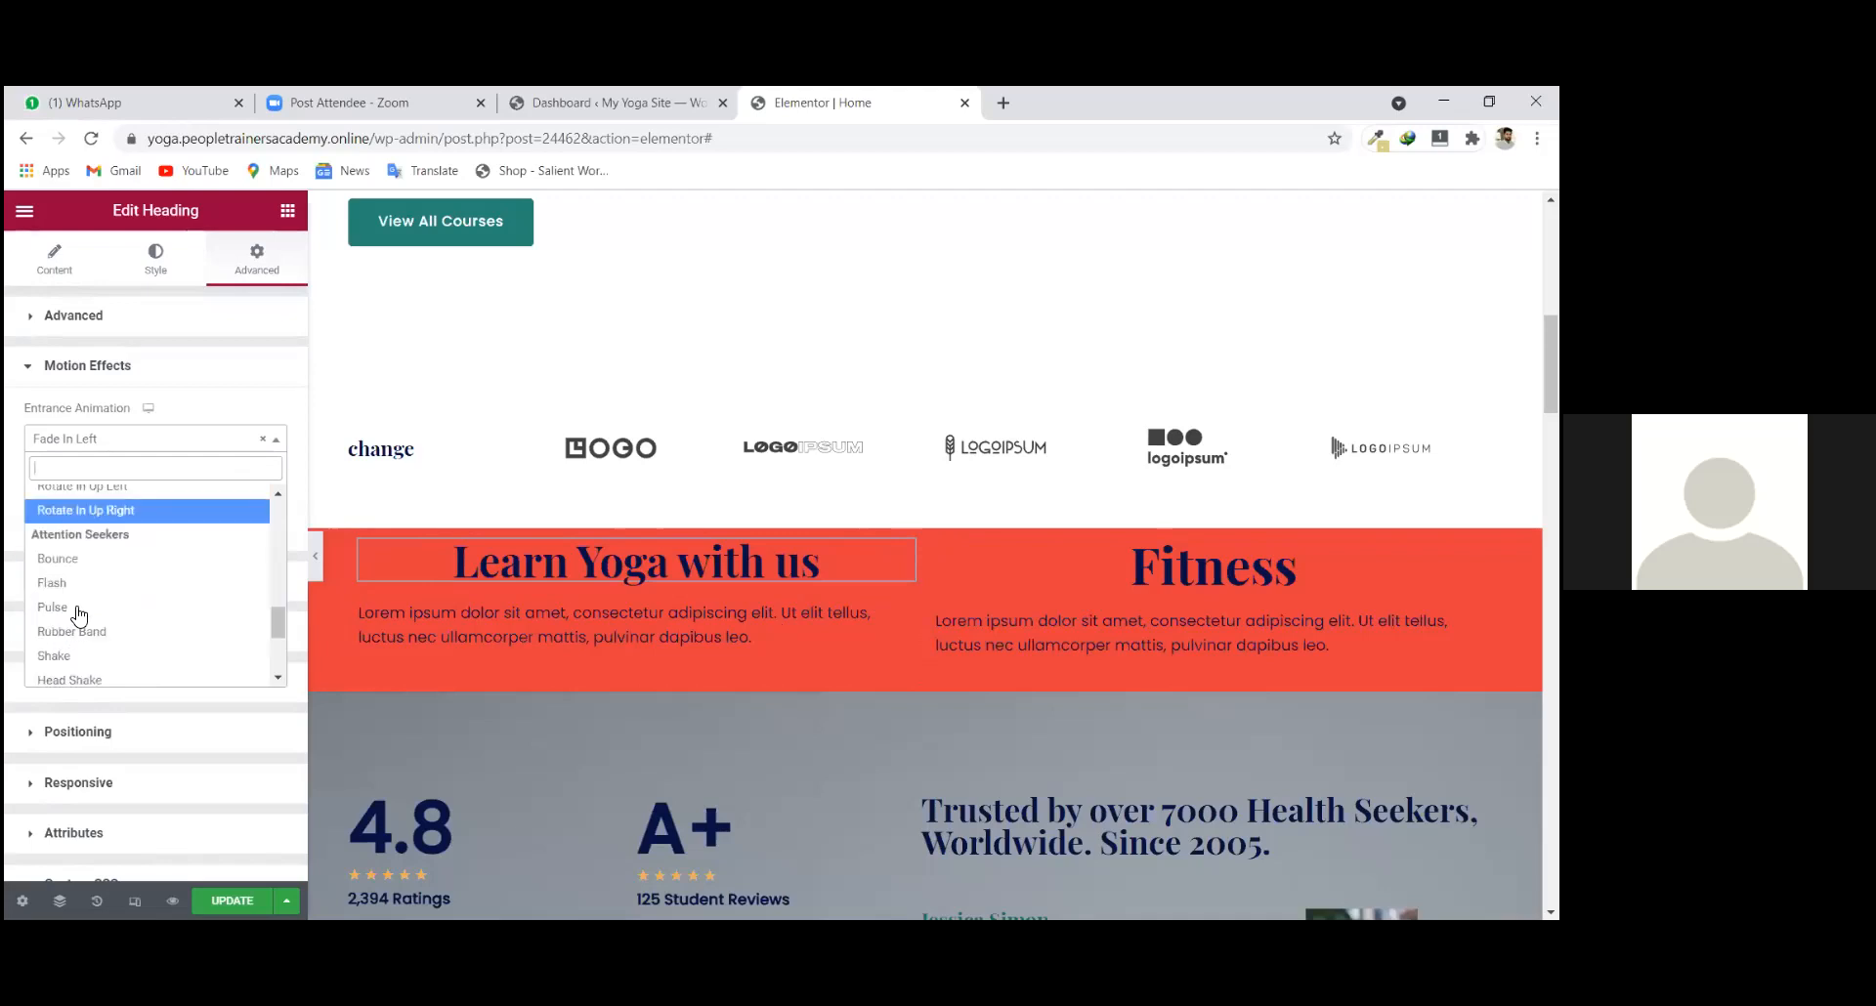
scroll(88, 628, down, 3)
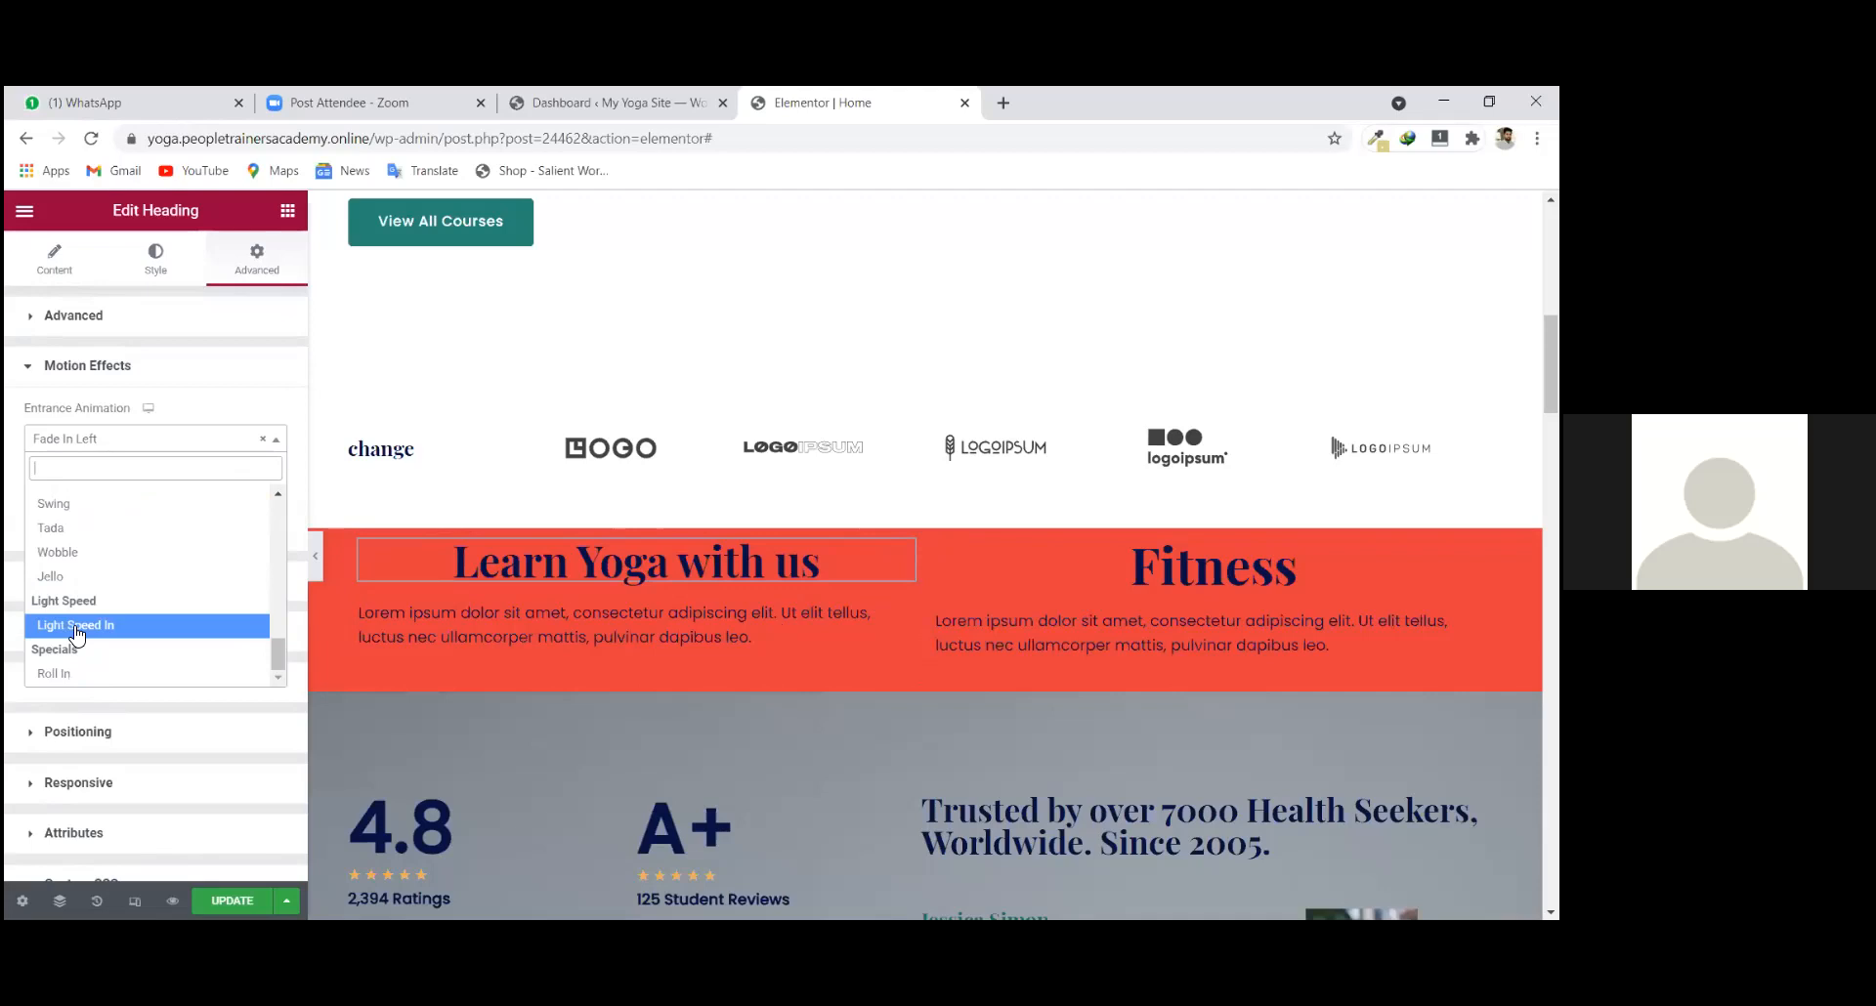
click(80, 673)
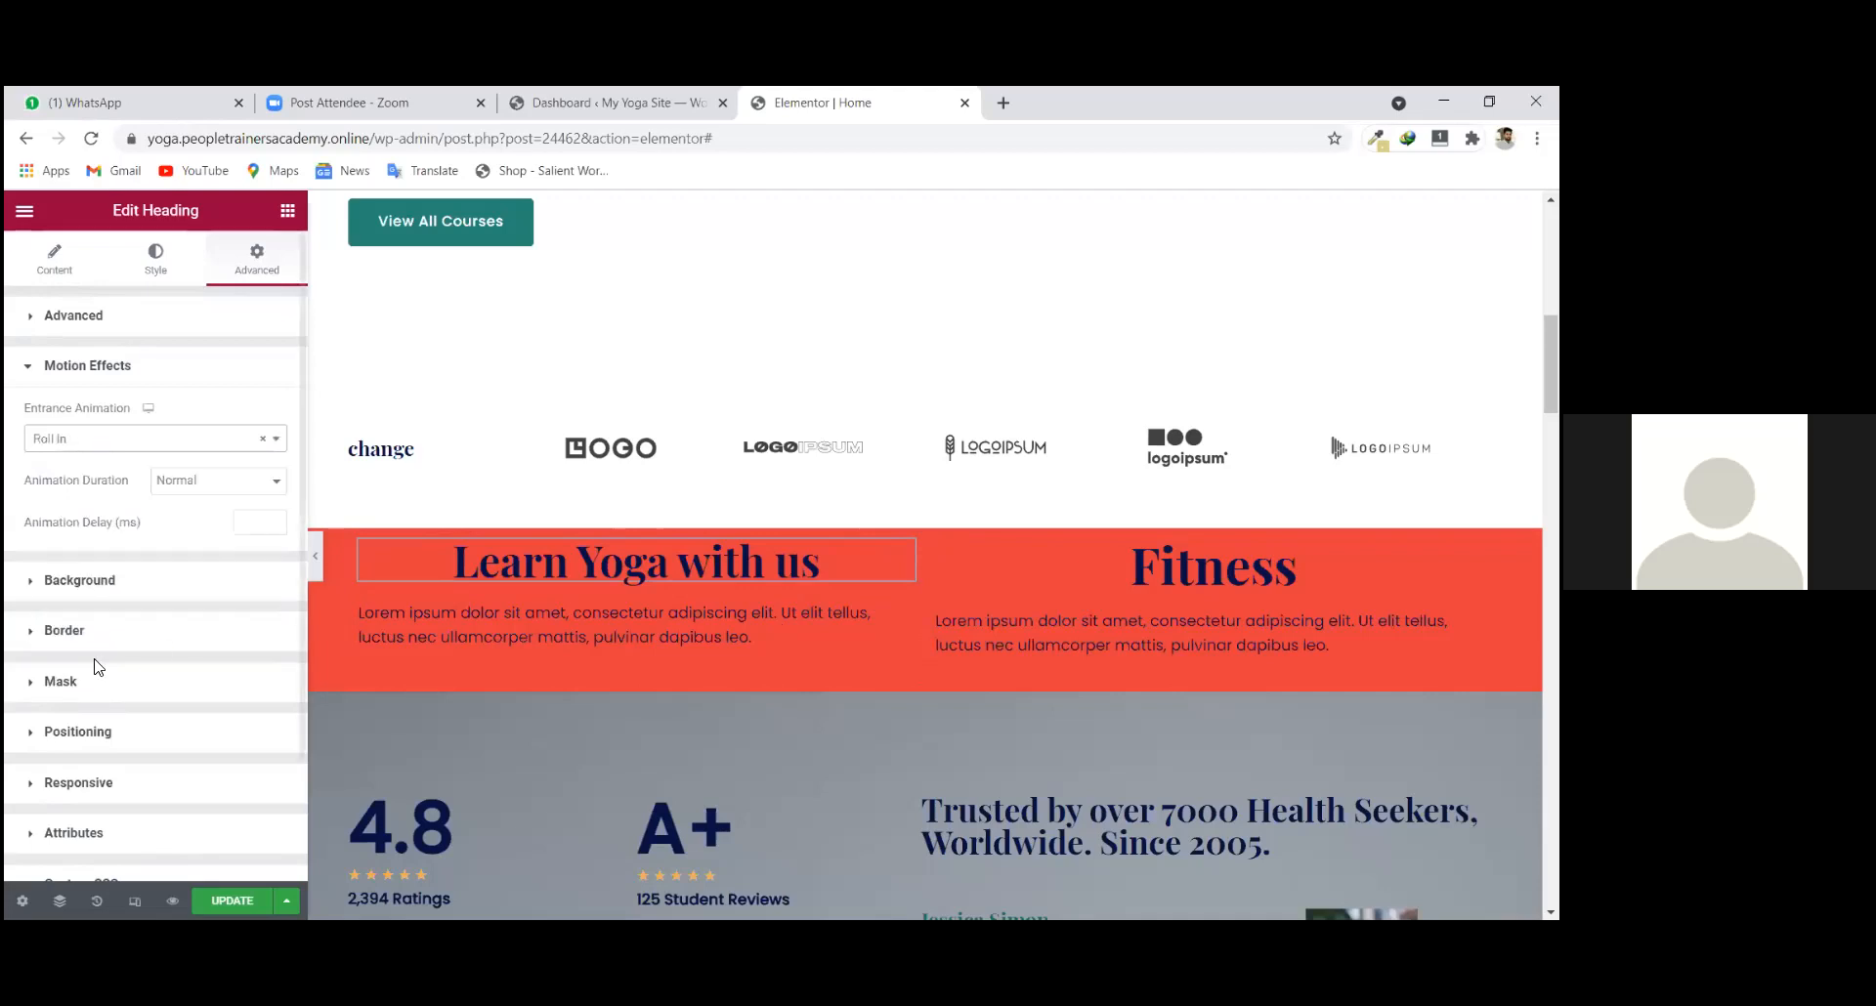
Set the entrance animation of the "Learn Yoga with us" heading to Zoom In.
click(283, 445)
scroll(63, 562, up, 10)
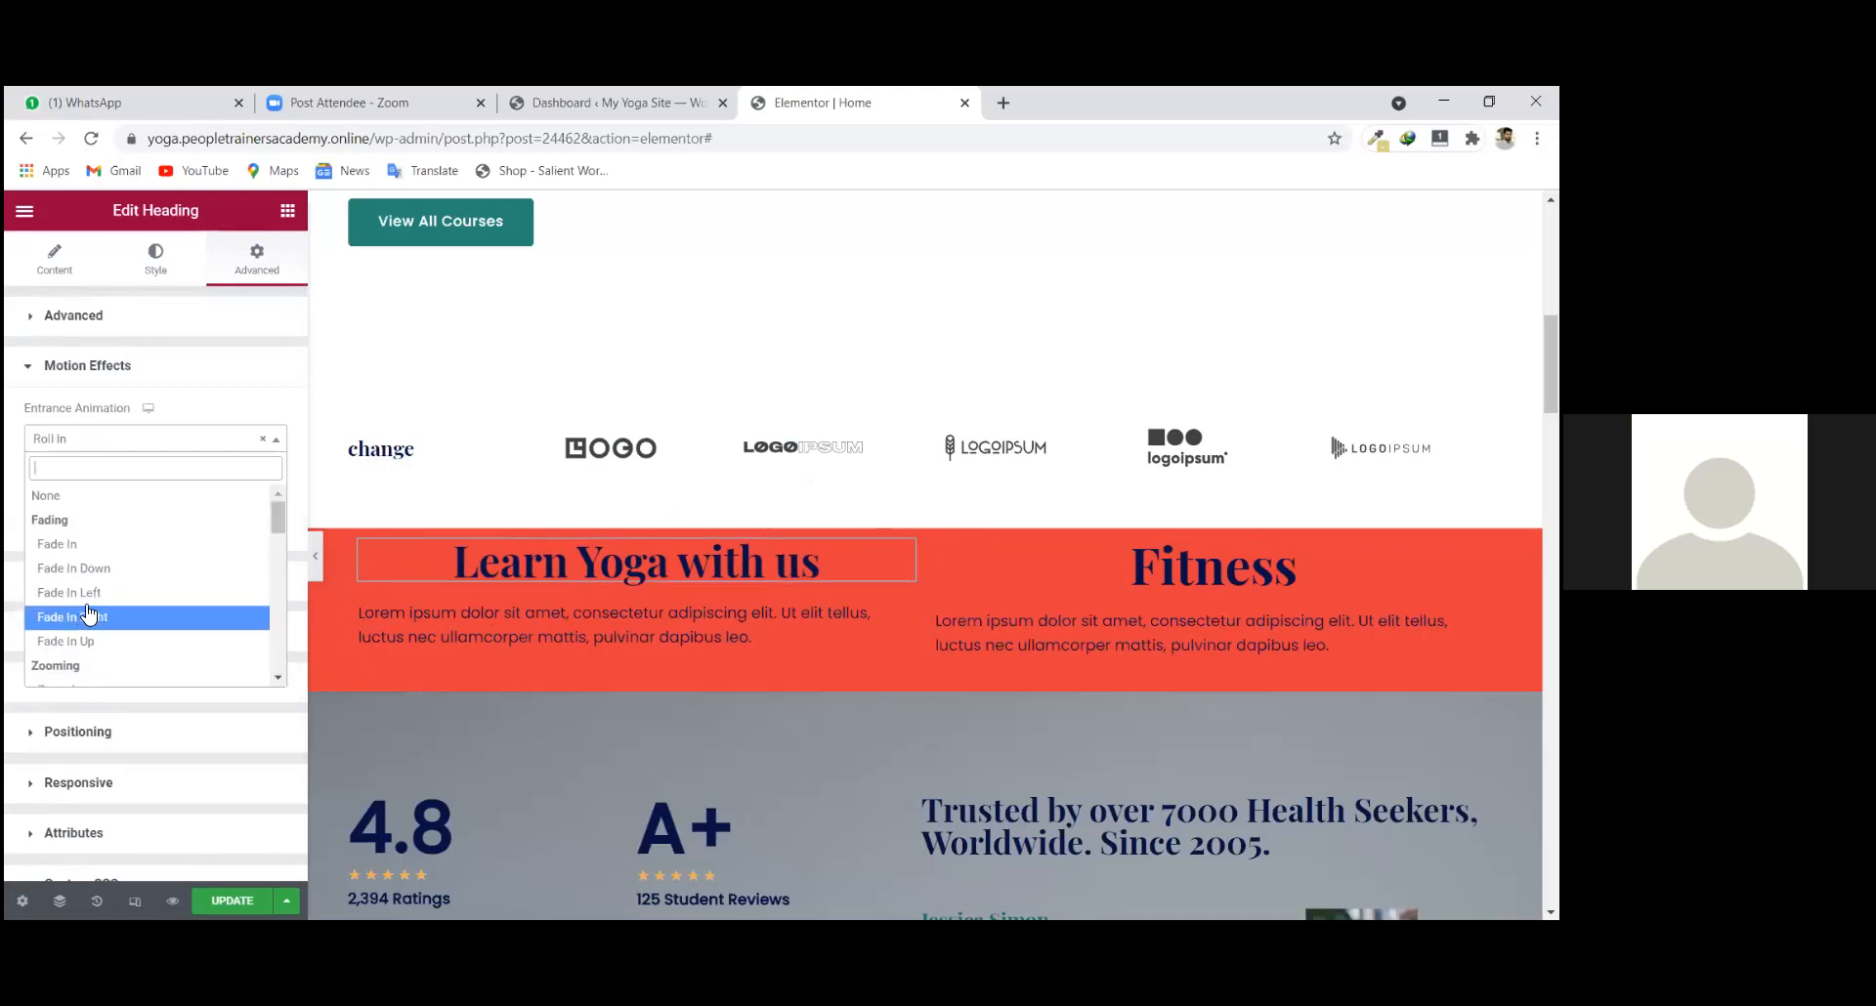
scroll(91, 601, down, 2)
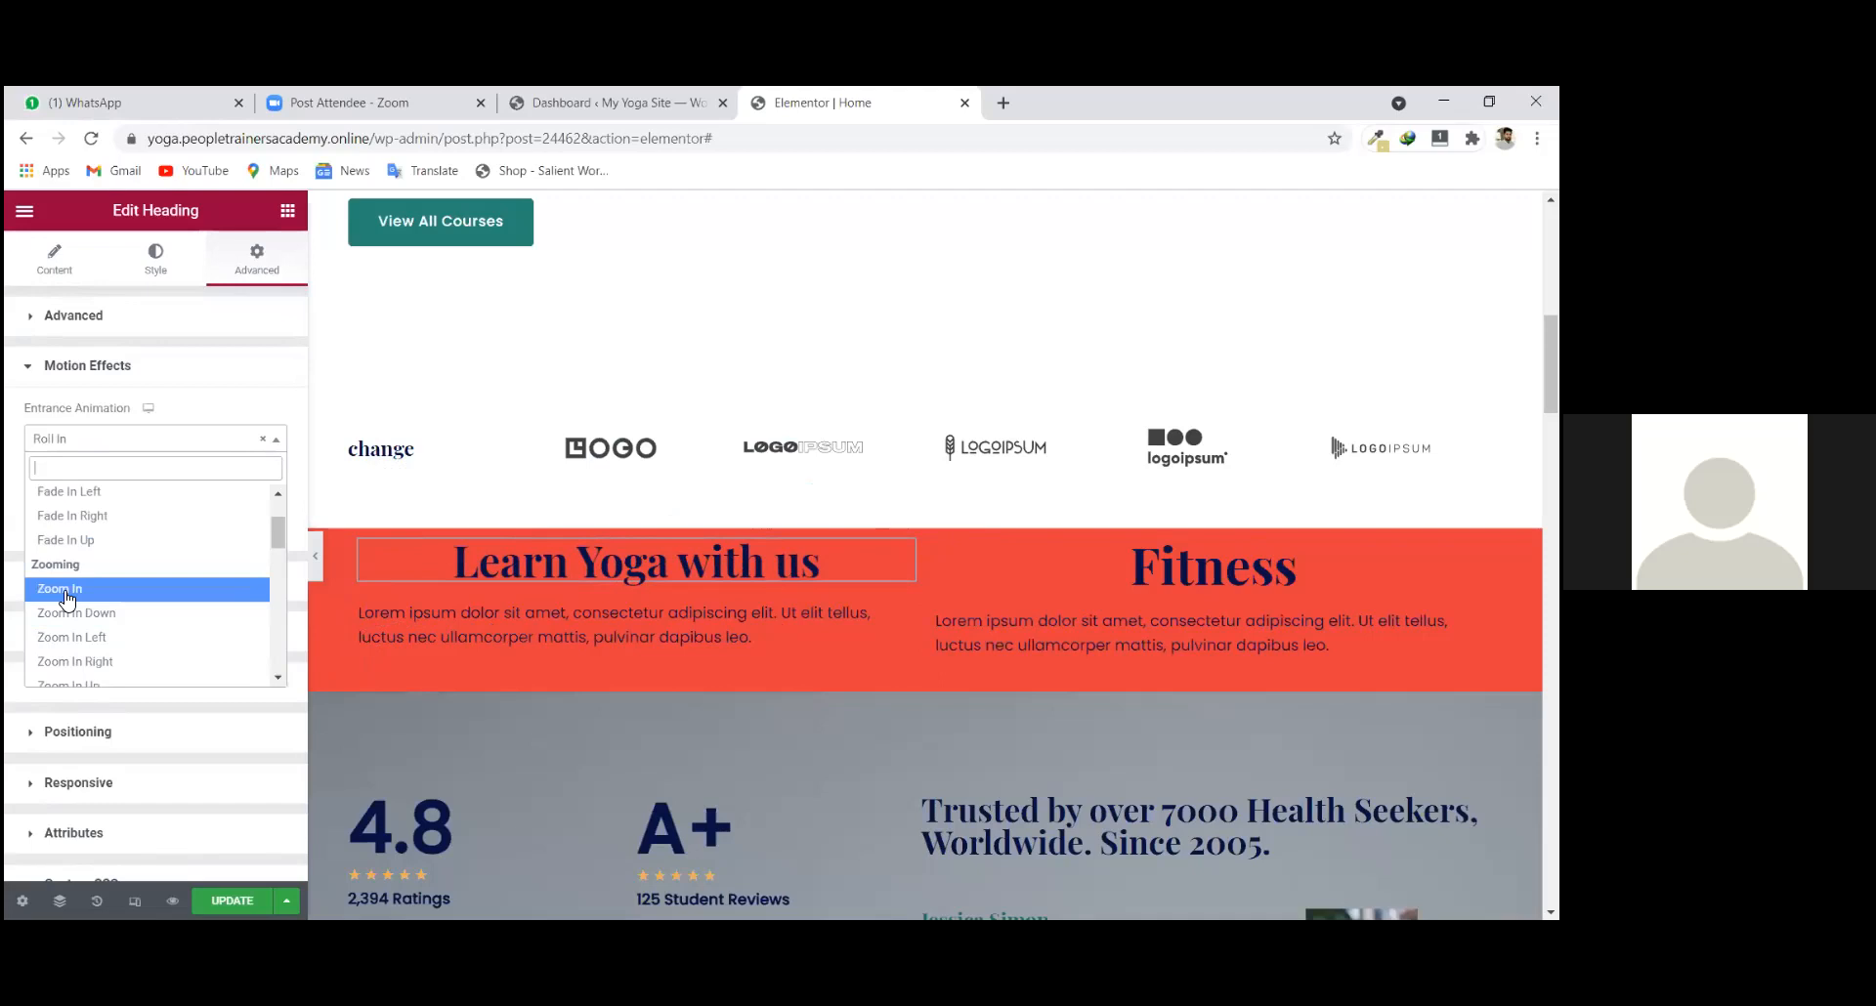
click(88, 590)
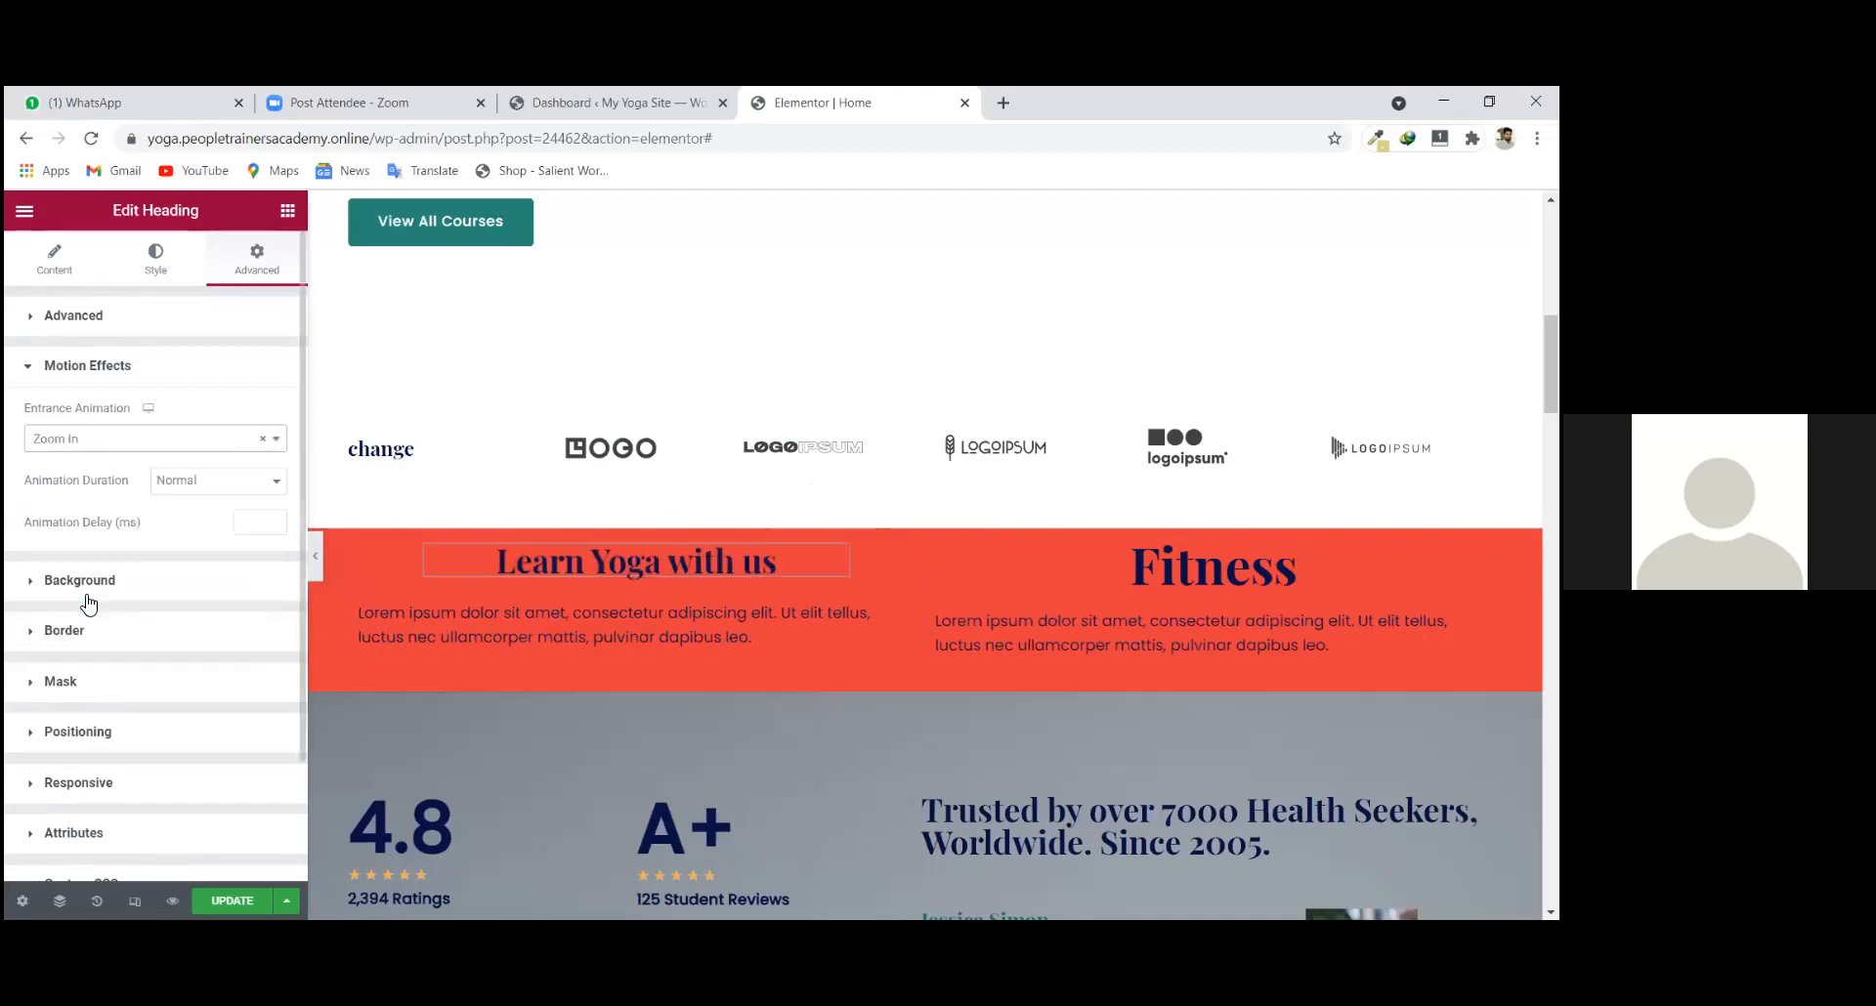
click(275, 446)
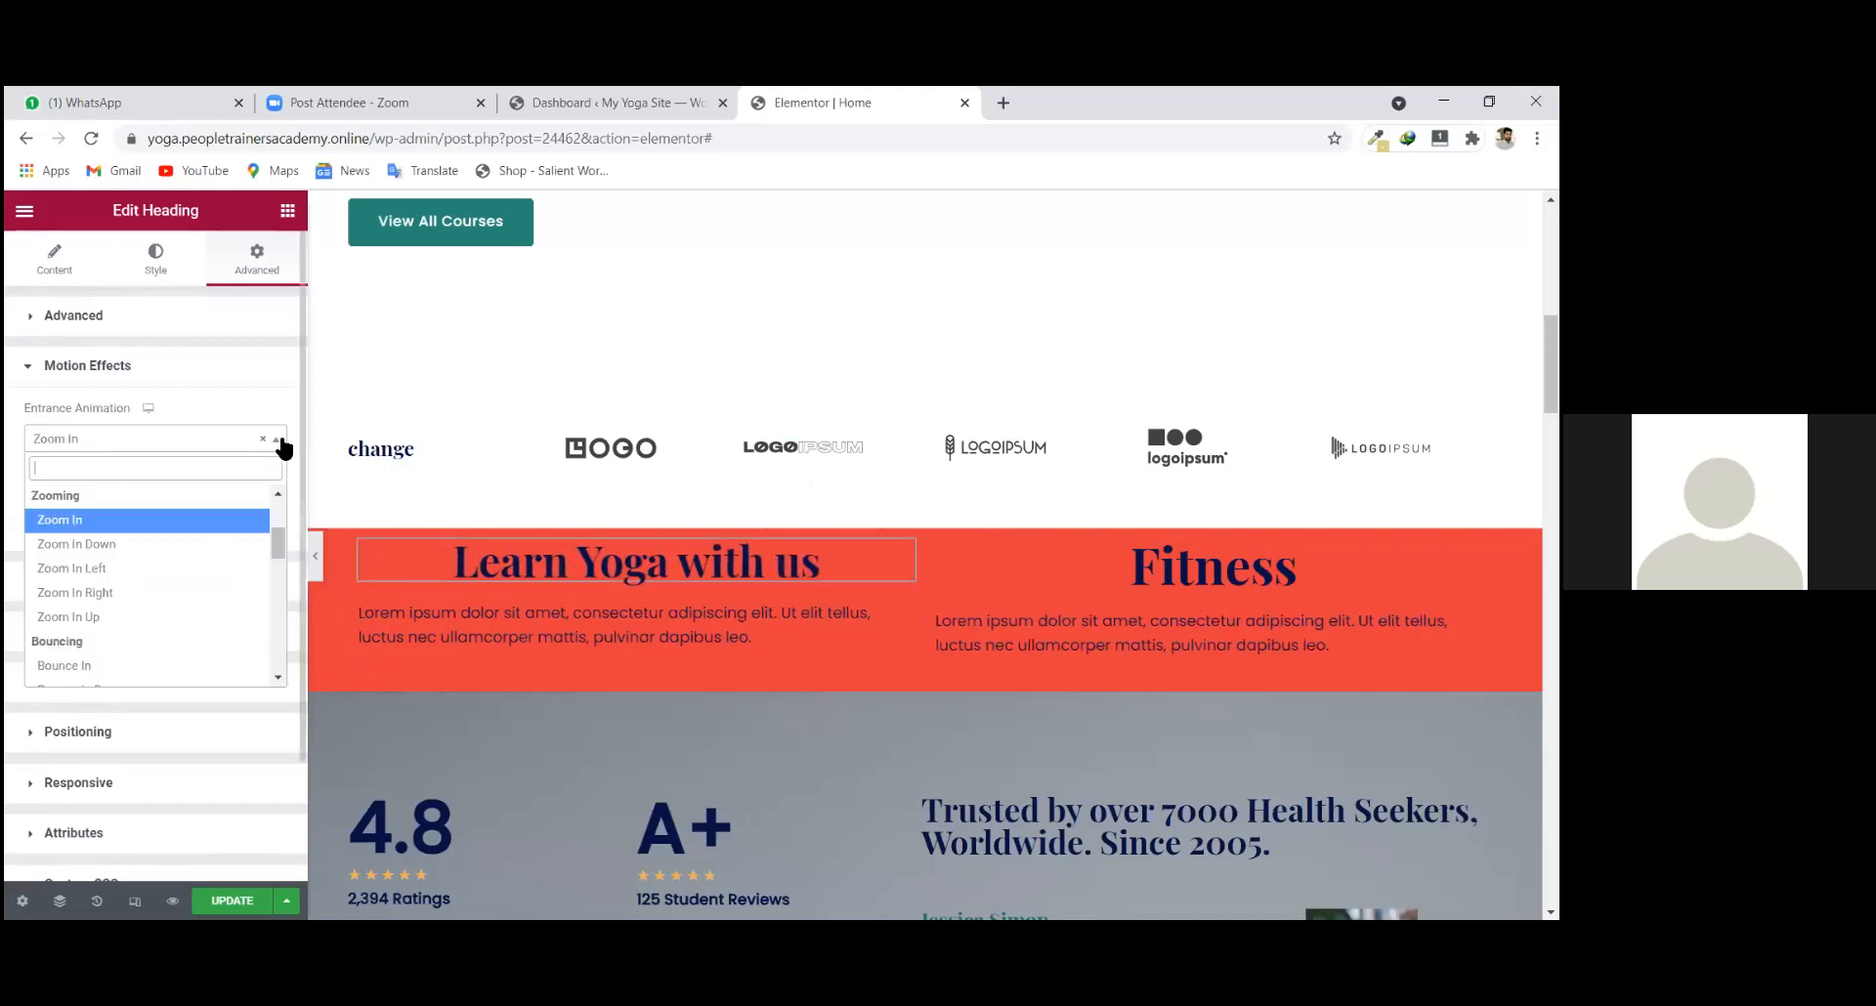
click(275, 446)
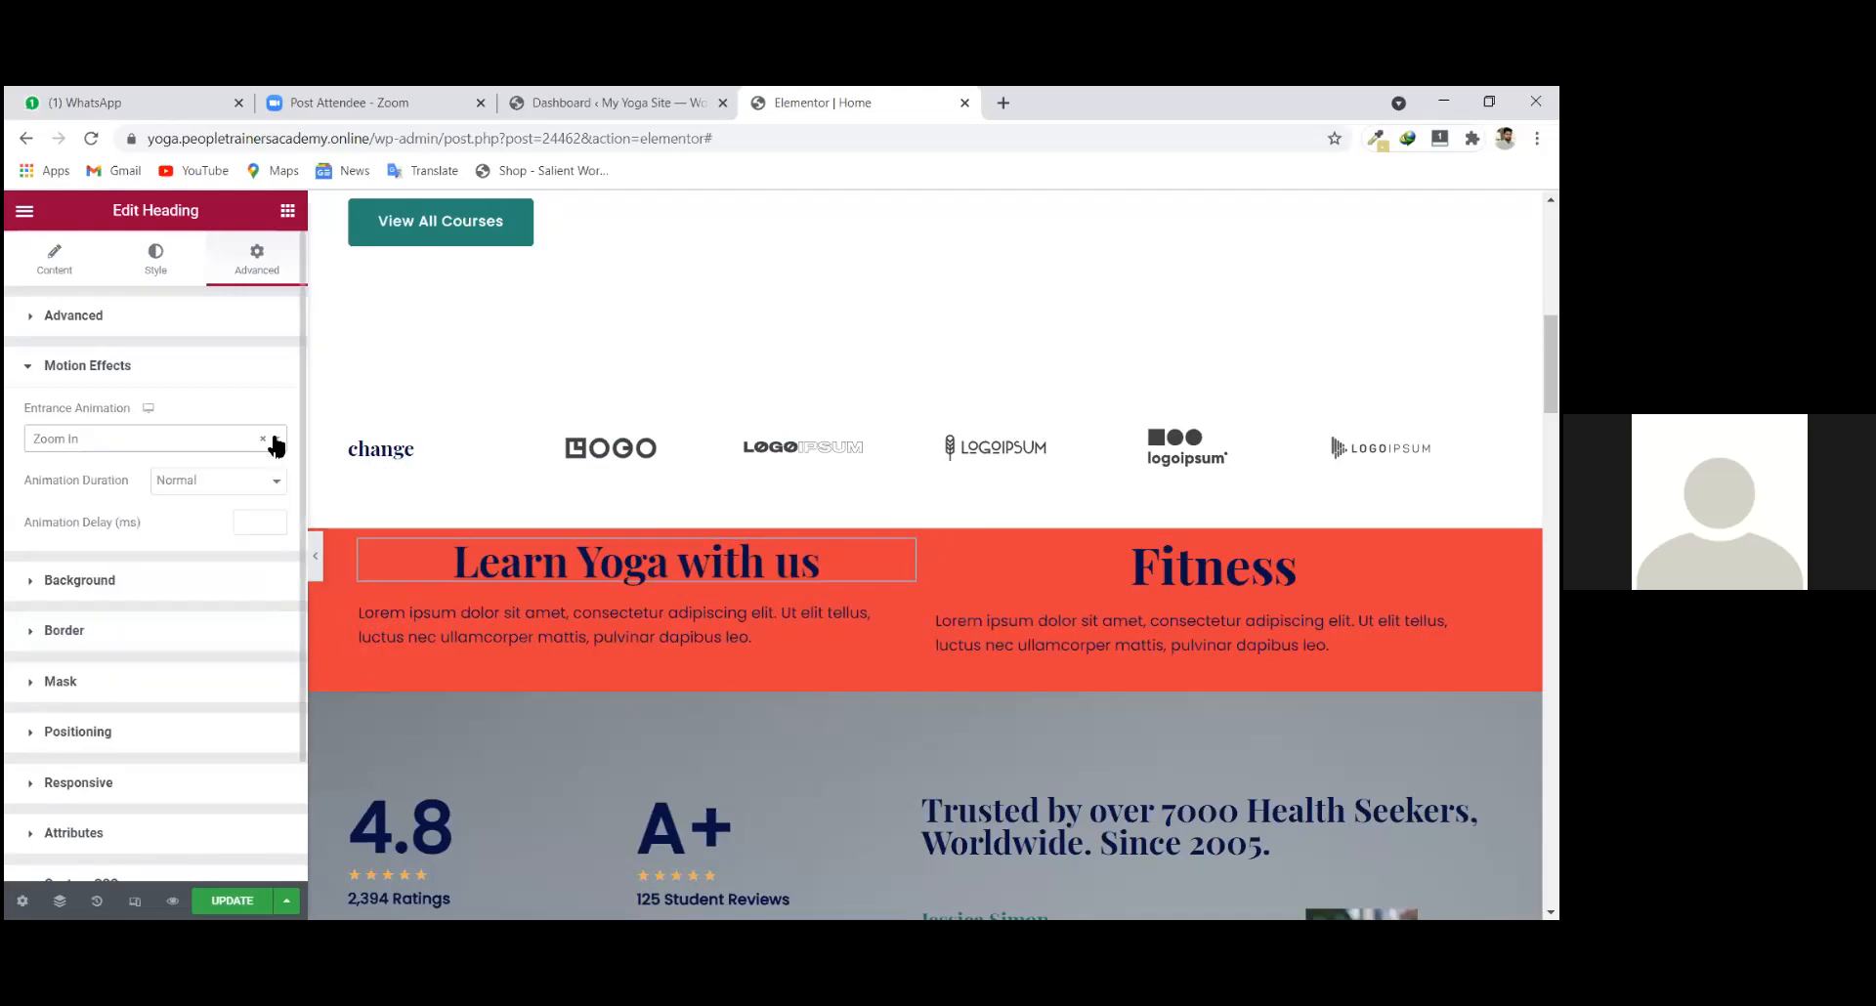
Open the "Fitness" heading's motion effects and set its entrance animation to Zoom In.
click(1480, 550)
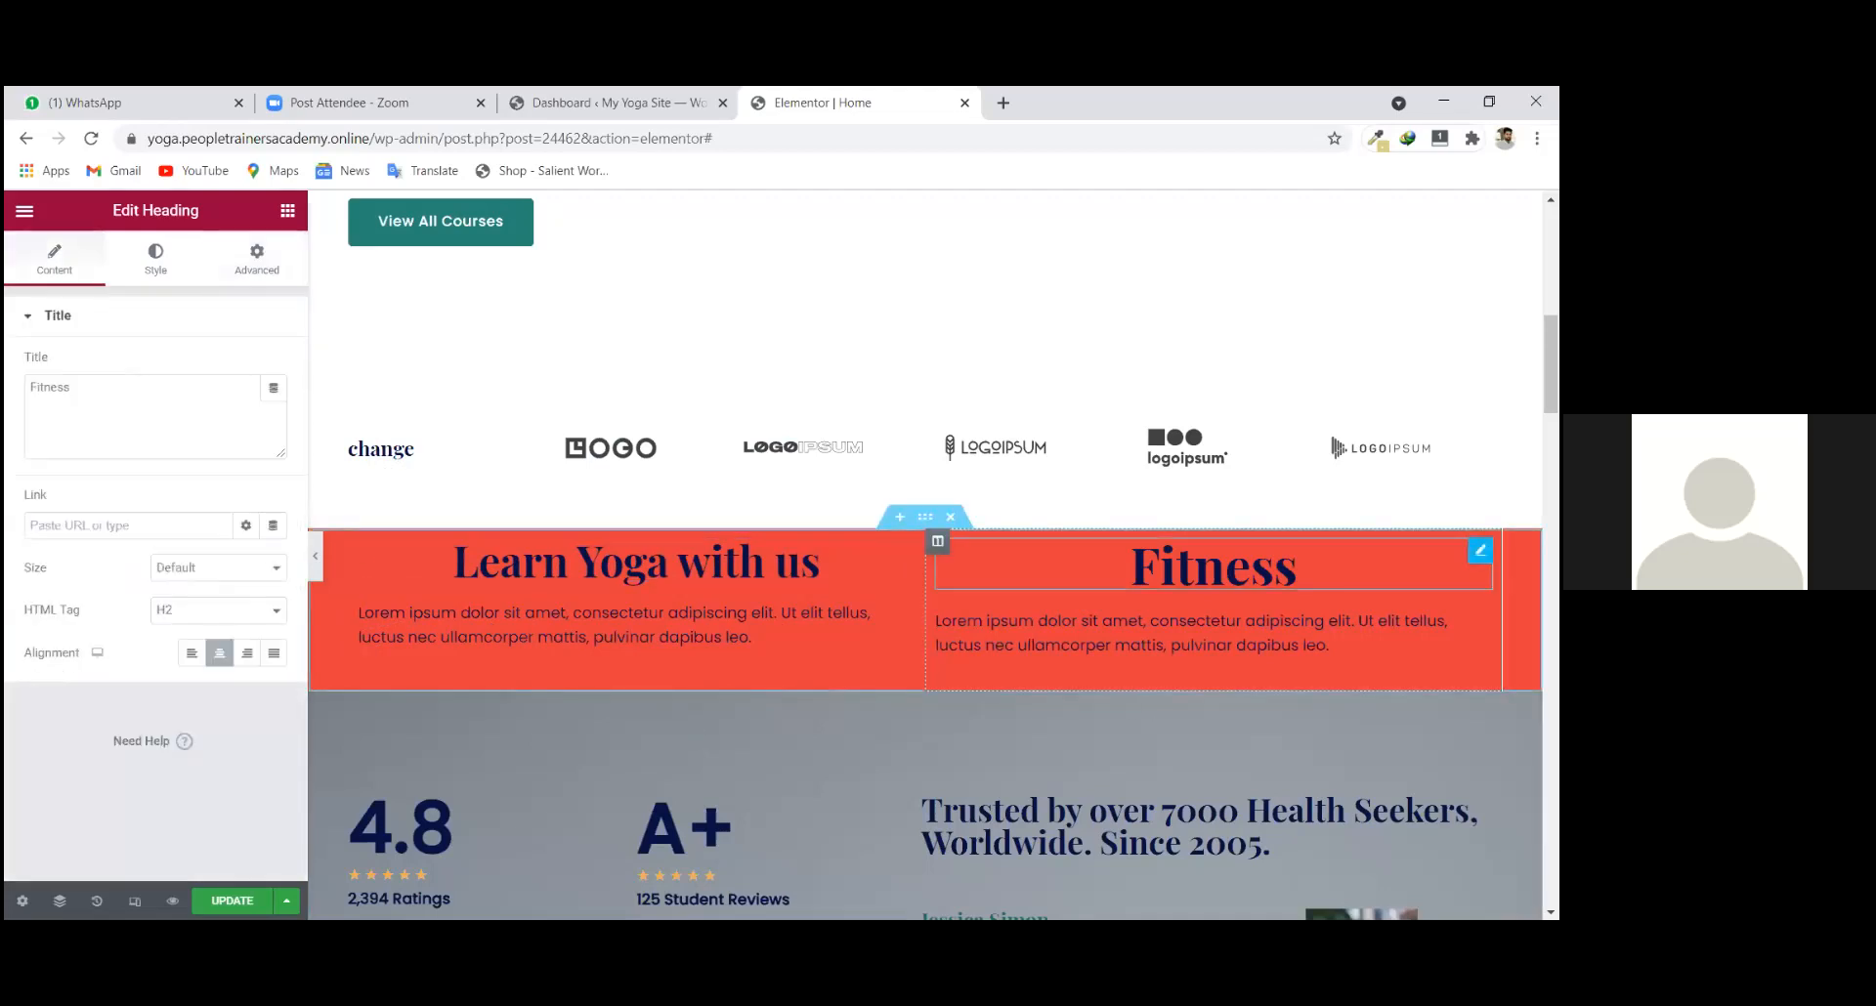
click(264, 262)
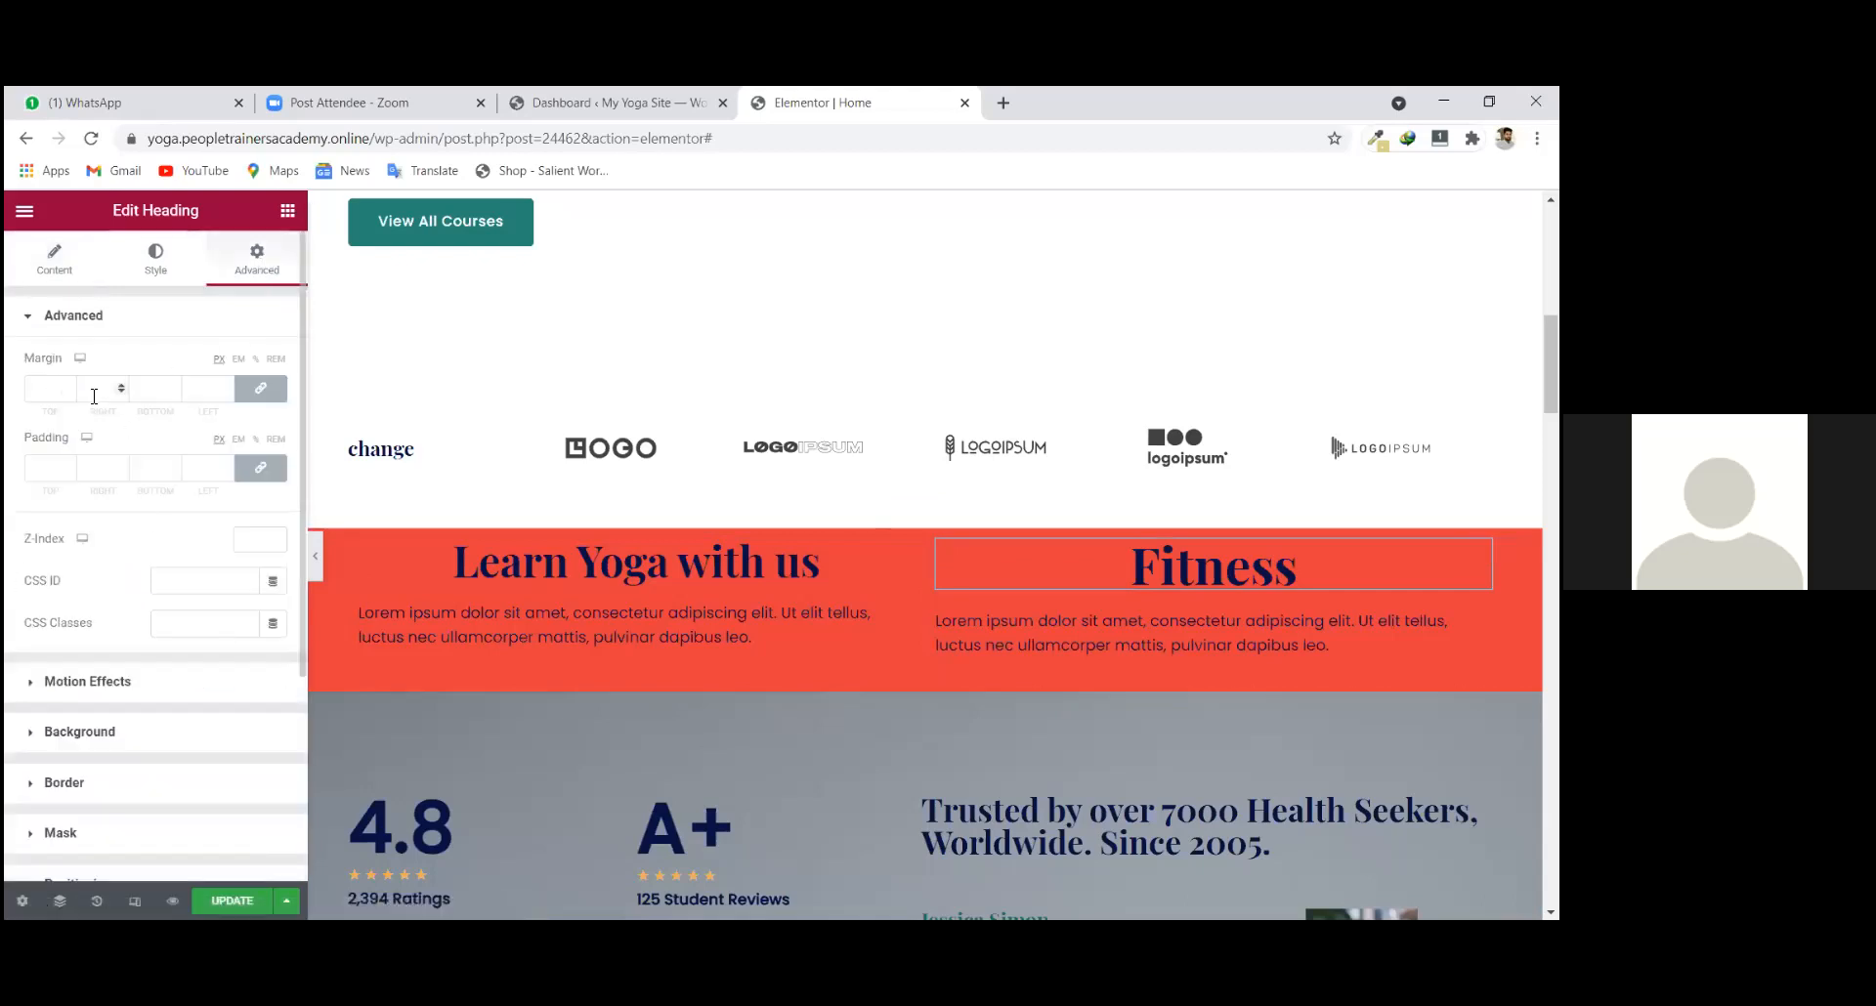
scroll(83, 725, down, 1)
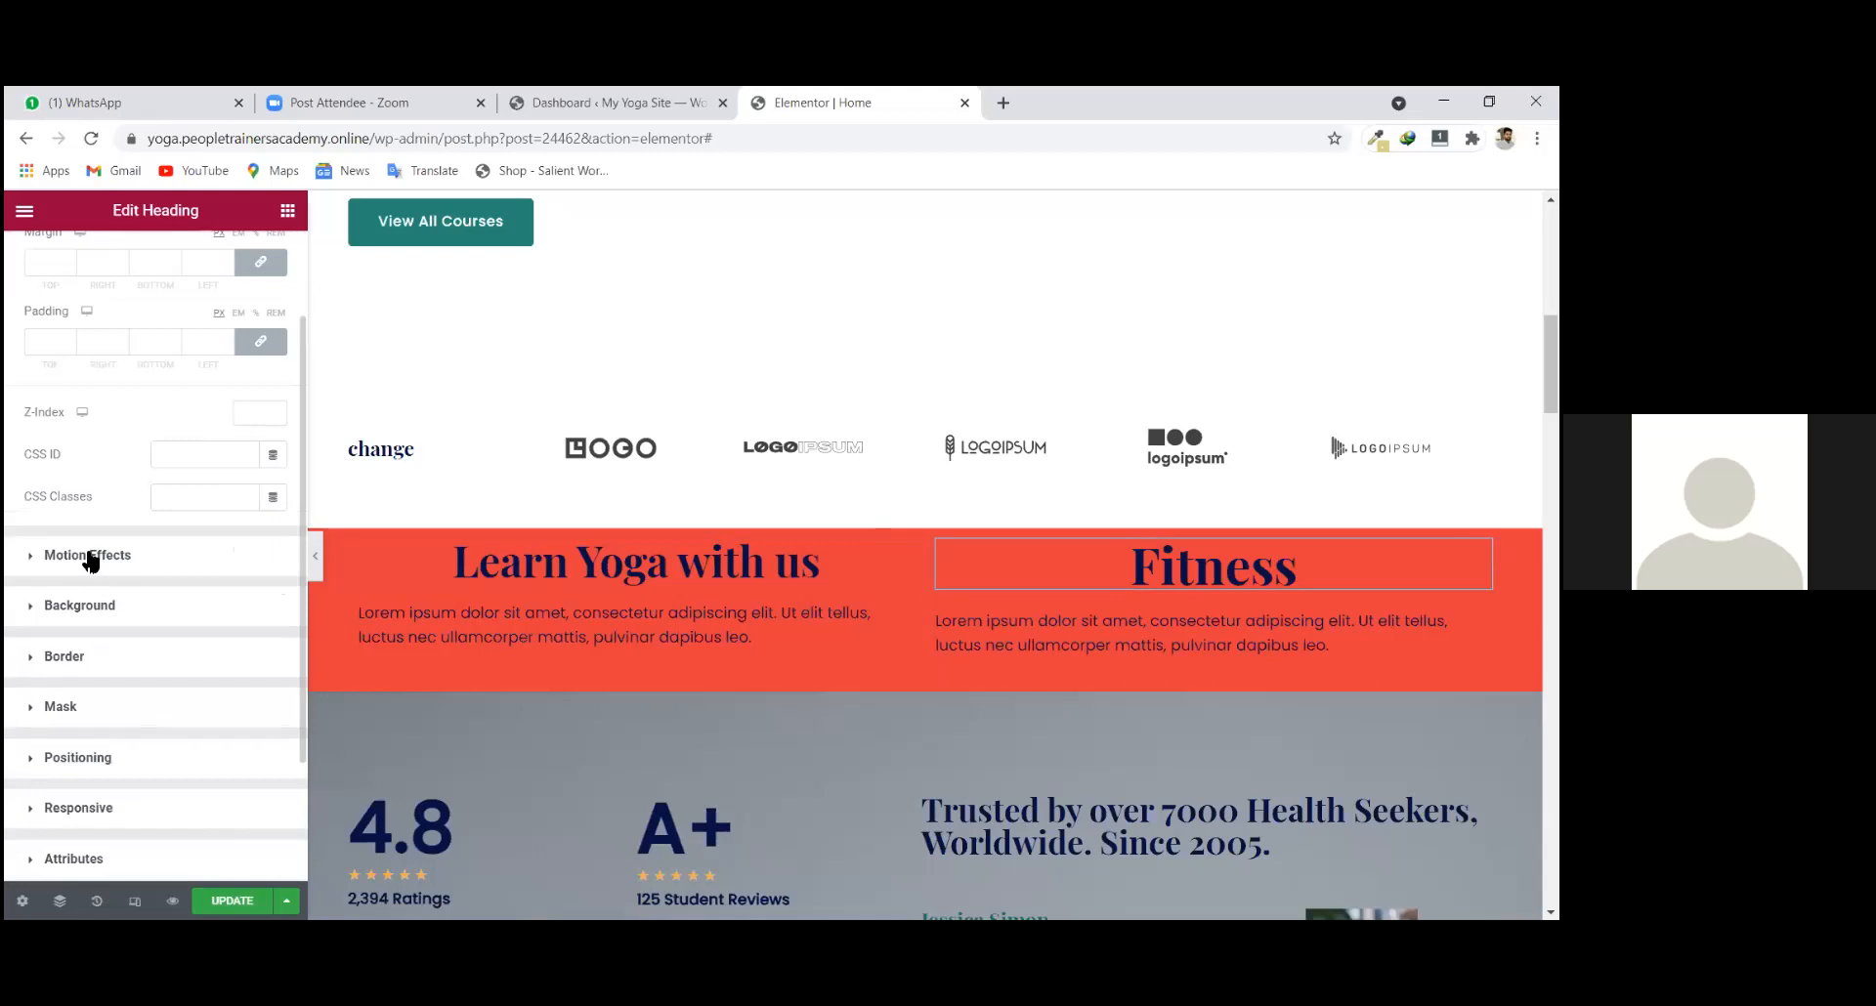
click(91, 559)
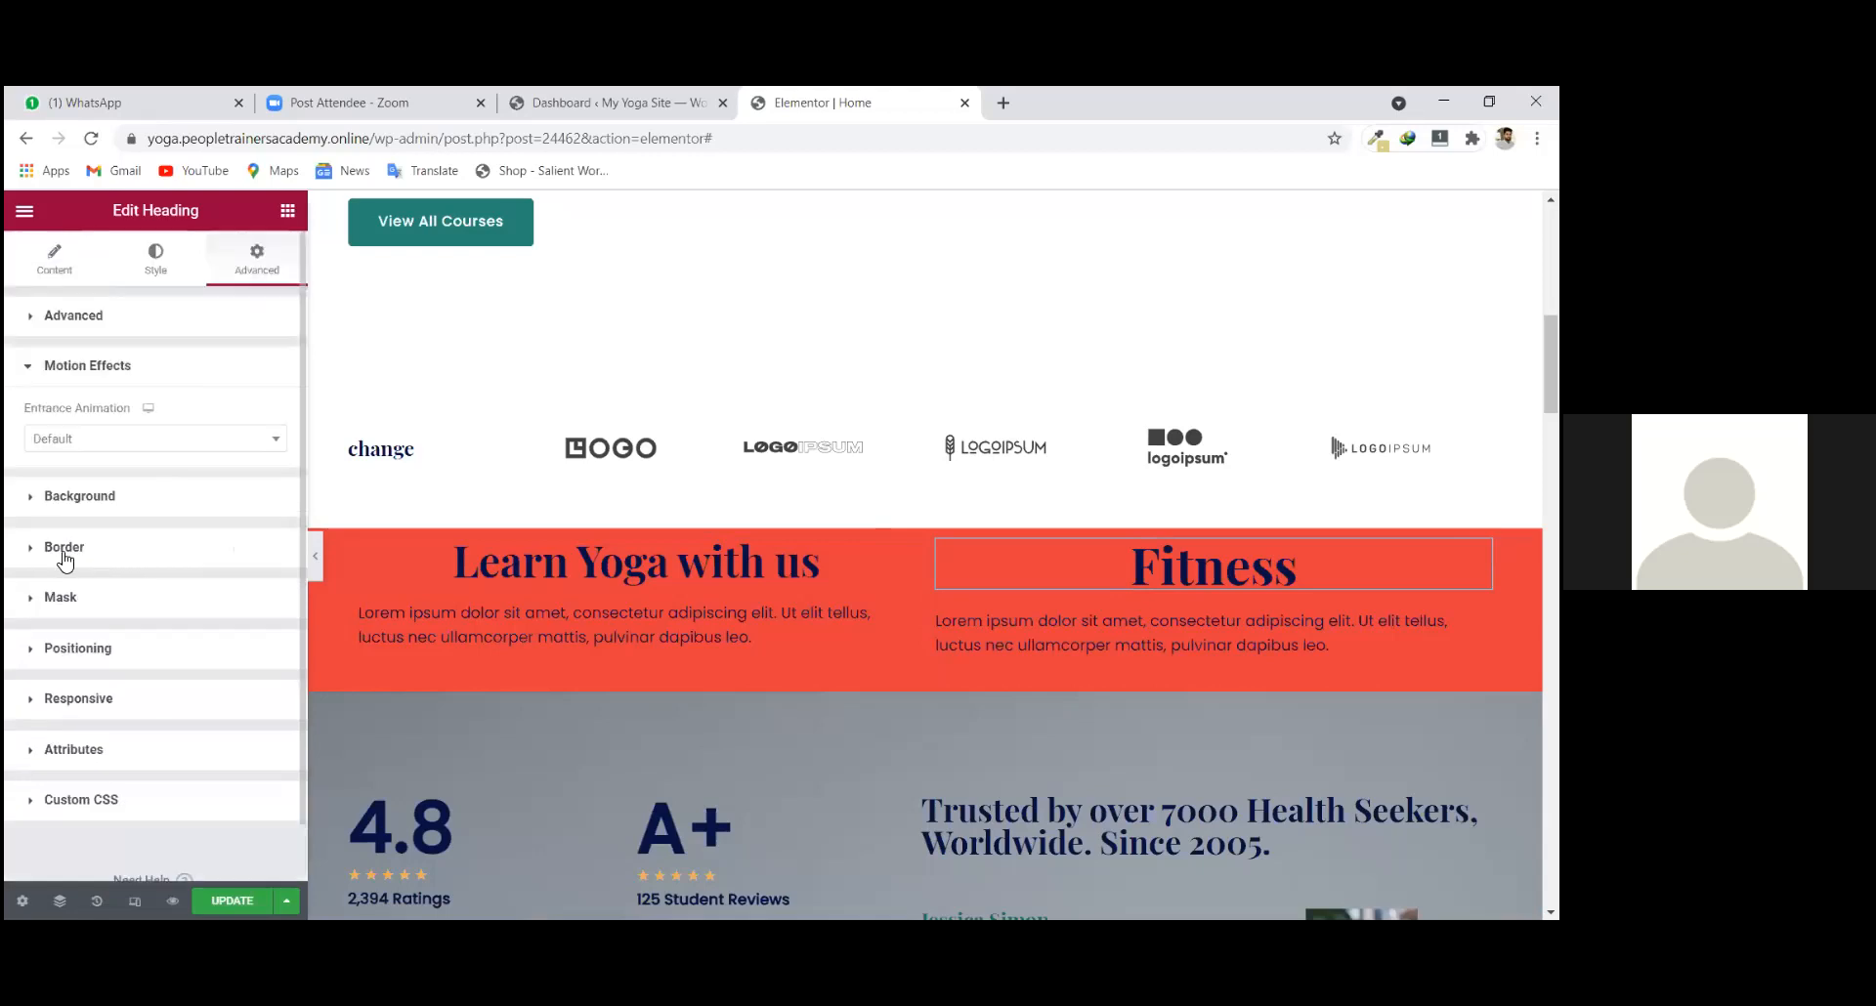
click(281, 446)
scroll(92, 596, down, 2)
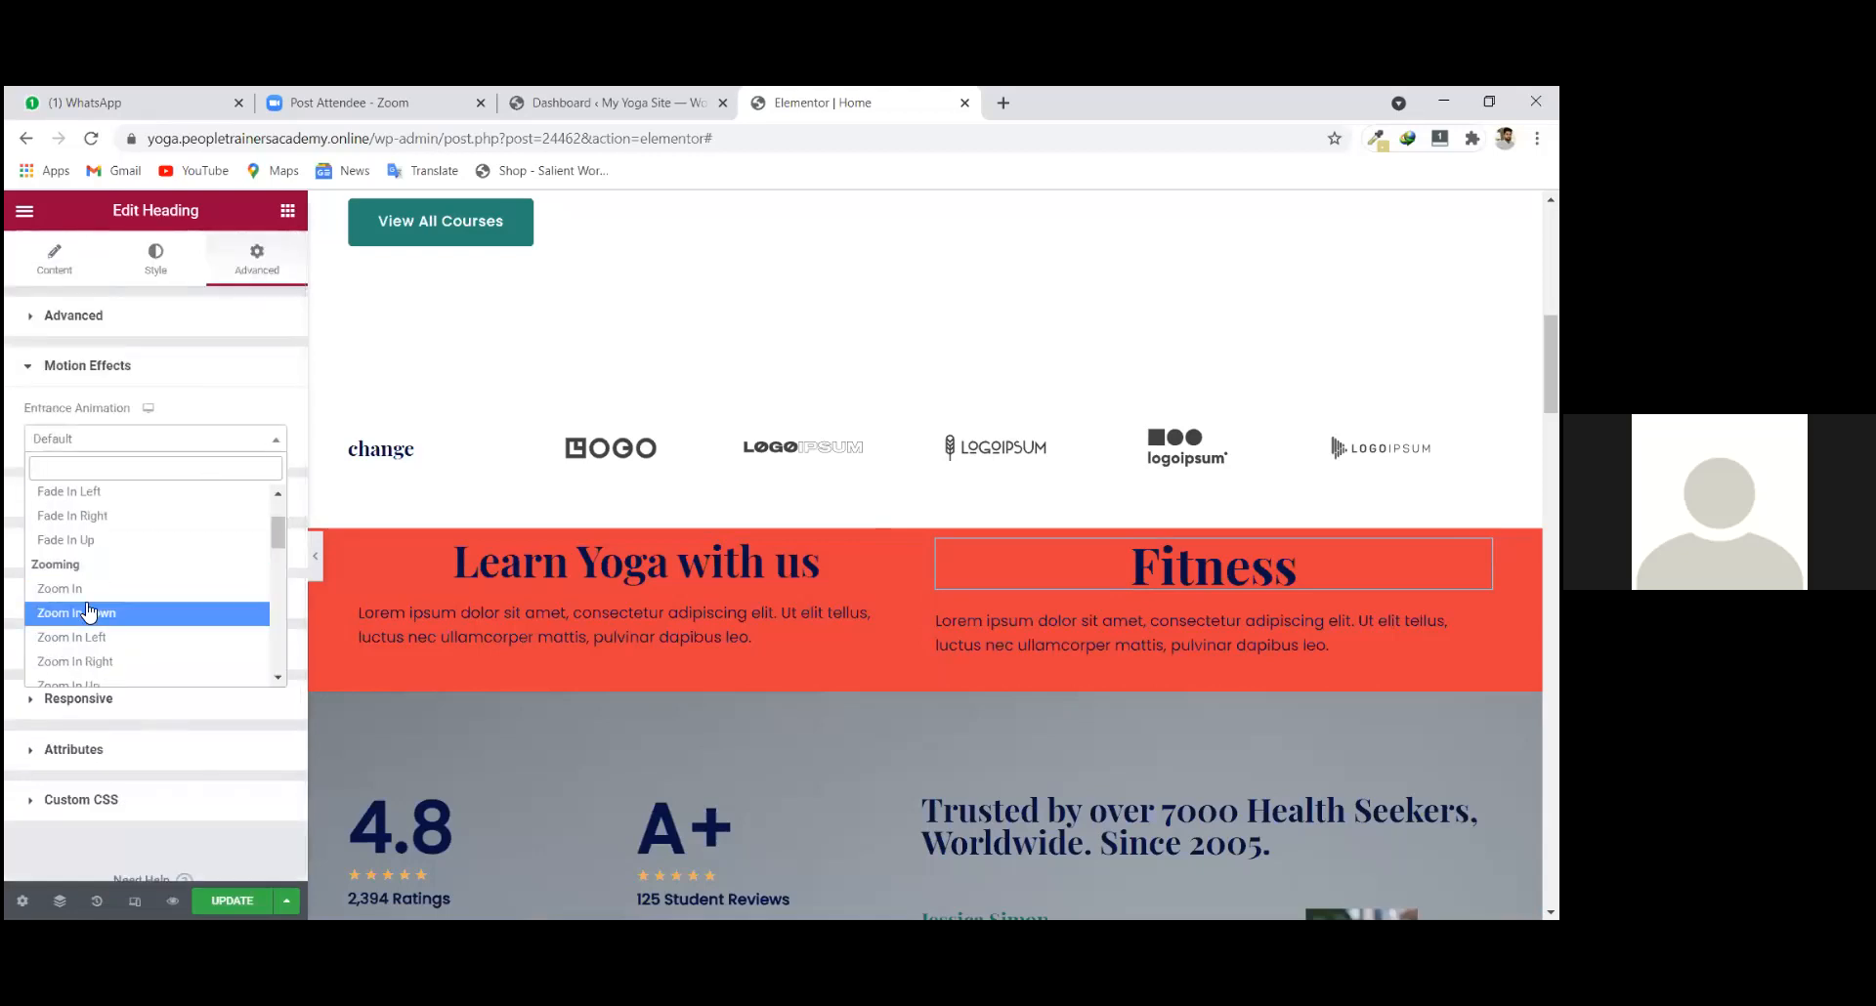
click(84, 589)
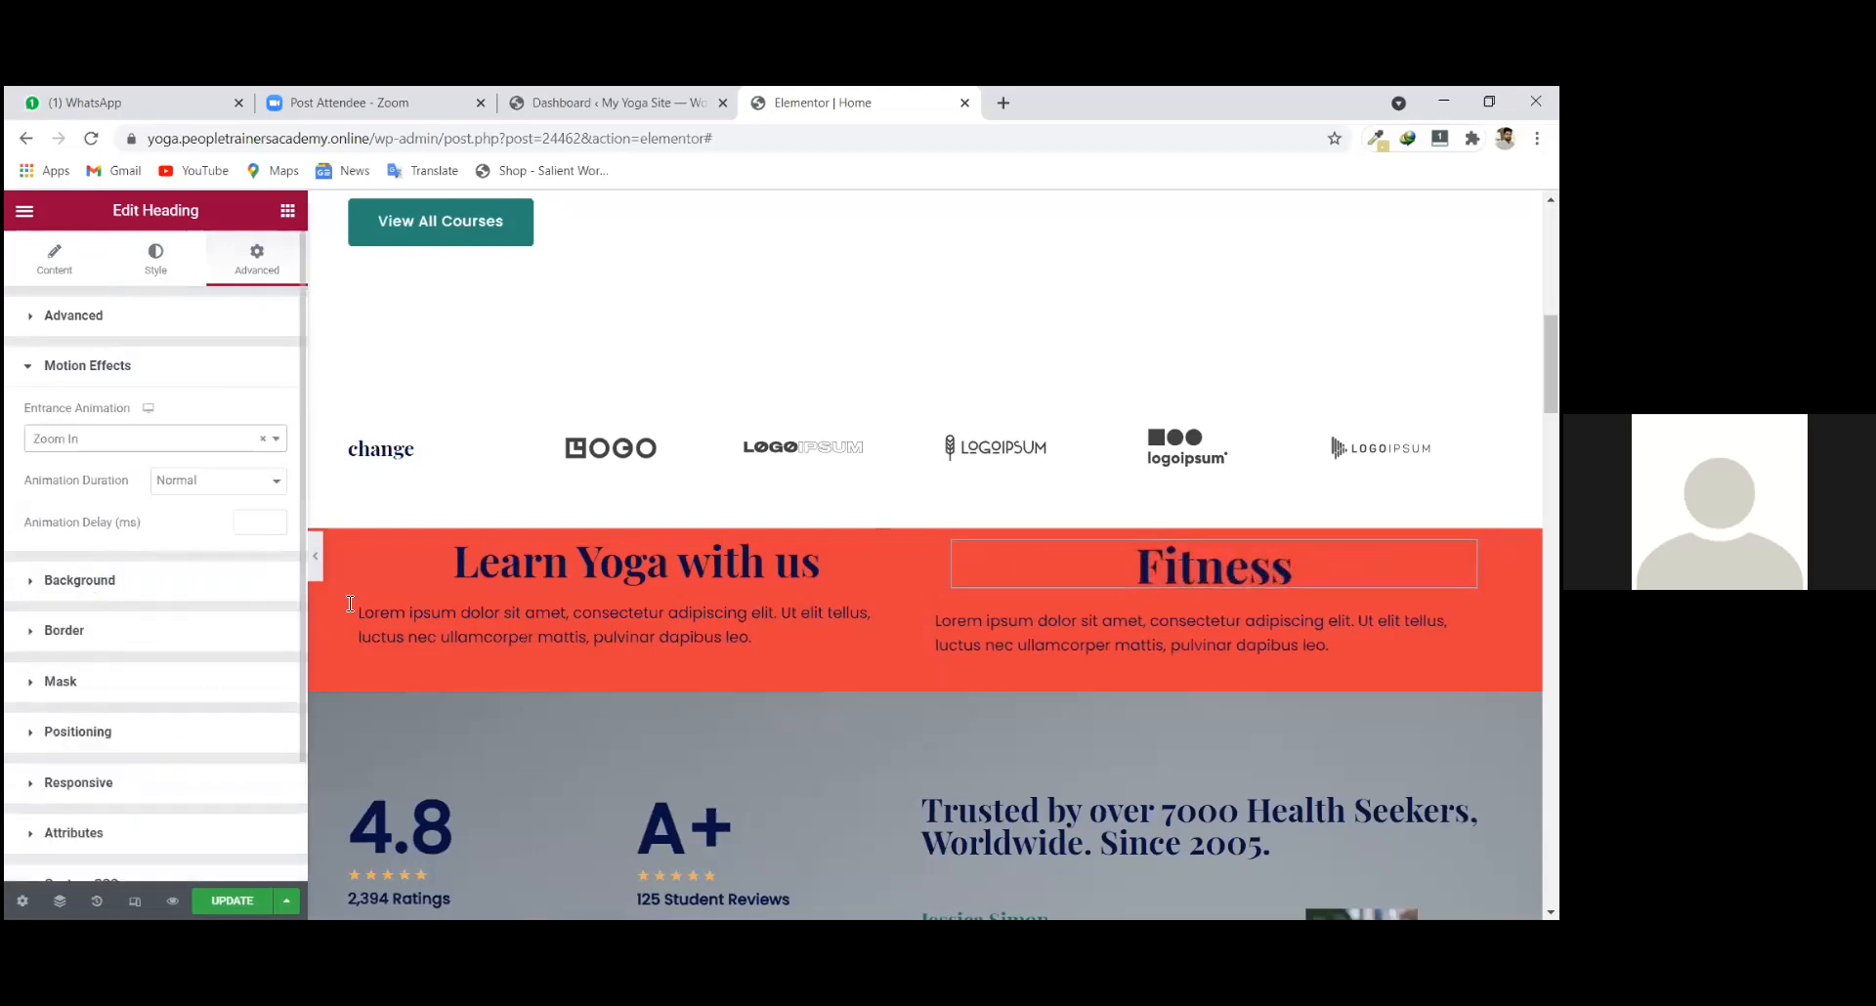
Review the edited home page from the header and hero section down to the ratings and testimonial section.
scroll(877, 661, up, 1)
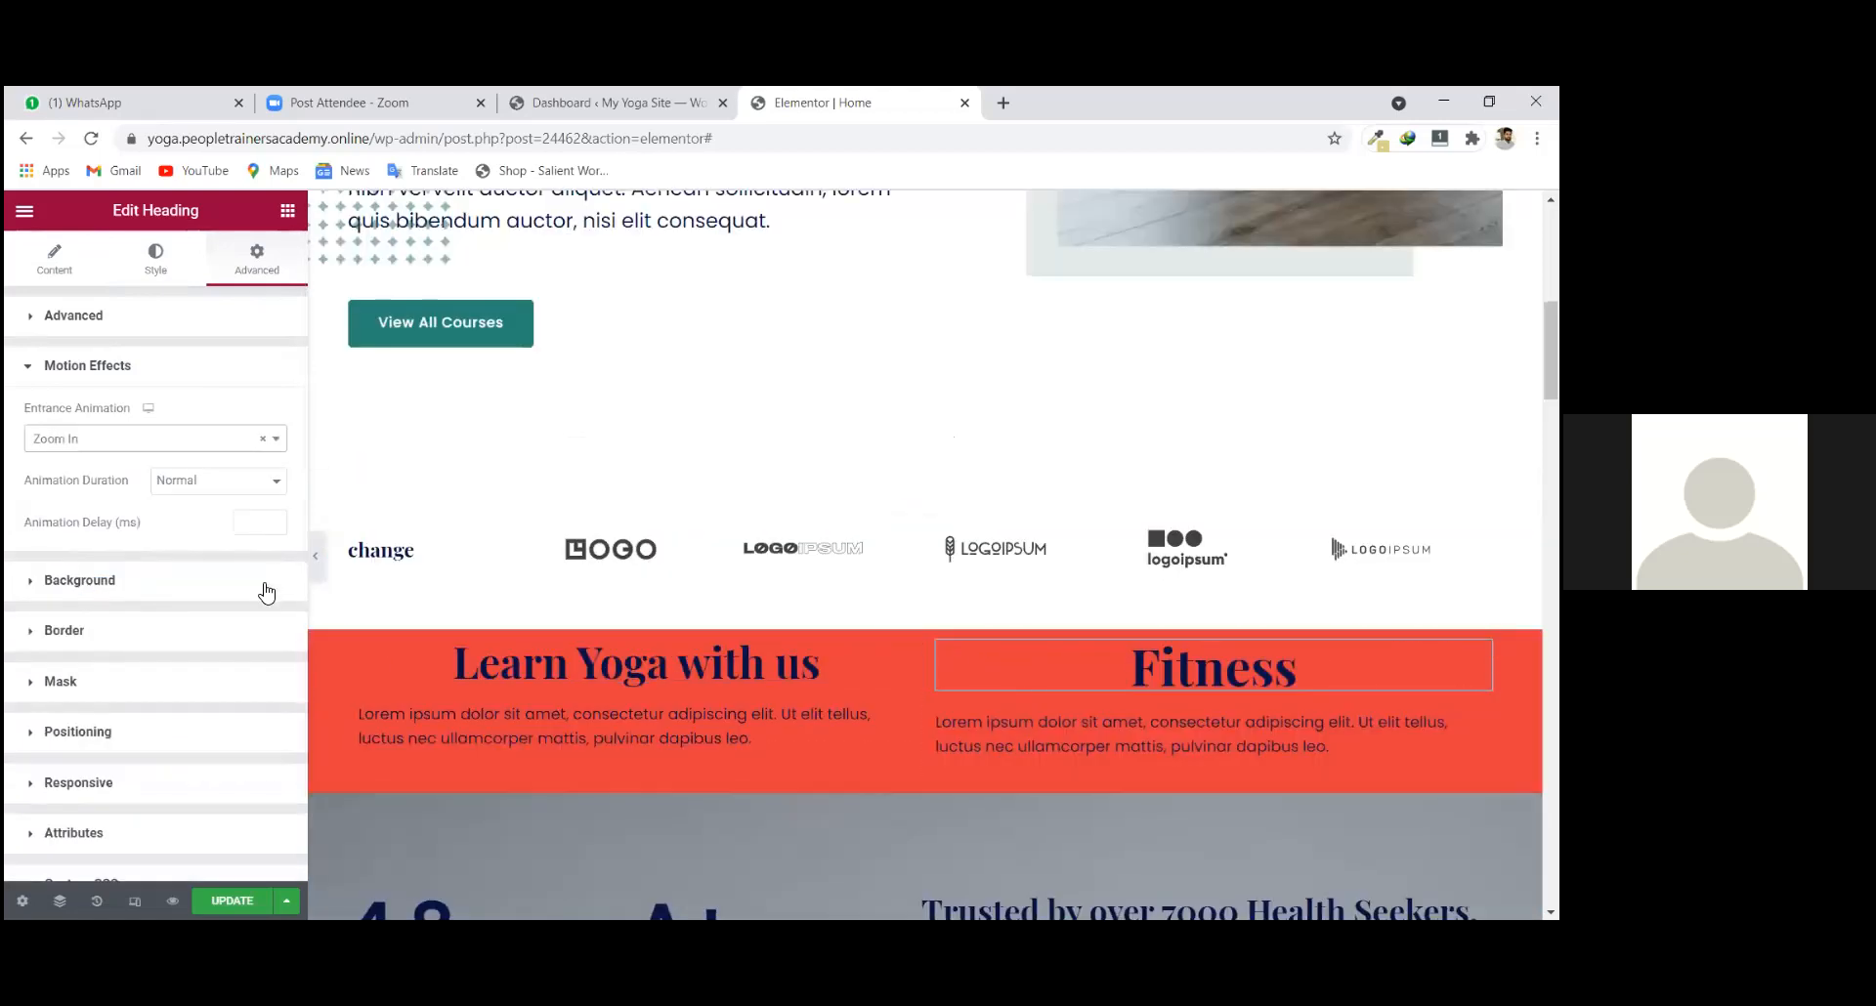
scroll(1040, 464, up, 5)
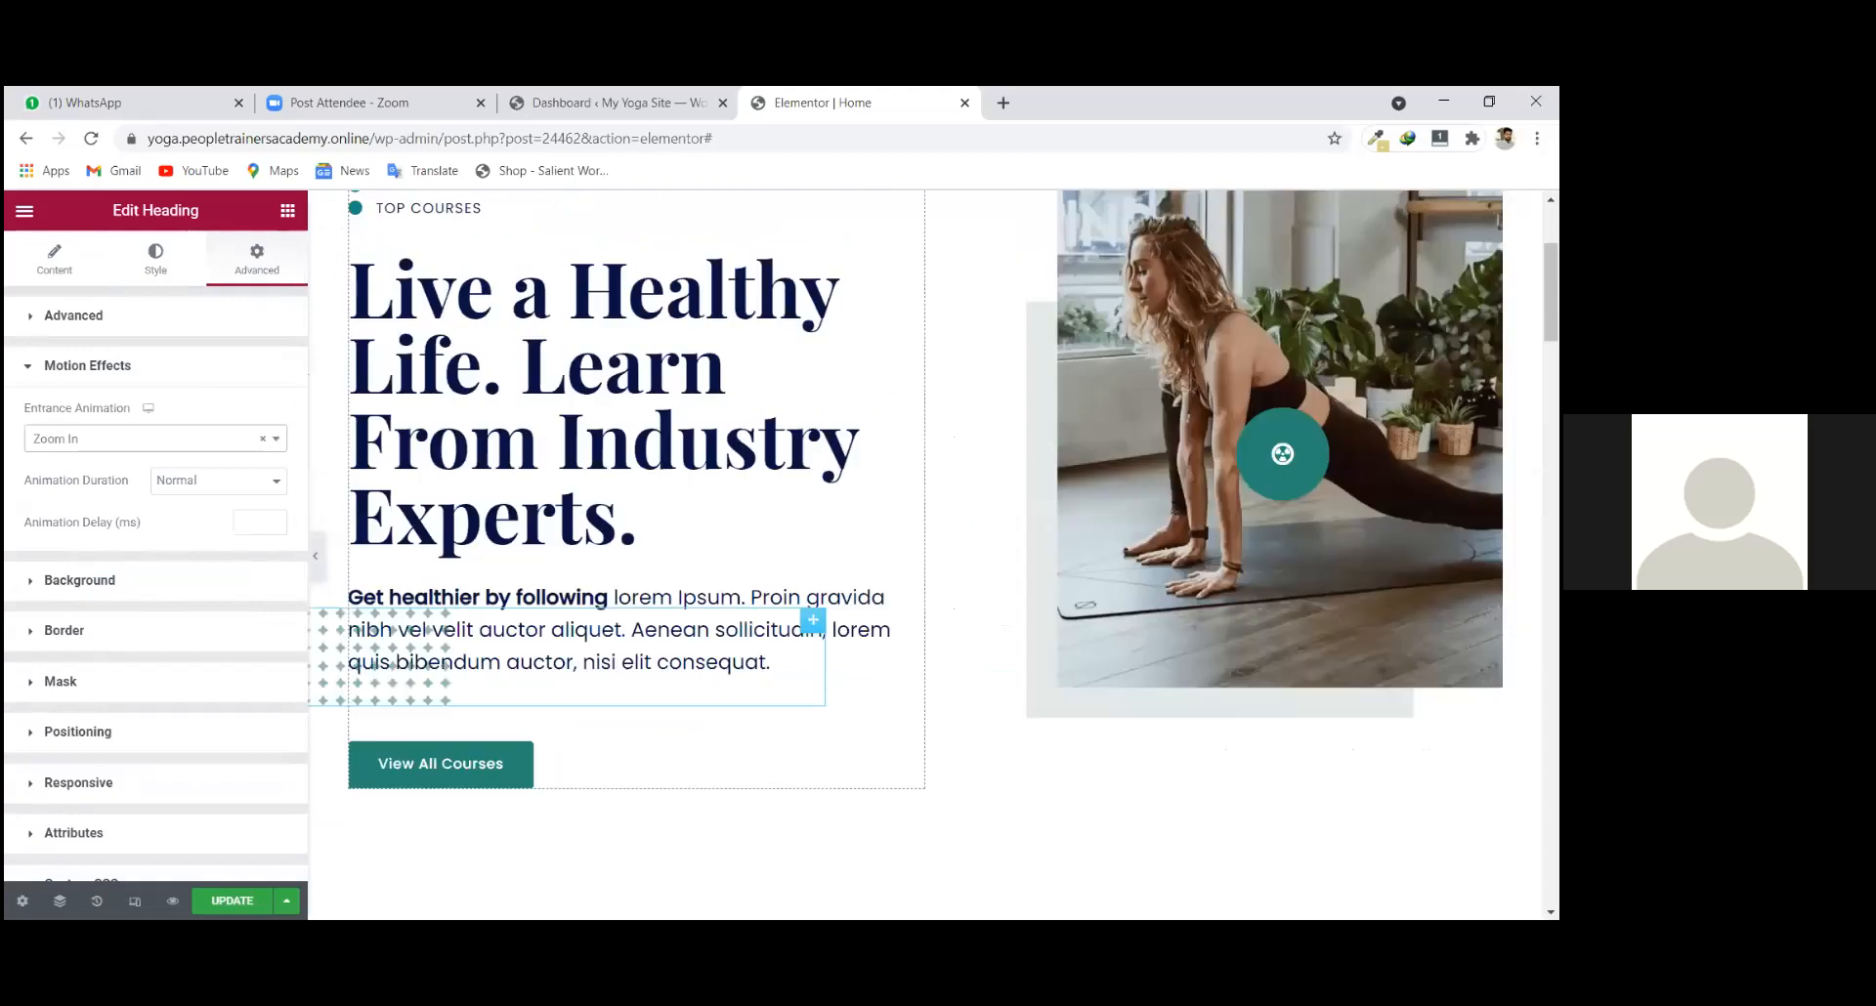
scroll(1145, 455, up, 3)
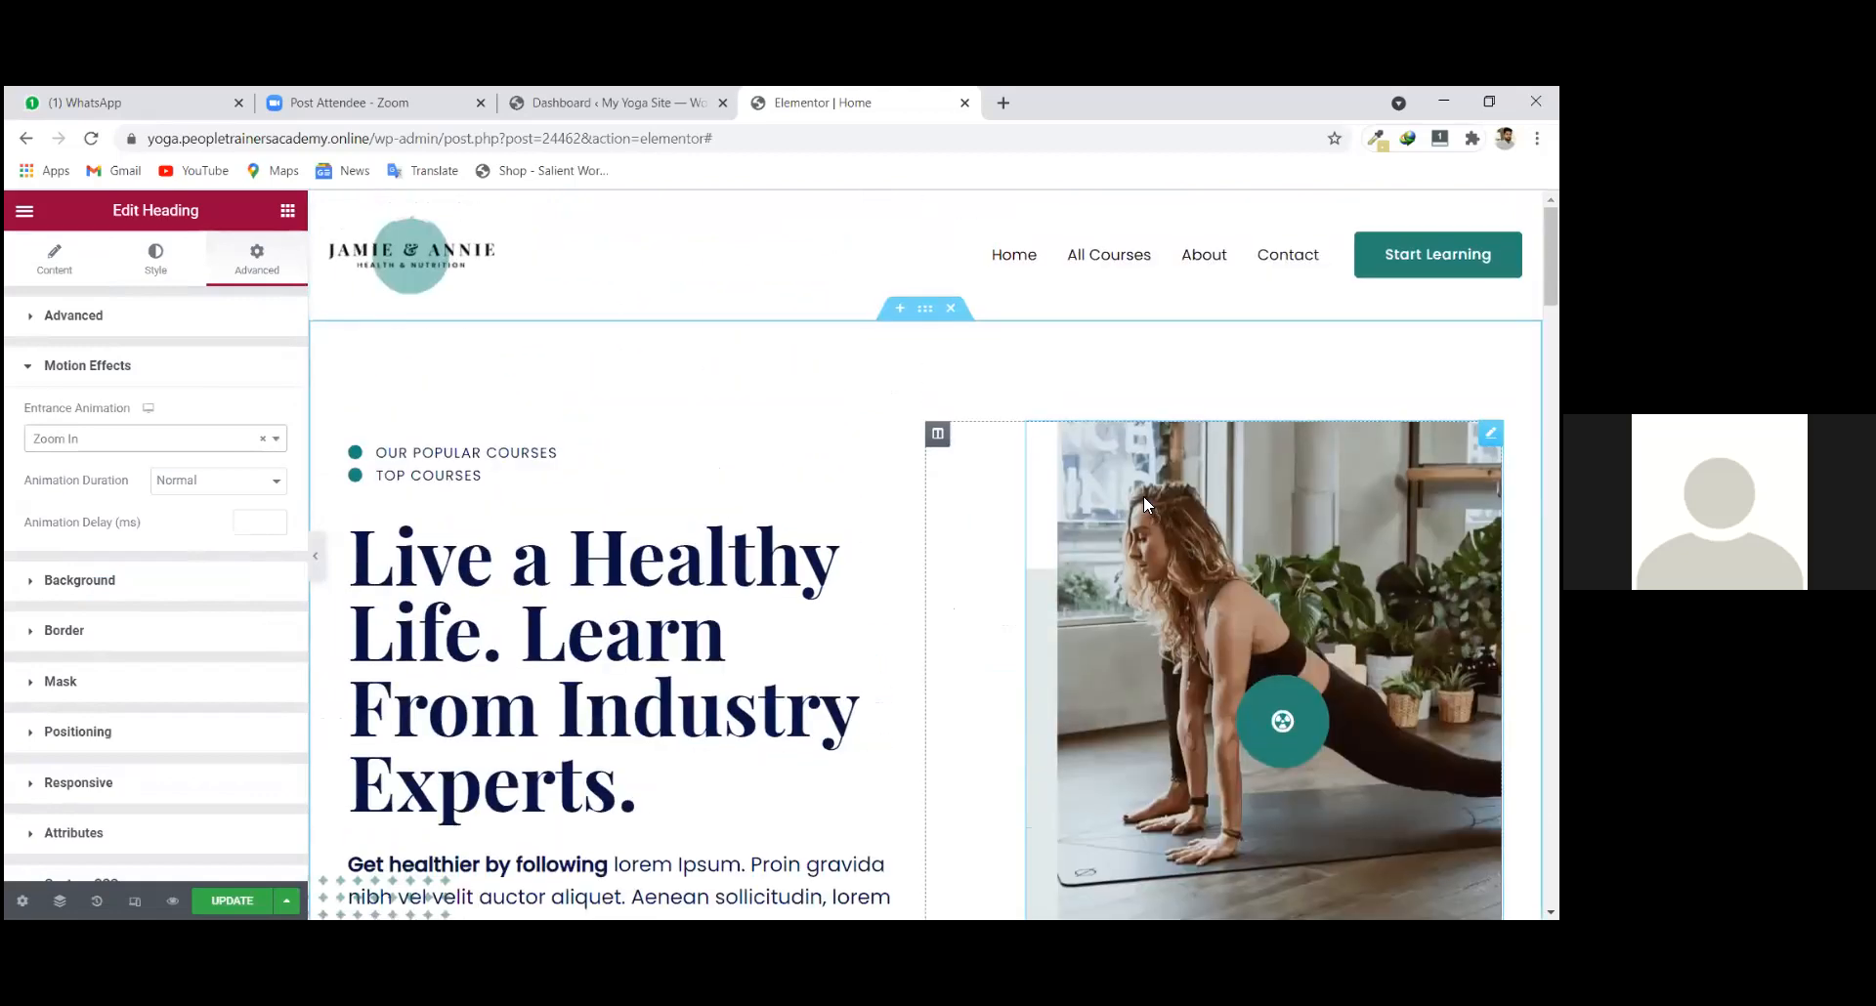
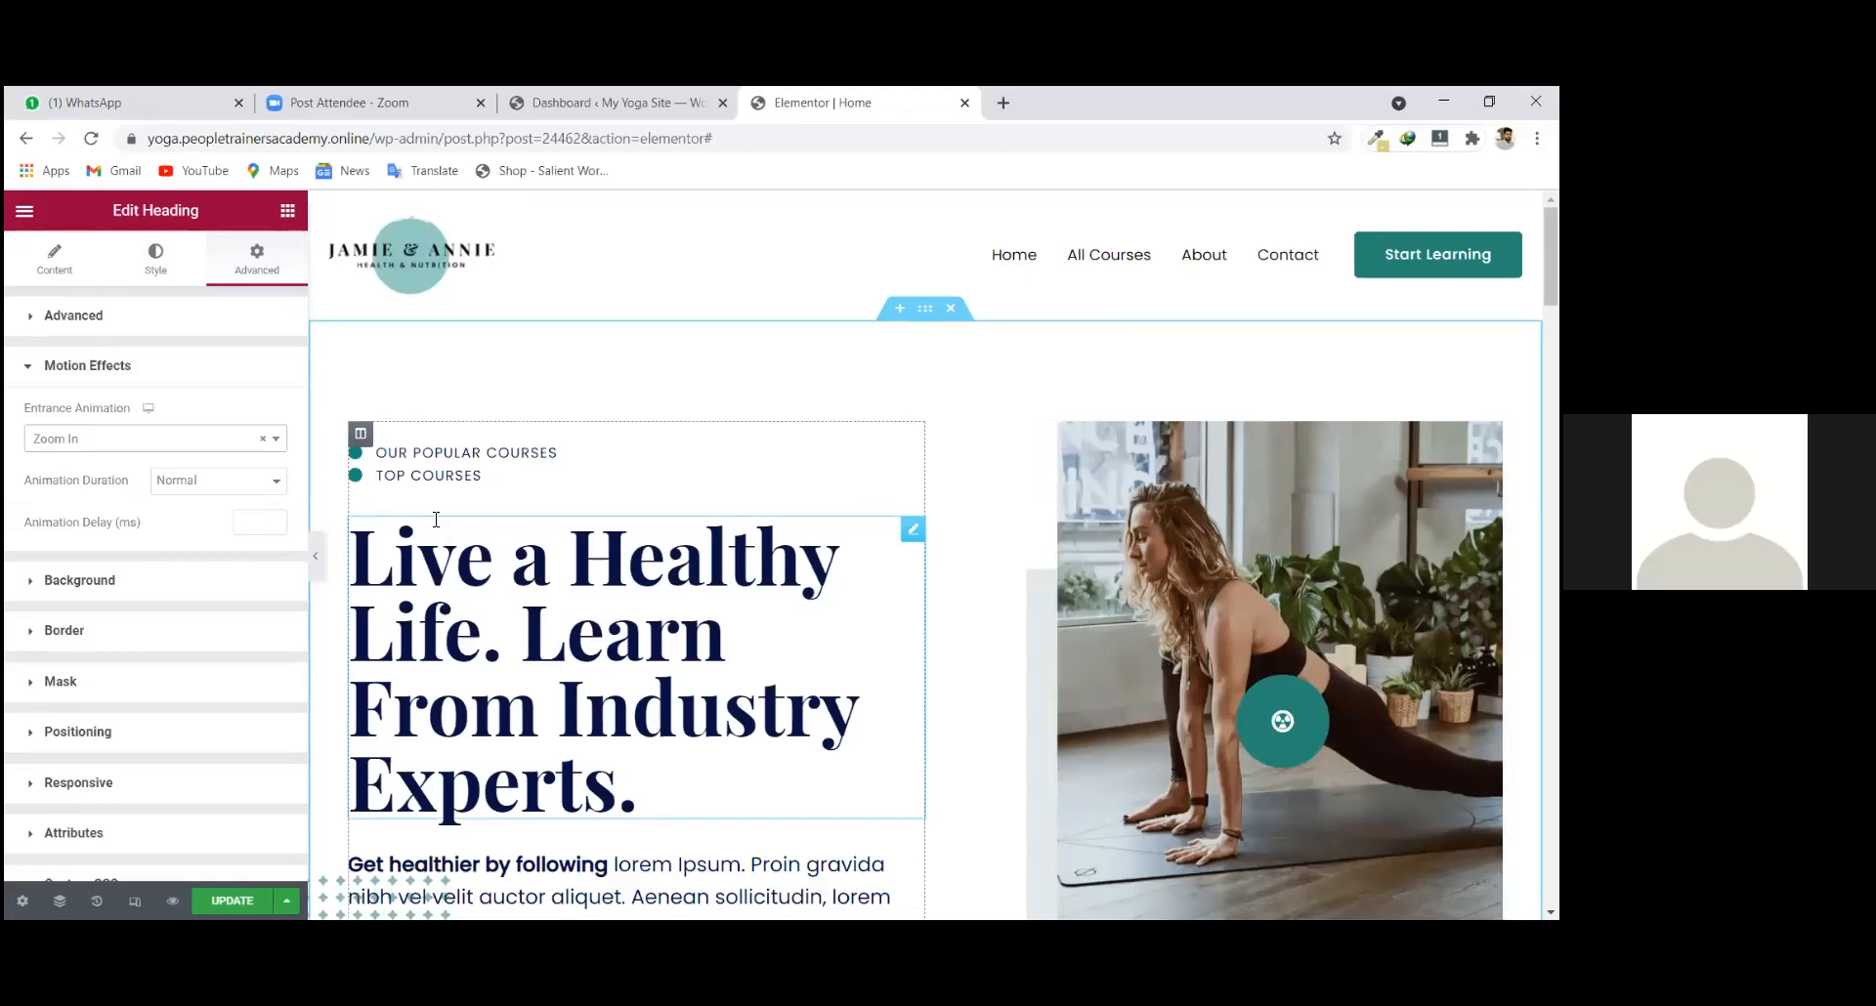
scroll(828, 647, down, 3)
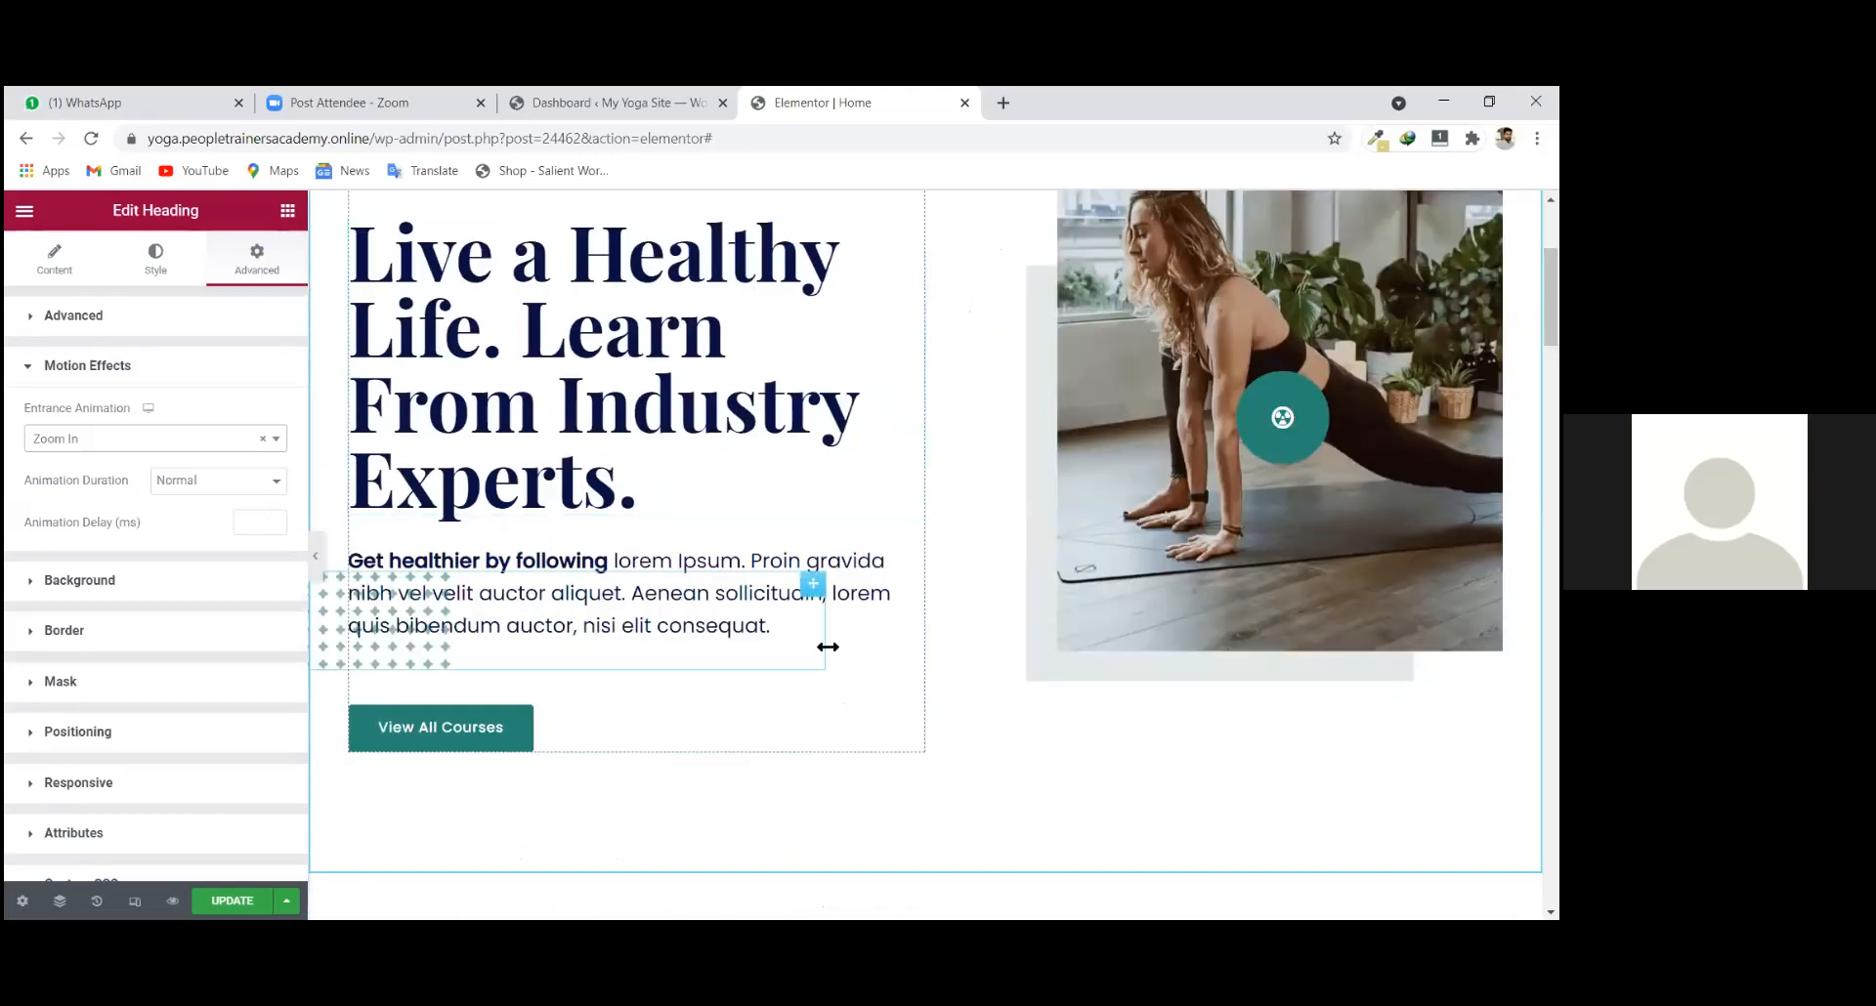
scroll(830, 653, down, 1)
scroll(840, 674, down, 6)
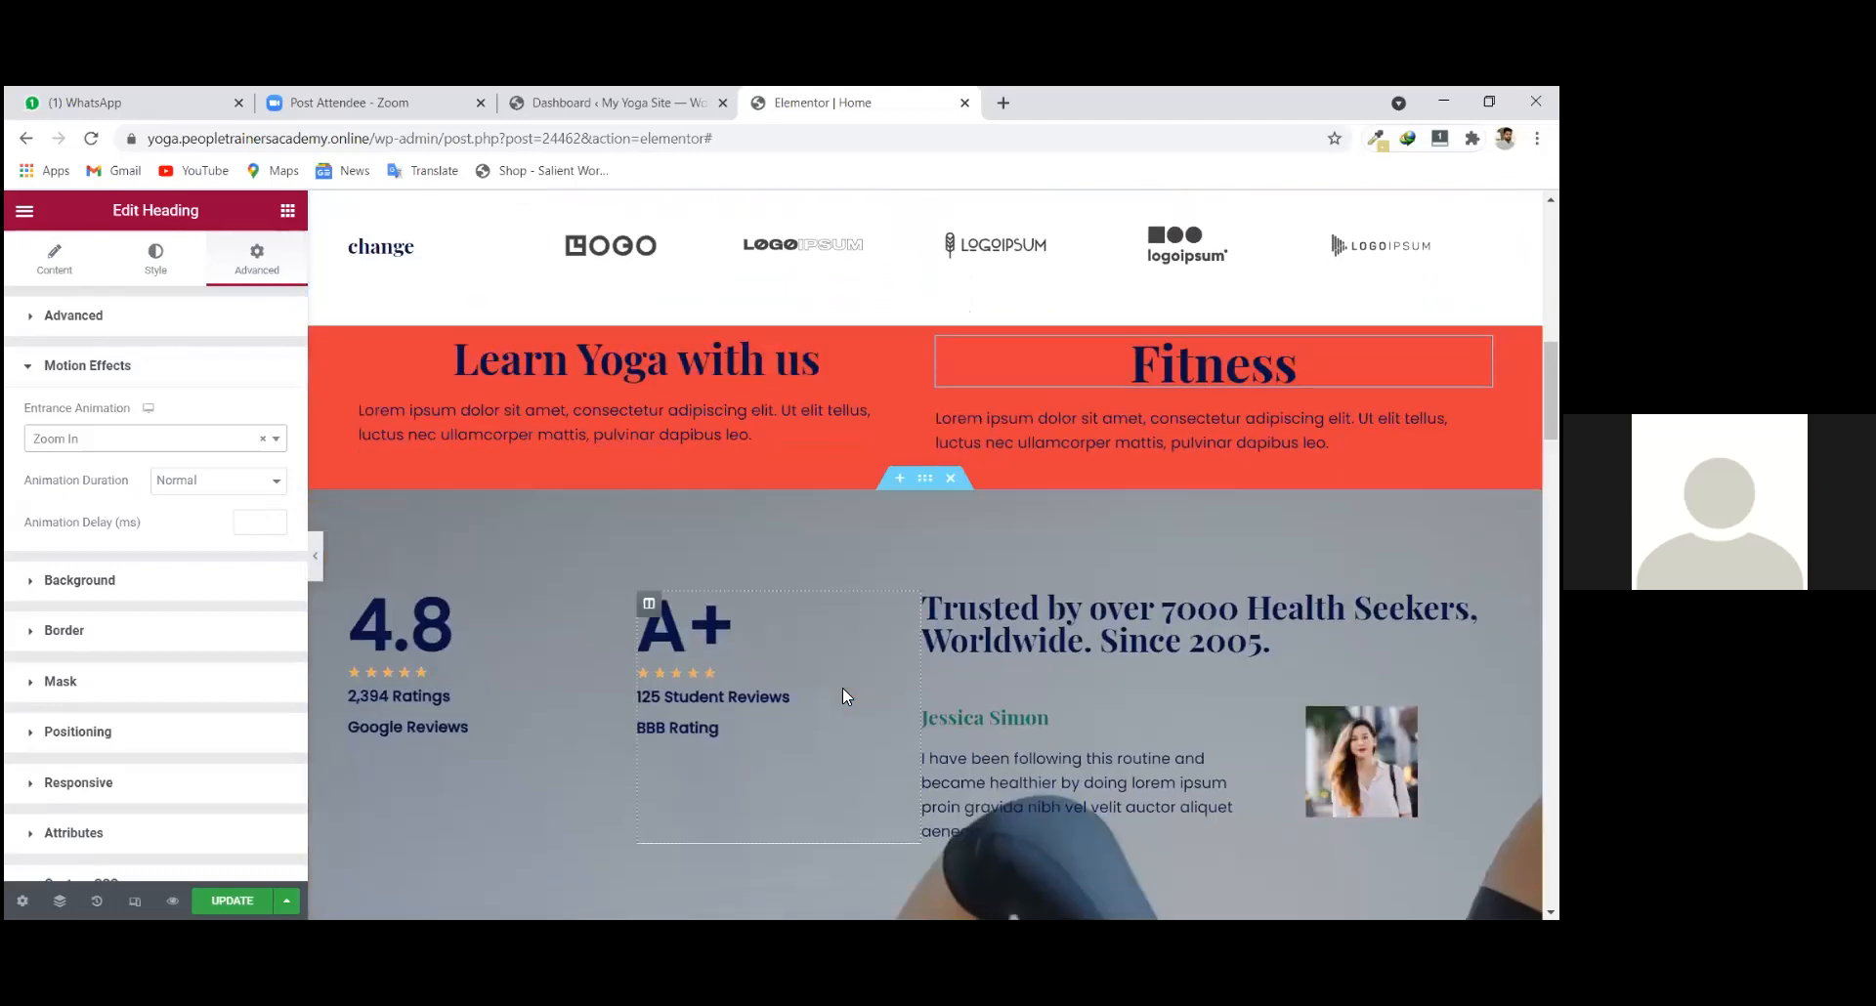
scroll(842, 692, down, 2)
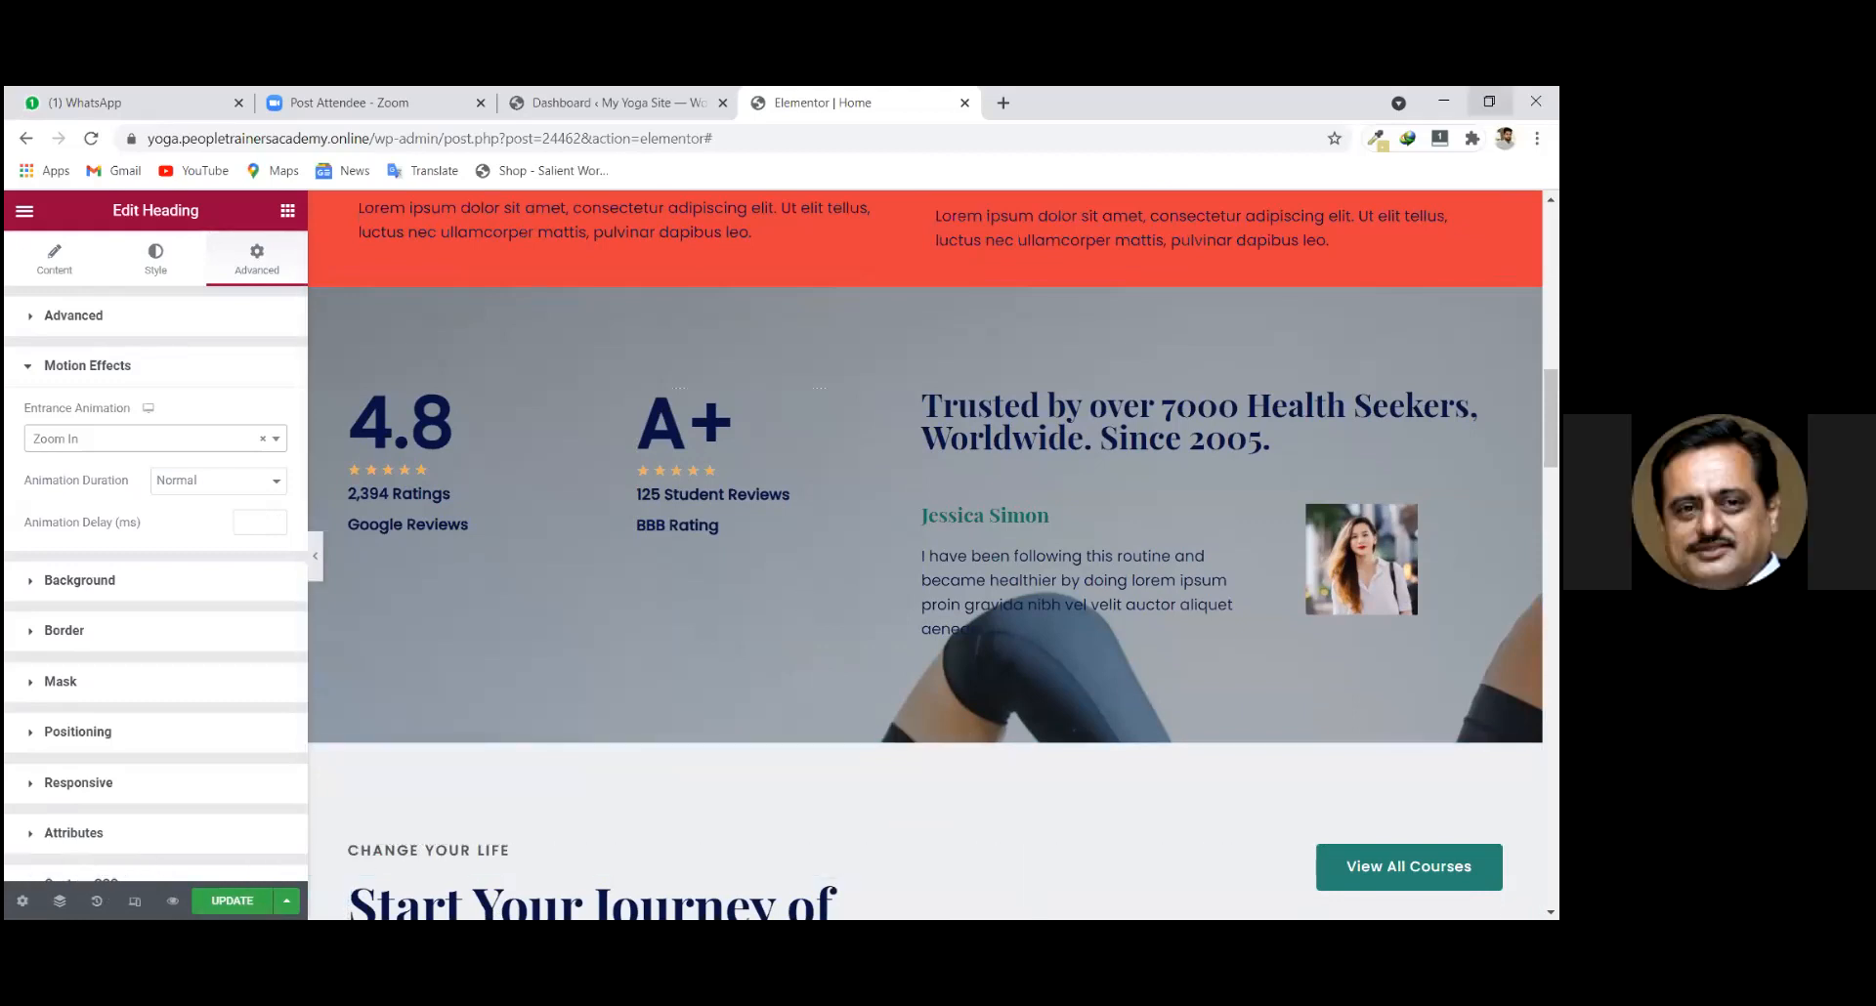
Update the page with the edits and open the live site yoga.peopletrainersacademy.online in a new browser tab.
click(1489, 102)
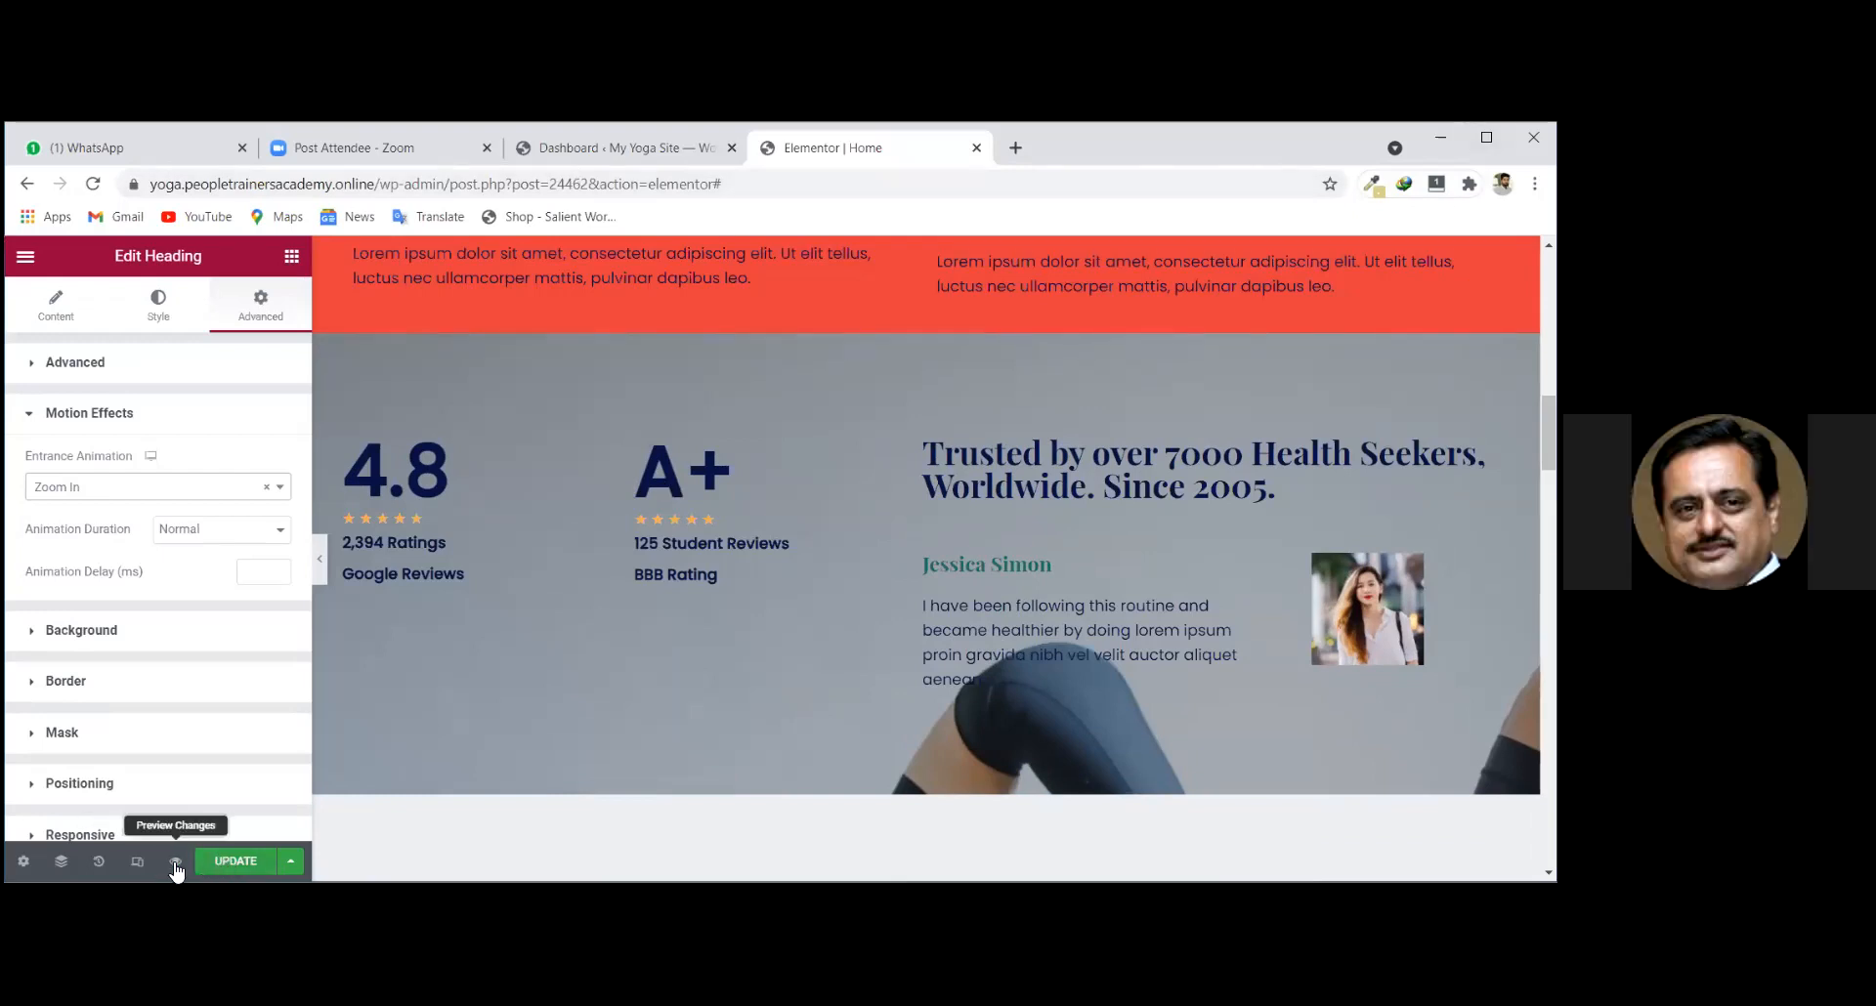
click(234, 862)
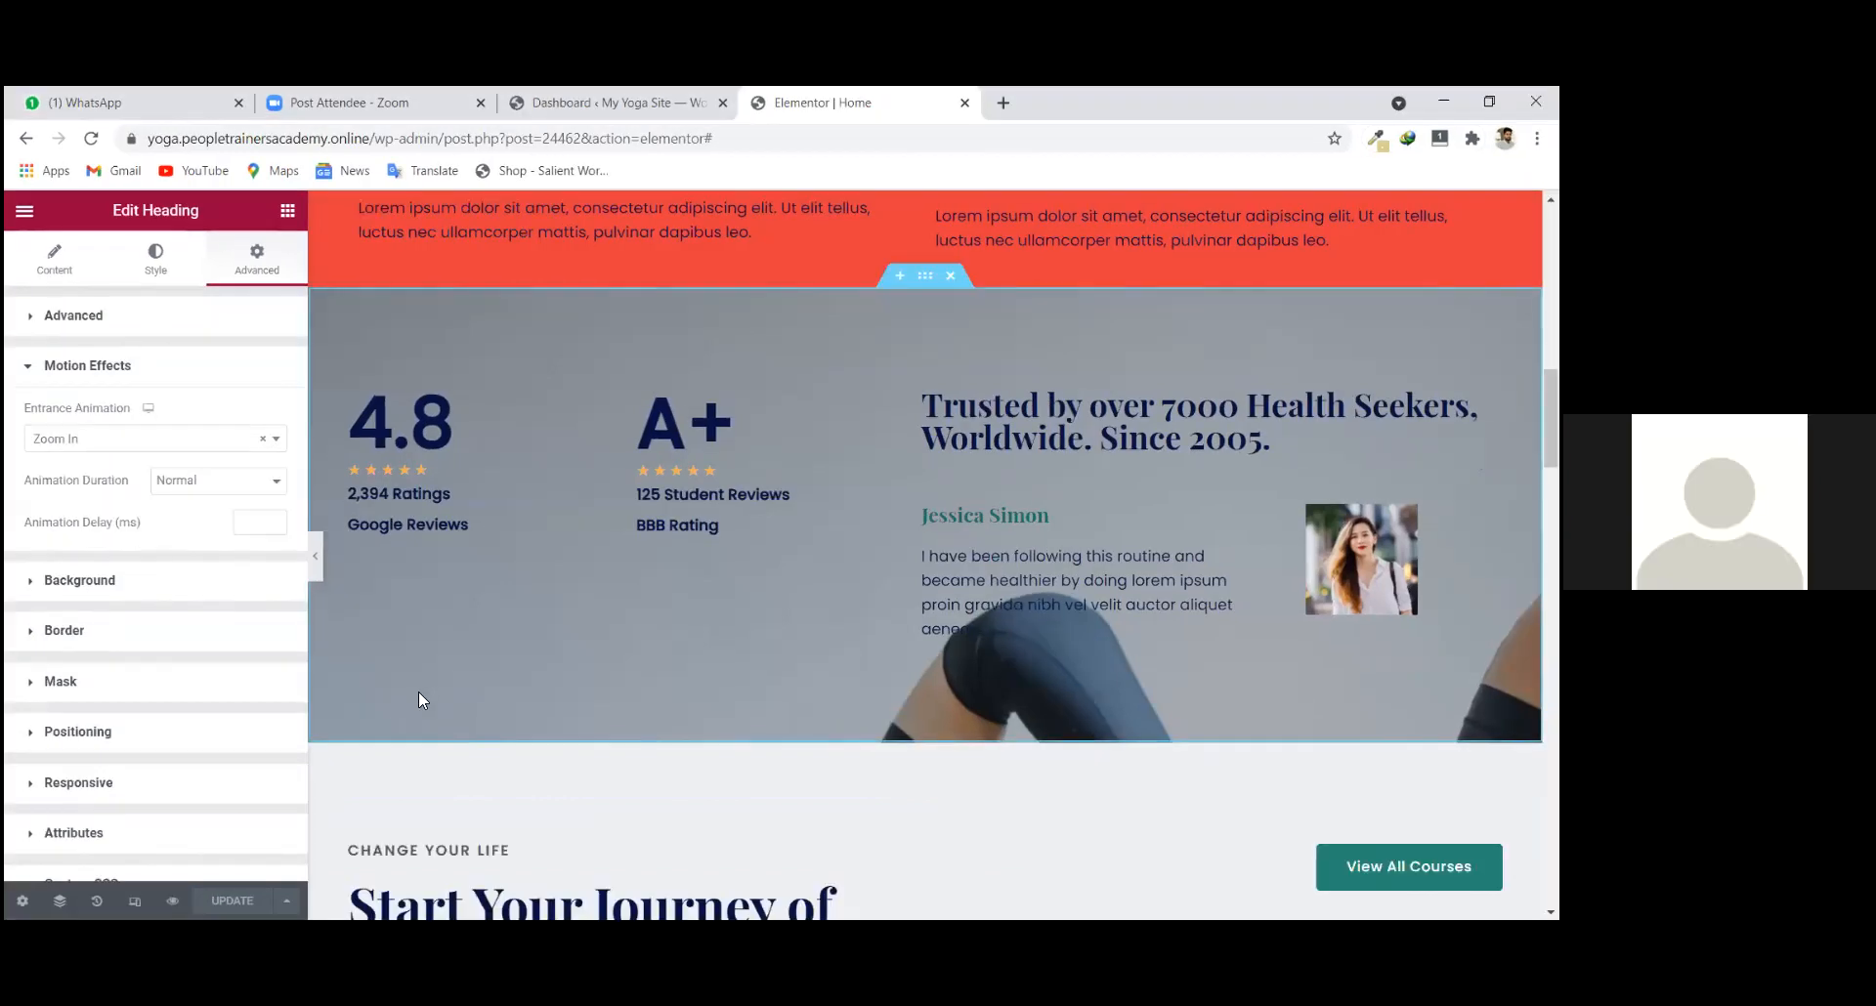
click(1003, 102)
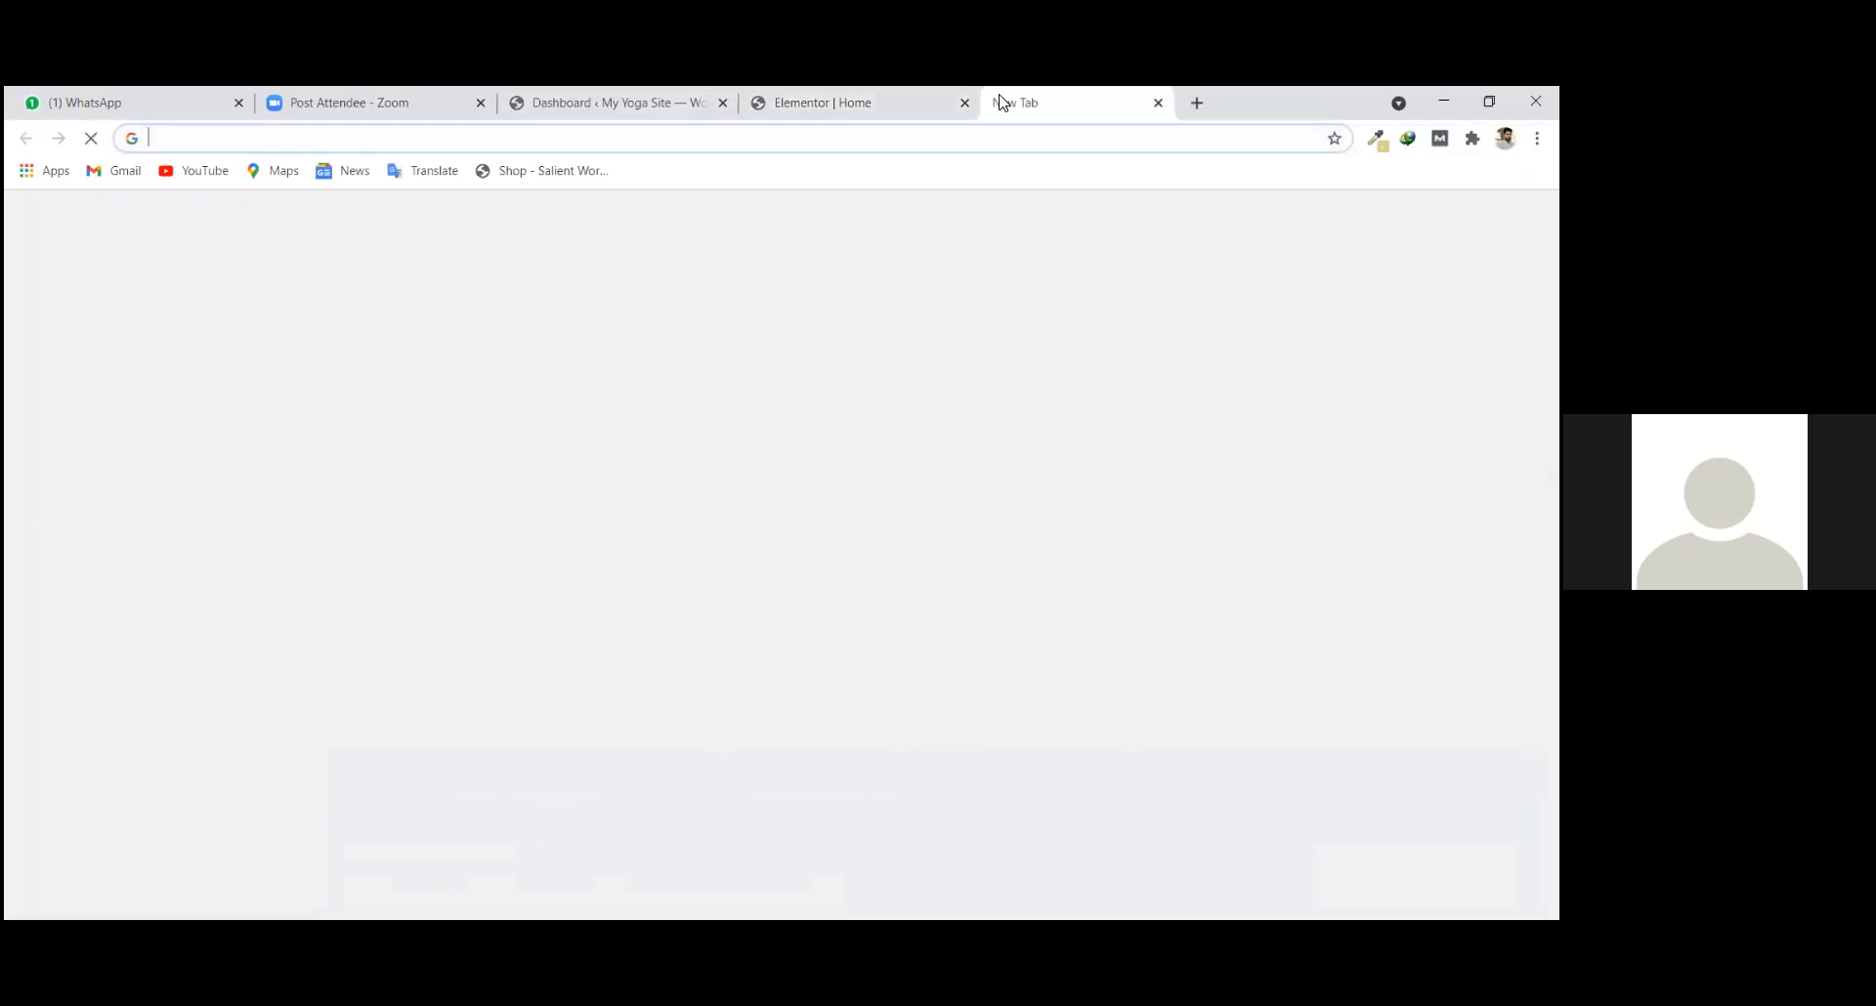
text(yo)
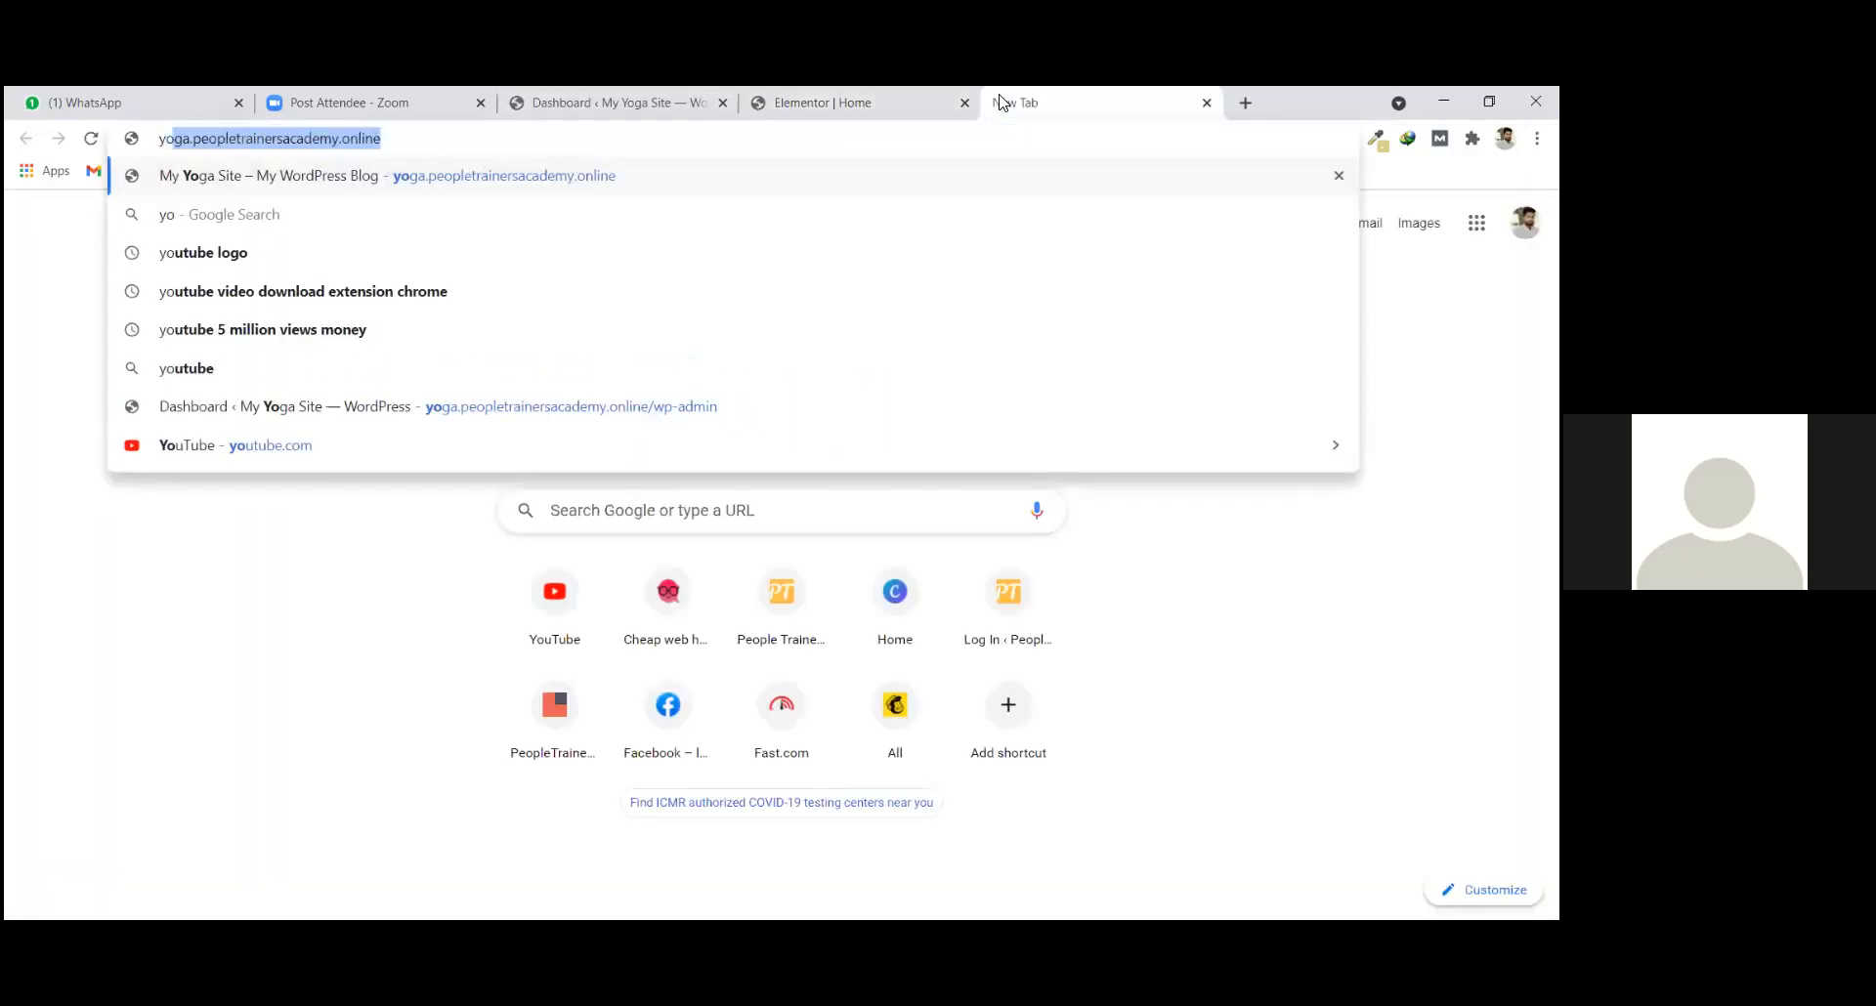
key(Return)
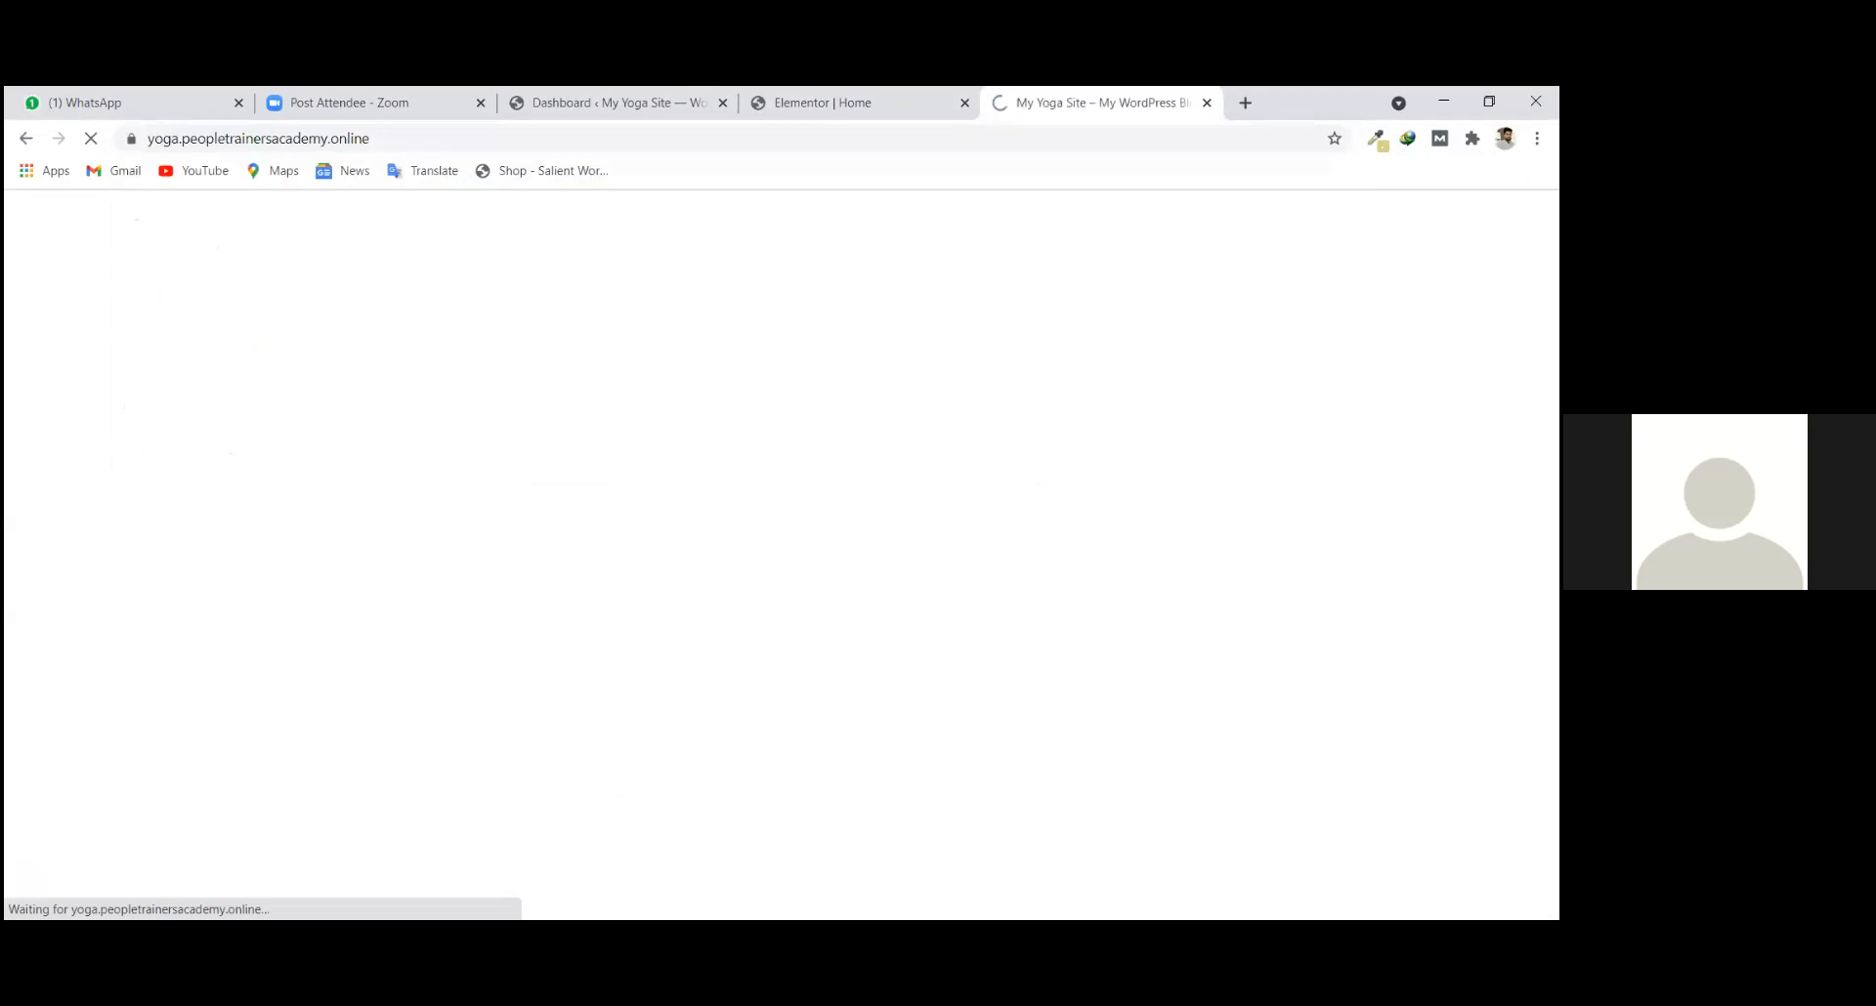
Examine the heading animations, section backgrounds and hero section on the live home page.
scroll(1214, 675, down, 3)
scroll(1211, 674, down, 5)
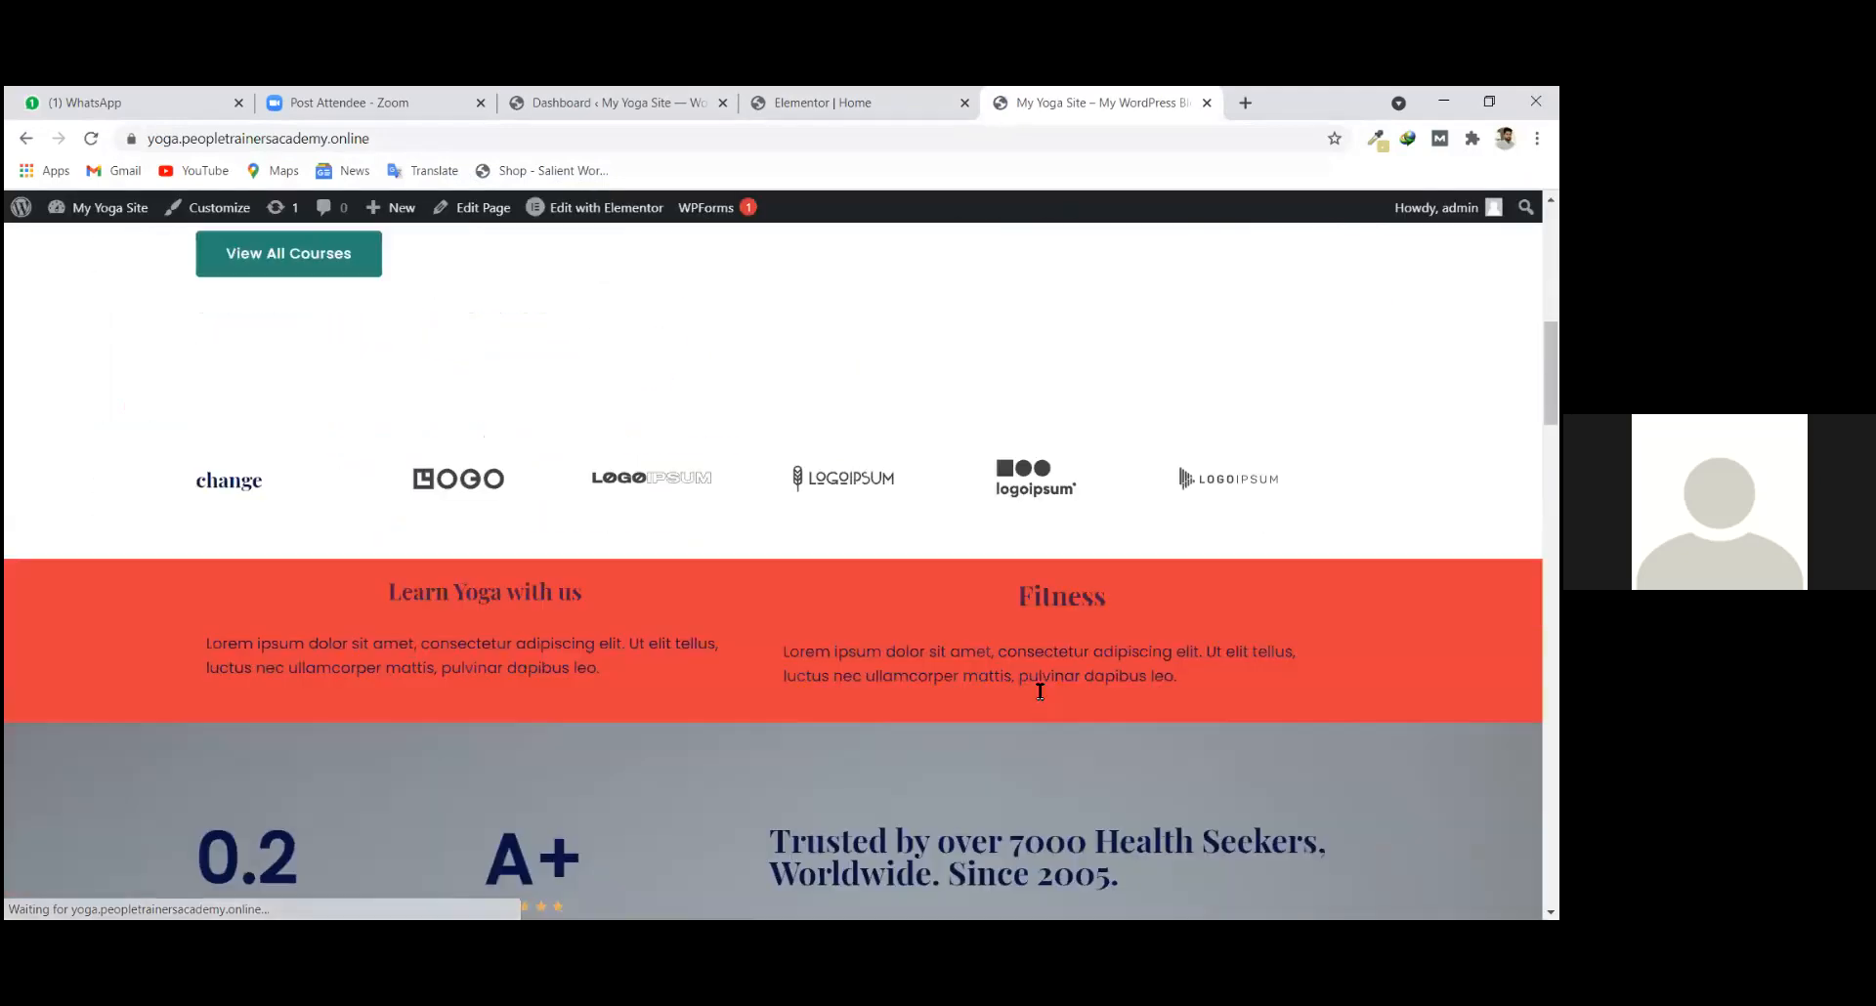
scroll(465, 641, down, 1)
scroll(363, 563, down, 2)
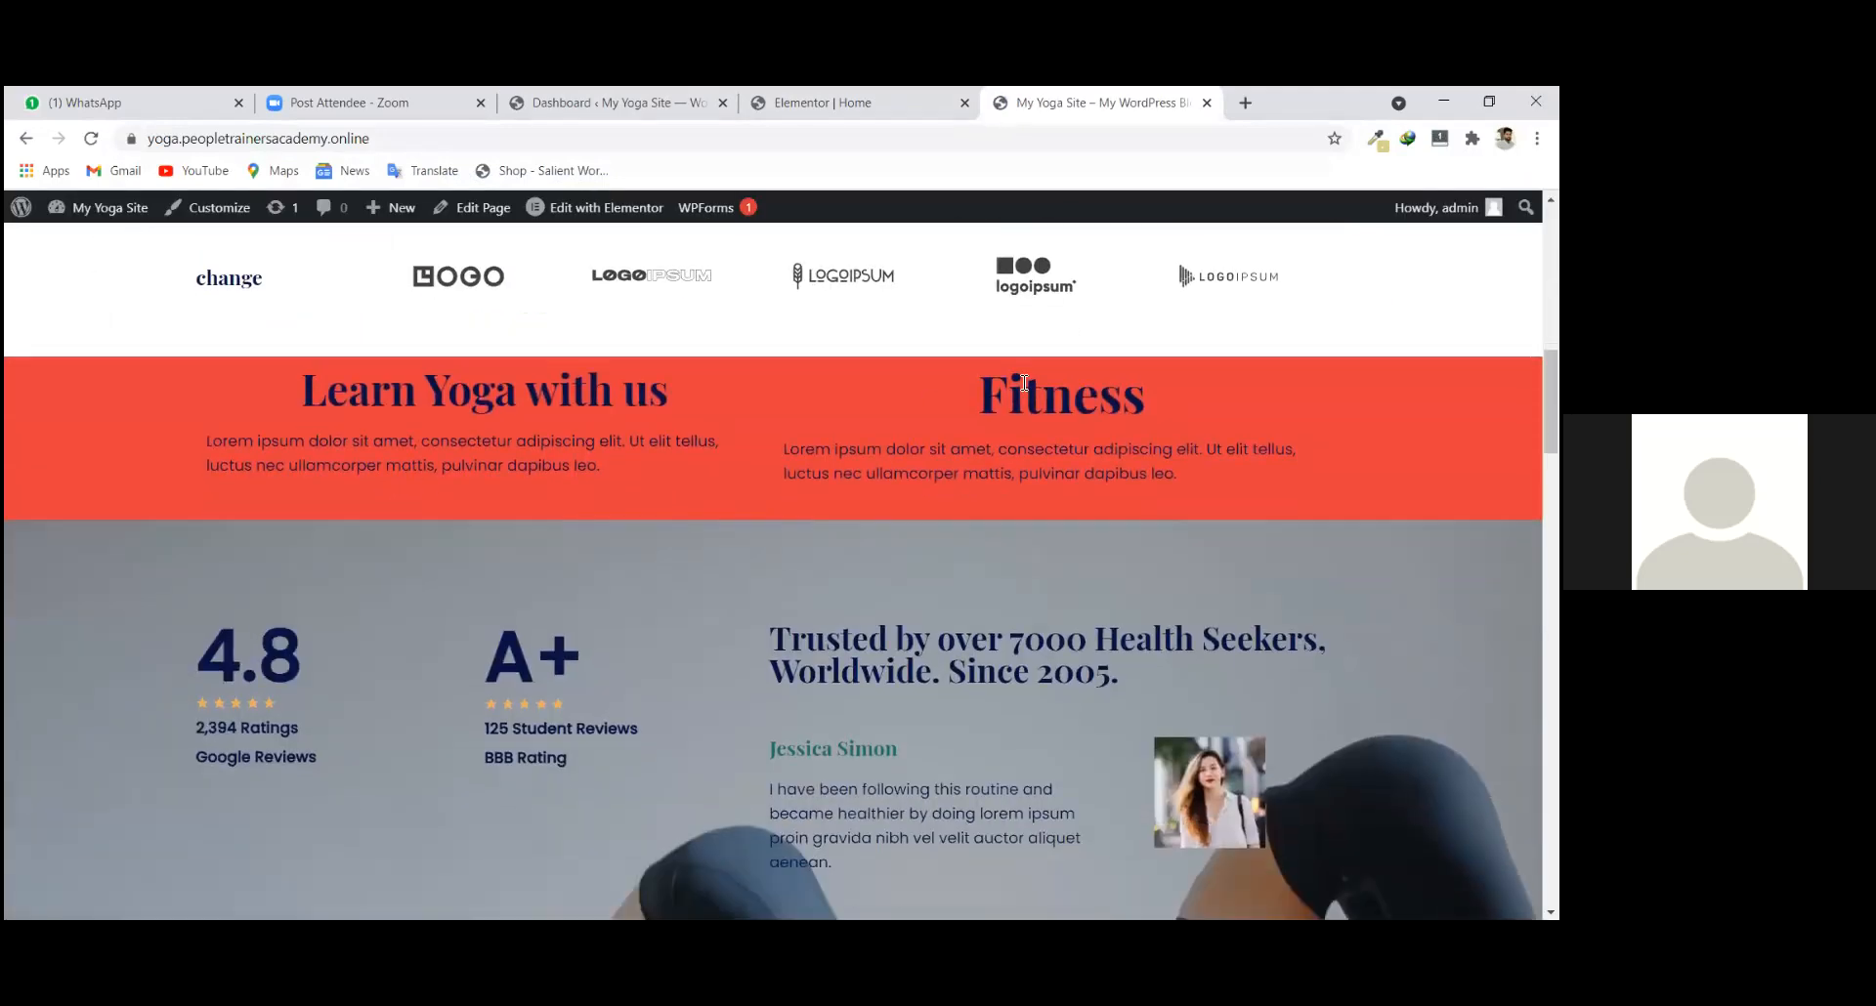
scroll(393, 524, down, 2)
scroll(377, 524, up, 1)
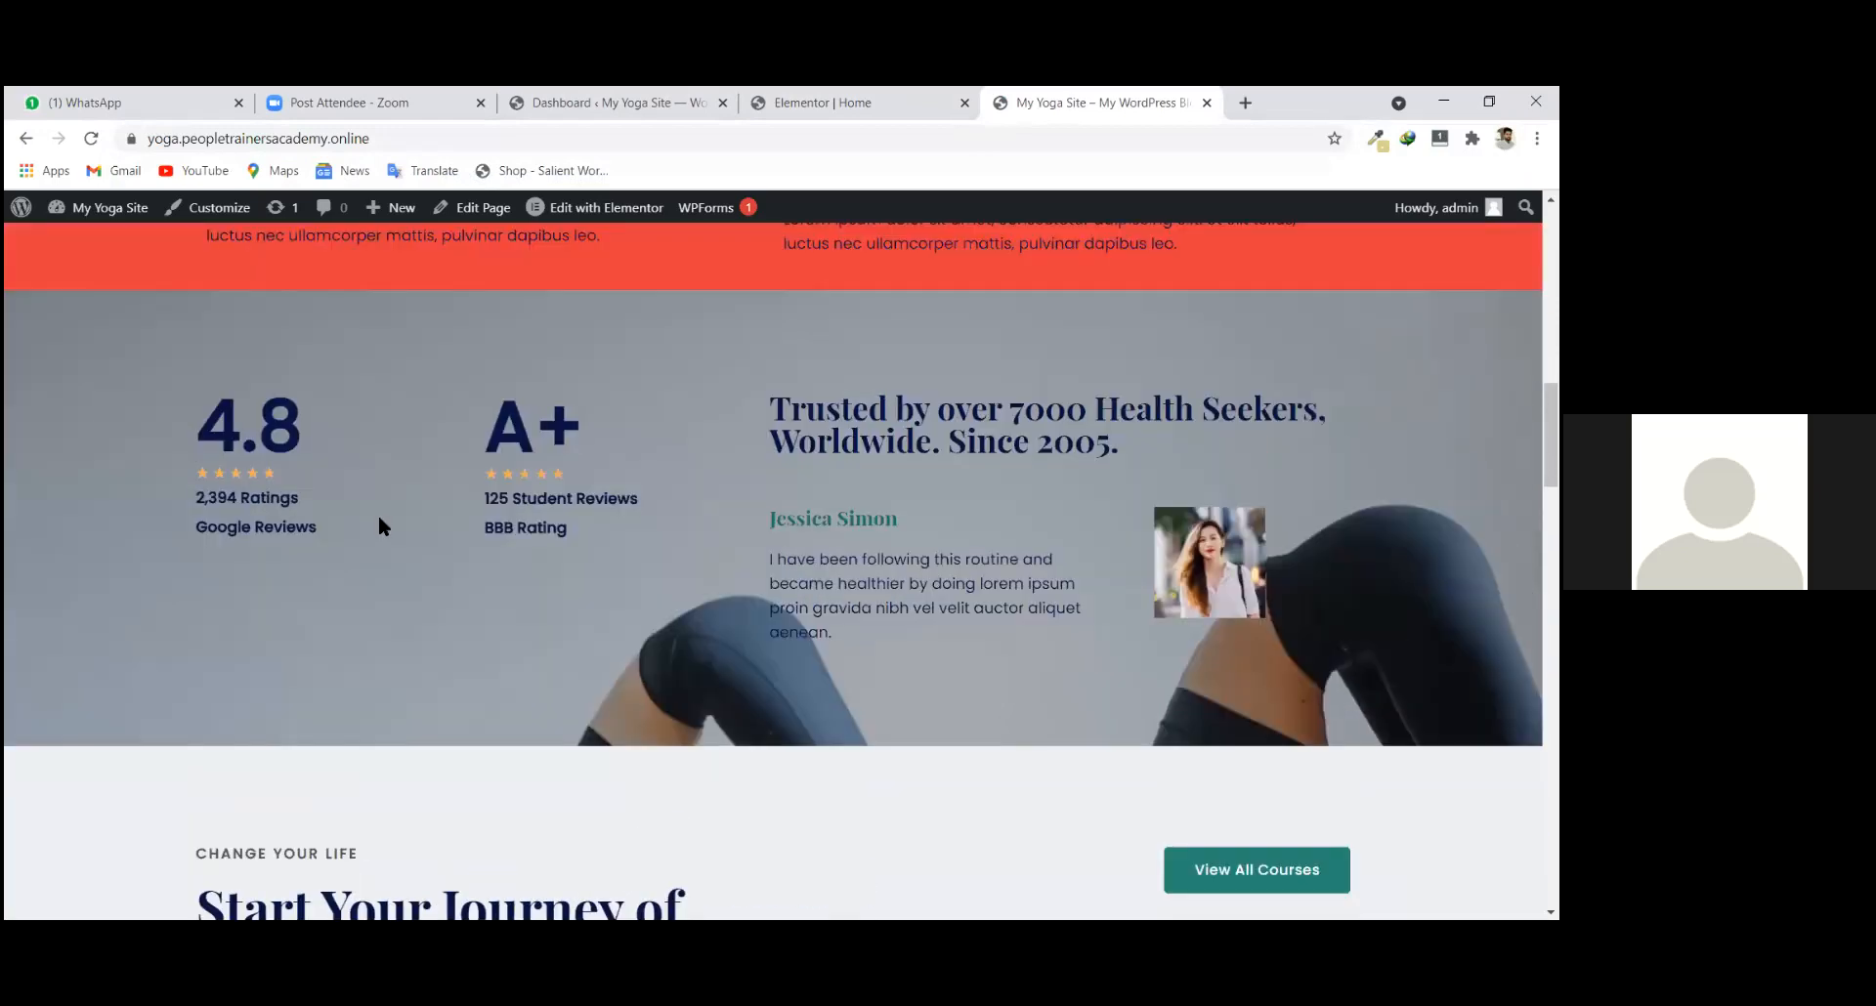
scroll(470, 572, down, 3)
scroll(472, 572, down, 3)
scroll(637, 754, up, 6)
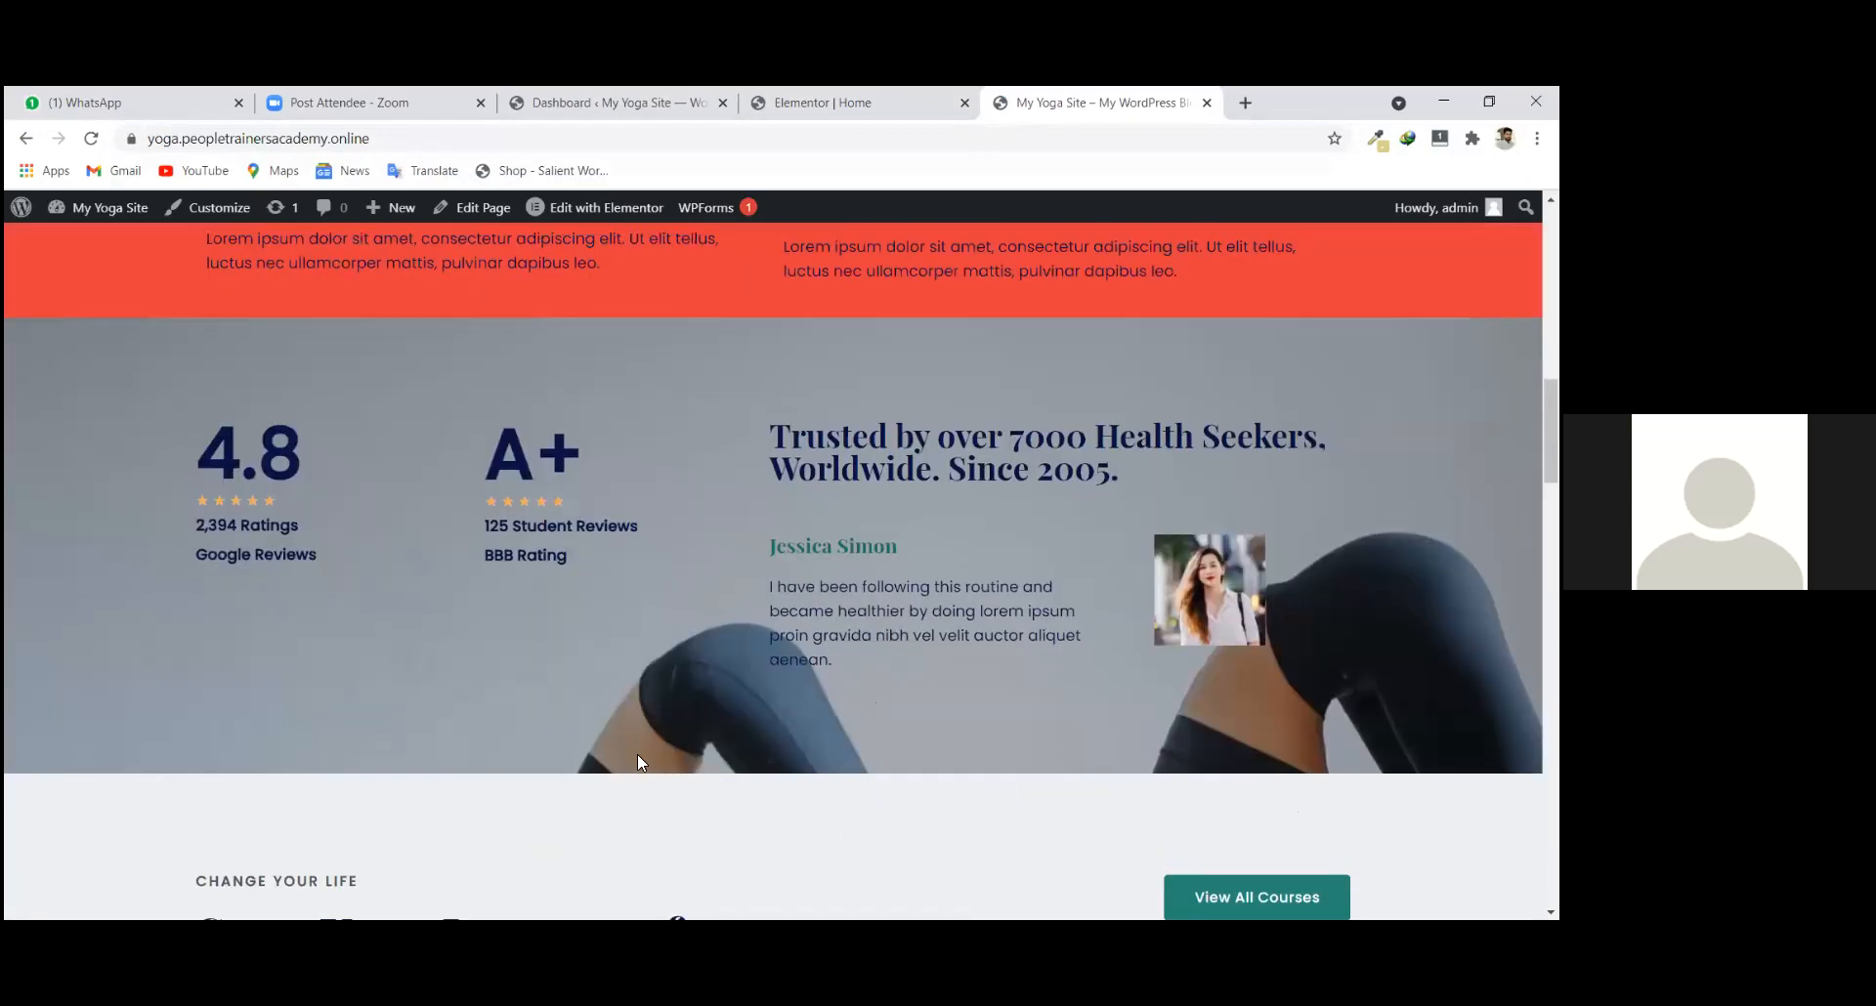
scroll(870, 672, up, 1)
scroll(870, 675, up, 10)
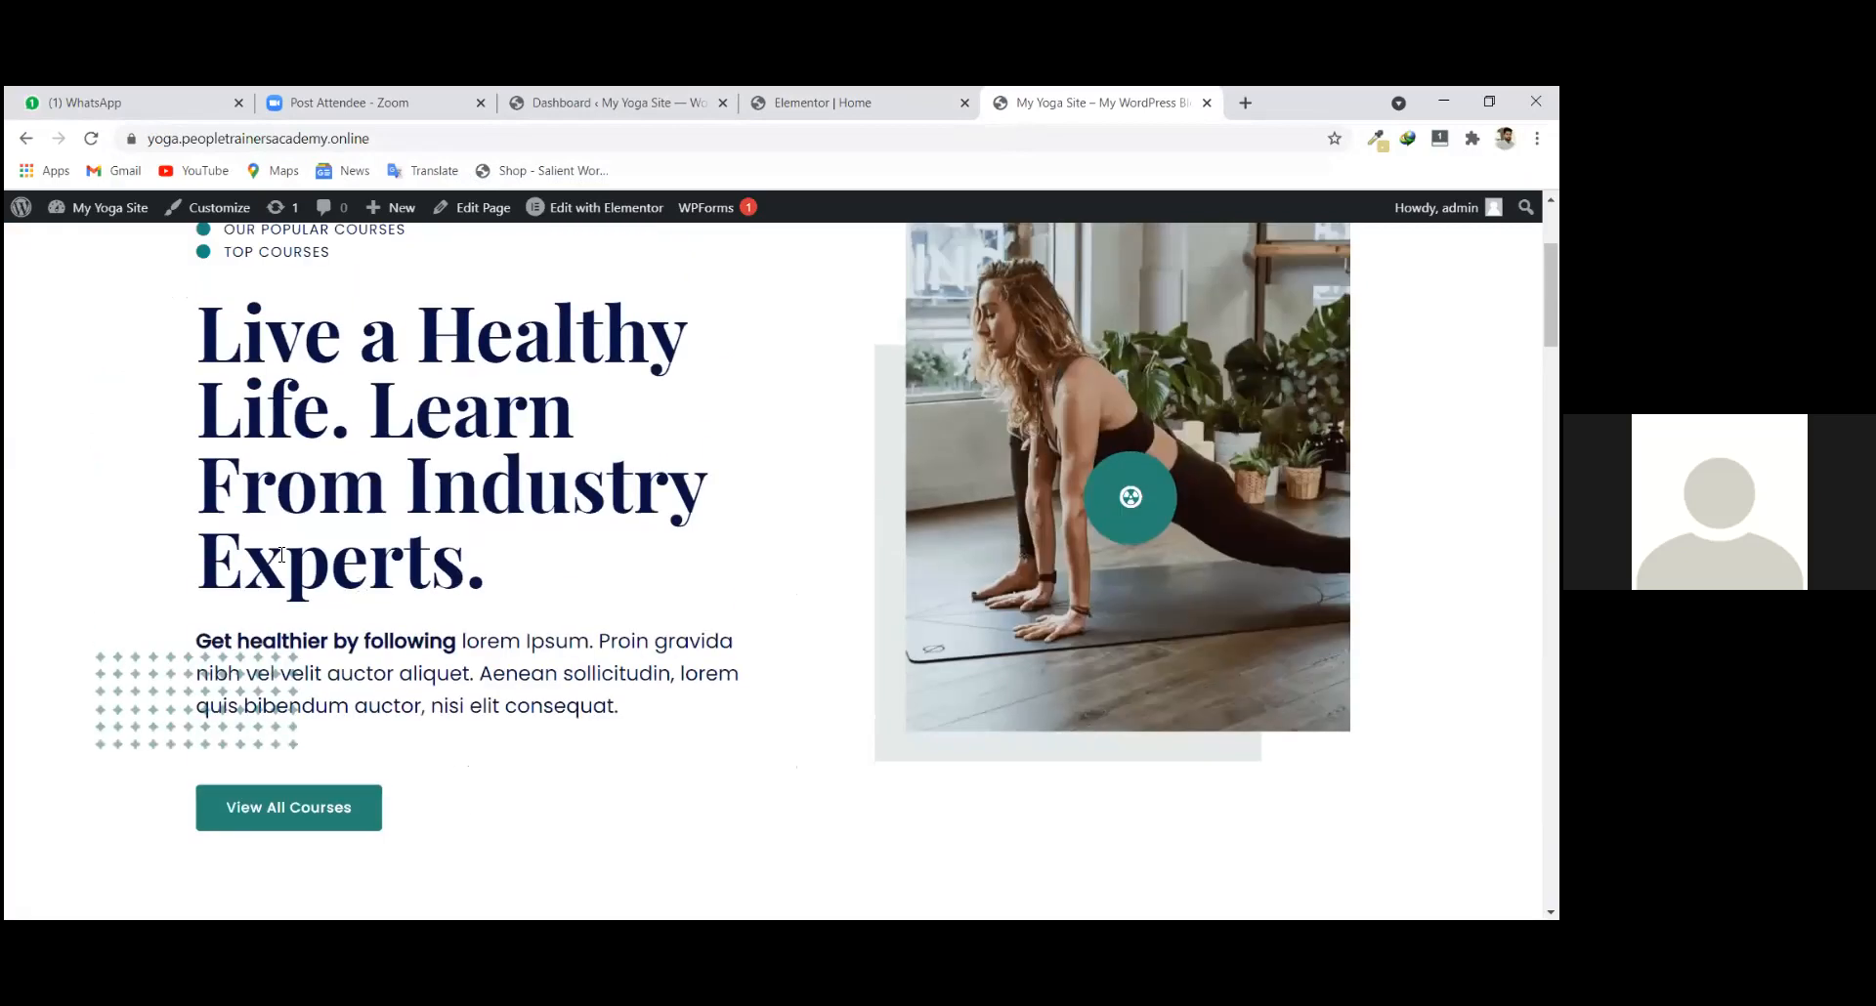
Check the hero, logo and red two-column sections on the live home page and close its tab to return to the editor.
drag(259, 456, 365, 511)
scroll(602, 647, down, 7)
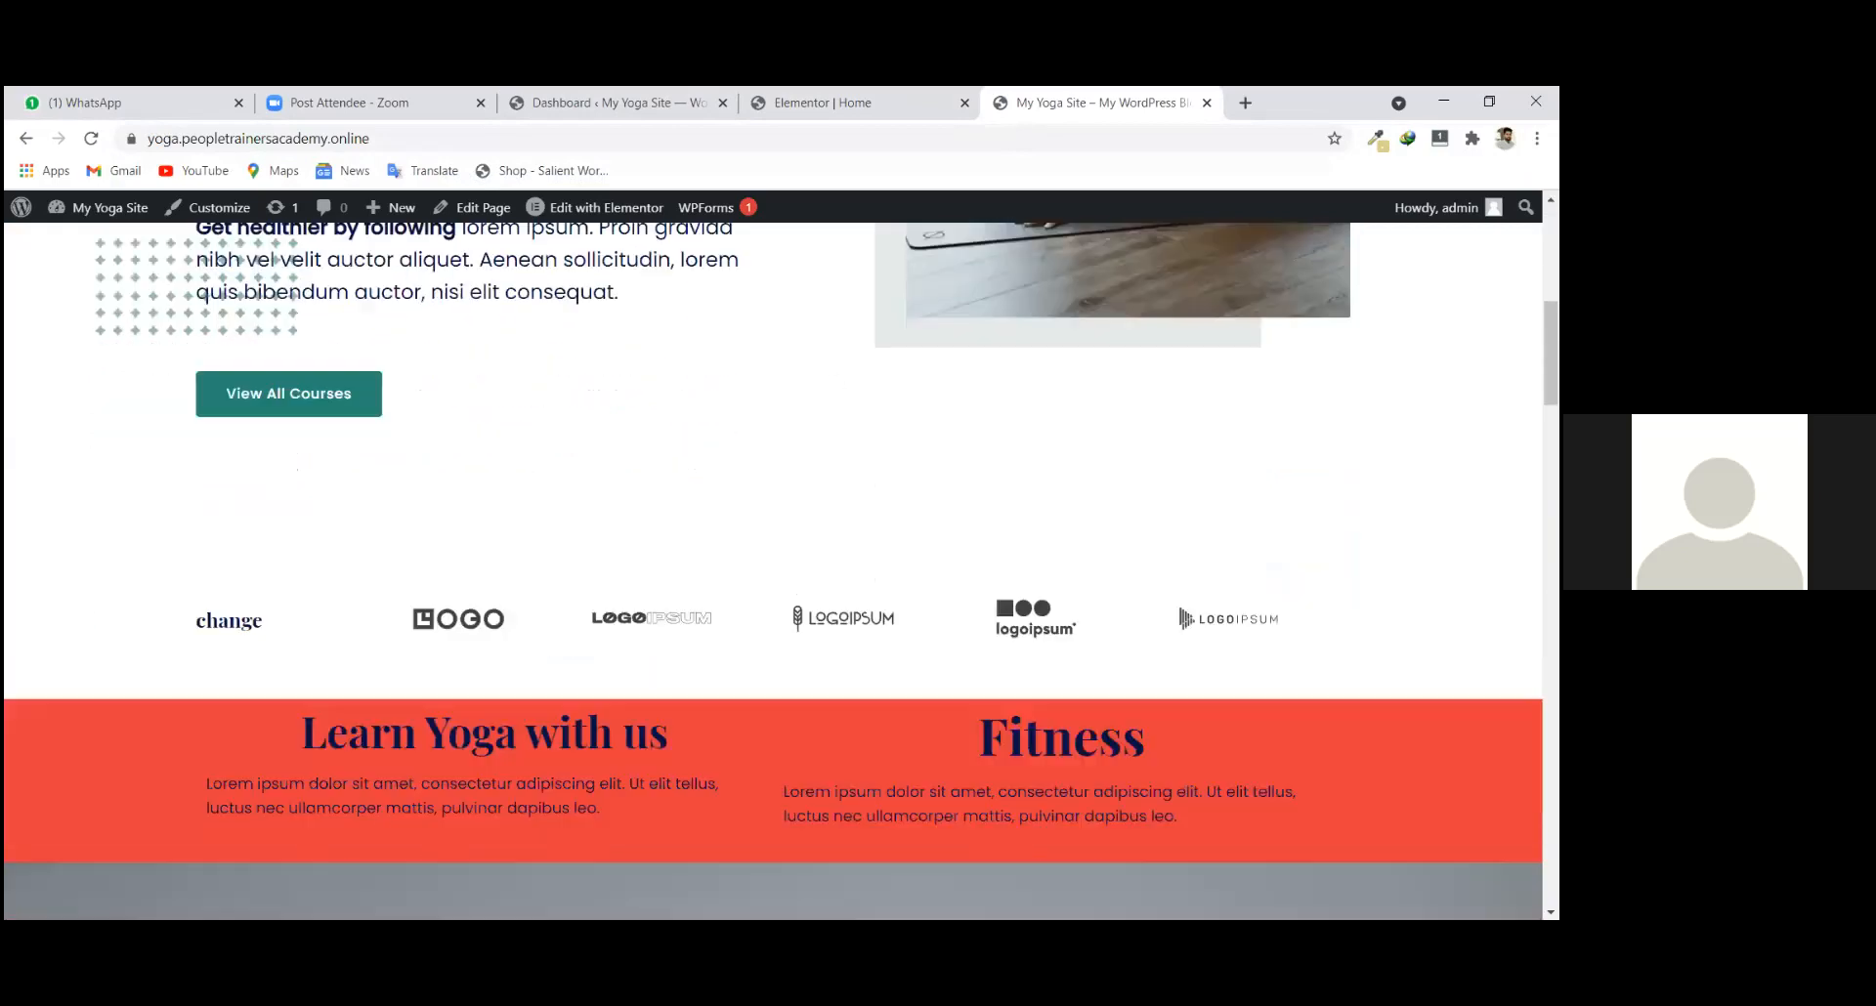
scroll(602, 647, up, 7)
click(1210, 104)
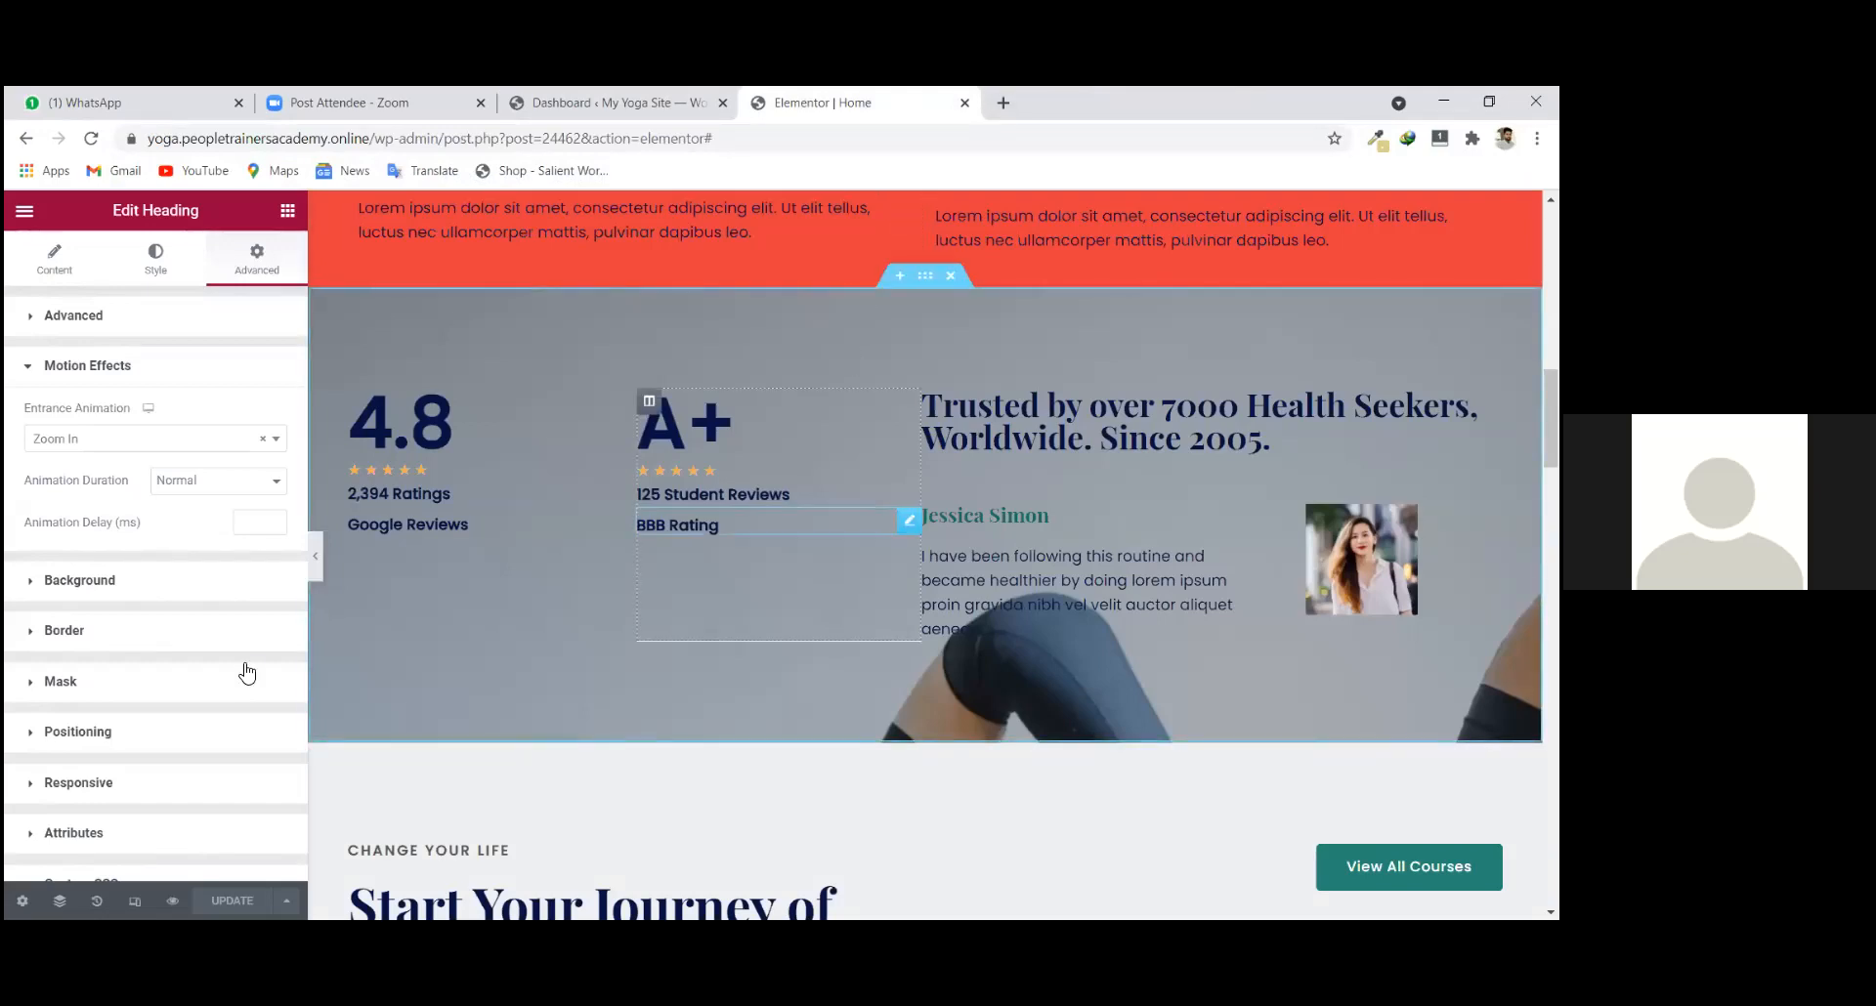
Restore the browser window to a smaller size, preview the page changes in a new tab, and close the preview.
scroll(270, 684, down, 2)
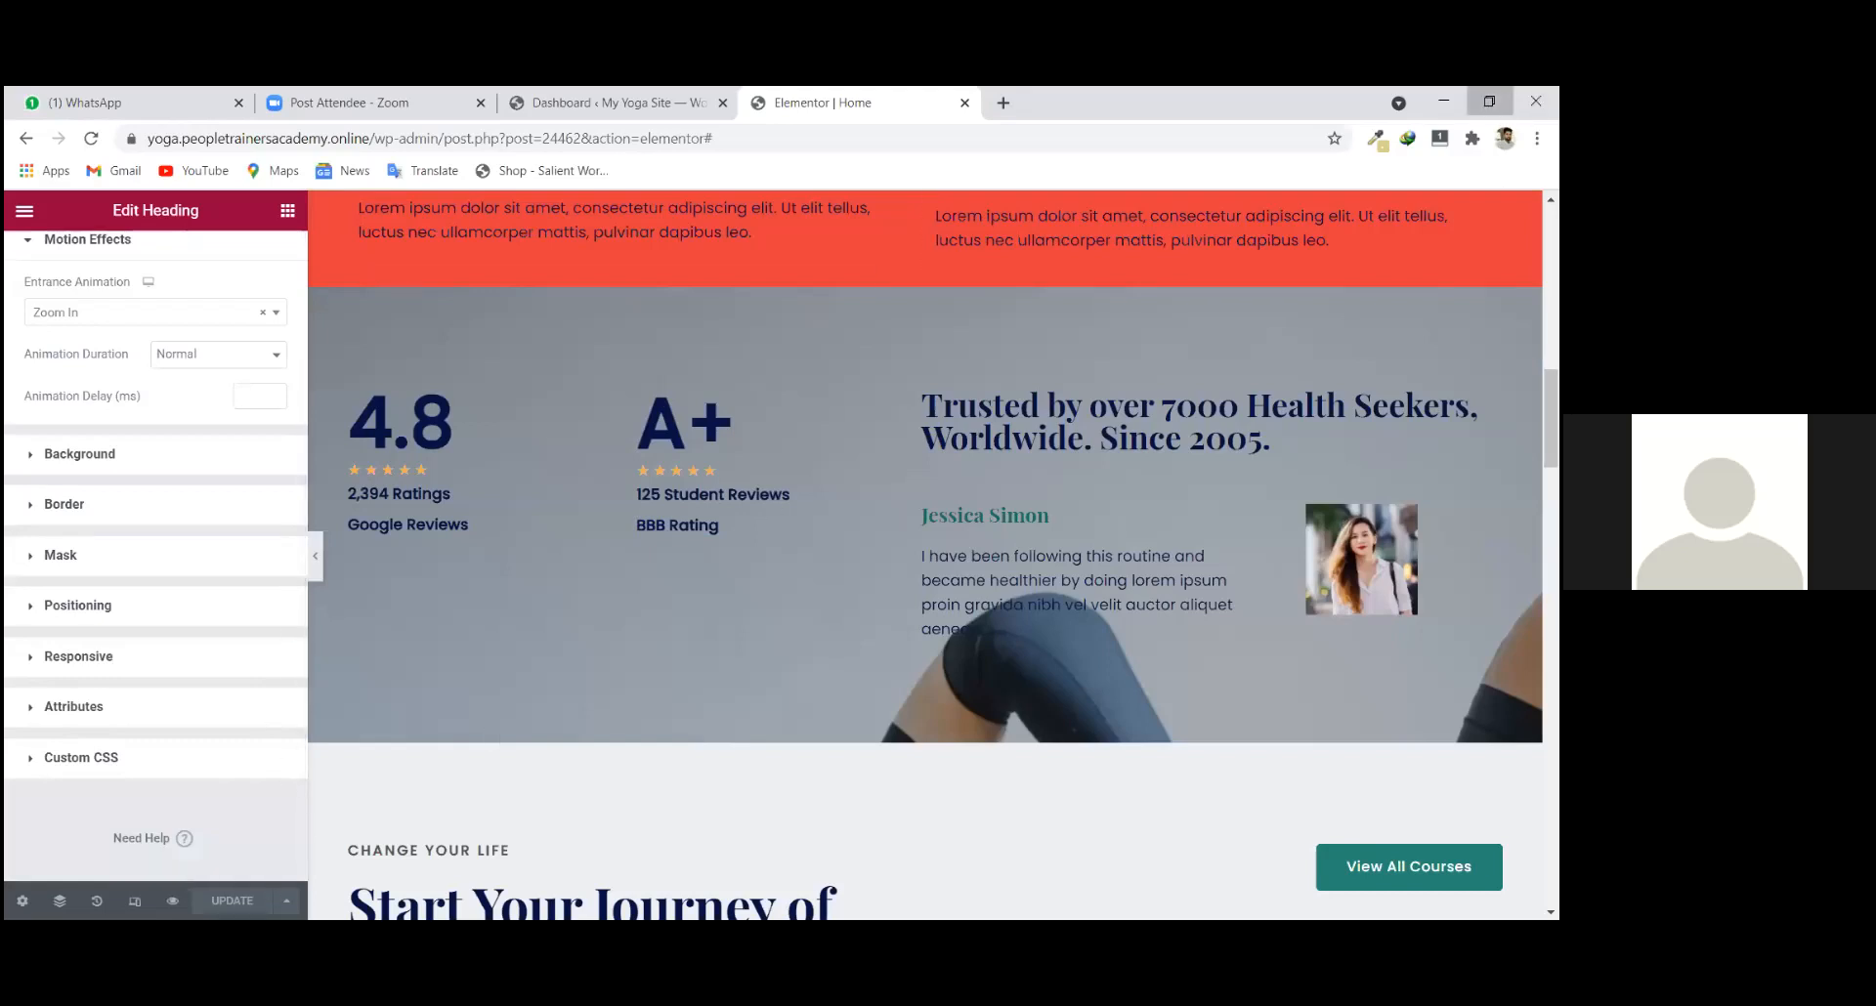
click(1489, 102)
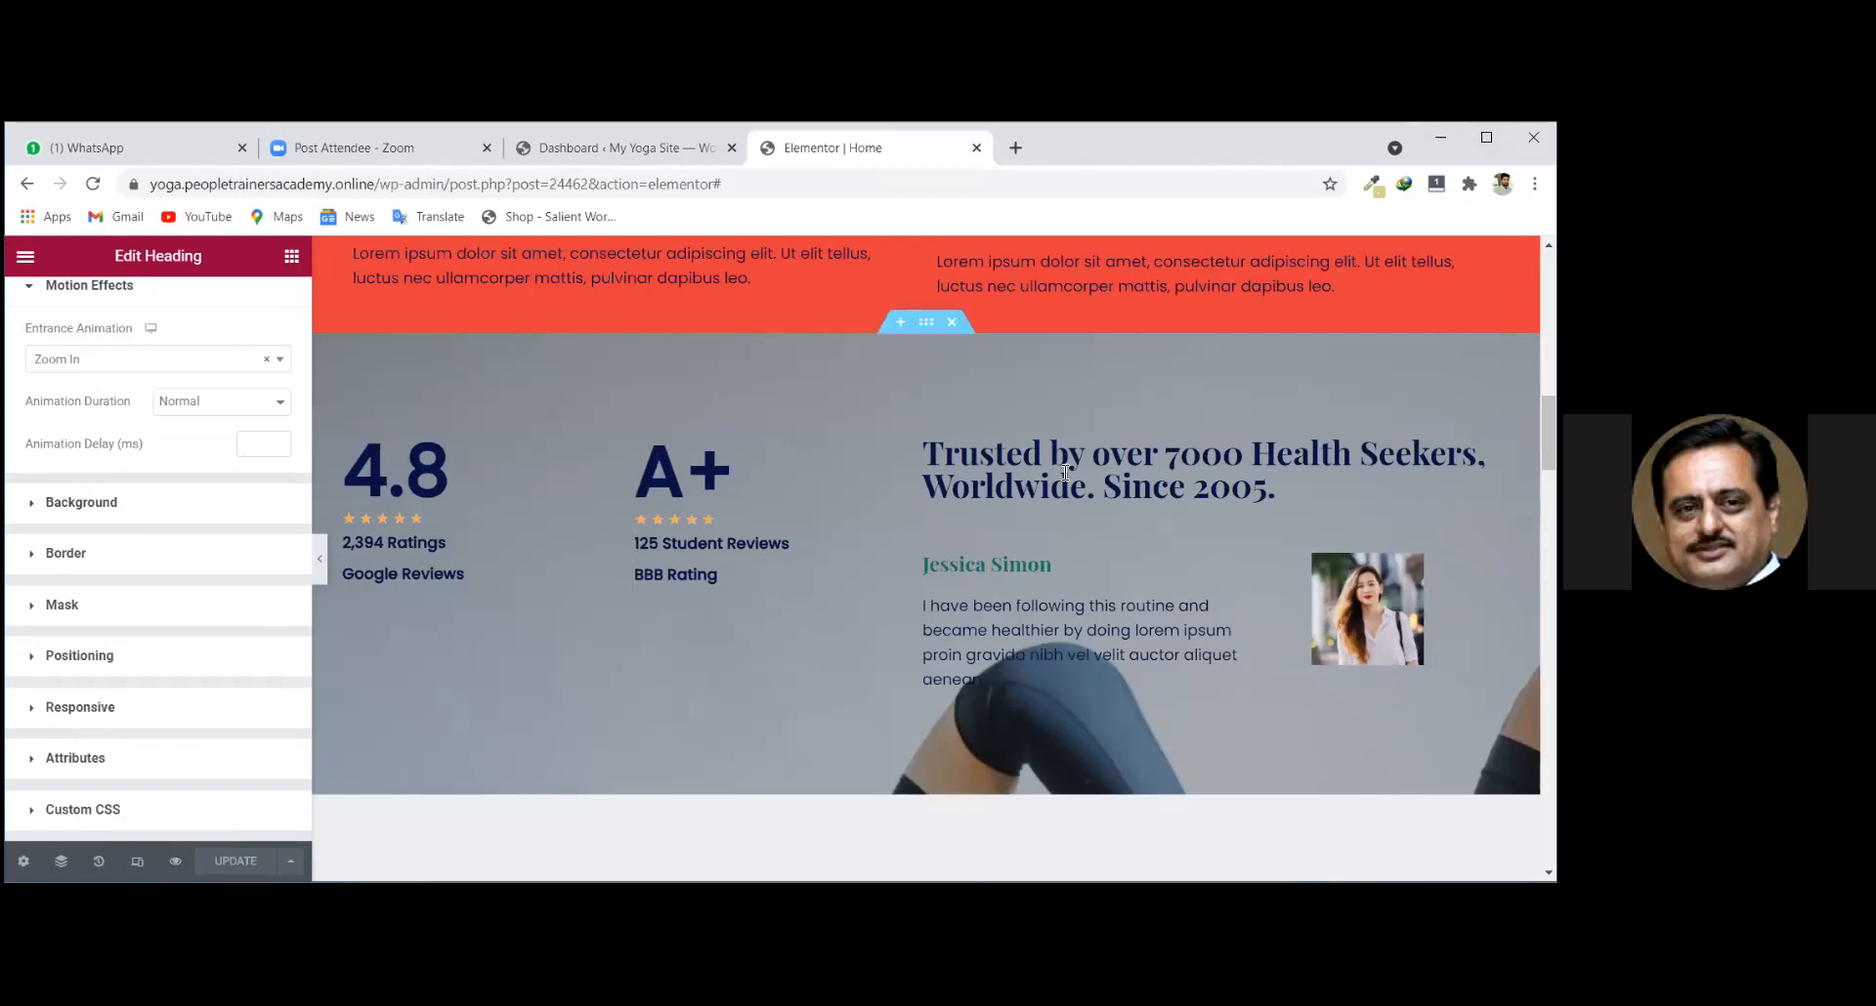
right_click(178, 855)
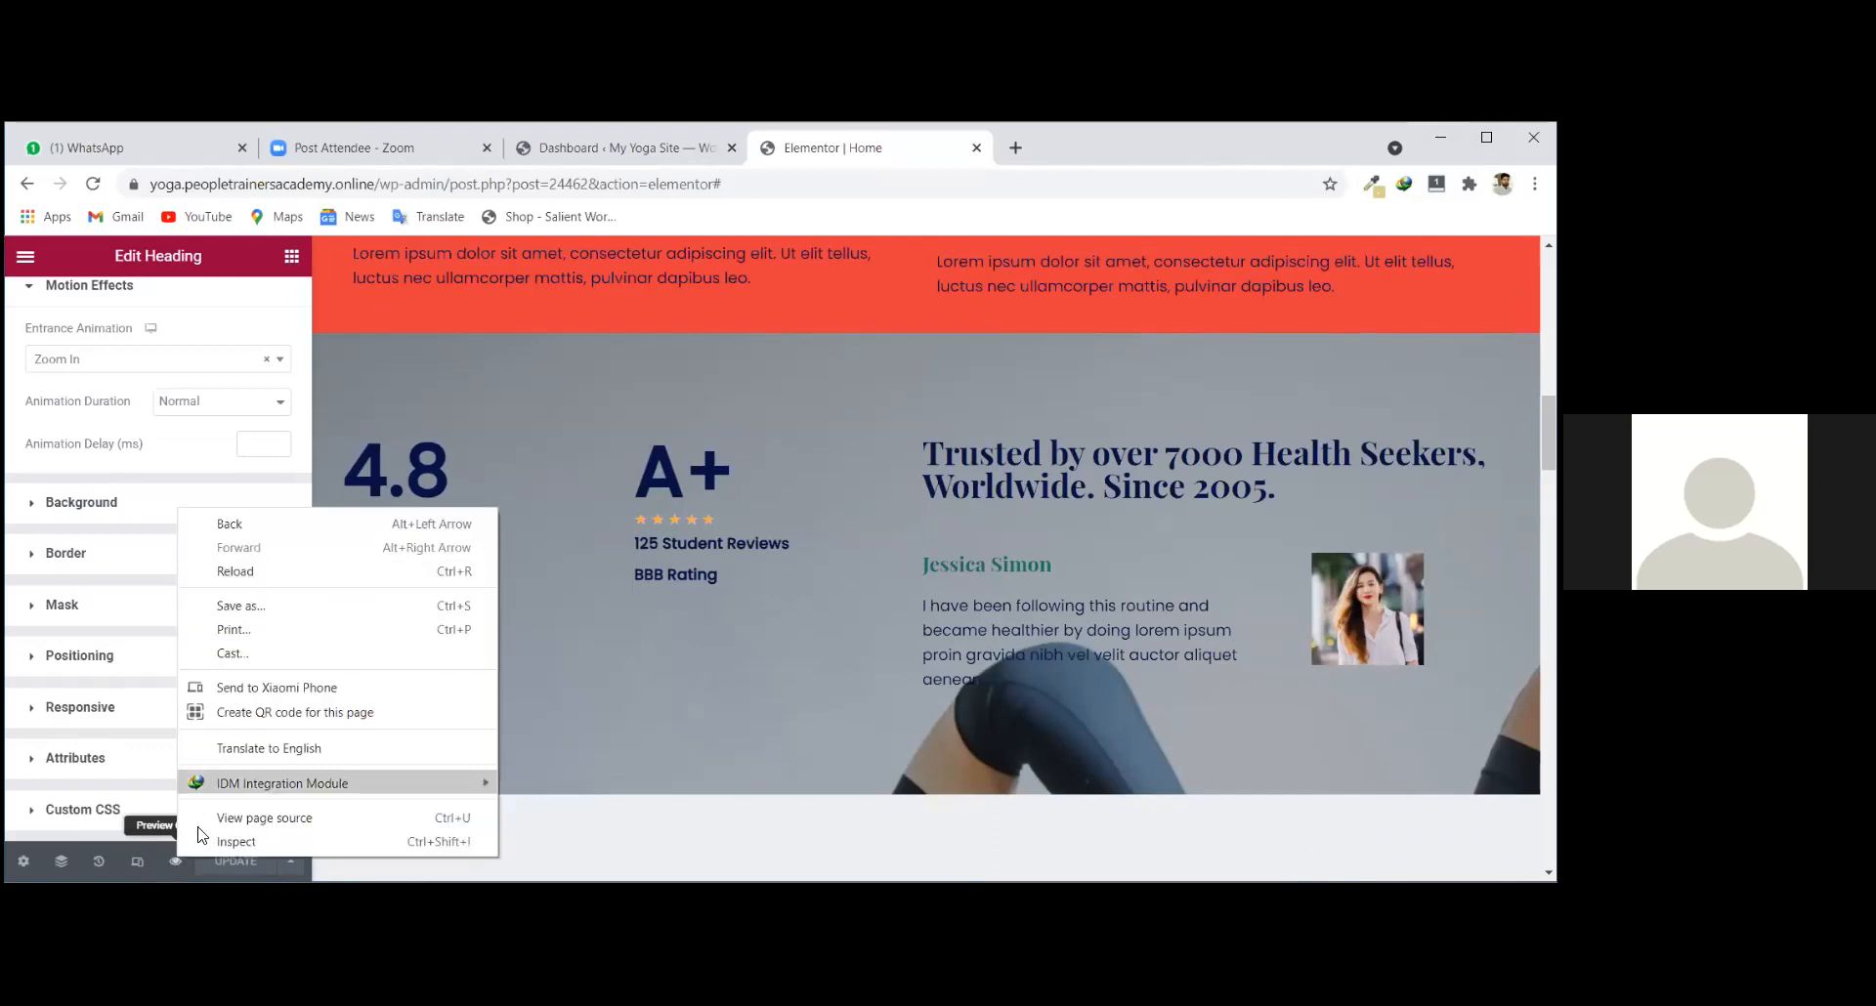
click(178, 860)
click(177, 860)
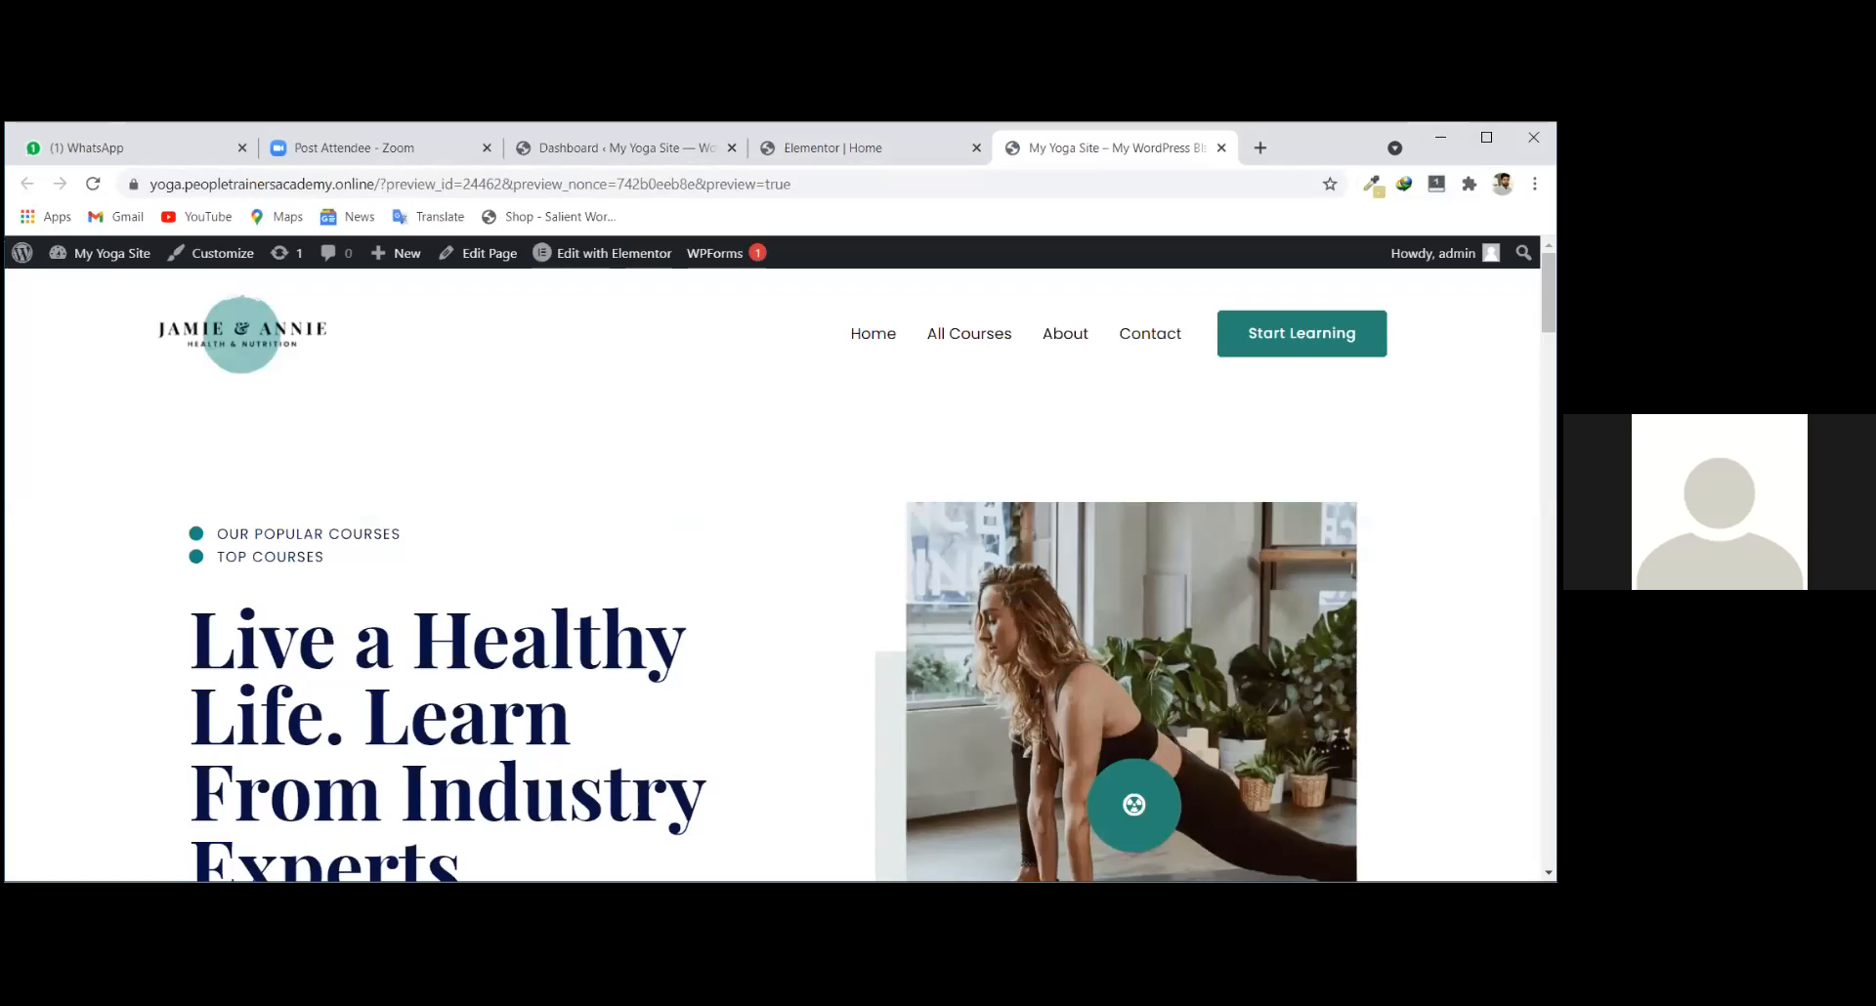
click(834, 151)
click(1220, 148)
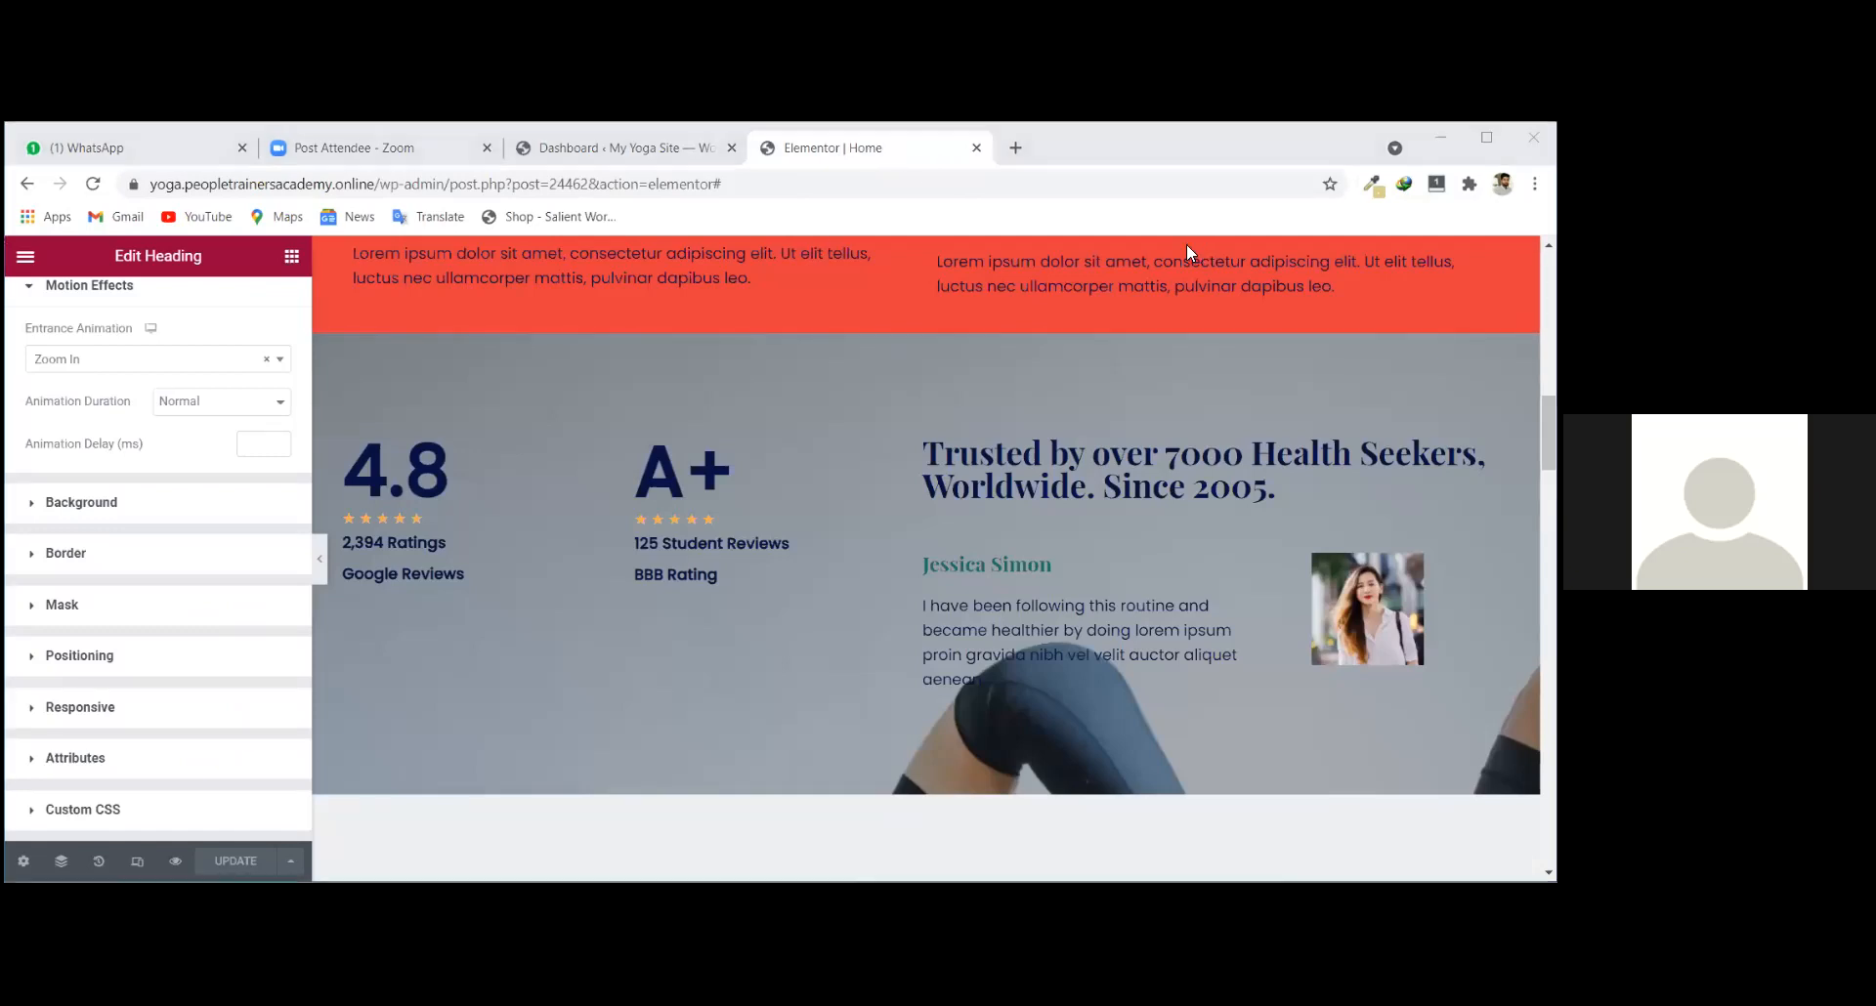
Examine the home page in the editor, from the hero section down to the course cards under "Start Your Journey of Happiness and Health Today!".
scroll(764, 556, up, 4)
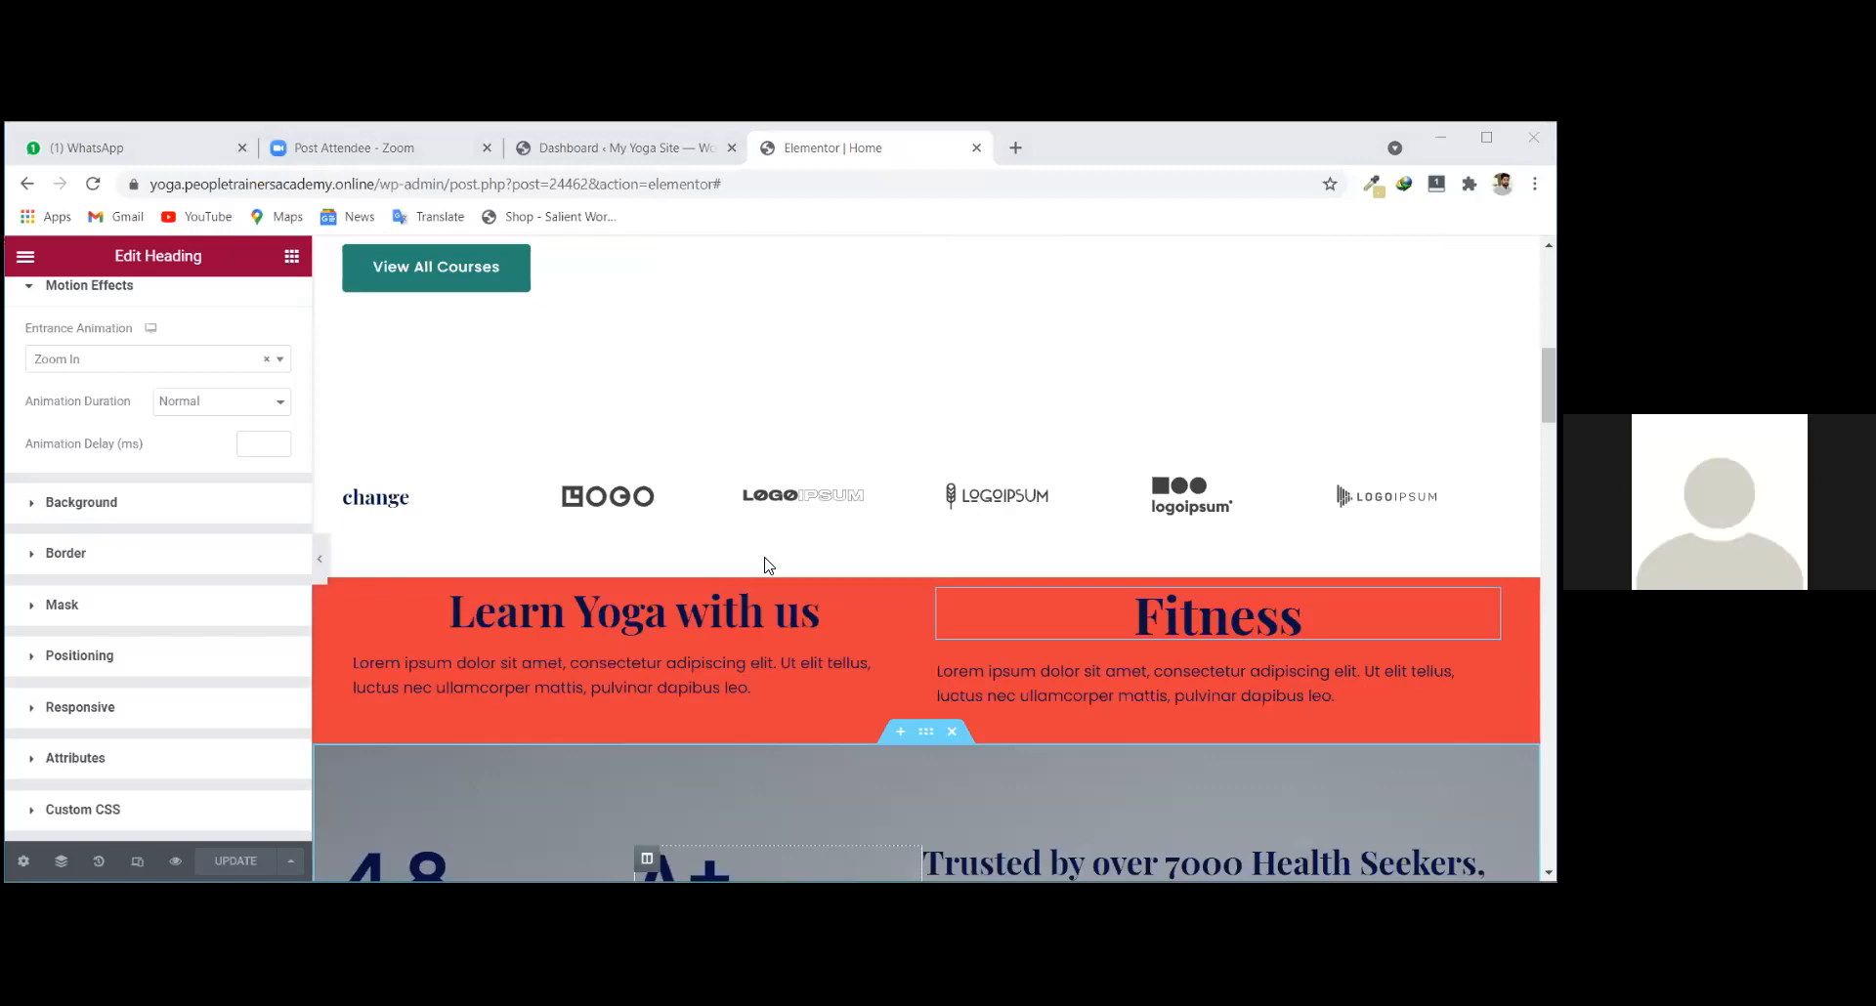
scroll(767, 565, up, 3)
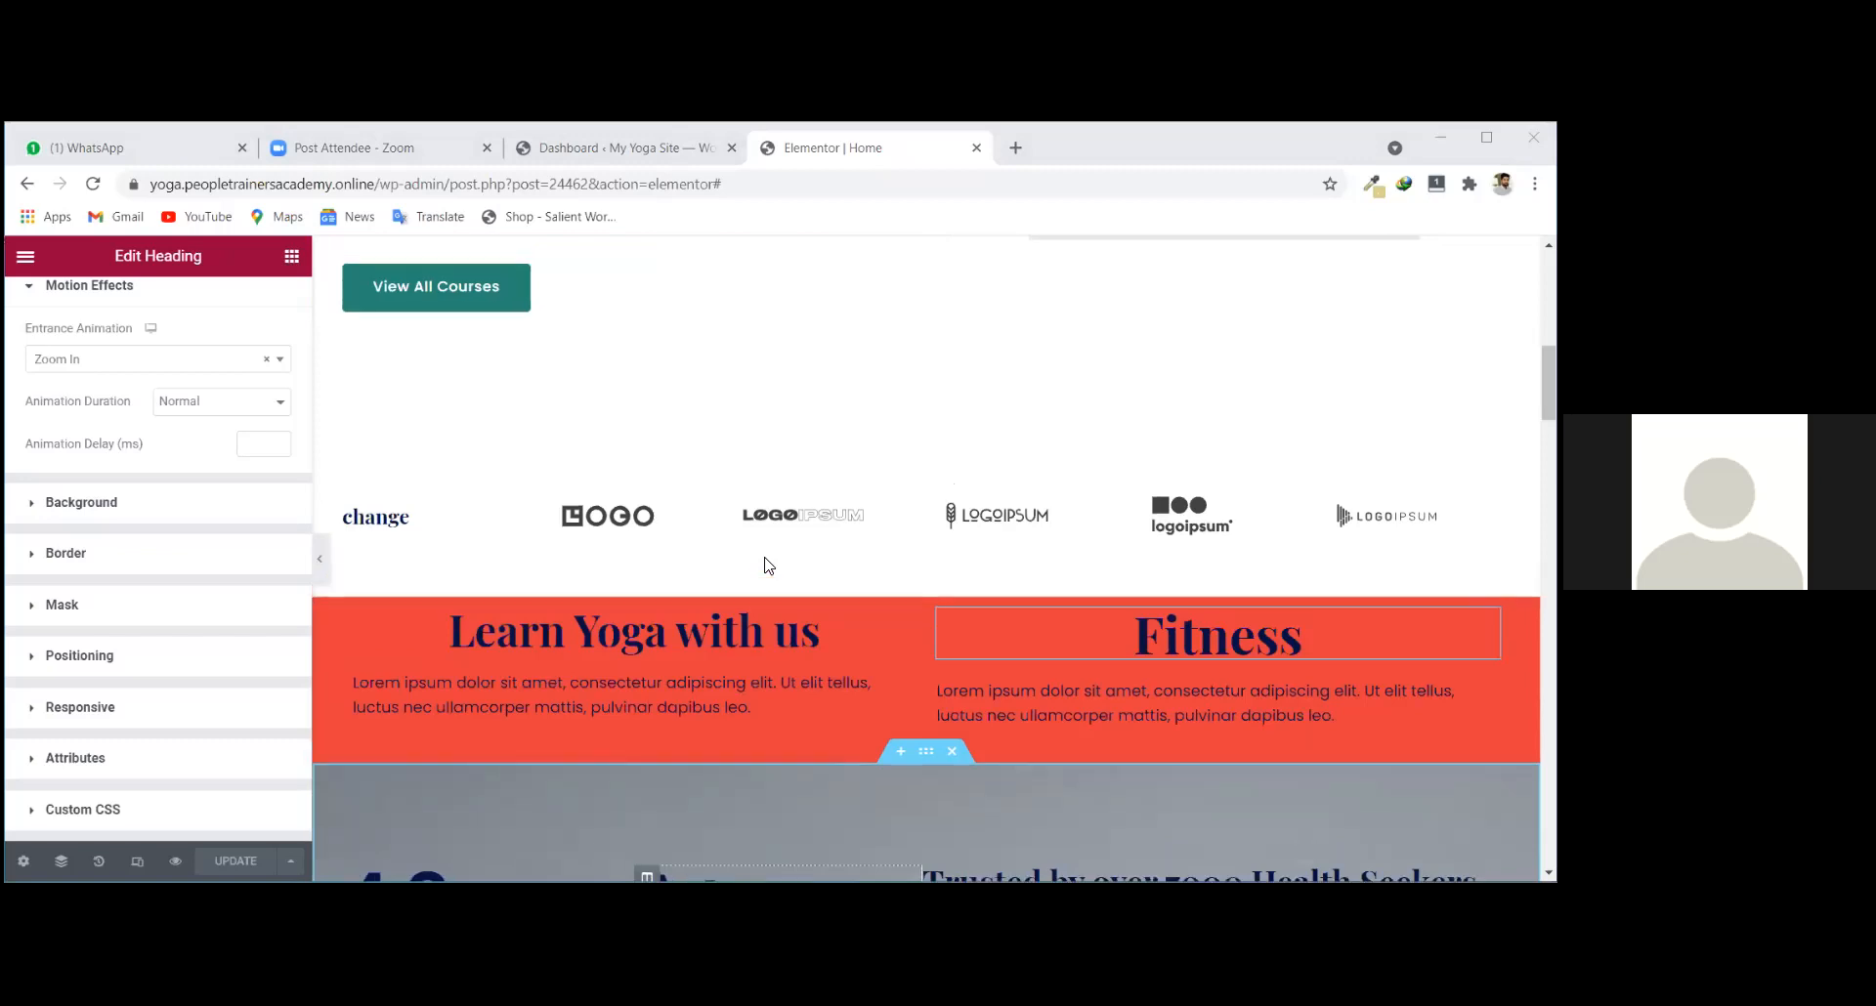
scroll(1102, 645, down, 4)
scroll(1020, 664, down, 4)
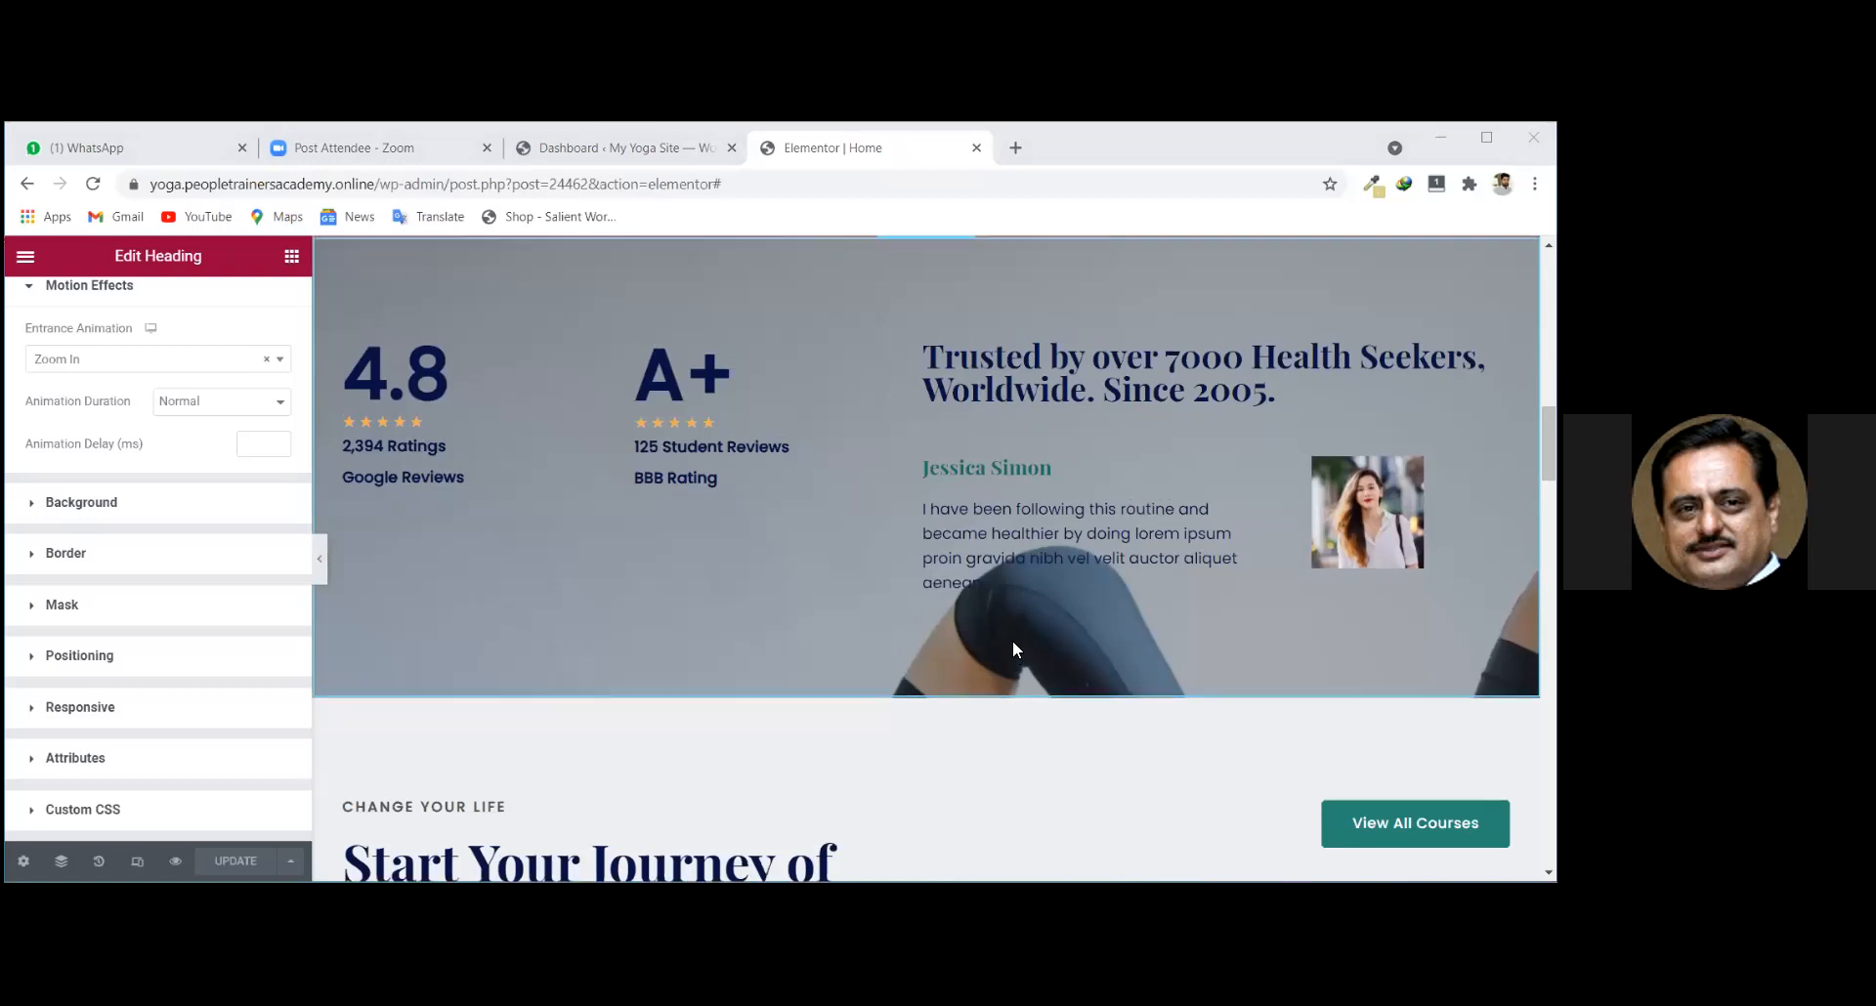
scroll(1013, 649, up, 3)
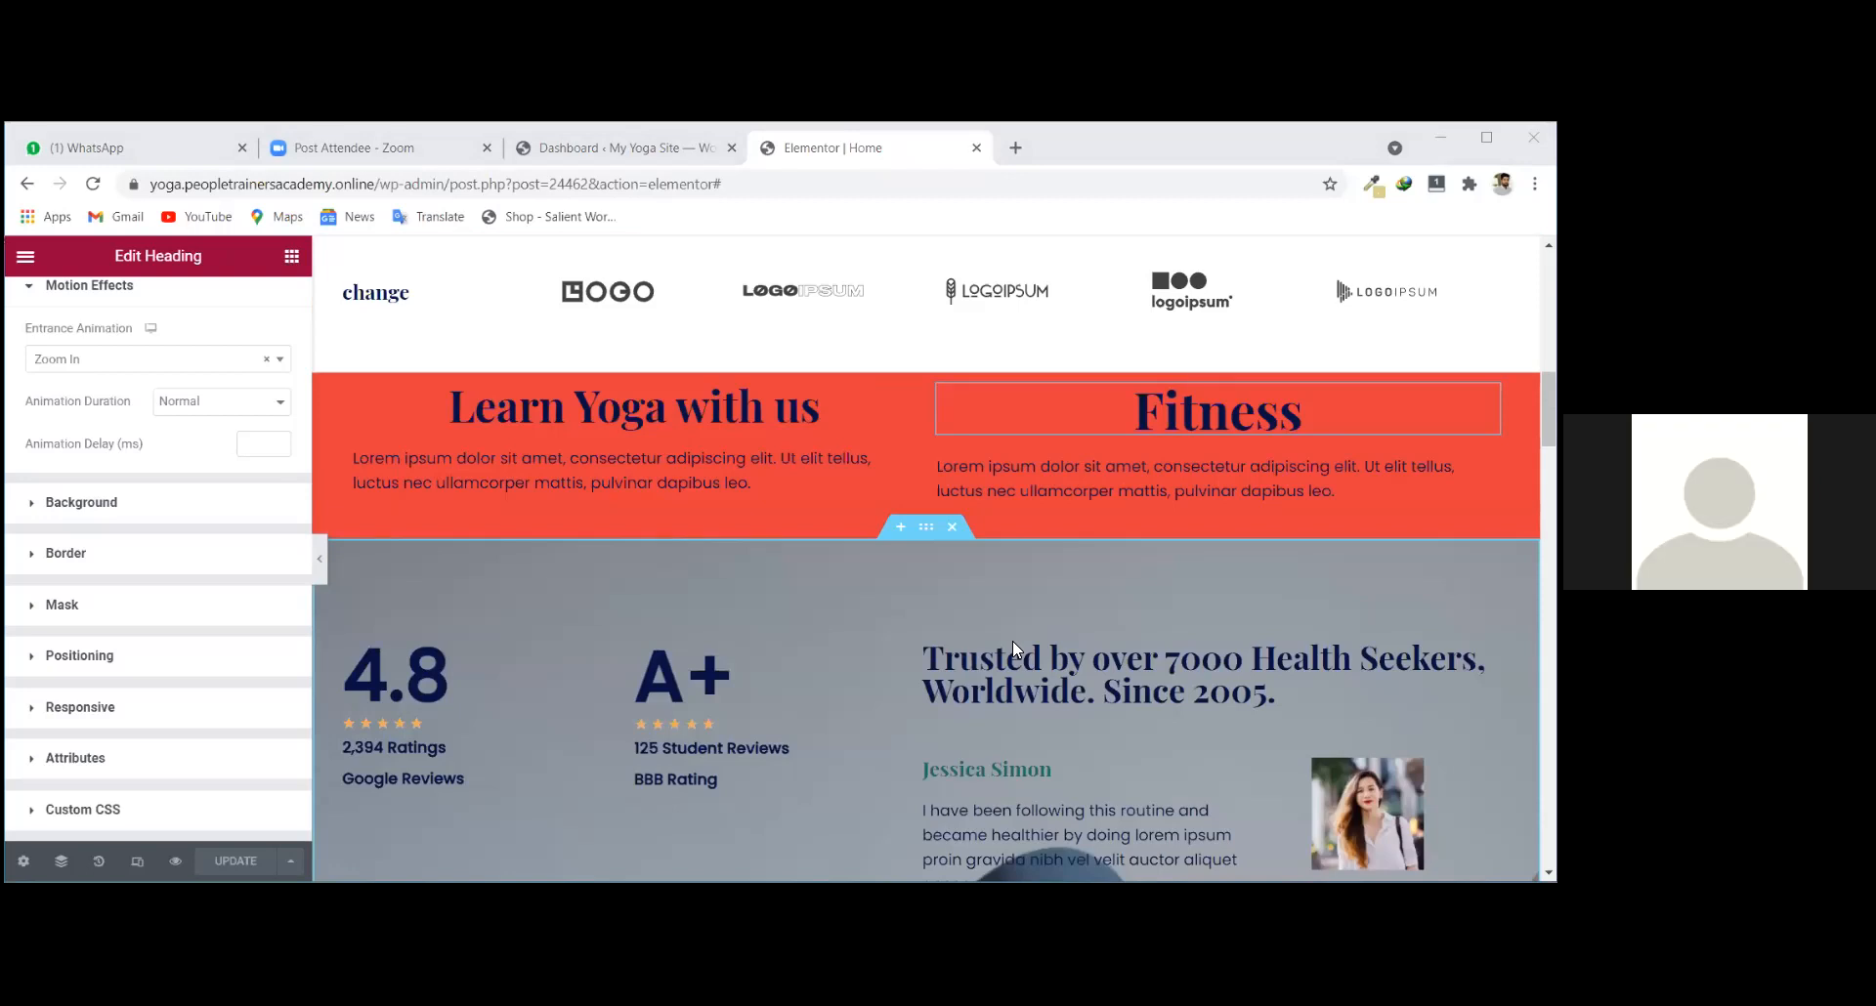
scroll(1164, 721, up, 5)
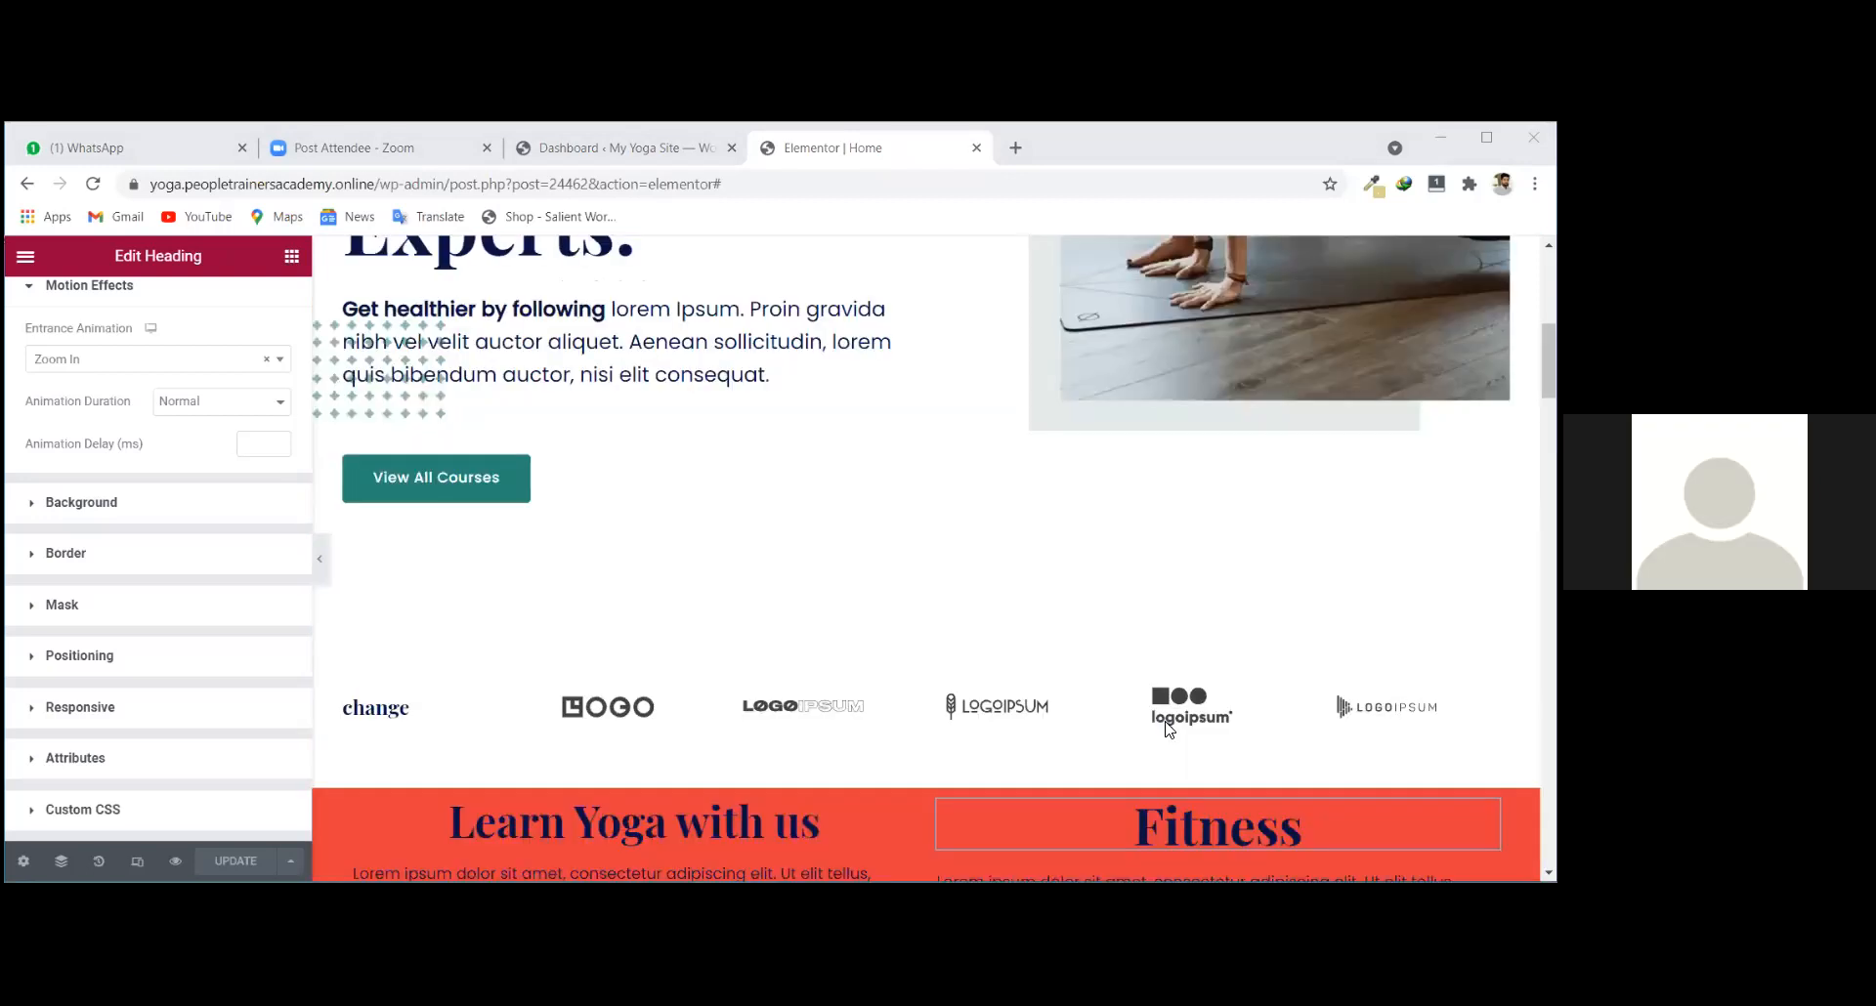
scroll(1168, 729, up, 4)
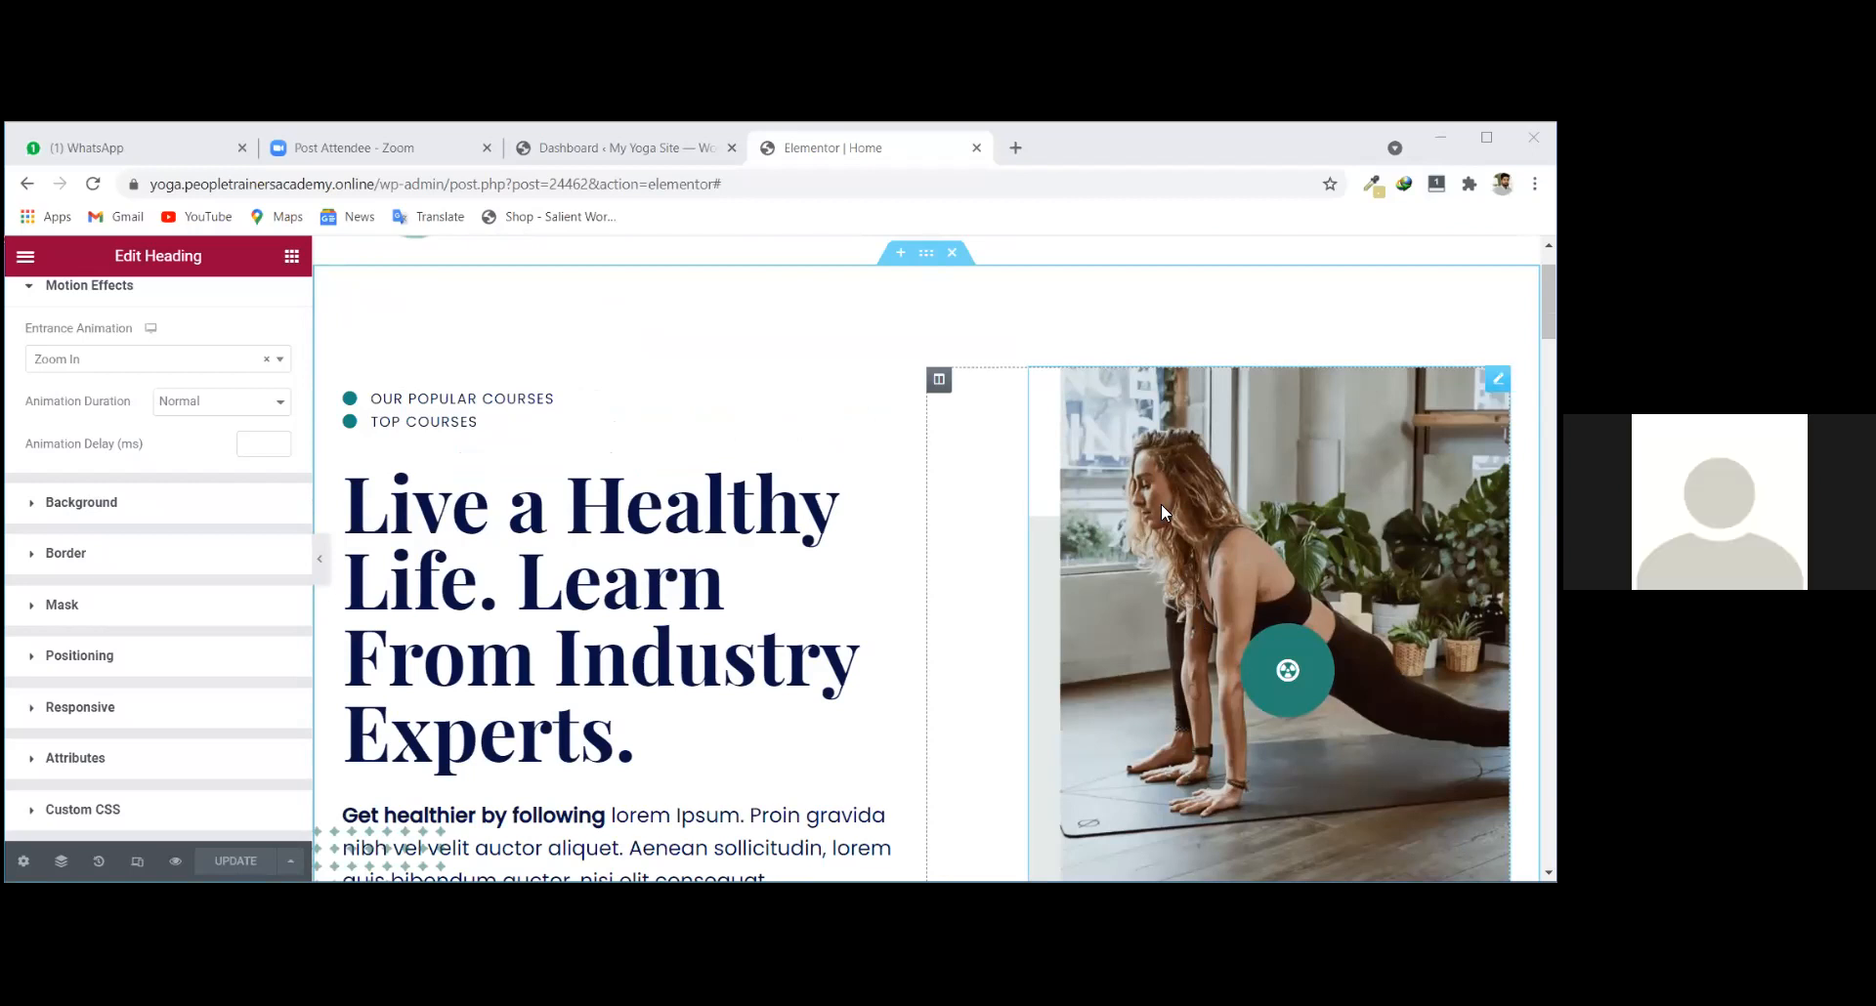
scroll(905, 732, down, 2)
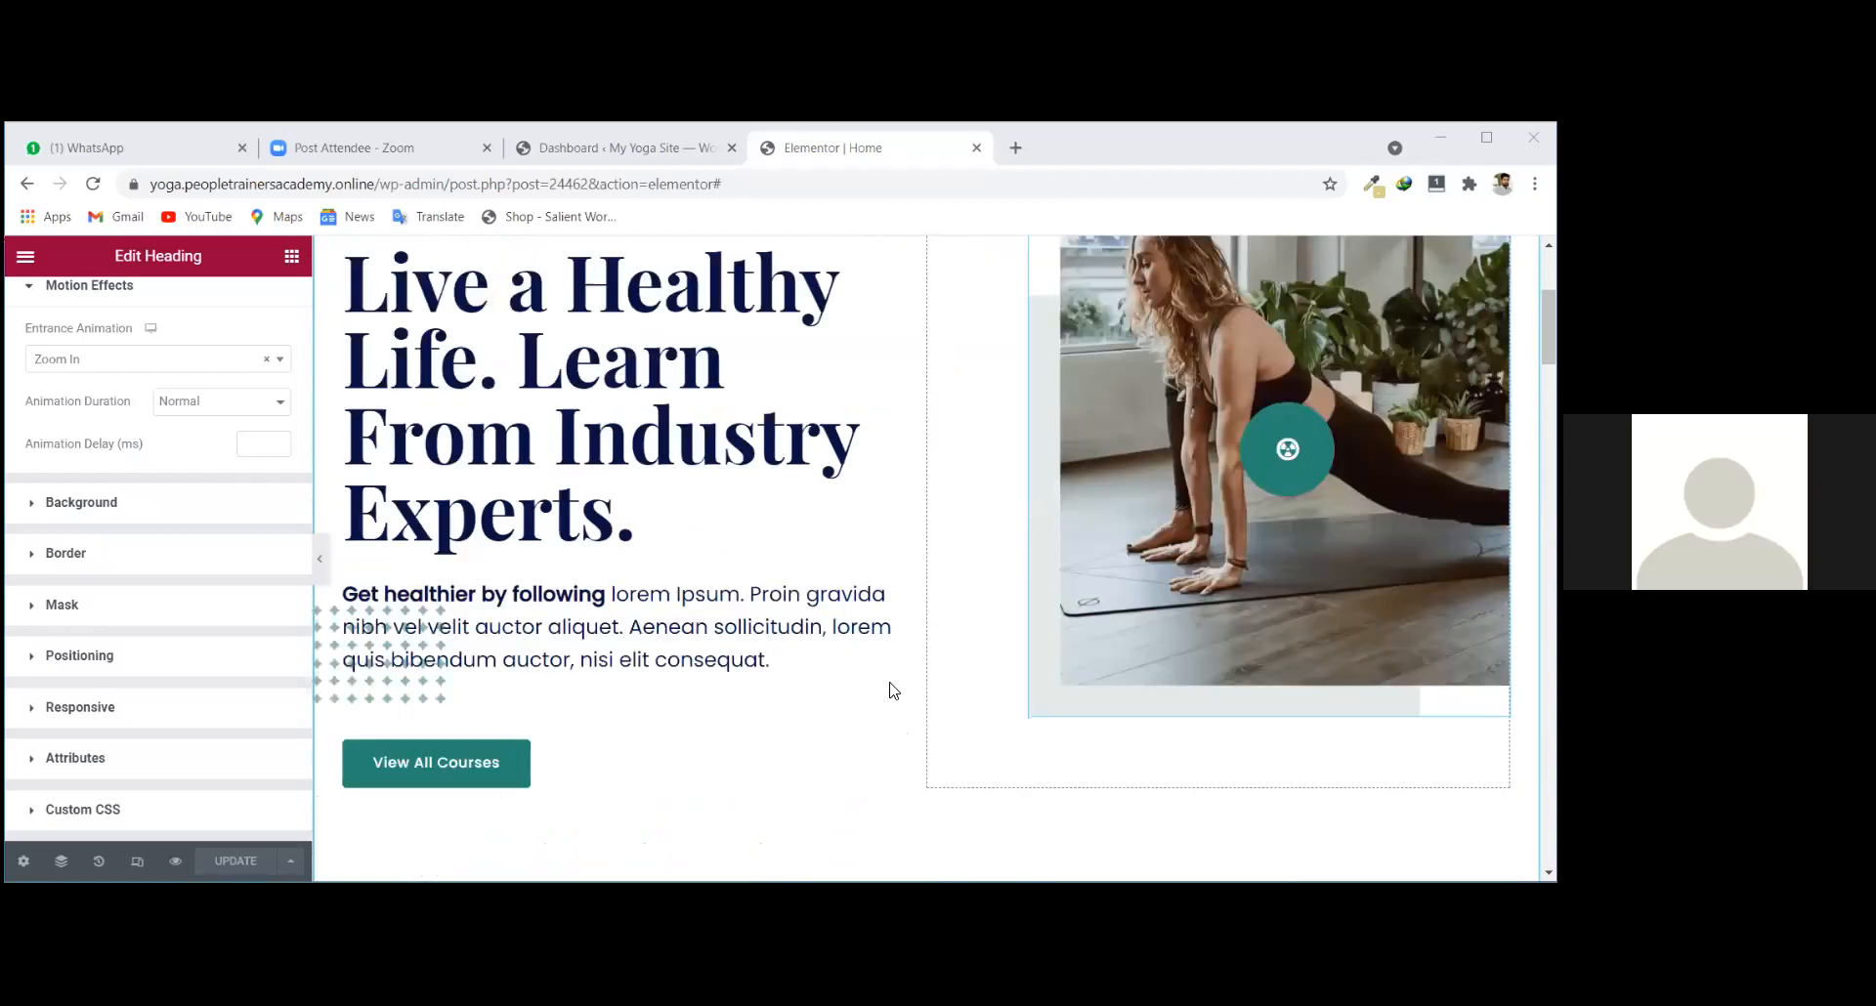
scroll(888, 691, down, 5)
scroll(477, 584, down, 2)
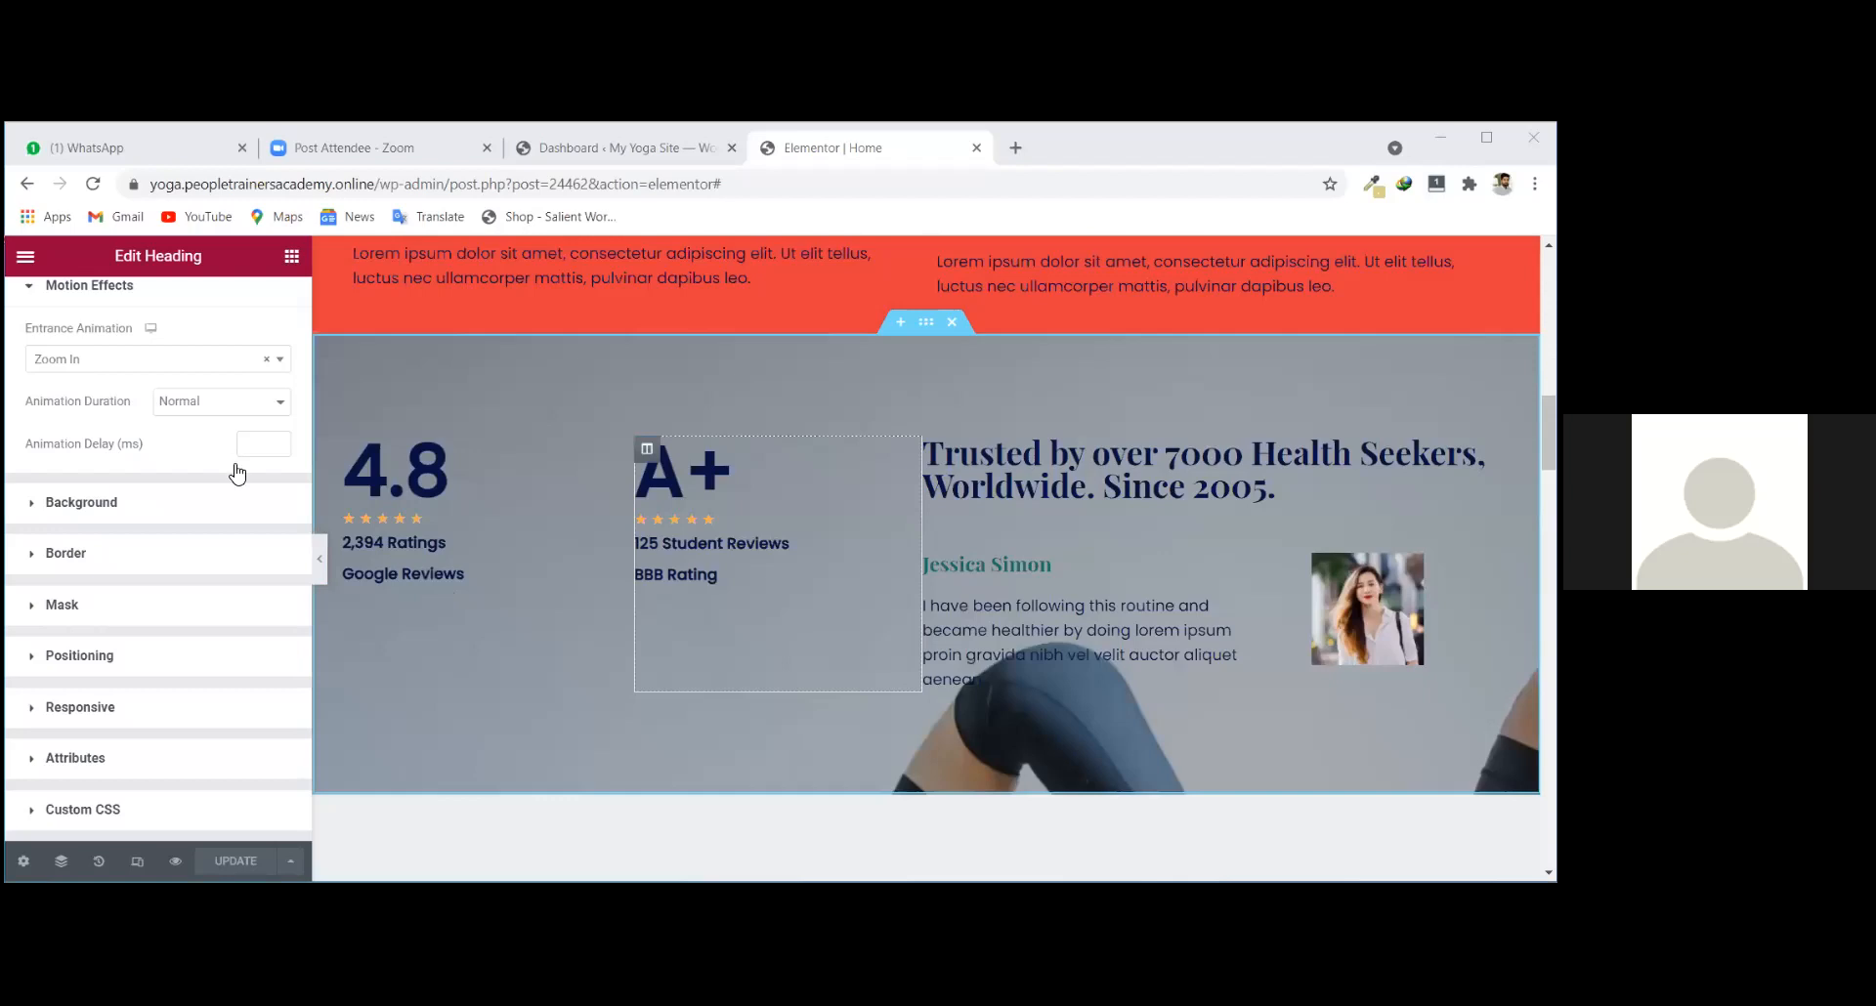
scroll(400, 496, down, 4)
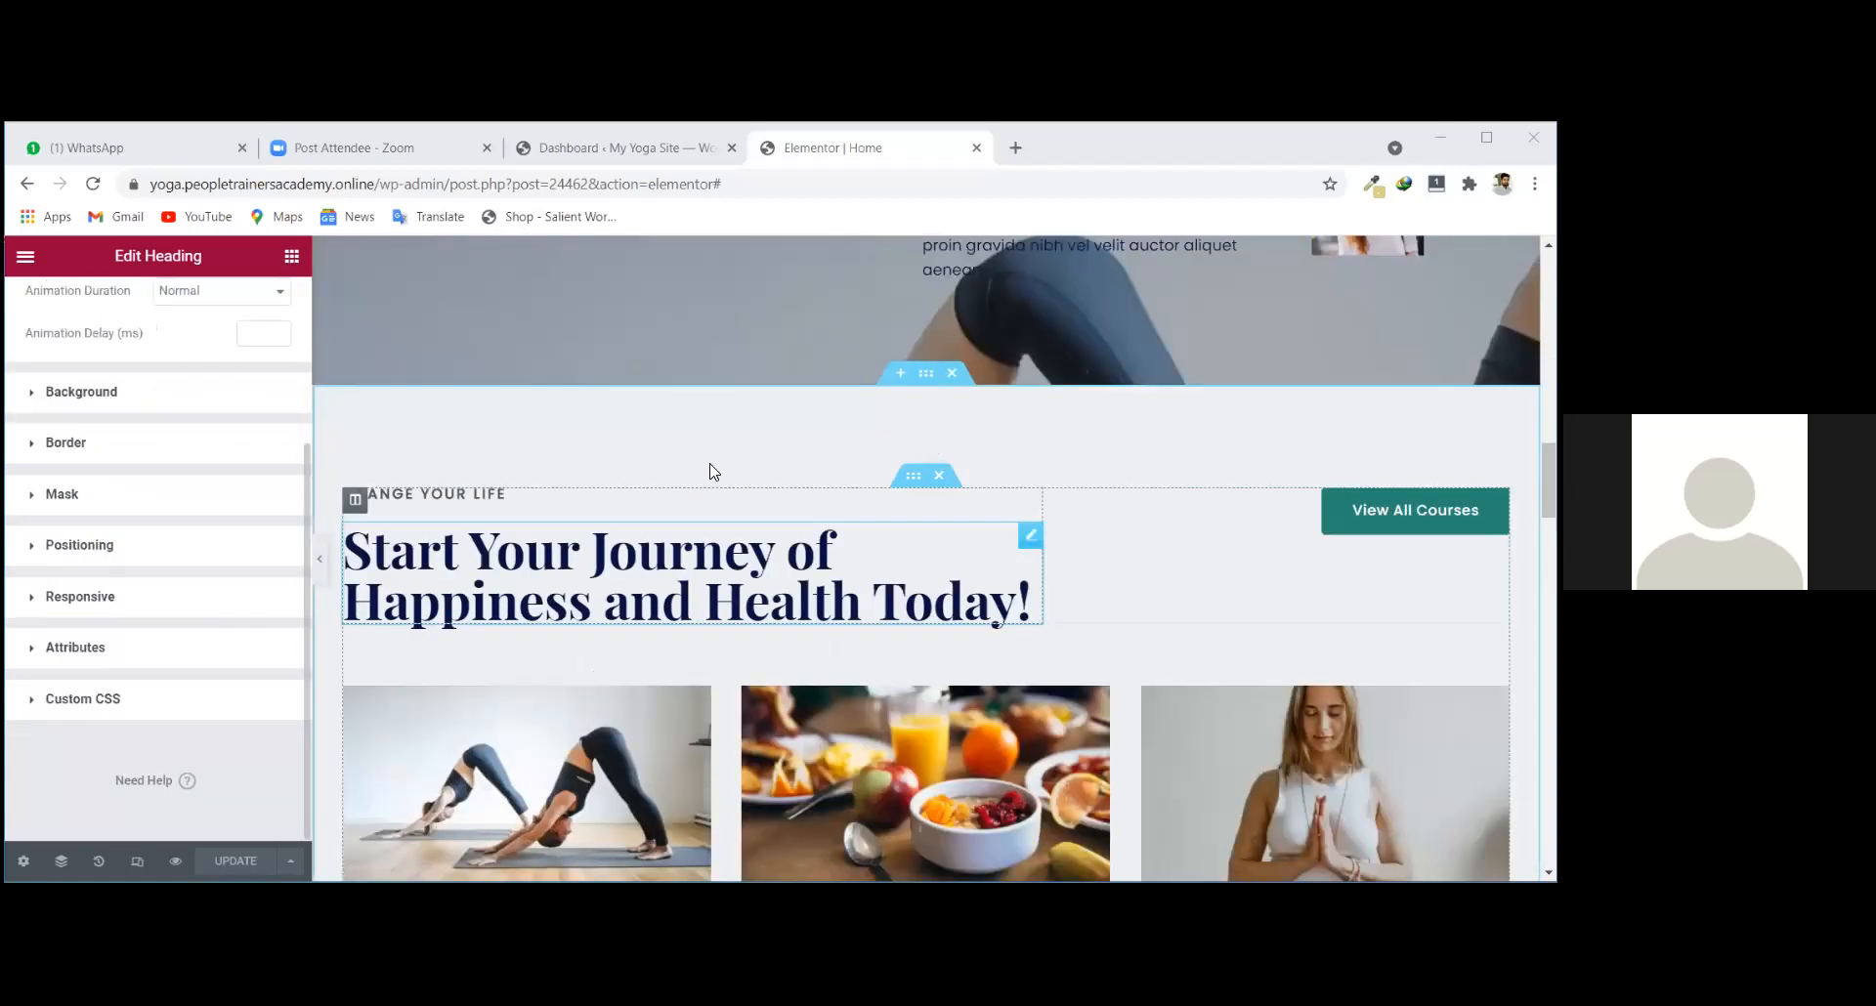
scroll(707, 469, down, 3)
scroll(500, 473, up, 1)
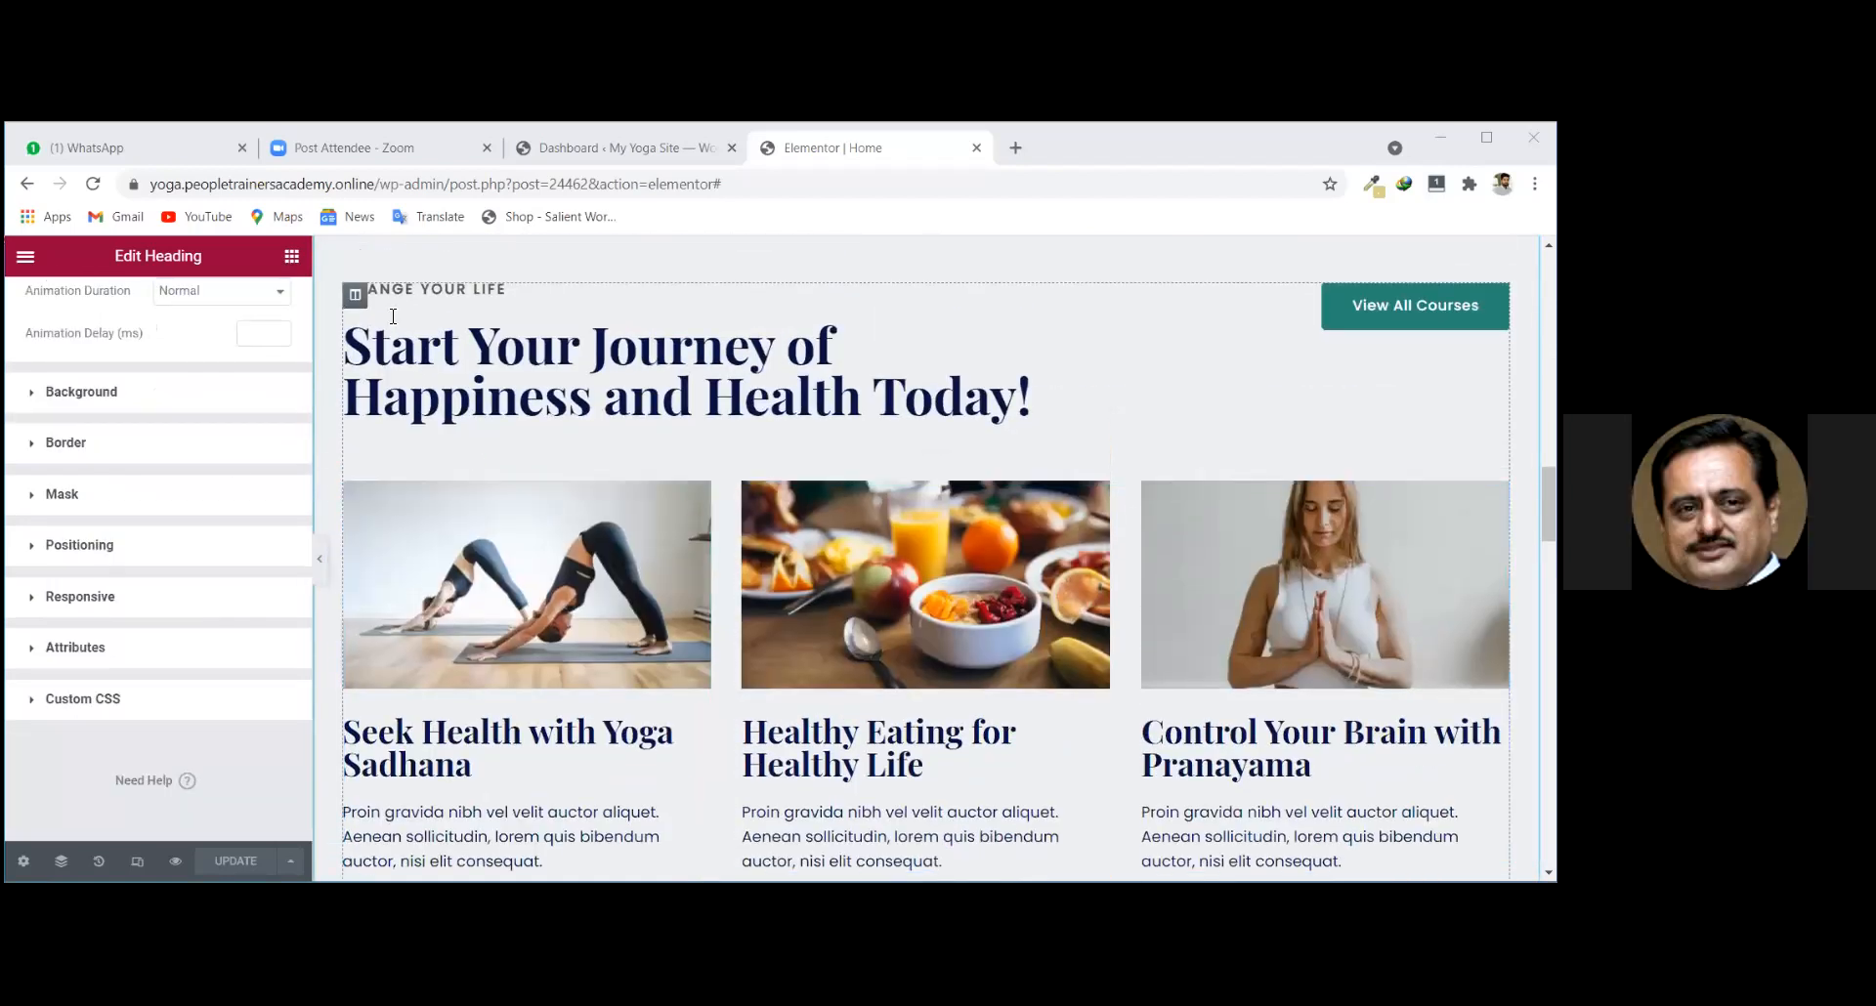
scroll(663, 449, up, 1)
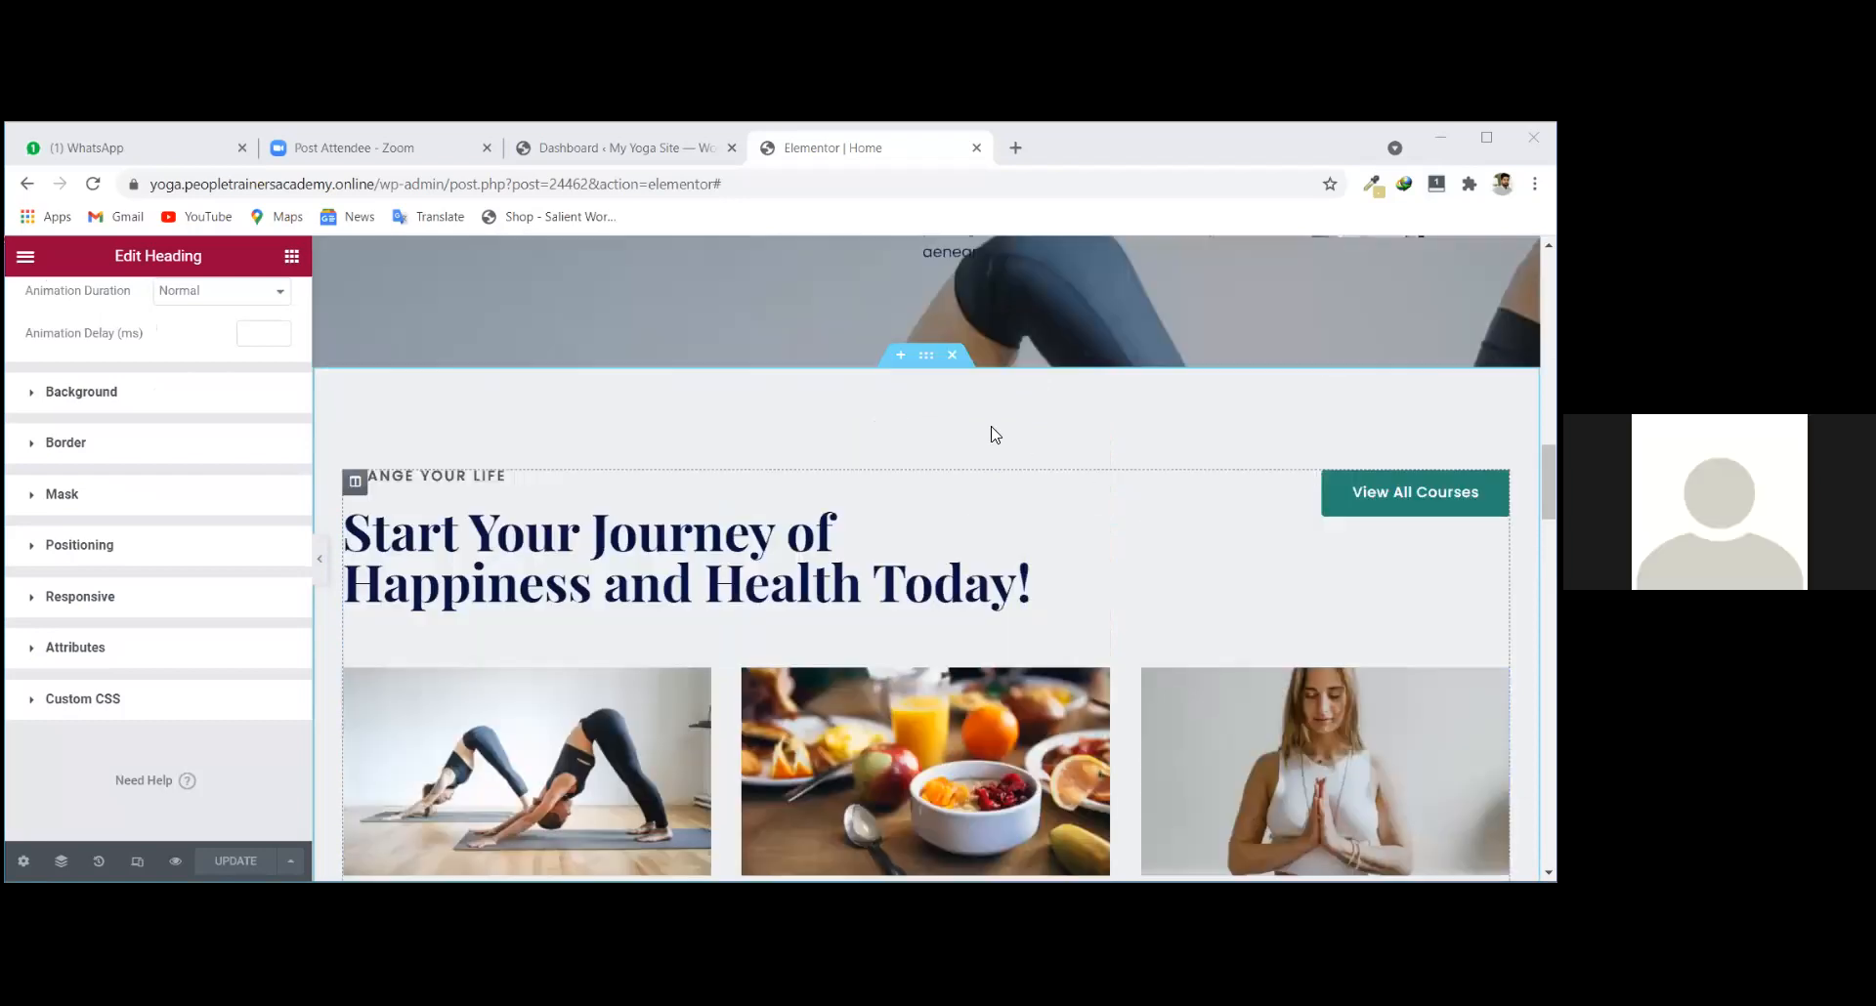
Open the "Start Your Journey of Happiness and Health Today!" heading for editing, select its title text and look over the course cards below.
click(1036, 540)
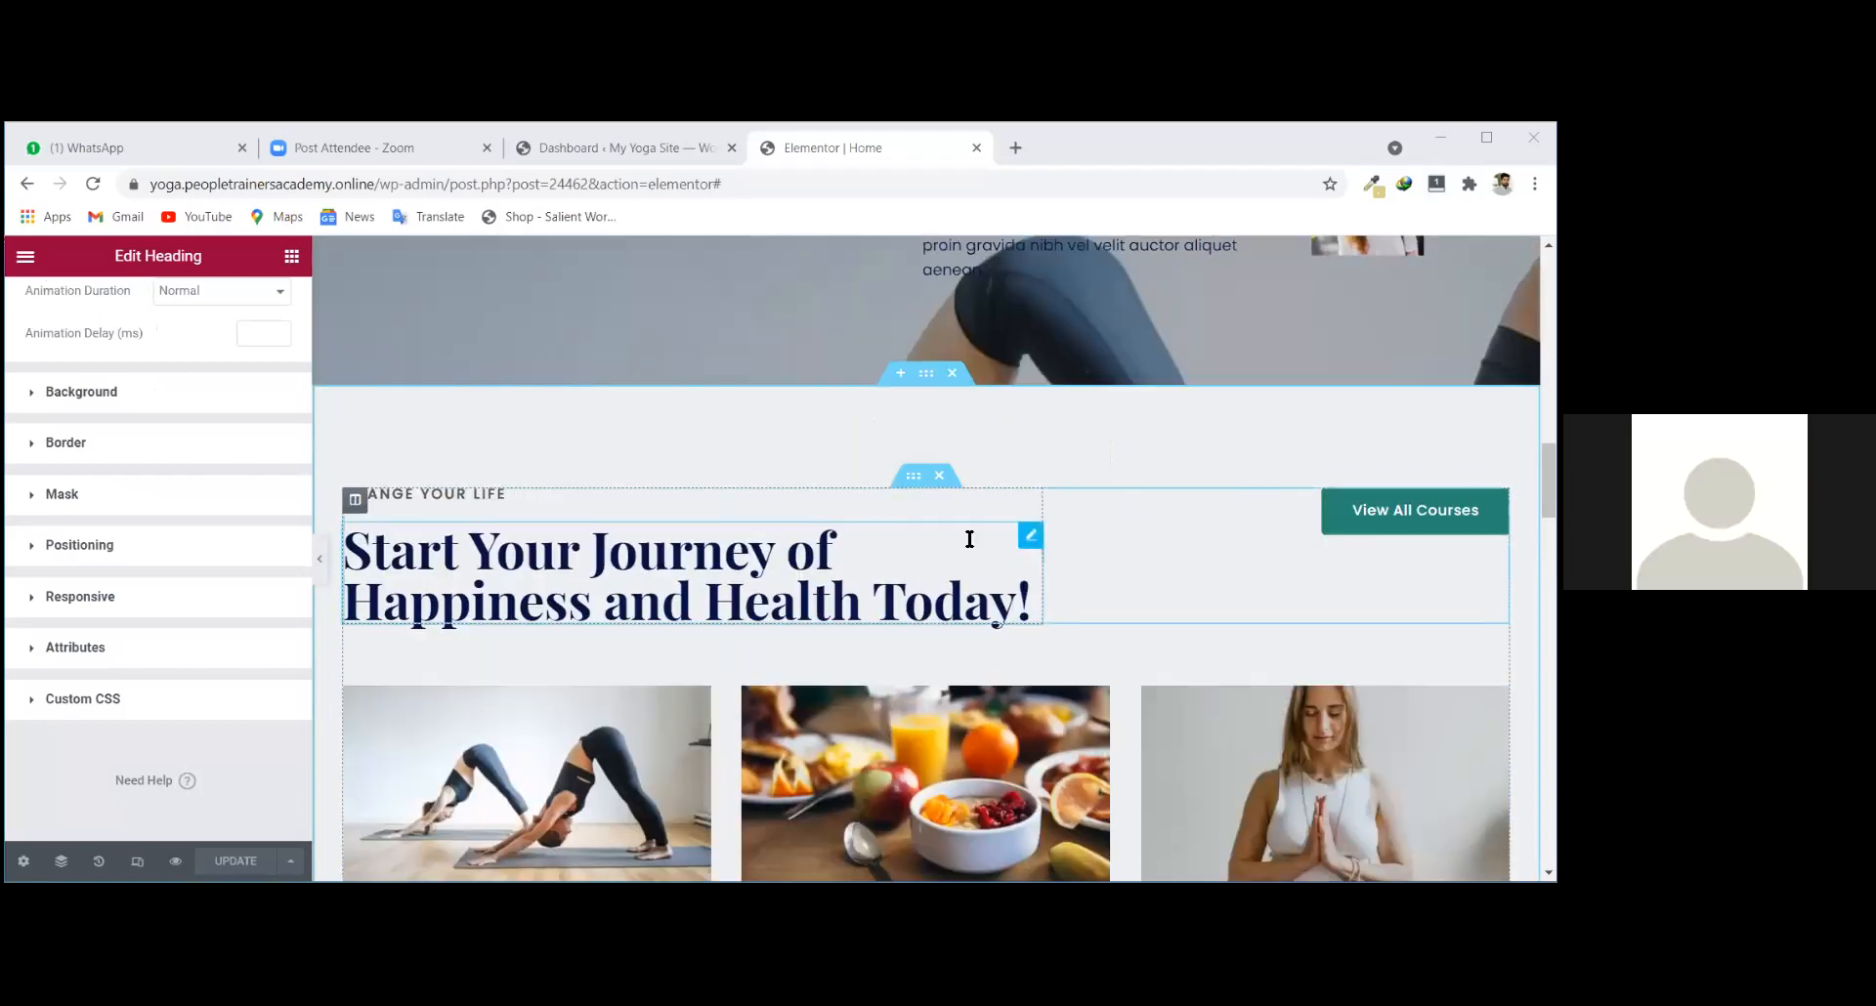
click(102, 455)
key(ctrl+a)
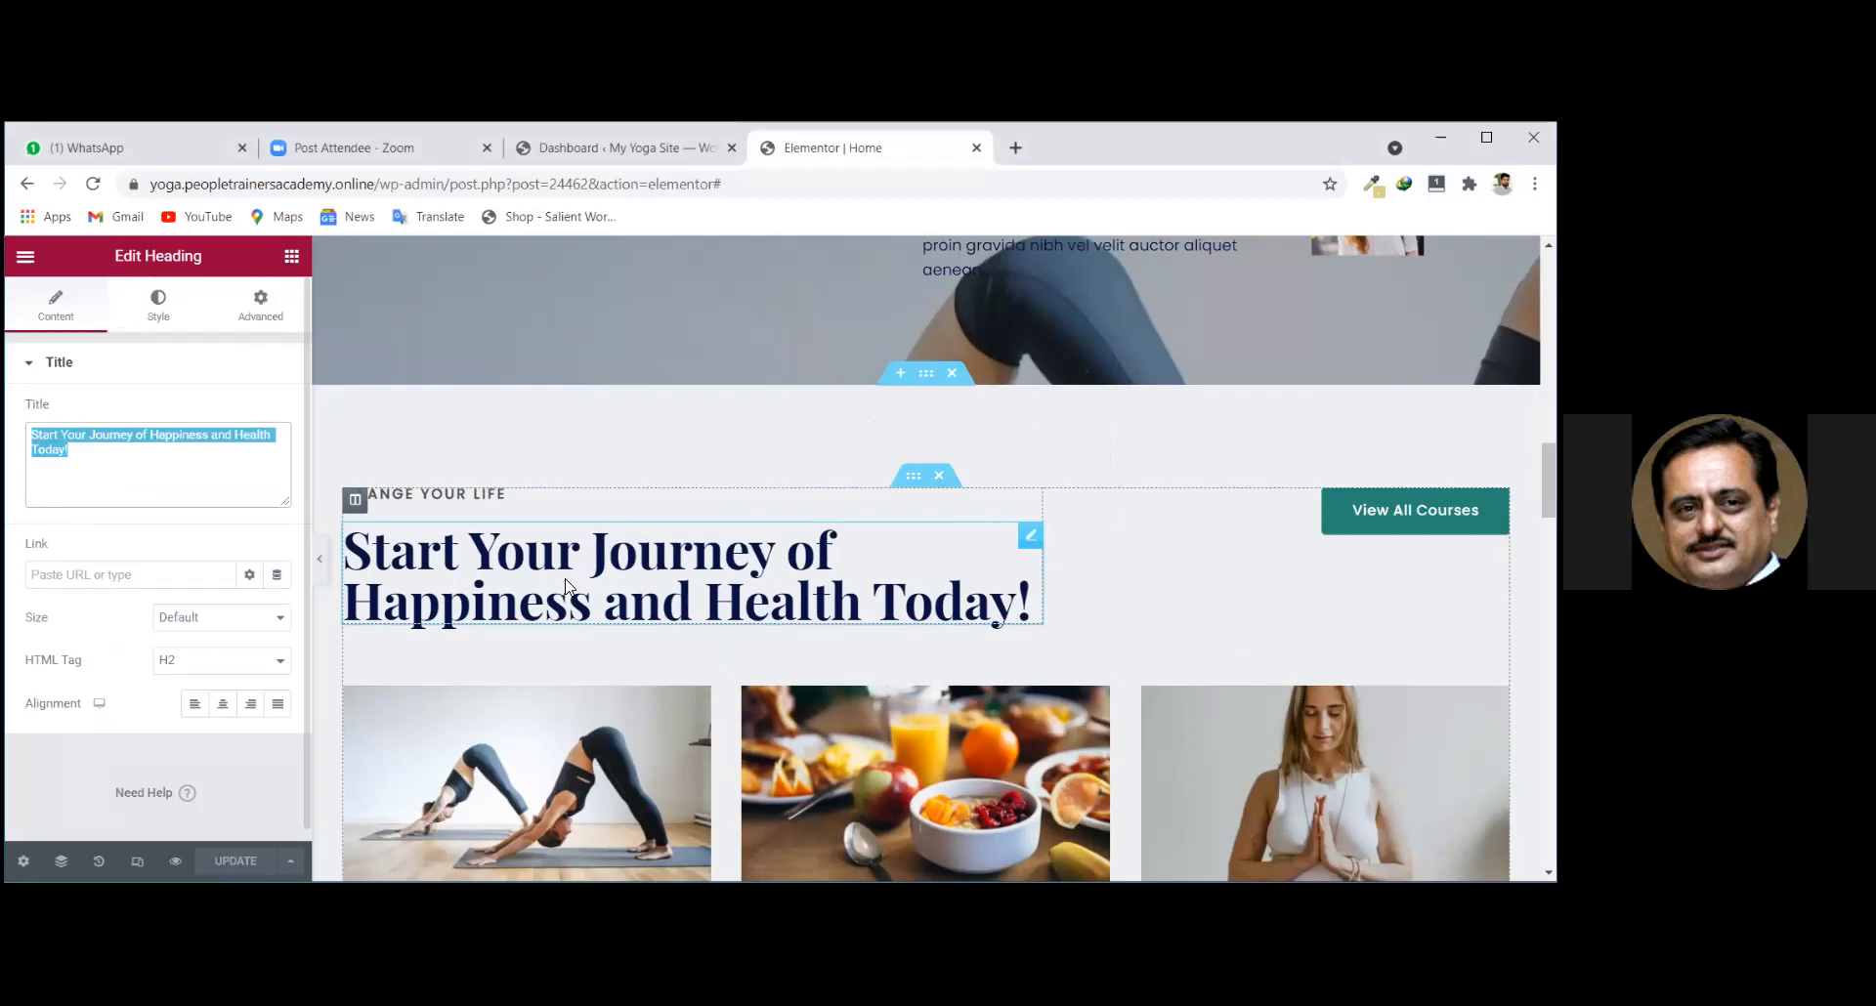
scroll(601, 479, down, 1)
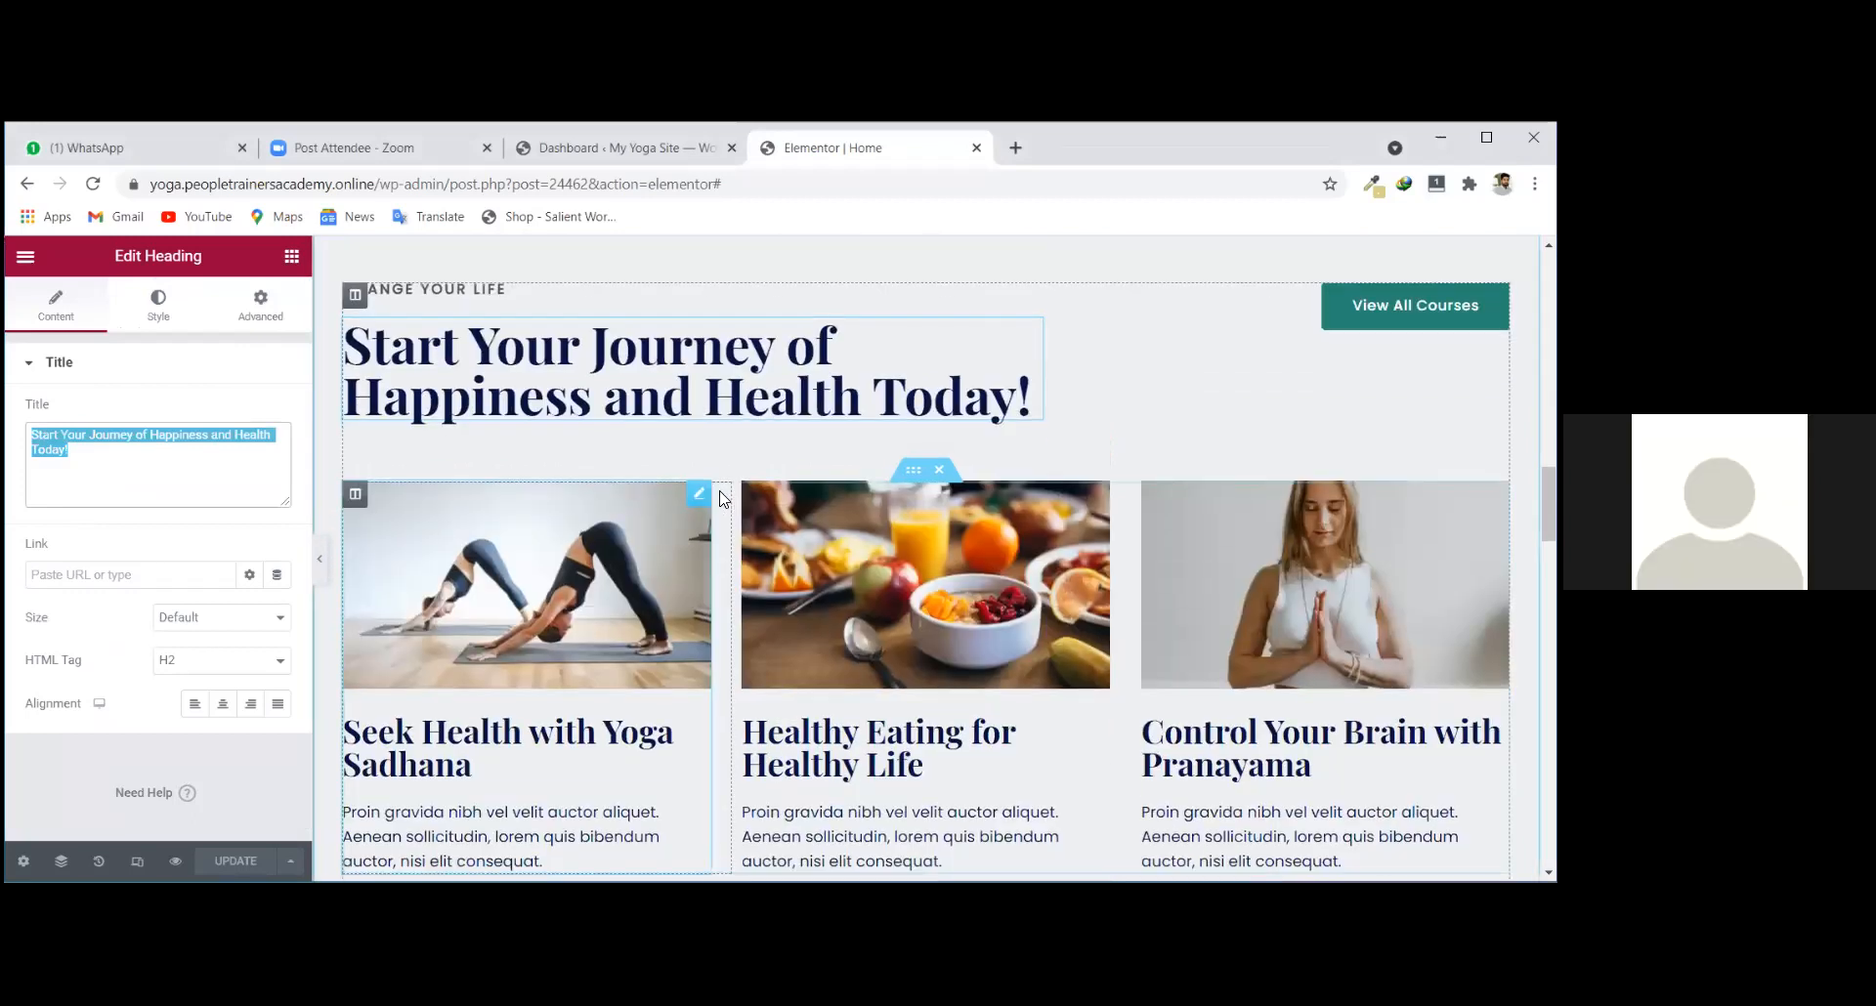
scroll(696, 500, down, 1)
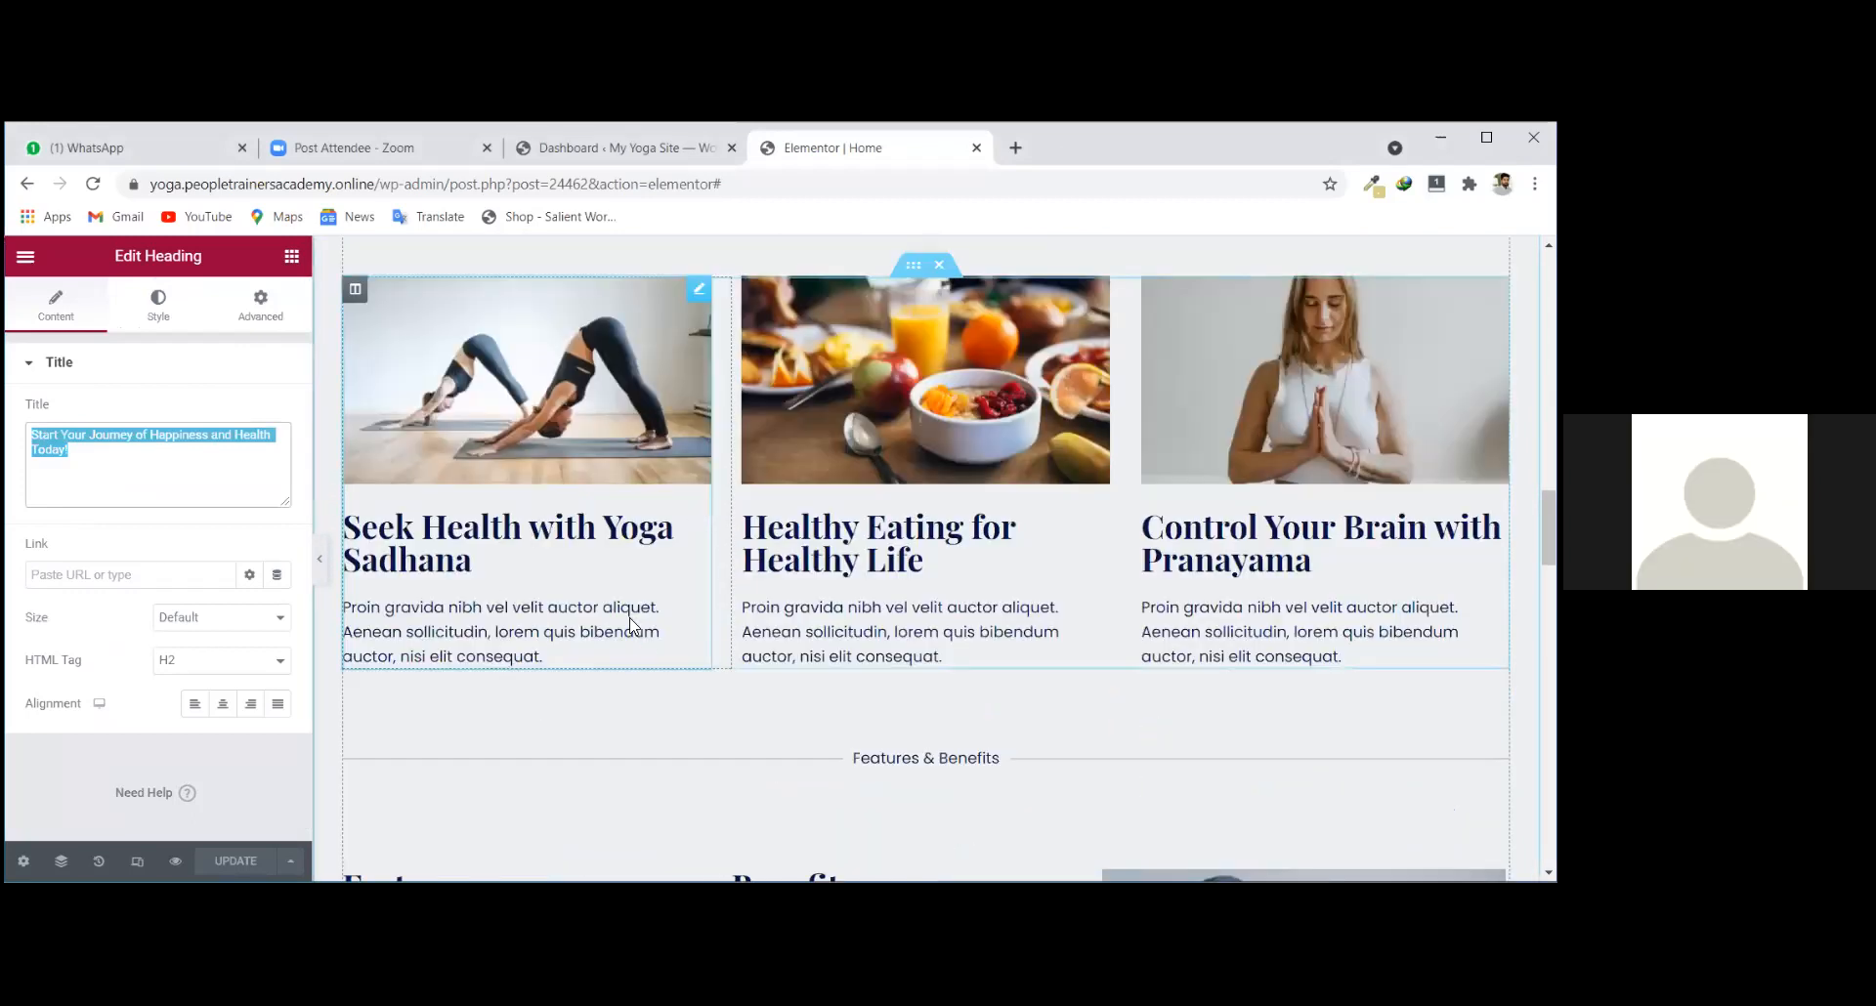
scroll(940, 579, up, 1)
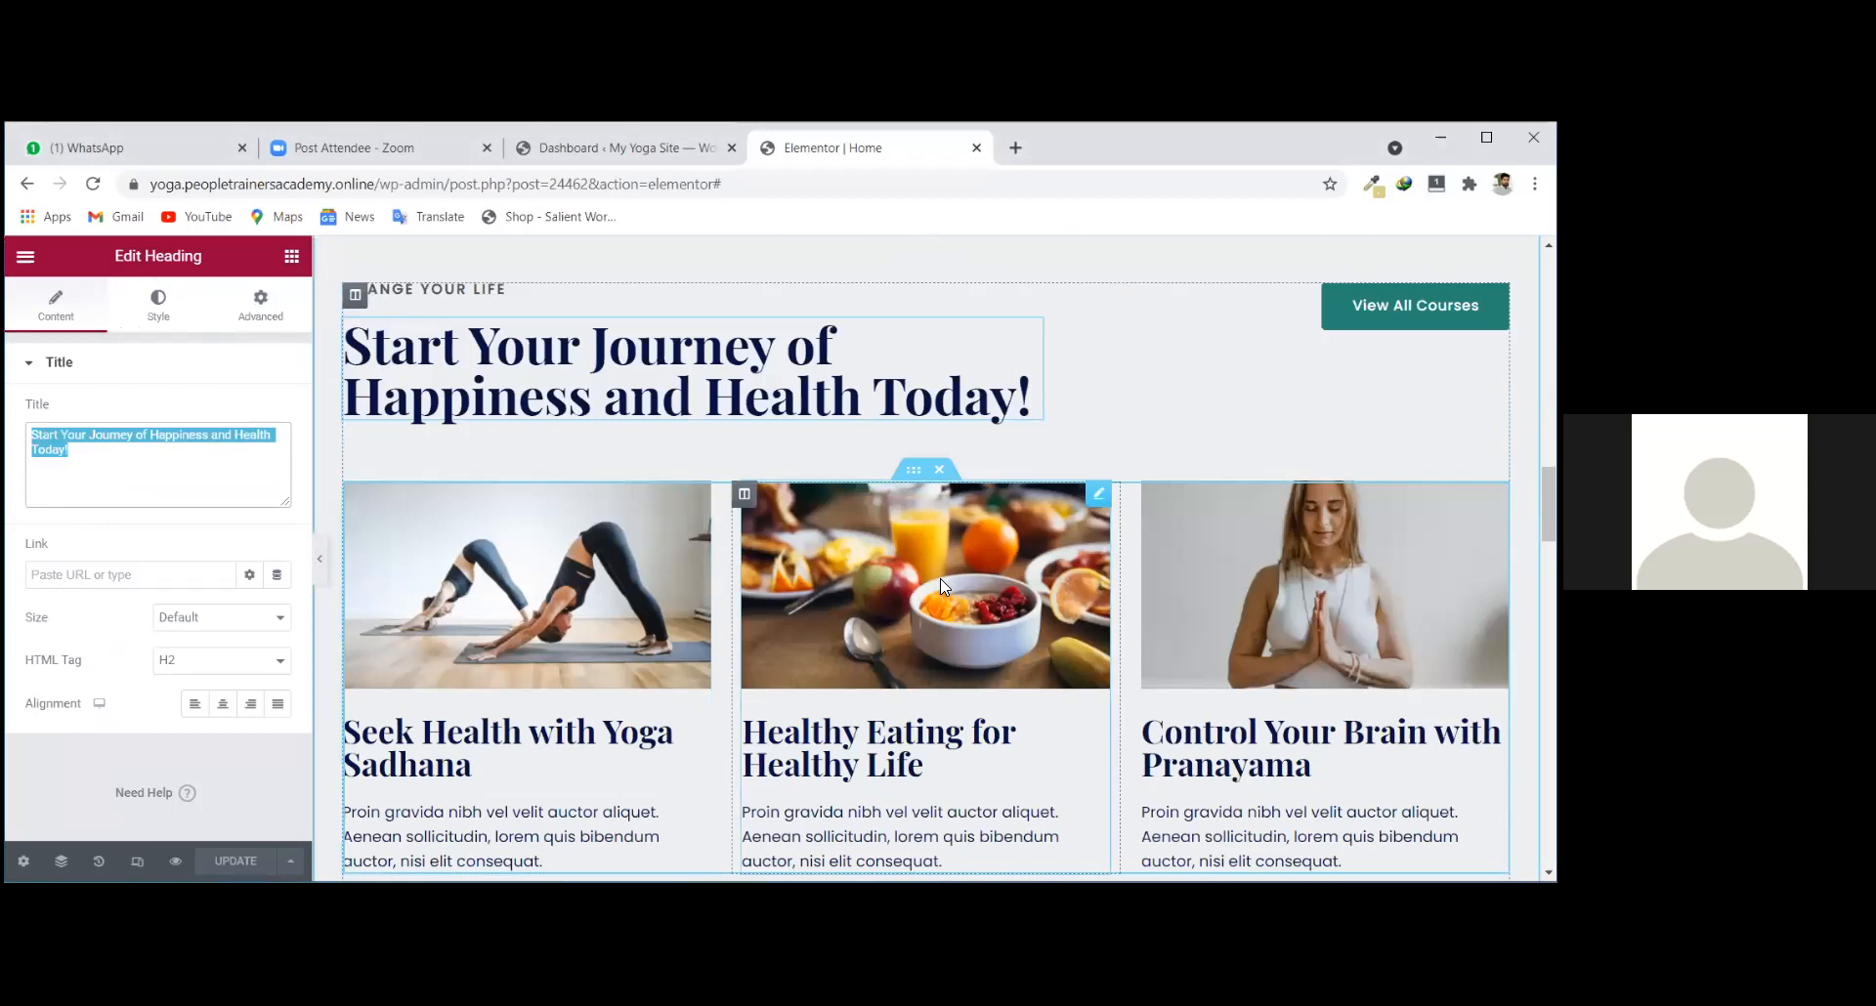
Open the "Seek Health with Yoga Sadhana" image box for editing and bring up the media selection for its image.
click(700, 493)
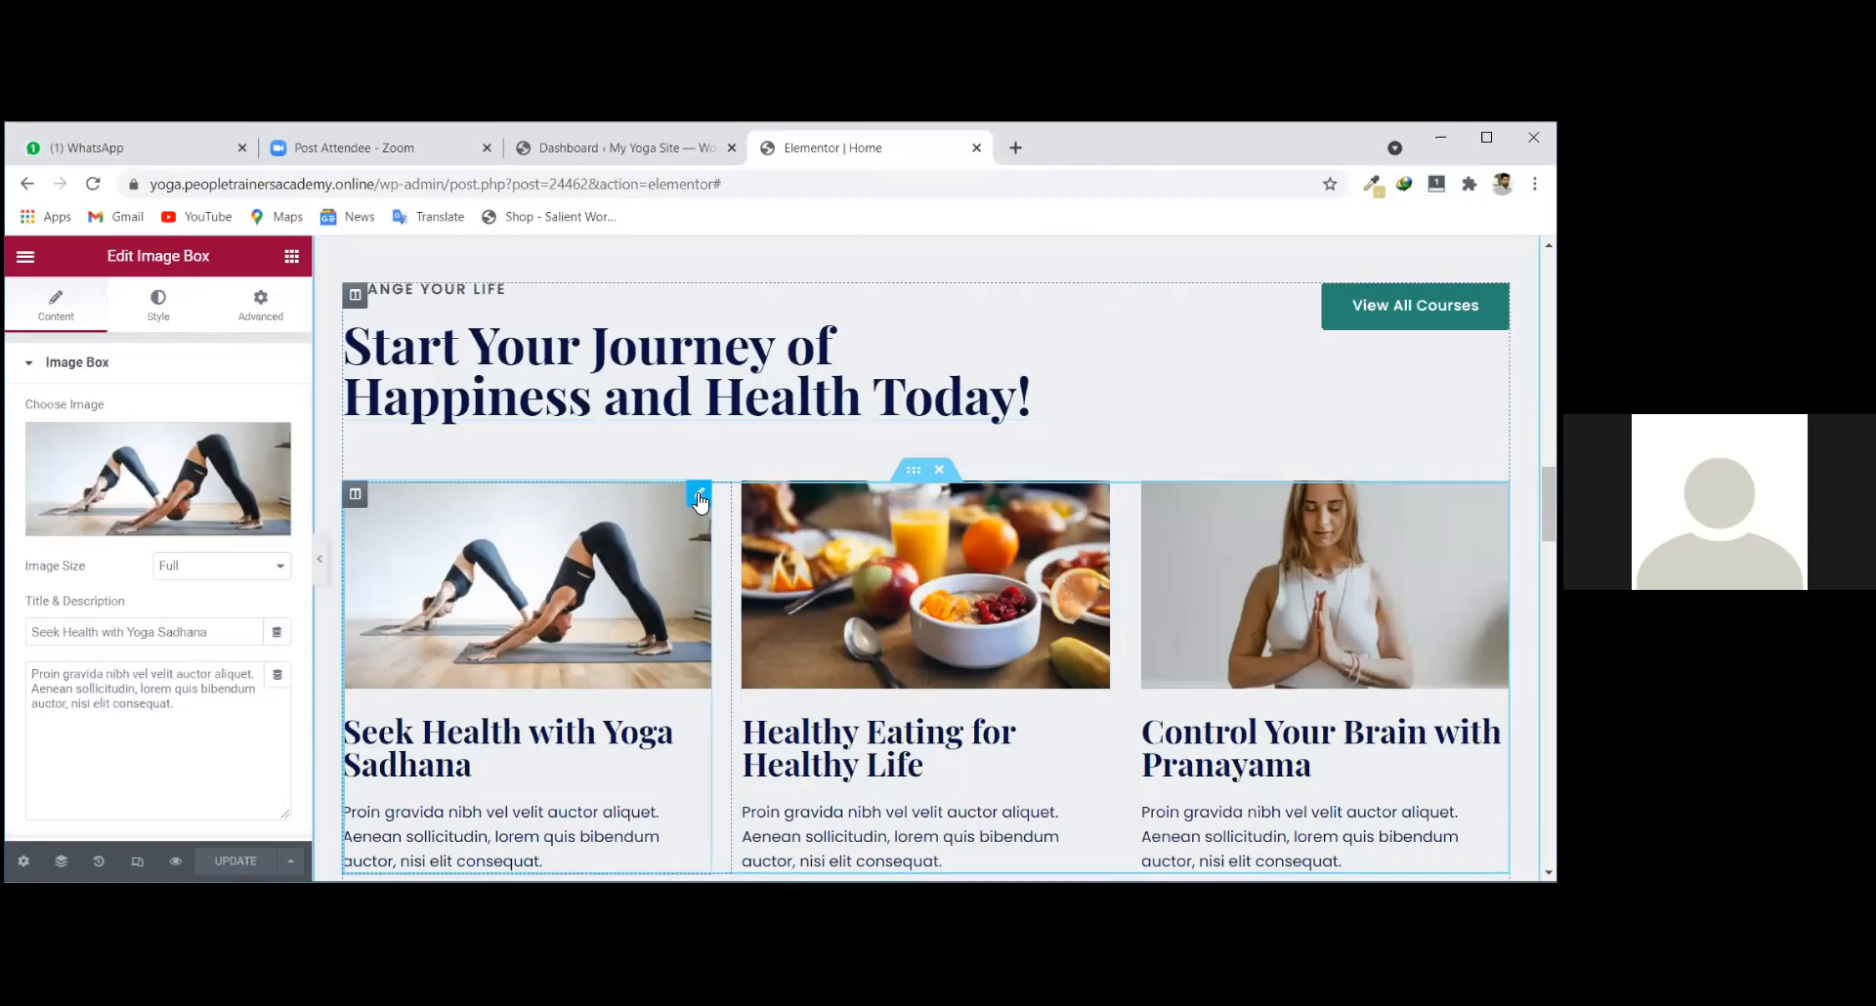
mouse_move(188, 452)
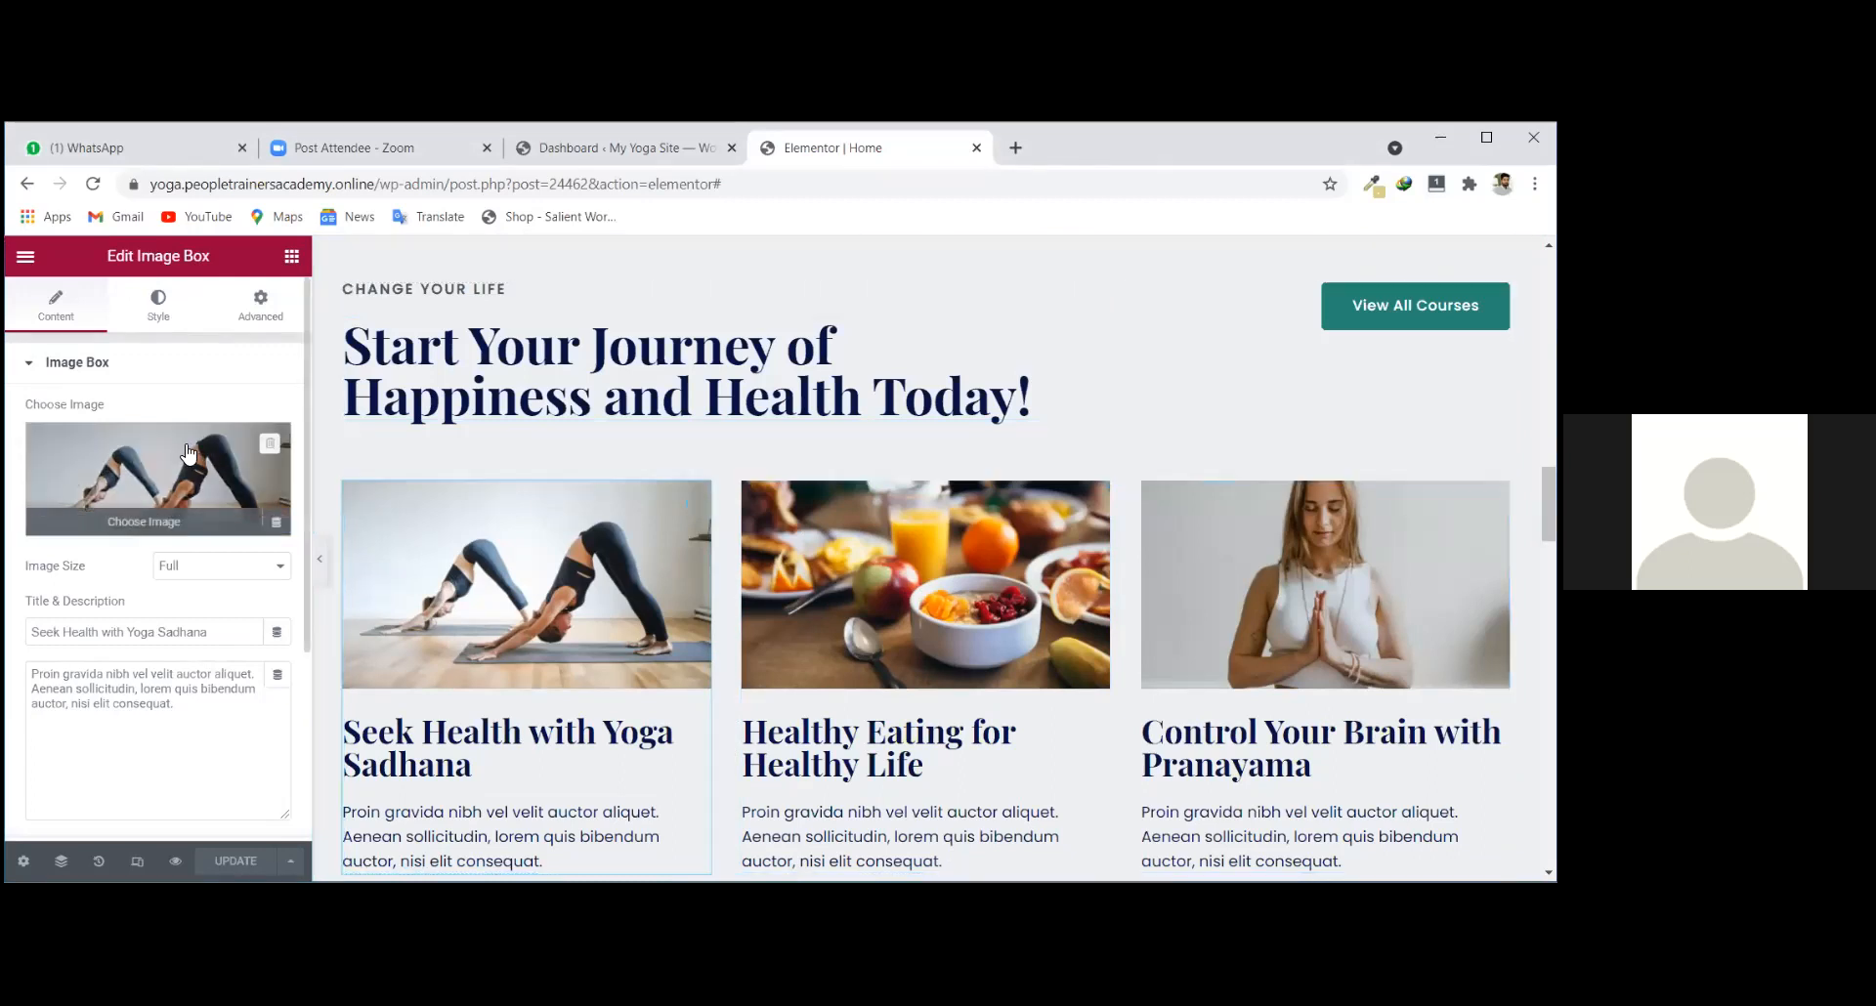
click(129, 479)
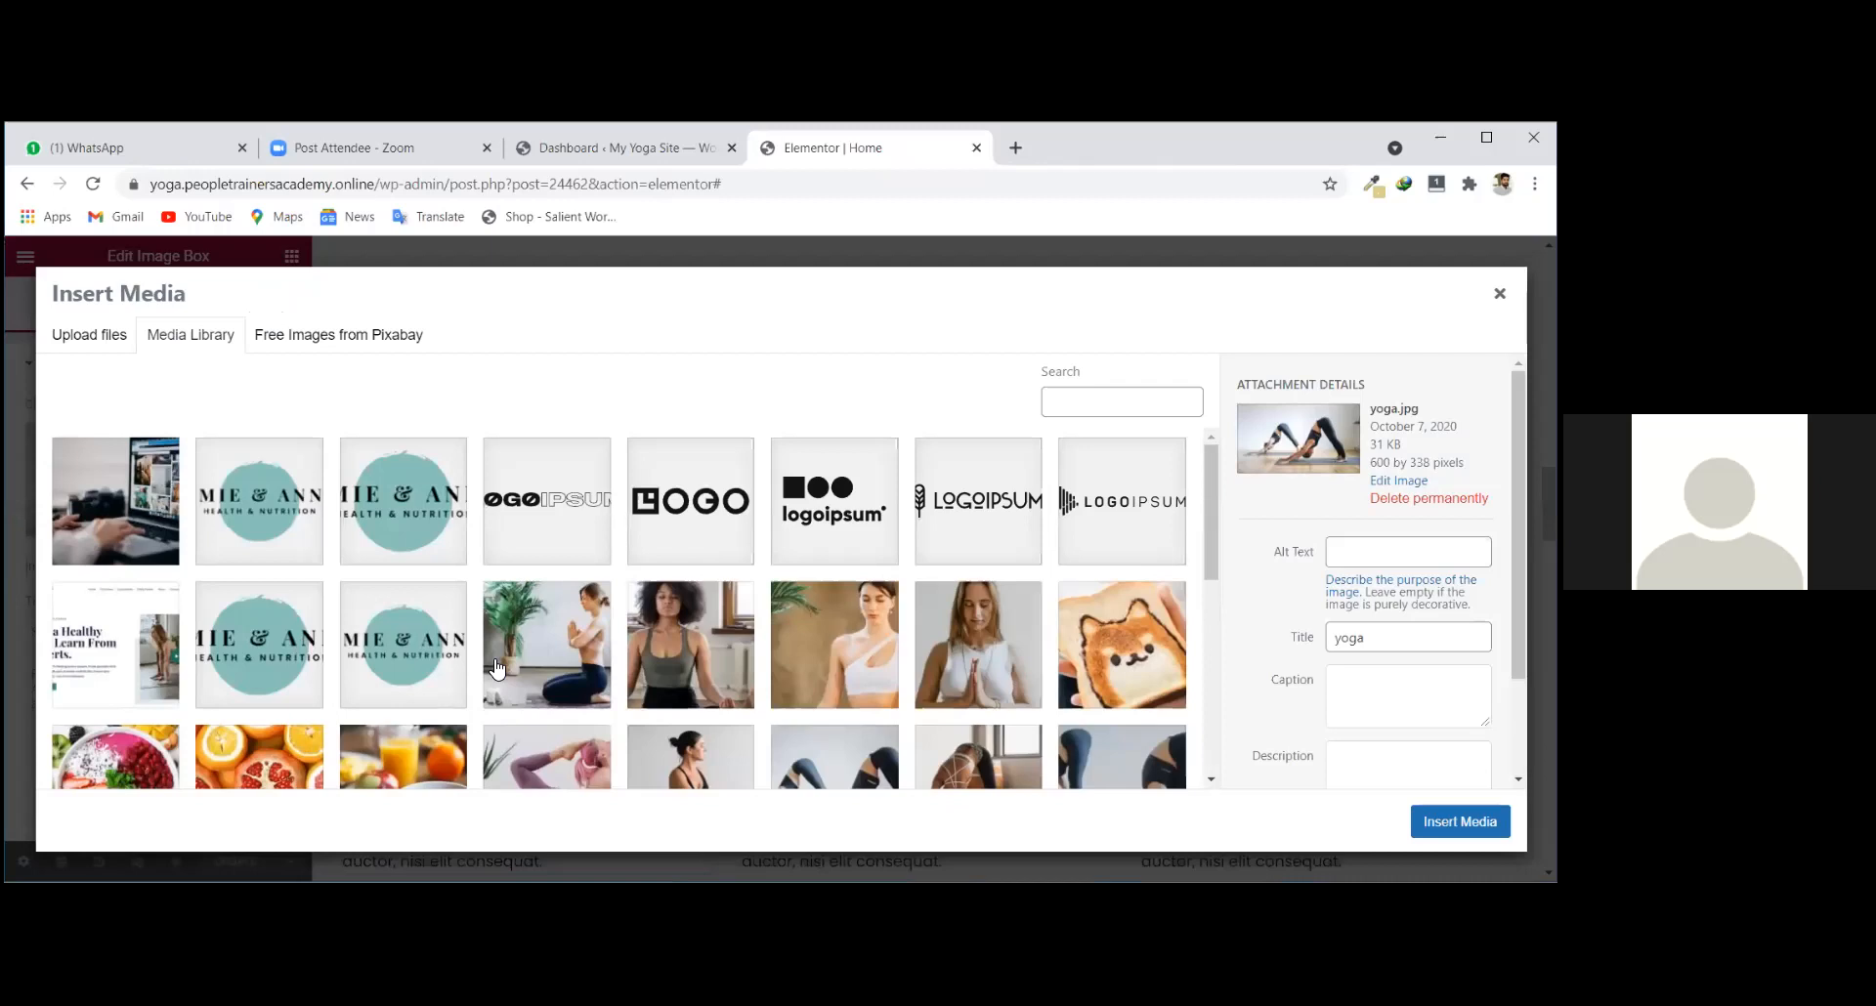
Look through the media library and the free Pixabay image source for the image box's picture options.
click(311, 332)
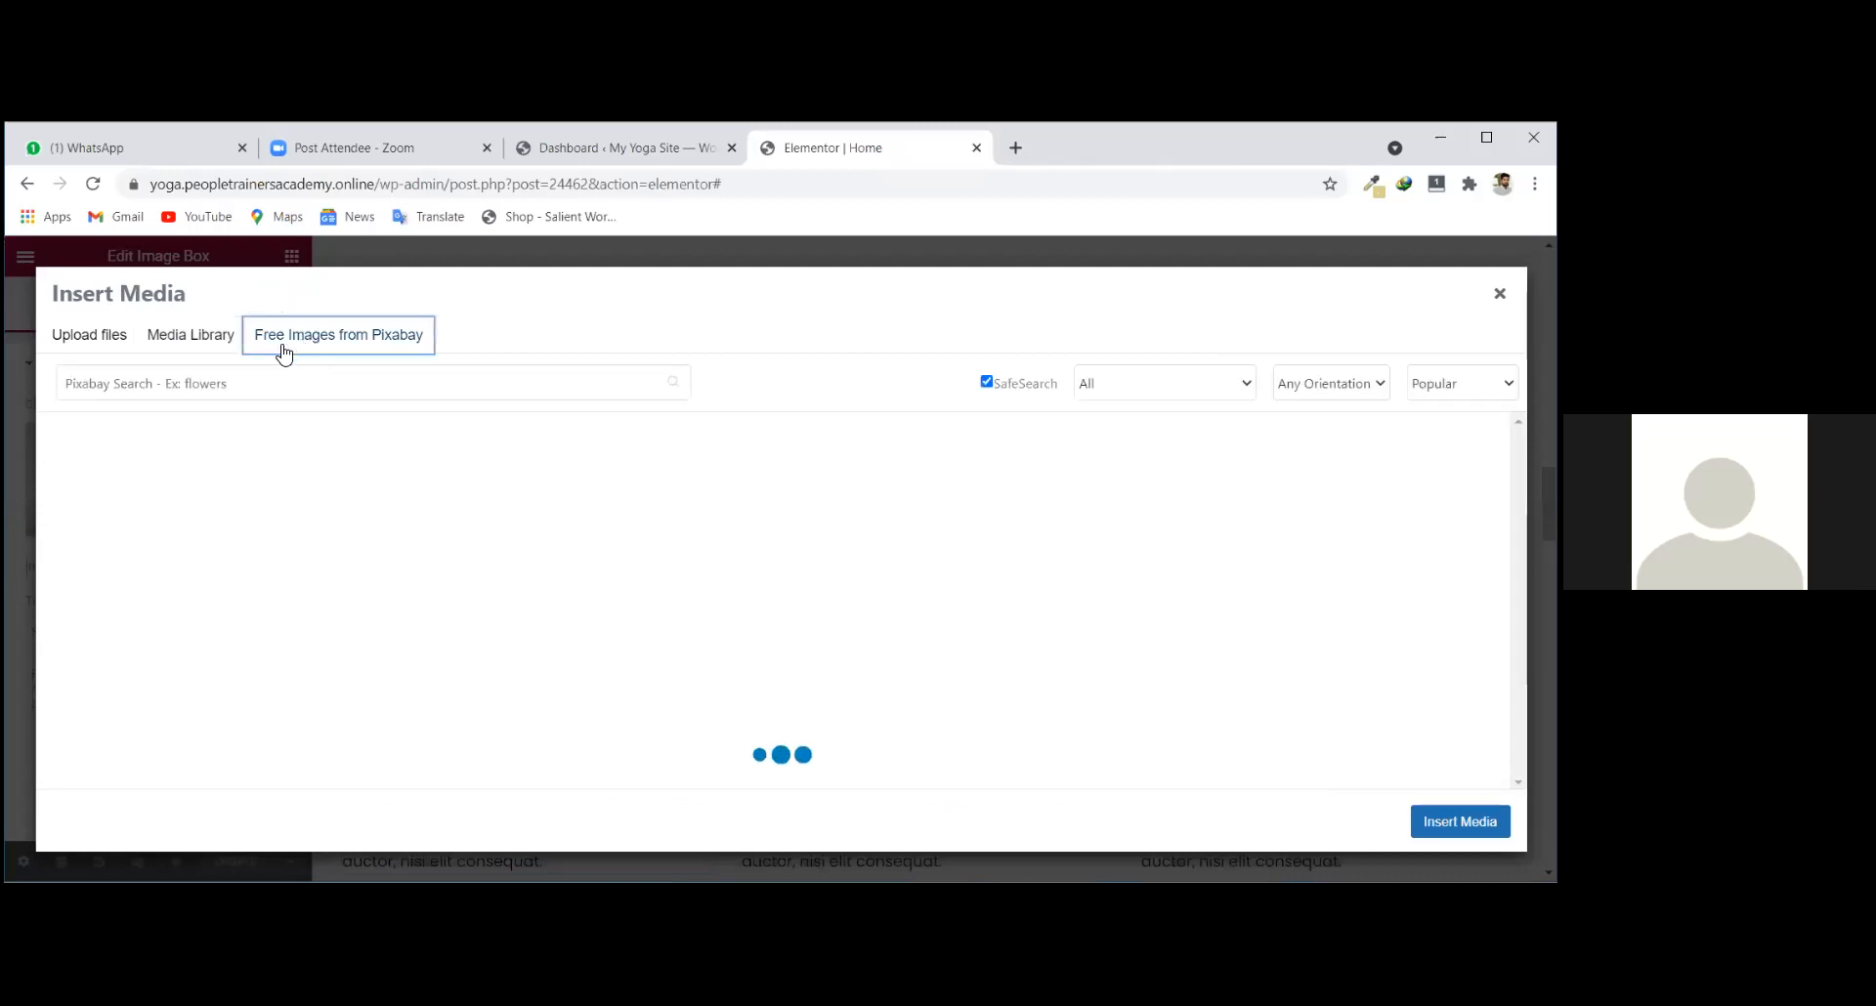
click(192, 335)
click(410, 340)
click(201, 342)
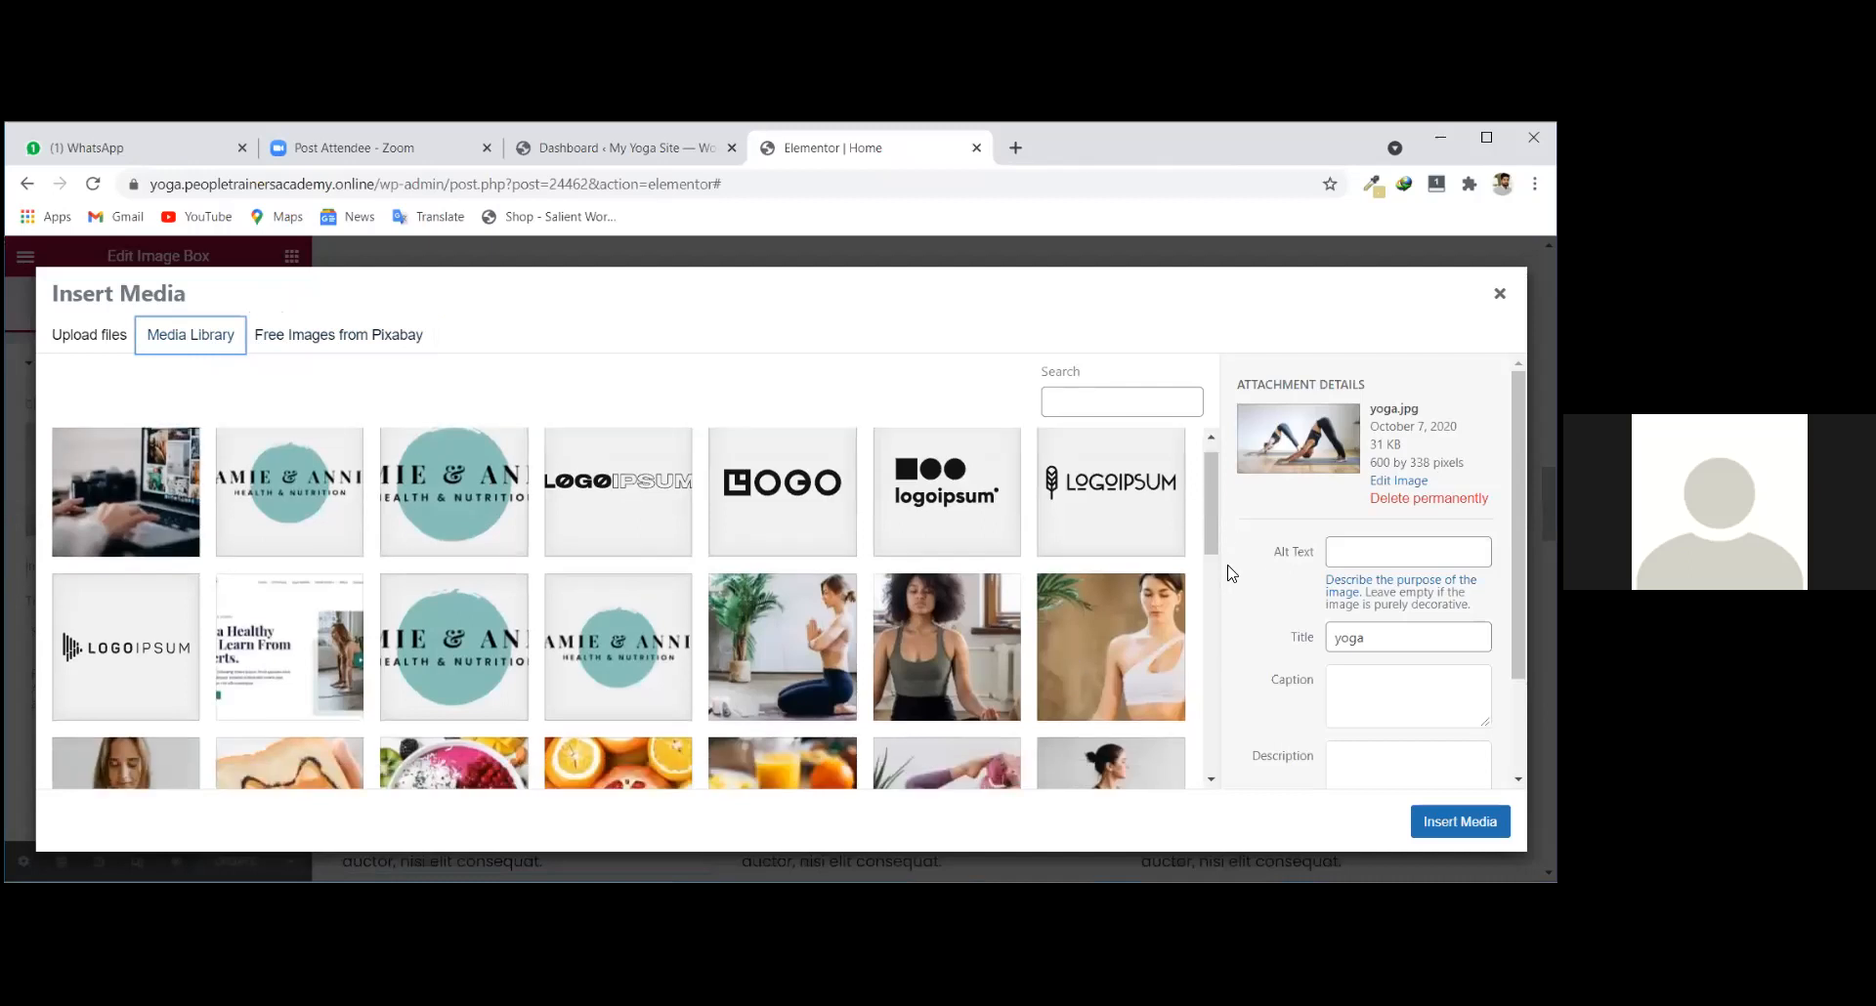
scroll(1201, 576, down, 1)
scroll(1201, 576, down, 2)
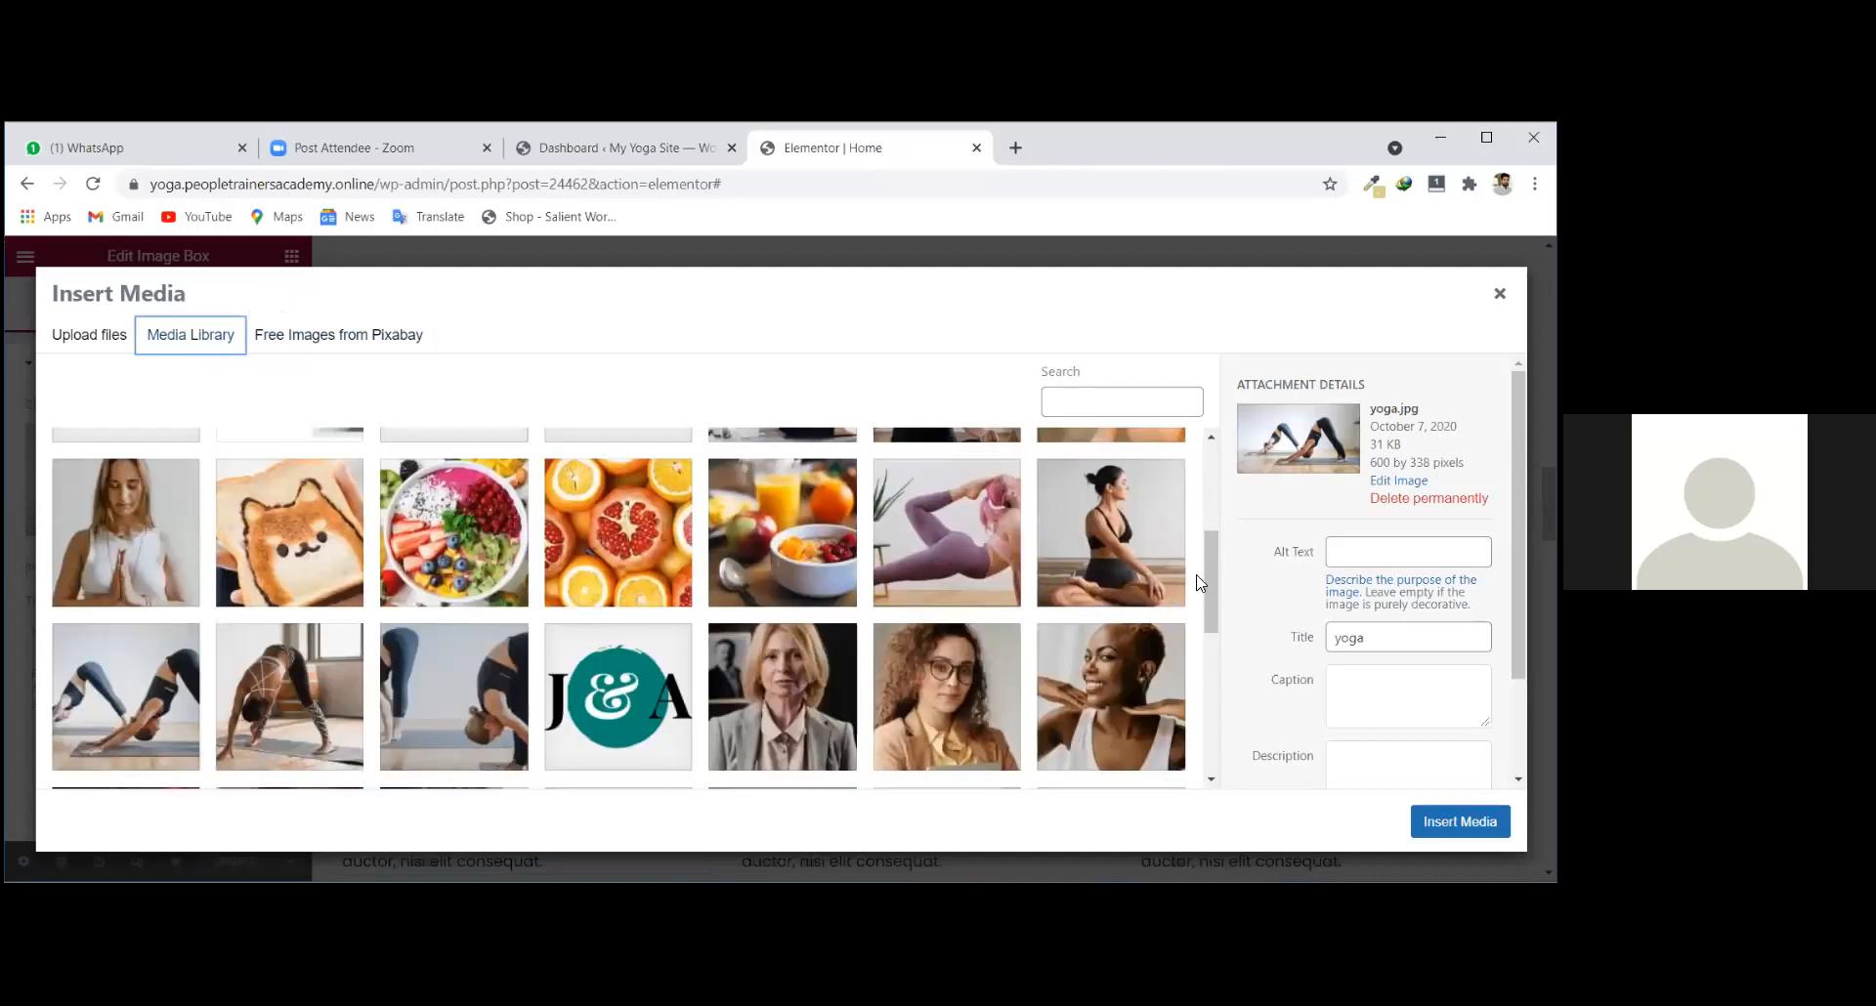
scroll(1197, 566, down, 3)
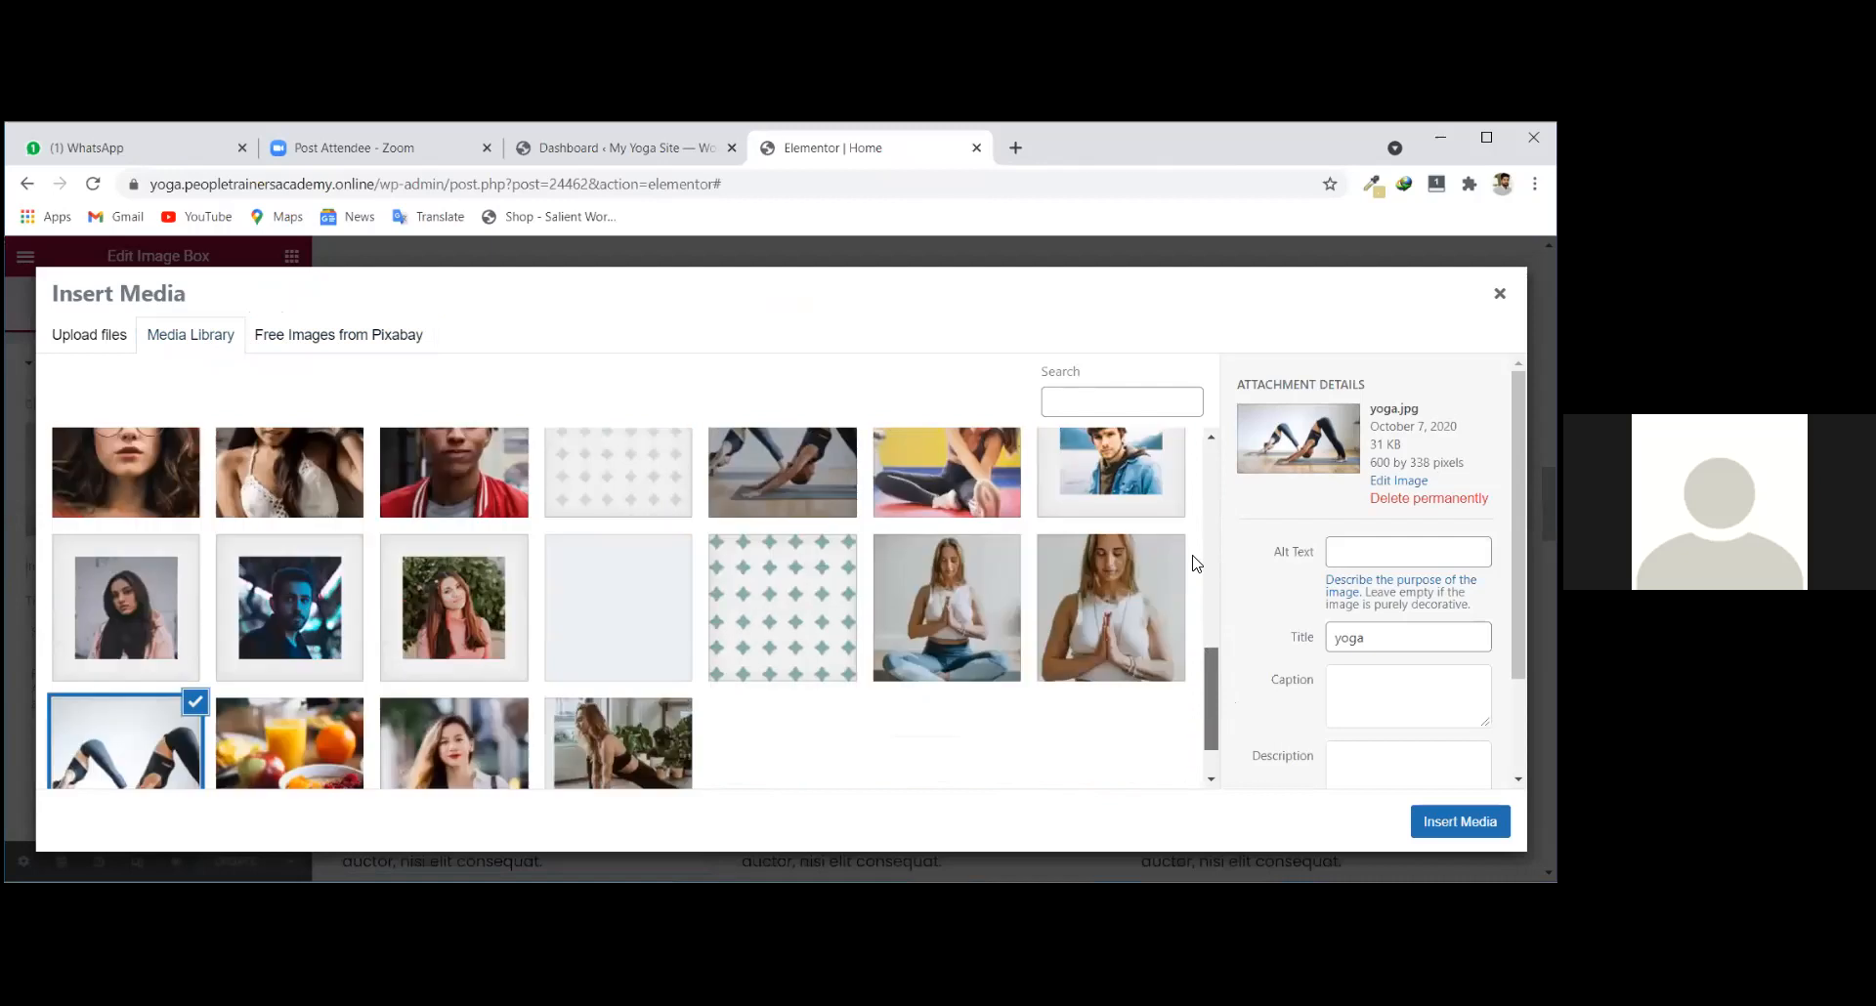
scroll(1188, 450, up, 5)
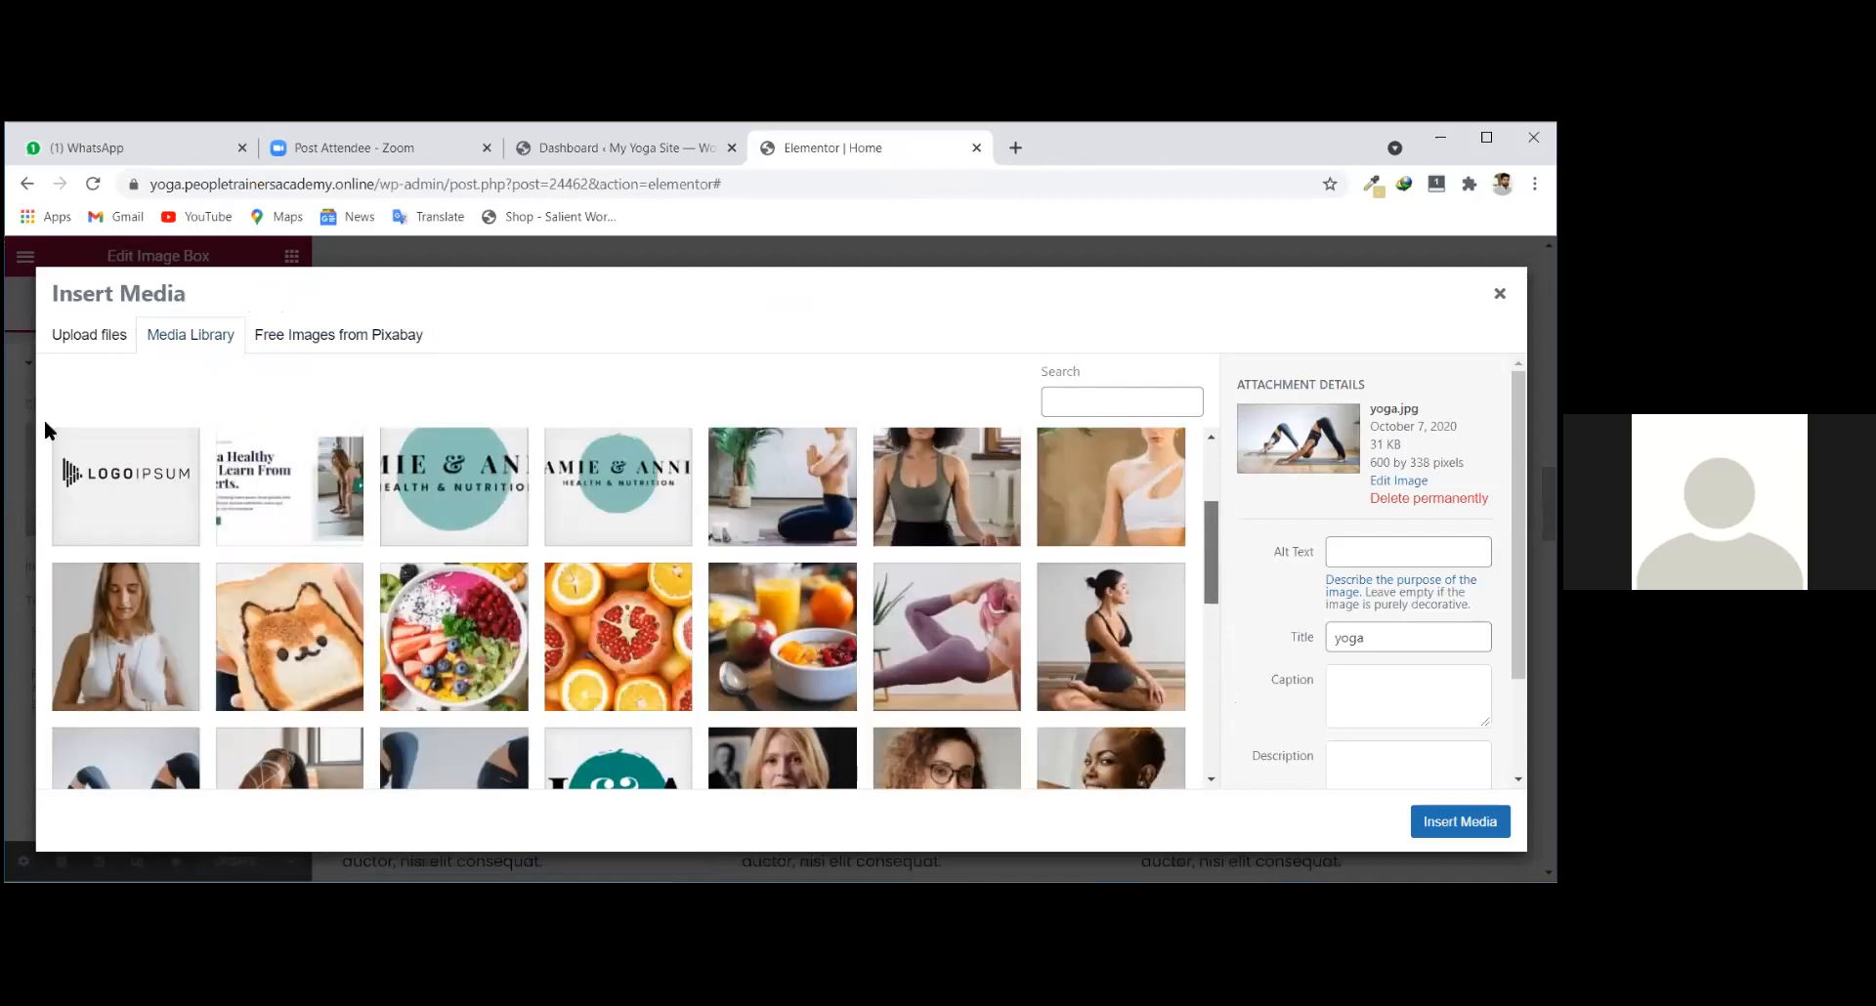
scroll(46, 430, up, 2)
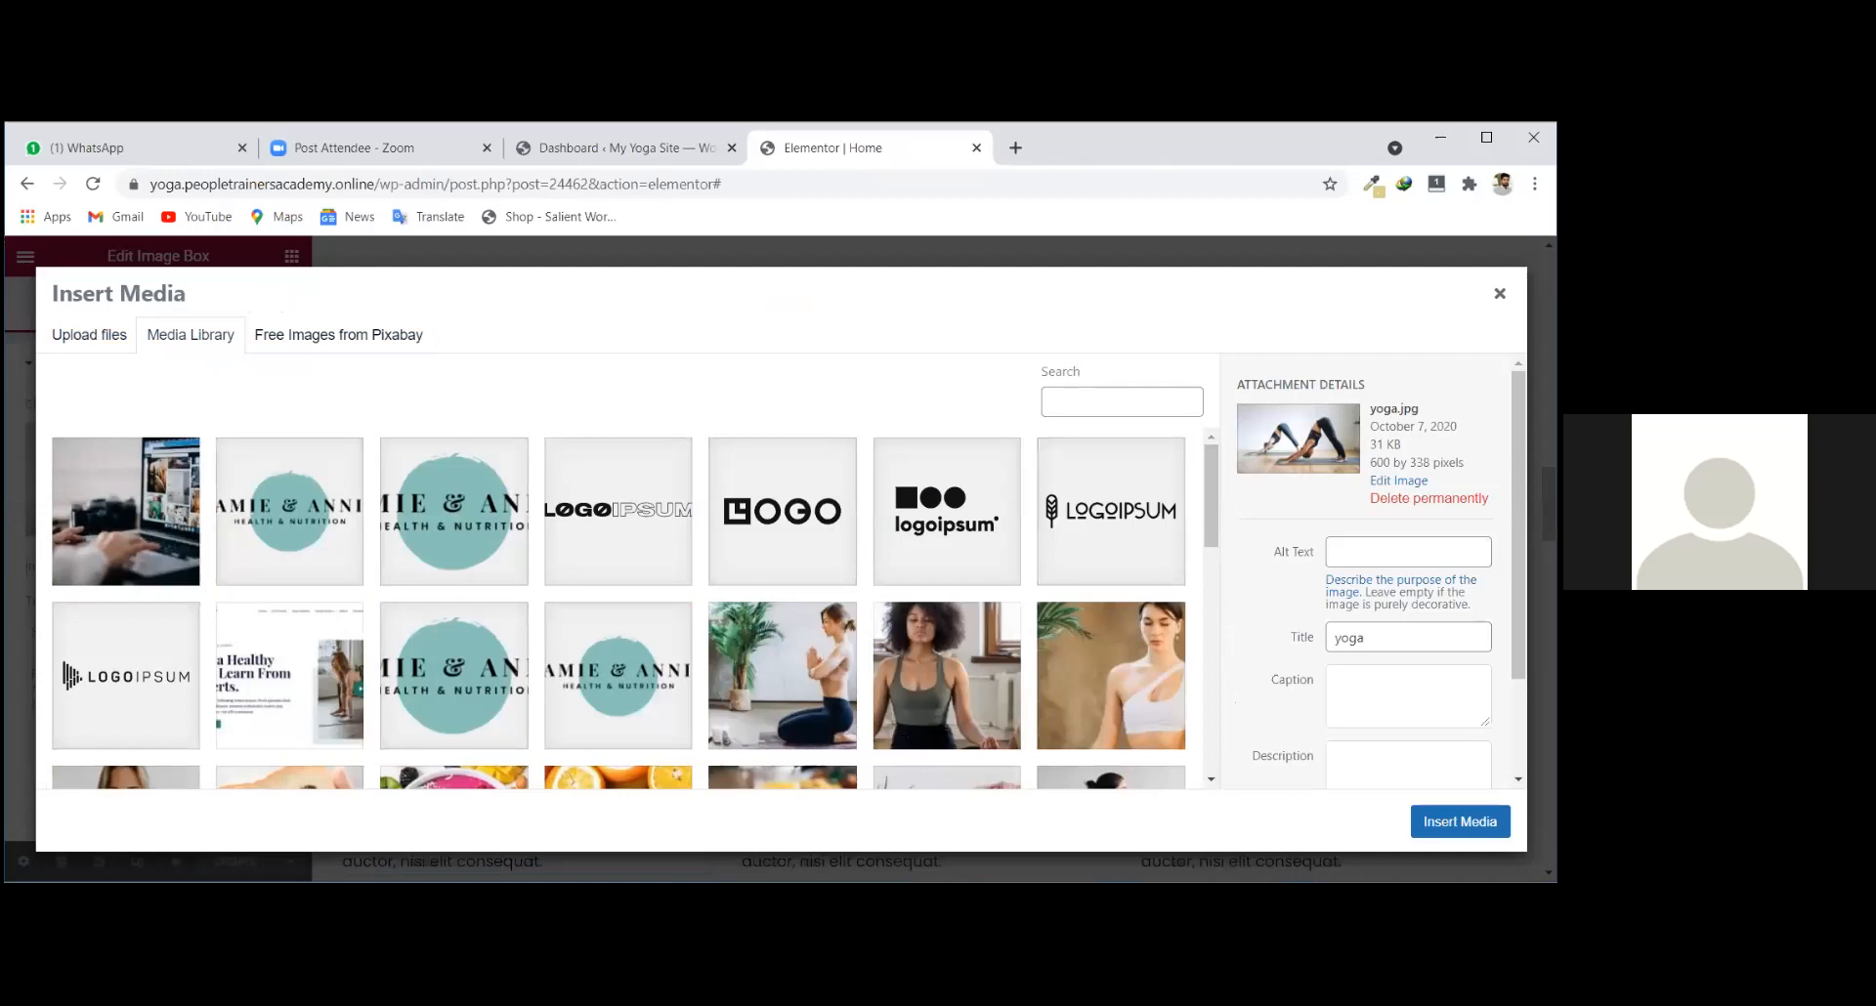
Start a file upload for the image box and browse the Desktop, Downloads, Pictures, Videos and Documents folders for an image.
click(91, 341)
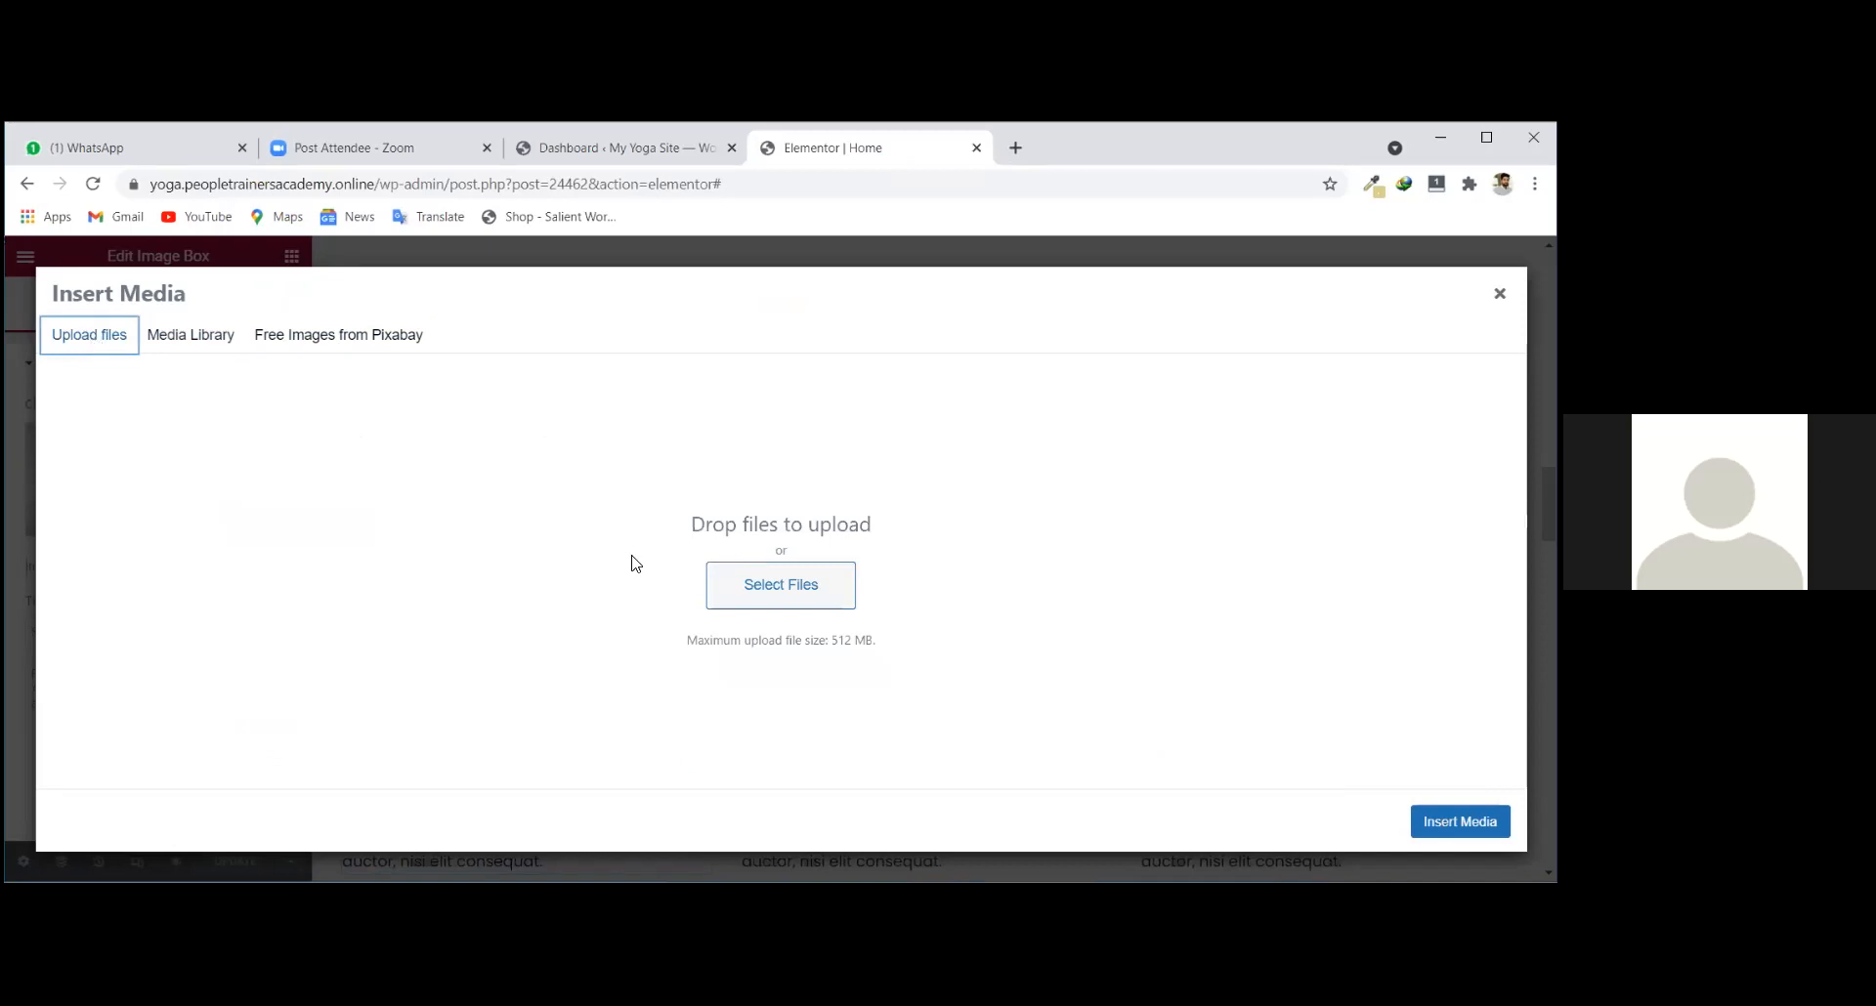
click(762, 581)
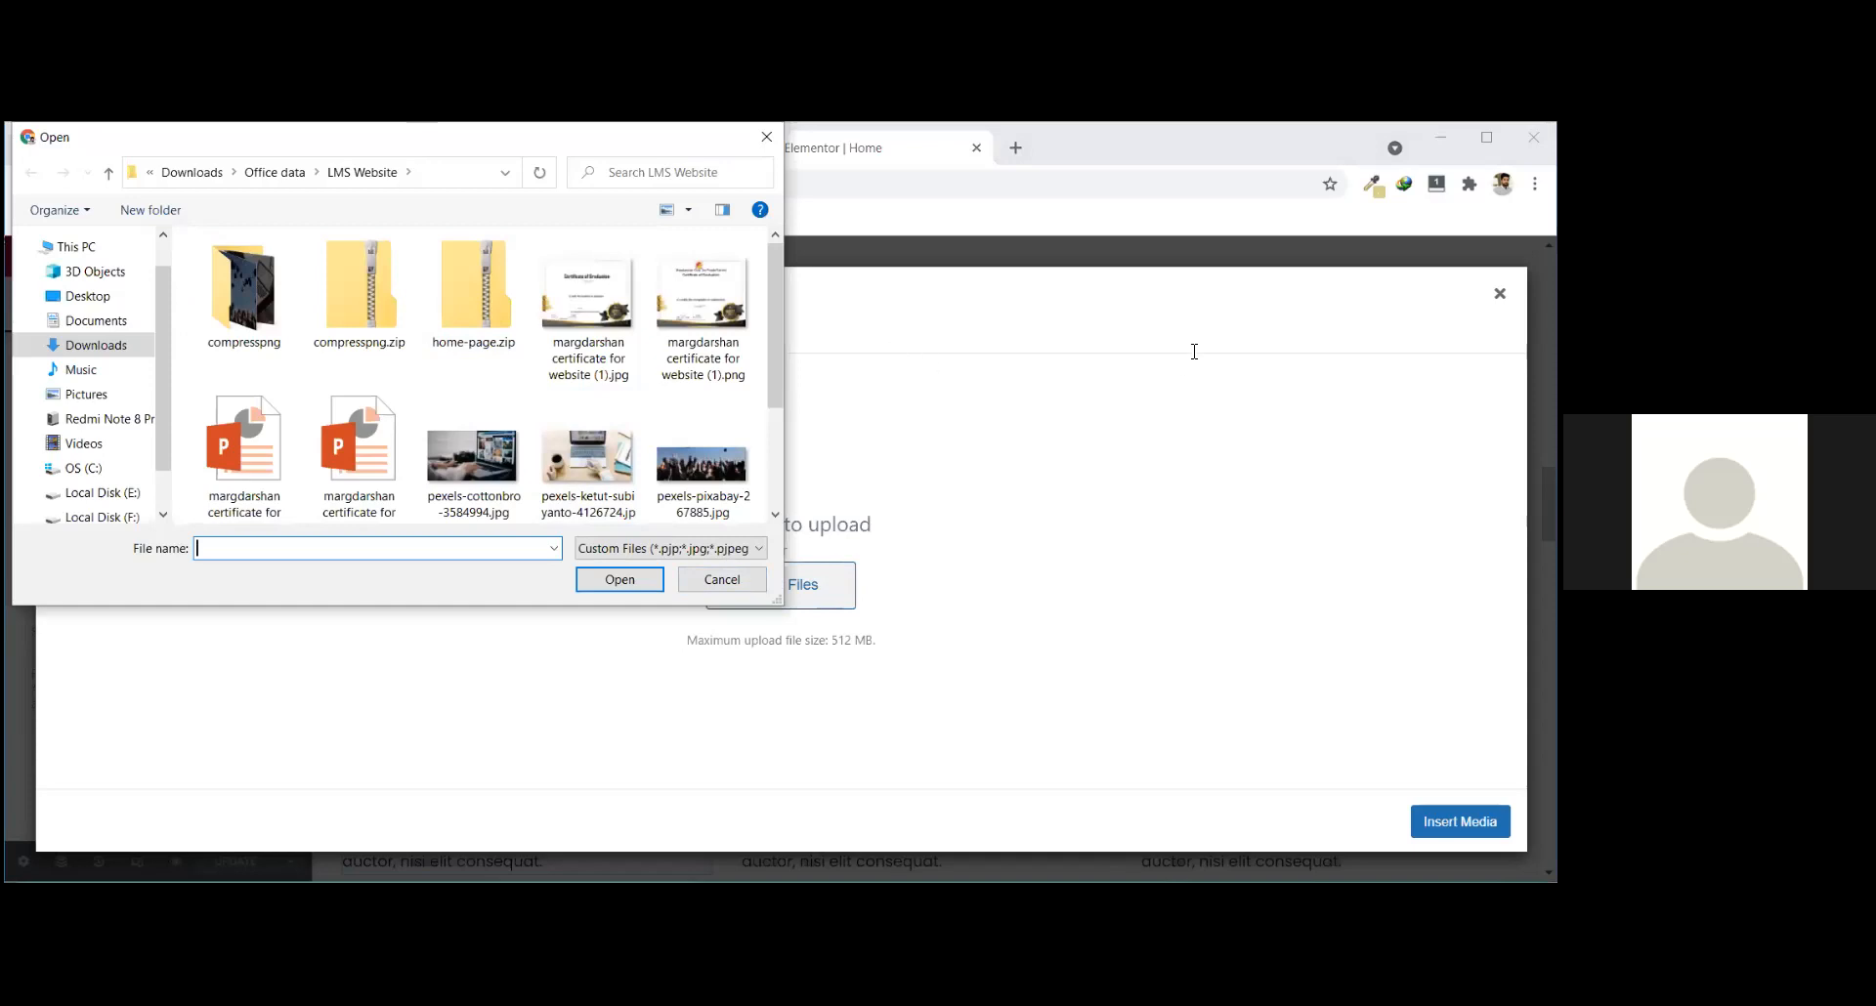
scroll(784, 573, down, 1)
scroll(788, 577, up, 1)
scroll(785, 575, down, 1)
click(562, 483)
click(561, 533)
click(575, 582)
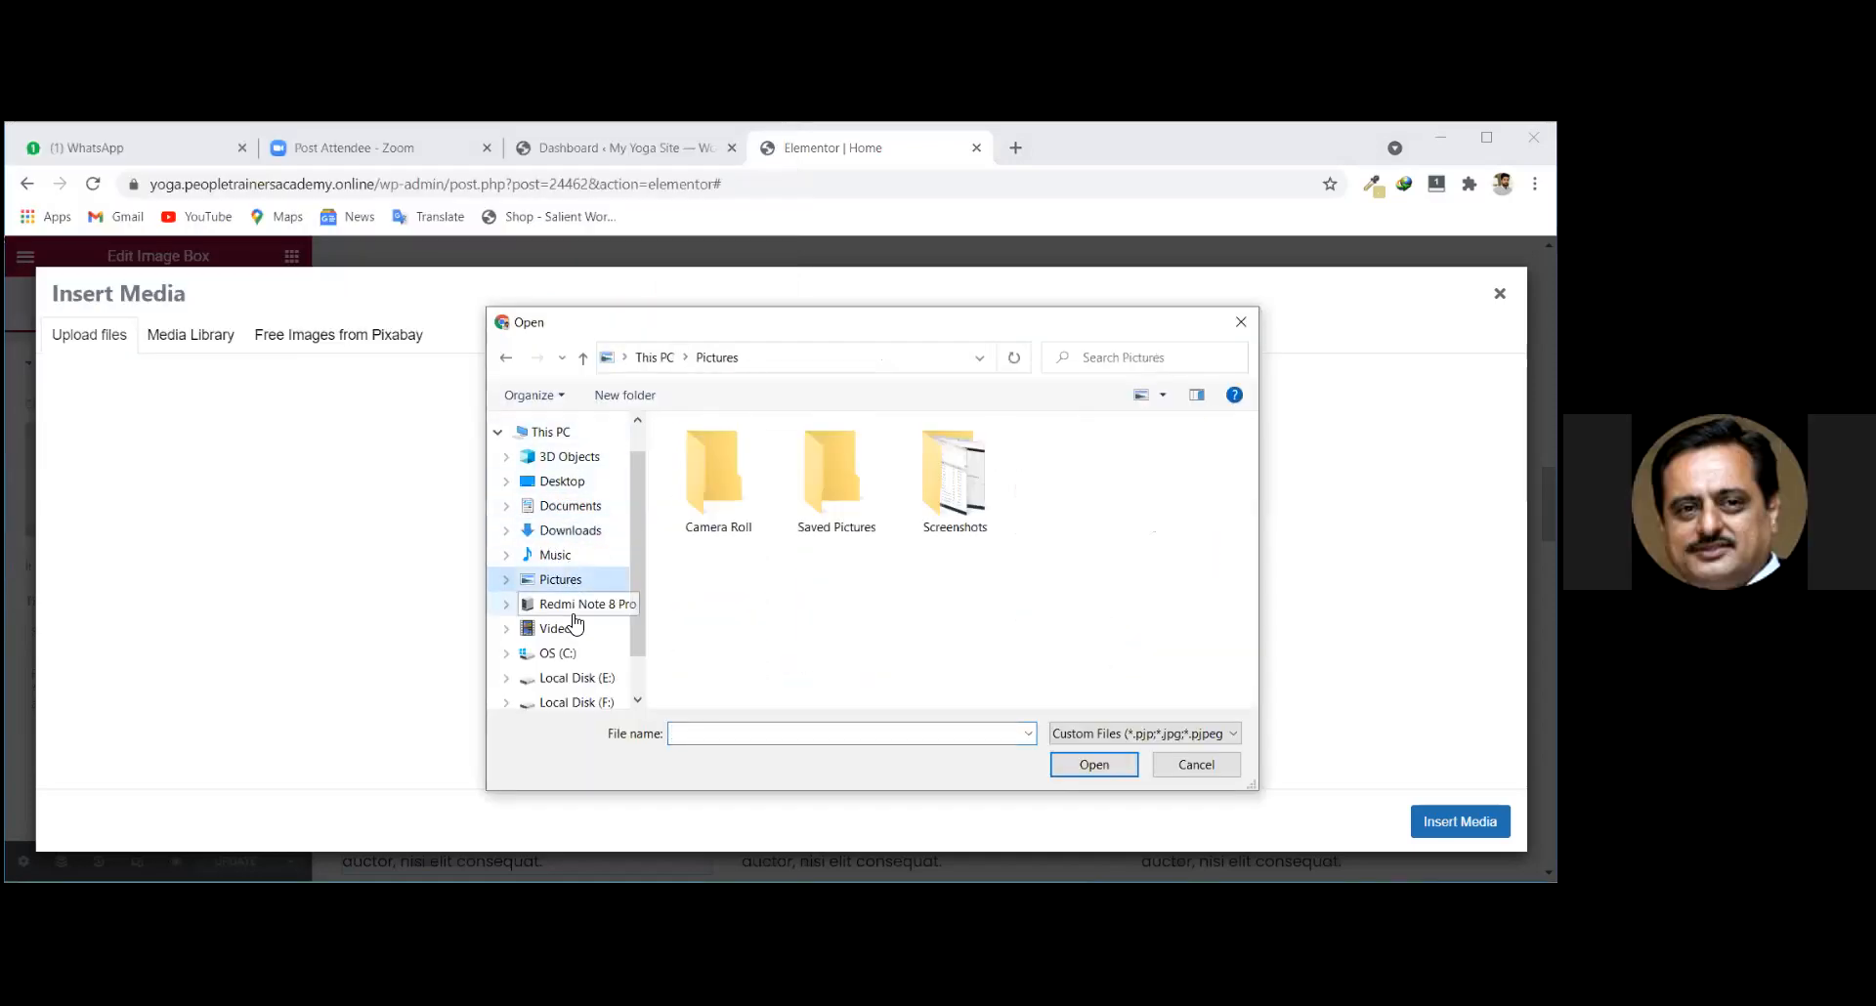
click(572, 628)
click(567, 530)
click(563, 483)
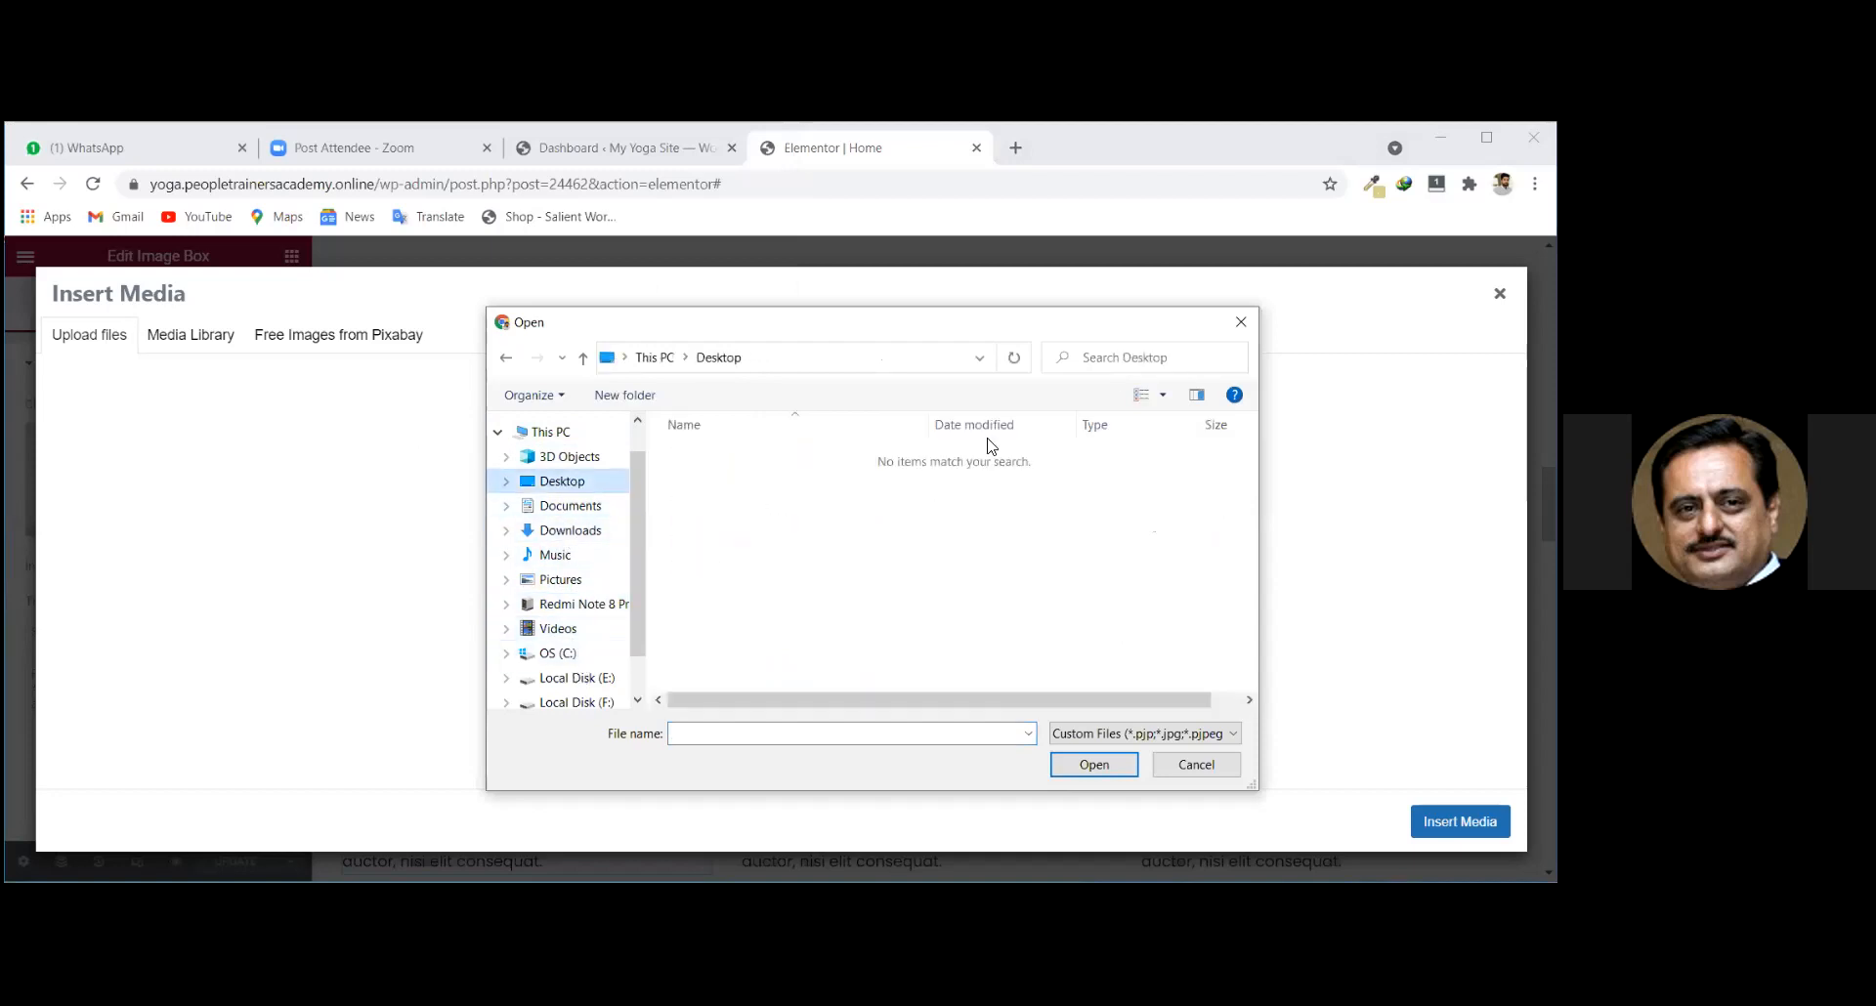
click(573, 514)
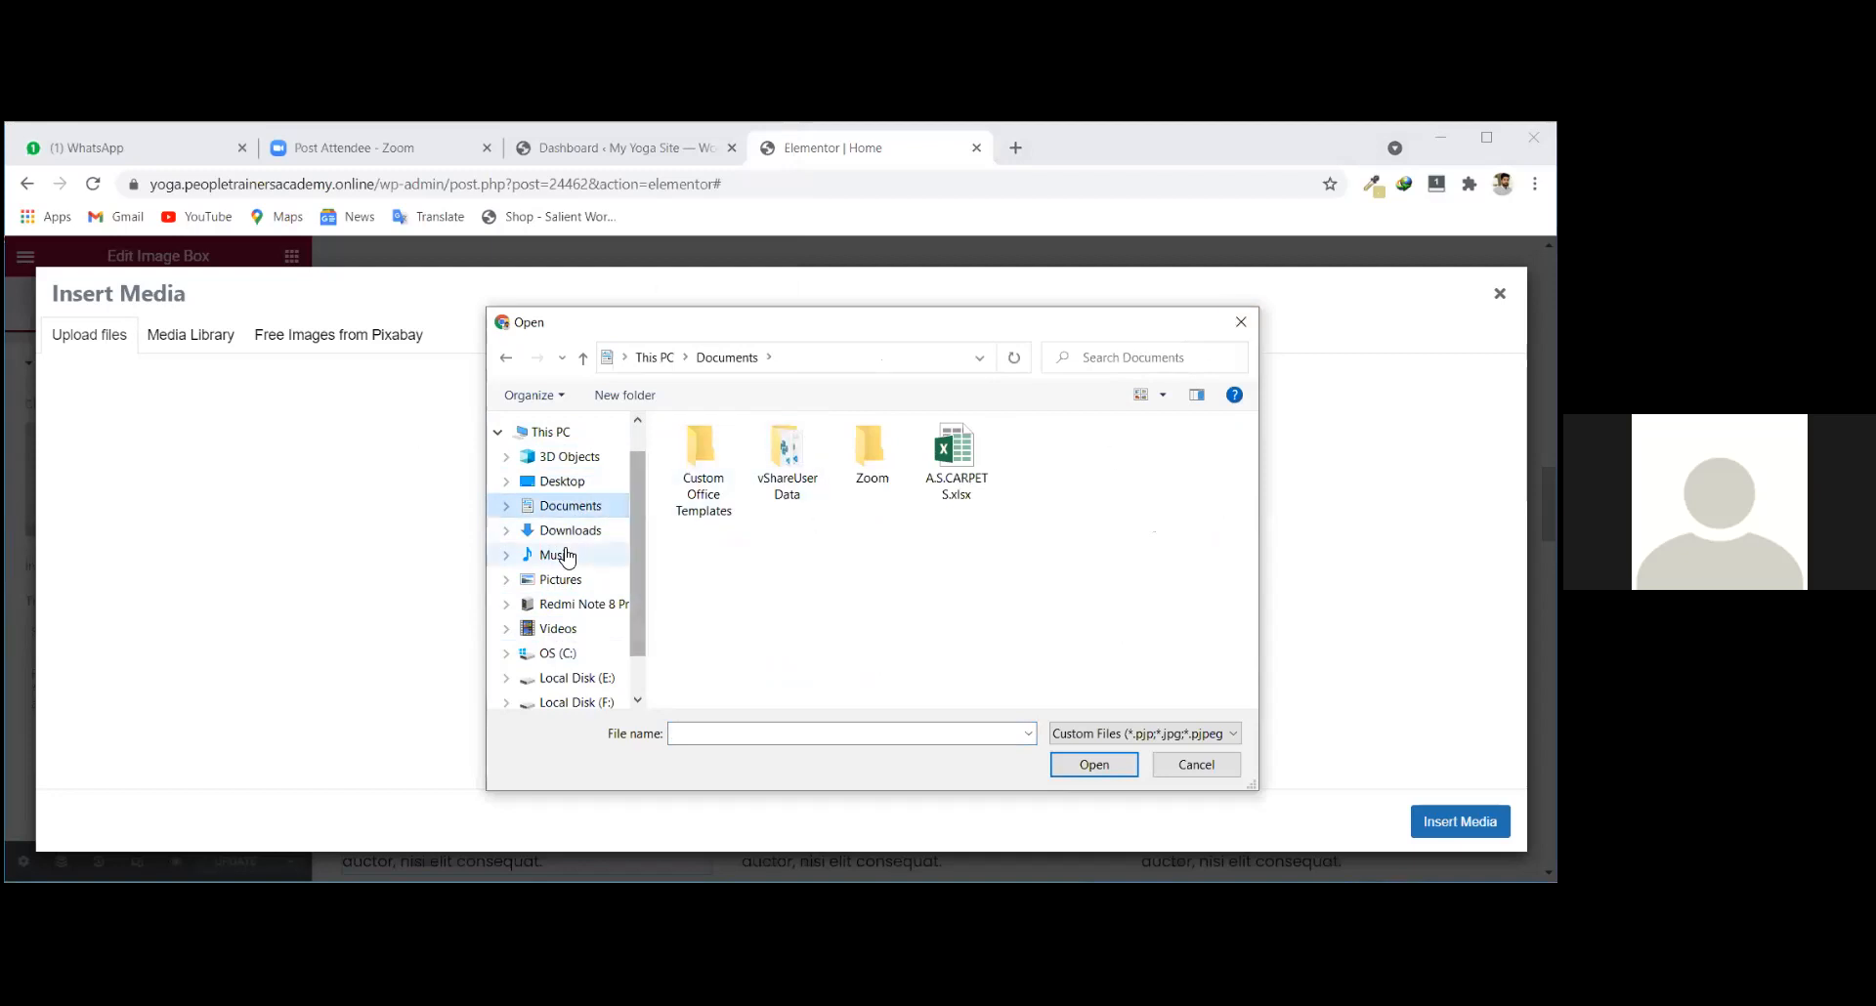
click(578, 487)
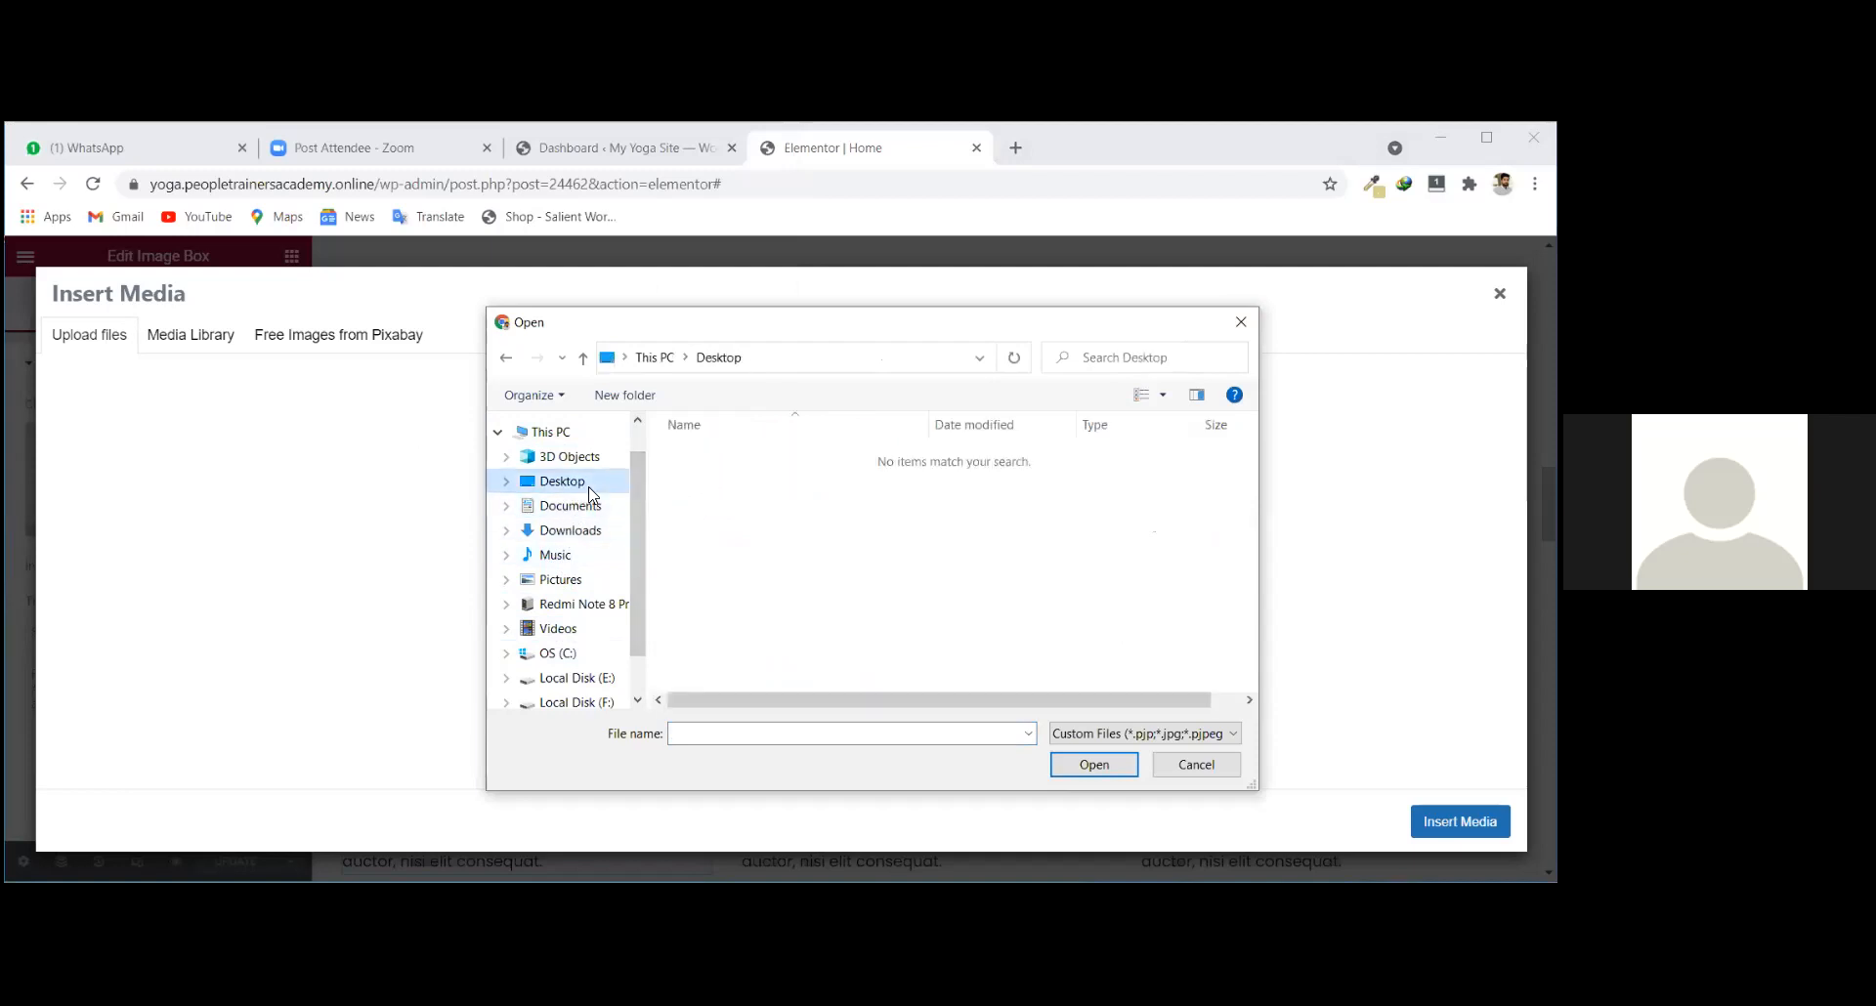
click(567, 523)
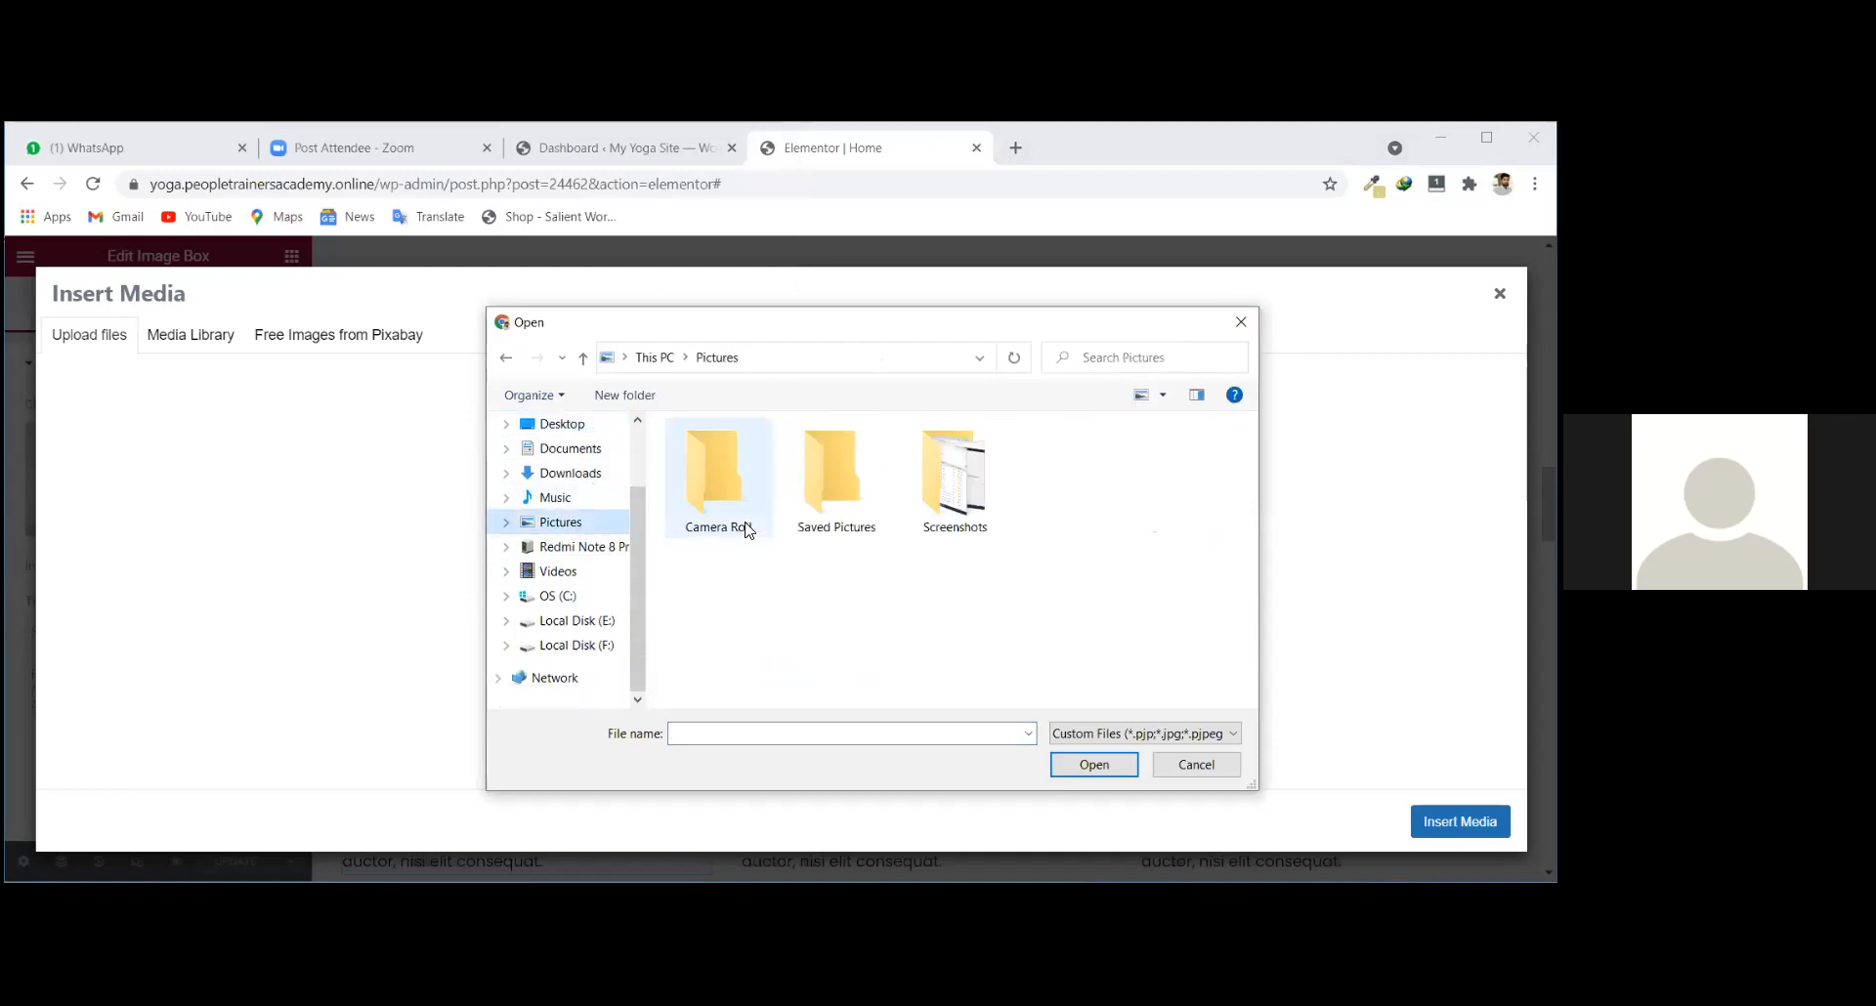
scroll(577, 502, up, 1)
click(576, 533)
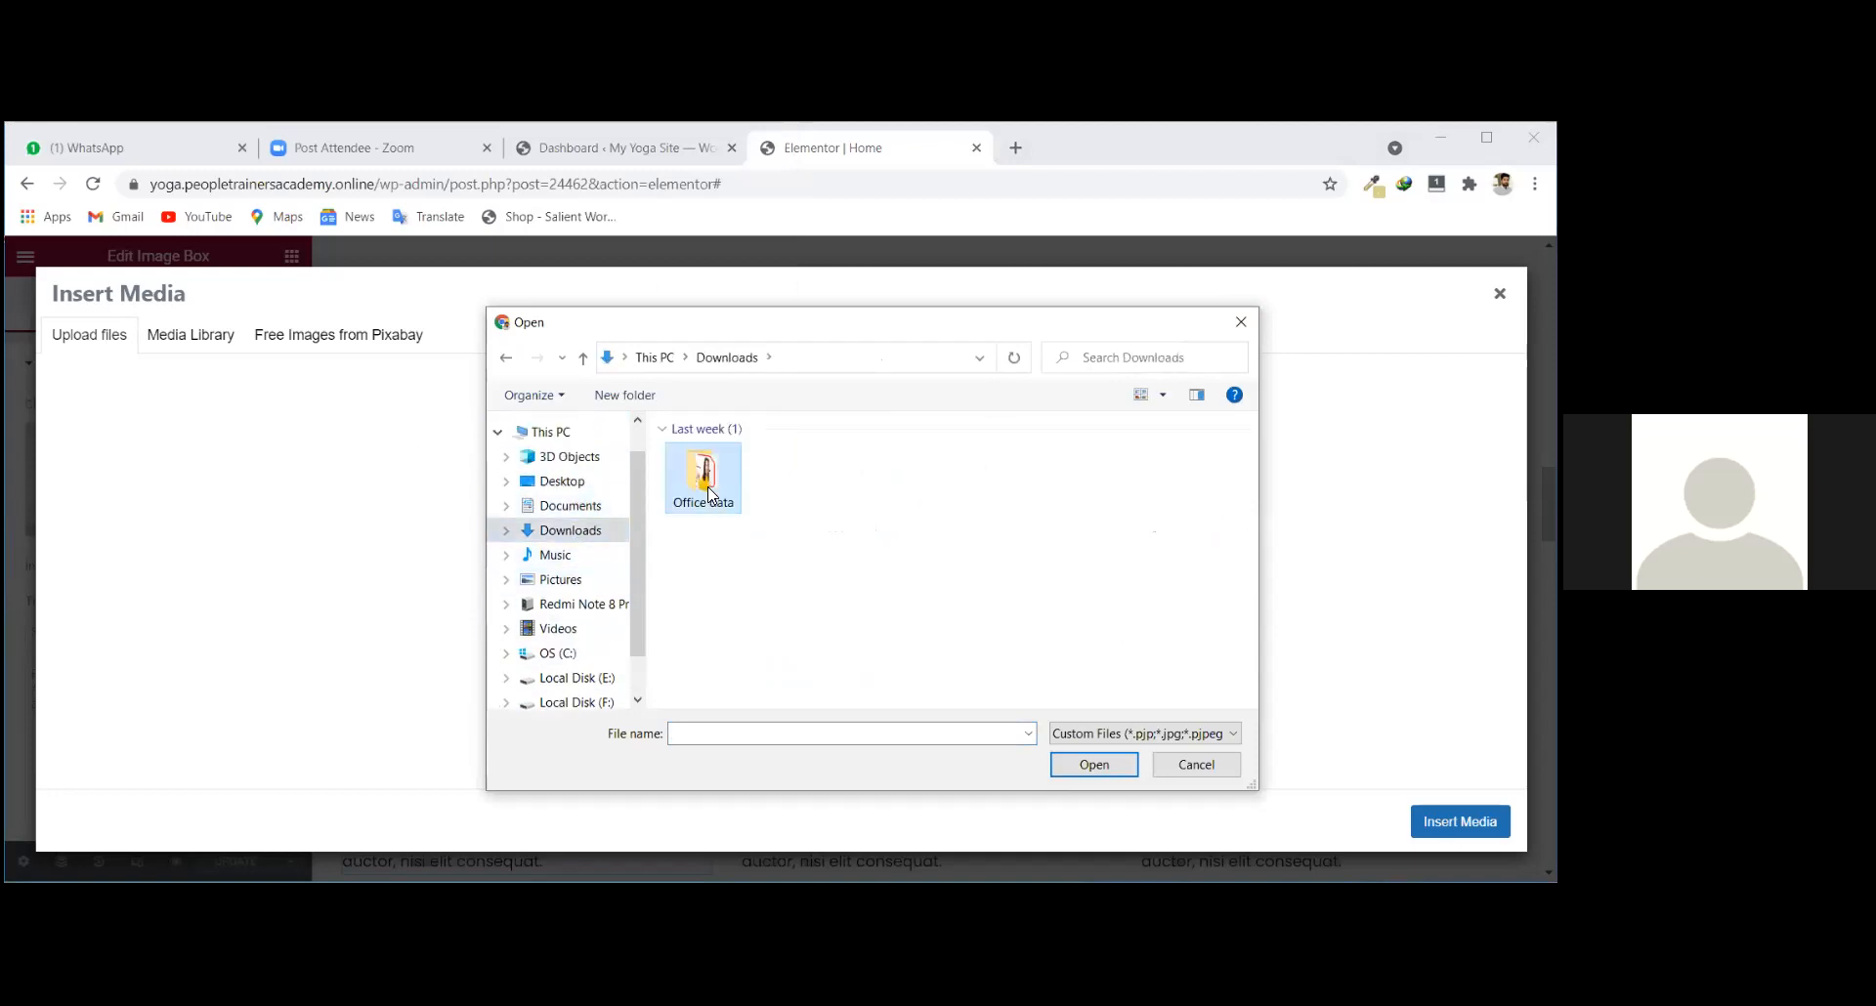
double_click(702, 474)
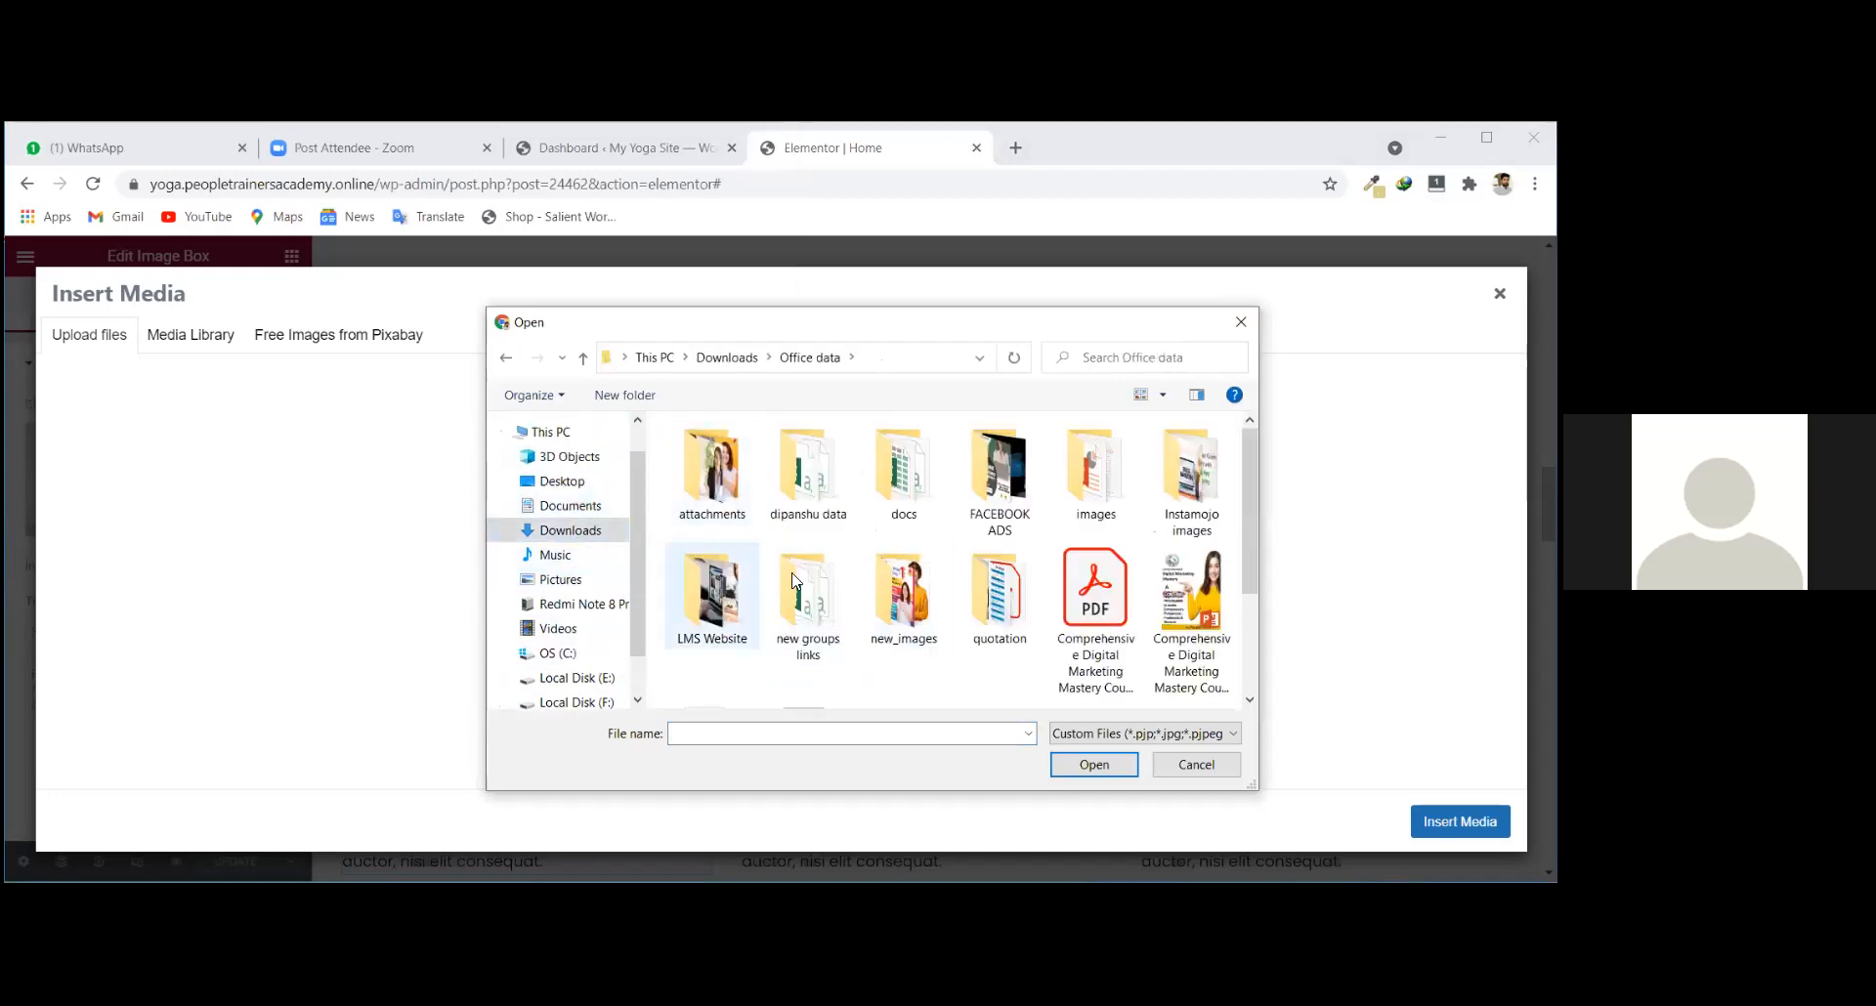
double_click(708, 625)
scroll(705, 632, down, 2)
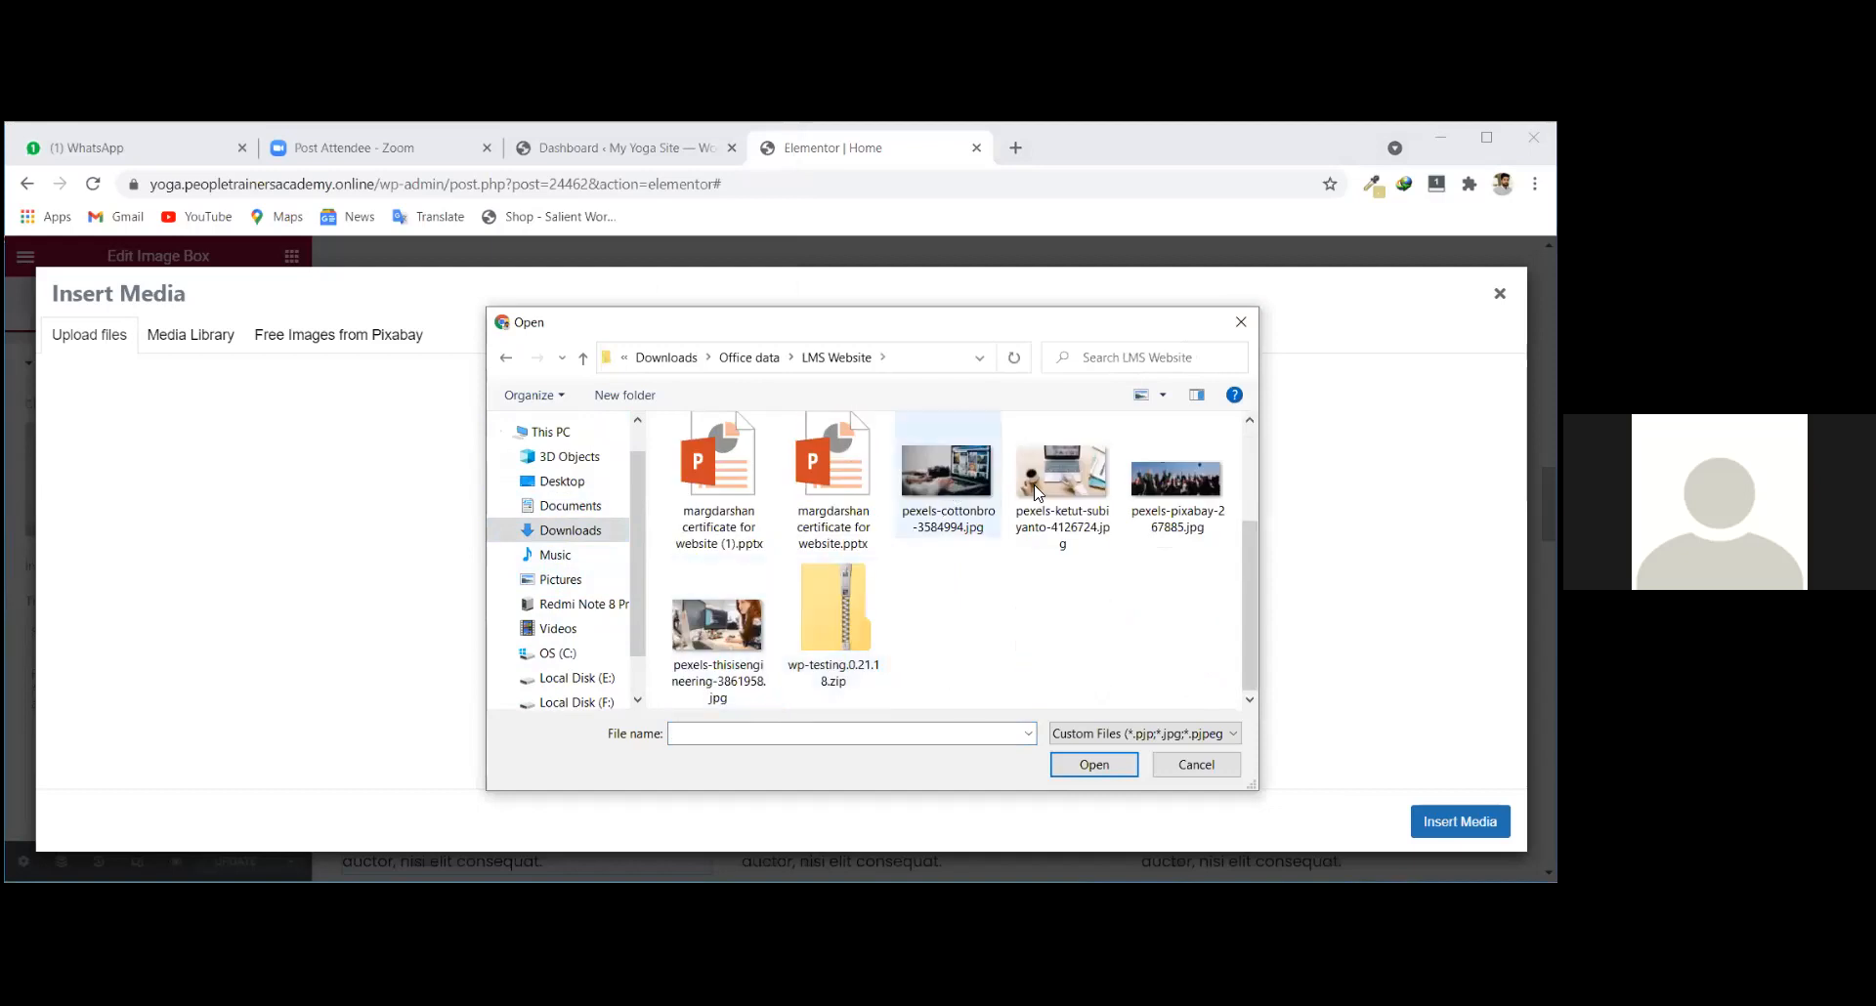
click(1139, 488)
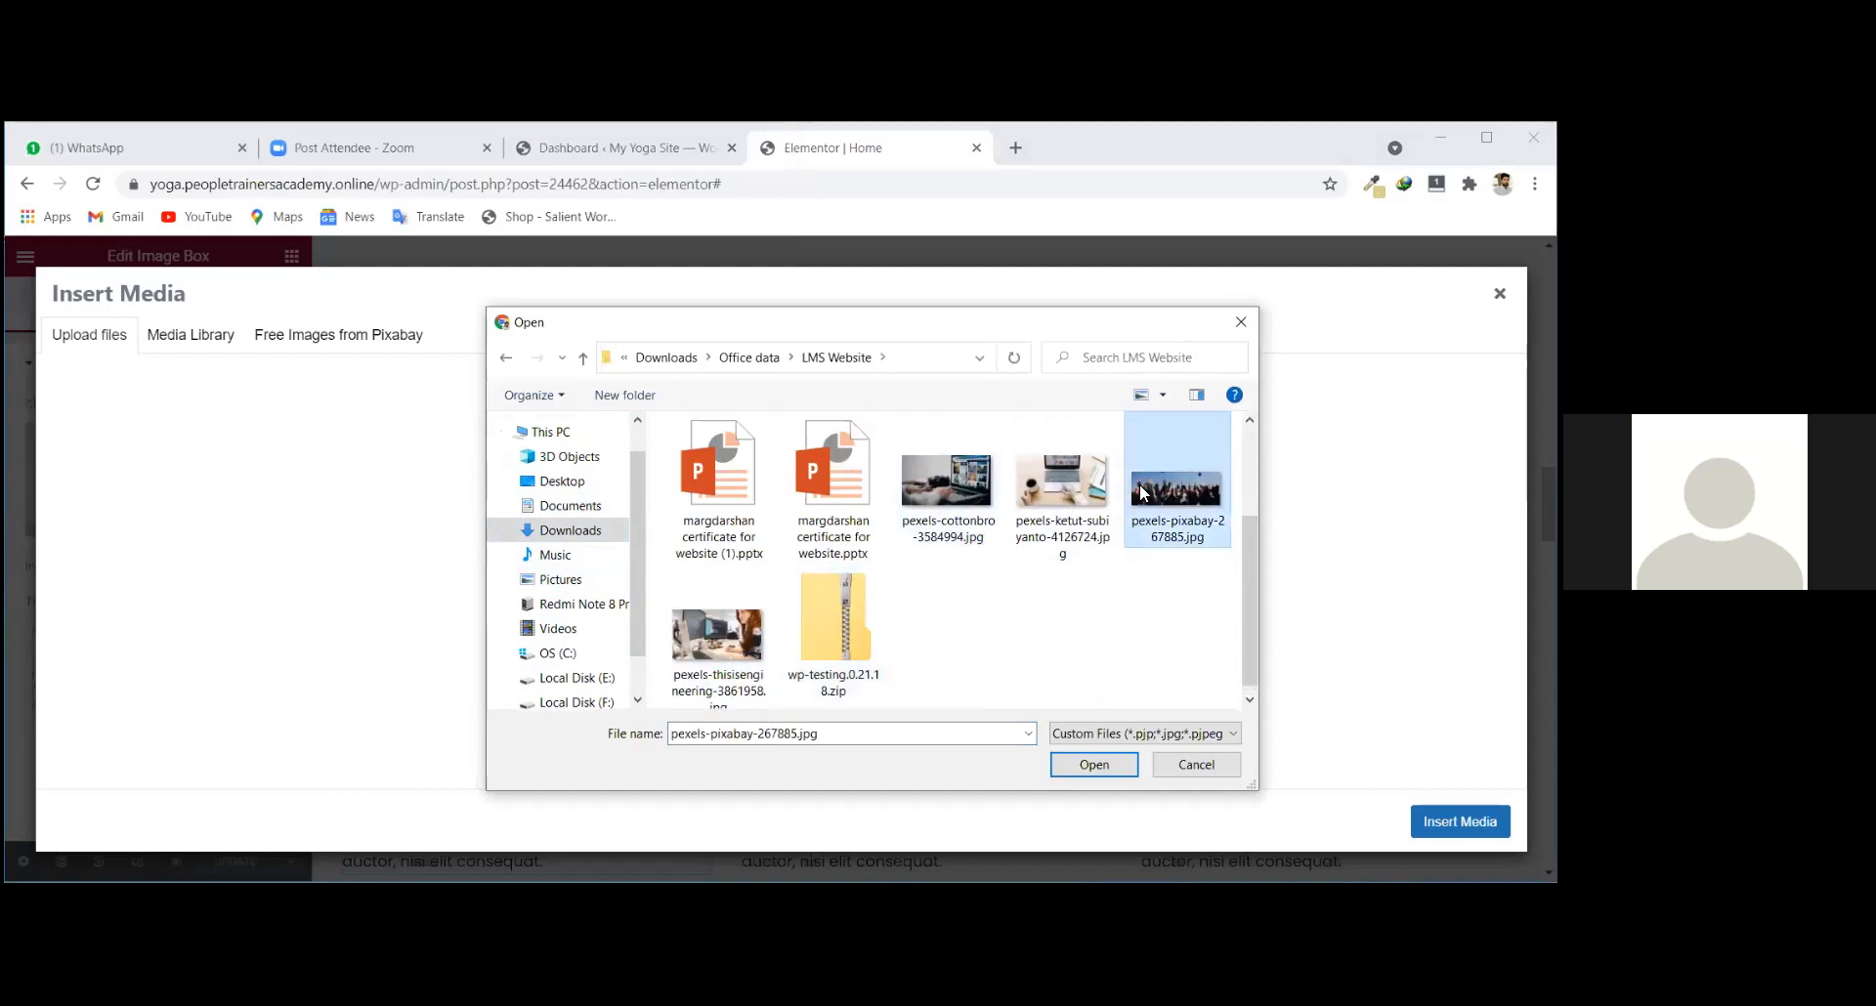
click(1041, 512)
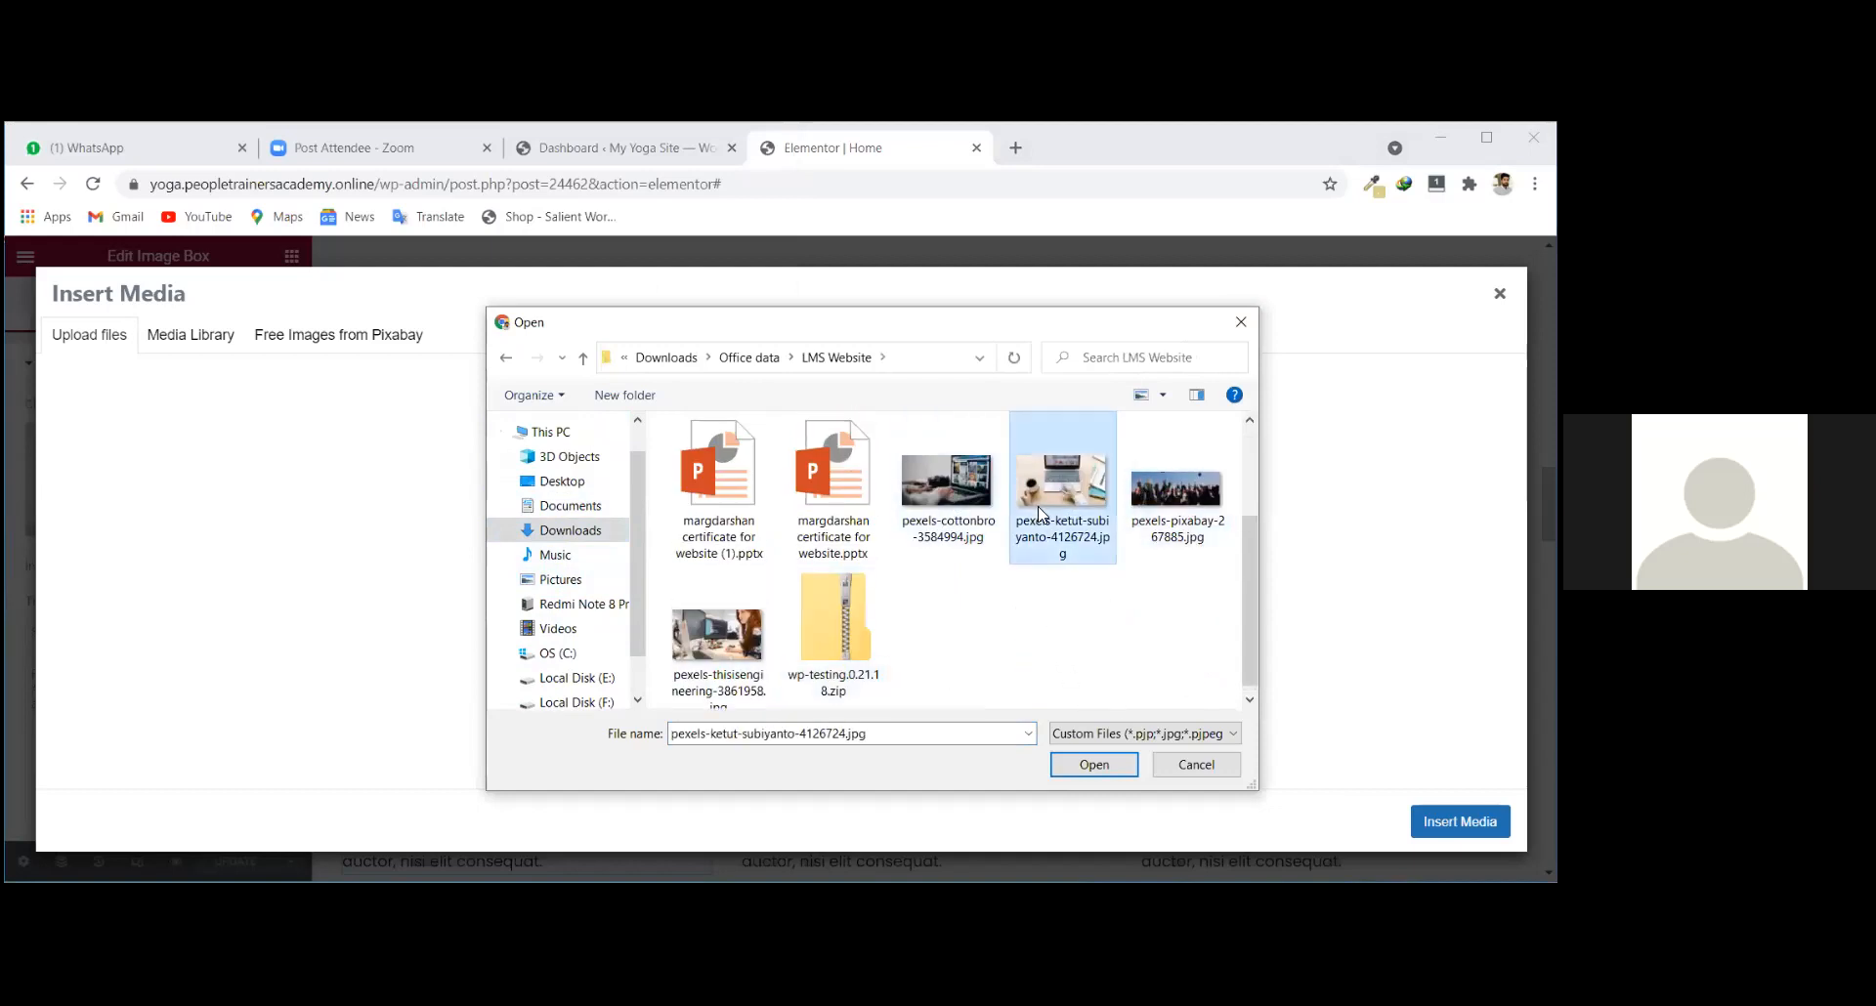
click(1194, 766)
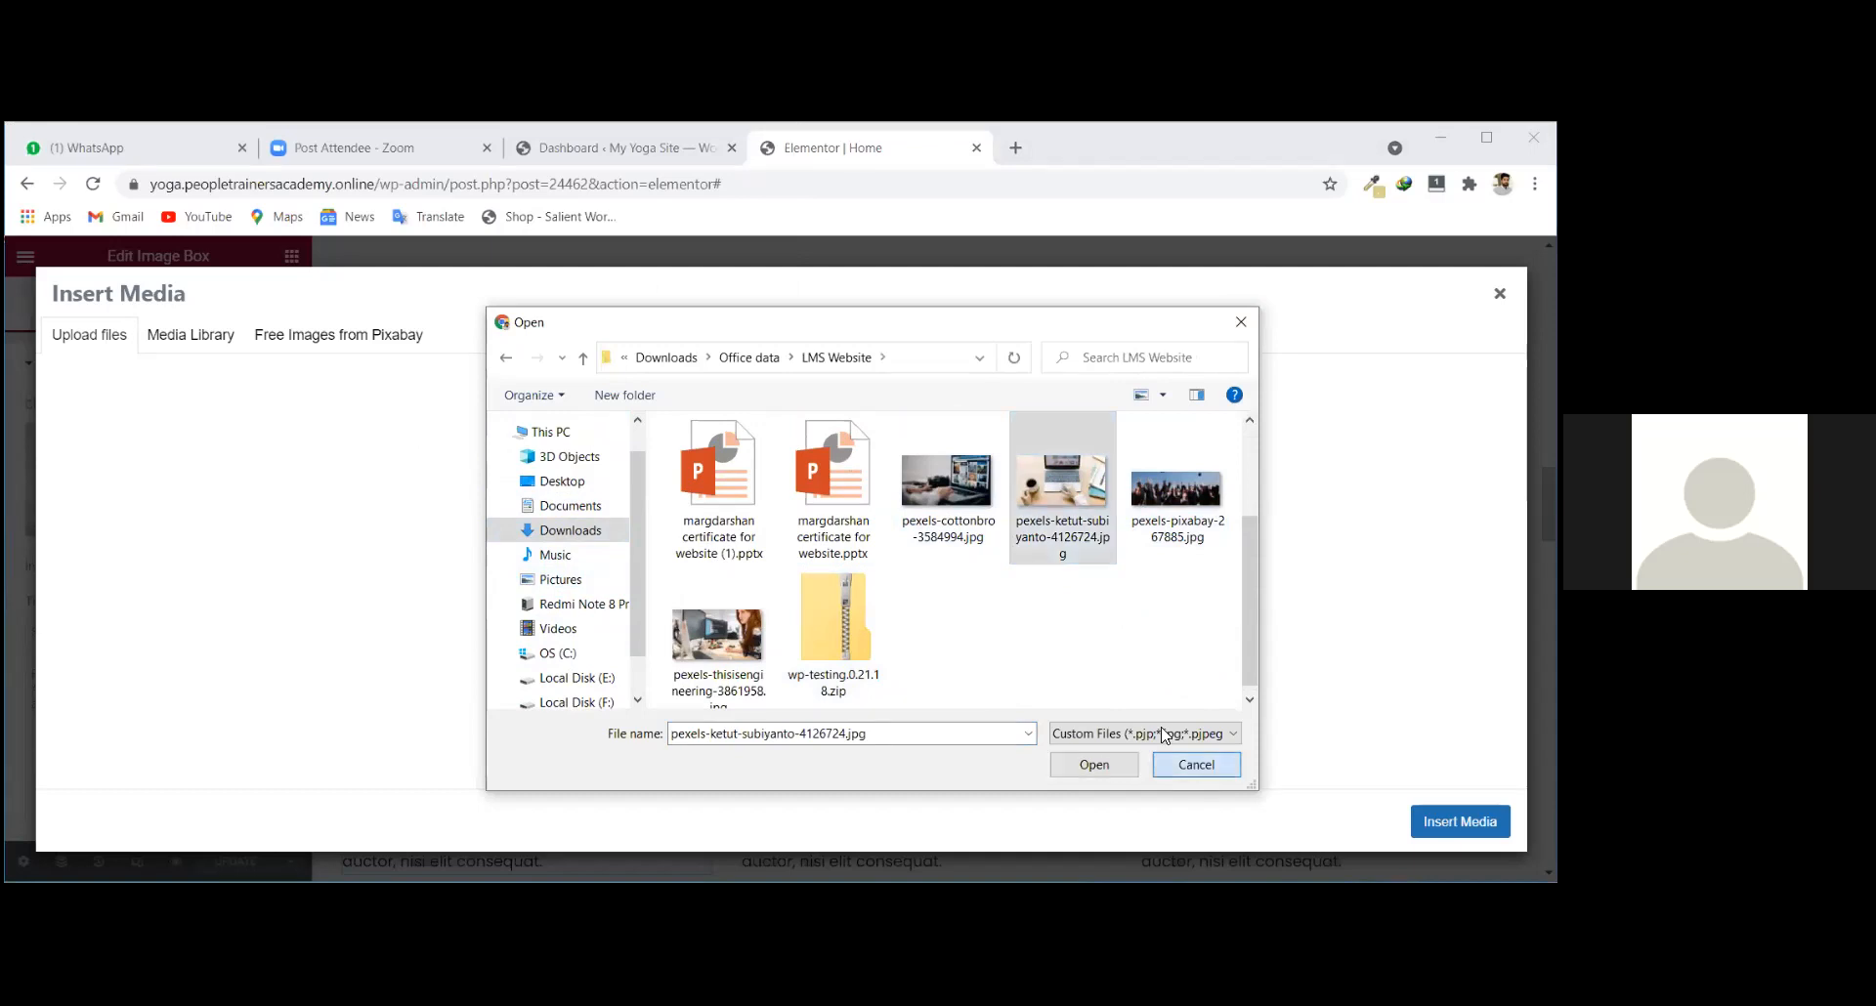
Search the free Pixabay images for "yoga images".
click(295, 334)
click(406, 383)
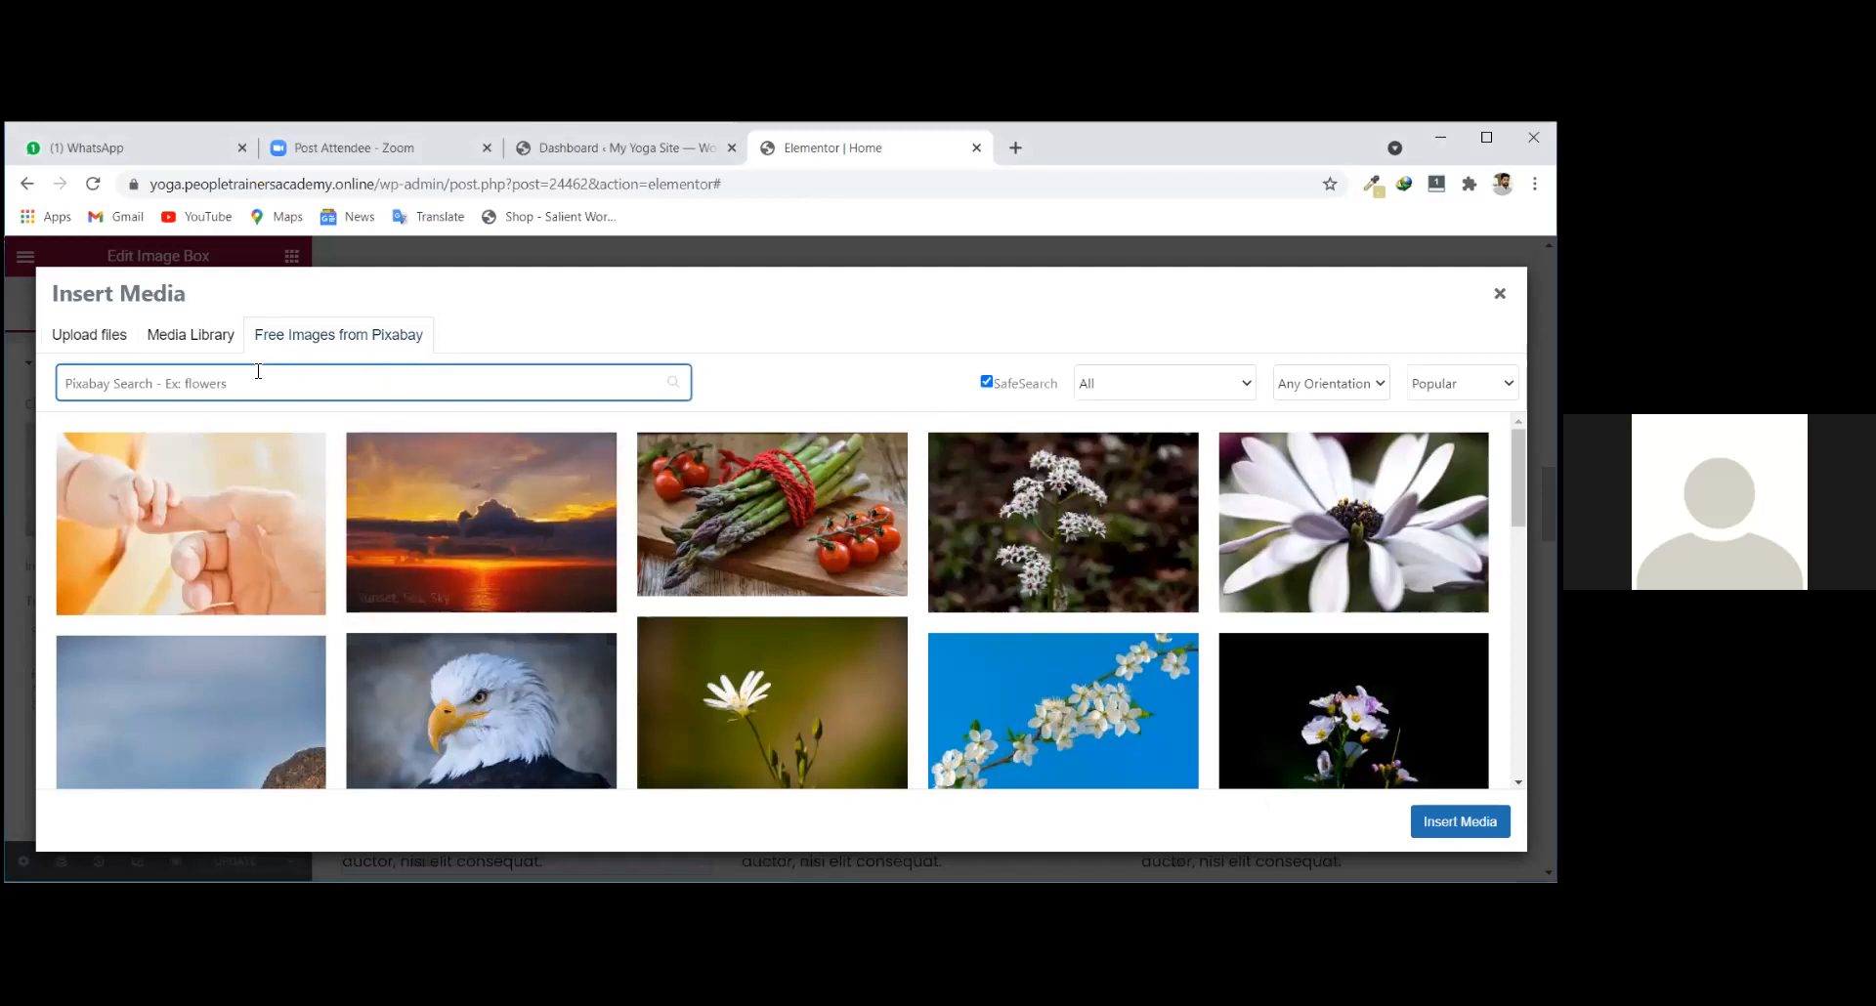
text(yo)
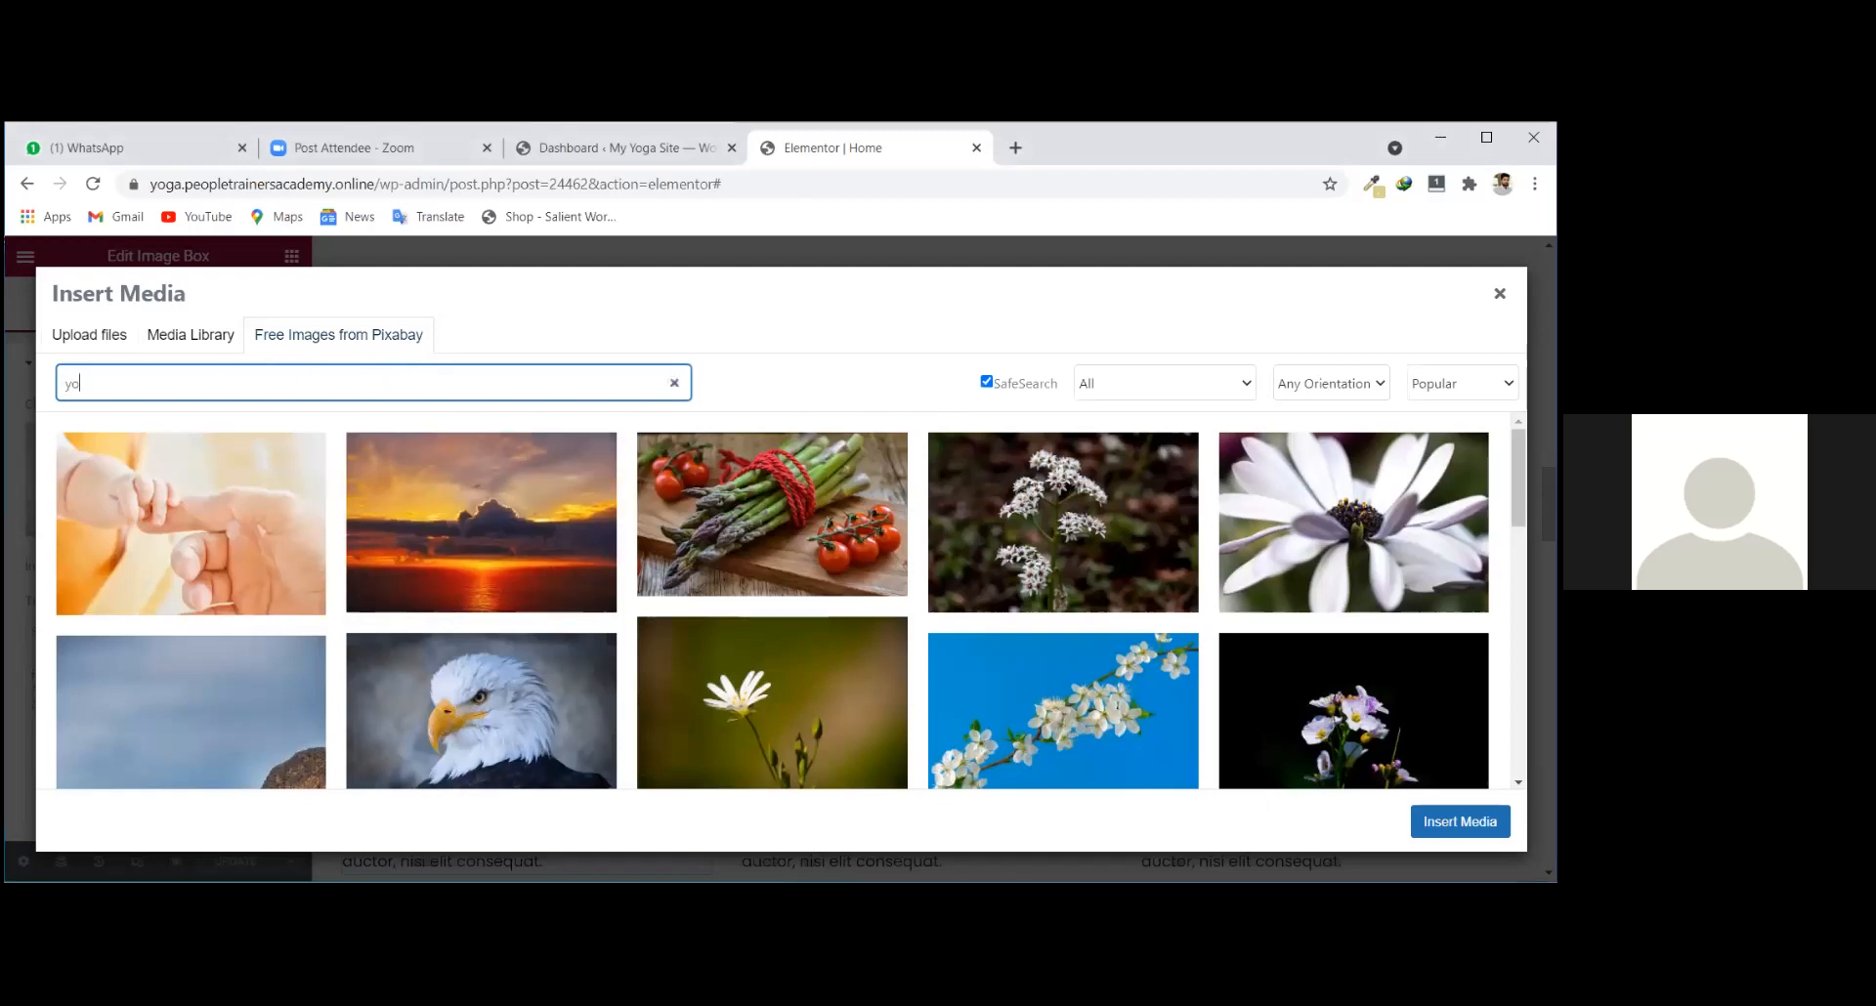
text(ga ima)
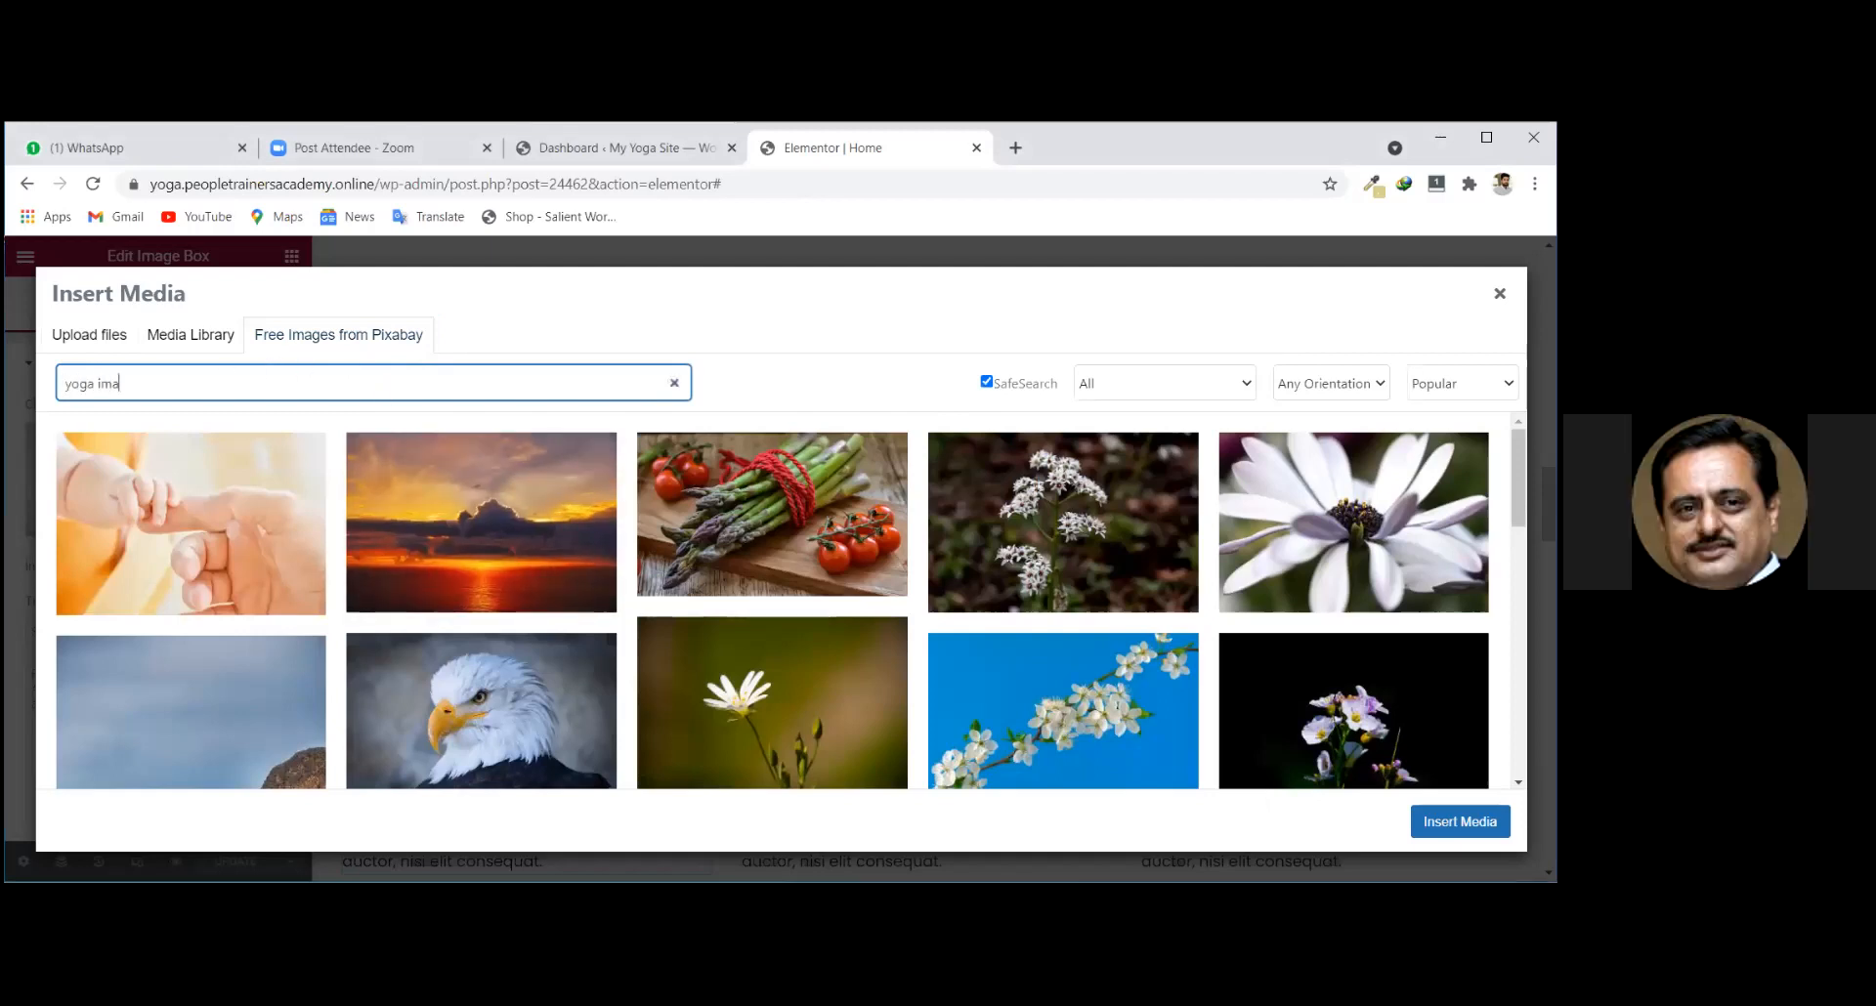
text(ges)
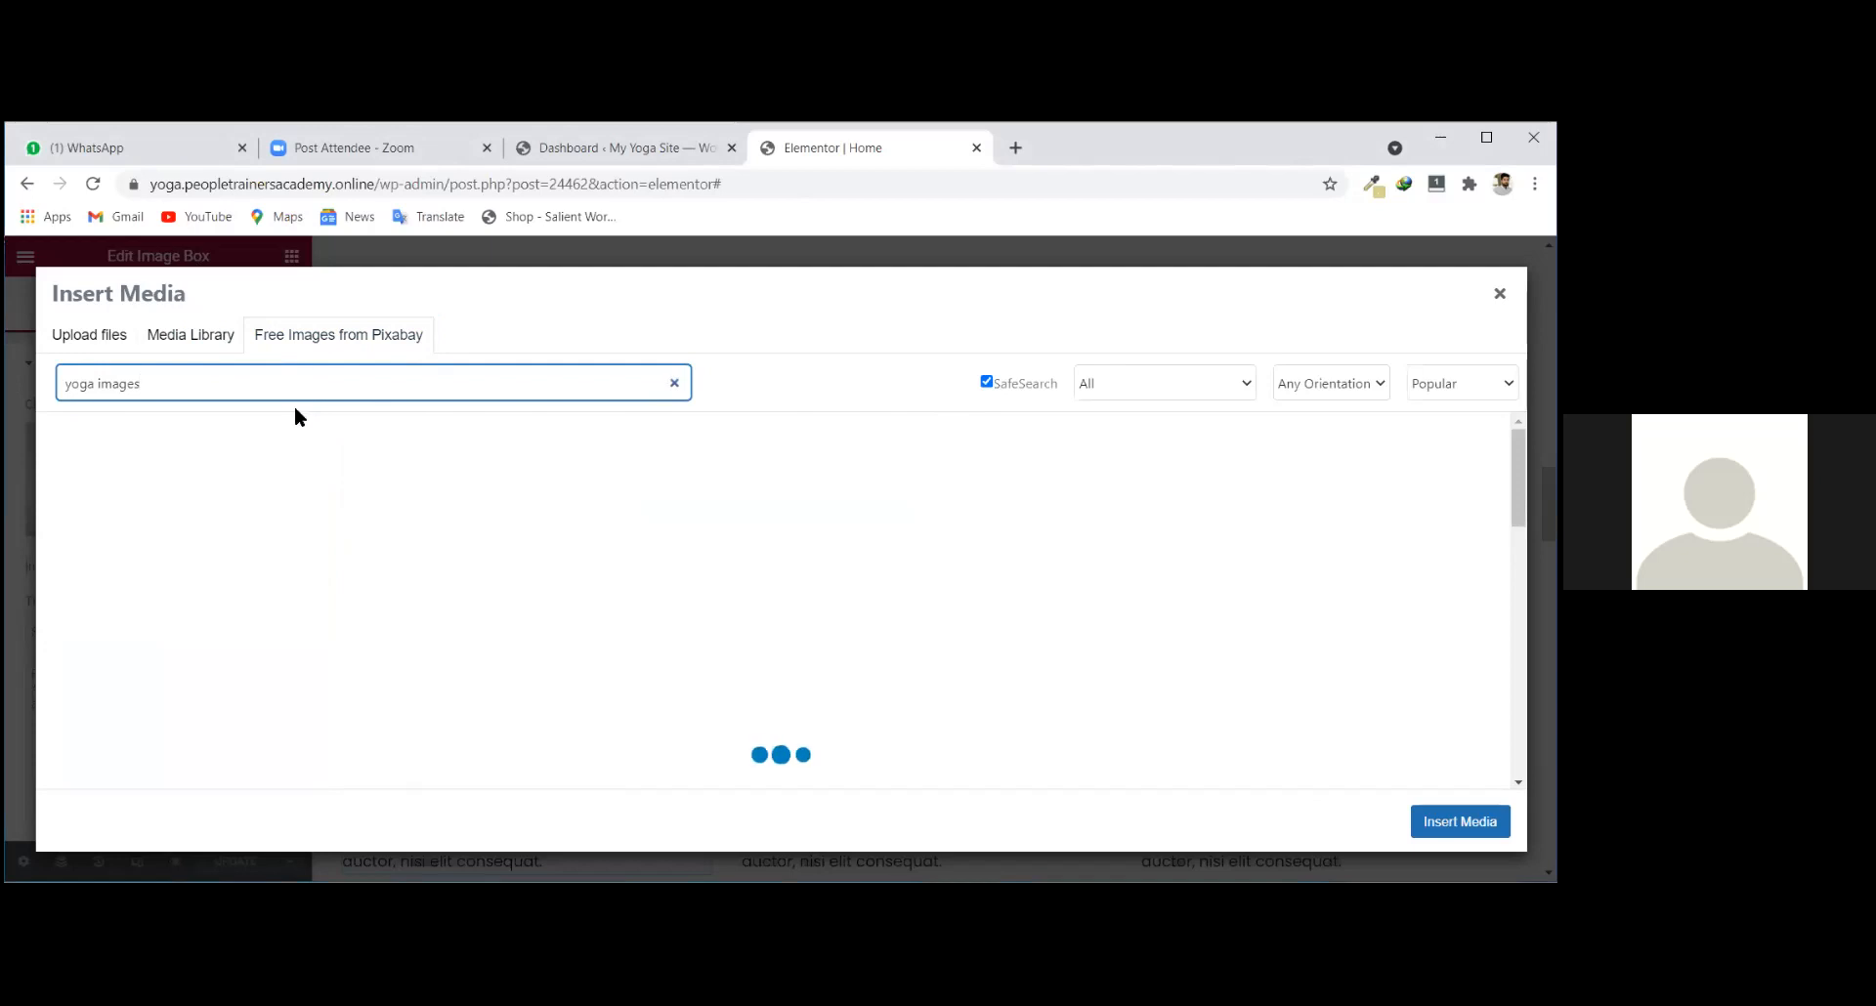
click(635, 248)
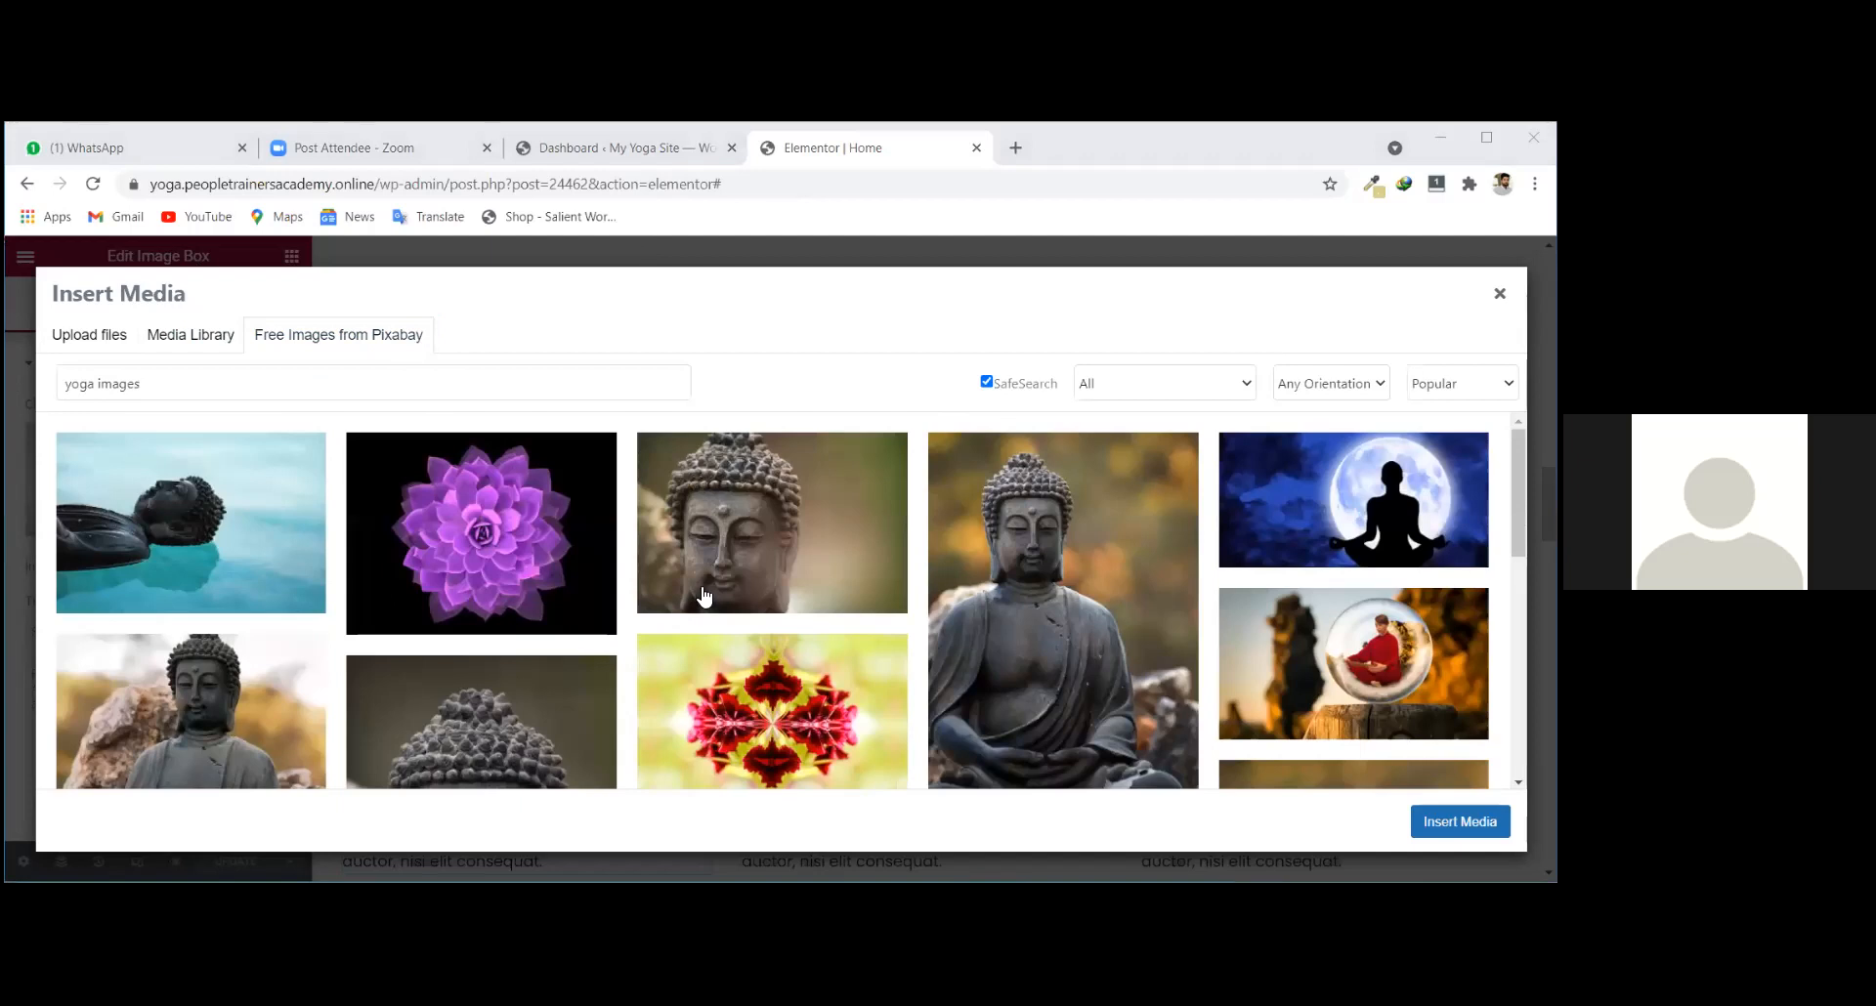
Save and insert the Pixabay image of a meditating silhouette before the full moon into the Seek Health with Yoga Sadhana image box.
scroll(725, 649, down, 3)
scroll(729, 652, down, 5)
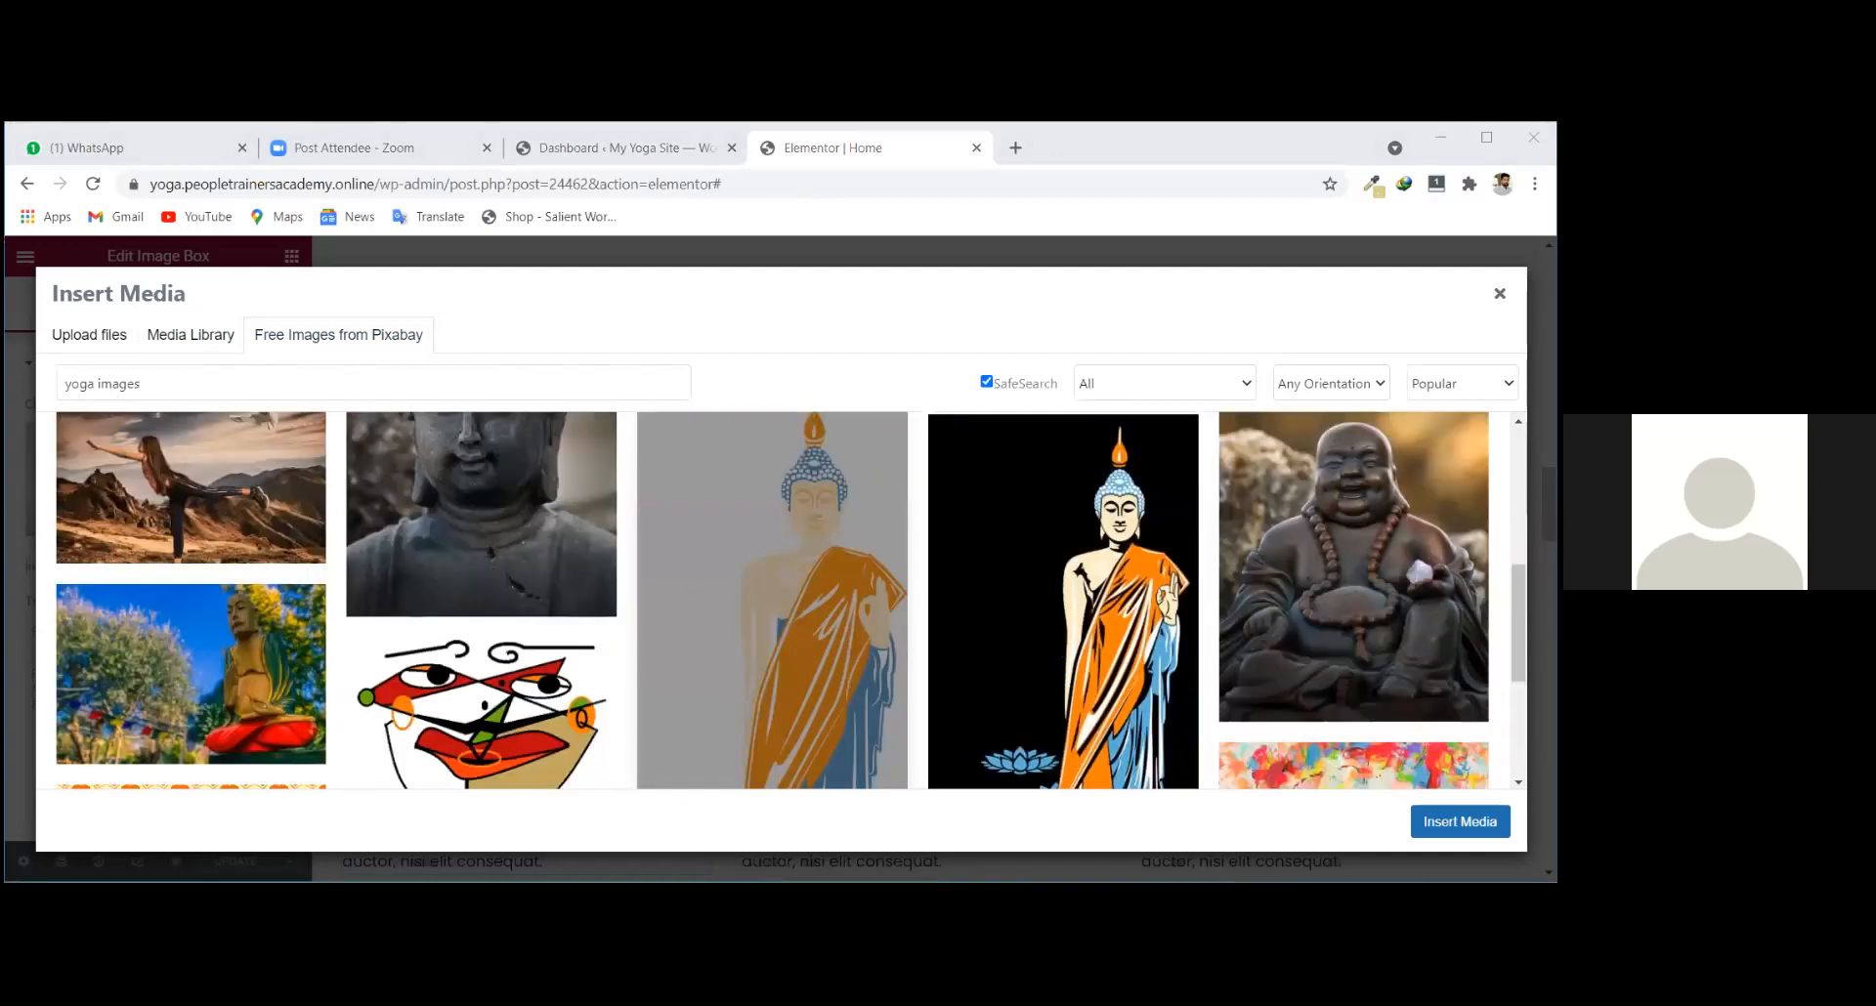
scroll(743, 635, up, 5)
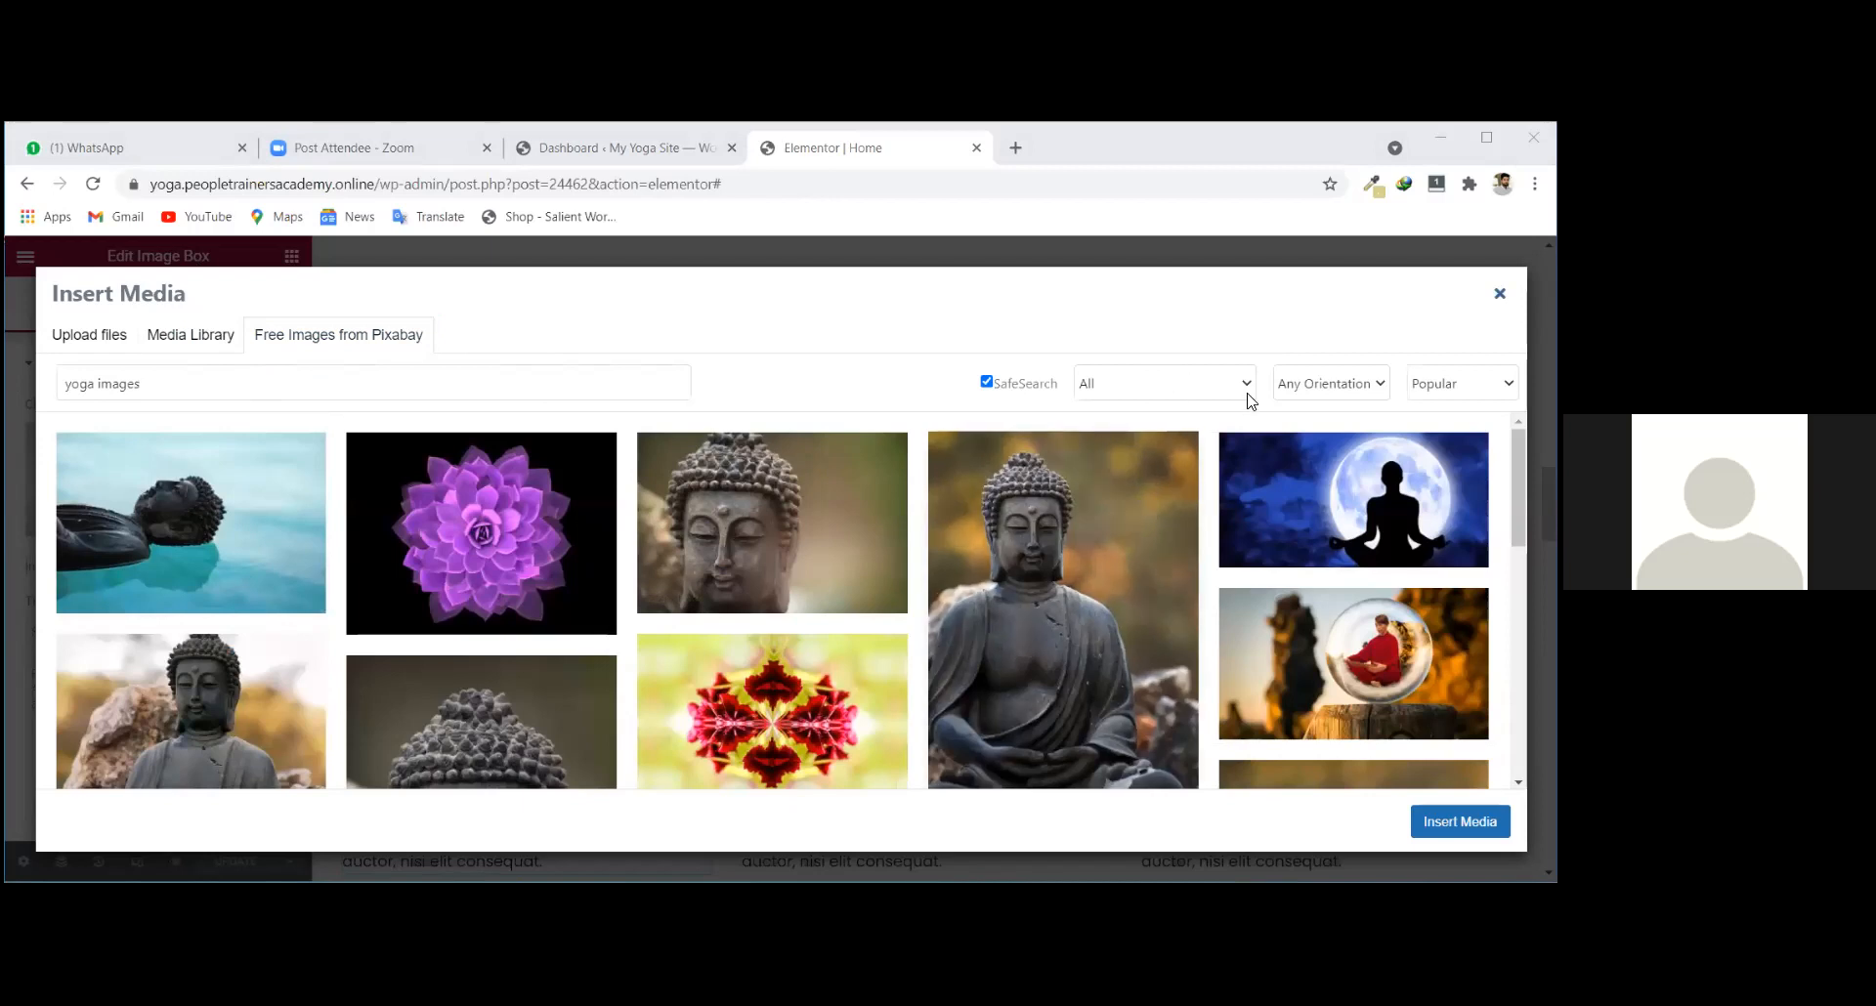
scroll(938, 576, down, 1)
scroll(410, 547, down, 3)
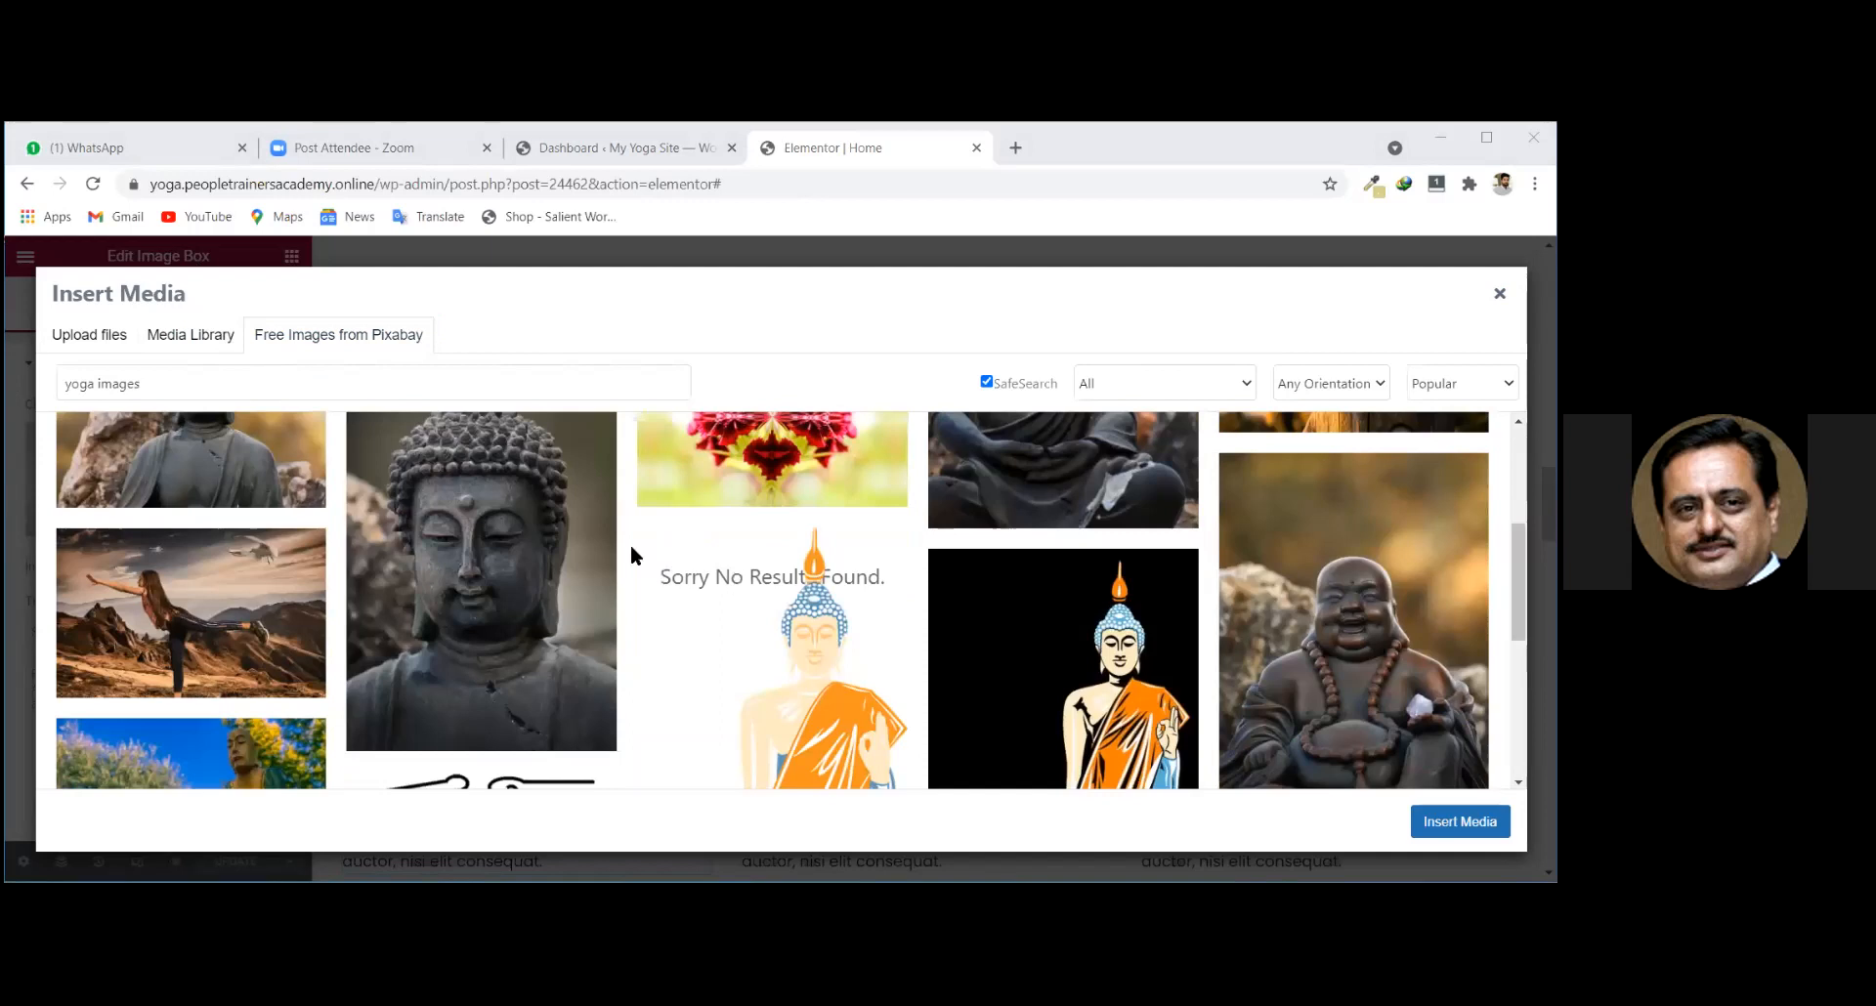
scroll(1131, 607, down, 5)
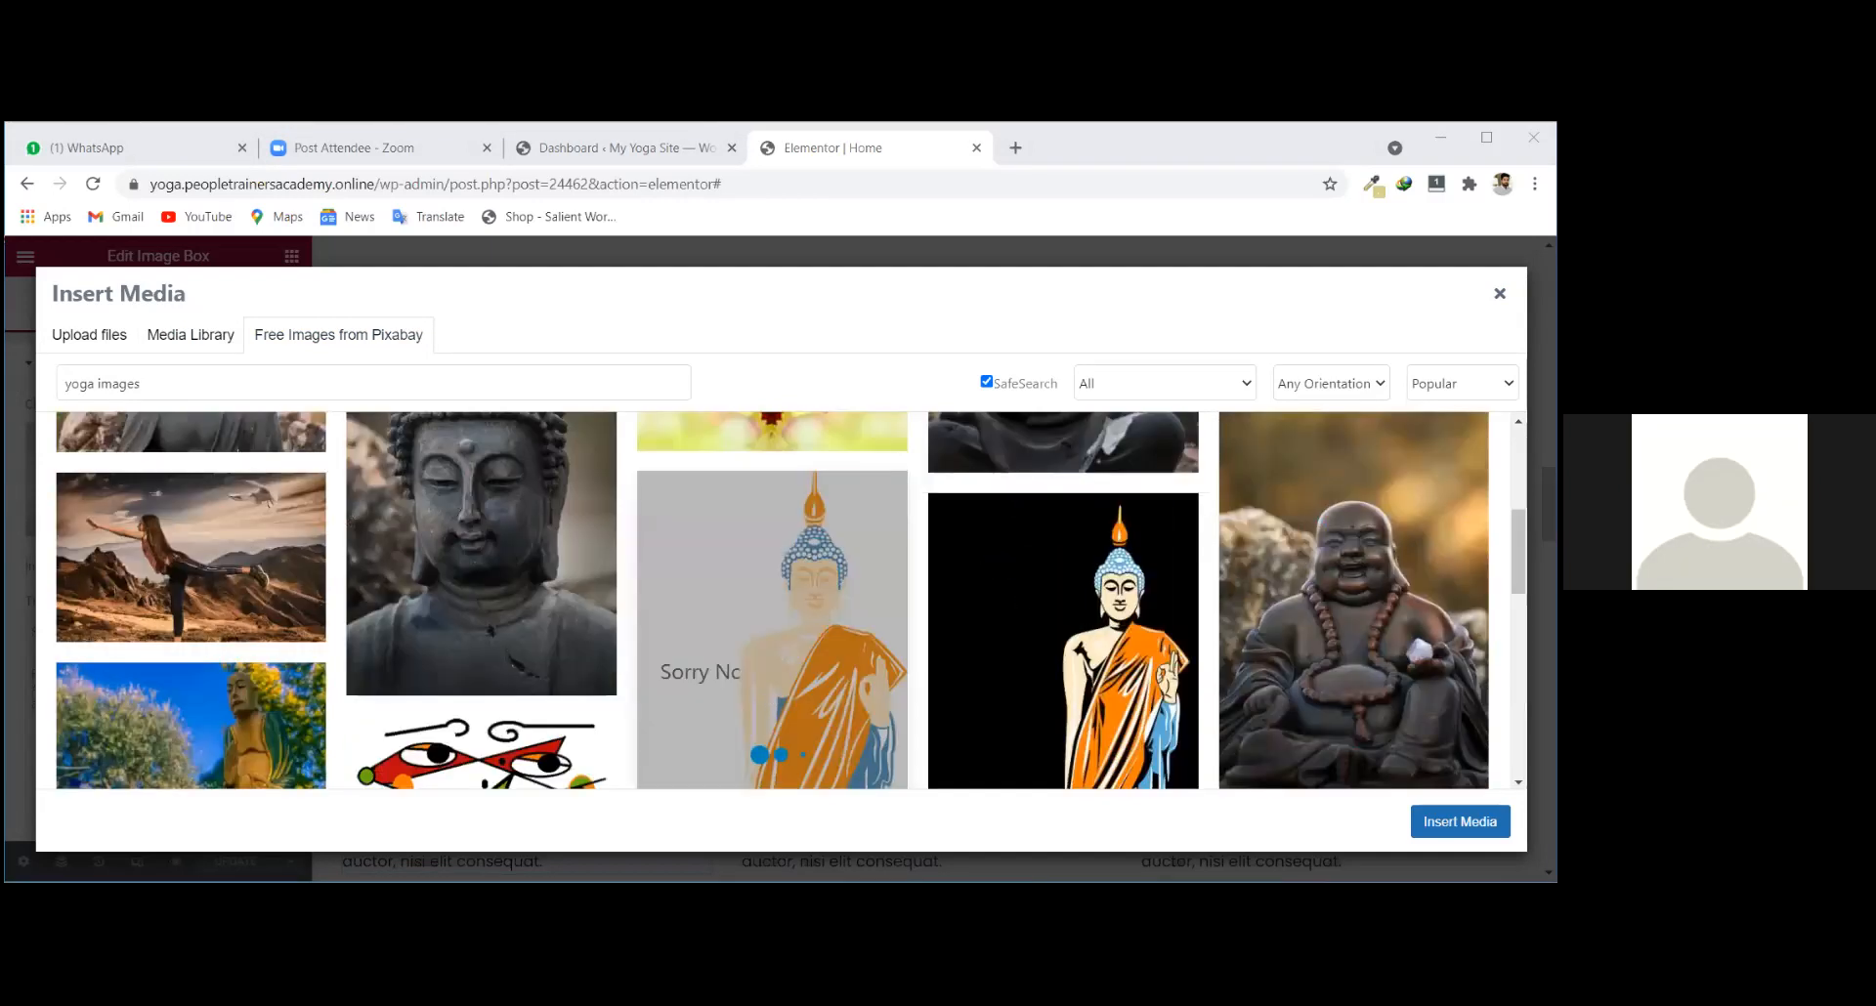
scroll(1153, 626, up, 4)
click(1354, 506)
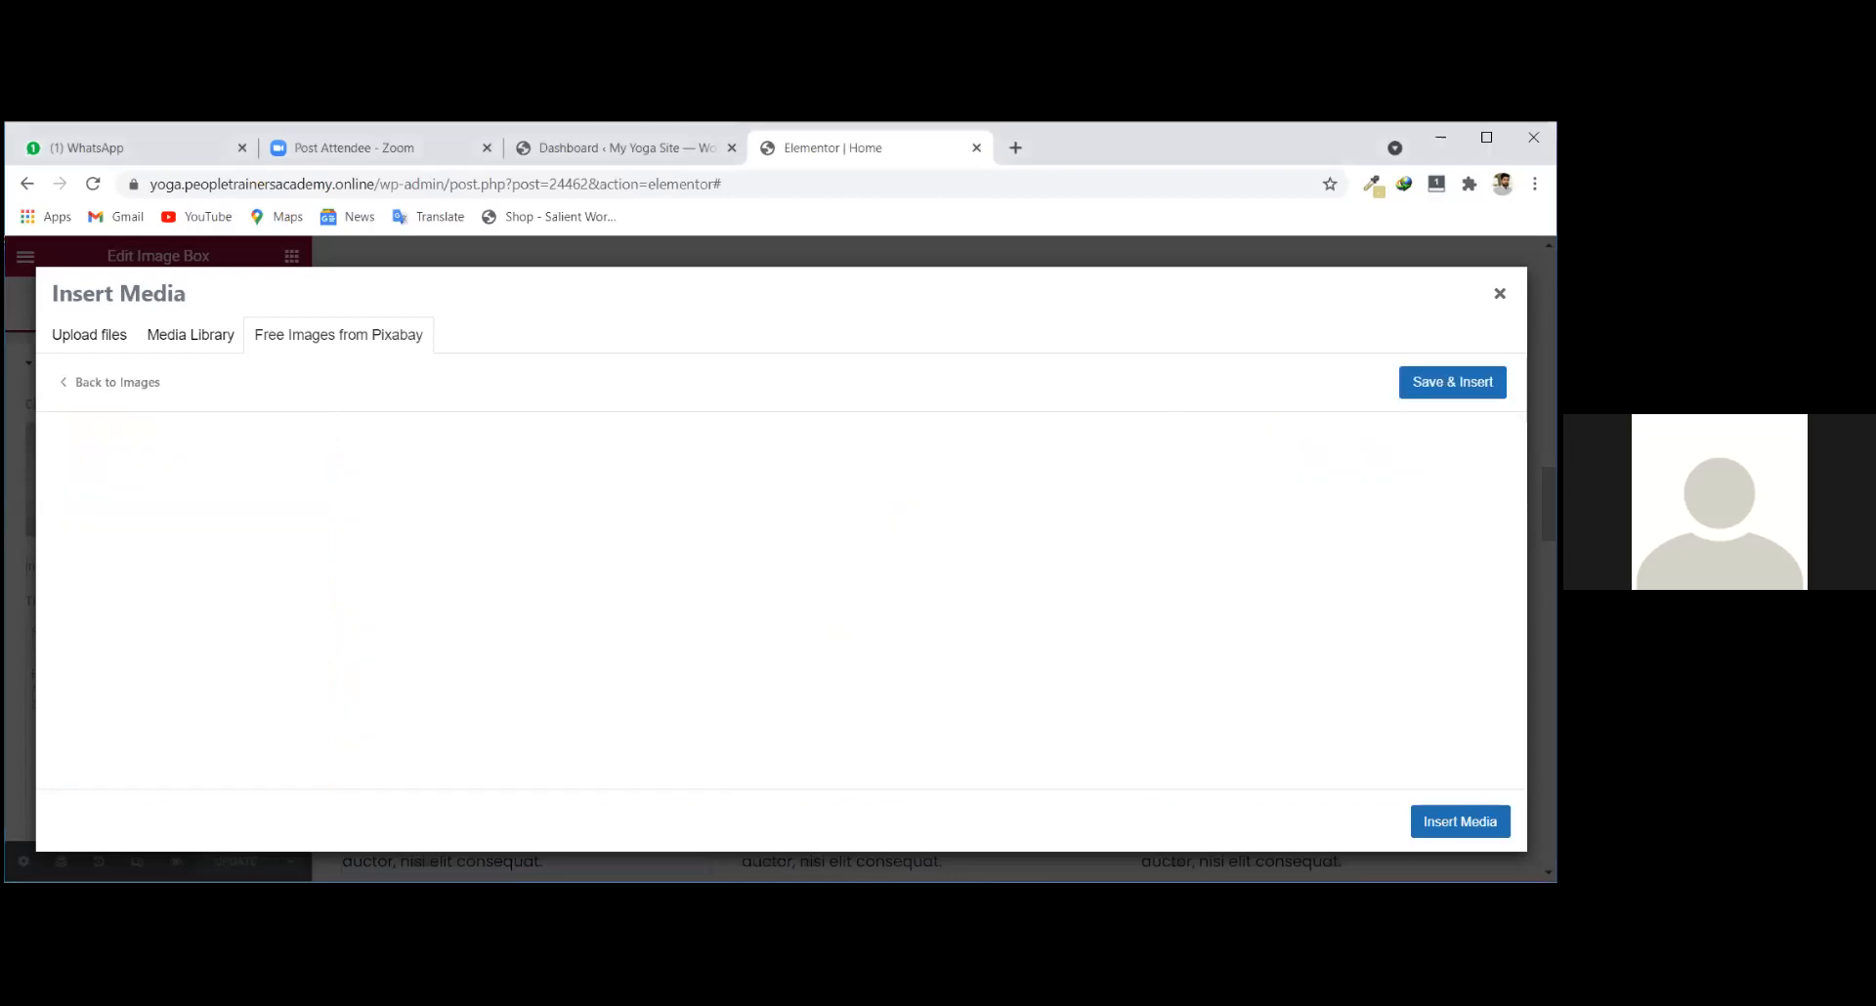
scroll(1104, 645, down, 3)
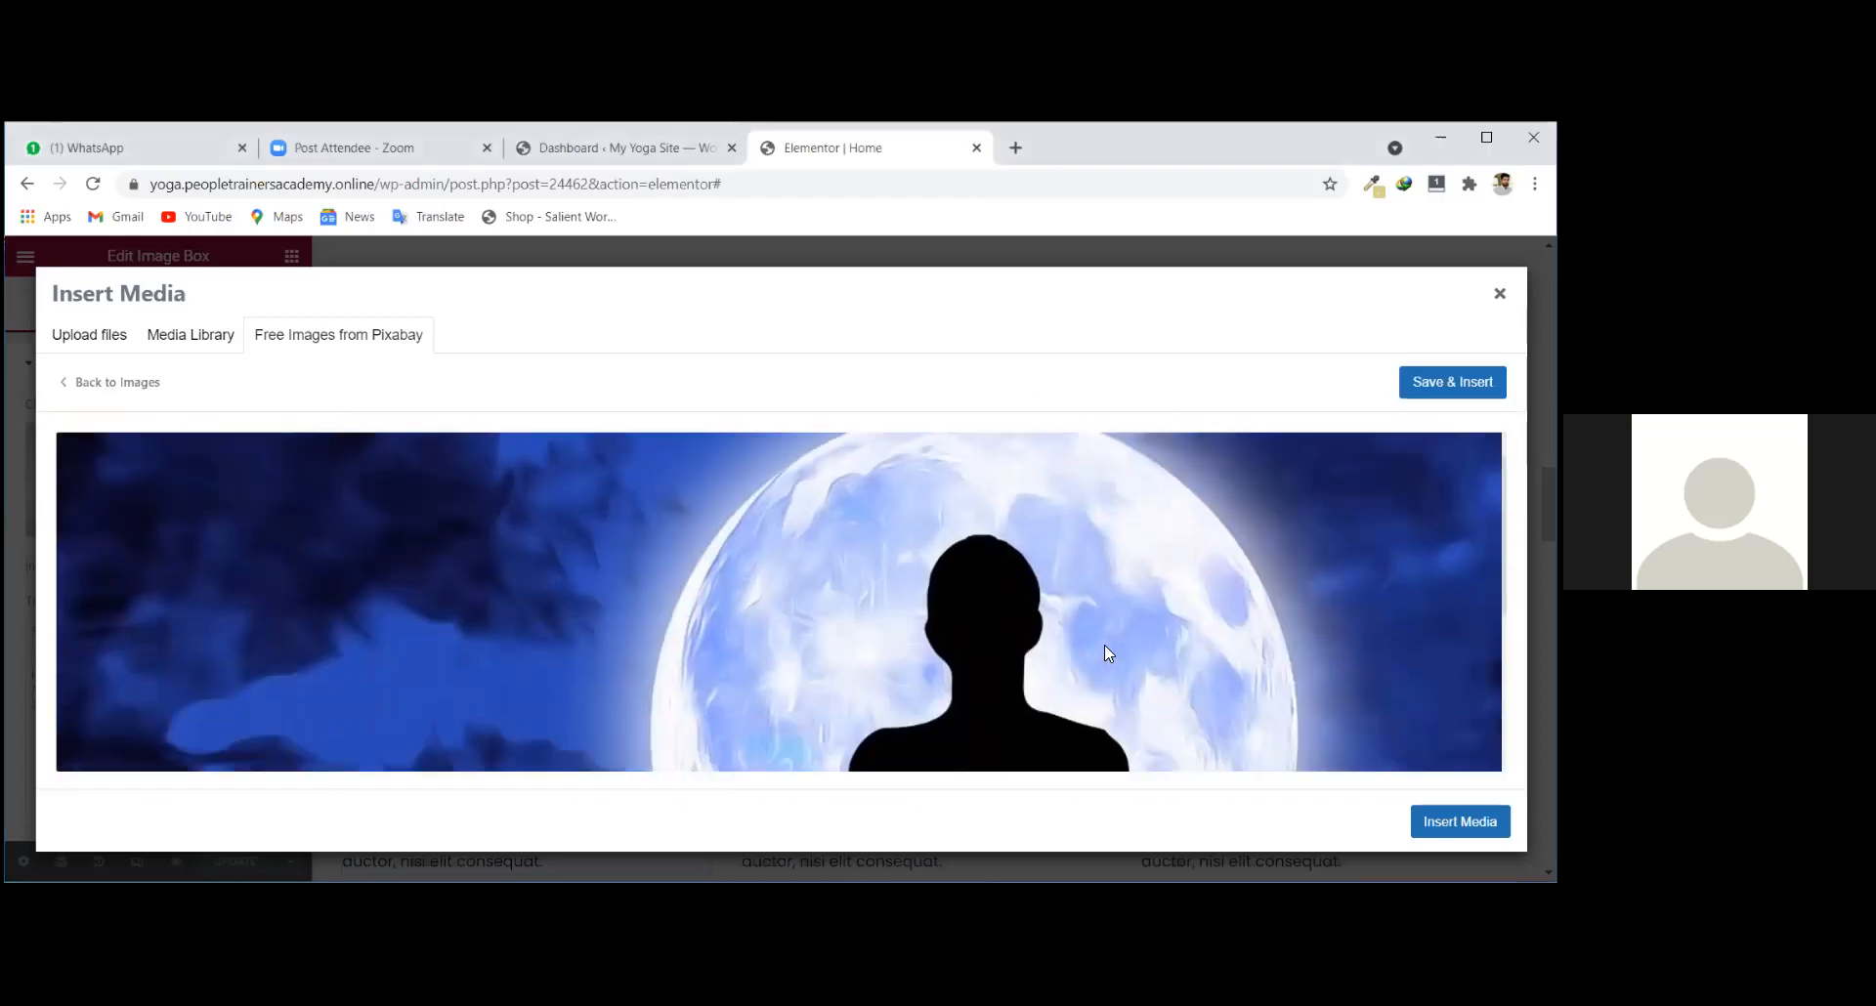
scroll(1104, 640, up, 3)
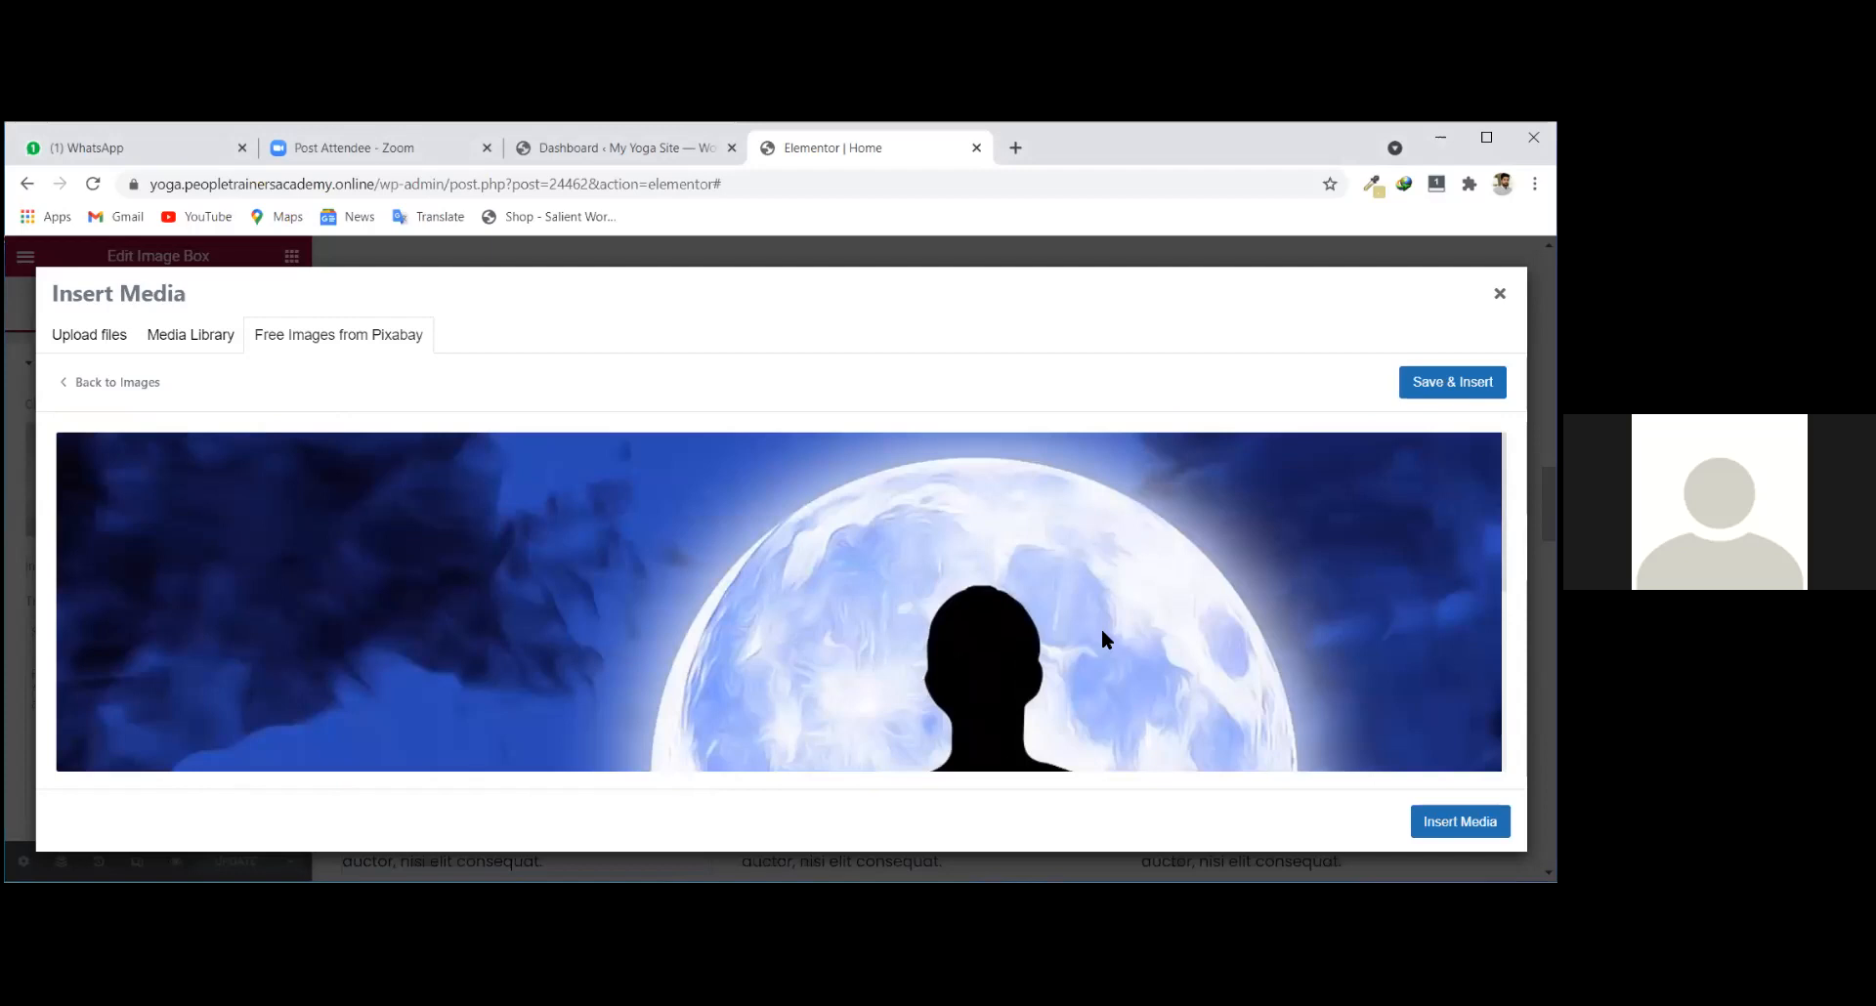
scroll(1104, 627, down, 2)
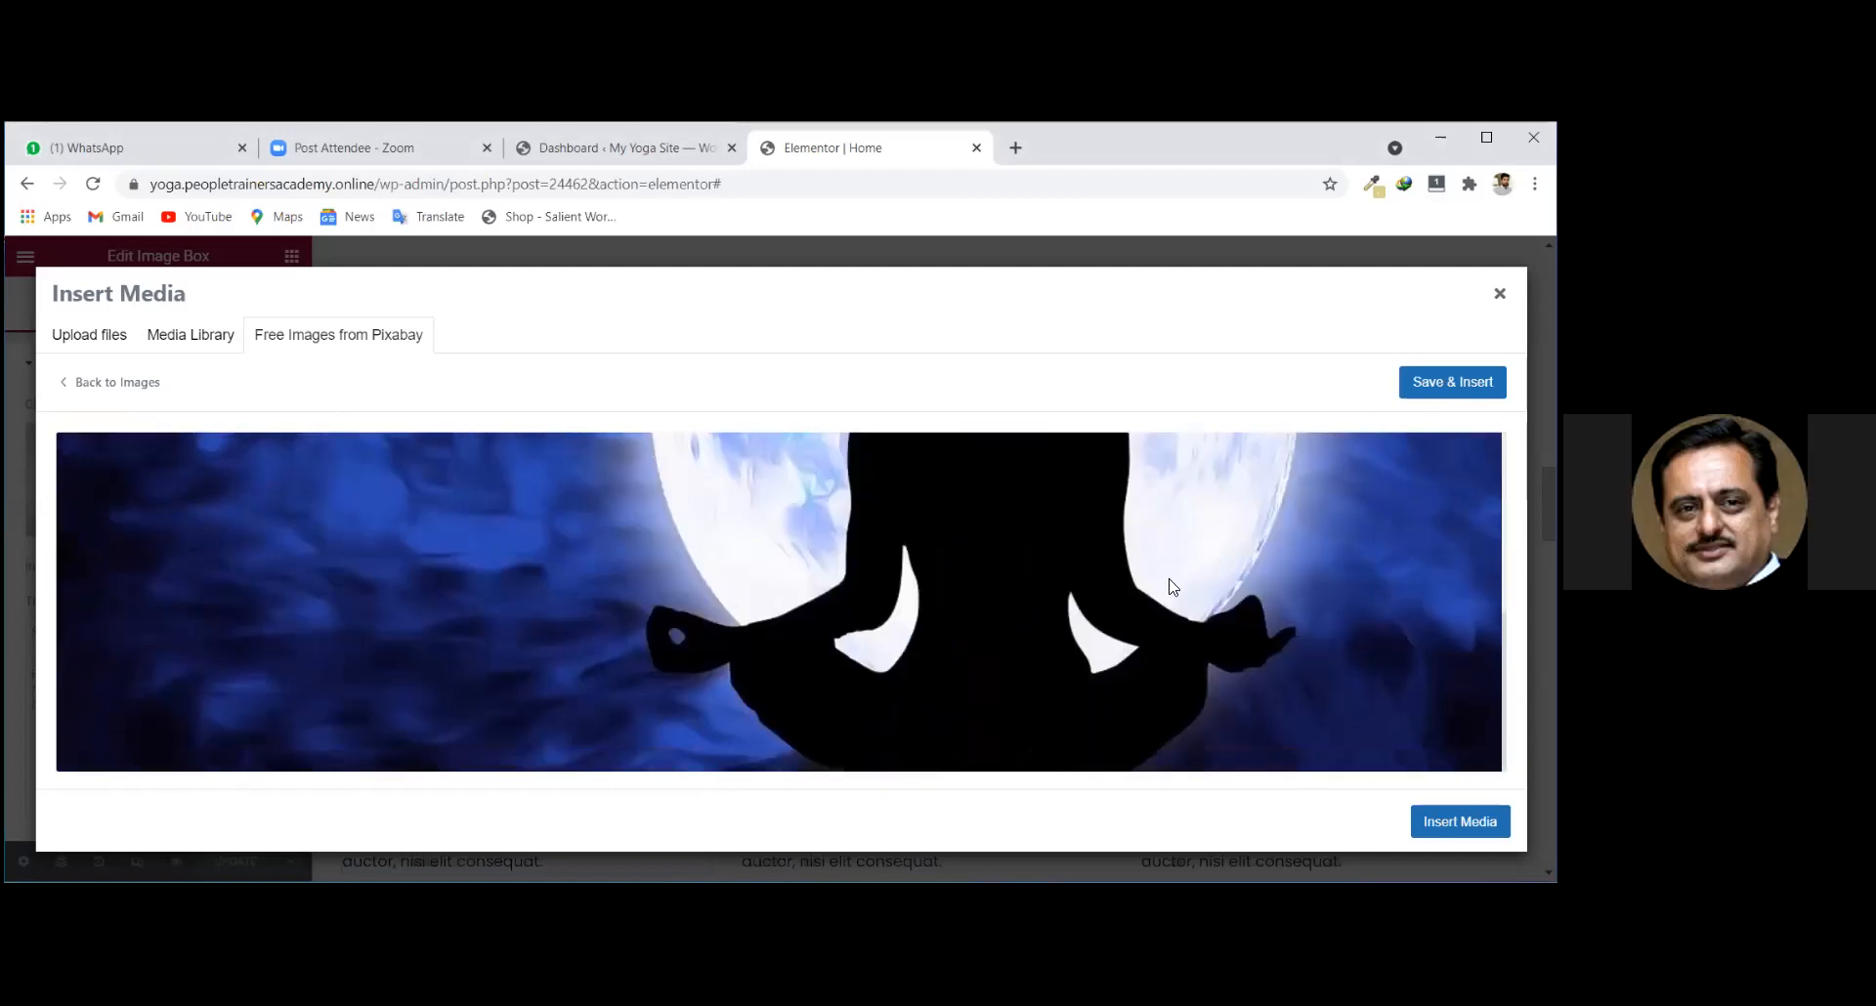
scroll(778, 601, up, 2)
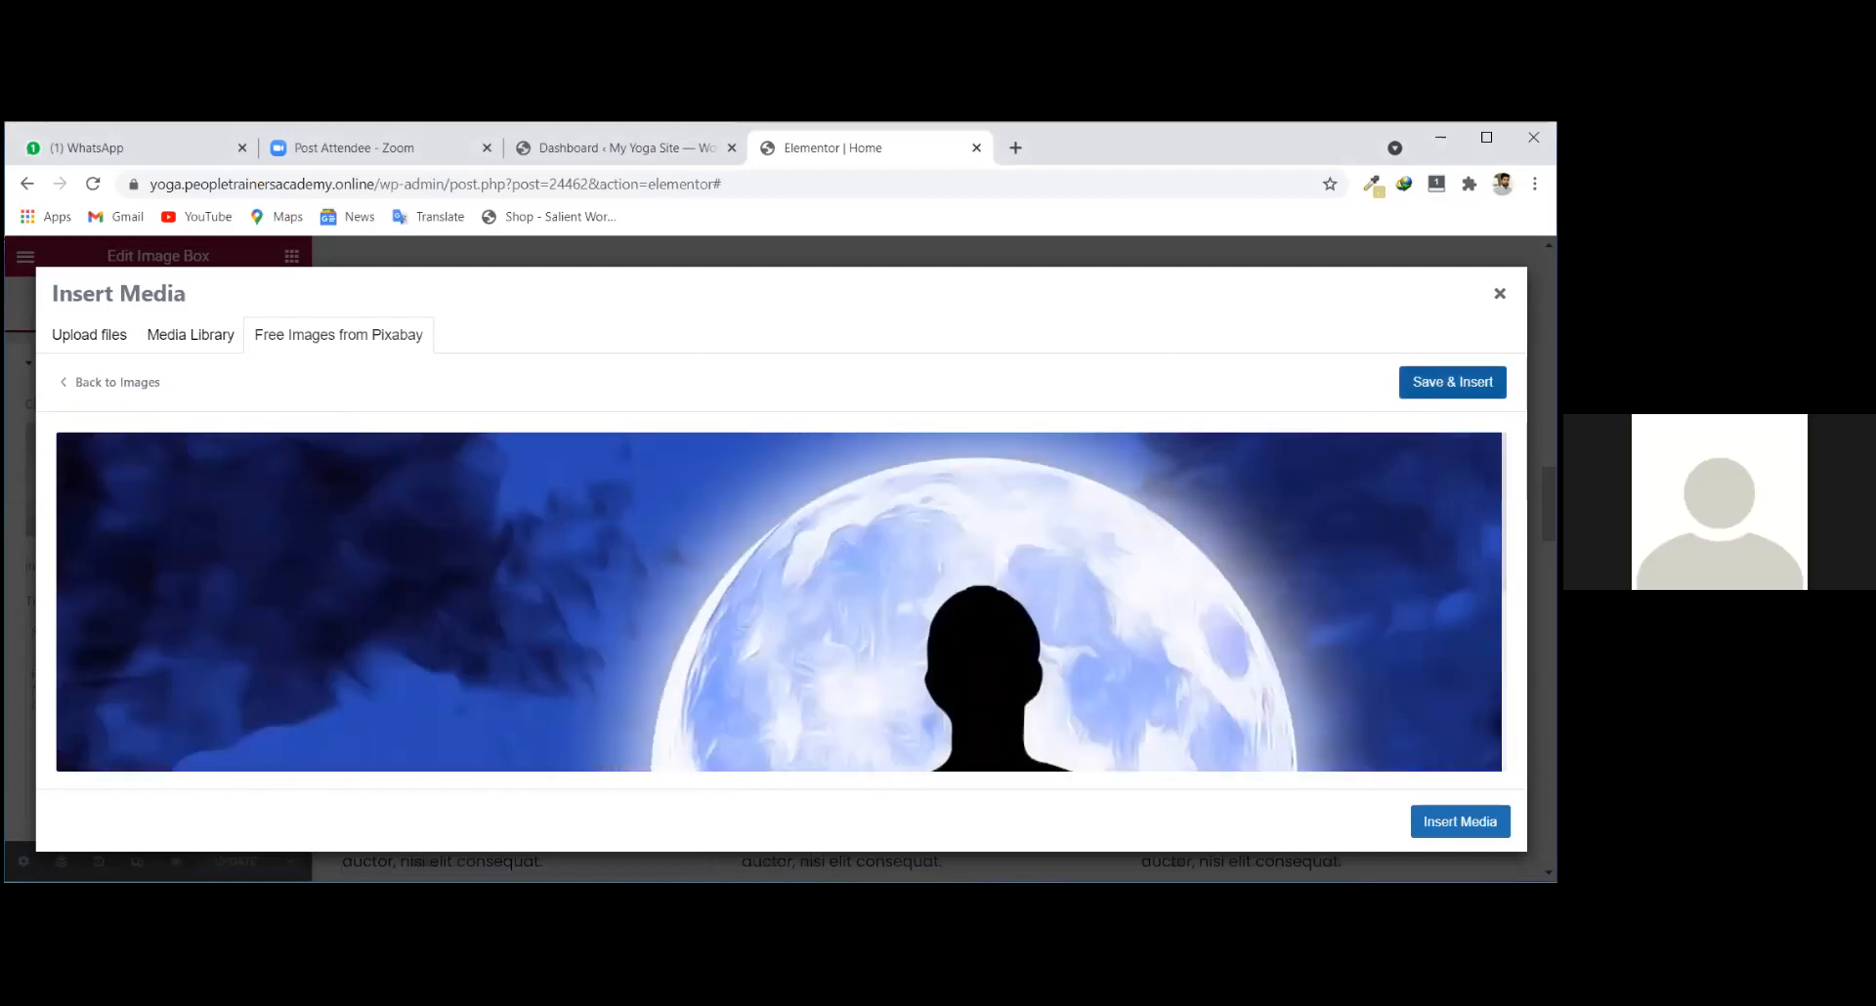
click(1452, 382)
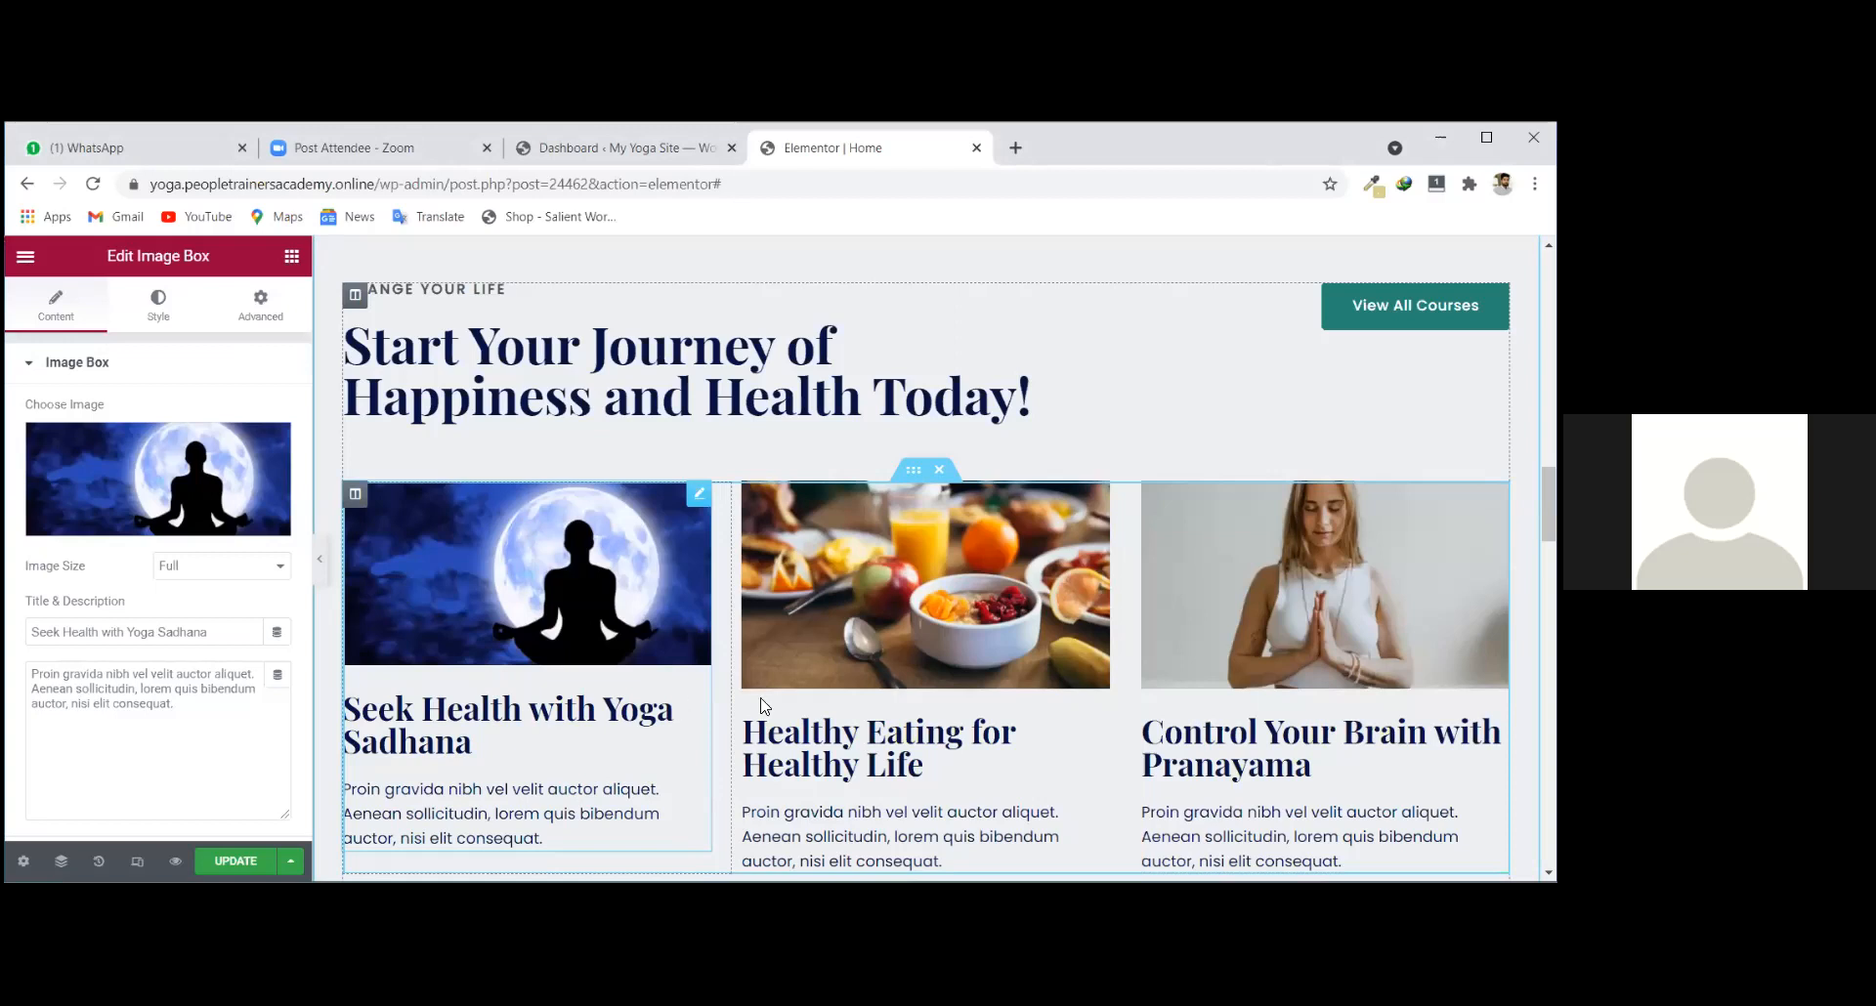
Compare the course images' heights and check the pixel dimensions of the Healthy Eating for Healthy Life image in its attachment details.
scroll(553, 585, down, 1)
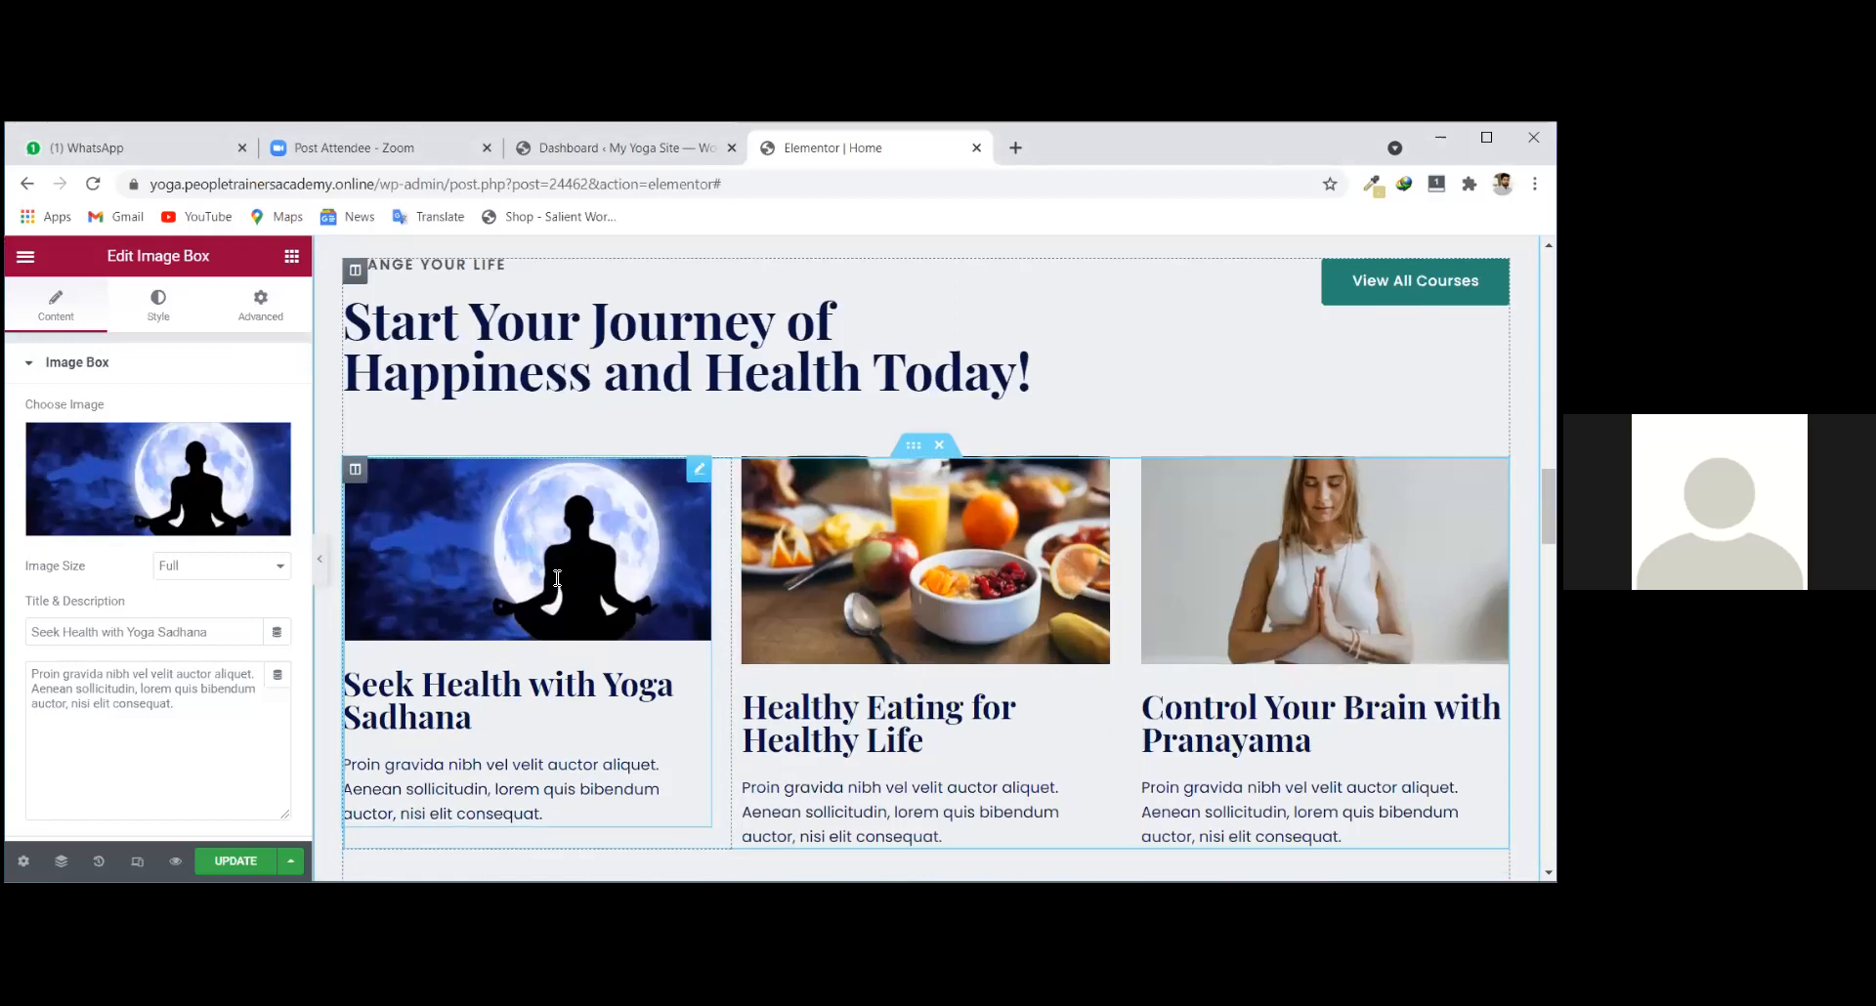
scroll(557, 580, down, 2)
scroll(578, 637, up, 2)
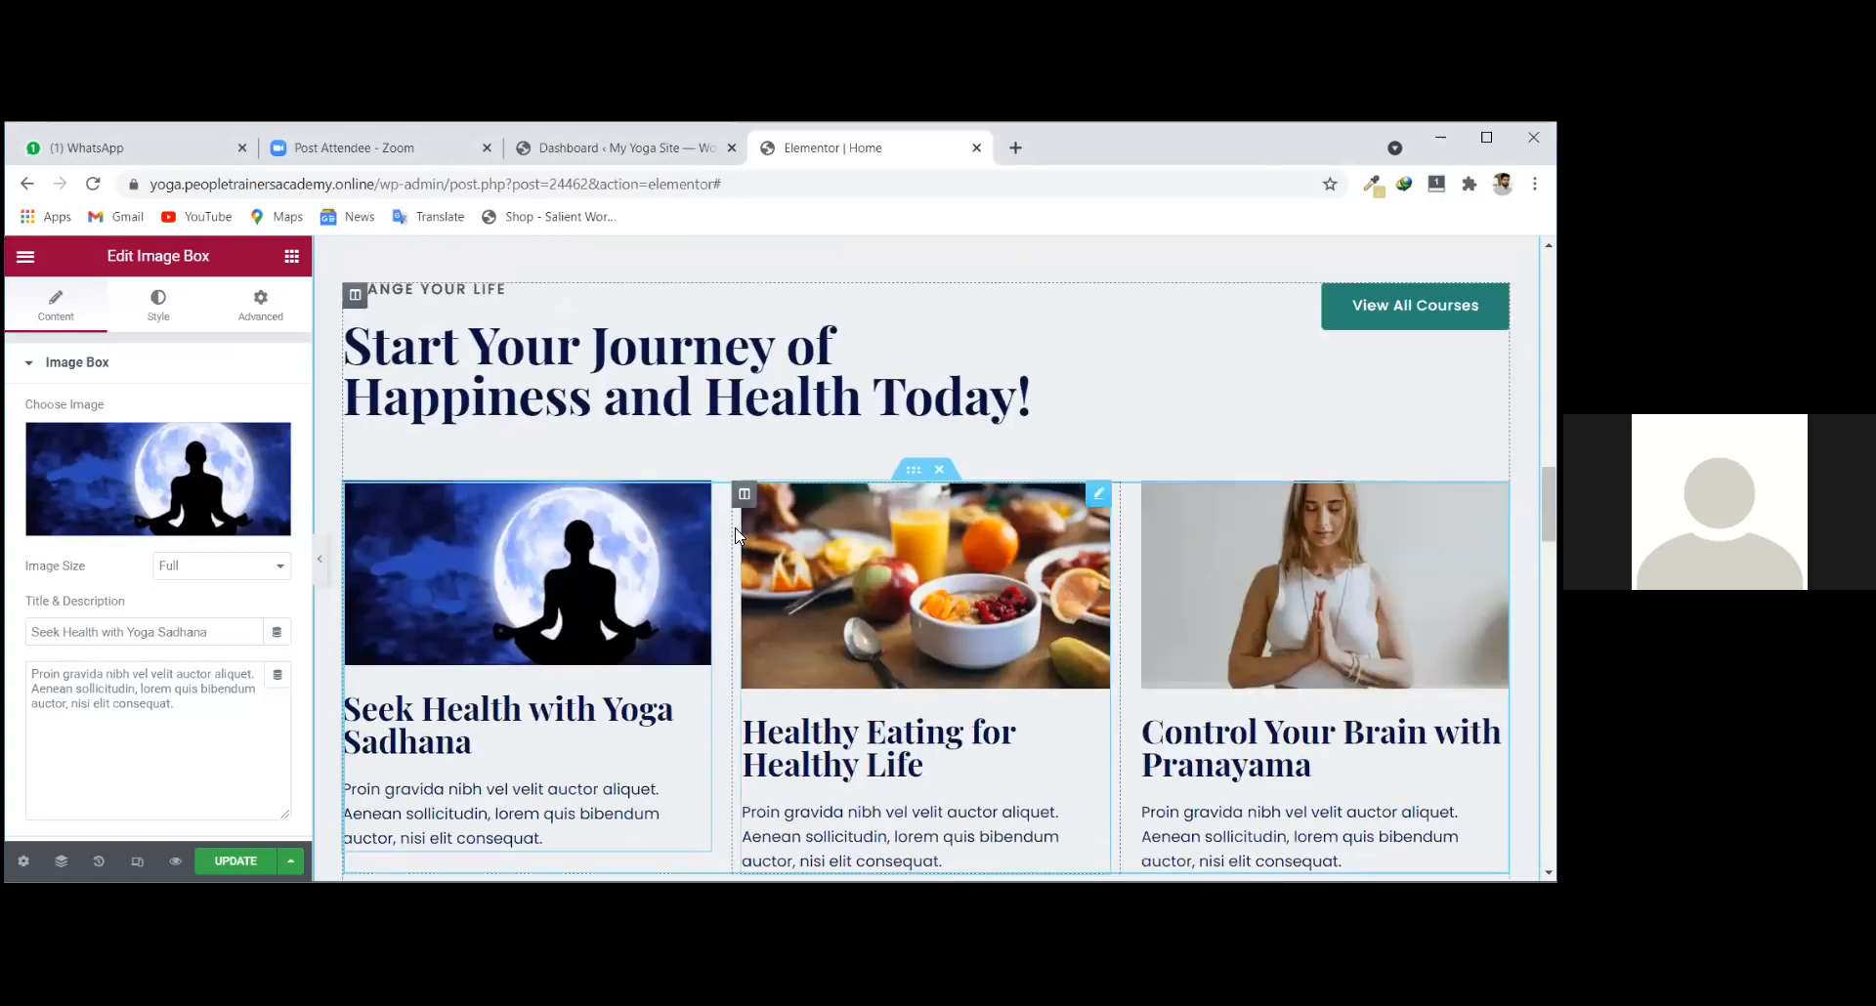
click(1098, 498)
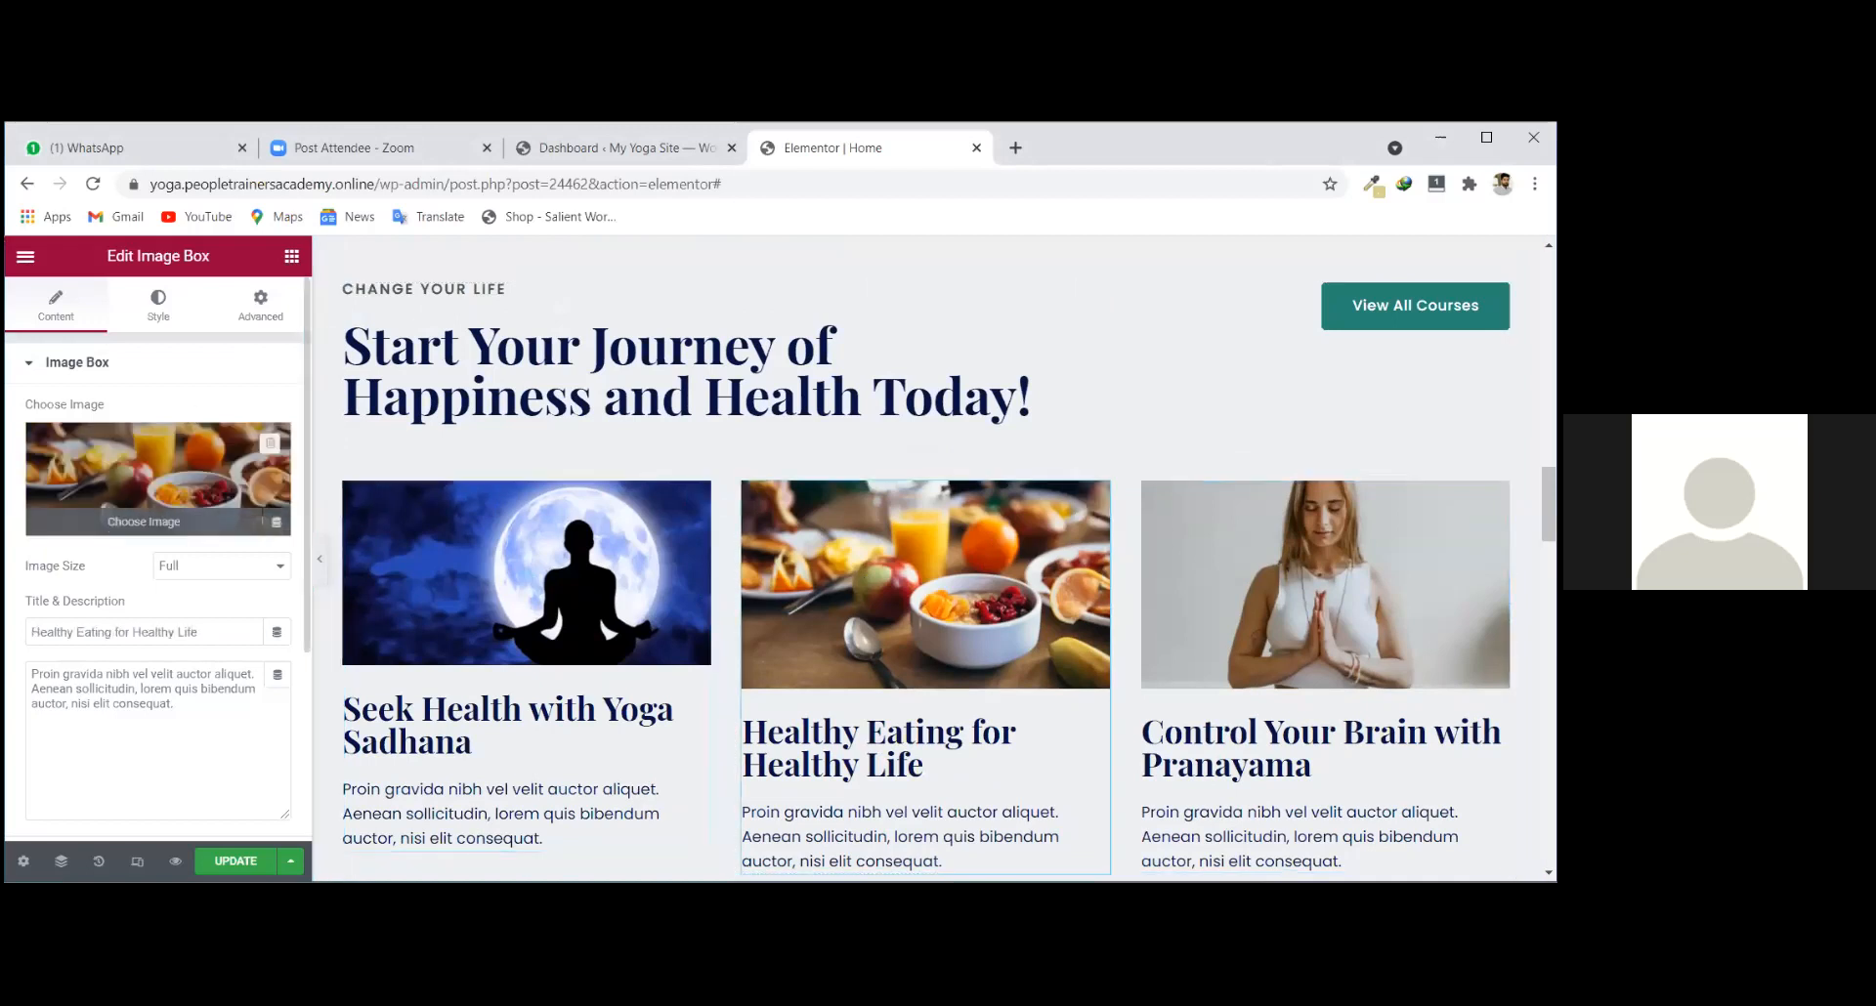
click(146, 488)
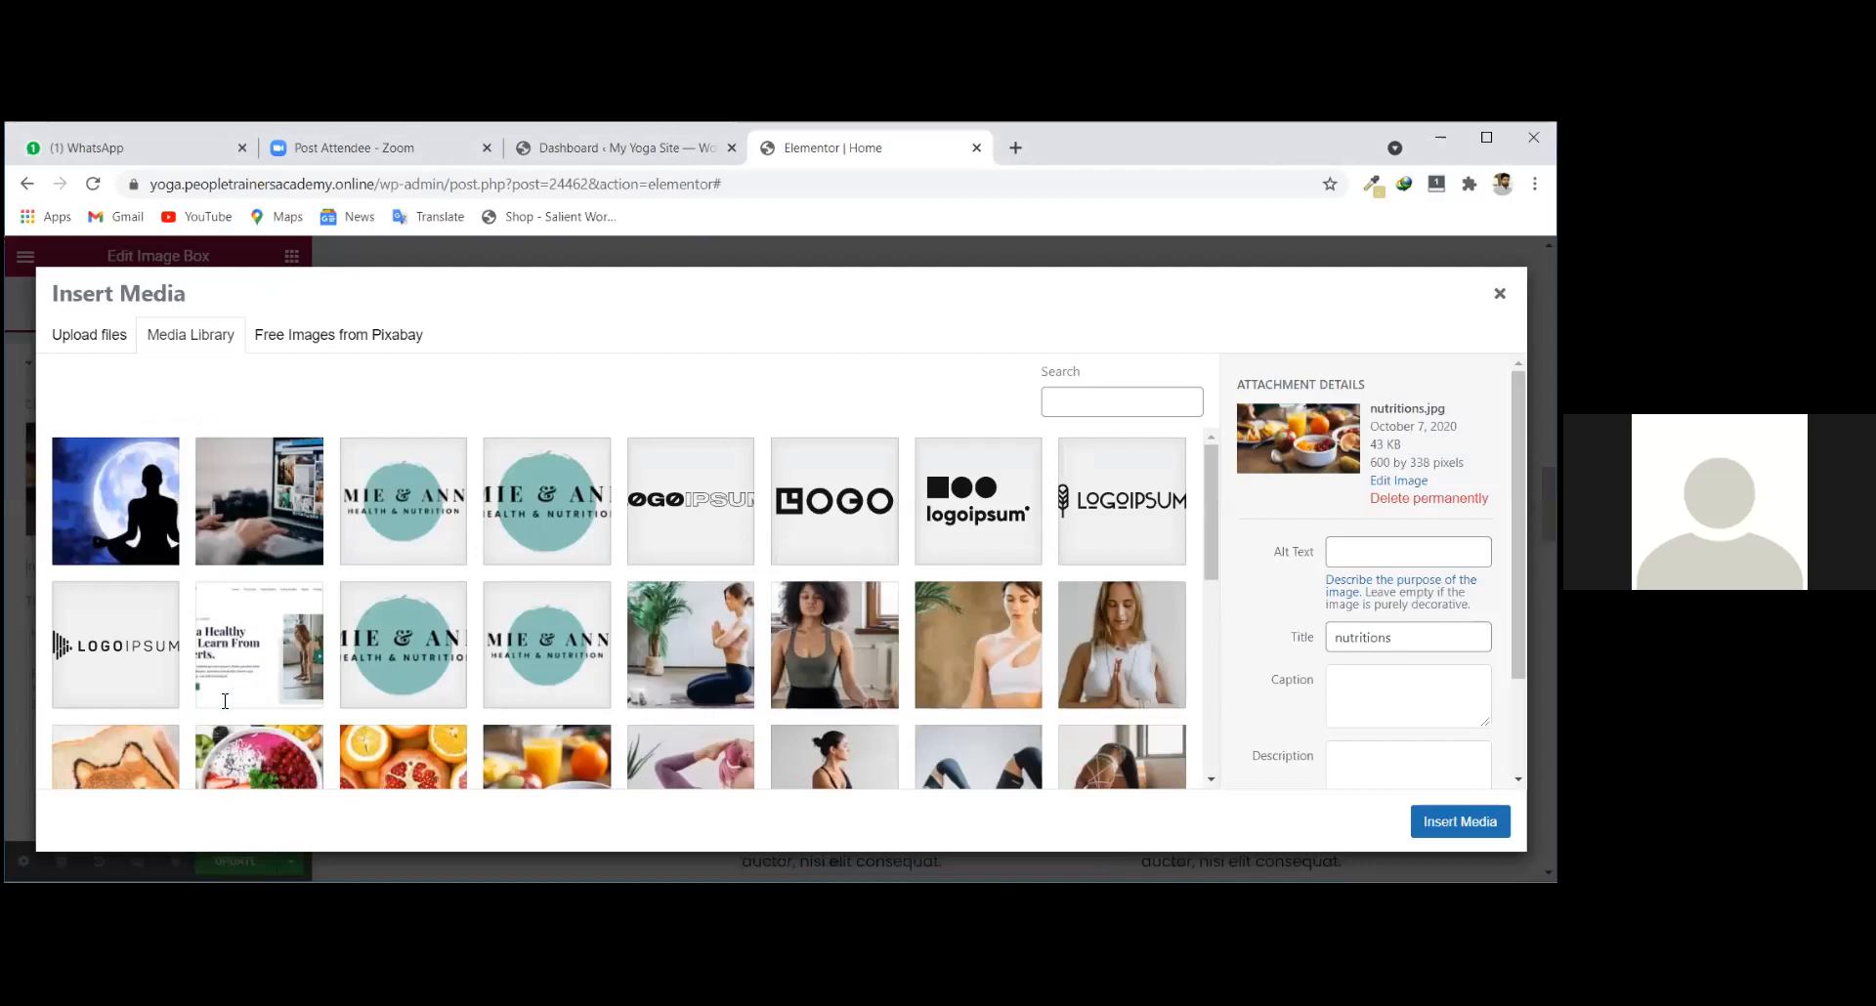
key(Escape)
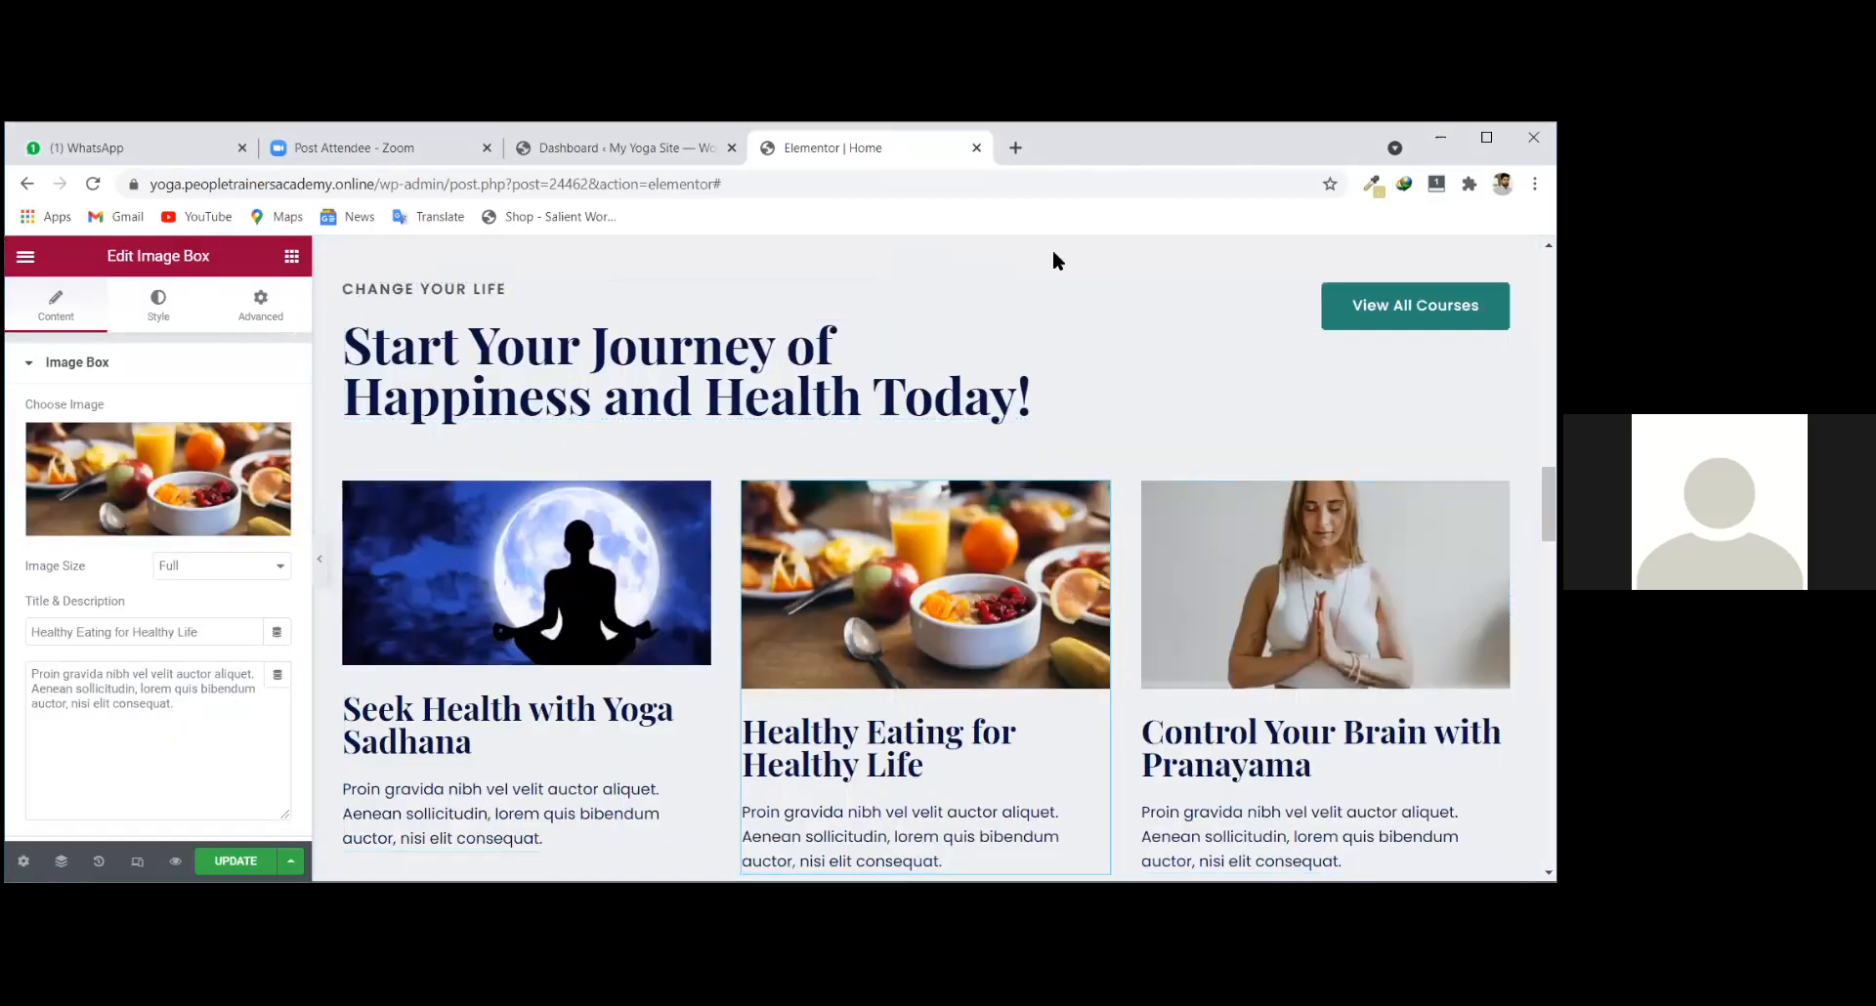
key(alt+Tab)
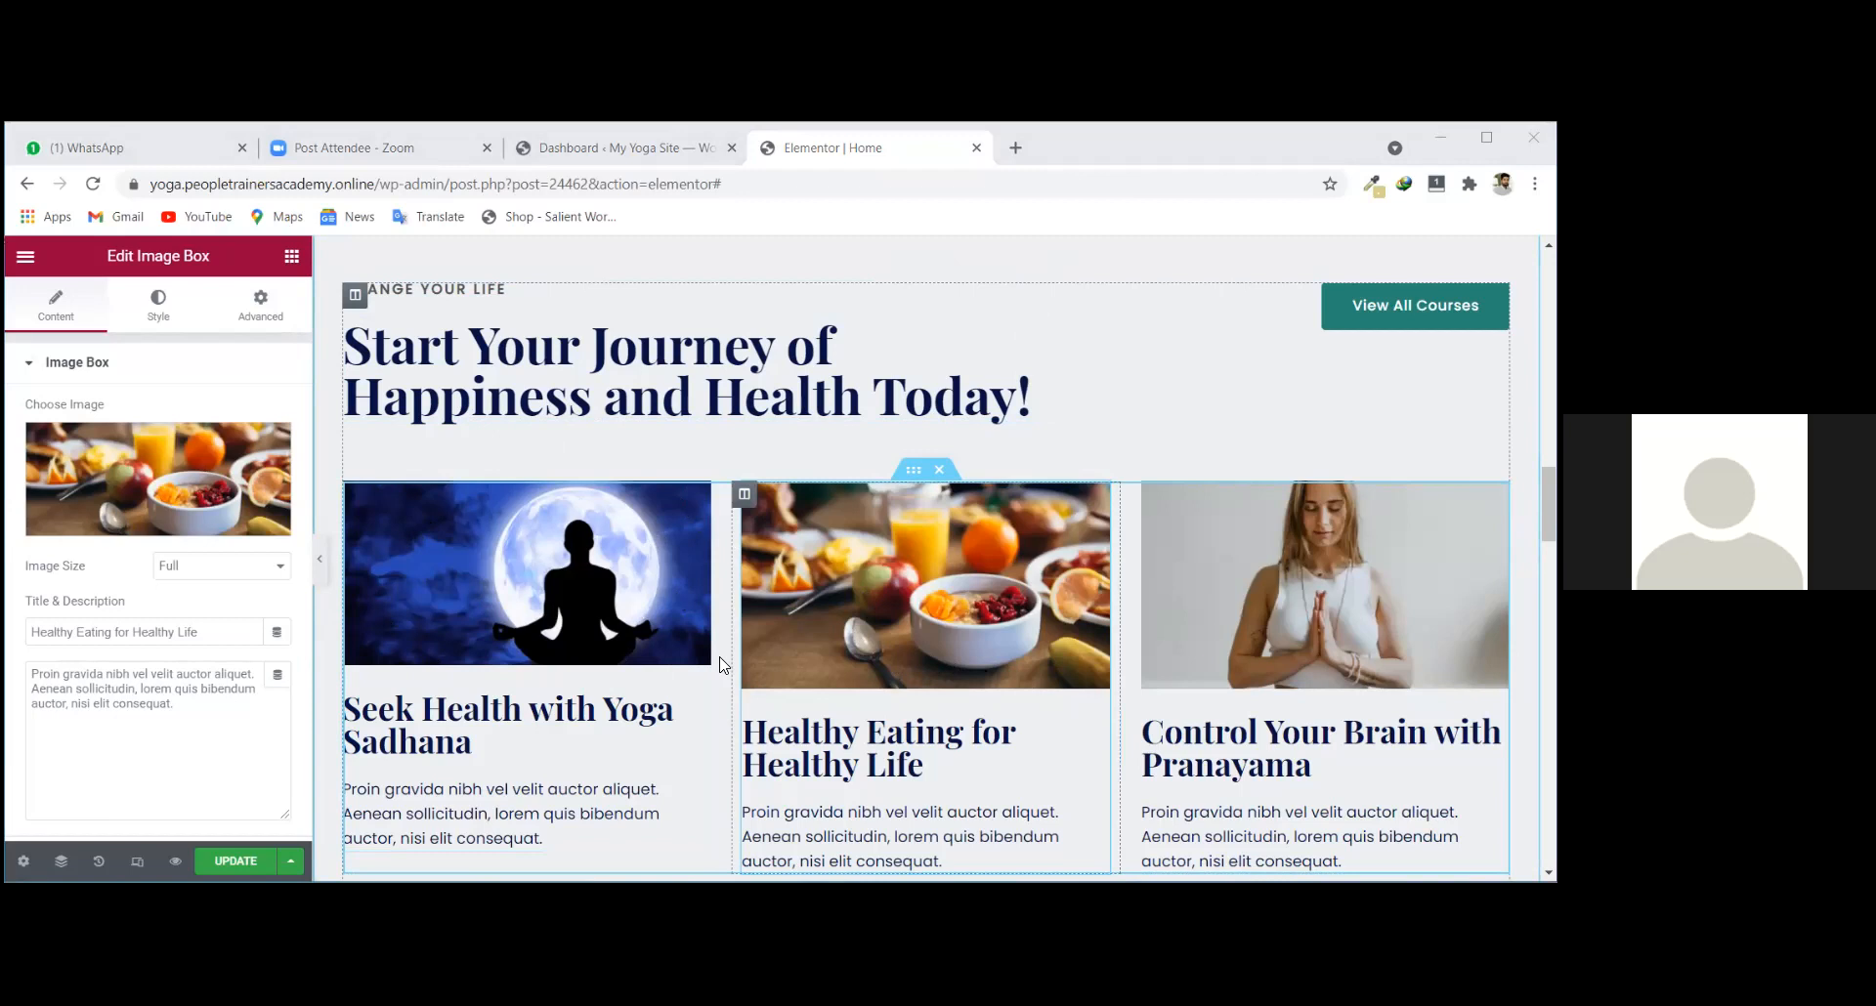
click(201, 465)
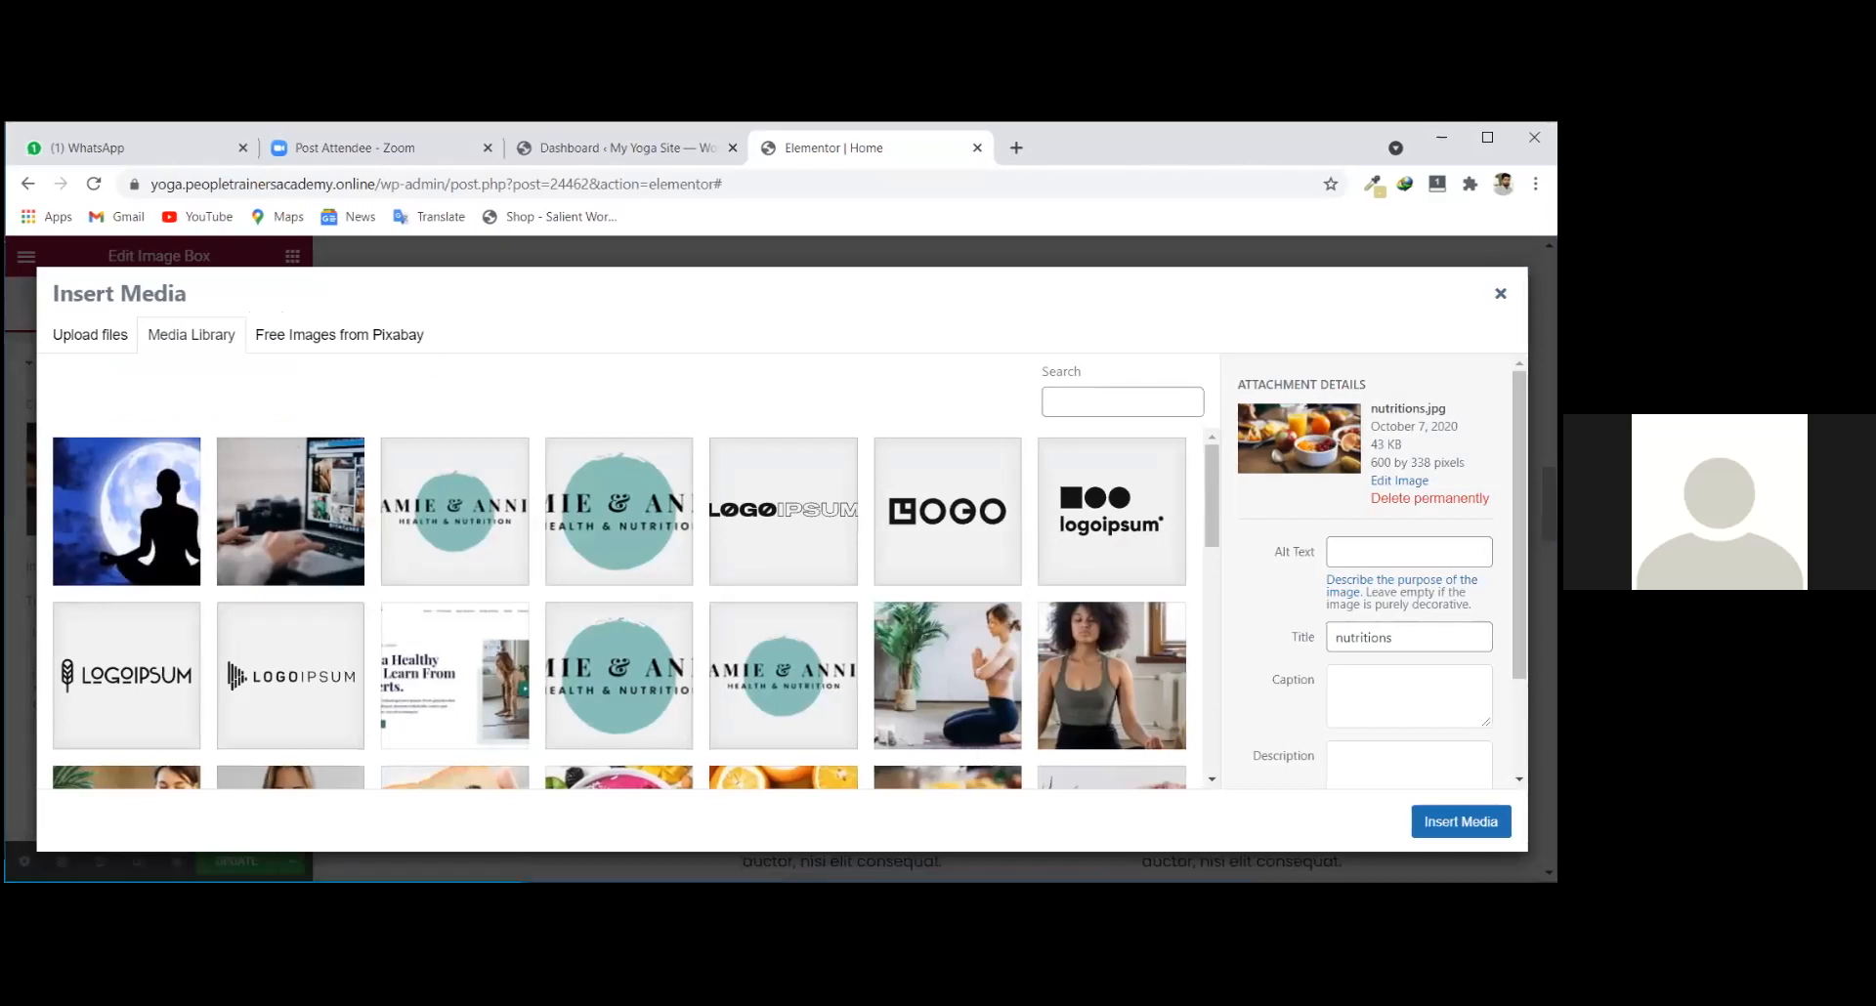
drag(1464, 462, 1383, 462)
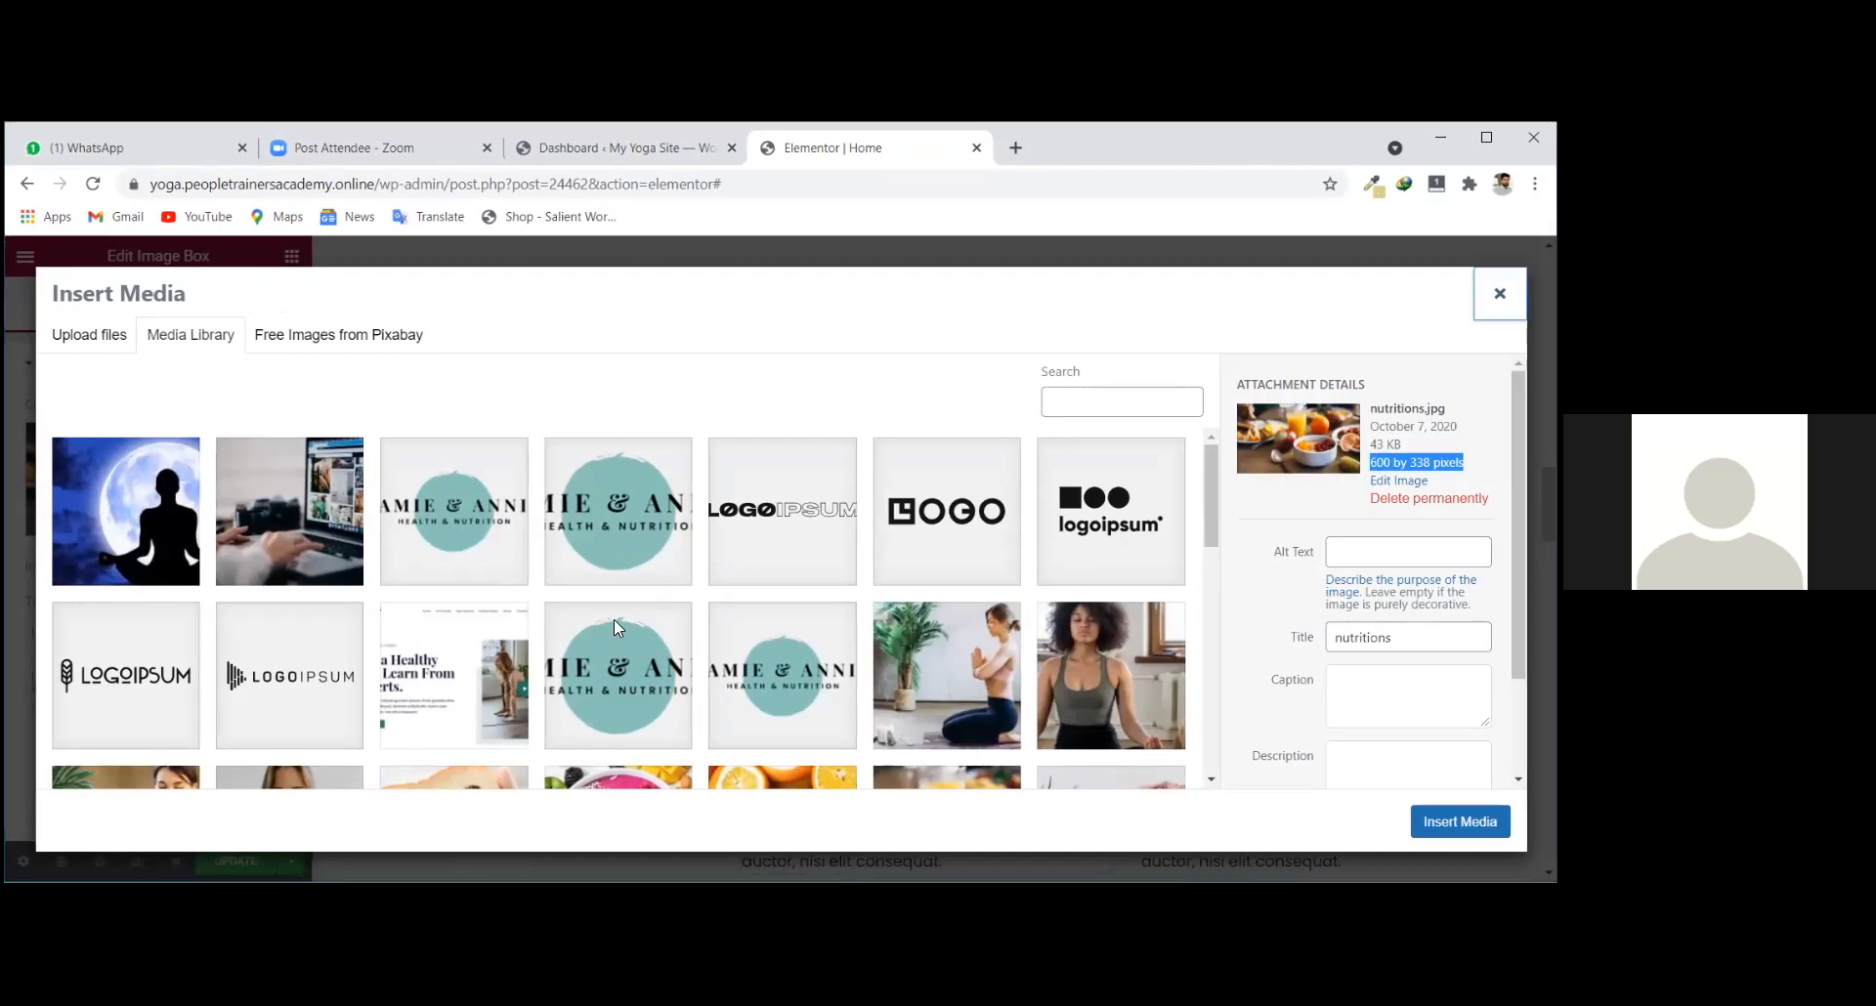
key(Escape)
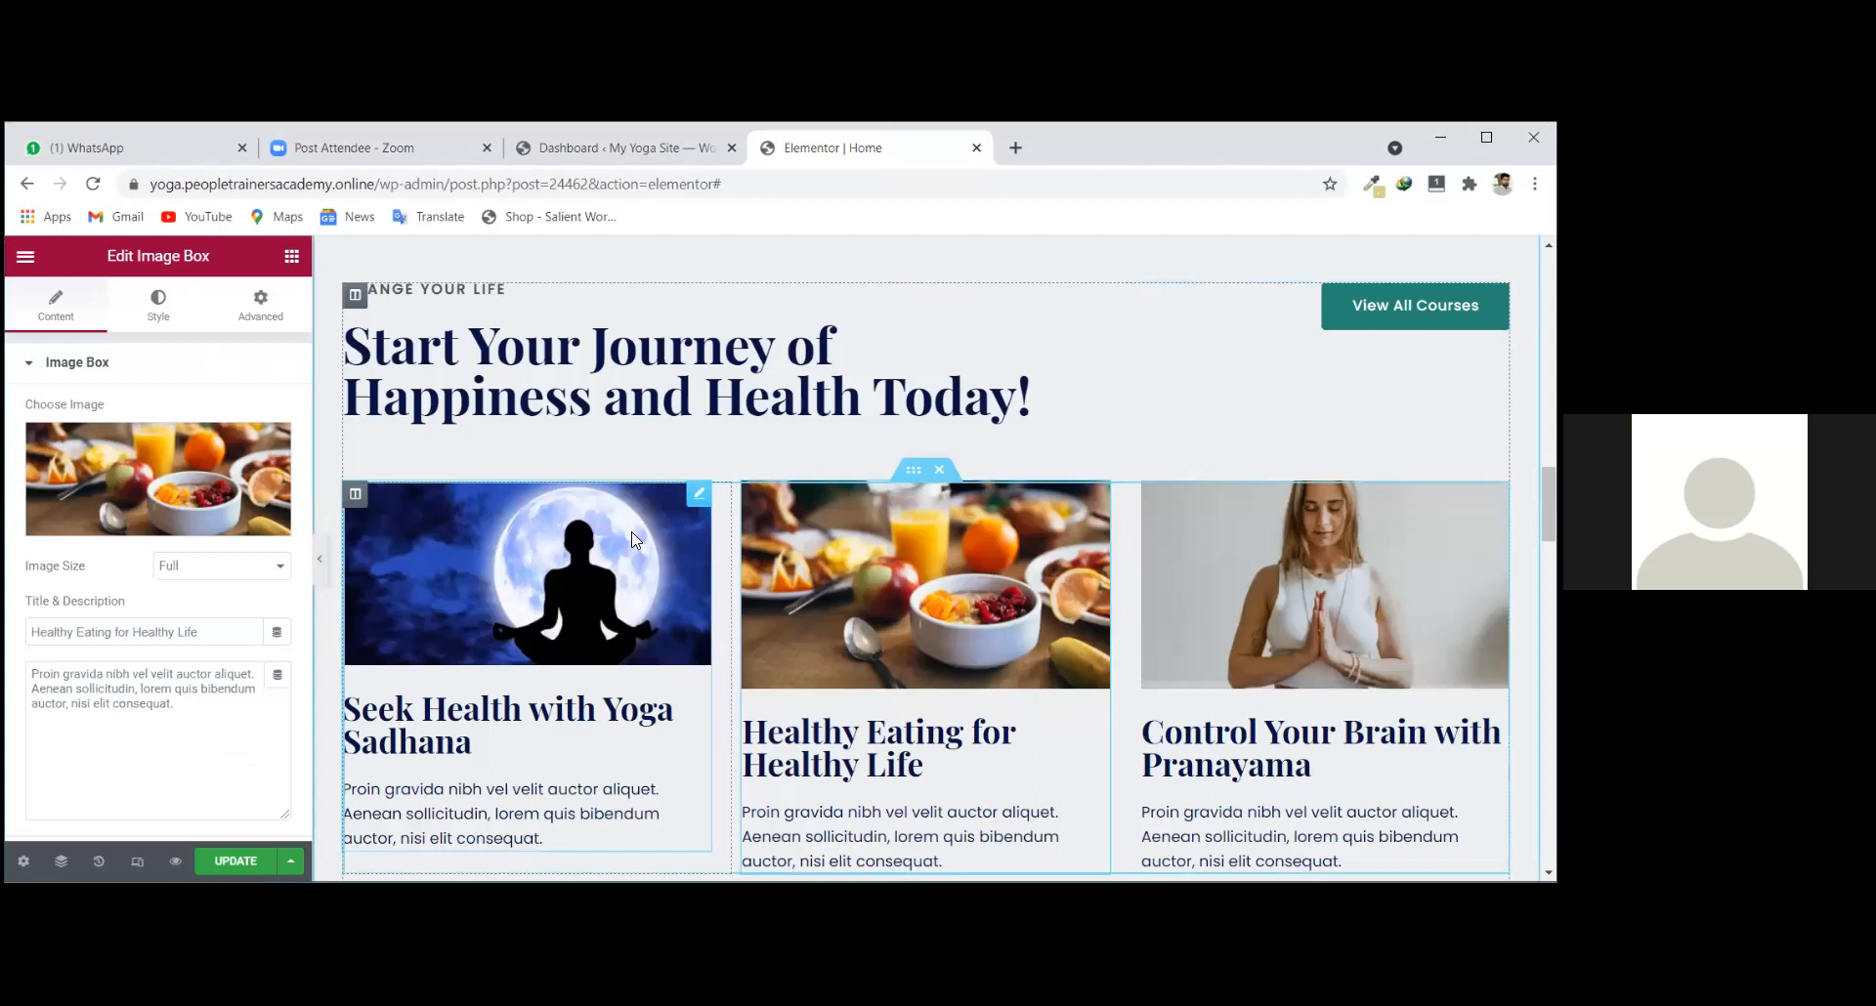
Check the pixel dimensions of the meditation image used in the Seek Health with Yoga Sadhana box.
click(699, 495)
click(214, 496)
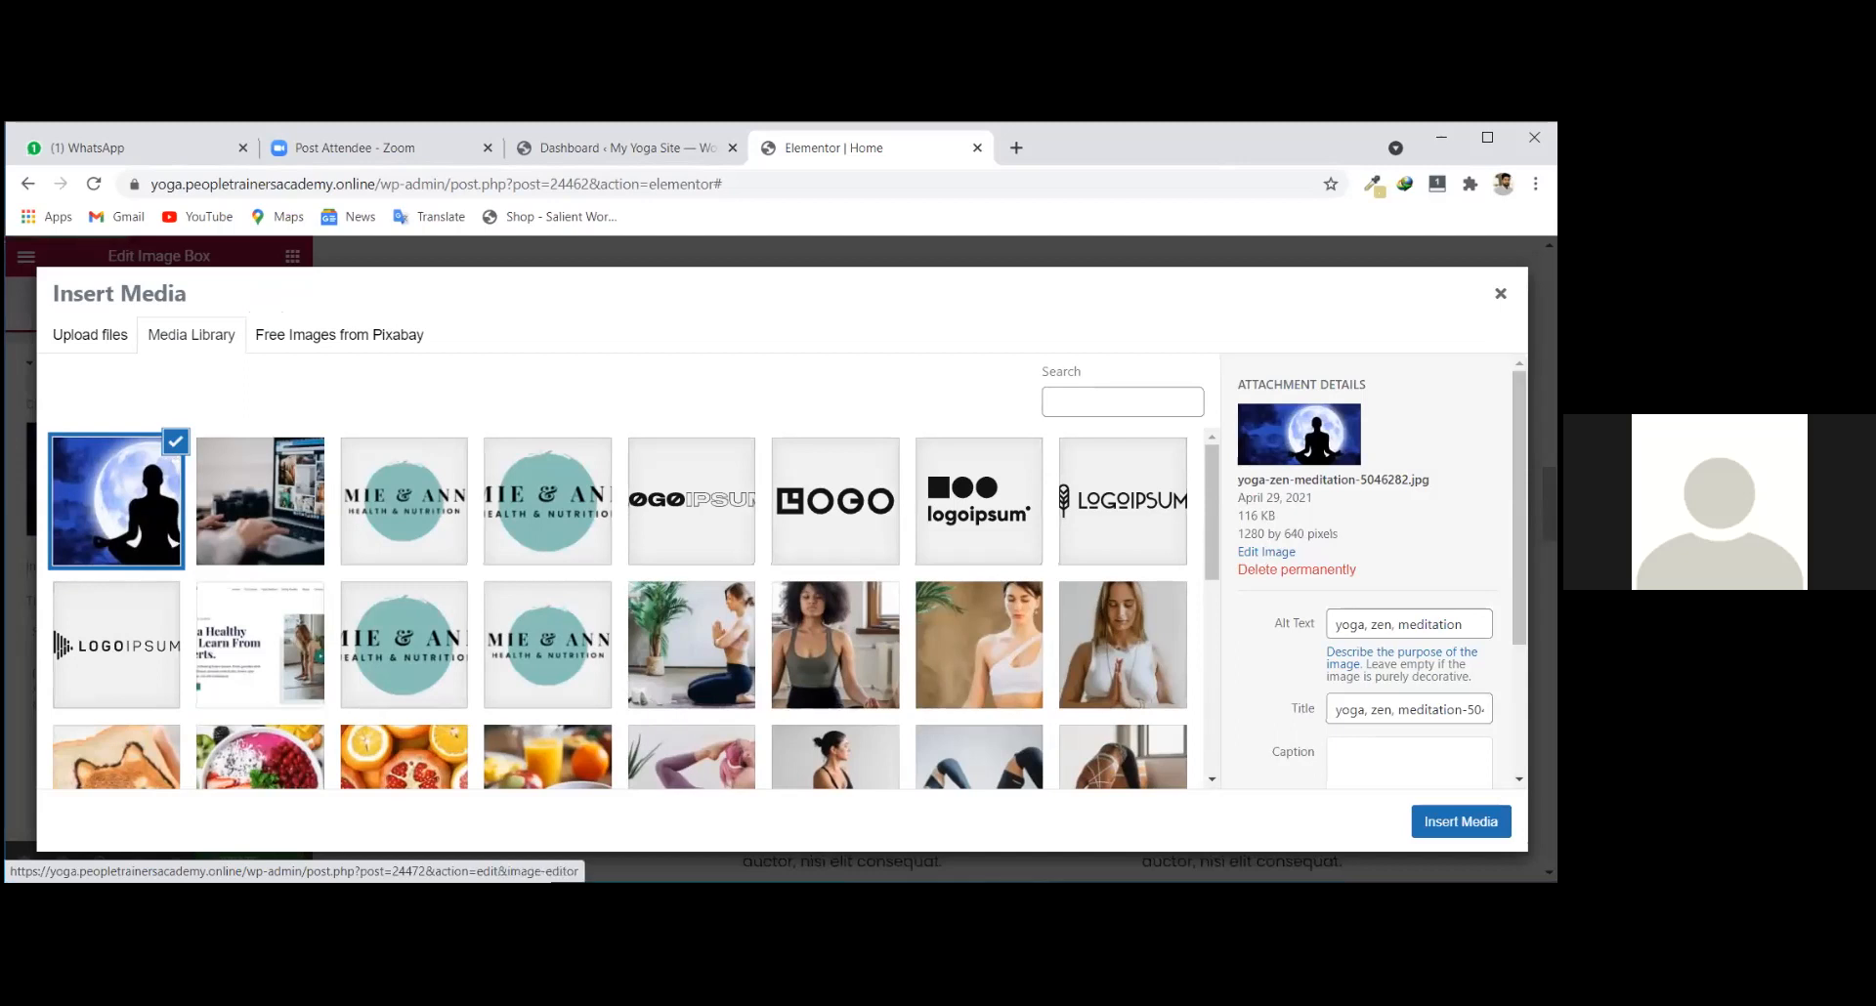
click(1499, 294)
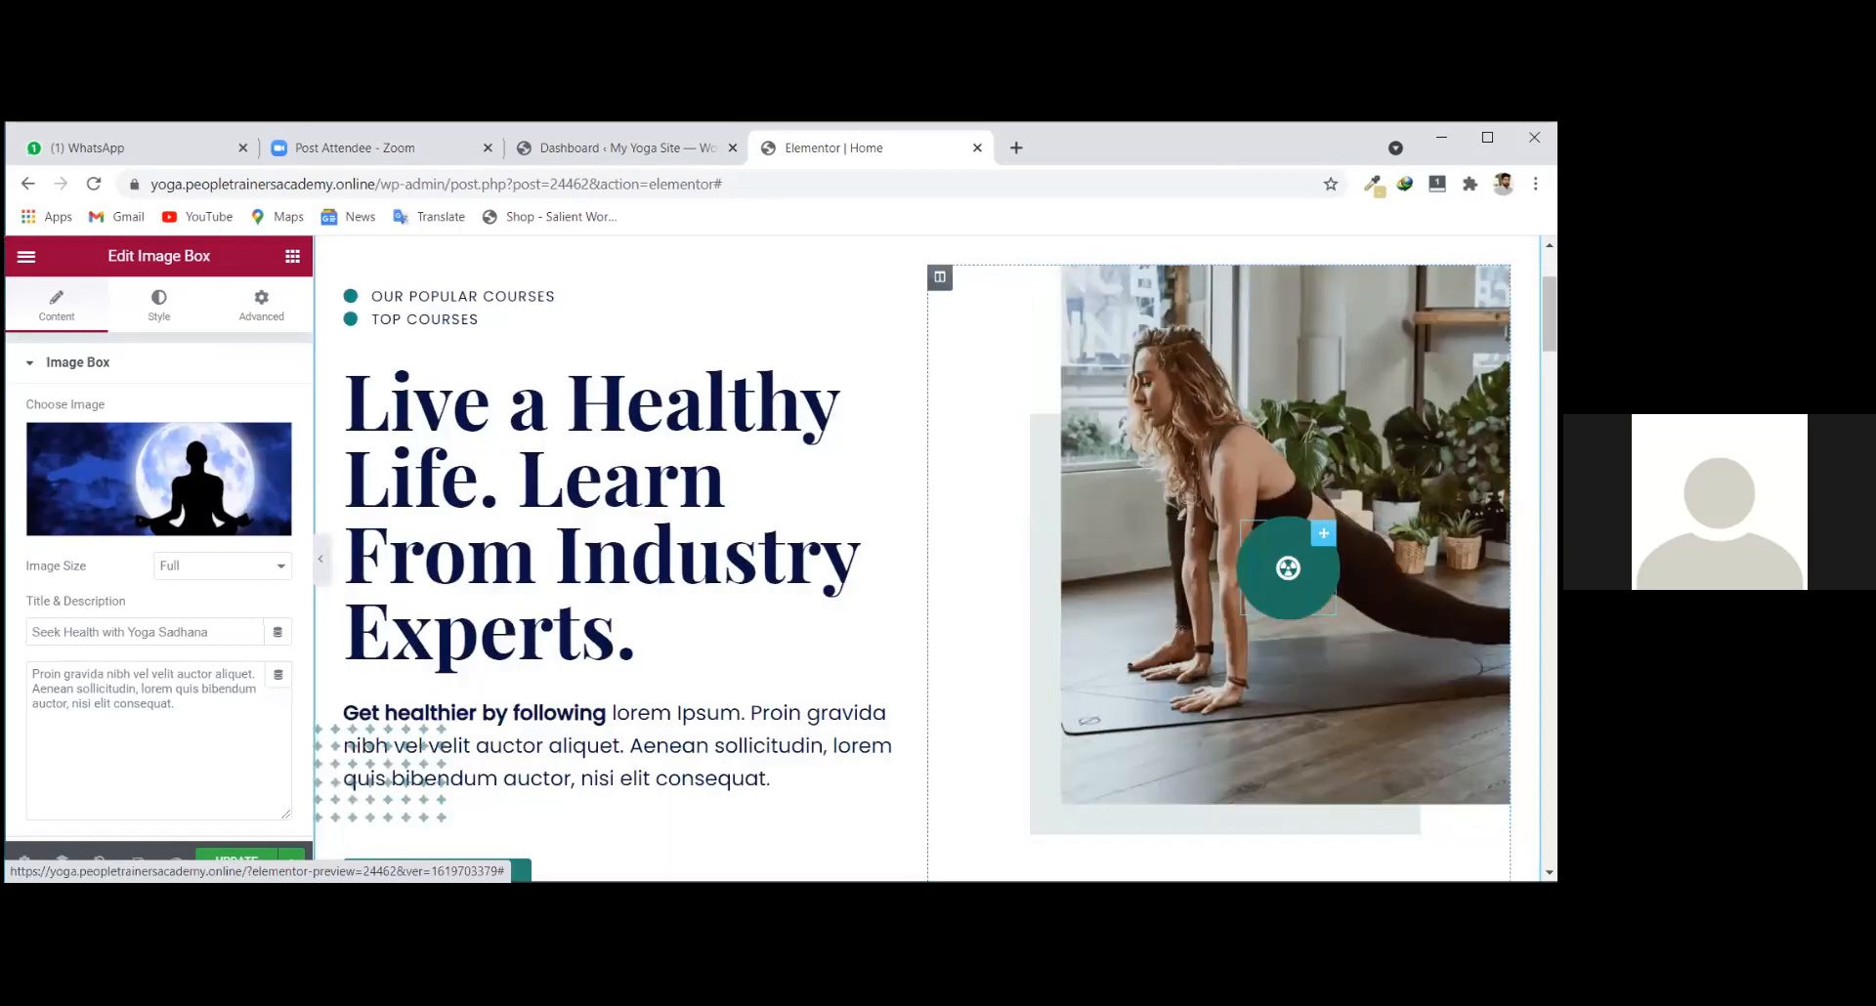
Open the yoga pose image beside the Live a Healthy Life heading for editing and review its style and advanced settings.
scroll(1288, 568, up, 1)
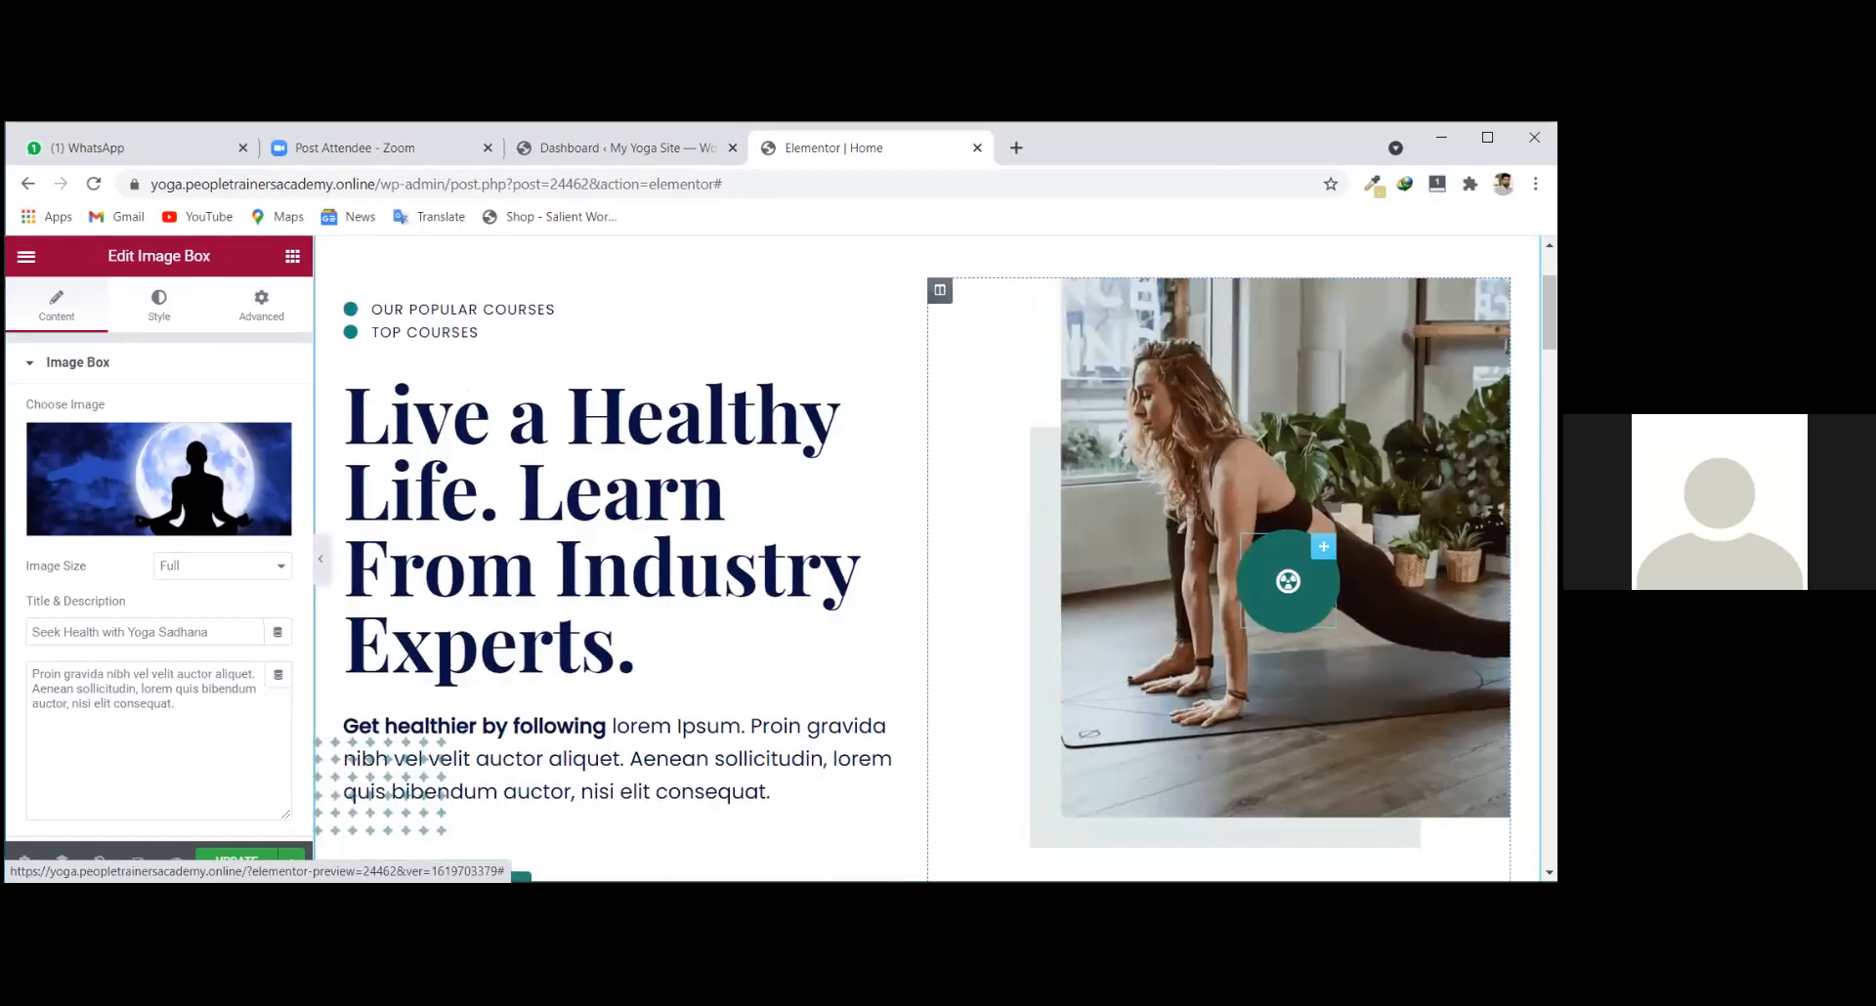
scroll(1288, 568, up, 2)
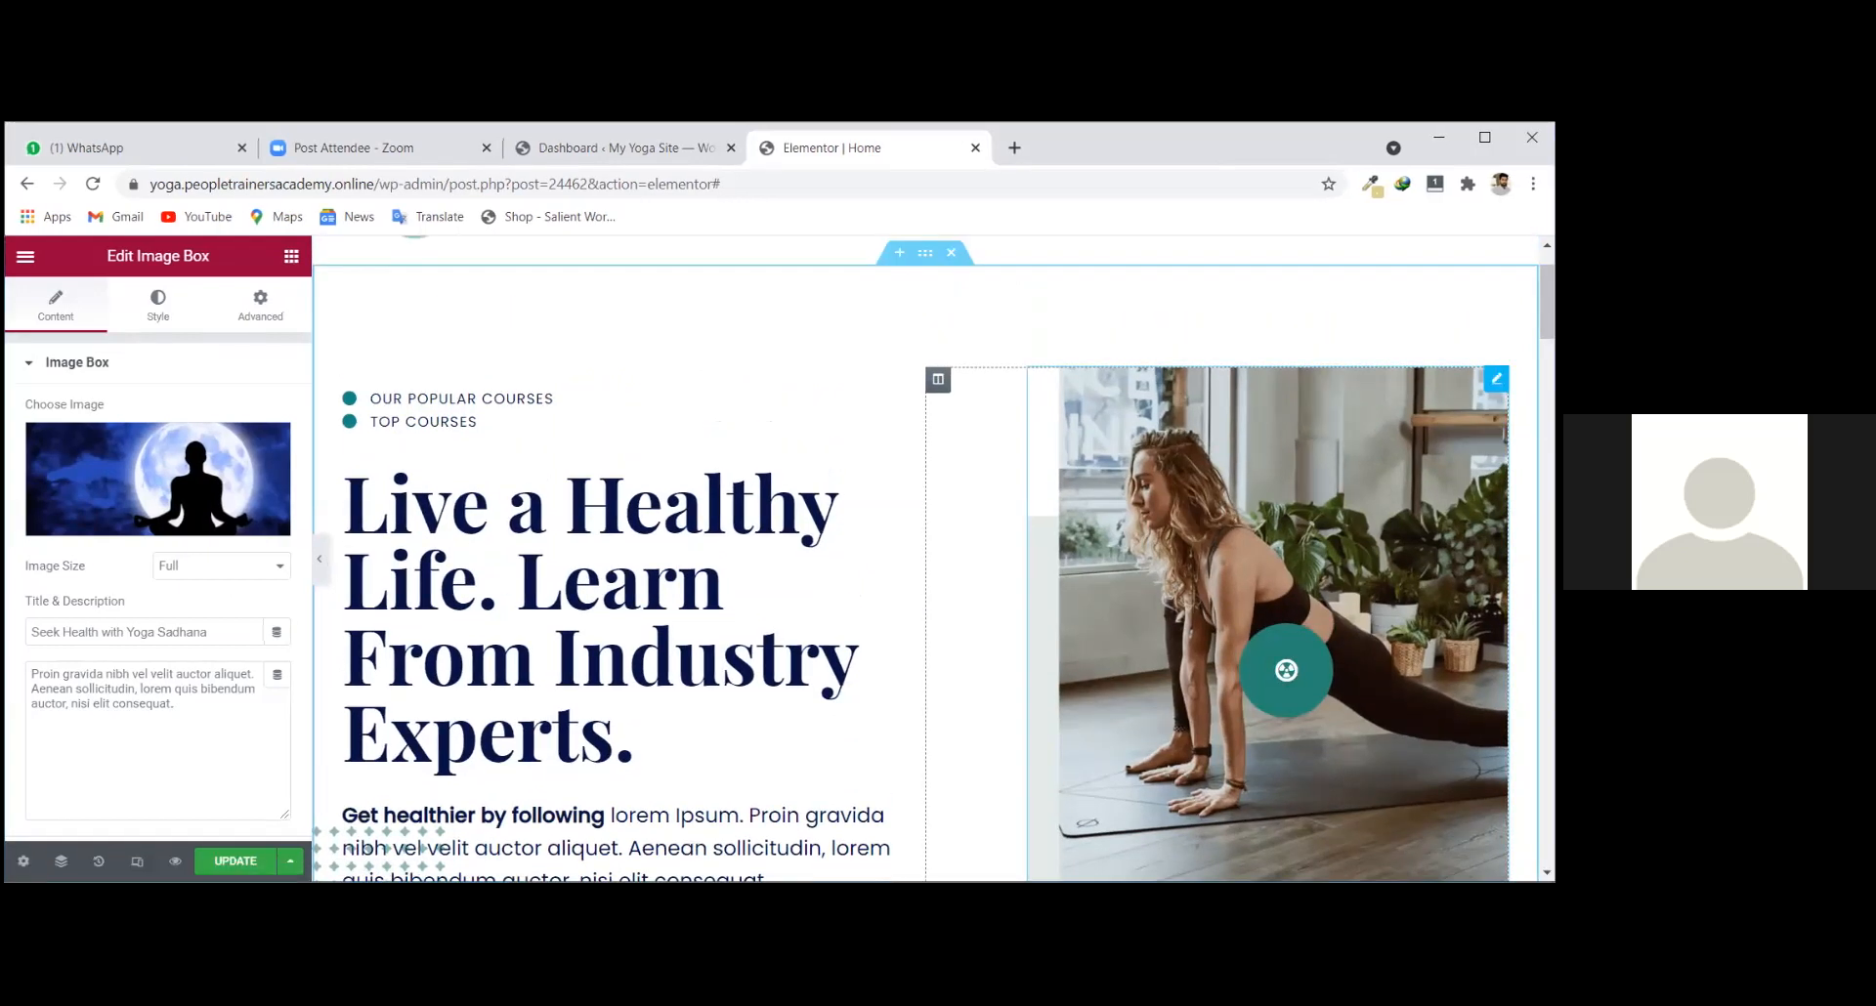
click(1495, 378)
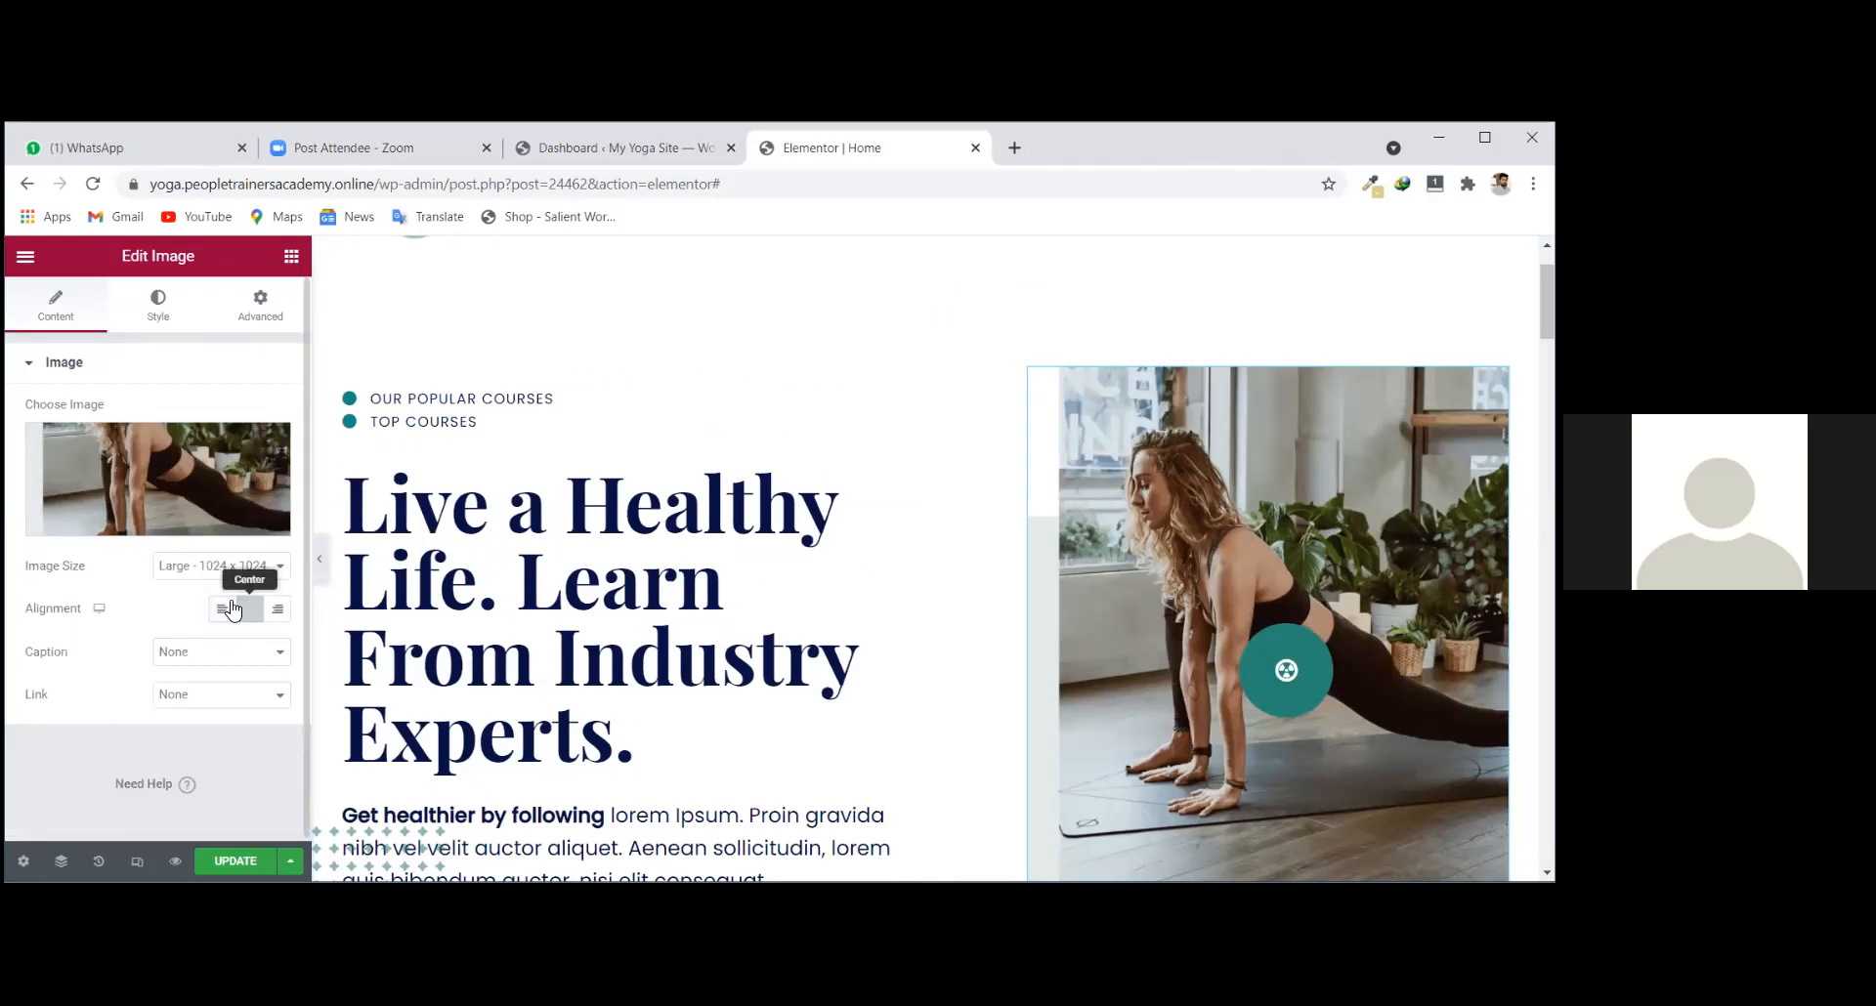
click(158, 305)
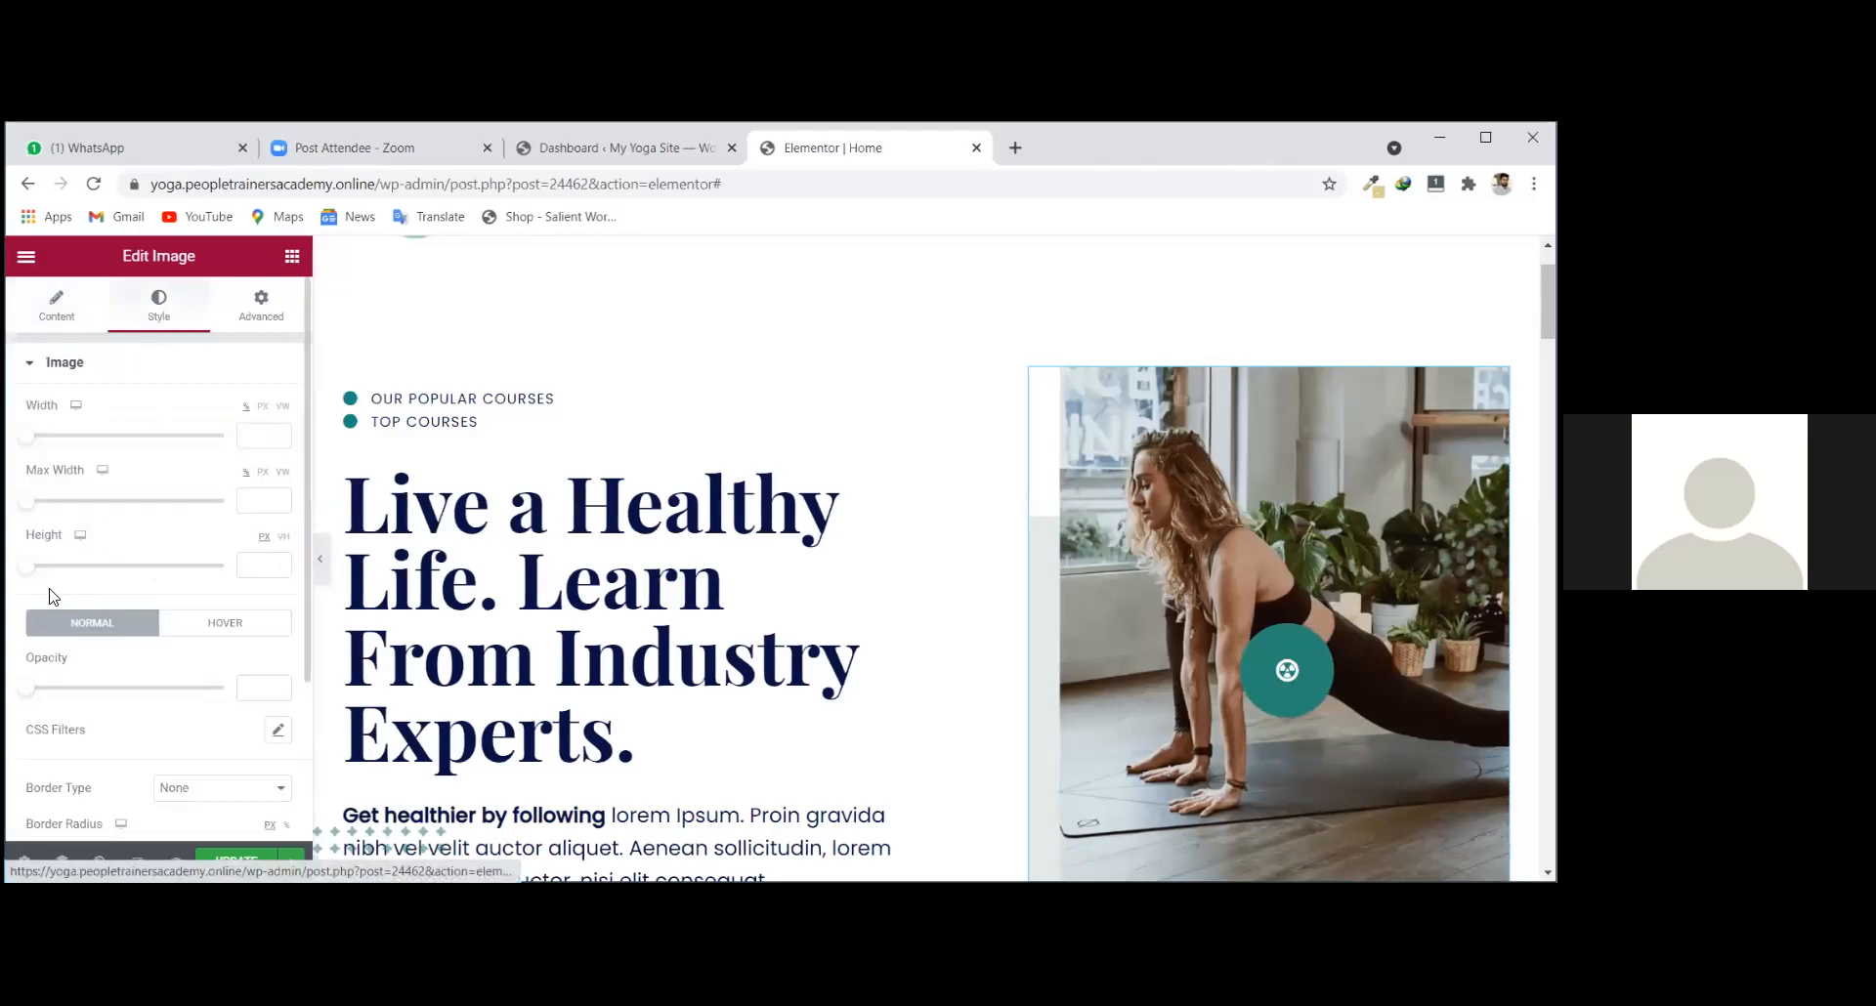
scroll(59, 586, down, 3)
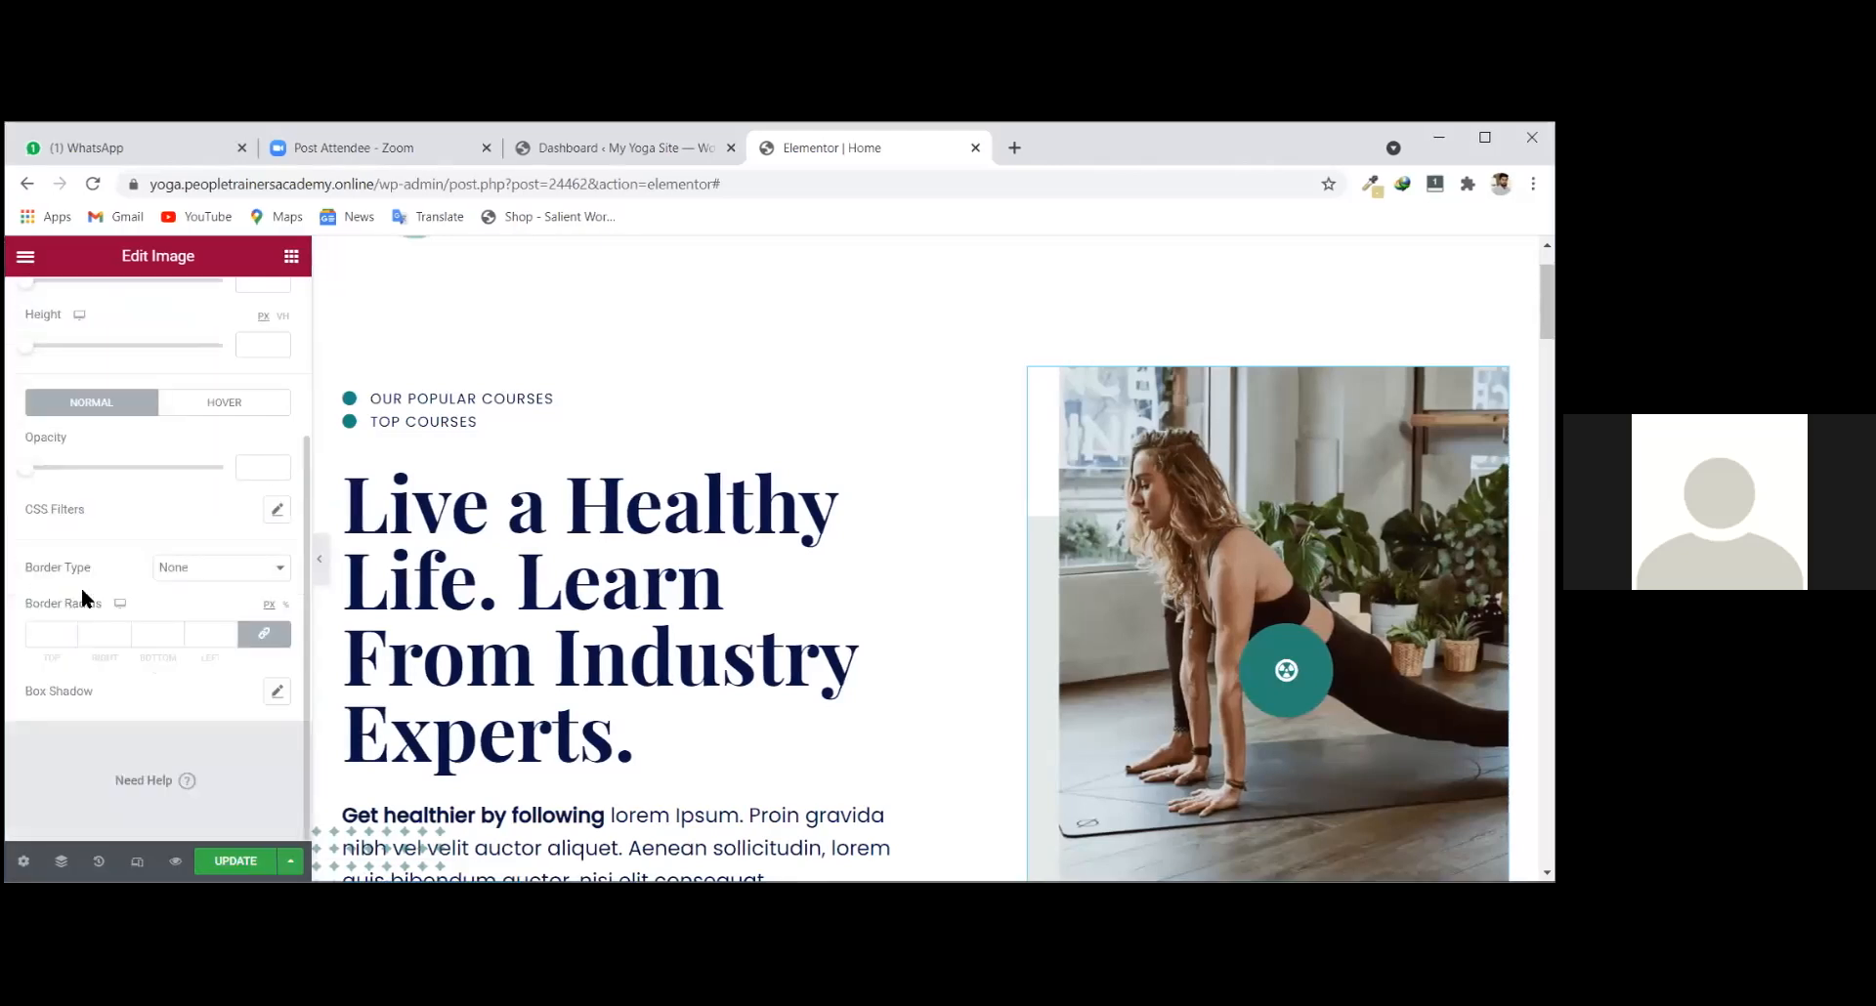
scroll(80, 588, up, 3)
click(259, 304)
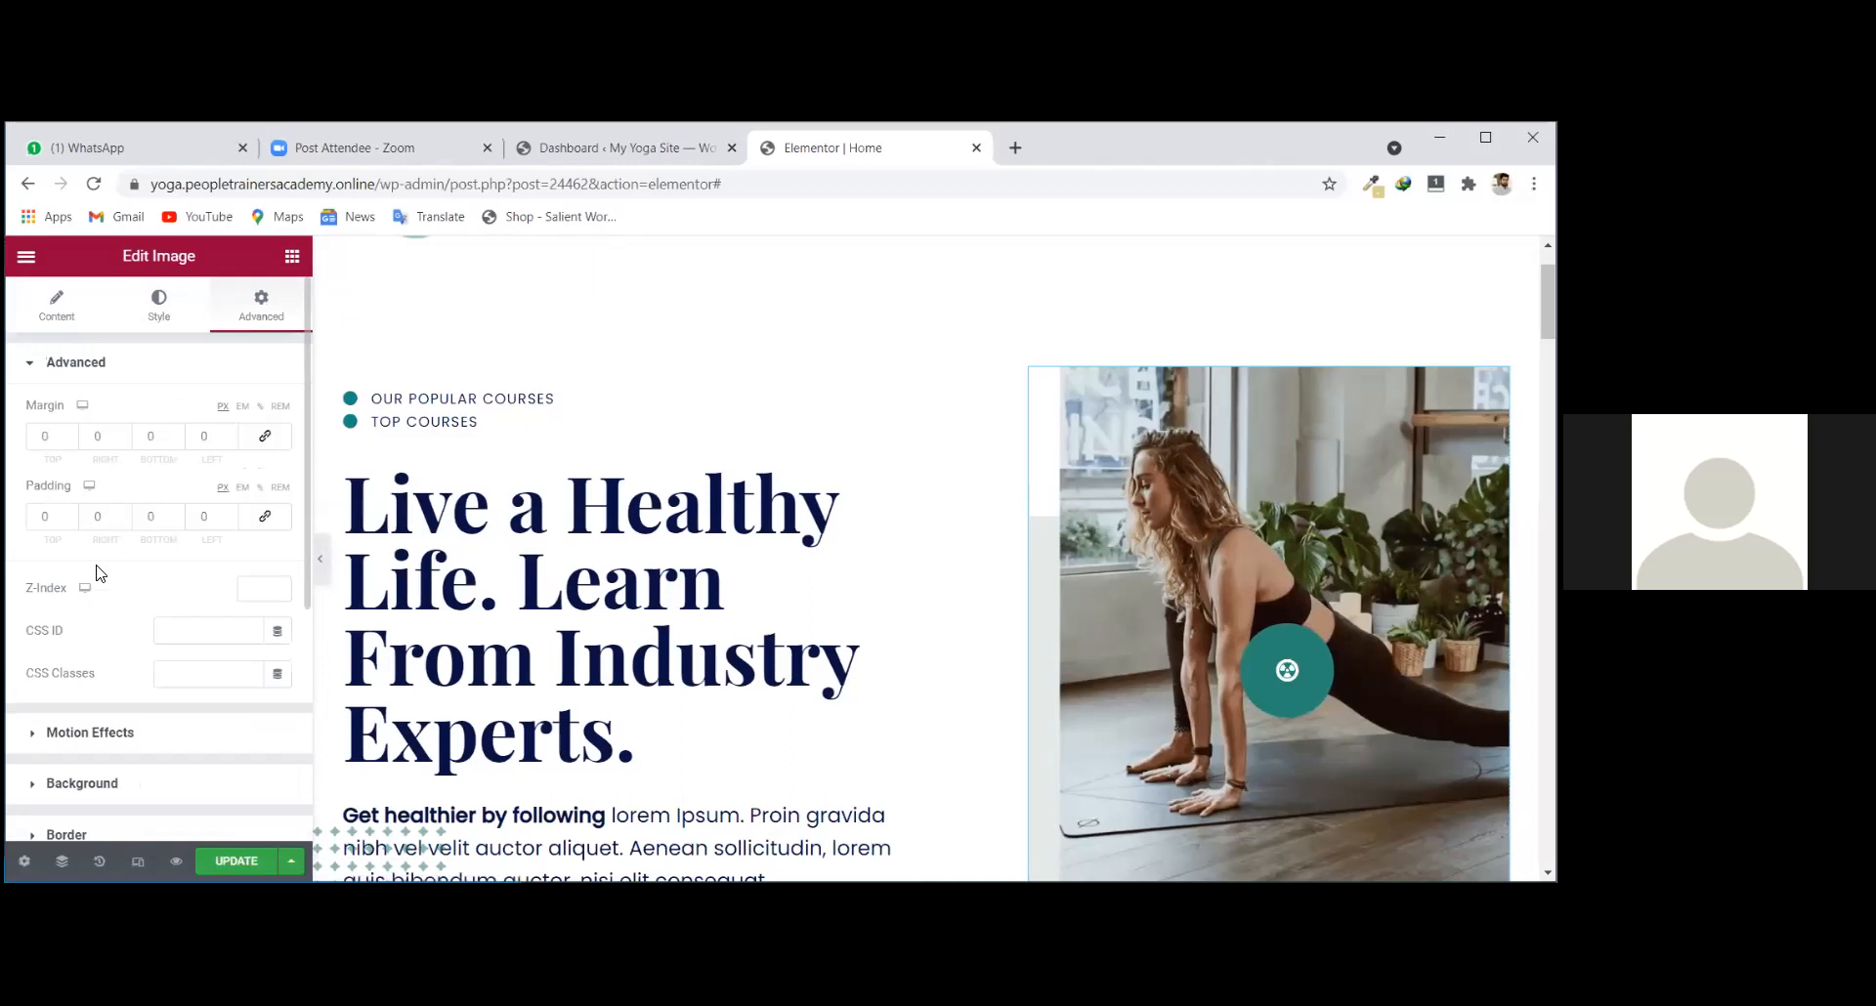
scroll(98, 565, down, 2)
scroll(90, 547, down, 1)
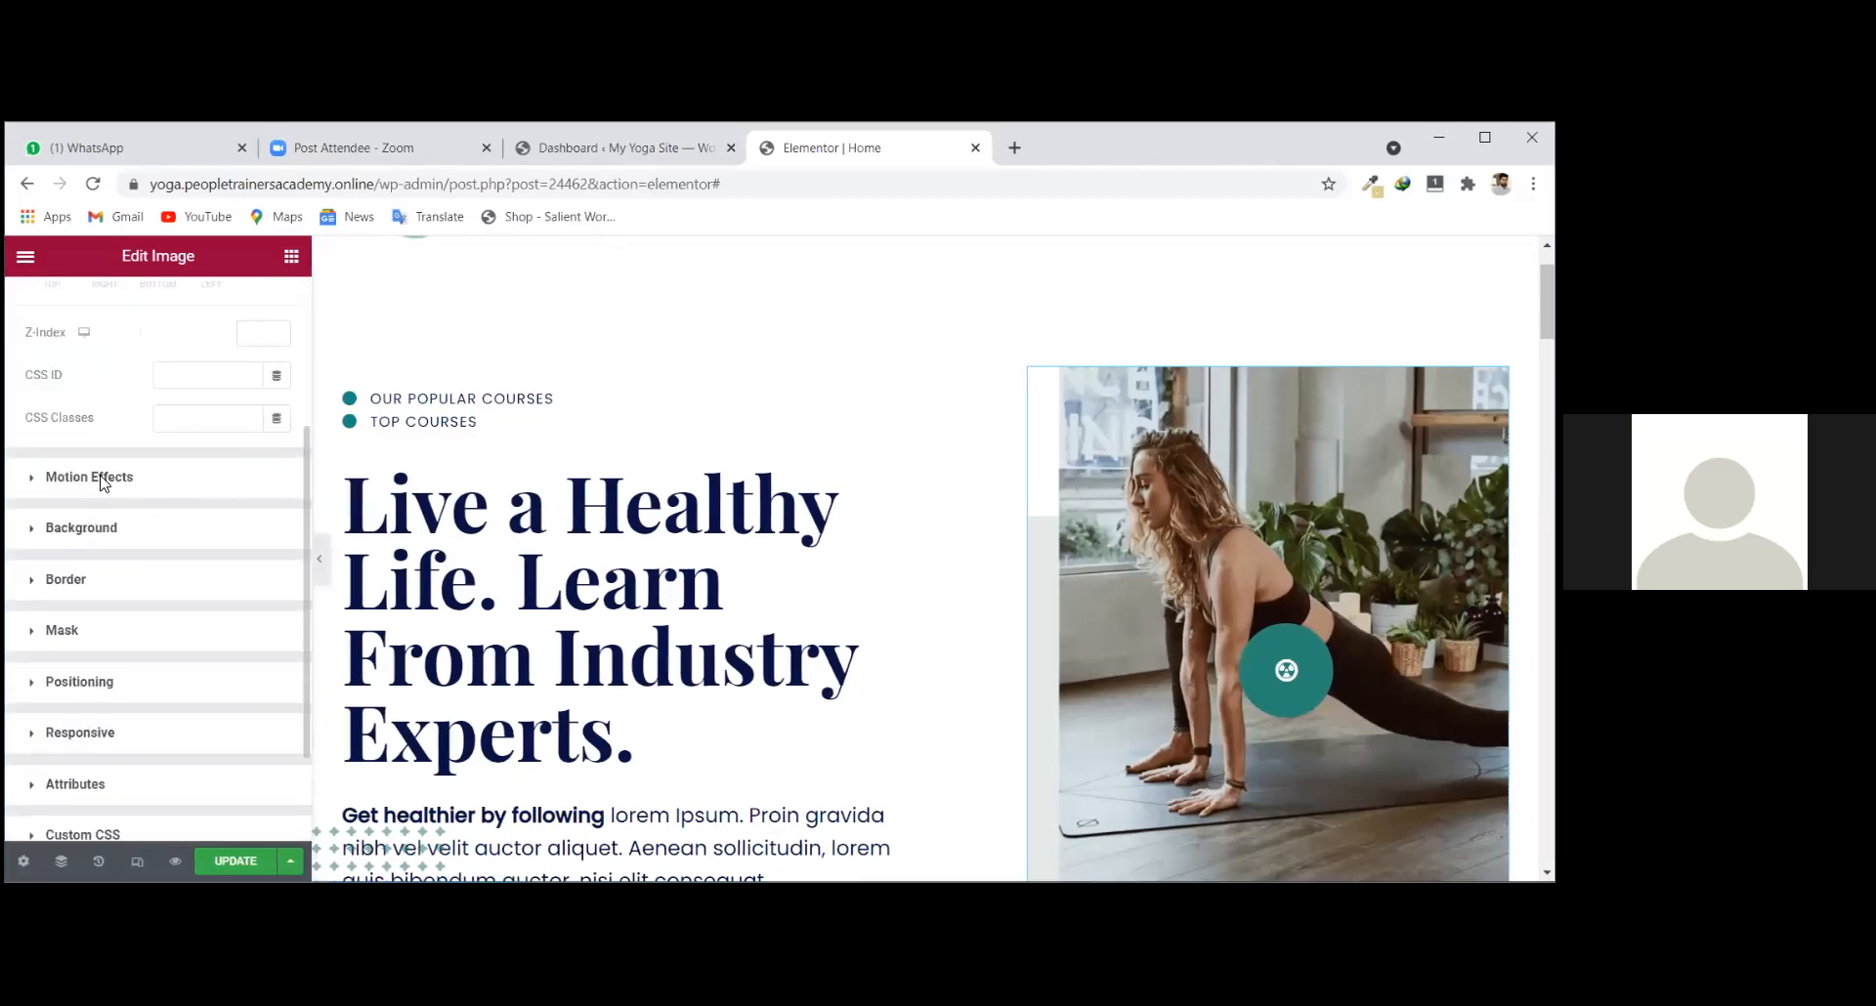
scroll(74, 684, up, 3)
Choose the classic background type in the yoga pose image's background settings.
click(71, 782)
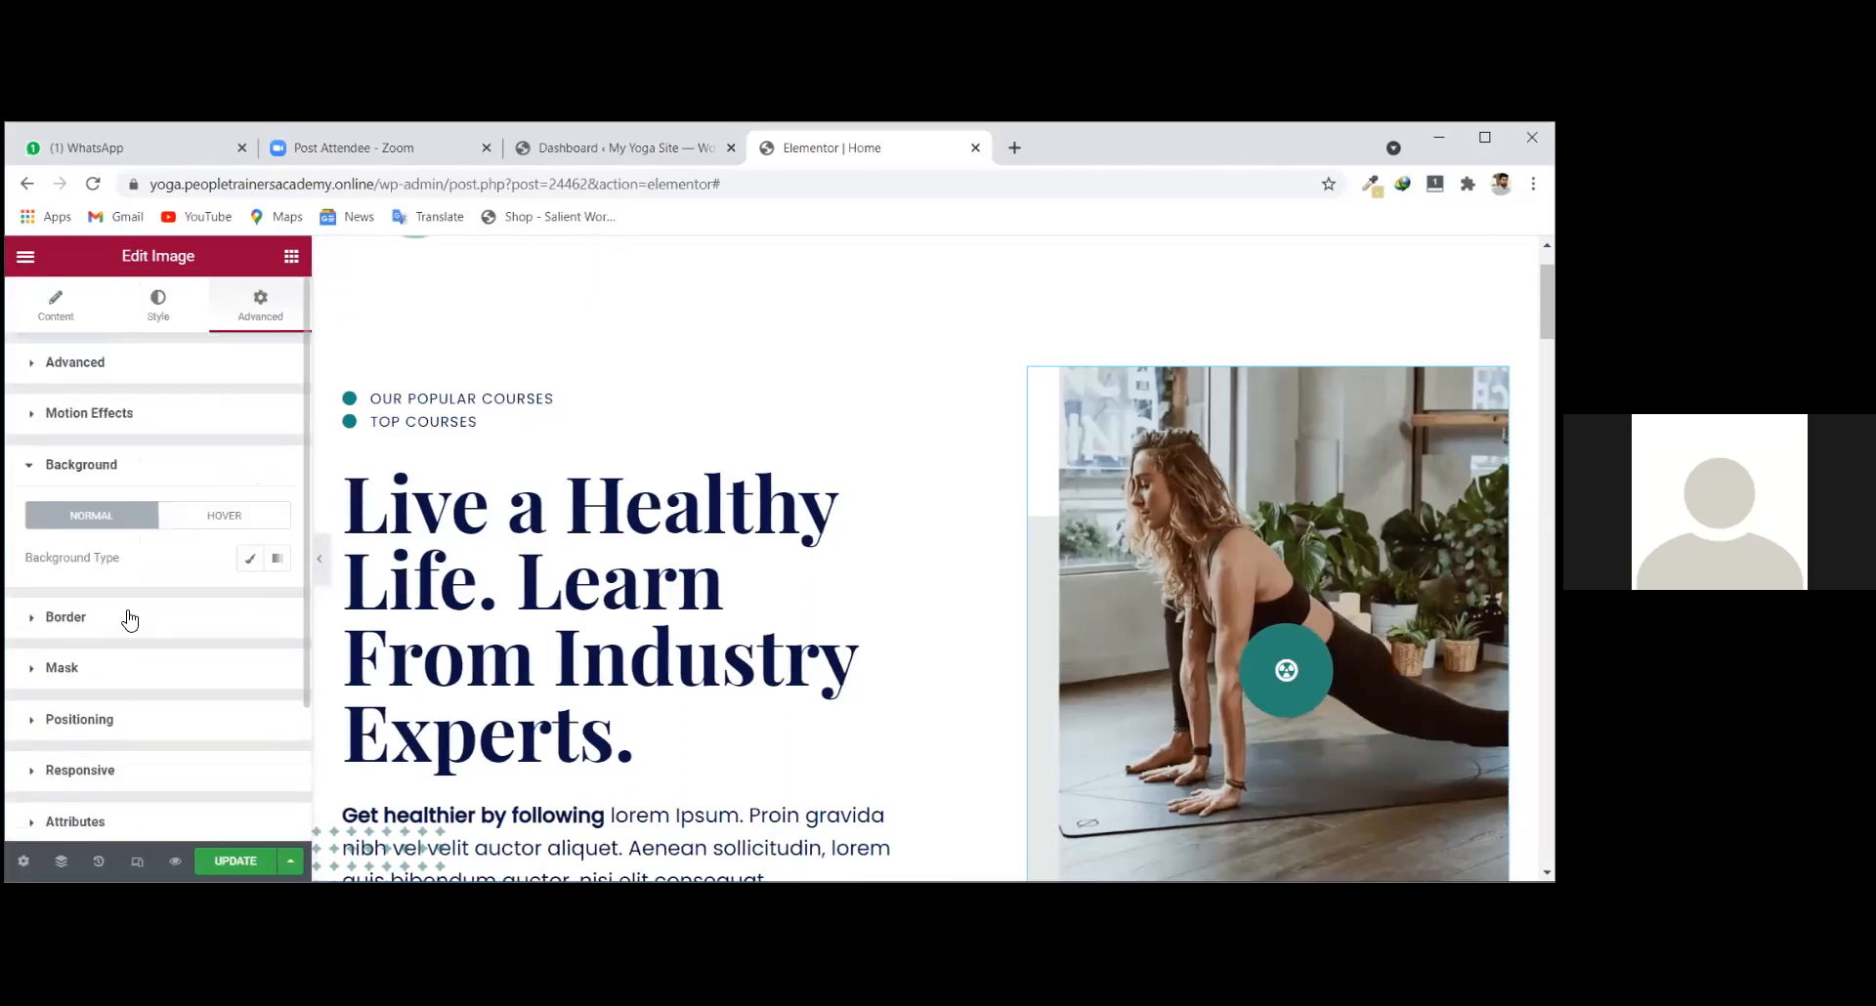
scroll(127, 606, down, 1)
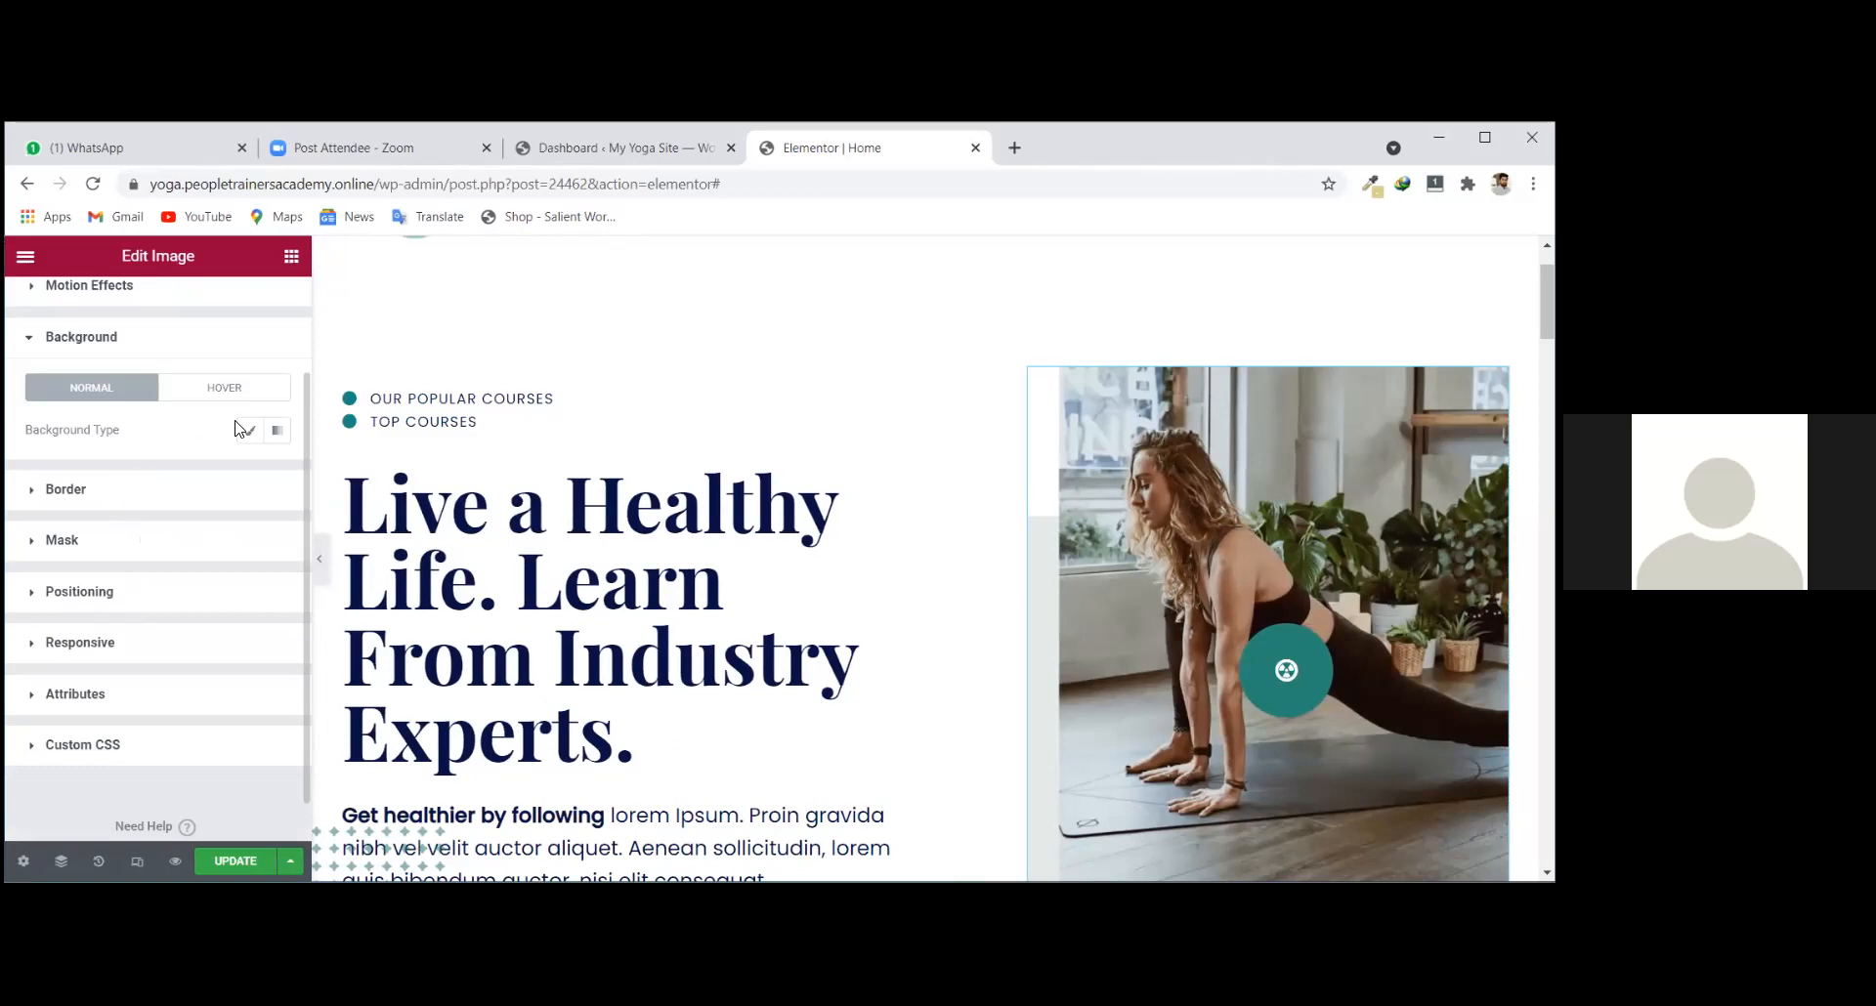
click(257, 437)
scroll(137, 716, down, 1)
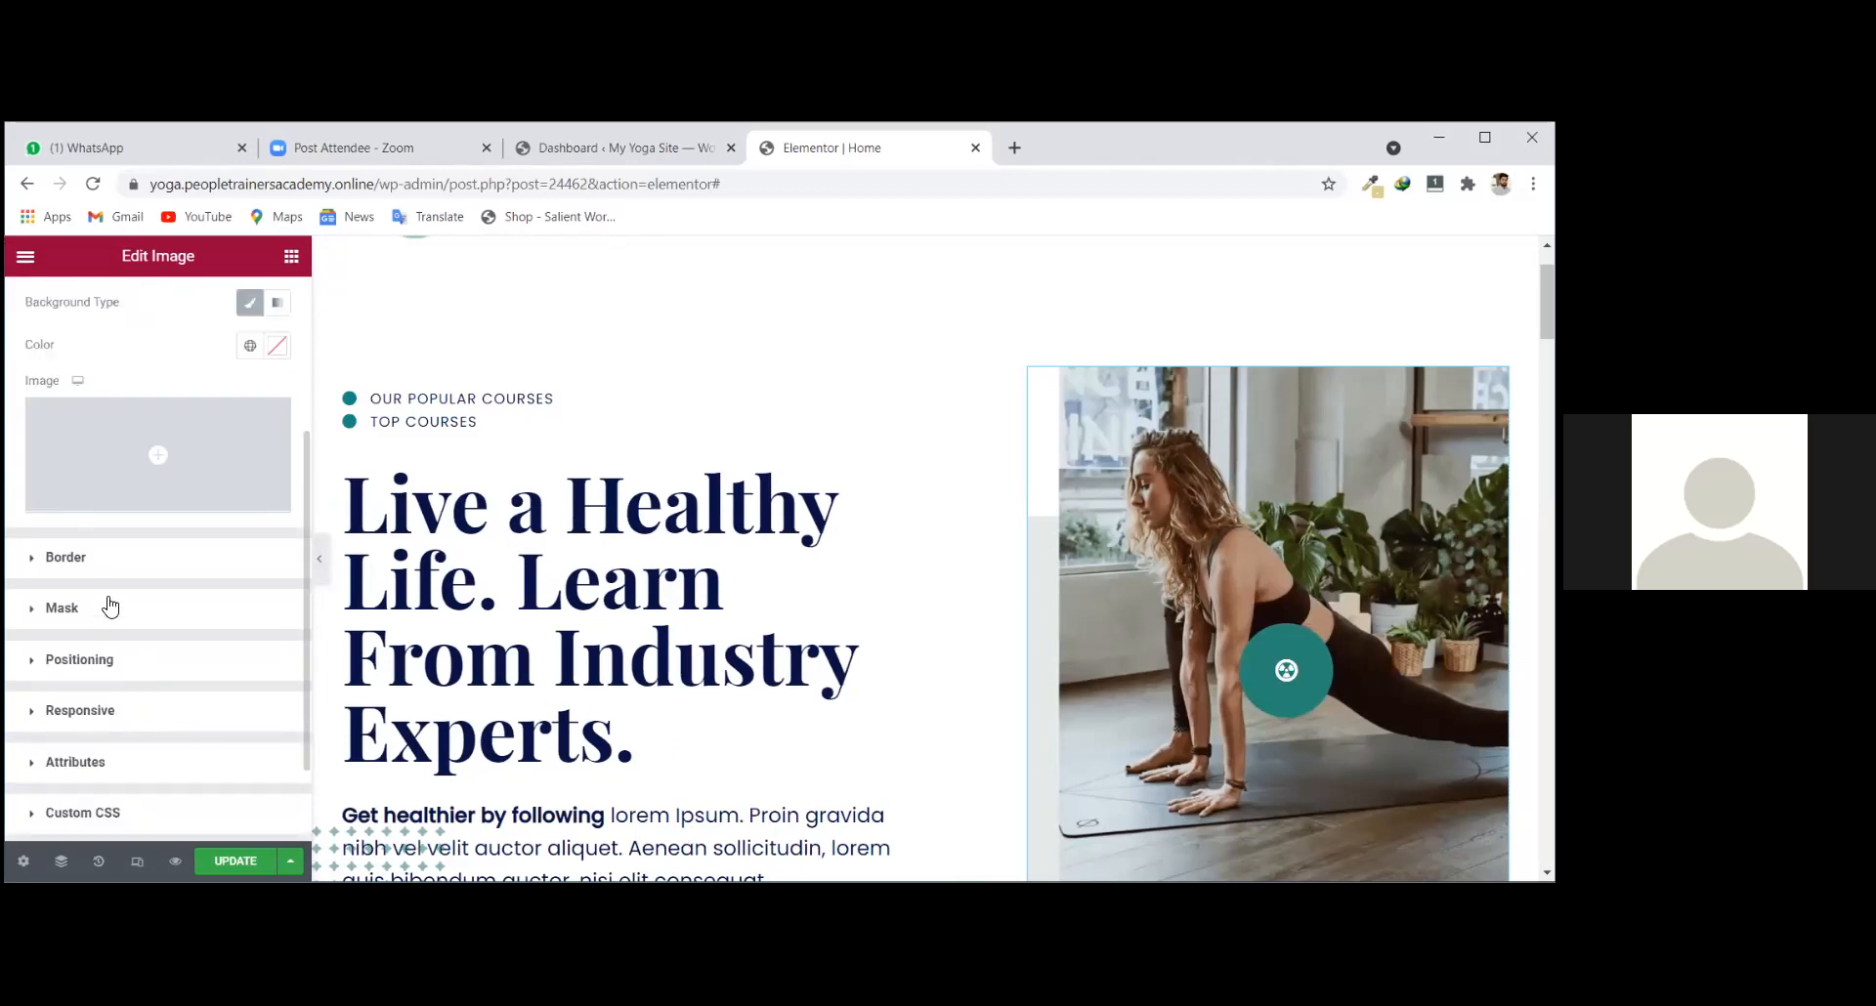
Examine the width and position options in the yoga pose image's positioning settings, leaving both at Default.
click(80, 659)
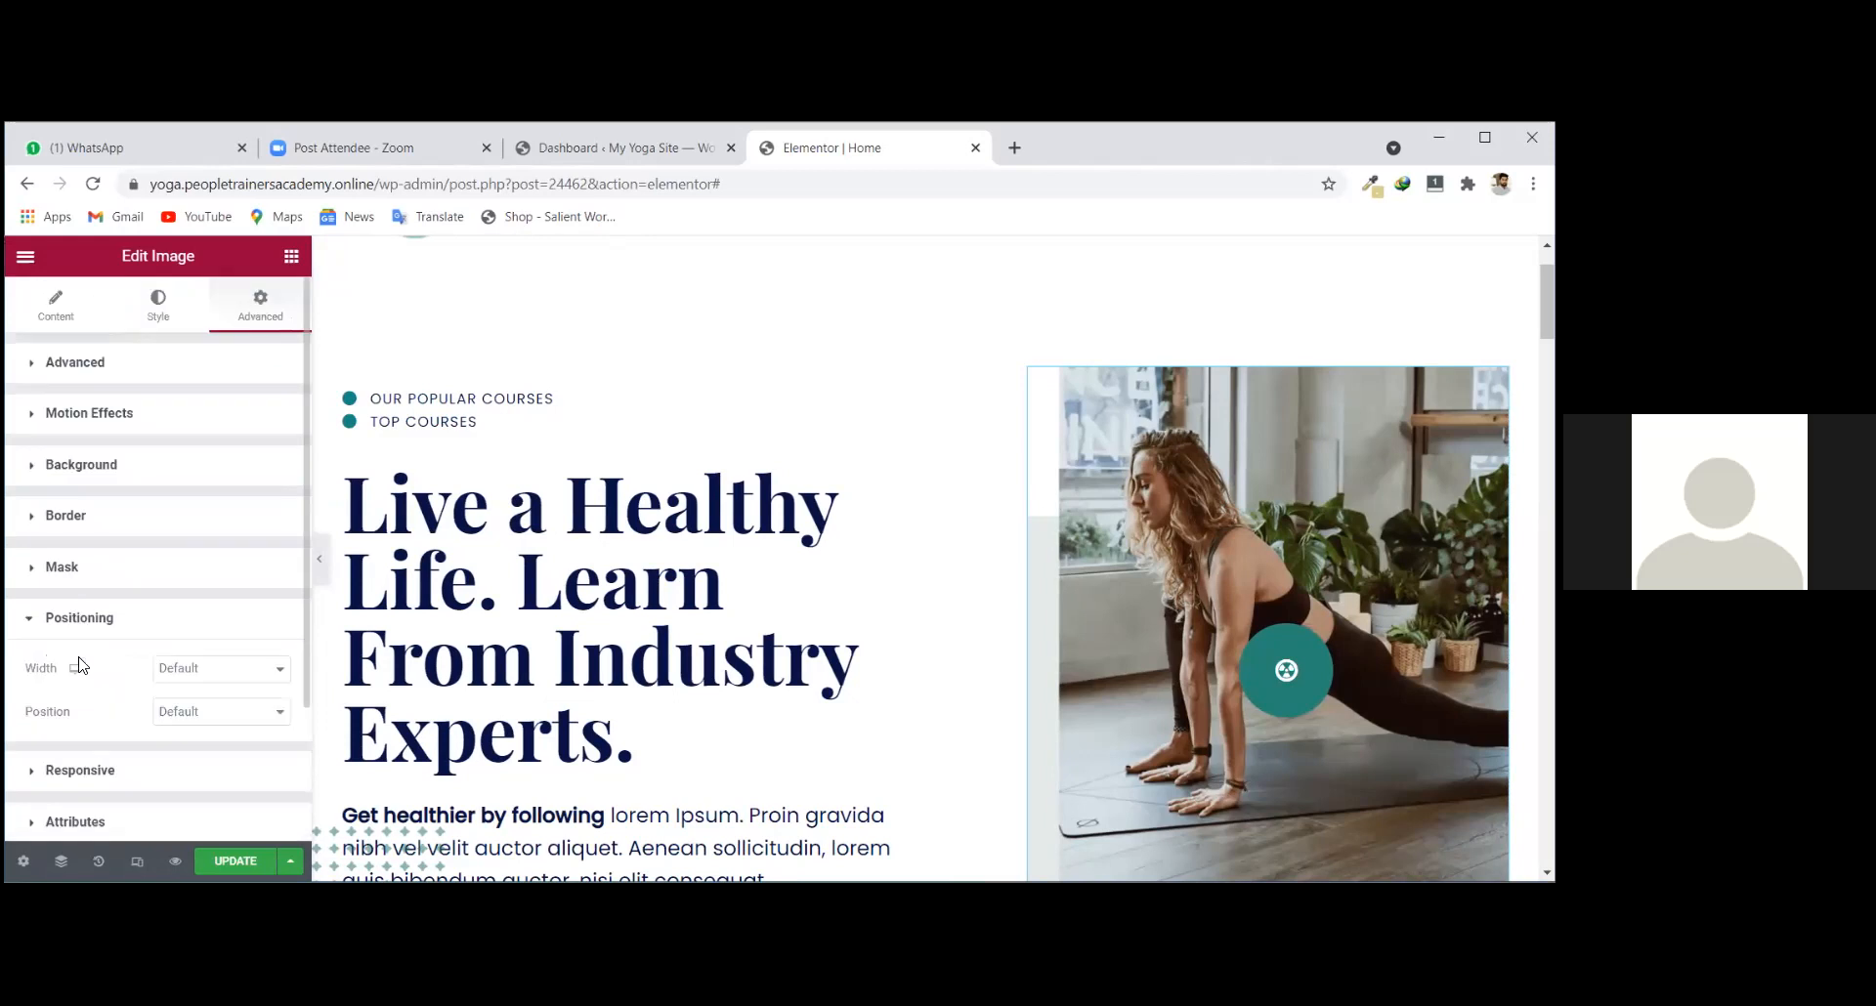
scroll(130, 641, down, 1)
click(273, 543)
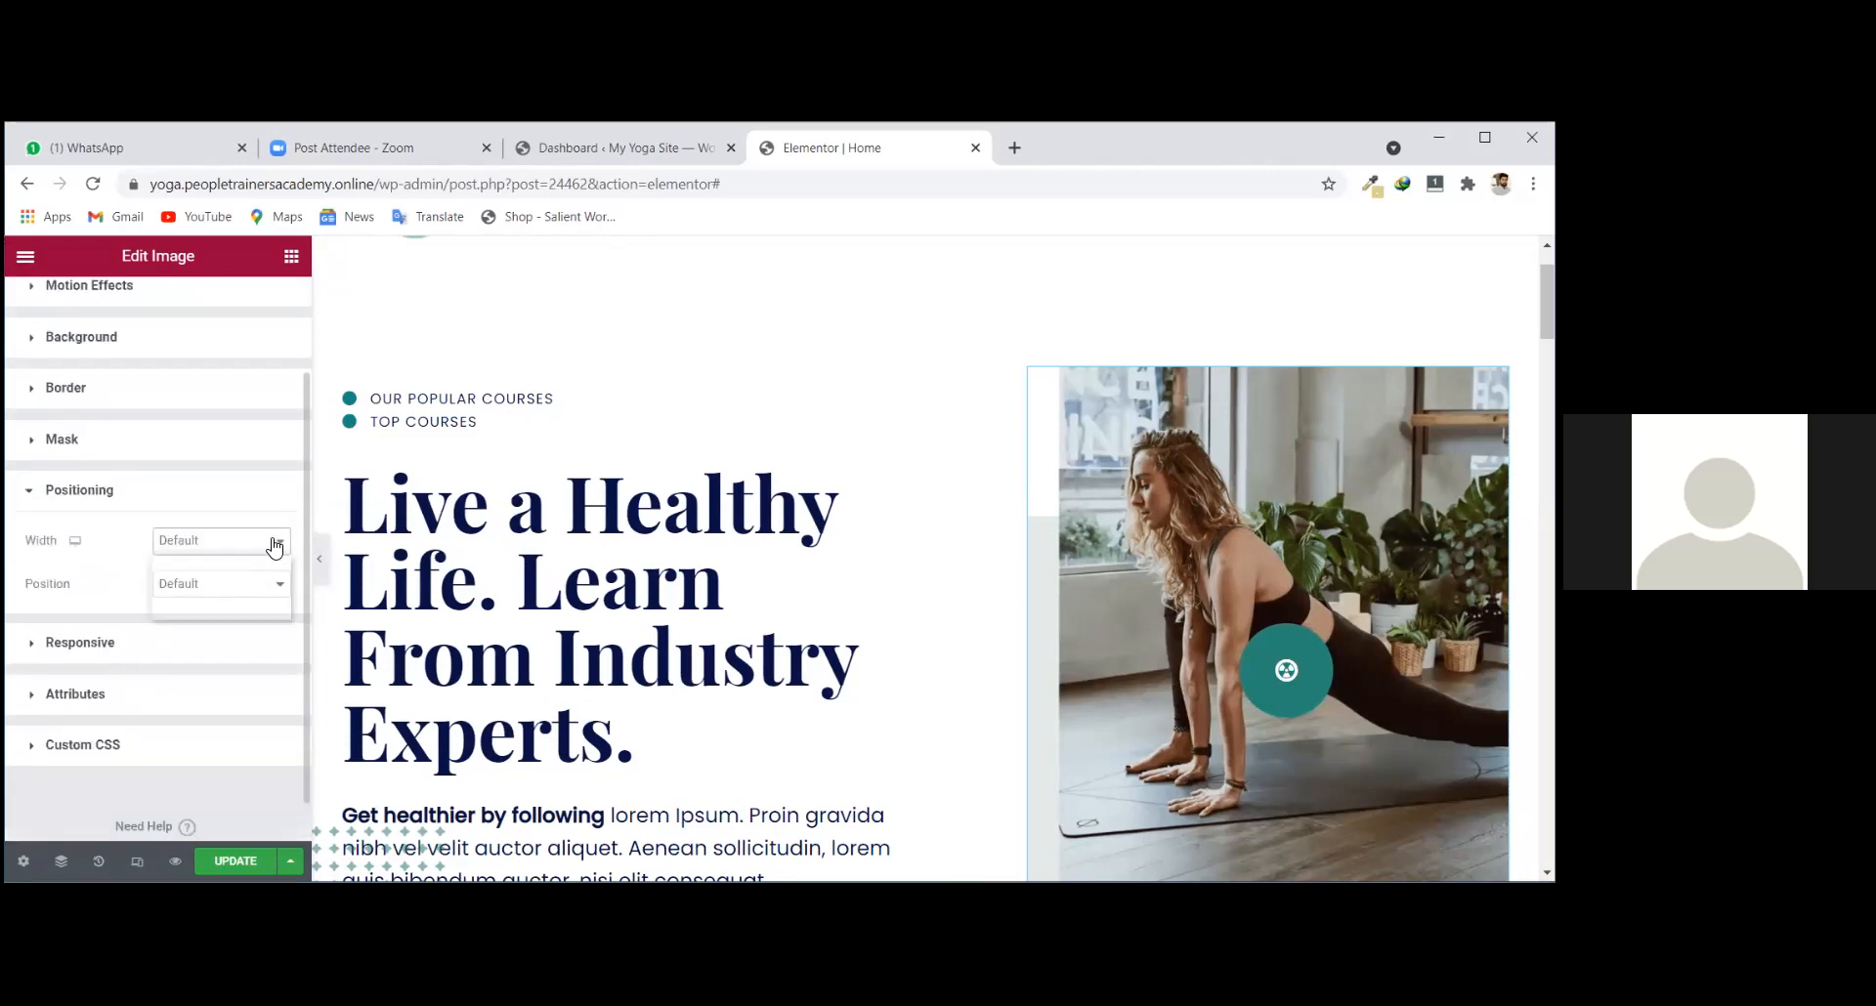
click(232, 584)
click(231, 585)
click(272, 586)
click(274, 543)
click(226, 561)
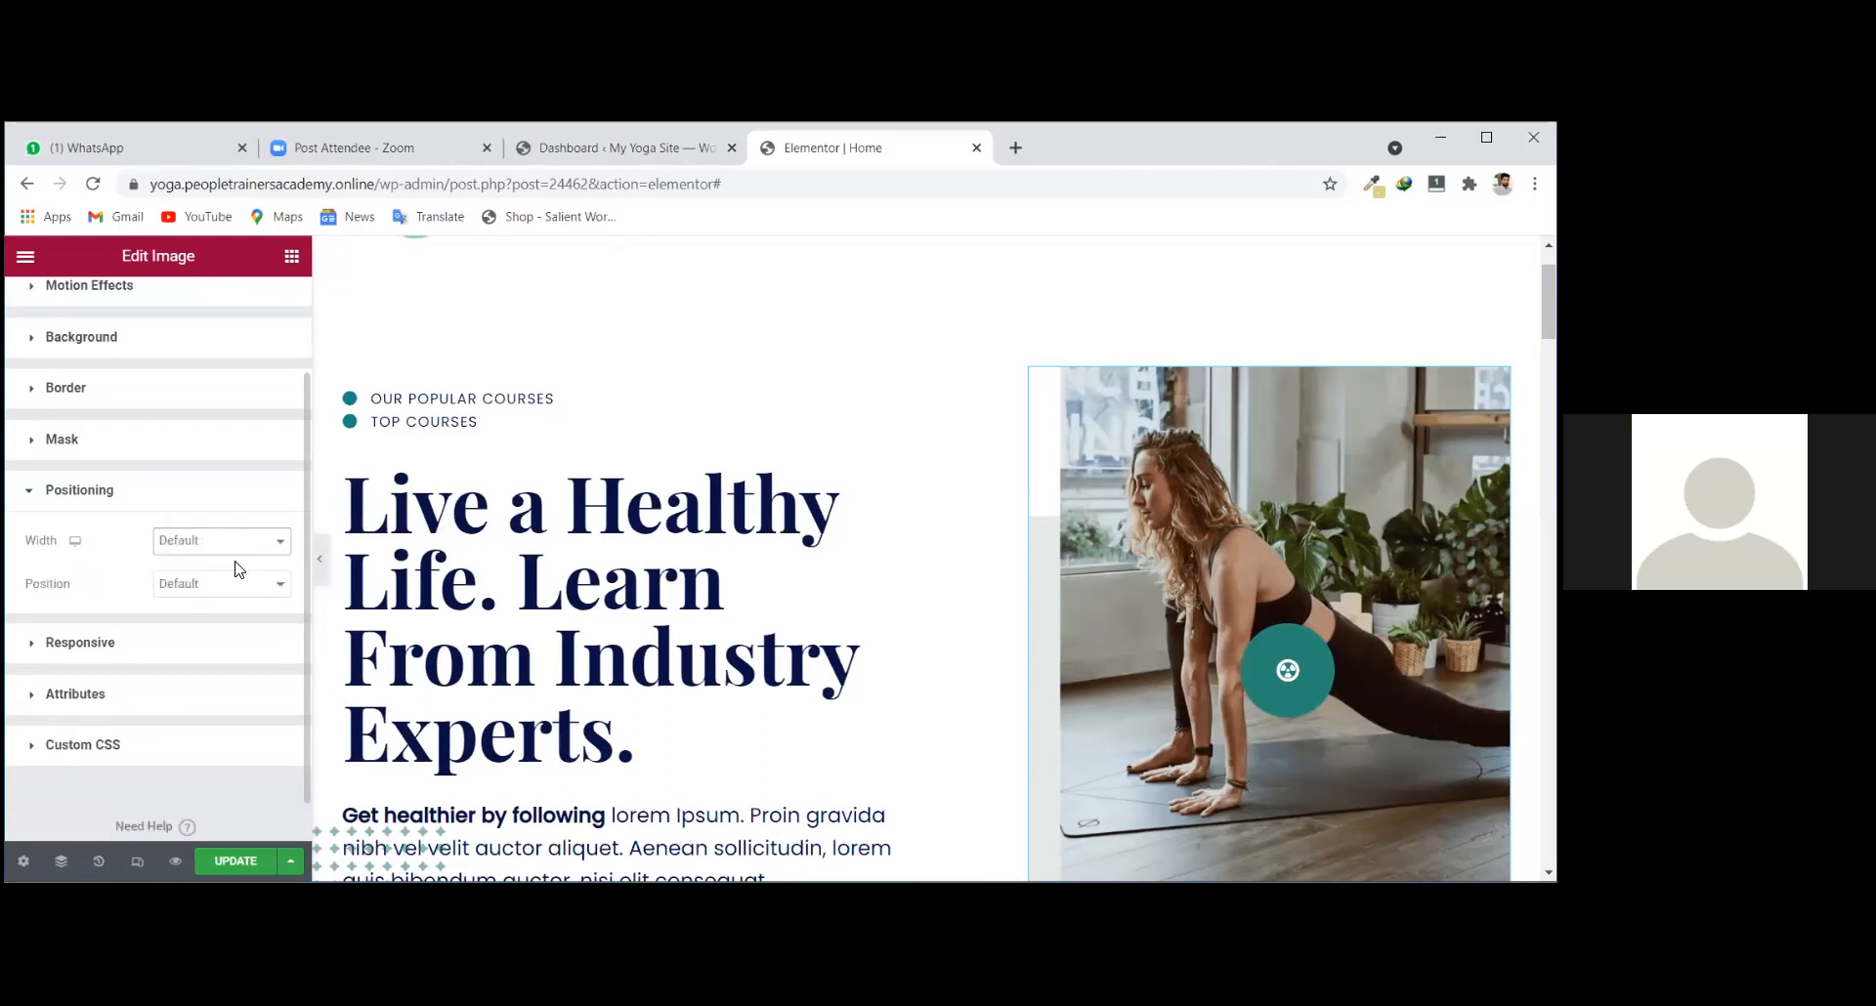
scroll(235, 569, down, 1)
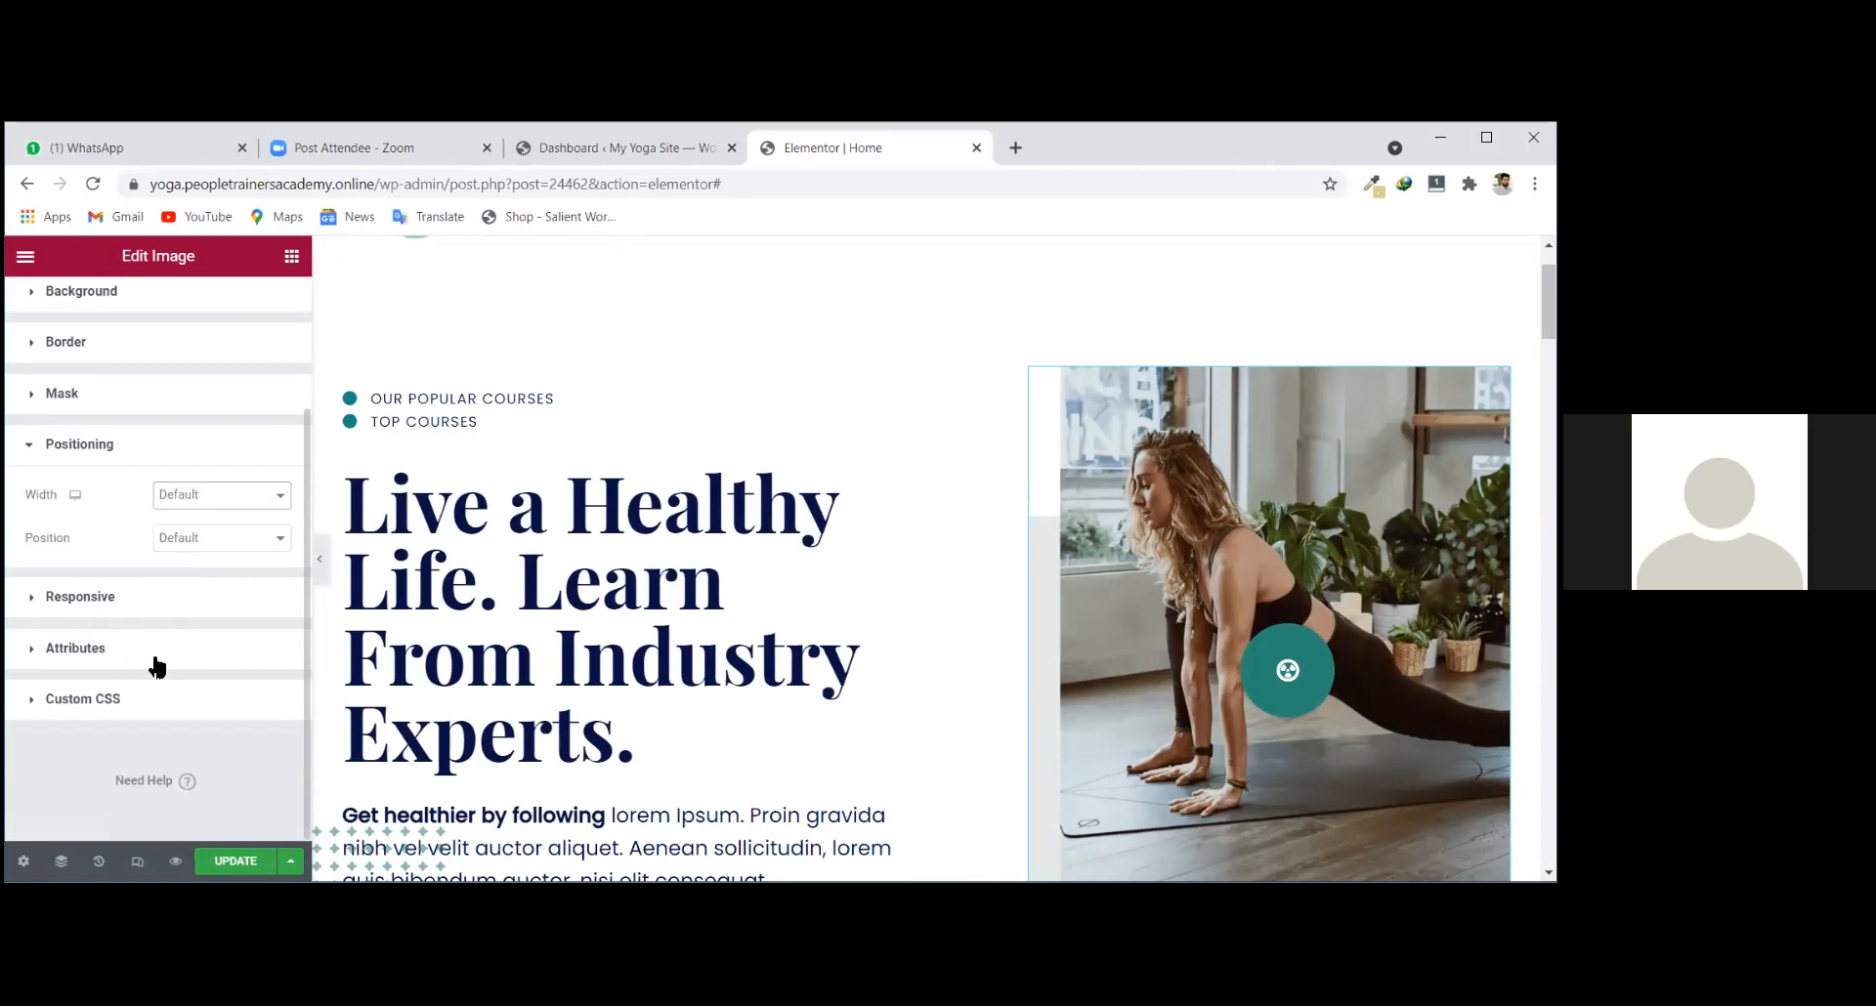
scroll(159, 645, up, 3)
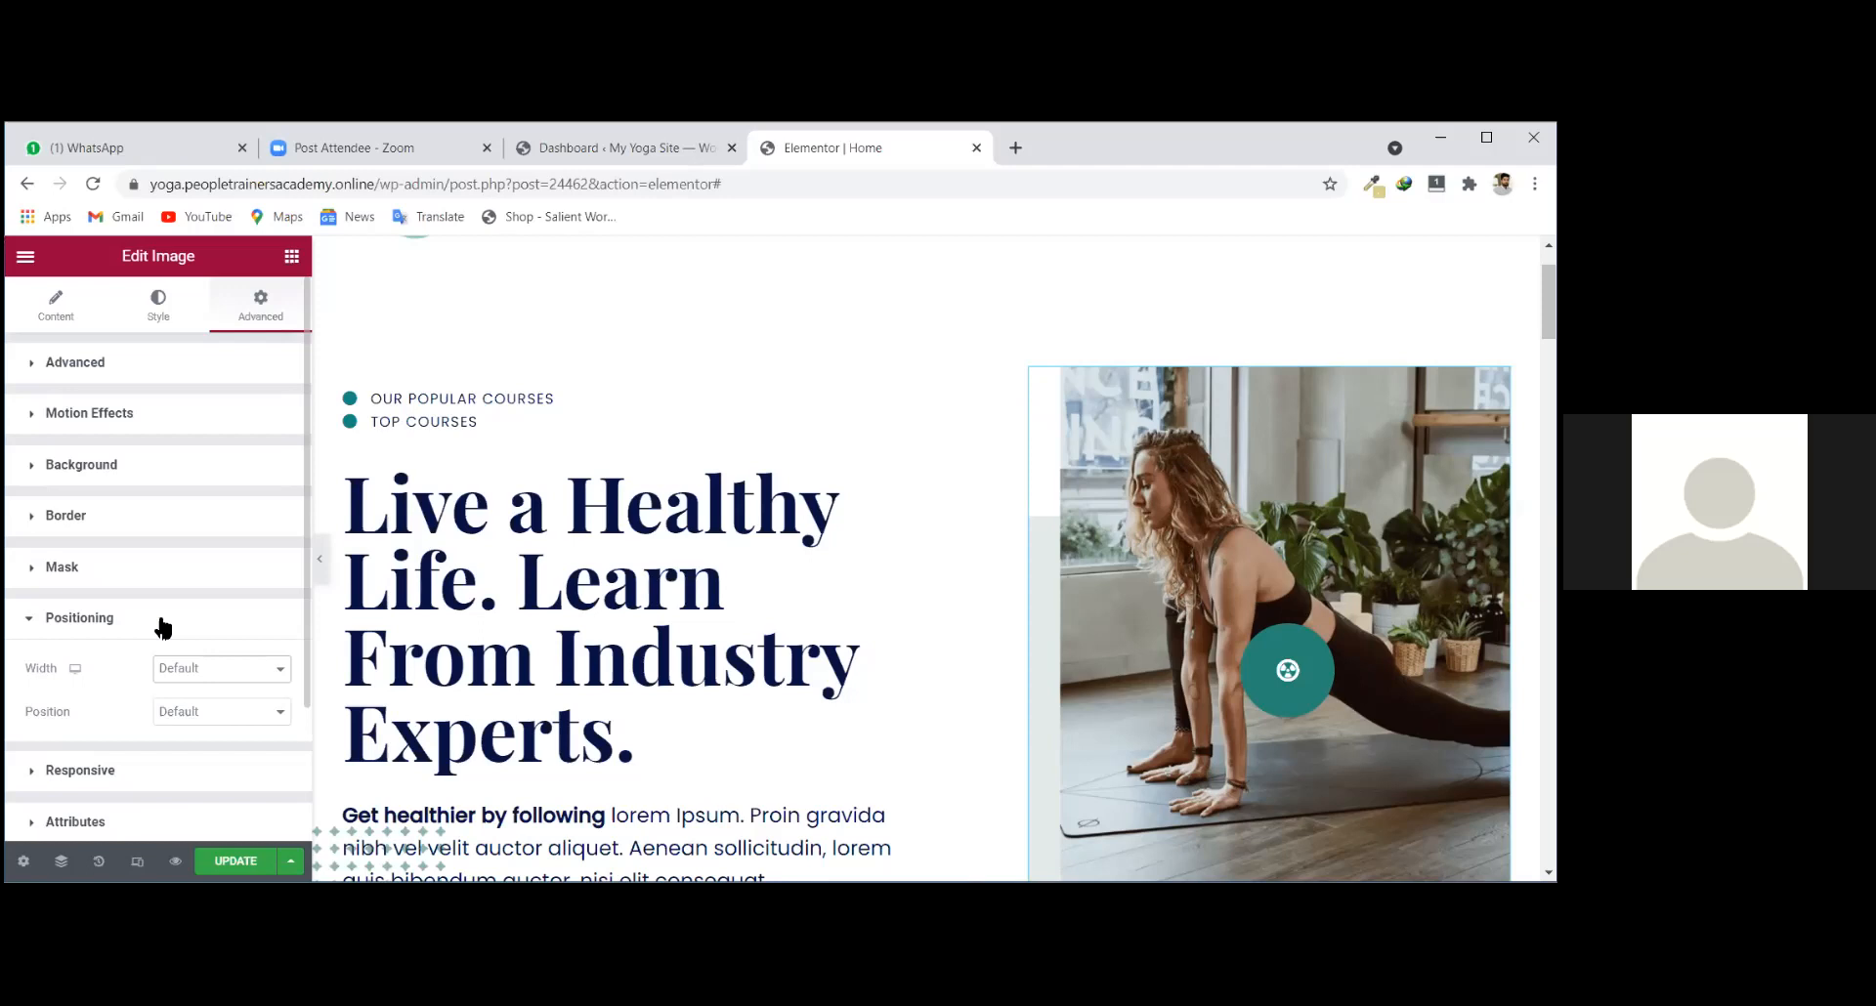
scroll(913, 557, down, 2)
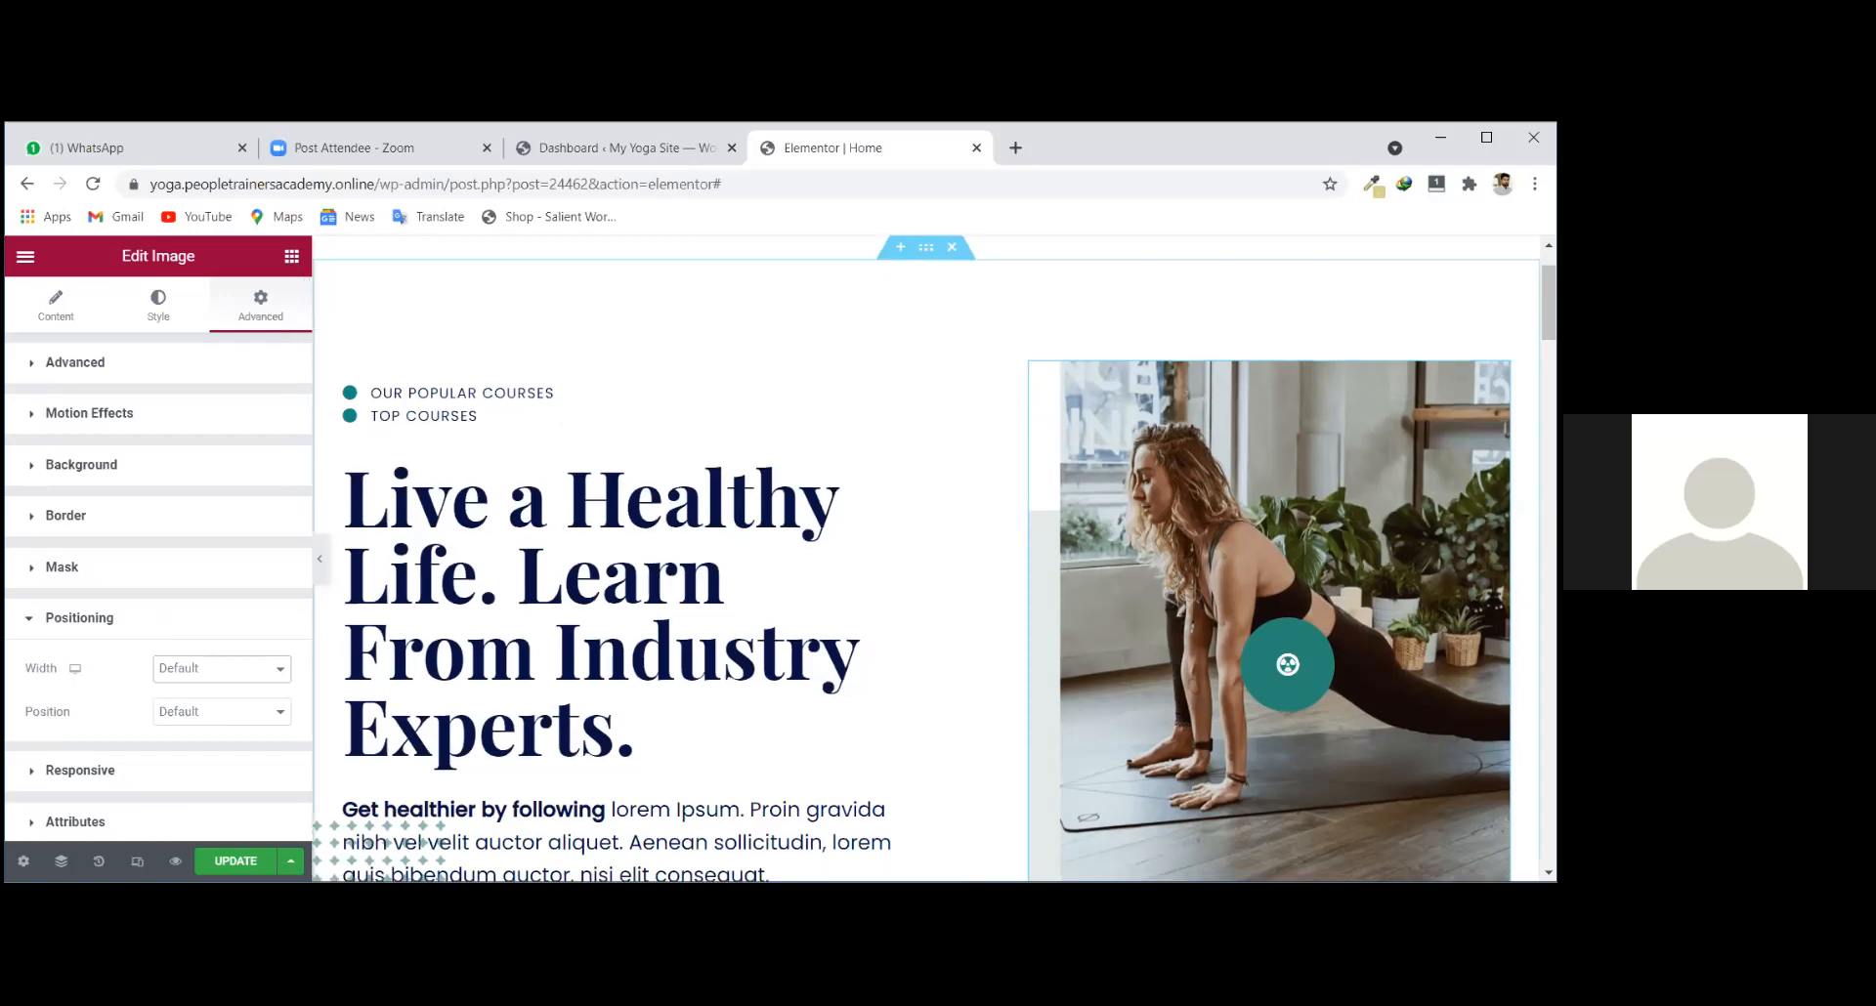
scroll(913, 557, up, 2)
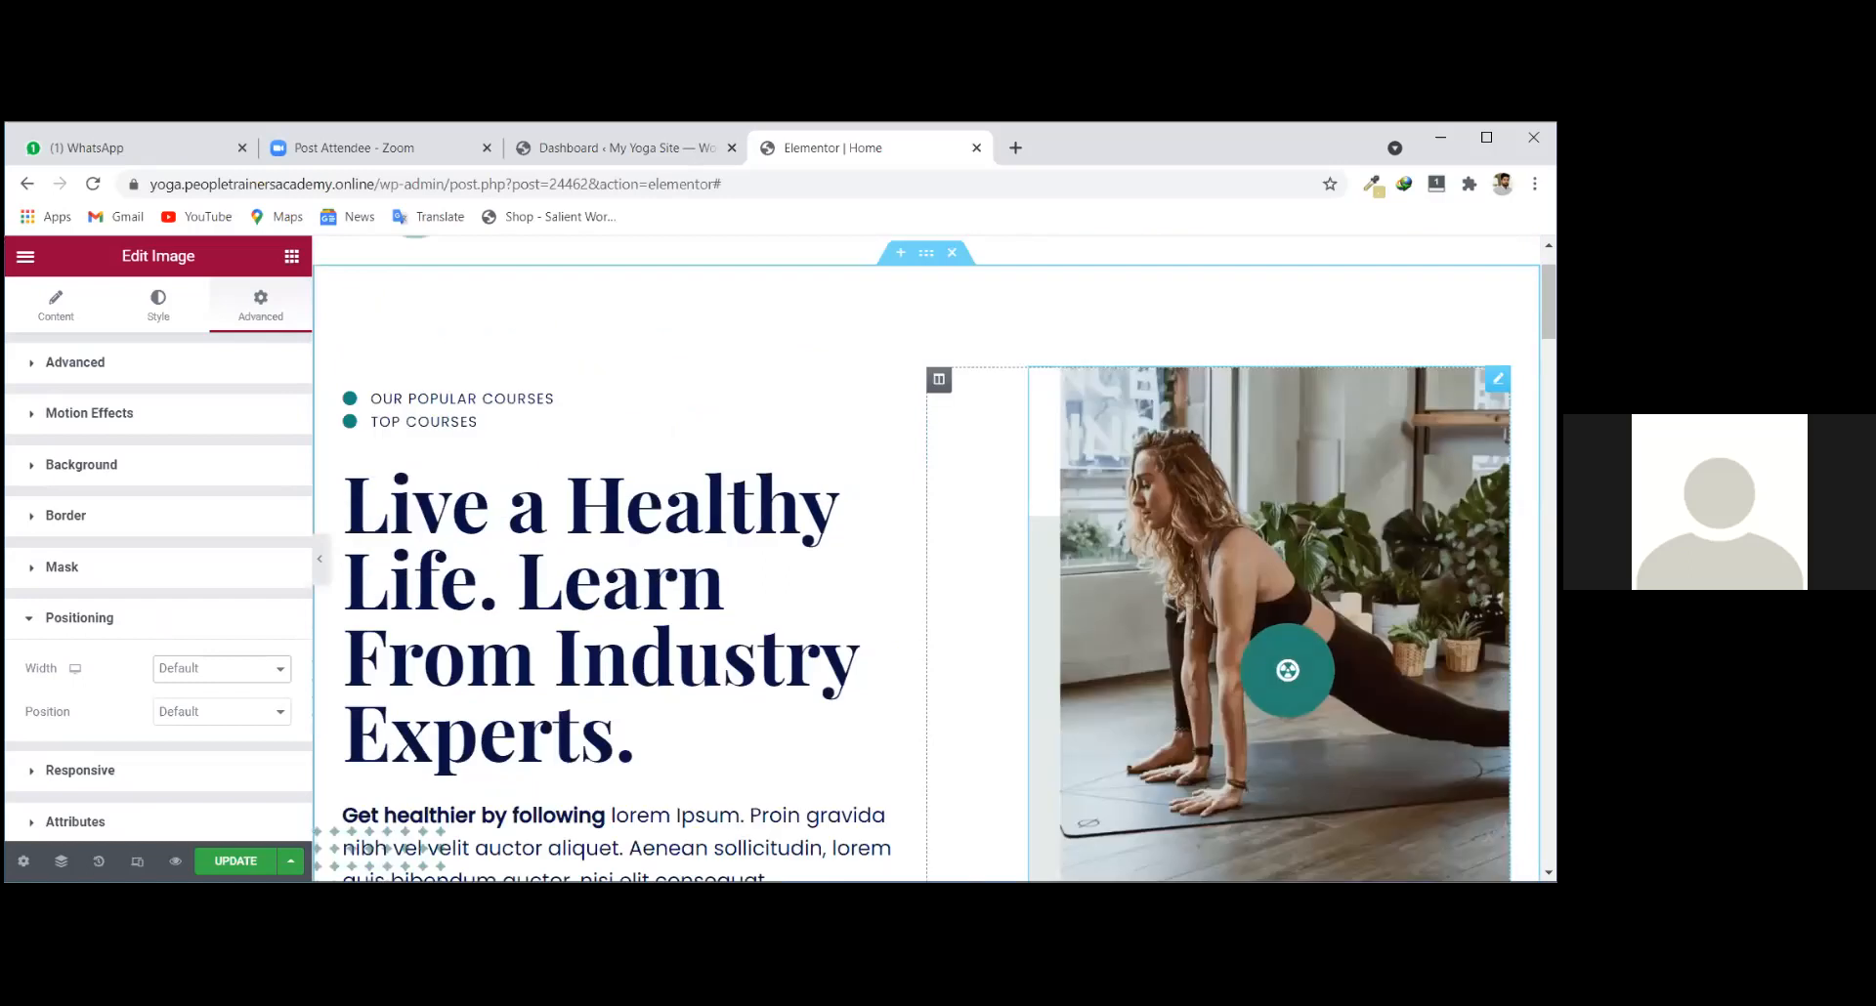
scroll(1261, 487, down, 1)
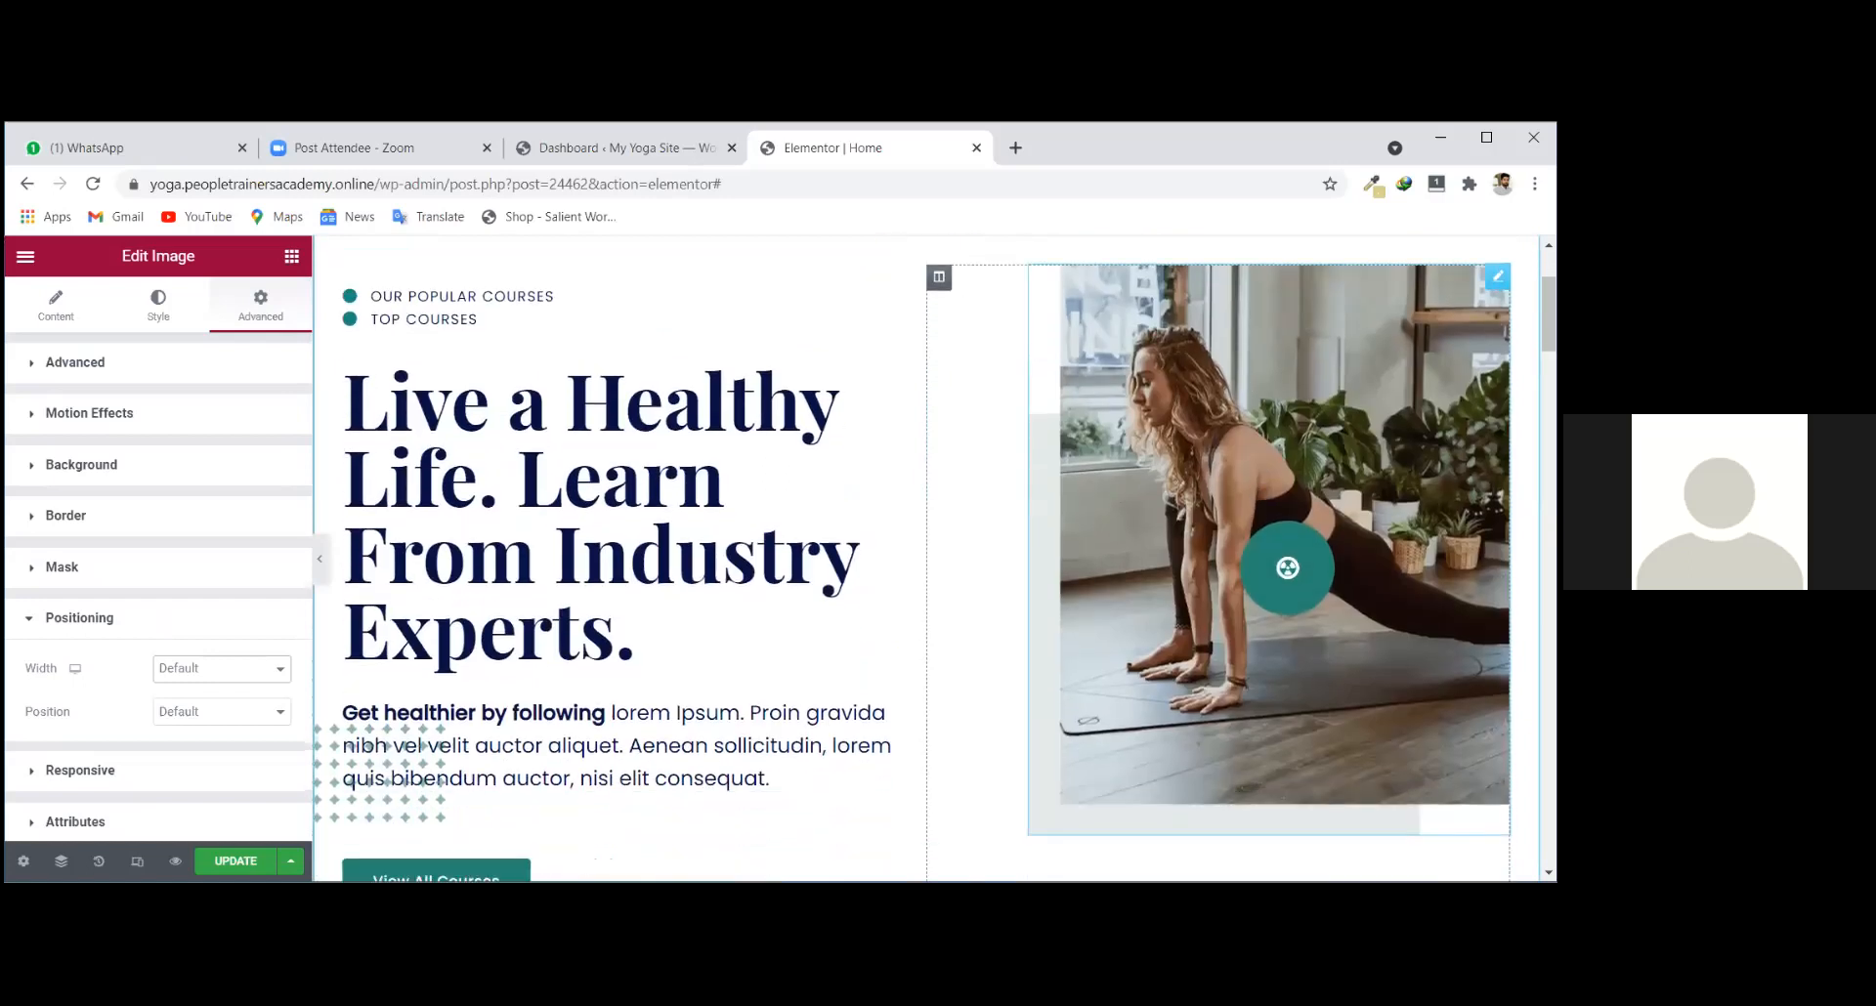
scroll(1201, 775, up, 1)
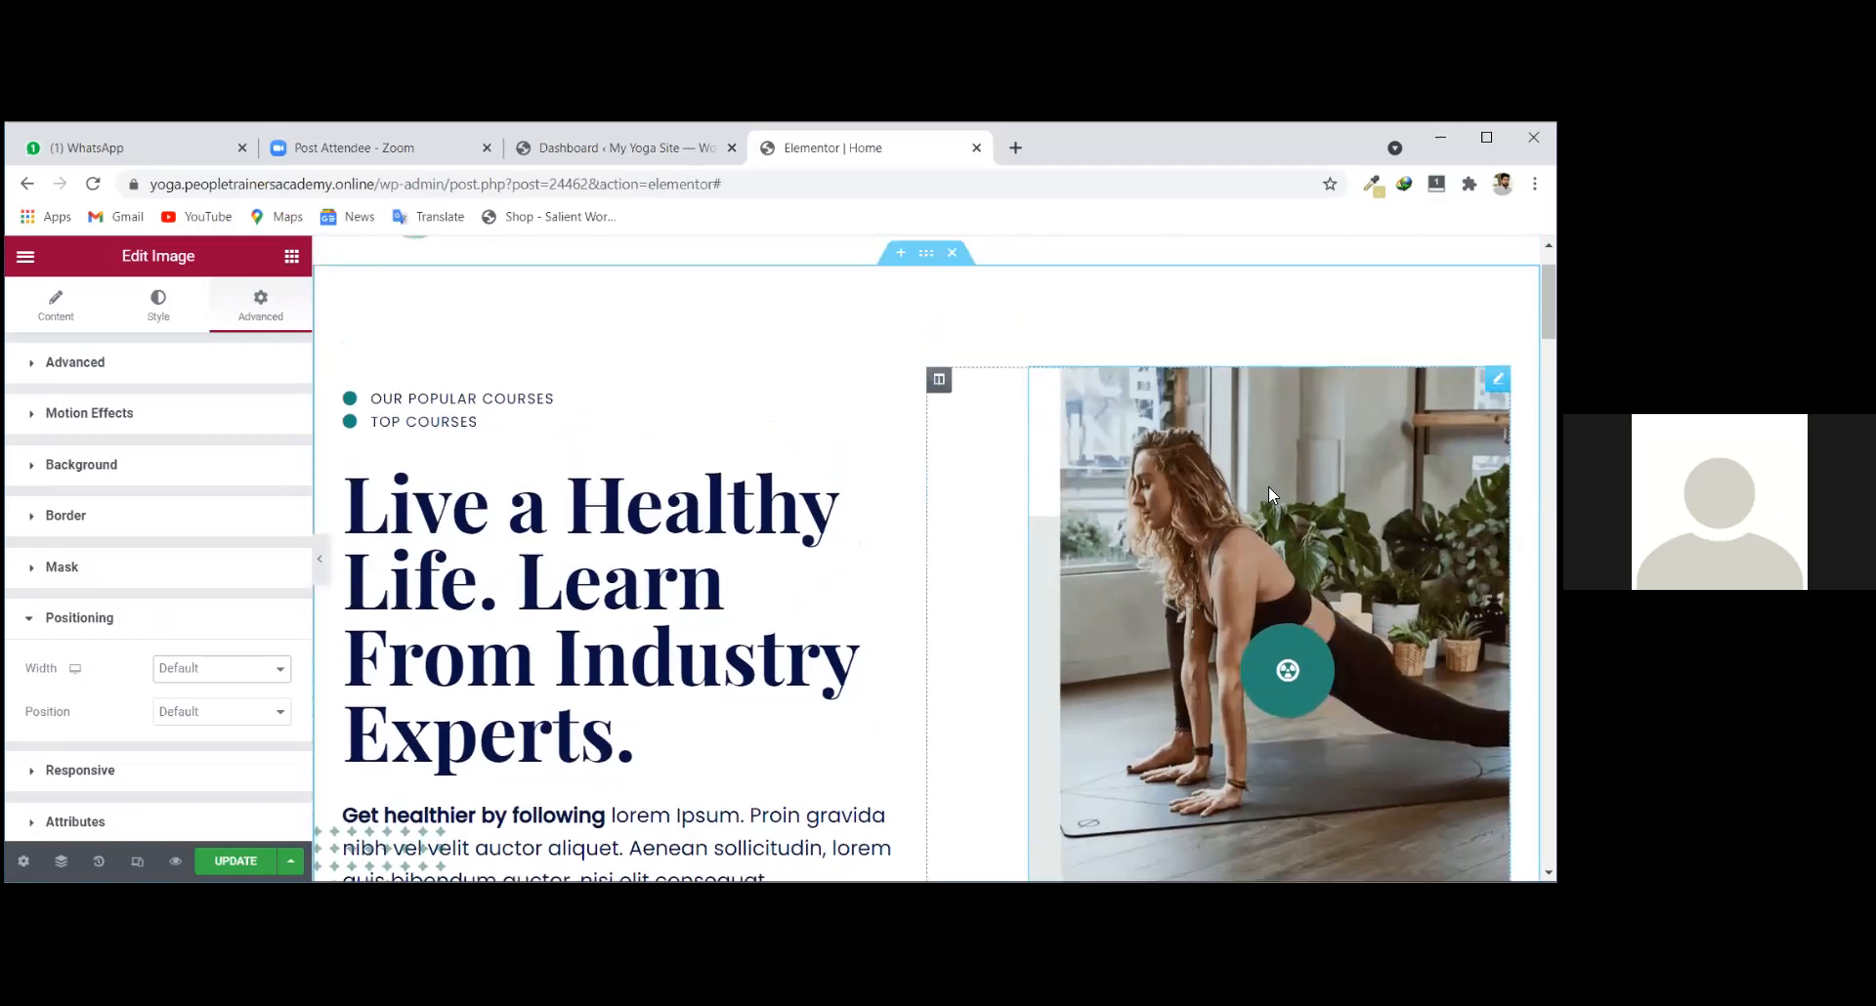
scroll(1240, 520, down, 2)
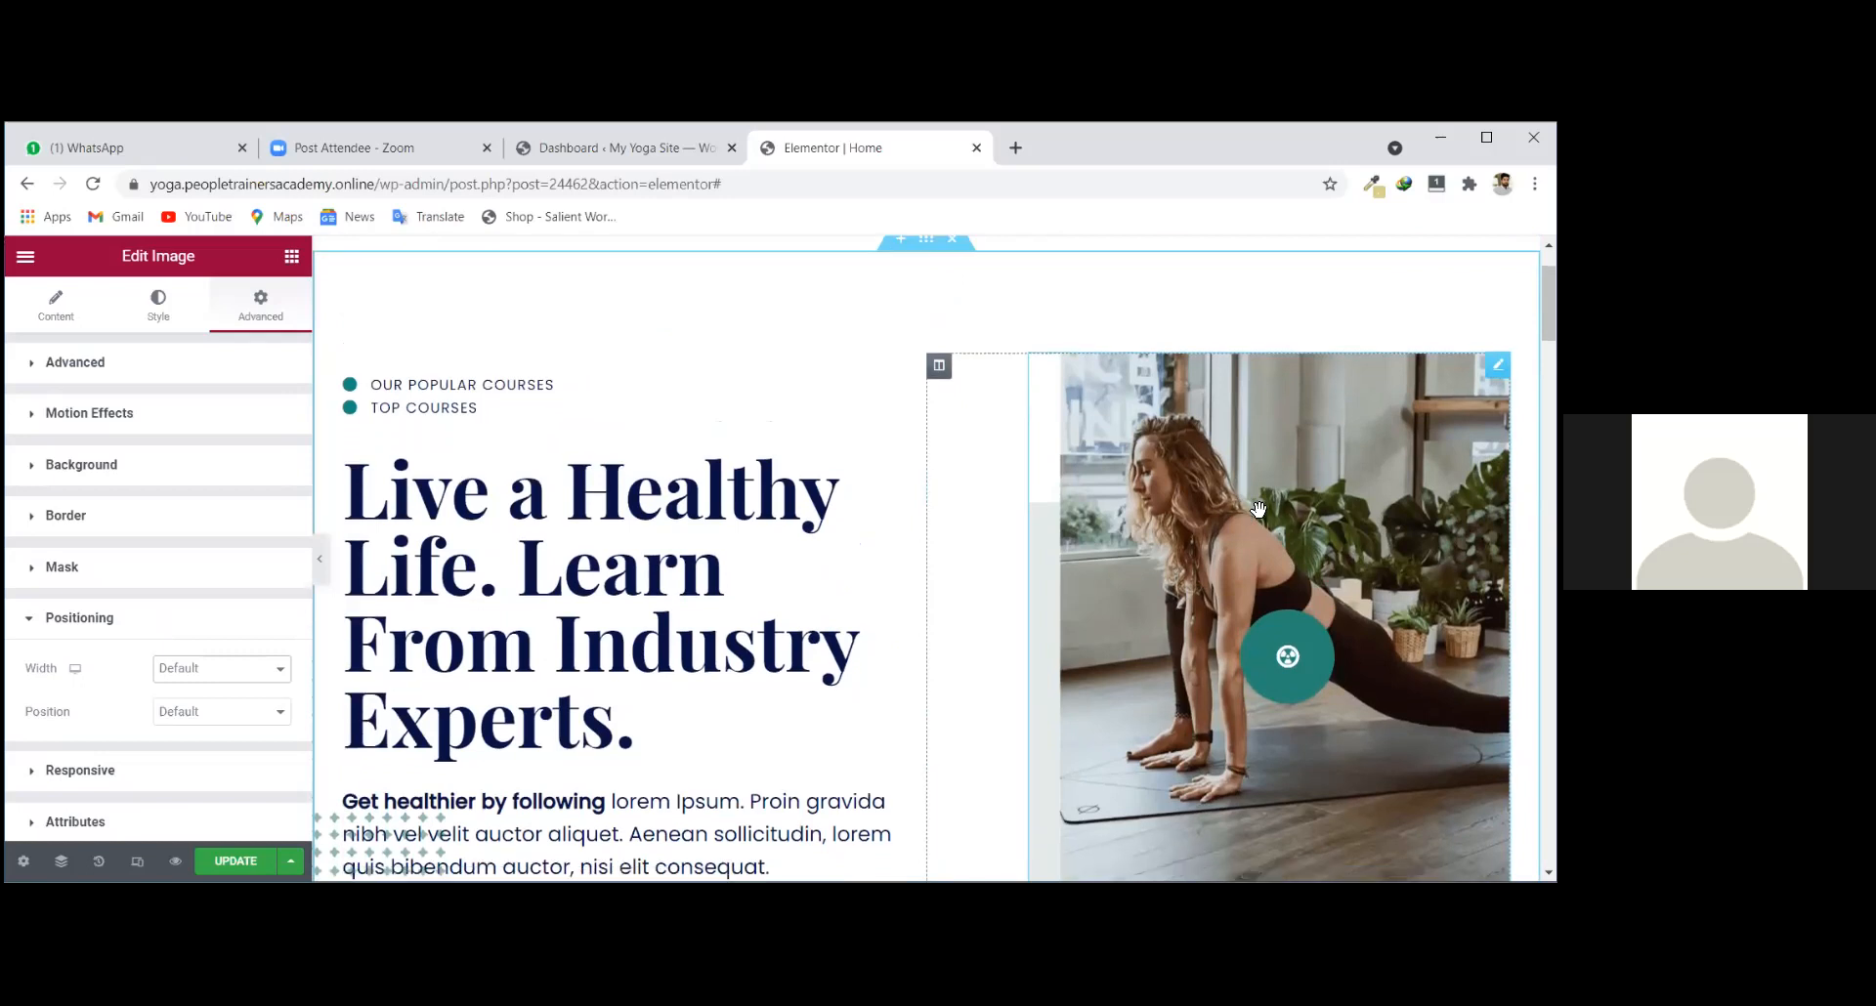
scroll(1259, 508, up, 1)
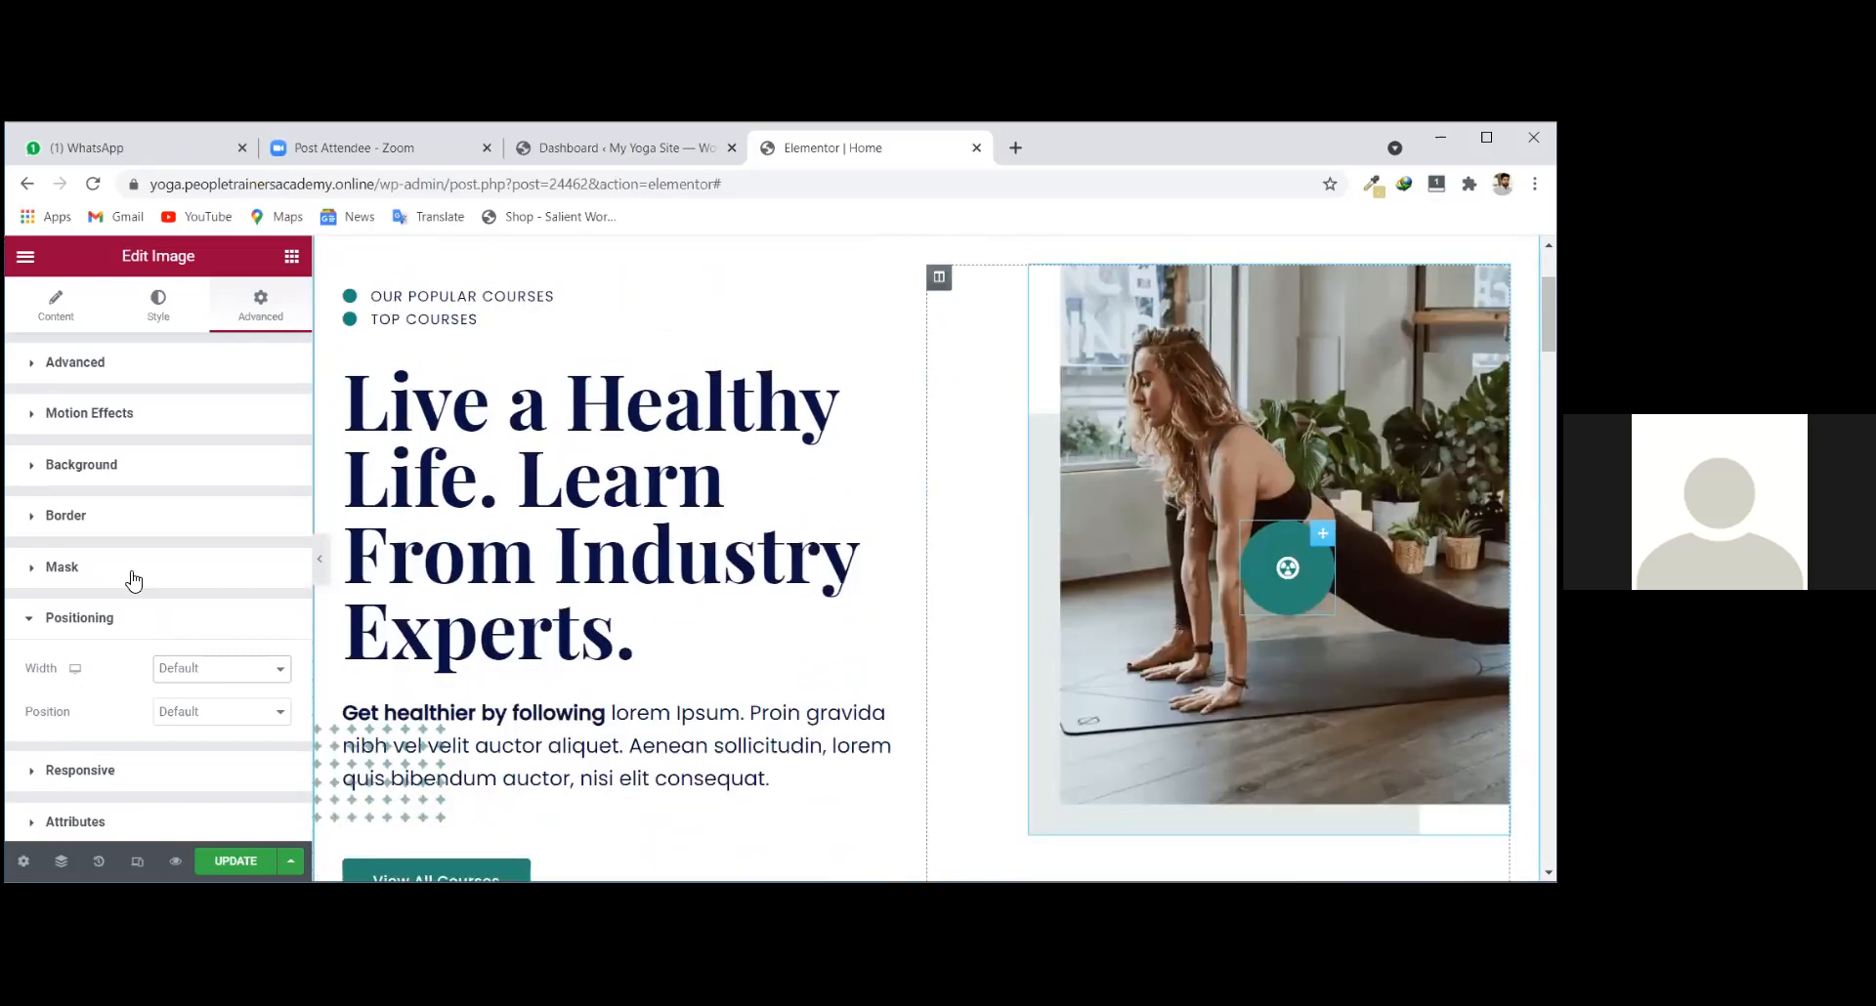
Set both the width and the max width of the yoga pose image to 100%.
click(156, 311)
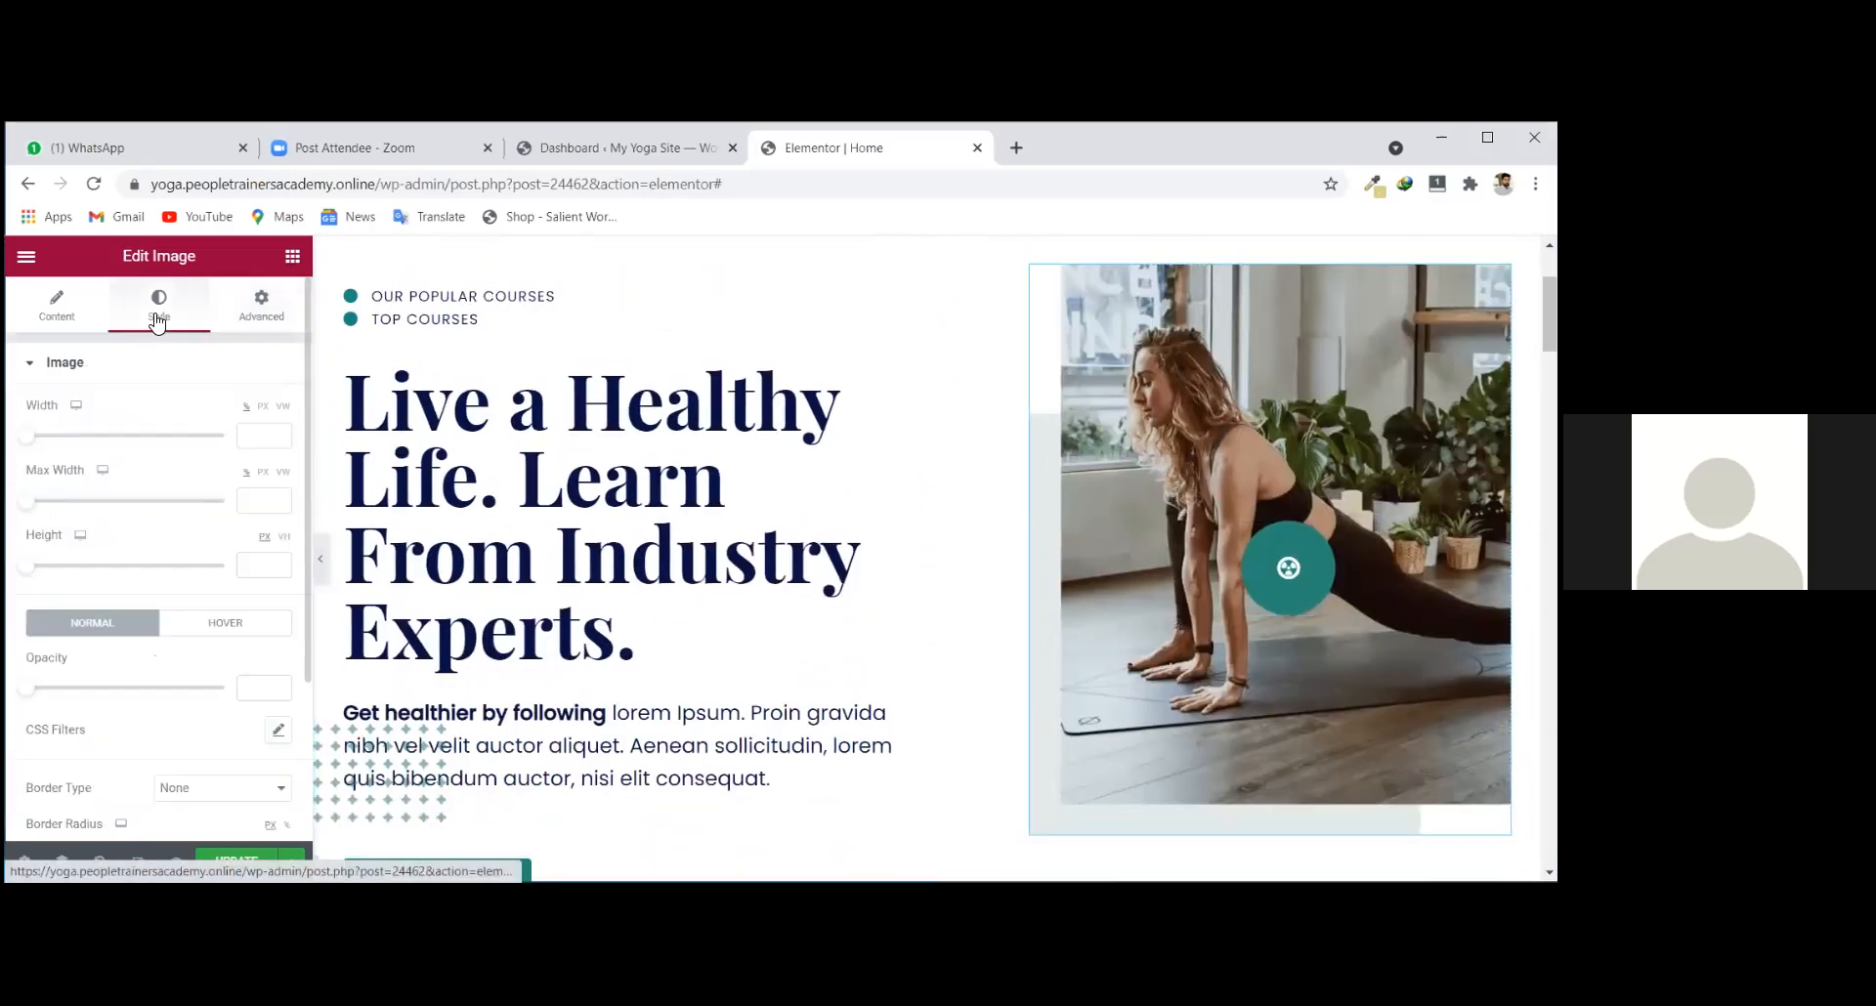
drag(30, 440, 248, 496)
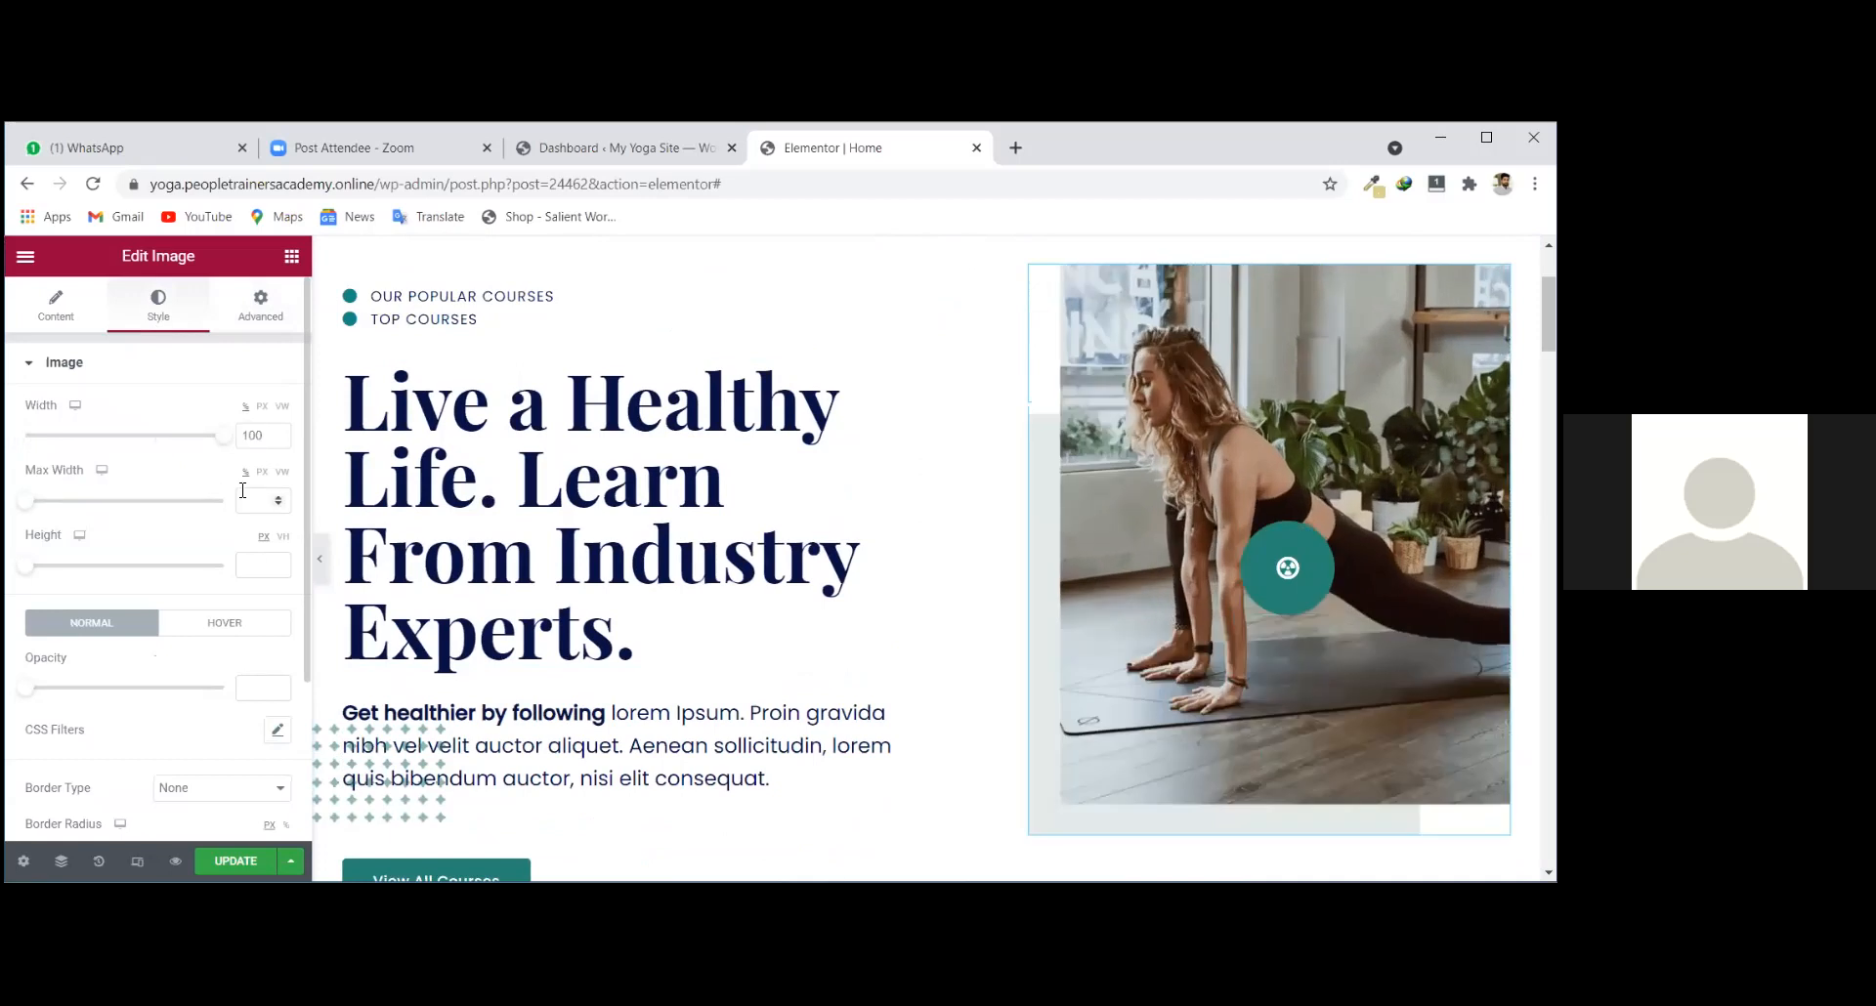
drag(21, 502, 273, 561)
scroll(88, 605, down, 2)
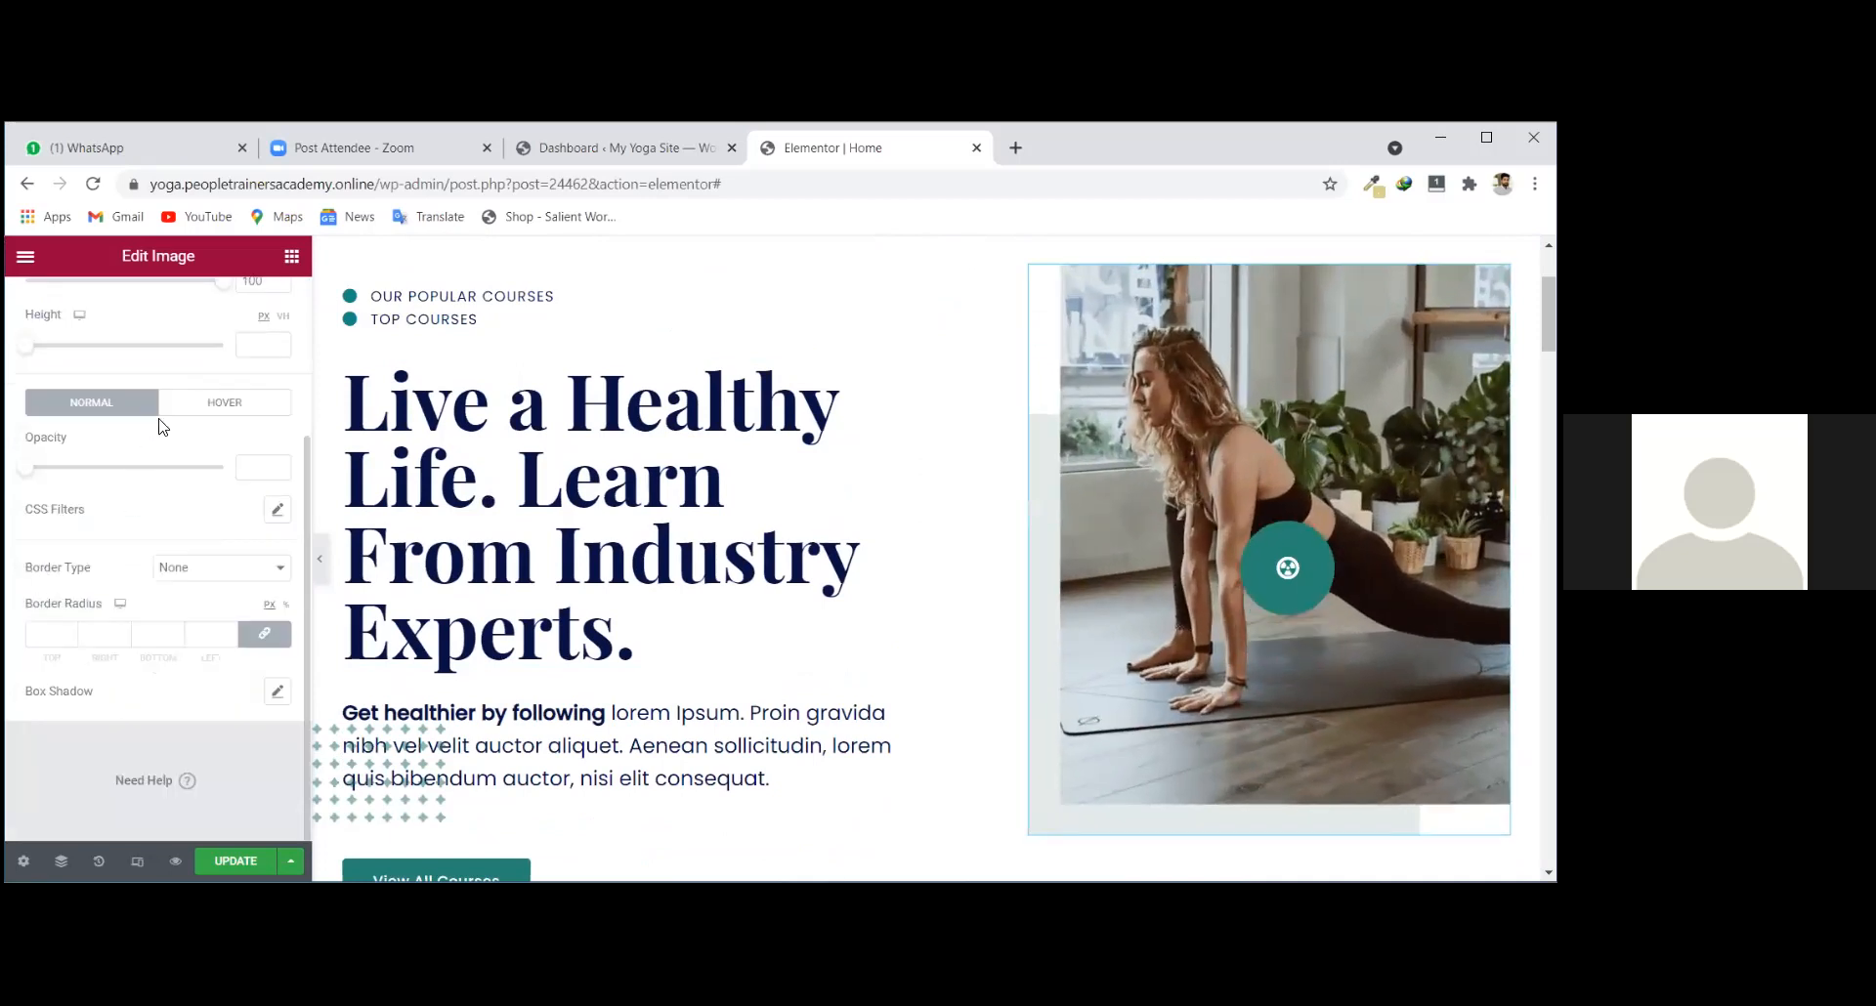
click(212, 410)
click(127, 418)
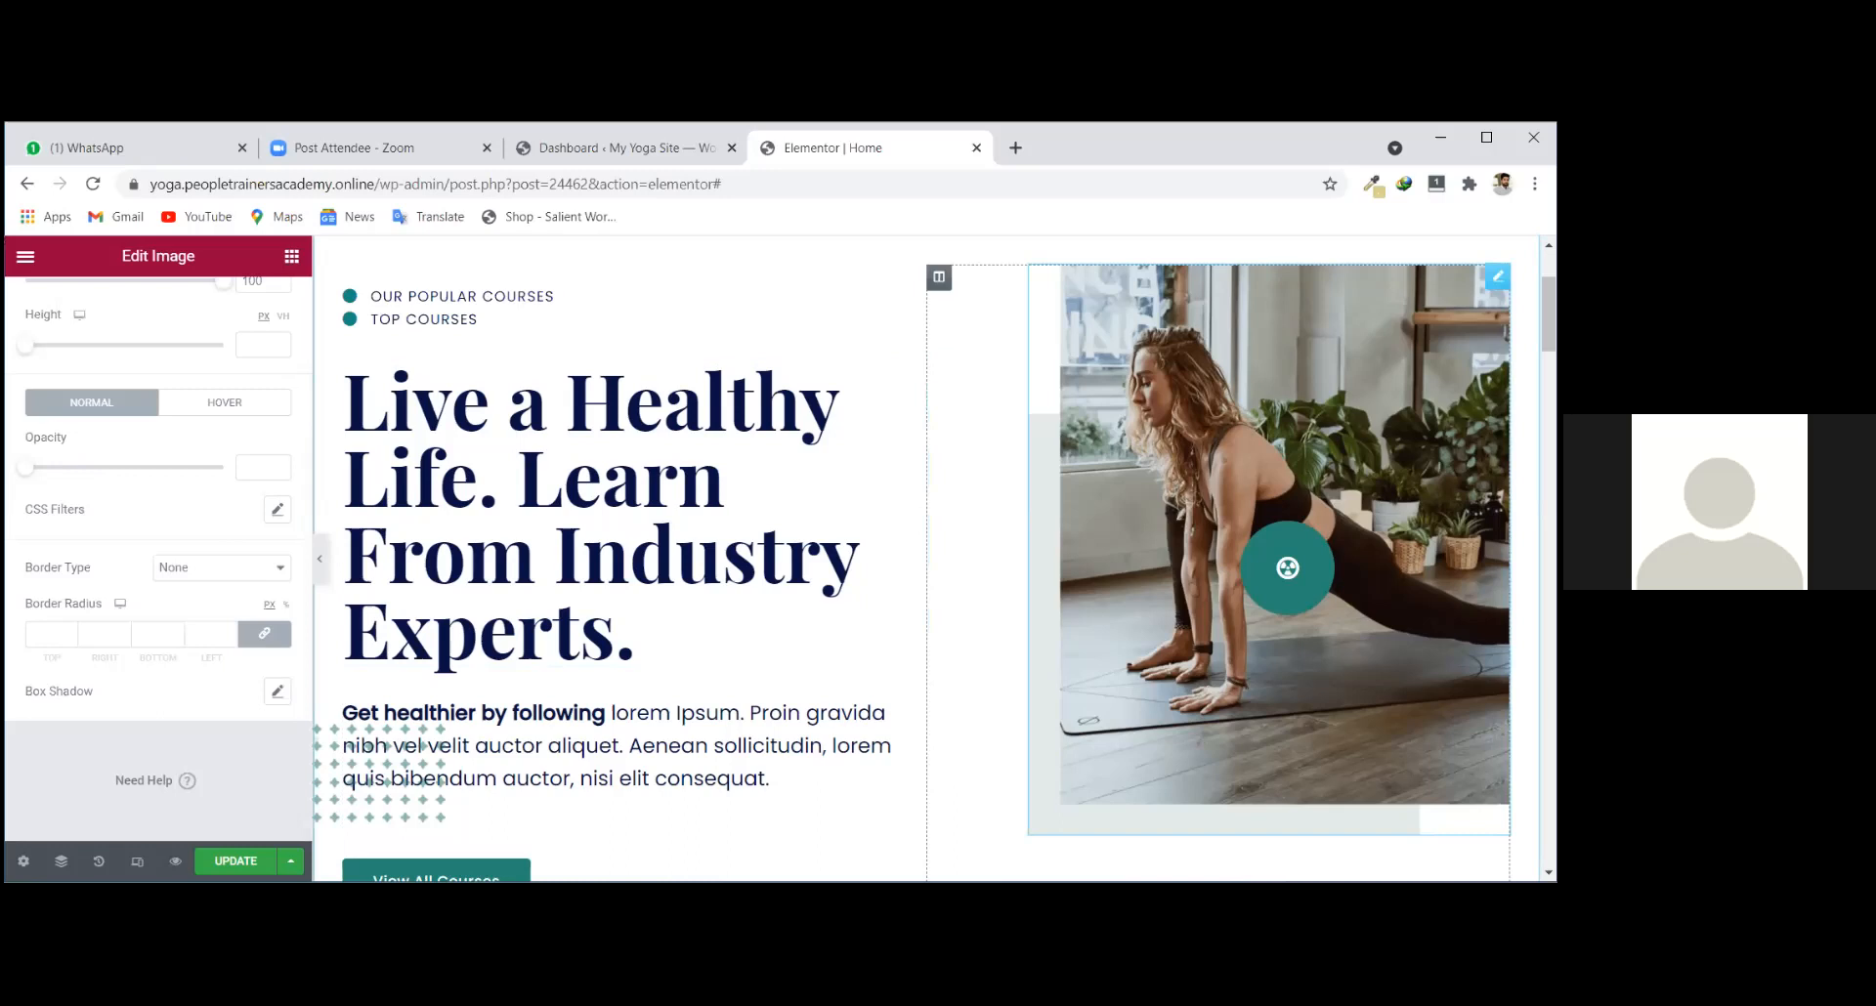
Try a linked margin of 50 px on all four sides of the yoga pose image.
scroll(1128, 580, up, 2)
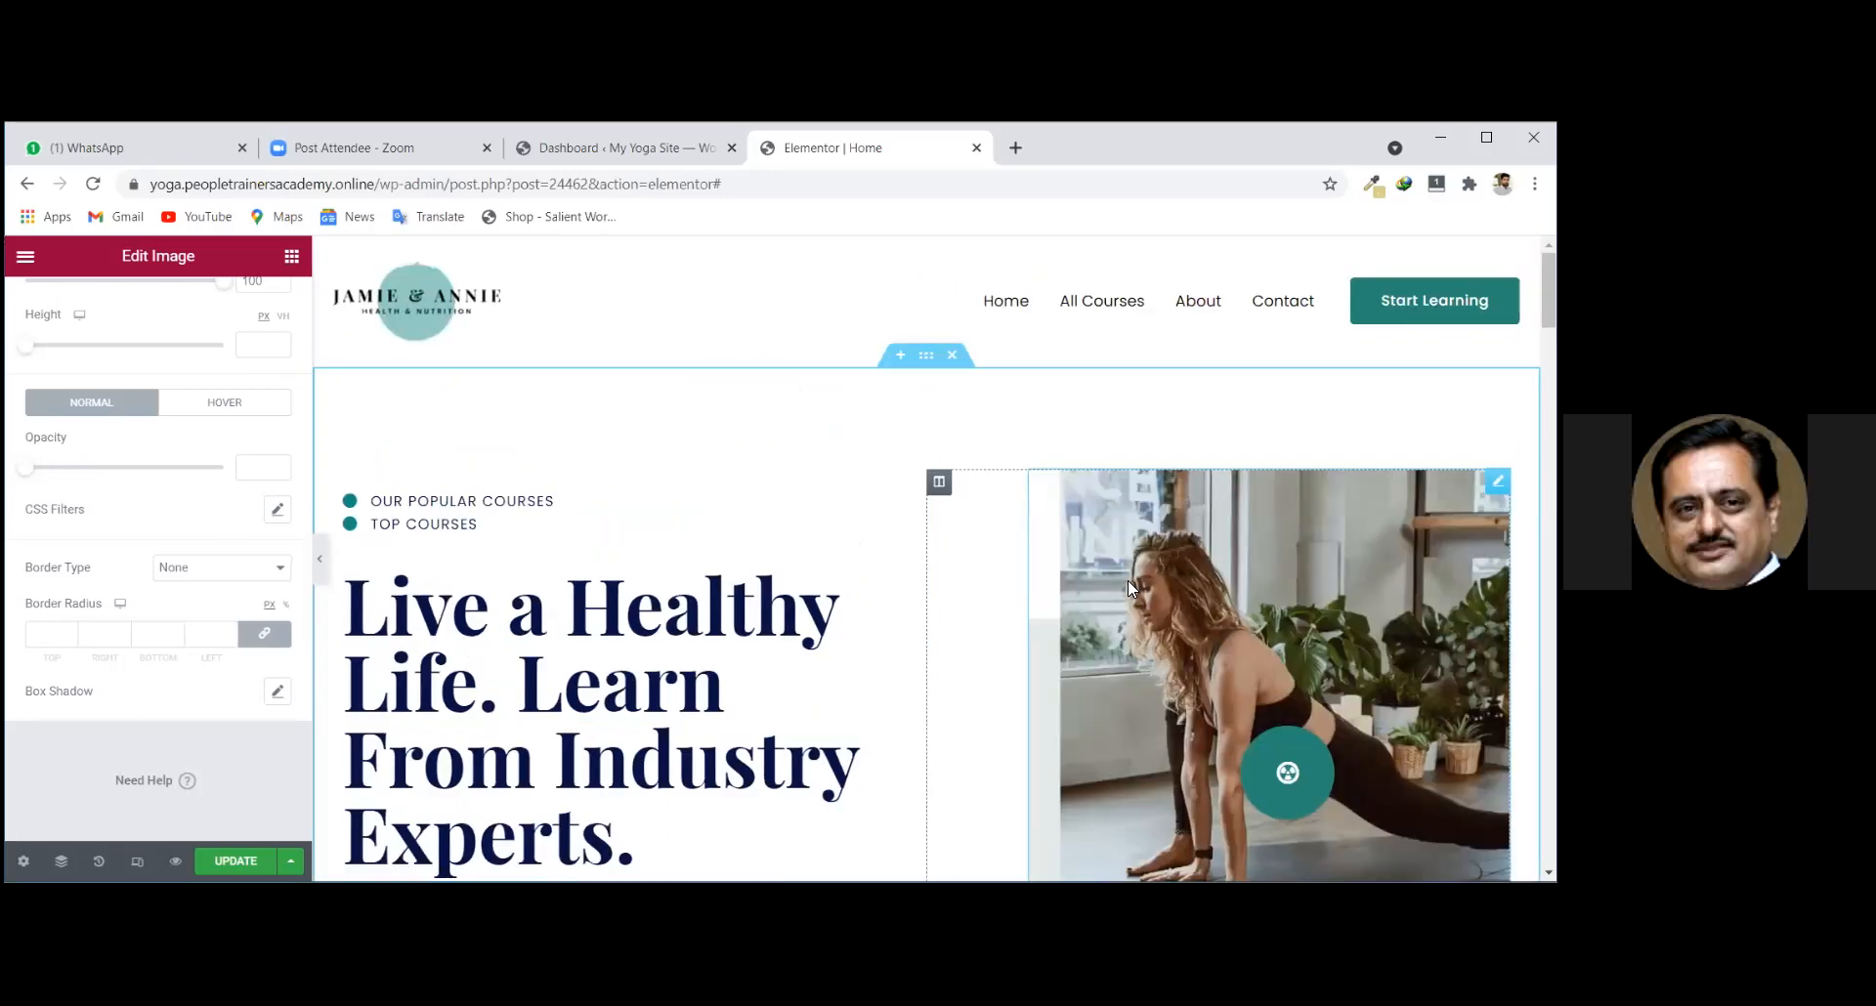
scroll(119, 536, up, 2)
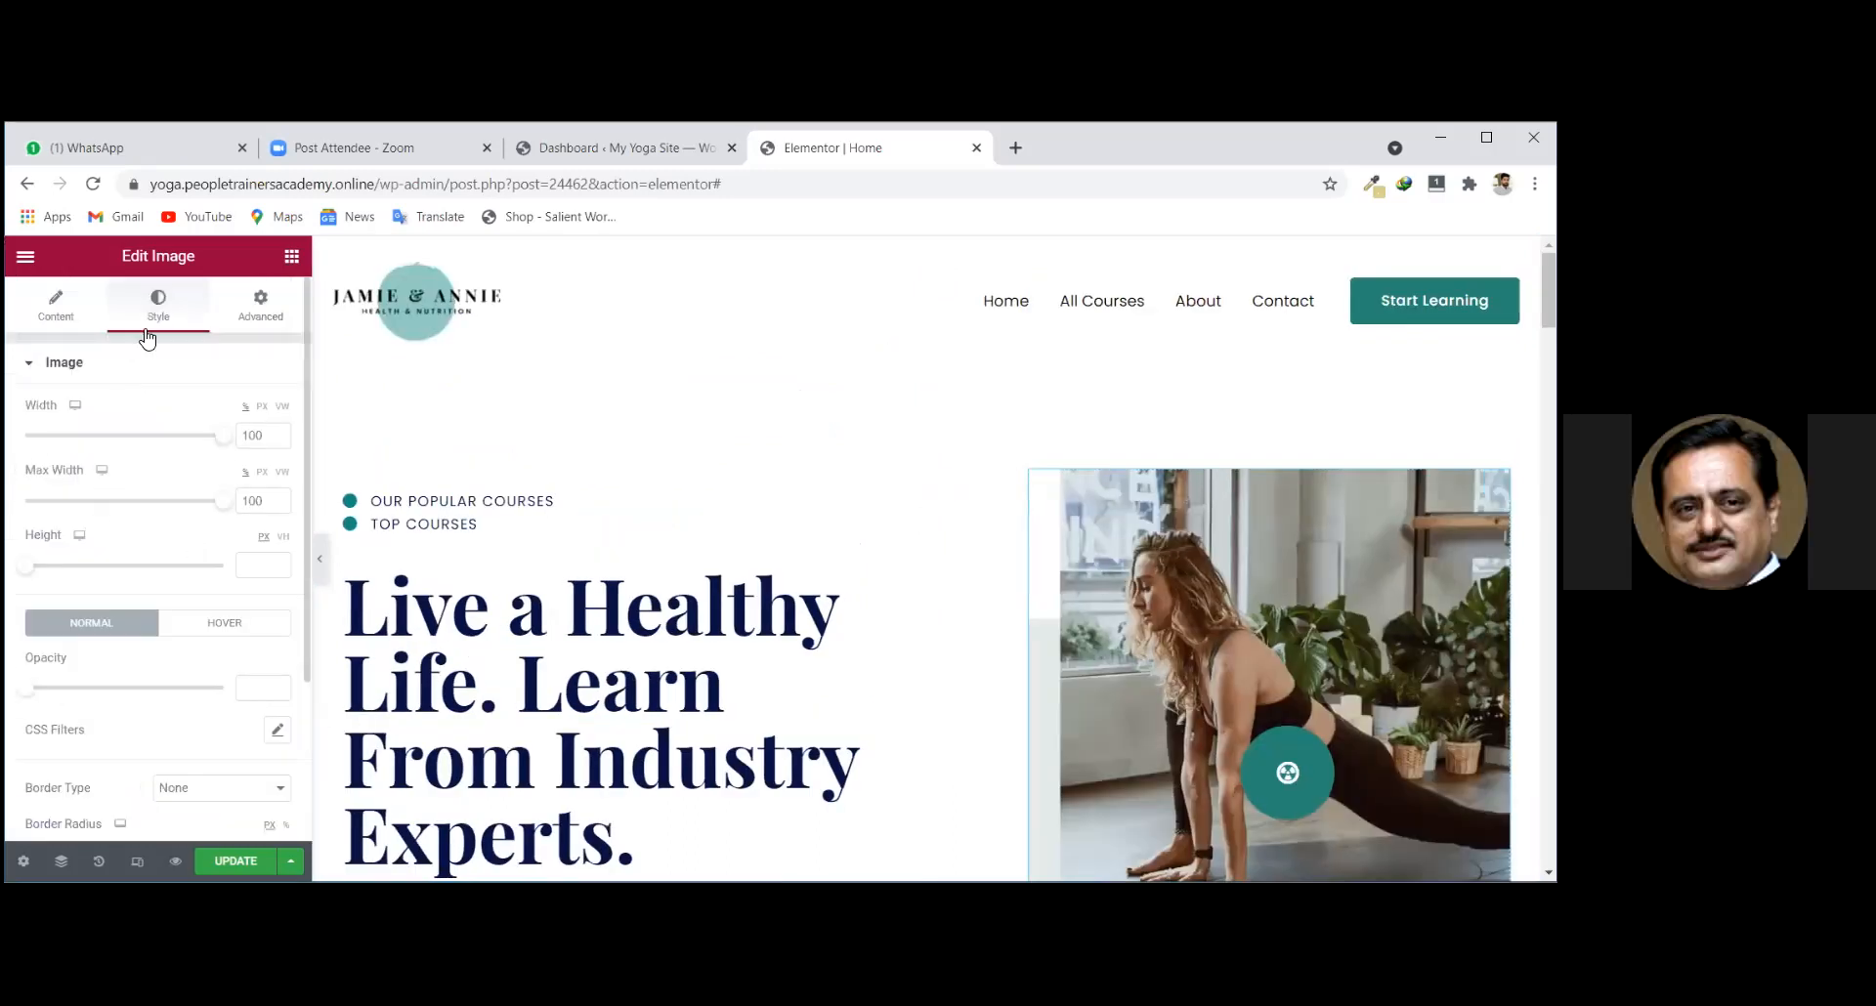
click(261, 304)
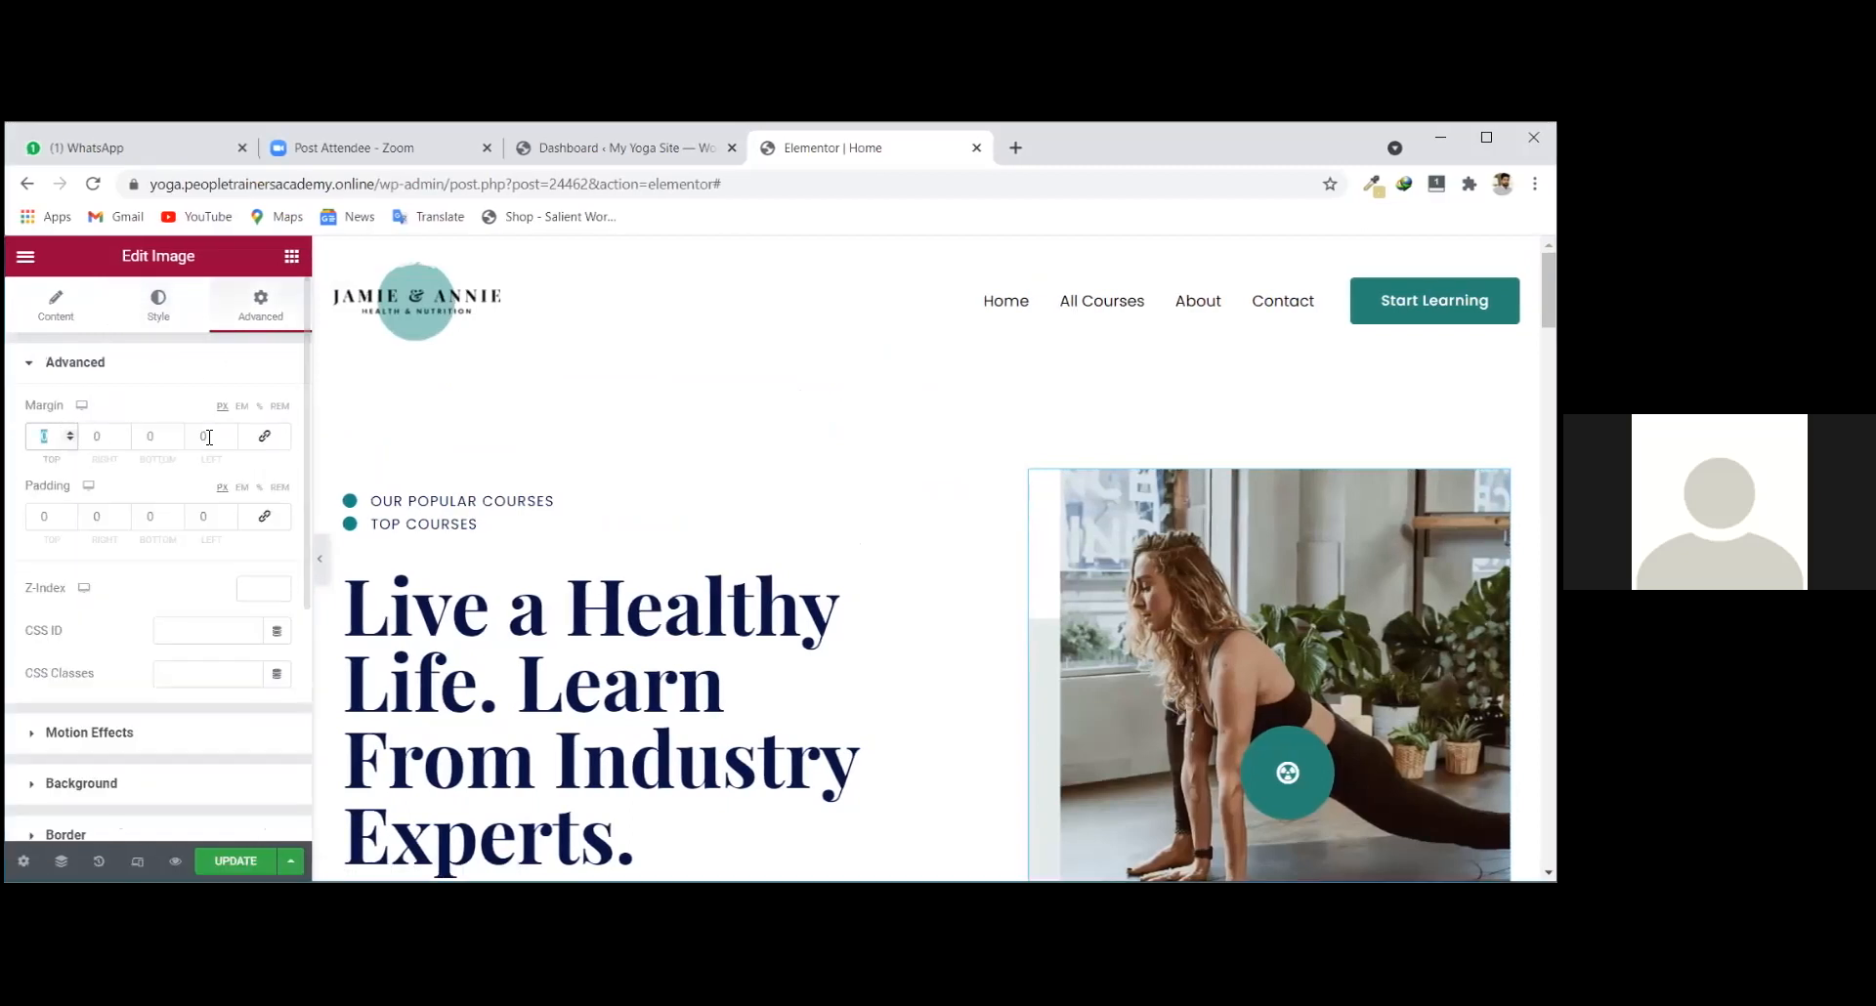
click(262, 436)
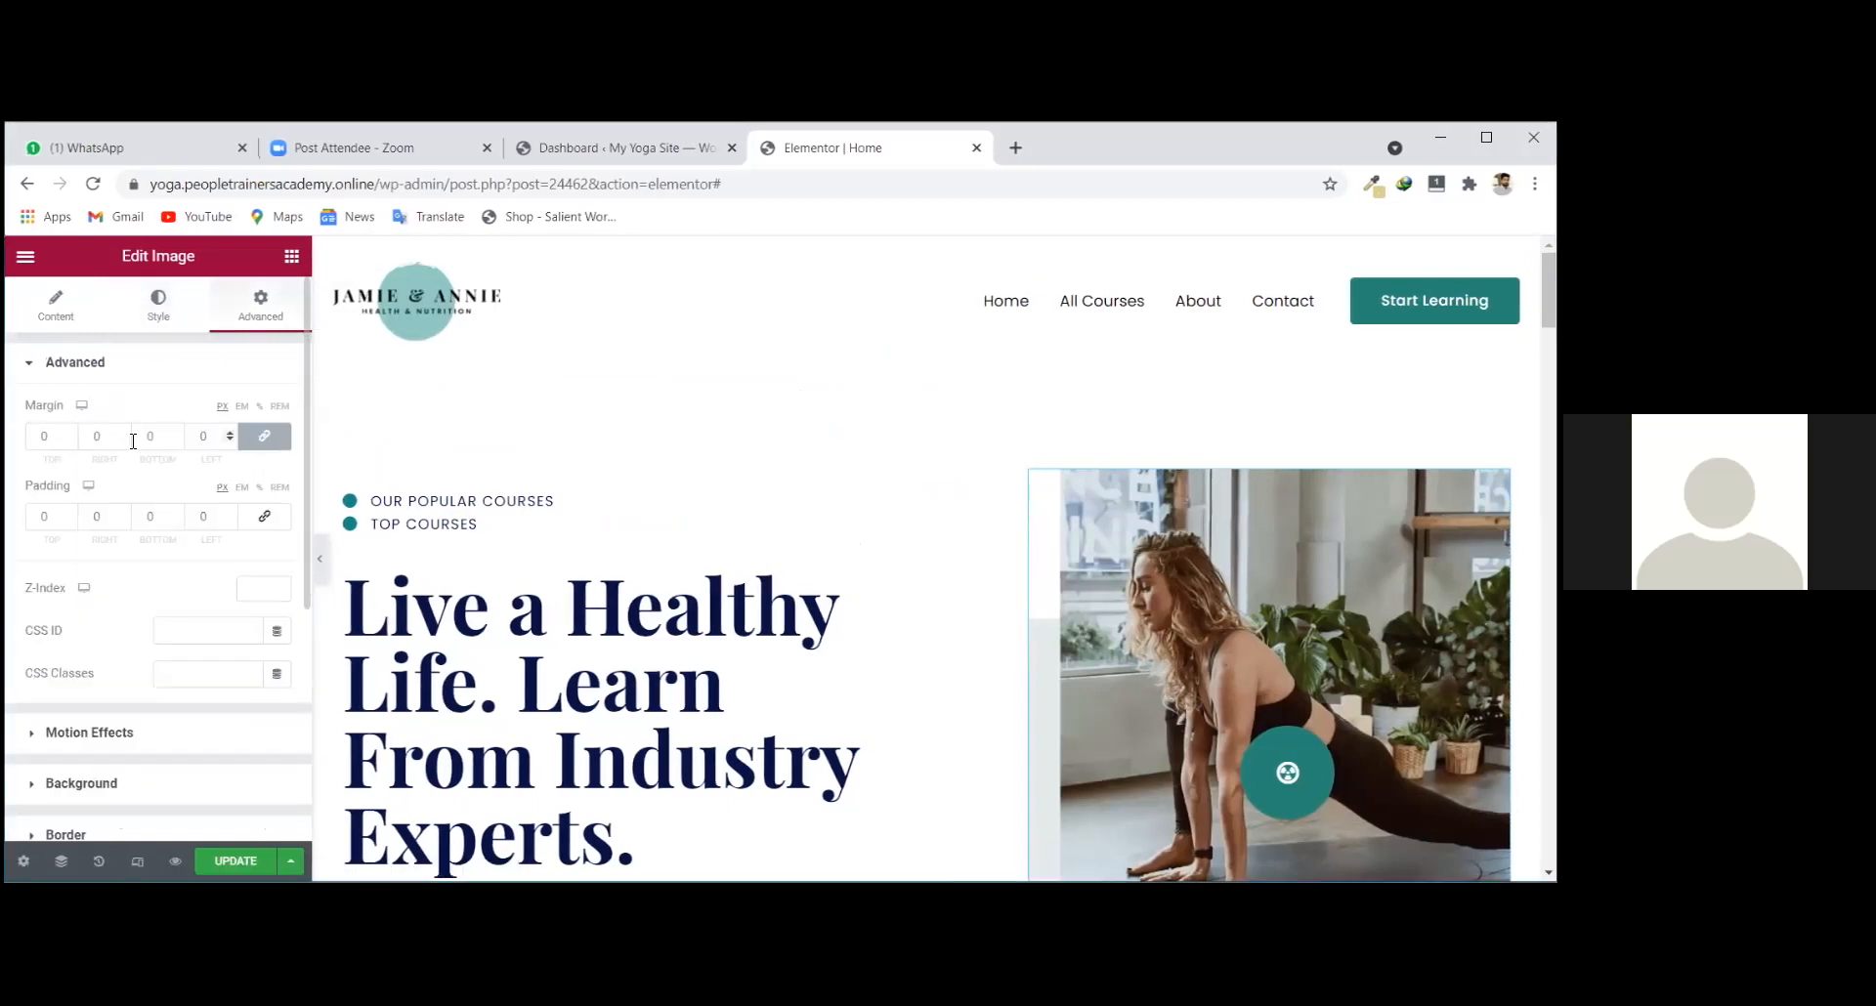
double_click(29, 432)
text(50)
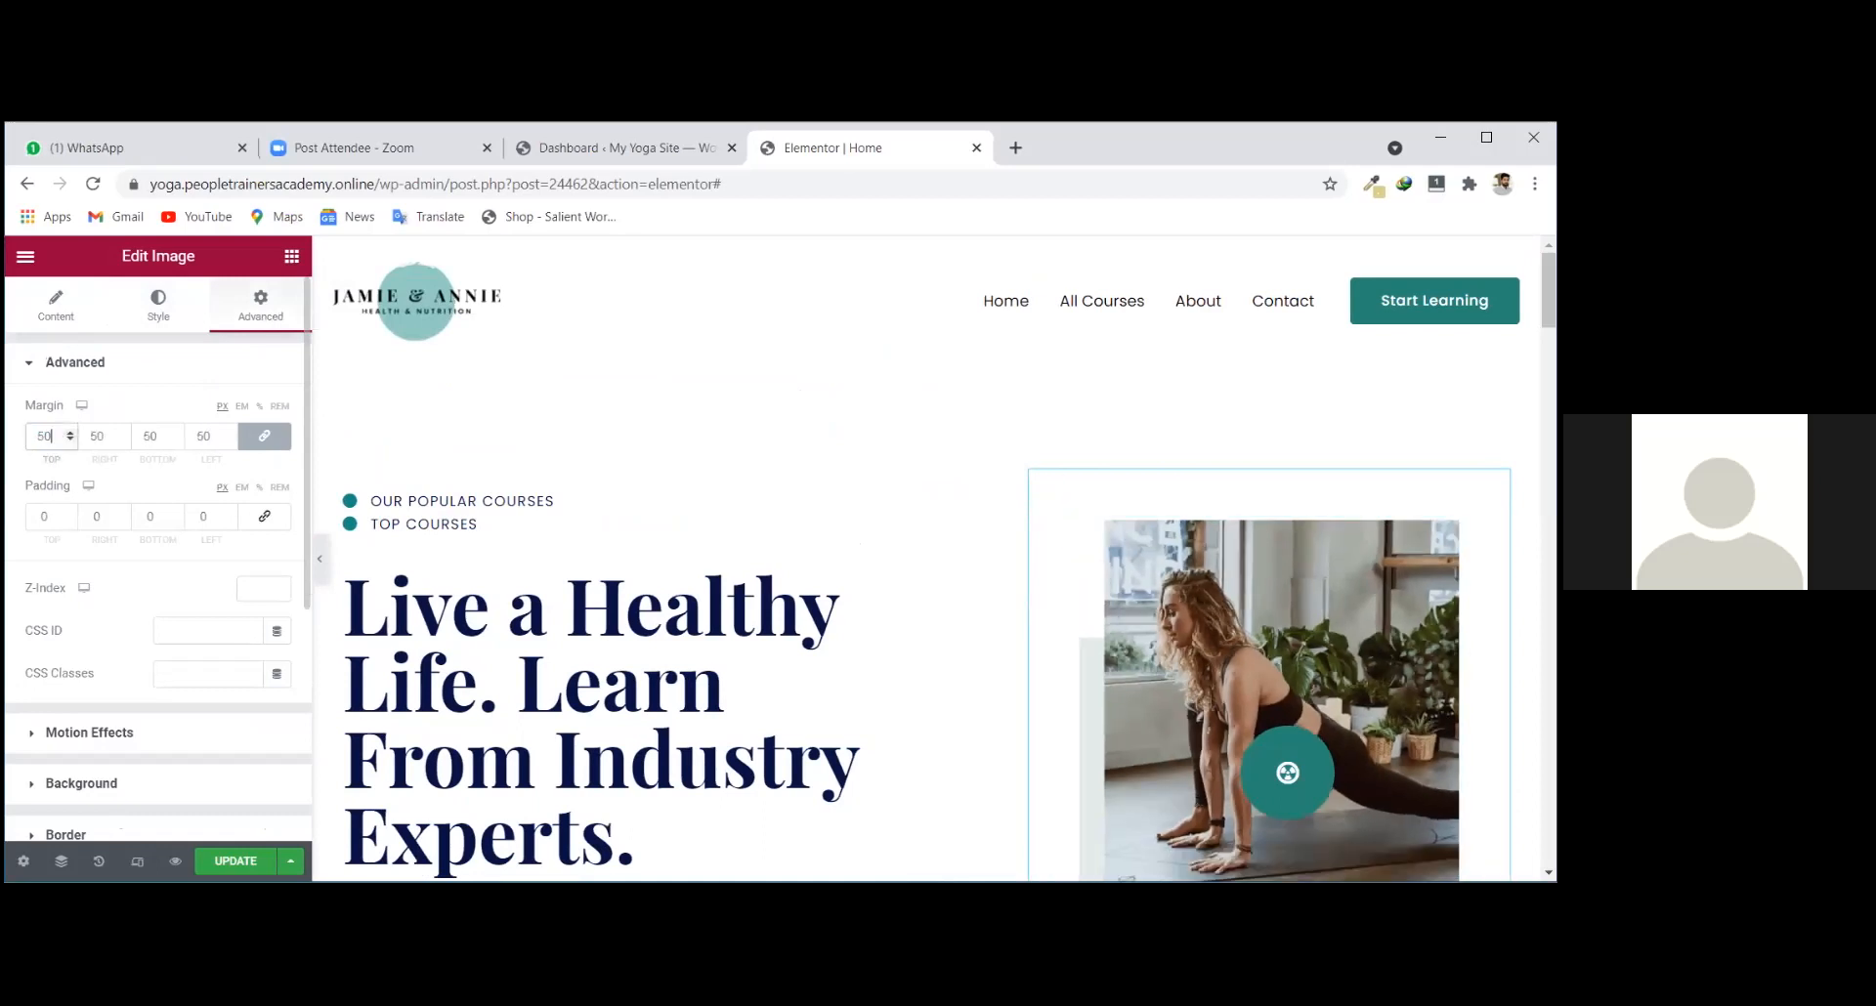
scroll(782, 699, down, 1)
scroll(705, 700, down, 3)
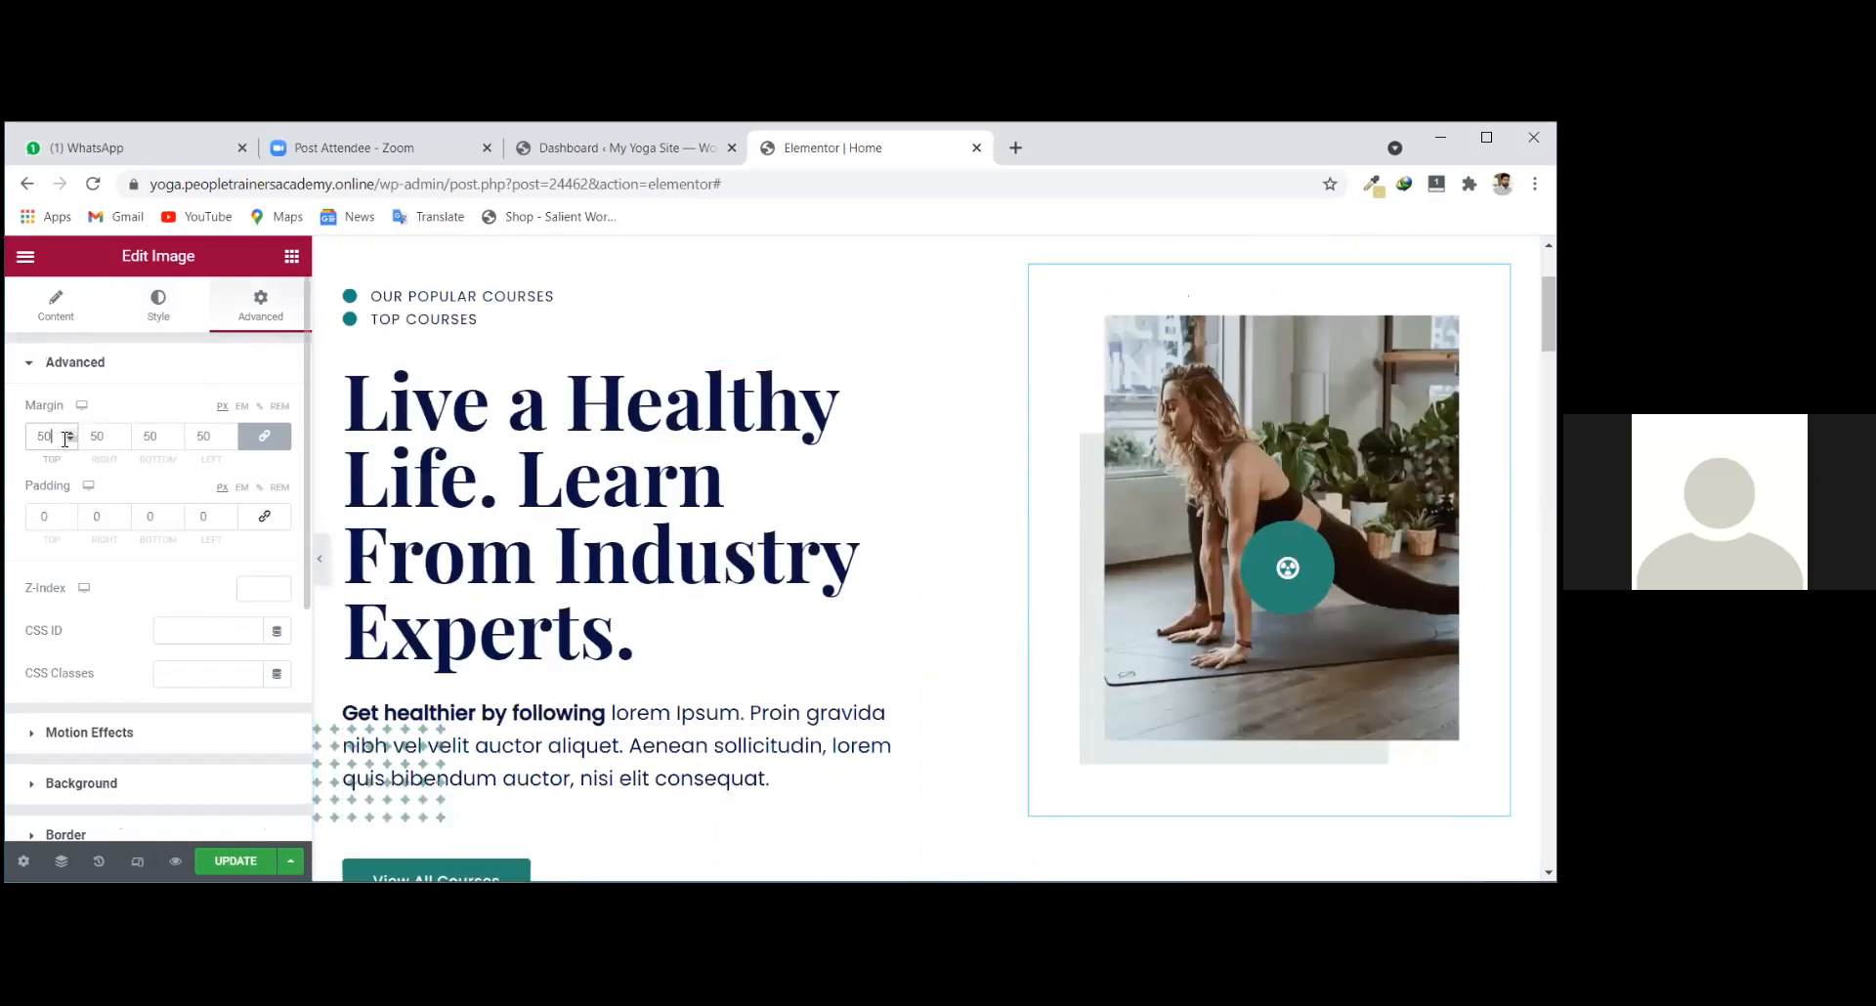
Replace the image's linked margins with unlinked values, setting only the top margin to 100 px.
double_click(30, 431)
key(BackSpace)
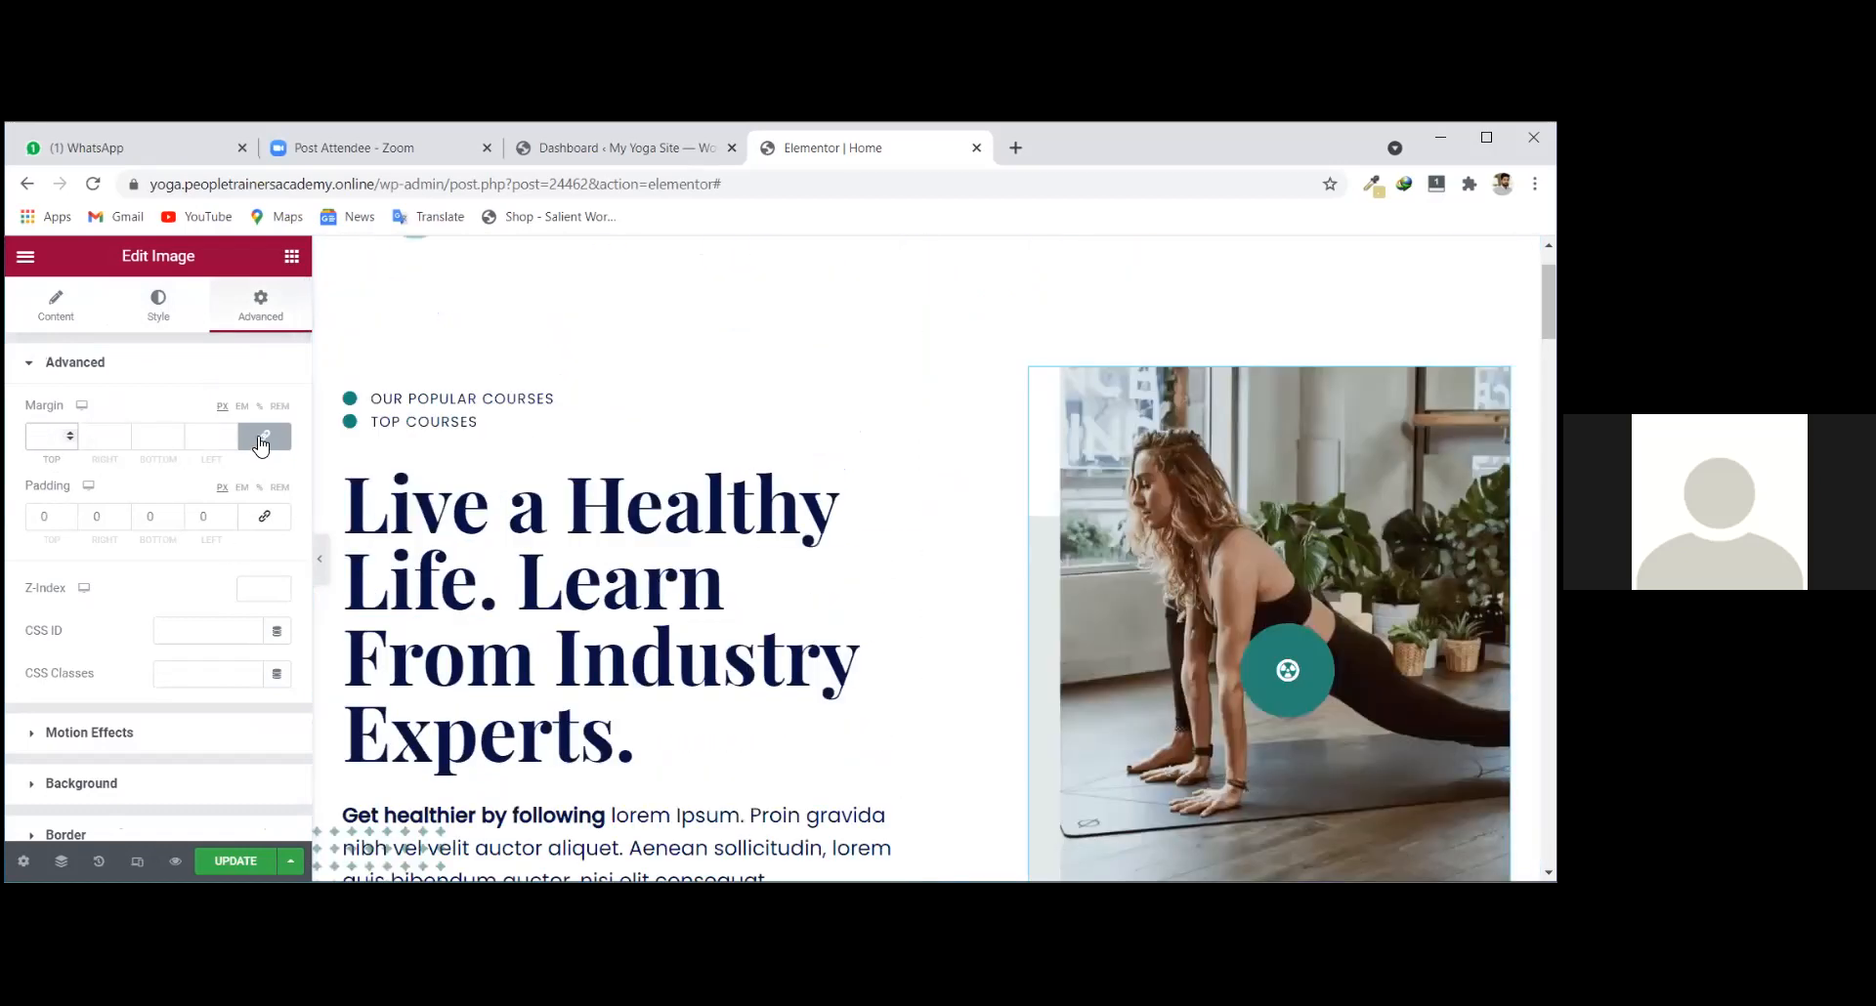
click(263, 443)
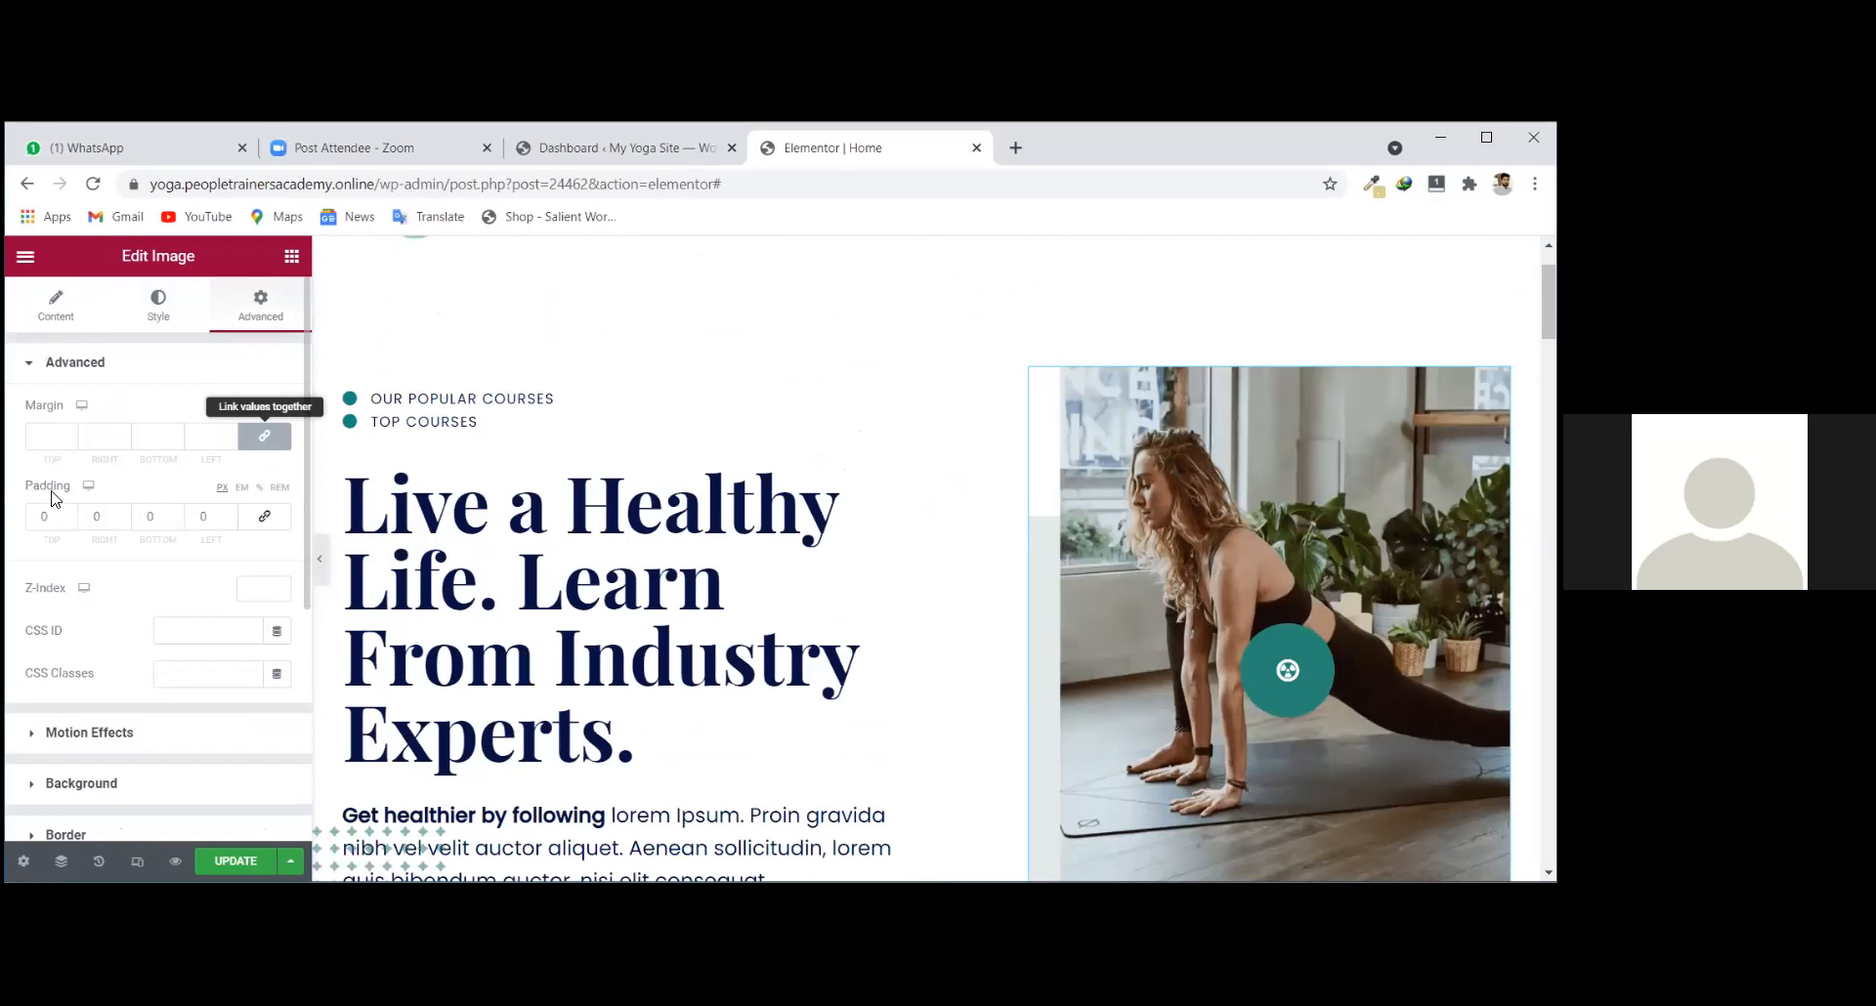
drag(40, 437, 56, 438)
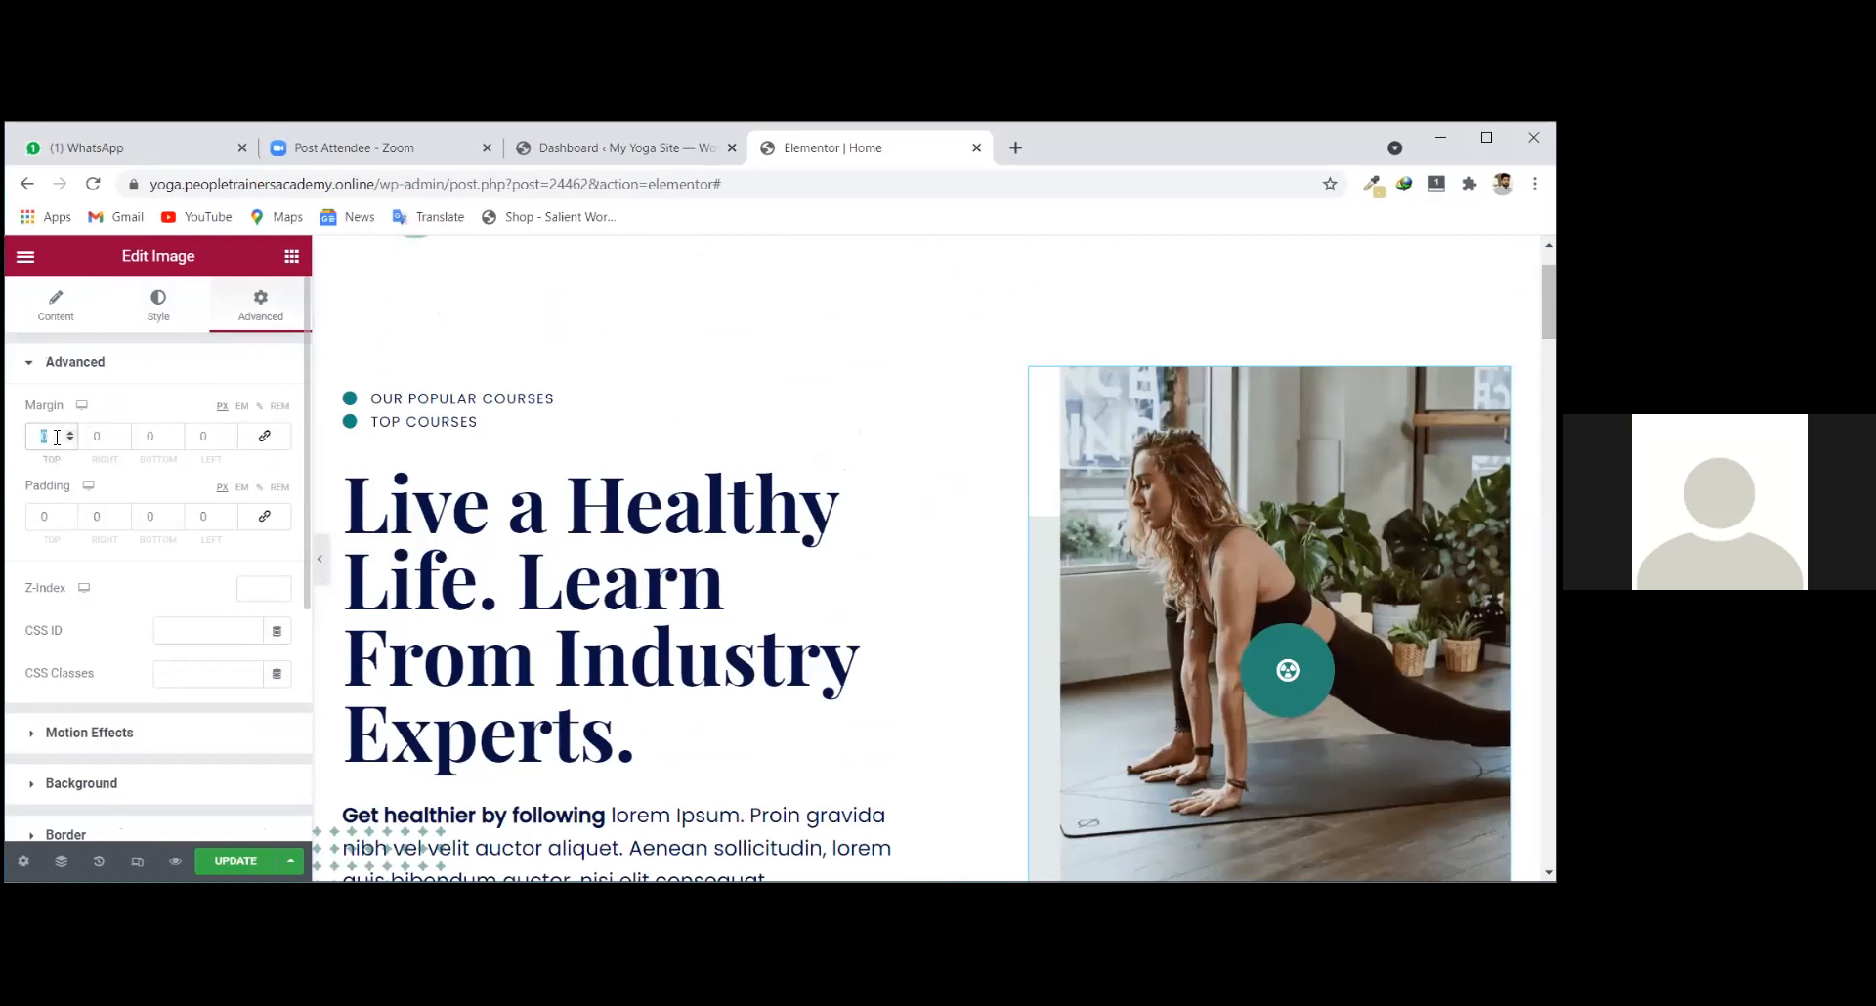
text(100)
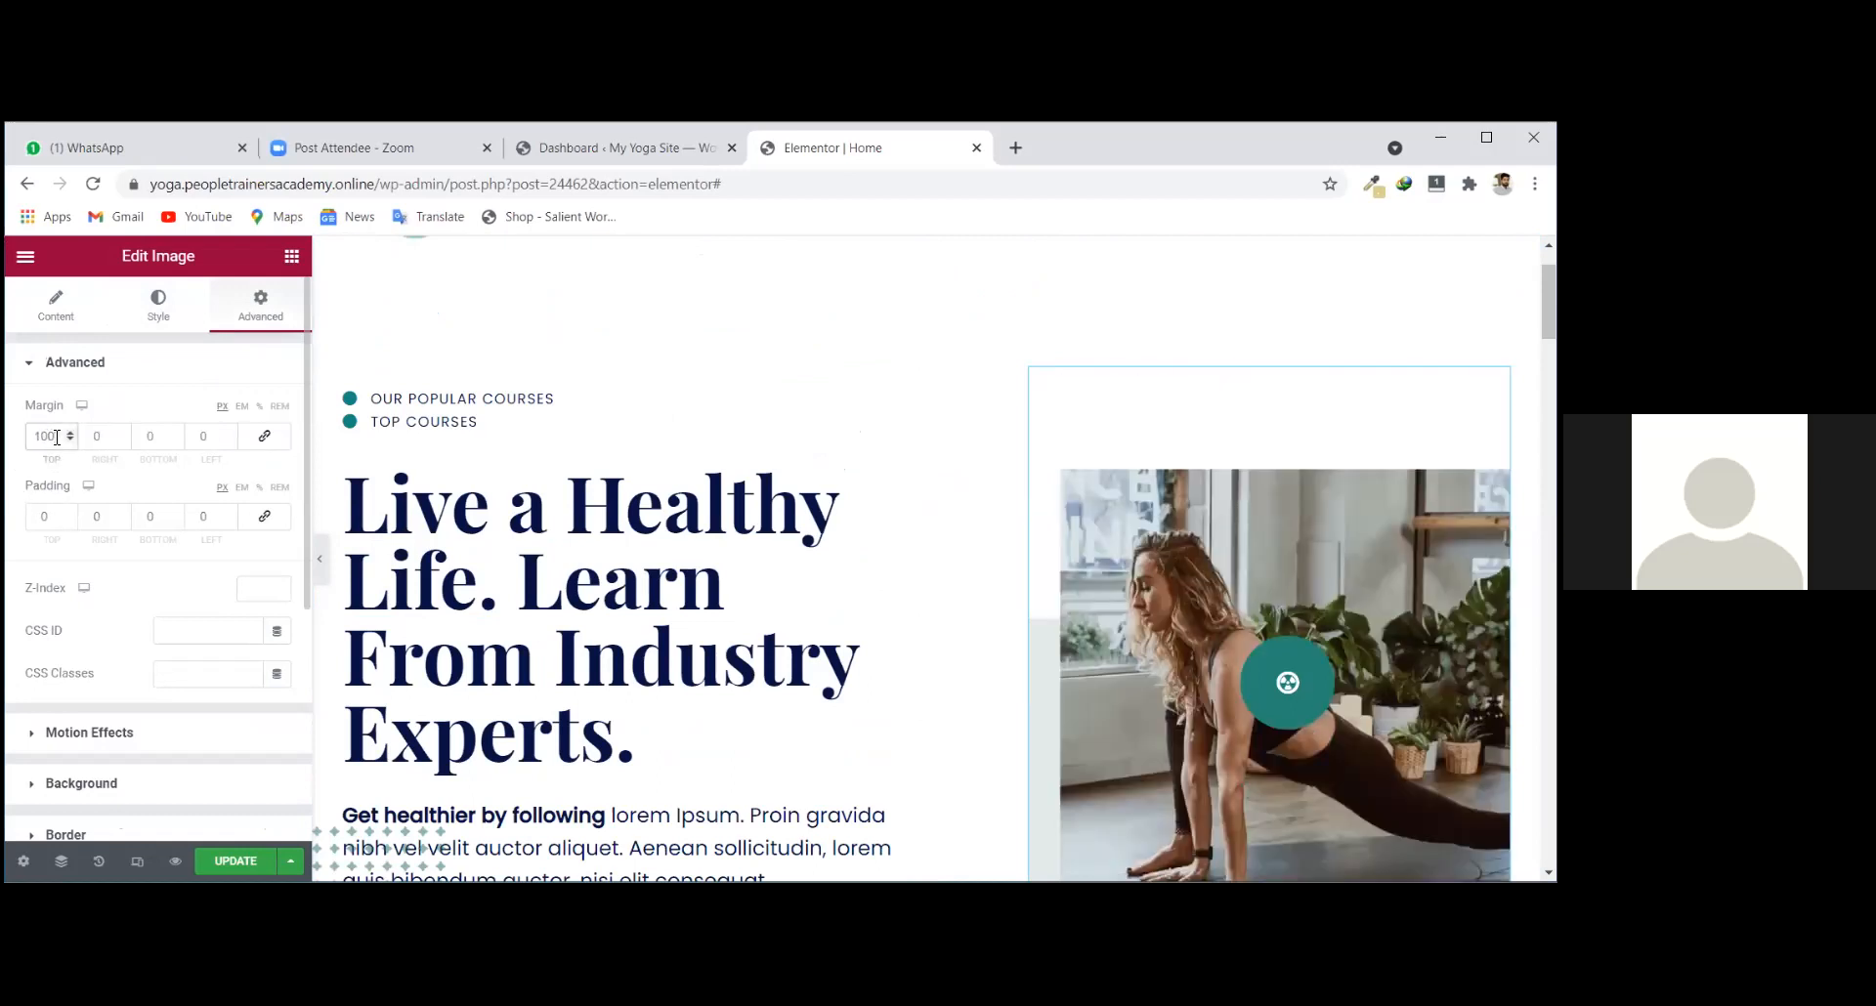
Reset the yoga pose image's top margin to 0, and try a left margin of 100 px before clearing it.
drag(57, 438, 14, 444)
text(0)
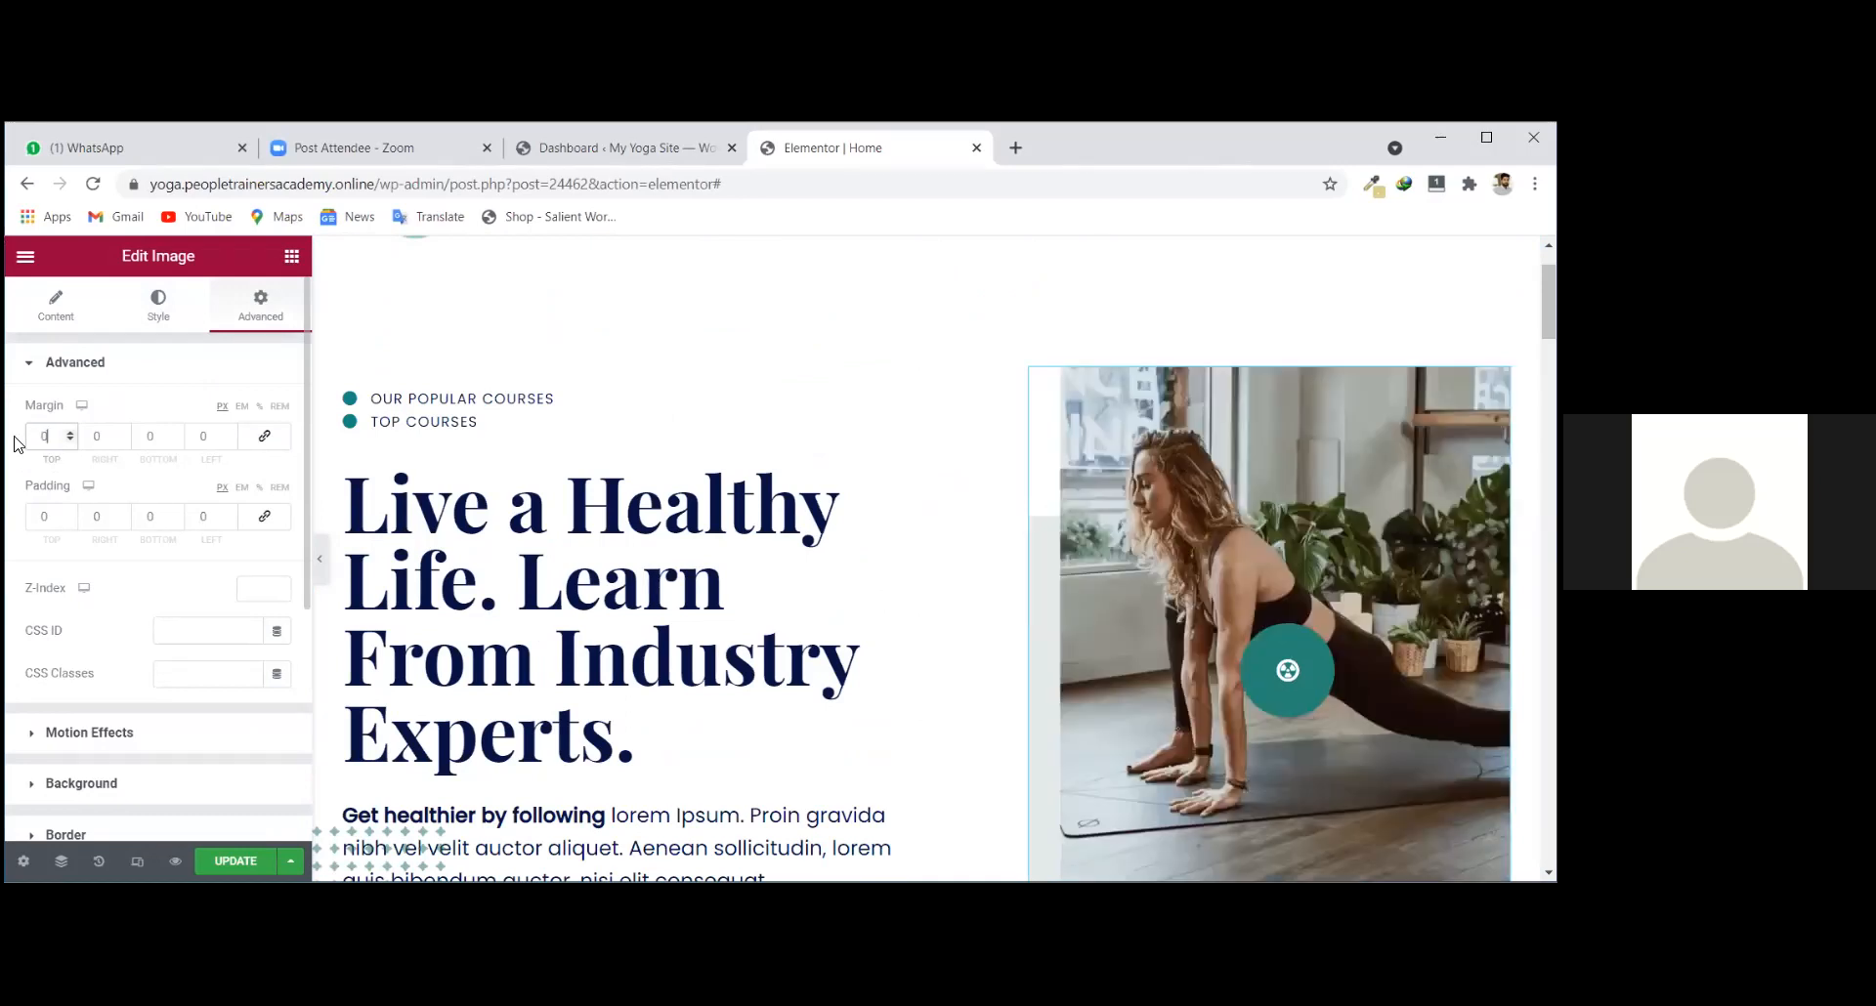
double_click(191, 436)
text(100)
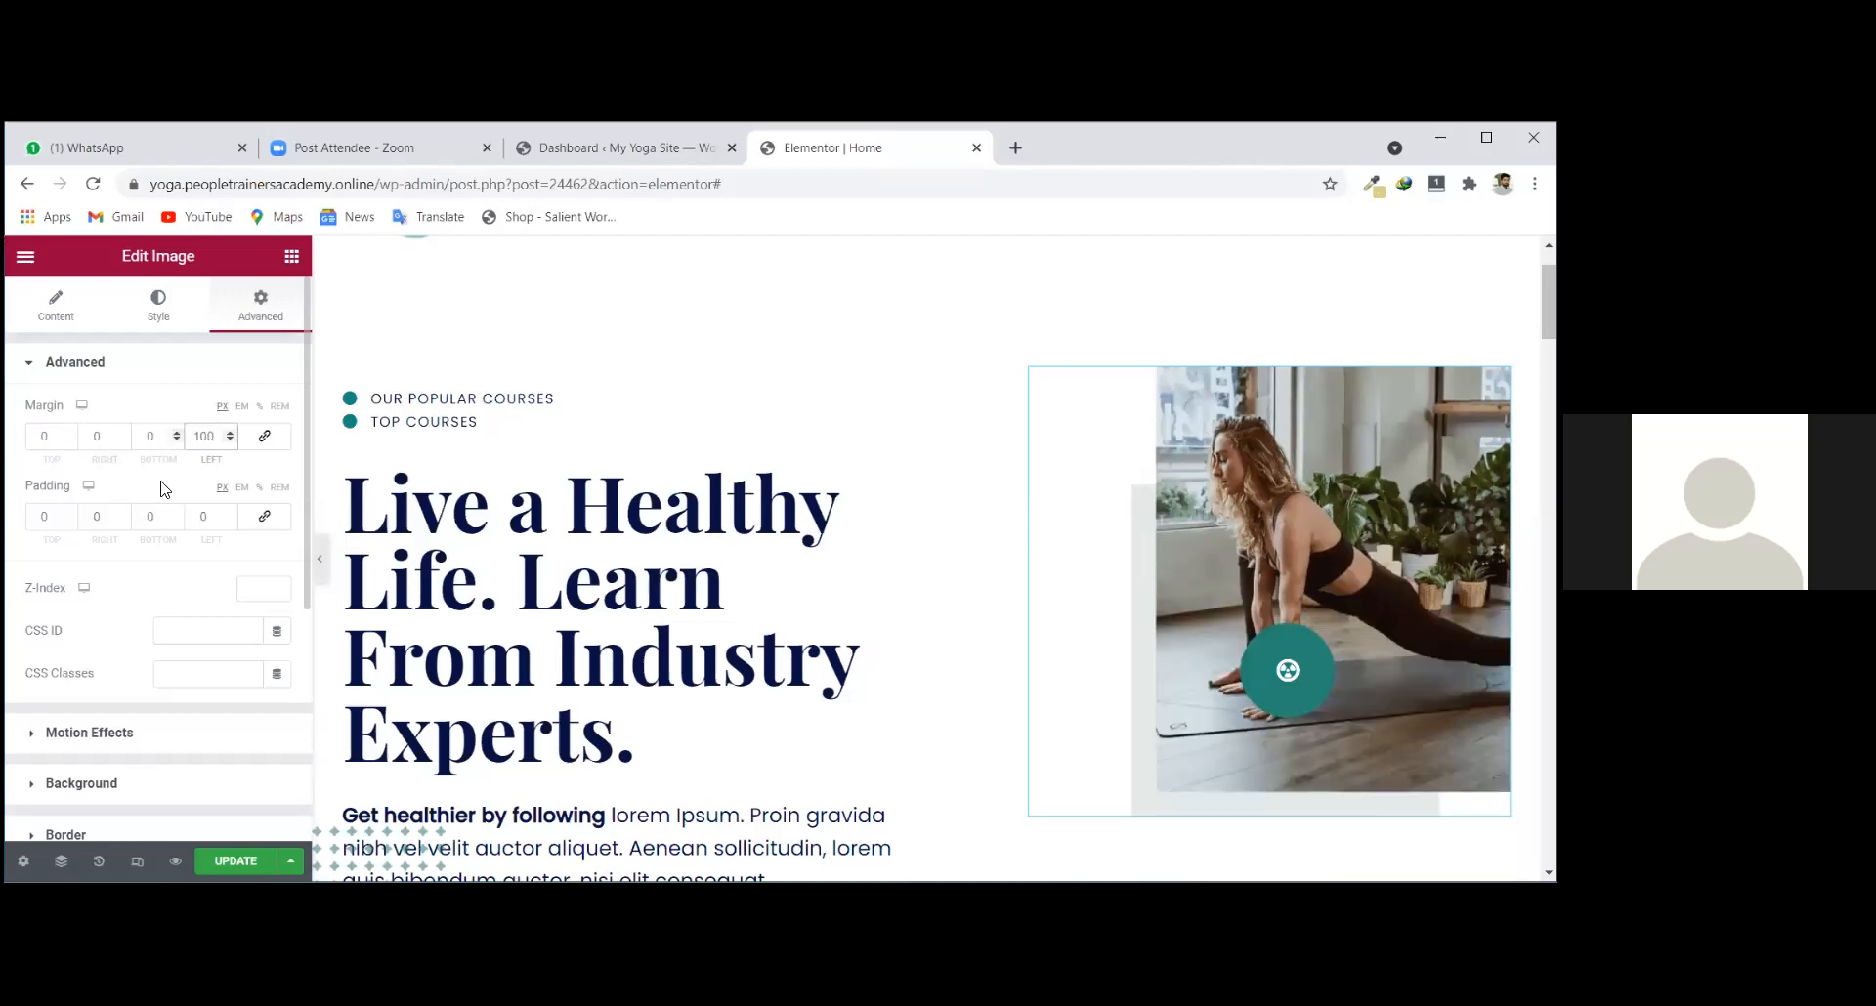
key(BackSpace)
key(BackSpace)
key(BackSpace)
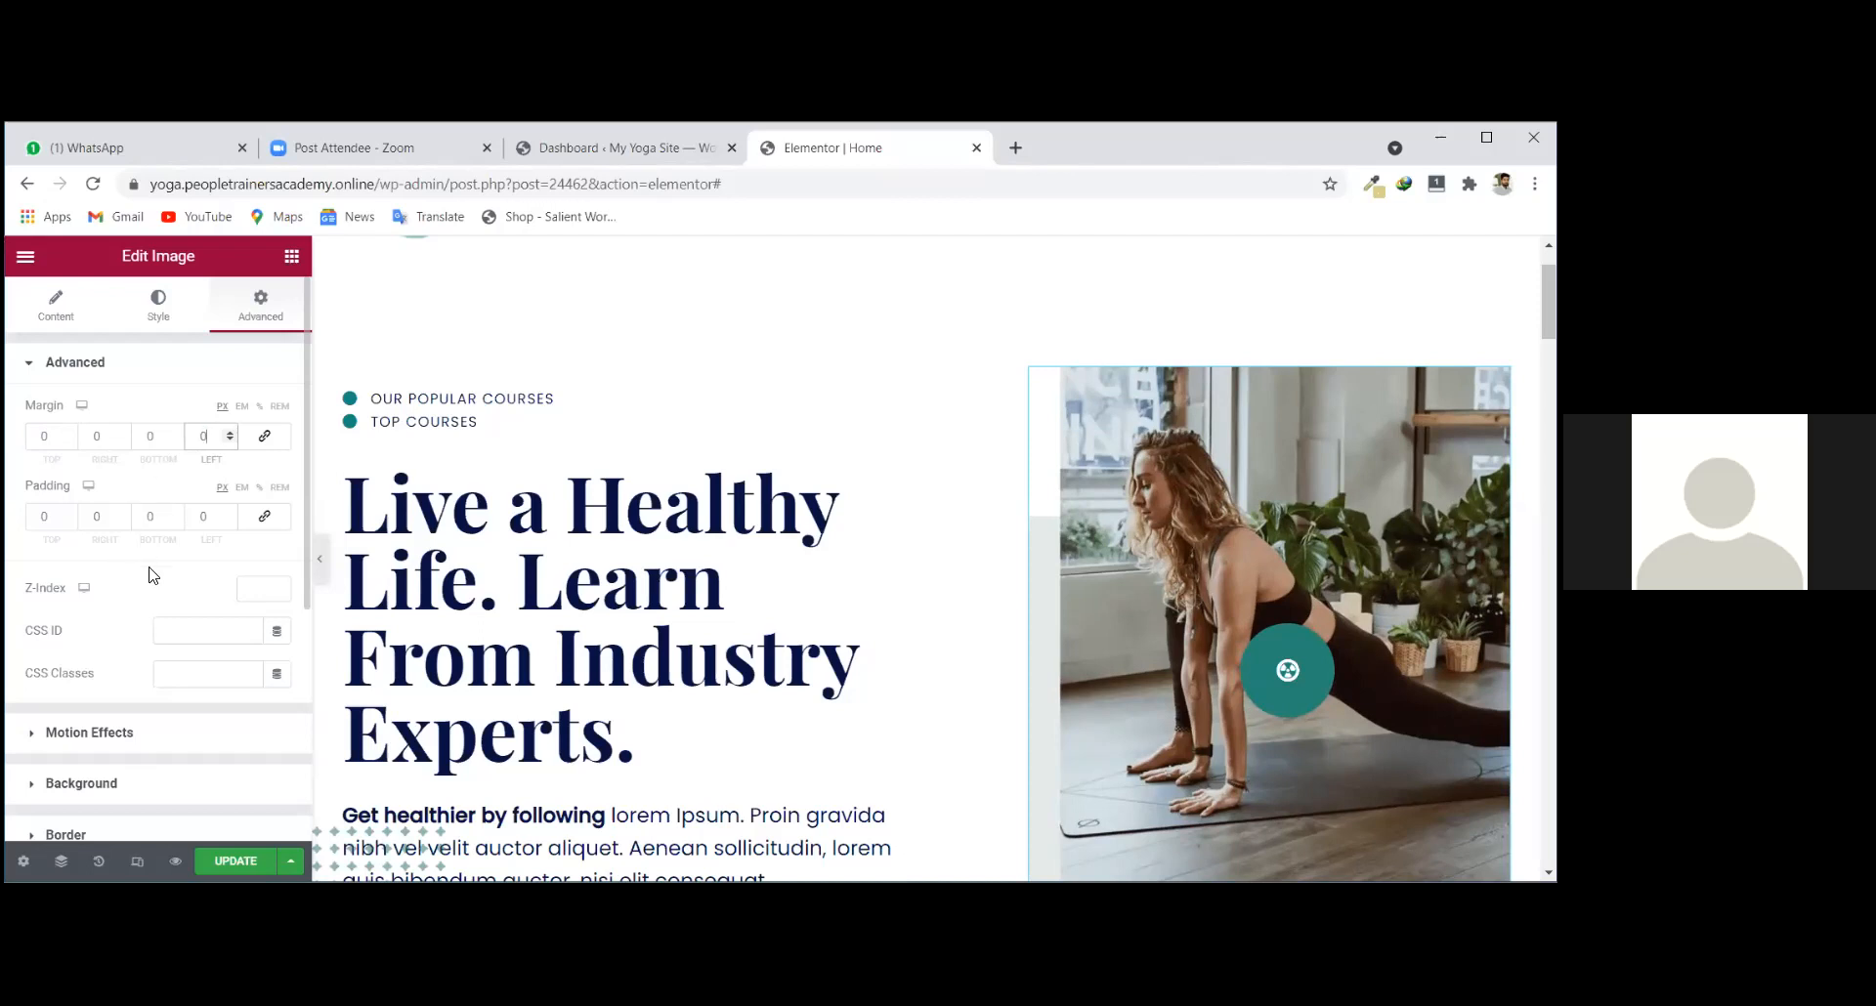
scroll(152, 577, down, 3)
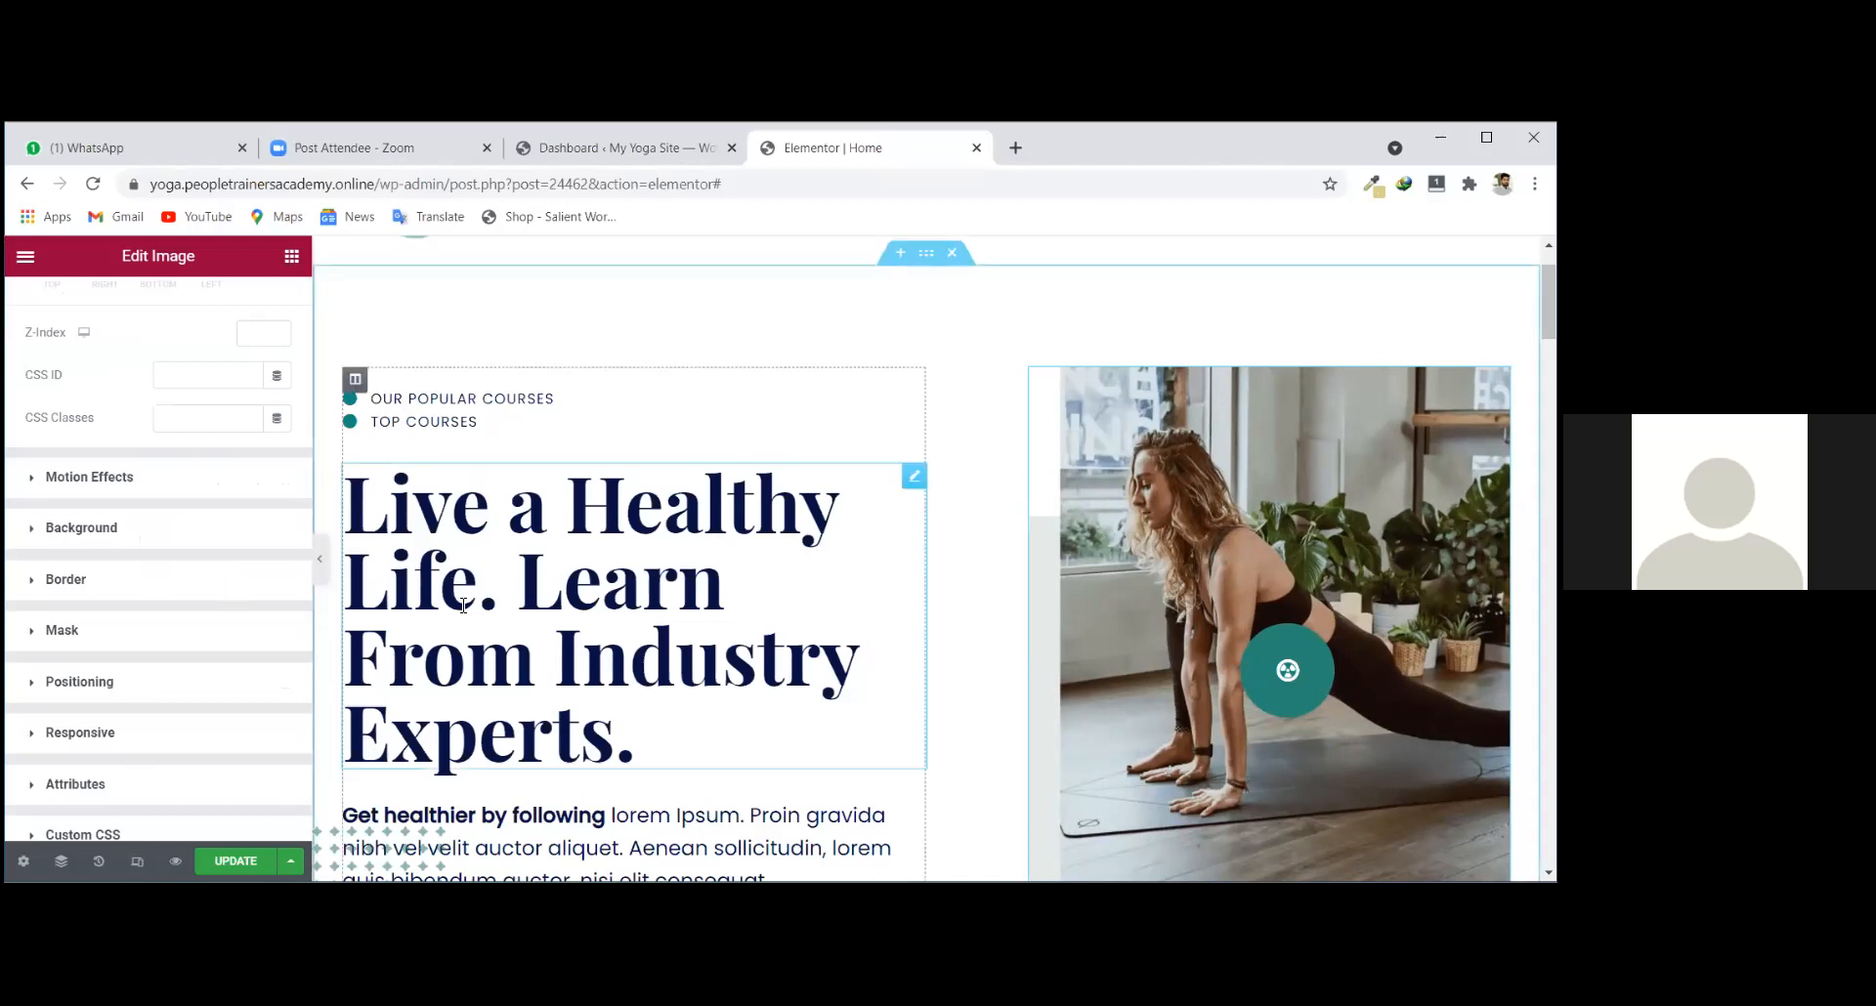
scroll(554, 607, down, 4)
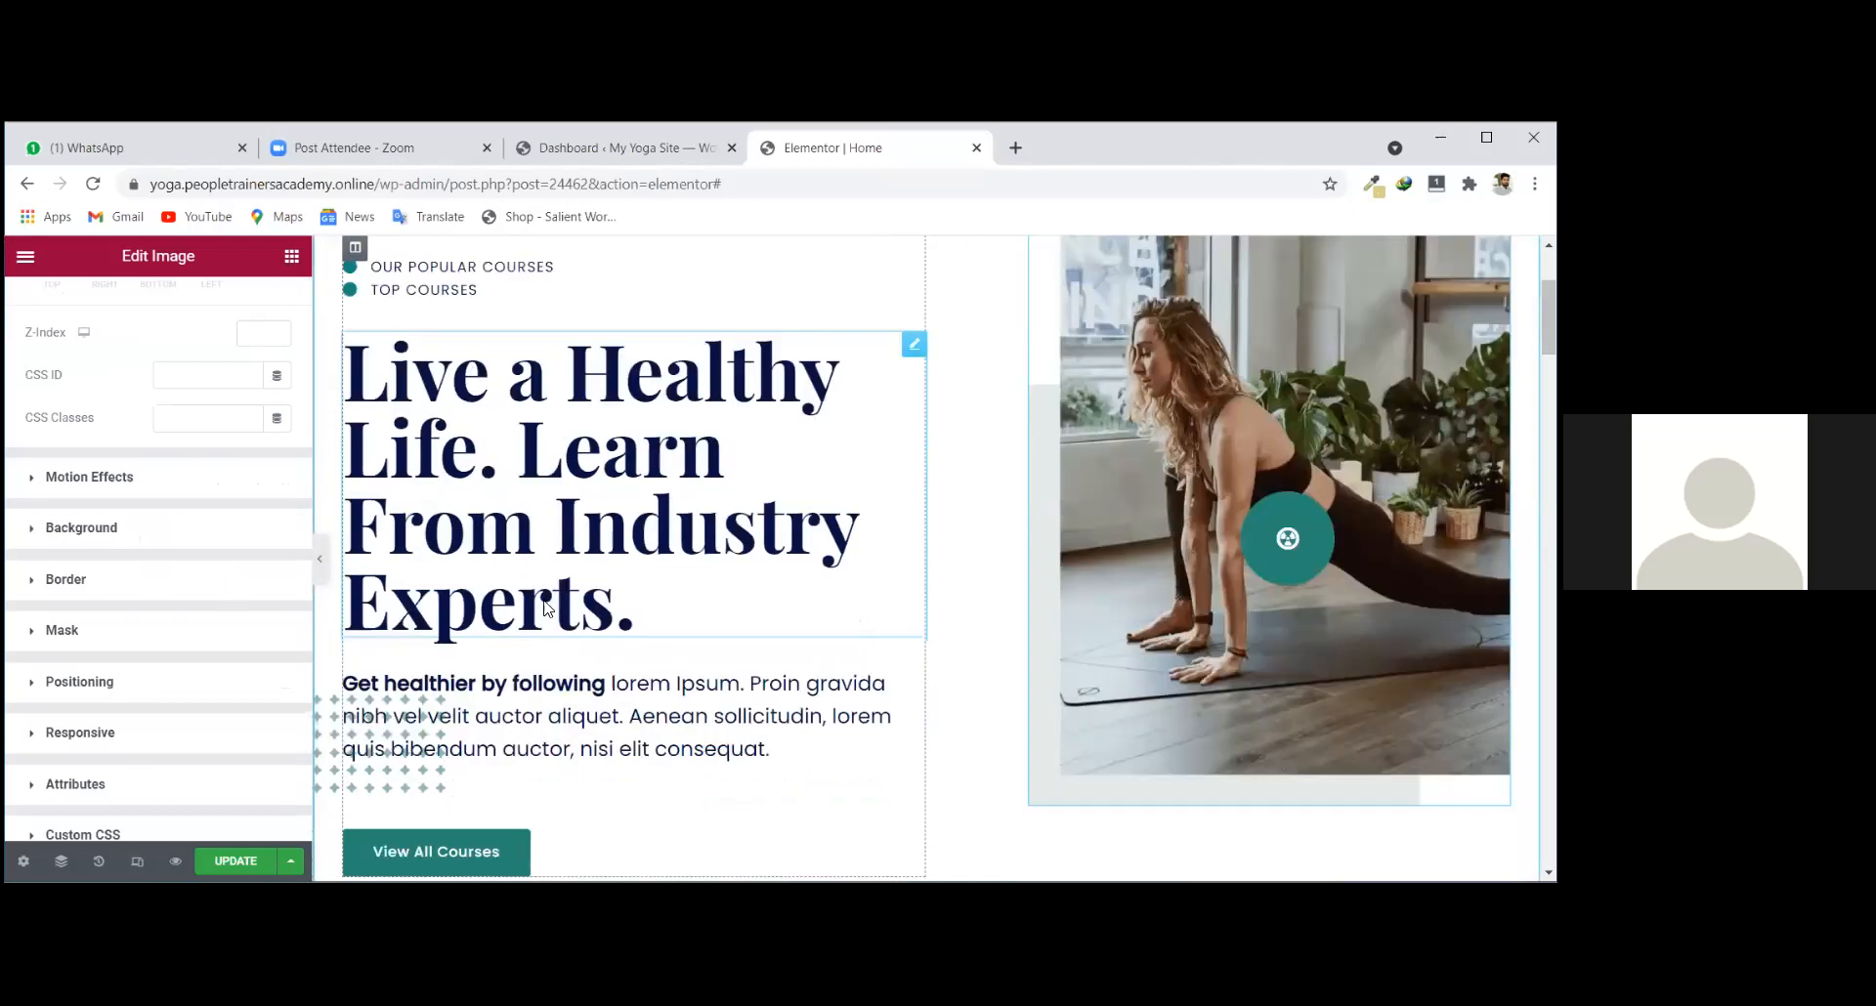
scroll(586, 637, down, 3)
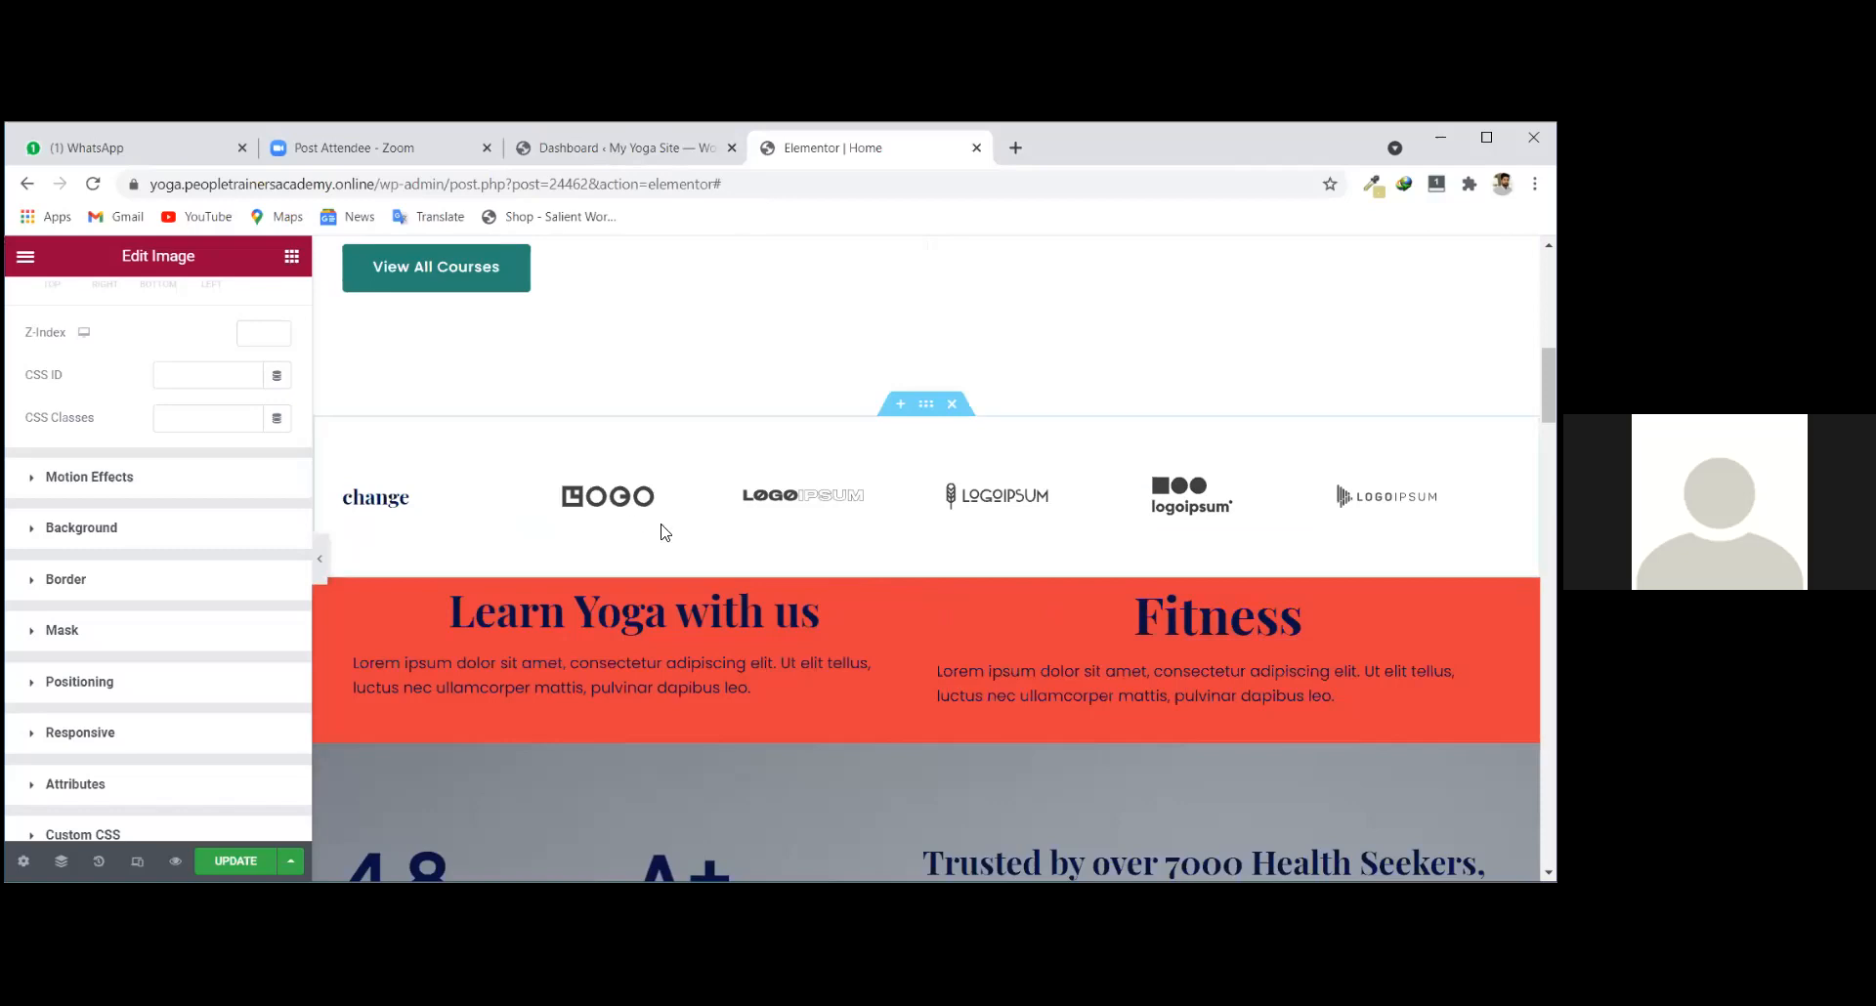
scroll(789, 540, up, 3)
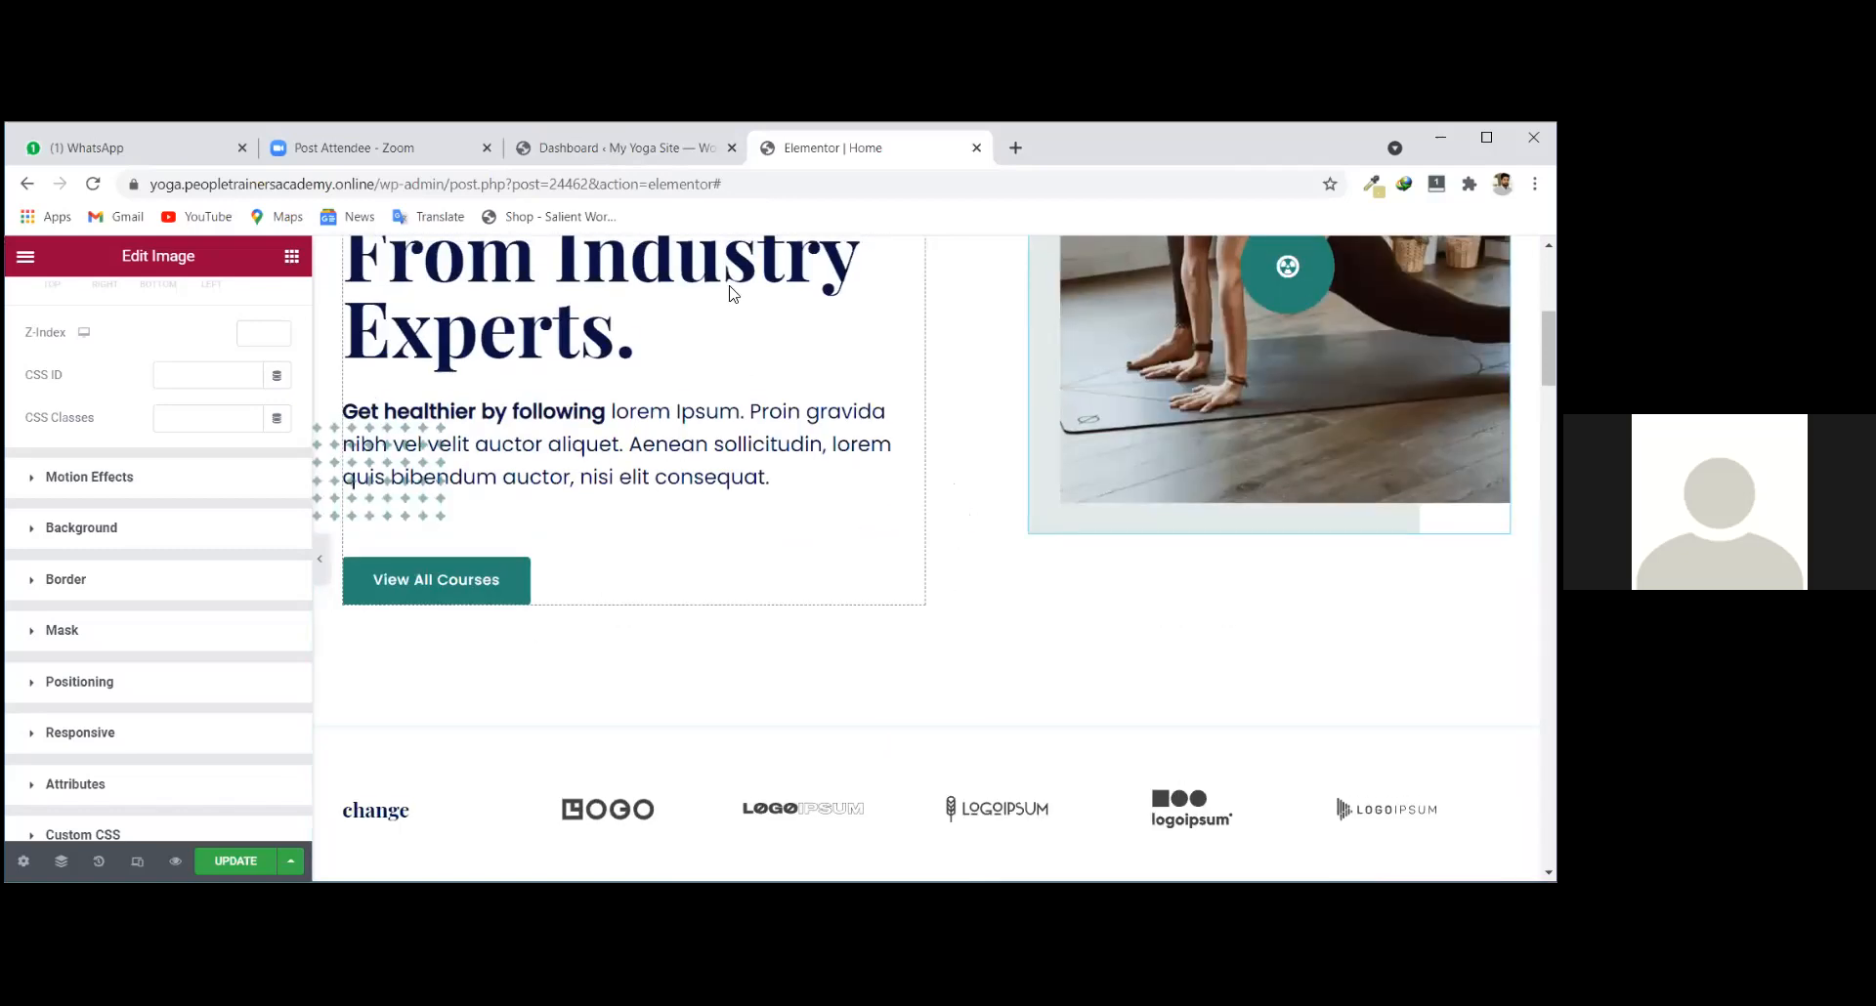
scroll(728, 285, up, 3)
Look over the WordPress dashboard's navigation entries and widgets, and return to the home page in the Elementor editor.
click(590, 147)
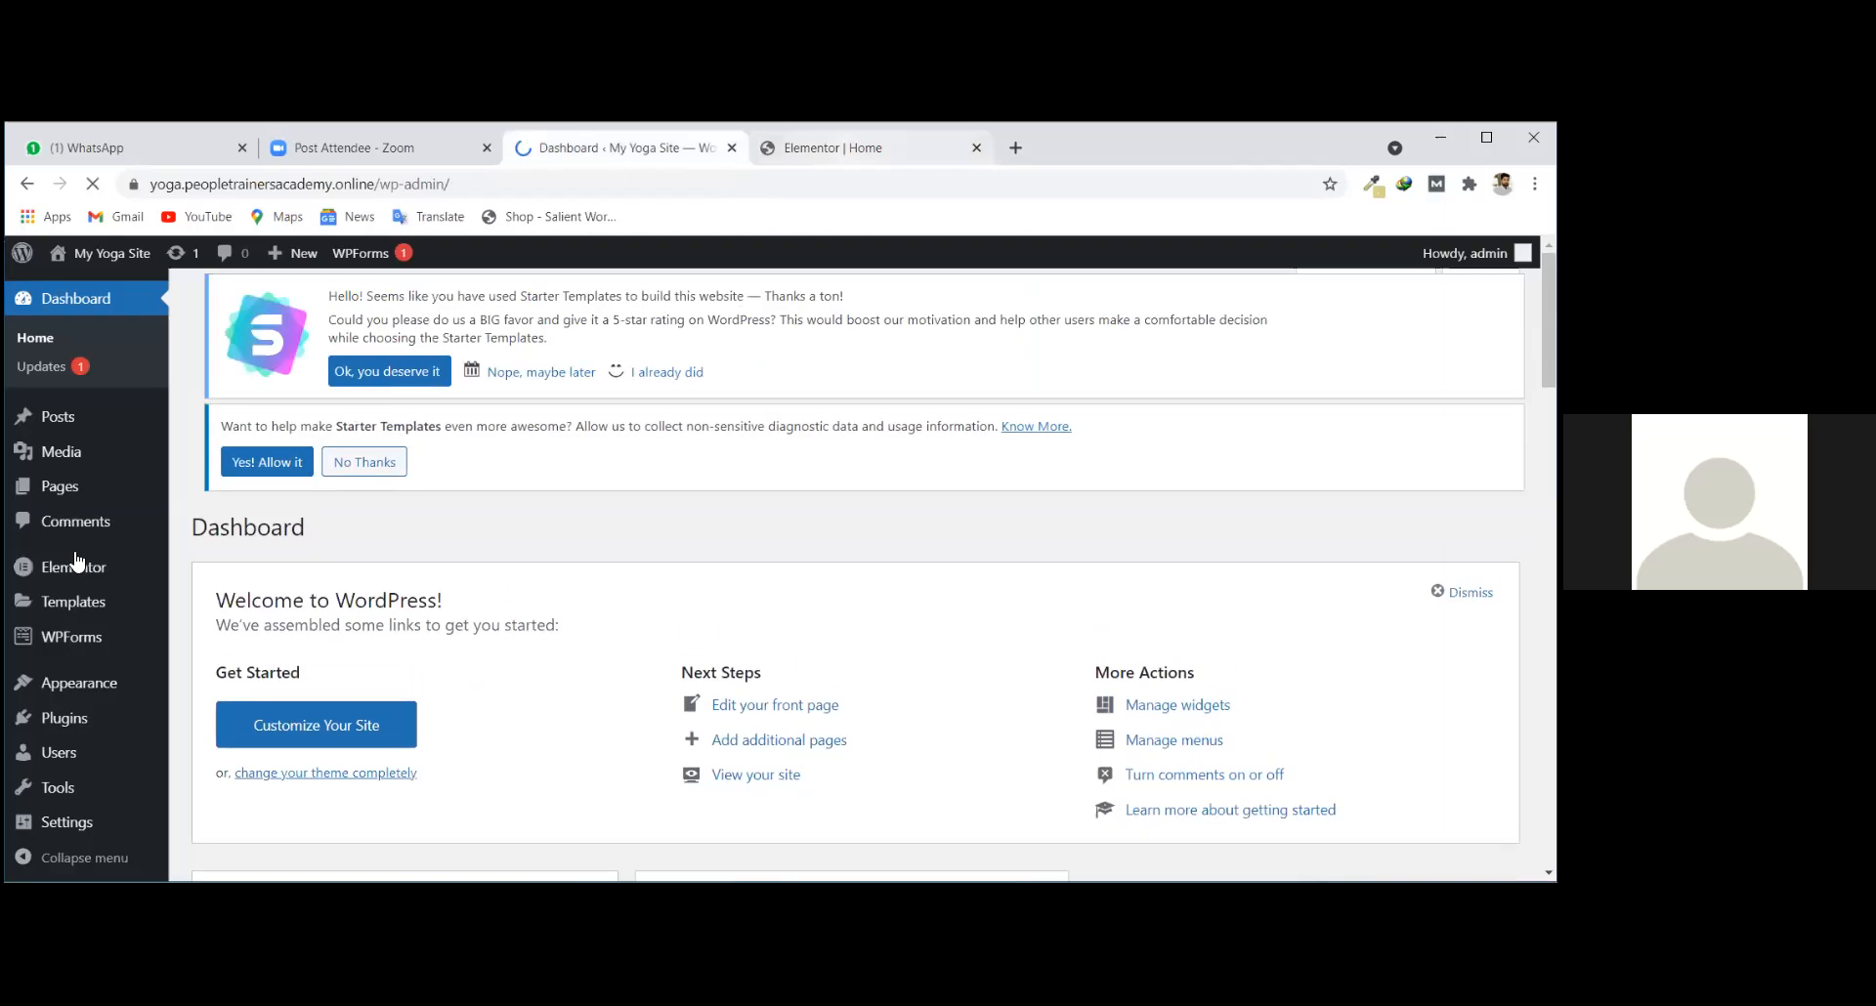
scroll(75, 558, down, 7)
scroll(78, 424, up, 2)
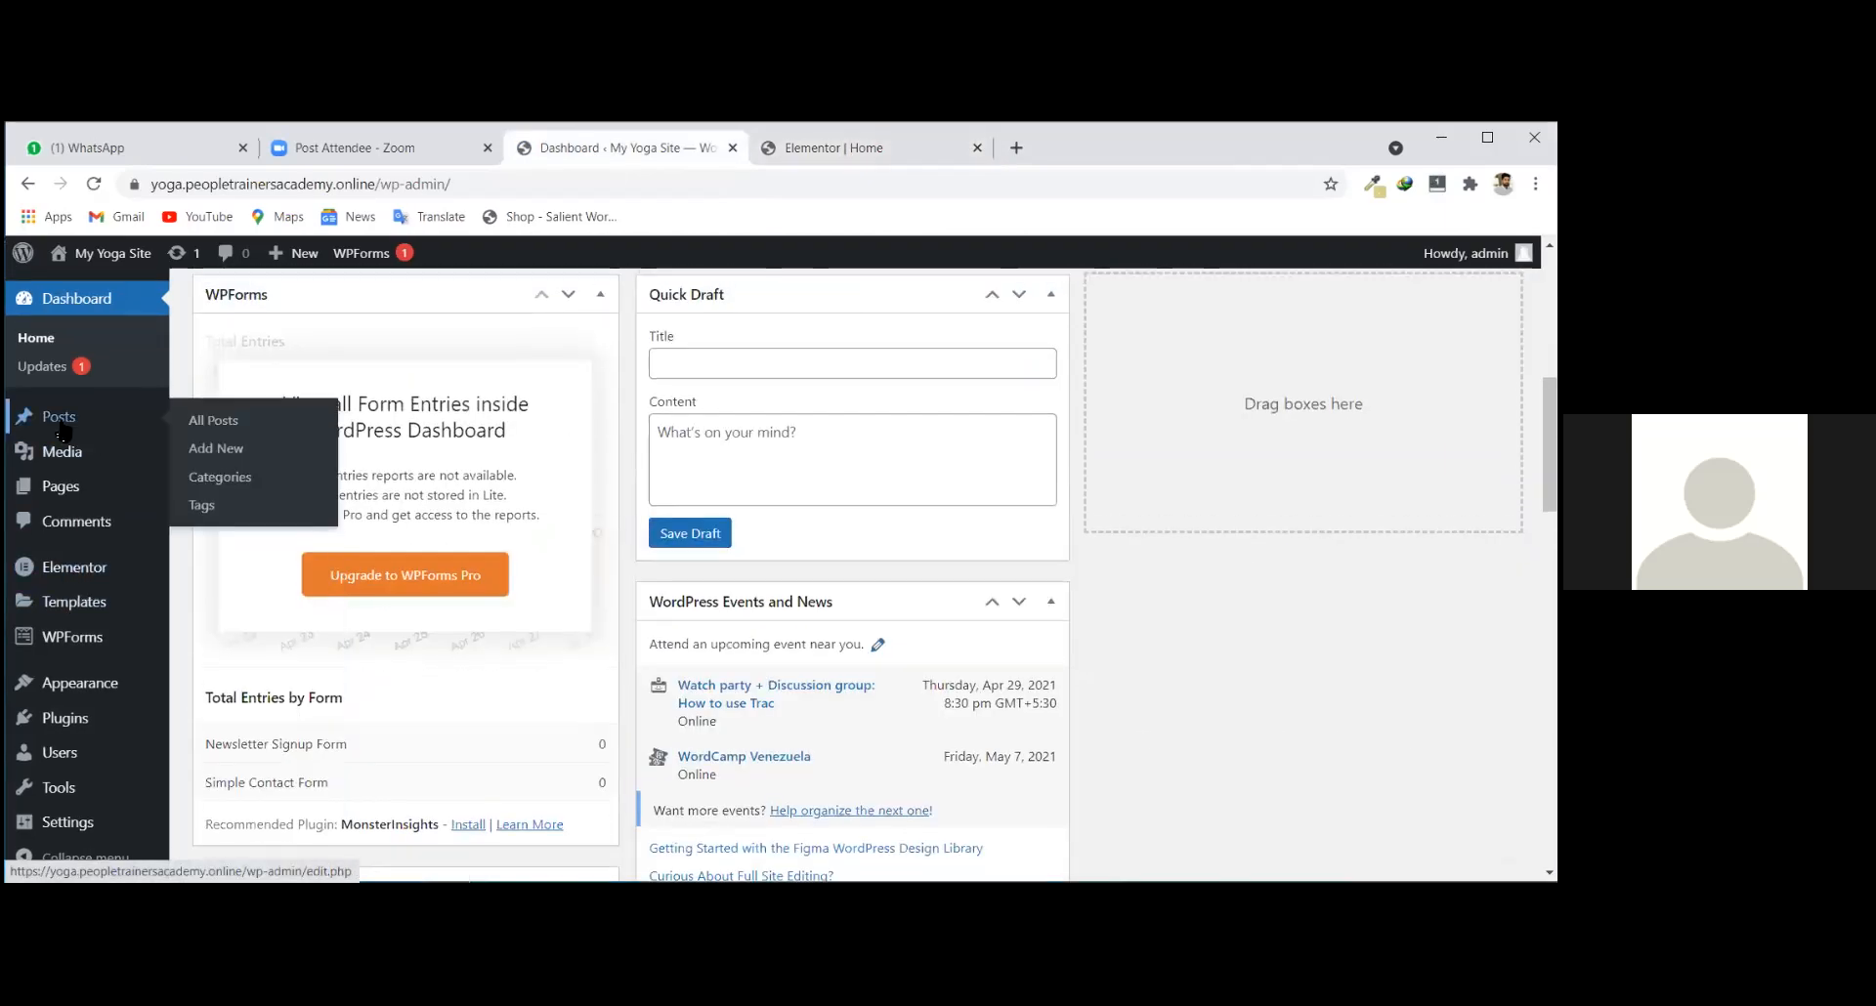
scroll(96, 537, down, 2)
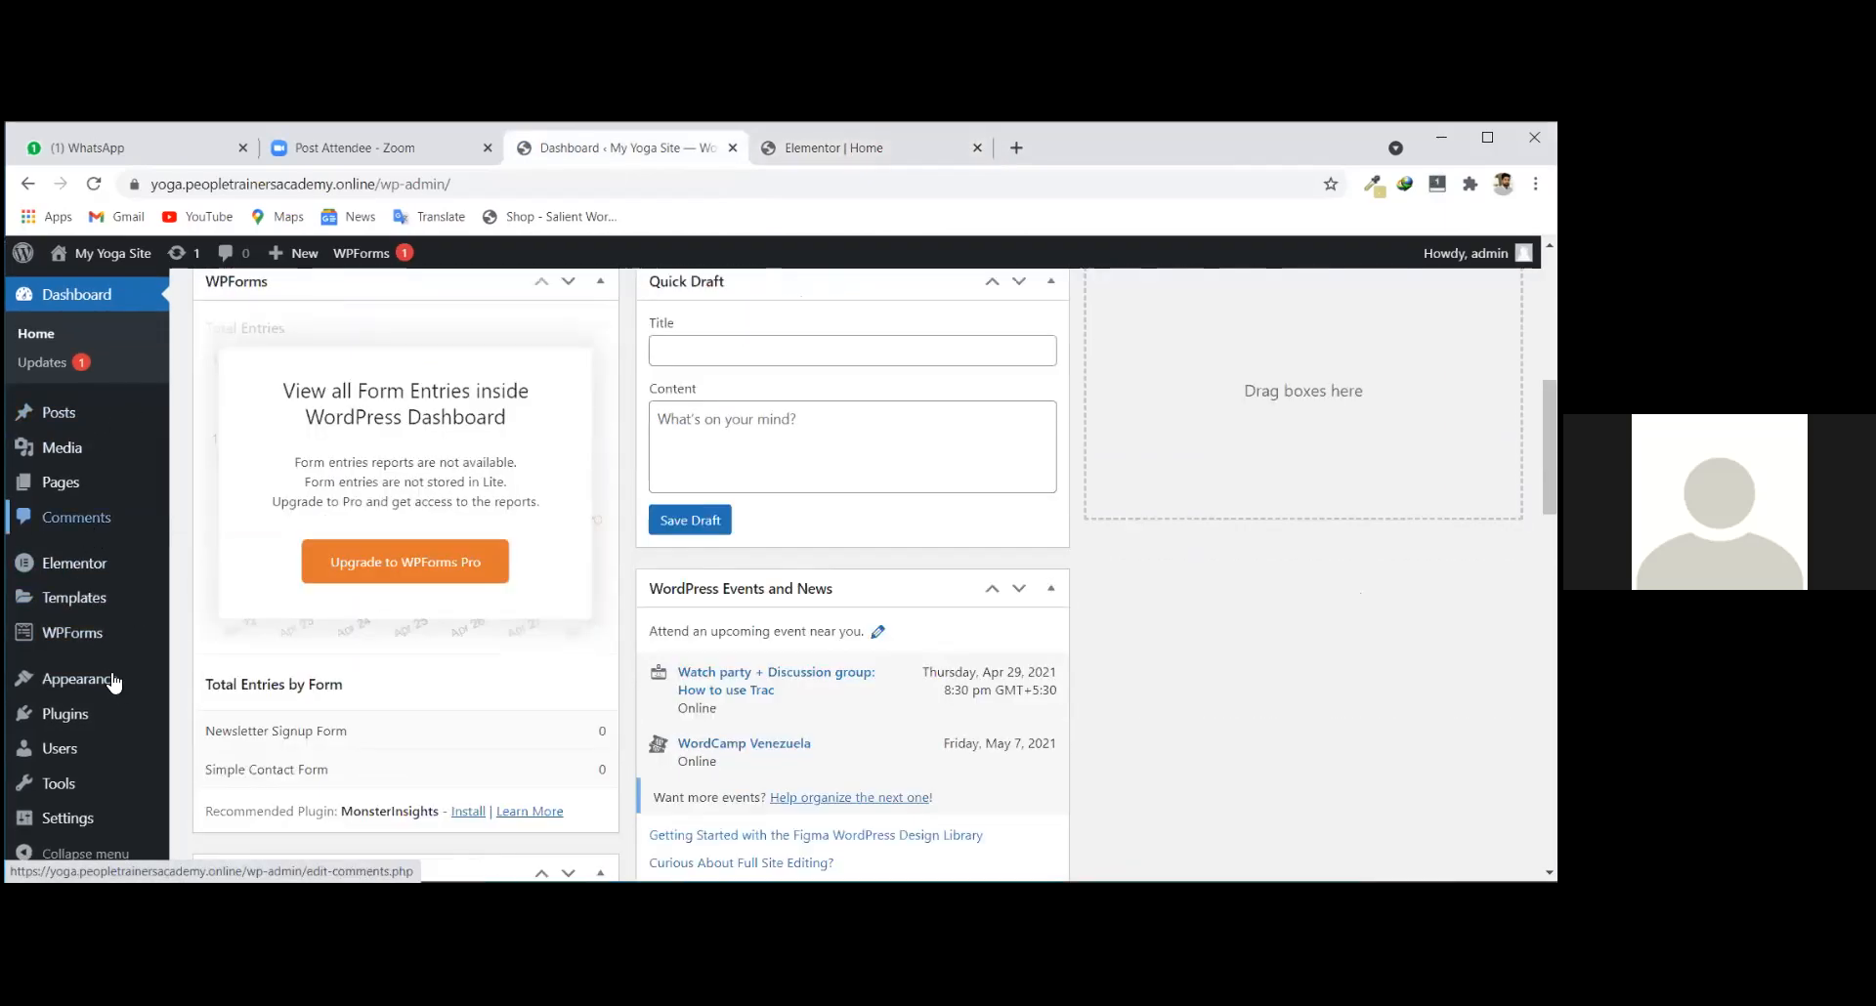
scroll(113, 682, down, 2)
scroll(117, 529, up, 5)
scroll(684, 263, up, 3)
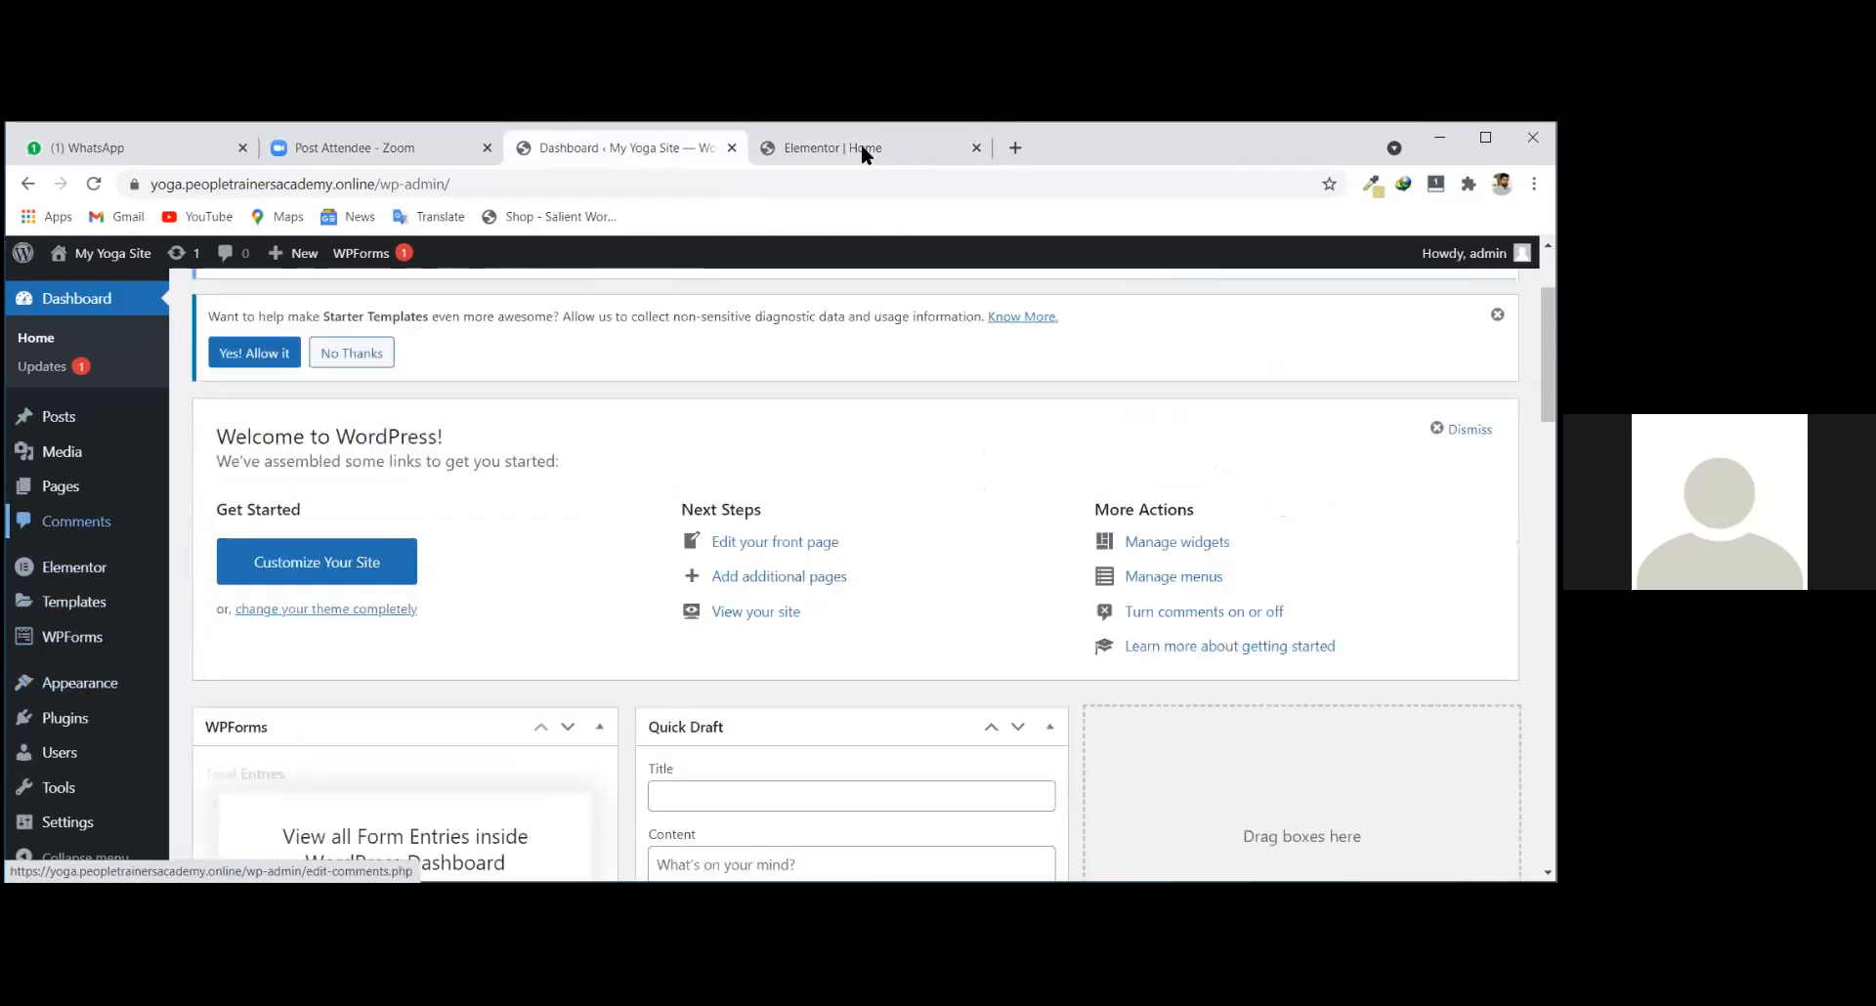
click(865, 153)
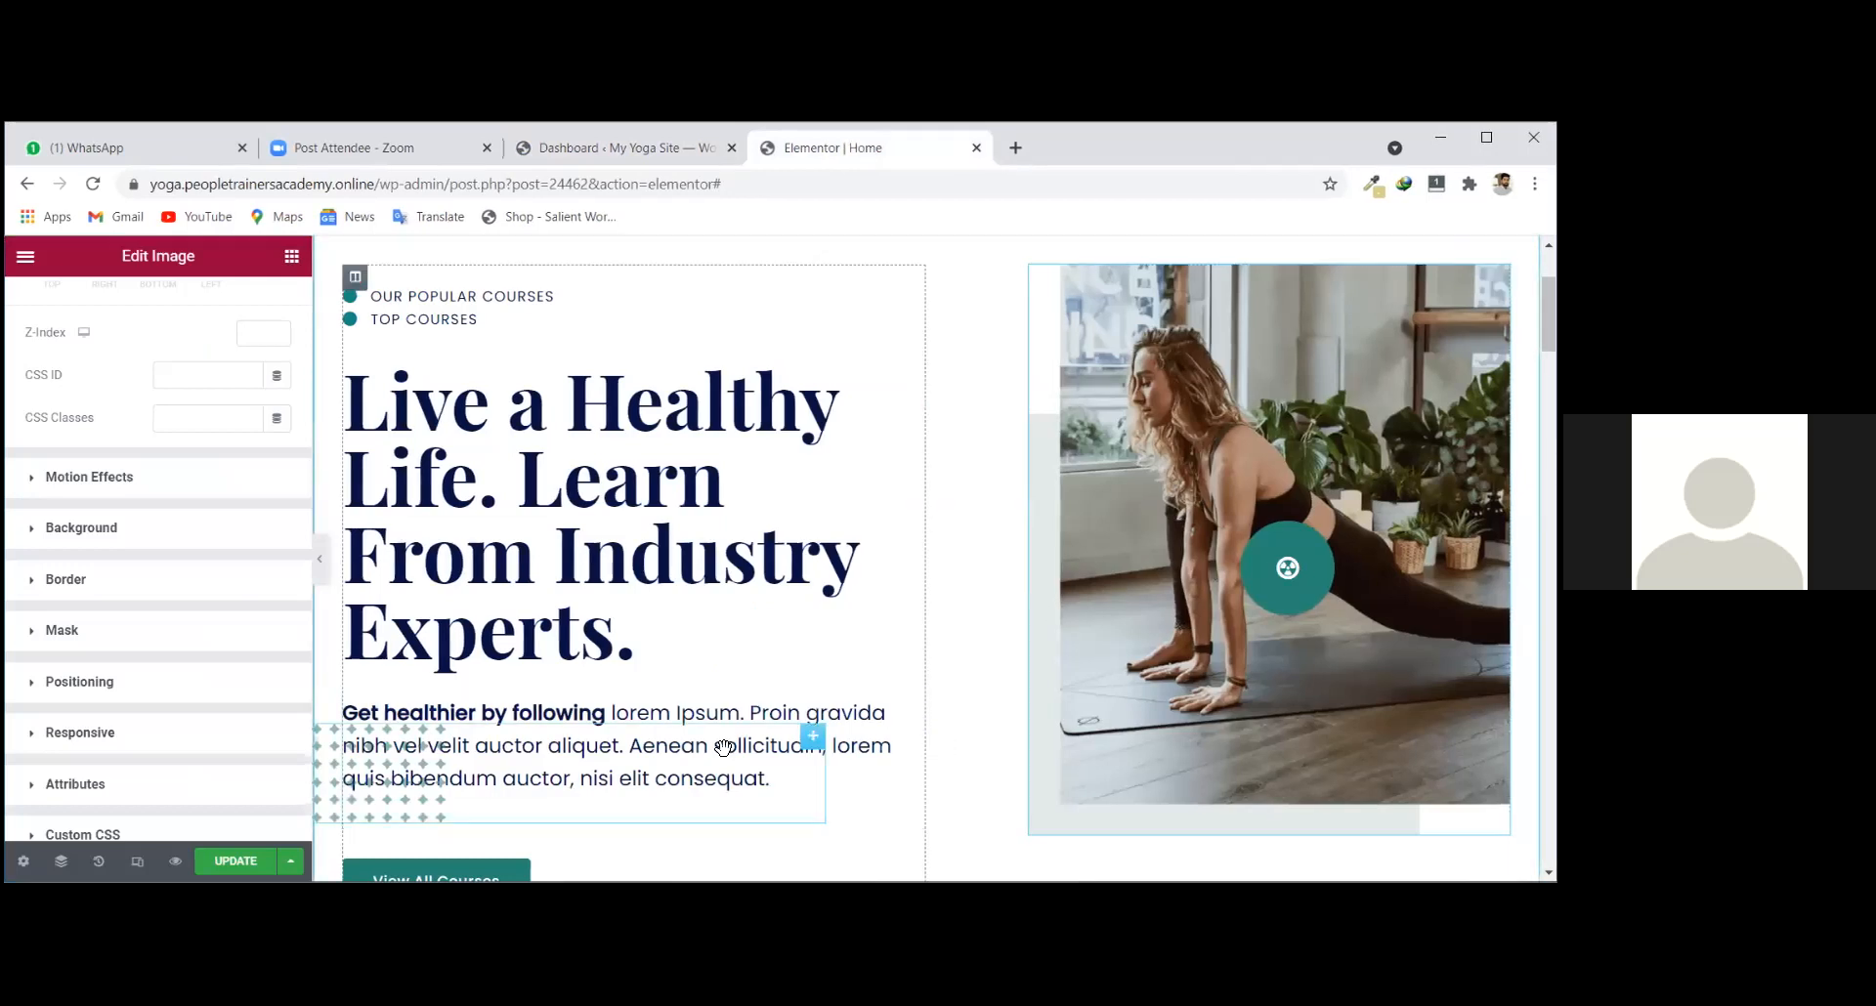
click(559, 150)
mouse_move(109, 256)
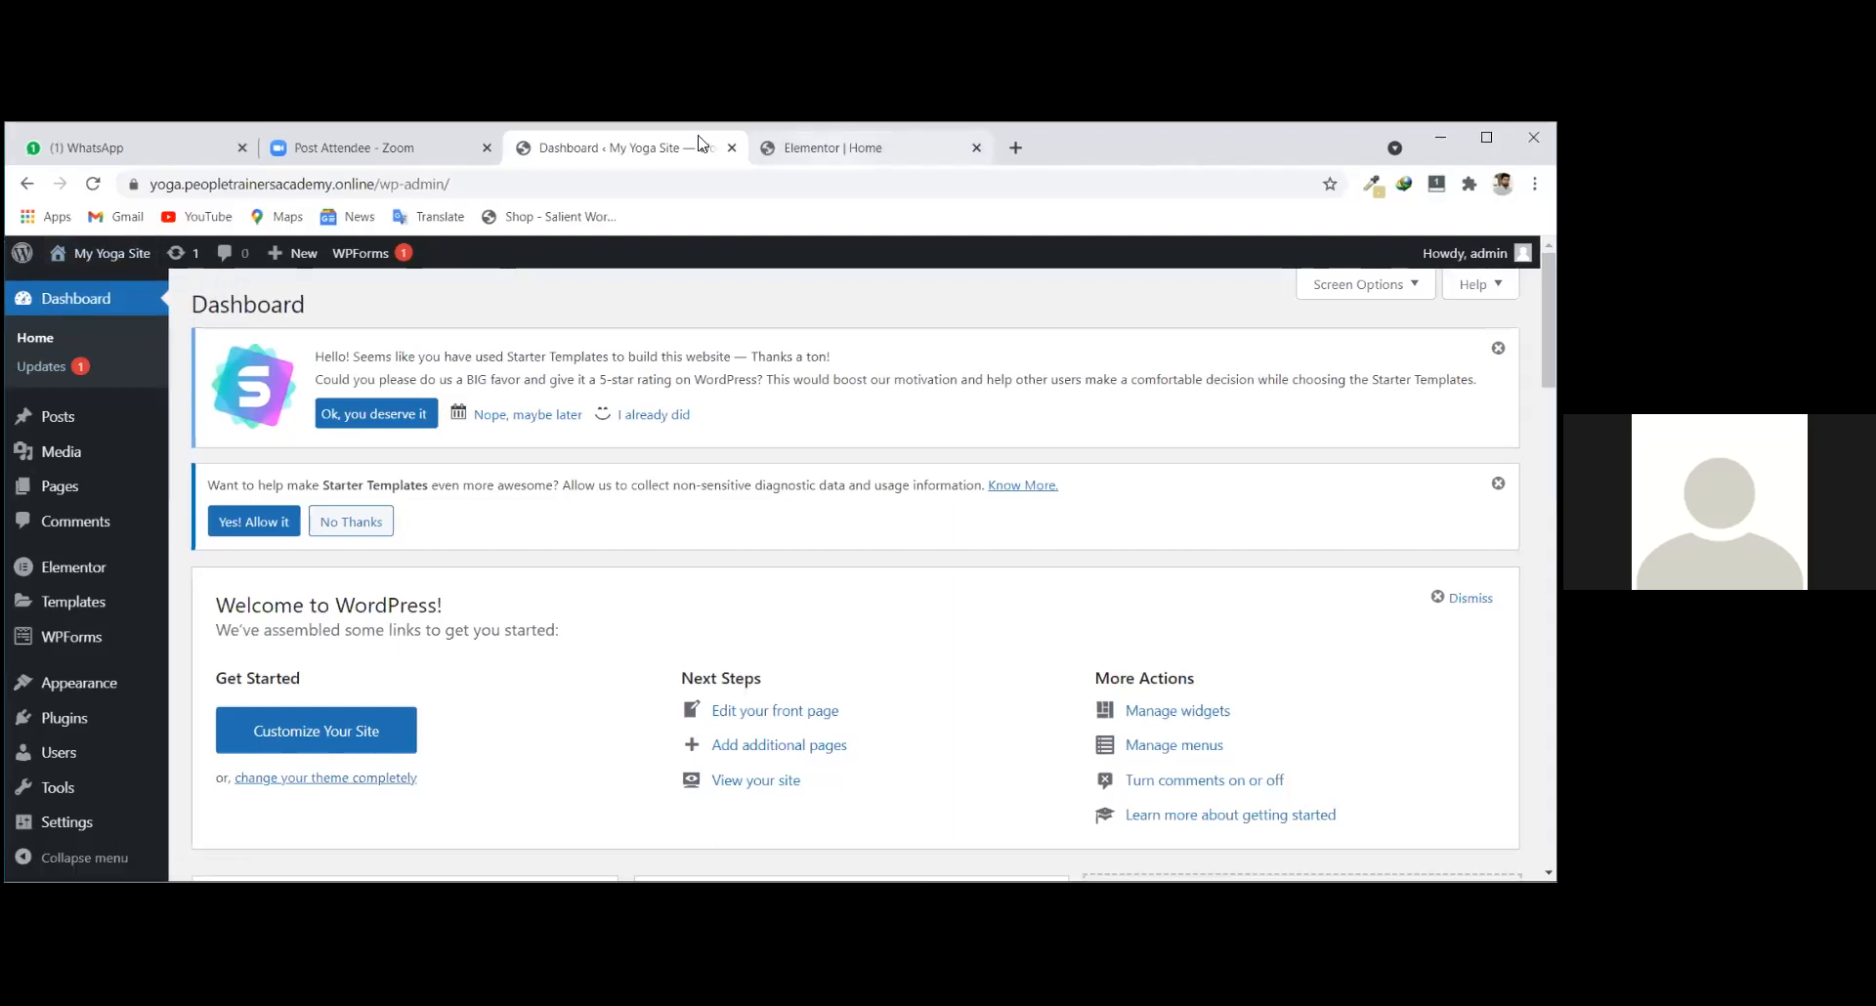
click(820, 149)
click(642, 149)
key(ctrl+Tab)
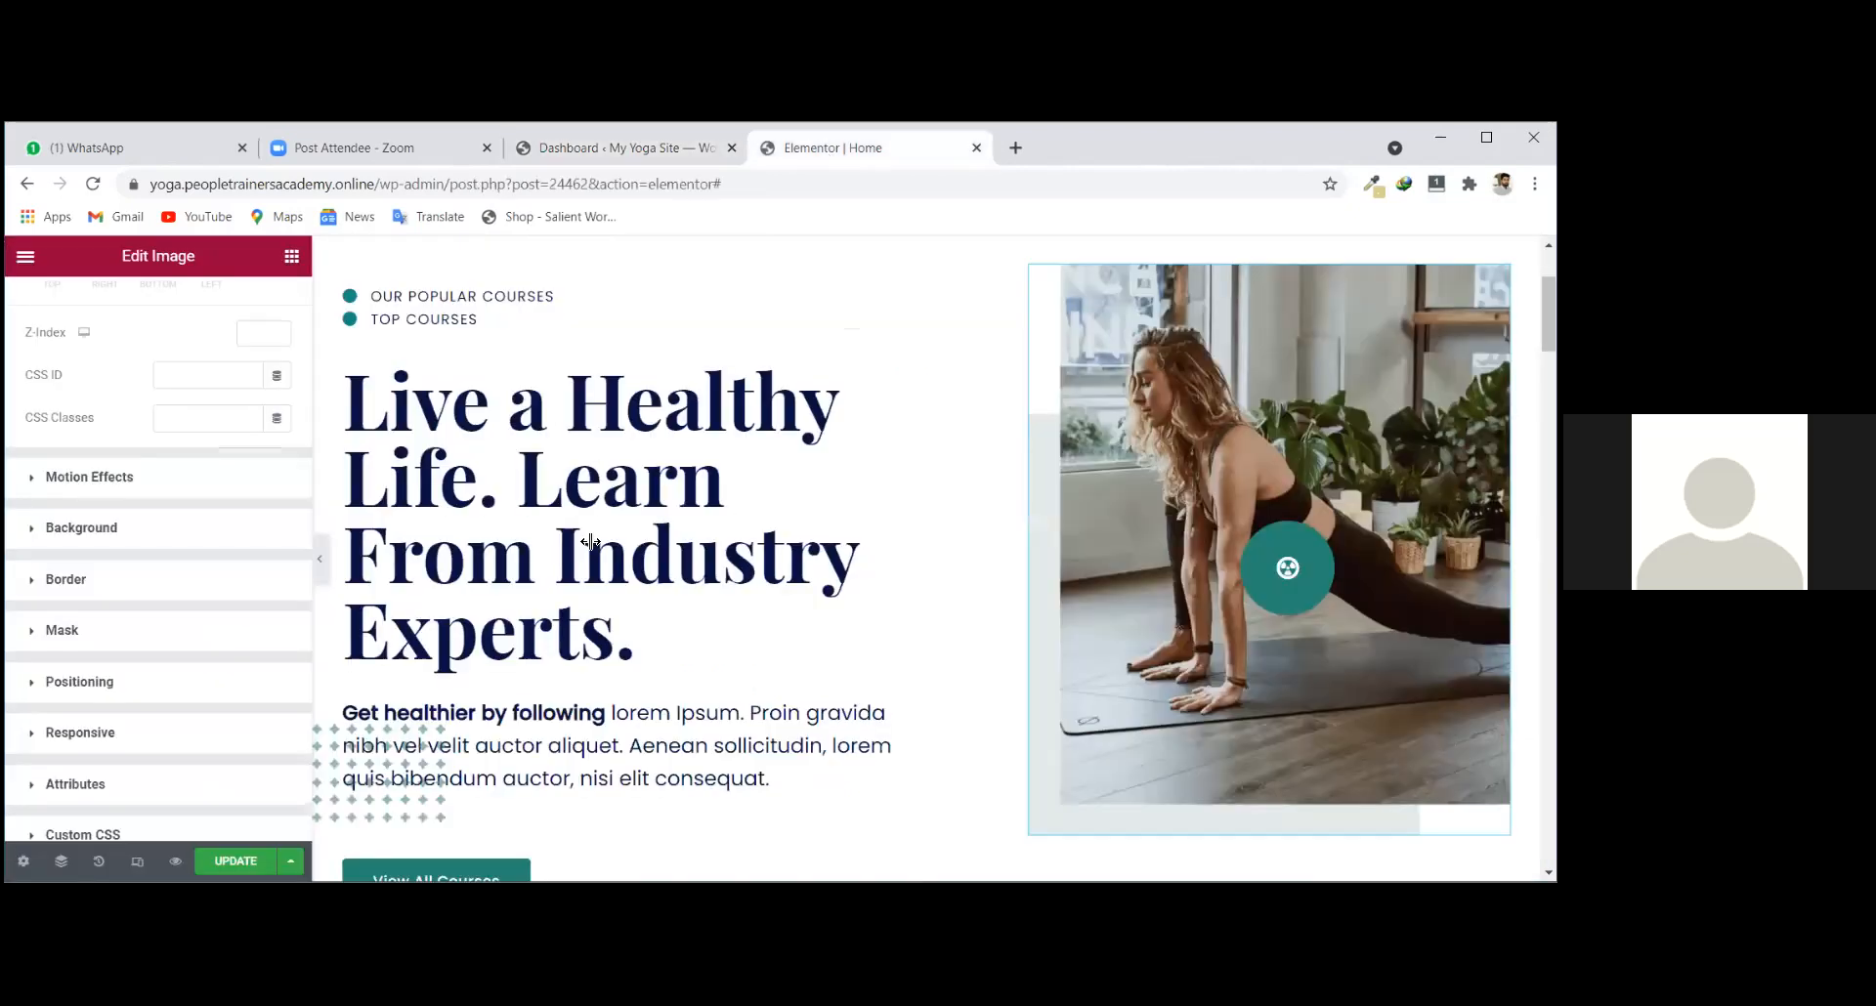
Examine the home page sections from the hero through the ratings, course cards and Features & Benefits to The Trainers.
scroll(794, 576, down, 1)
scroll(794, 576, down, 10)
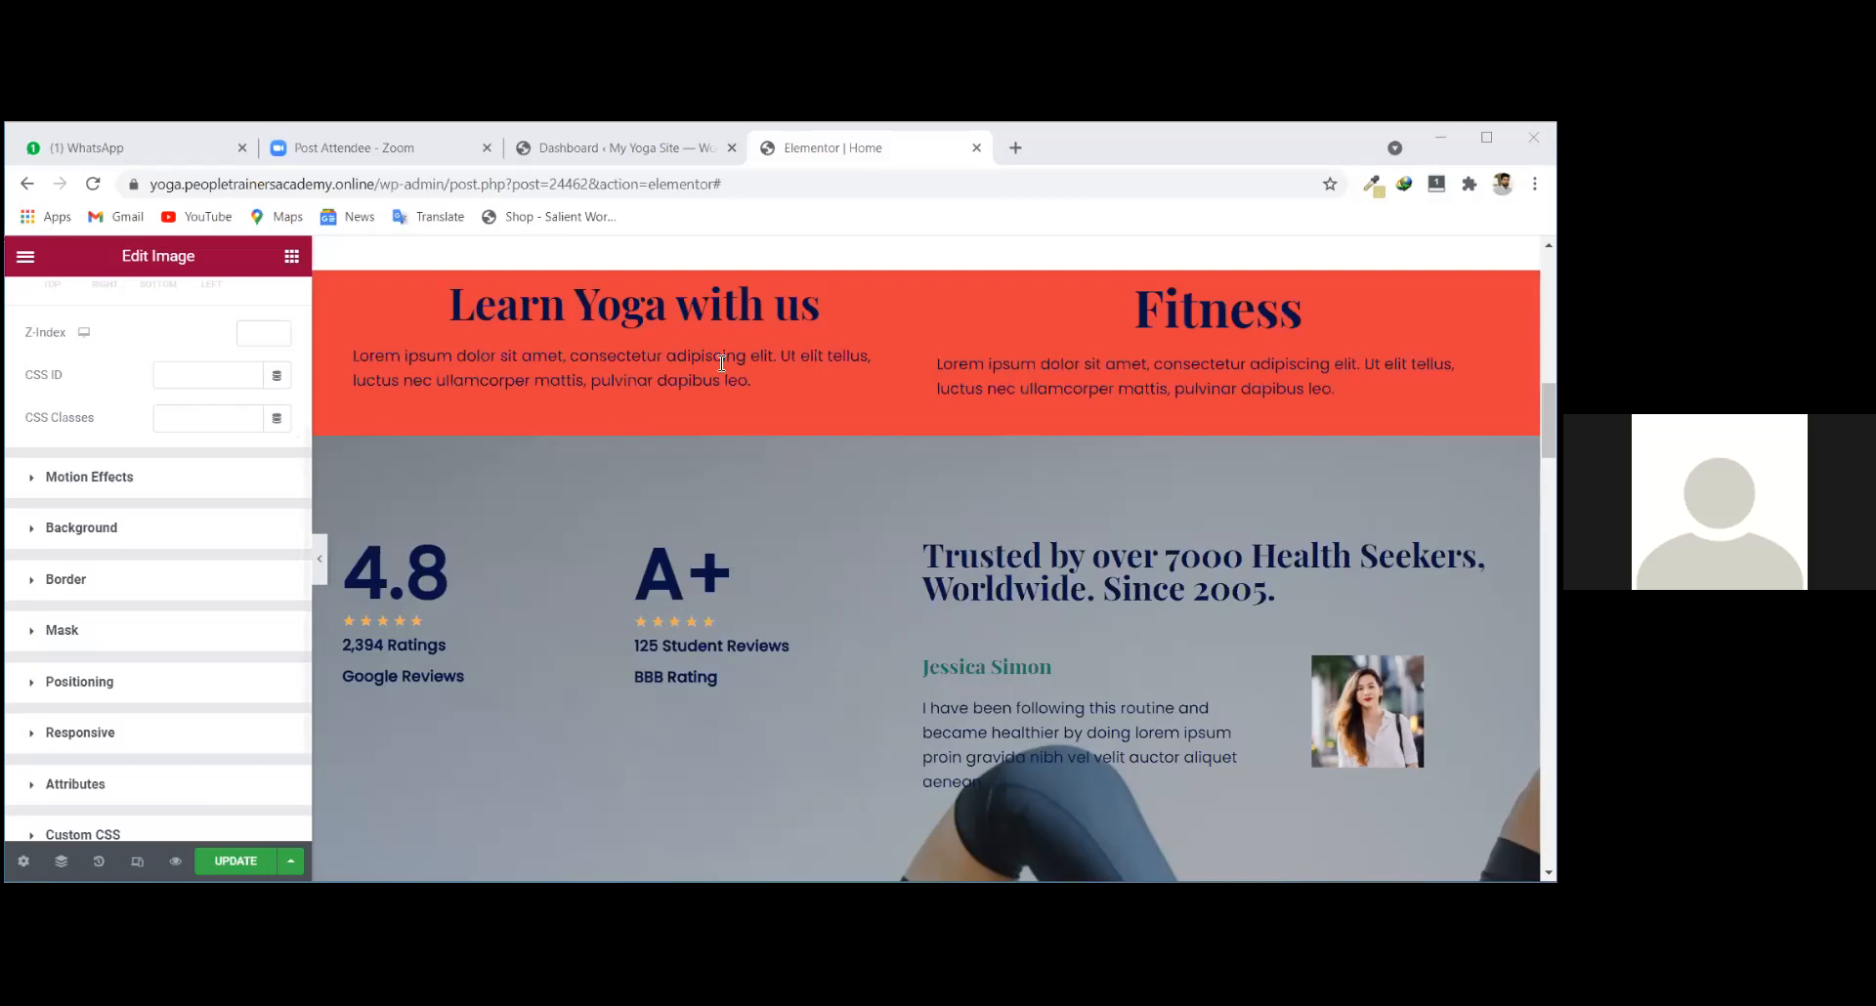
scroll(235, 479, down, 2)
scroll(624, 489, down, 4)
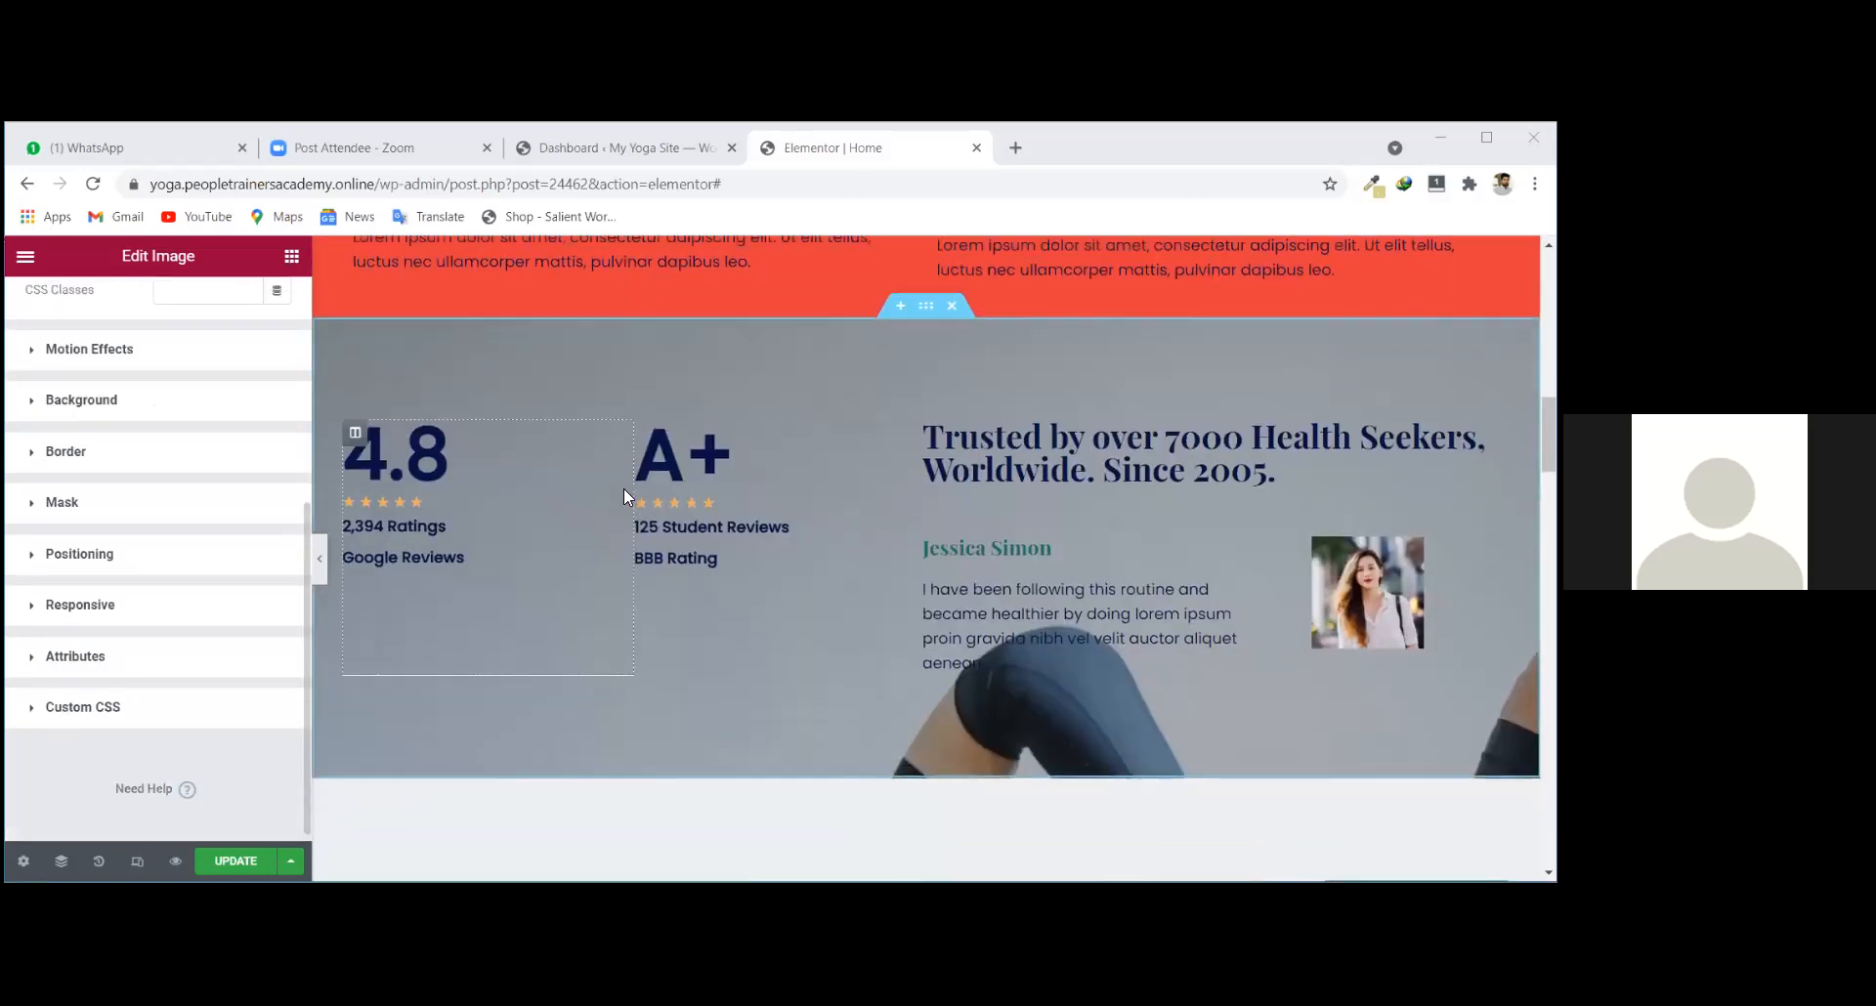
scroll(687, 430, down, 1)
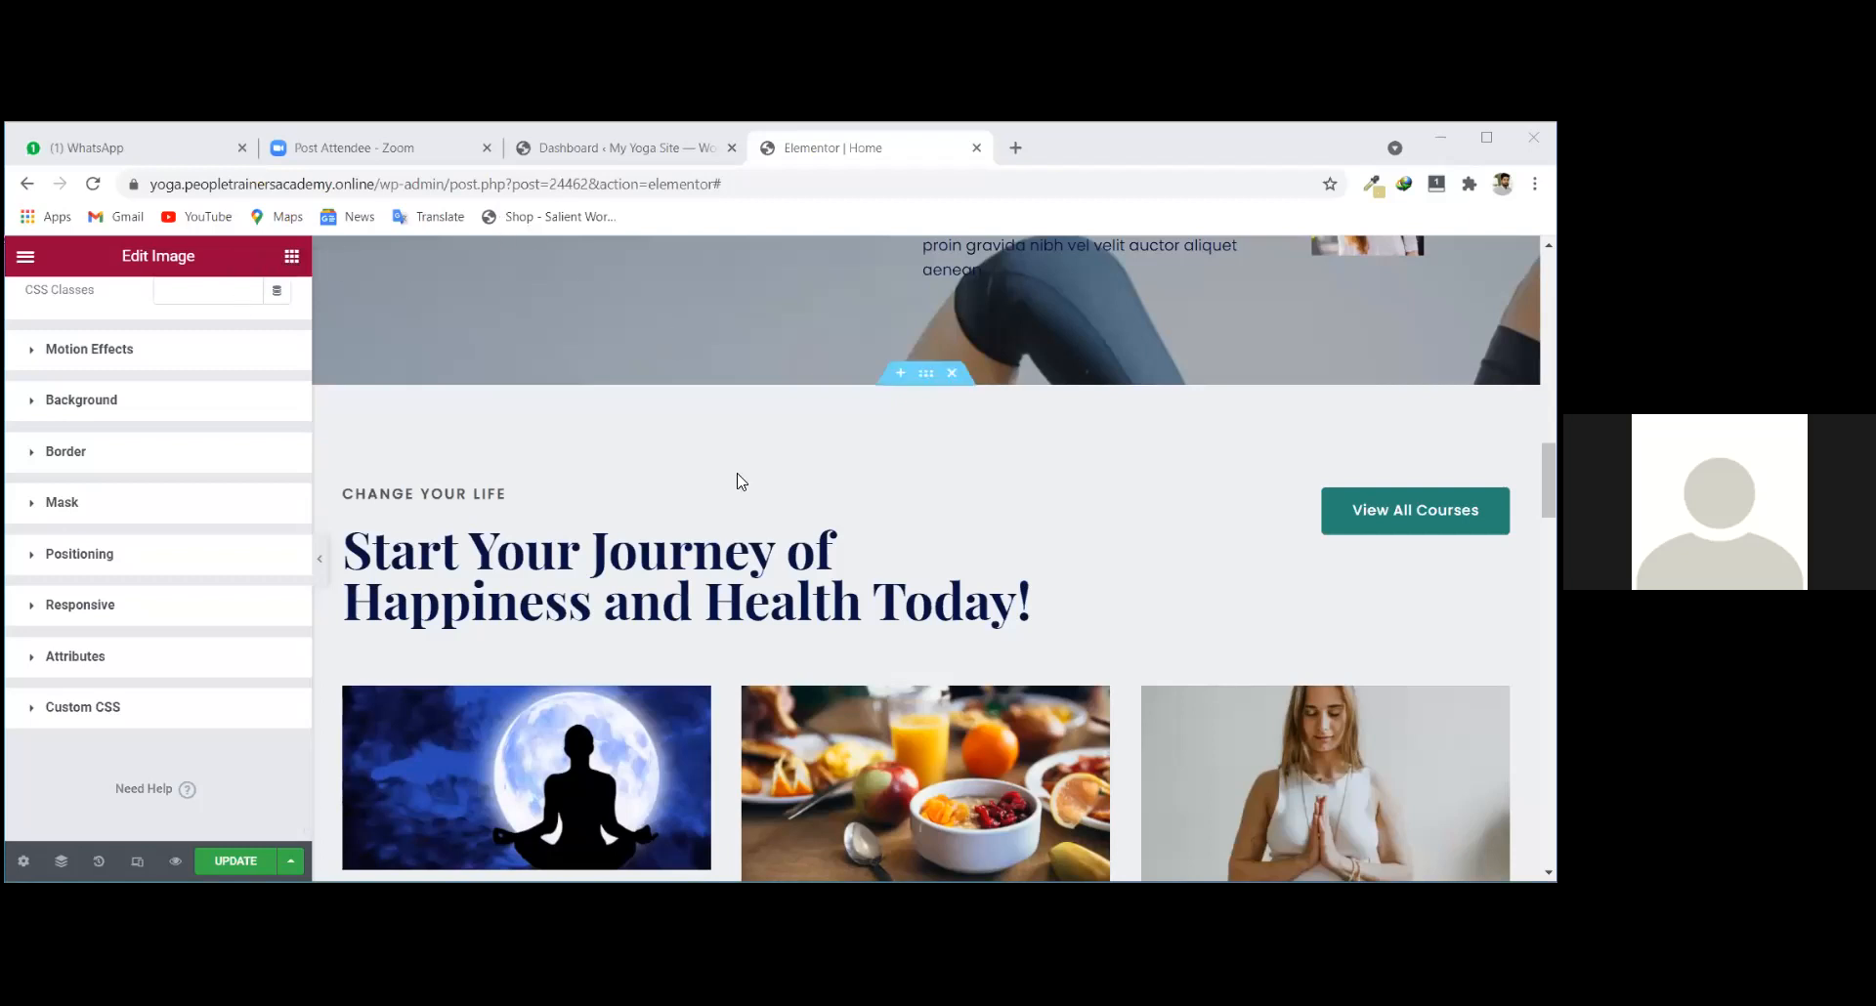
scroll(756, 467, down, 3)
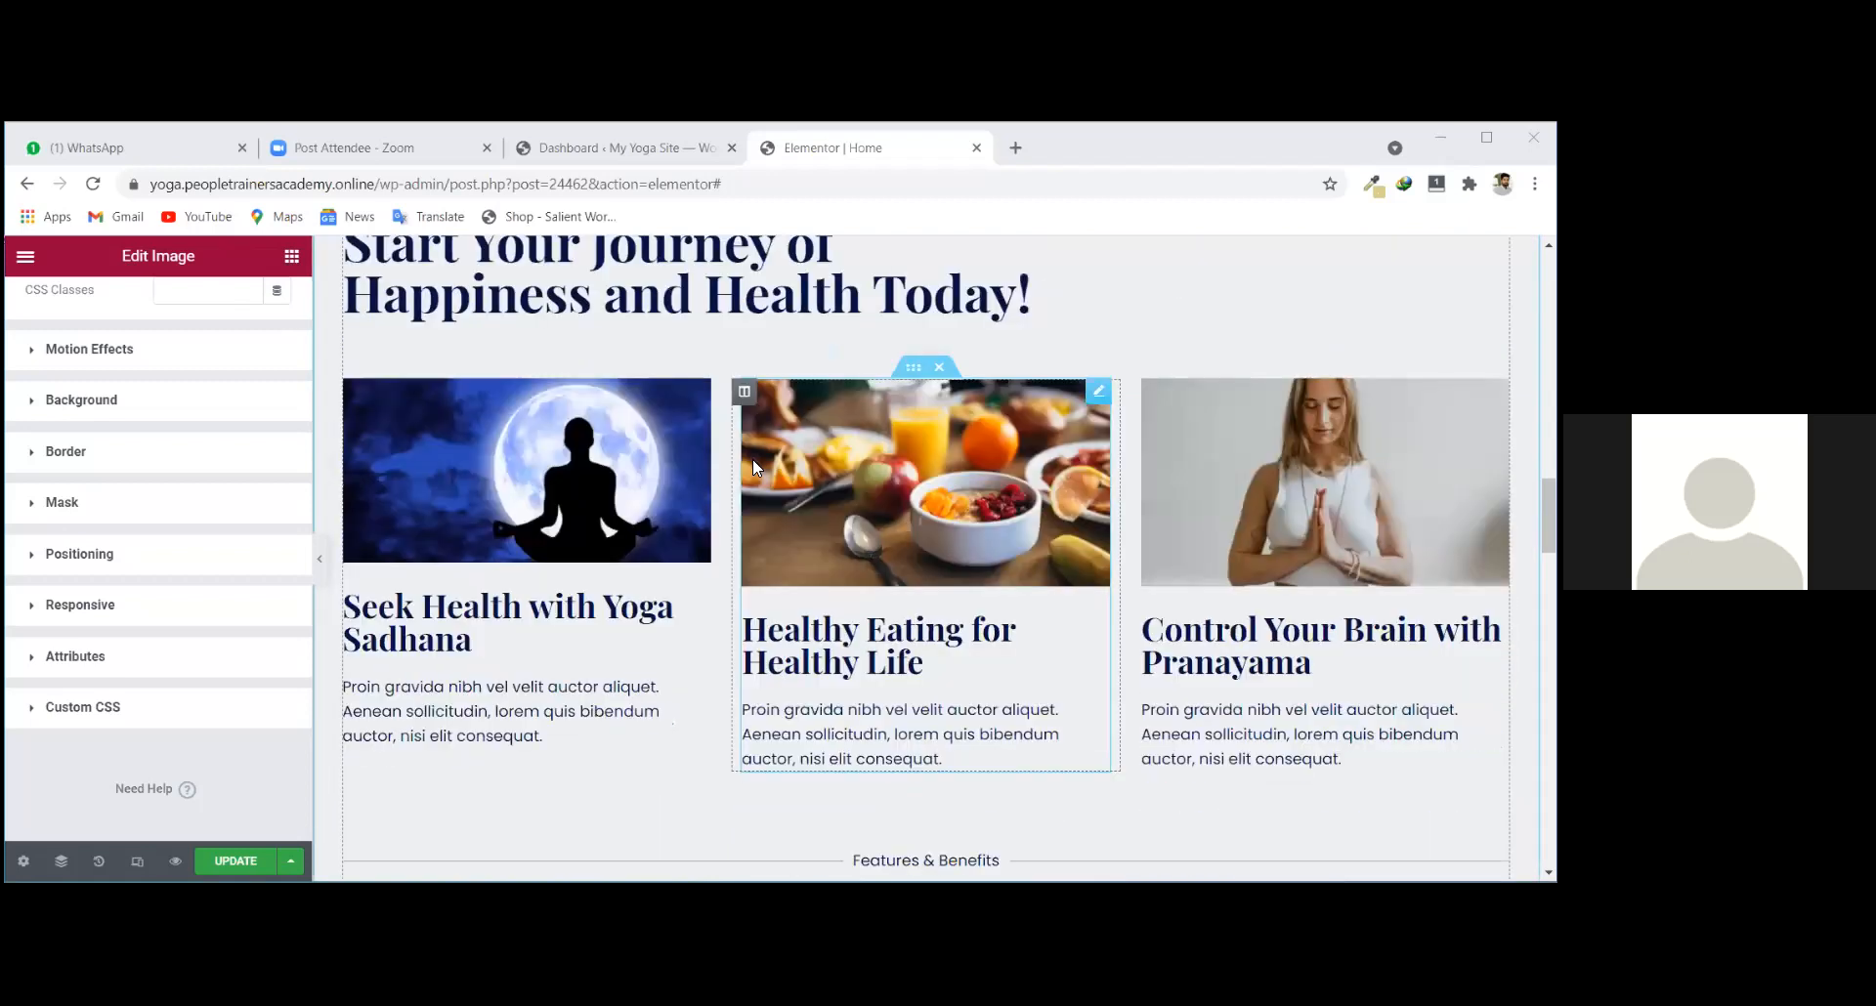
scroll(953, 533, down, 5)
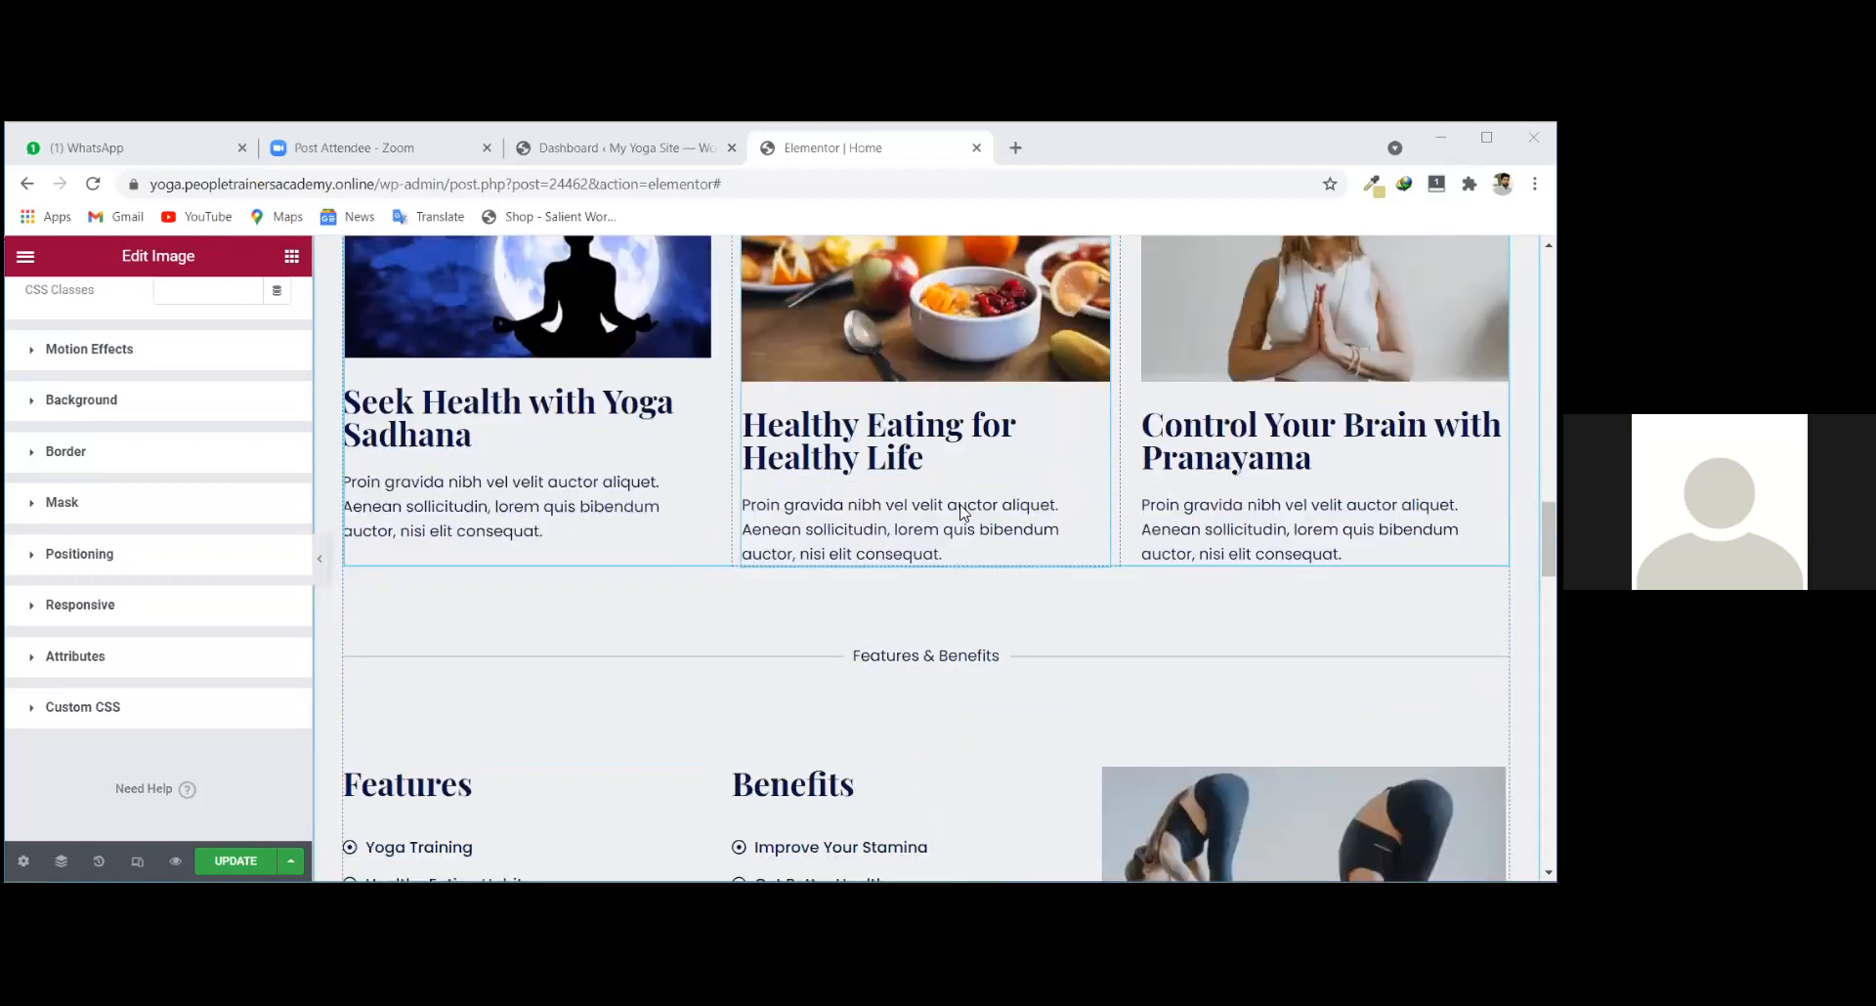
scroll(1075, 518, down, 1)
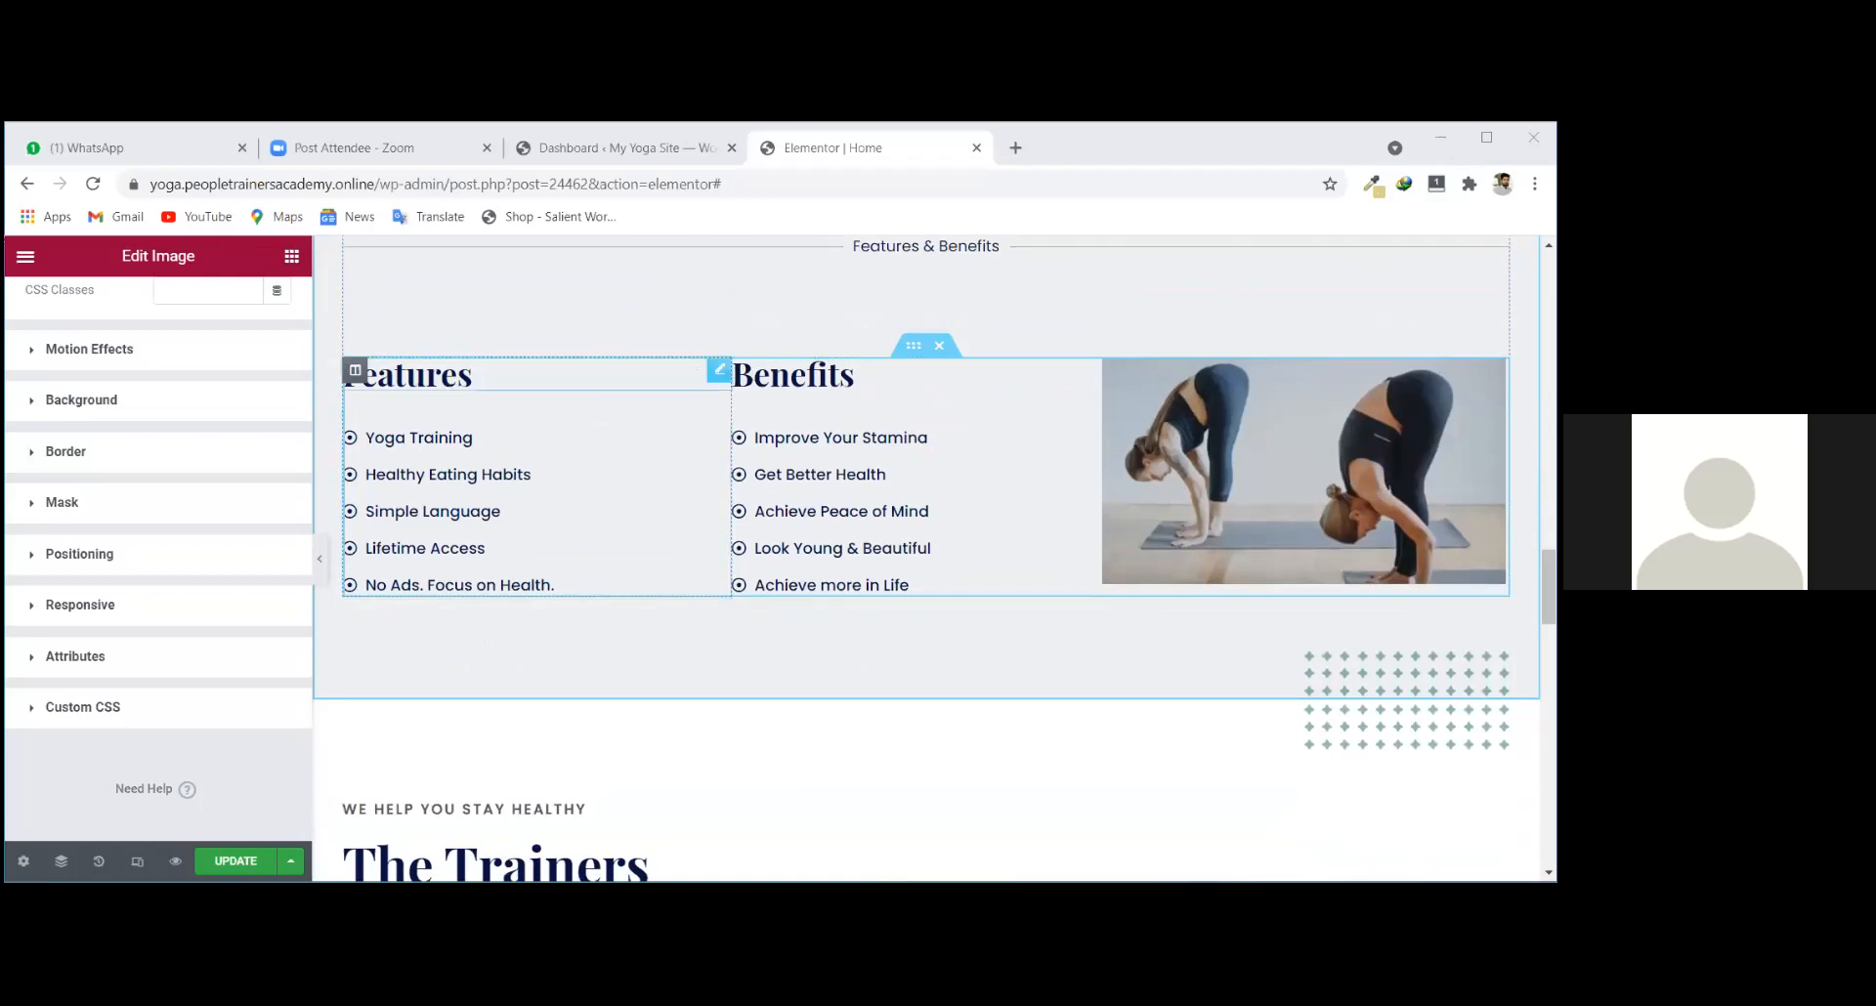
scroll(977, 494, up, 2)
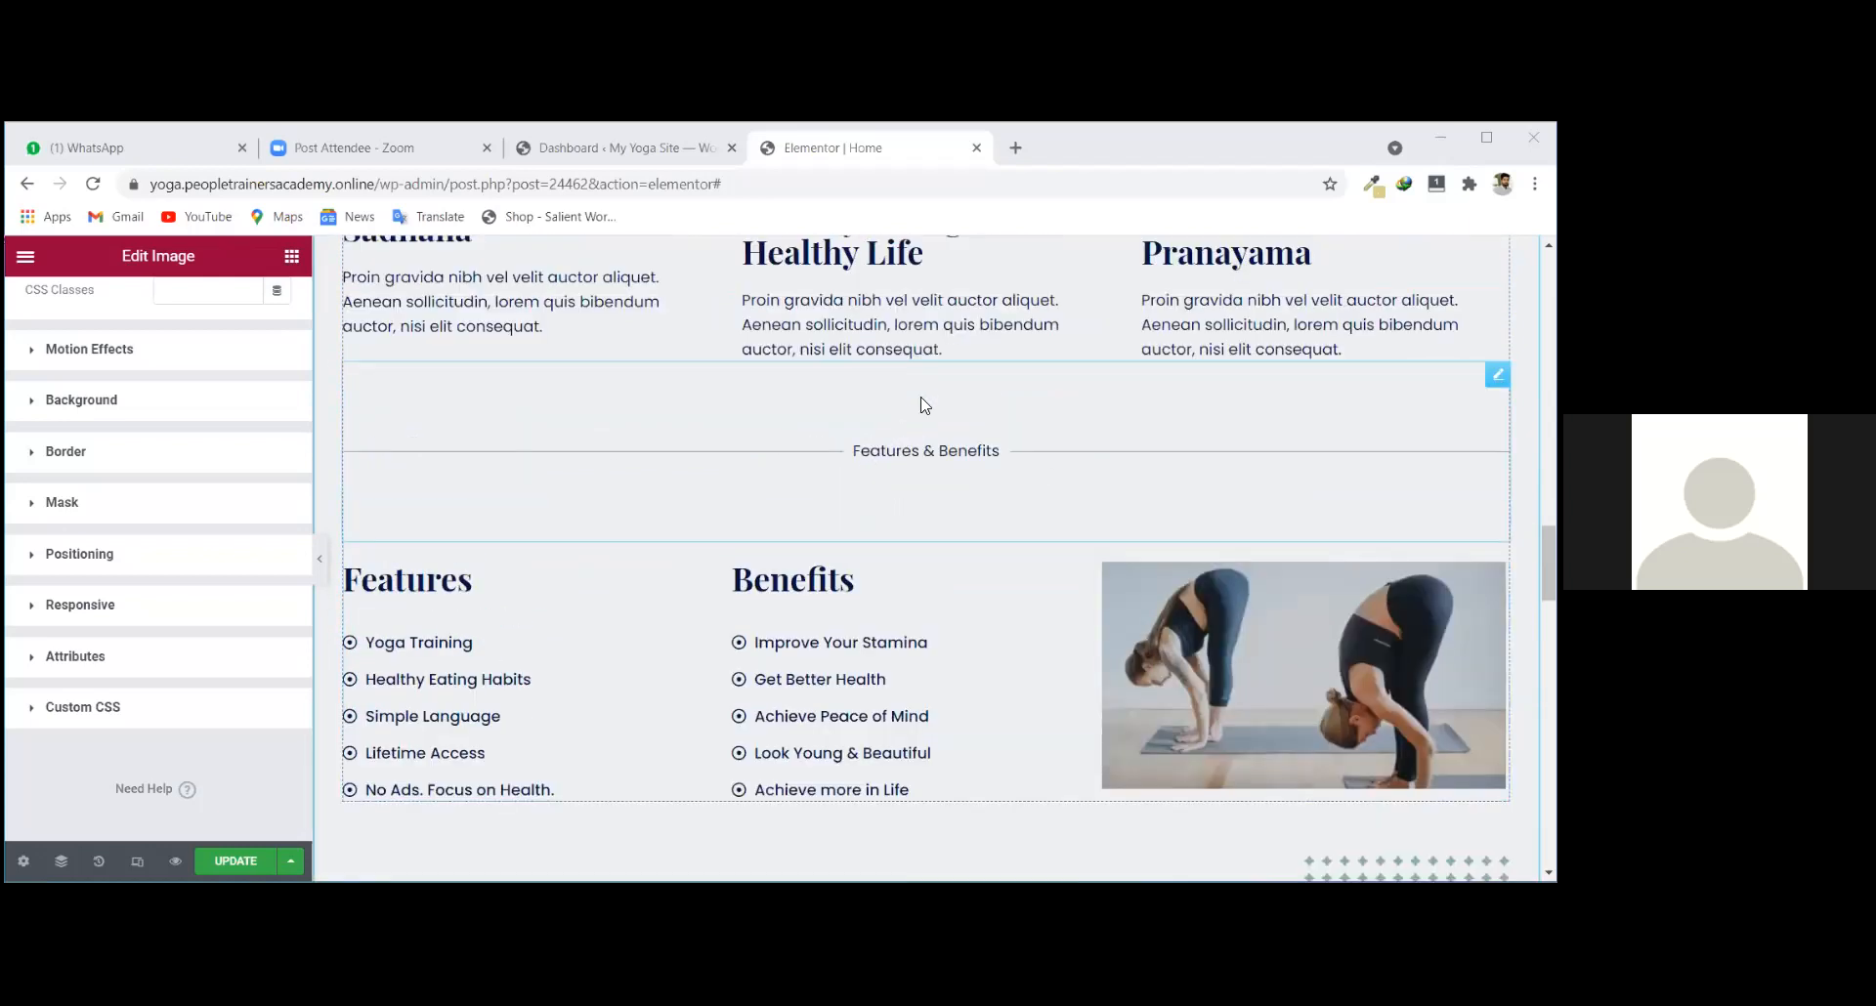
scroll(918, 411, down, 1)
scroll(919, 411, down, 4)
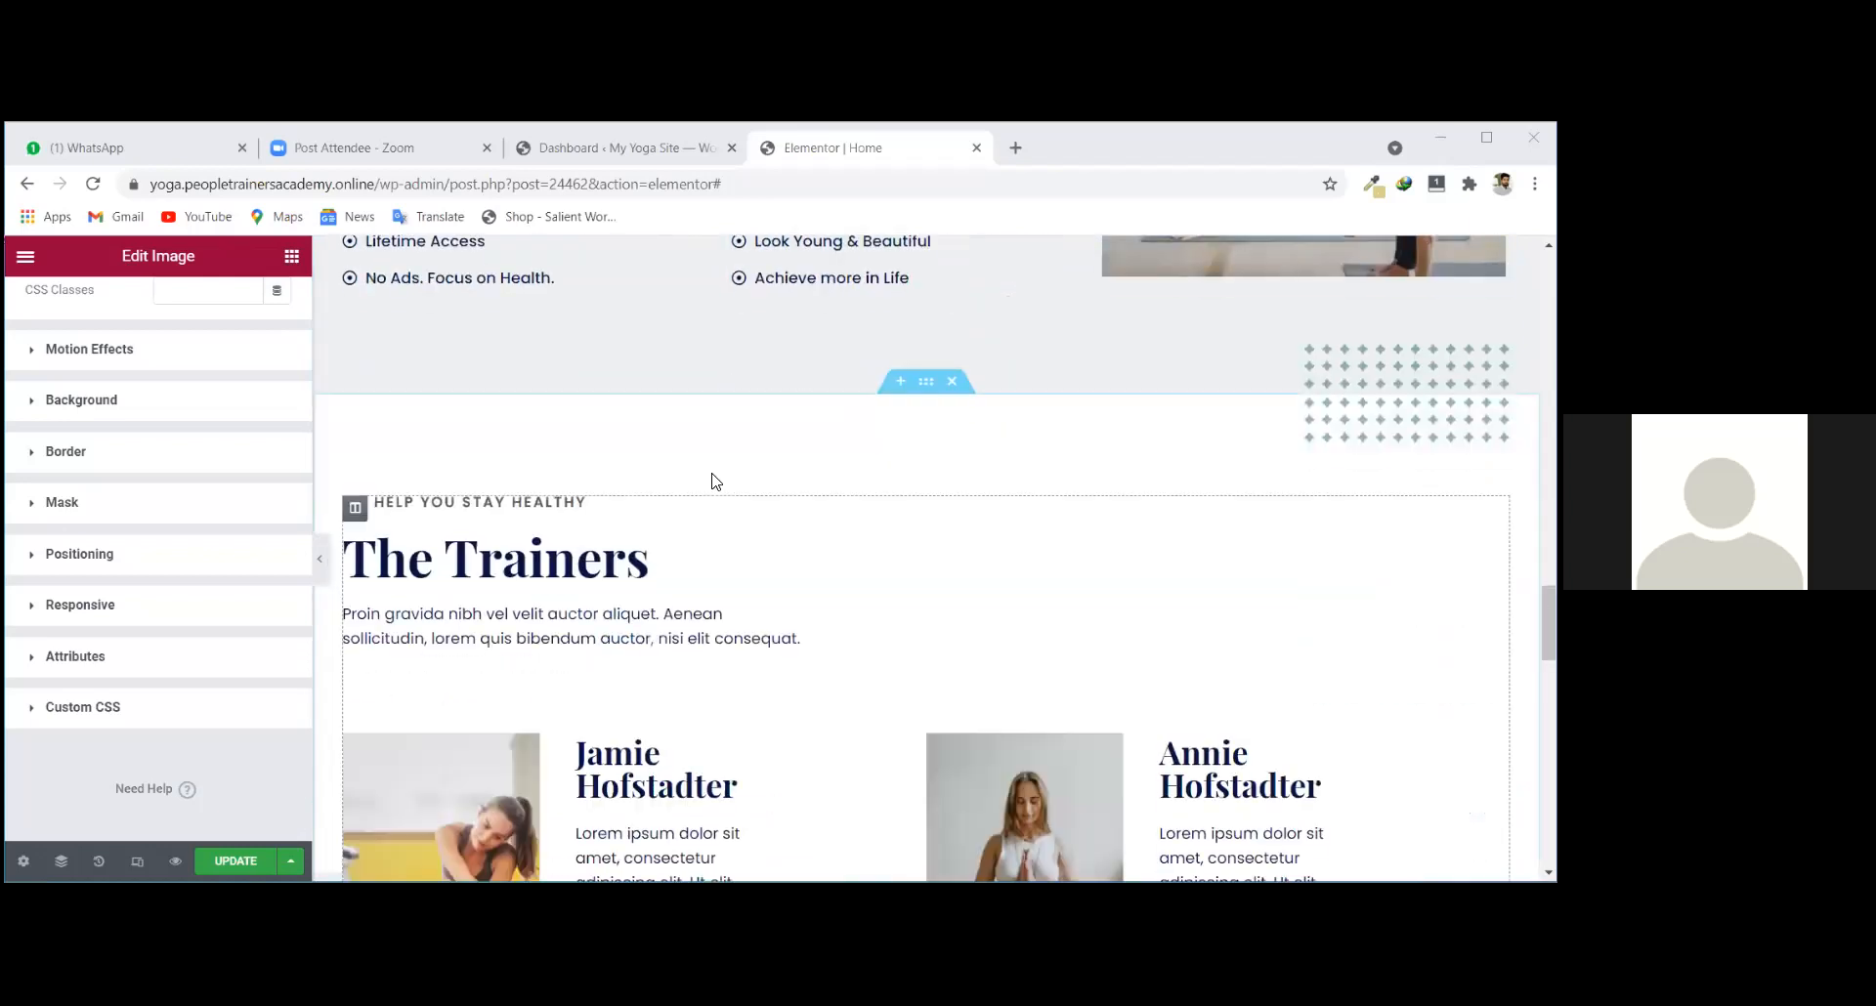
Move the Features icon list beneath the Benefits list and inspect its Yoga Training, Healthy Eating Habits and Simple Language items.
scroll(742, 417, up, 3)
drag(721, 420, 840, 625)
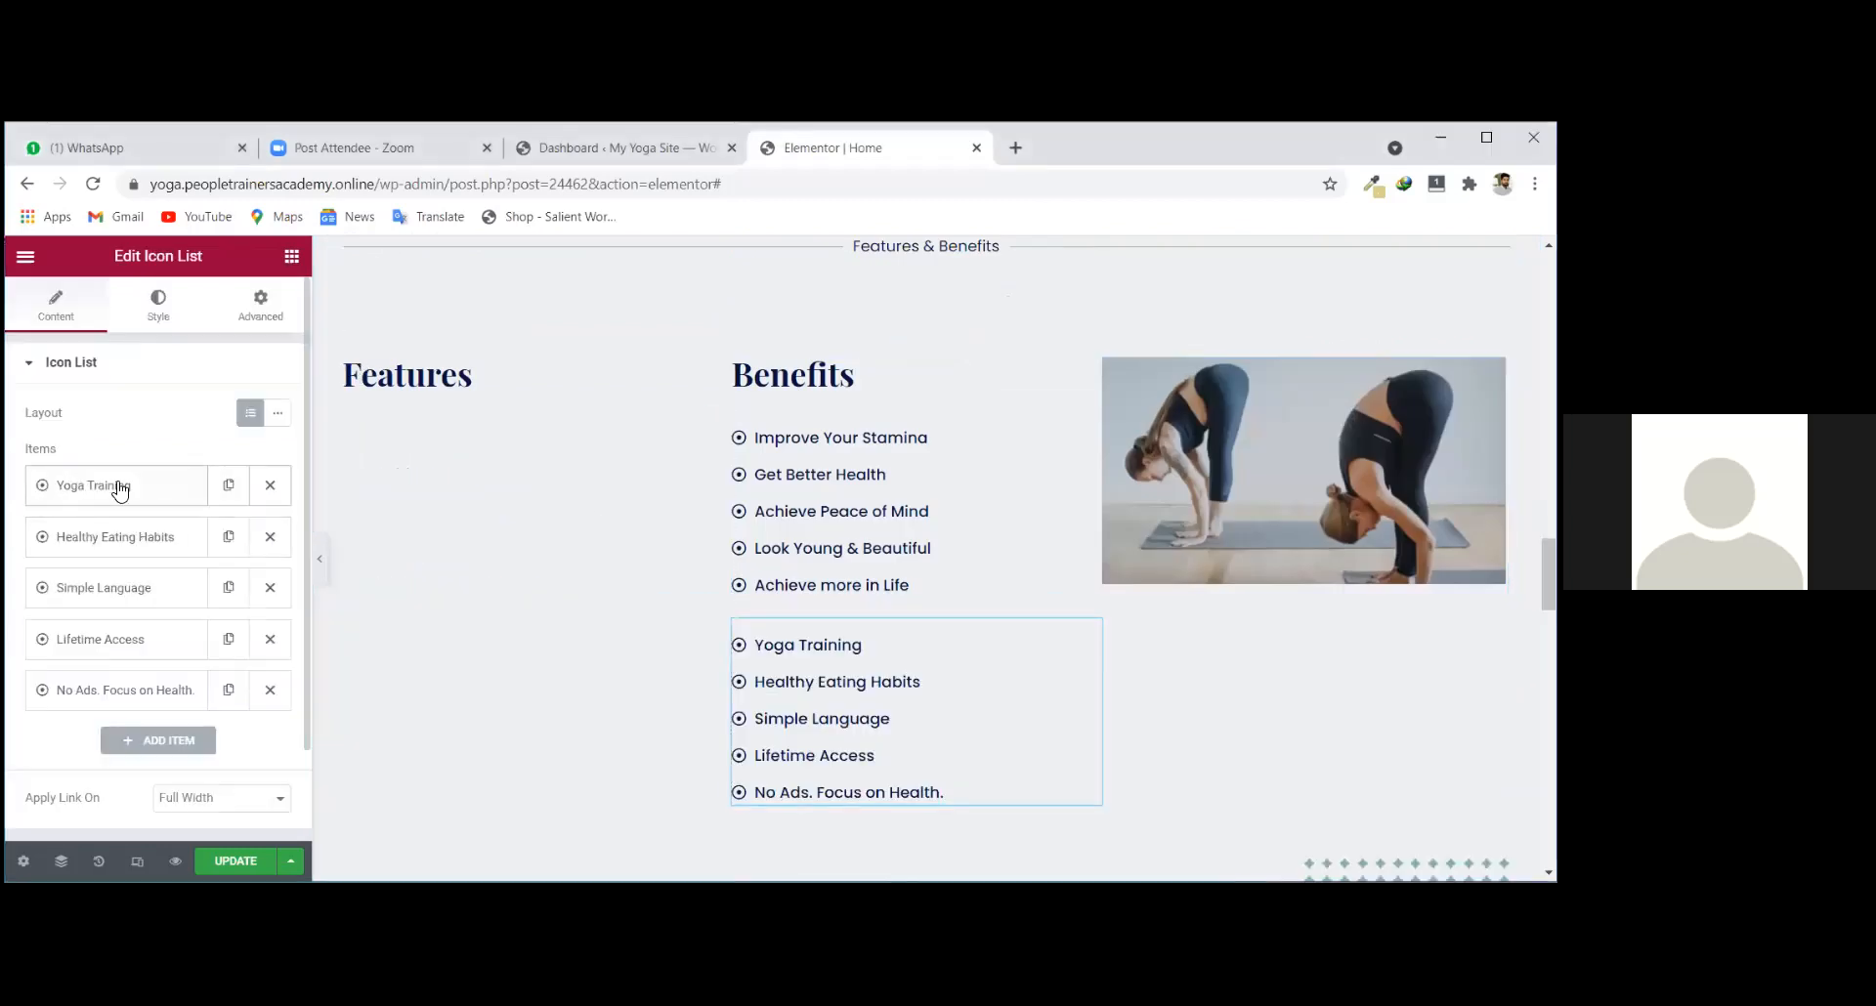
click(169, 479)
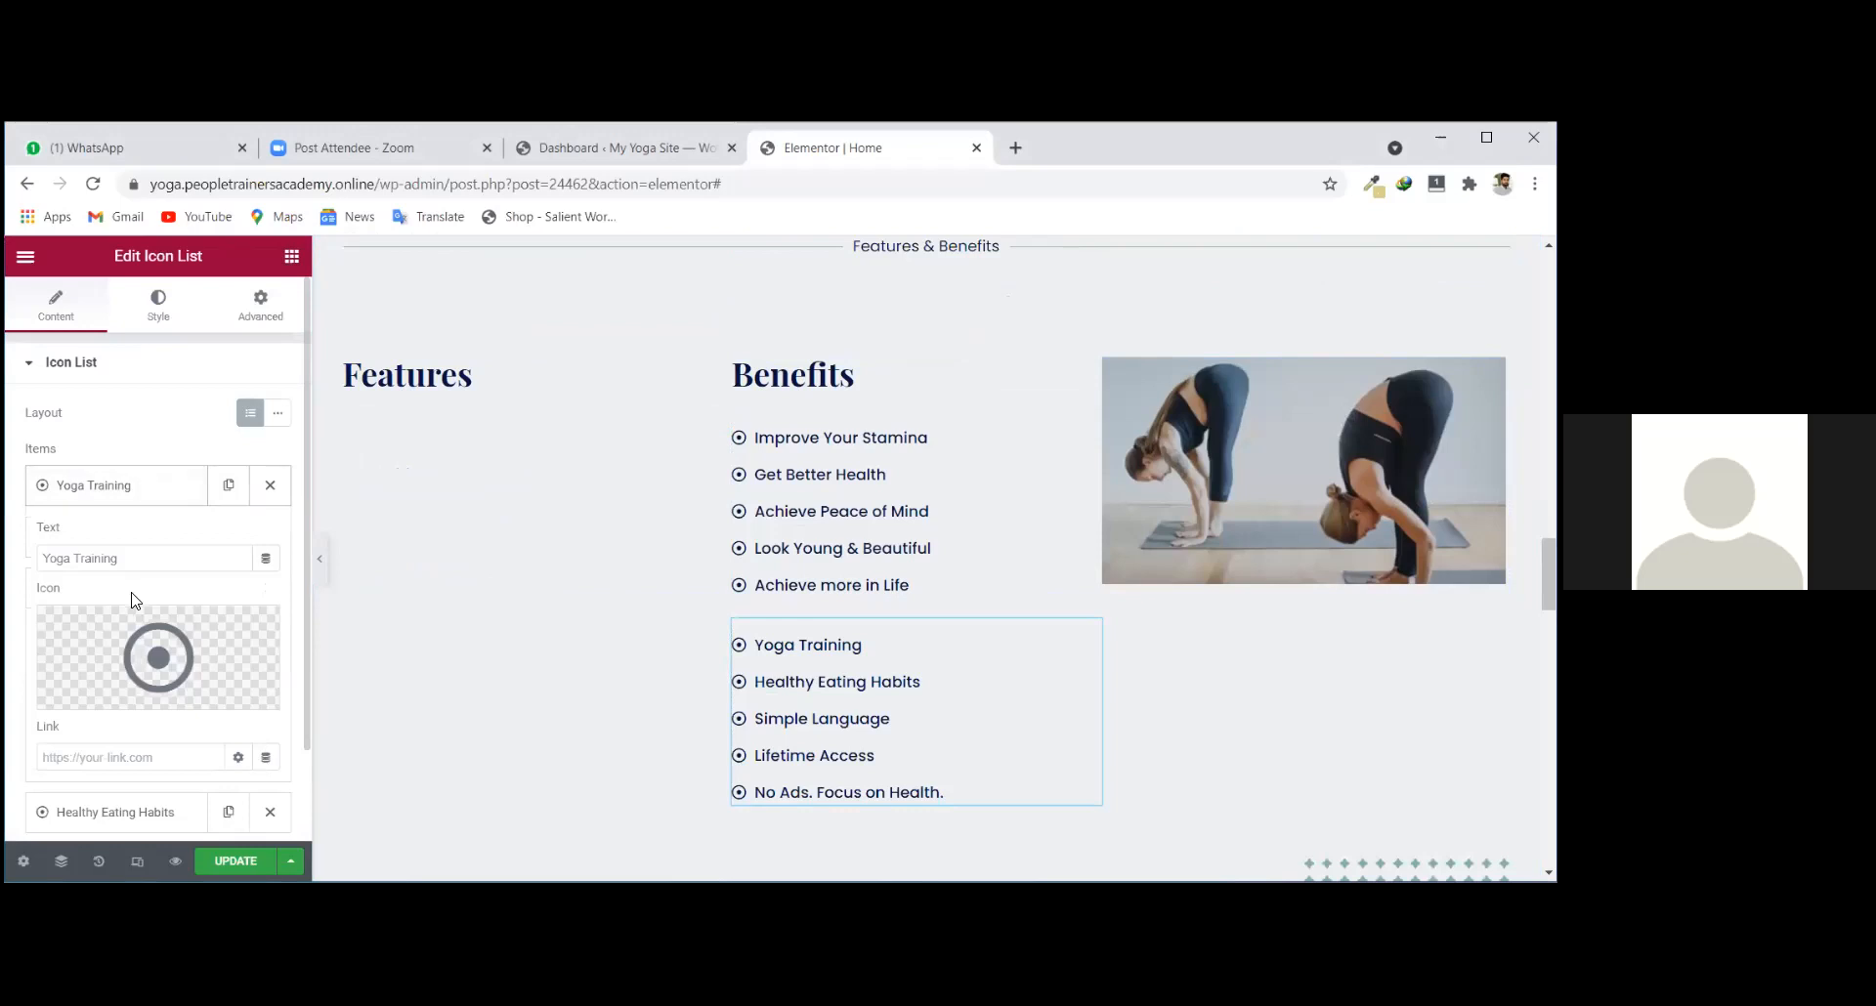
scroll(134, 599, down, 1)
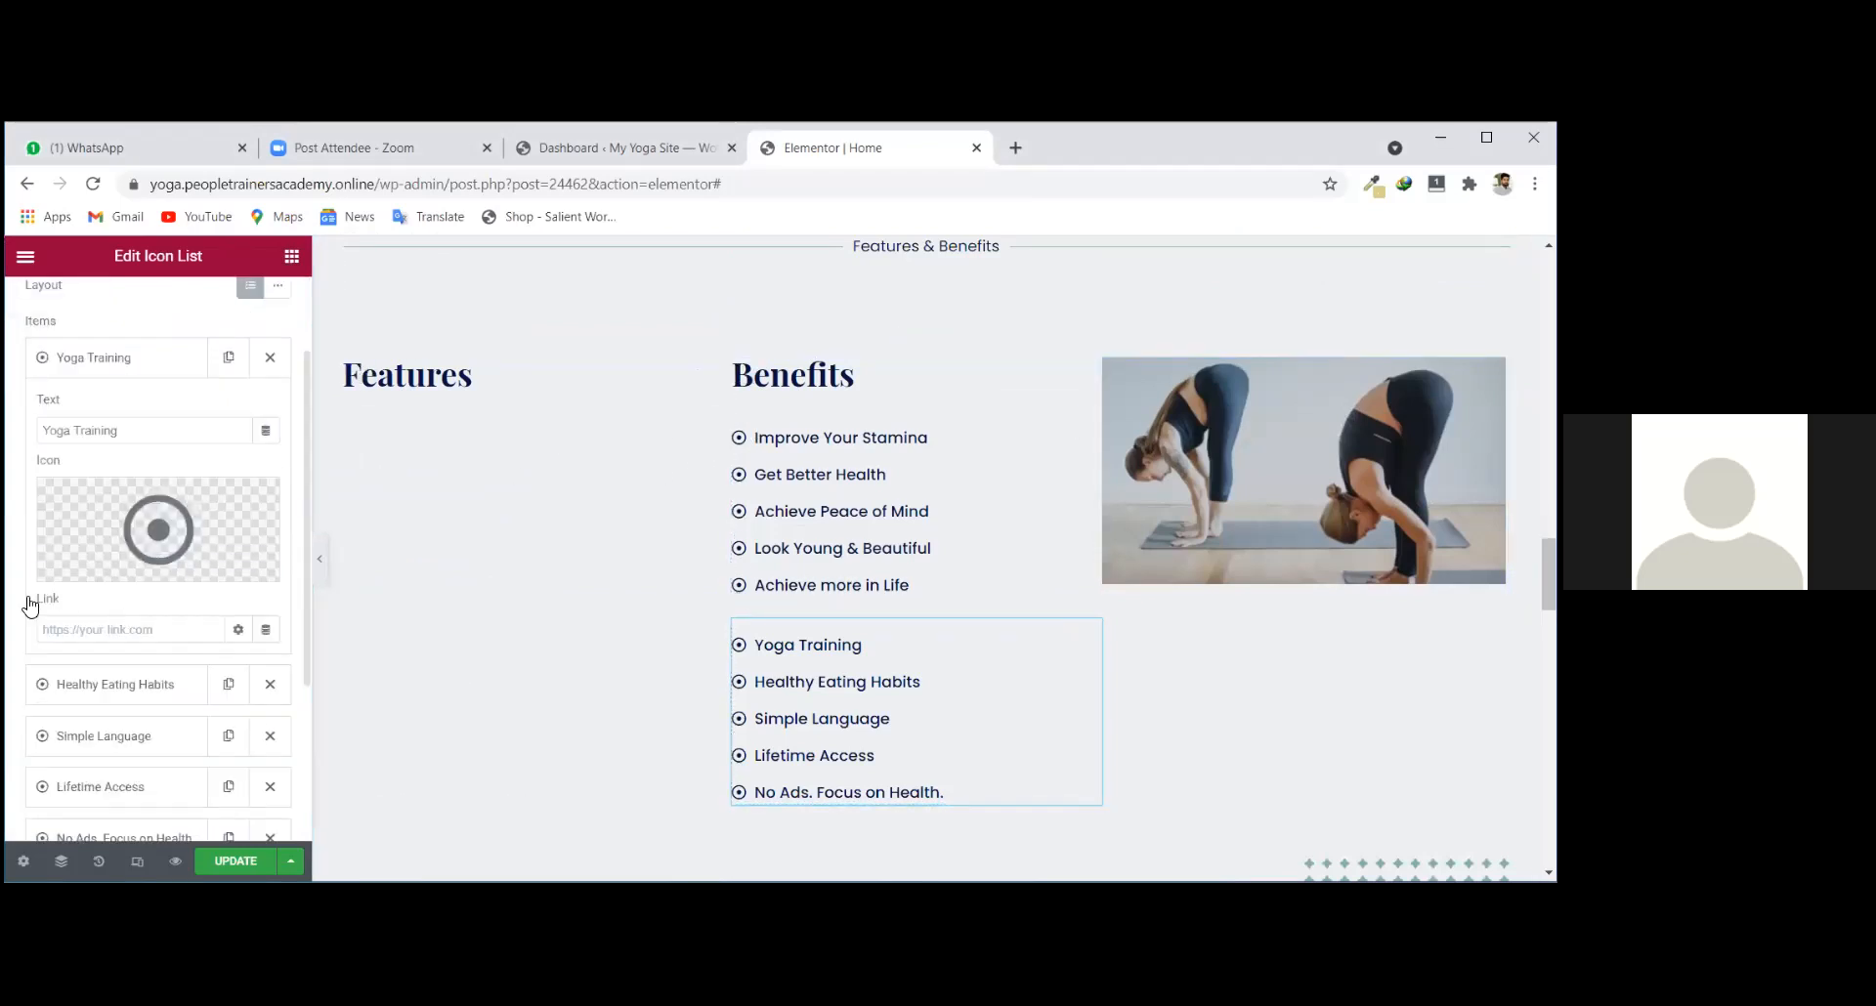
scroll(95, 557, down, 1)
click(148, 555)
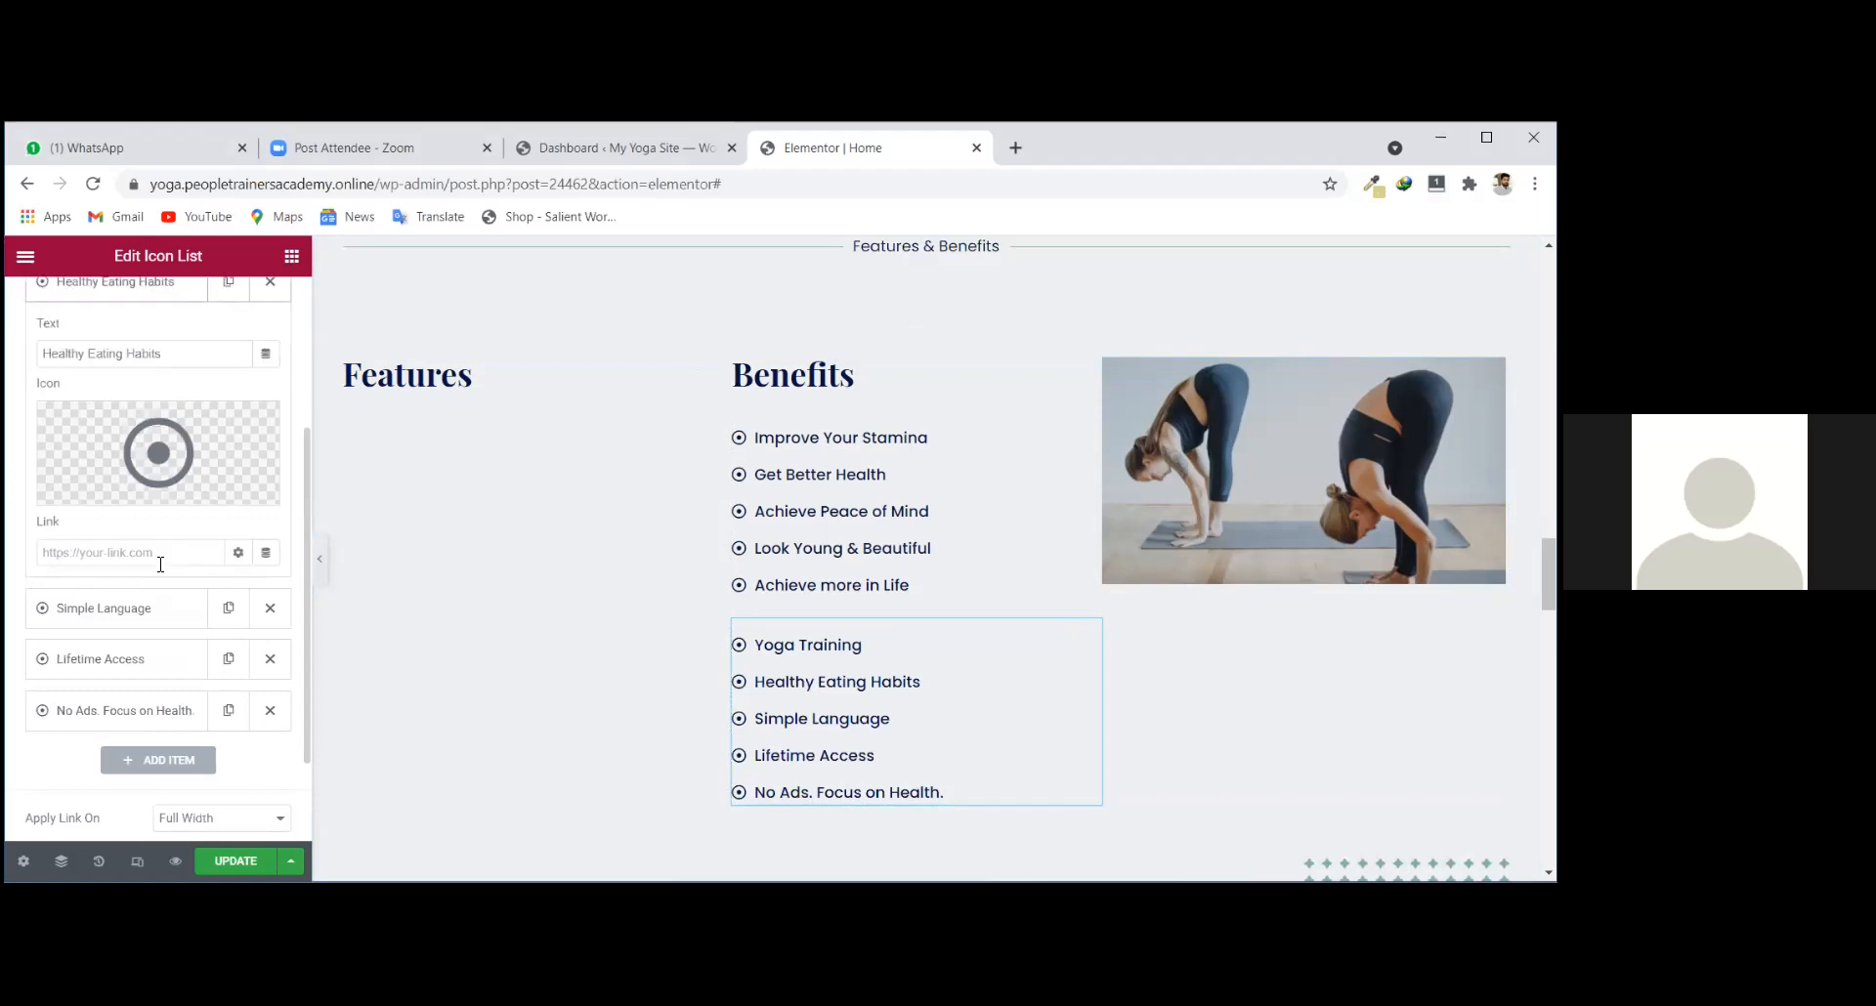
click(144, 608)
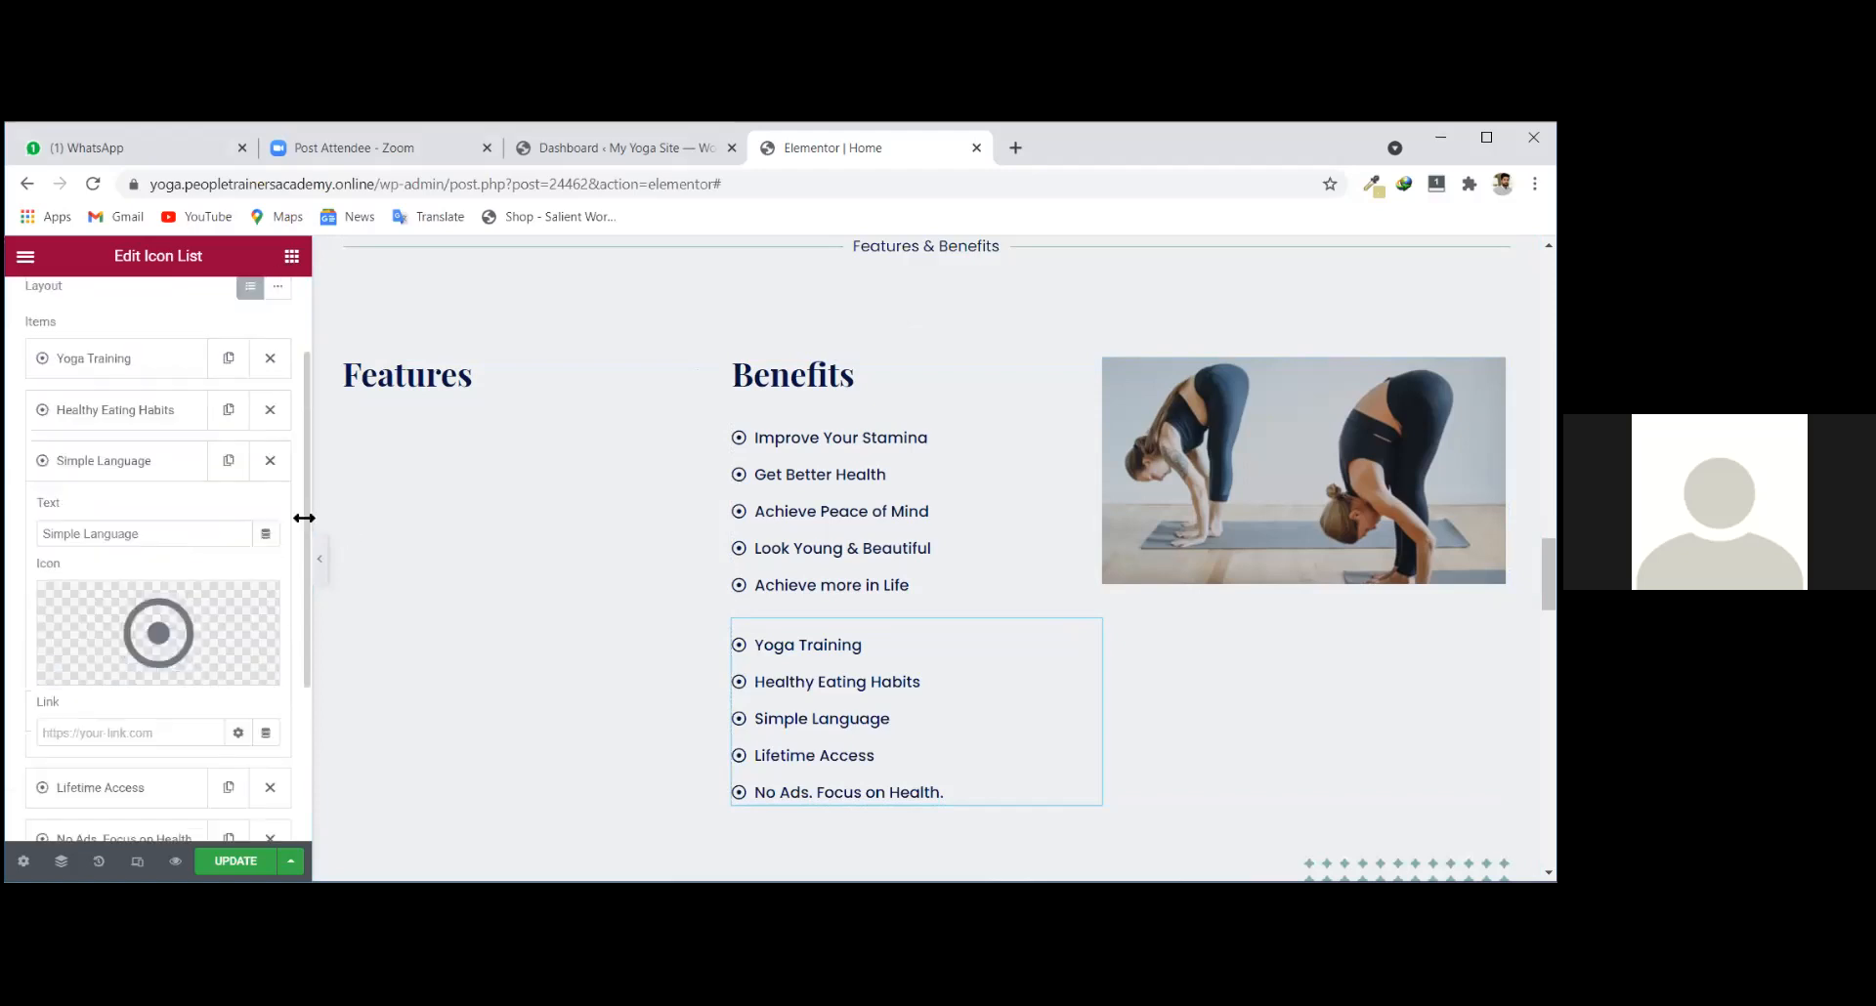
Try facebook.com as the link for the Simple Language list item, and clear the link again.
scroll(151, 562, down, 1)
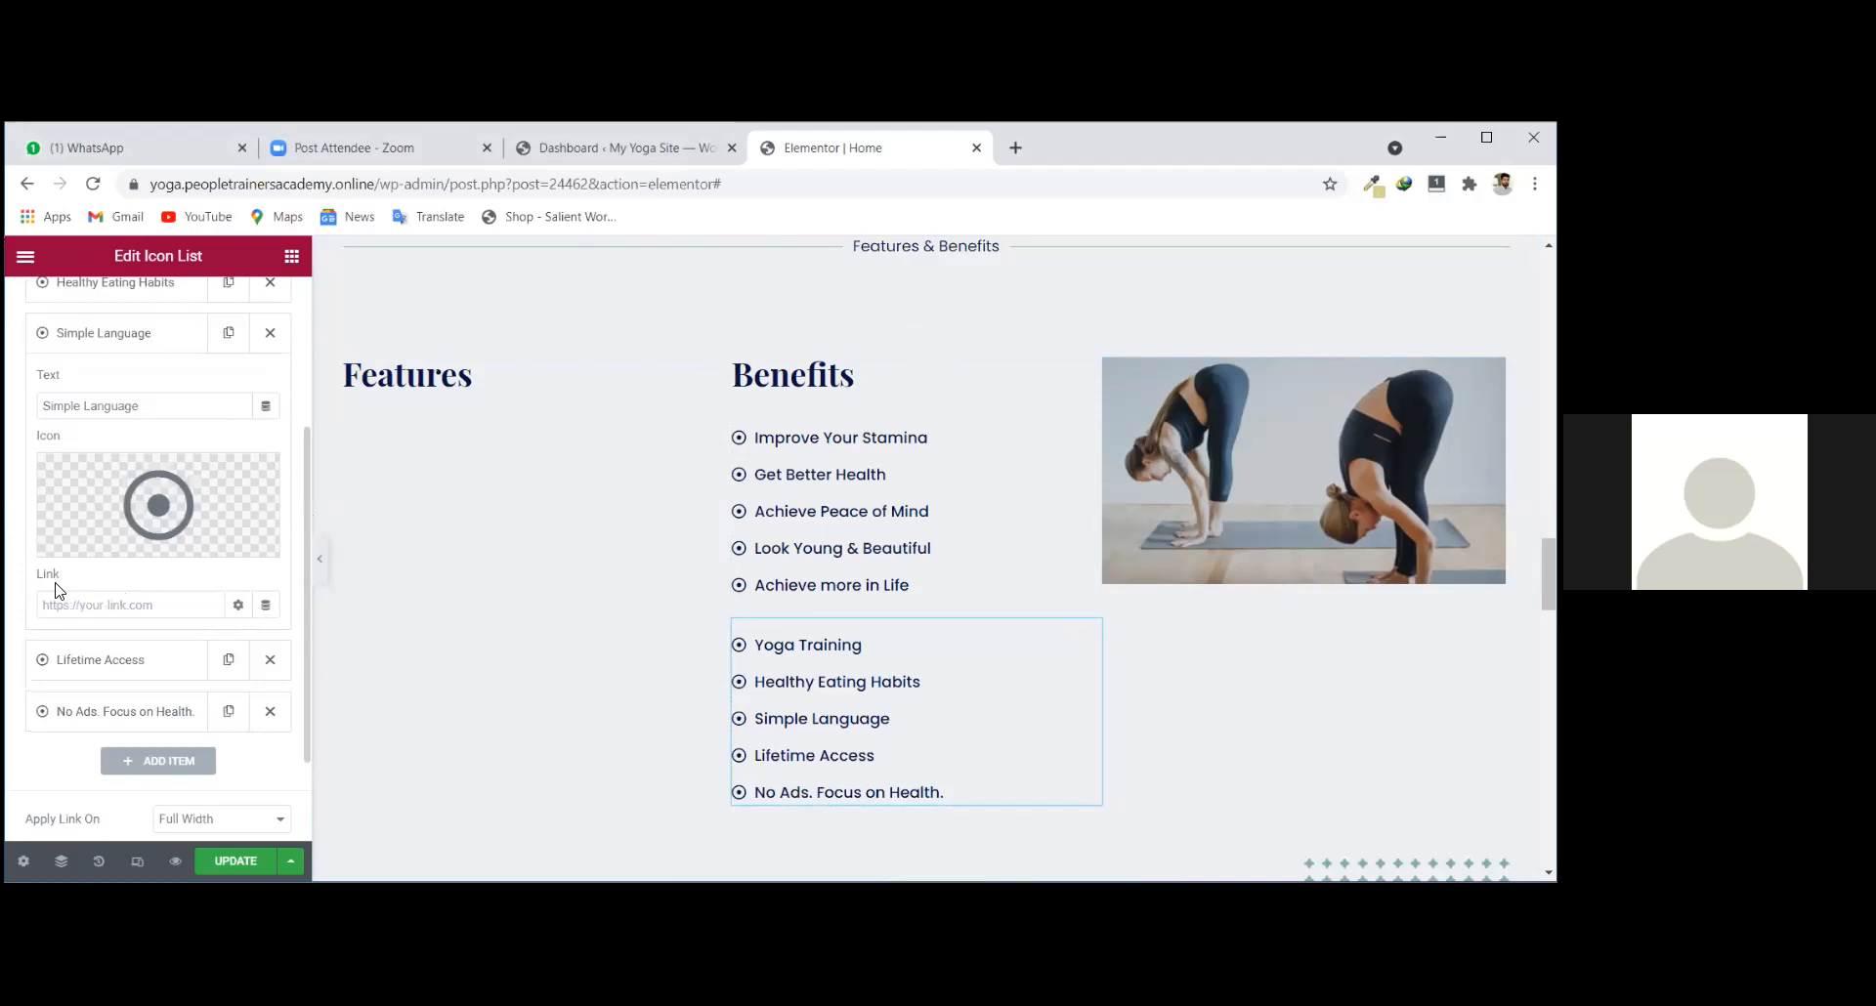
click(78, 604)
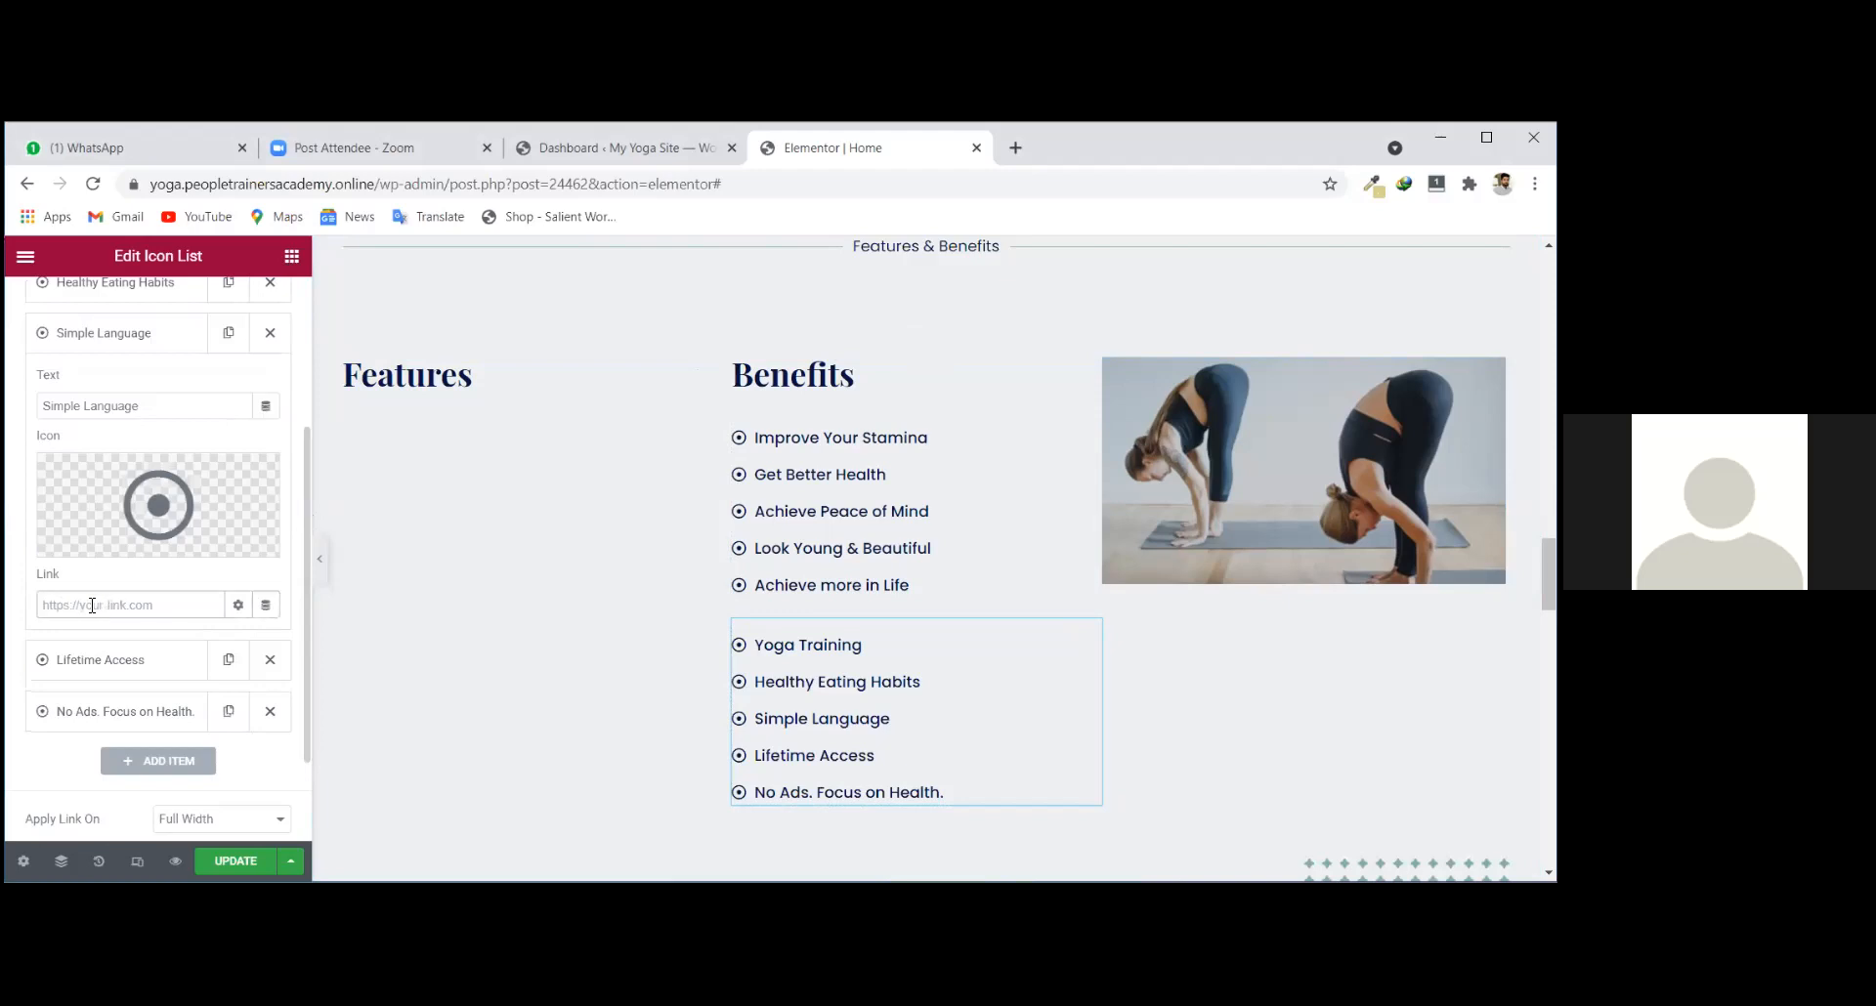
text(facebook.com)
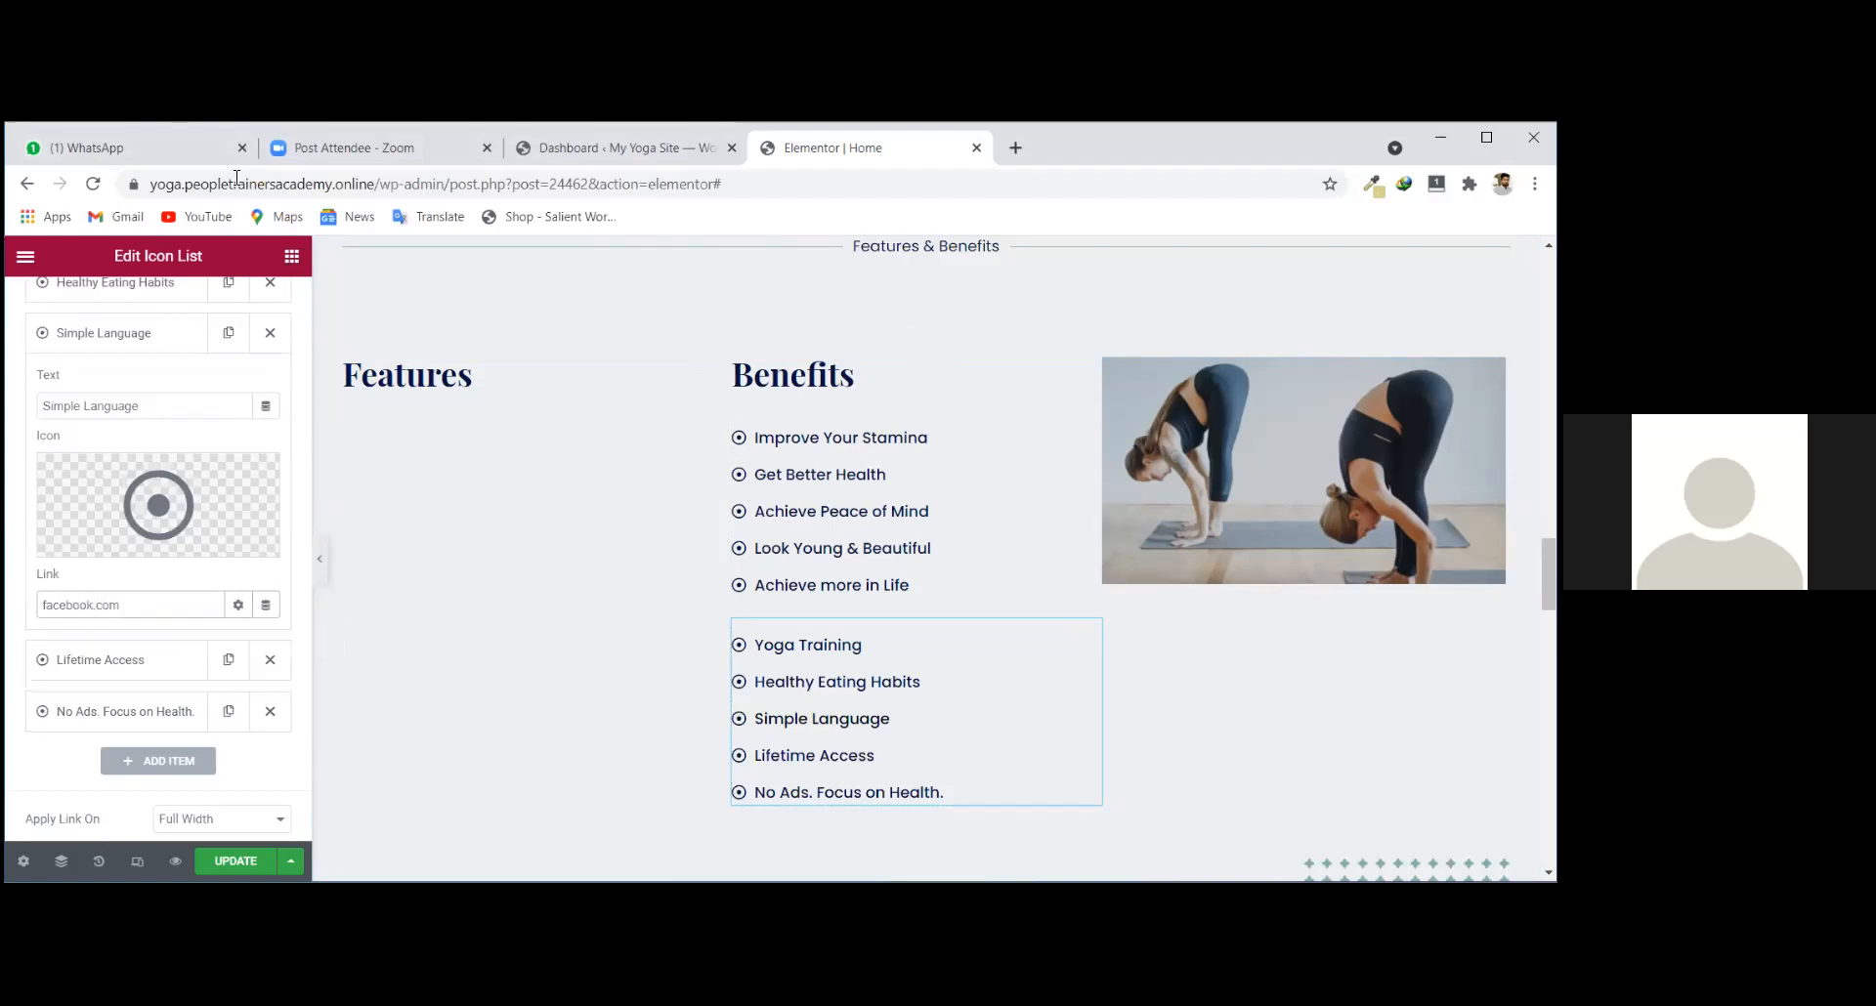
double_click(88, 605)
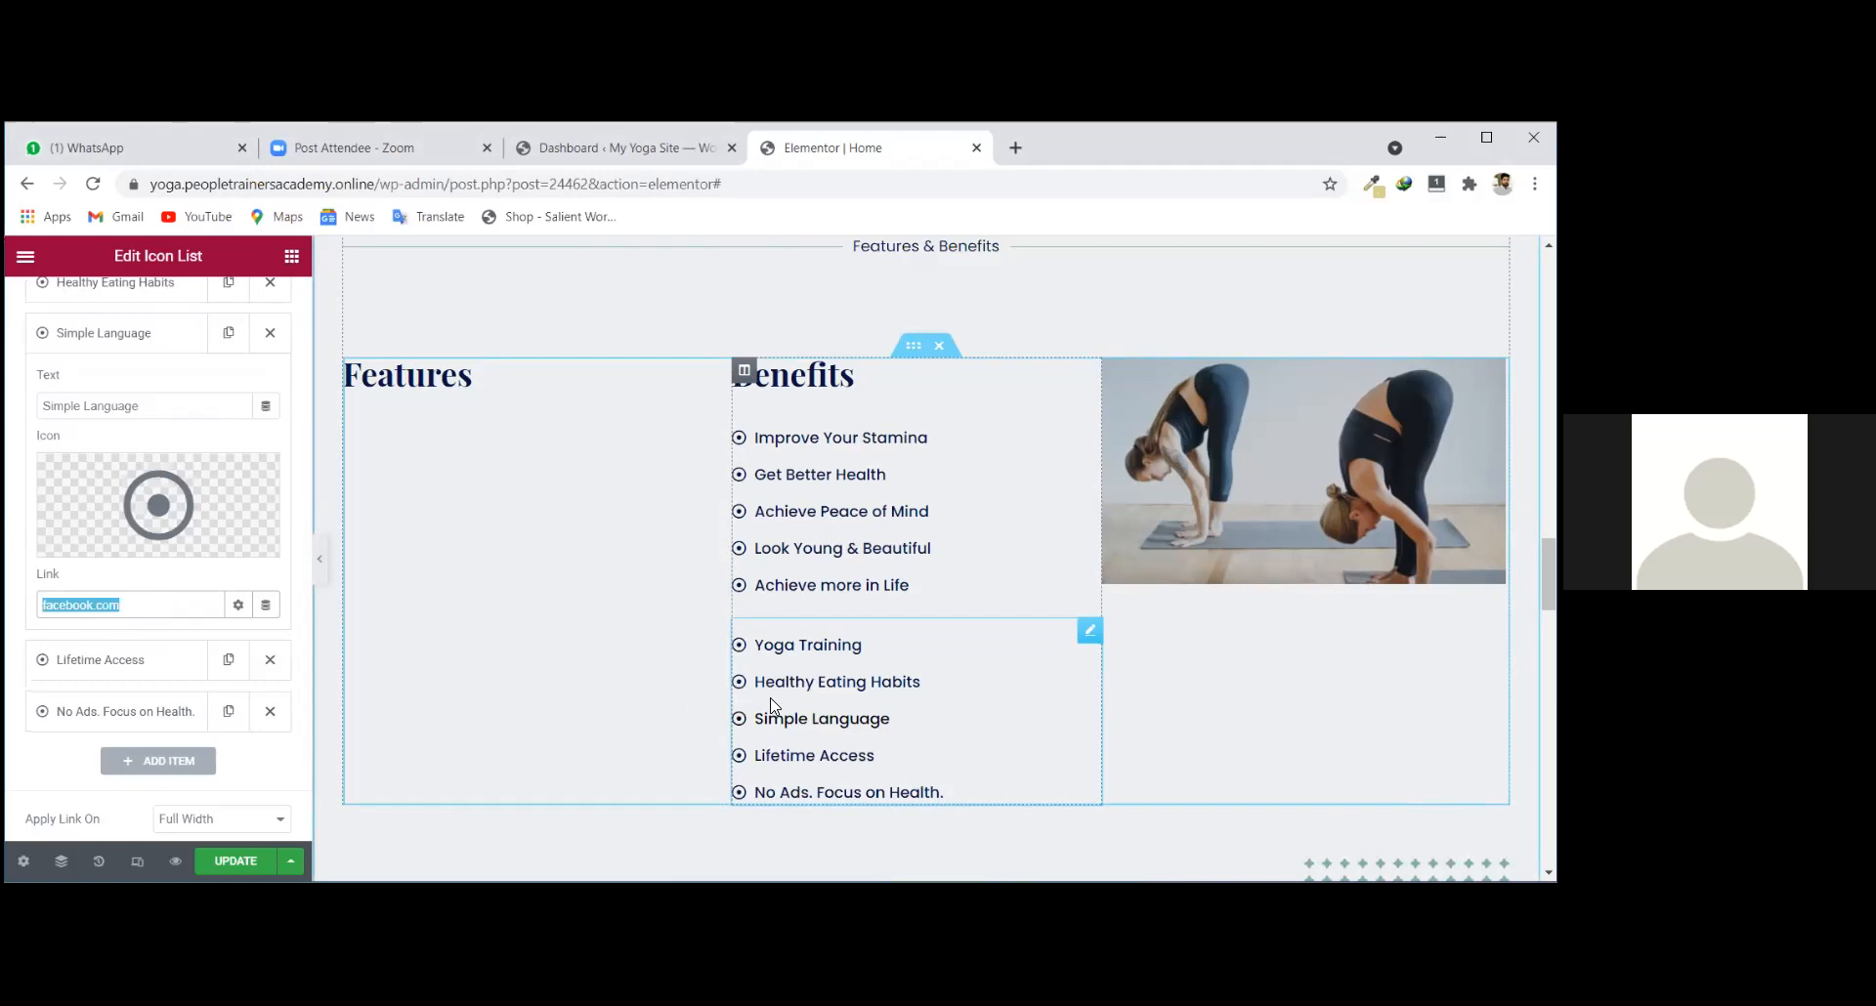
key(BackSpace)
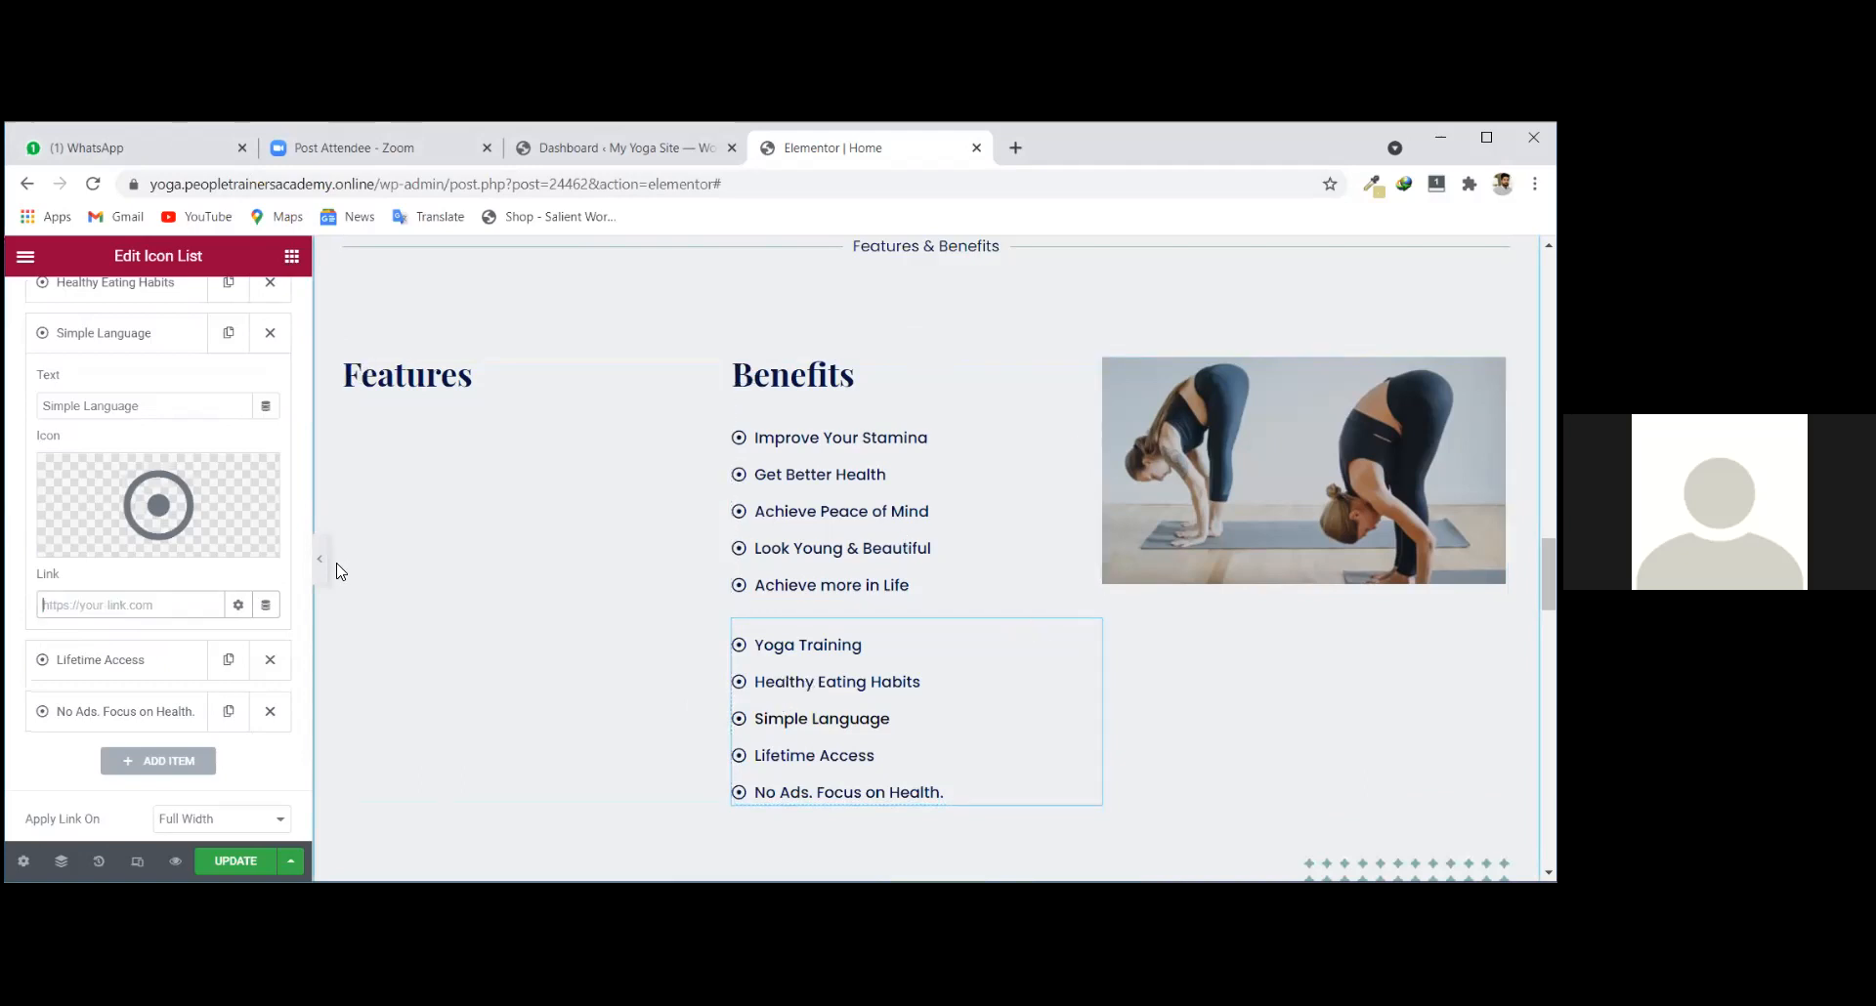
scroll(763, 615, down, 5)
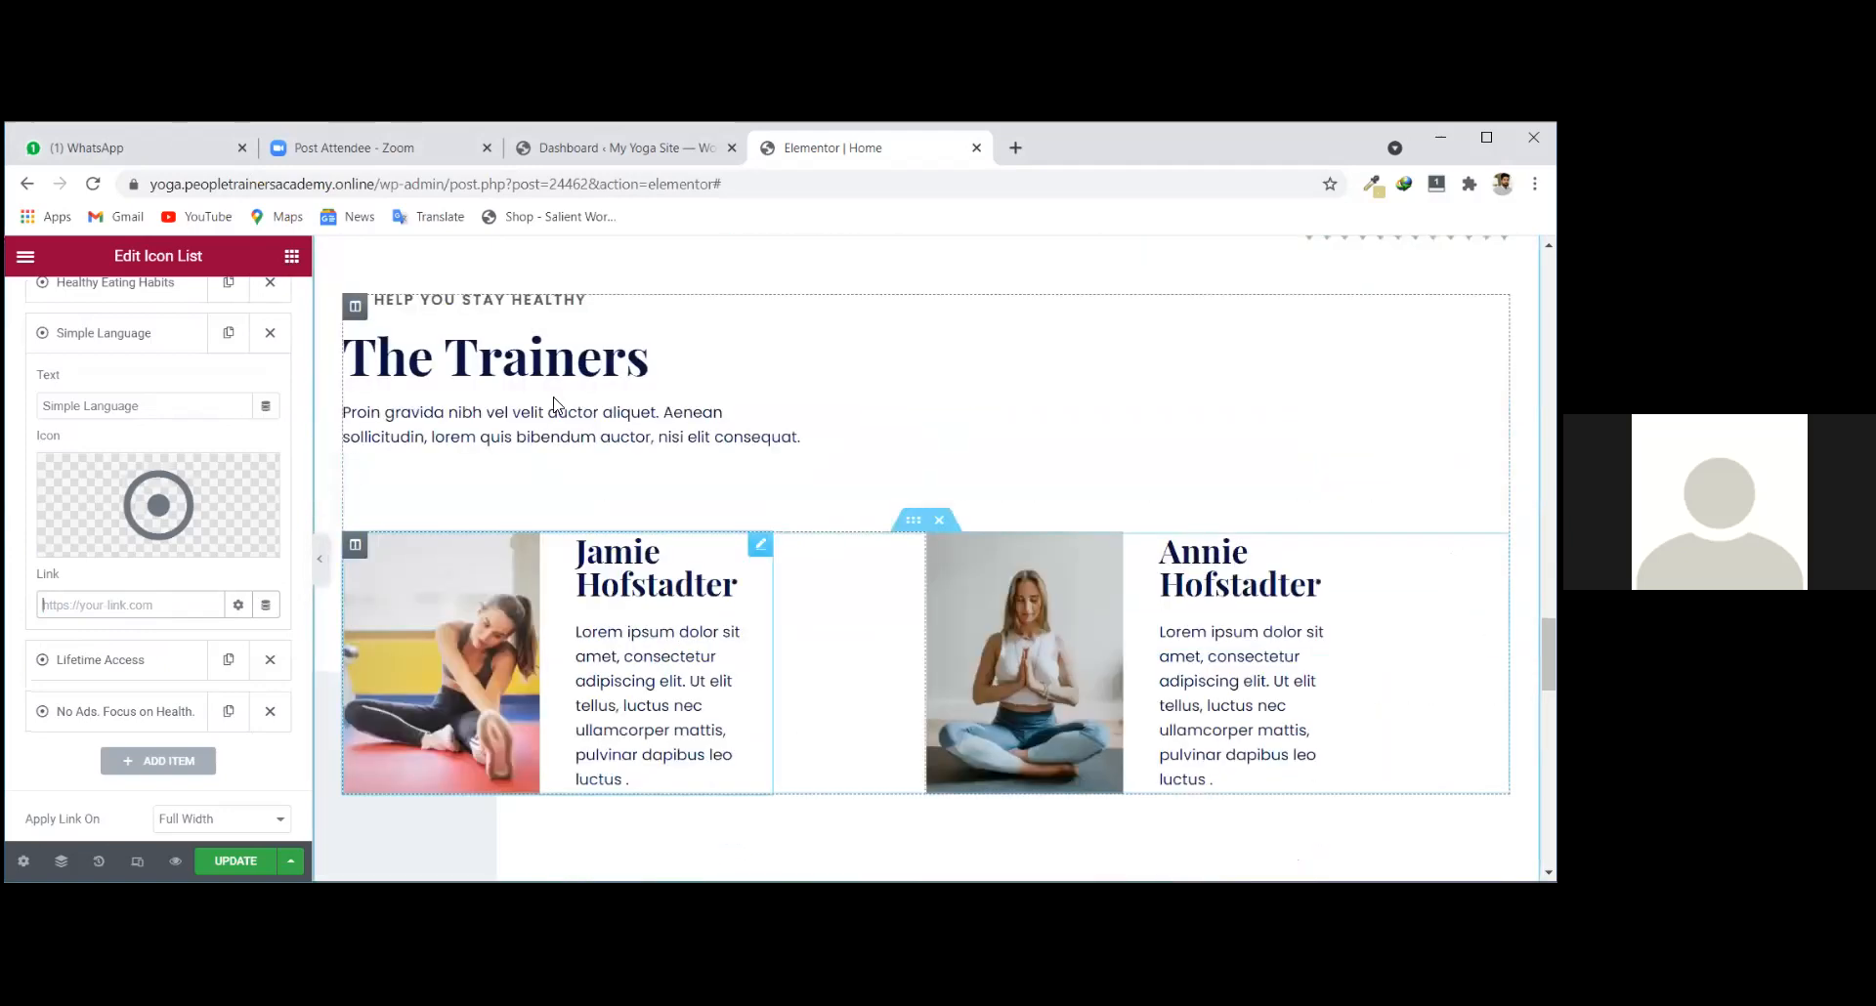
scroll(566, 391, down, 1)
scroll(596, 430, up, 2)
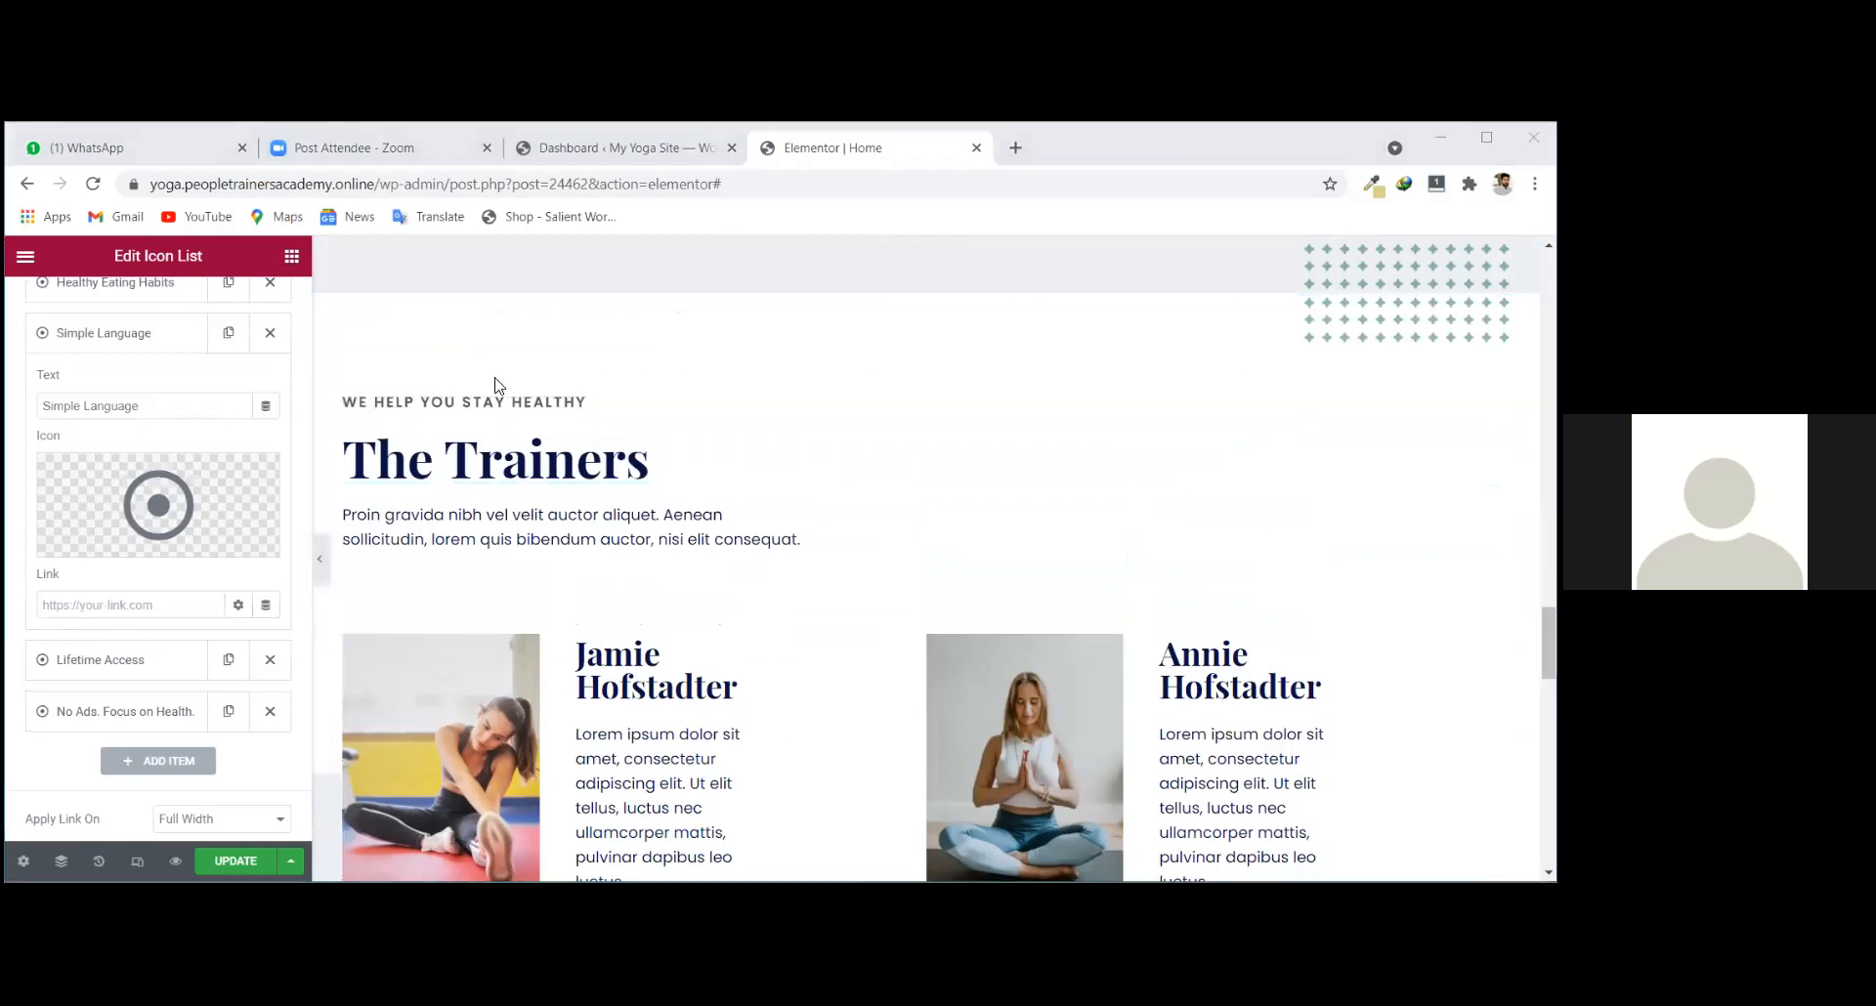
scroll(672, 648, down, 8)
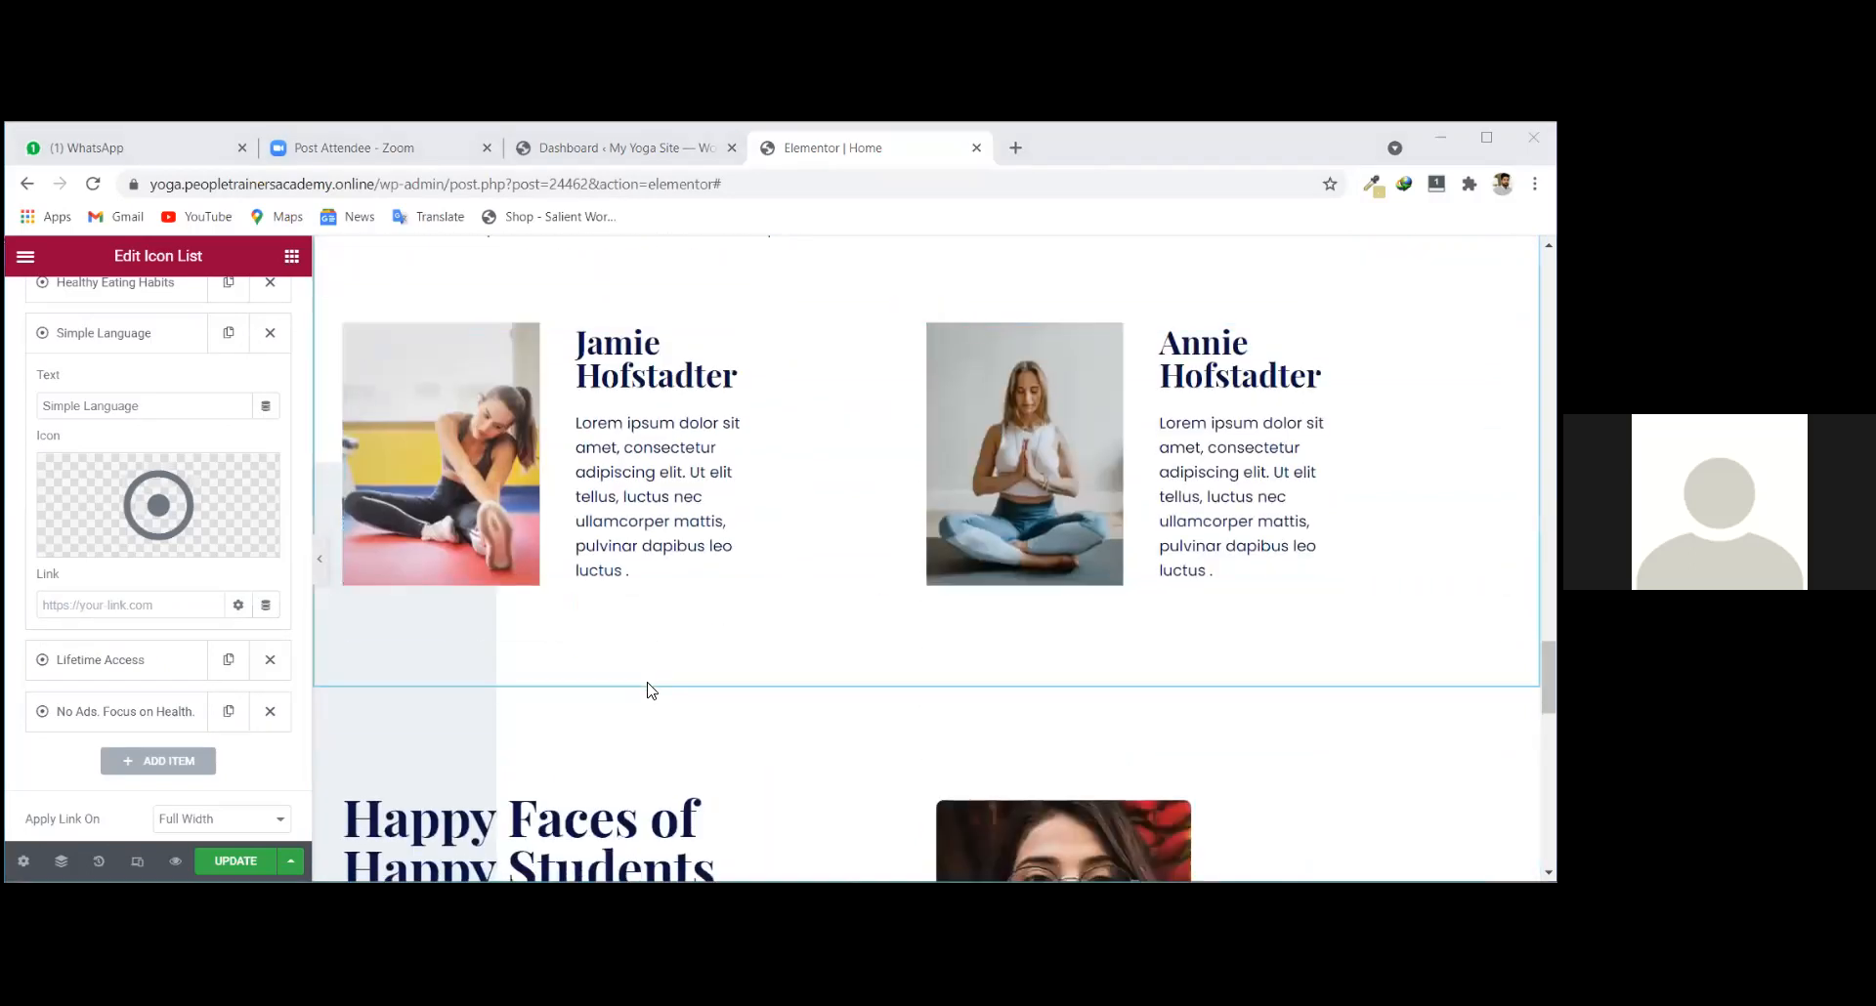
Look over the home page from The Trainers to the newsletter footer, the hero and the Happy Faces of Happy Students section.
scroll(701, 654, down, 10)
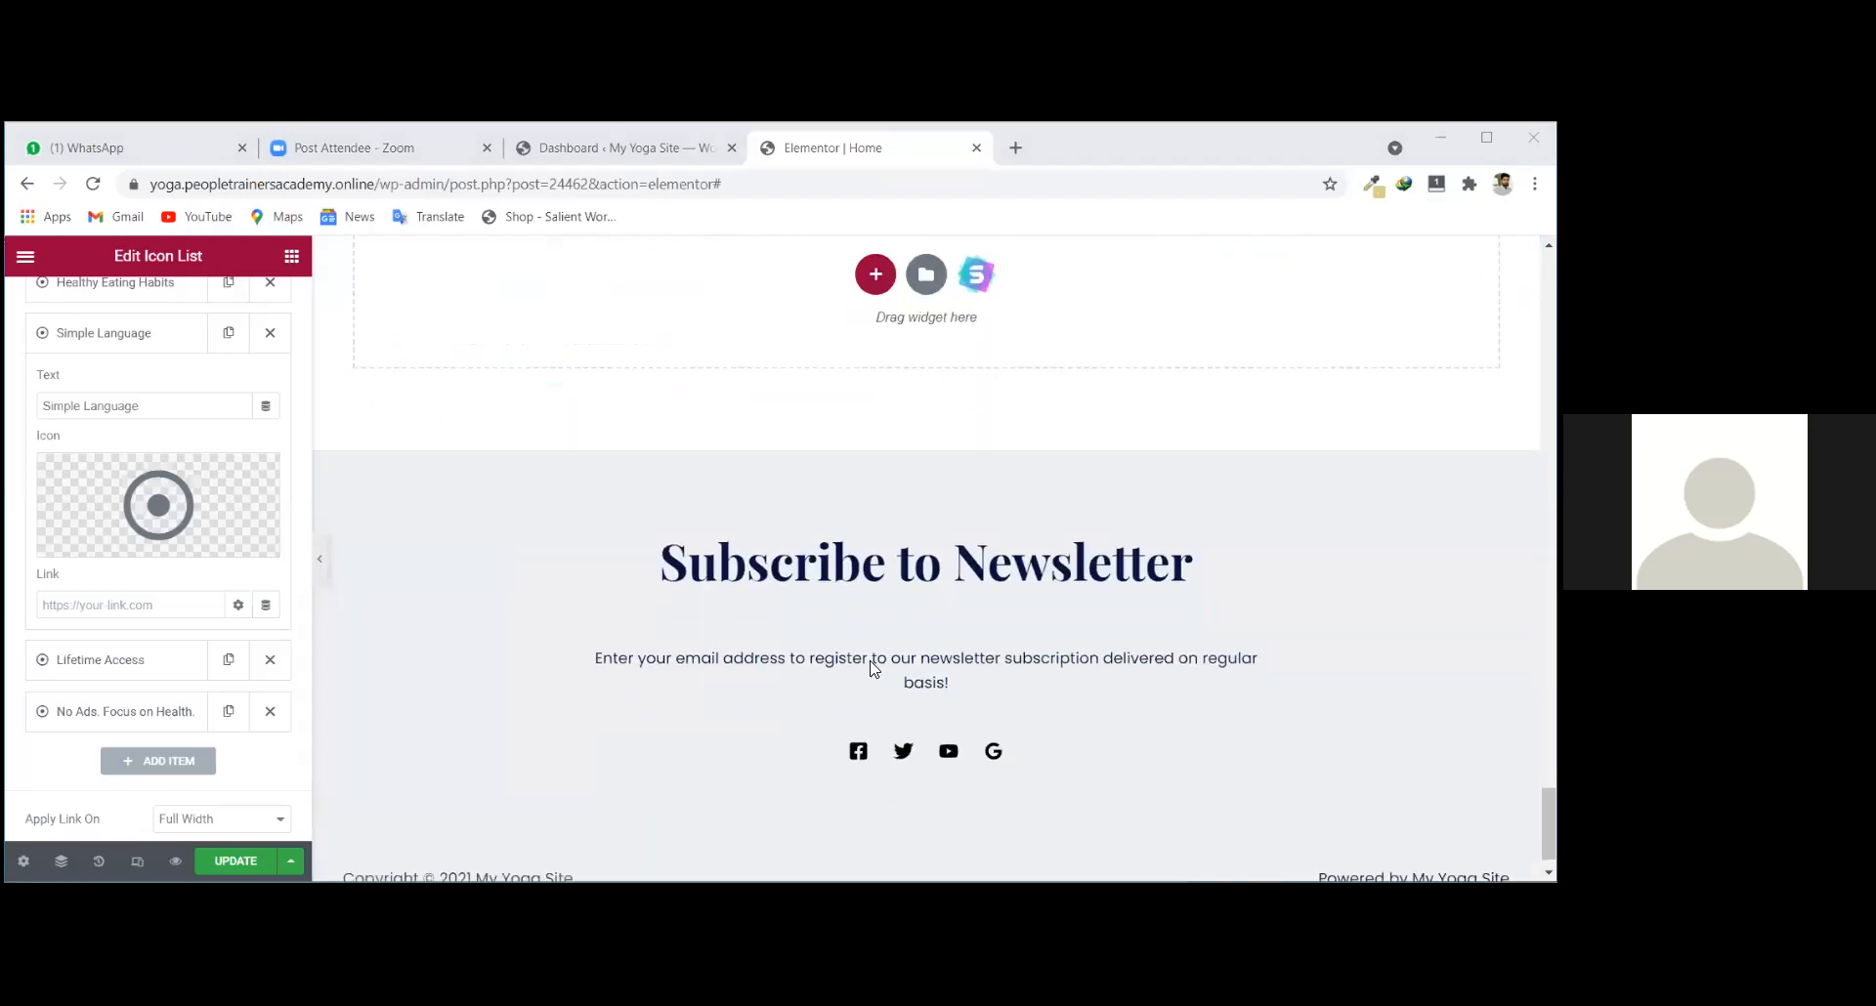
scroll(860, 718, up, 6)
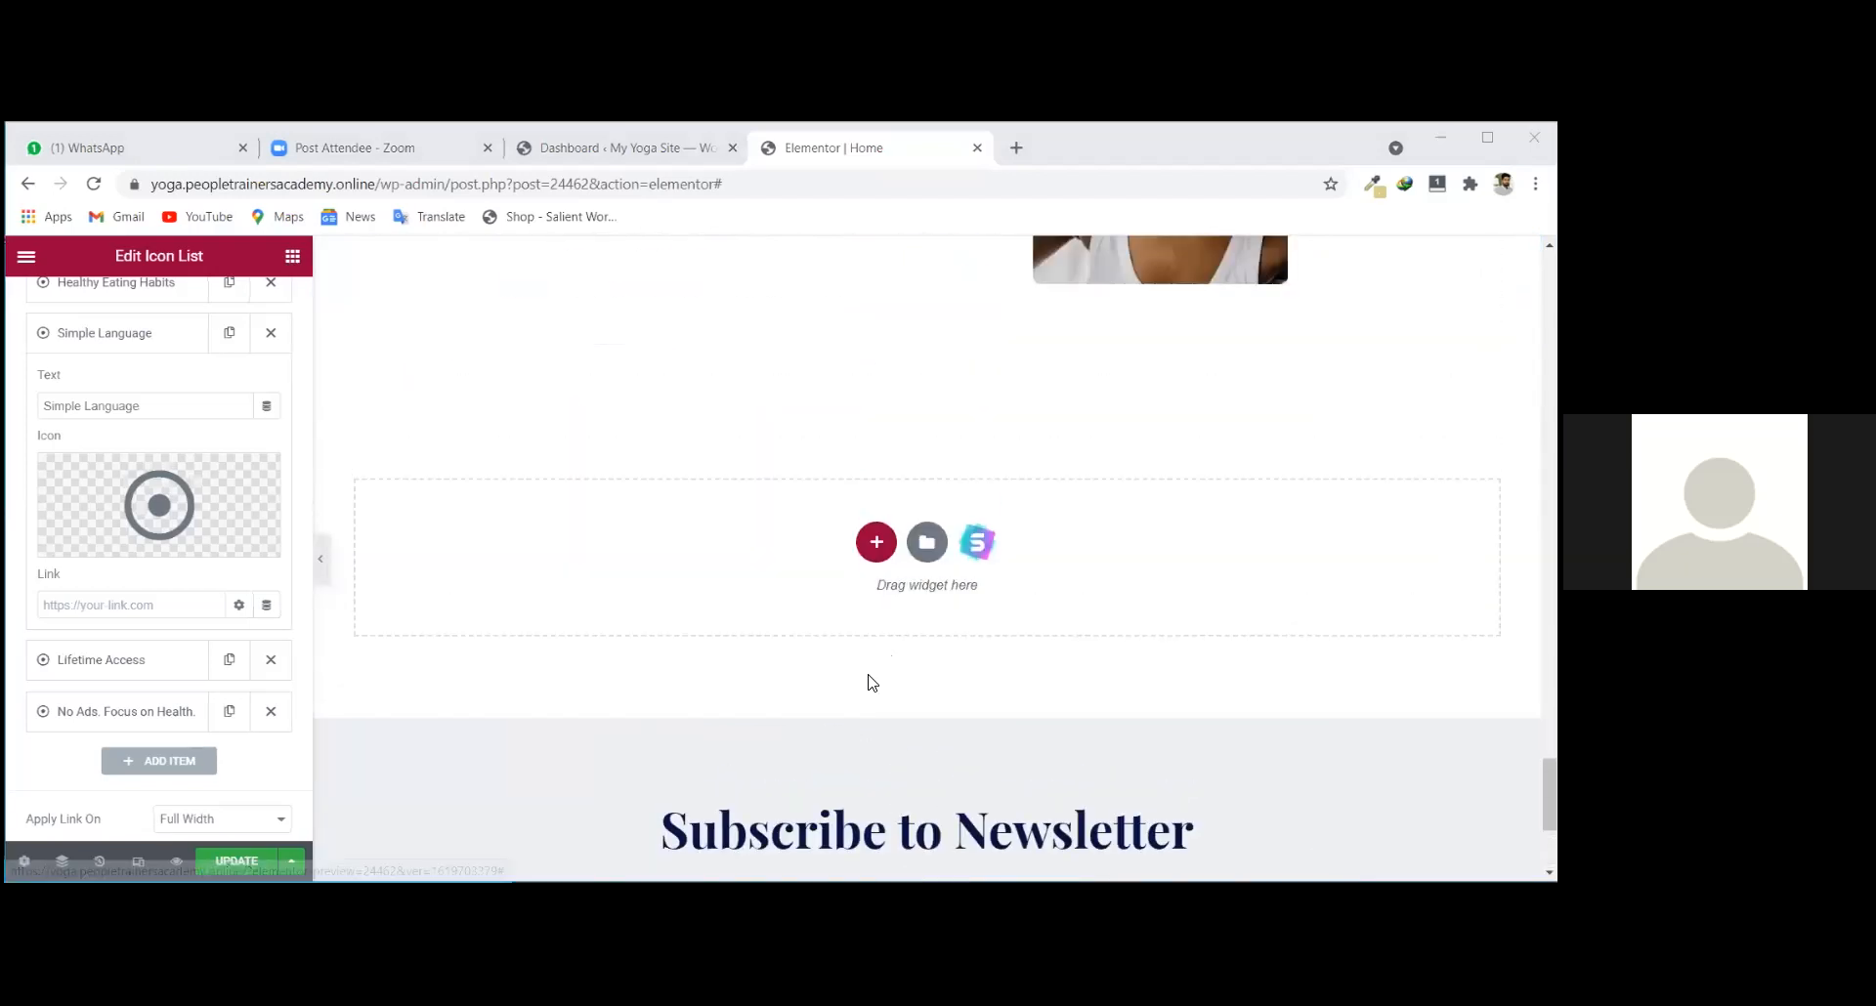
scroll(829, 754, down, 8)
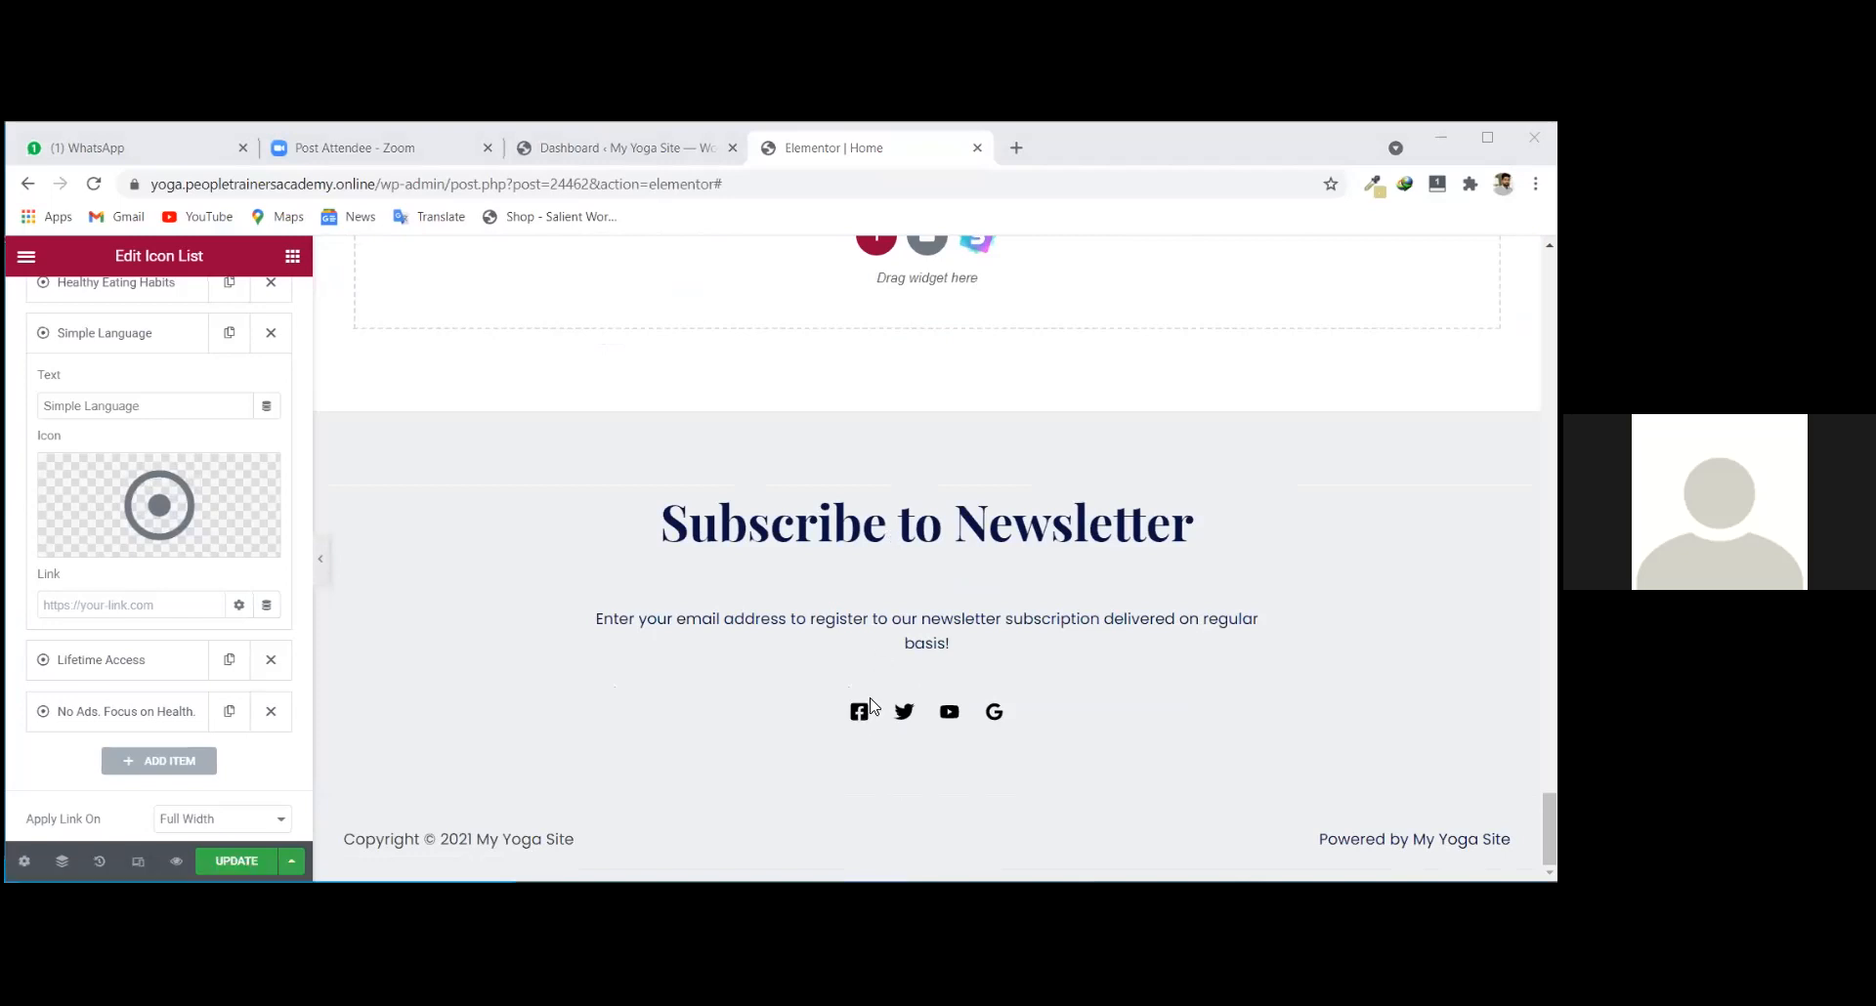
scroll(460, 691, up, 5)
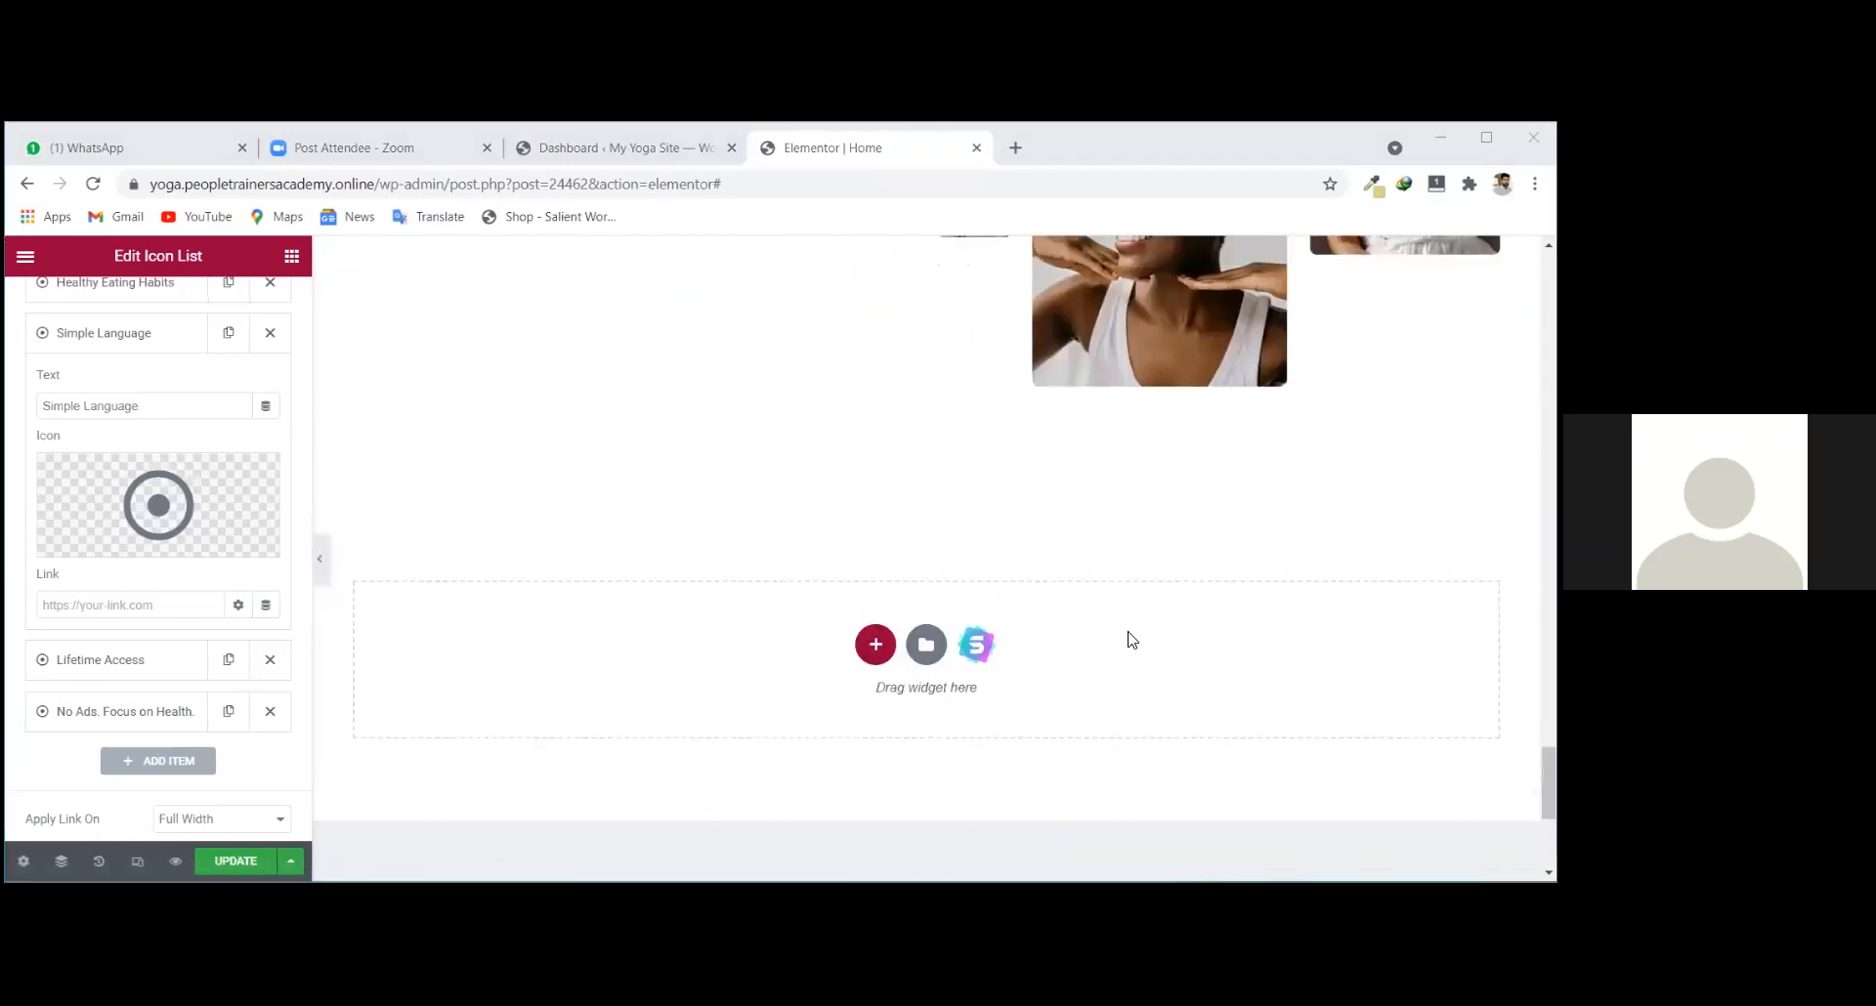
scroll(927, 527, up, 3)
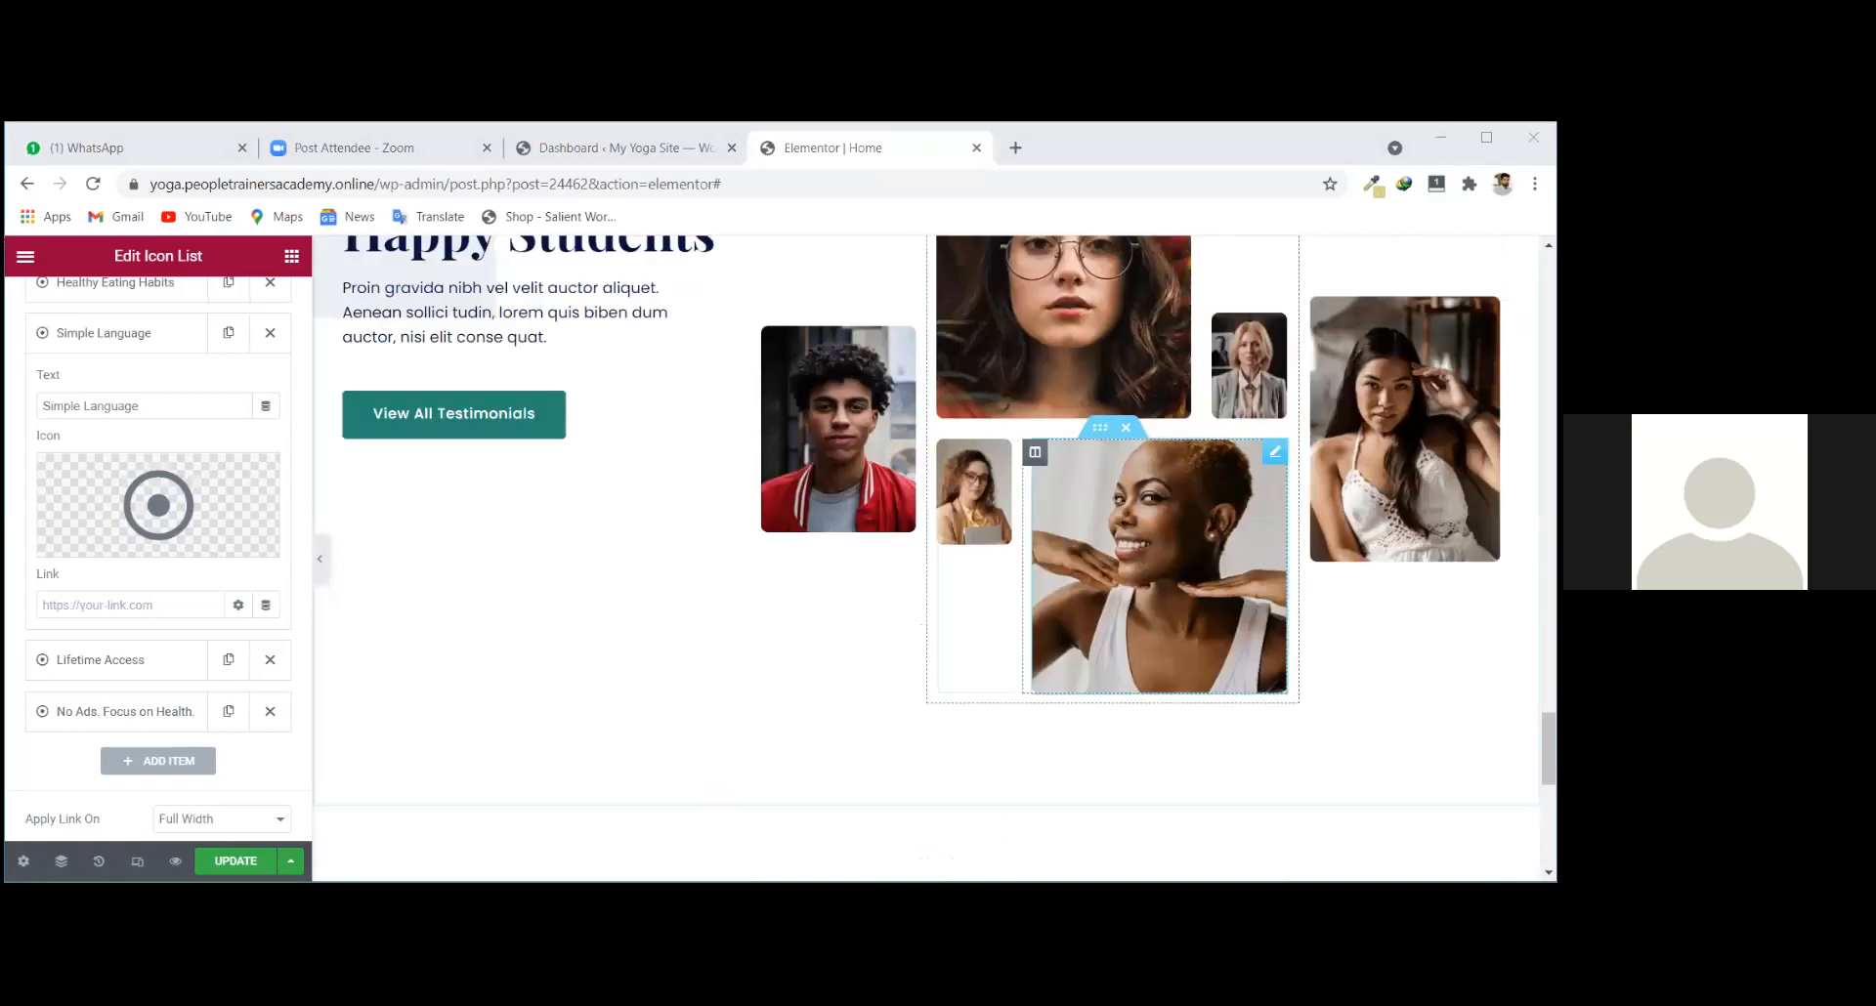
drag(1548, 749, 1548, 290)
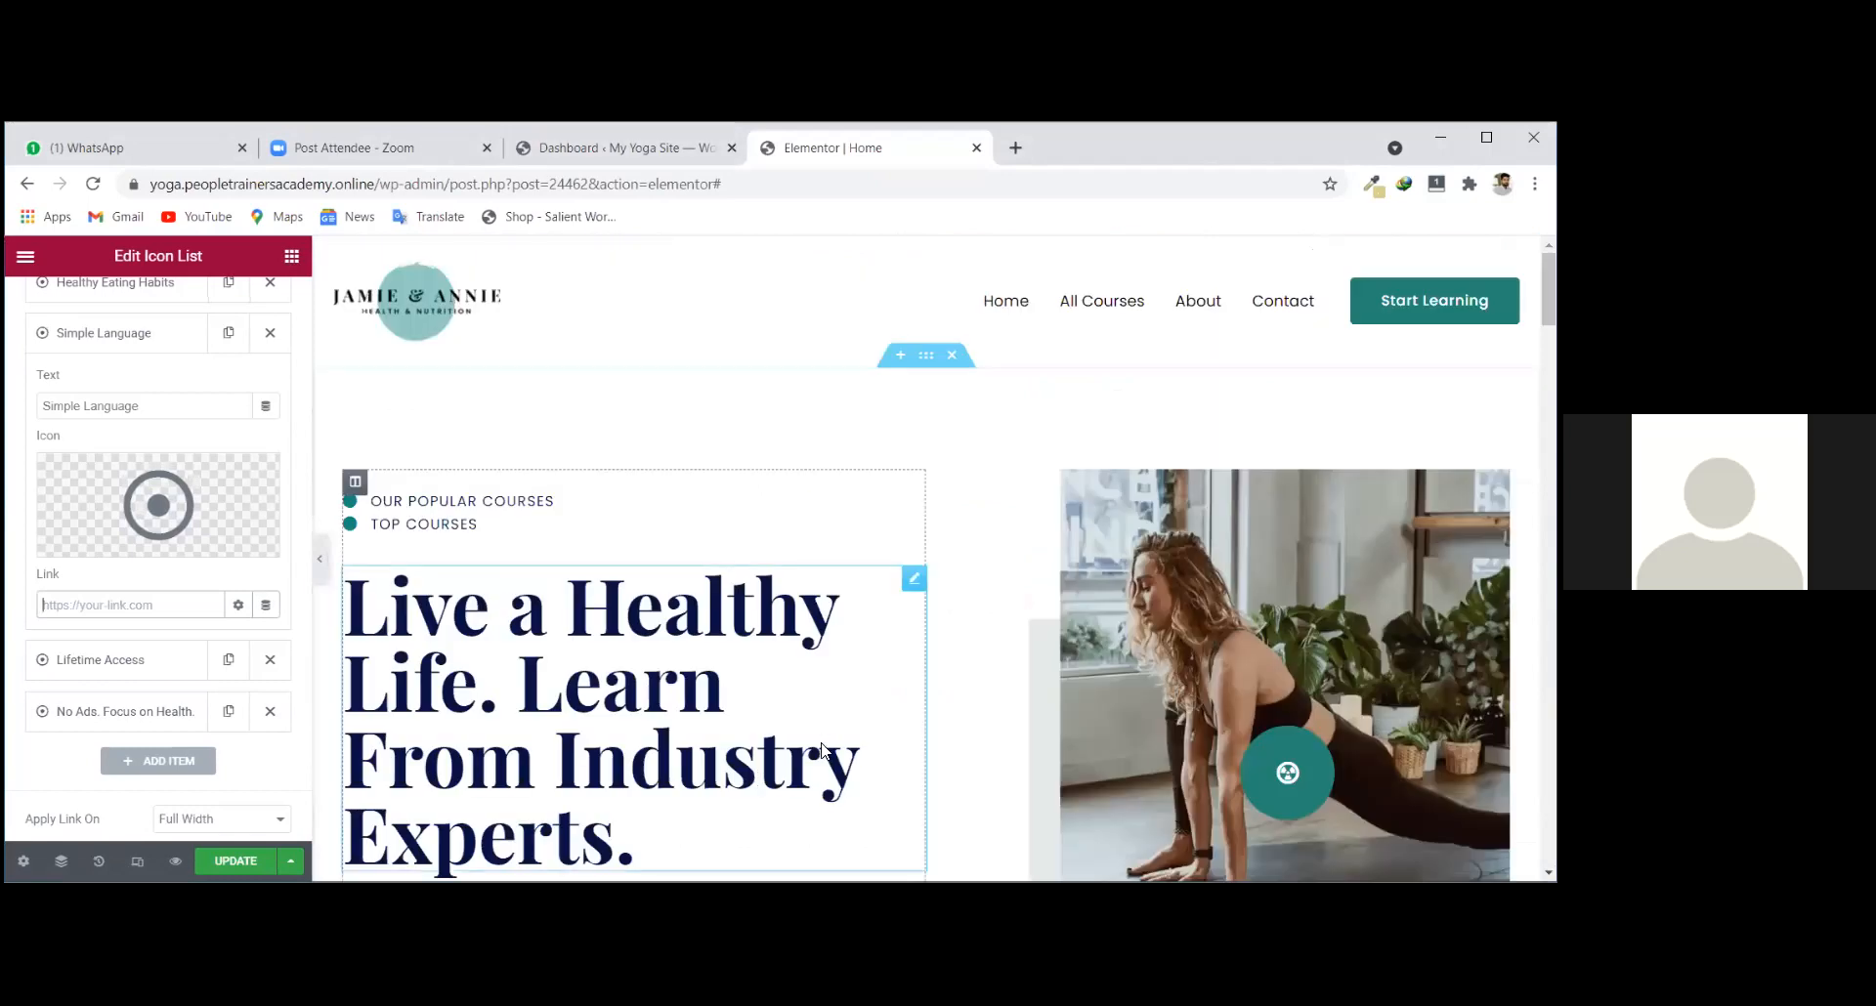
scroll(825, 745, down, 1)
scroll(879, 684, down, 2)
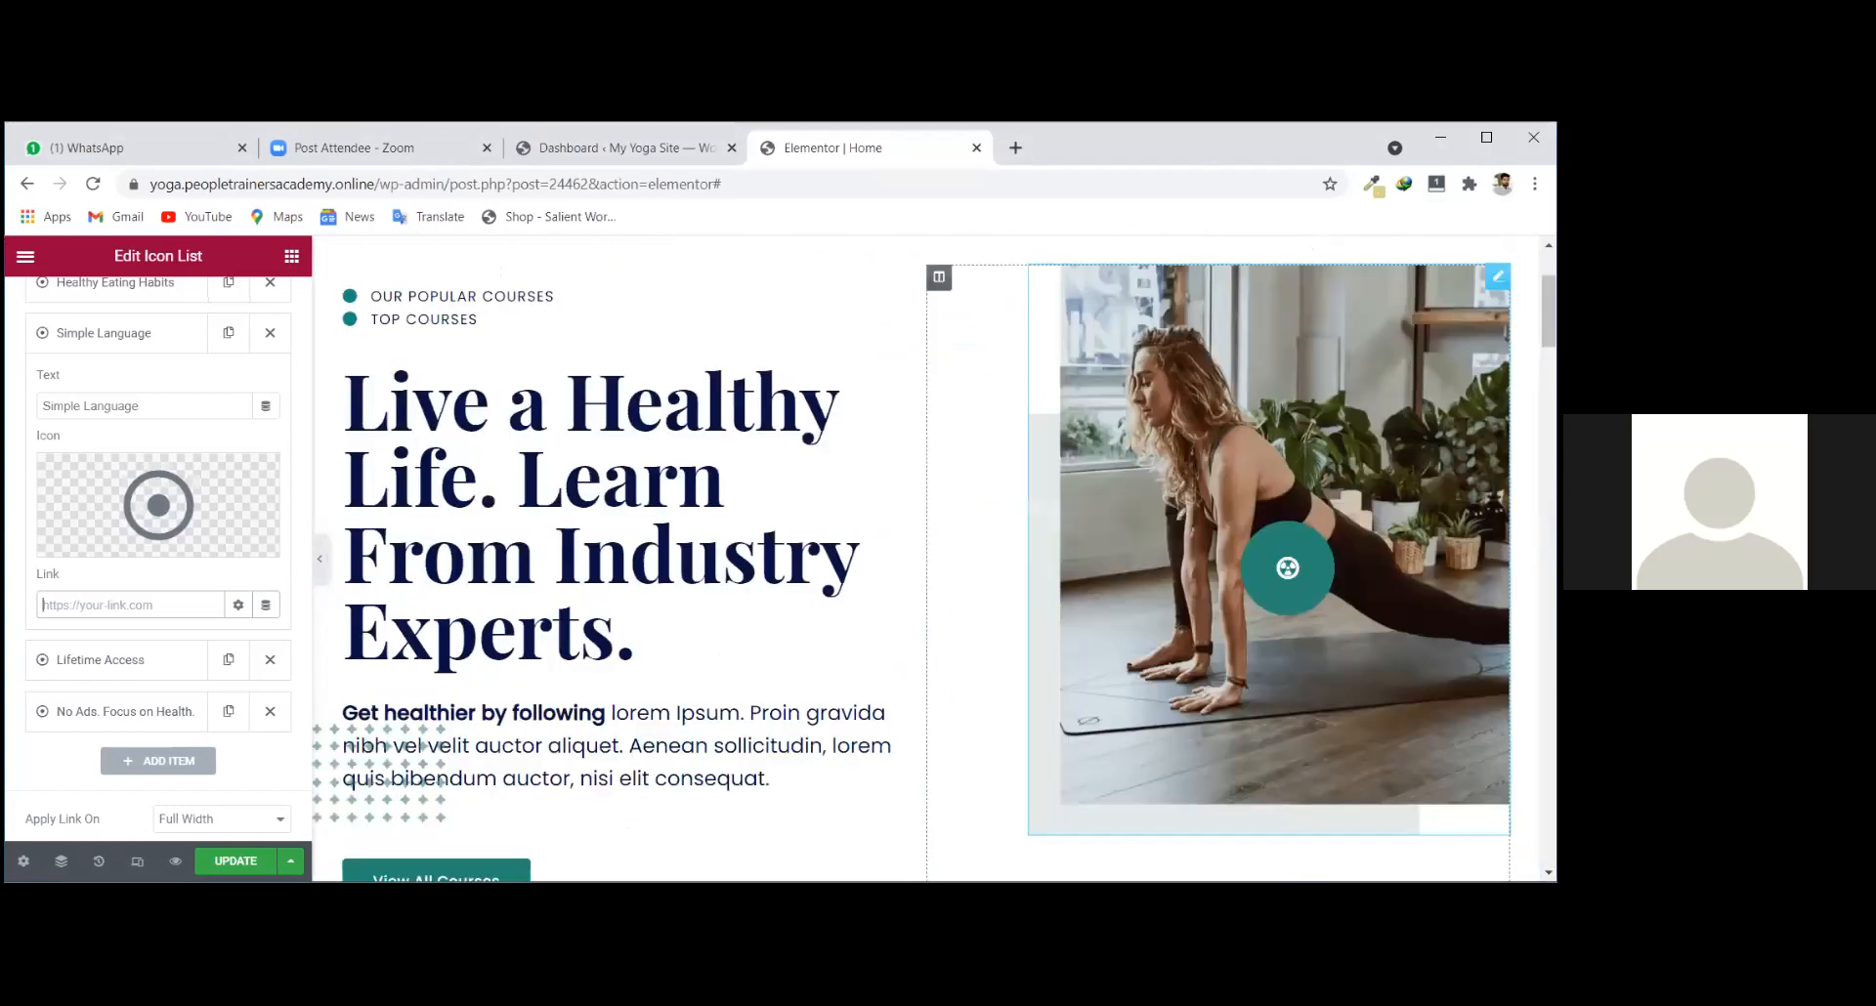
drag(1548, 311, 1549, 735)
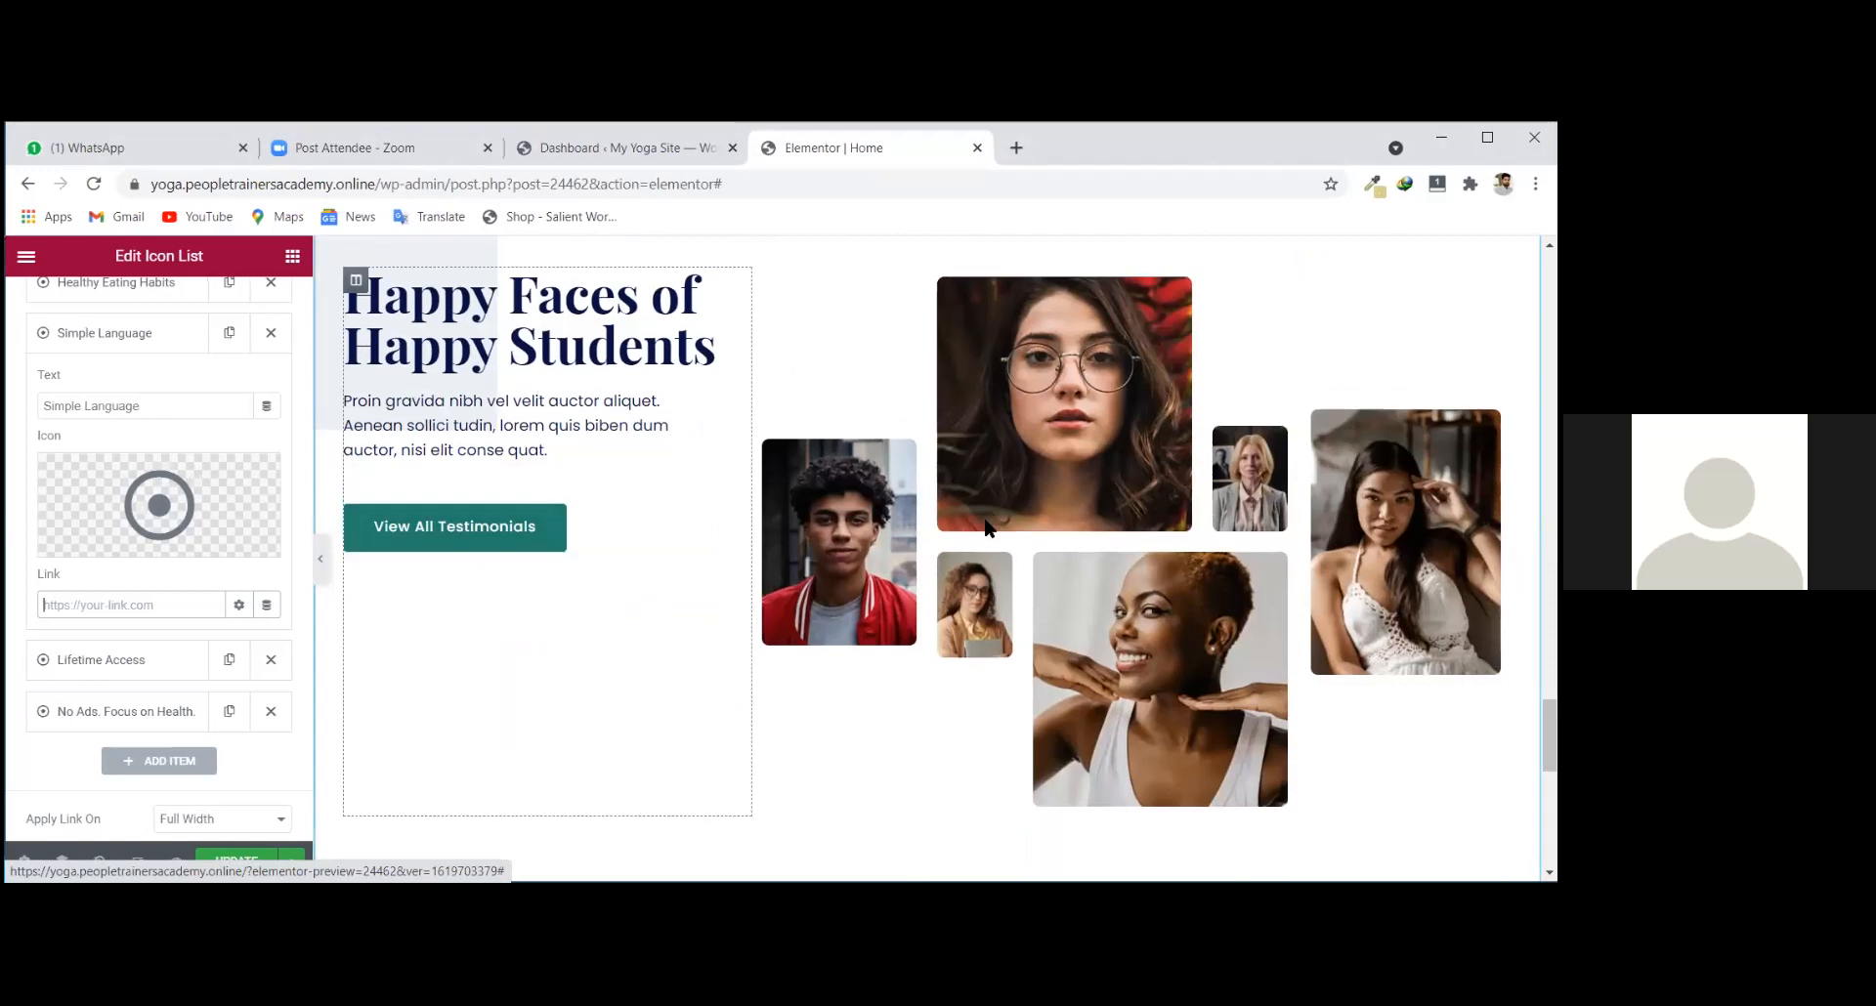
Shorten the View All Courses button's text to "View All" and center the button in its column.
scroll(971, 543, up, 4)
scroll(973, 547, up, 4)
scroll(975, 548, up, 5)
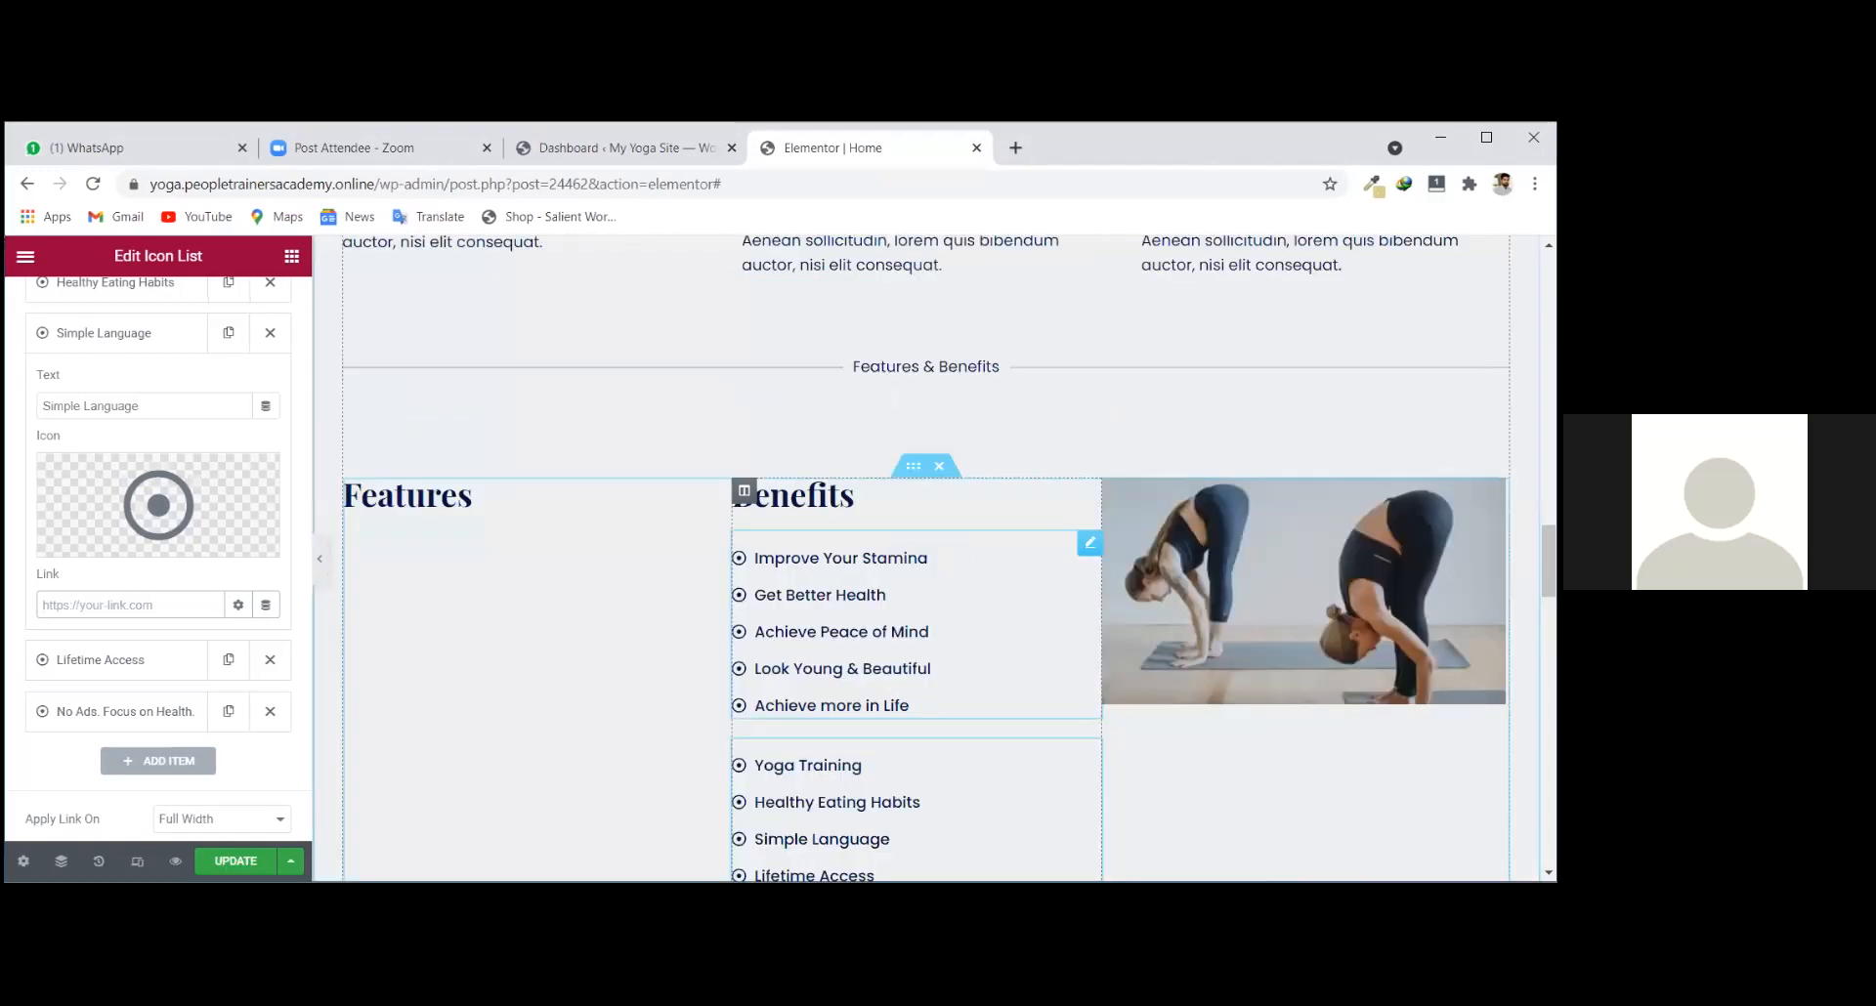
scroll(975, 548, up, 5)
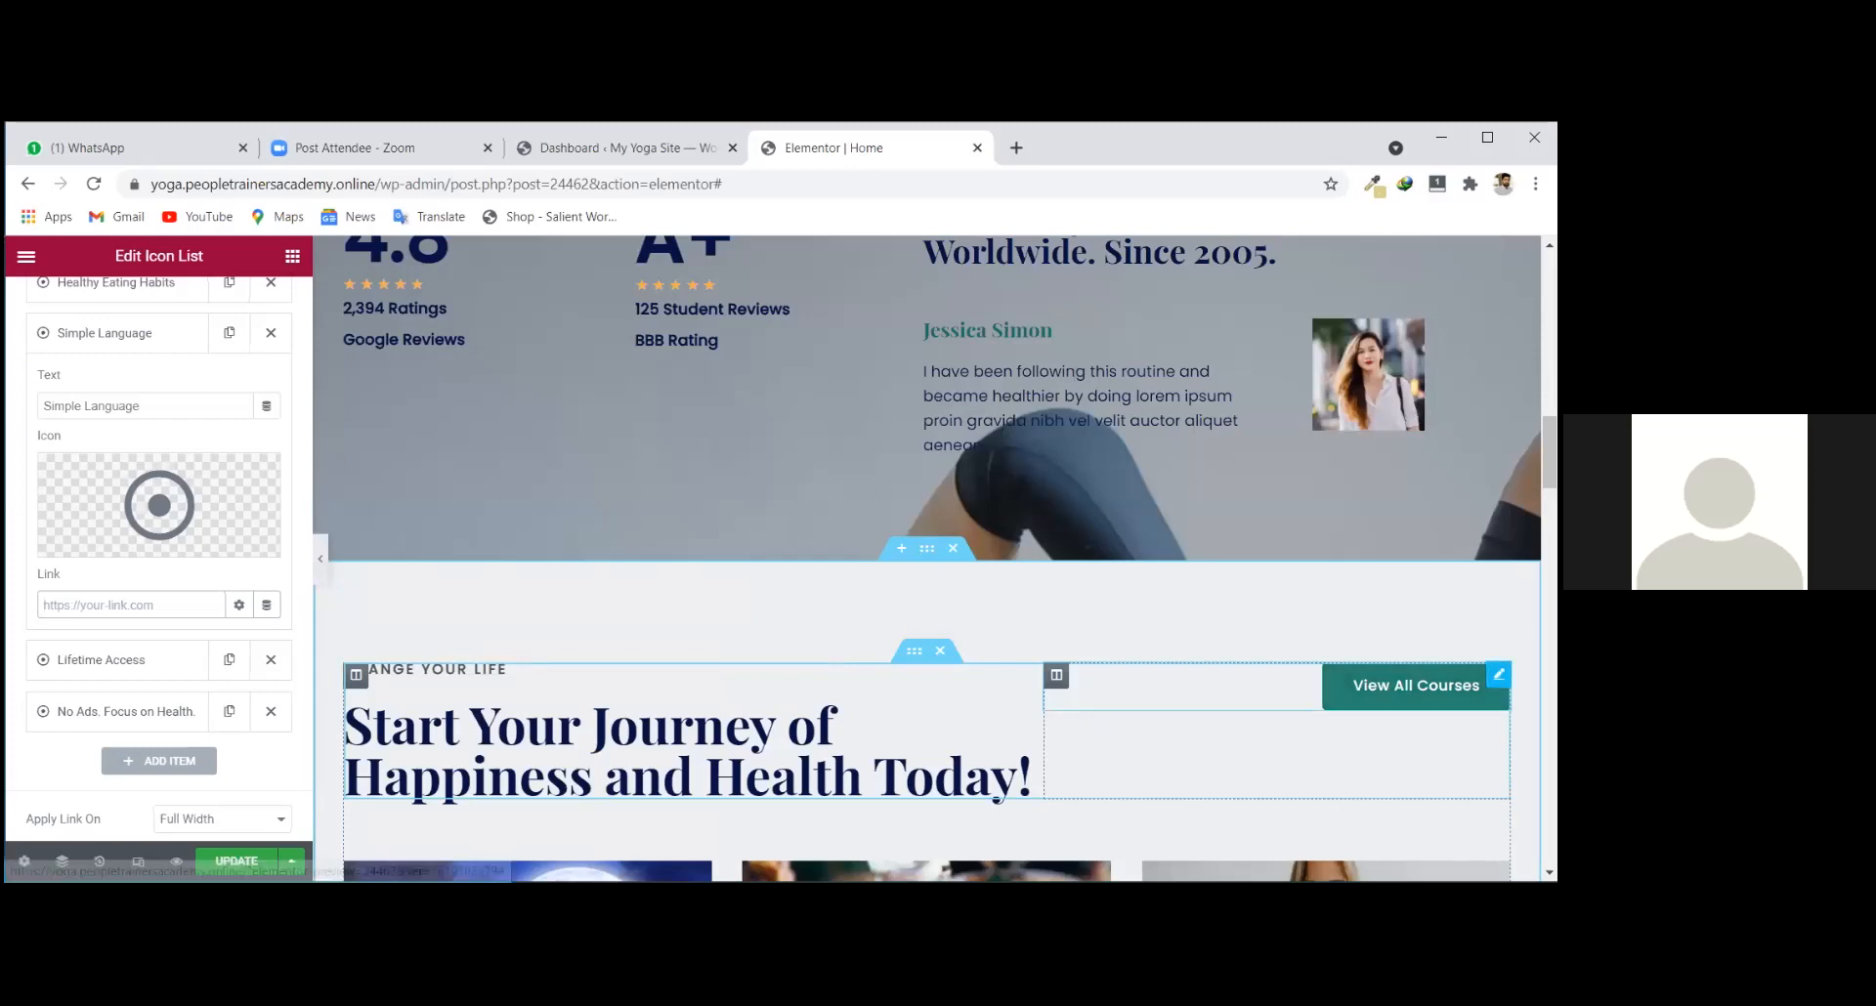
click(1498, 674)
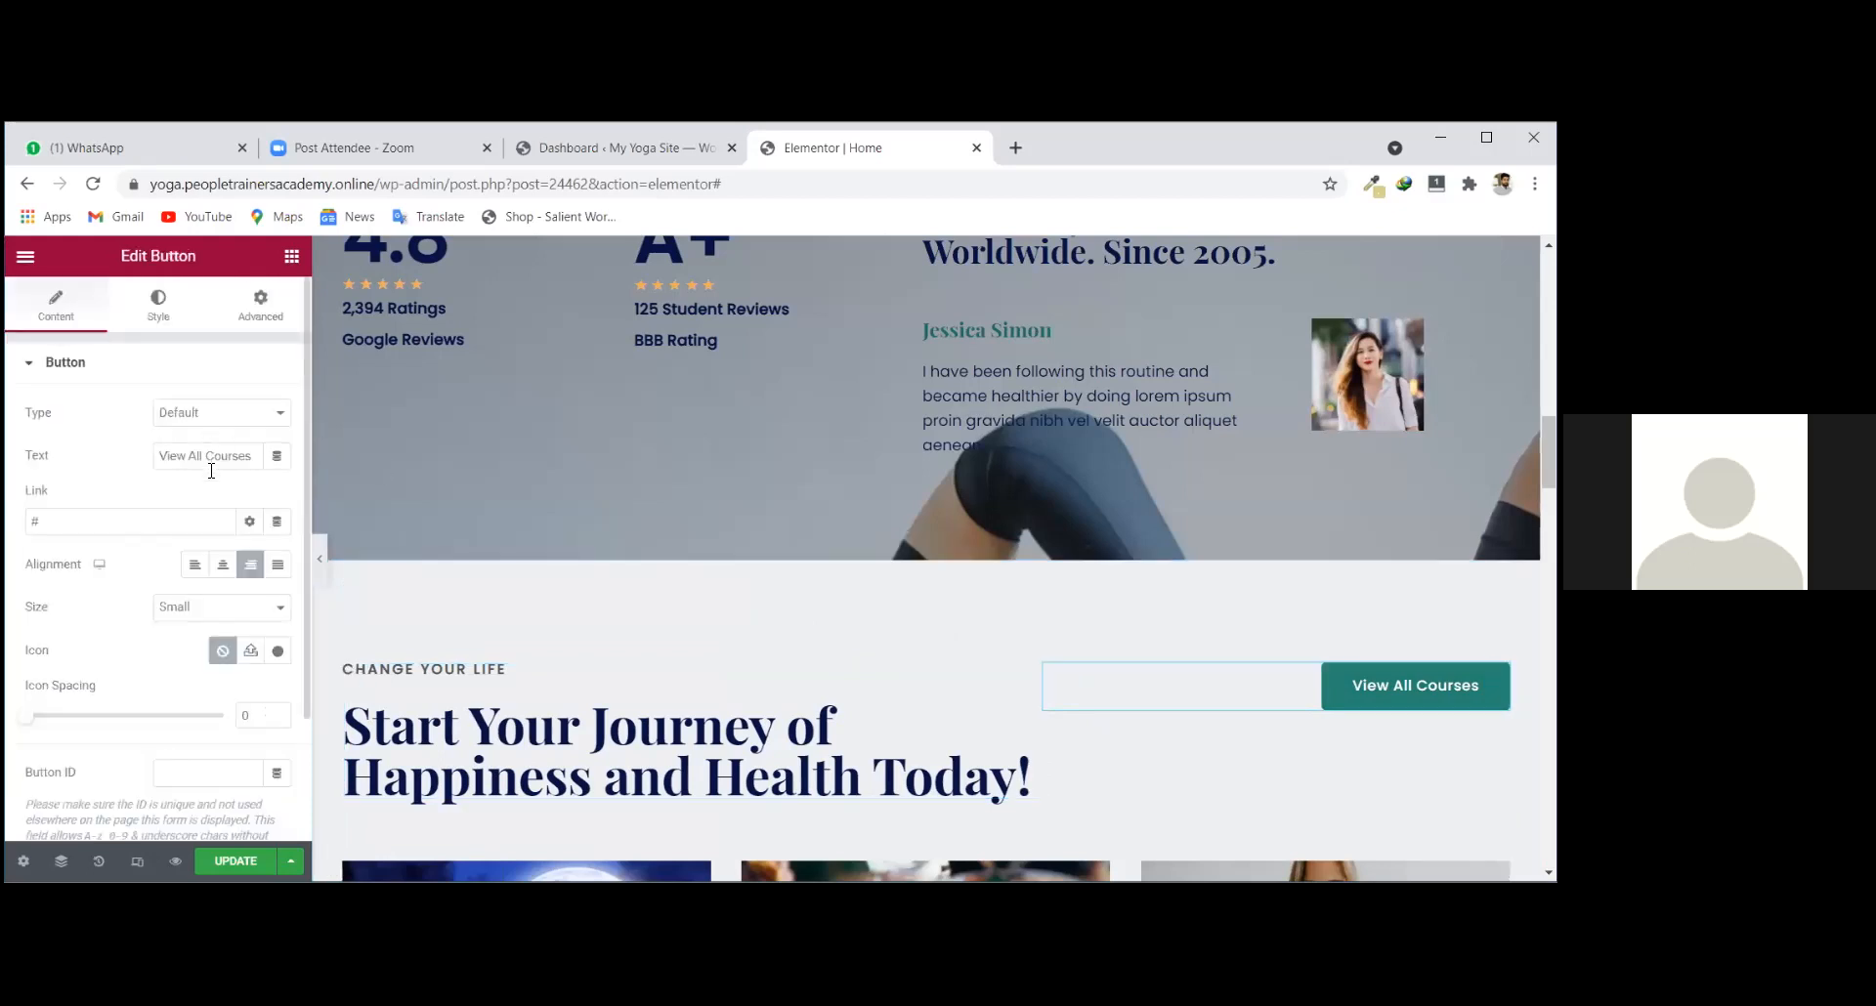
double_click(250, 456)
key(BackSpace)
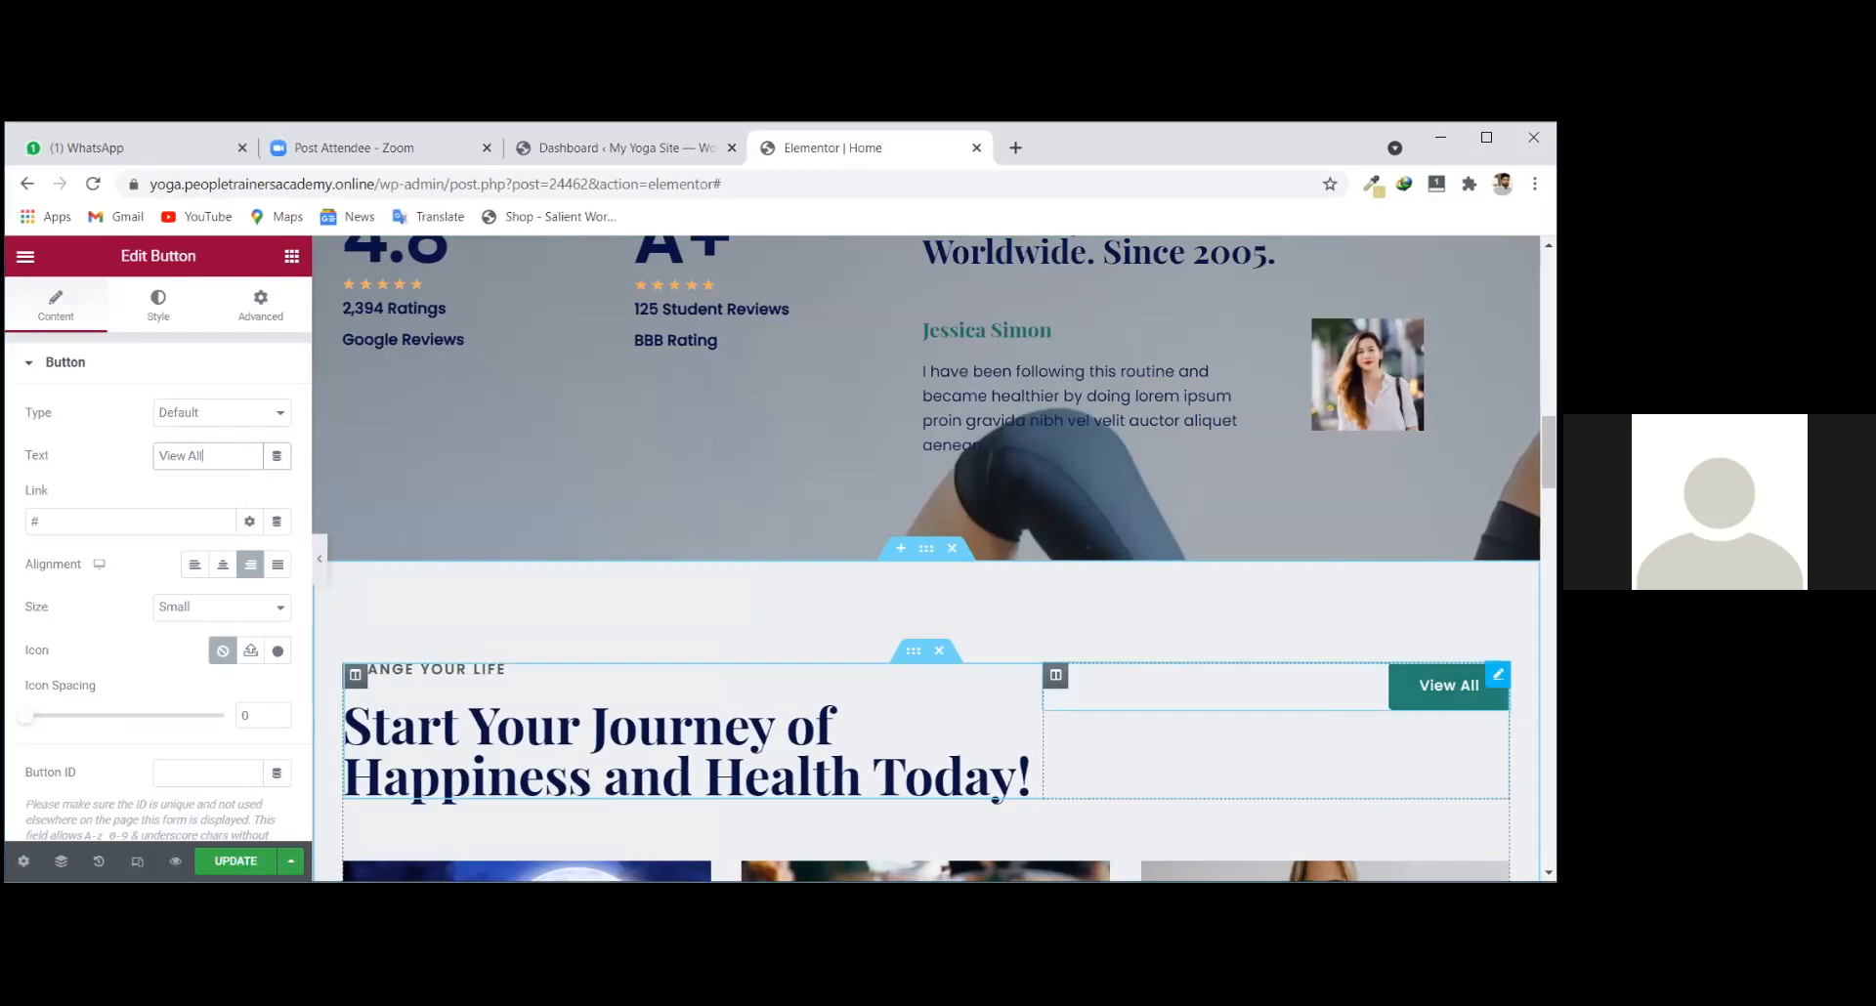
click(224, 565)
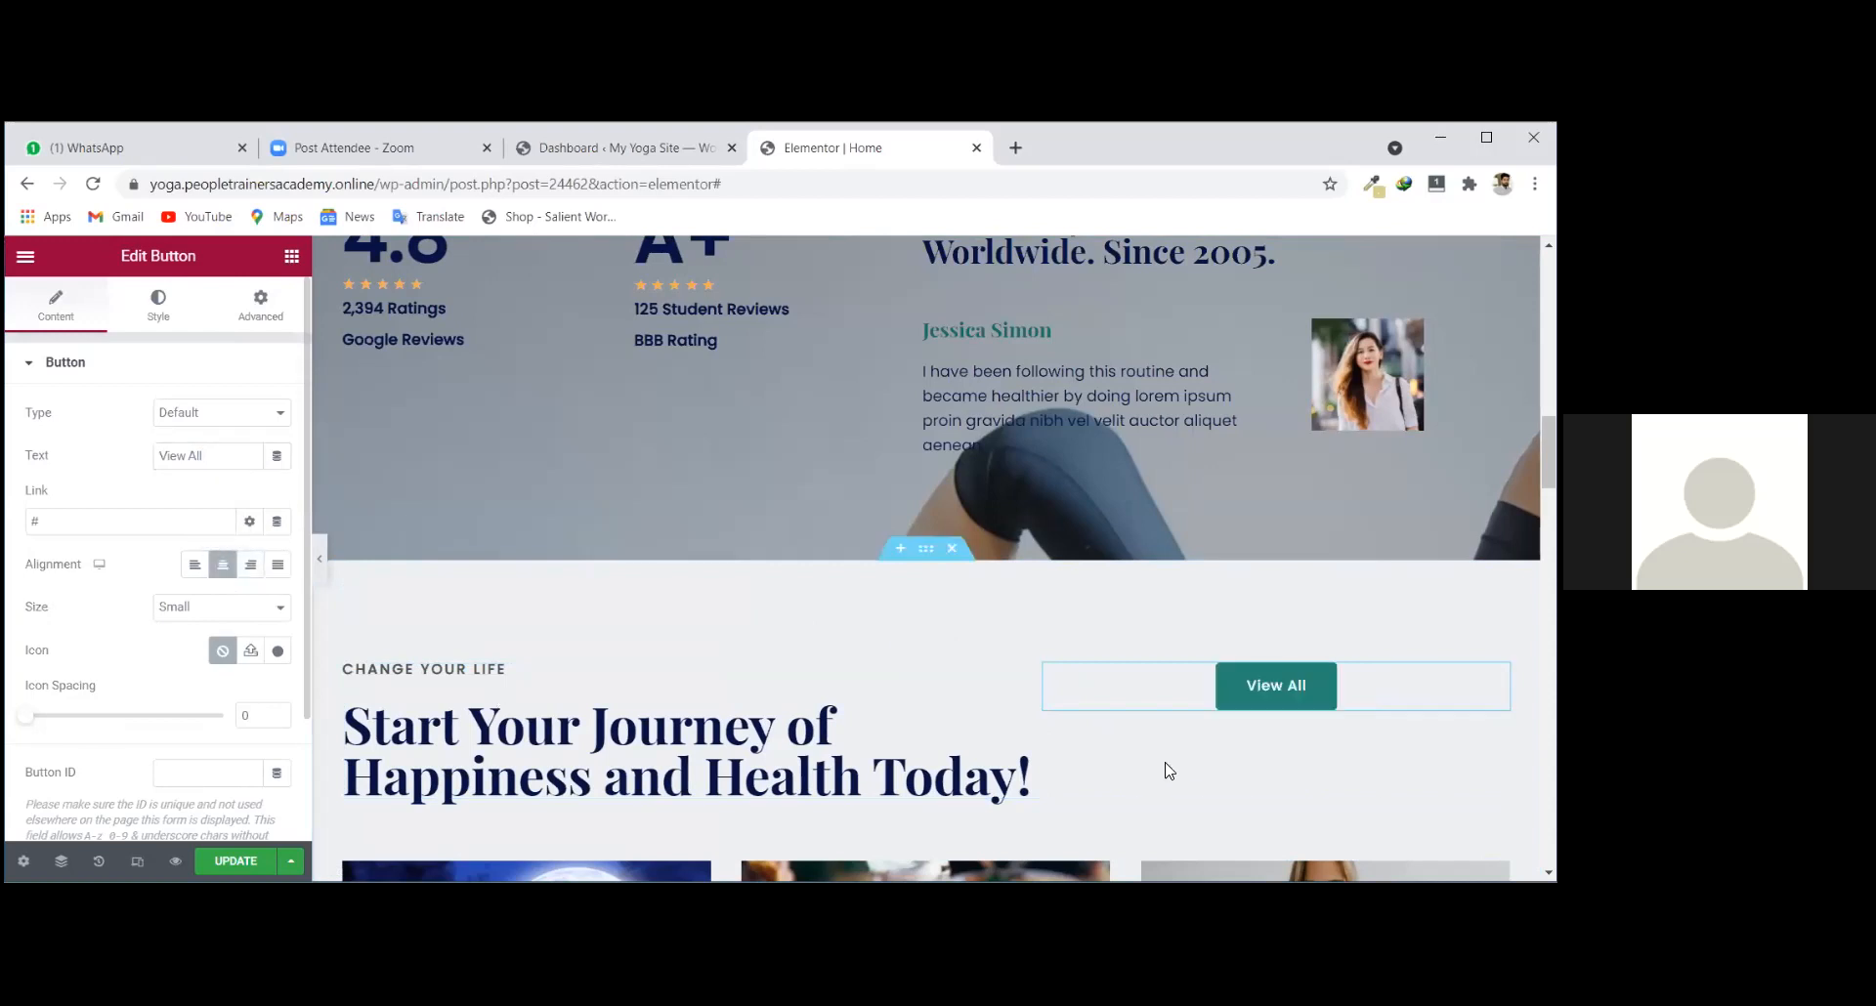
Examine the course cards, the Features and Benefits lists and The Trainers section of the home page.
scroll(1001, 624, down, 2)
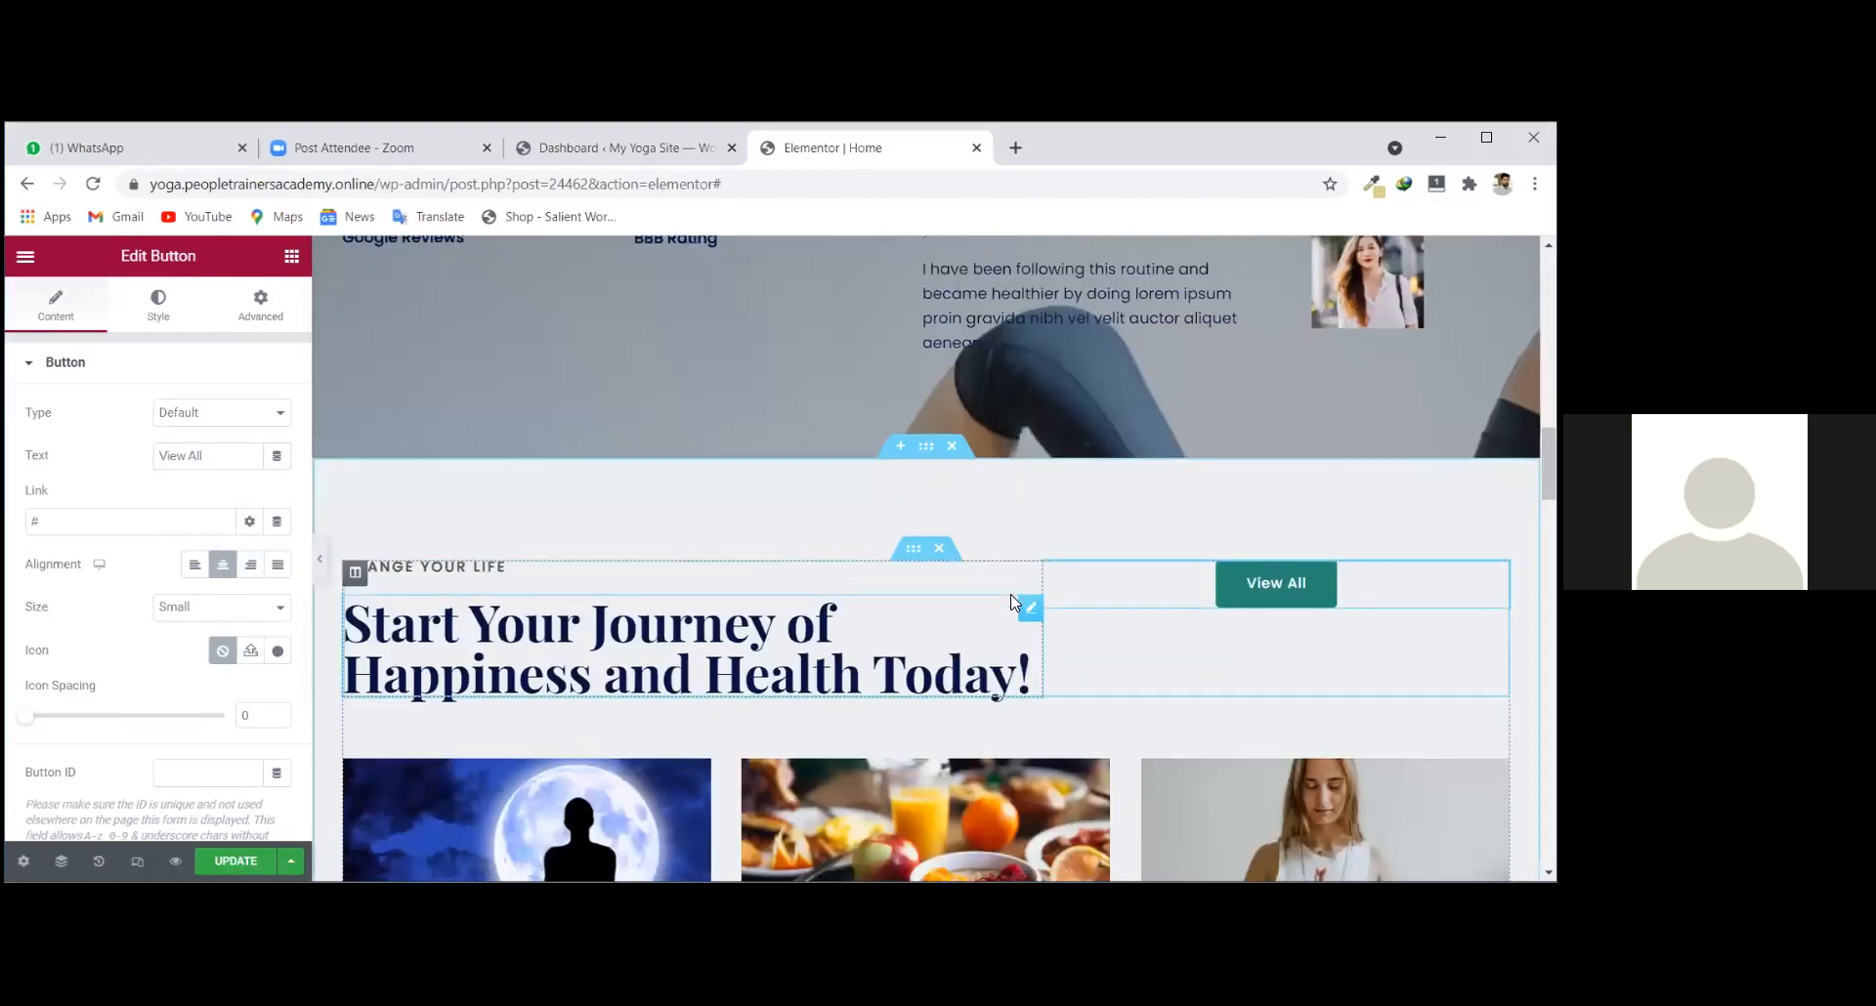
scroll(934, 766, down, 3)
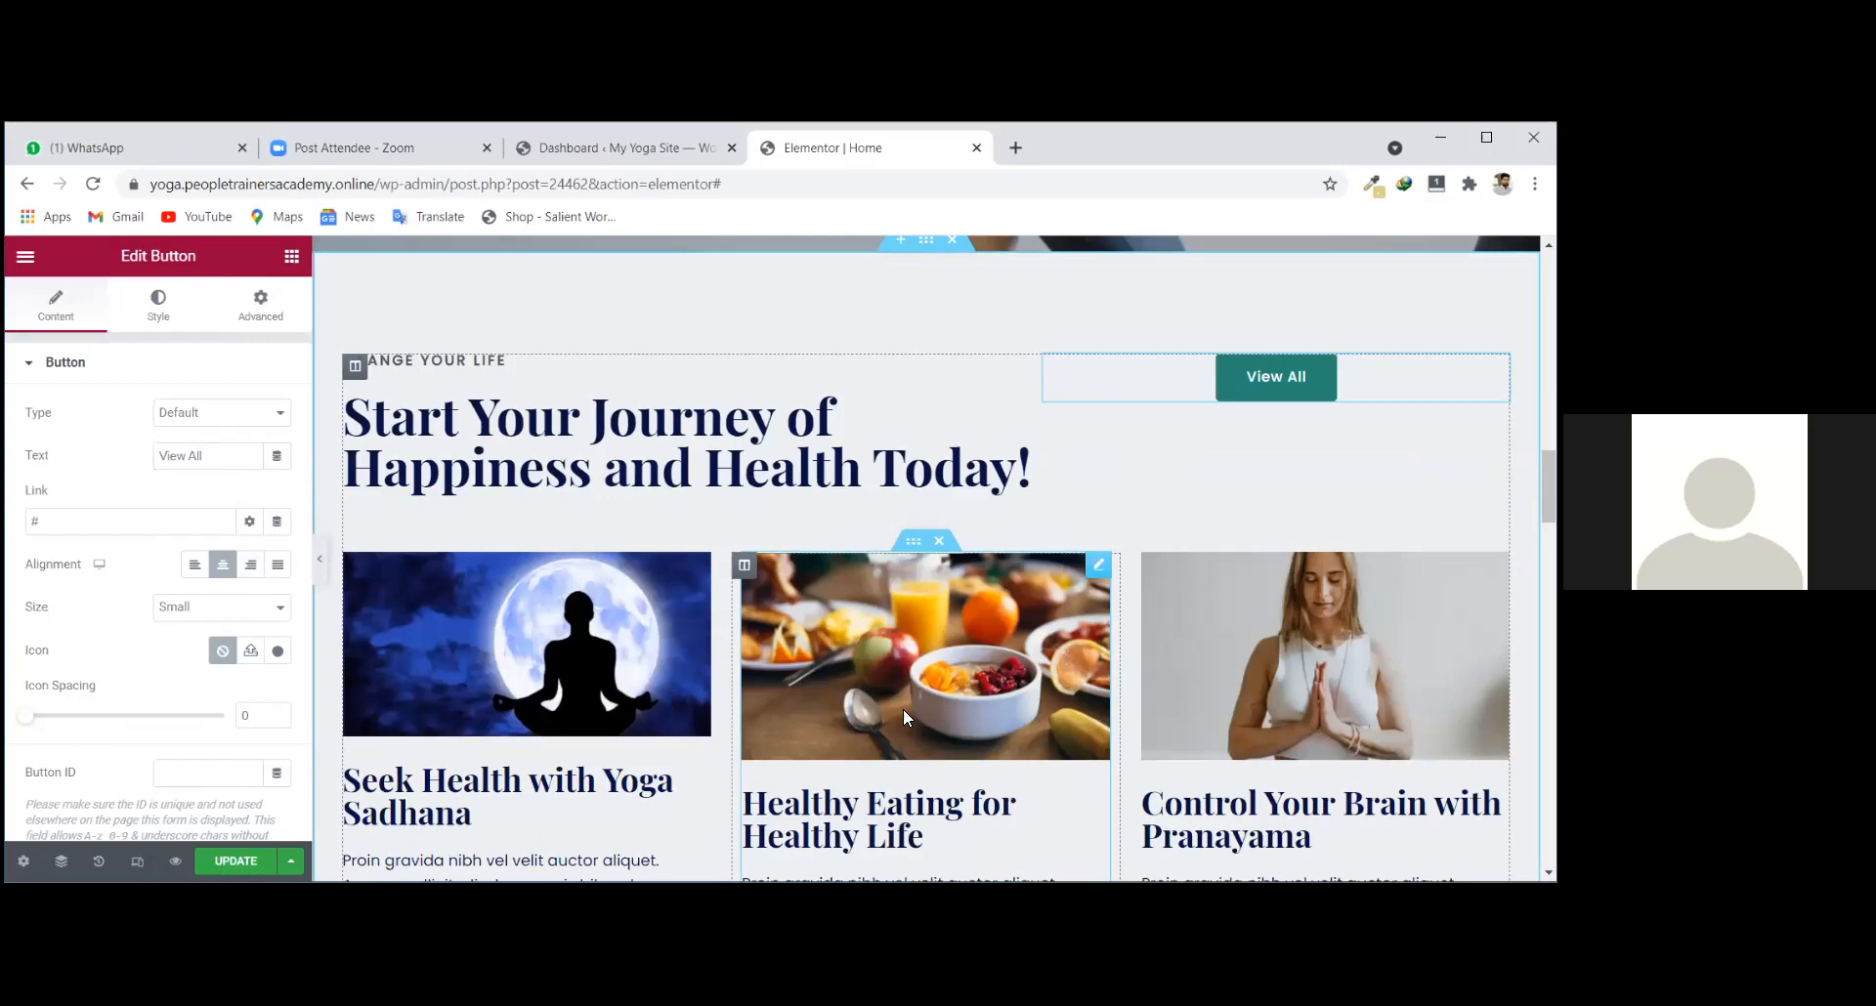
scroll(335, 580, down, 10)
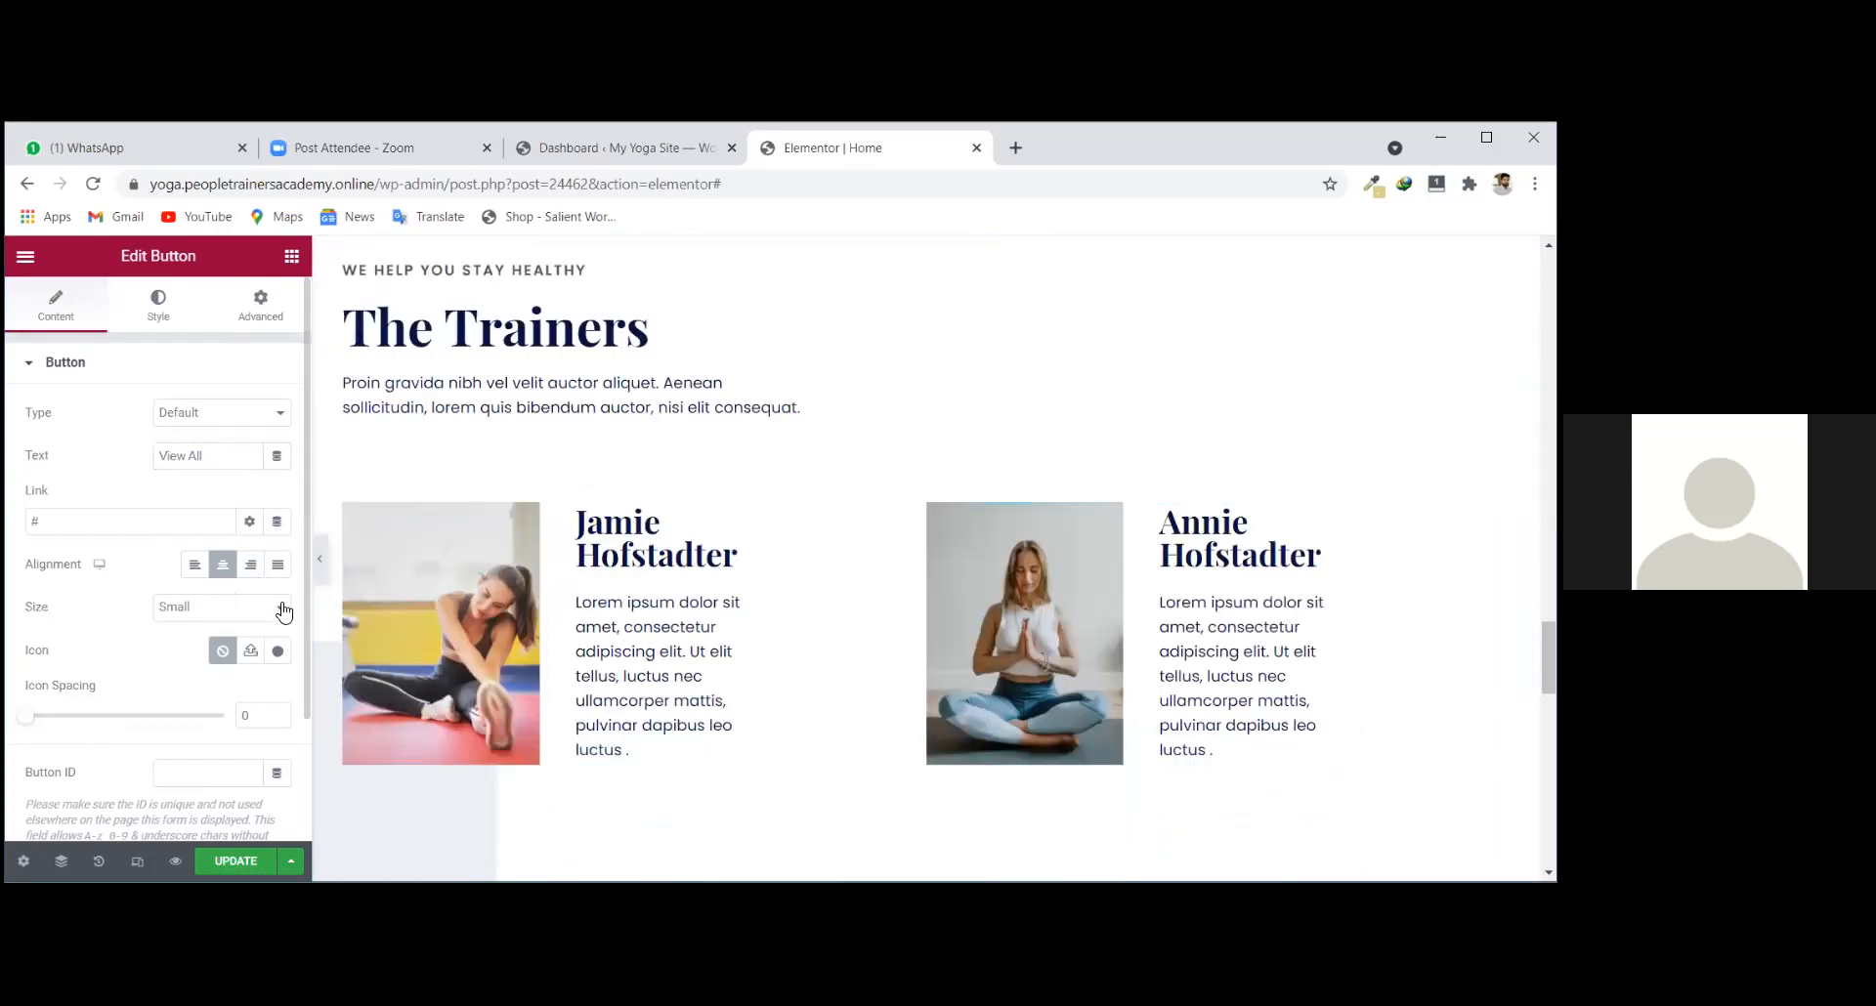
scroll(70, 691, down, 3)
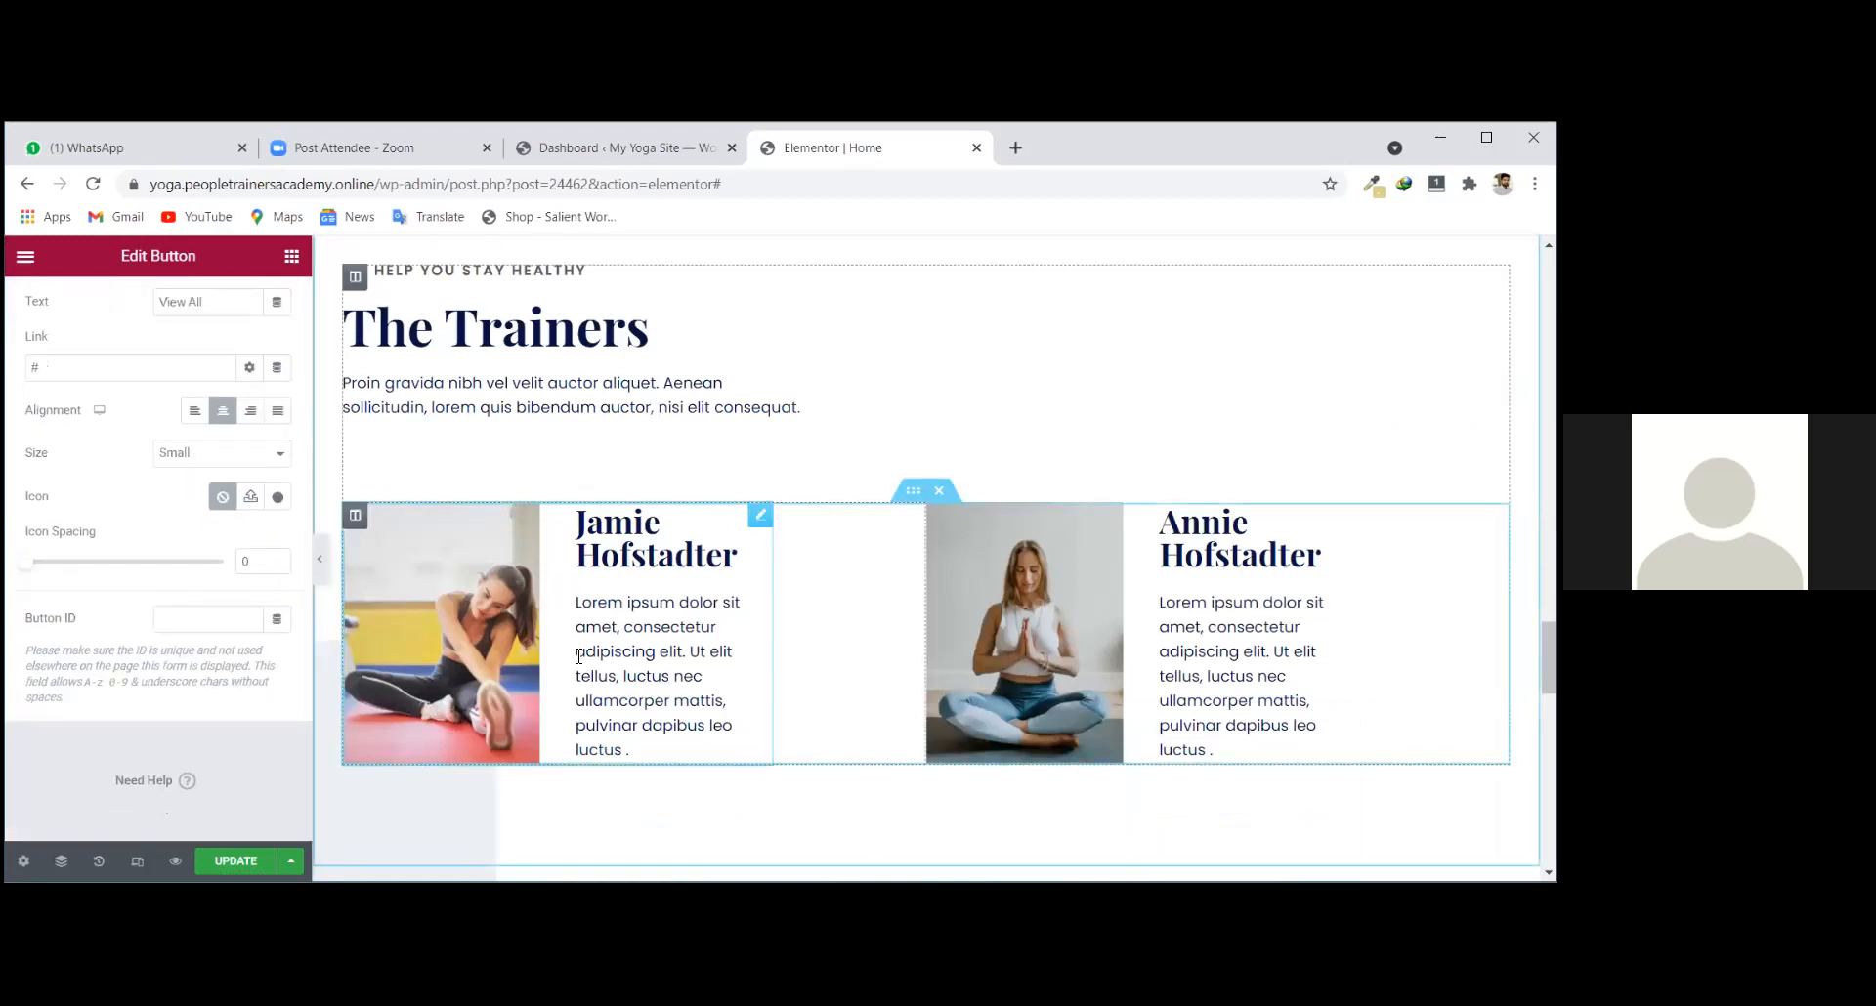
scroll(578, 654, down, 1)
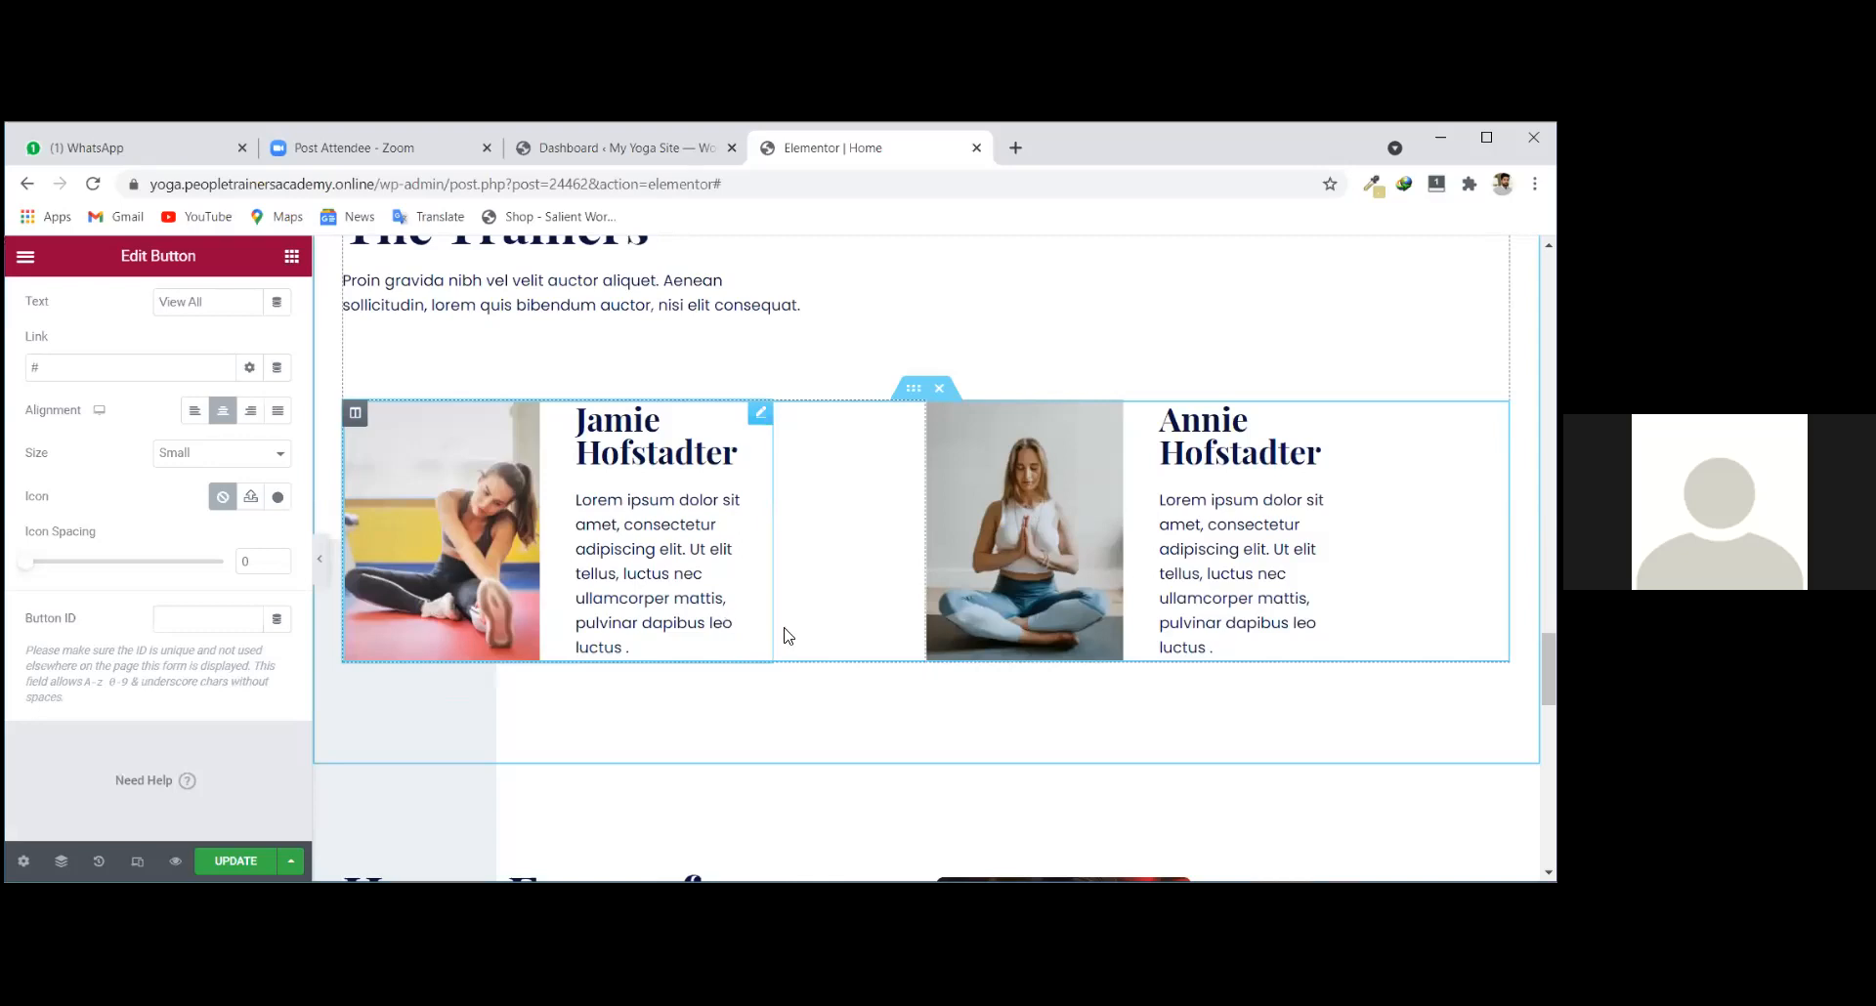
scroll(855, 663, up, 6)
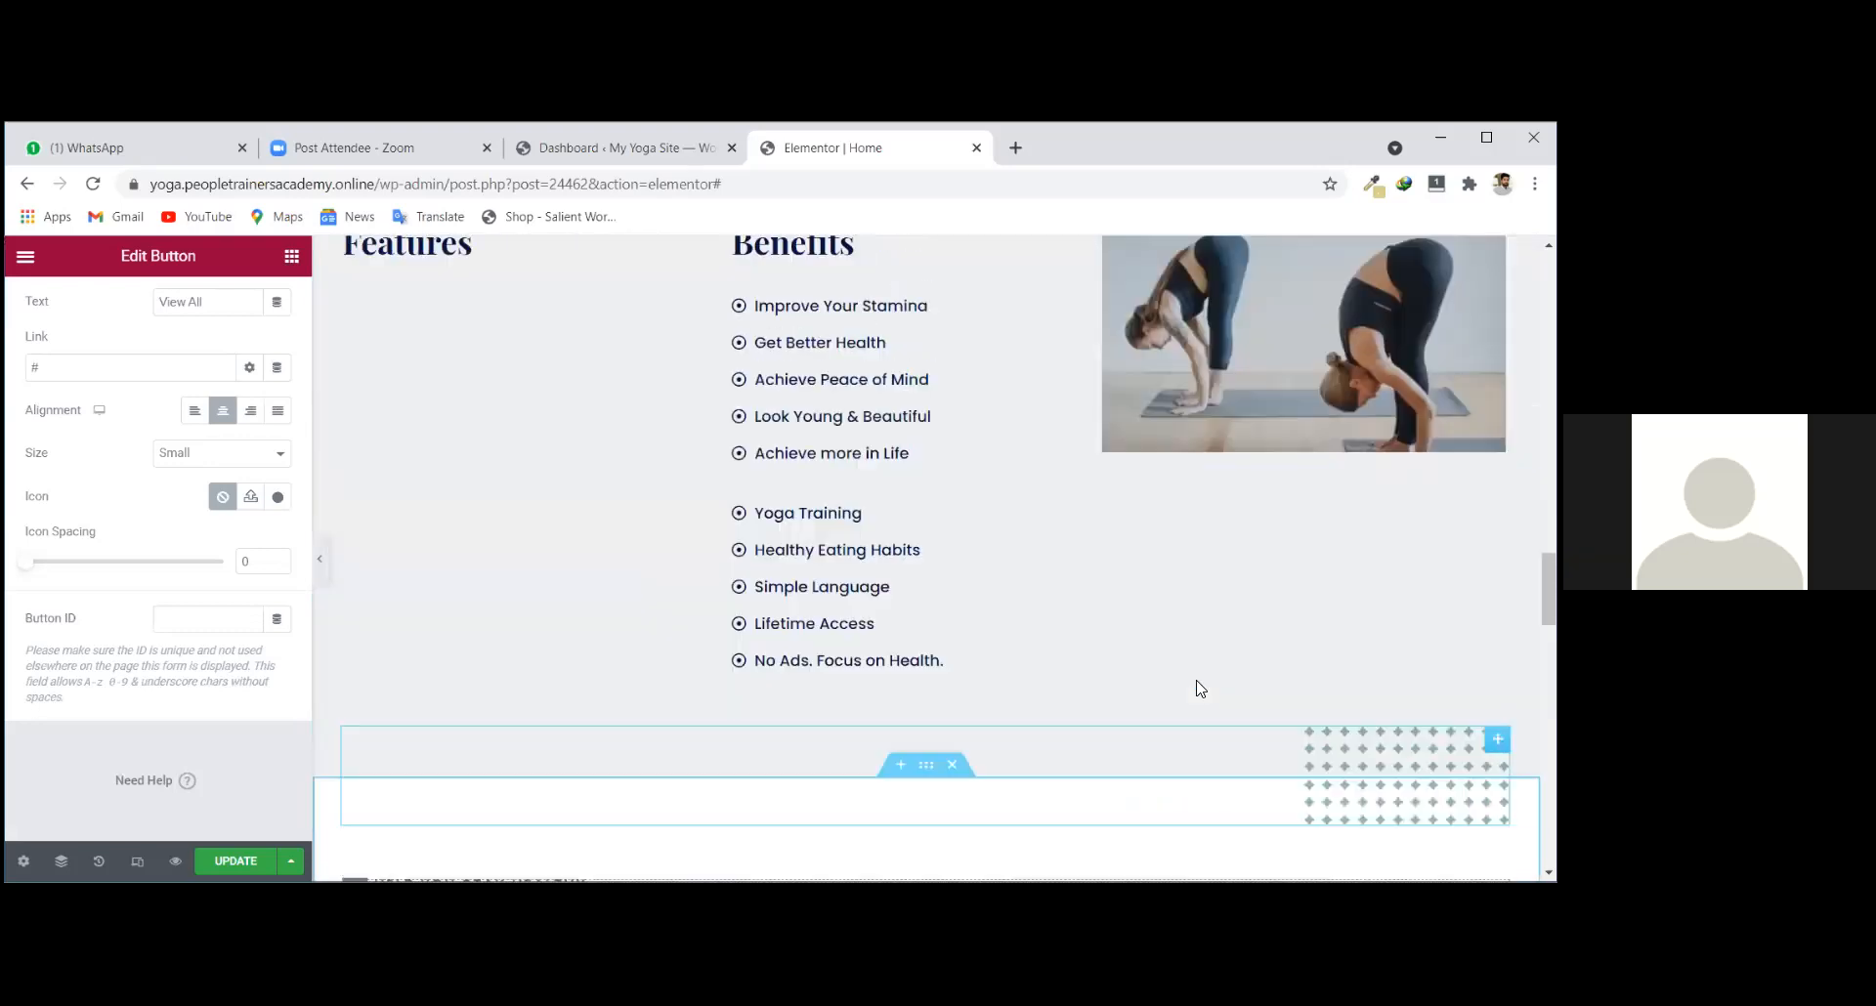
scroll(1030, 634, up, 1)
scroll(436, 413, down, 6)
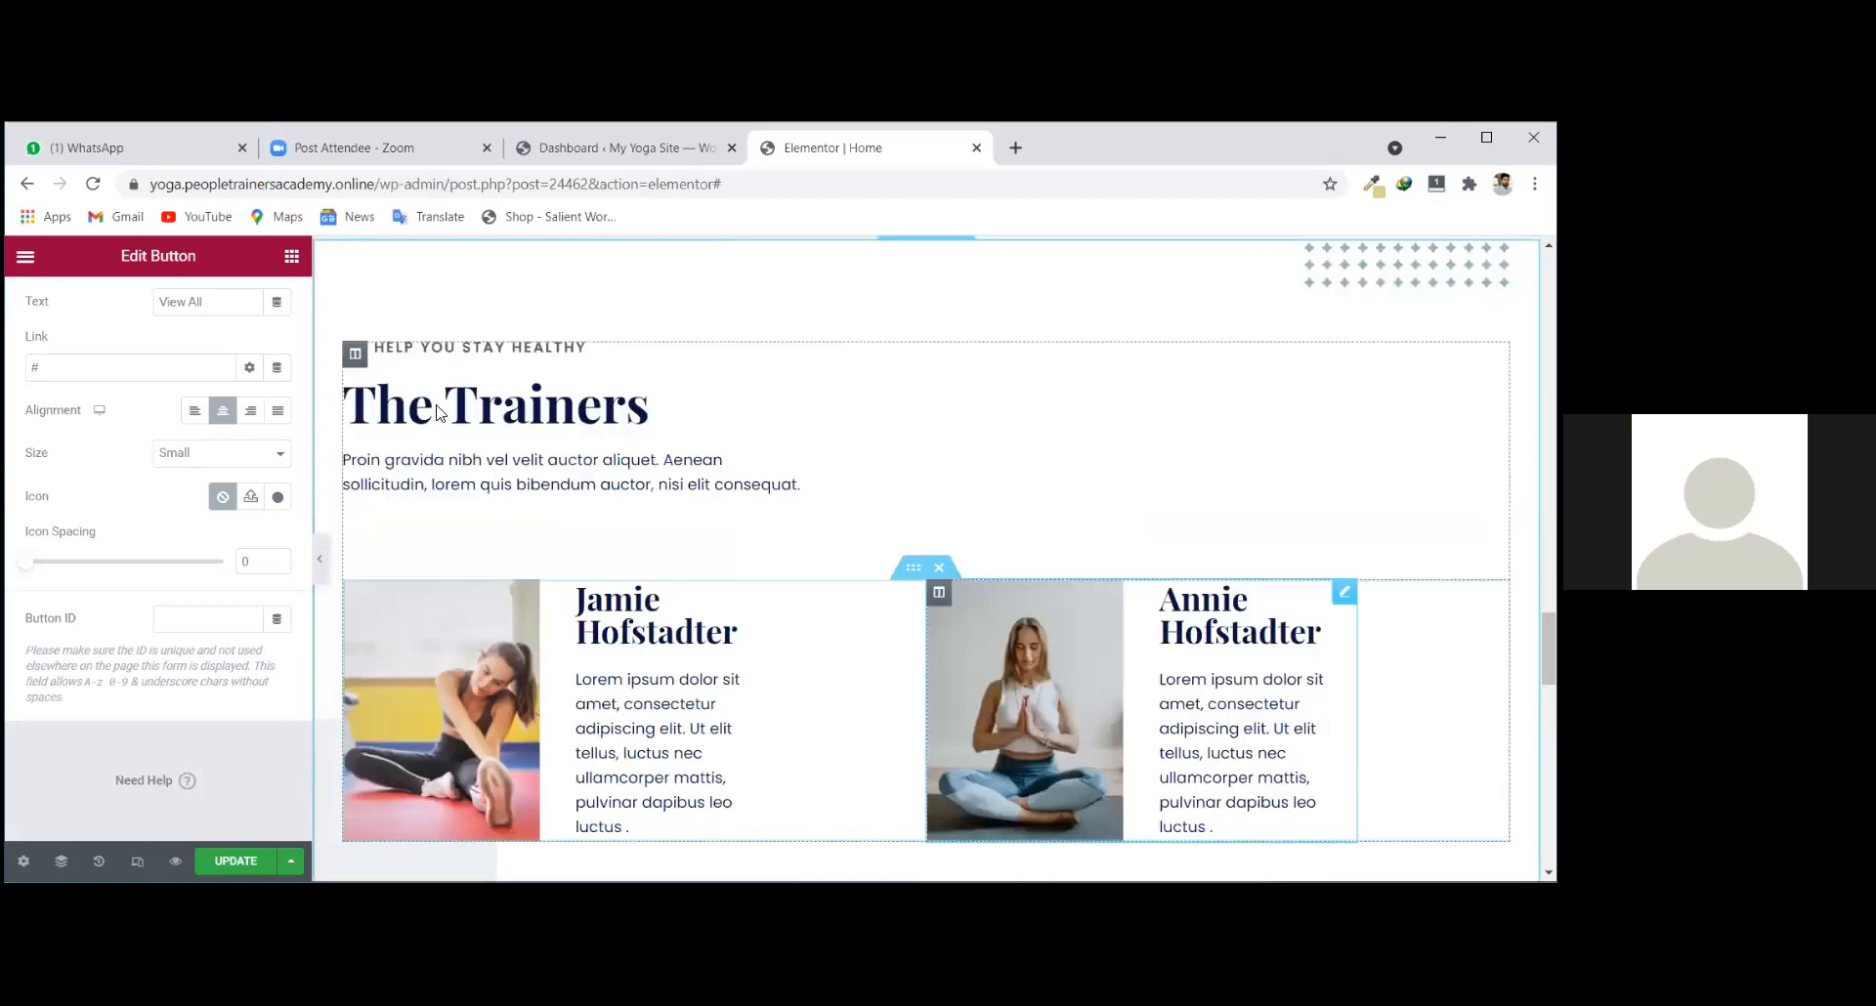
Shorten the View All Testimonials button's text to "View All" and center it beneath the Happy Students text.
scroll(466, 484, down, 8)
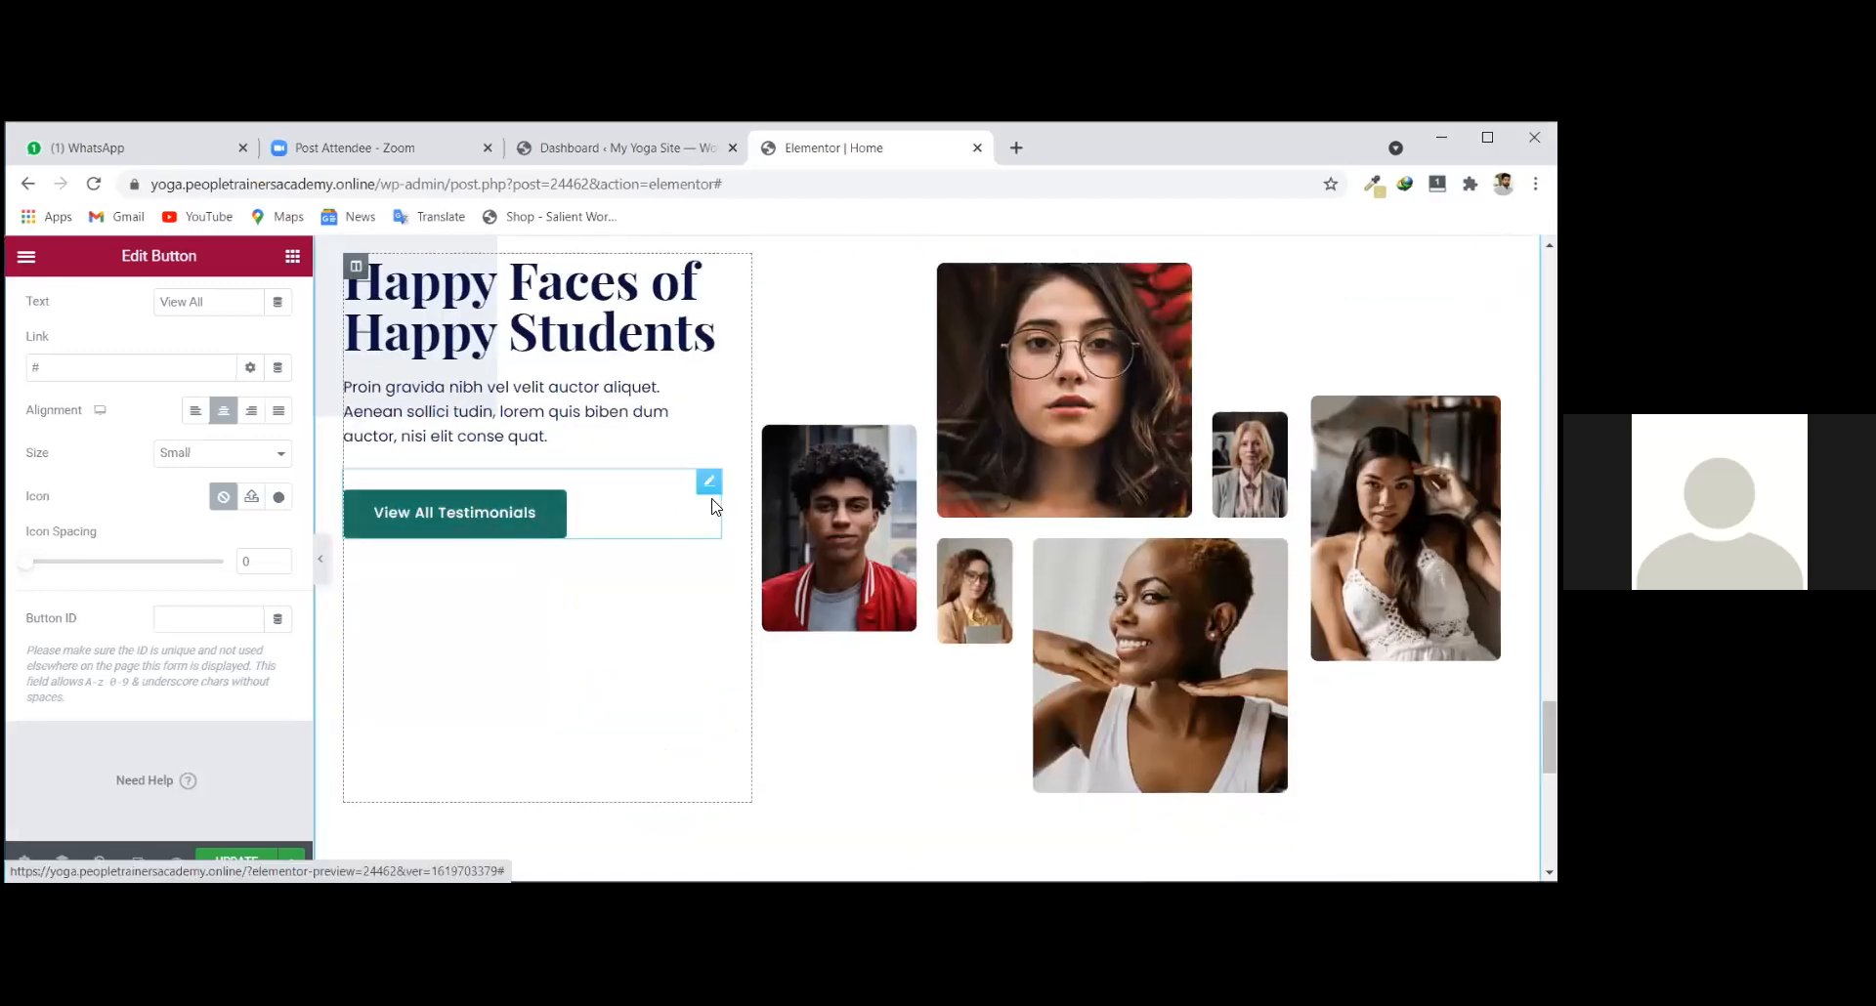
click(708, 482)
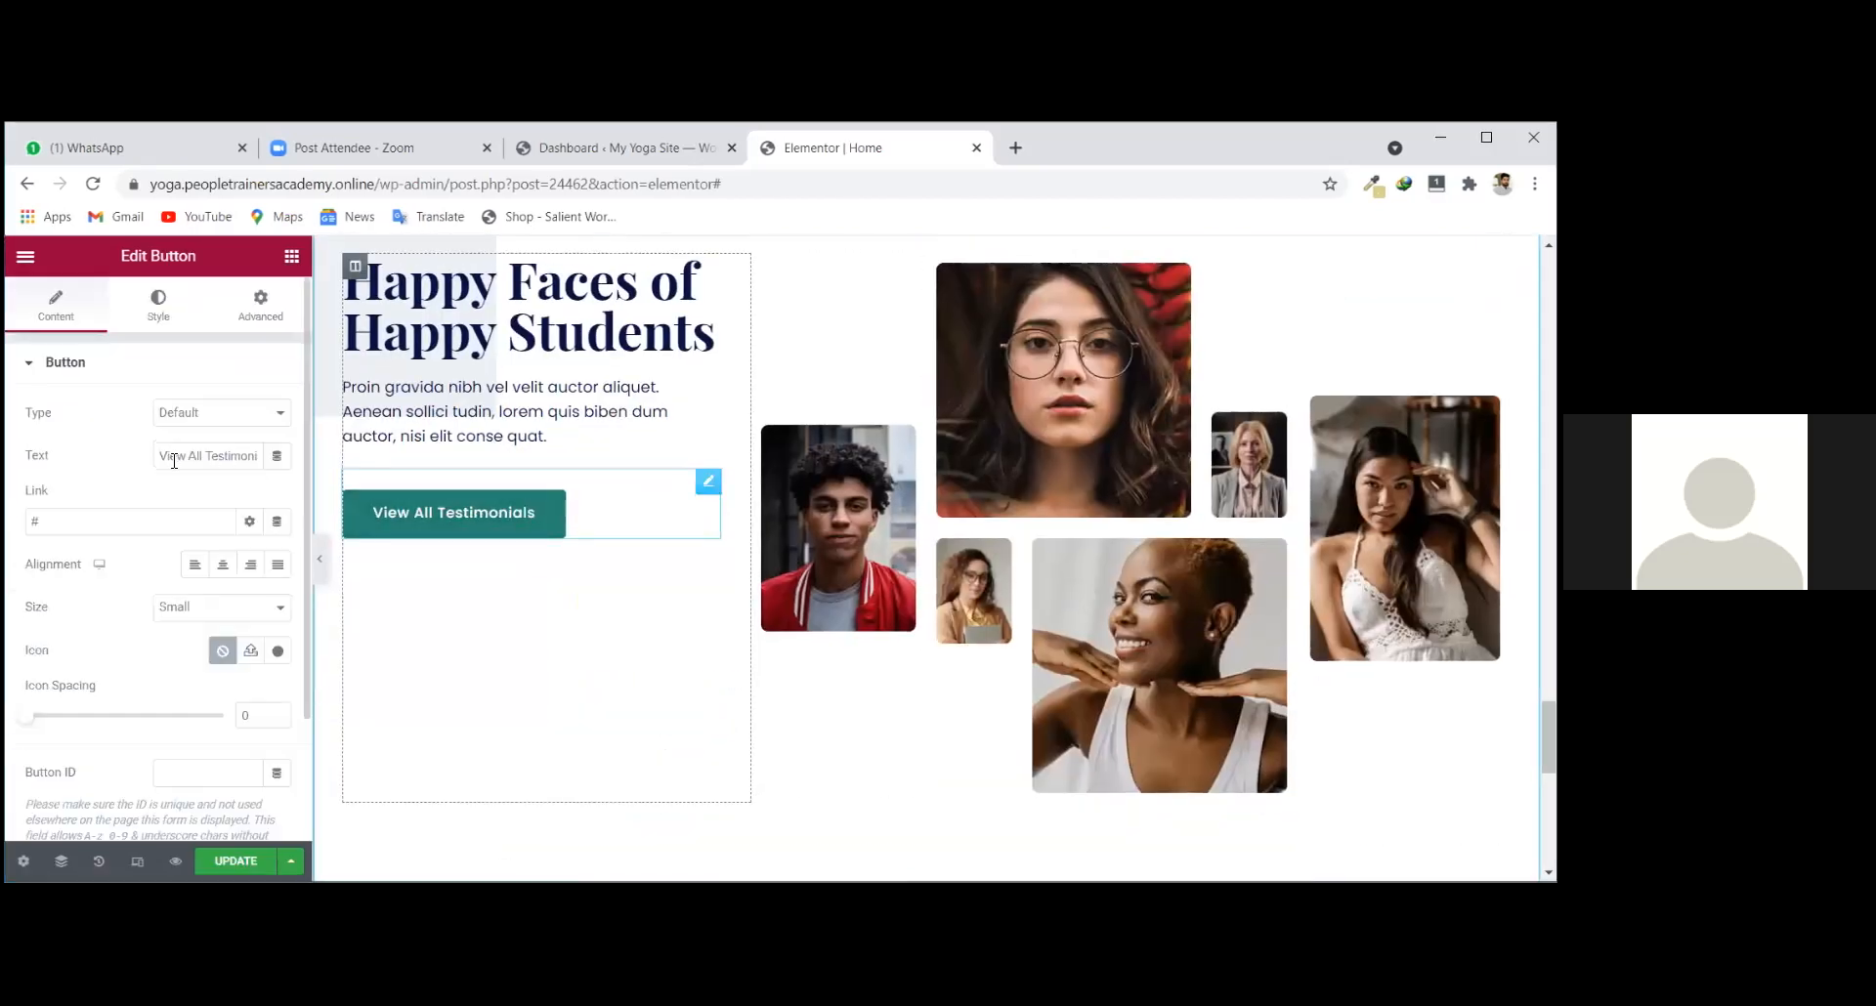
drag(212, 456, 366, 464)
key(BackSpace)
key(BackSpace)
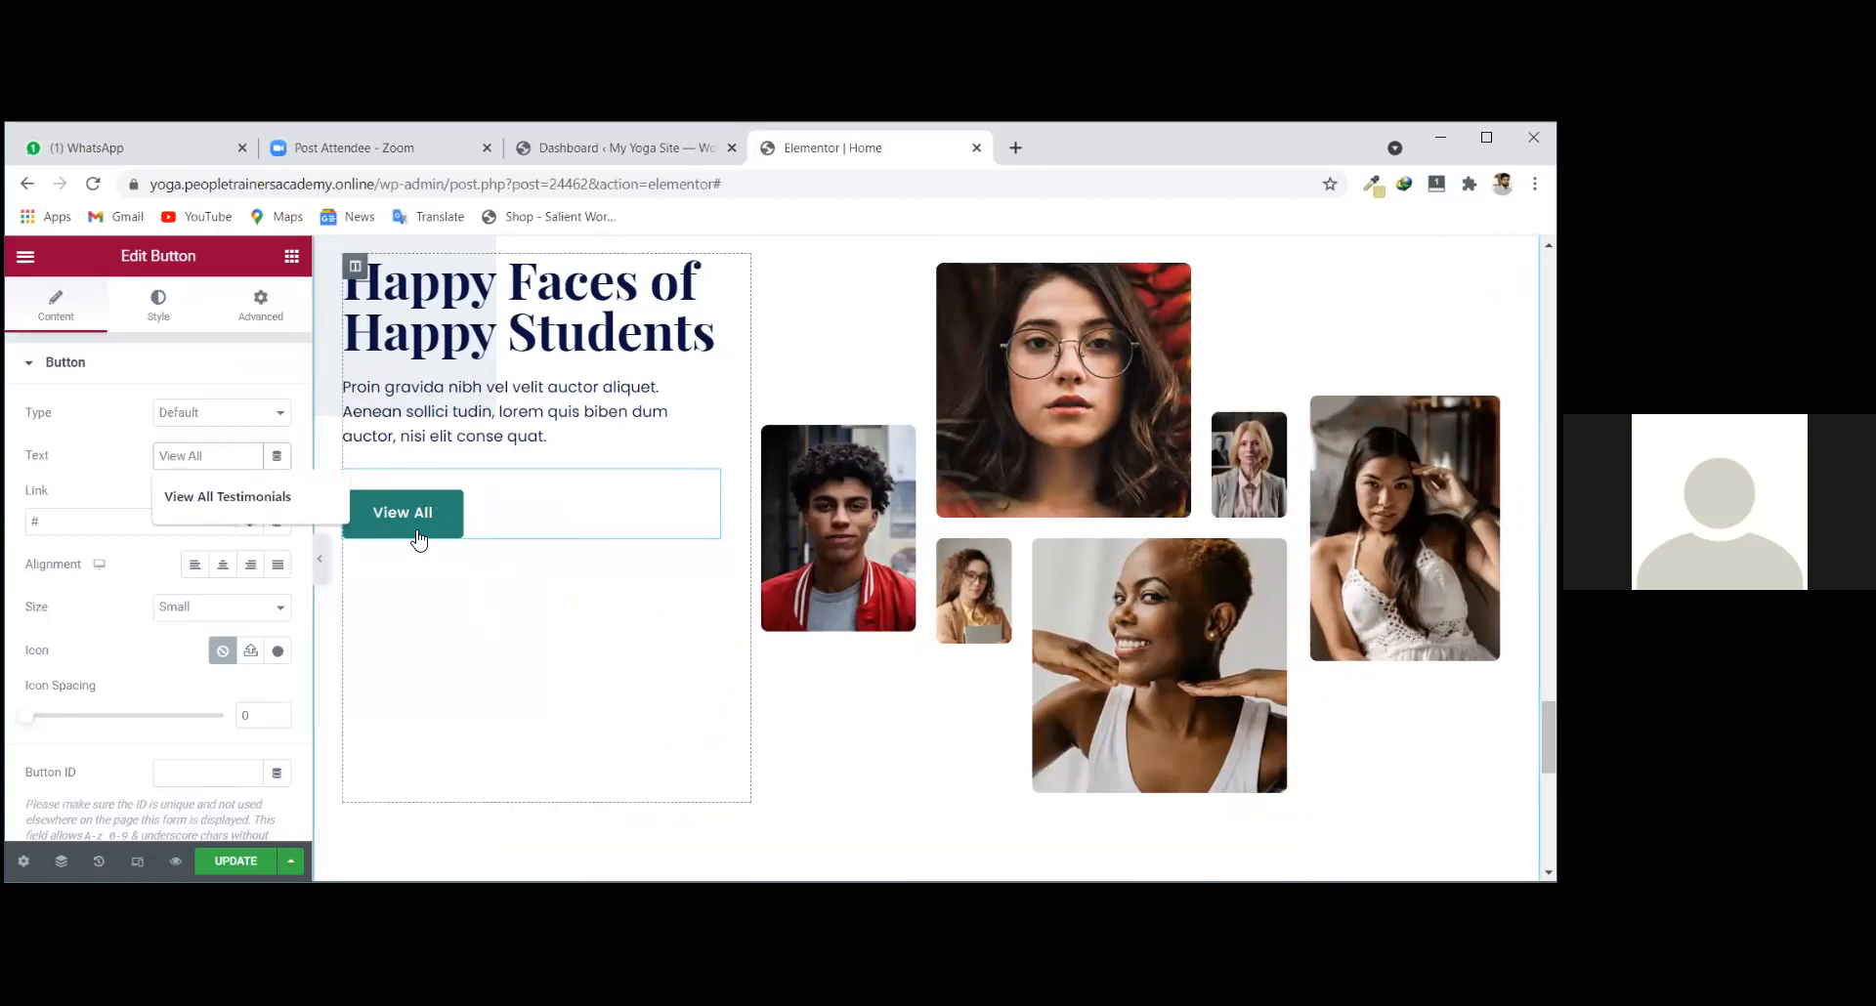
click(223, 565)
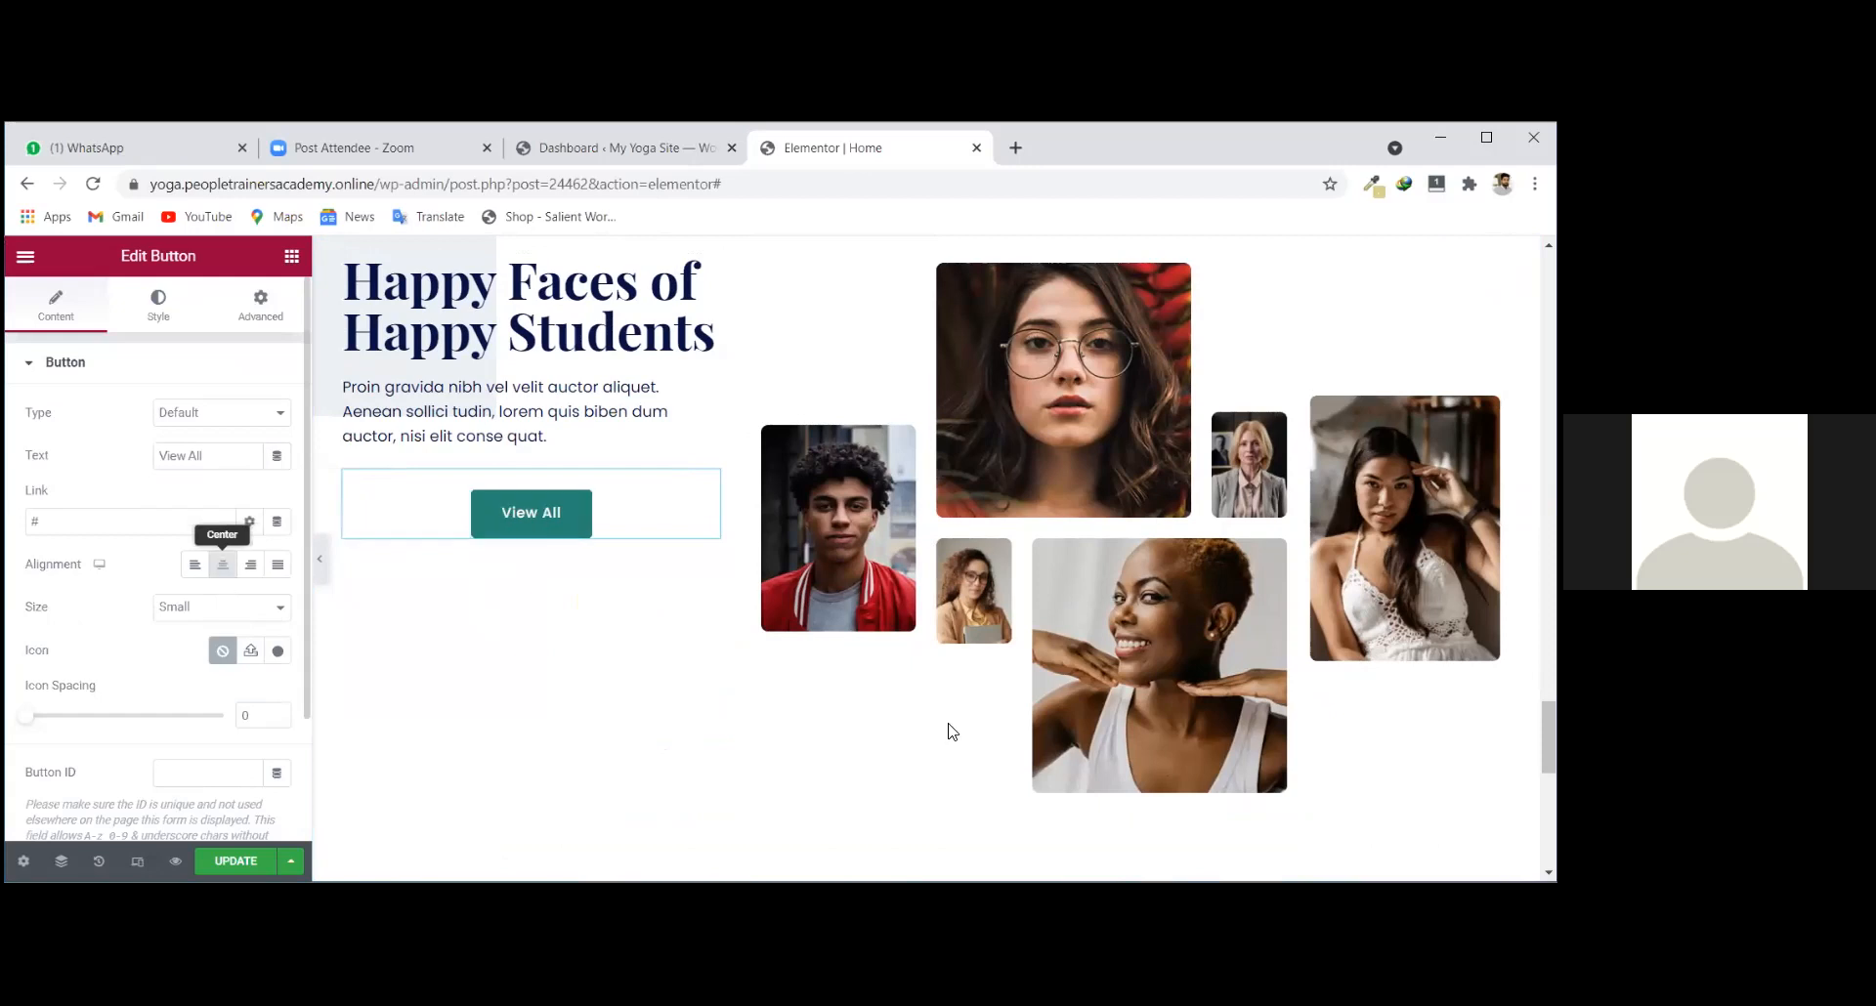
Check the Happy Students gallery and newsletter footer, and save the home page changes.
scroll(800, 704, down, 1)
scroll(1152, 678, down, 2)
scroll(1129, 395, up, 3)
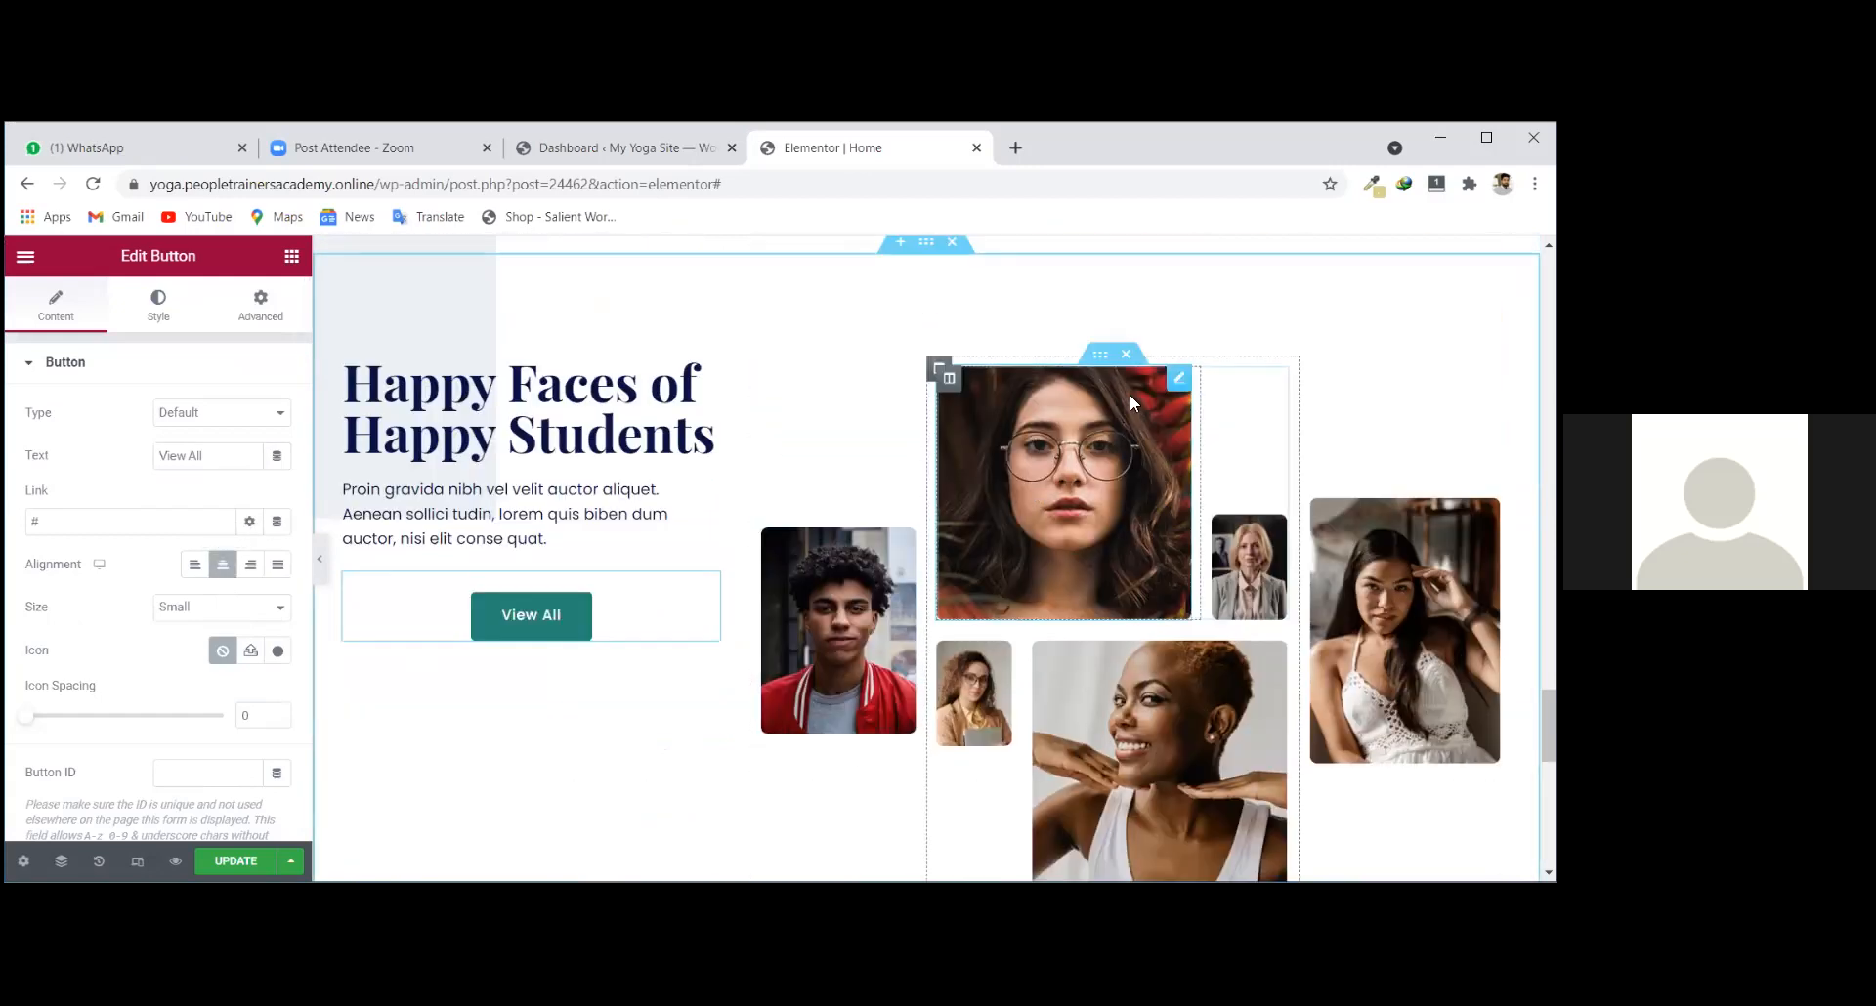
scroll(1184, 729, down, 4)
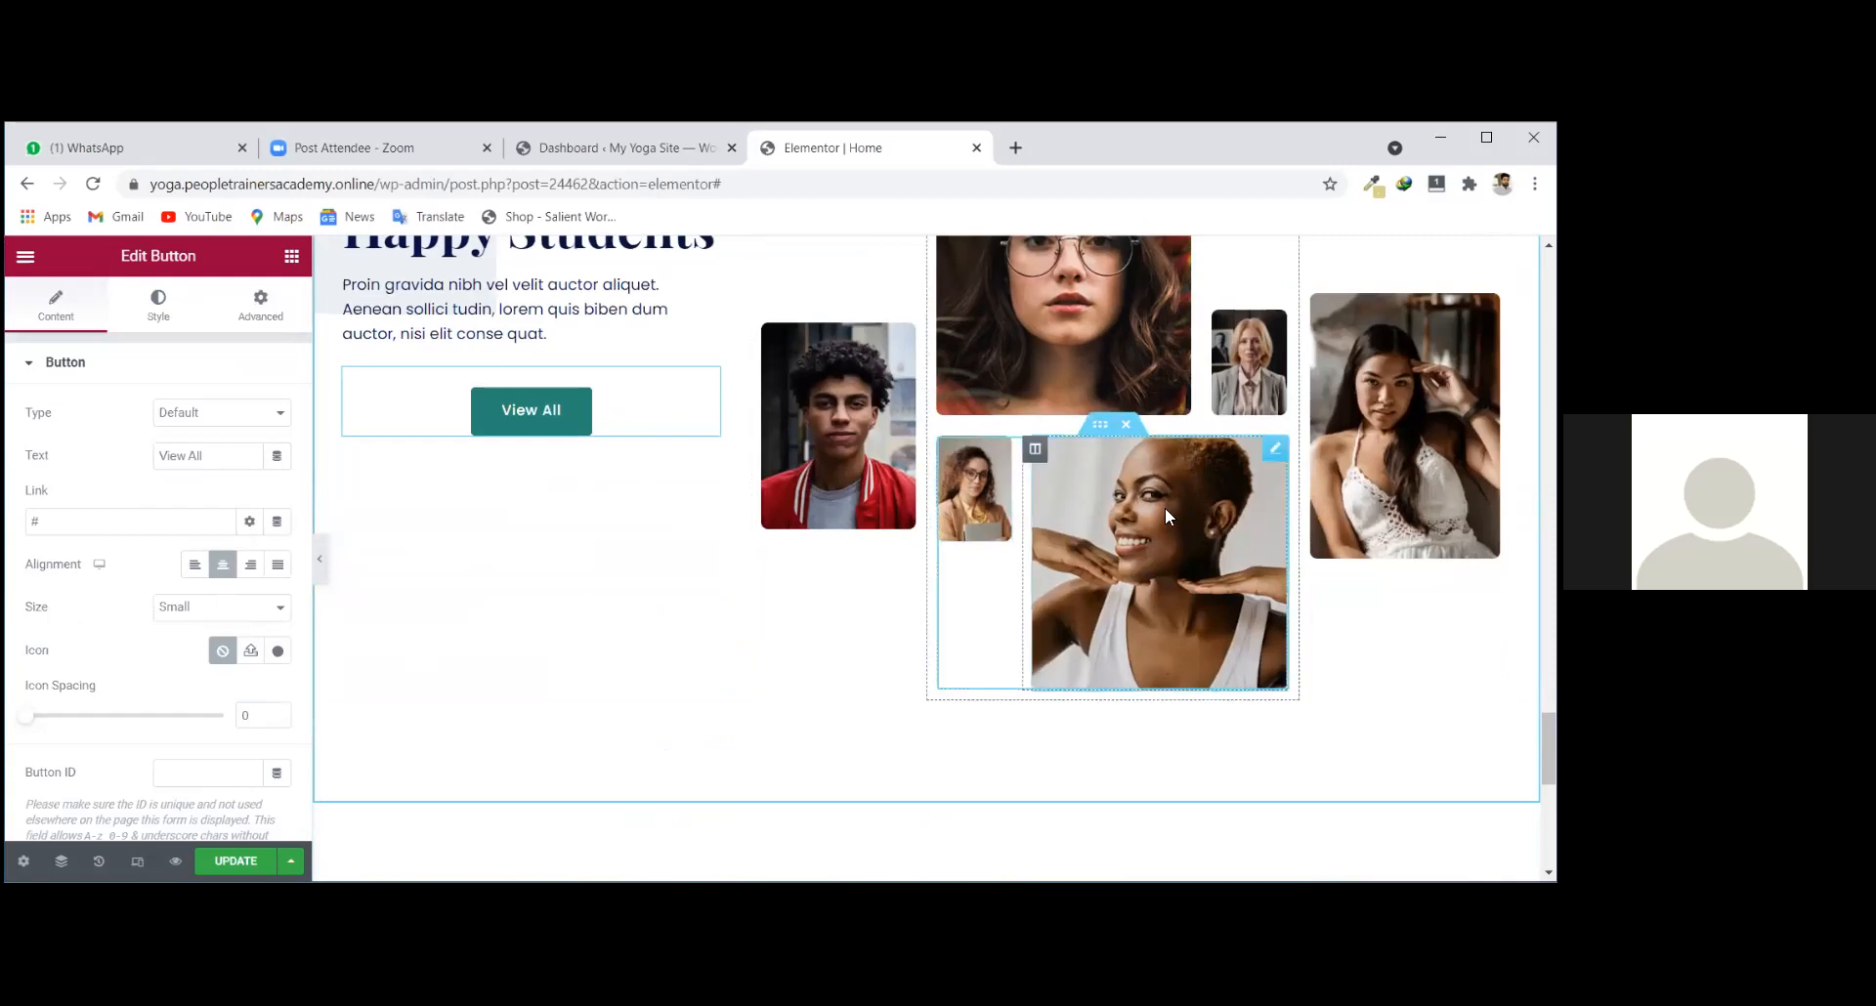
scroll(1165, 507, up, 3)
scroll(488, 817, down, 4)
scroll(448, 516, up, 5)
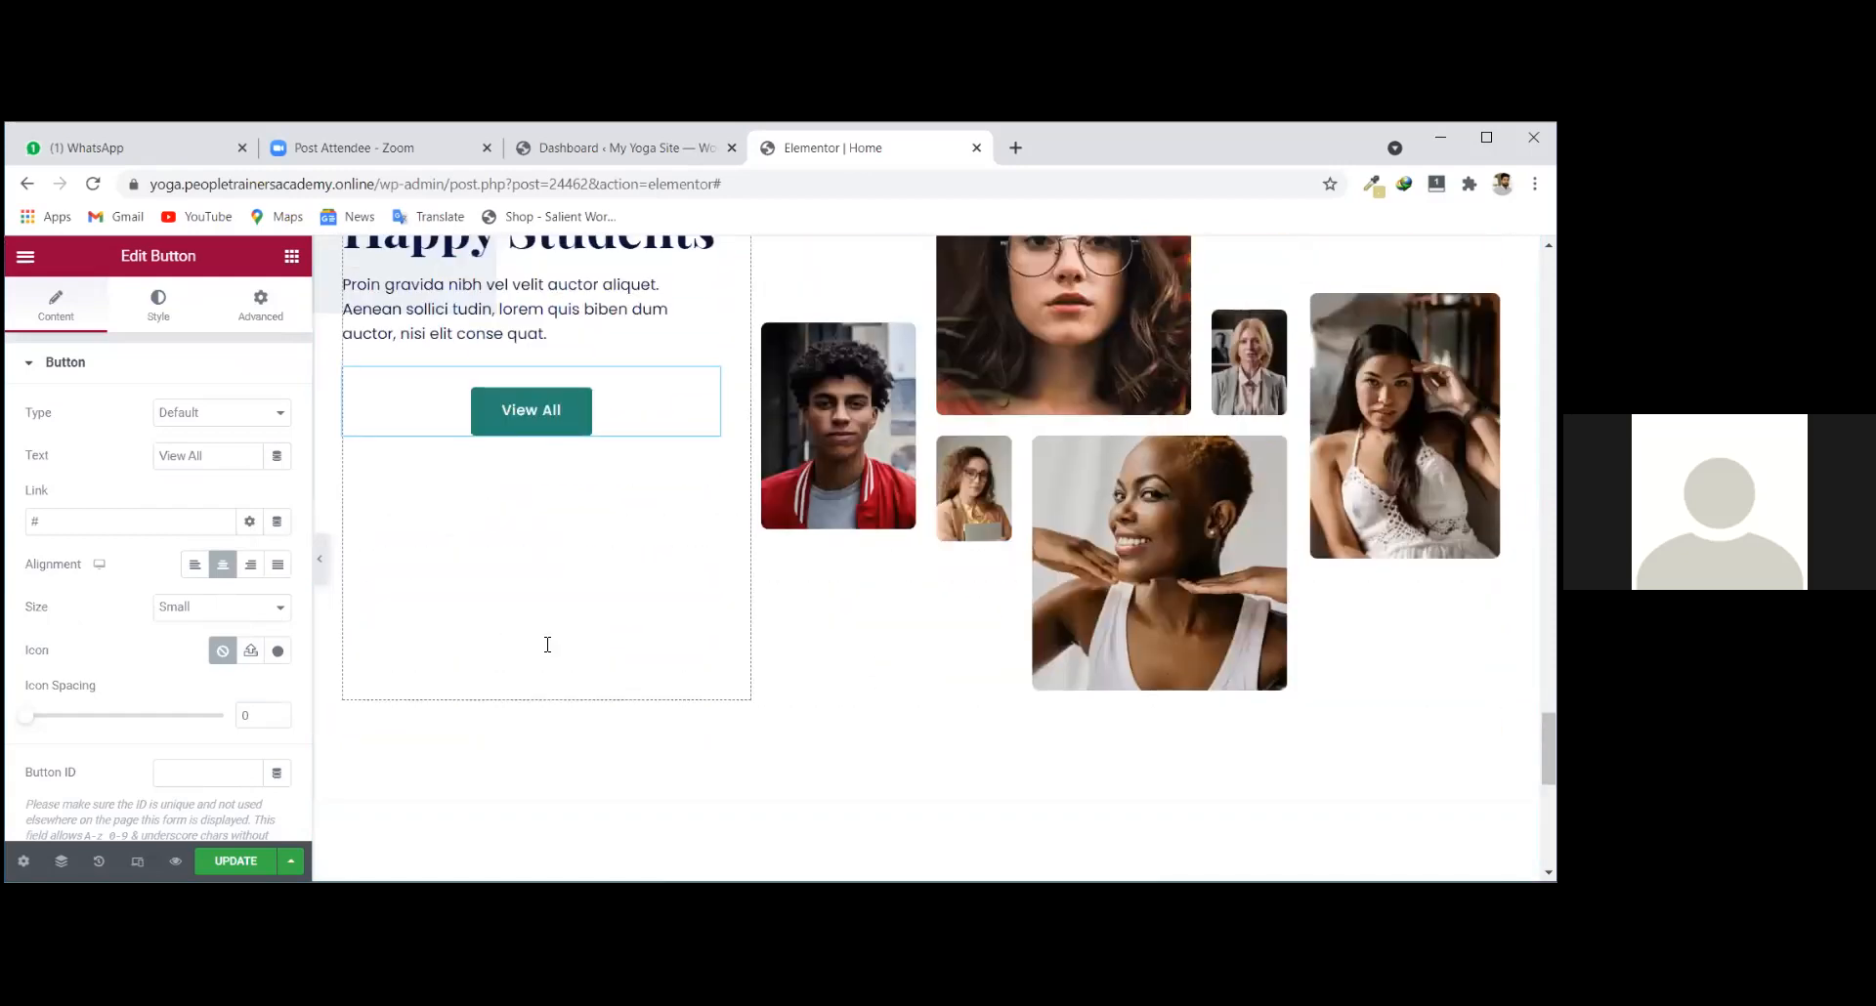
scroll(863, 807, down, 10)
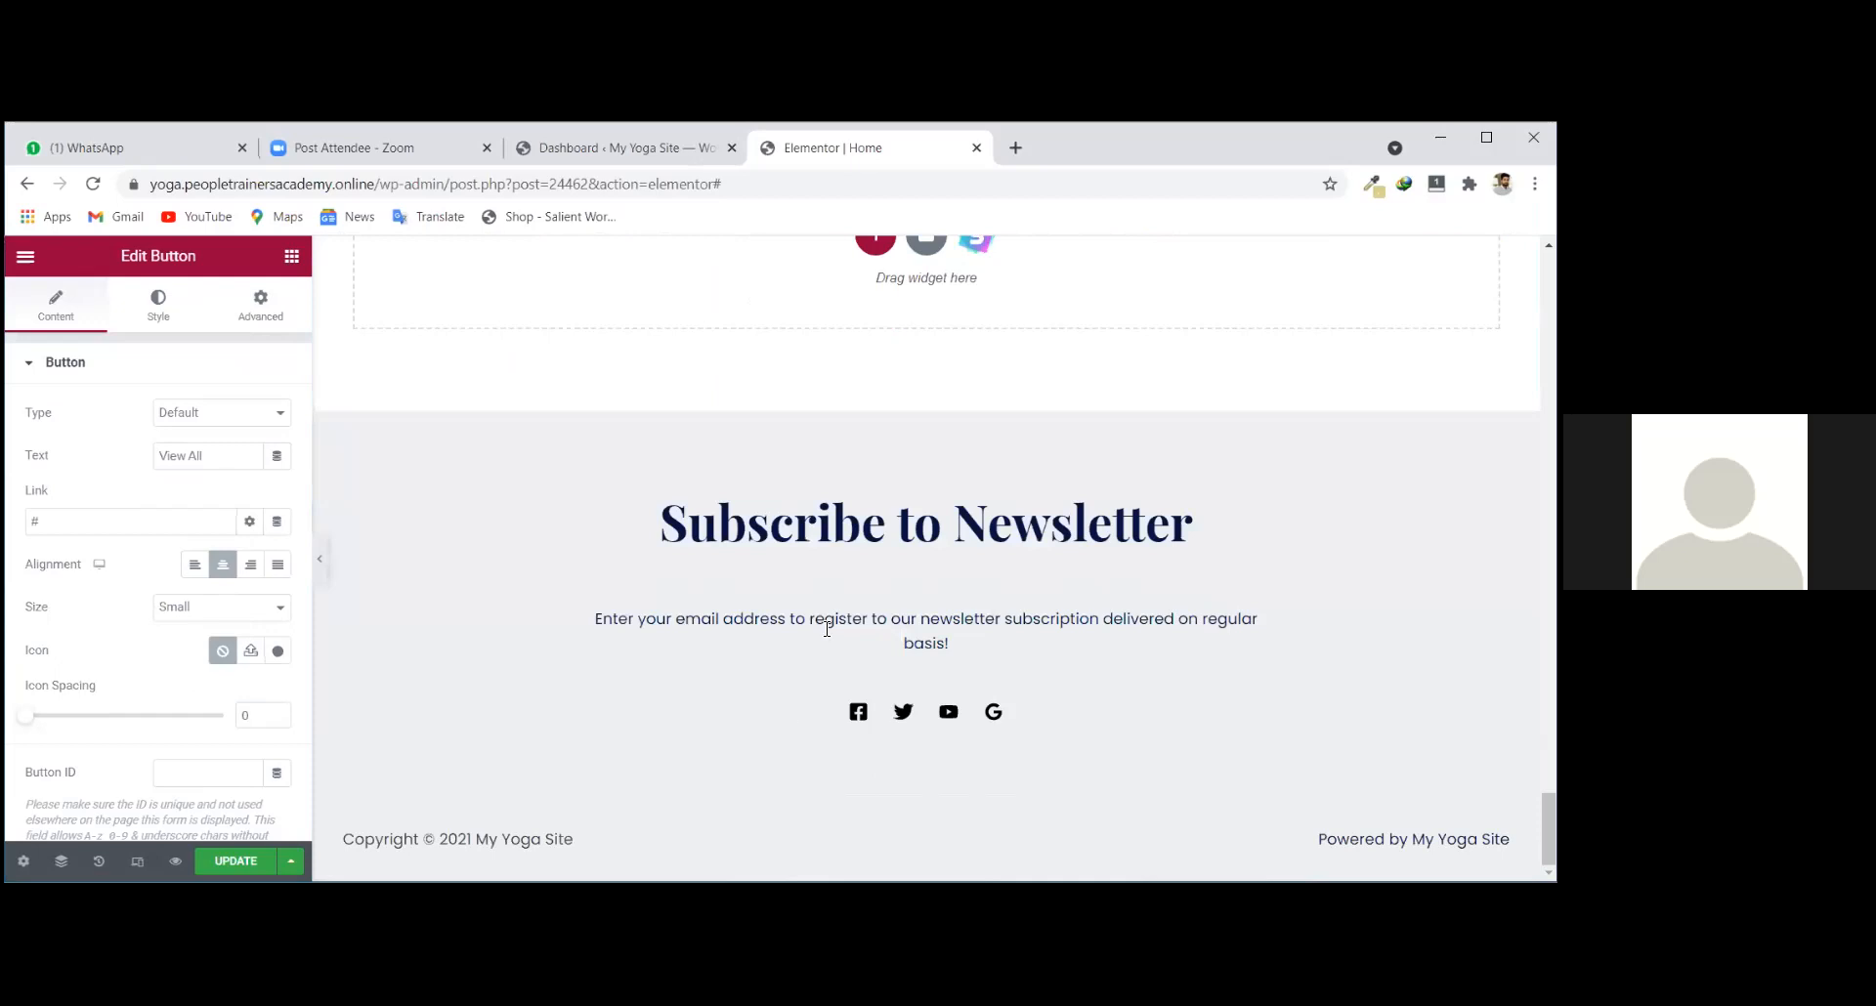
scroll(826, 625, up, 6)
click(233, 862)
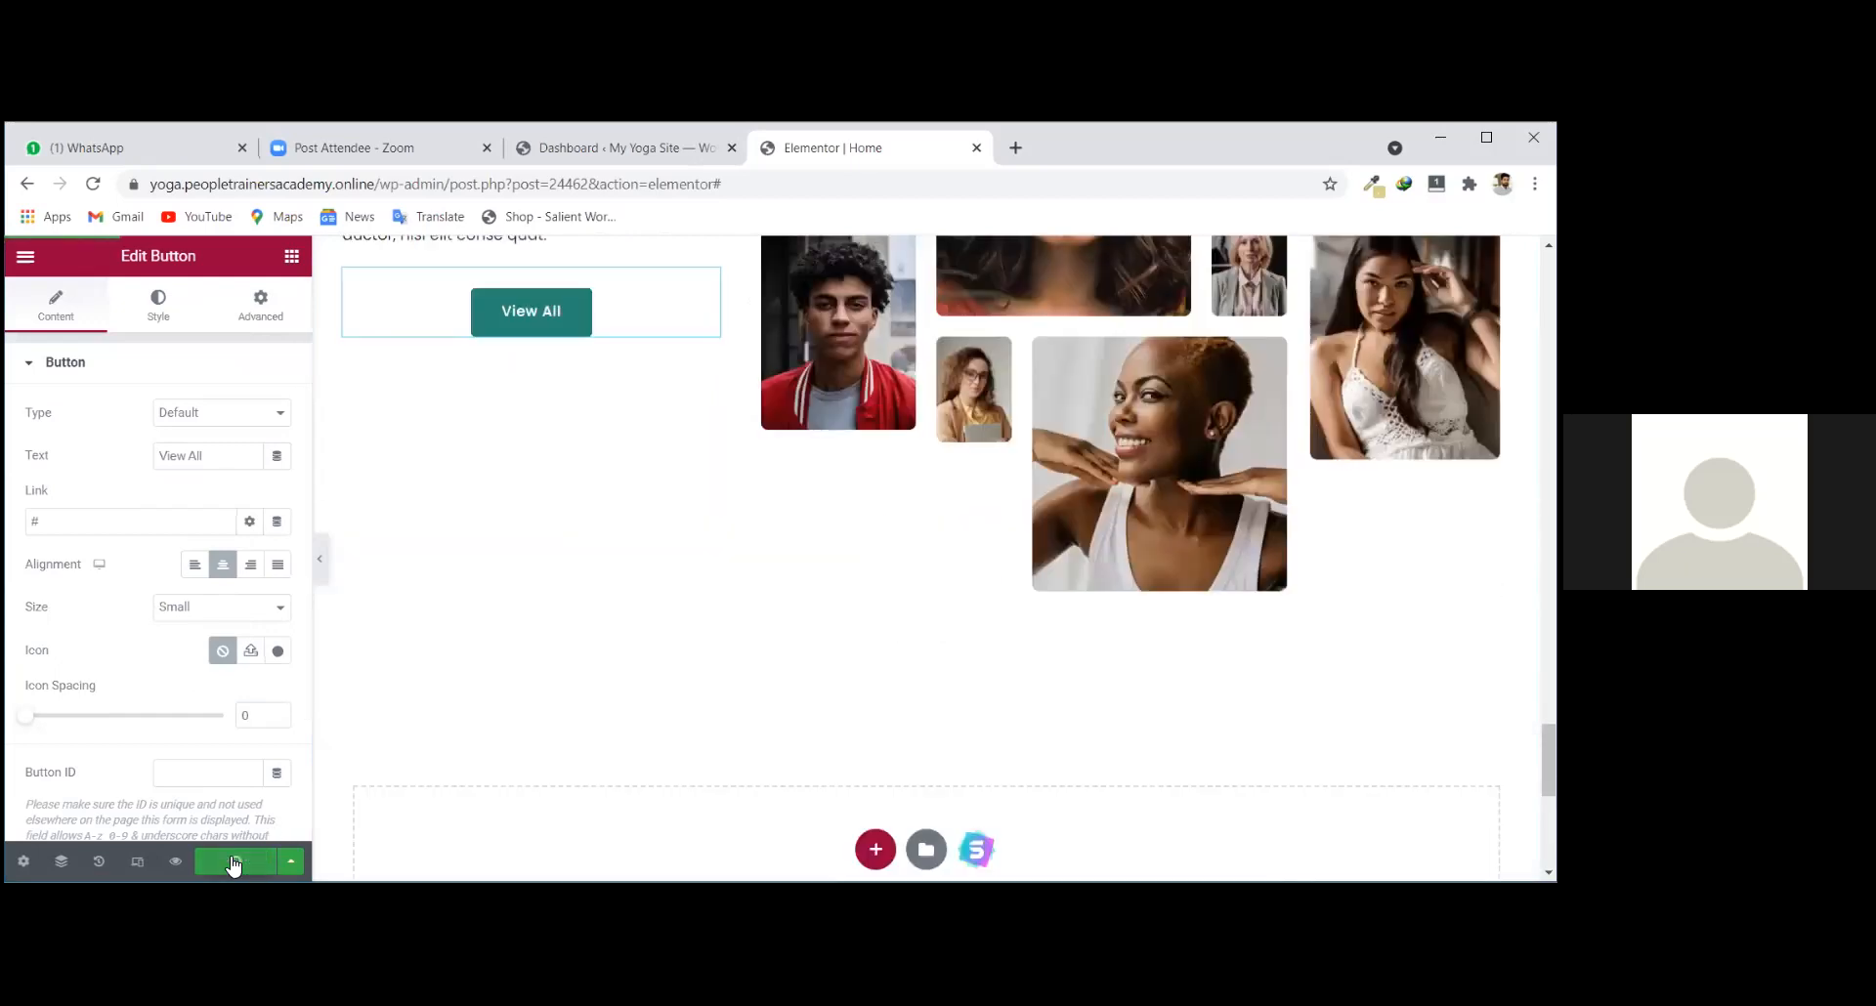
Exit the Elementor editor of the home page to its WordPress edit screen.
scroll(654, 723, up, 5)
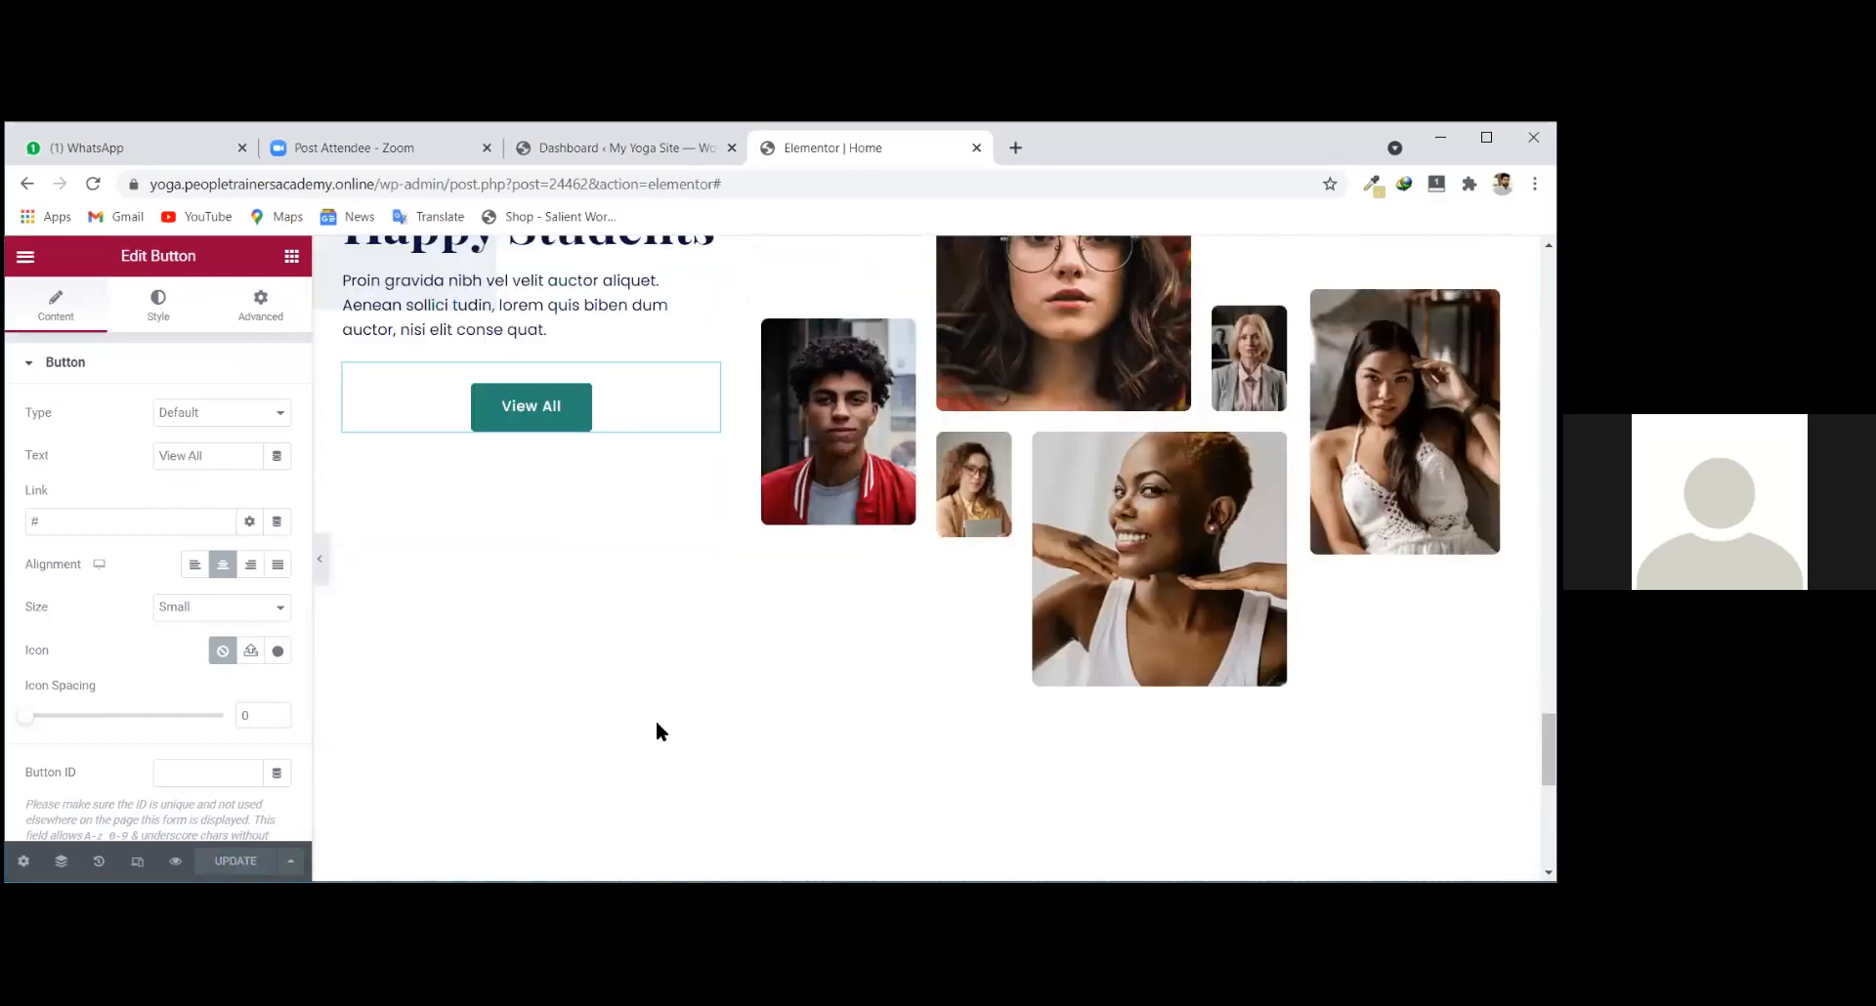
scroll(661, 732, up, 8)
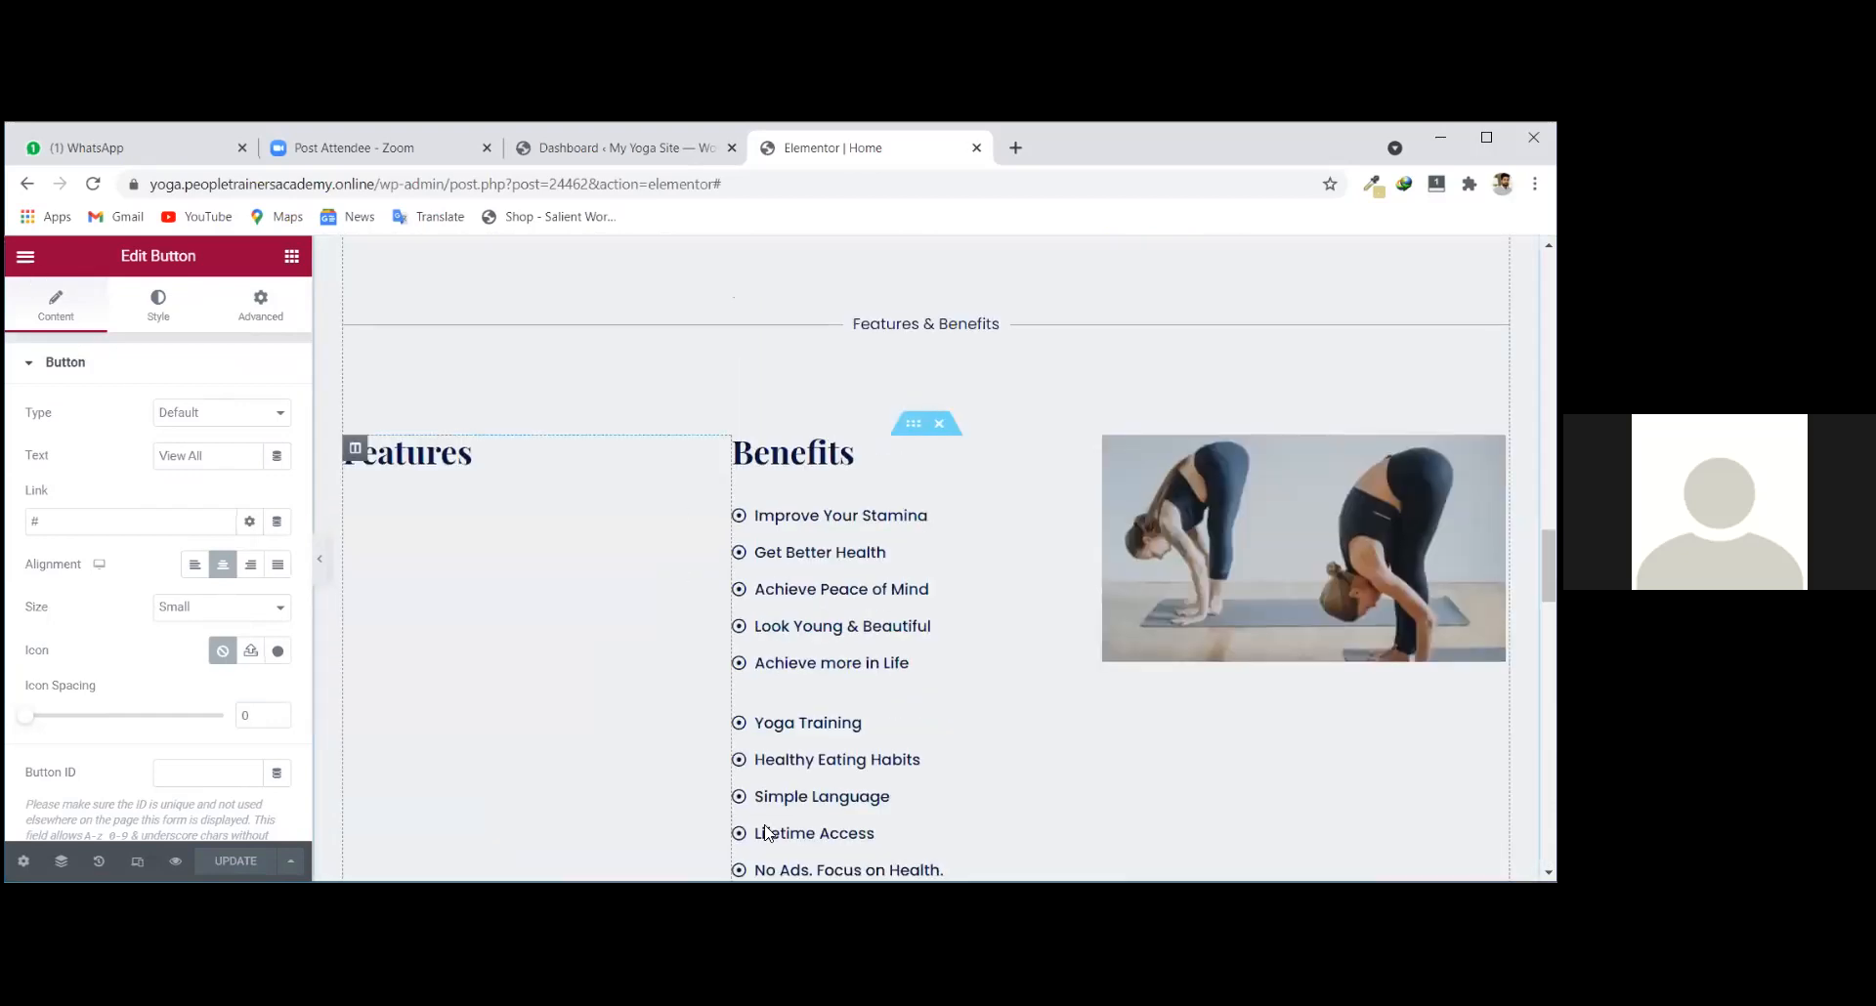
scroll(809, 799, up, 10)
scroll(925, 558, up, 8)
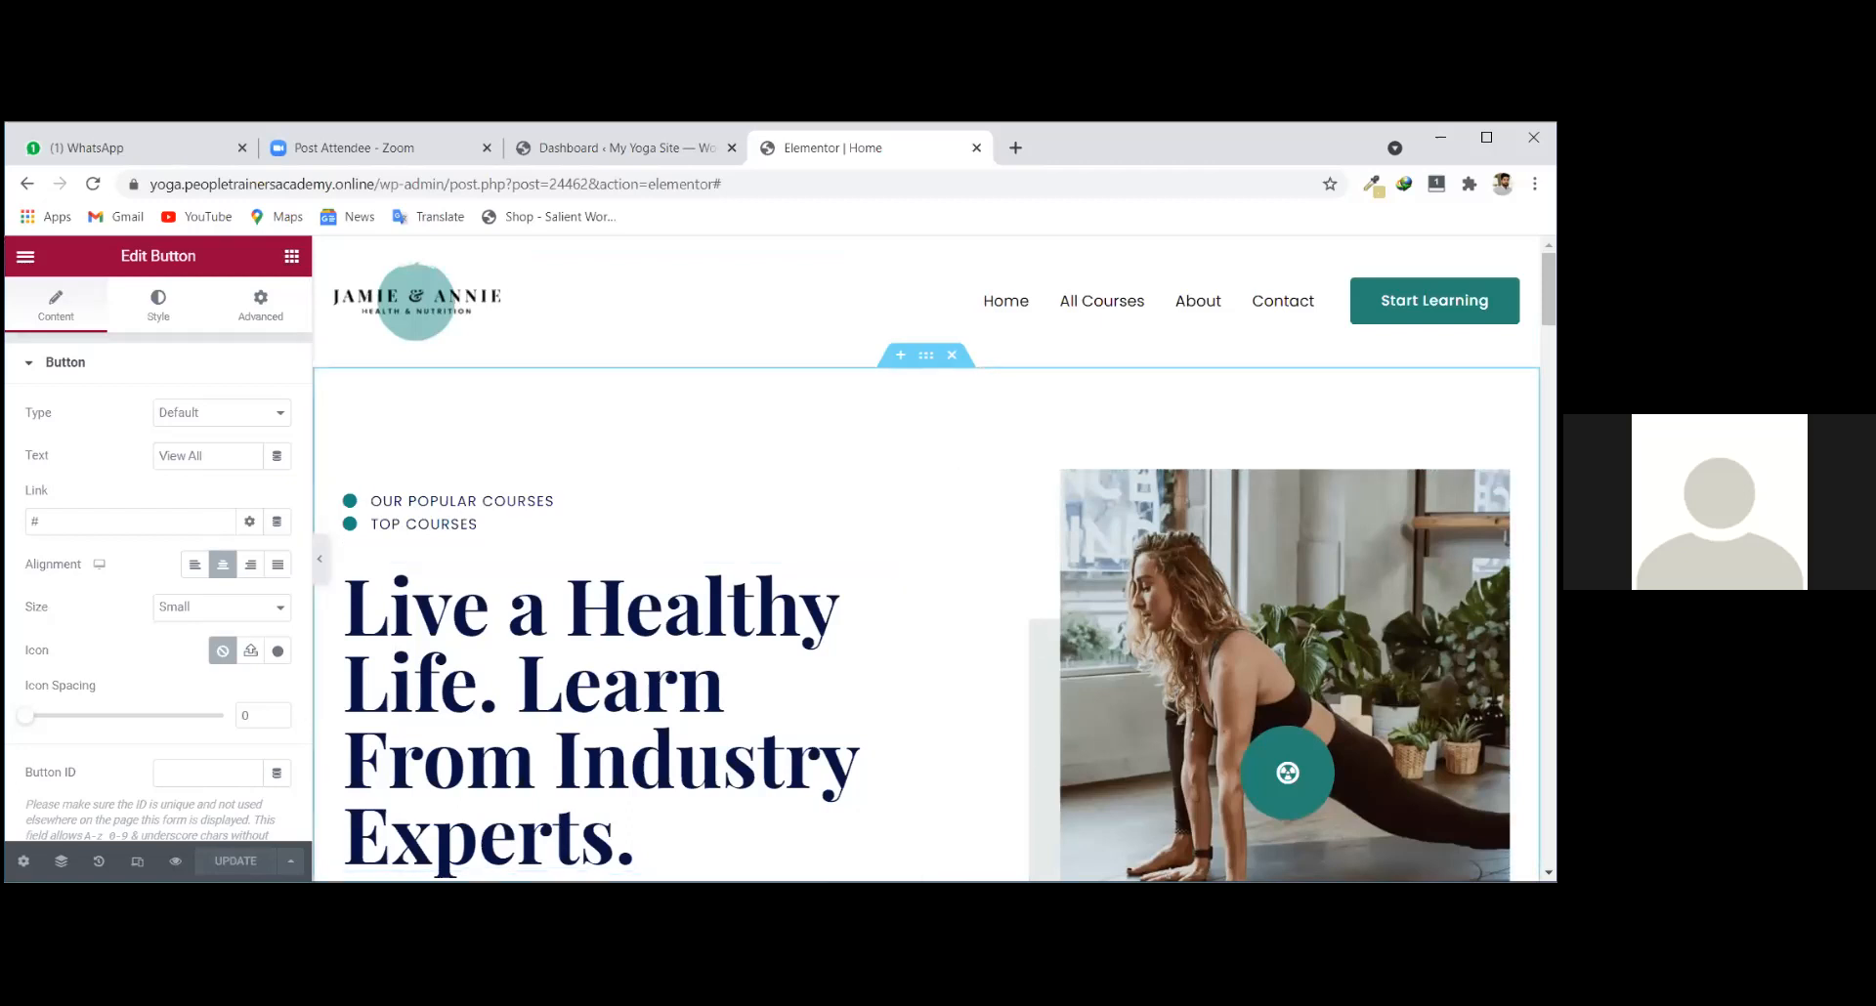
scroll(925, 558, down, 10)
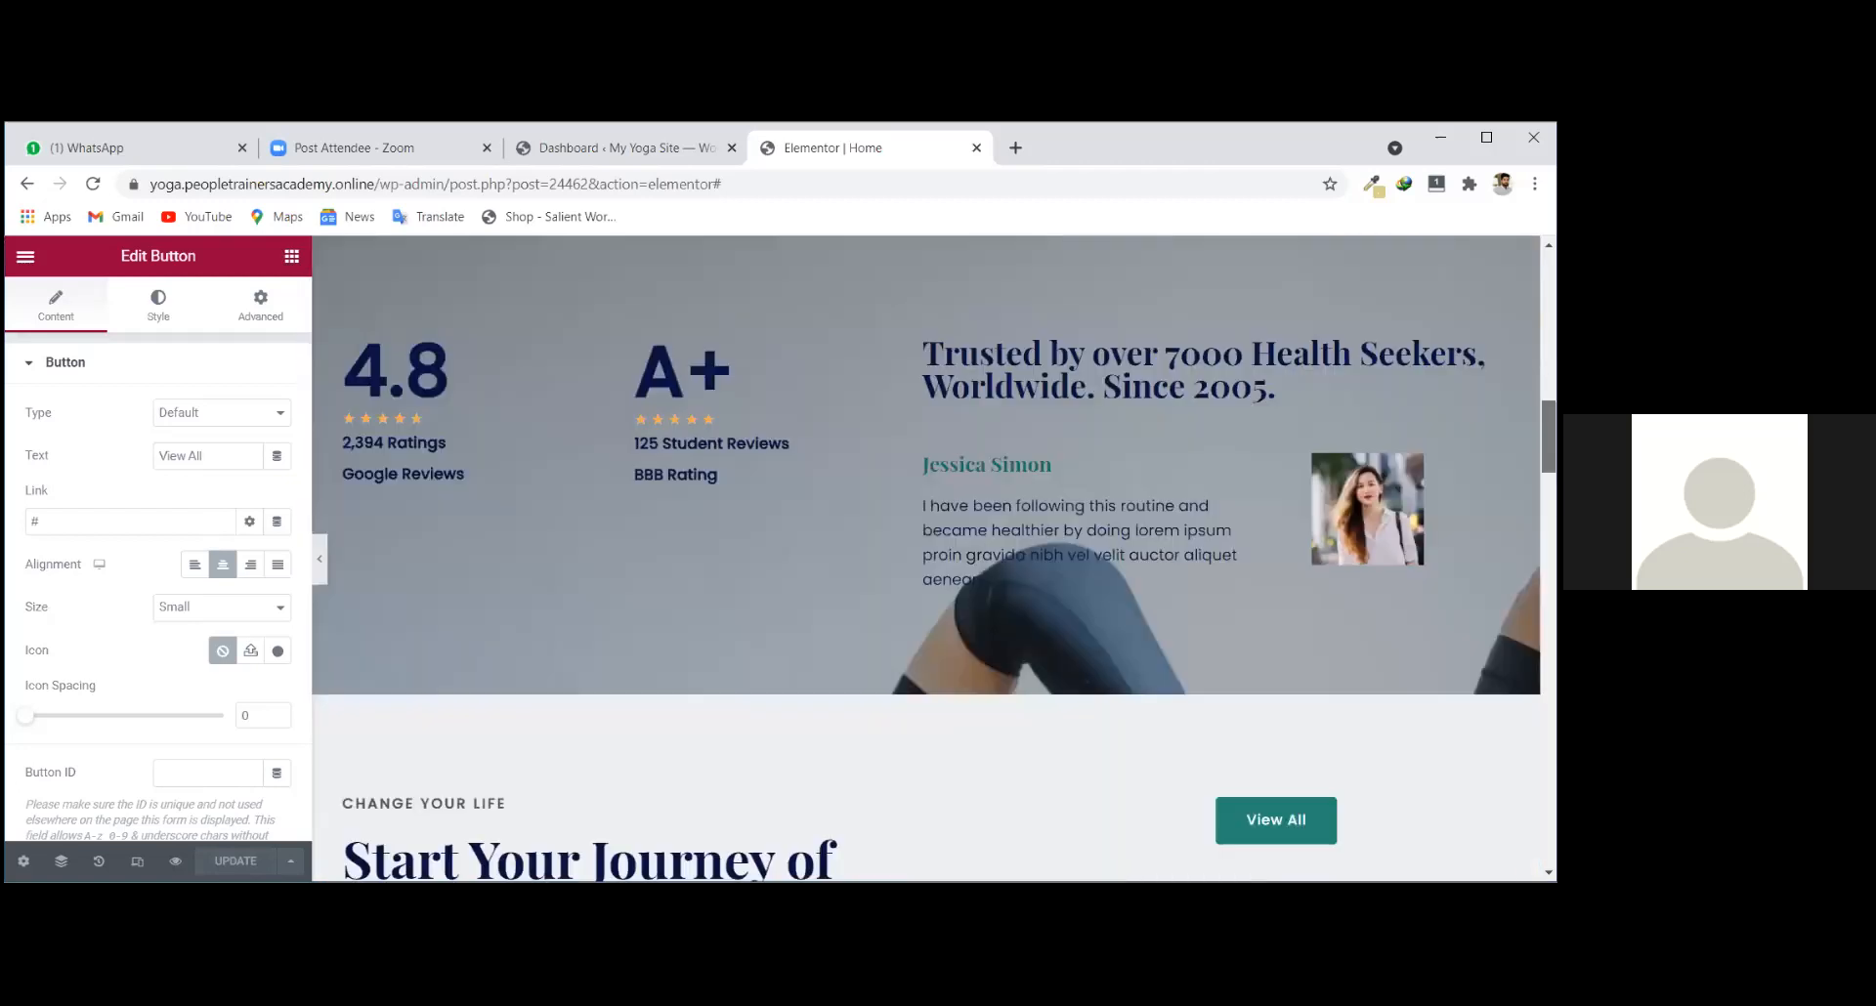
drag(1548, 437, 1548, 289)
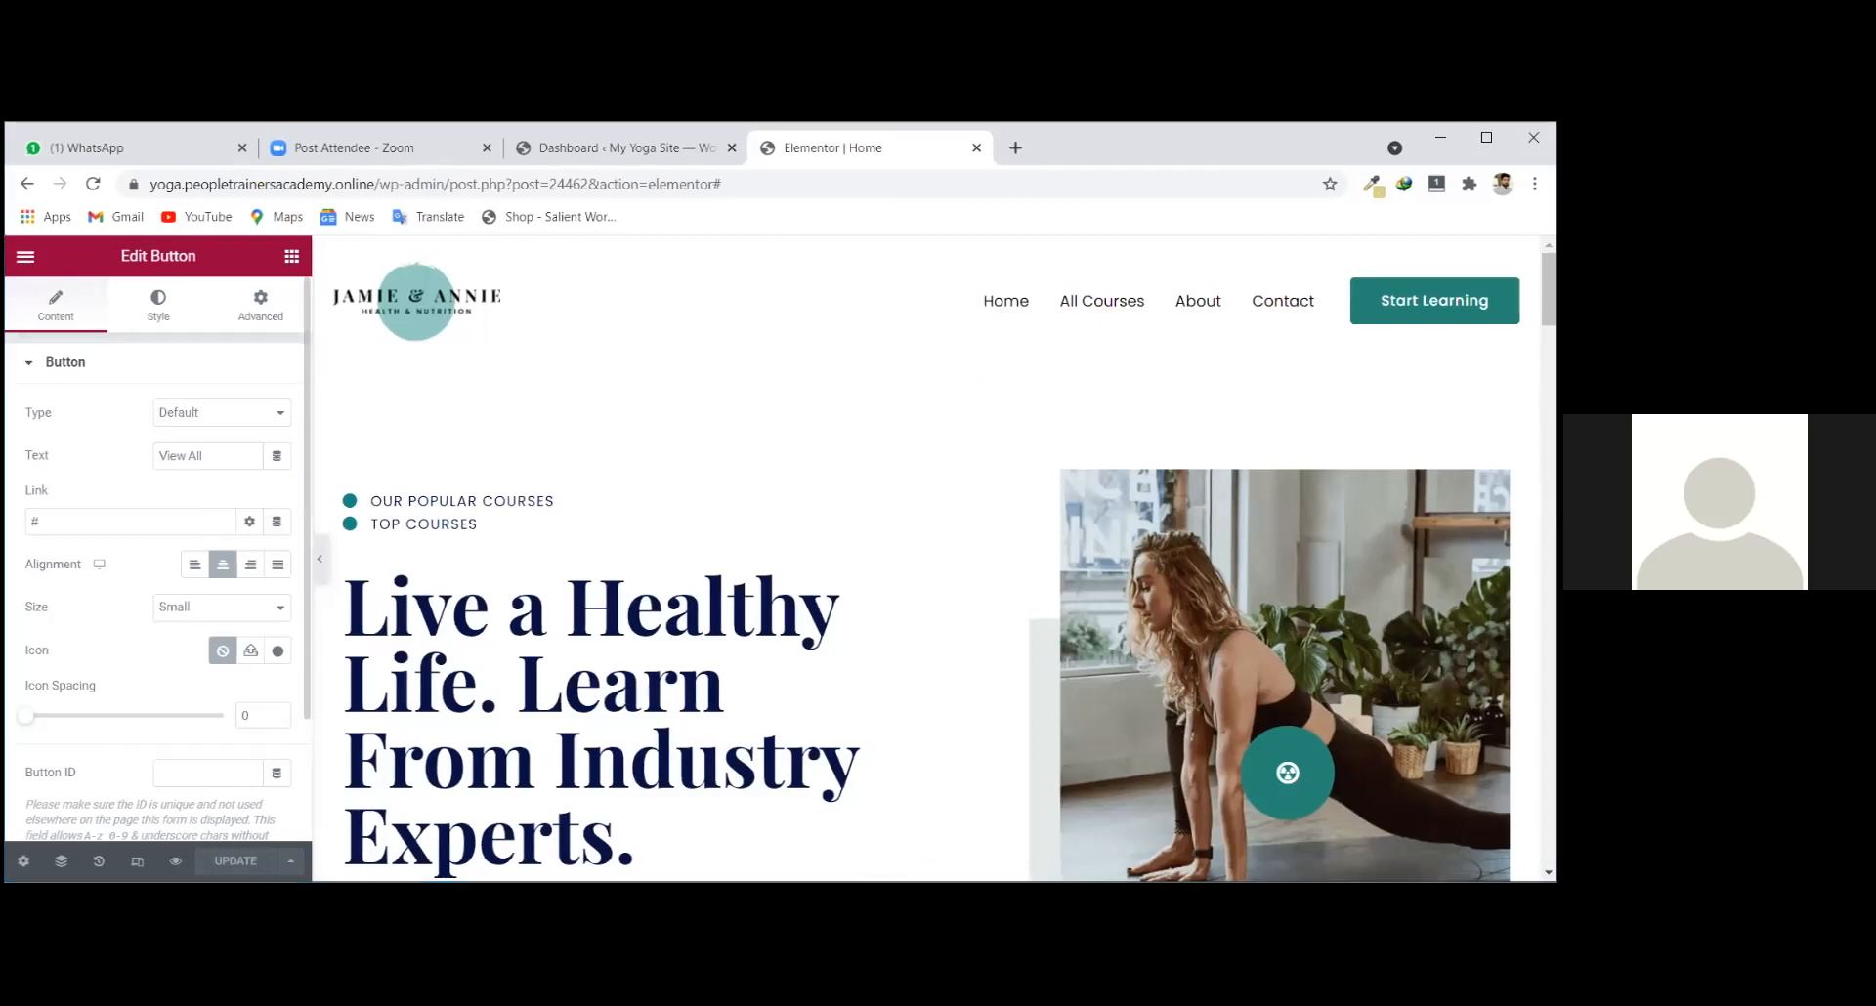
click(24, 258)
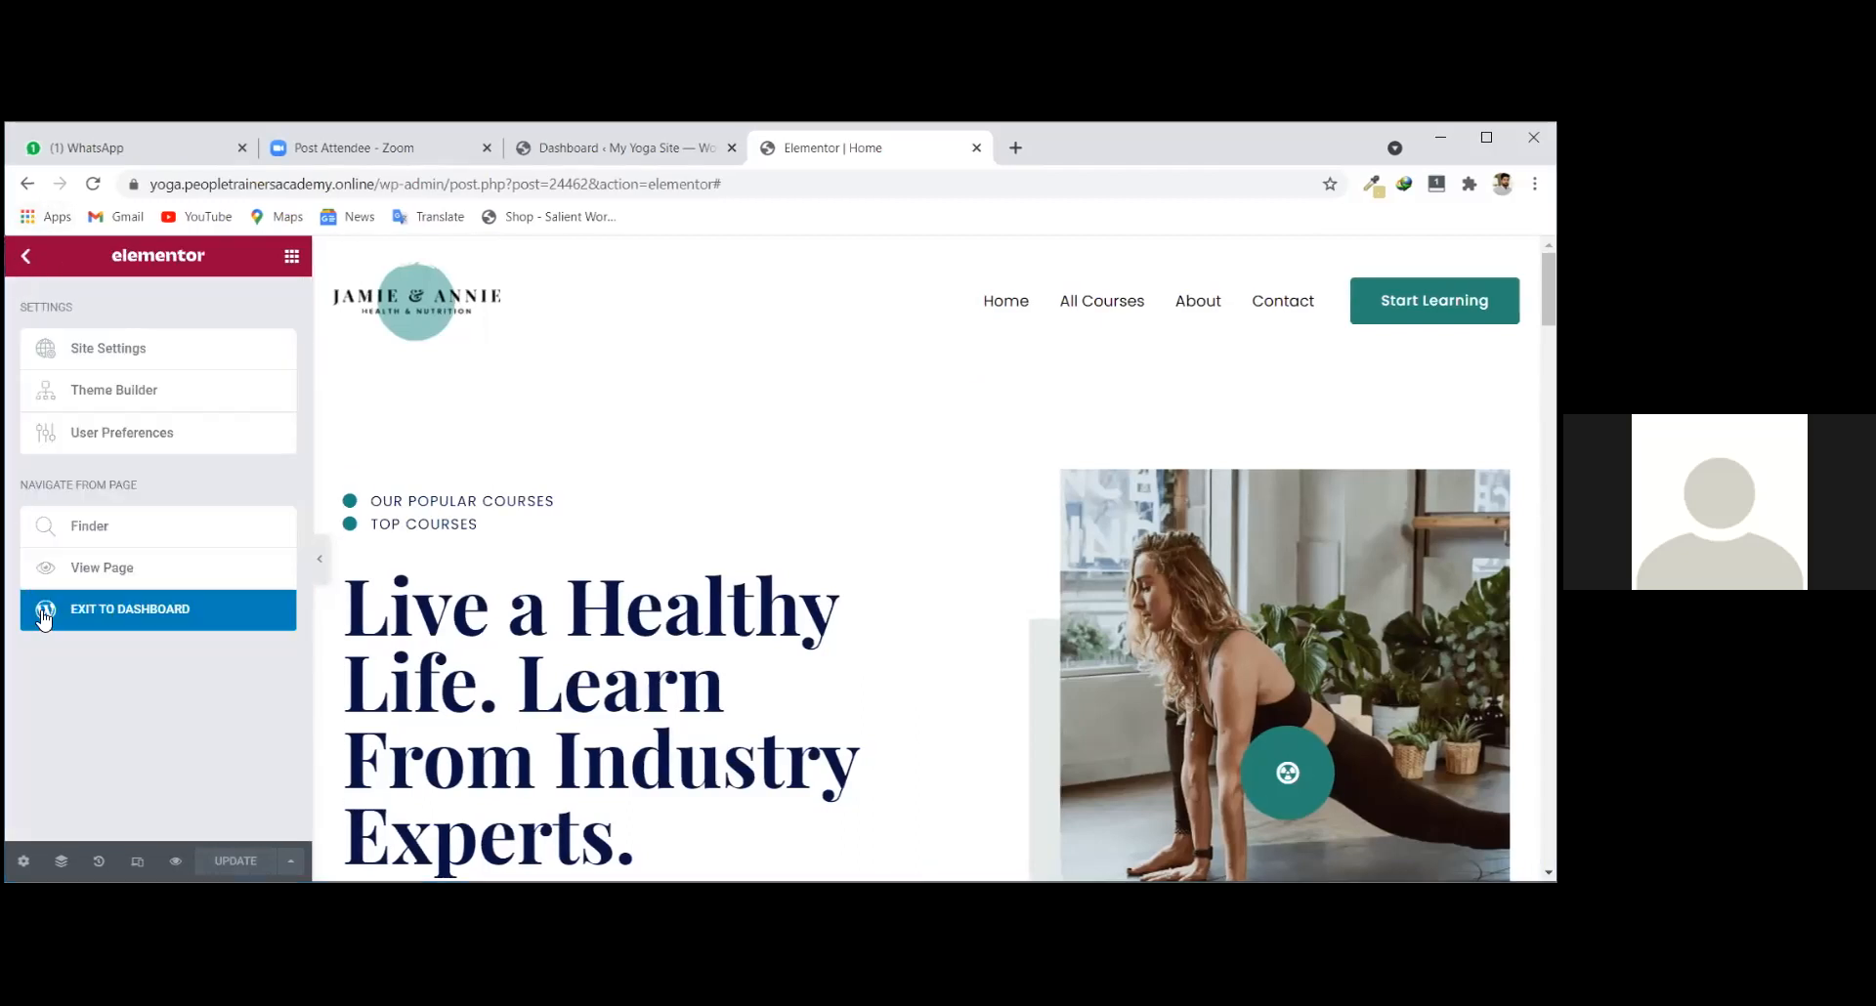
click(155, 619)
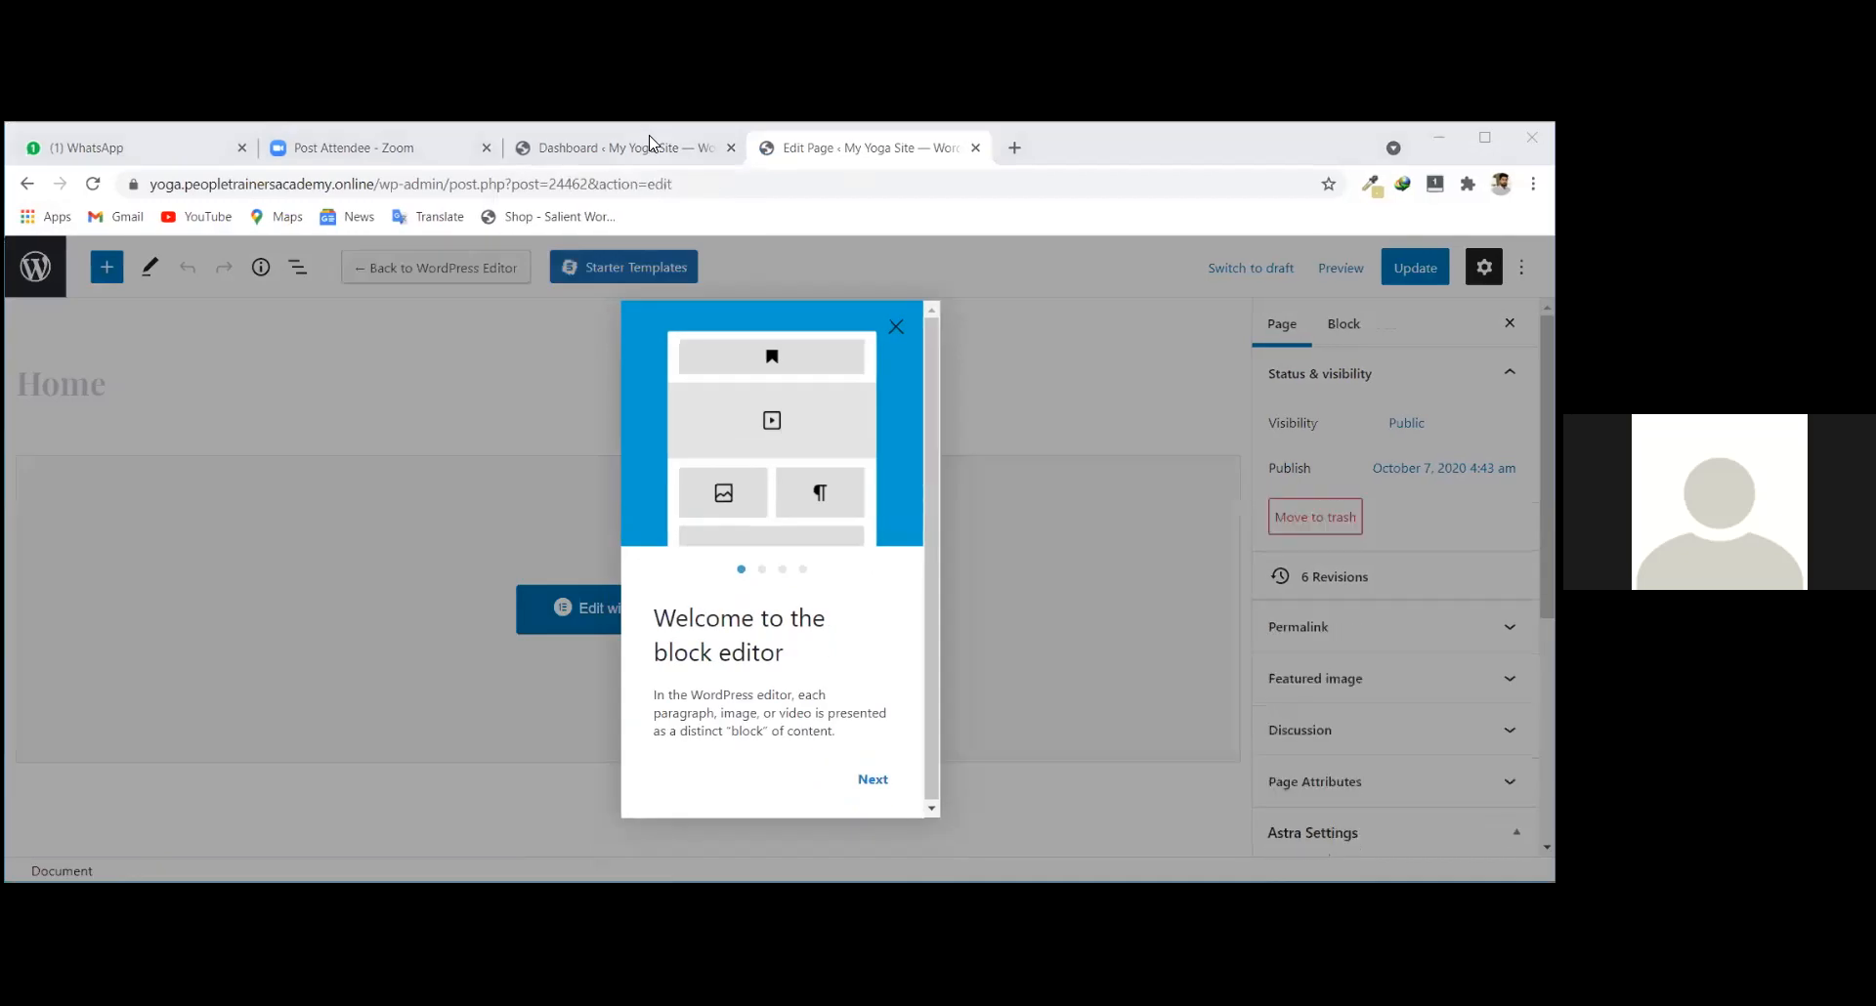
Page through the block editor's welcome guide and dismiss it.
click(872, 780)
click(871, 809)
click(871, 779)
click(894, 327)
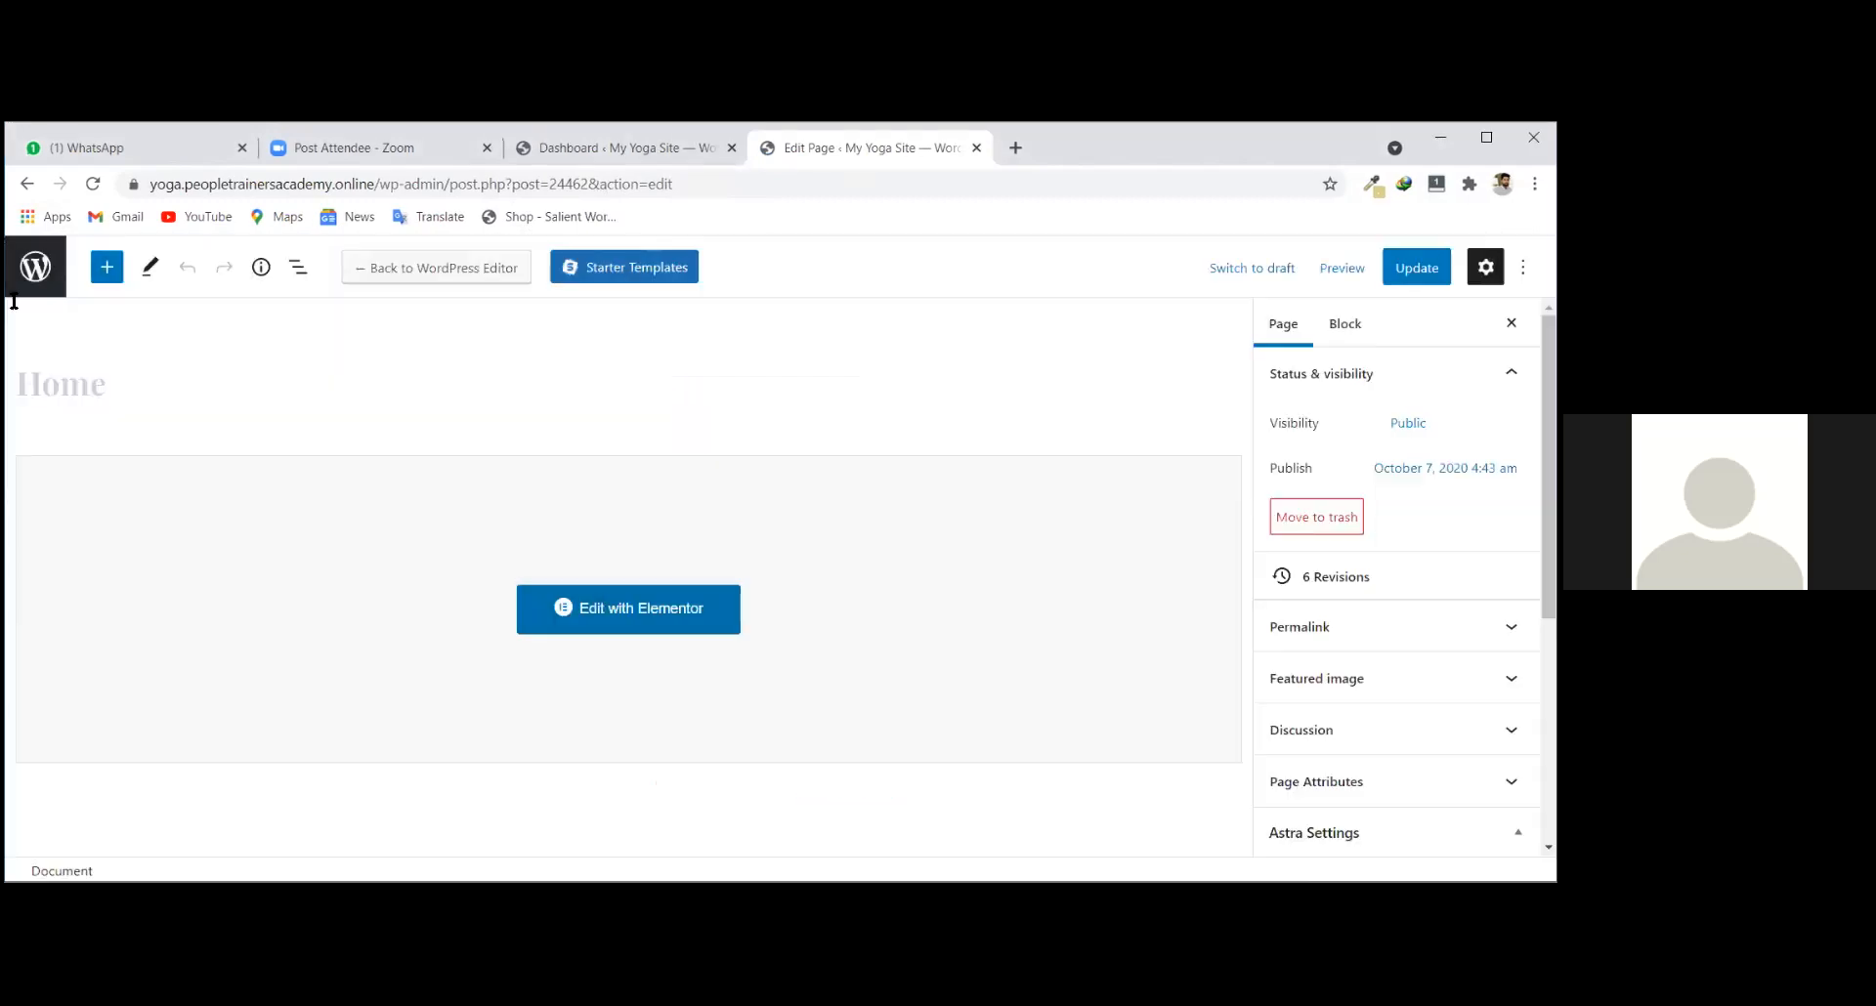
Return to the site's list of all pages and close the spare Dashboard browser tab.
click(59, 266)
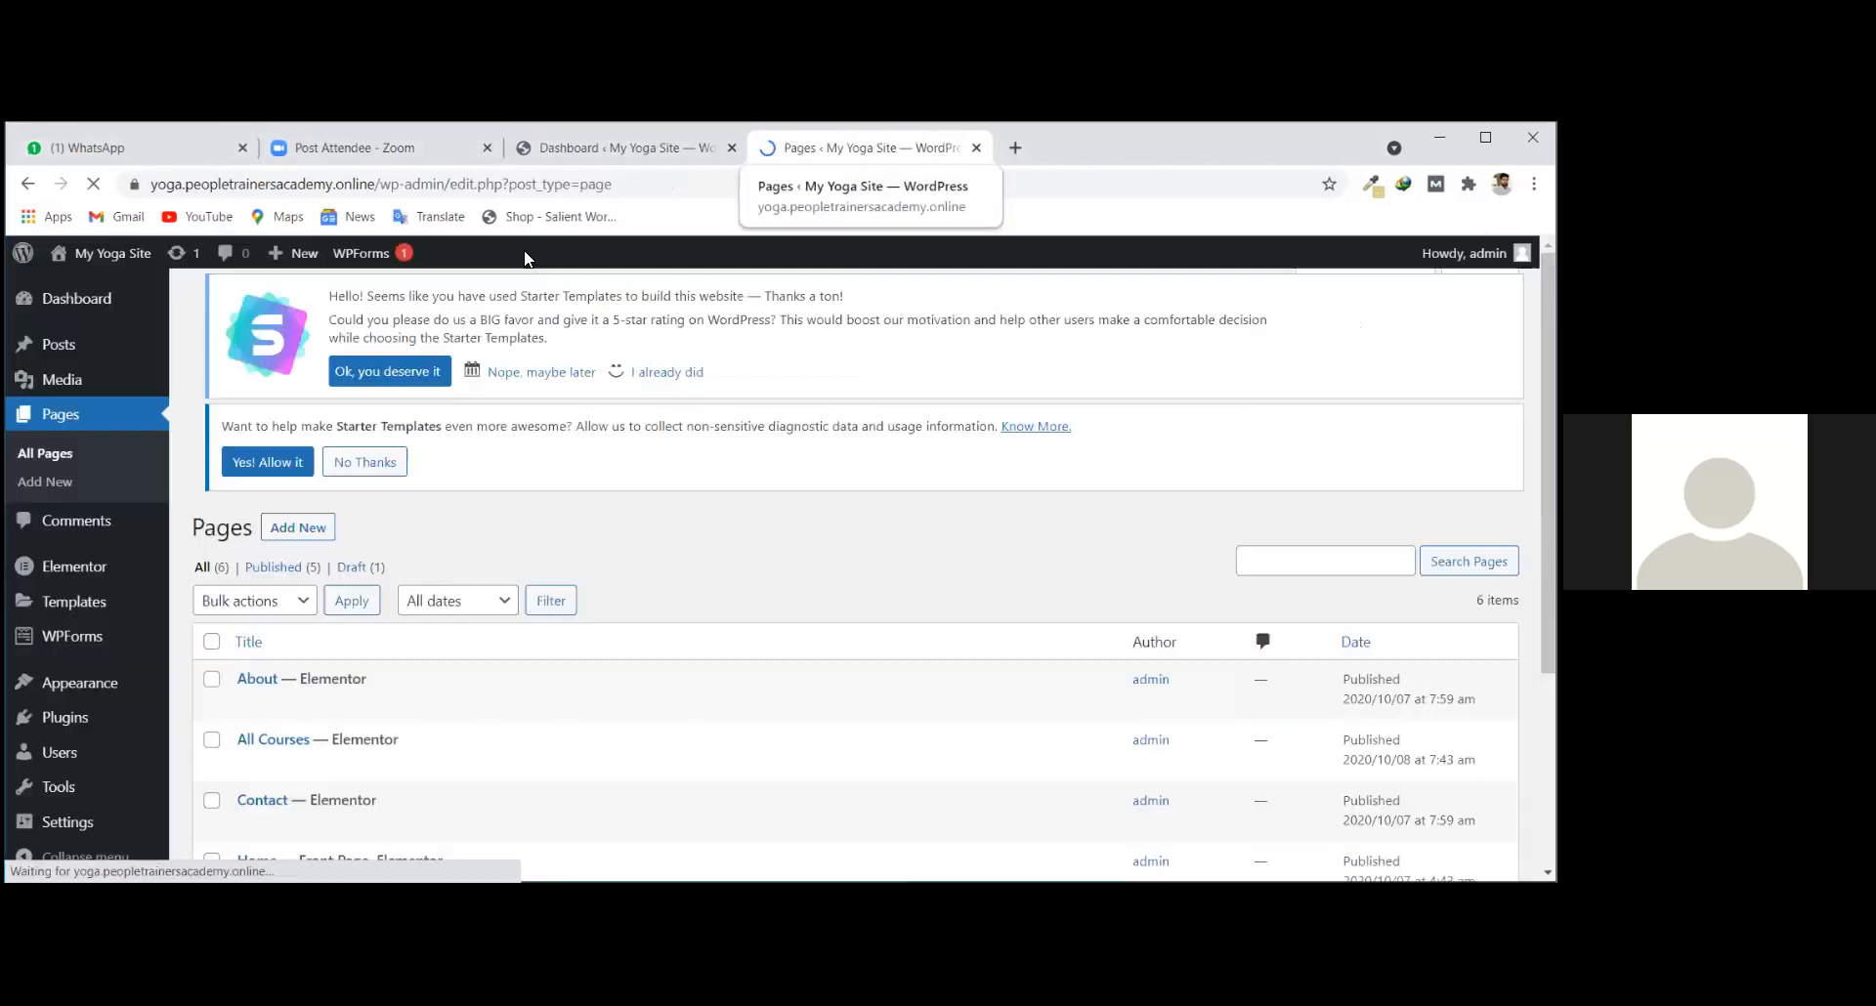
click(730, 148)
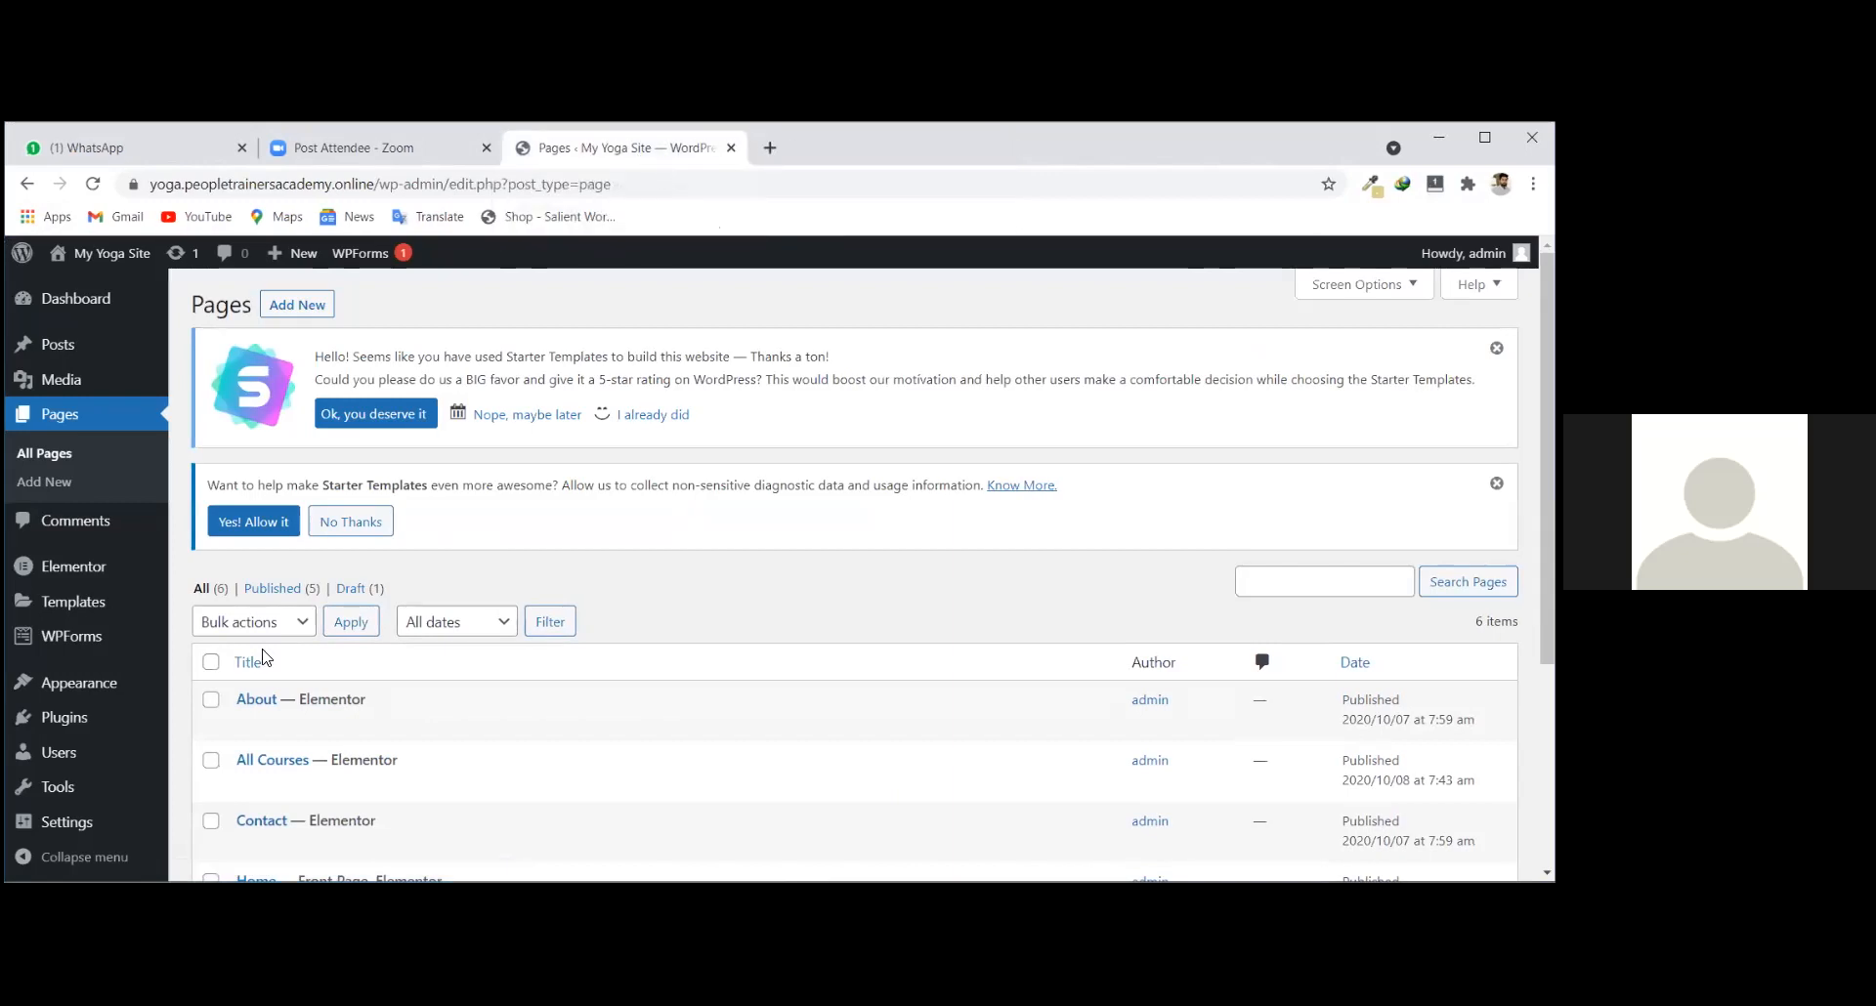
scroll(264, 659, down, 3)
scroll(62, 369, up, 3)
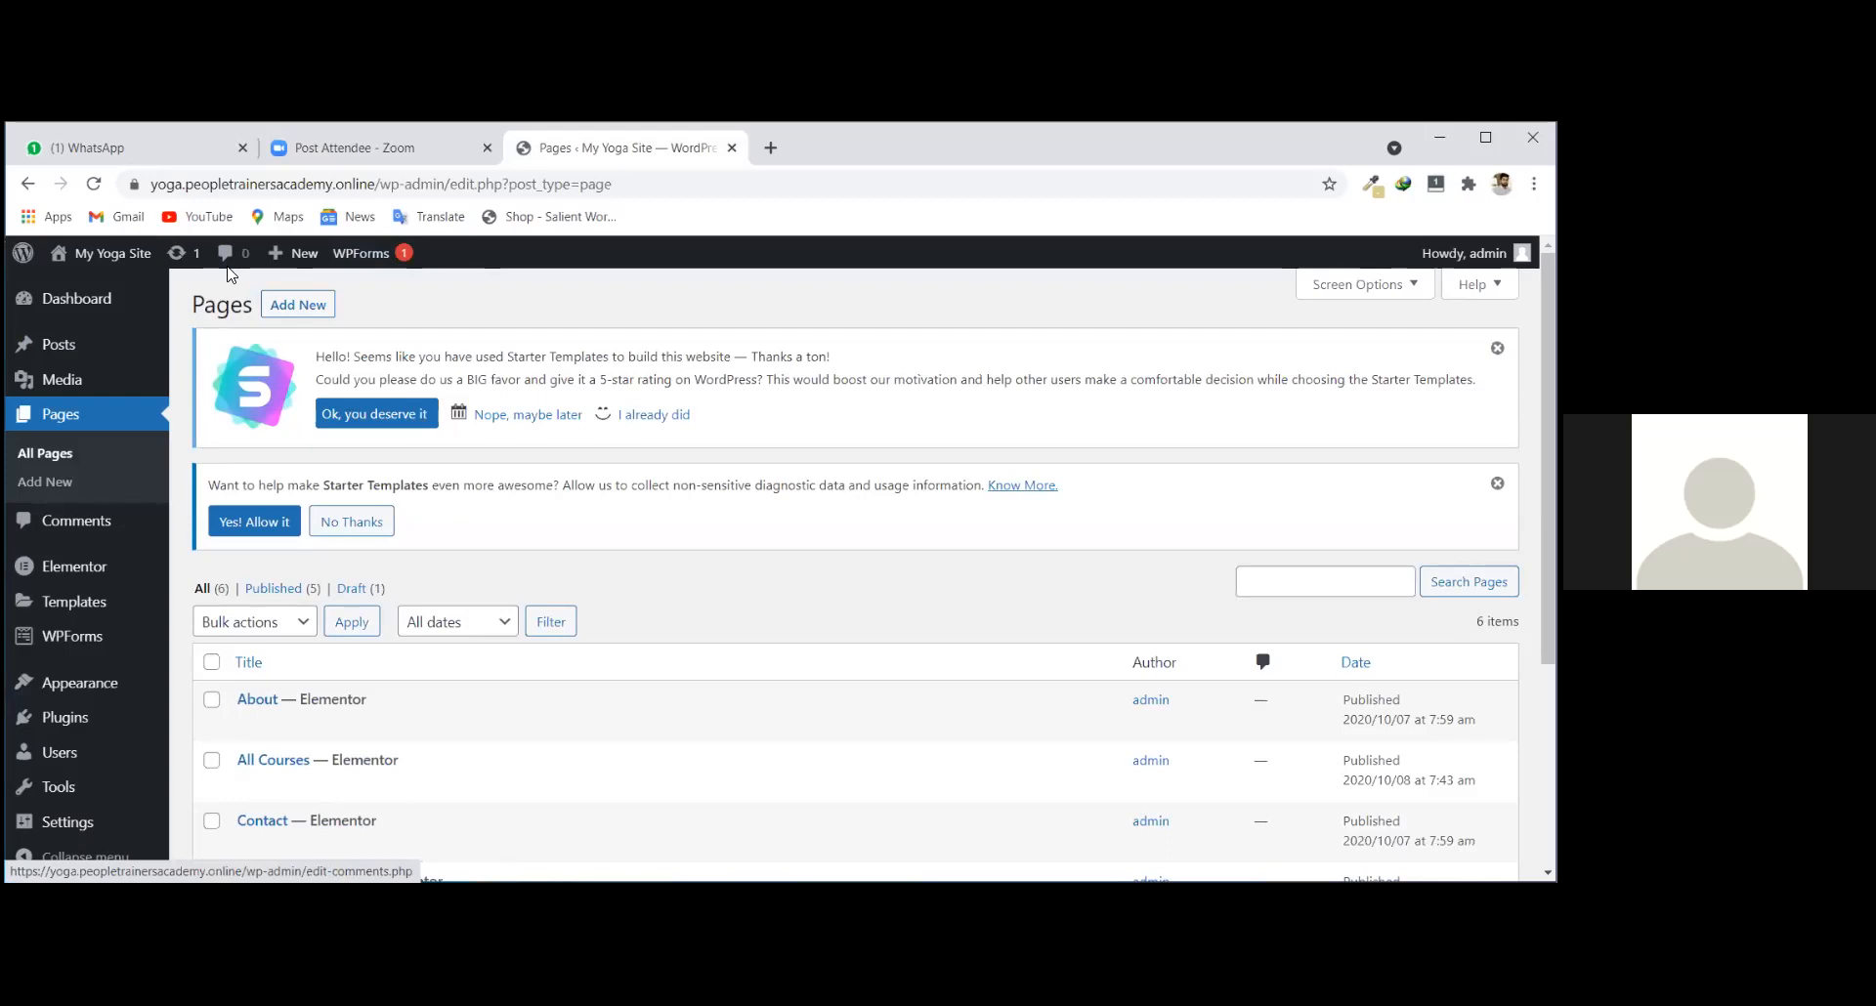
Open the live My Yoga Site in a new browser tab and switch to it.
mouse_move(128, 252)
scroll(75, 445, down, 2)
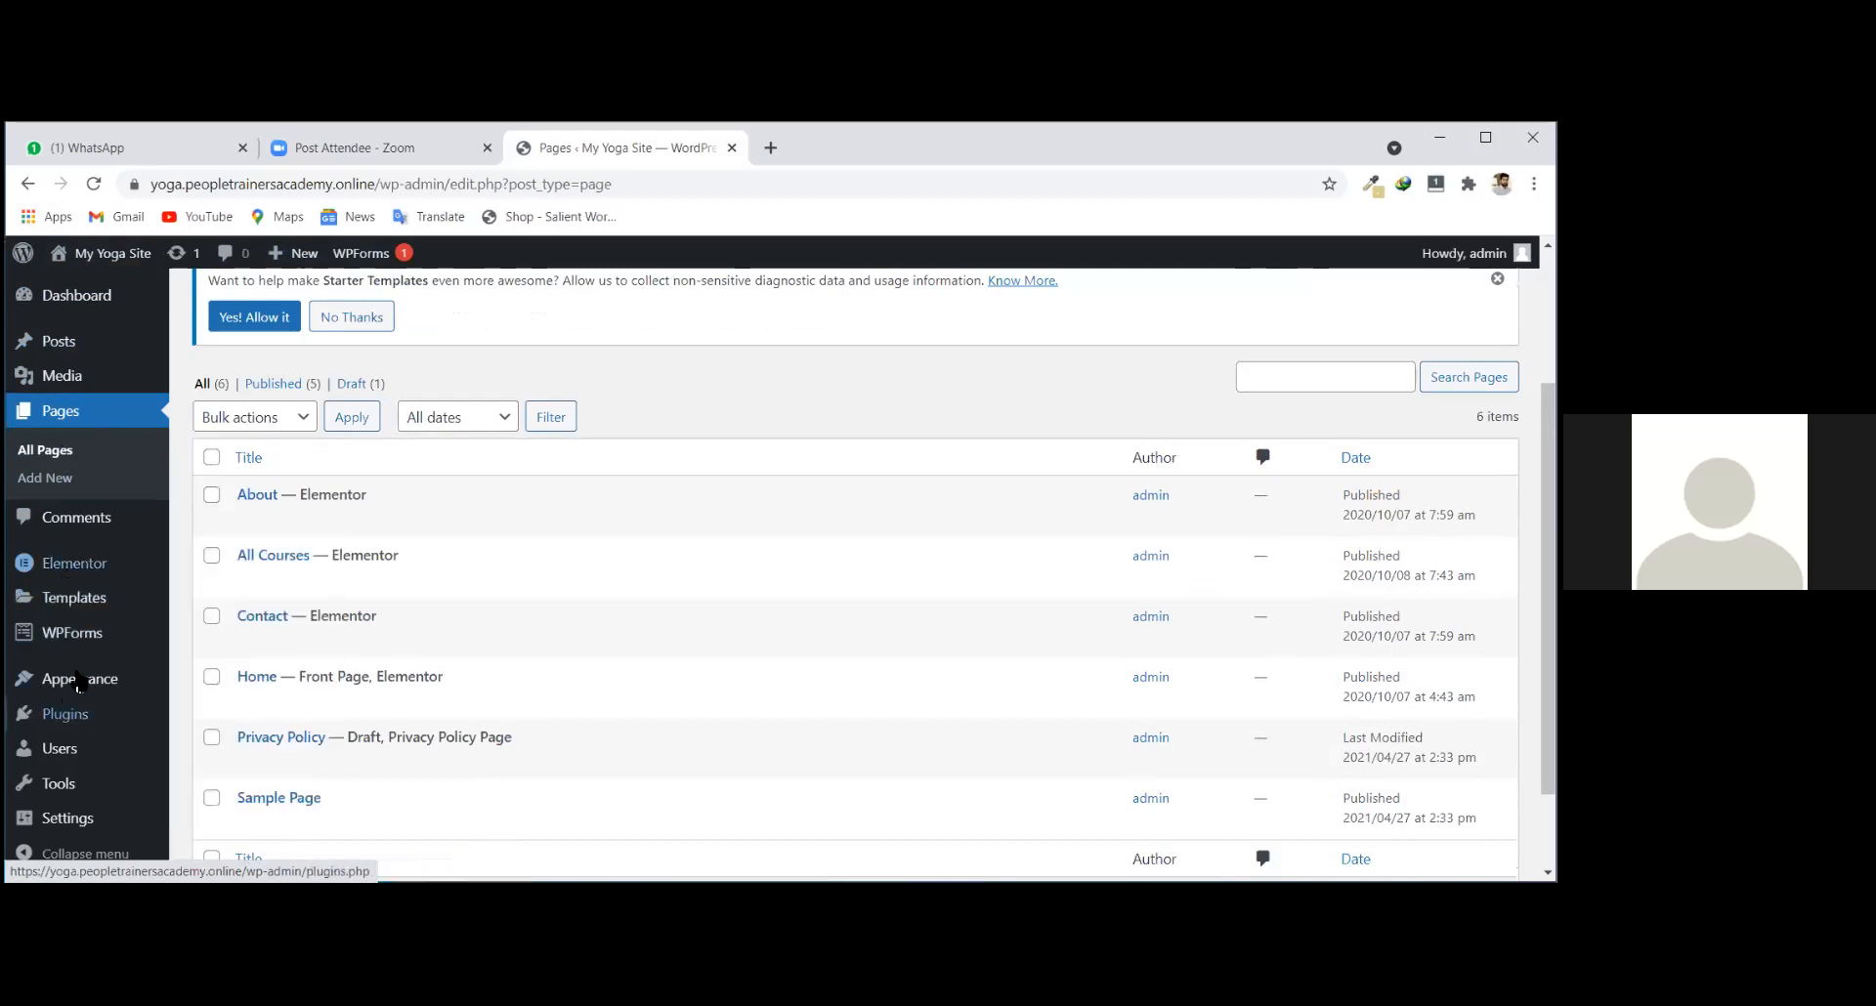
scroll(78, 684, down, 2)
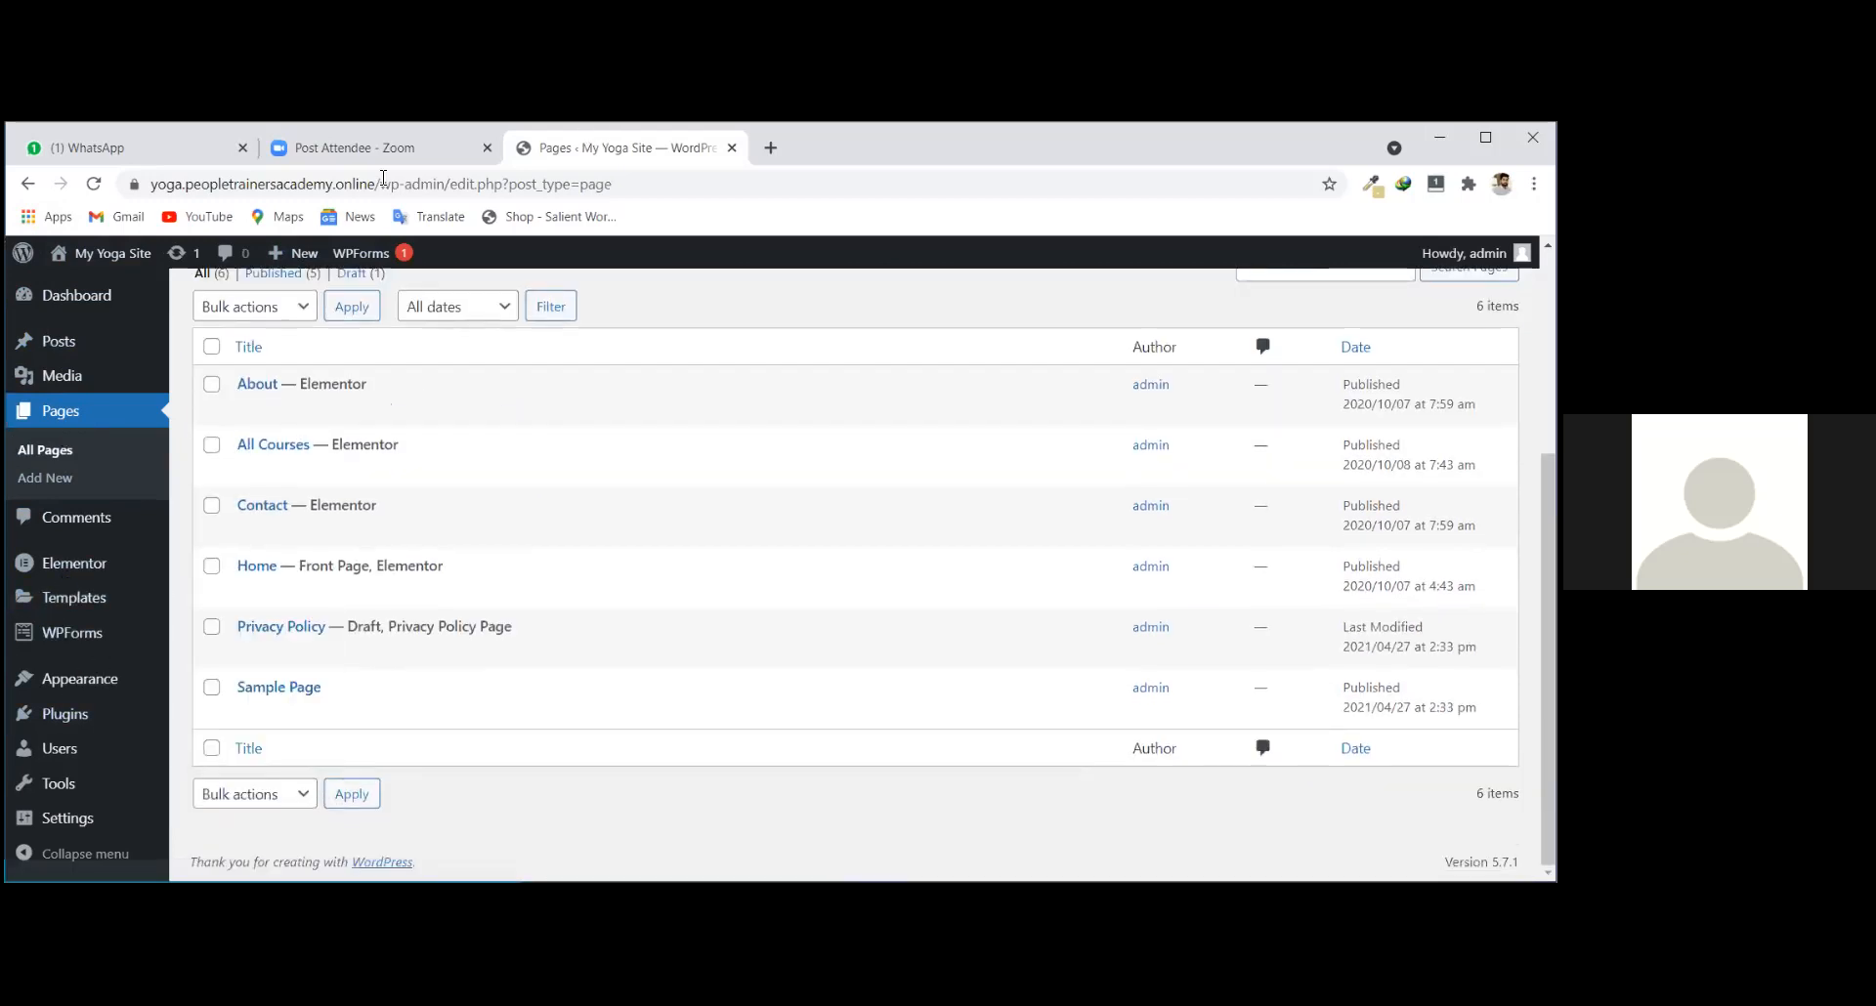
right_click(90, 288)
click(133, 299)
click(824, 152)
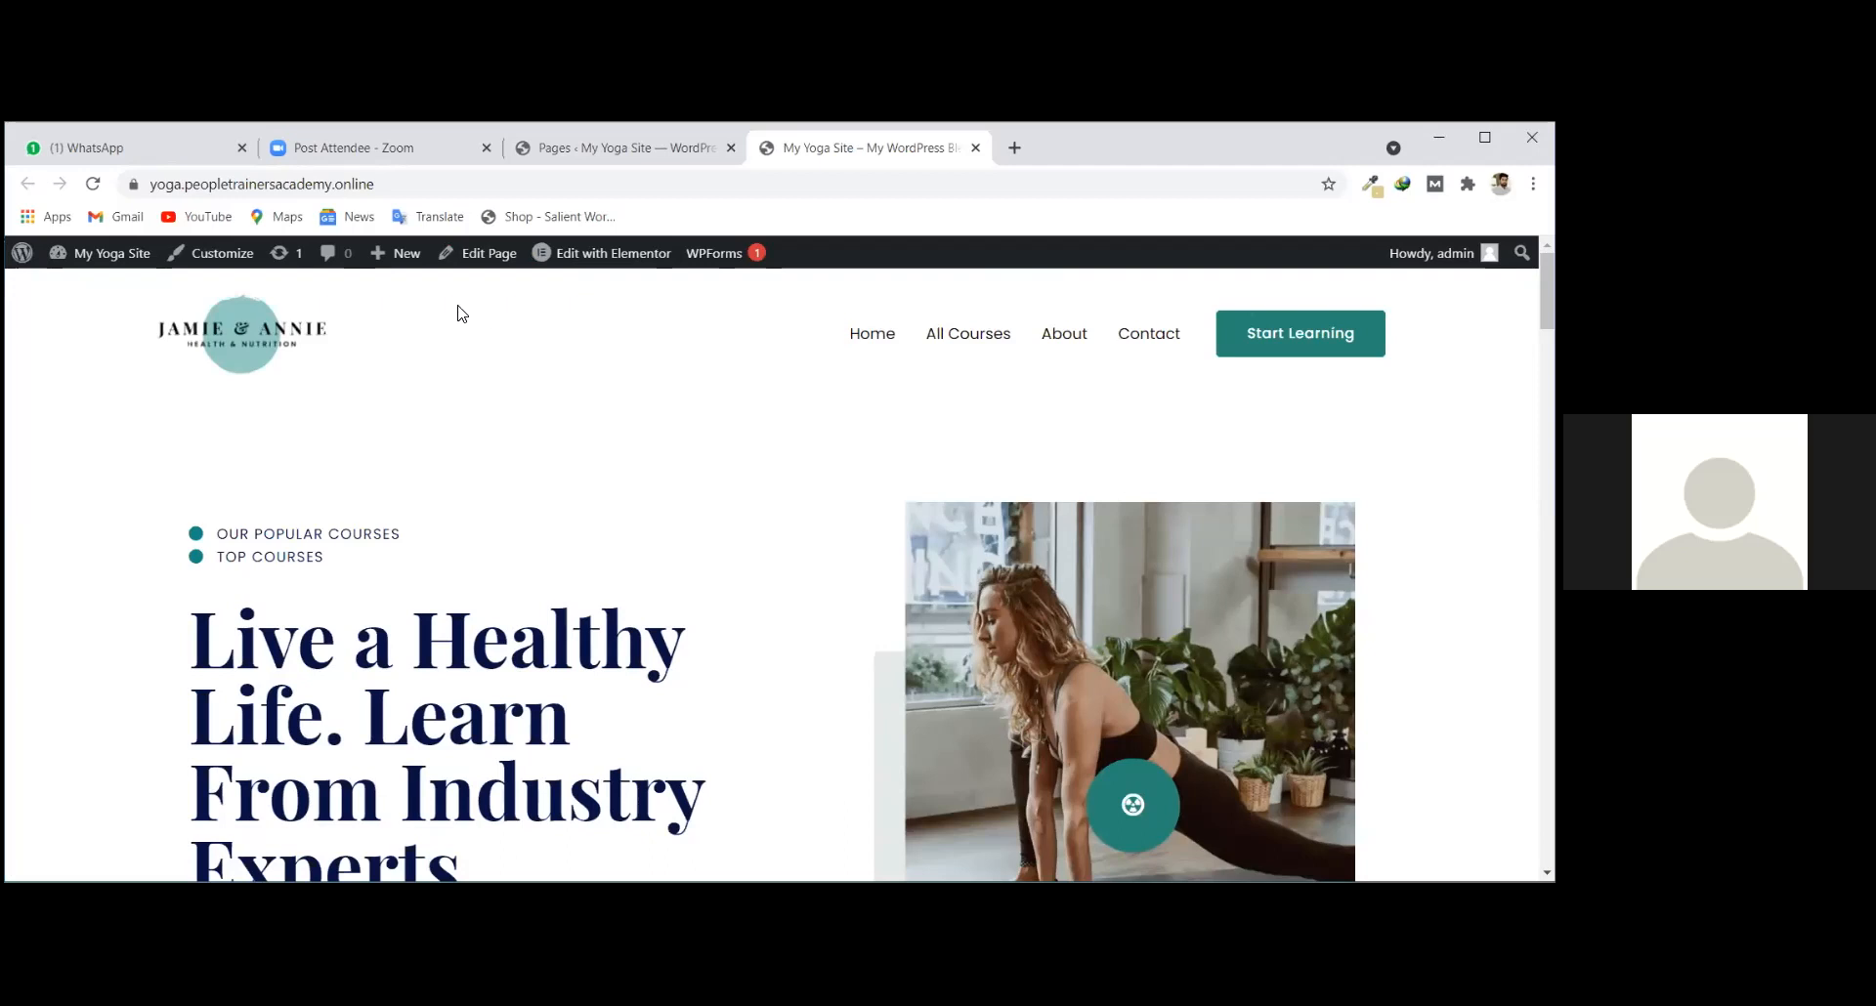
Open the theme Customizer for the live home page.
mouse_move(78, 256)
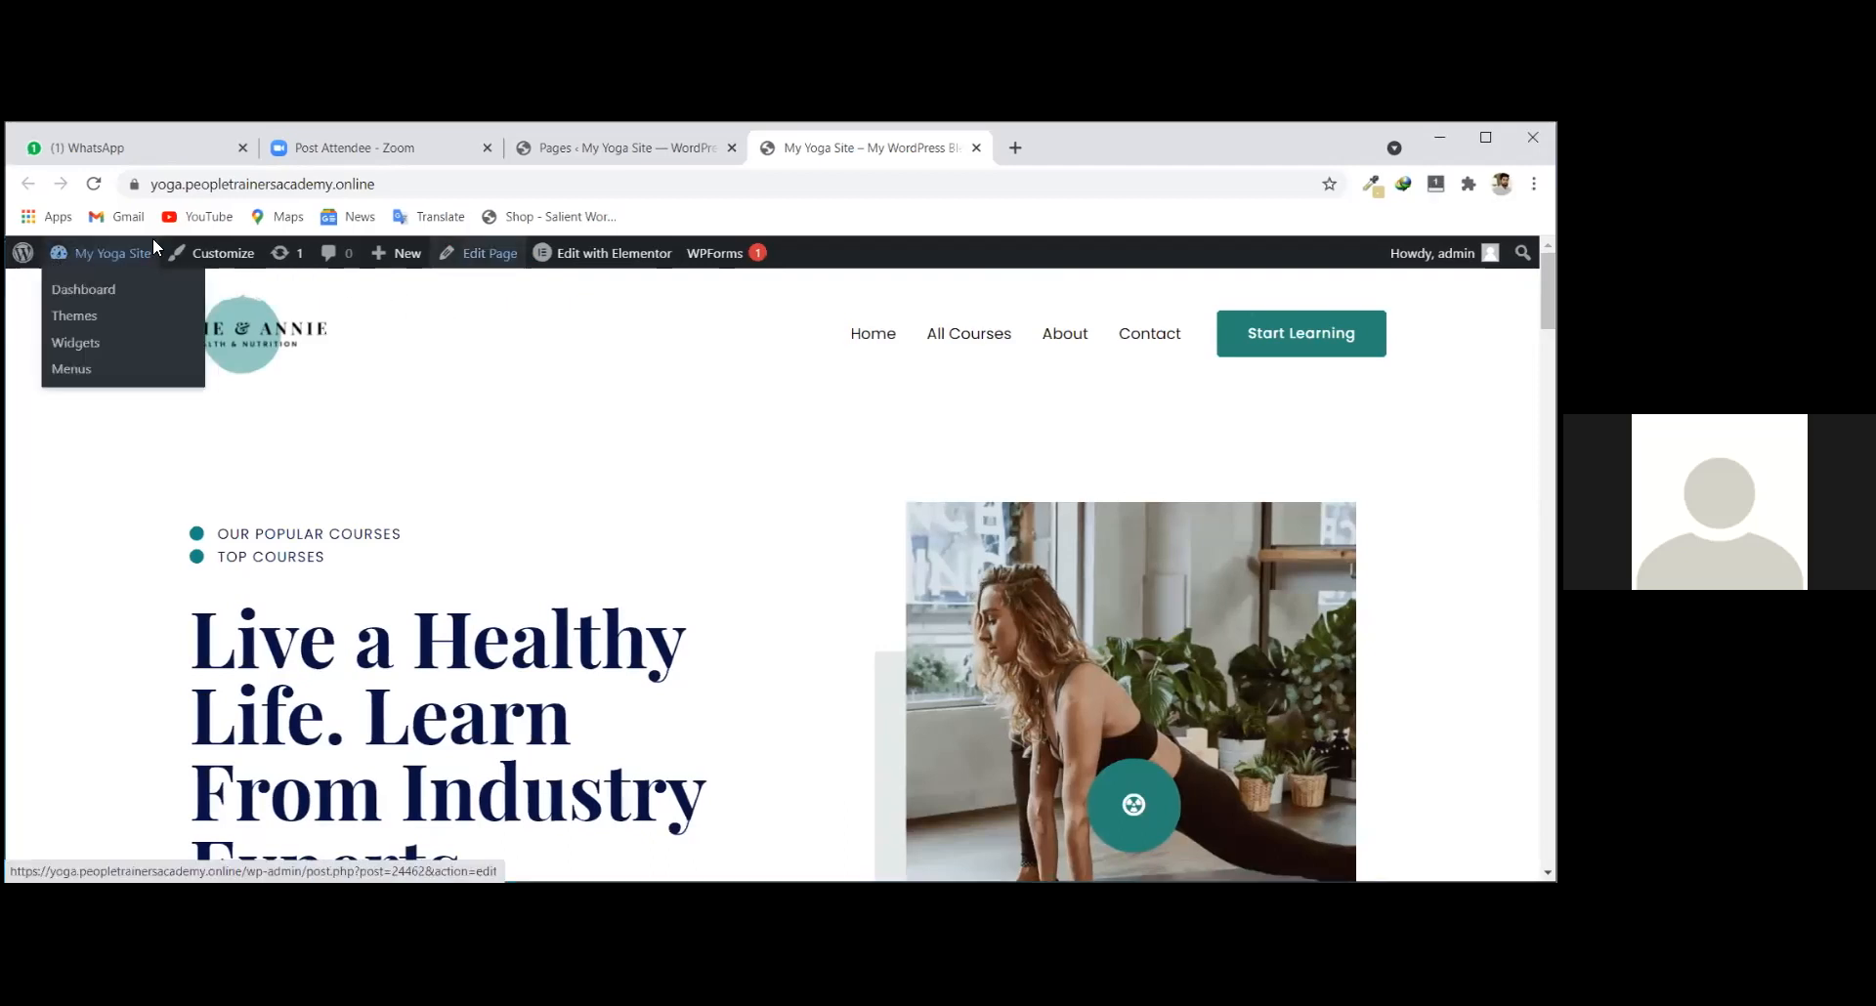
mouse_move(612, 254)
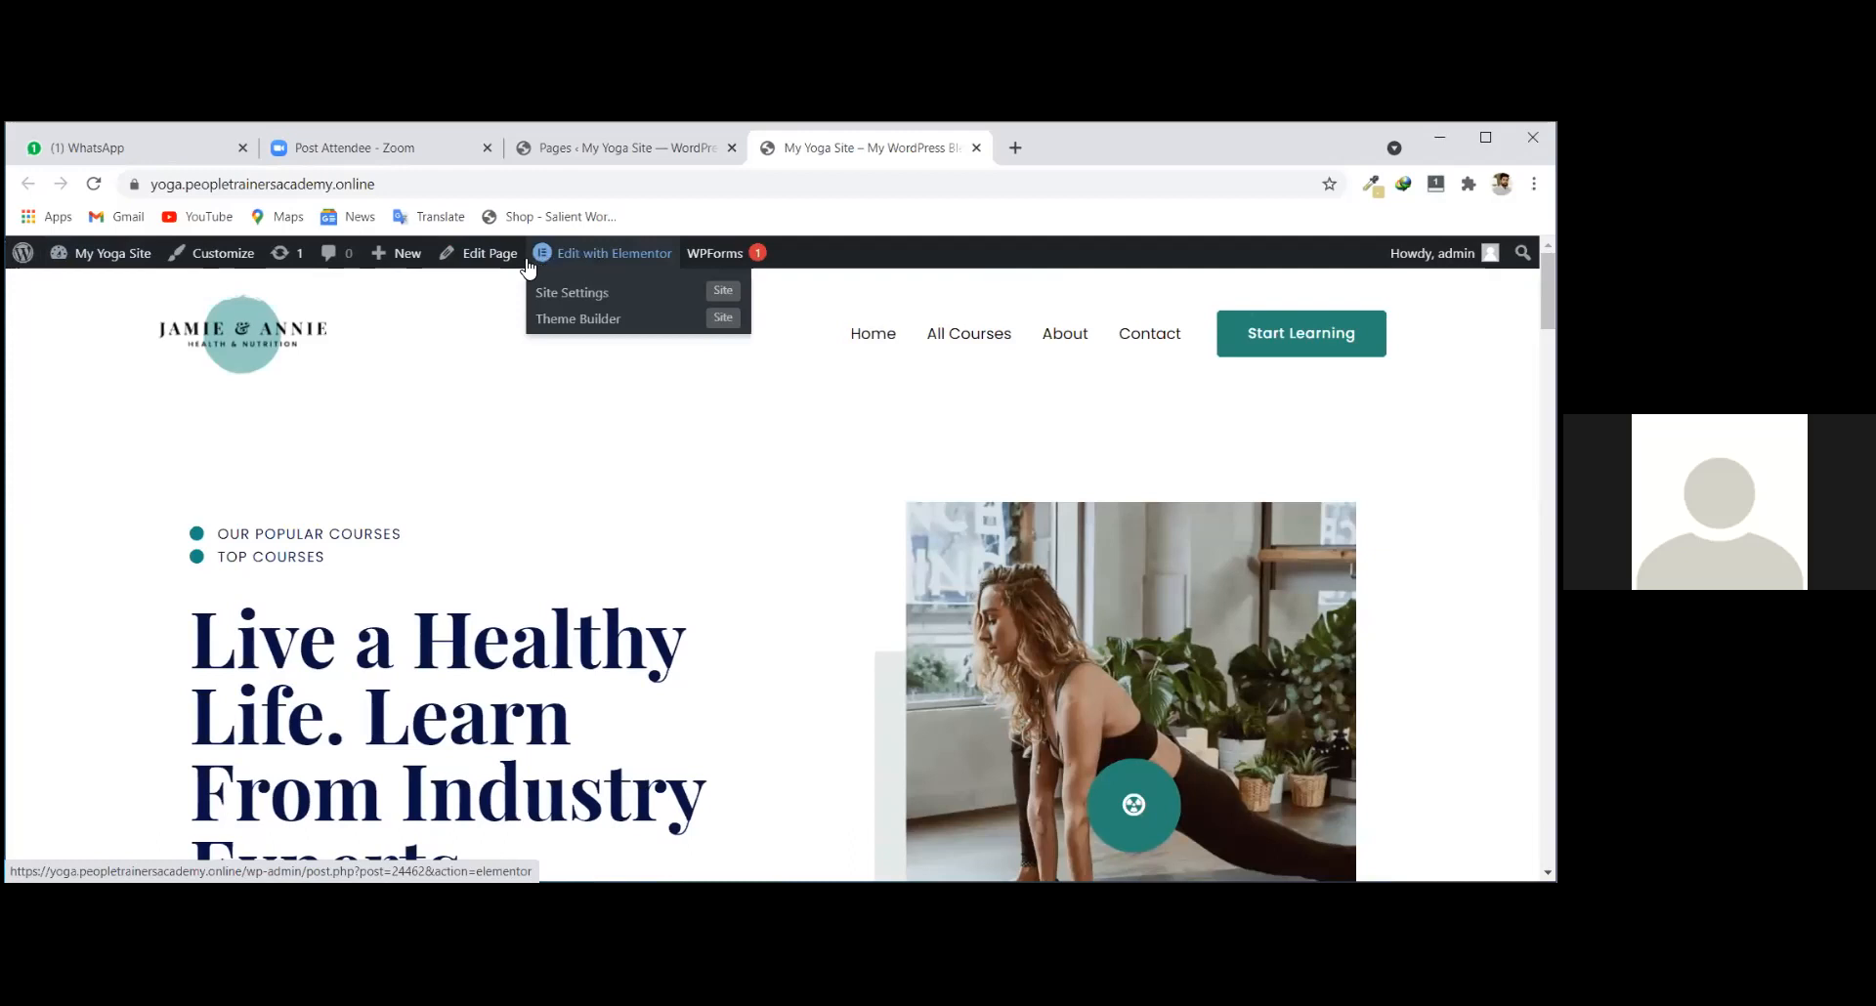
click(211, 256)
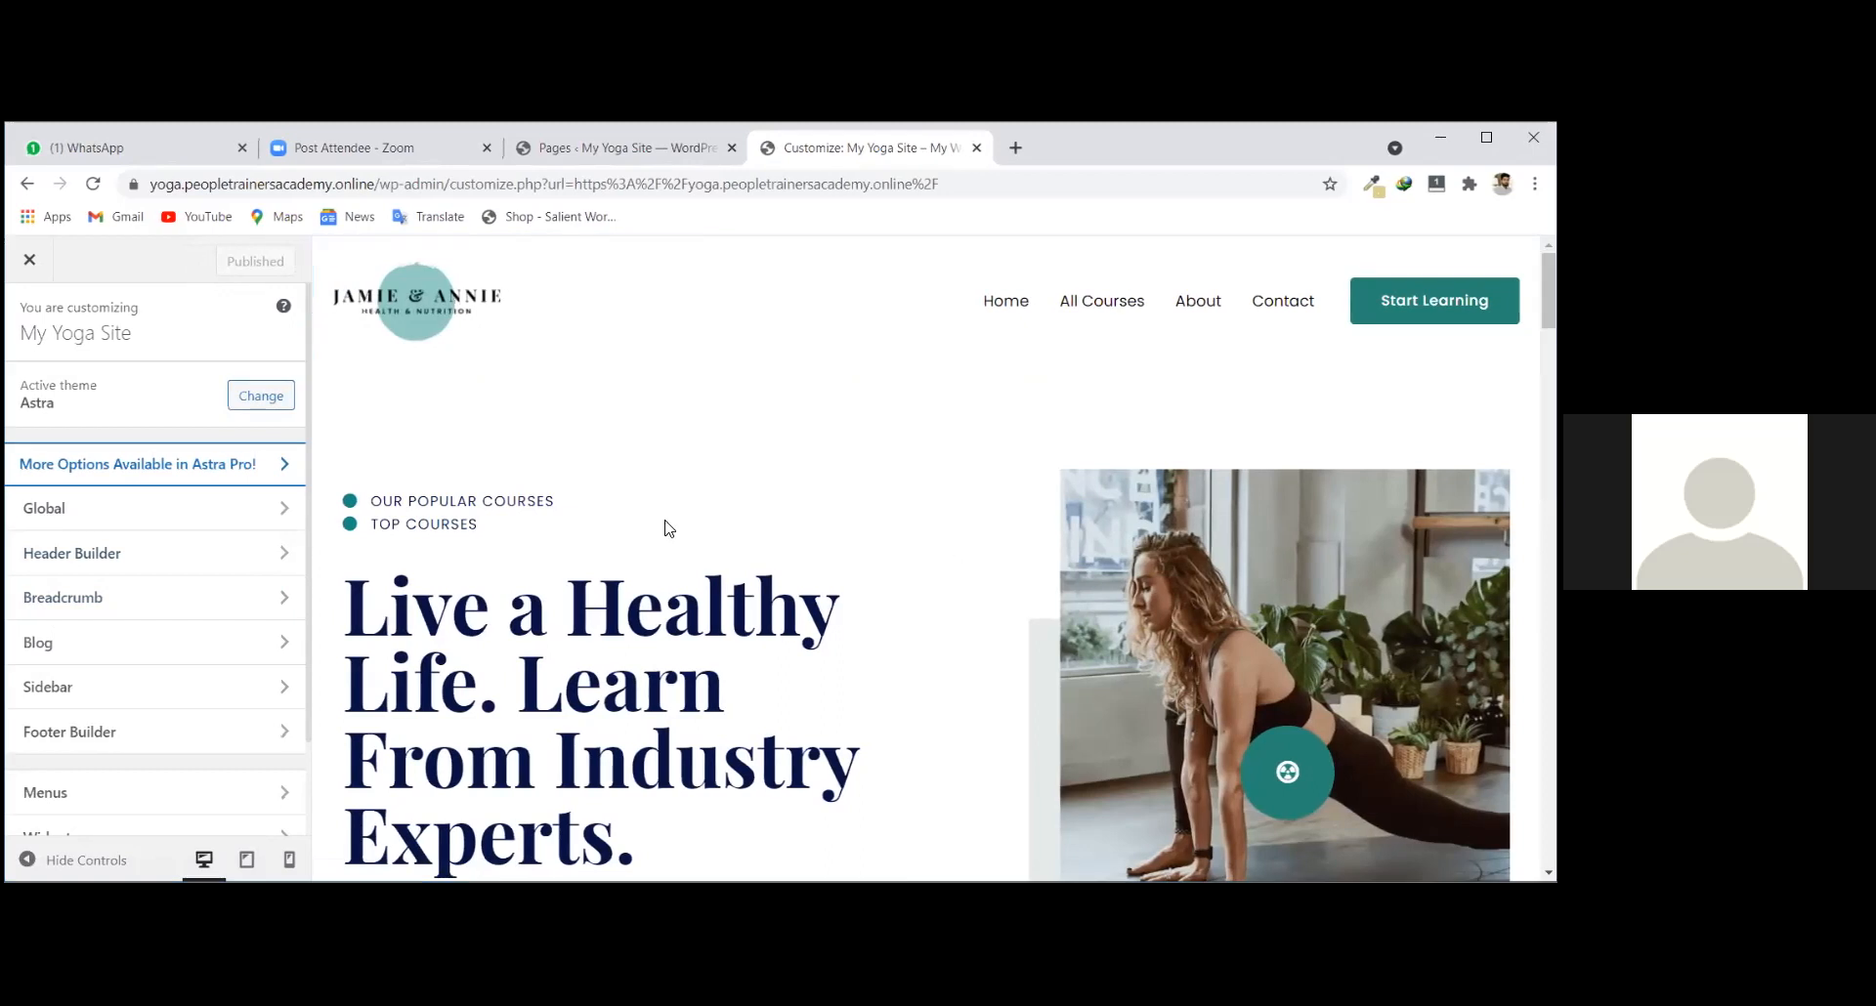
Open the header logo's settings from the home page preview.
scroll(459, 420, down, 1)
scroll(459, 420, down, 1)
scroll(922, 668, down, 1)
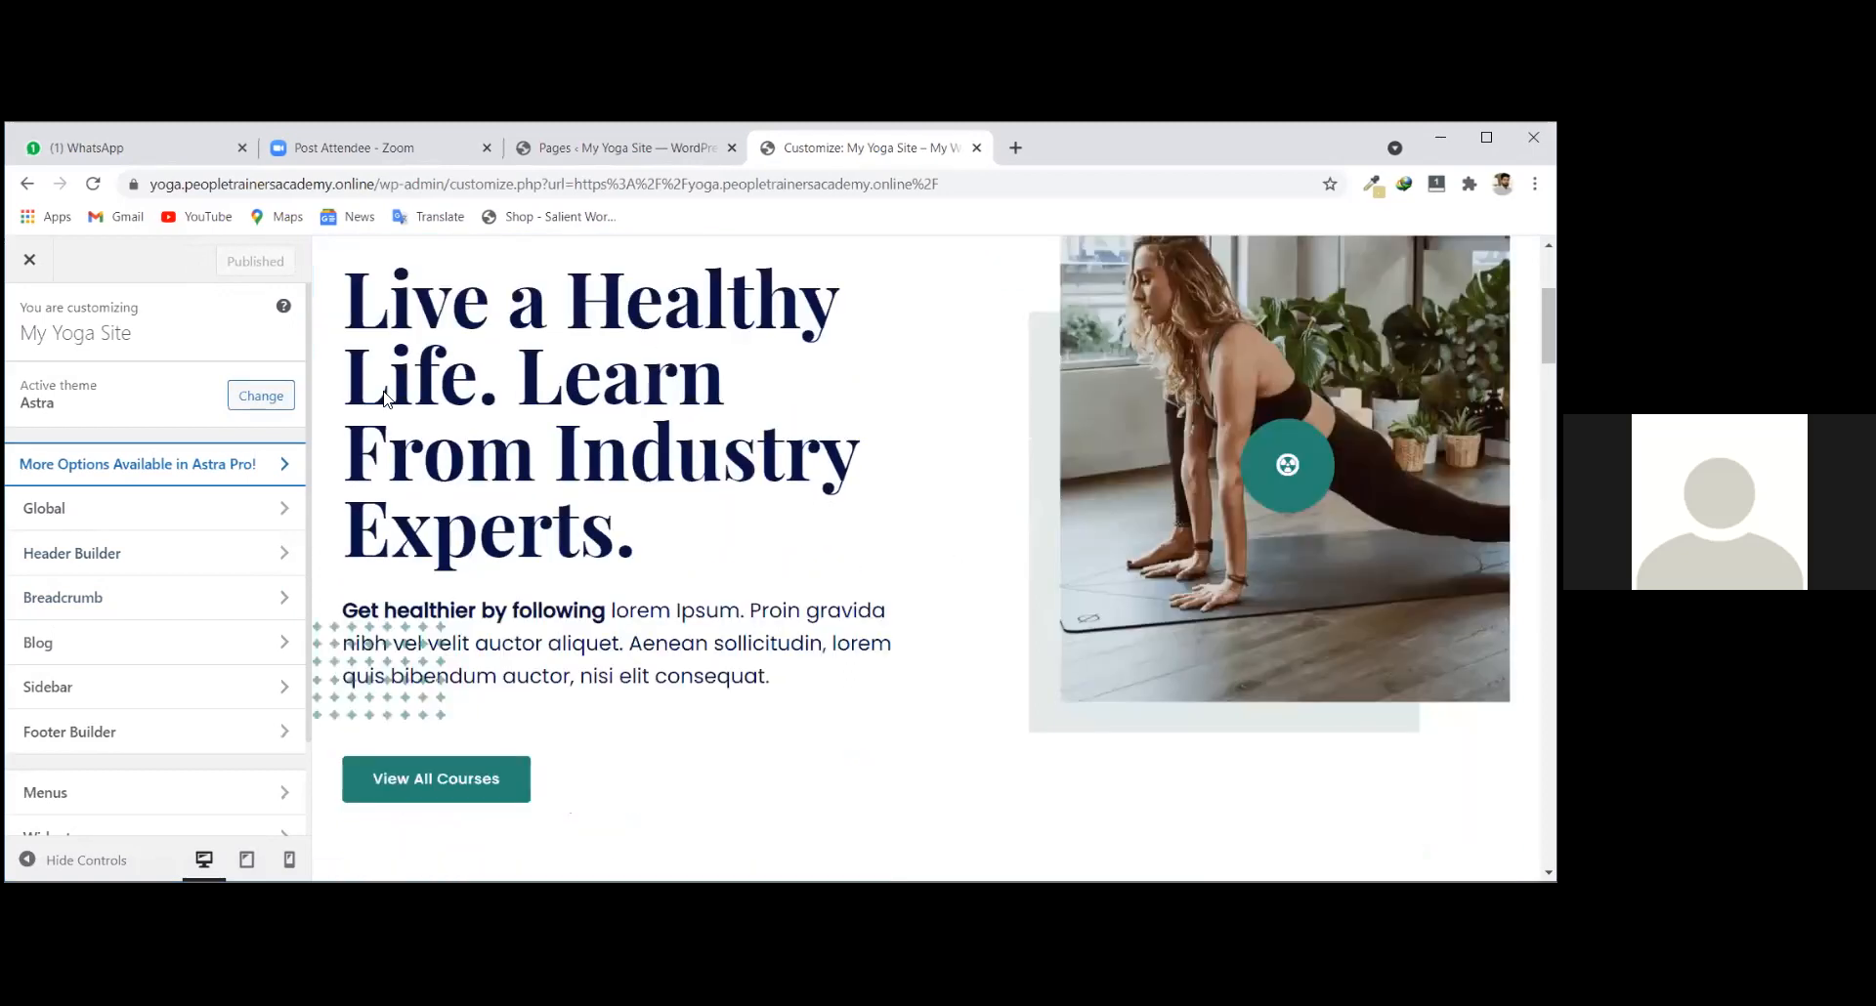
scroll(548, 356, up, 3)
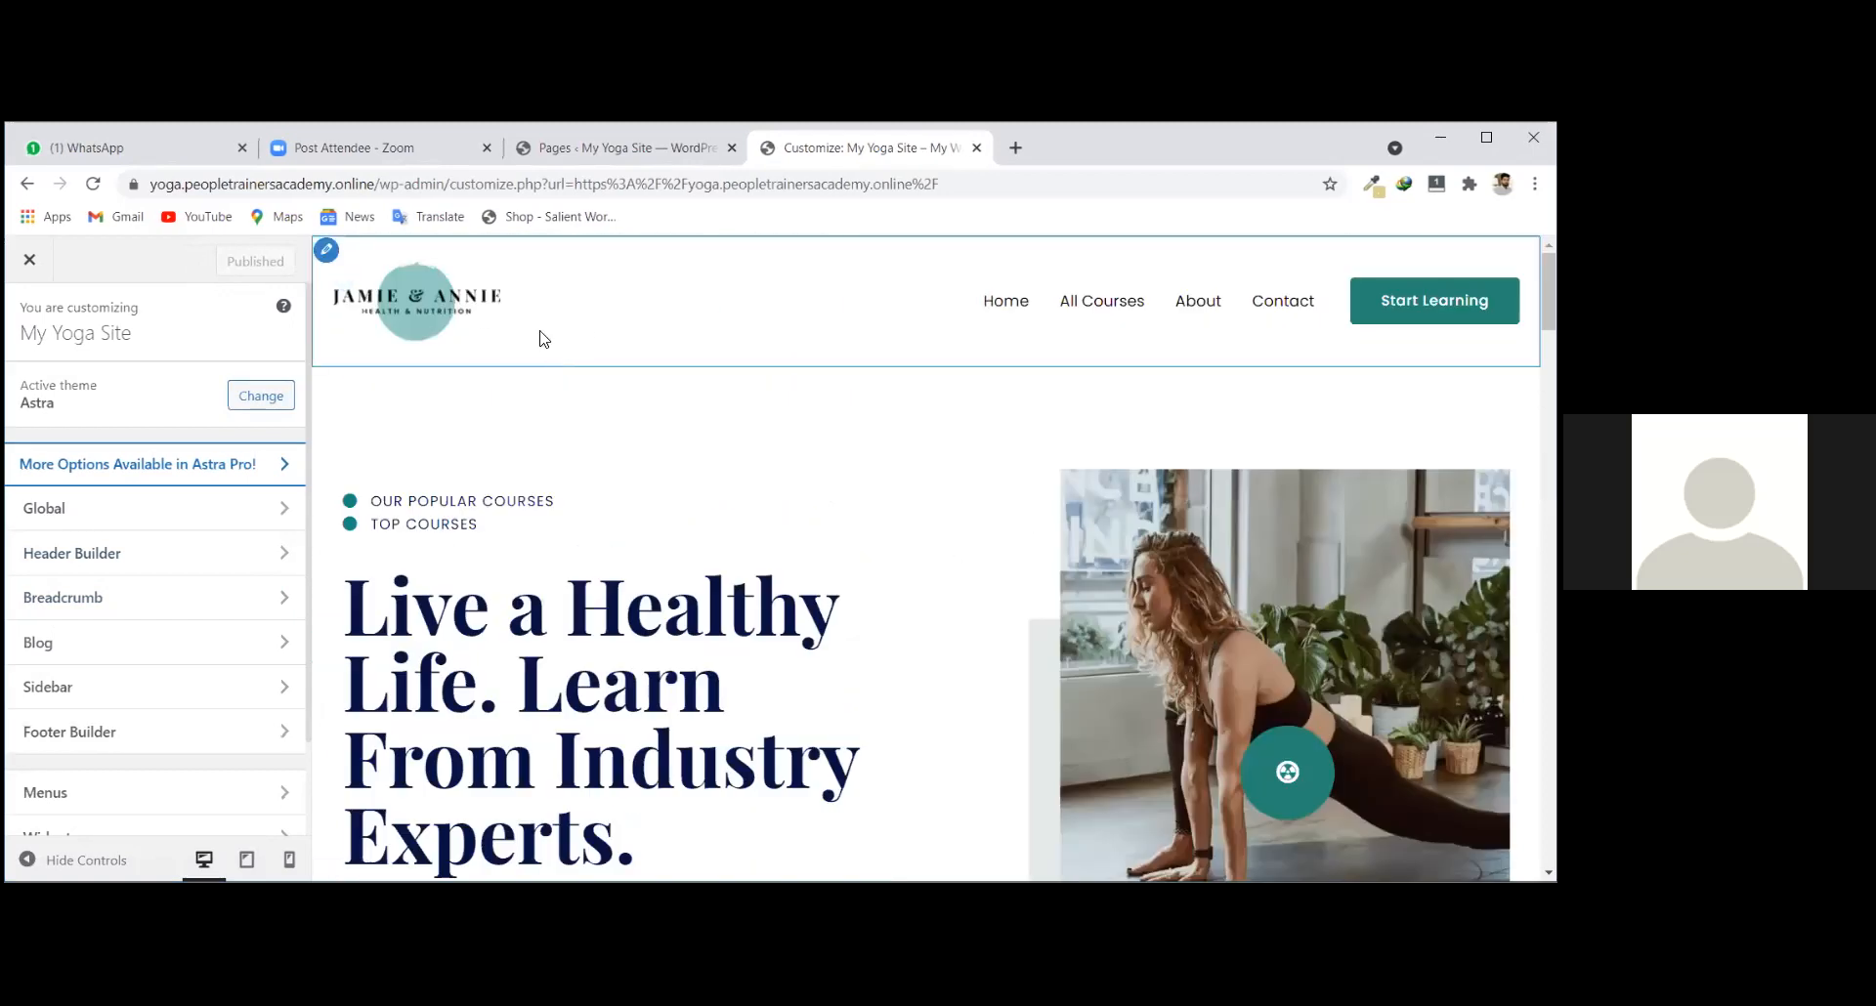
mouse_move(377, 277)
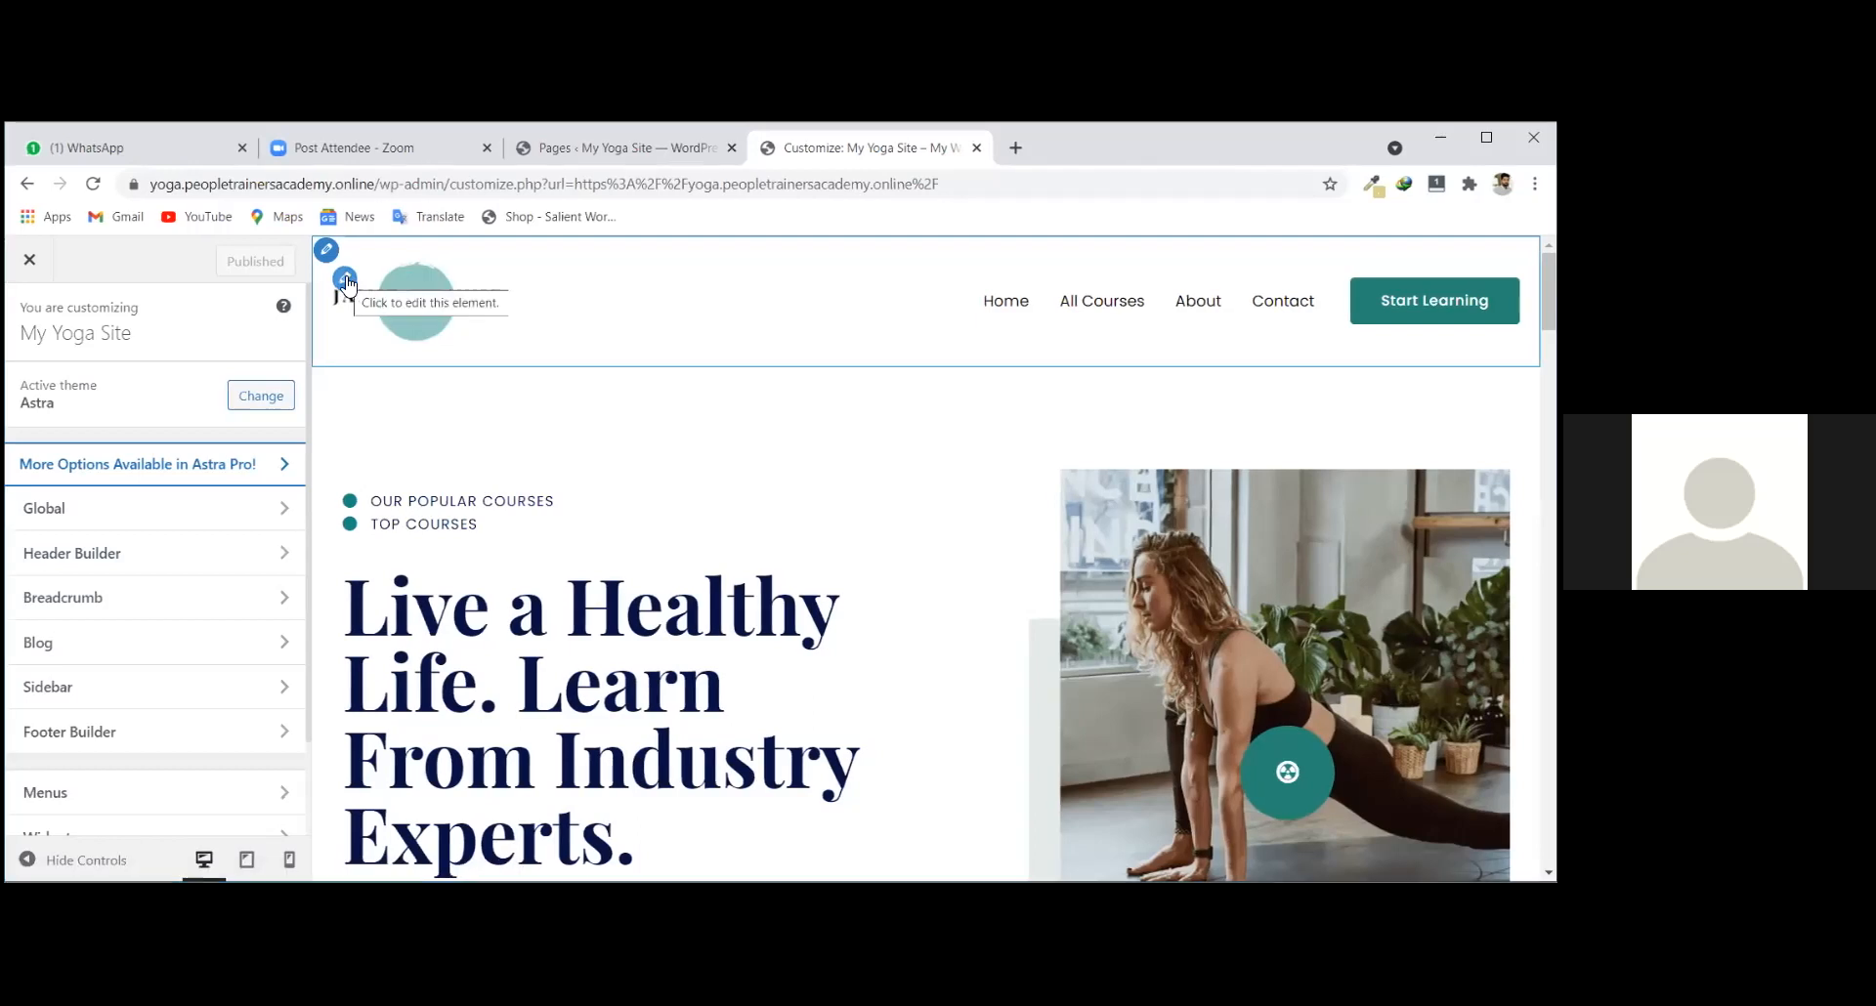
click(344, 280)
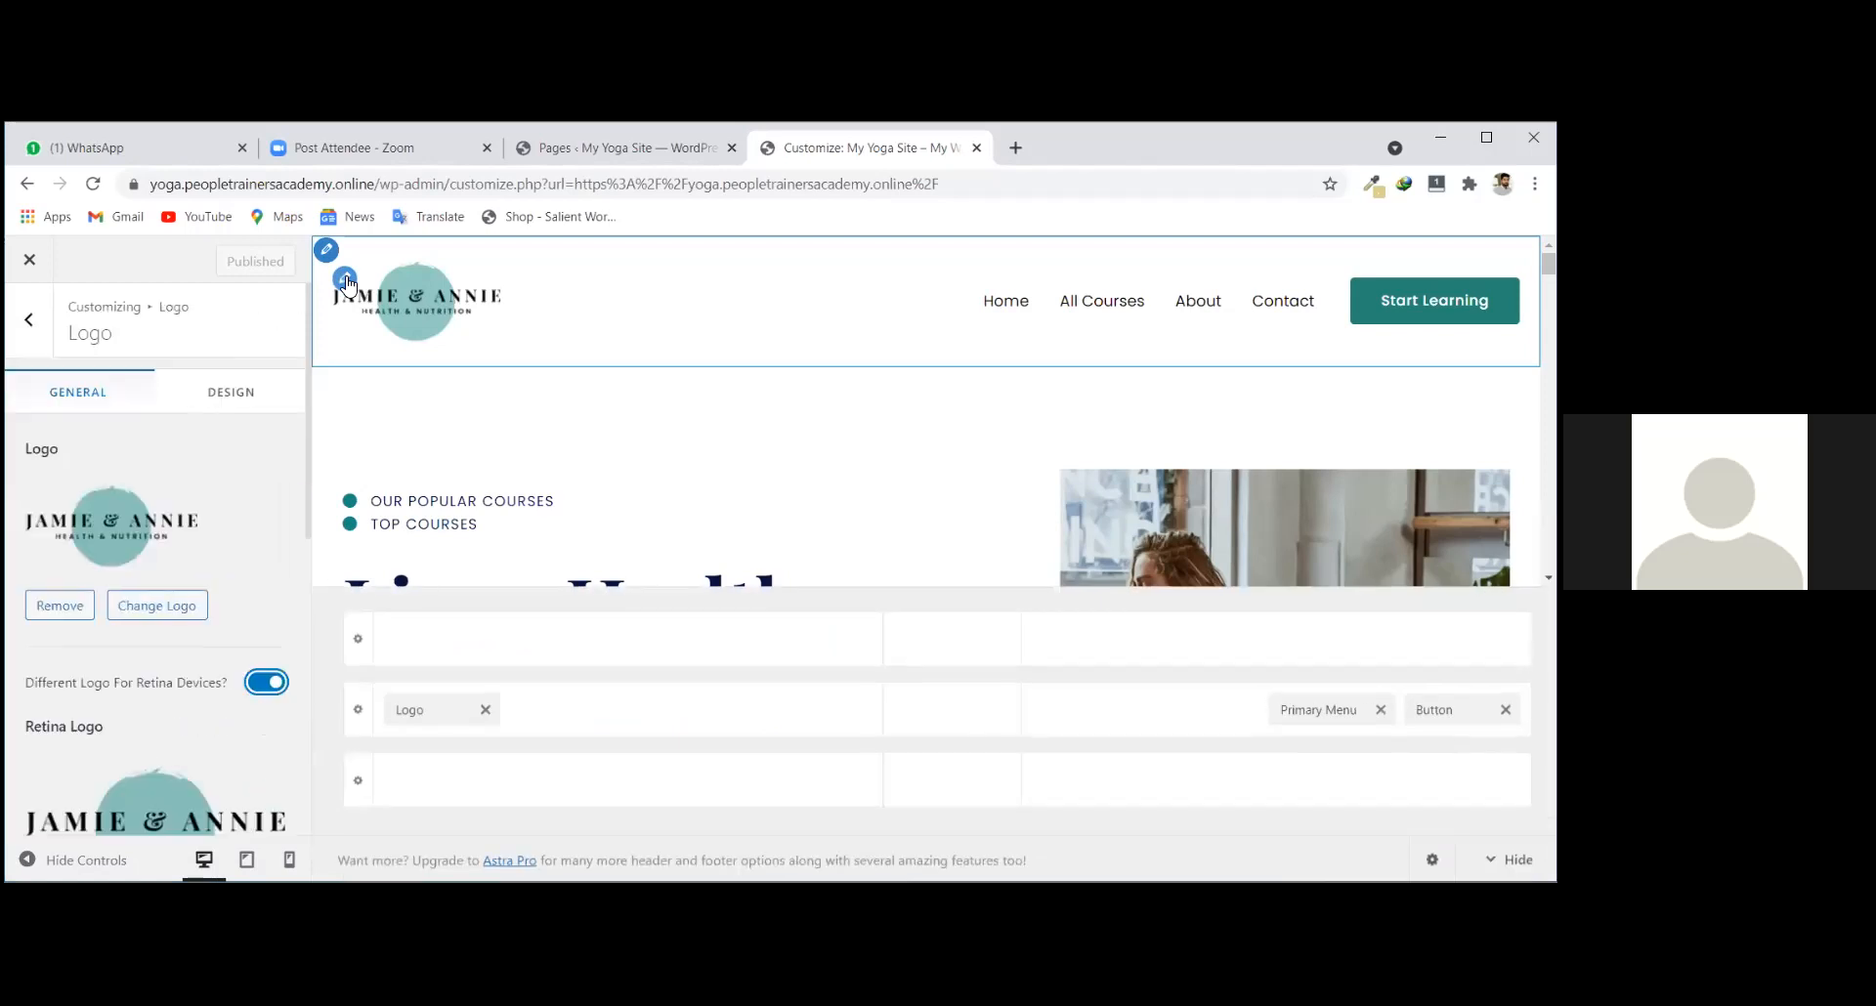
Replace the header logo with the logo-2.svg image from the media library, without cropping it.
scroll(85, 528, down, 1)
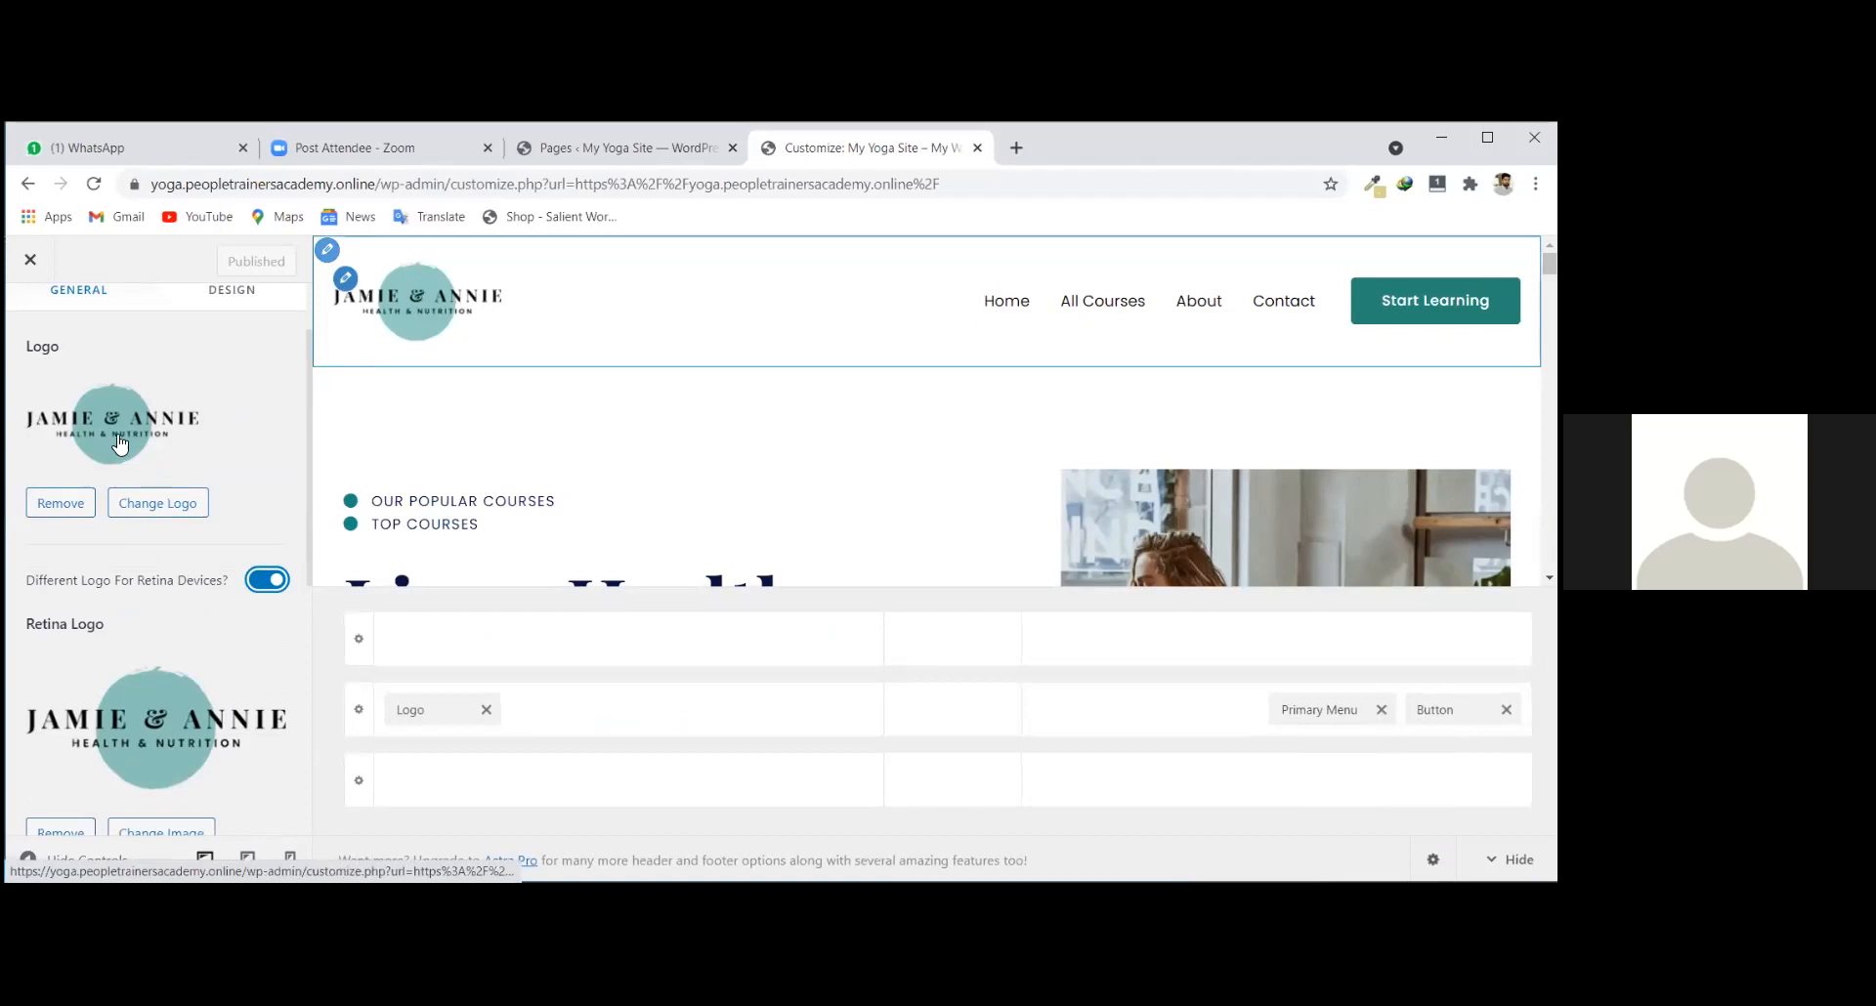
scroll(90, 555, up, 1)
scroll(88, 555, up, 1)
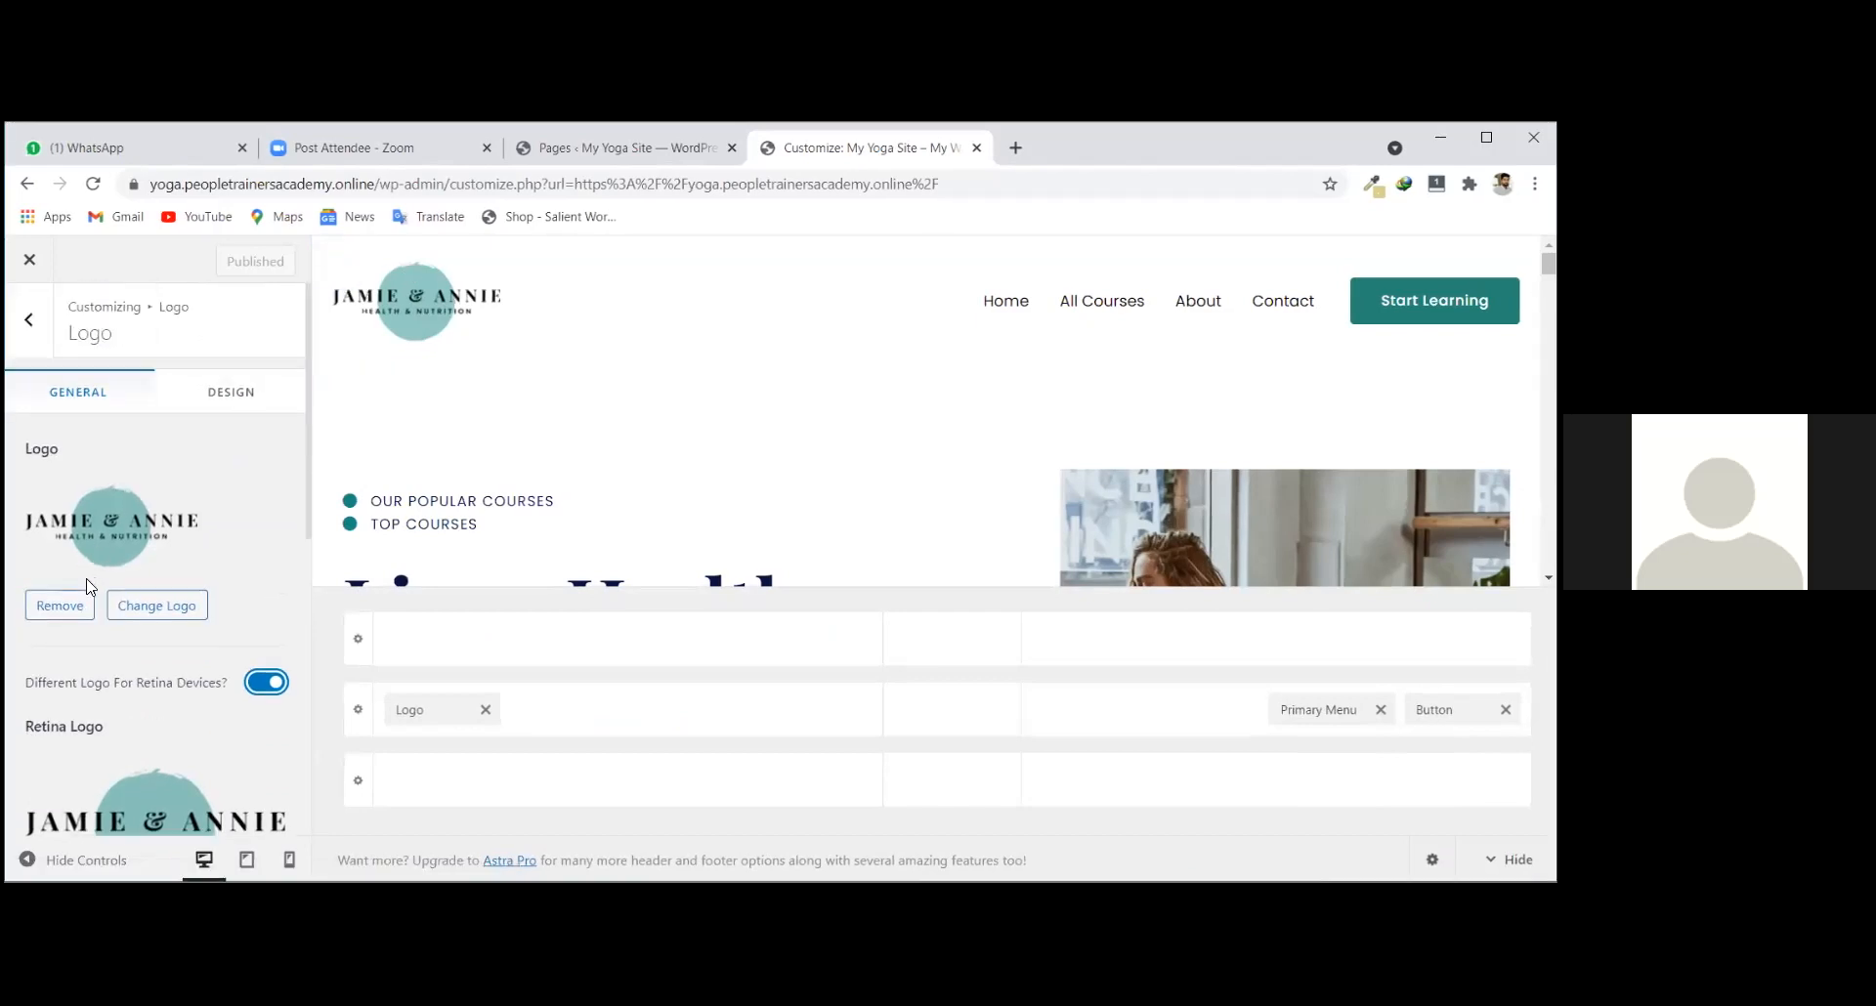
click(177, 605)
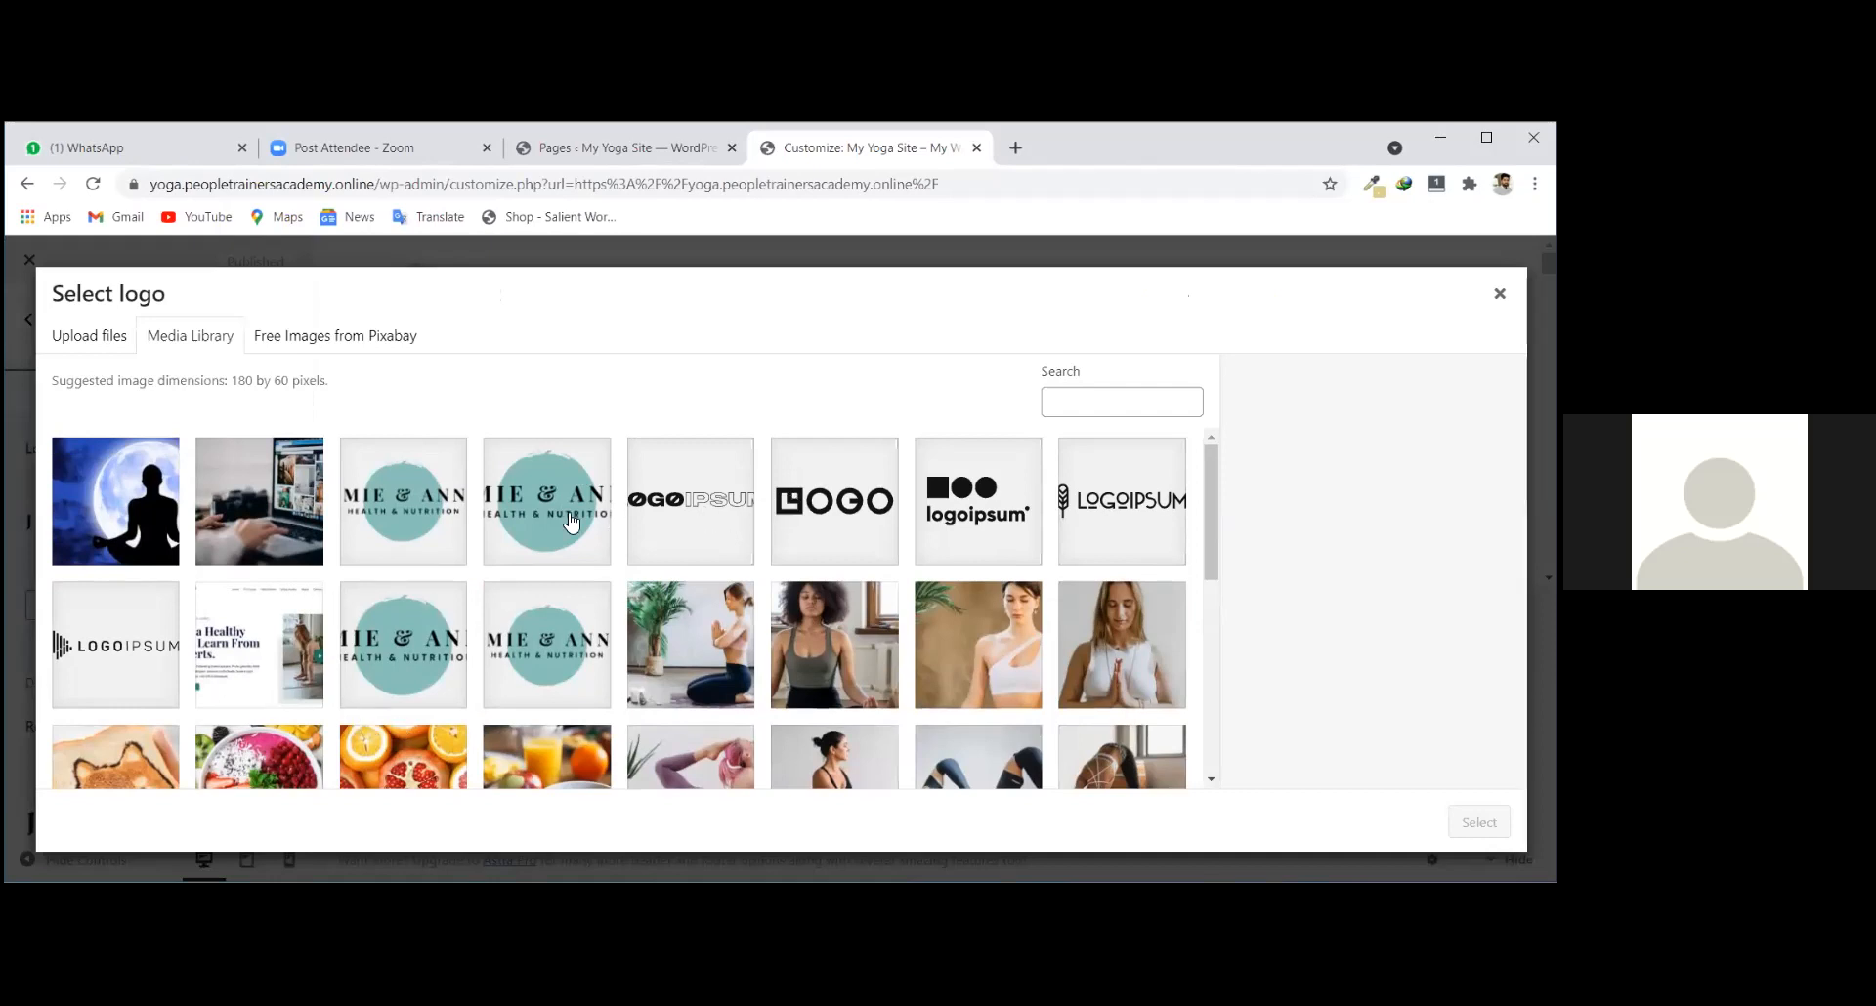
click(979, 487)
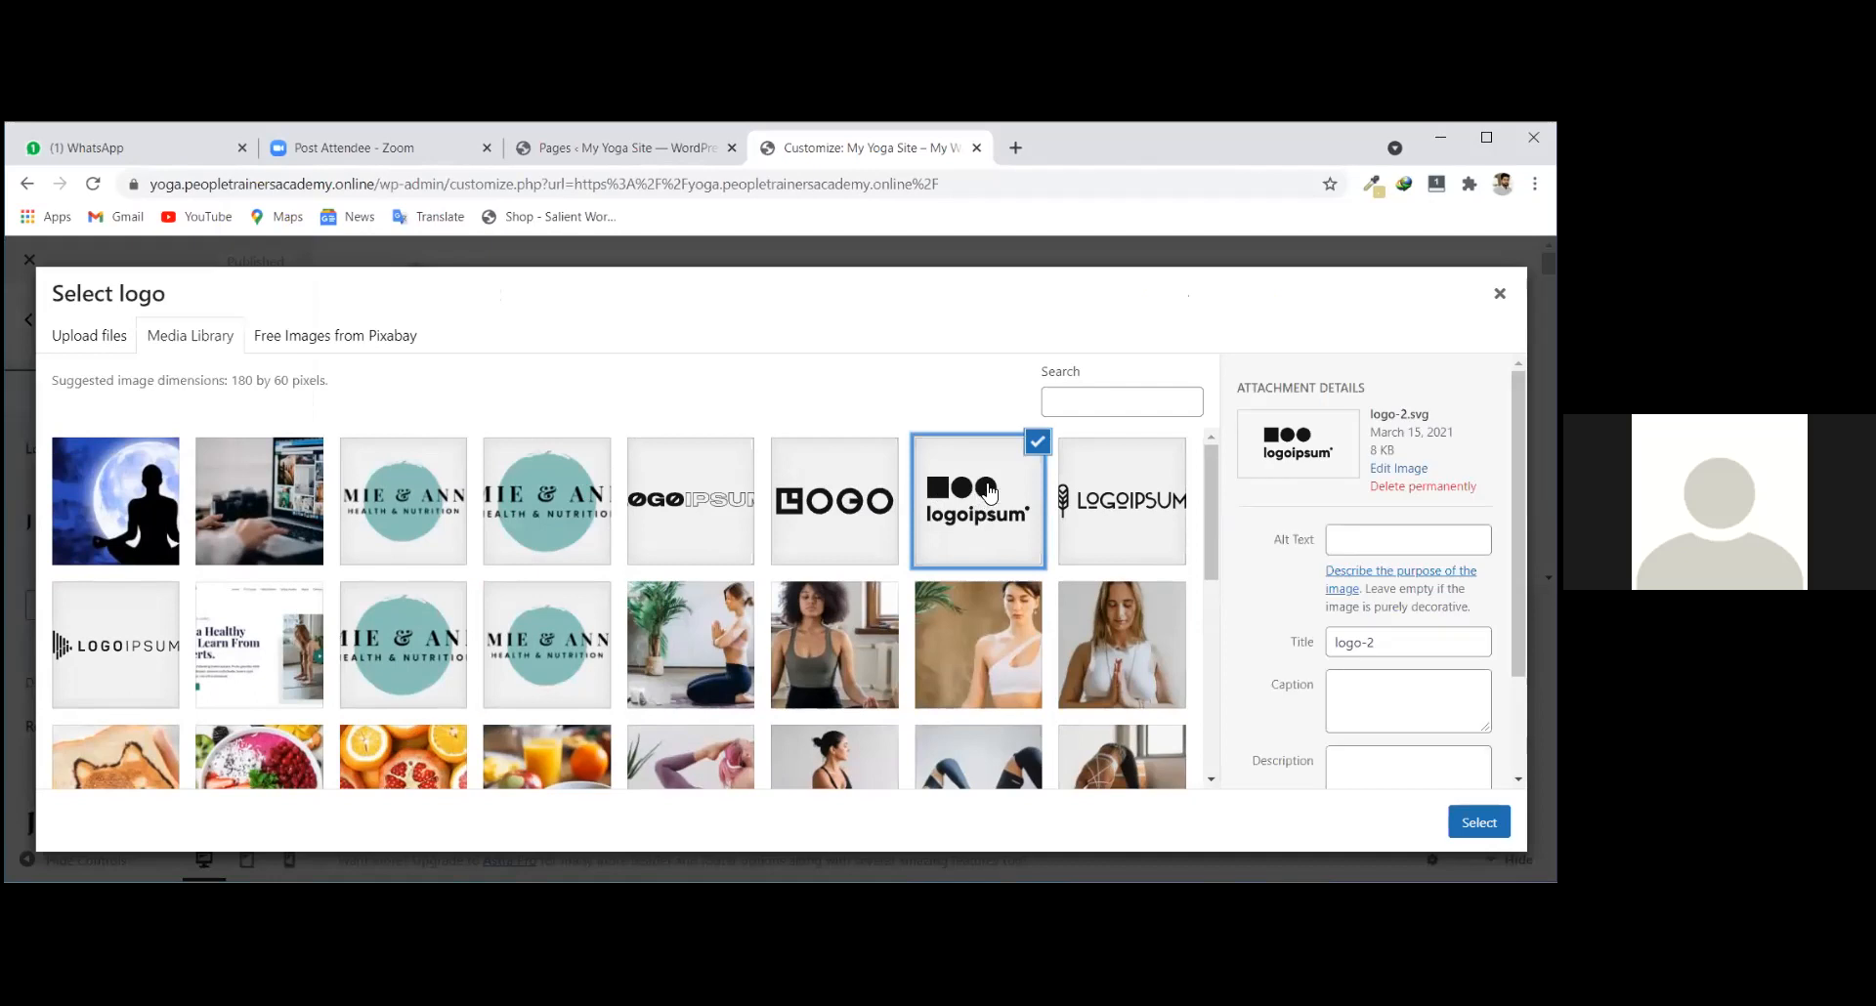
click(1479, 822)
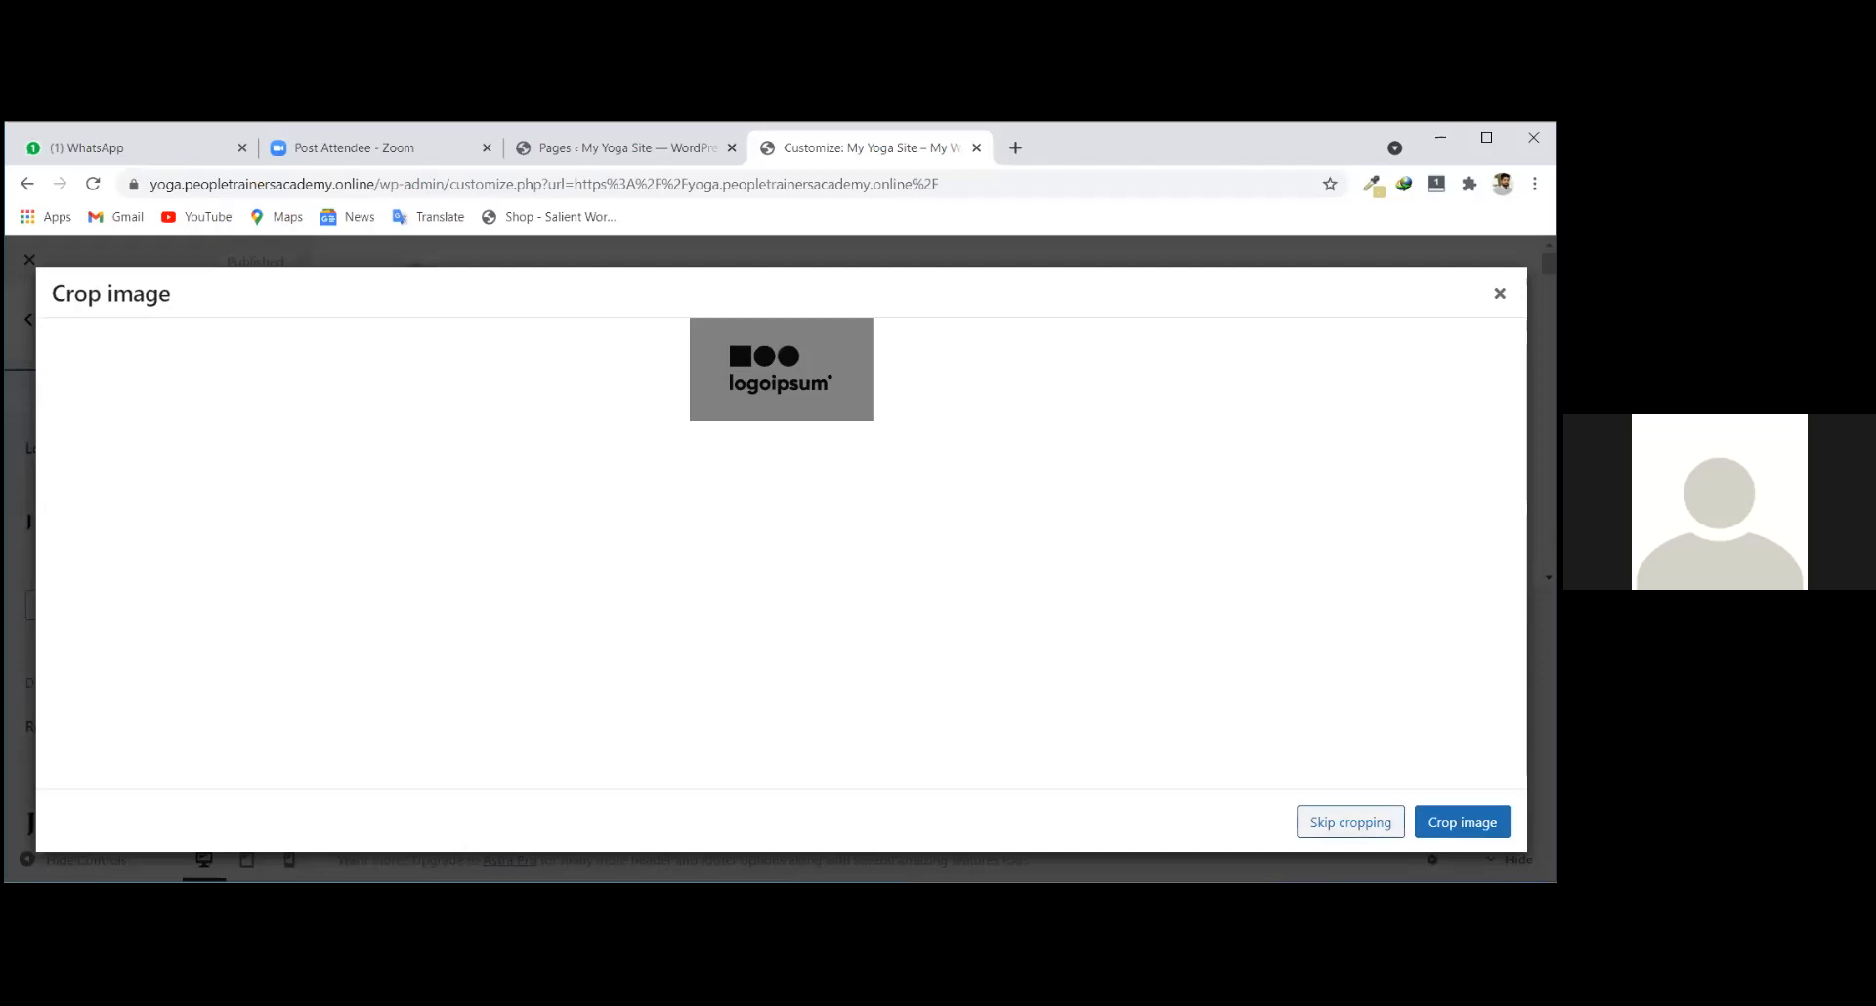
click(1351, 823)
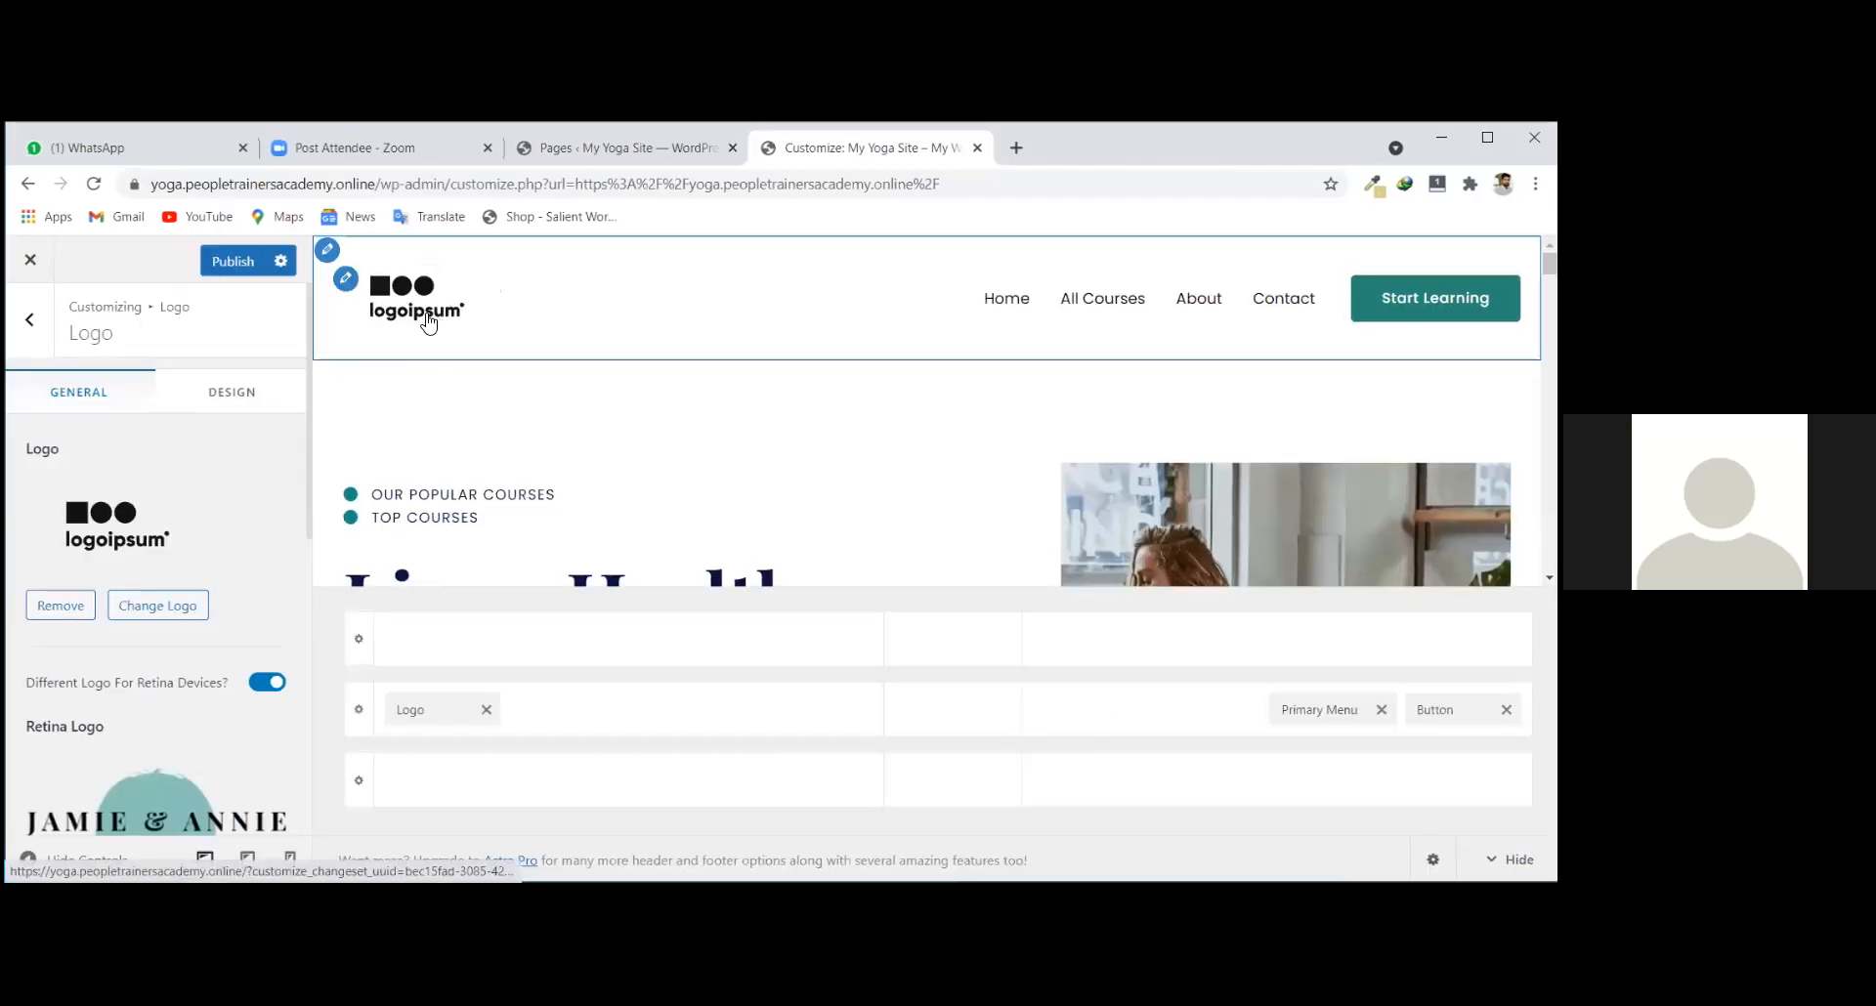
Examine the logo settings for the retina logo, logo width, site title, tagline and site icon.
scroll(73, 725, down, 1)
scroll(83, 752, down, 1)
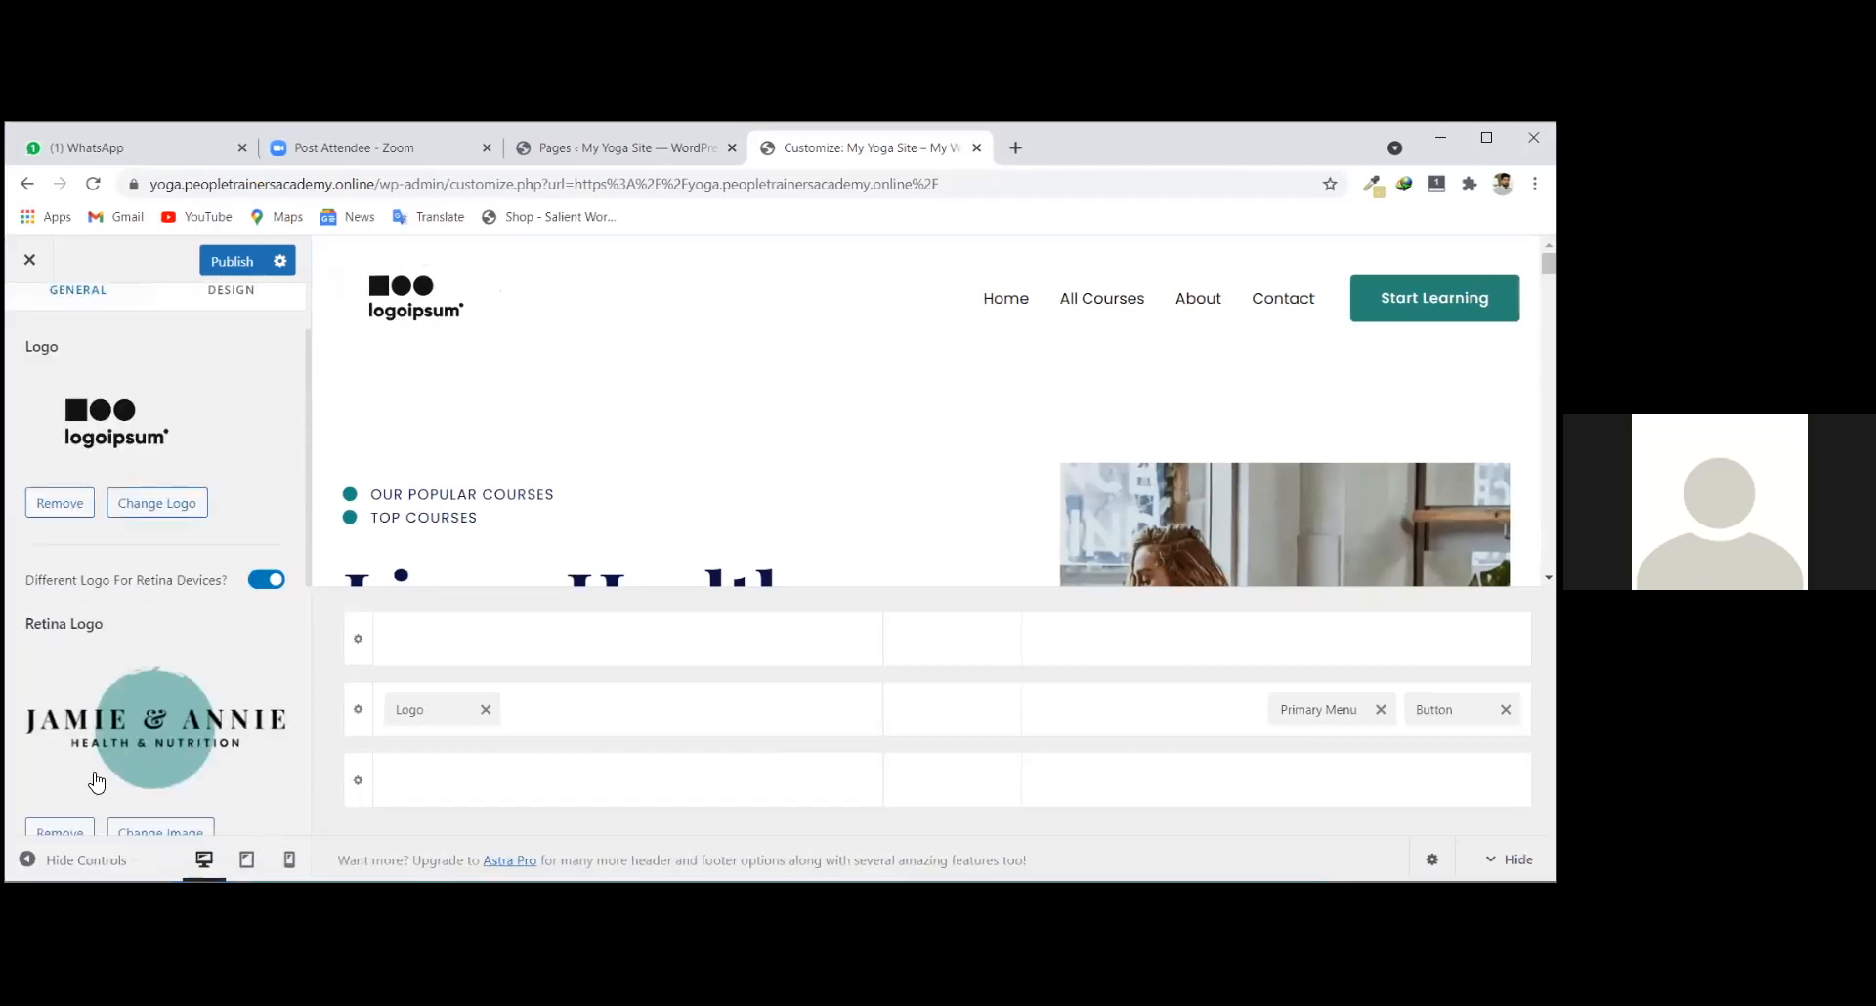
scroll(30, 703, down, 1)
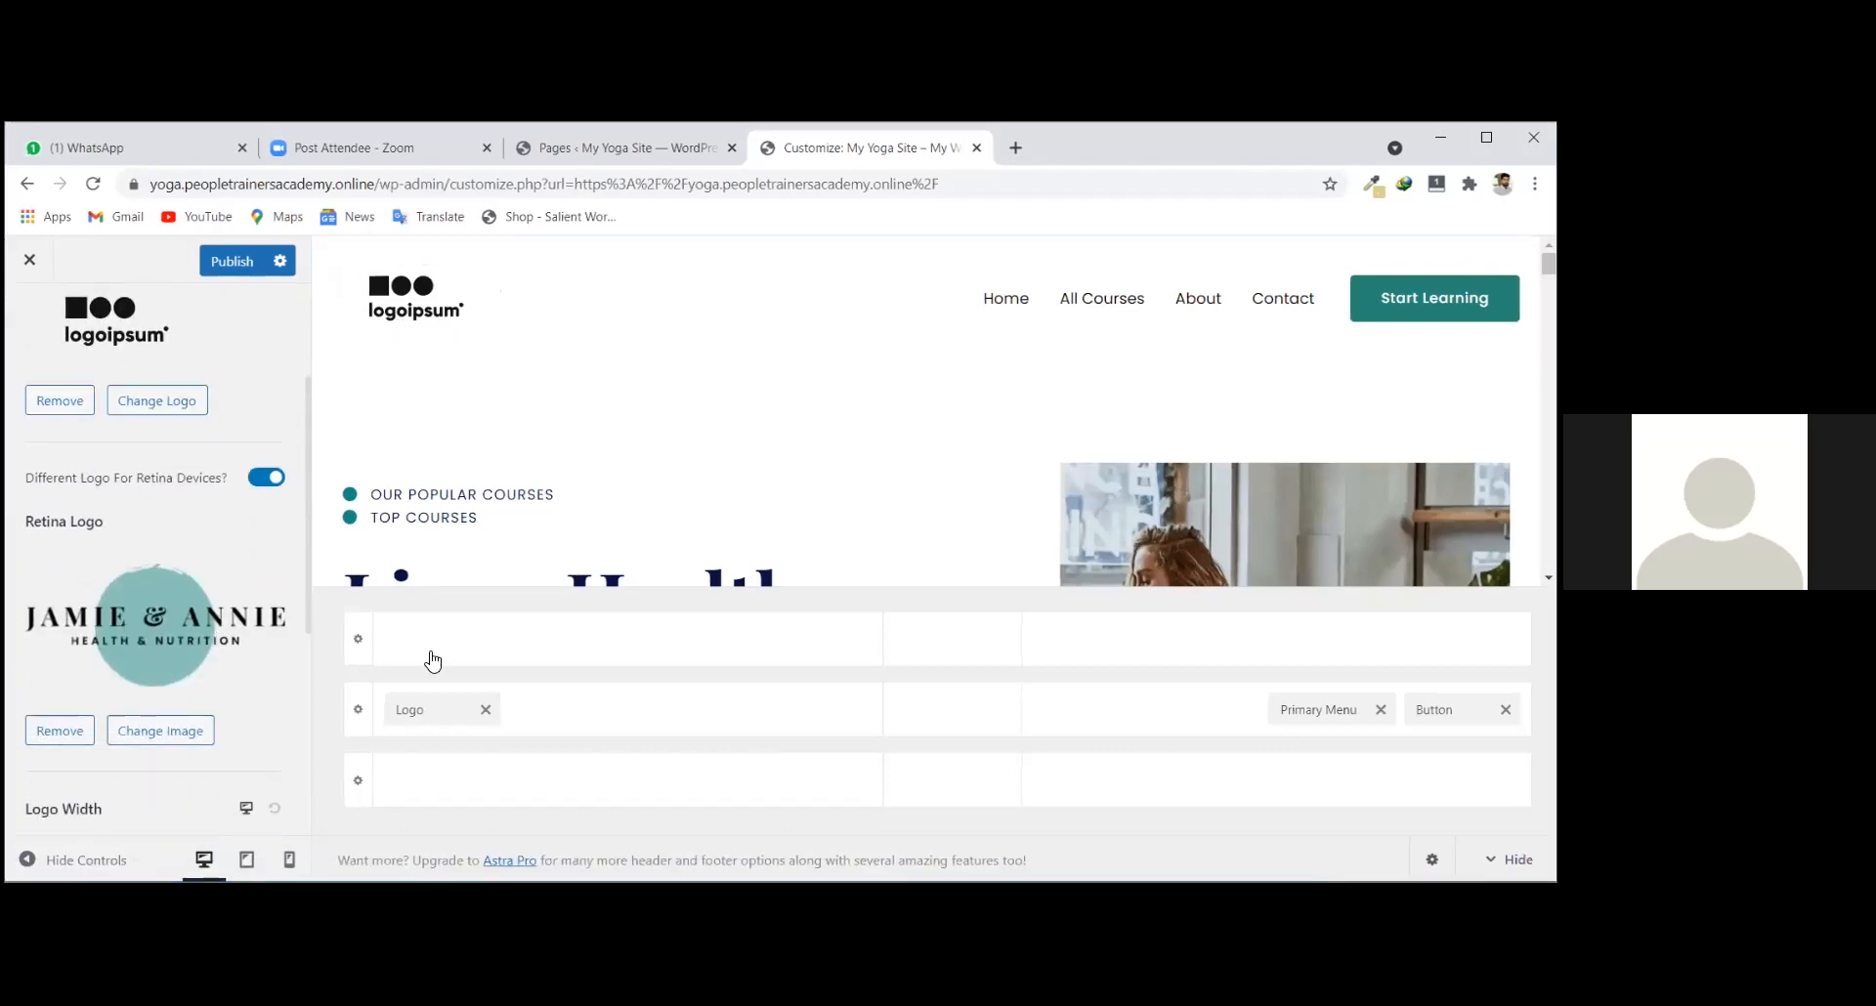
scroll(433, 662, up, 1)
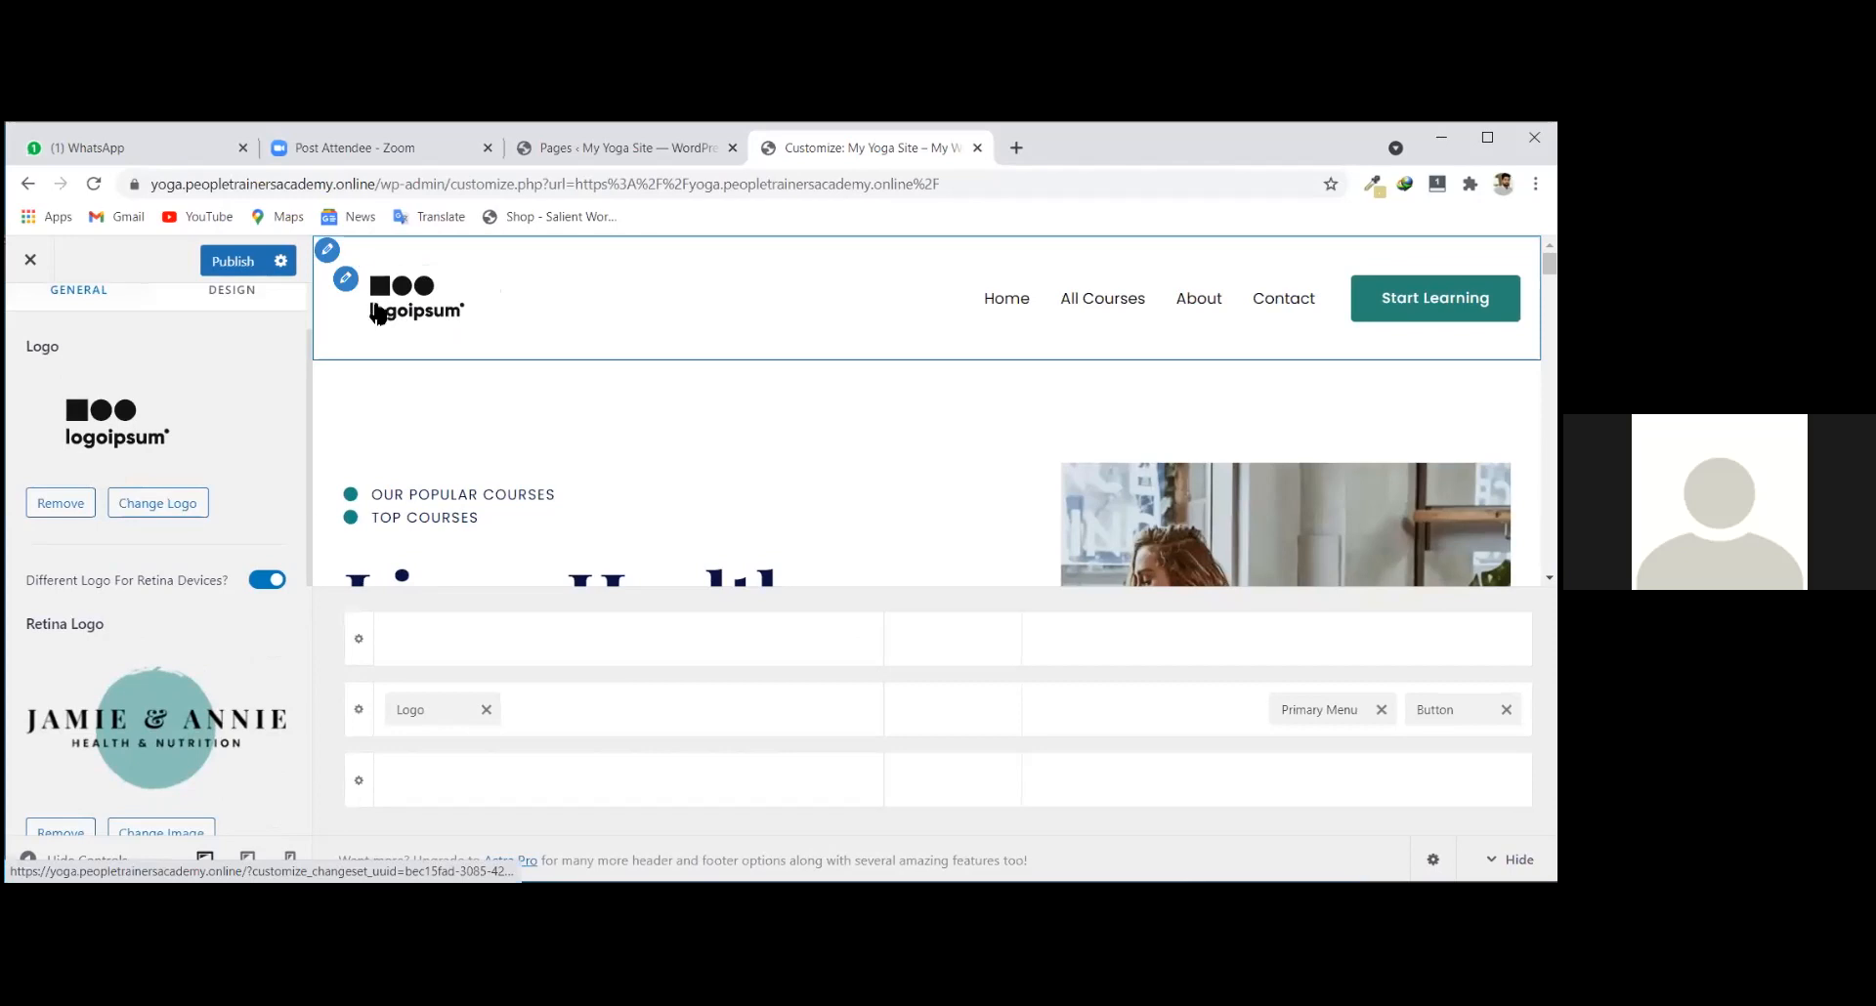
scroll(138, 641, down, 2)
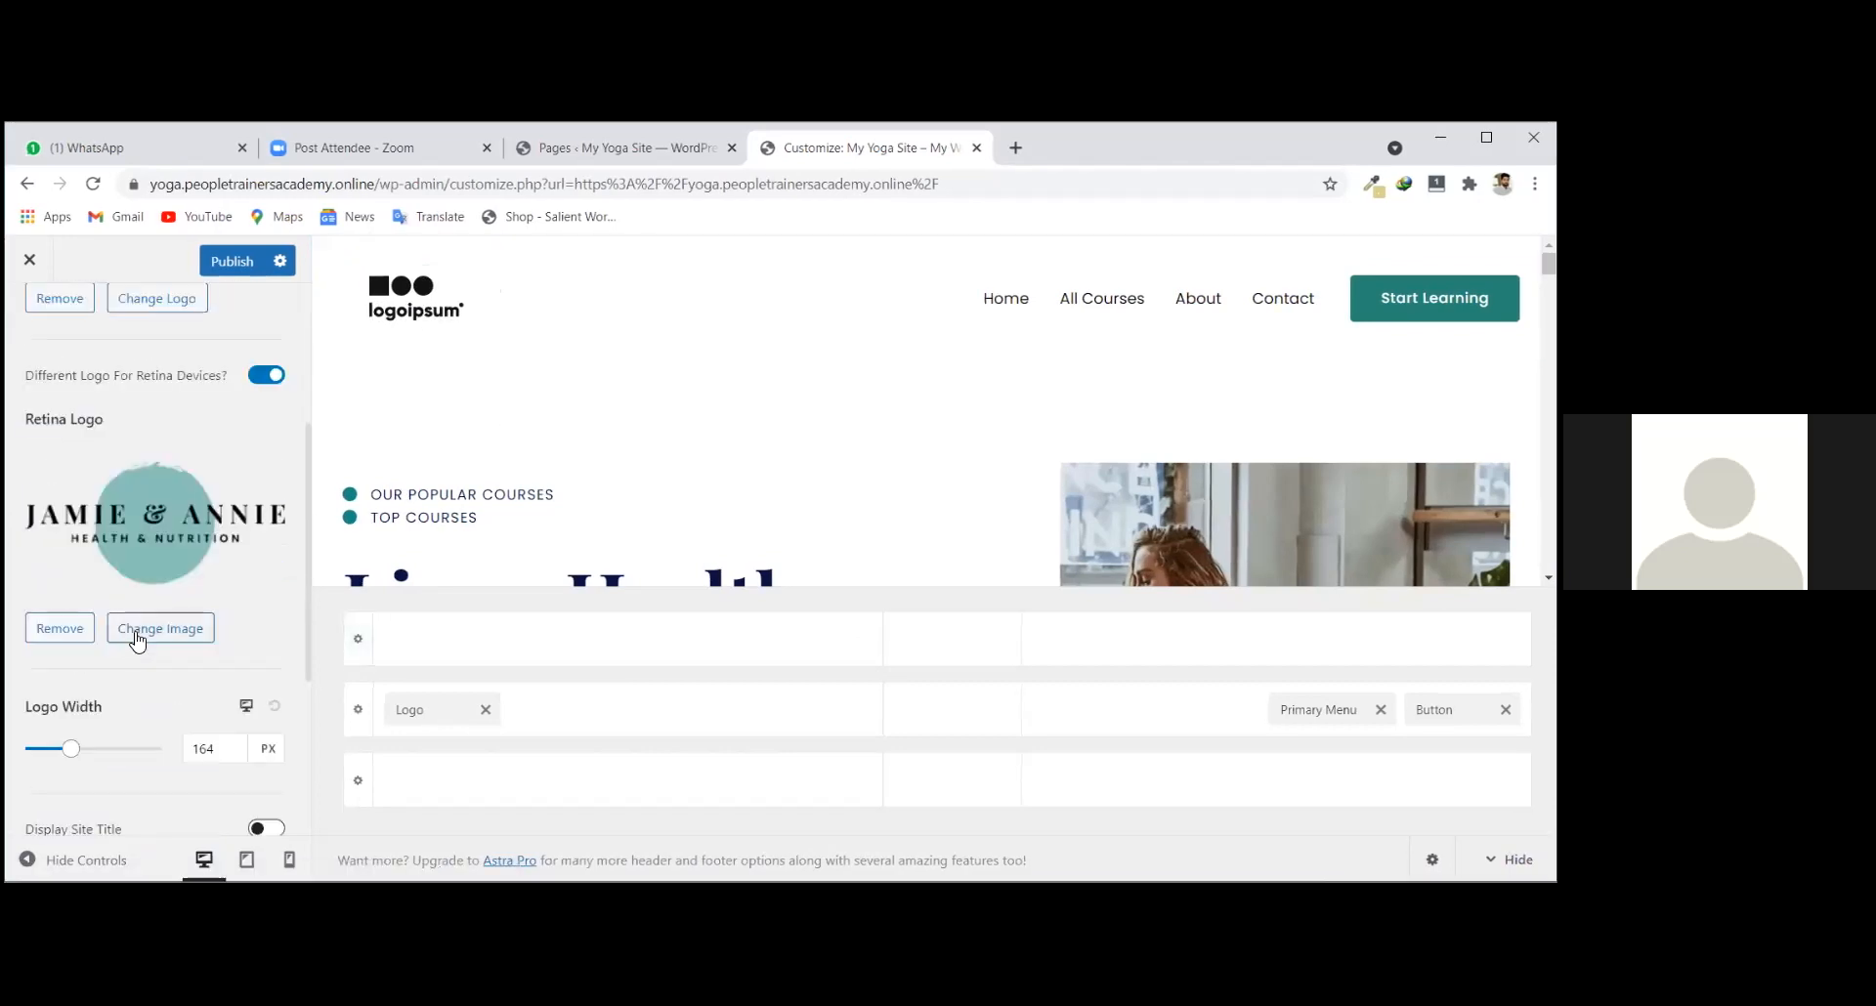
scroll(146, 630, down, 1)
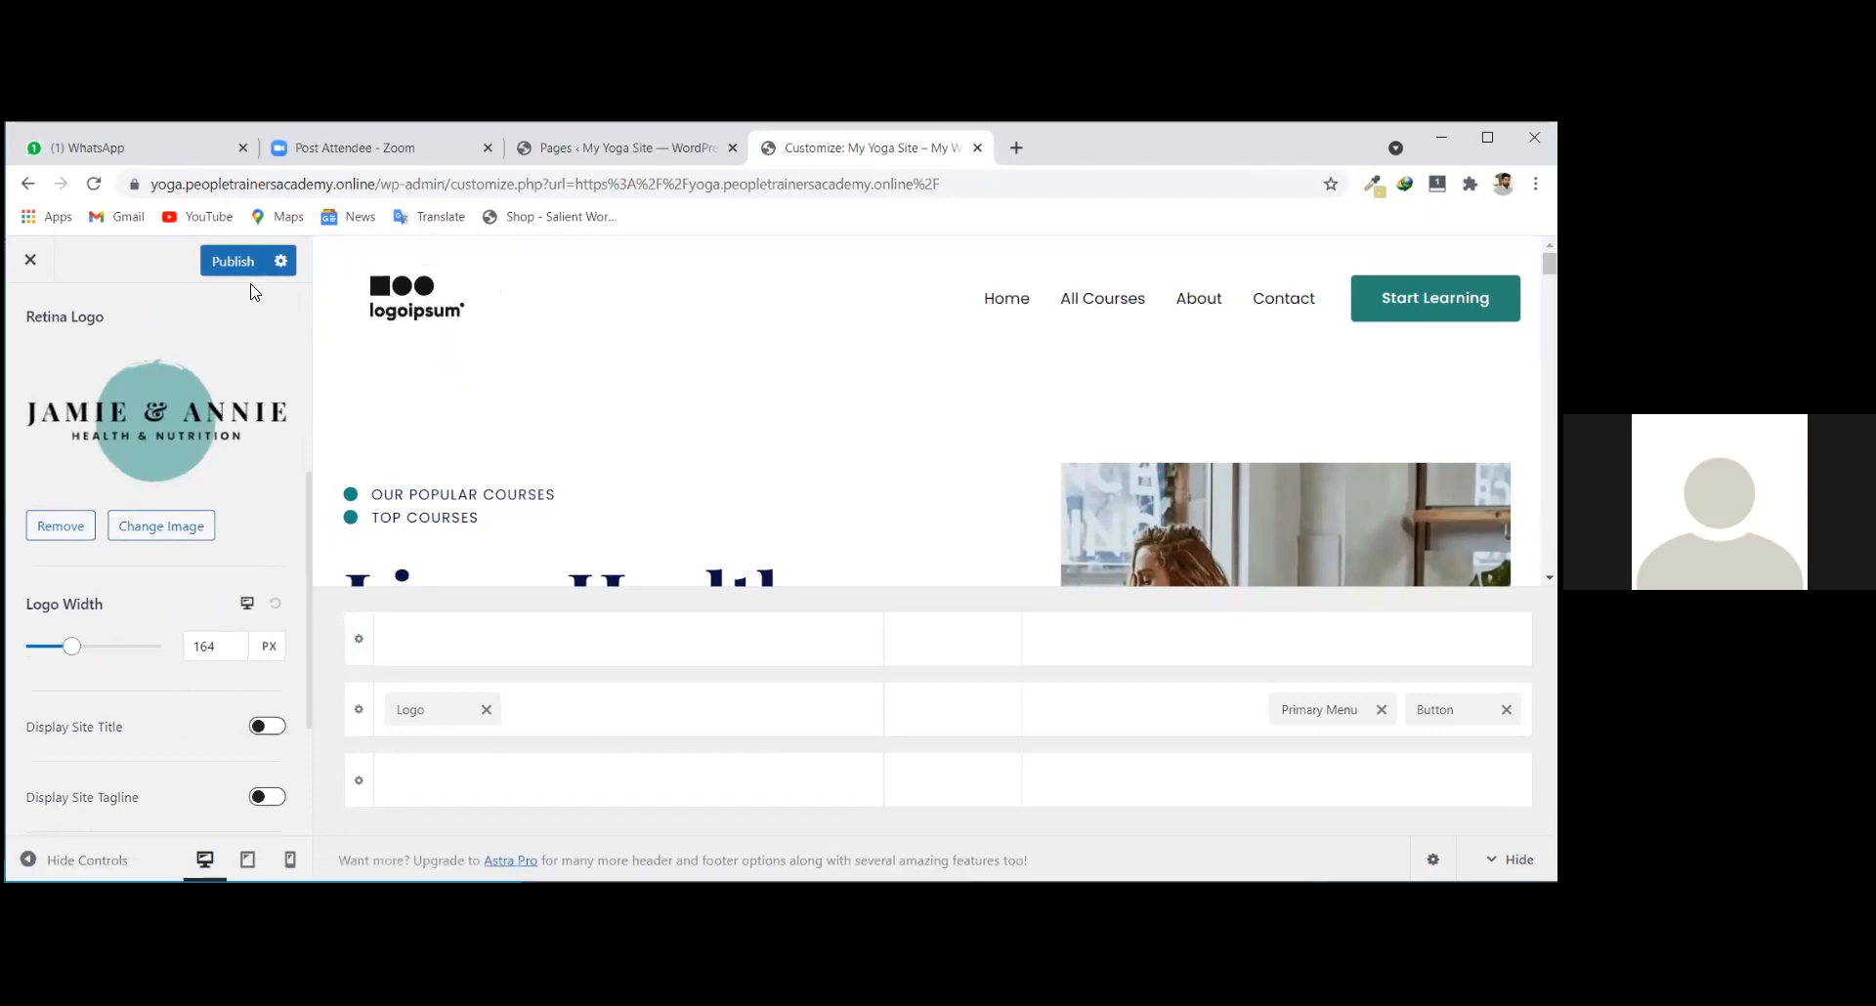
scroll(258, 767, down, 1)
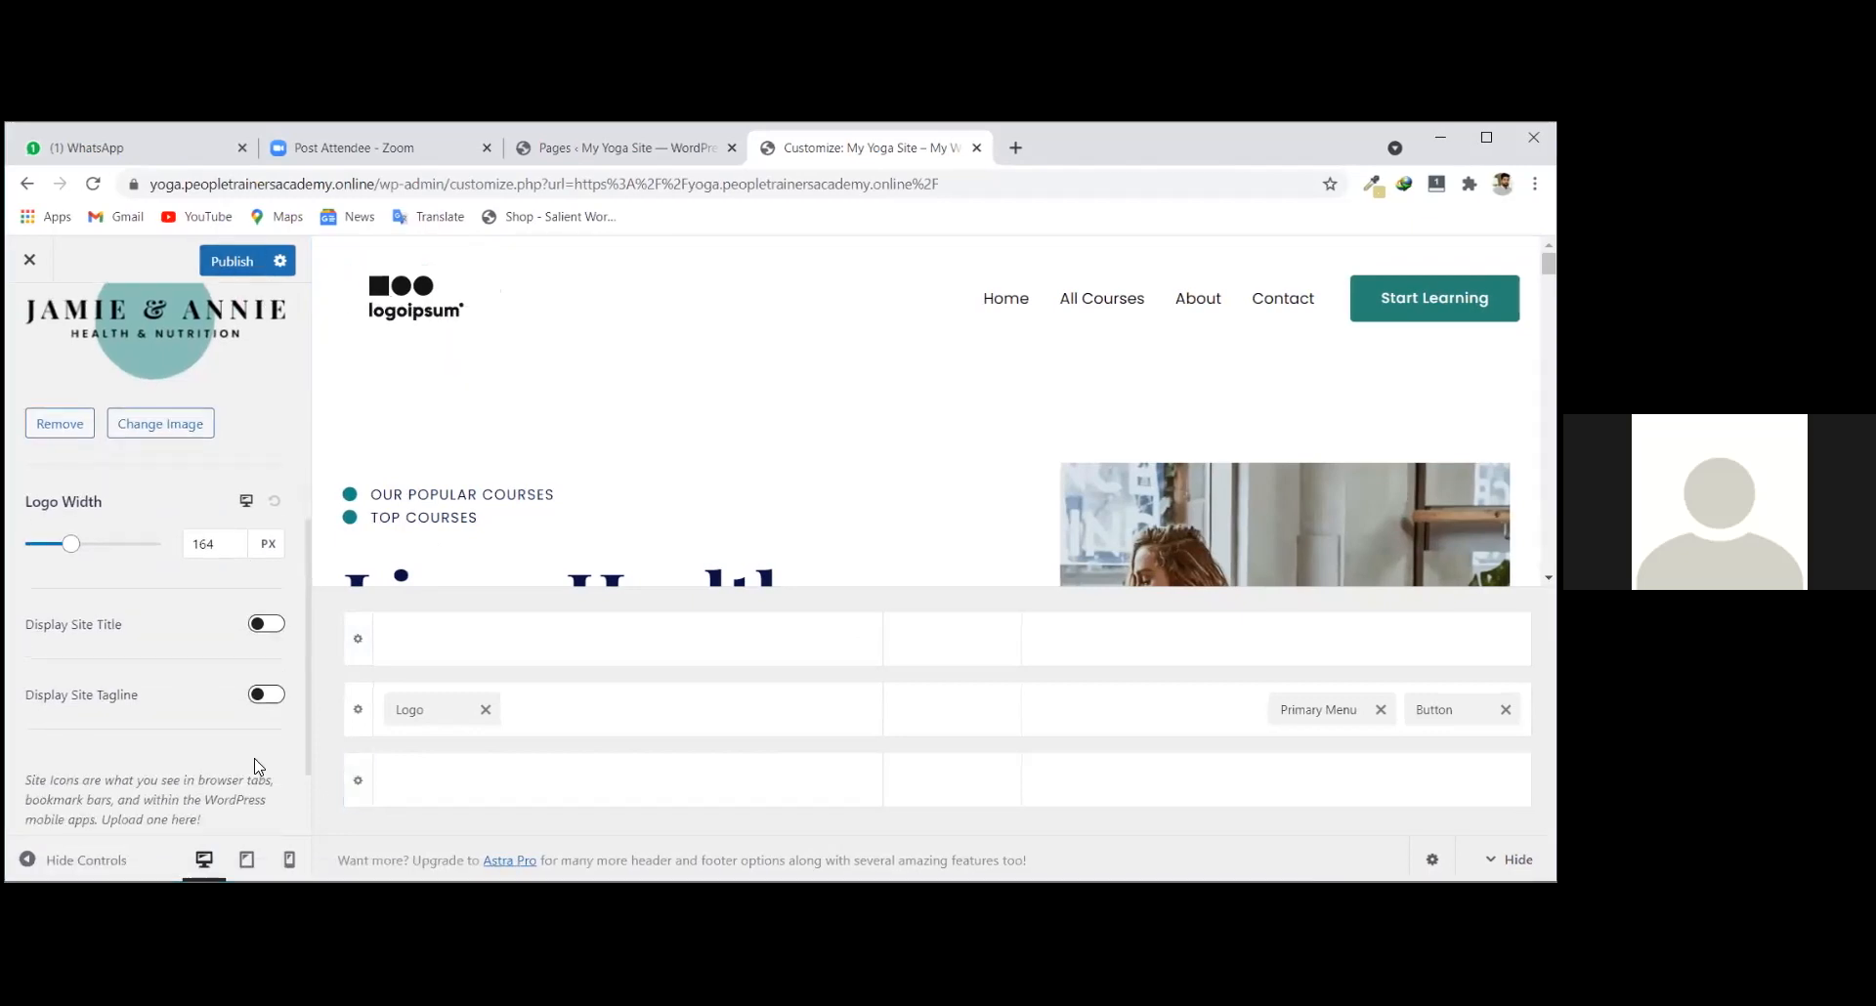
scroll(192, 743, up, 2)
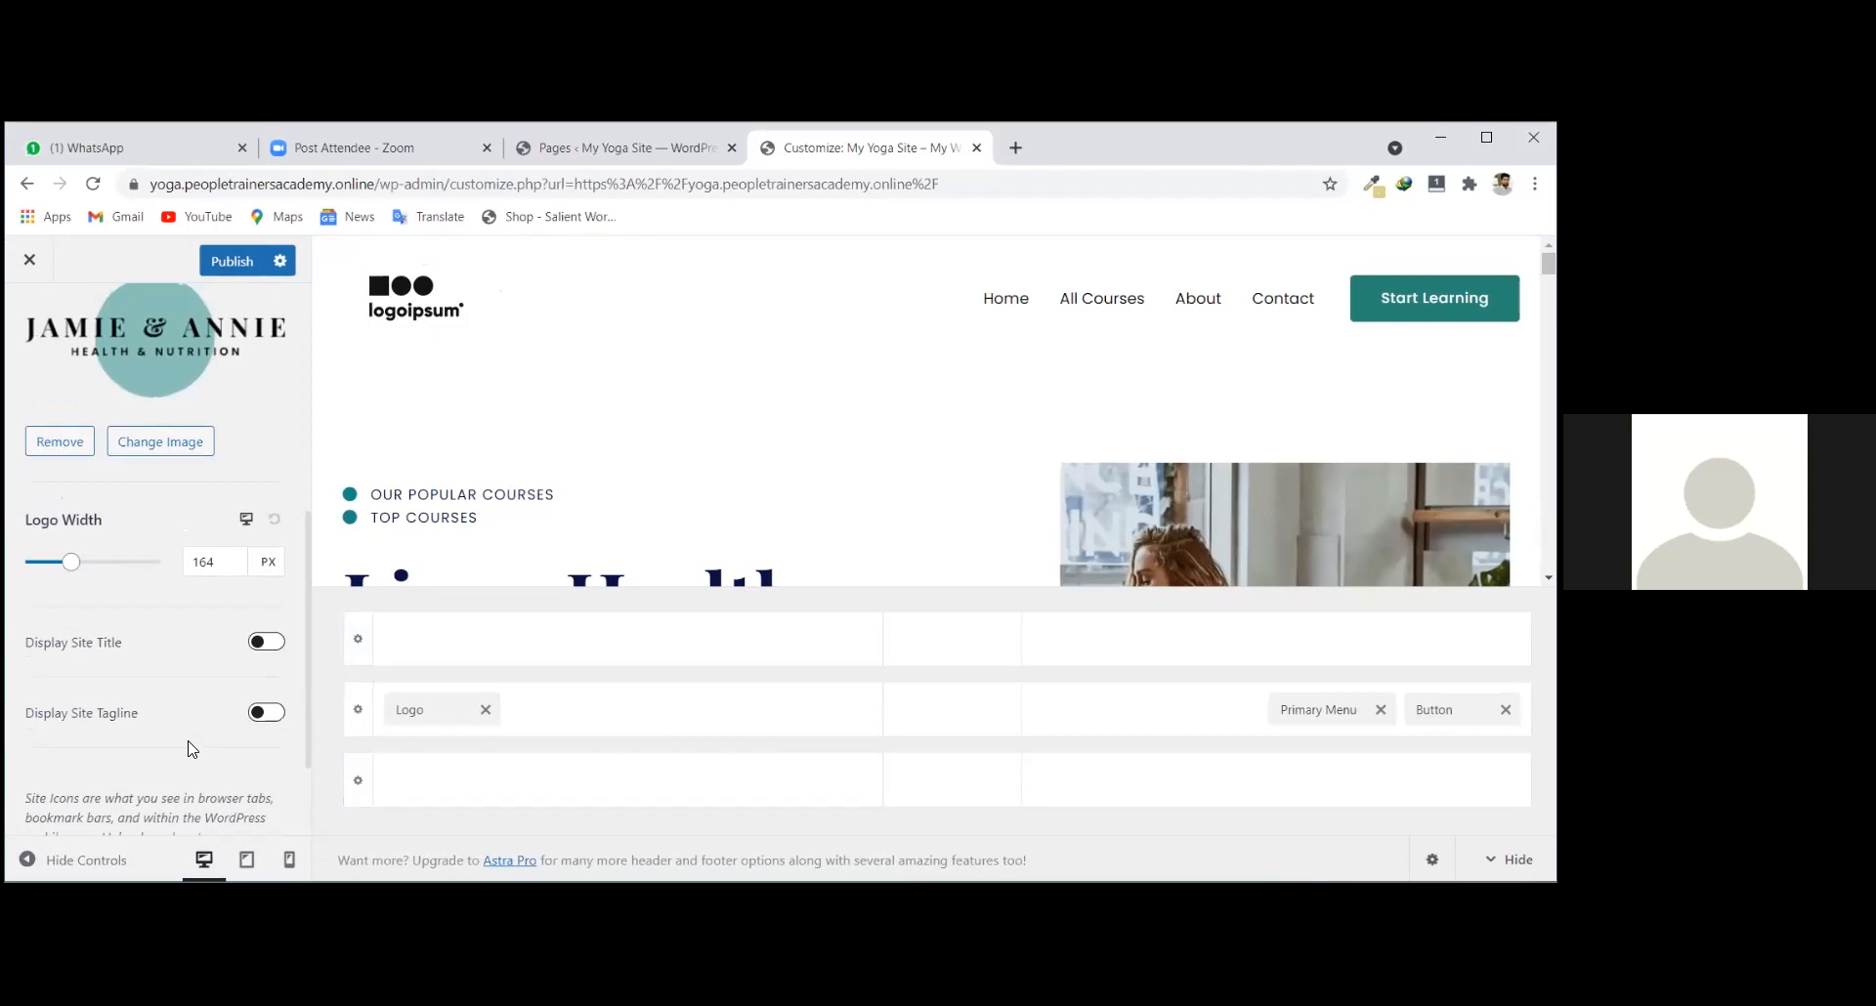
scroll(205, 772, down, 2)
scroll(143, 635, up, 3)
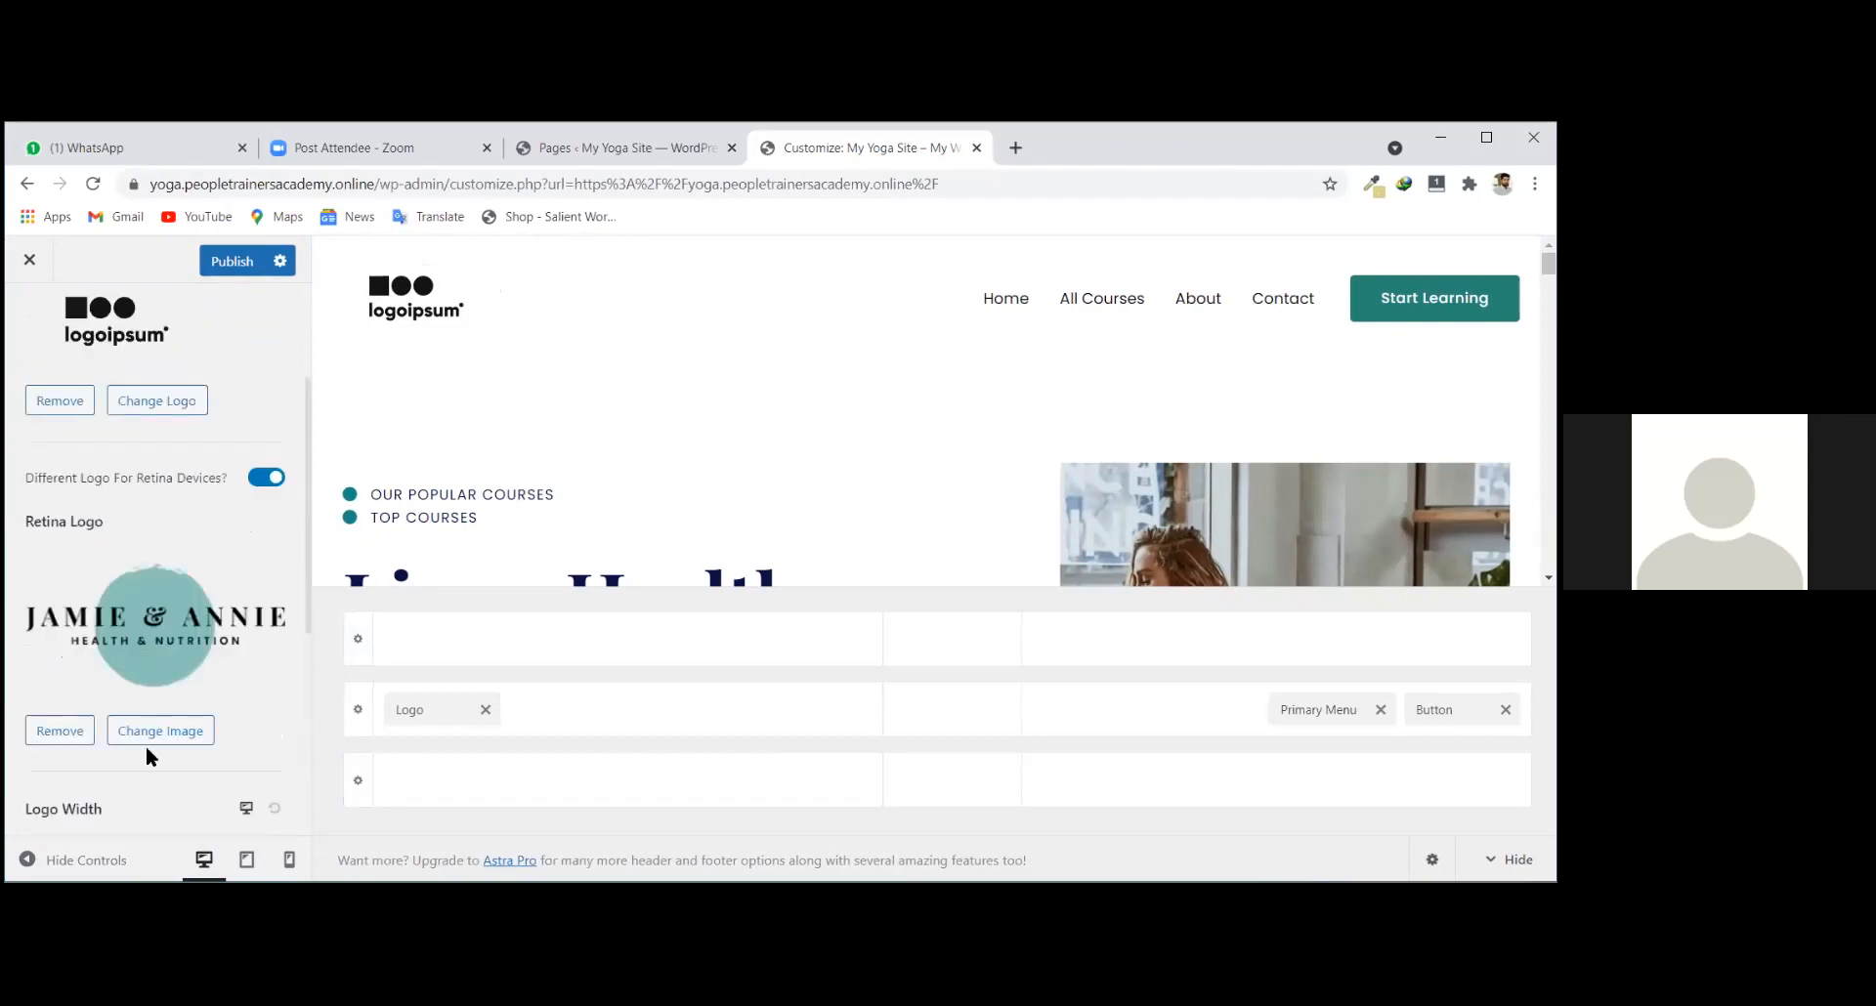
Set the header logo's width to 205 px.
scroll(145, 746, down, 1)
scroll(144, 738, up, 3)
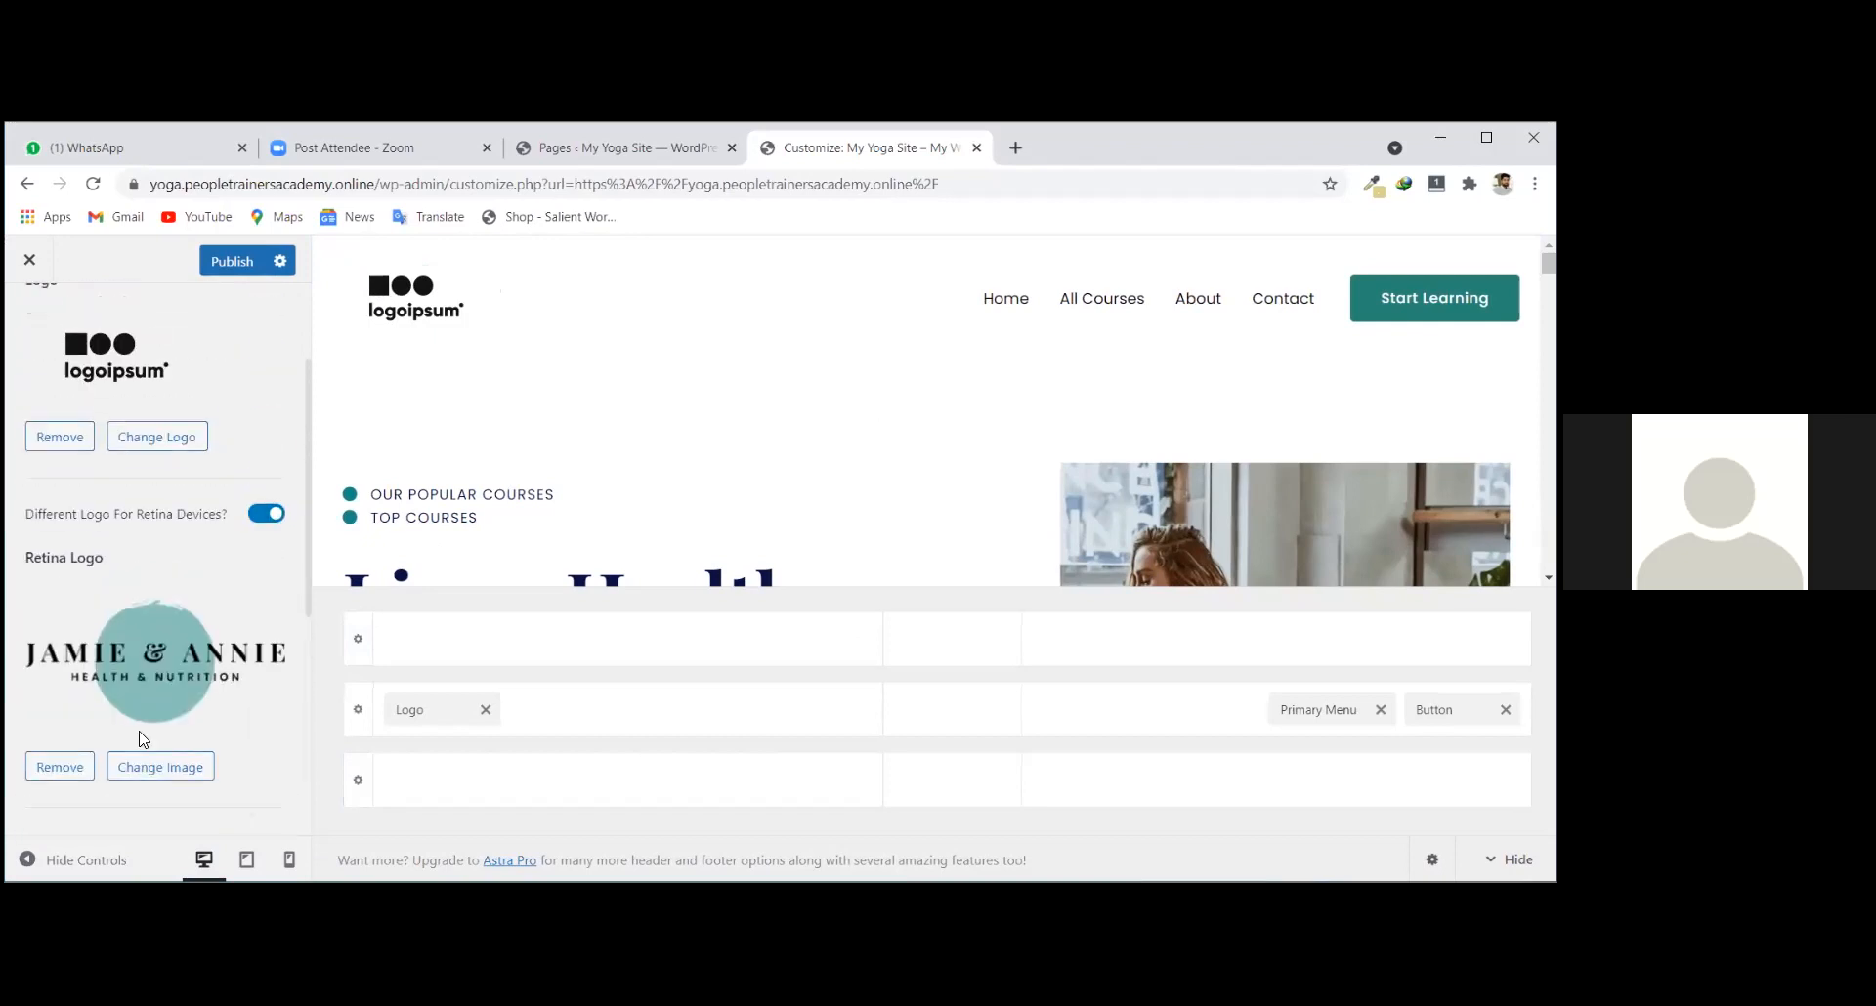
scroll(103, 664, down, 3)
scroll(102, 663, down, 2)
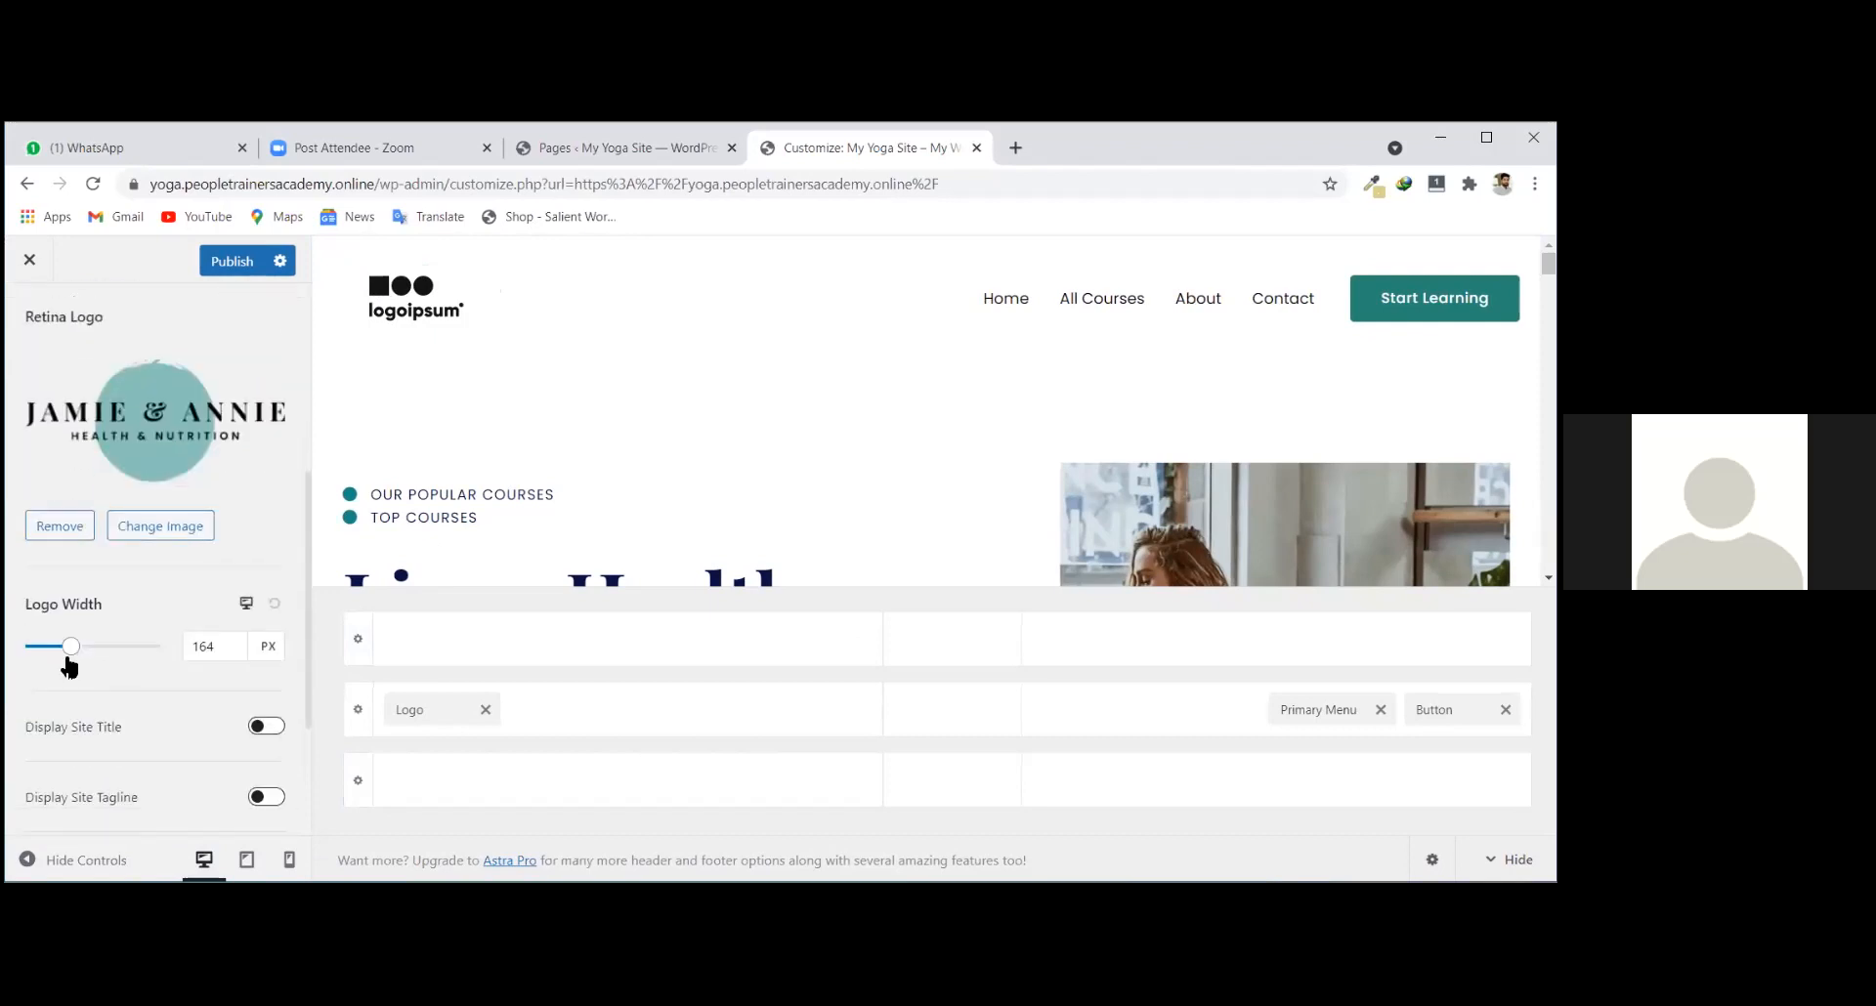
click(207, 646)
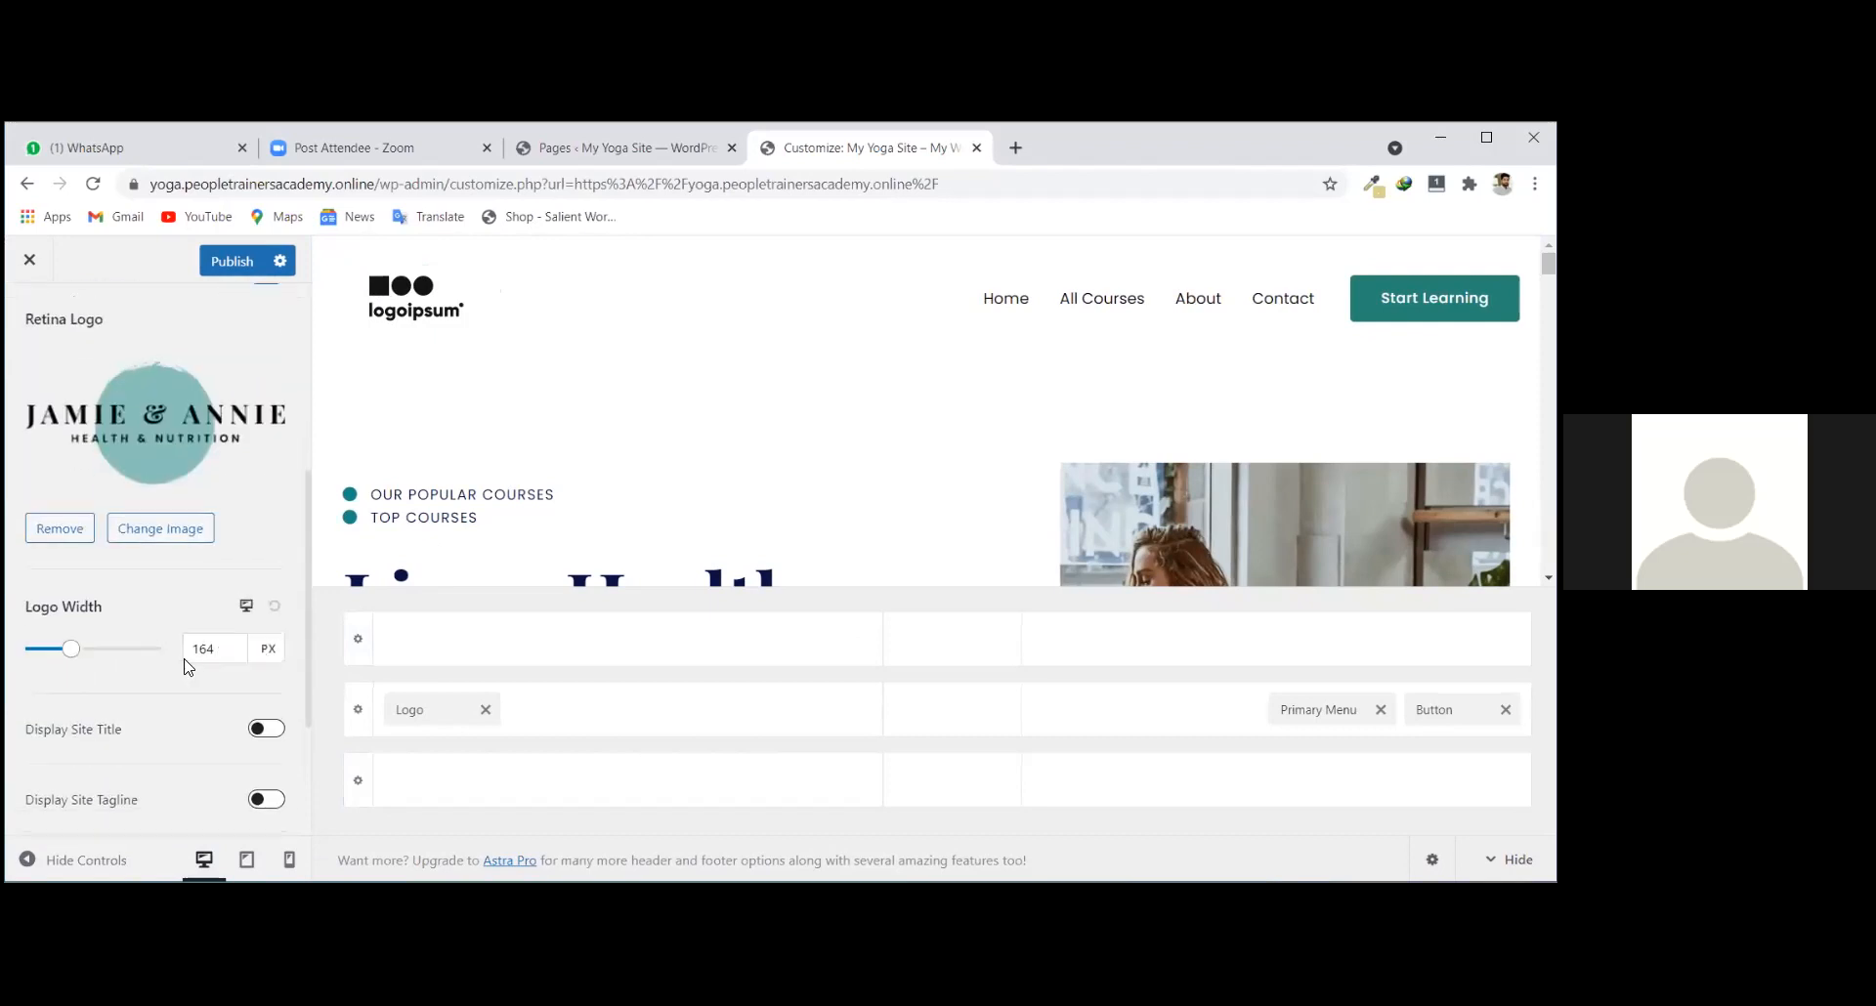
scroll(156, 674, up, 2)
scroll(88, 723, down, 1)
mouse_move(70, 748)
mouse_down()
mouse_move(155, 758)
mouse_move(65, 760)
mouse_move(101, 759)
mouse_move(69, 760)
mouse_move(80, 748)
mouse_up()
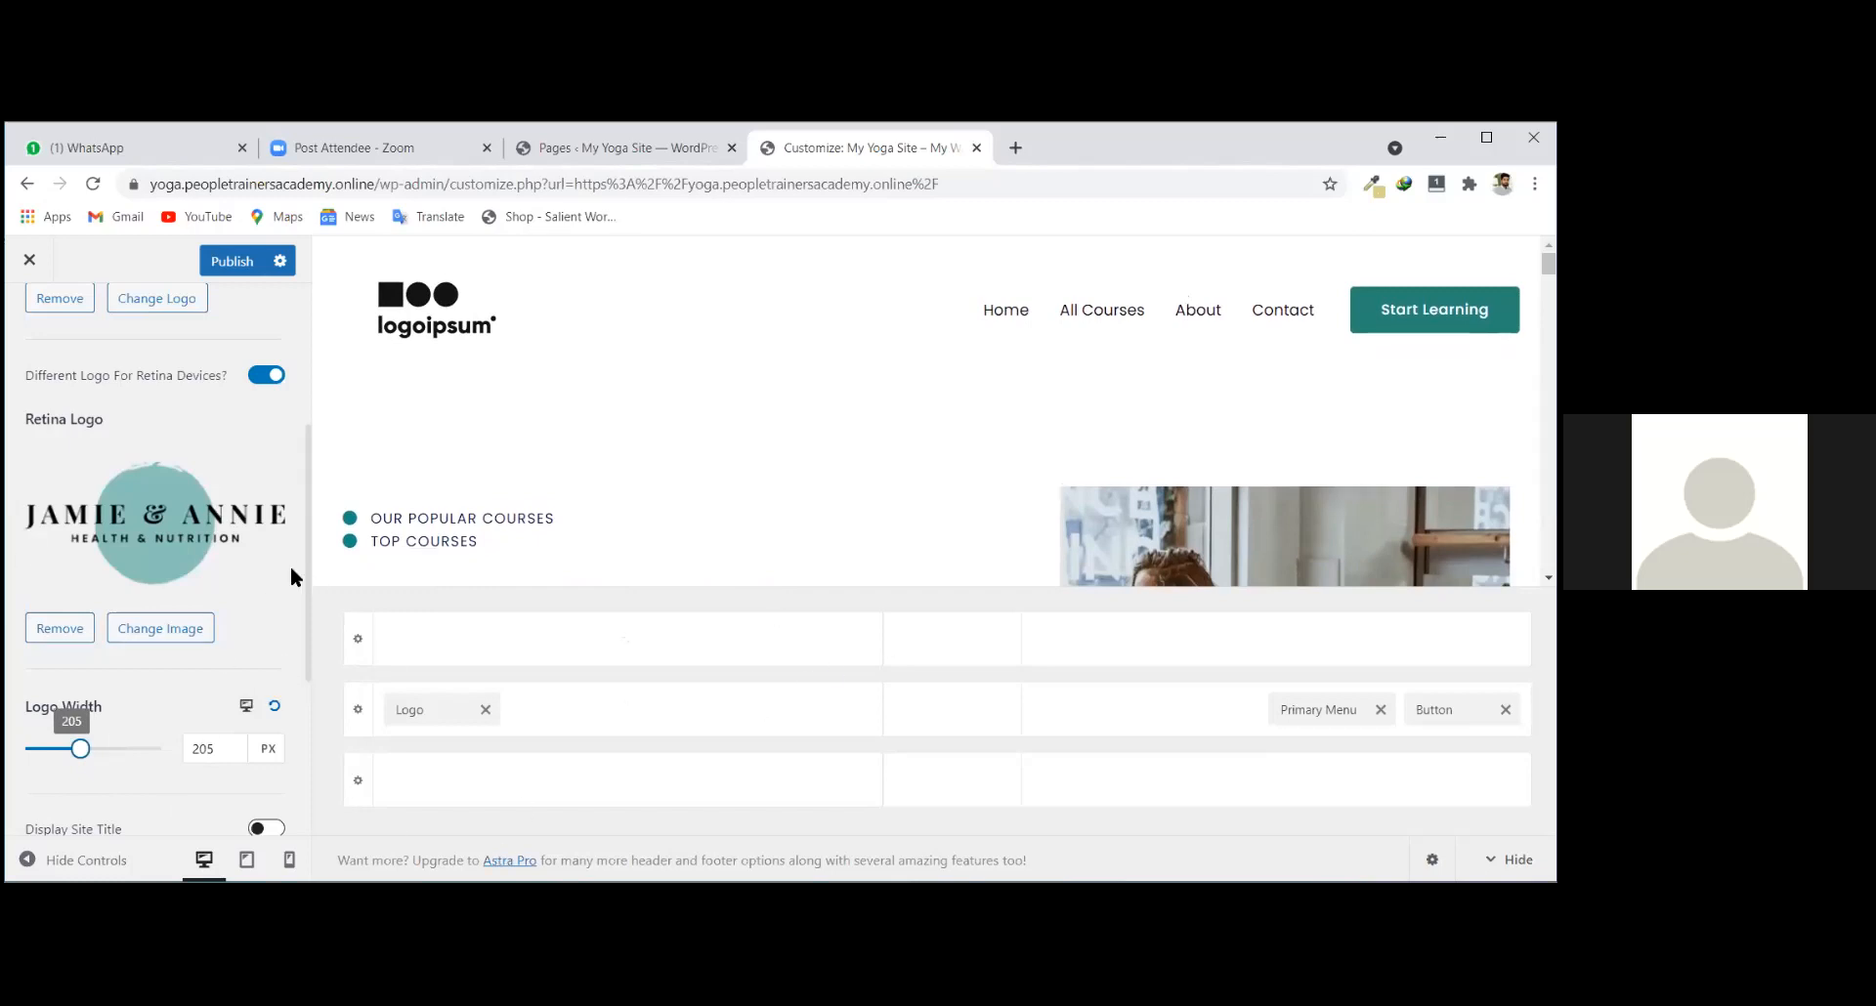
Display the site title beside the header logo and change its text to "Learn with us".
scroll(290, 566, down, 2)
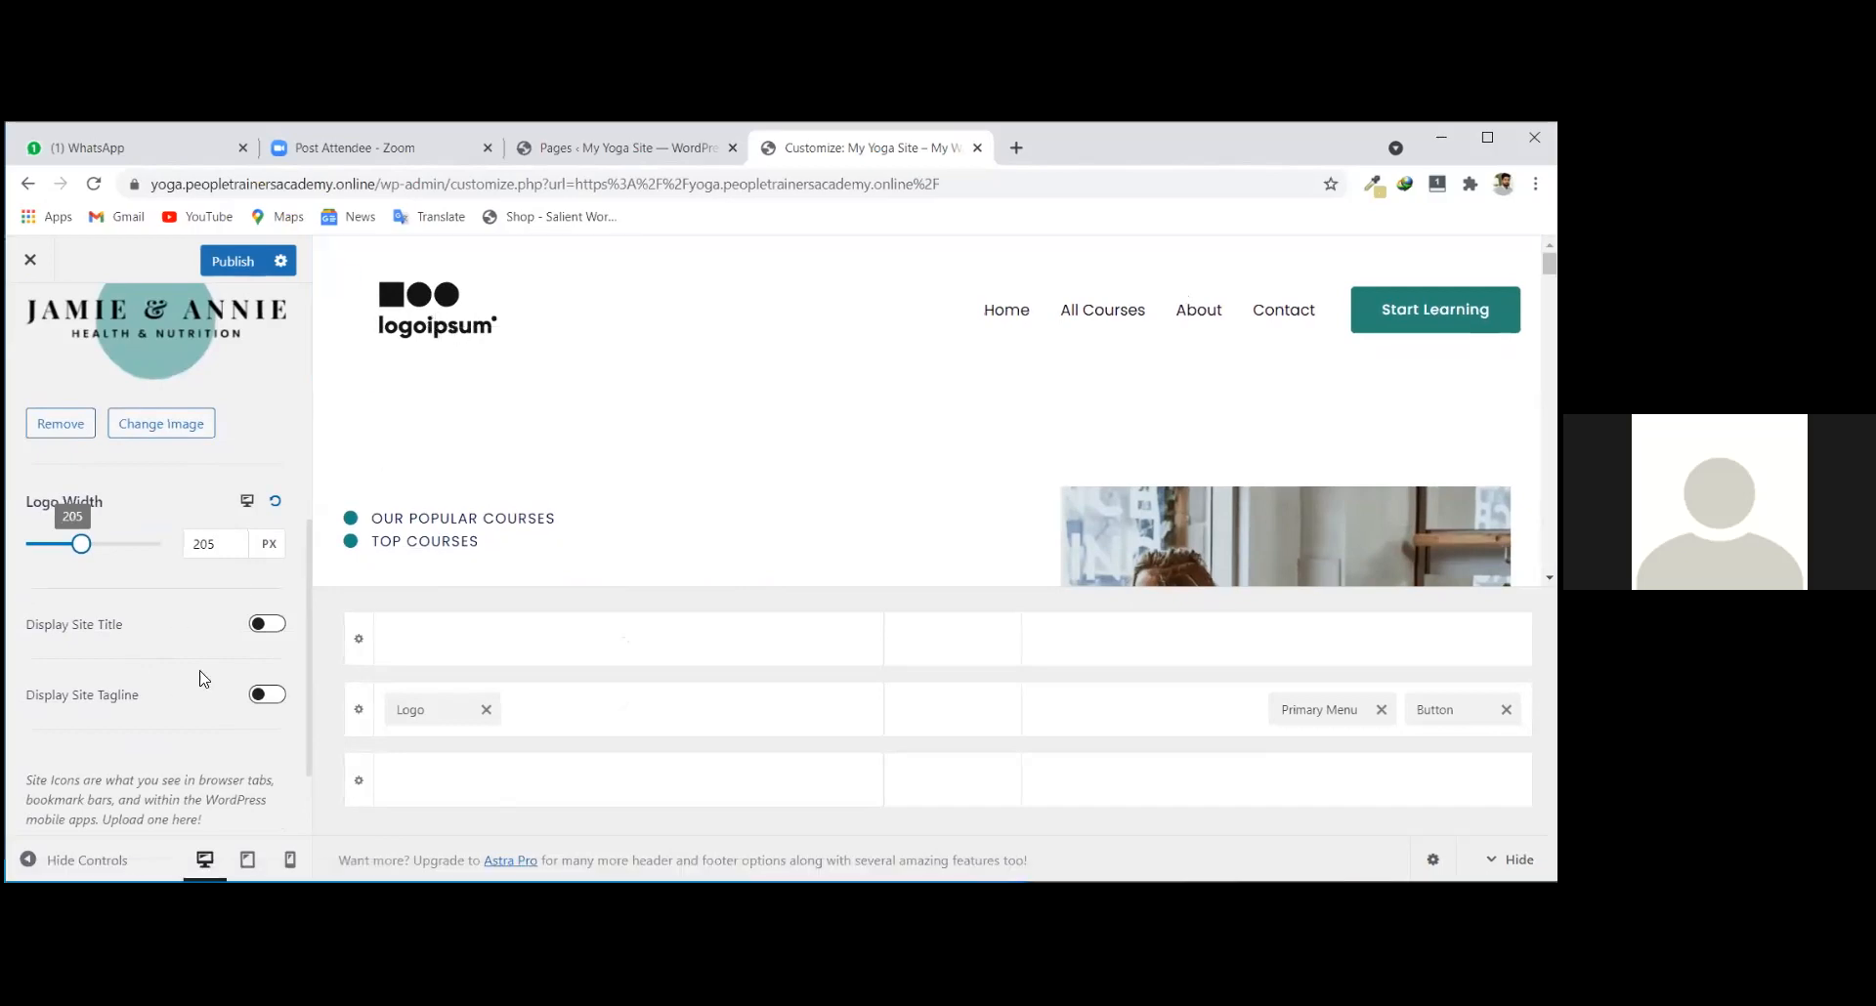
click(268, 625)
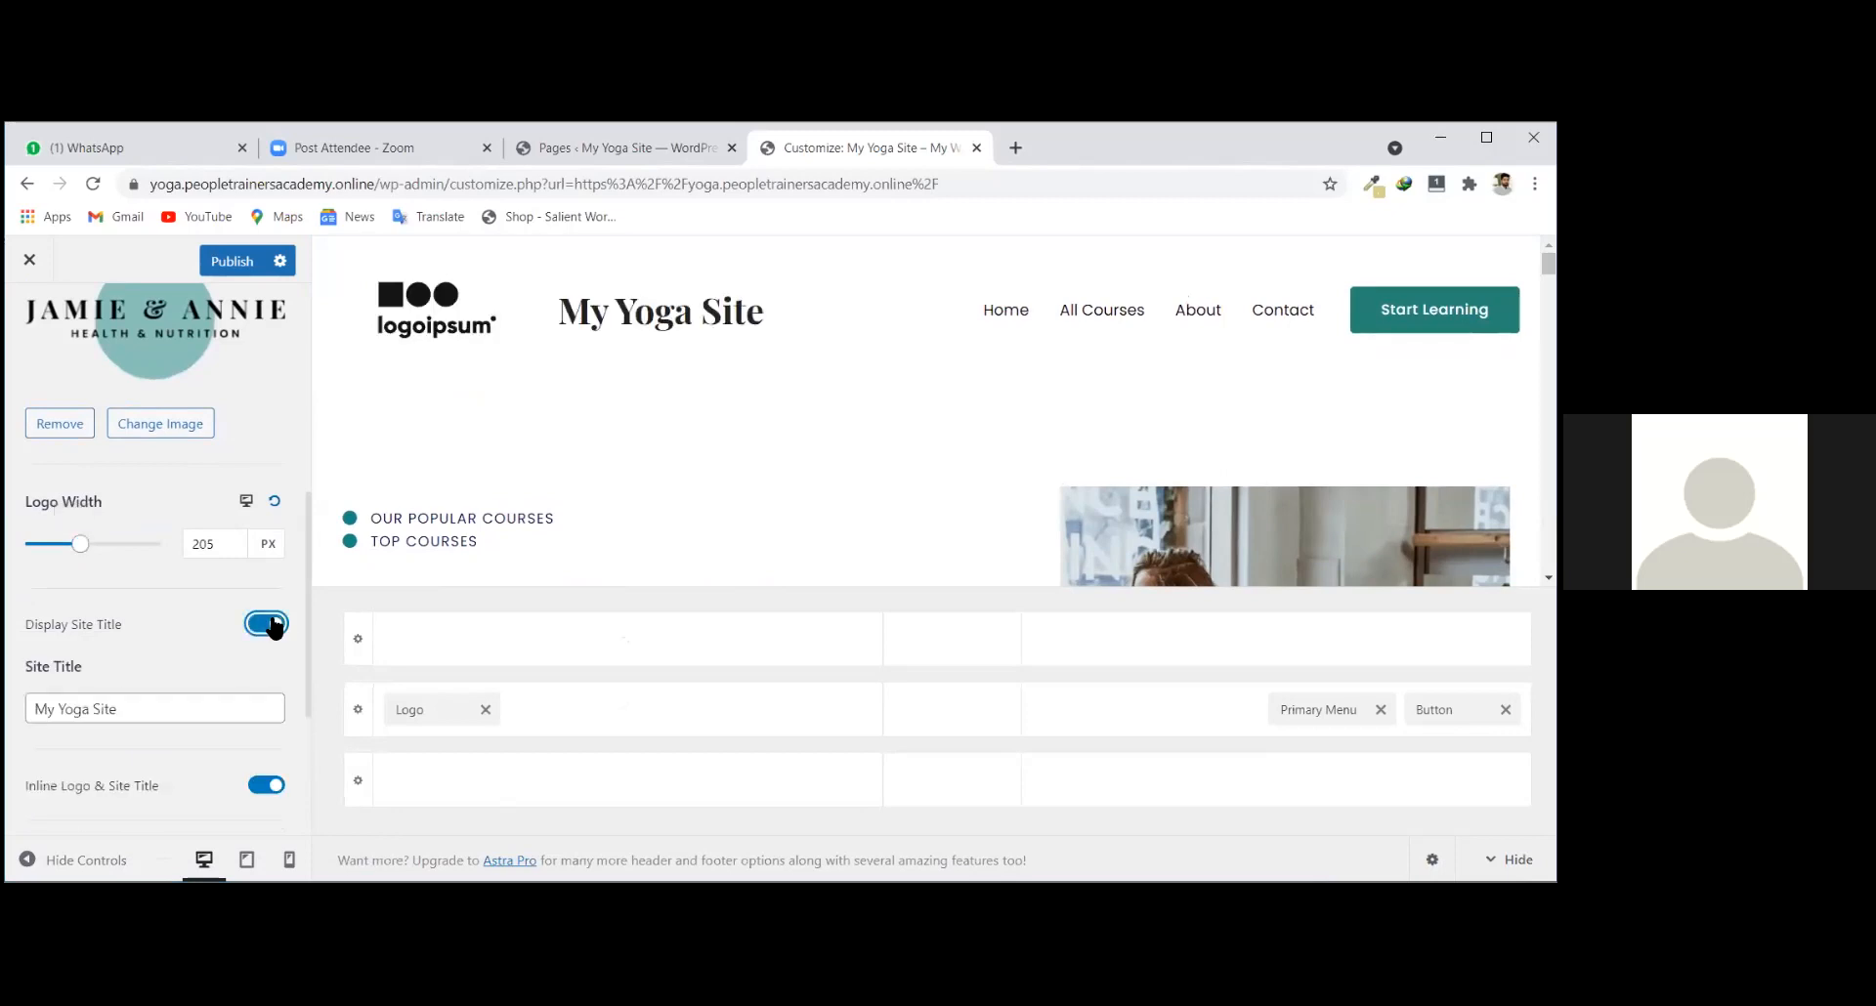
drag(141, 714, 8, 714)
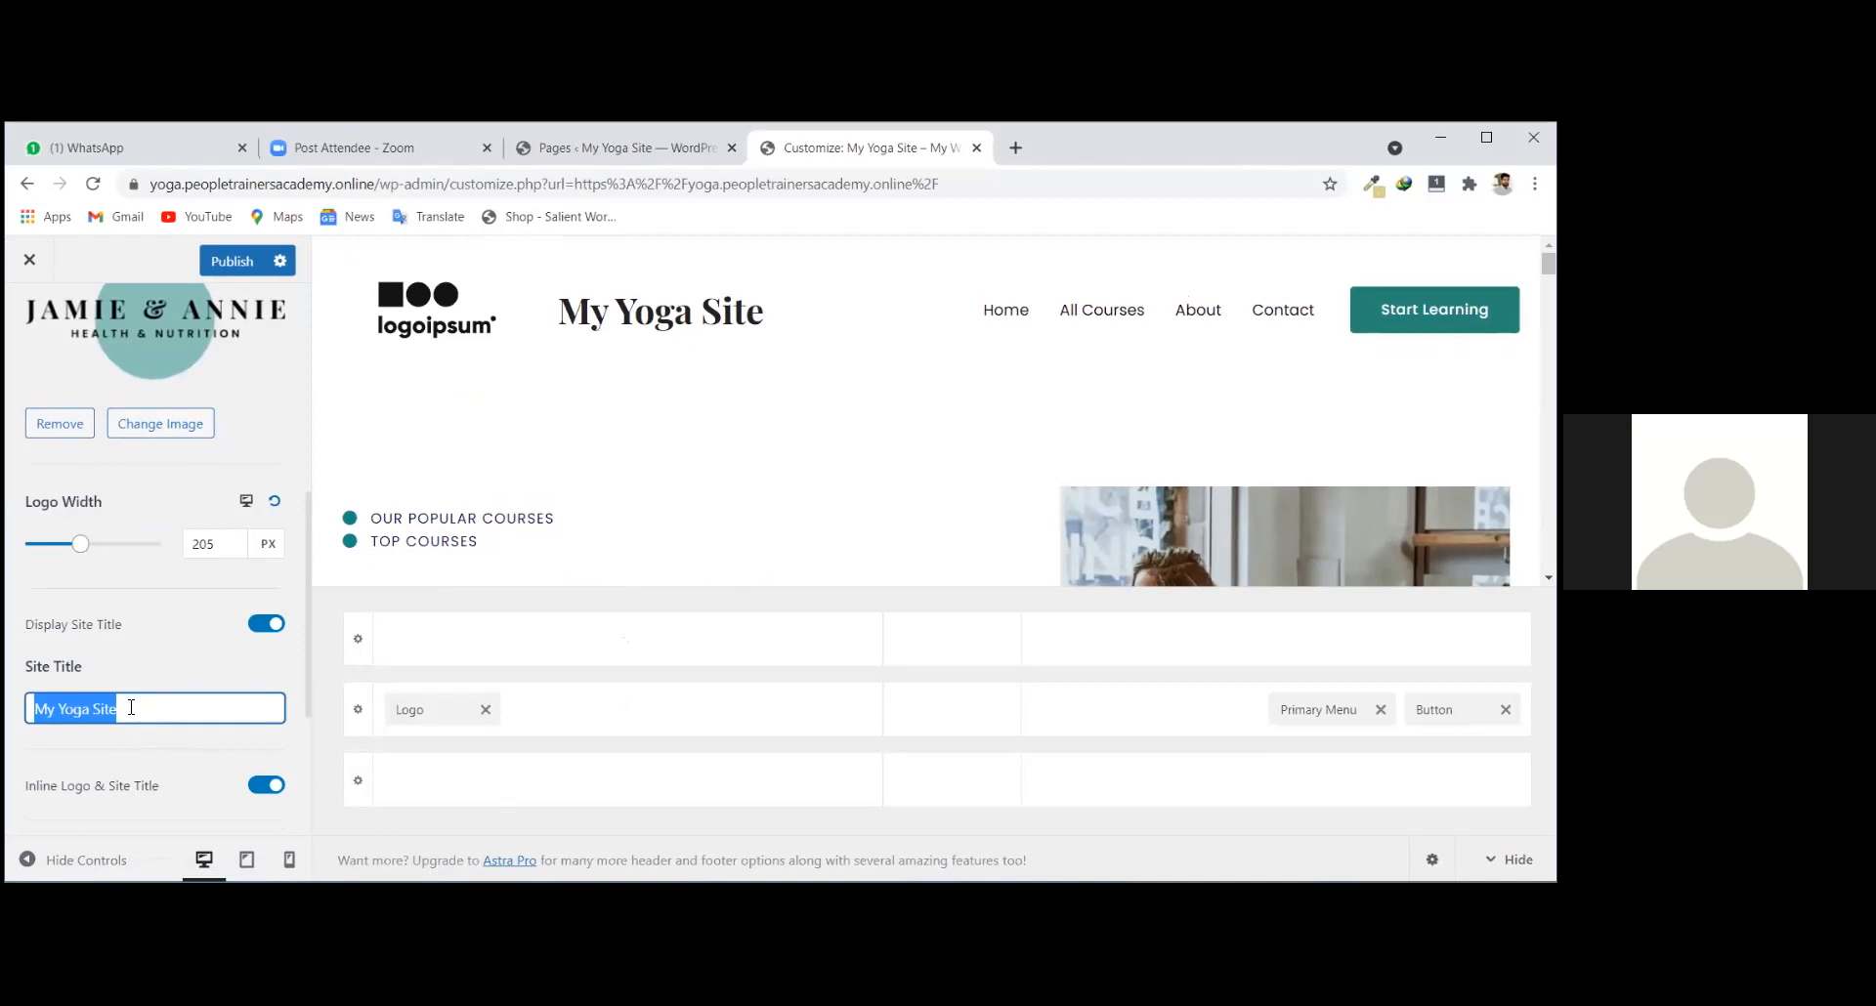
text(Learn with us)
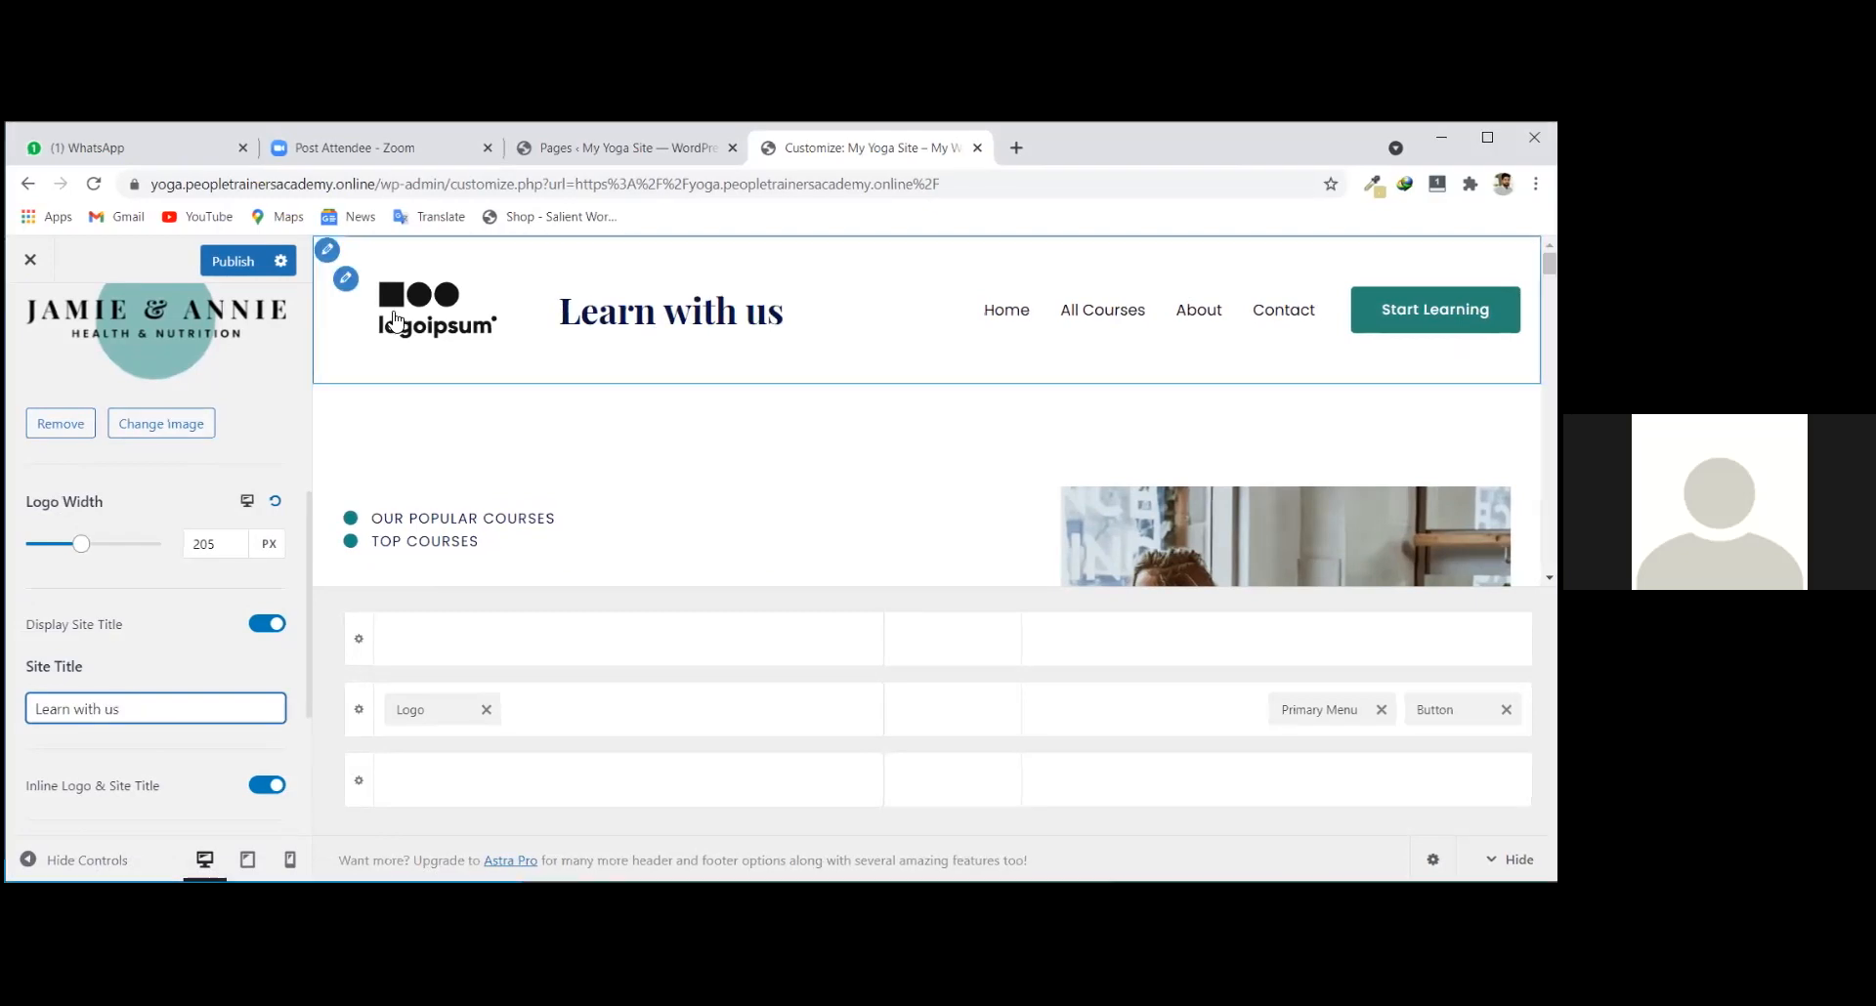
Hide the site title from the header.
scroll(146, 782, down, 2)
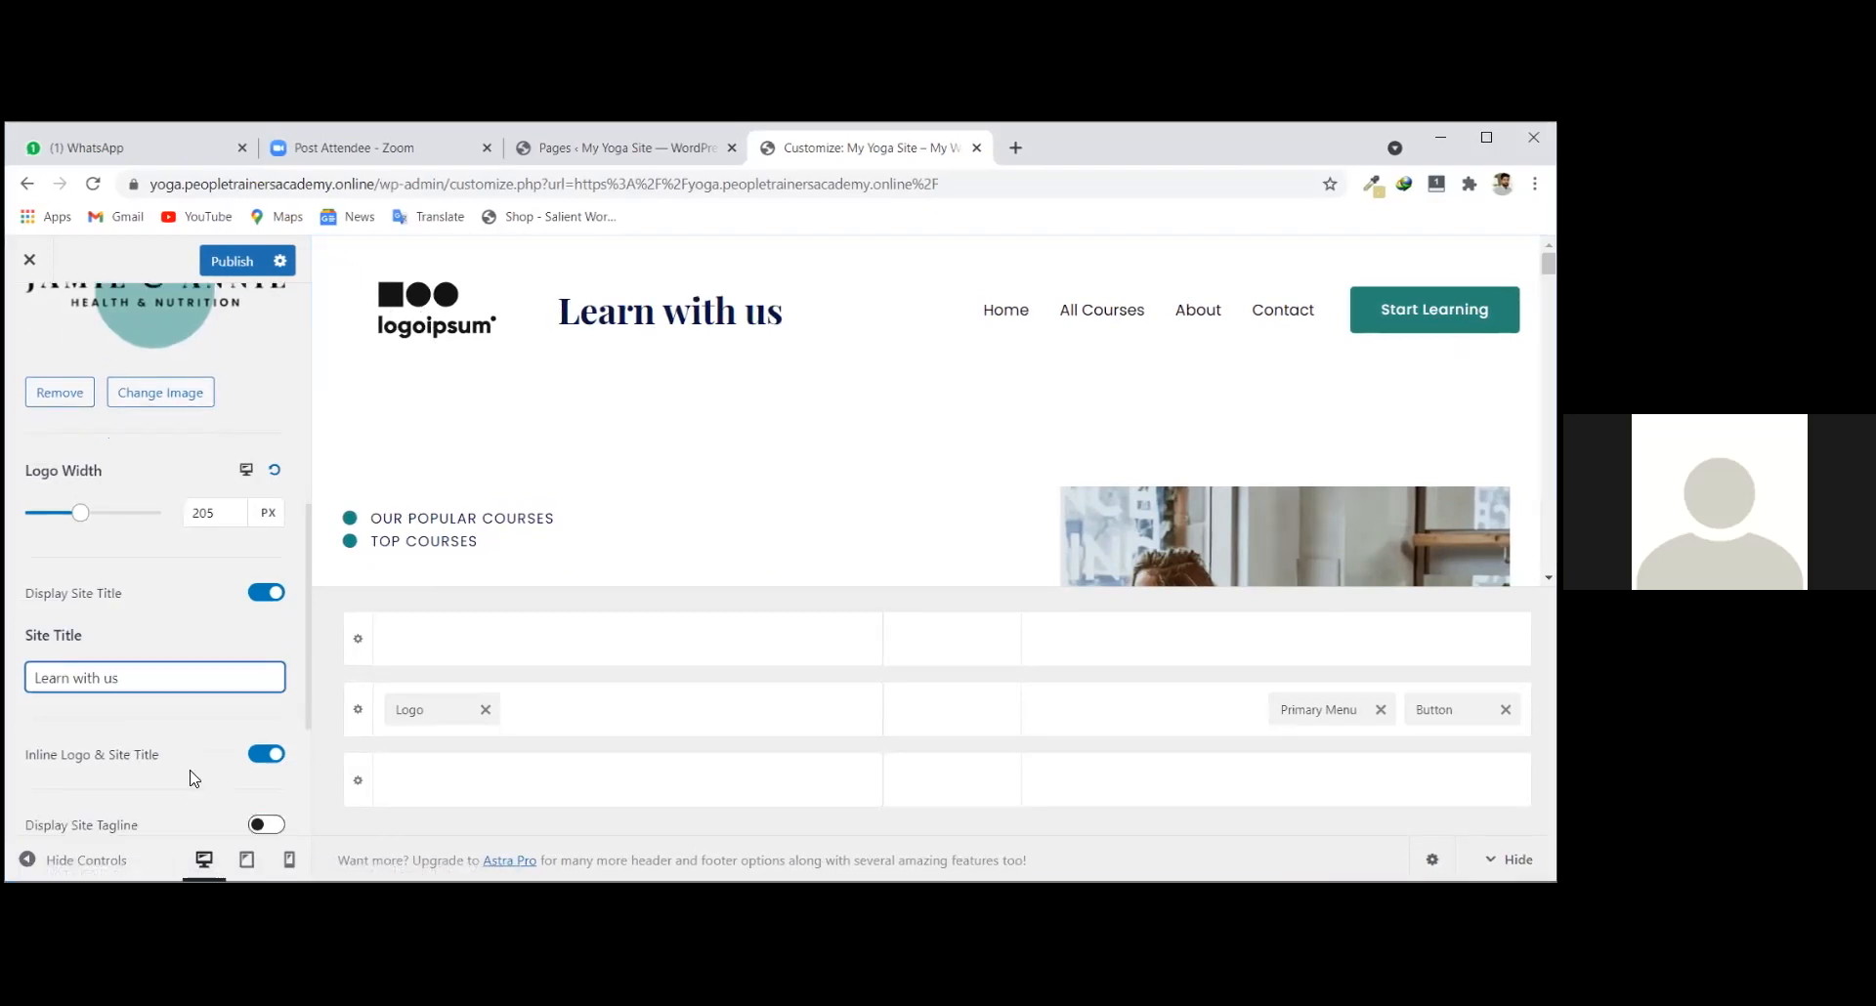
scroll(219, 747, down, 1)
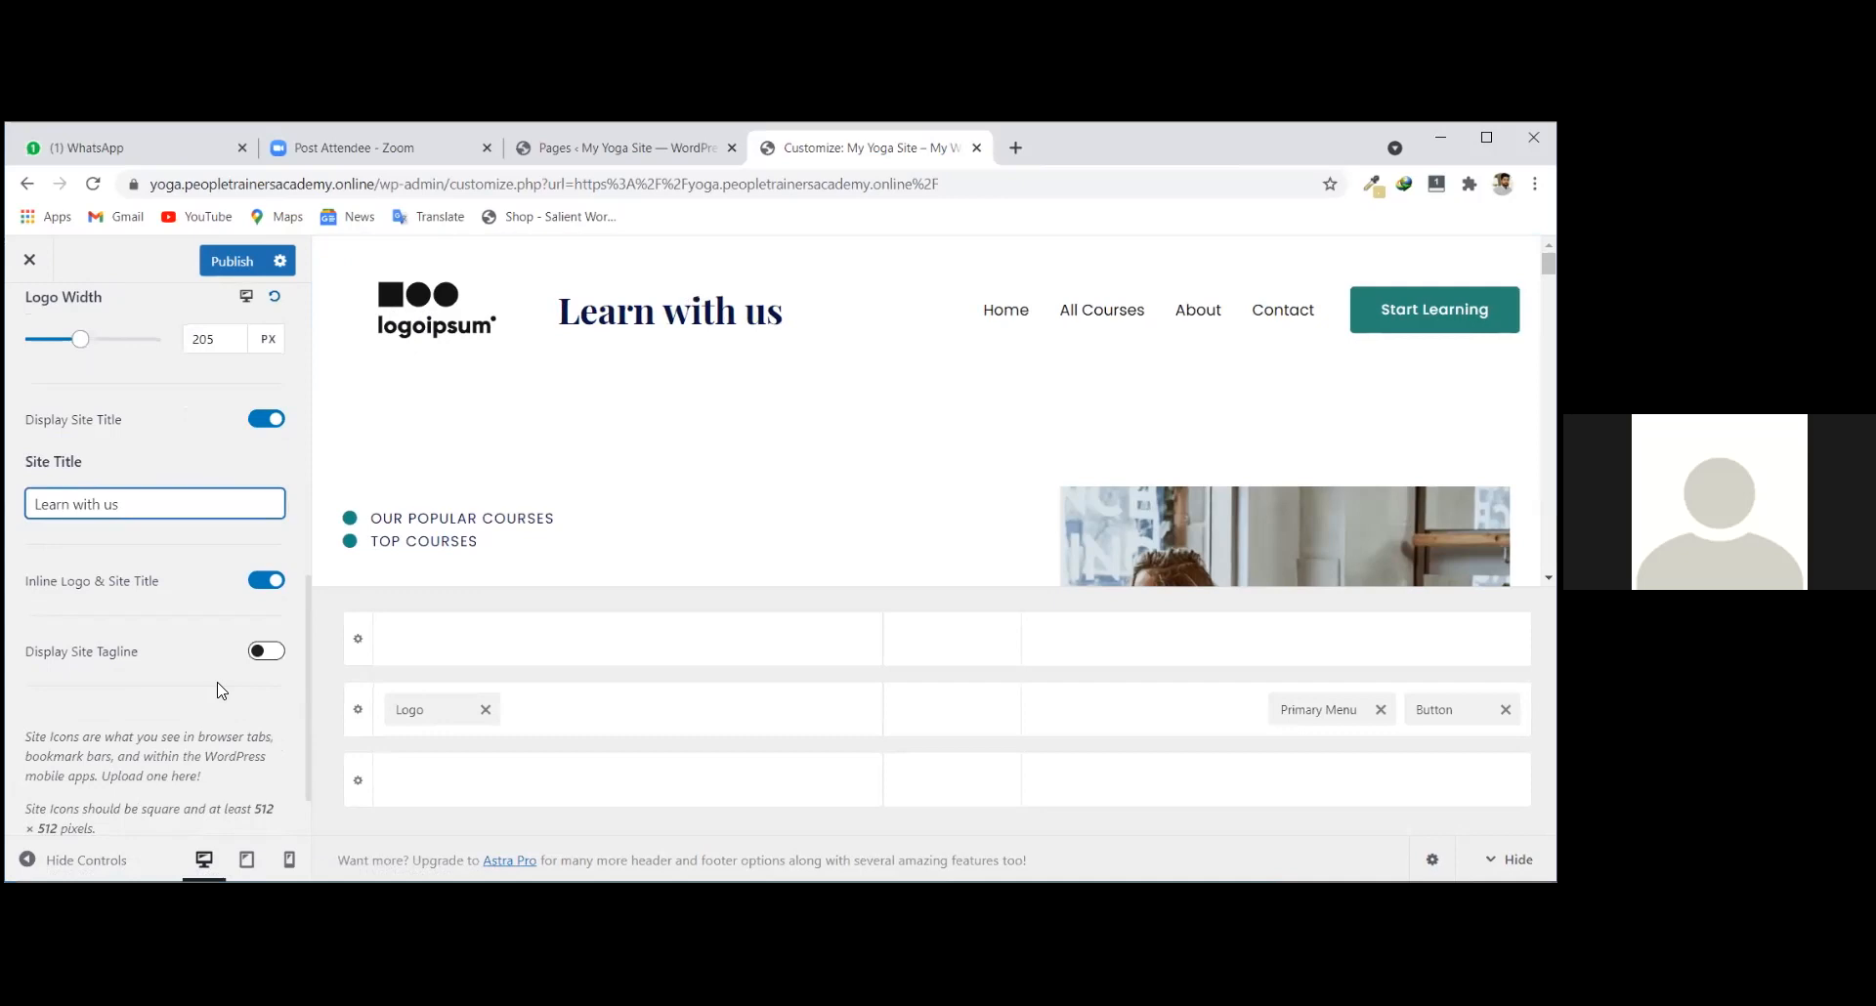
scroll(218, 683, up, 1)
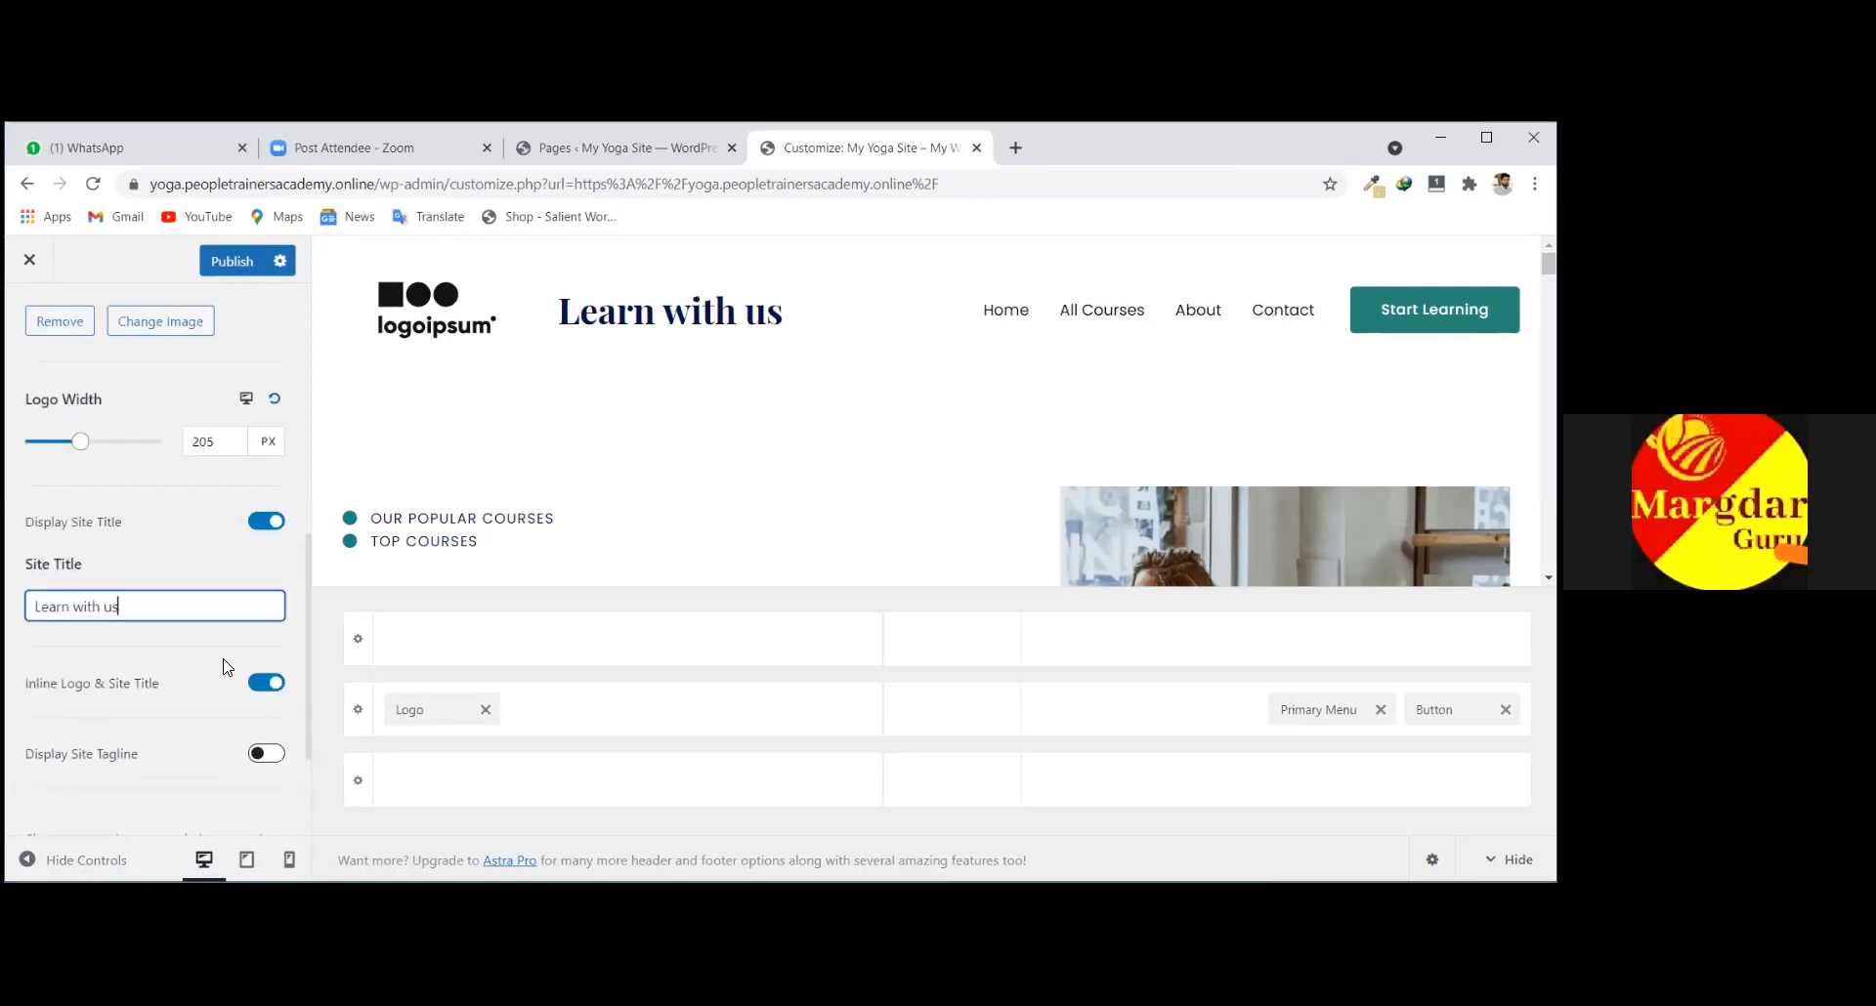
click(266, 520)
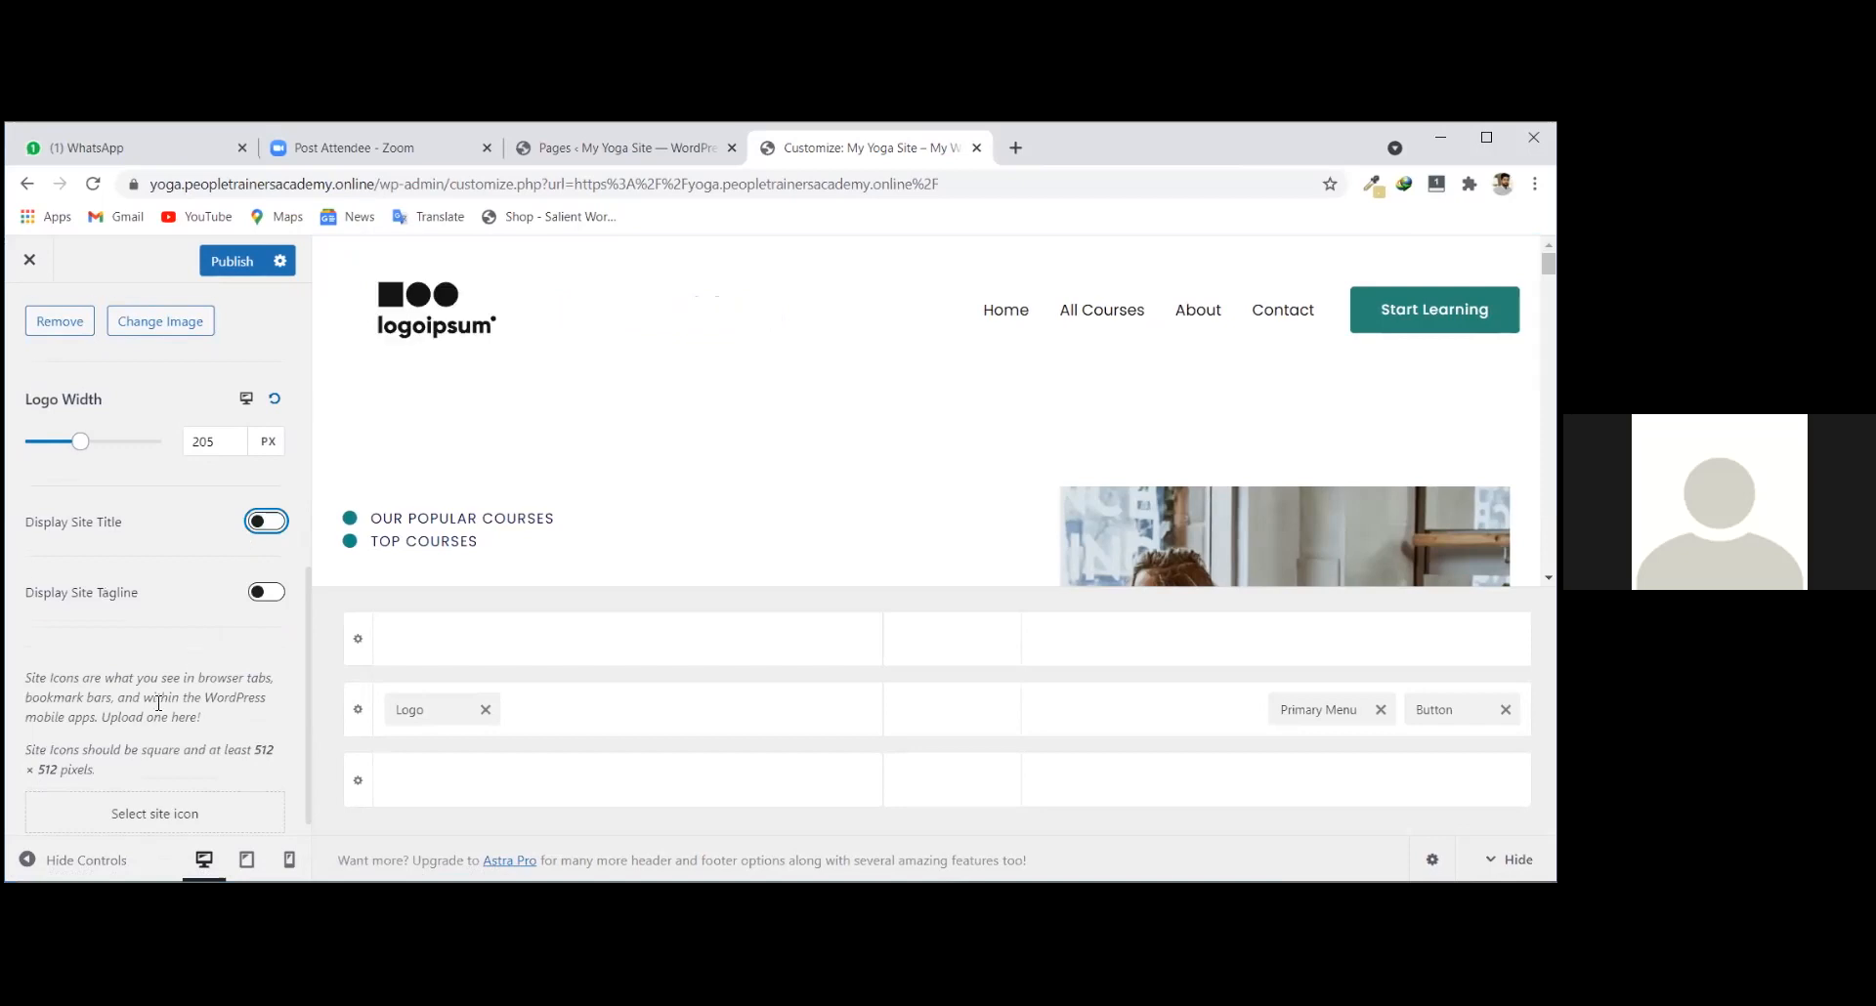
Display the site tagline in the header and turn off the inline logo and site title option.
click(266, 570)
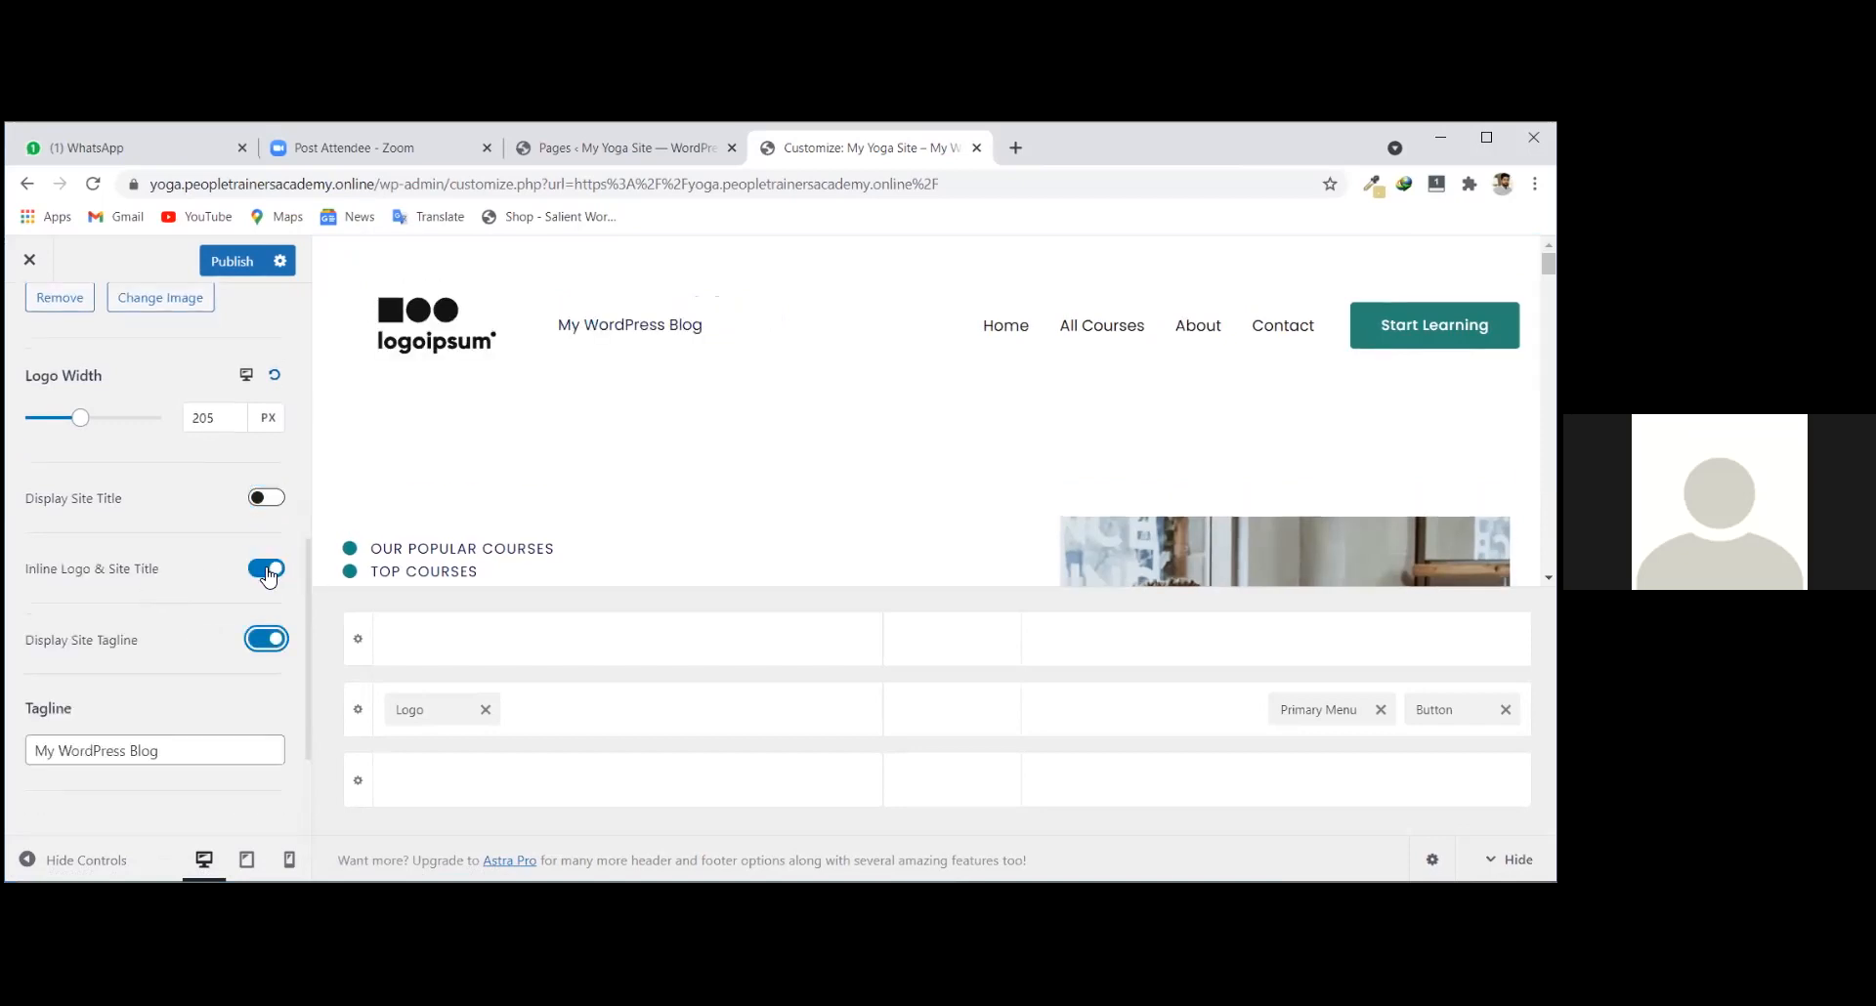
click(186, 753)
drag(35, 753, 158, 753)
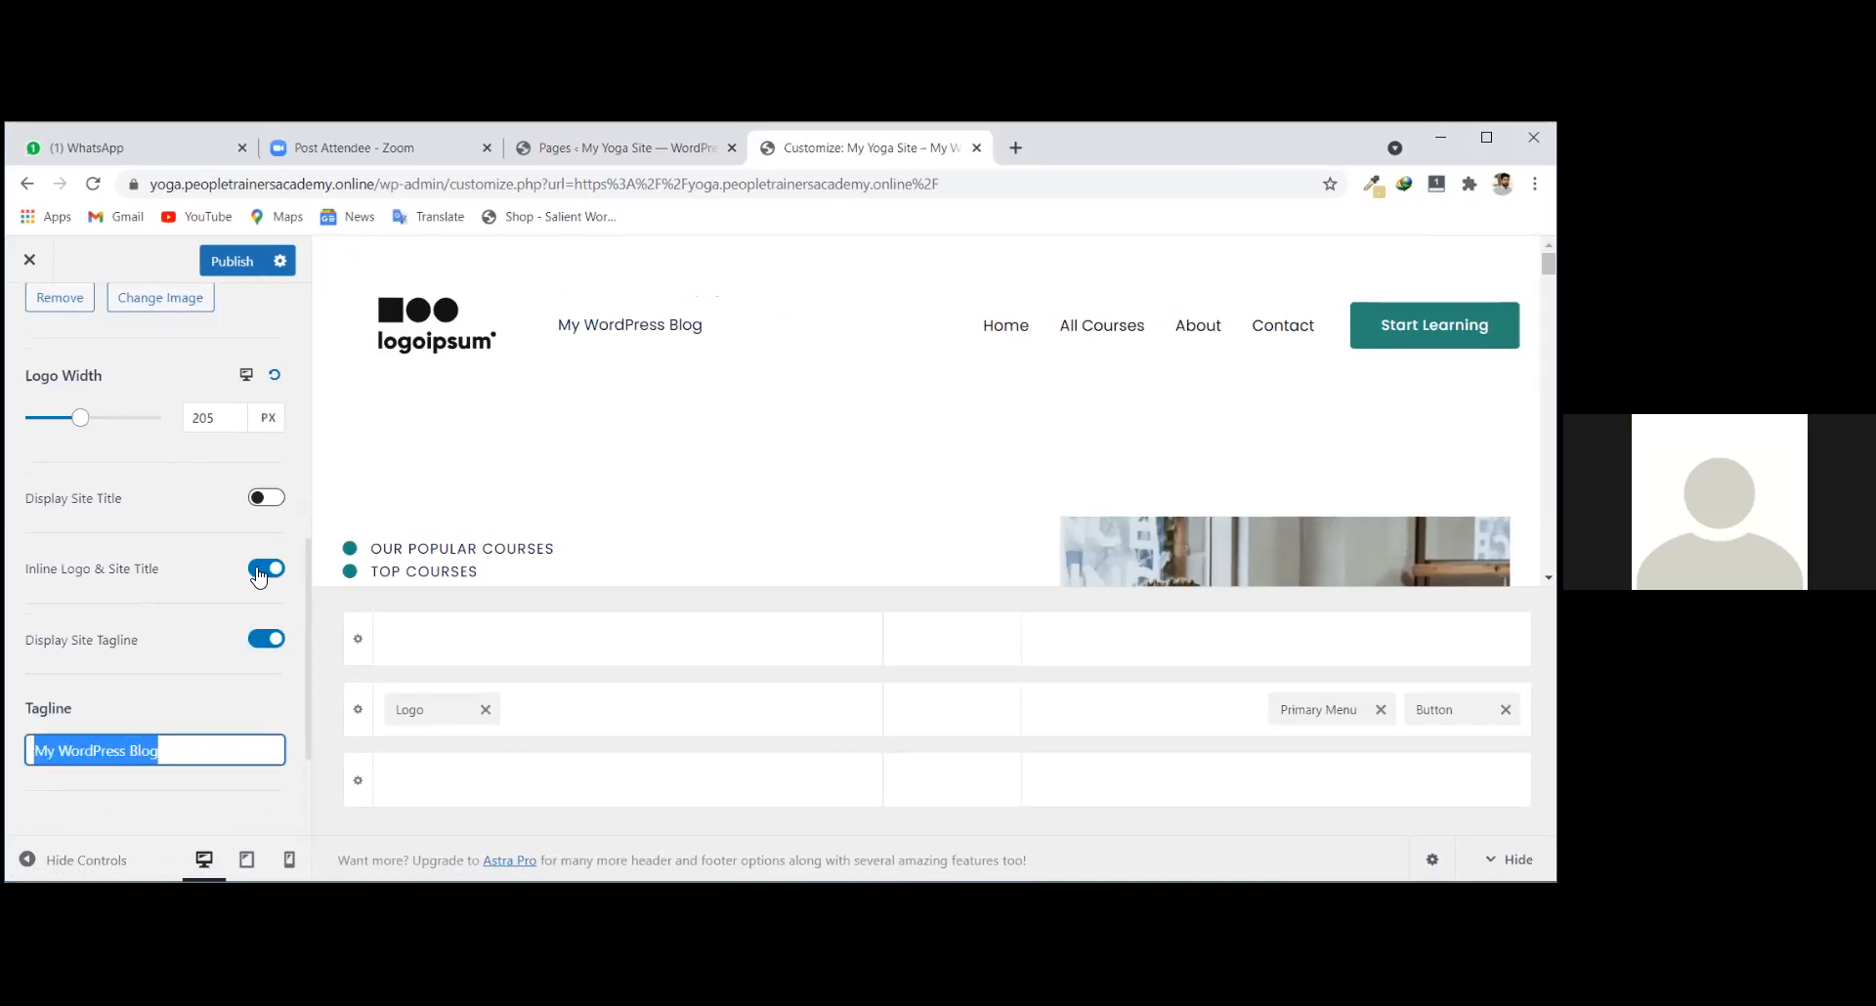
scroll(192, 678, down, 2)
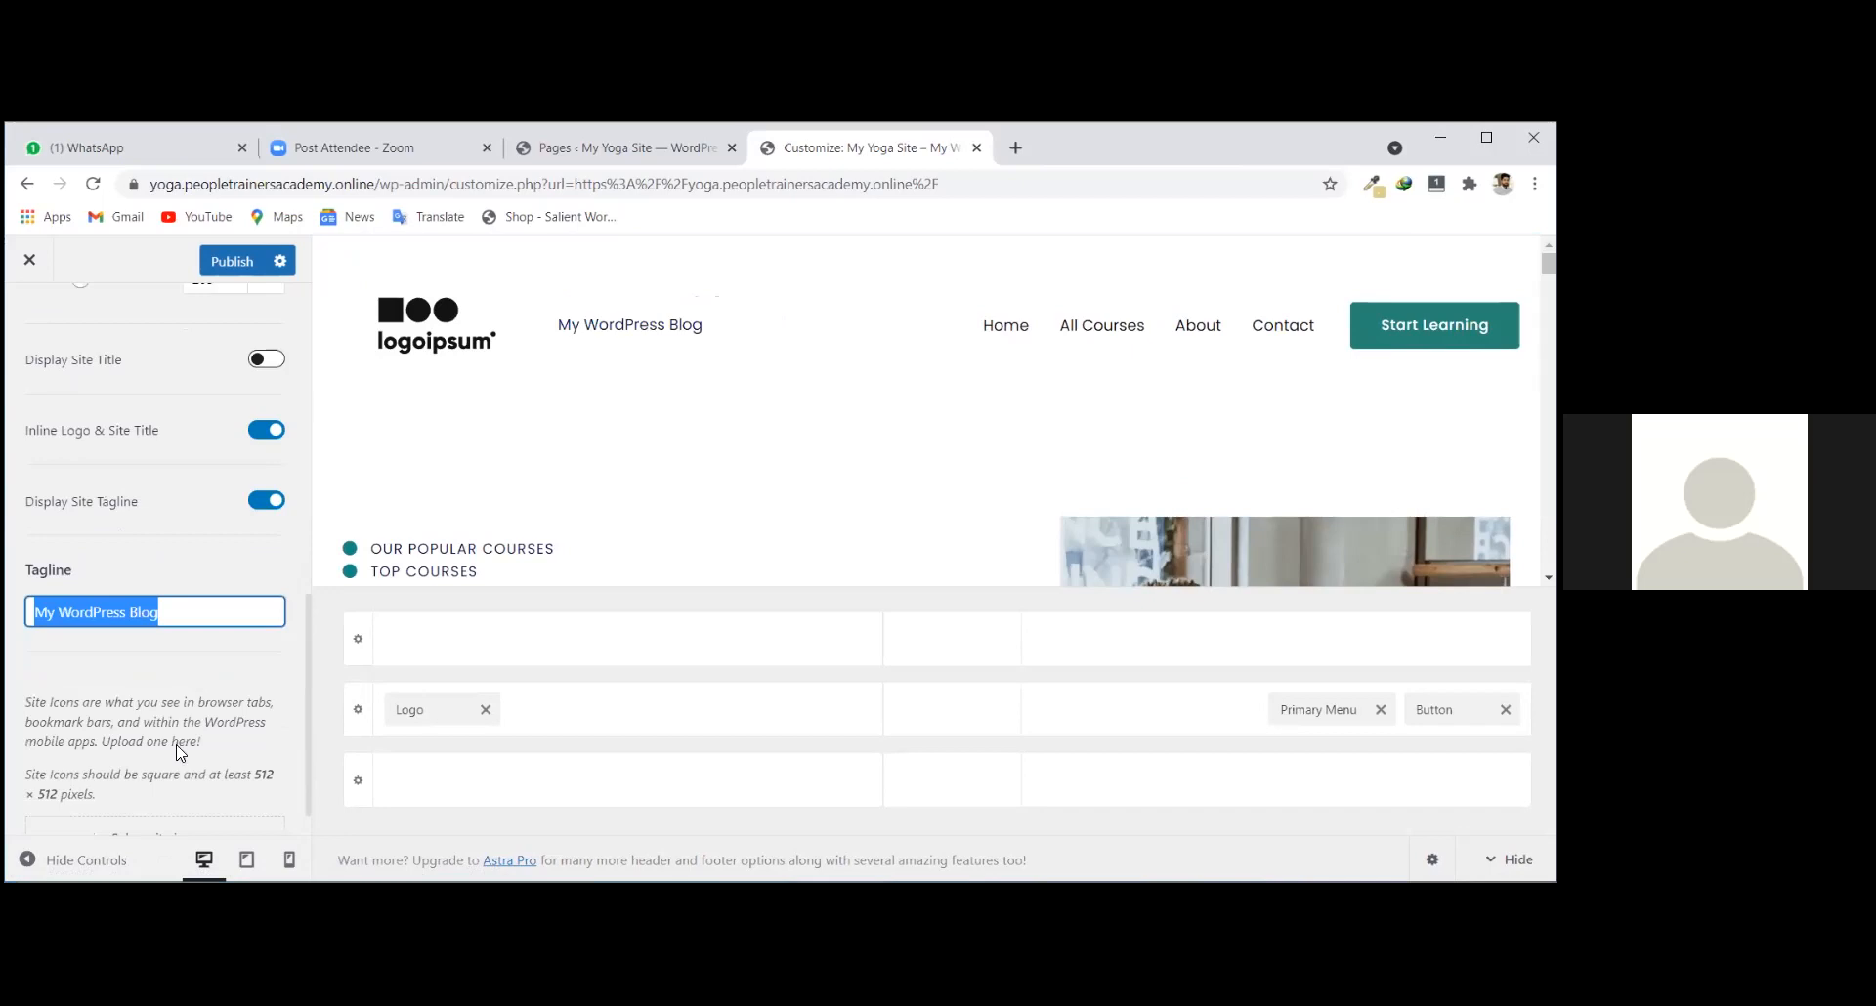
scroll(180, 753, down, 1)
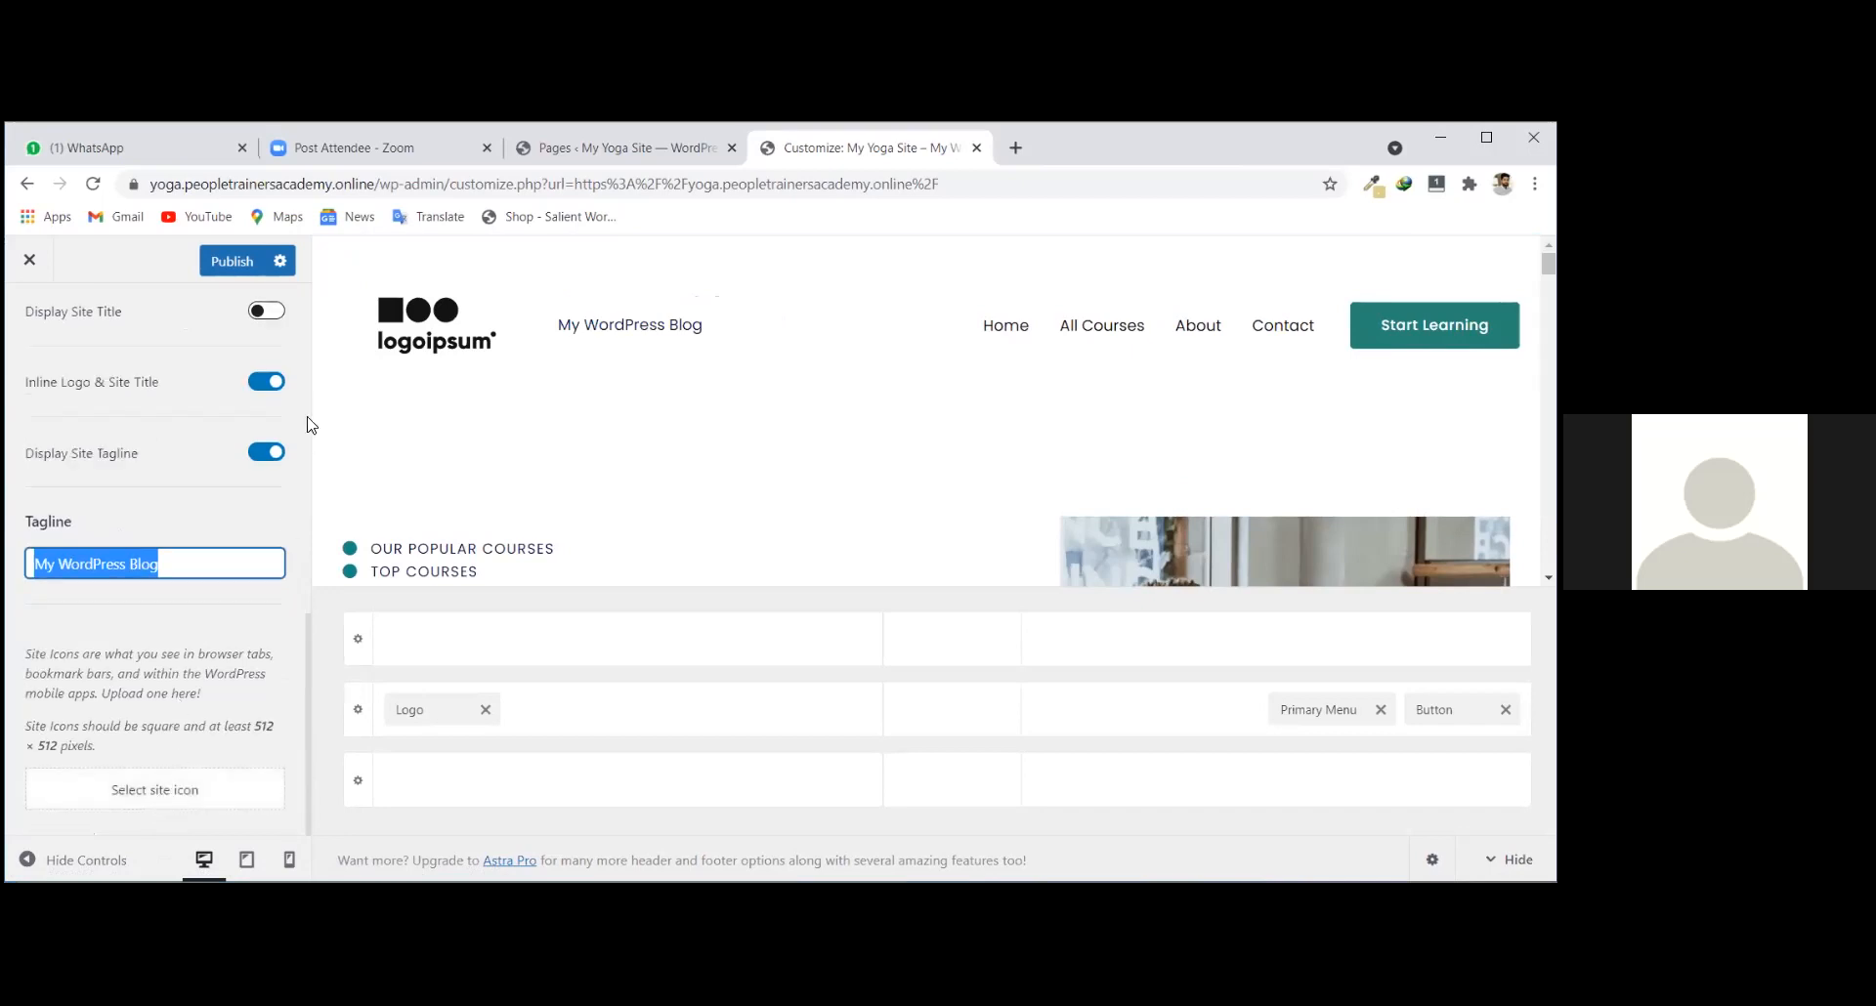
click(266, 381)
click(265, 449)
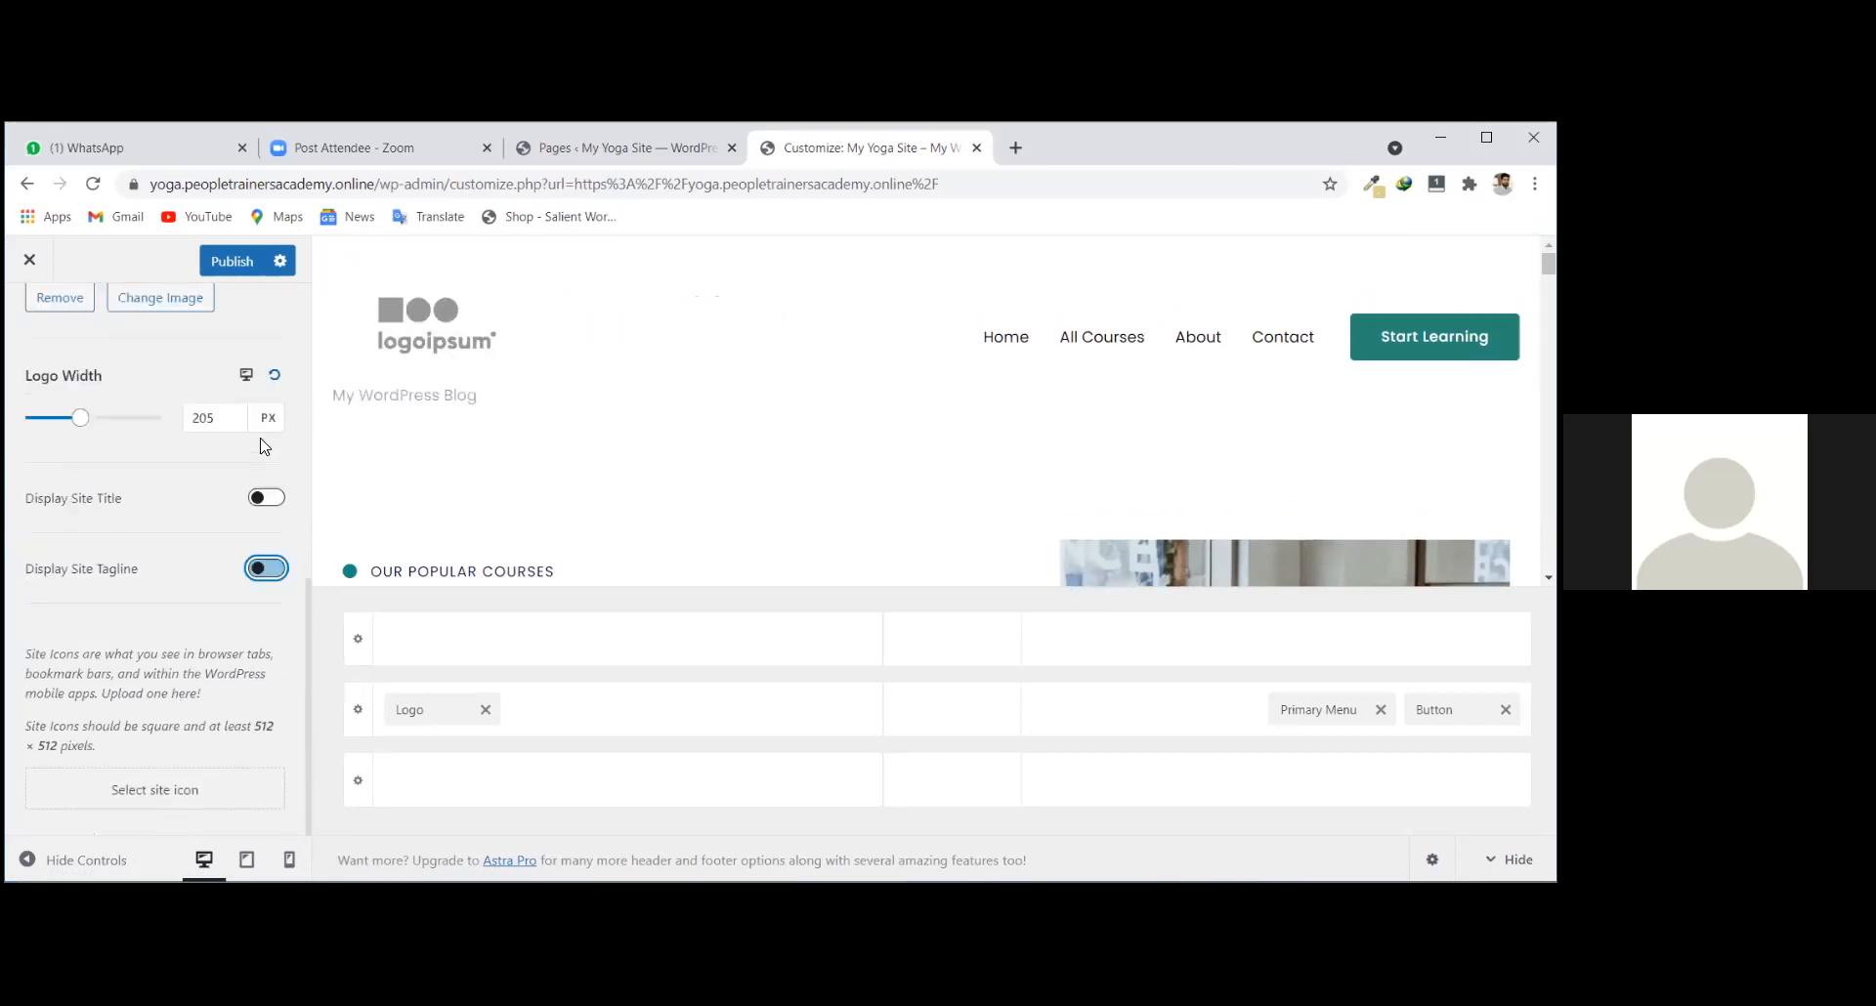
click(266, 570)
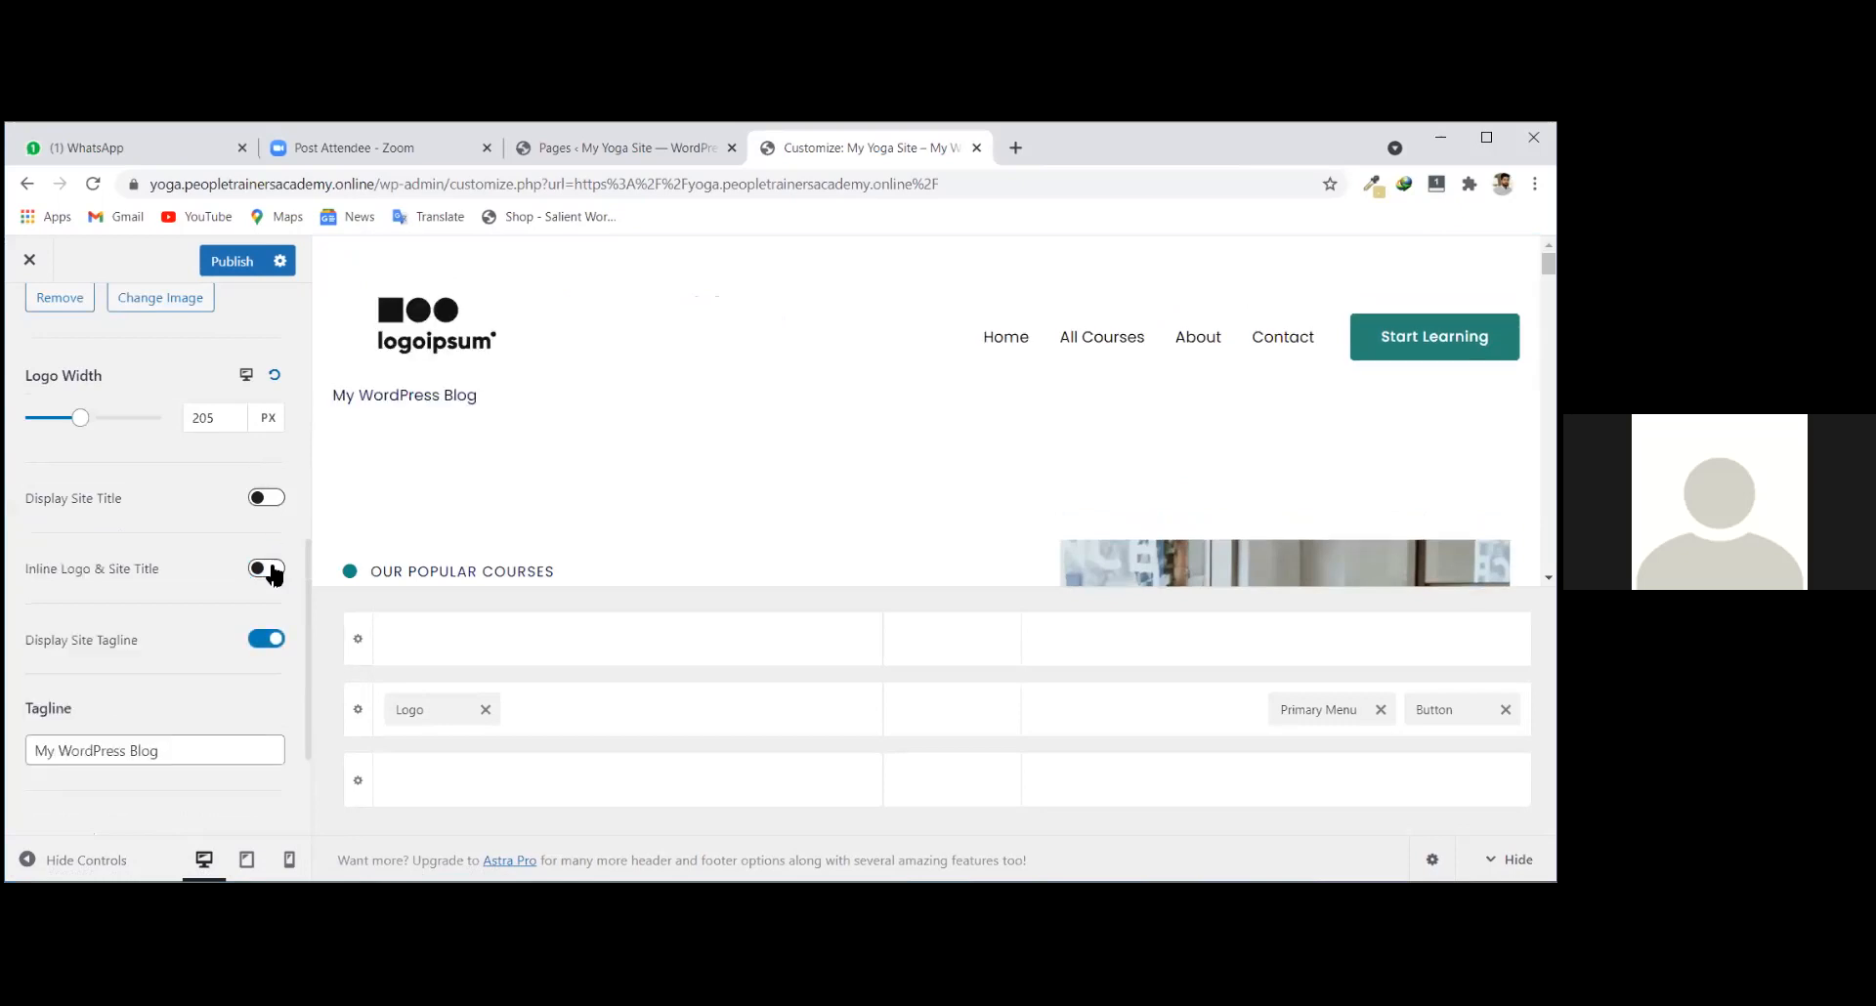
Change the site tagline to "Learning with us".
scroll(147, 664, down, 1)
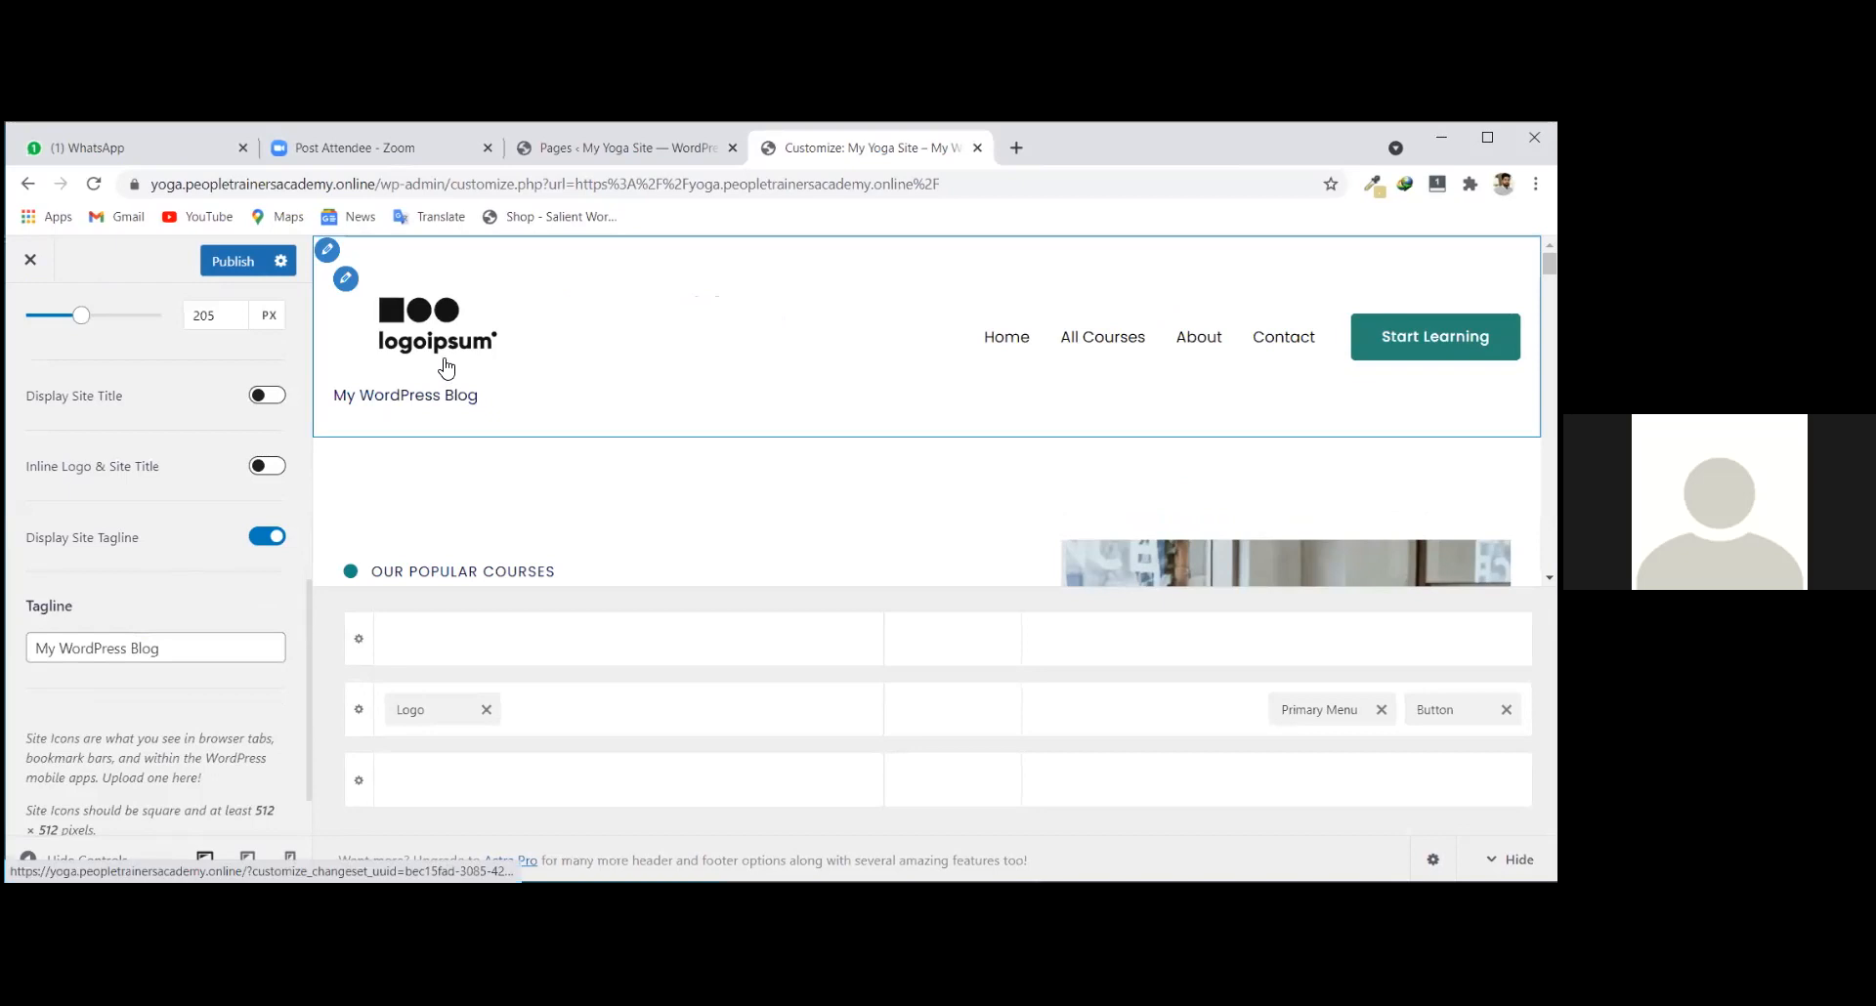
drag(175, 649, 33, 649)
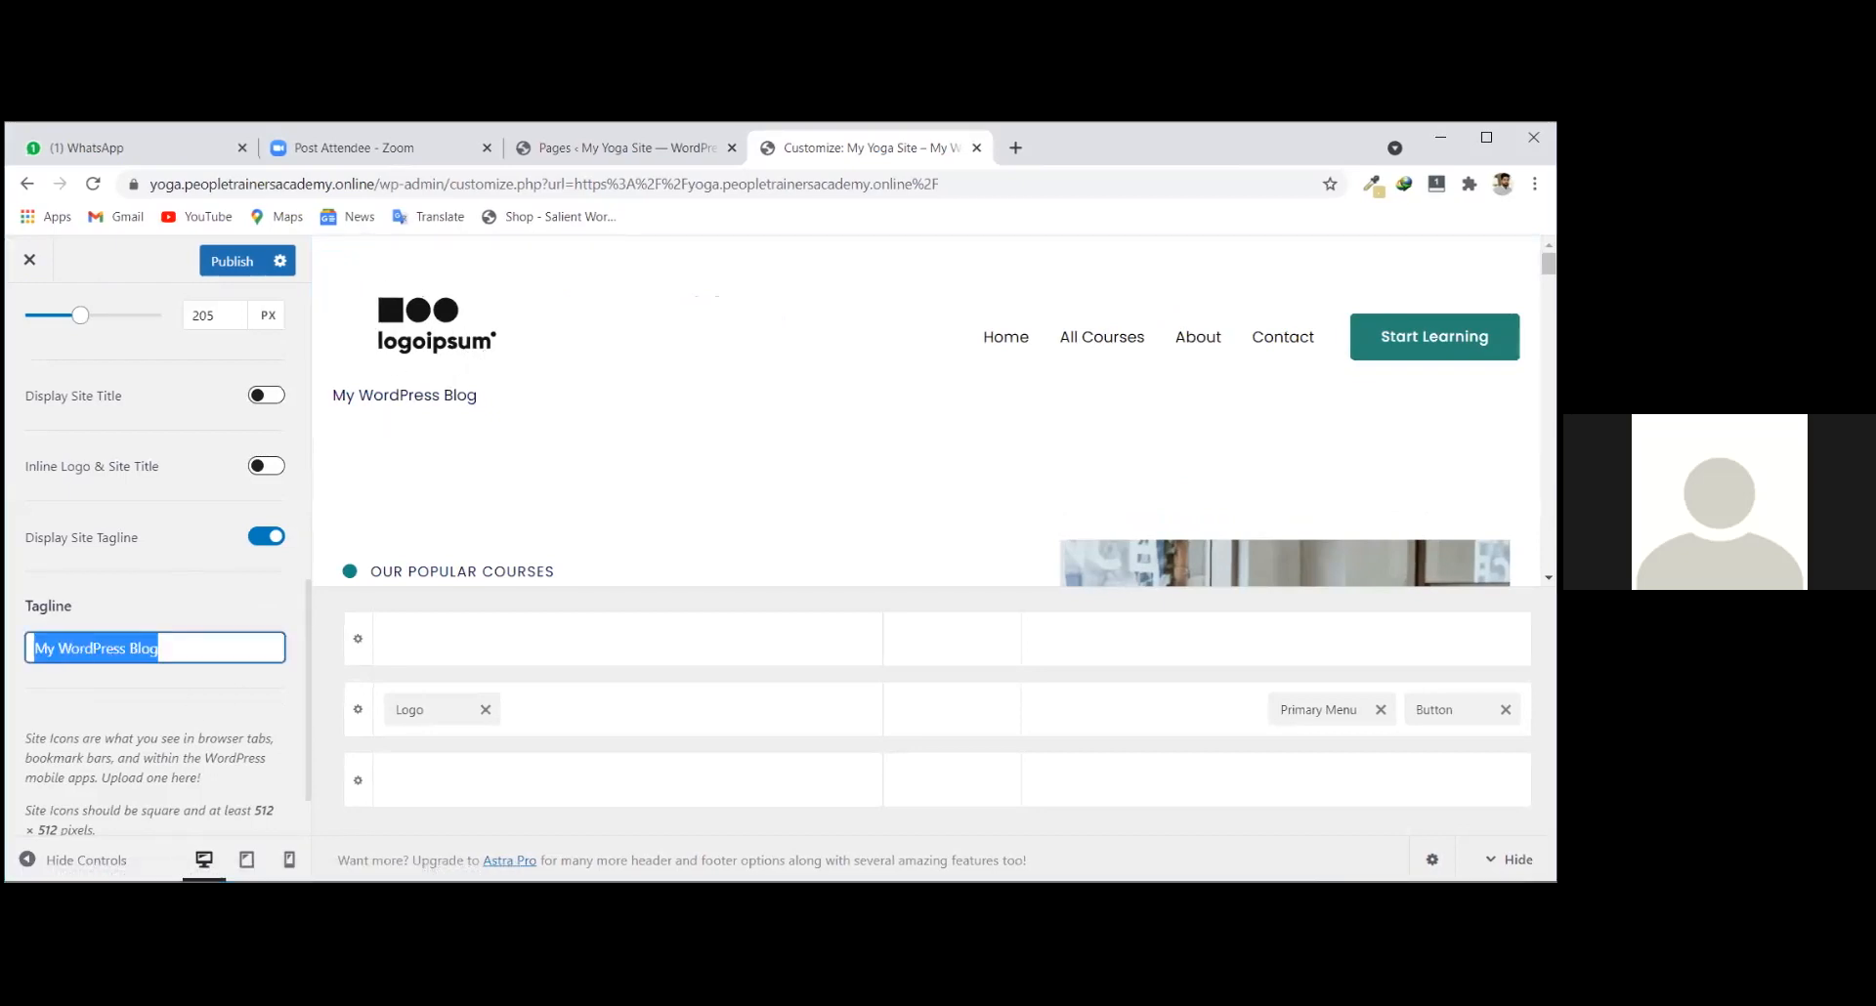
text(:le)
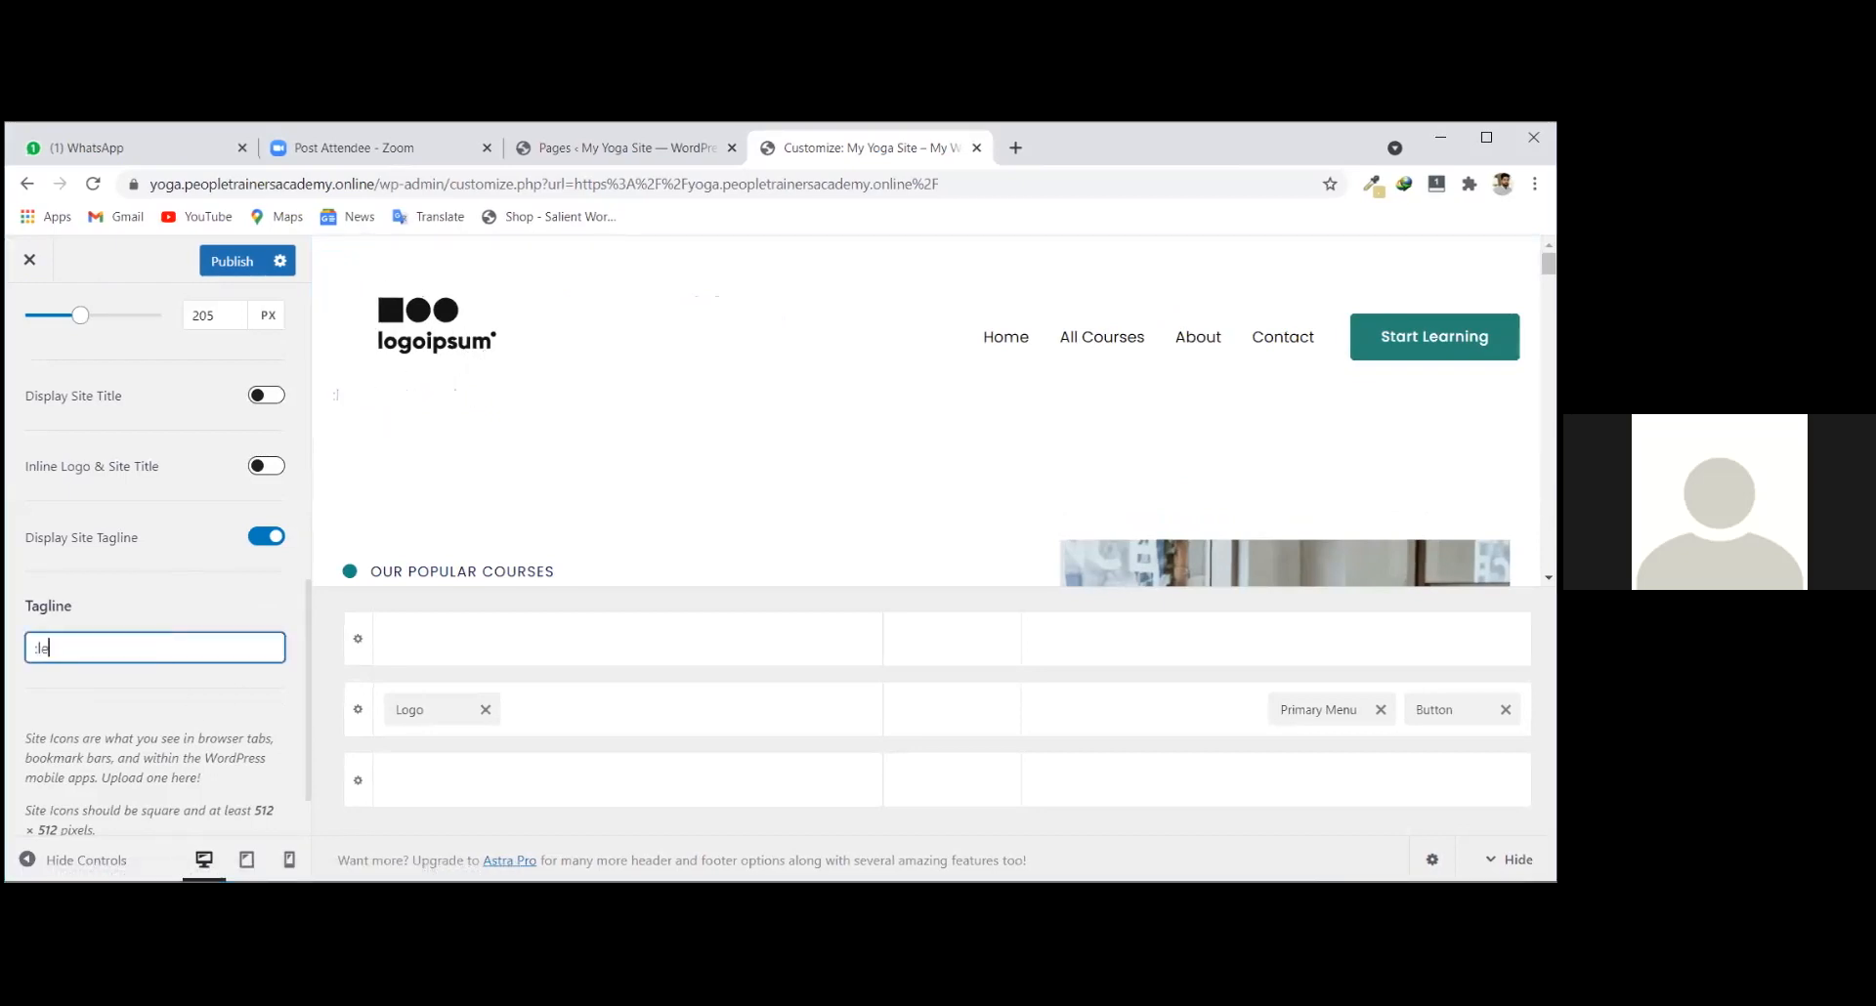
text(Lear)
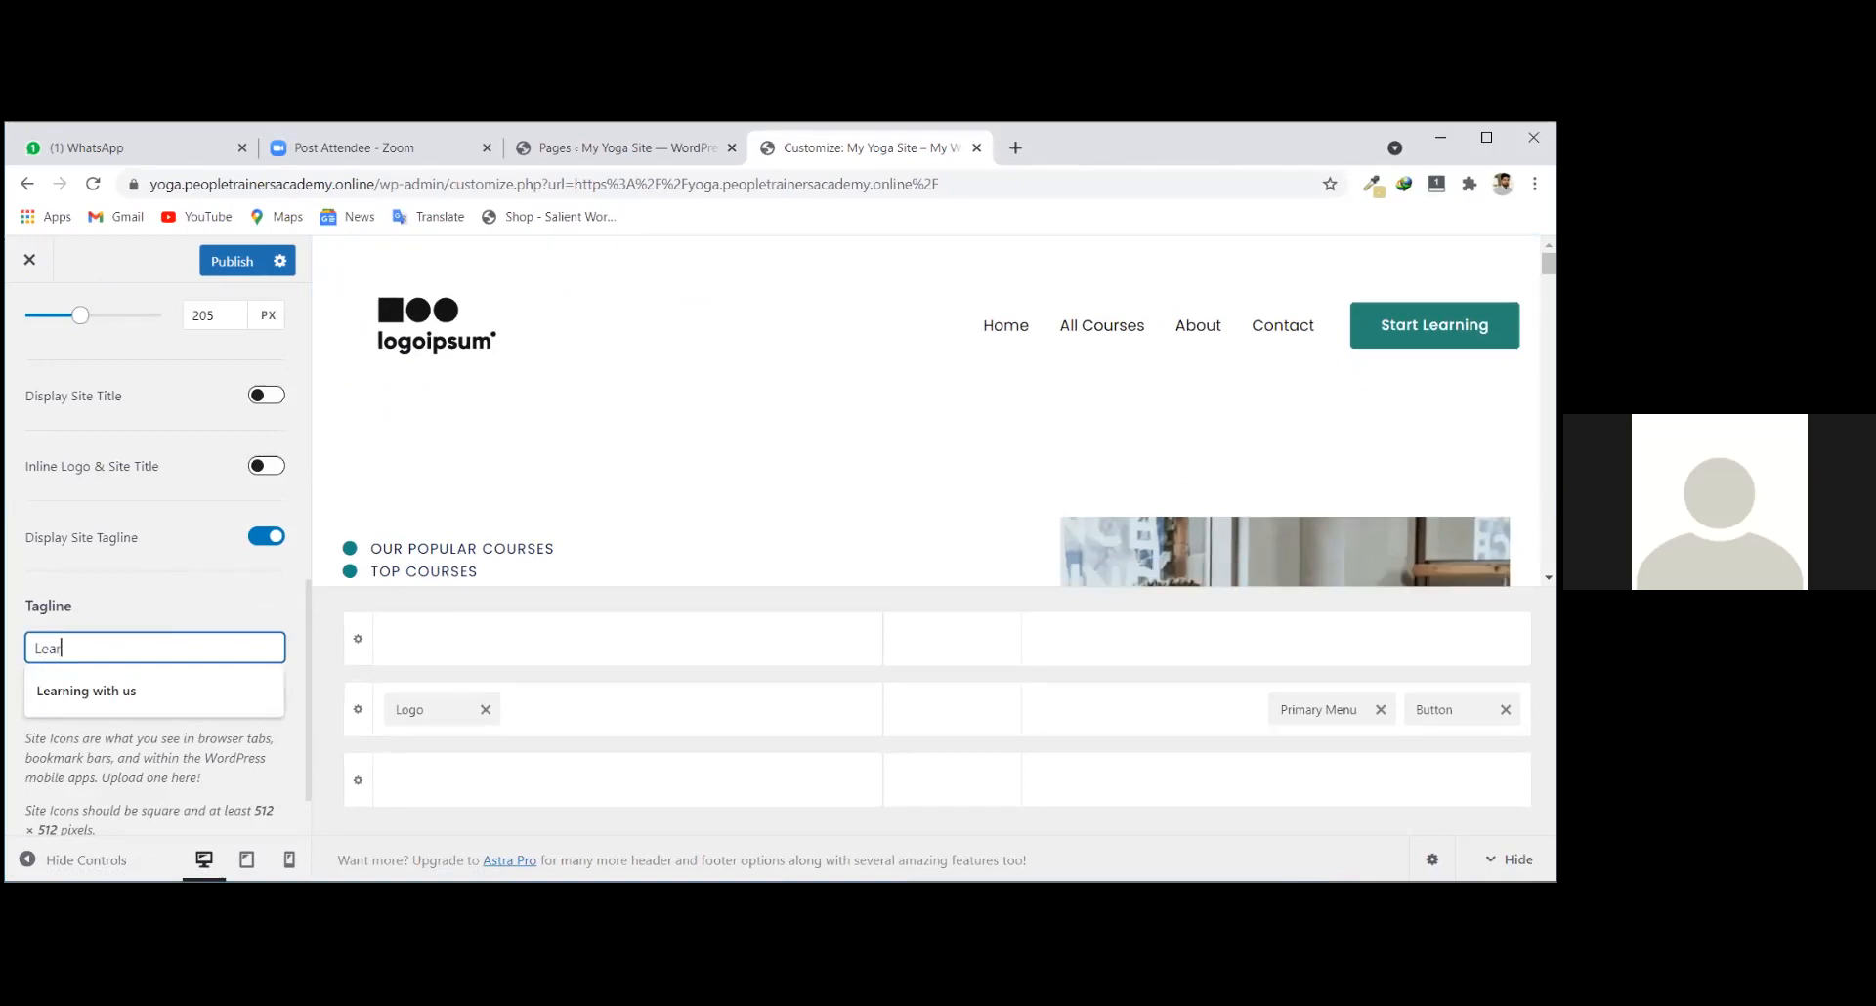
key(Down)
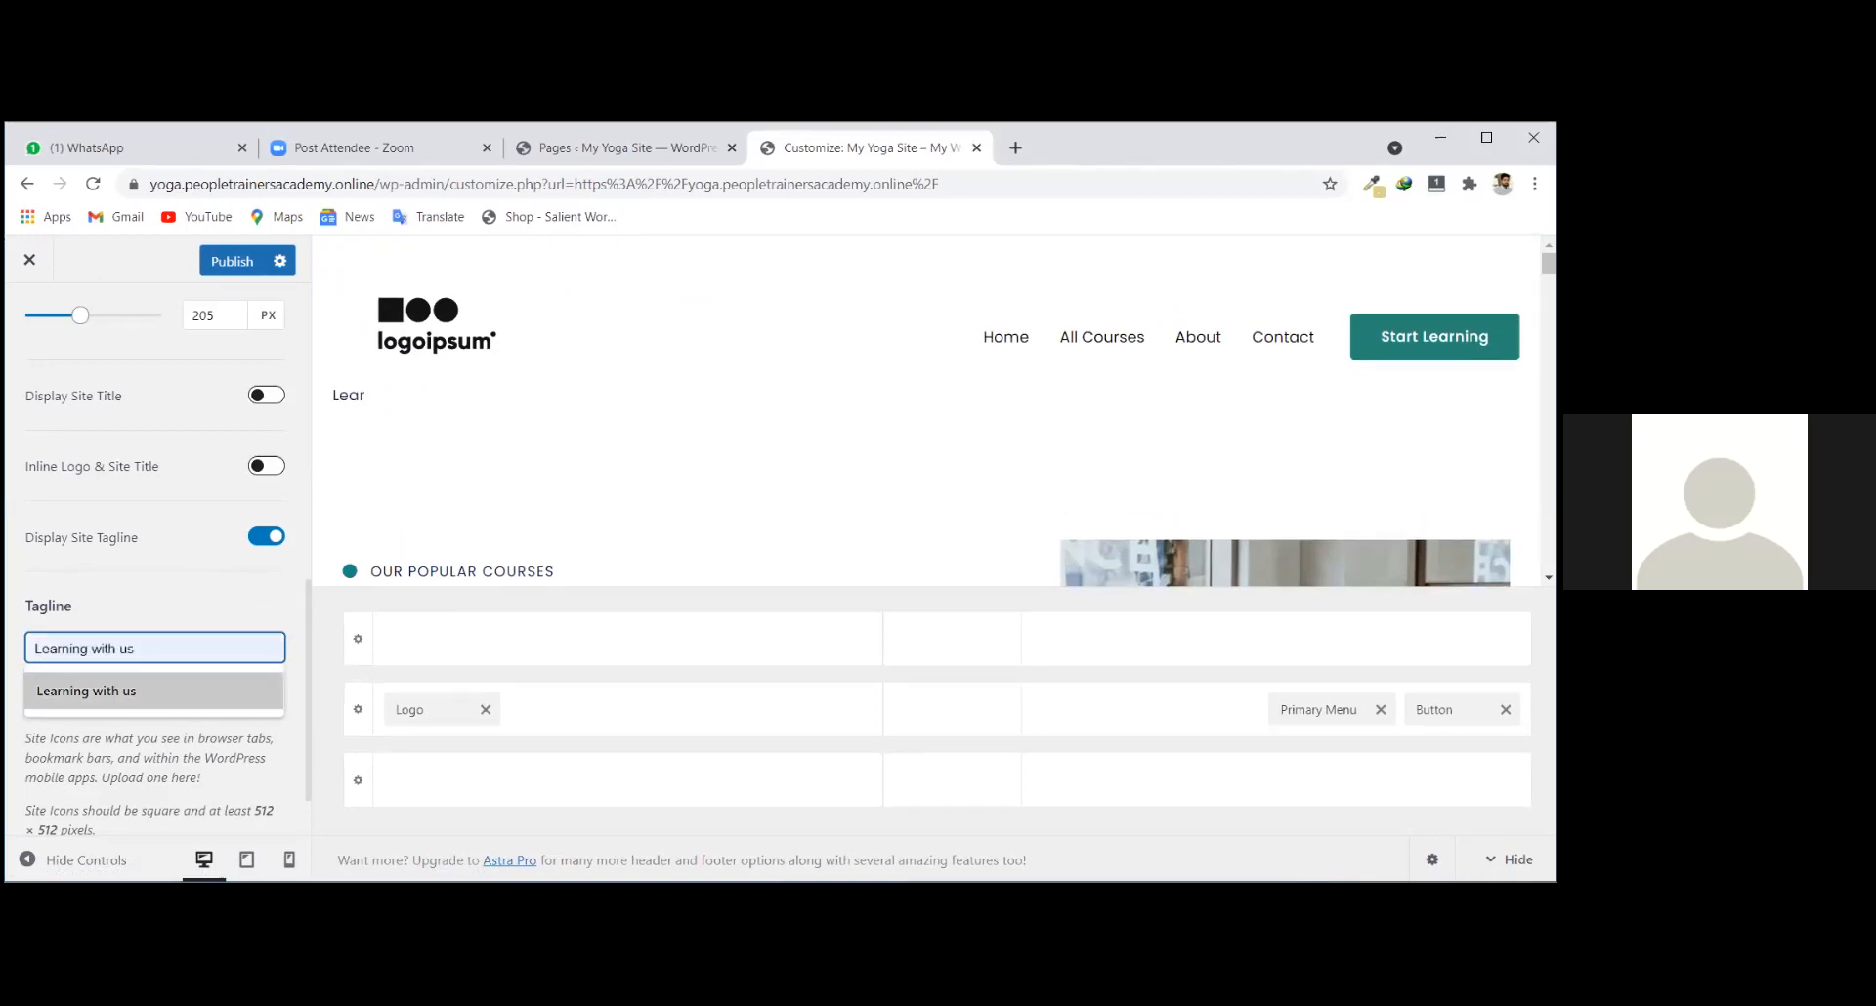
key(Return)
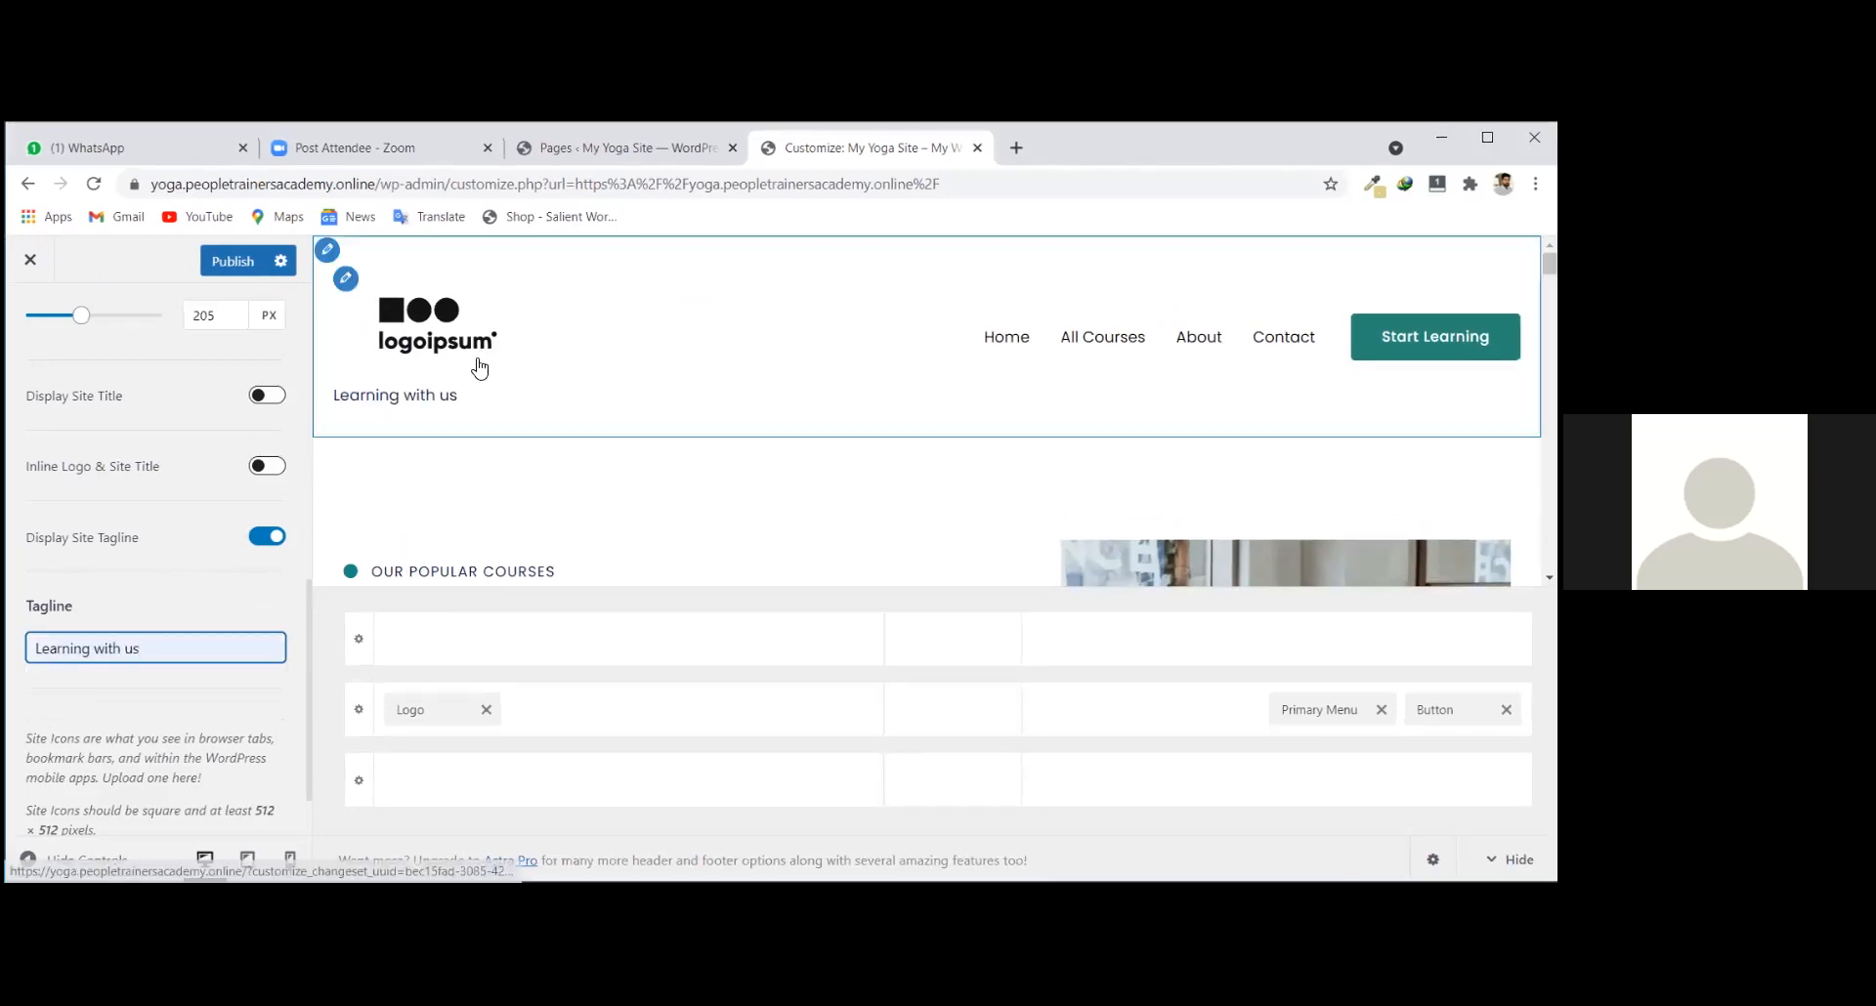
Hide the site tagline from the header and publish the Customizer changes.
scroll(98, 658, down, 1)
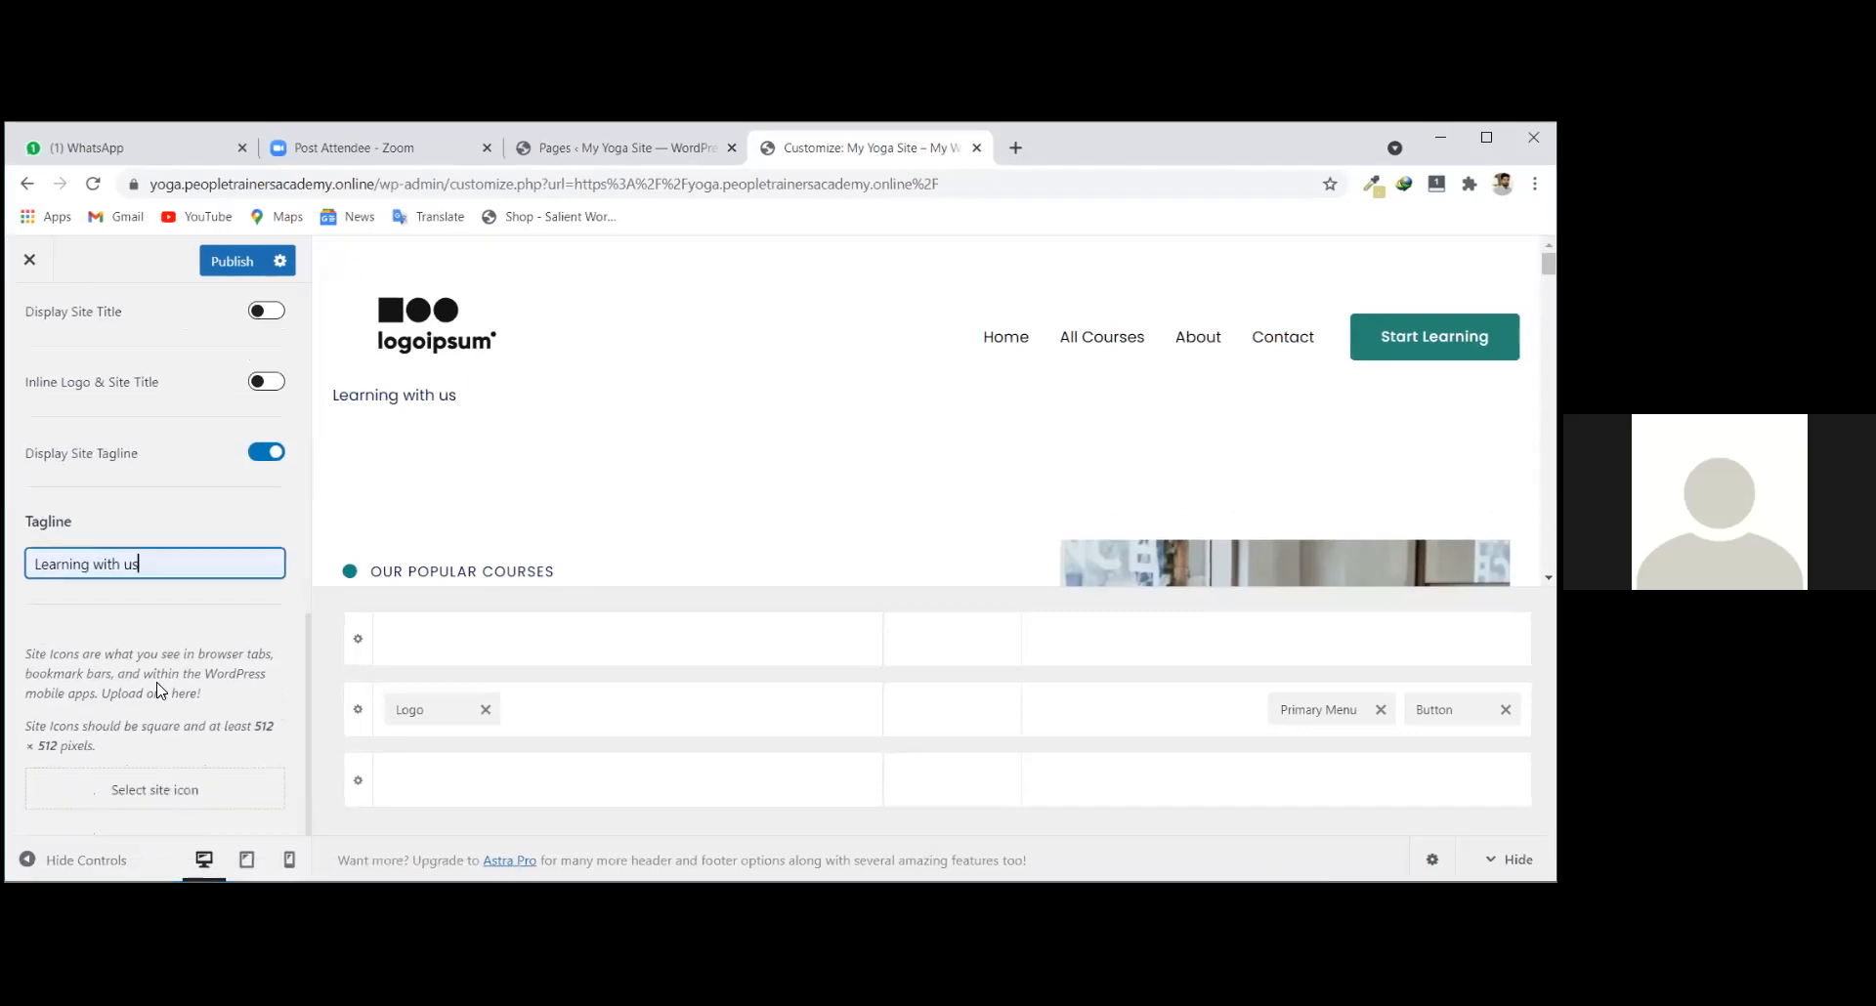
key(ctrl+a)
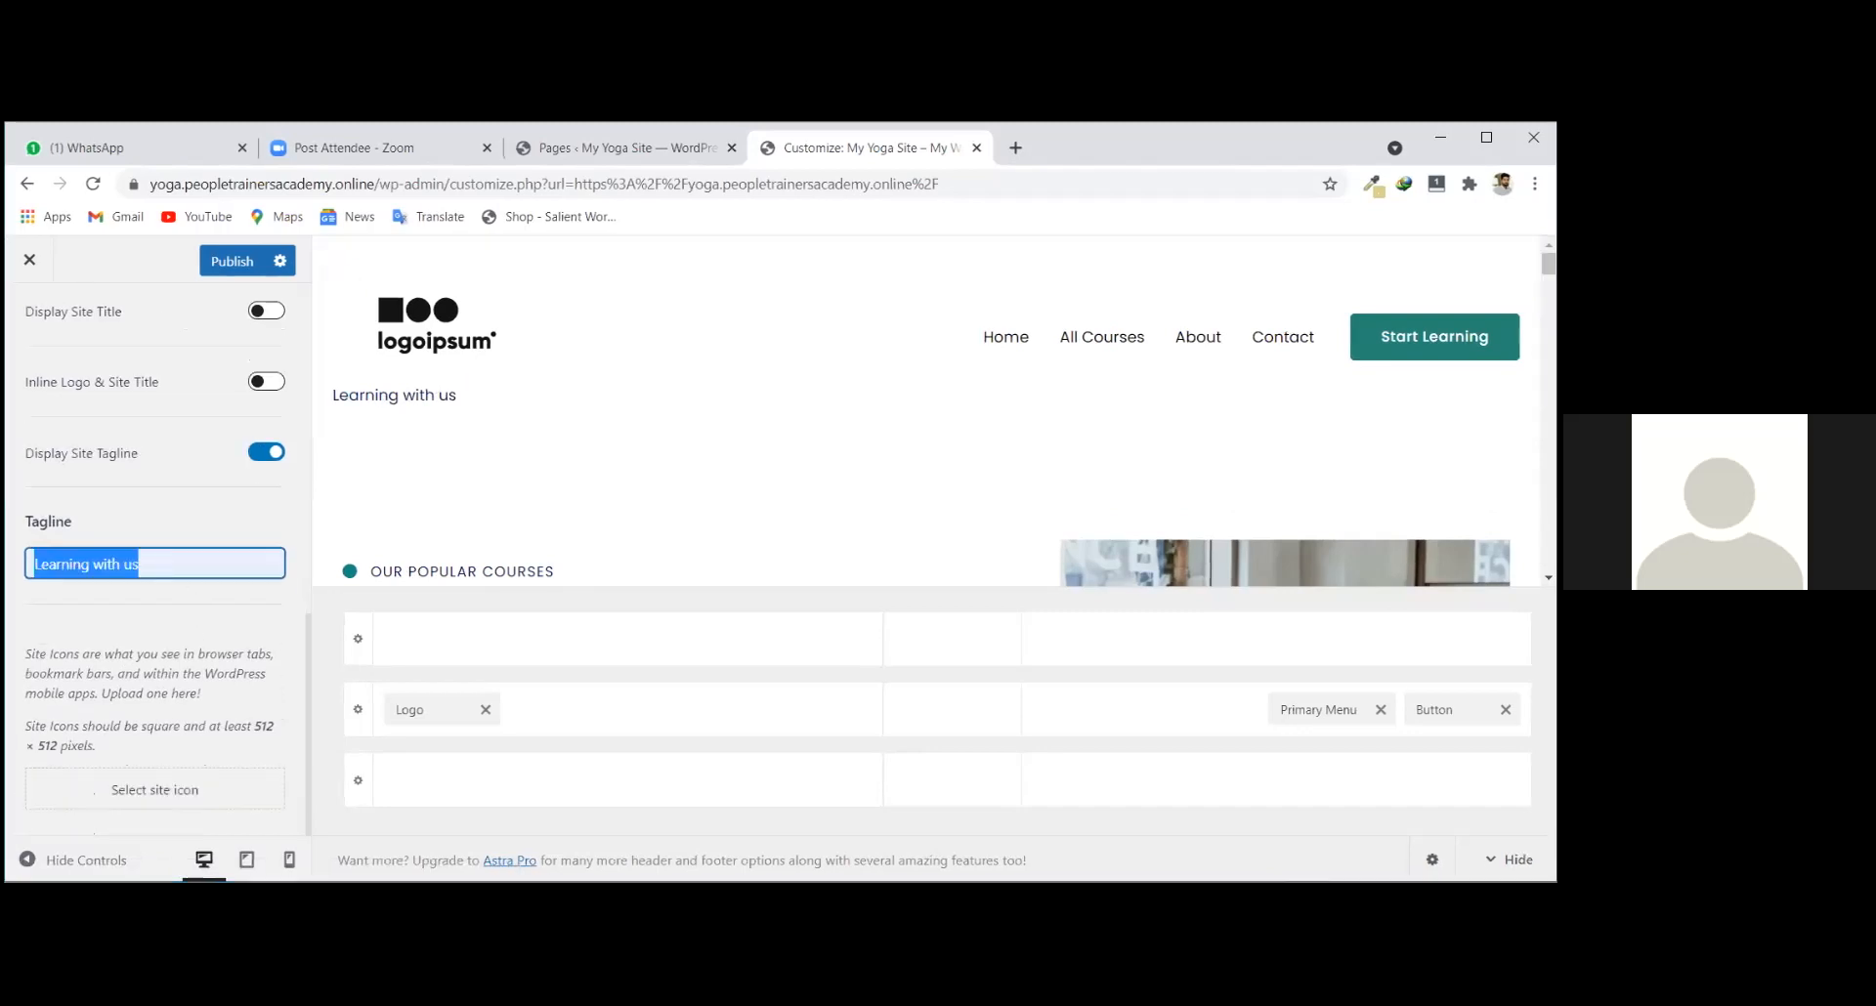
click(264, 454)
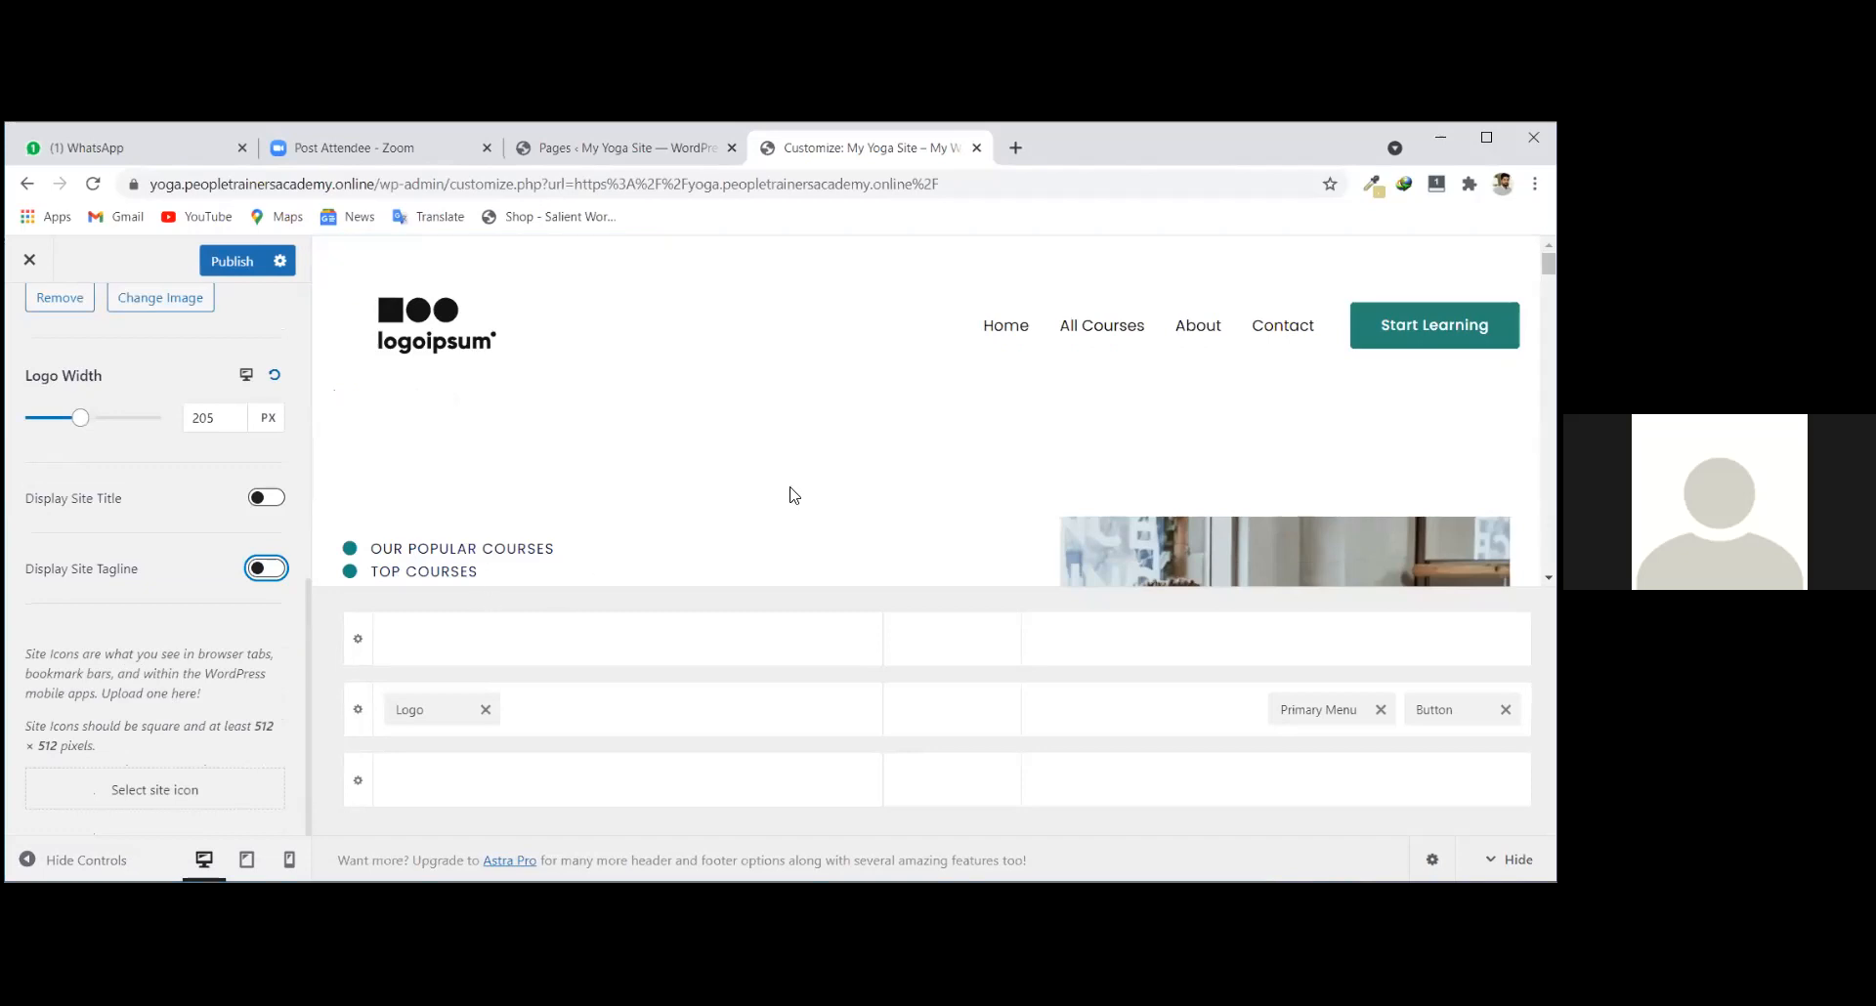
click(346, 278)
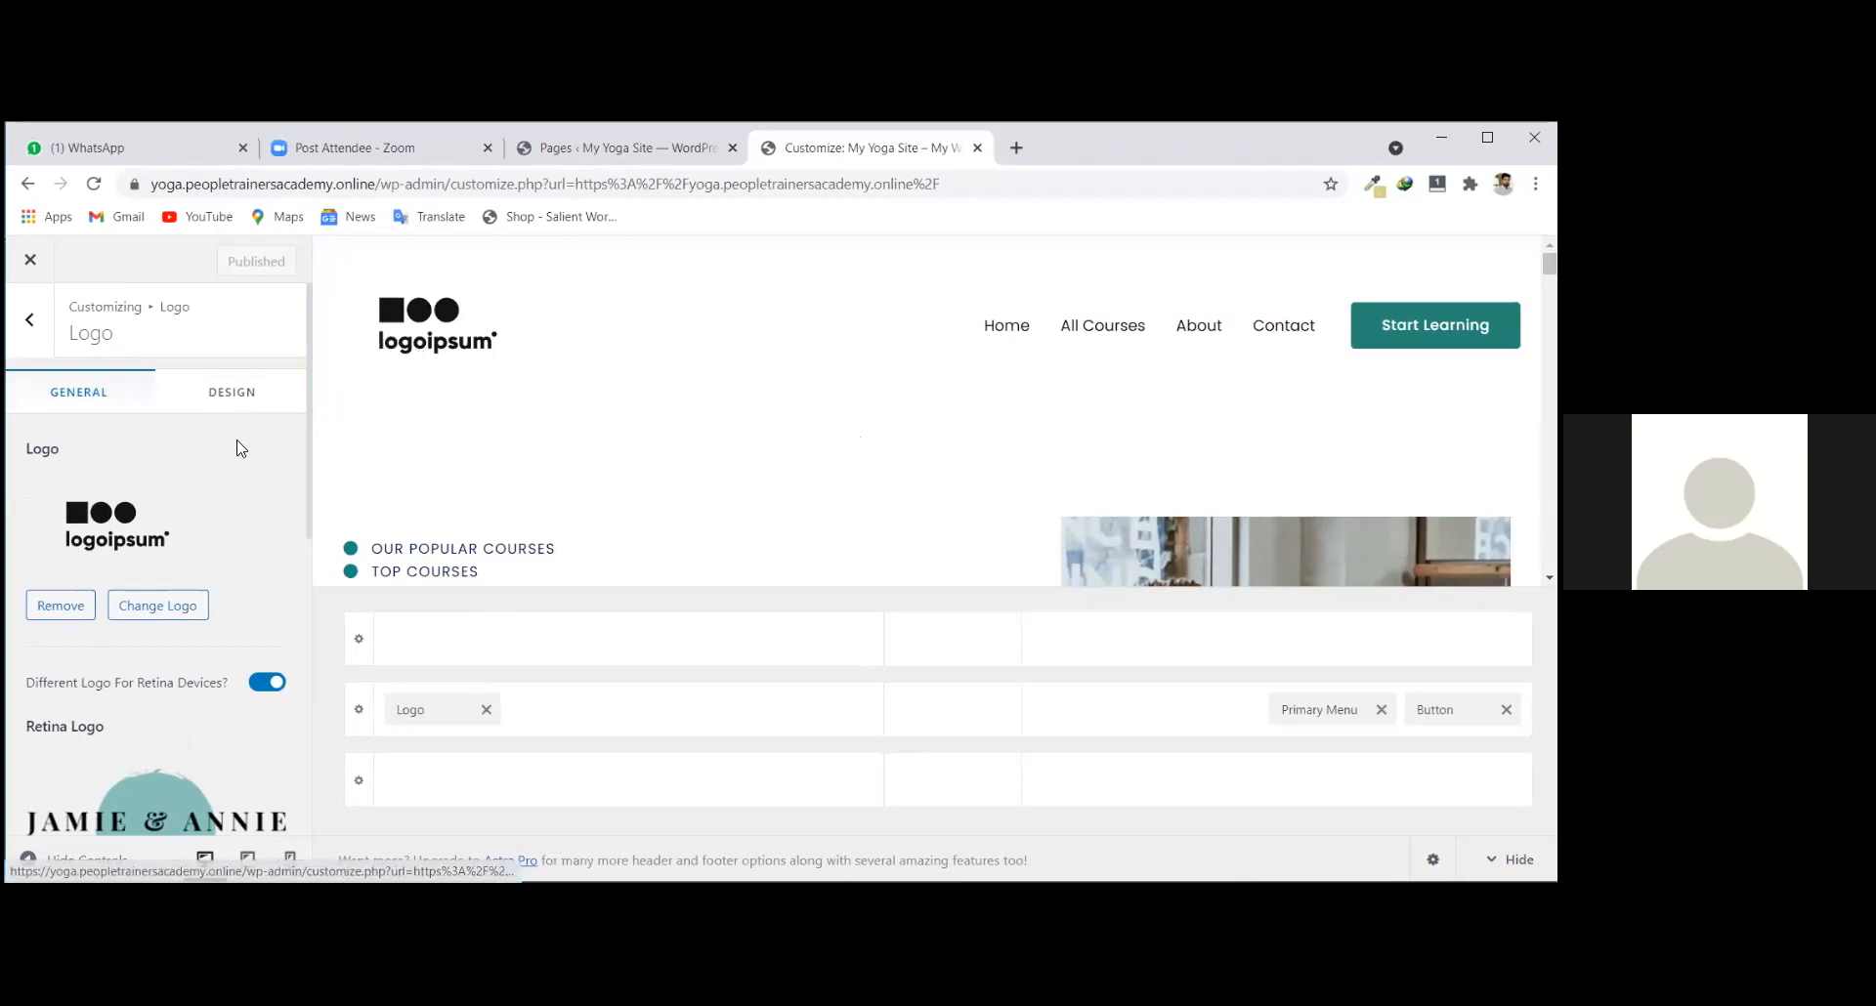
Look through the Customizer's main sections and its Global options, and close the Customizer to return to the pages list.
click(39, 340)
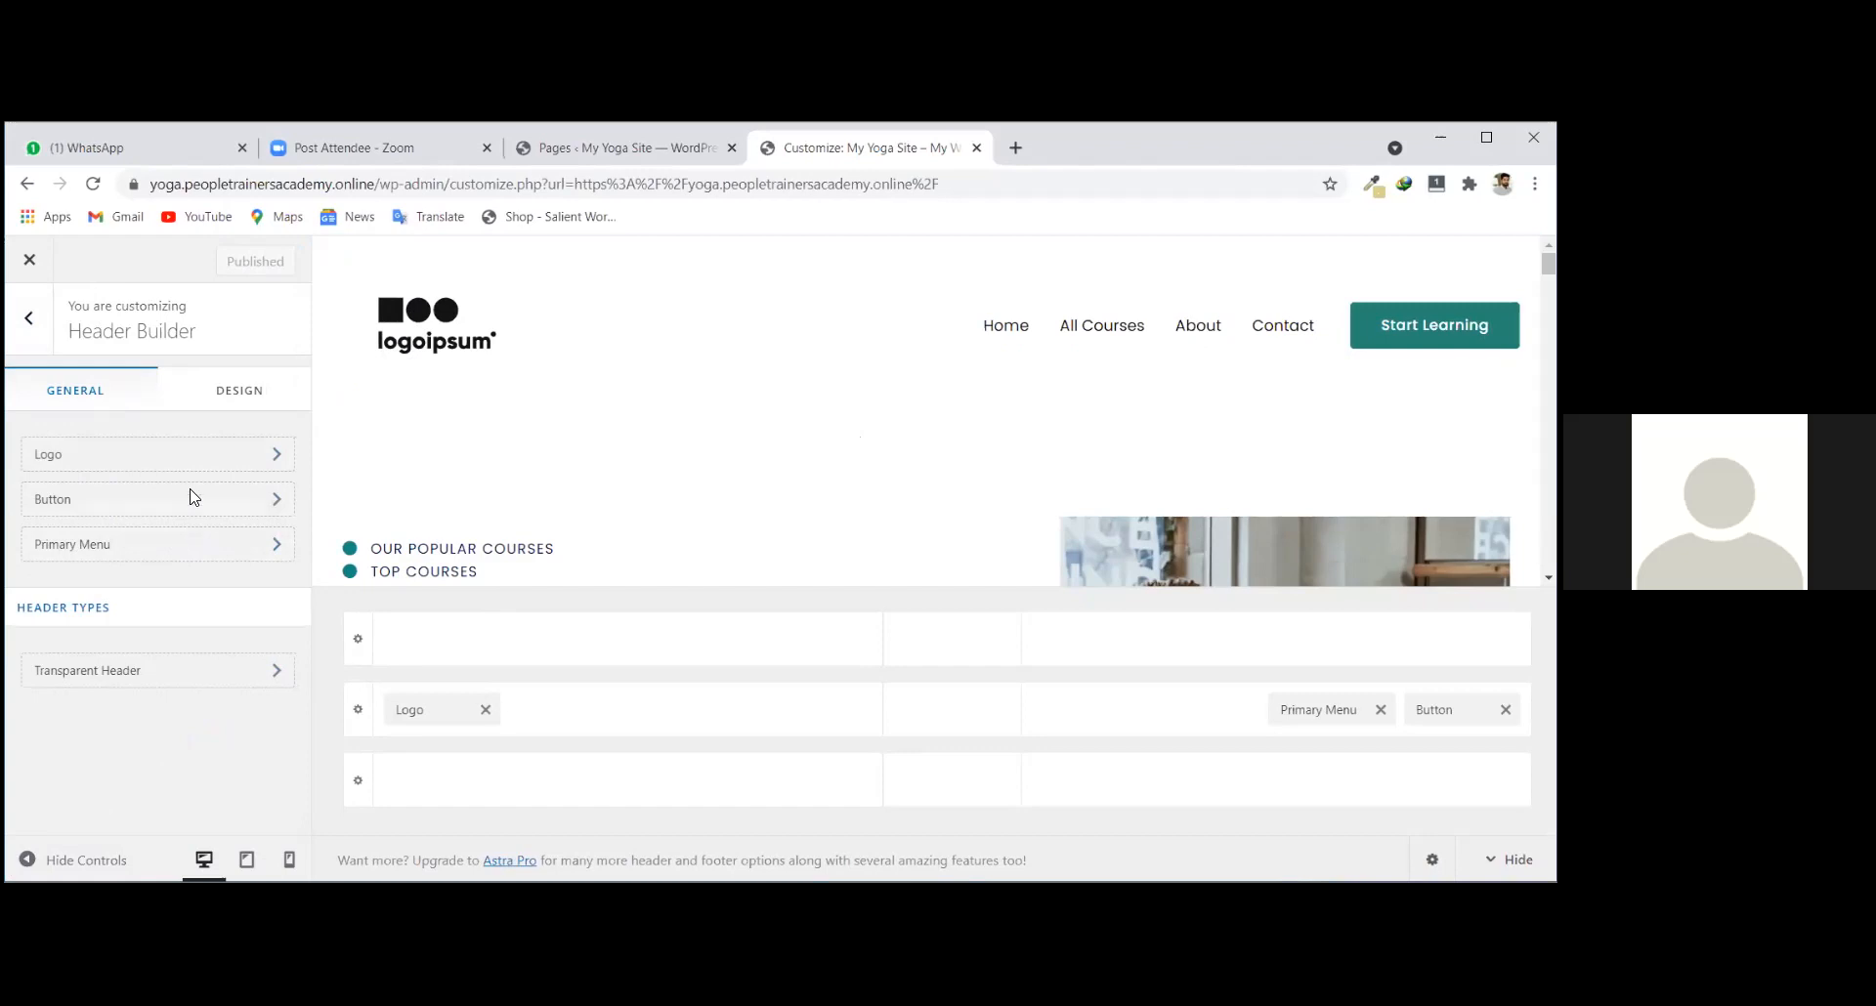
click(33, 319)
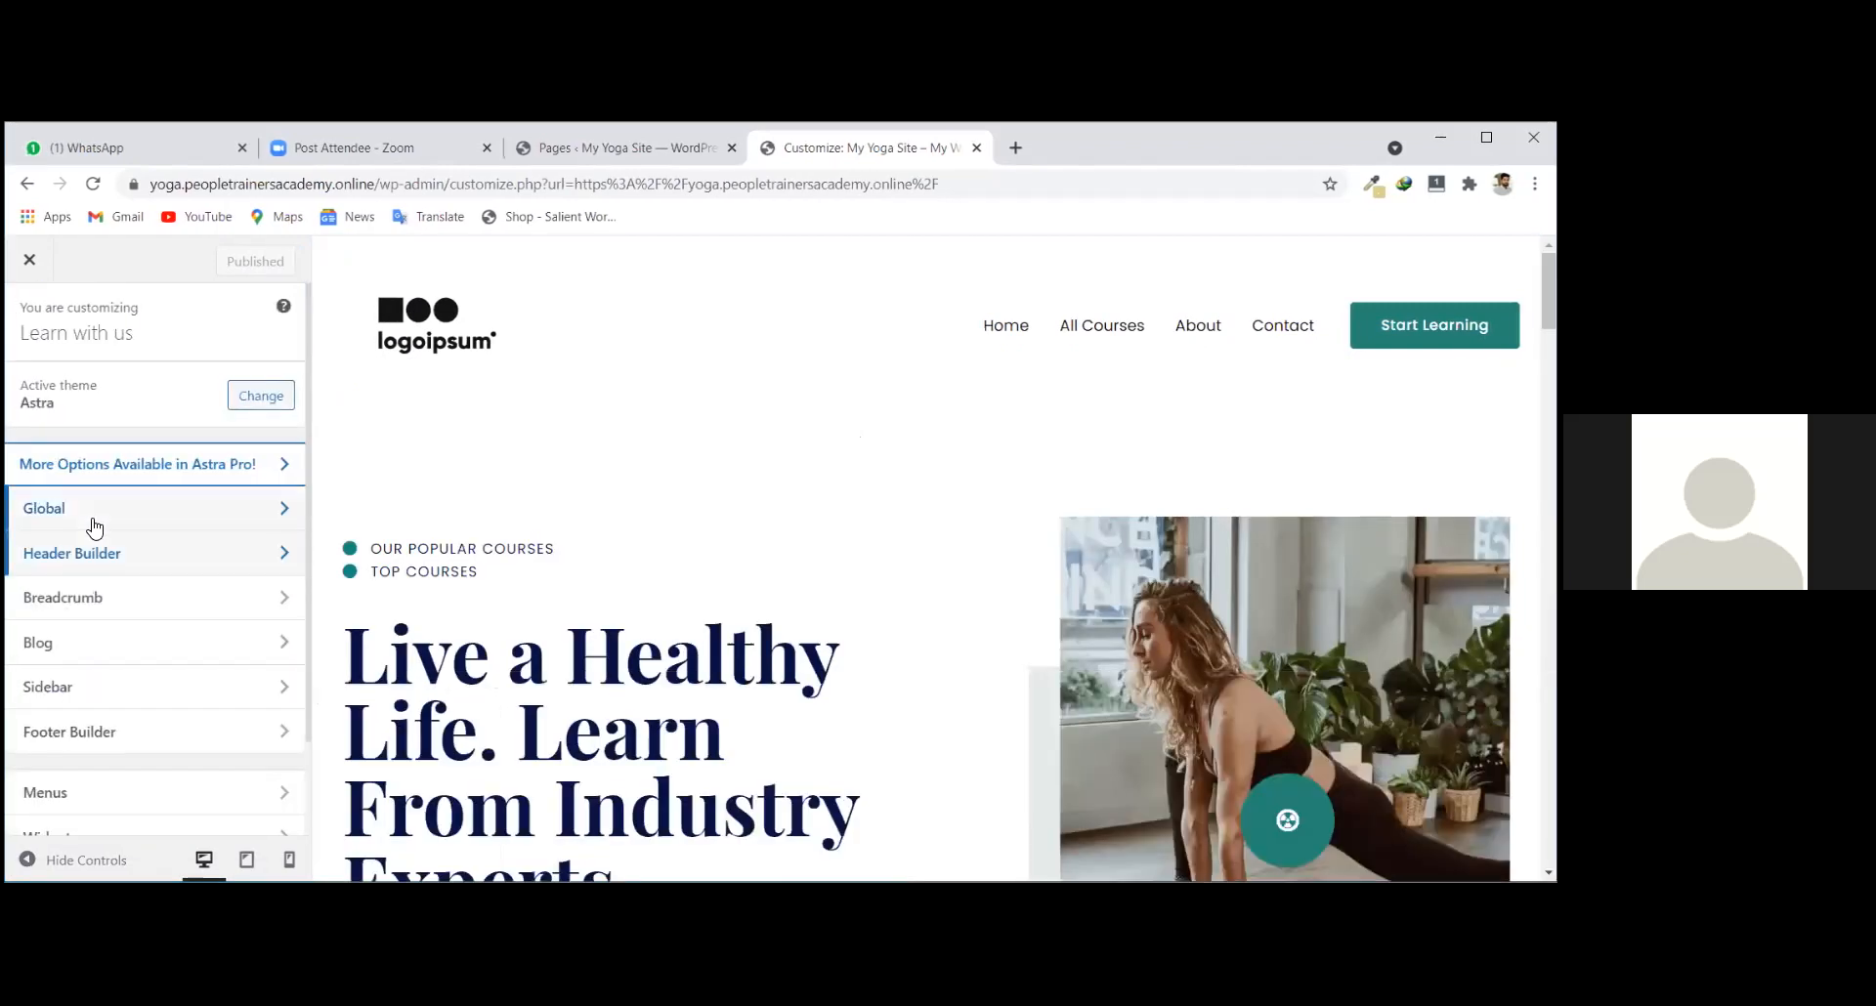
scroll(94, 523, down, 1)
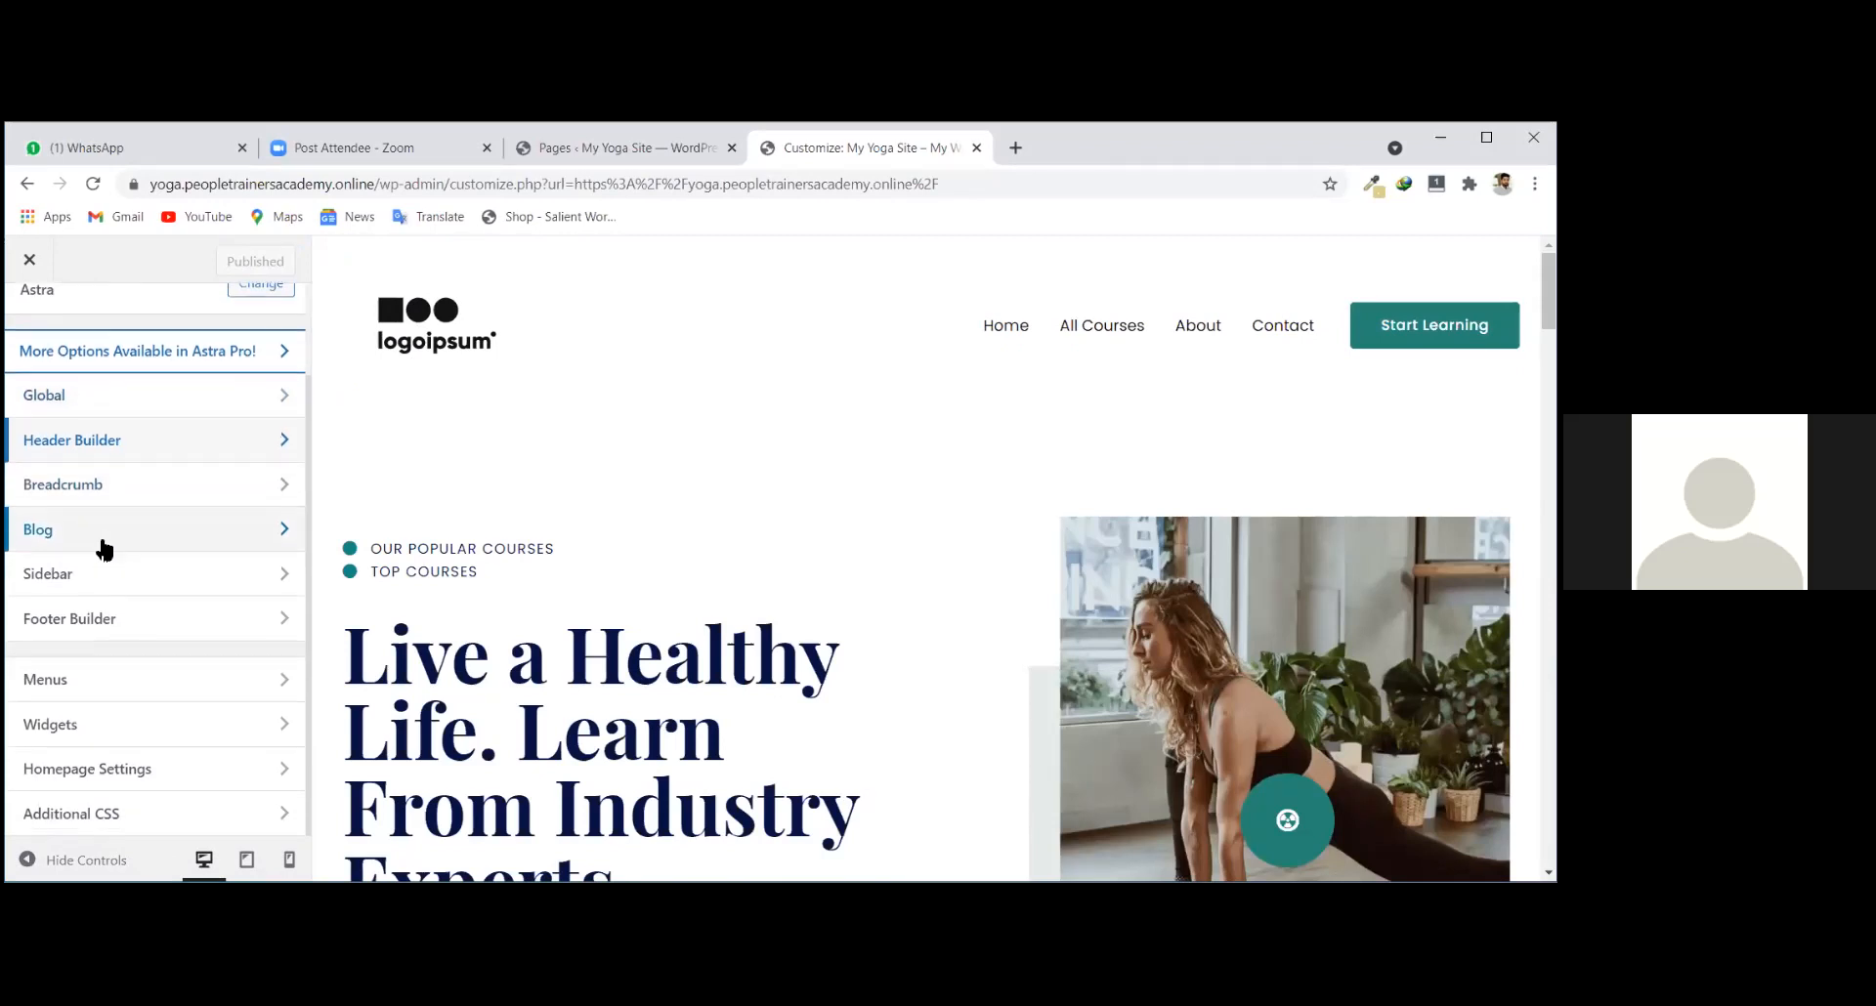
scroll(92, 459, up, 1)
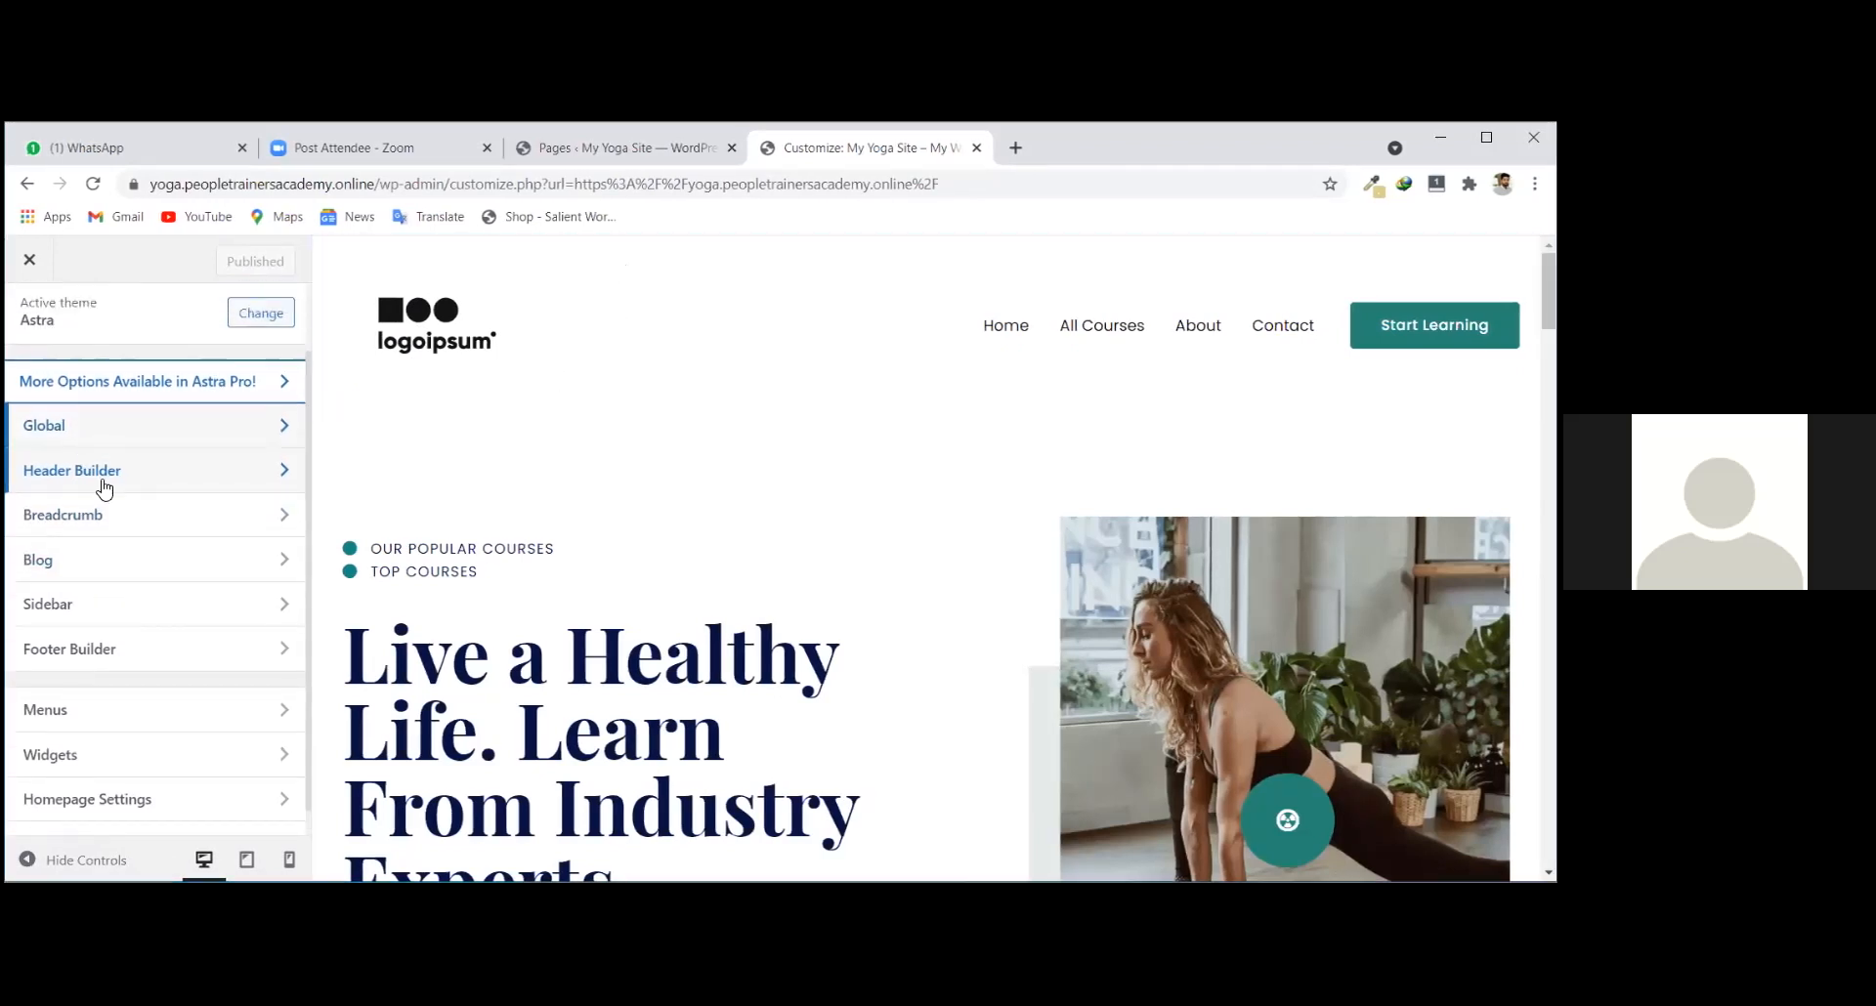
scroll(98, 507, down, 1)
click(236, 406)
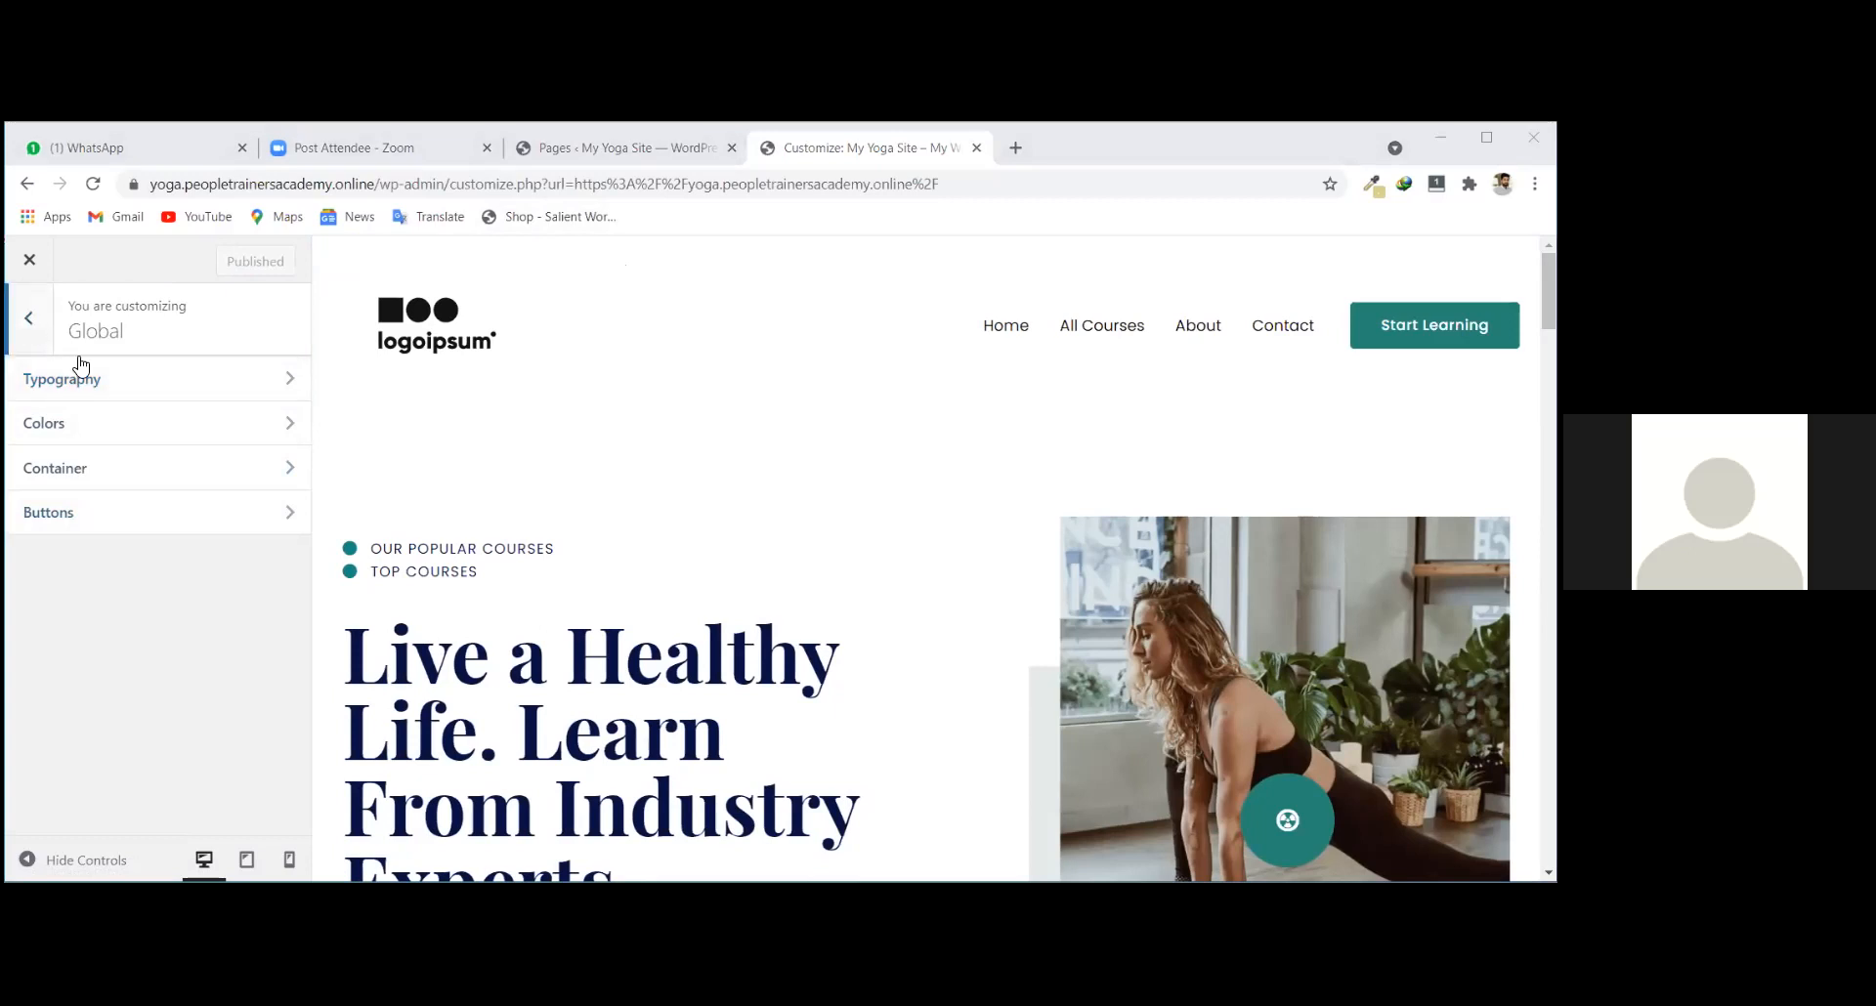
click(29, 319)
scroll(188, 414, up, 2)
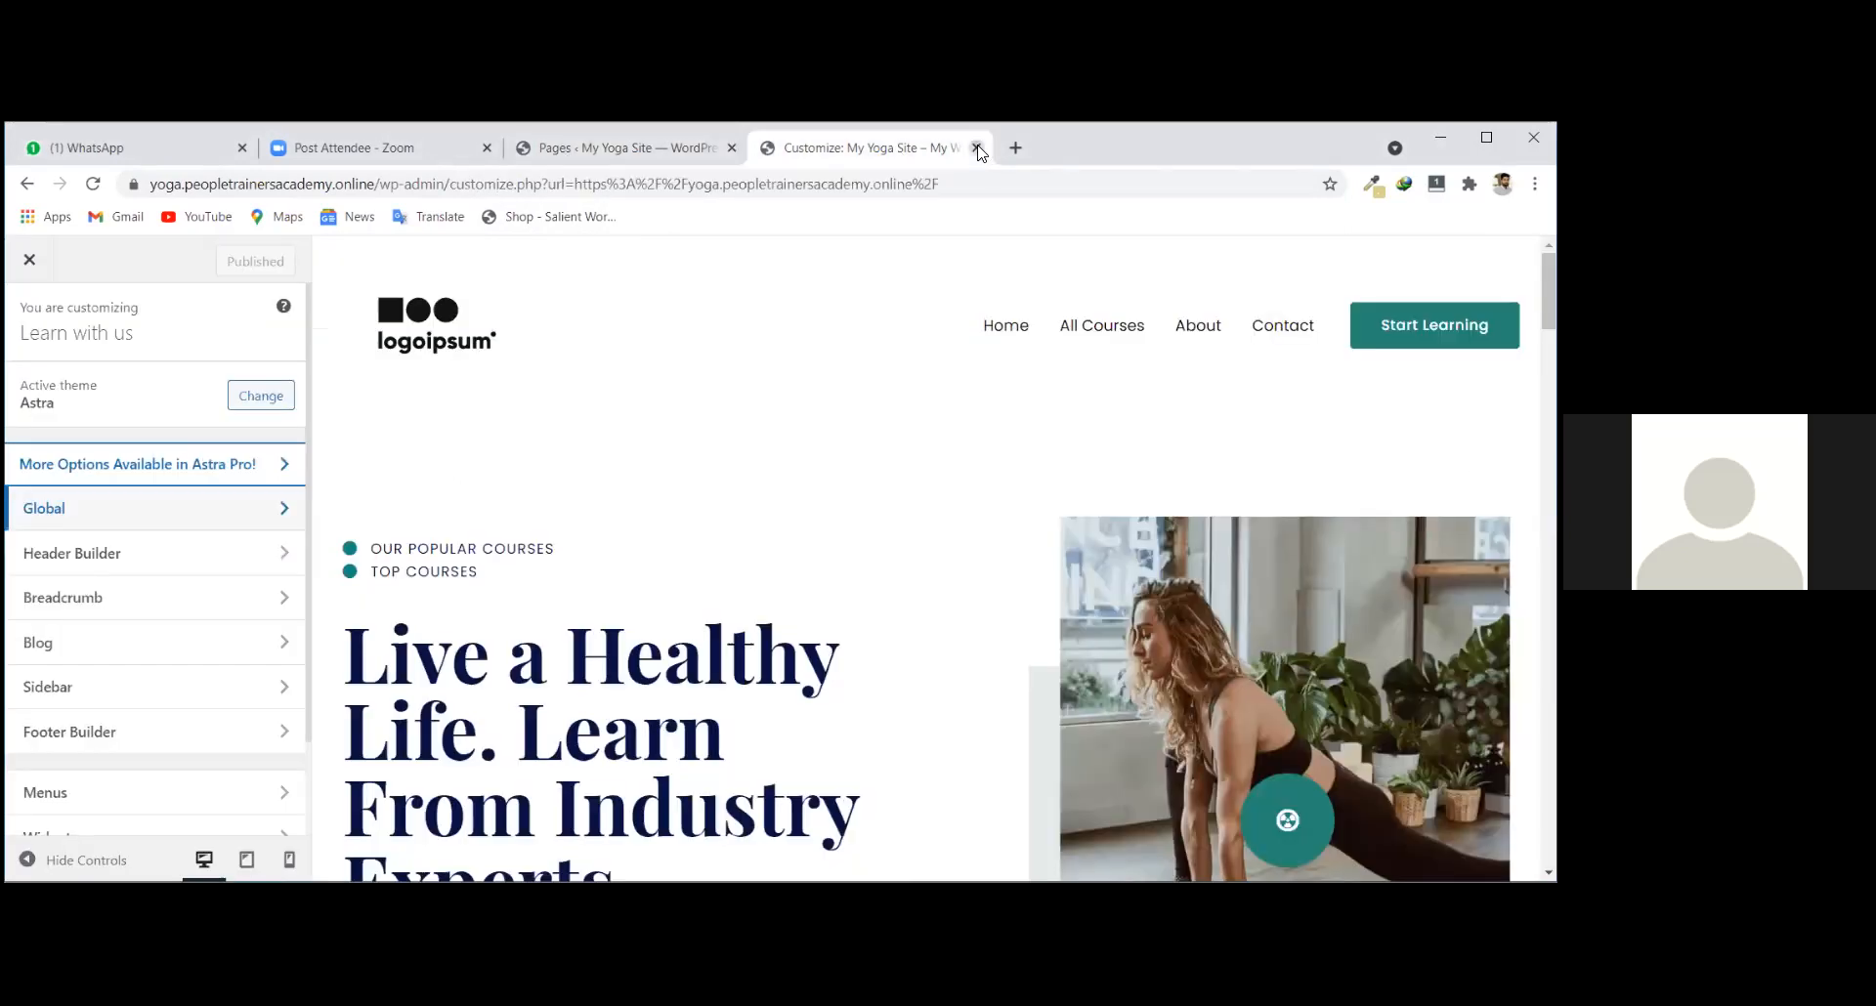
click(977, 147)
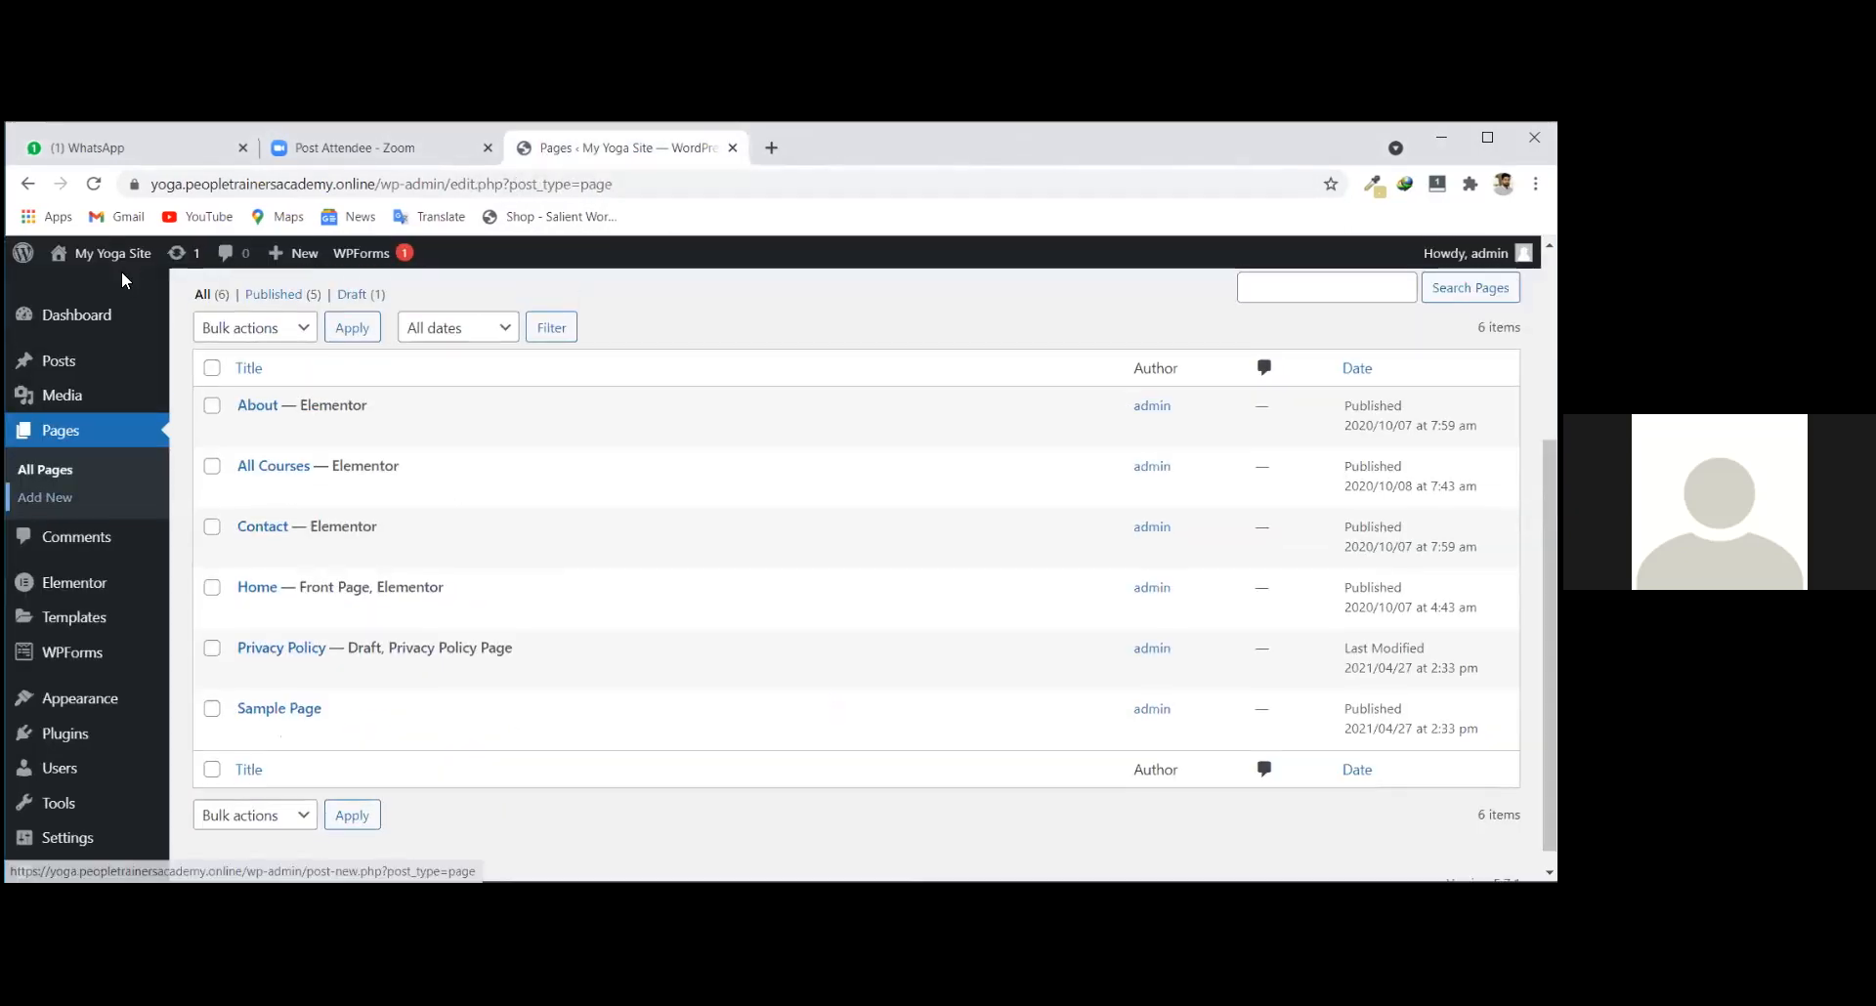
Open the live yoga site in a new tab and launch the Customizer from its home page.
scroll(122, 280, up, 3)
mouse_move(96, 266)
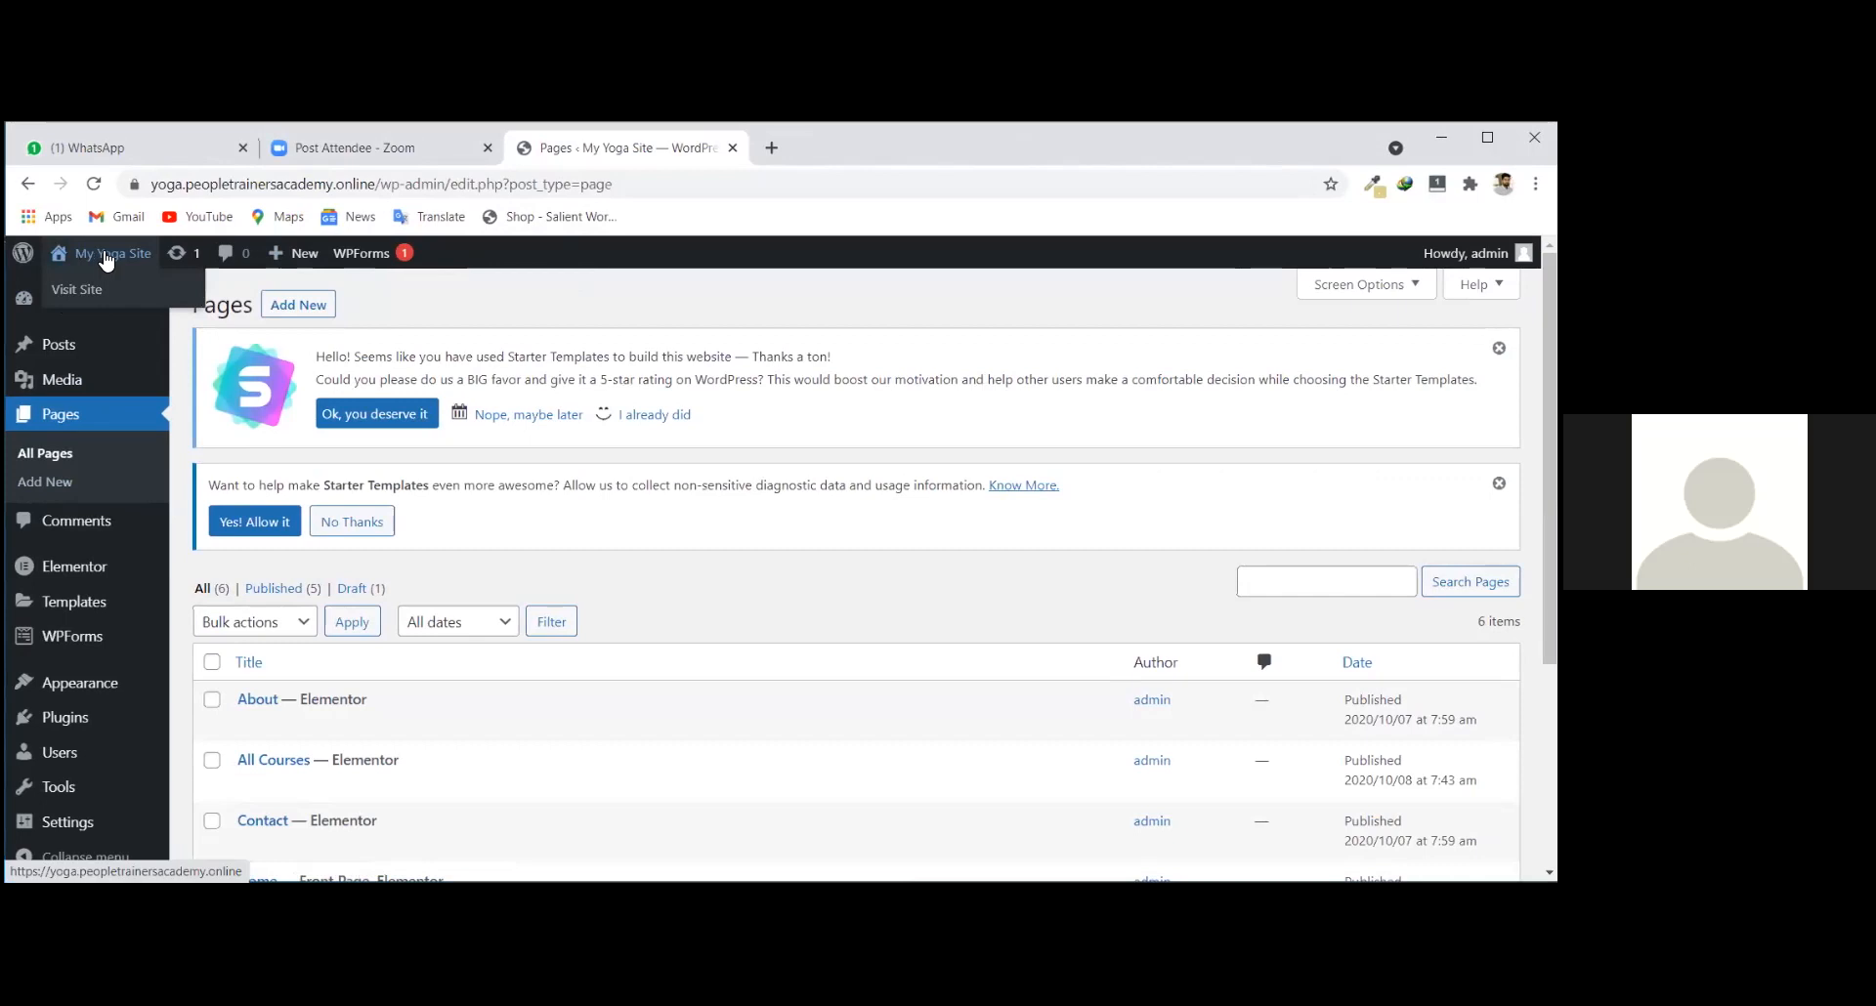
right_click(122, 285)
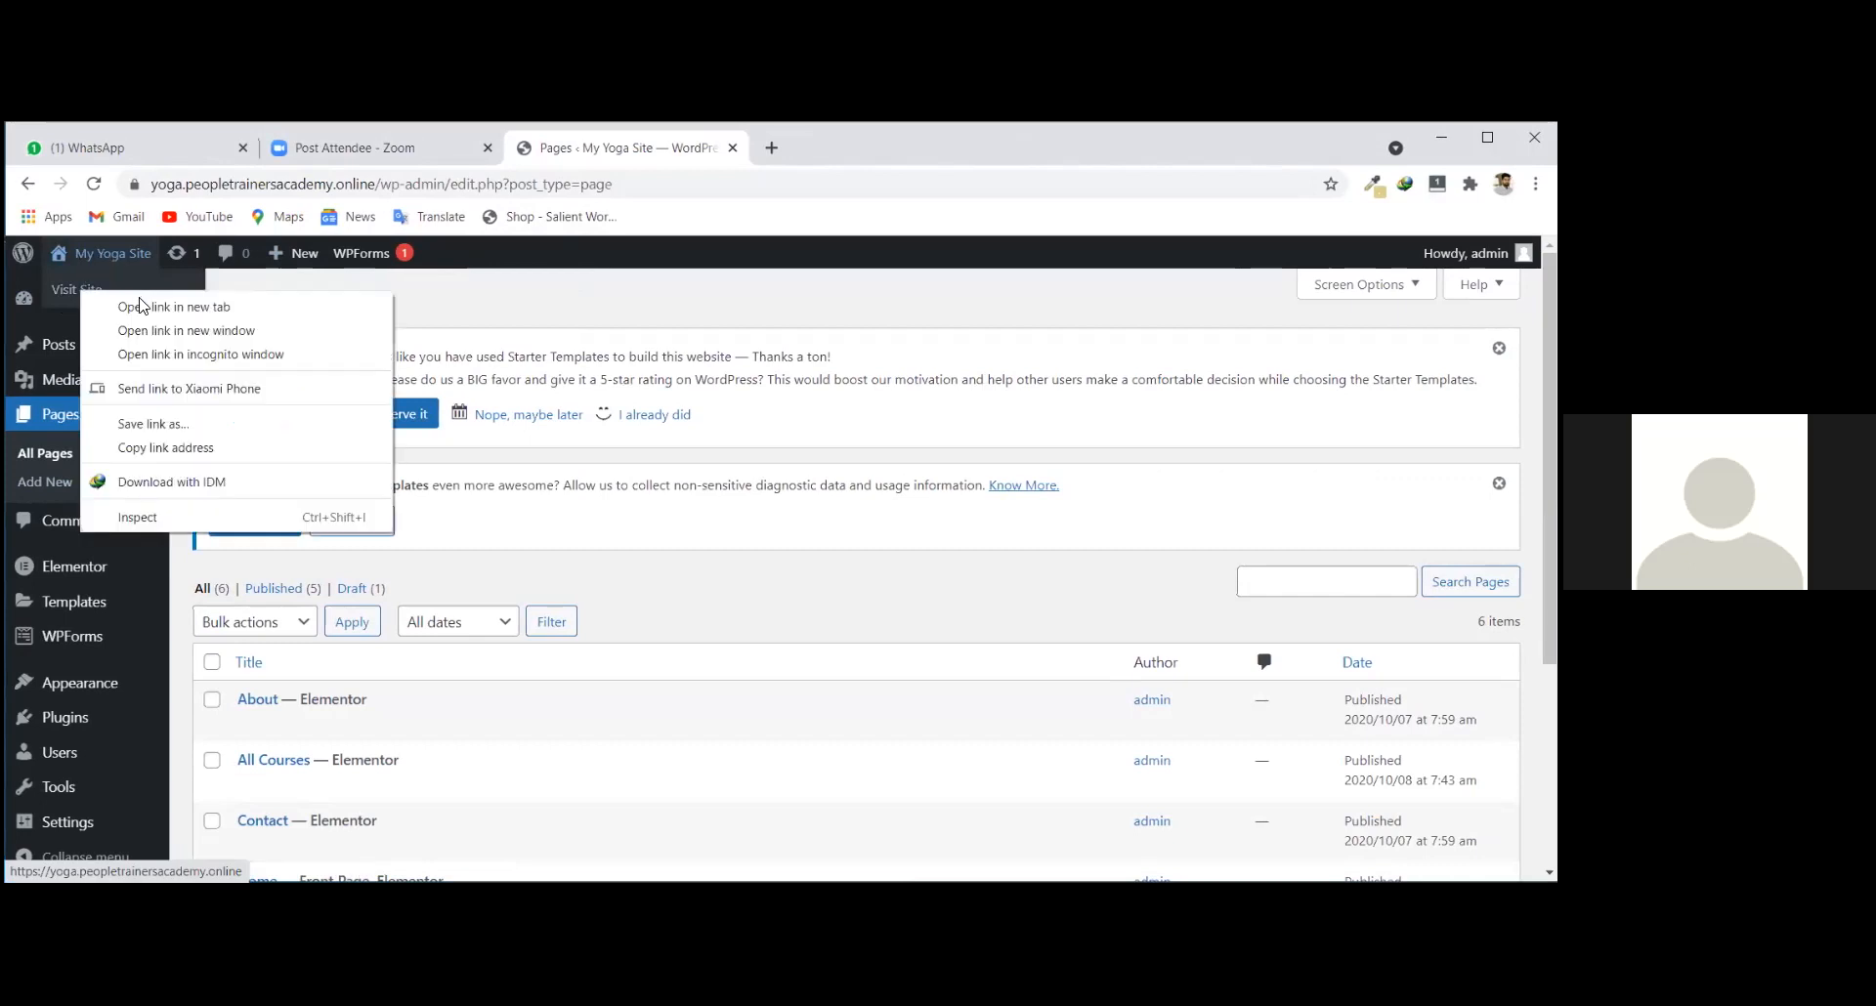
click(146, 308)
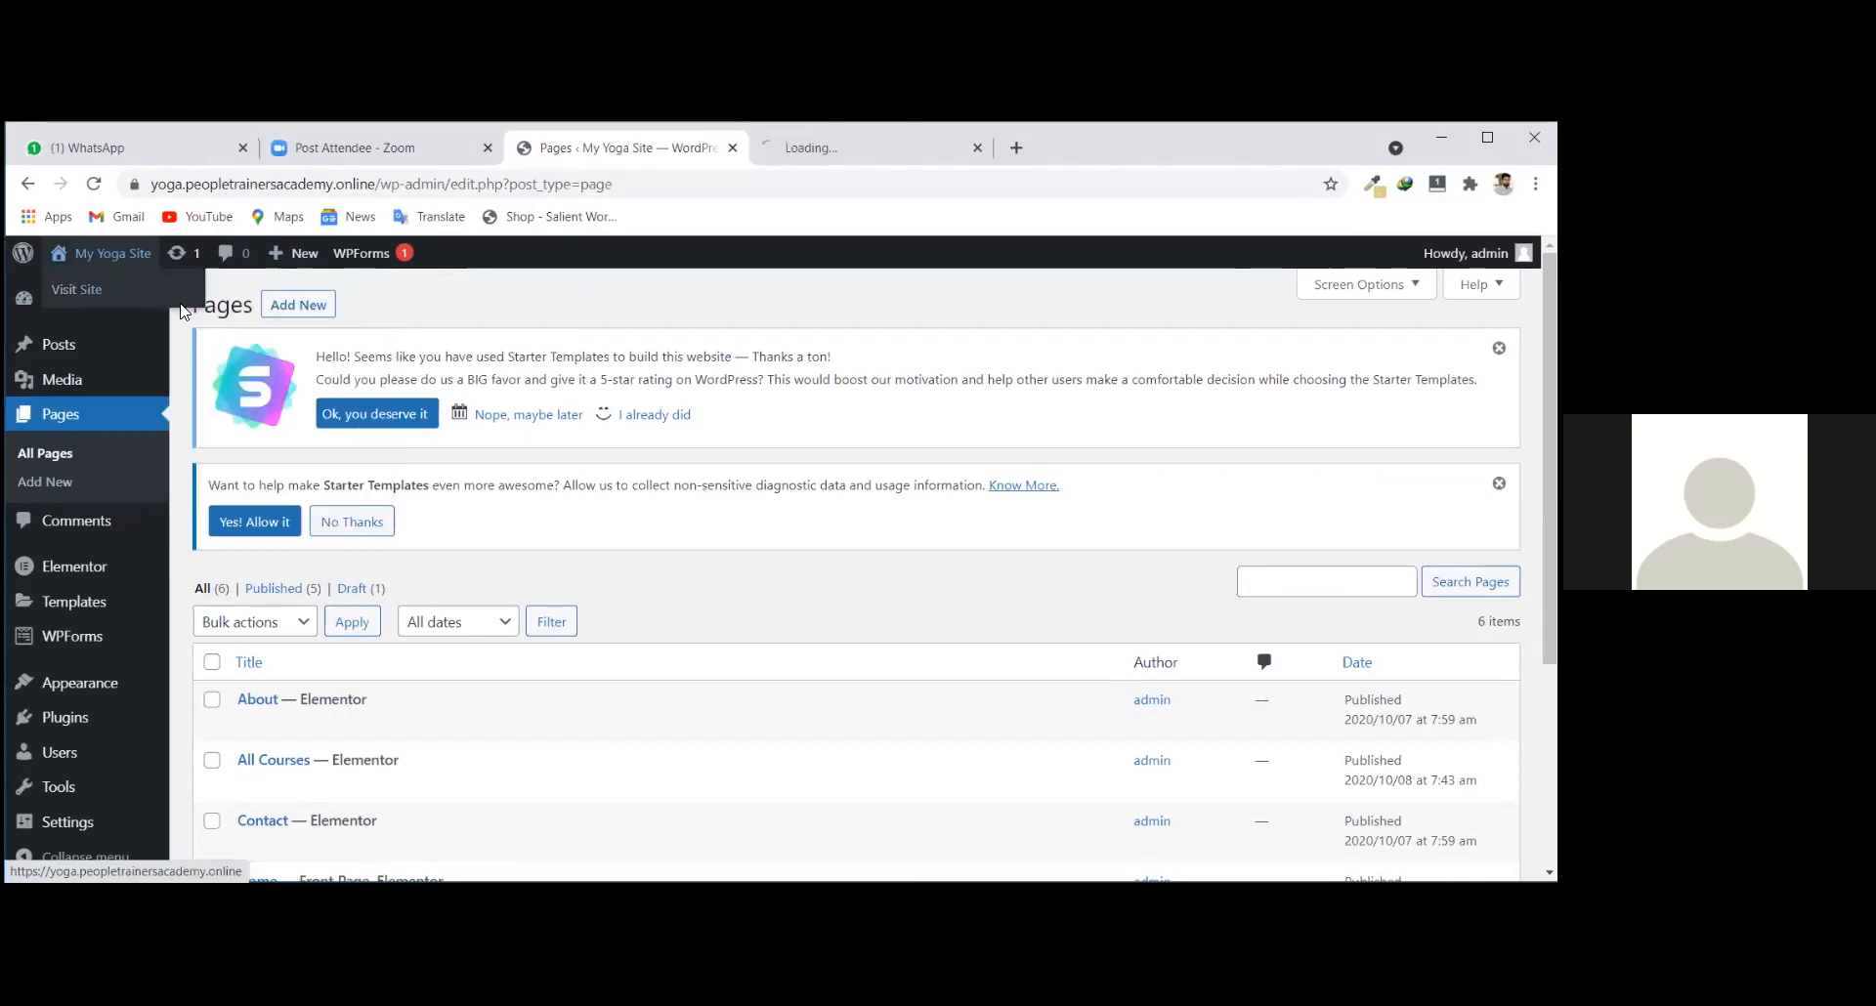
click(884, 149)
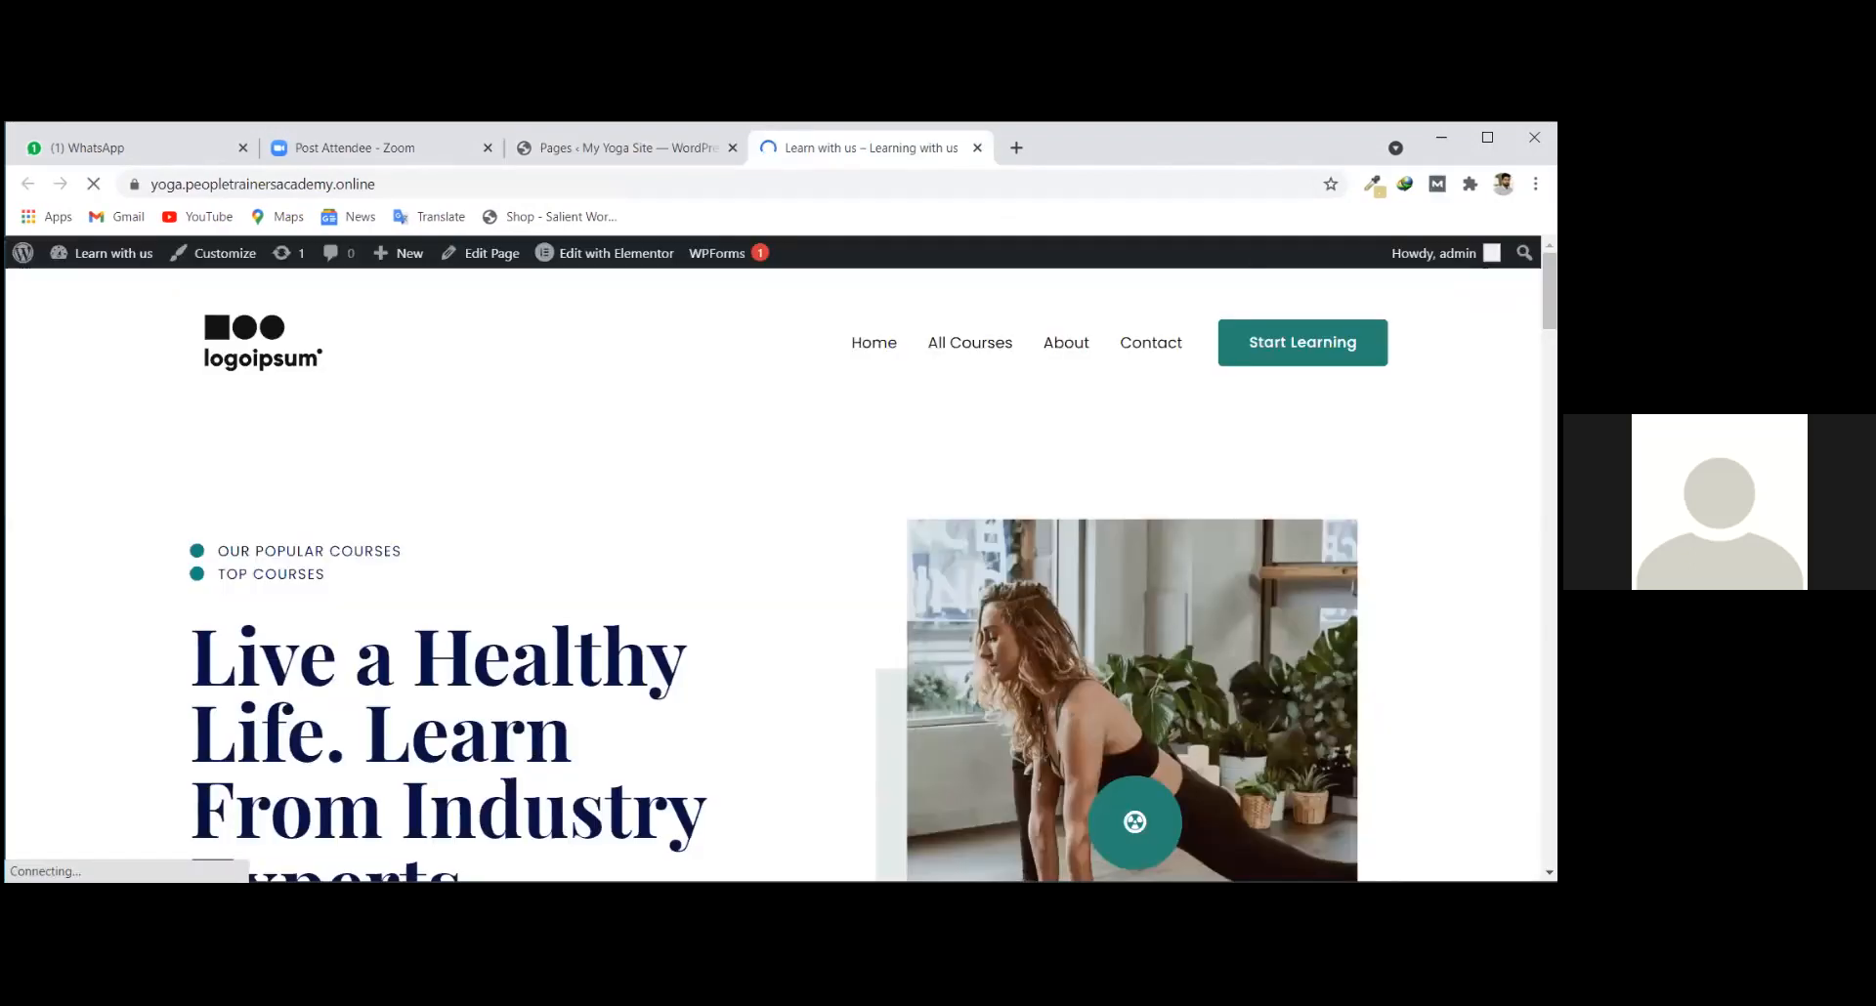
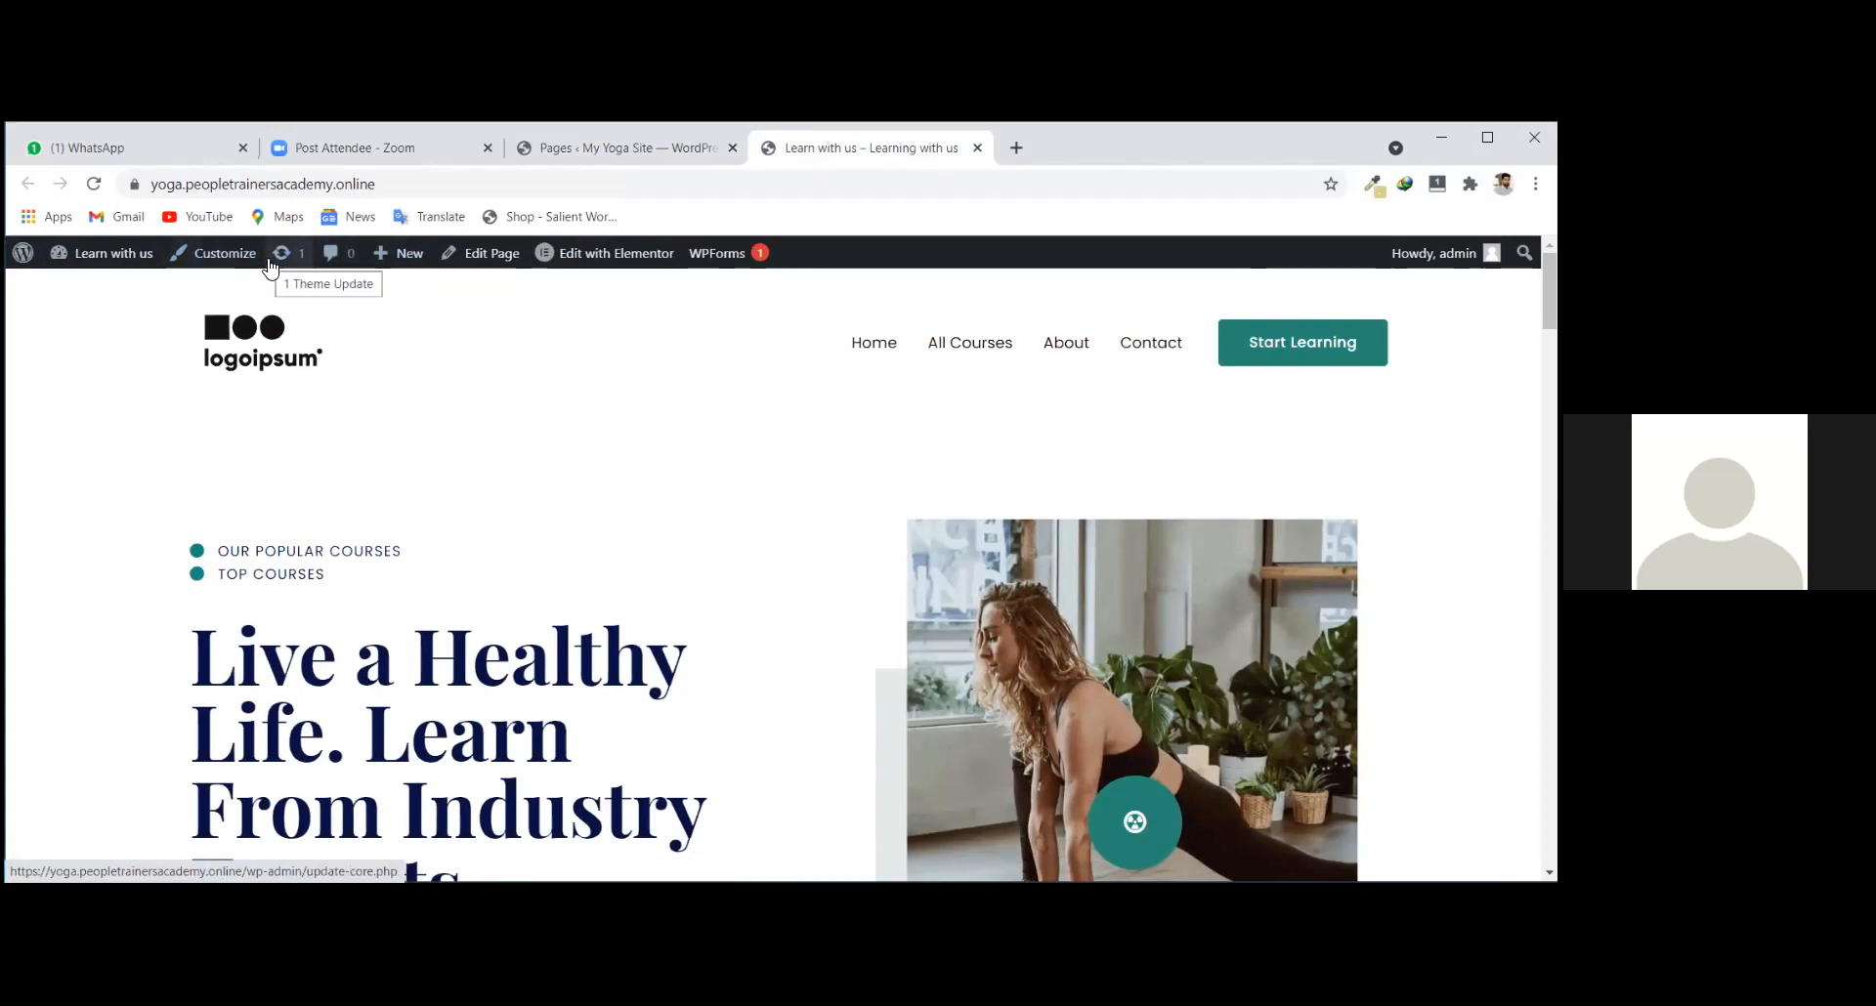
mouse_move(601, 266)
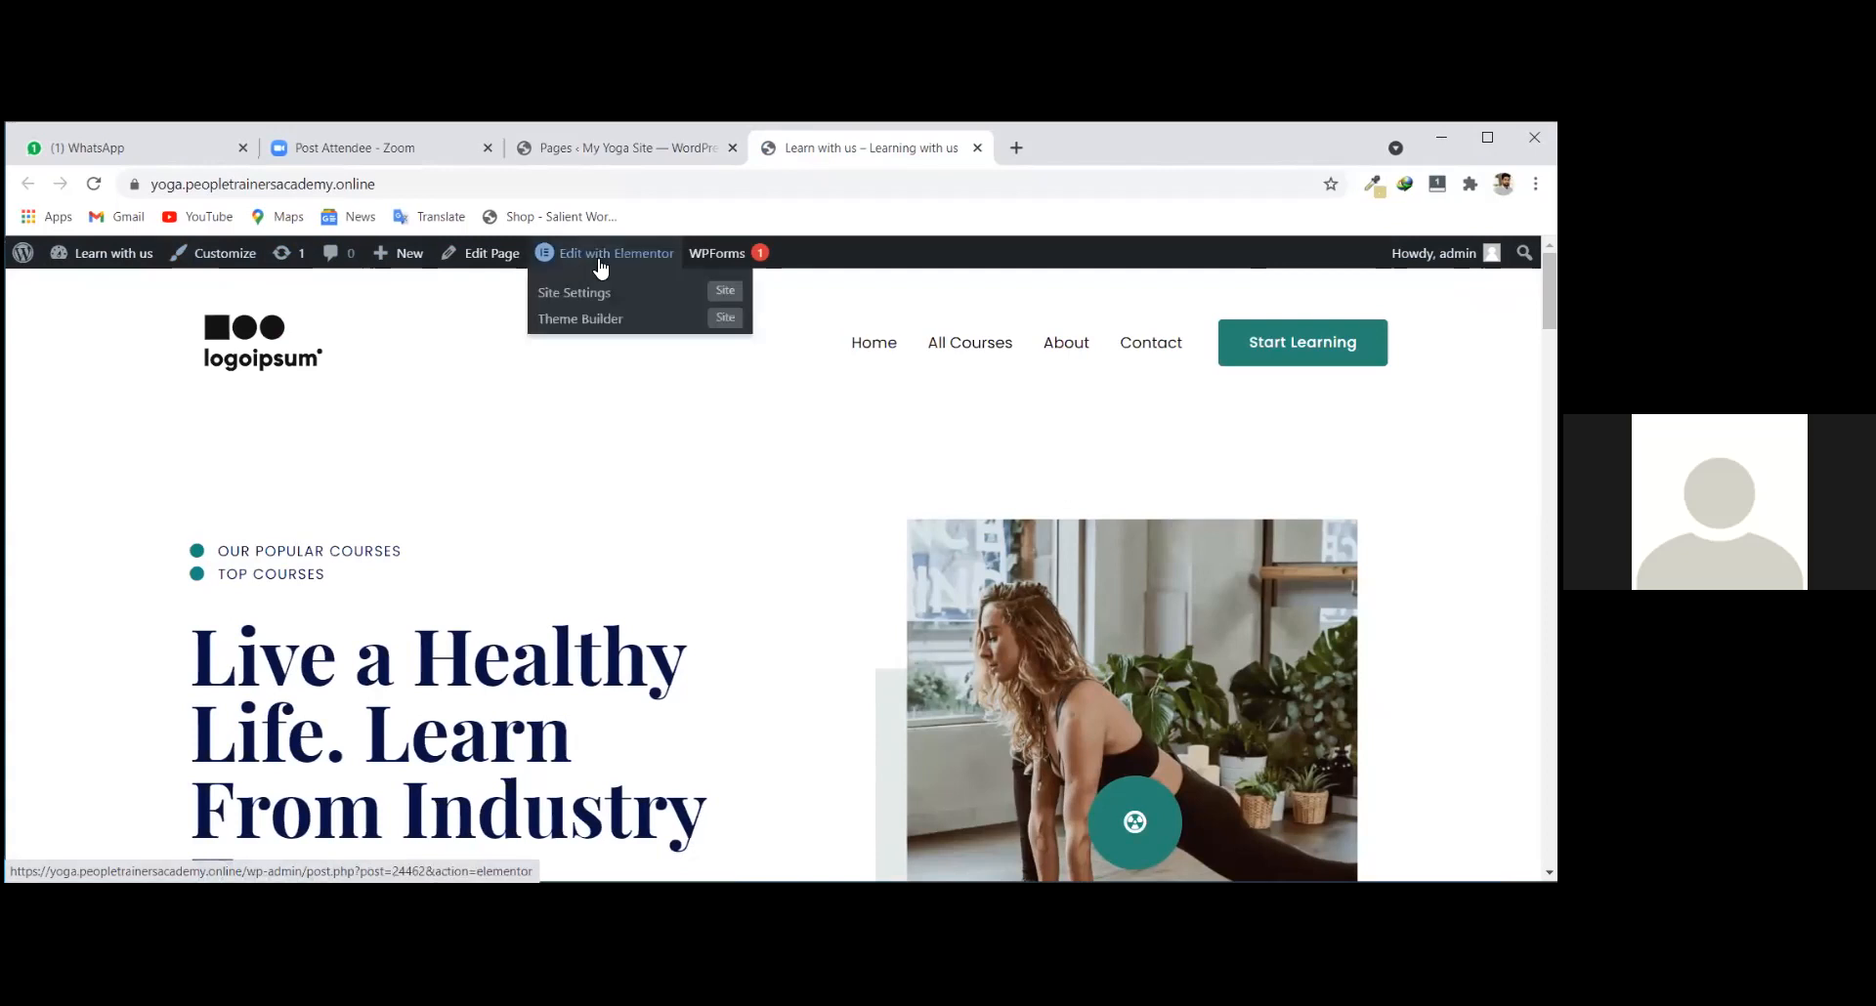
click(224, 257)
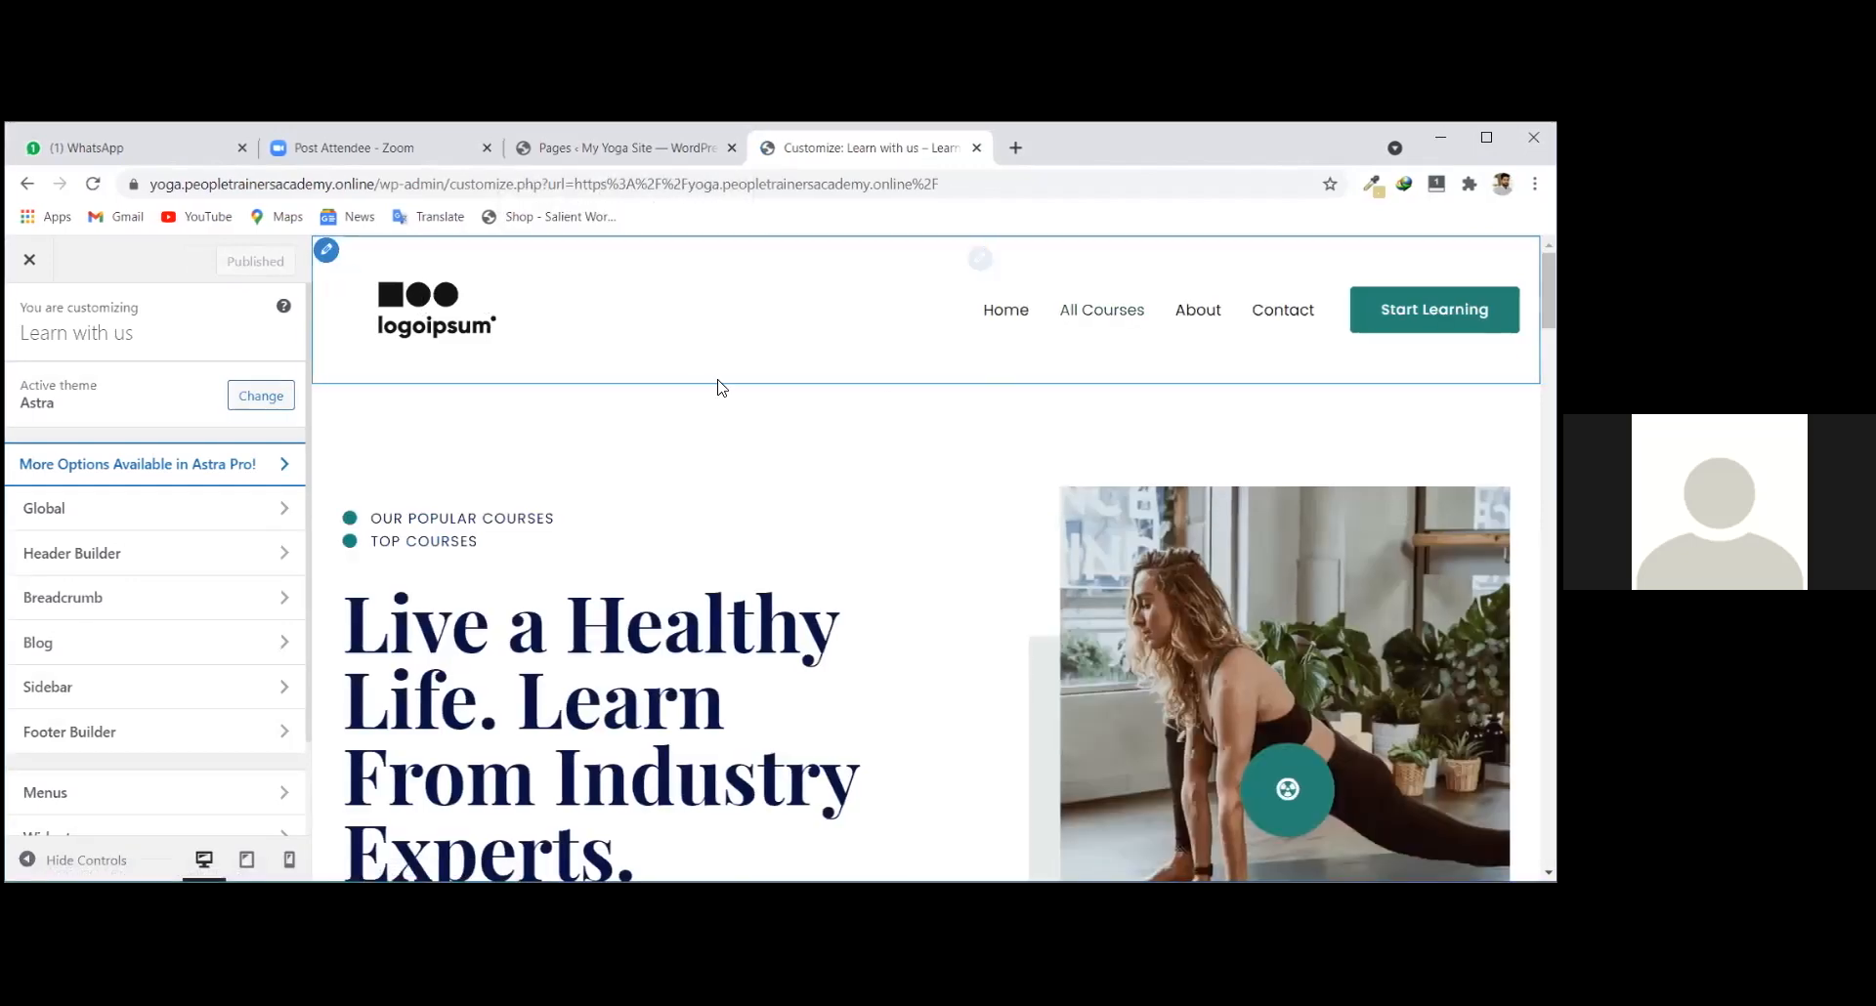
Review the settings of the header's Primary Menu and Logo elements.
click(979, 260)
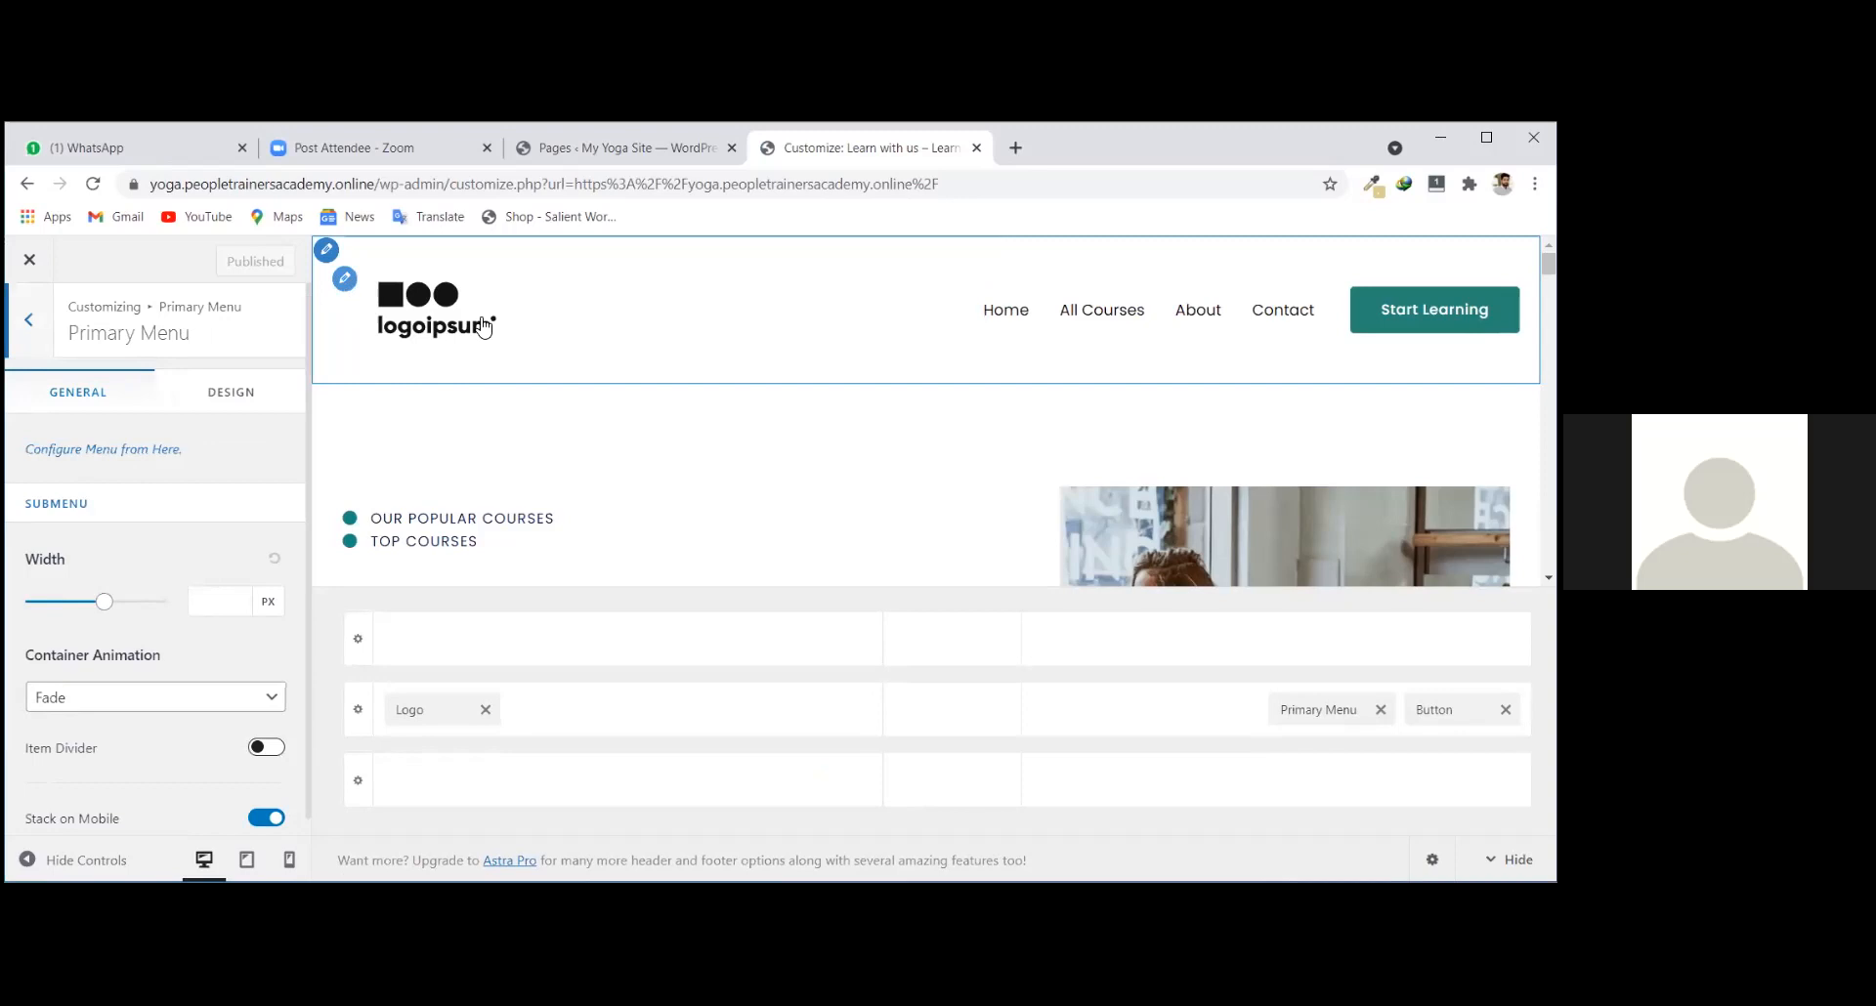
click(345, 281)
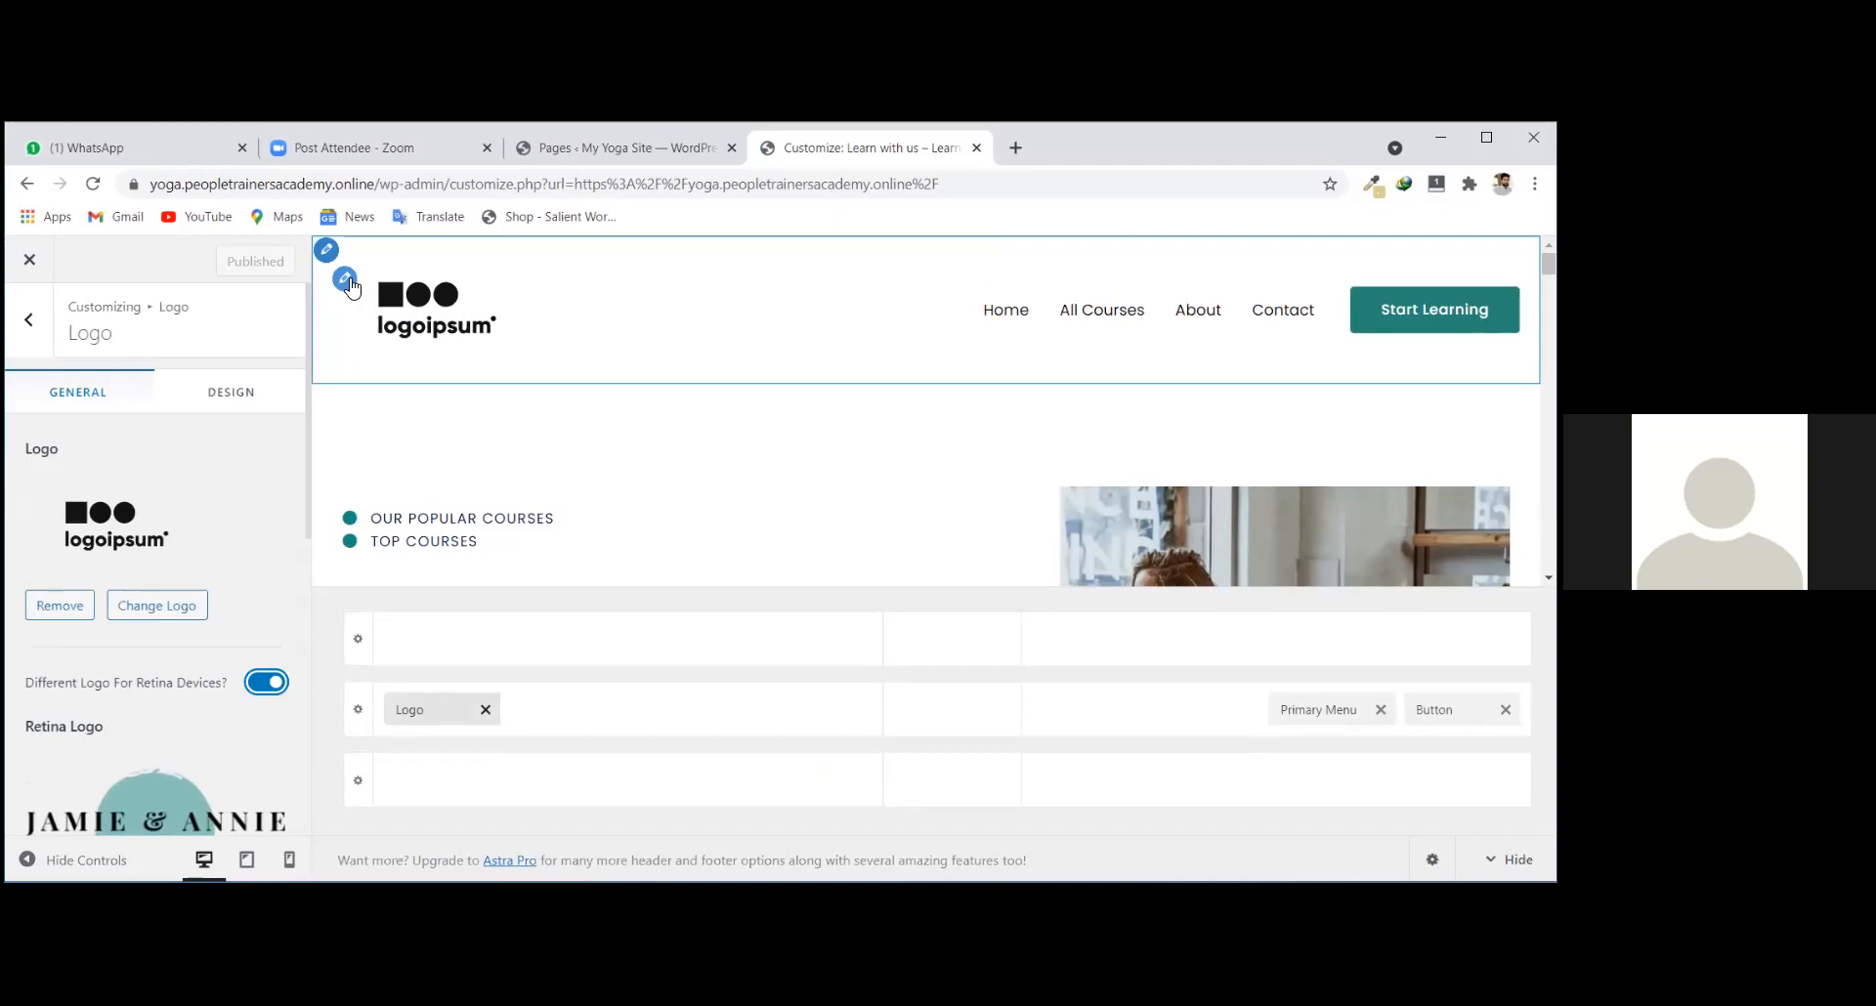
scroll(132, 537, down, 6)
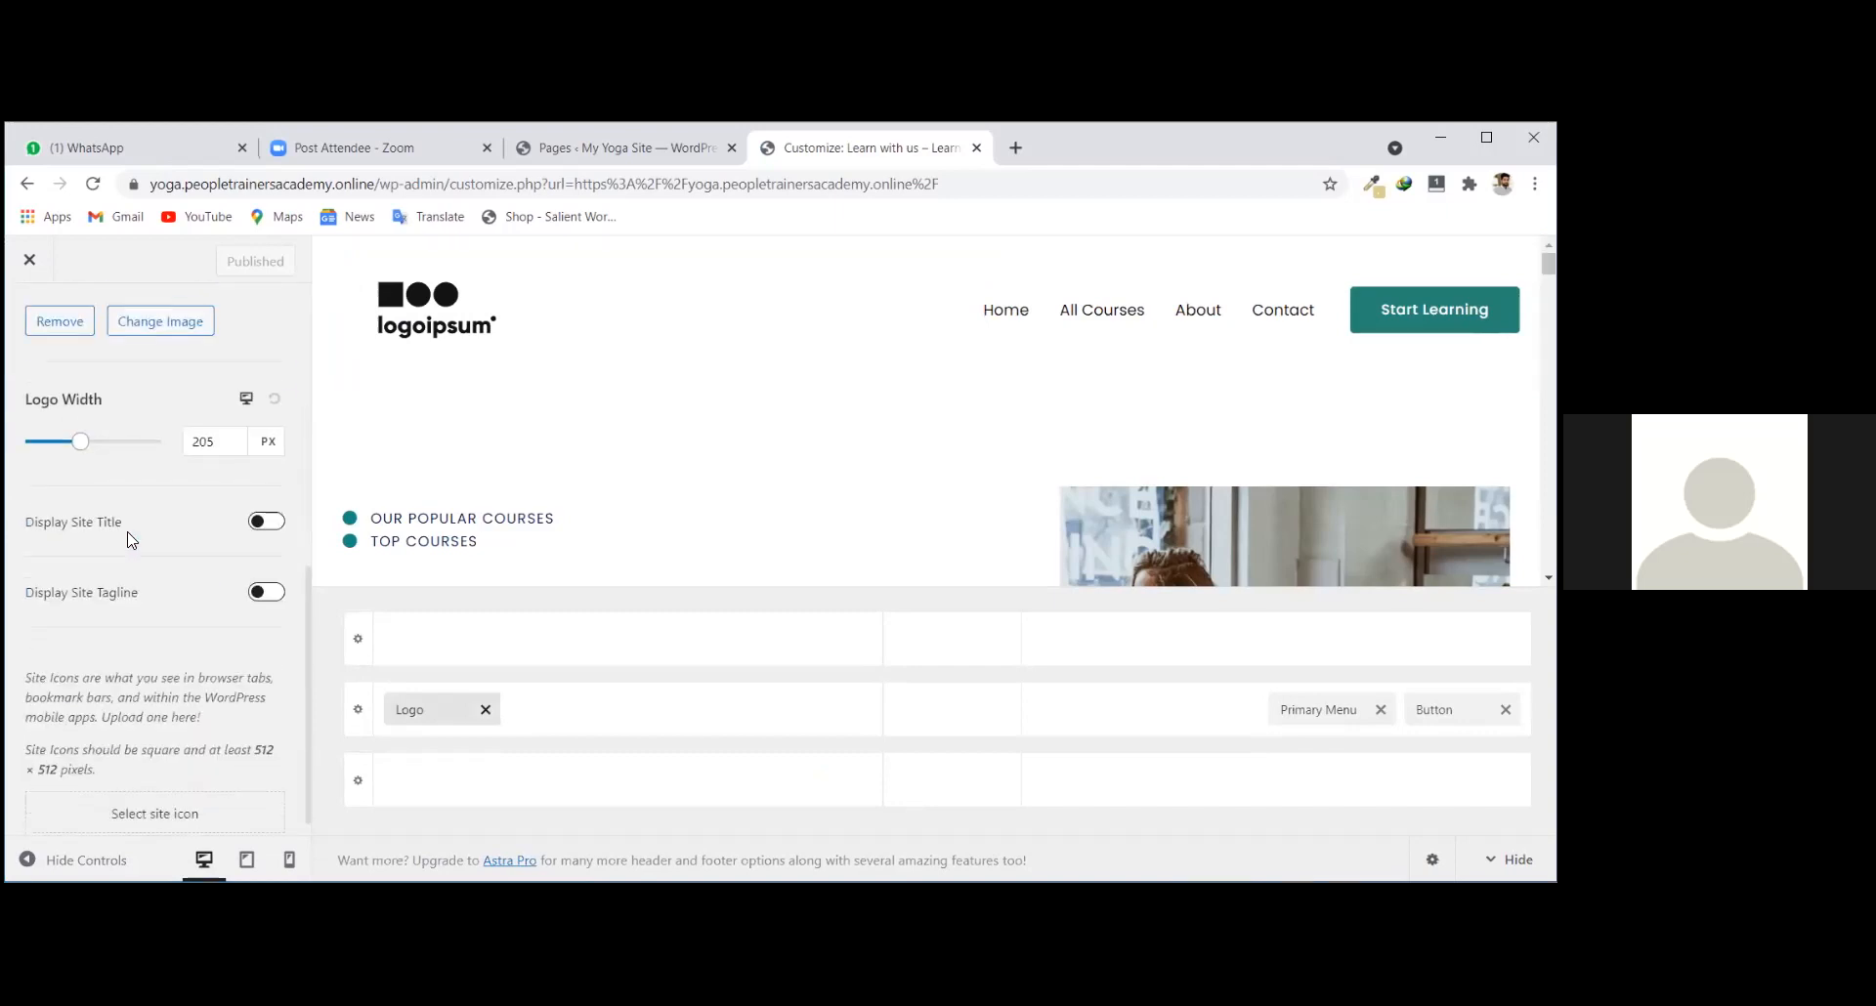
scroll(137, 533, up, 6)
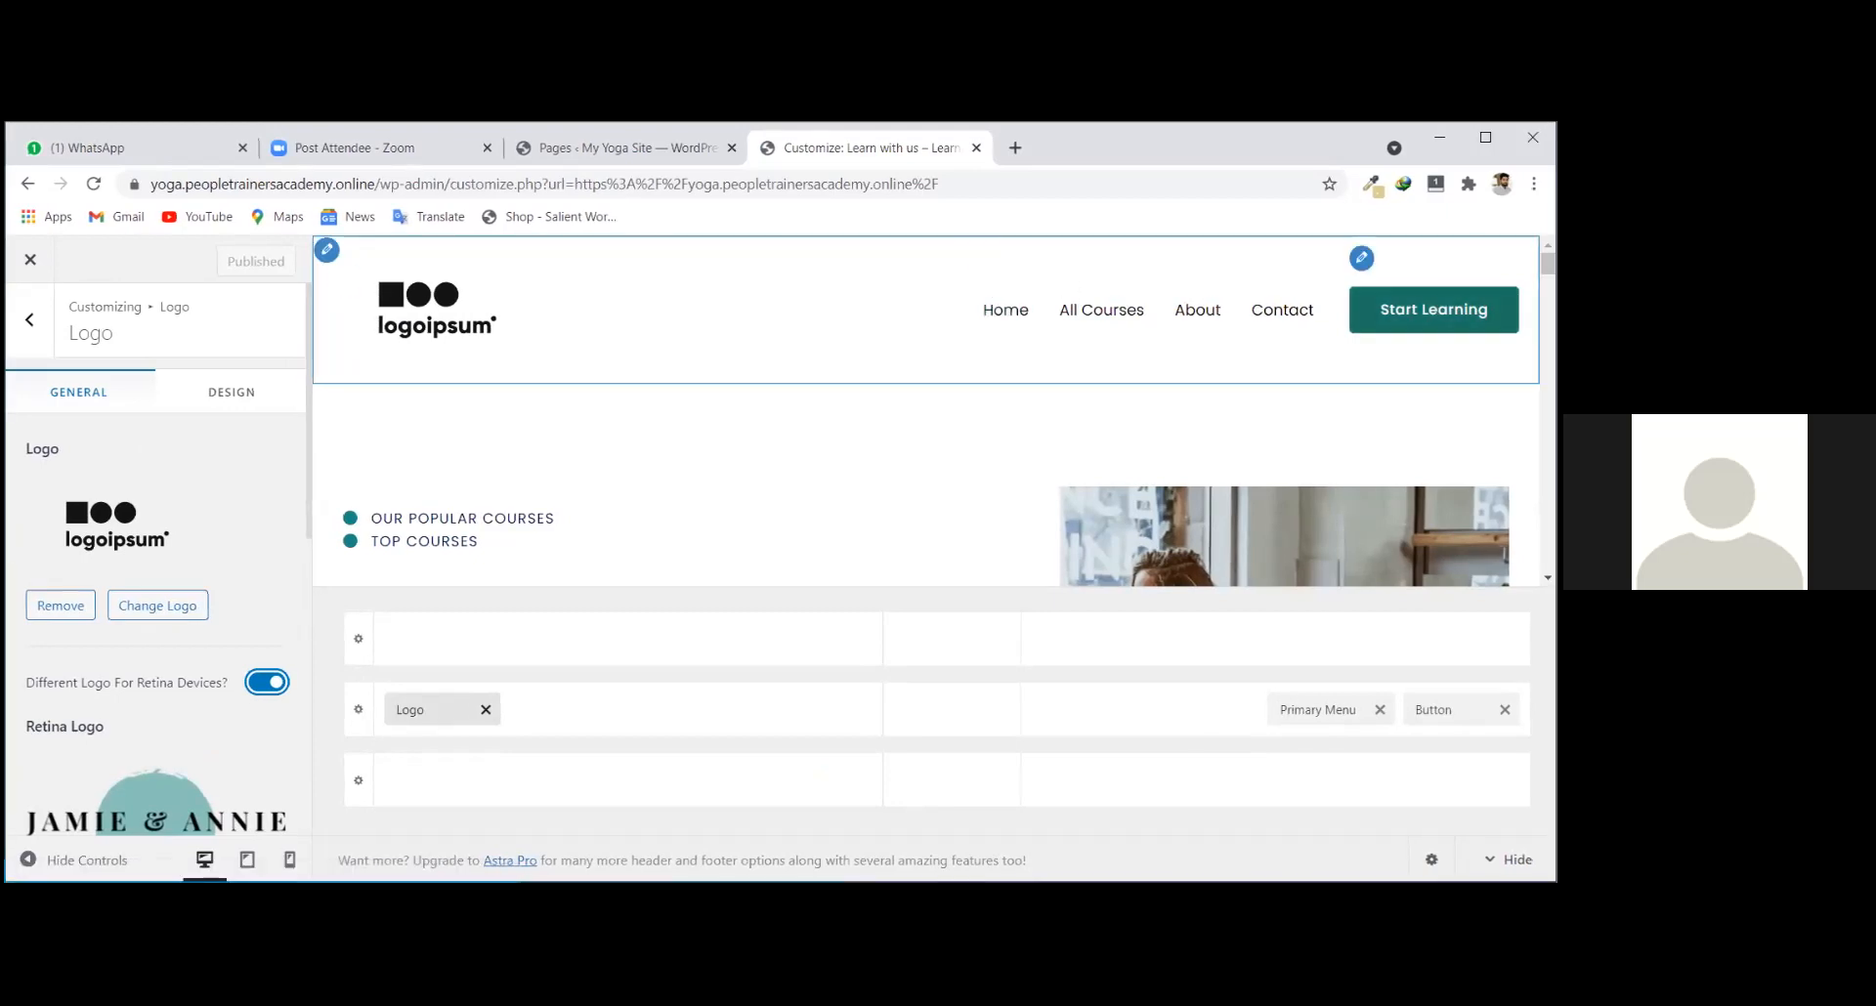
Change the header button's text to "learn now".
click(1360, 258)
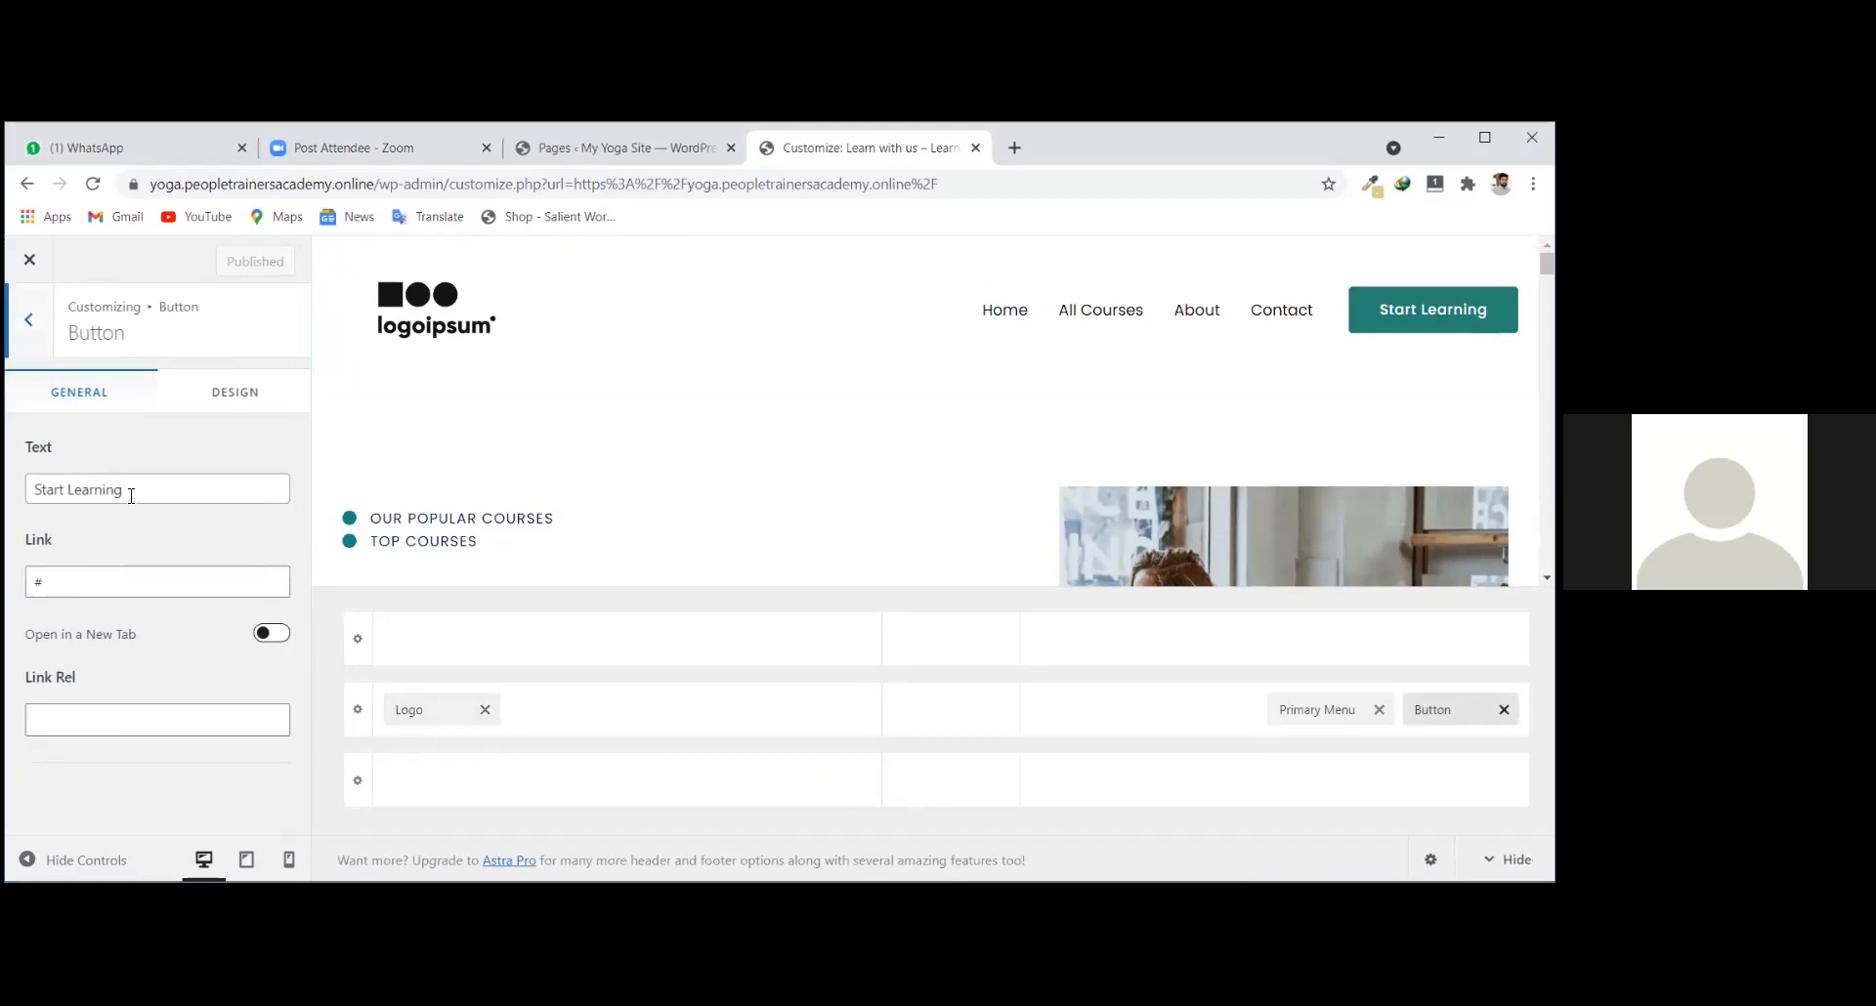
drag(137, 489, 29, 490)
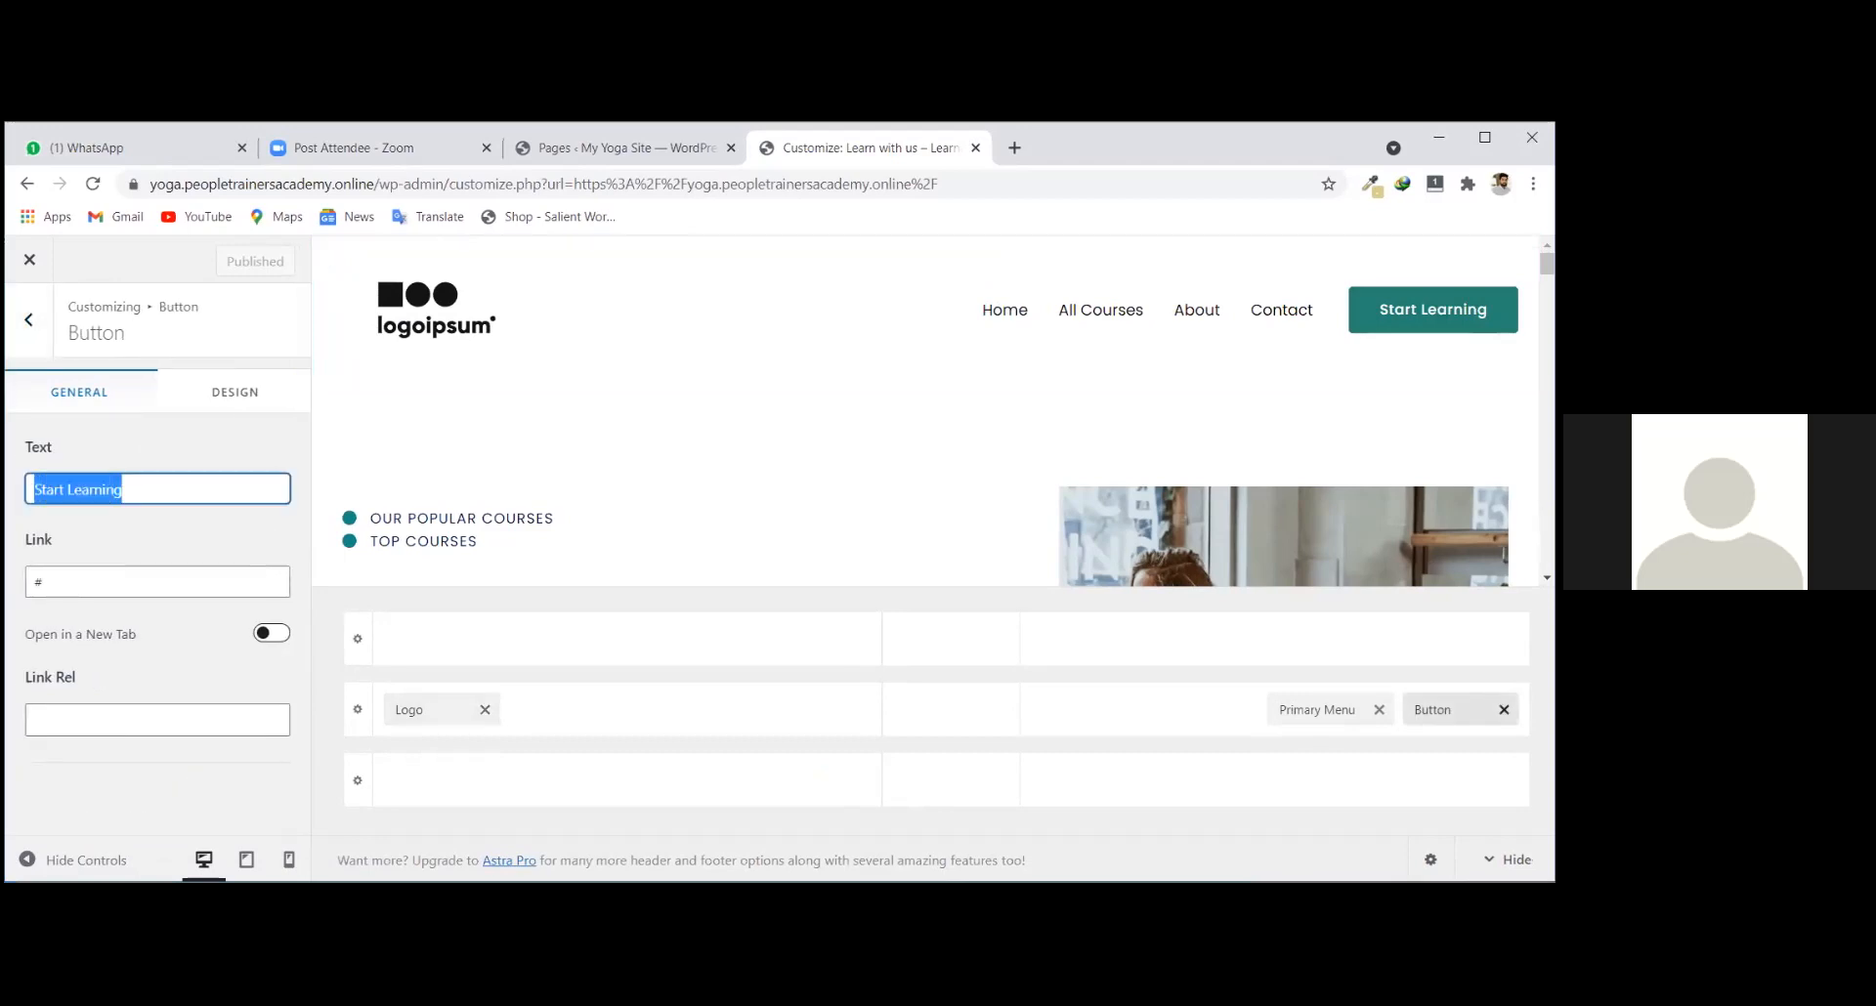
text(le)
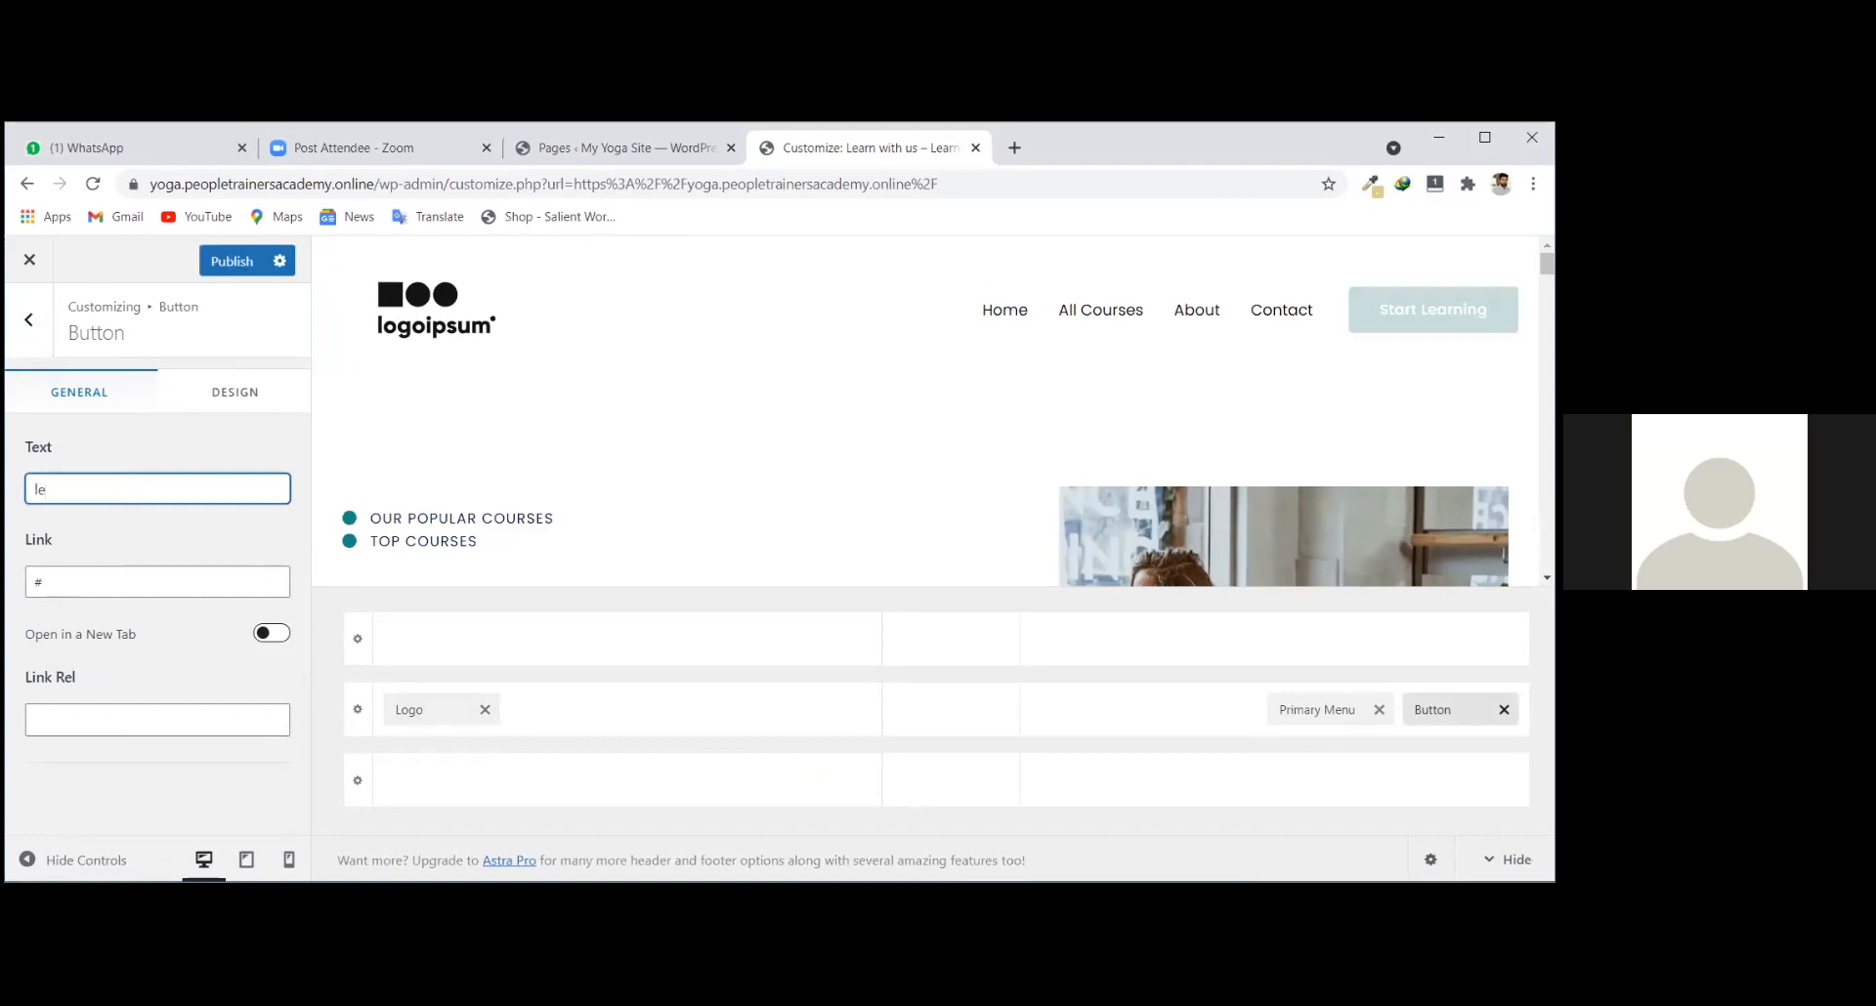
text(arn now)
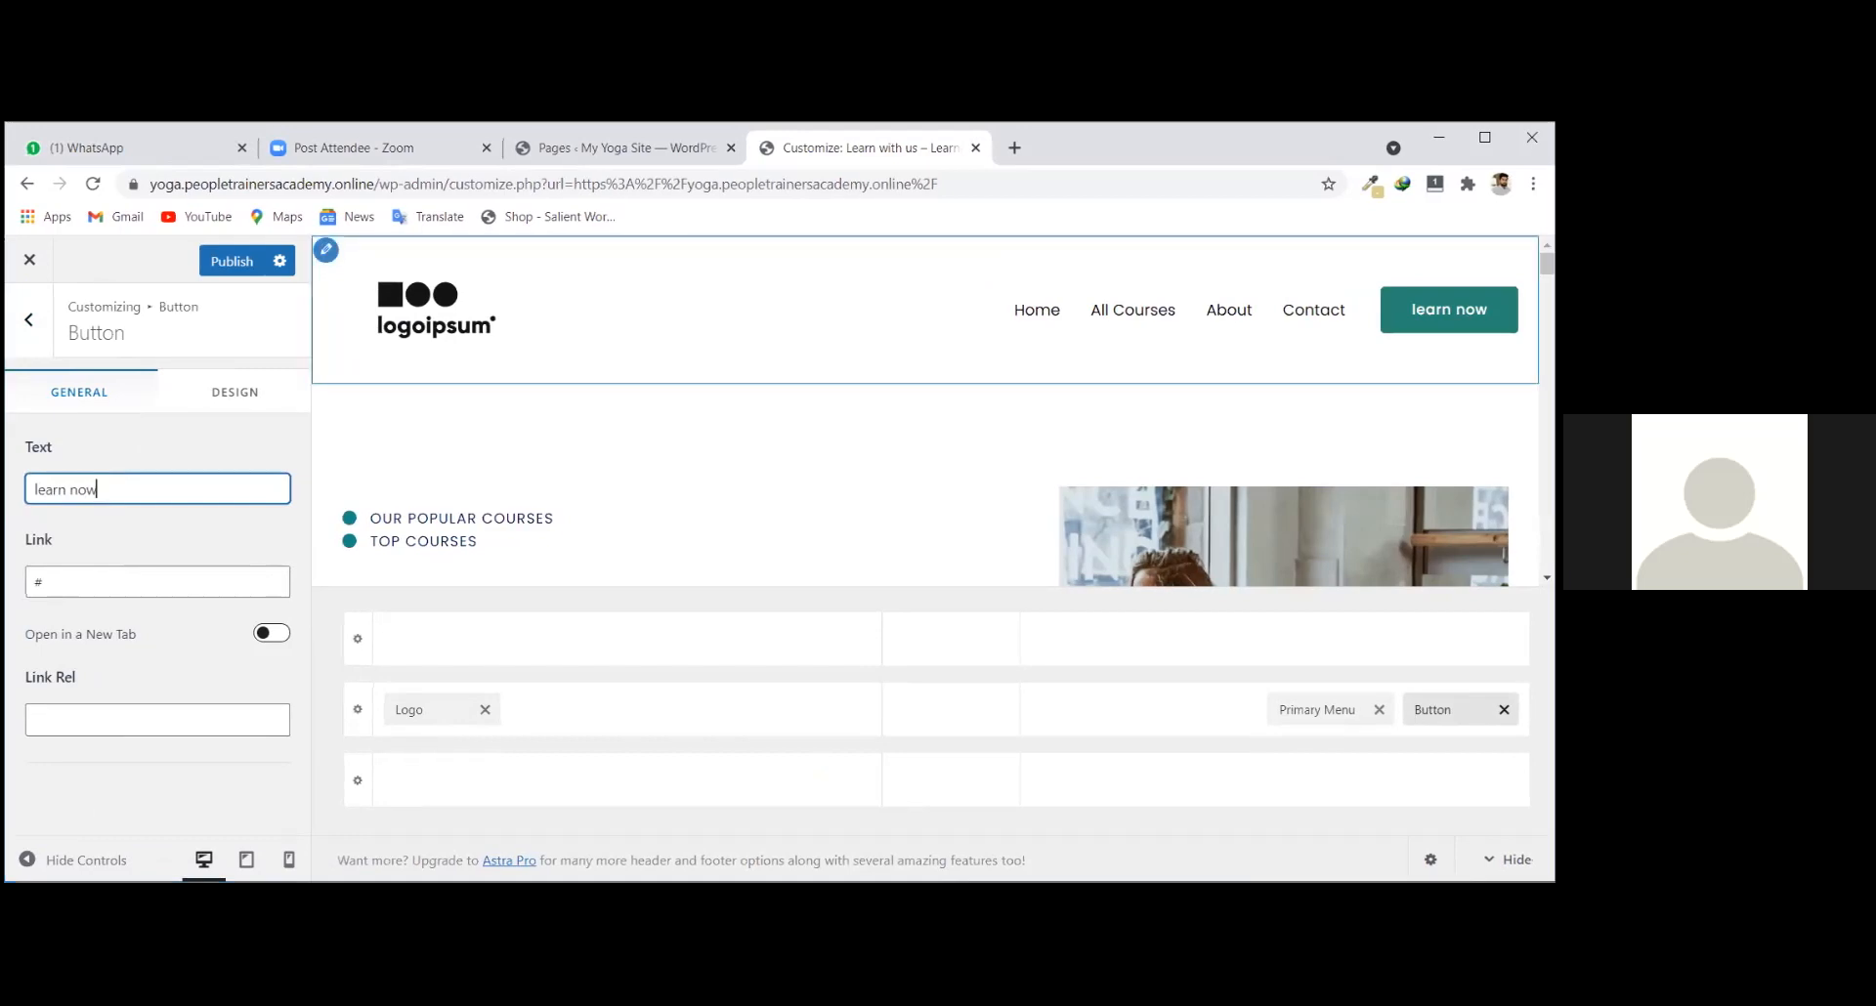
key(Tab)
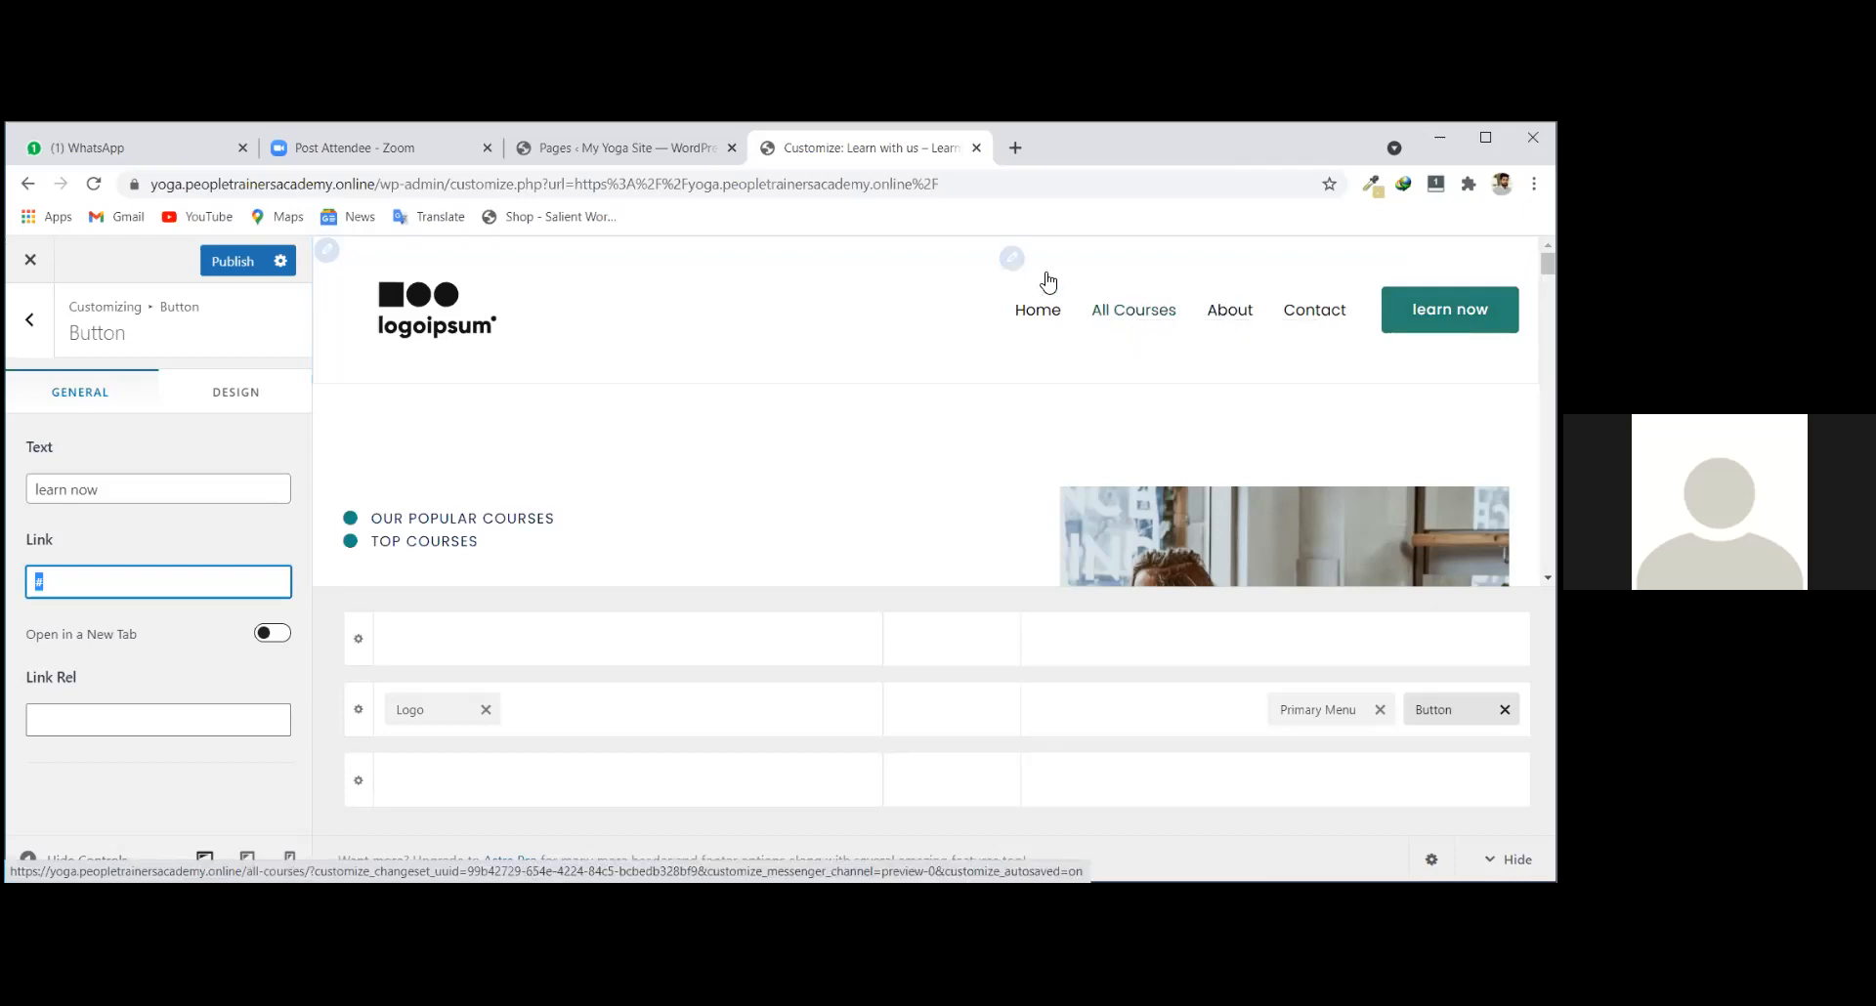
Open the site's All Courses page in a new tab and copy its web address.
click(1015, 148)
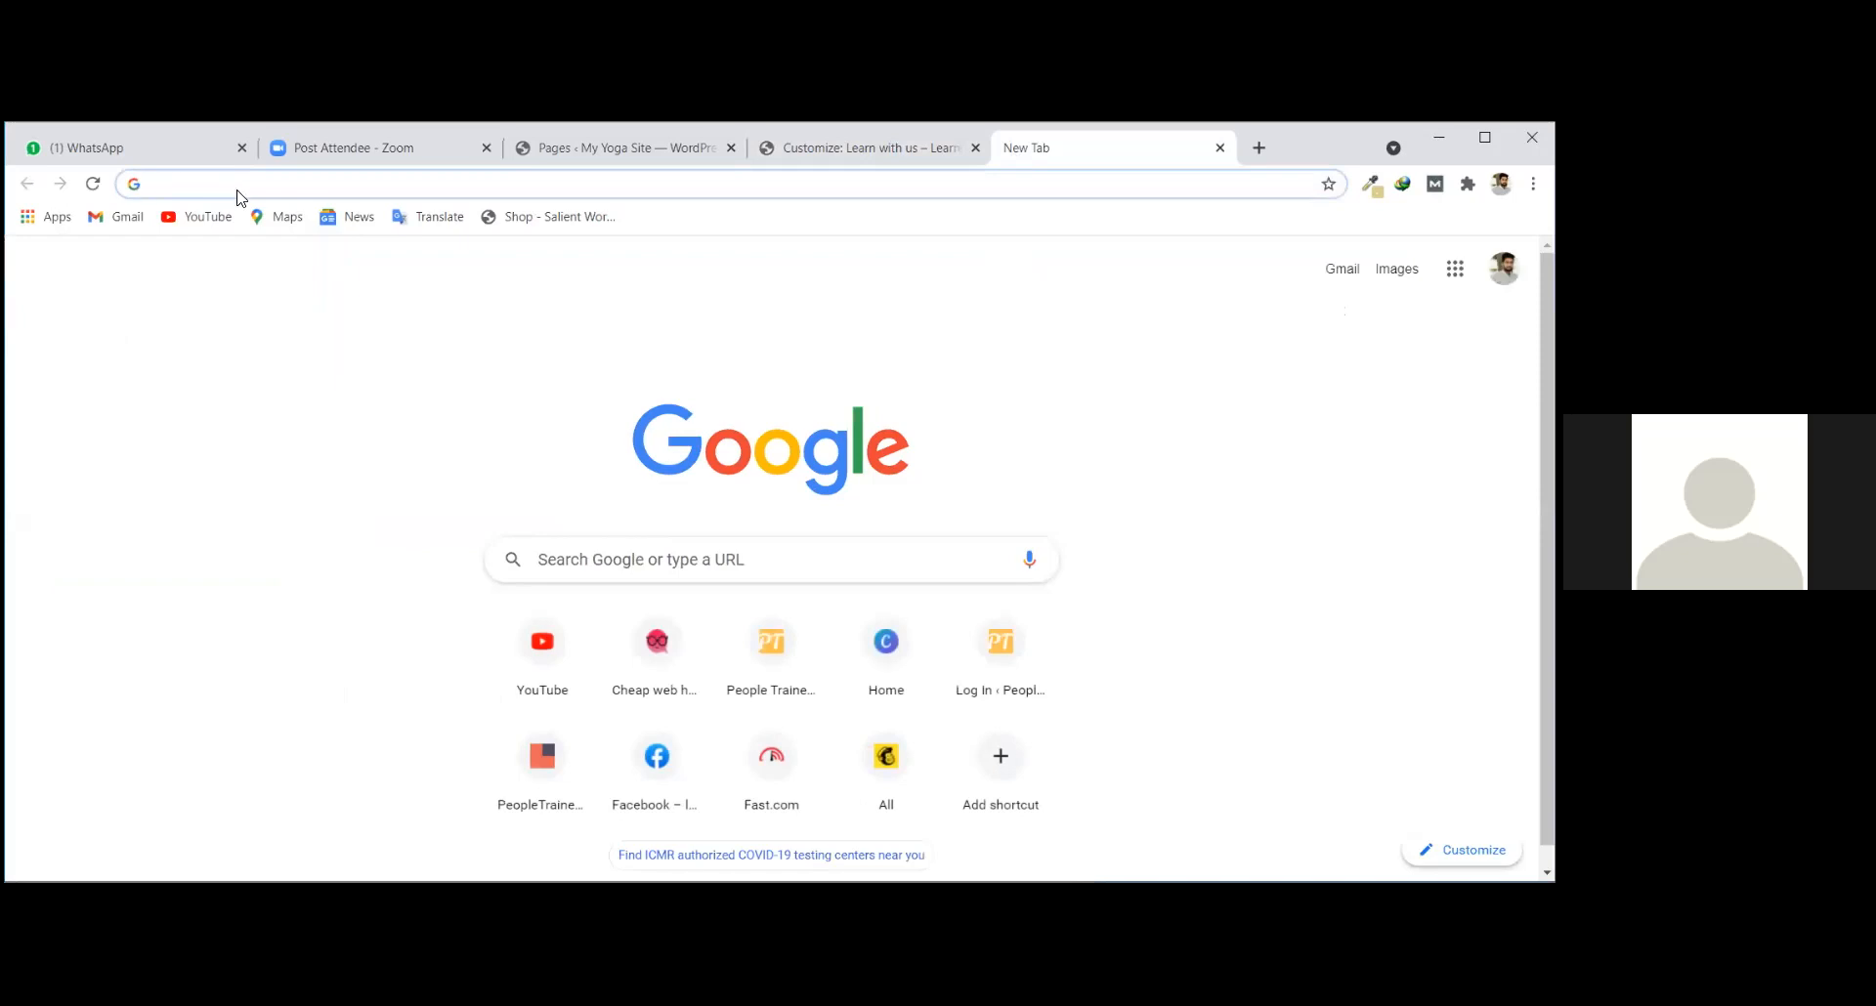
text(yo)
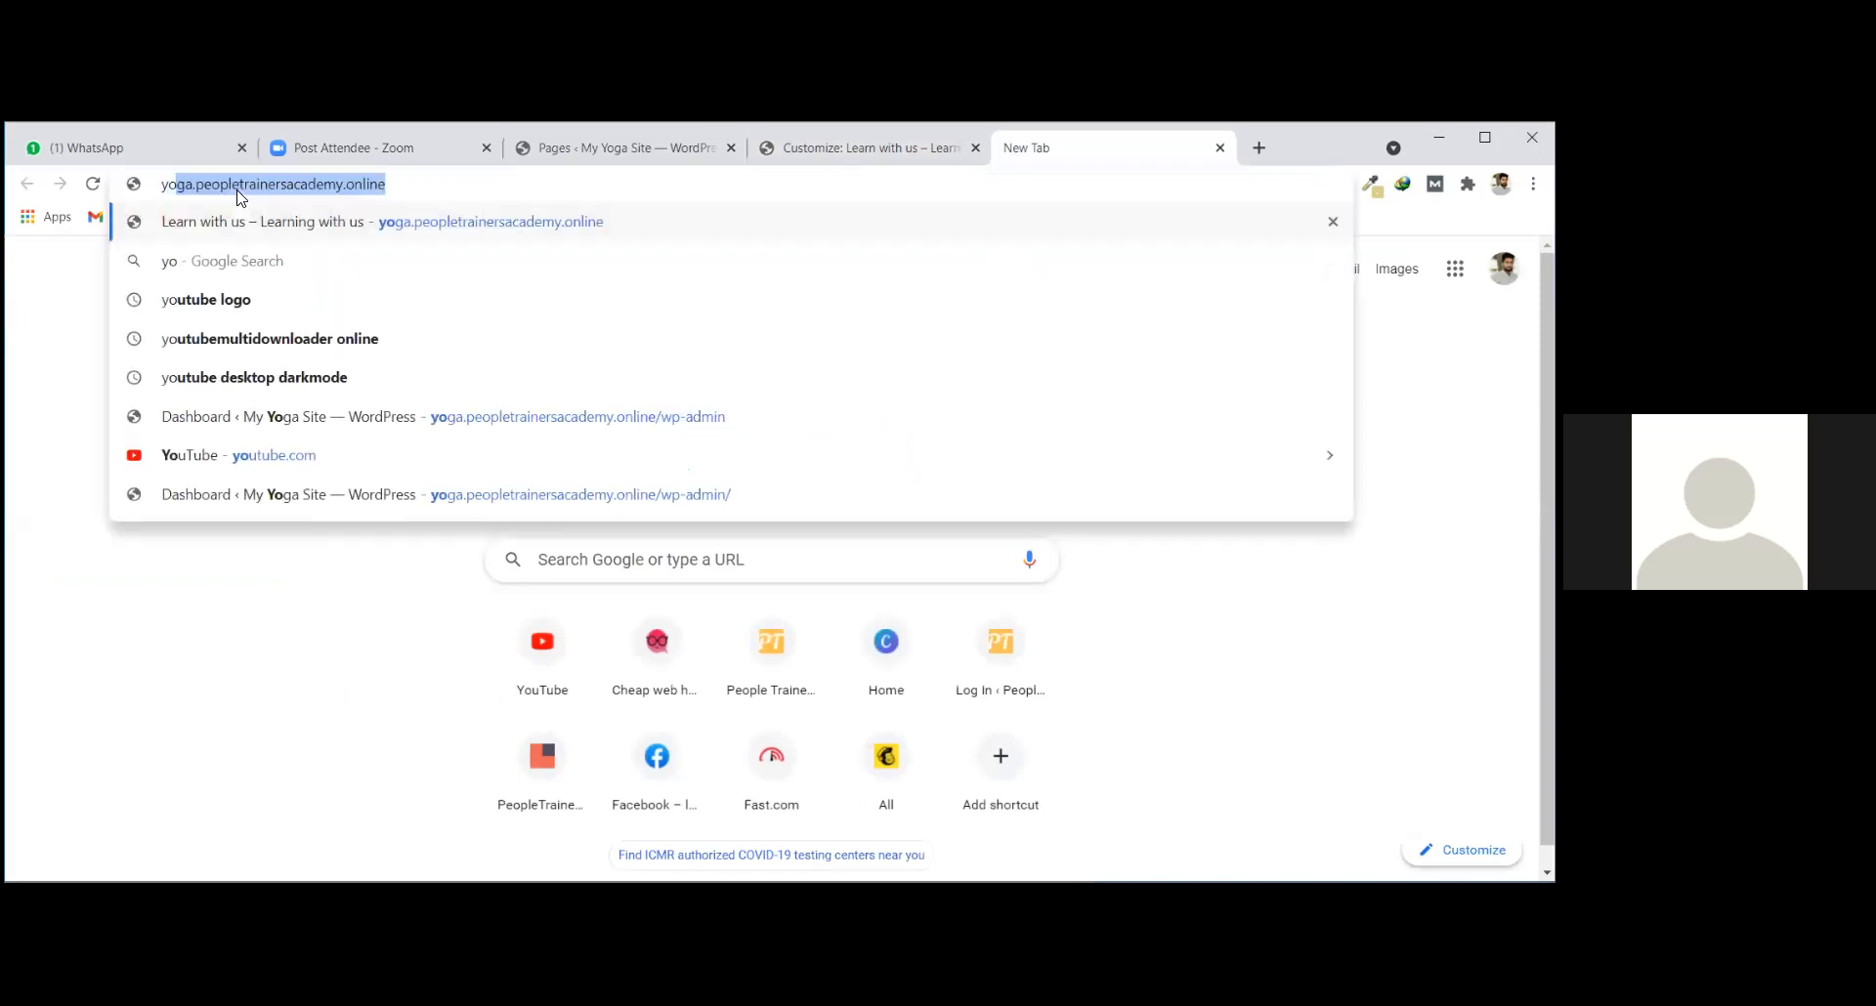
key(Return)
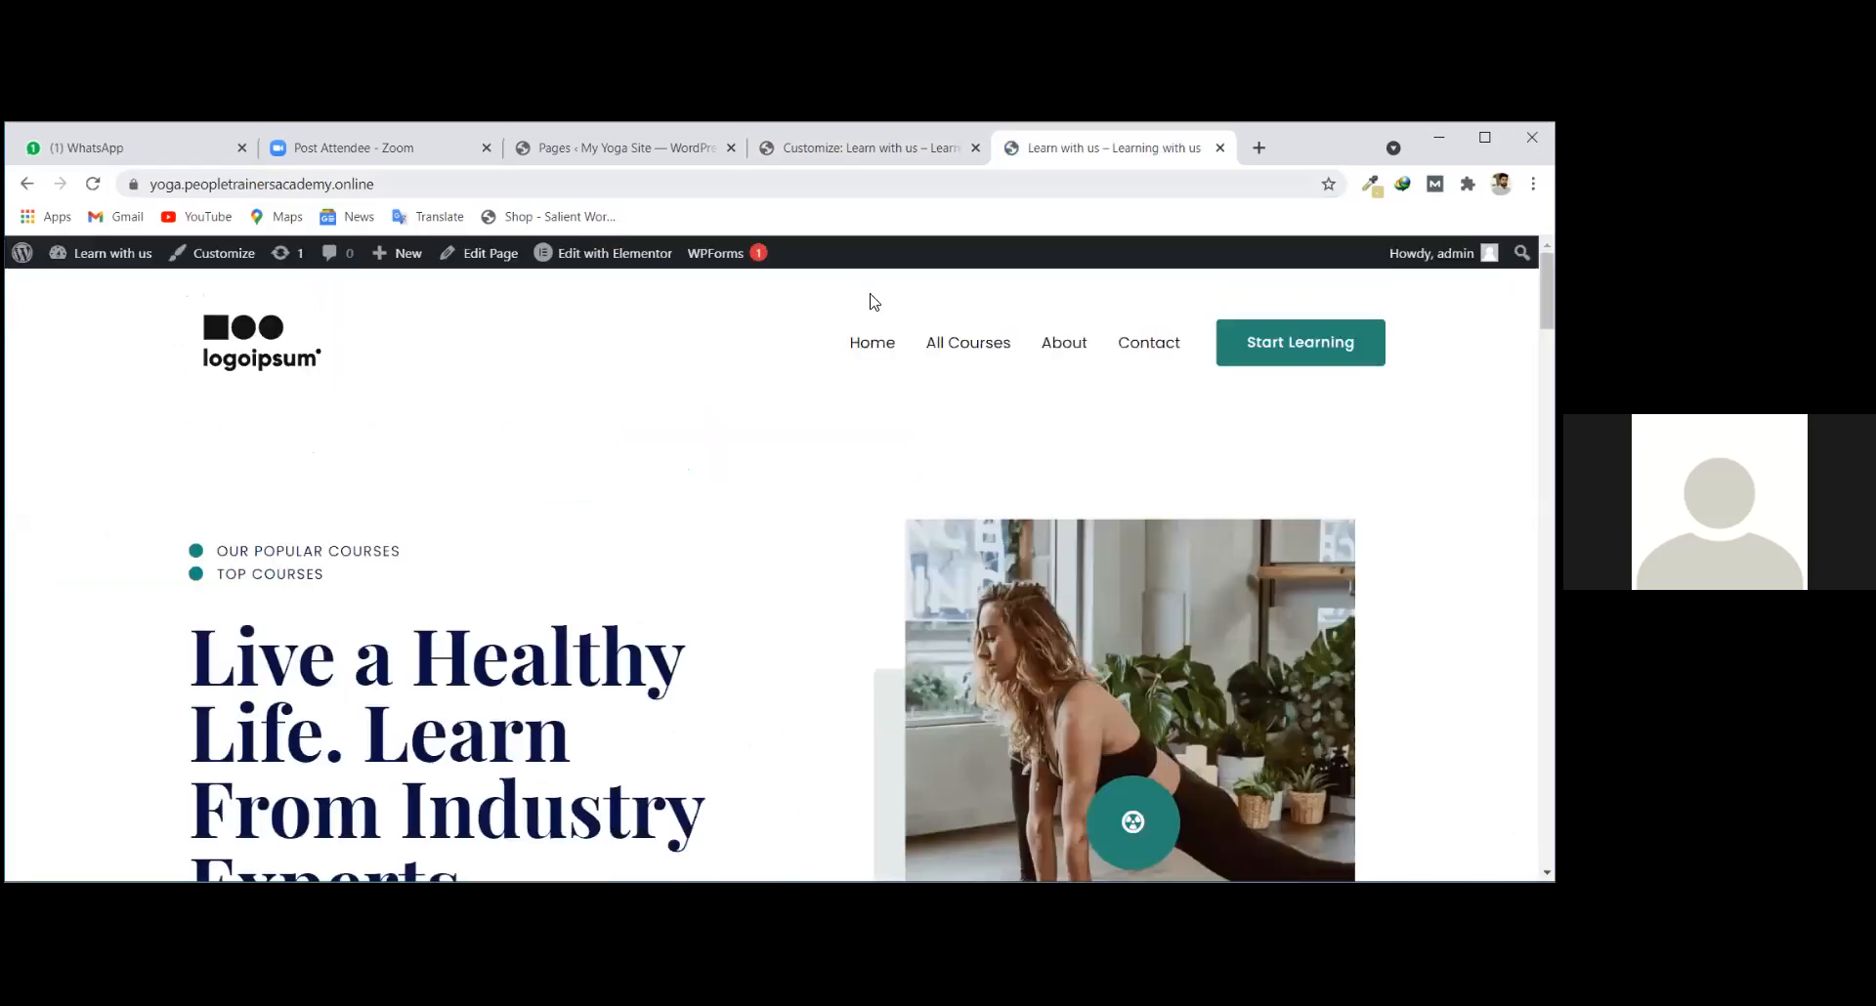
click(968, 340)
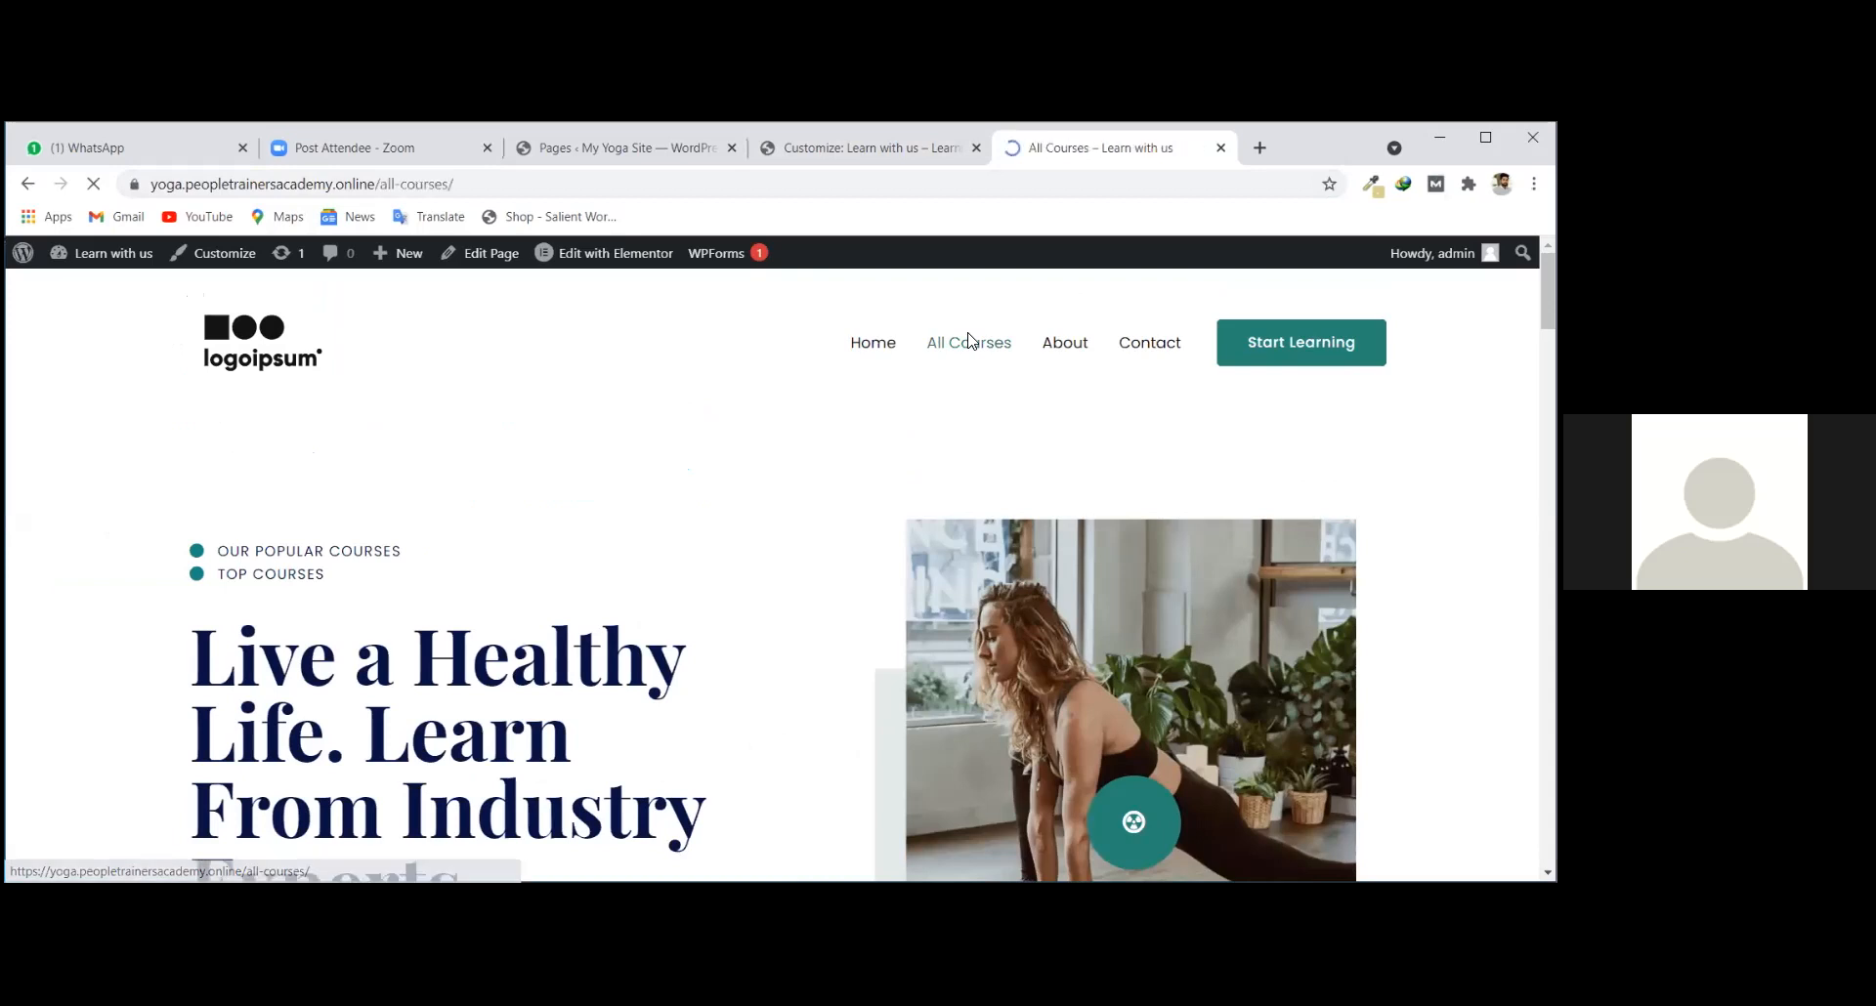
scroll(682, 767, down, 4)
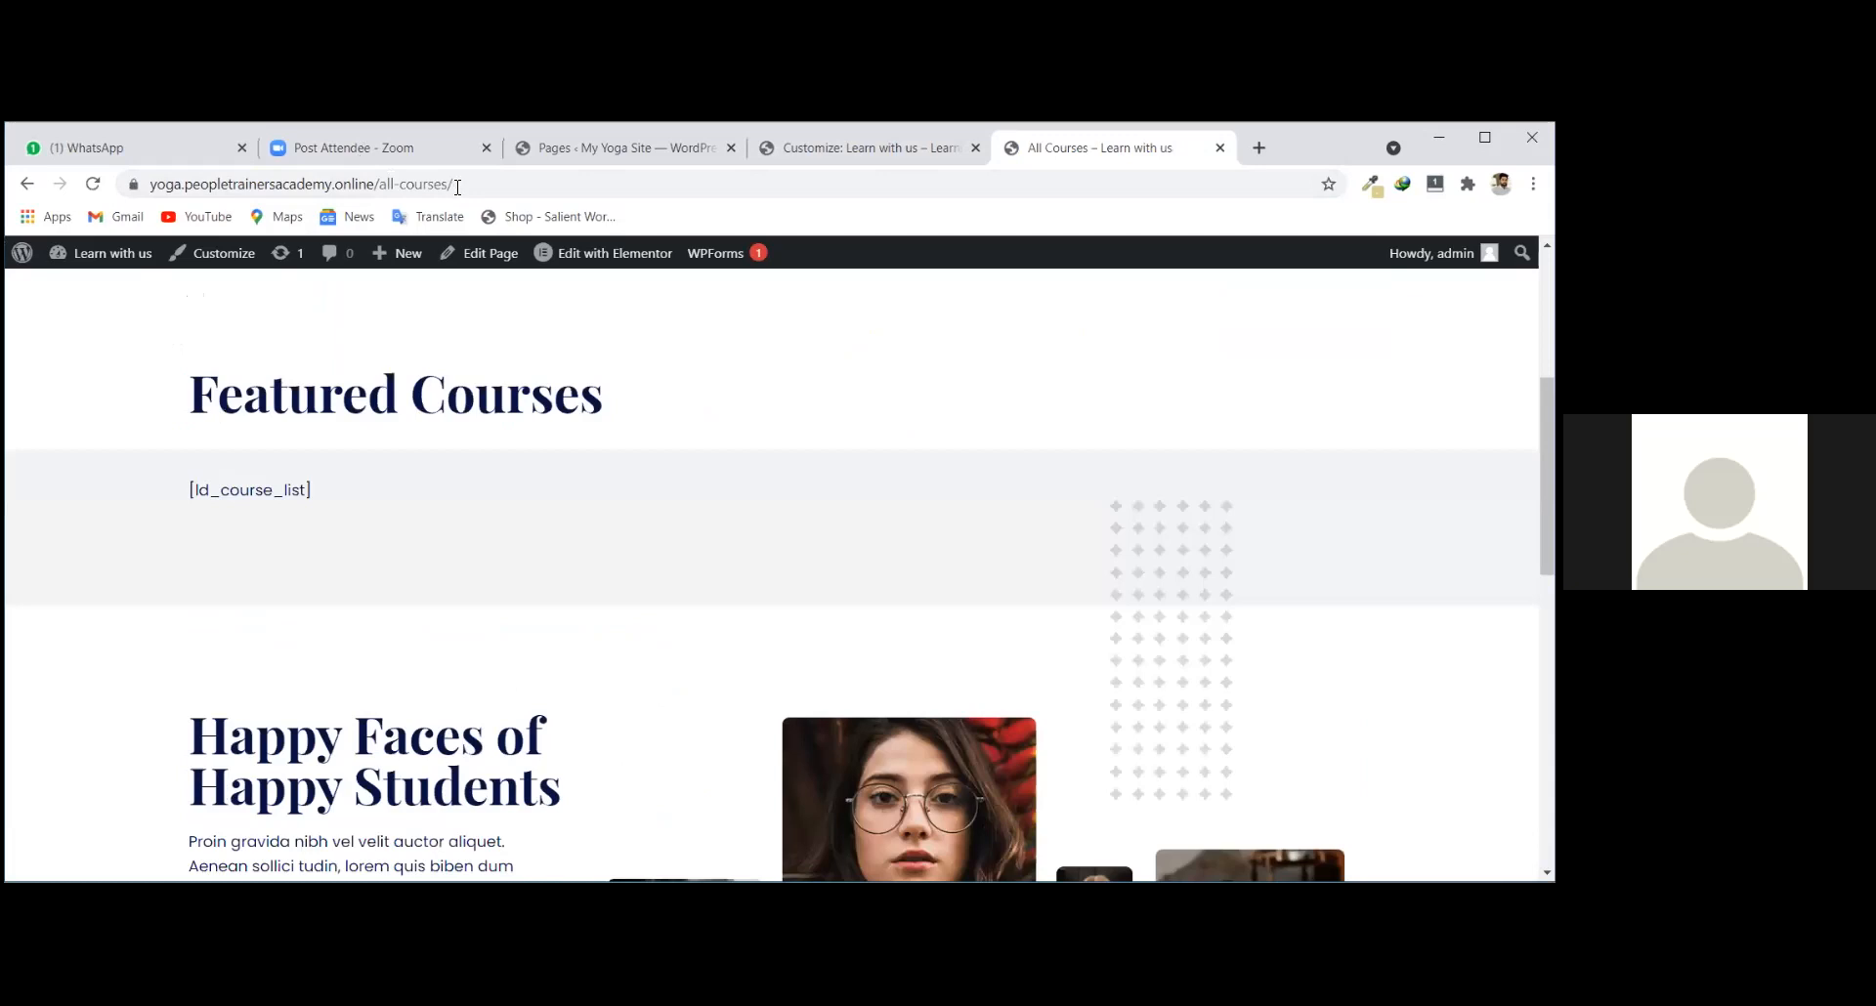
drag(454, 184, 146, 185)
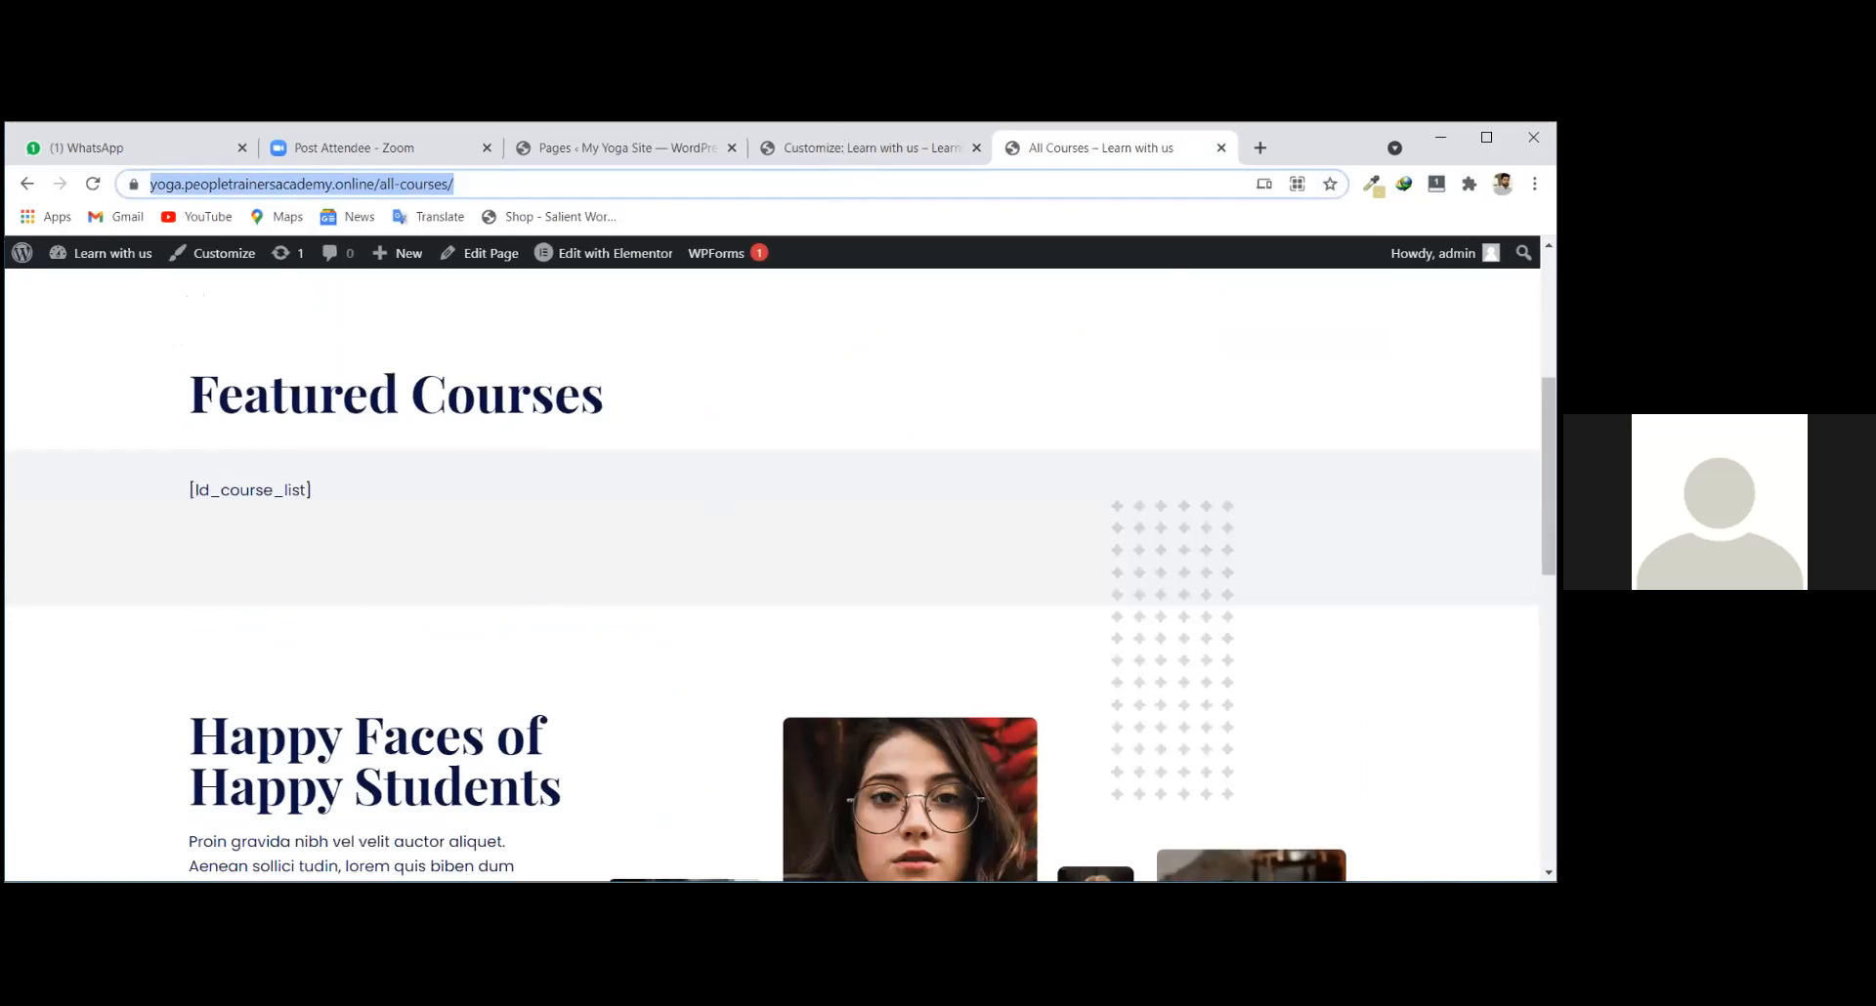
Set the header button's link to the copied yoga.peopletrainersacademy.online/all-courses/ address and publish the changes.
click(870, 148)
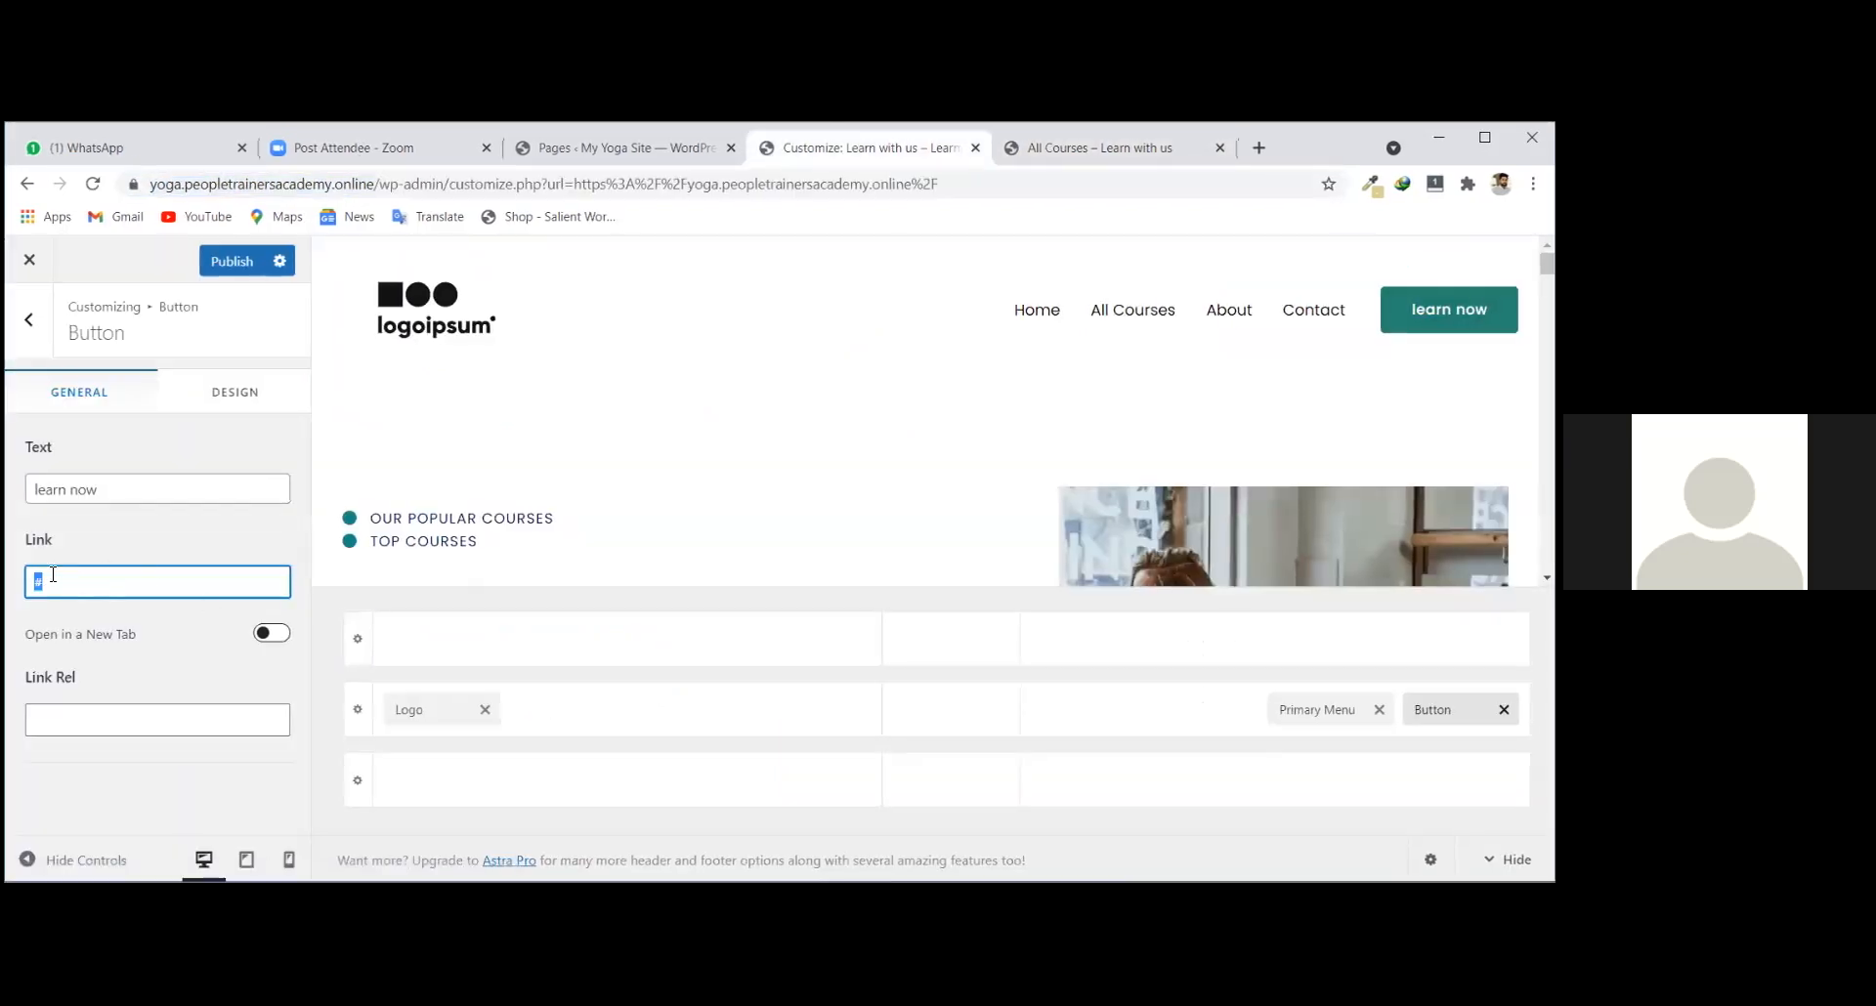
key(ctrl+v)
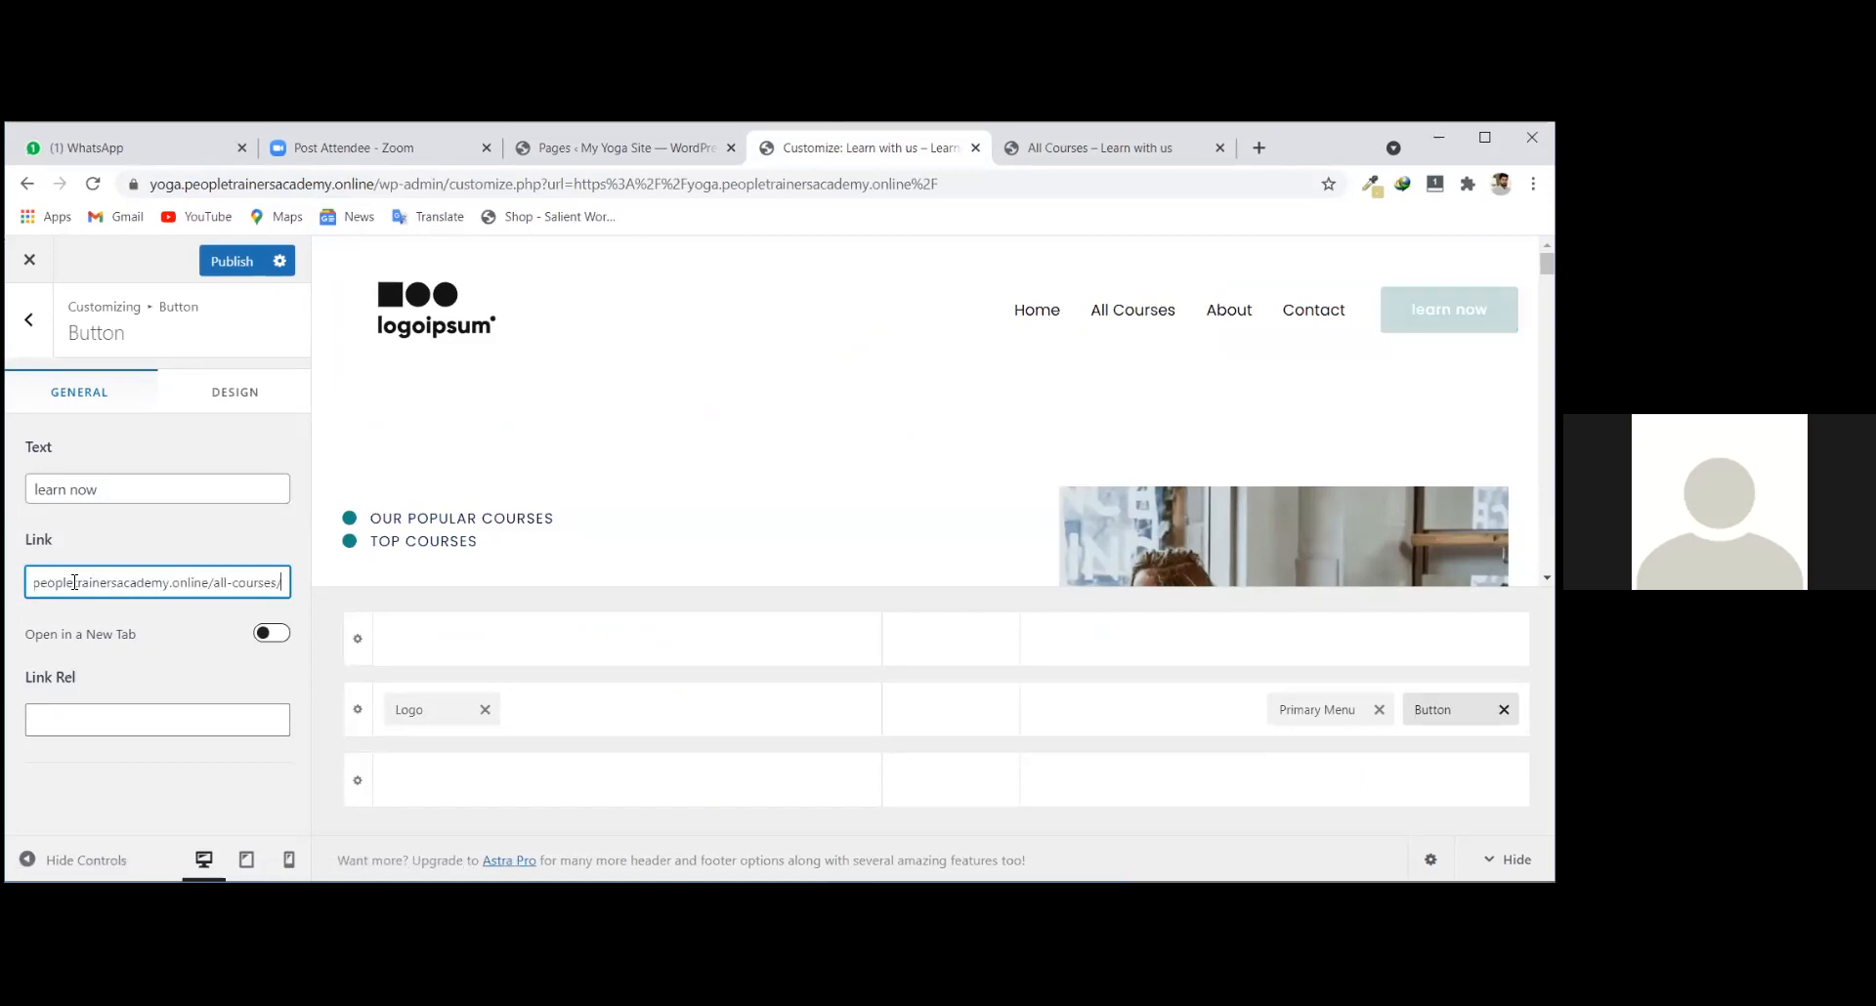
click(238, 265)
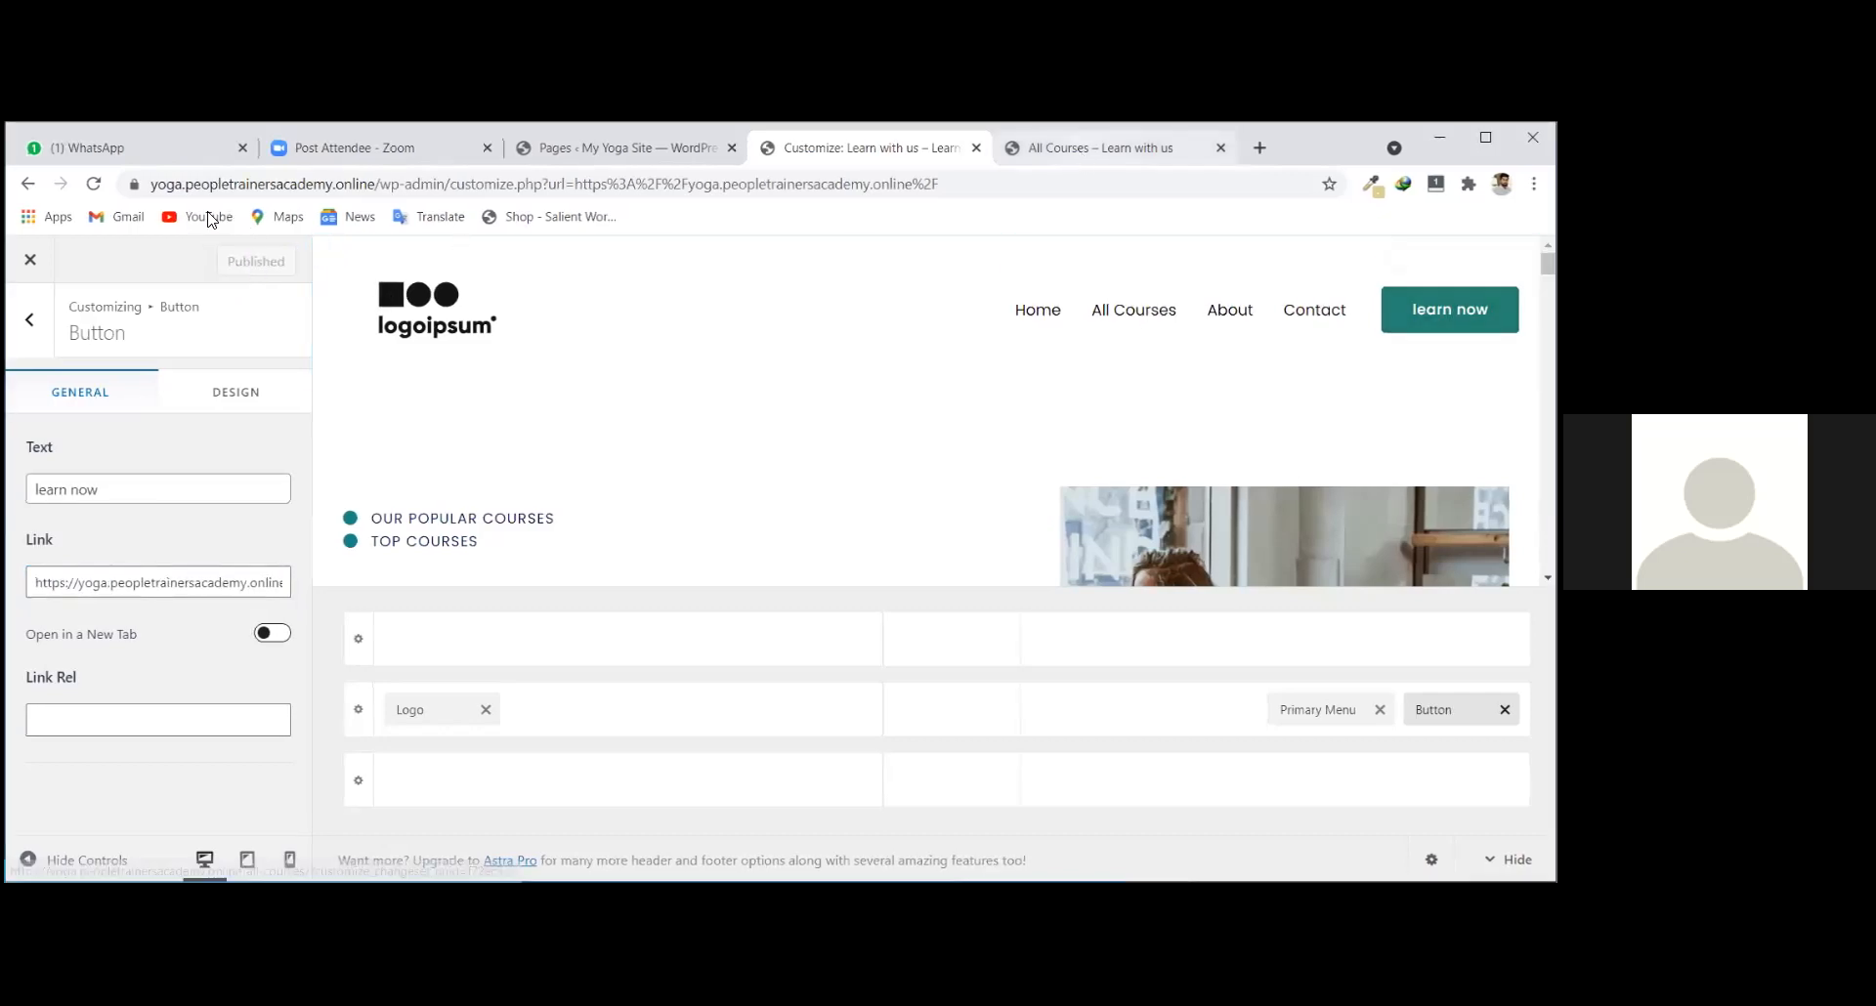
Check the published header button on the live Home page and look over the All Courses page.
key(ctrl+Tab)
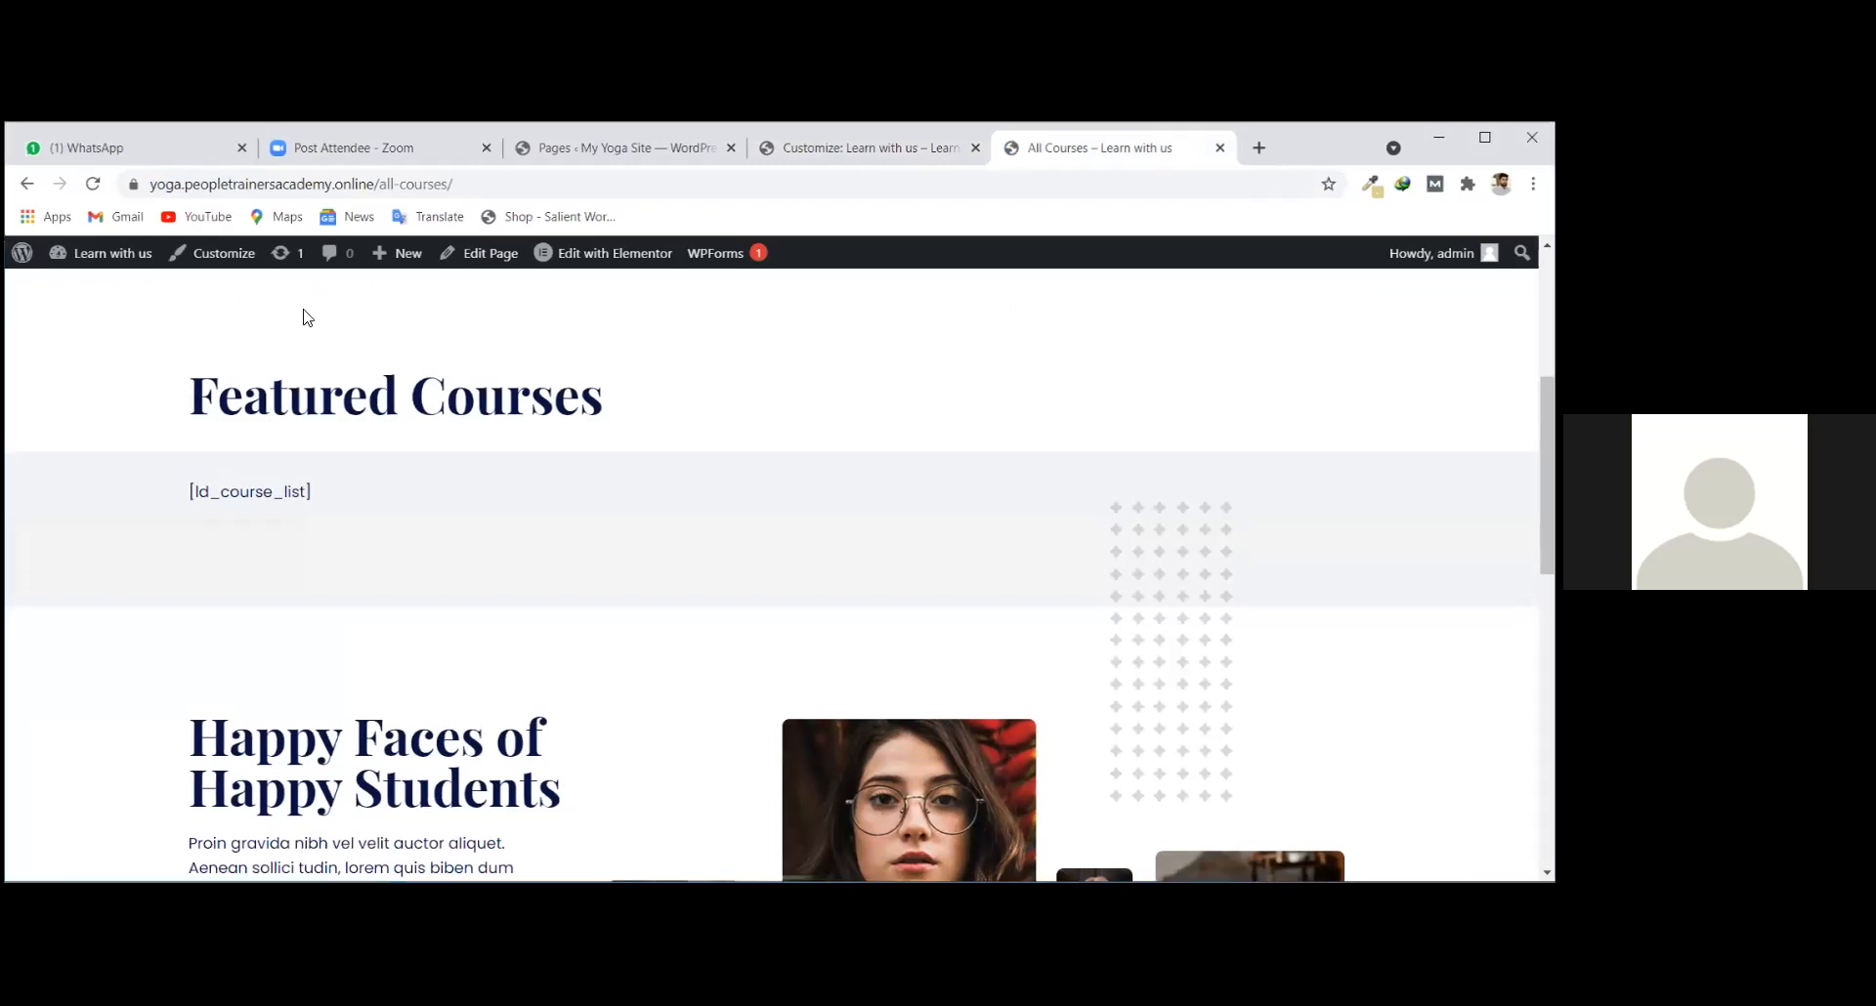
scroll(319, 322, up, 2)
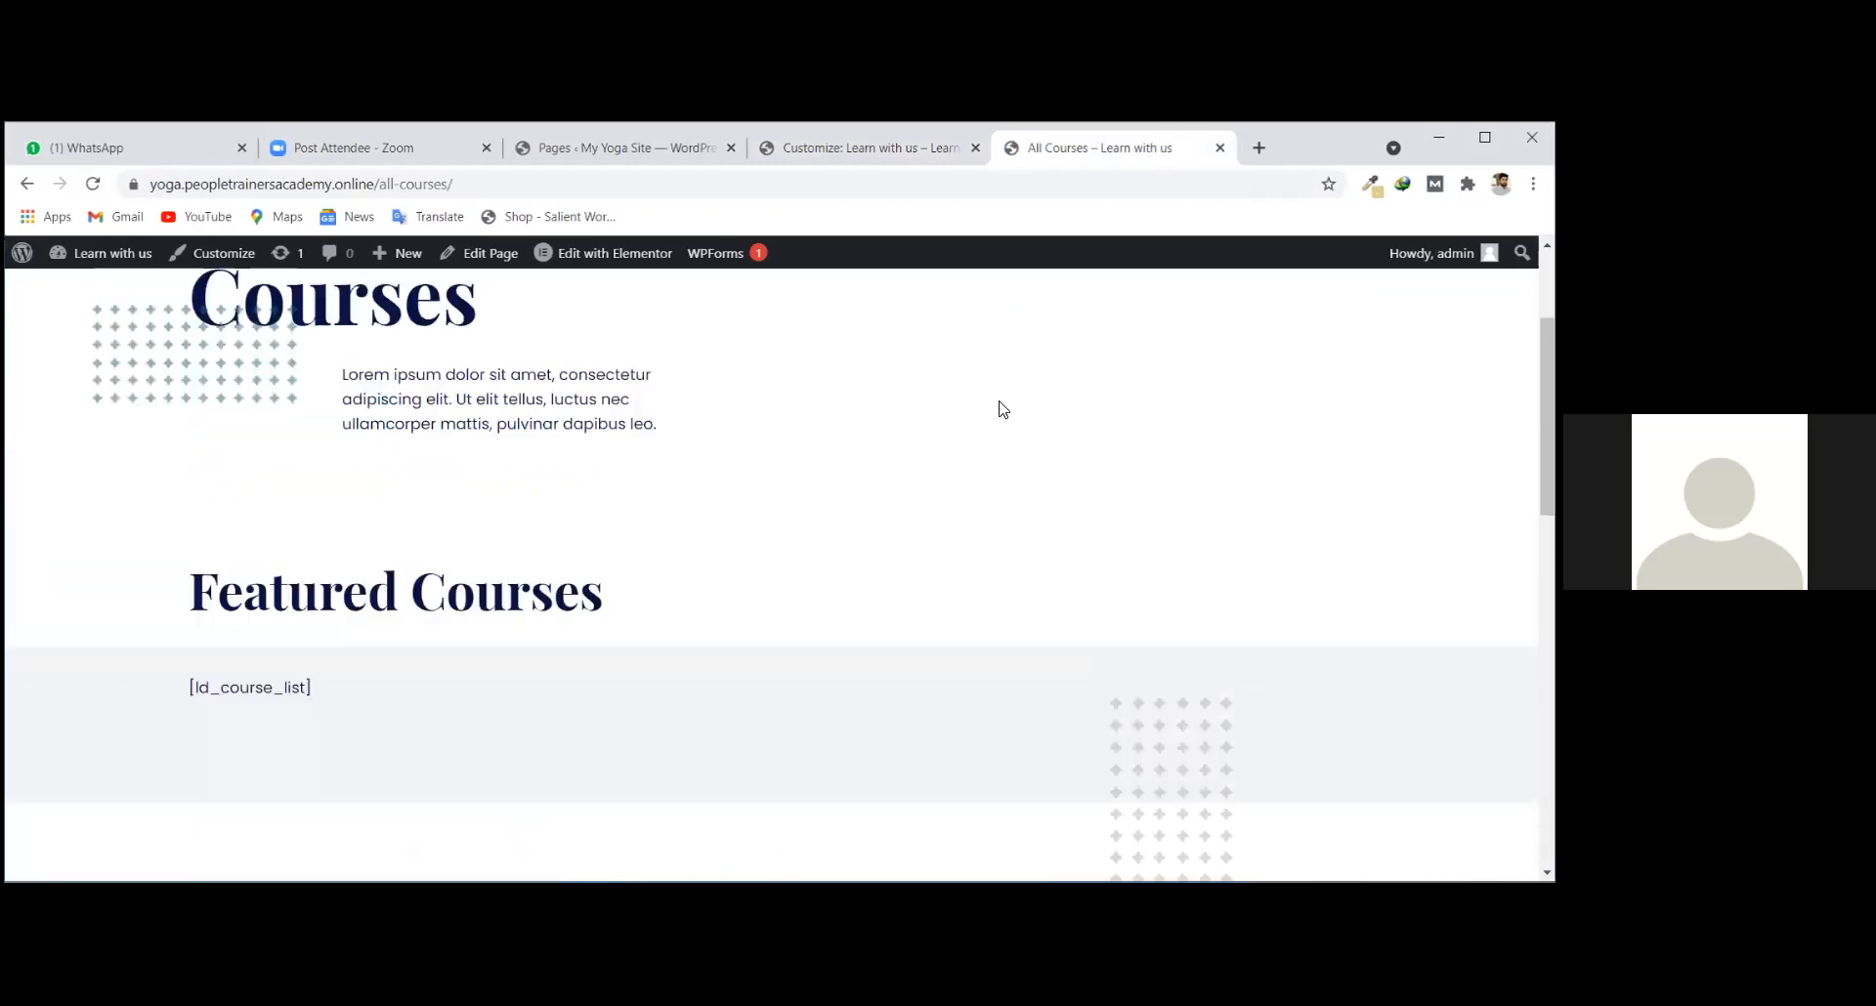
scroll(900, 352, up, 2)
click(901, 349)
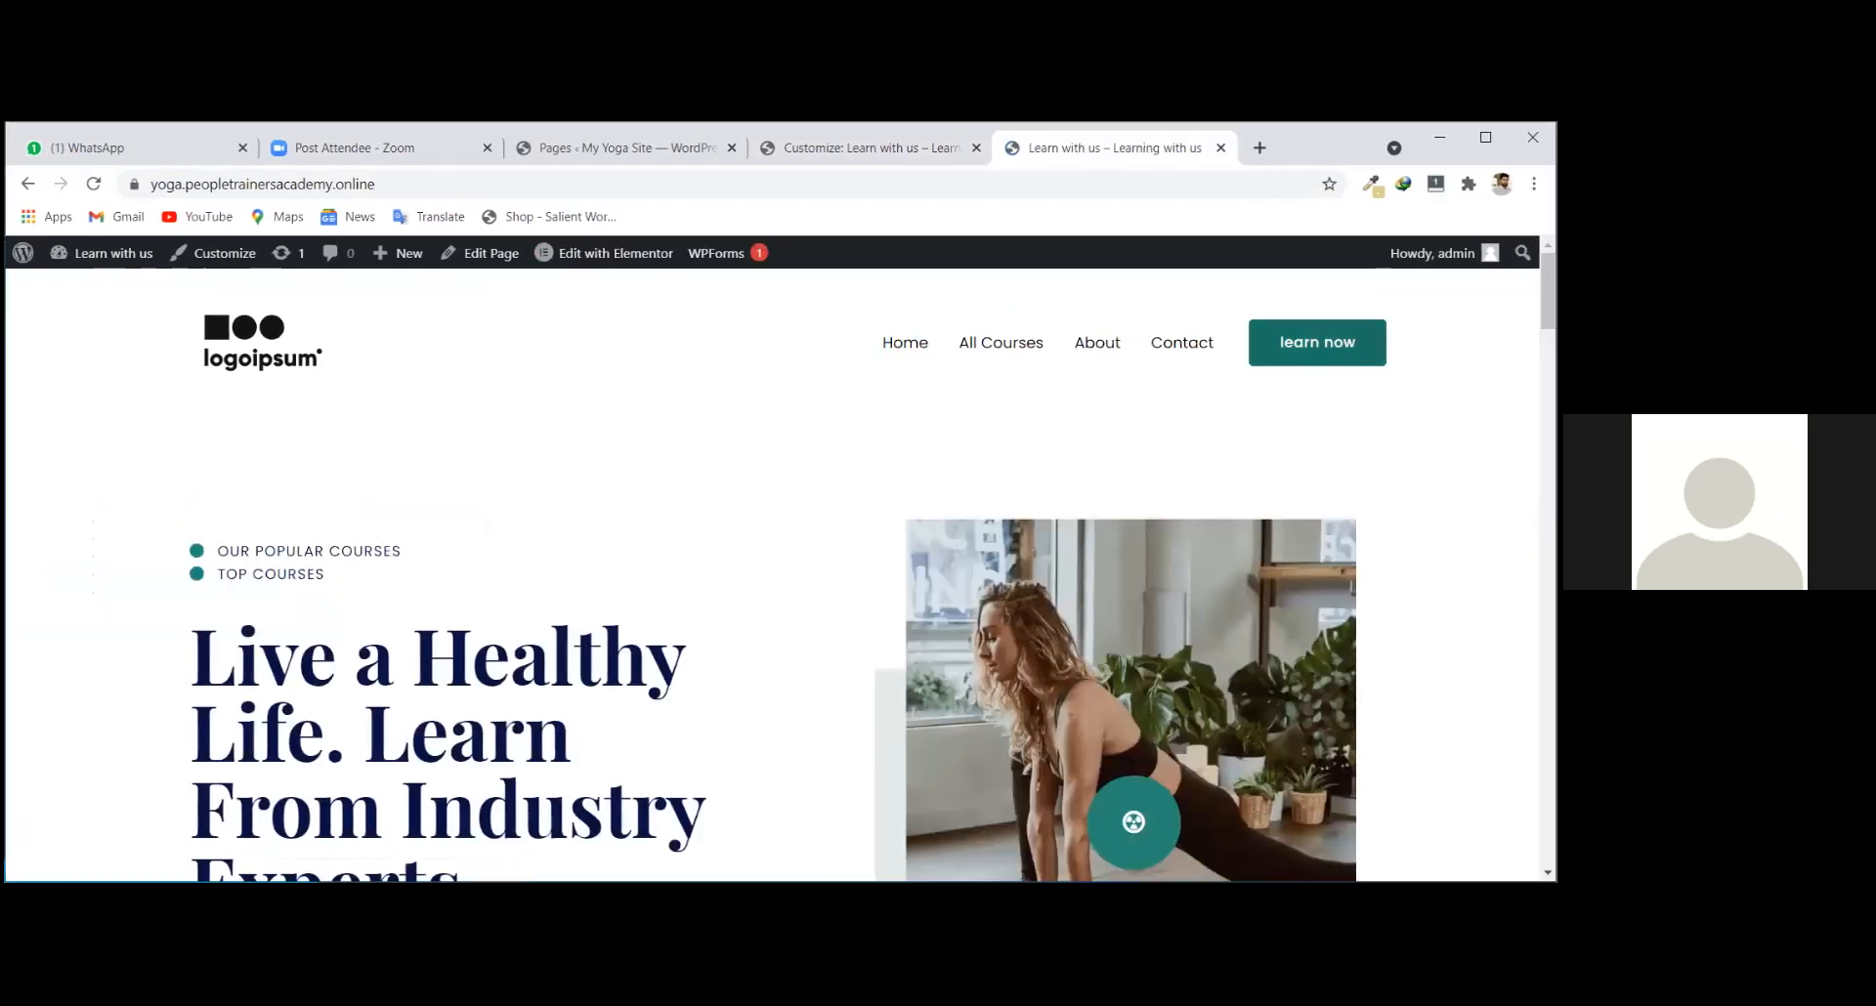
click(1000, 343)
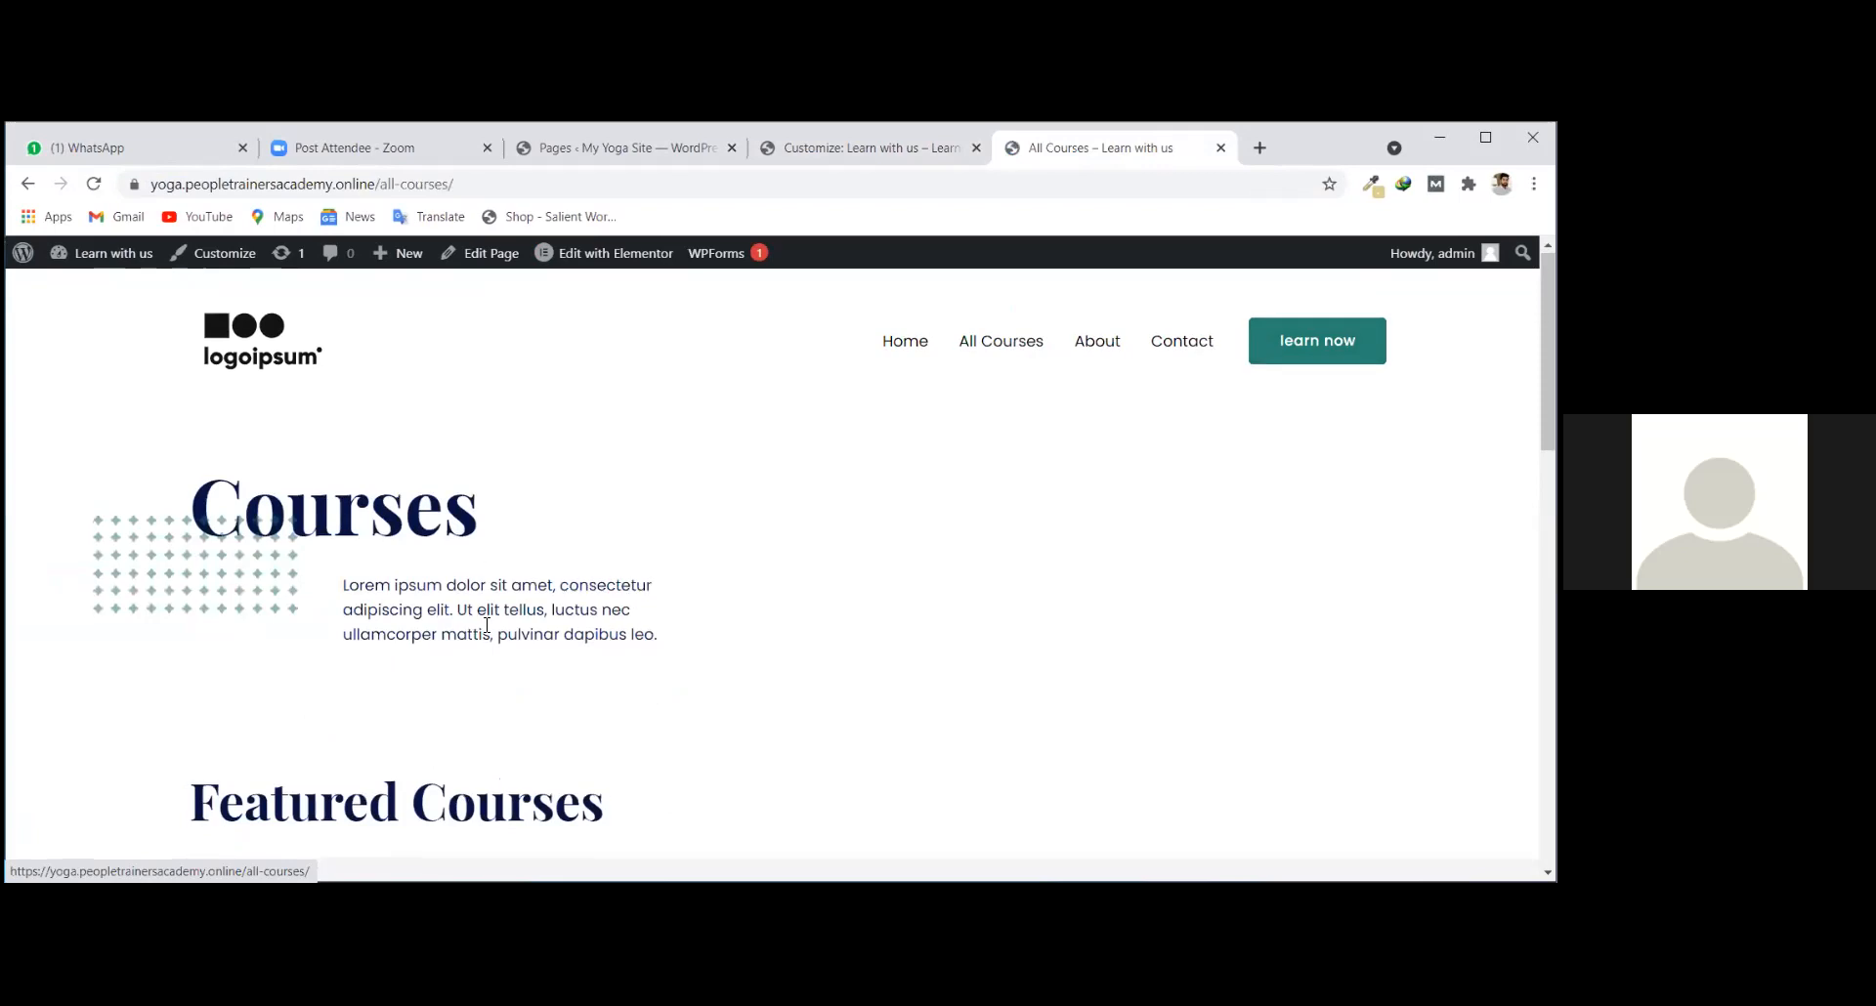
scroll(486, 627, down, 10)
scroll(487, 628, up, 10)
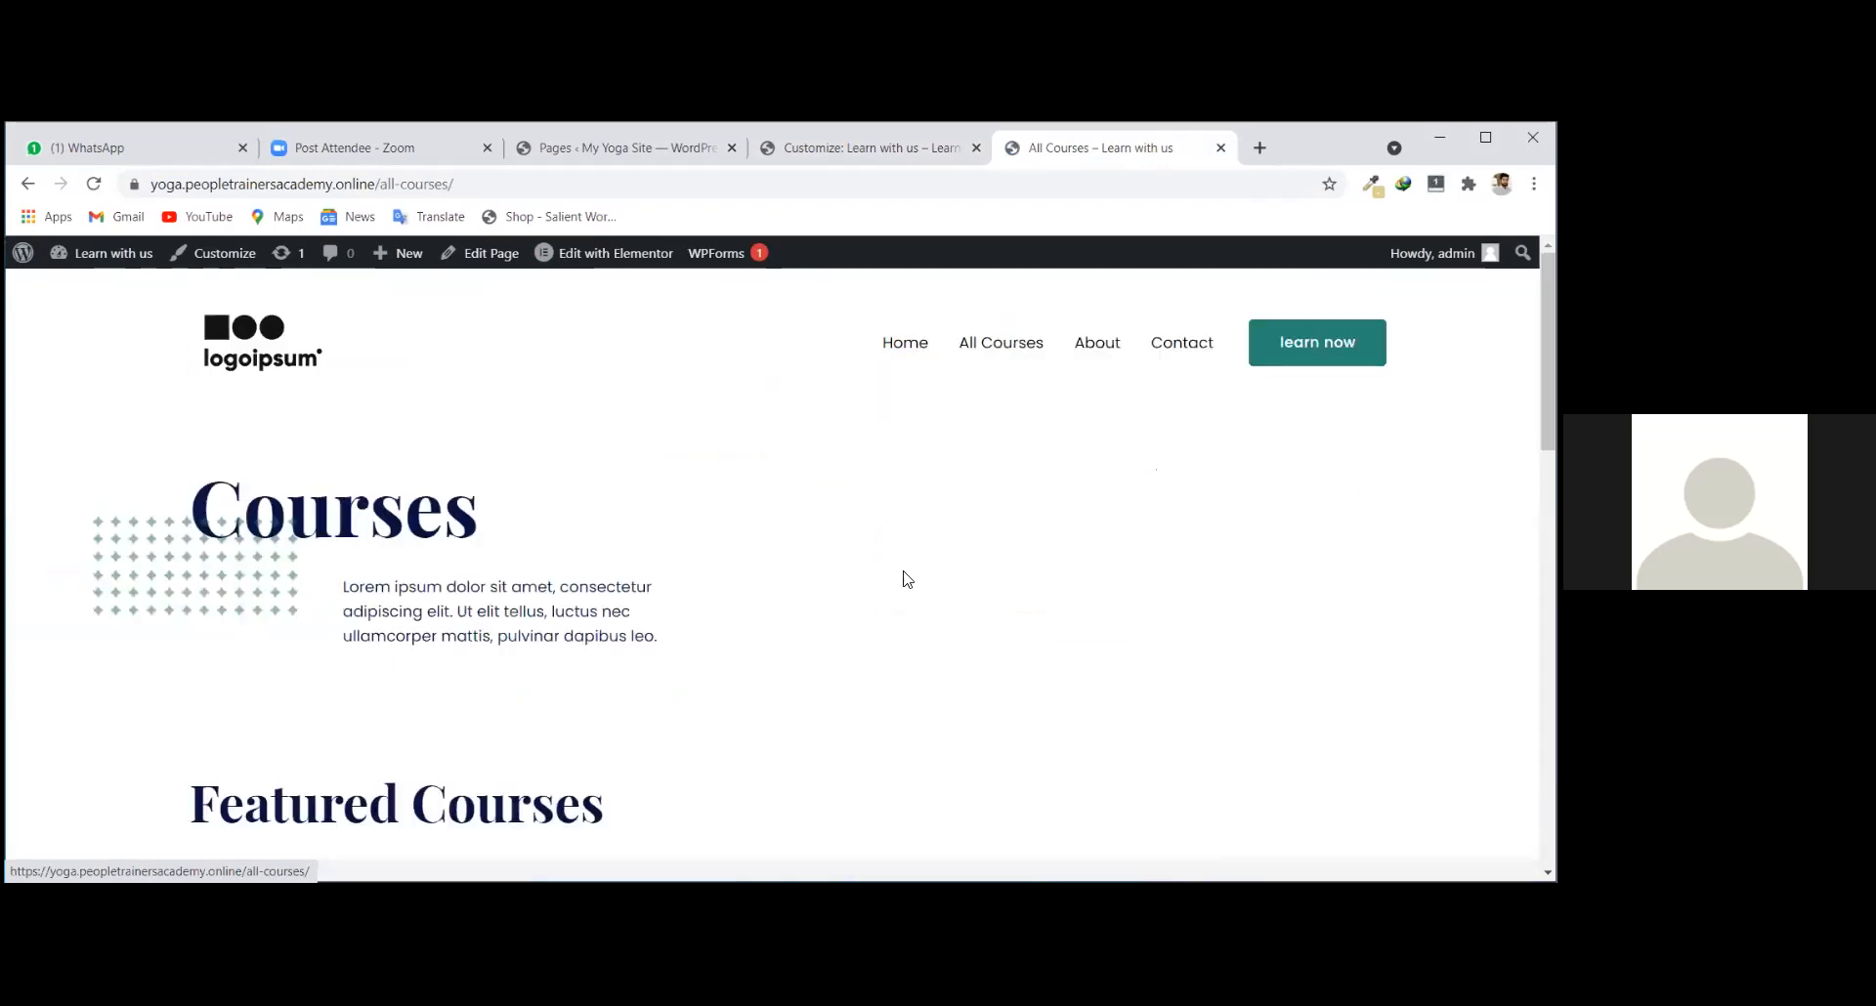
scroll(859, 632, down, 1)
scroll(826, 598, up, 1)
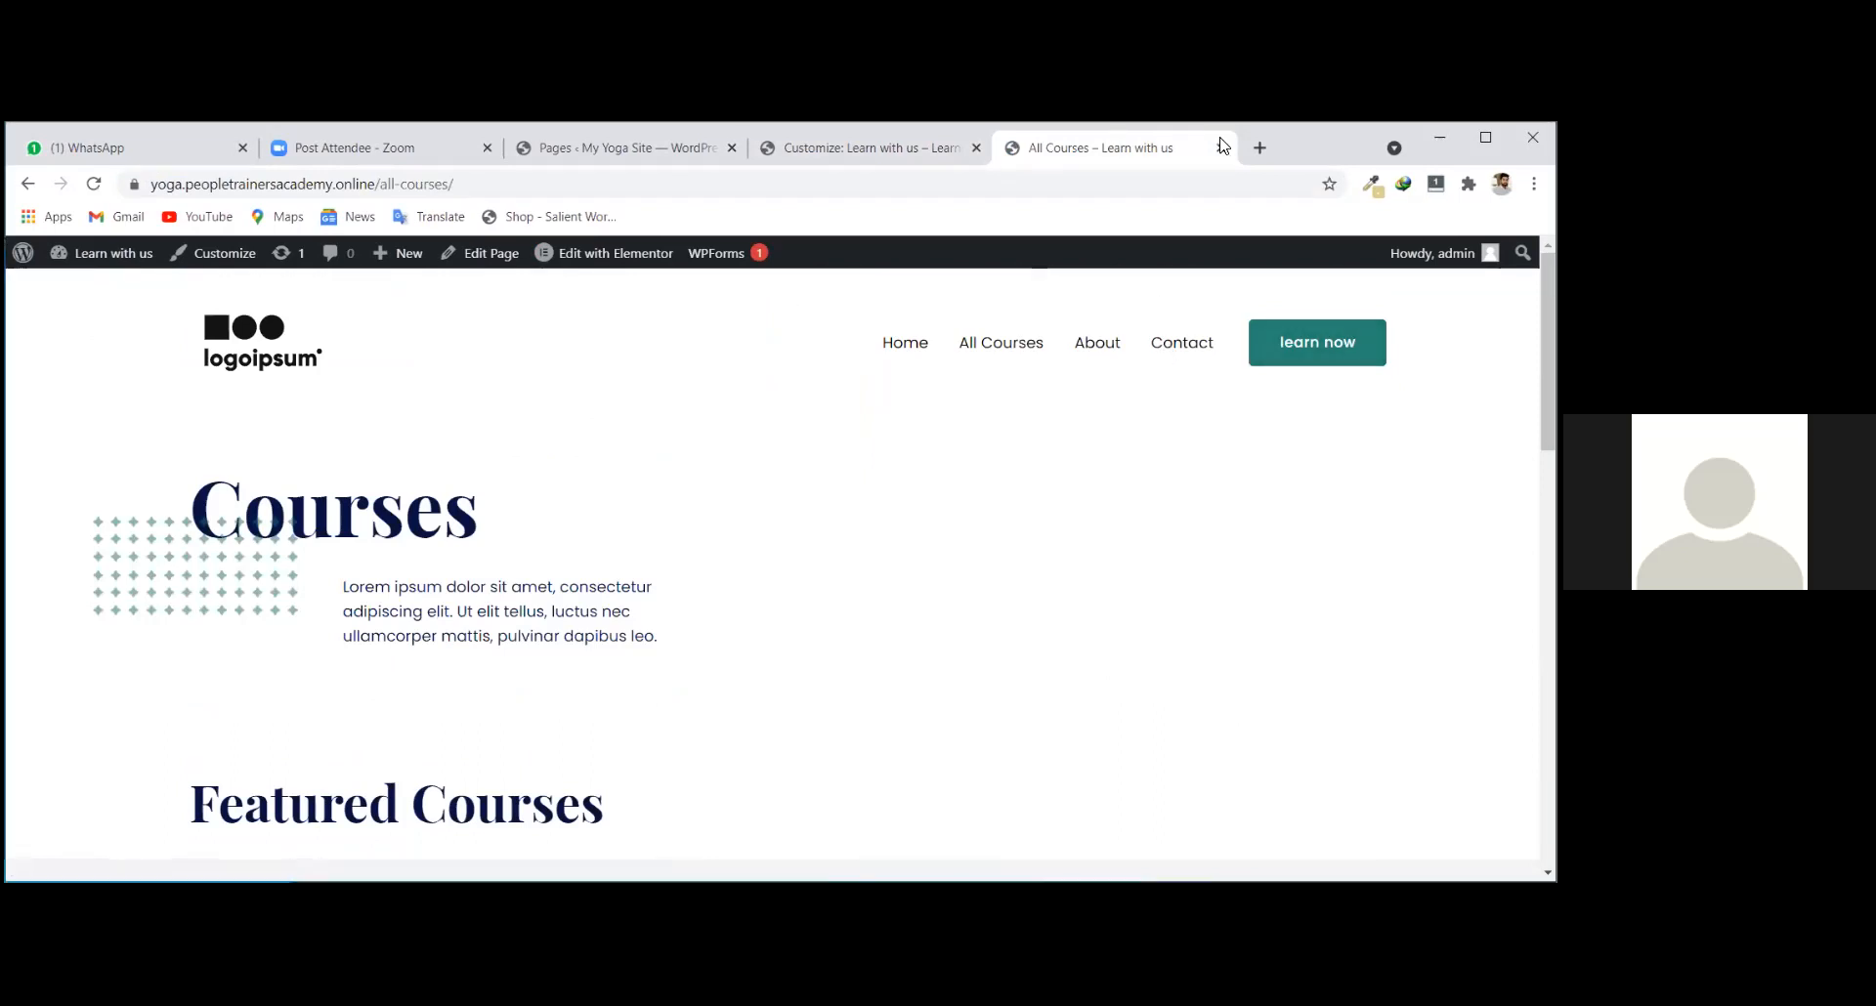
Return to the Customizer, open the header's Primary Menu settings and examine their general and design options.
click(953, 147)
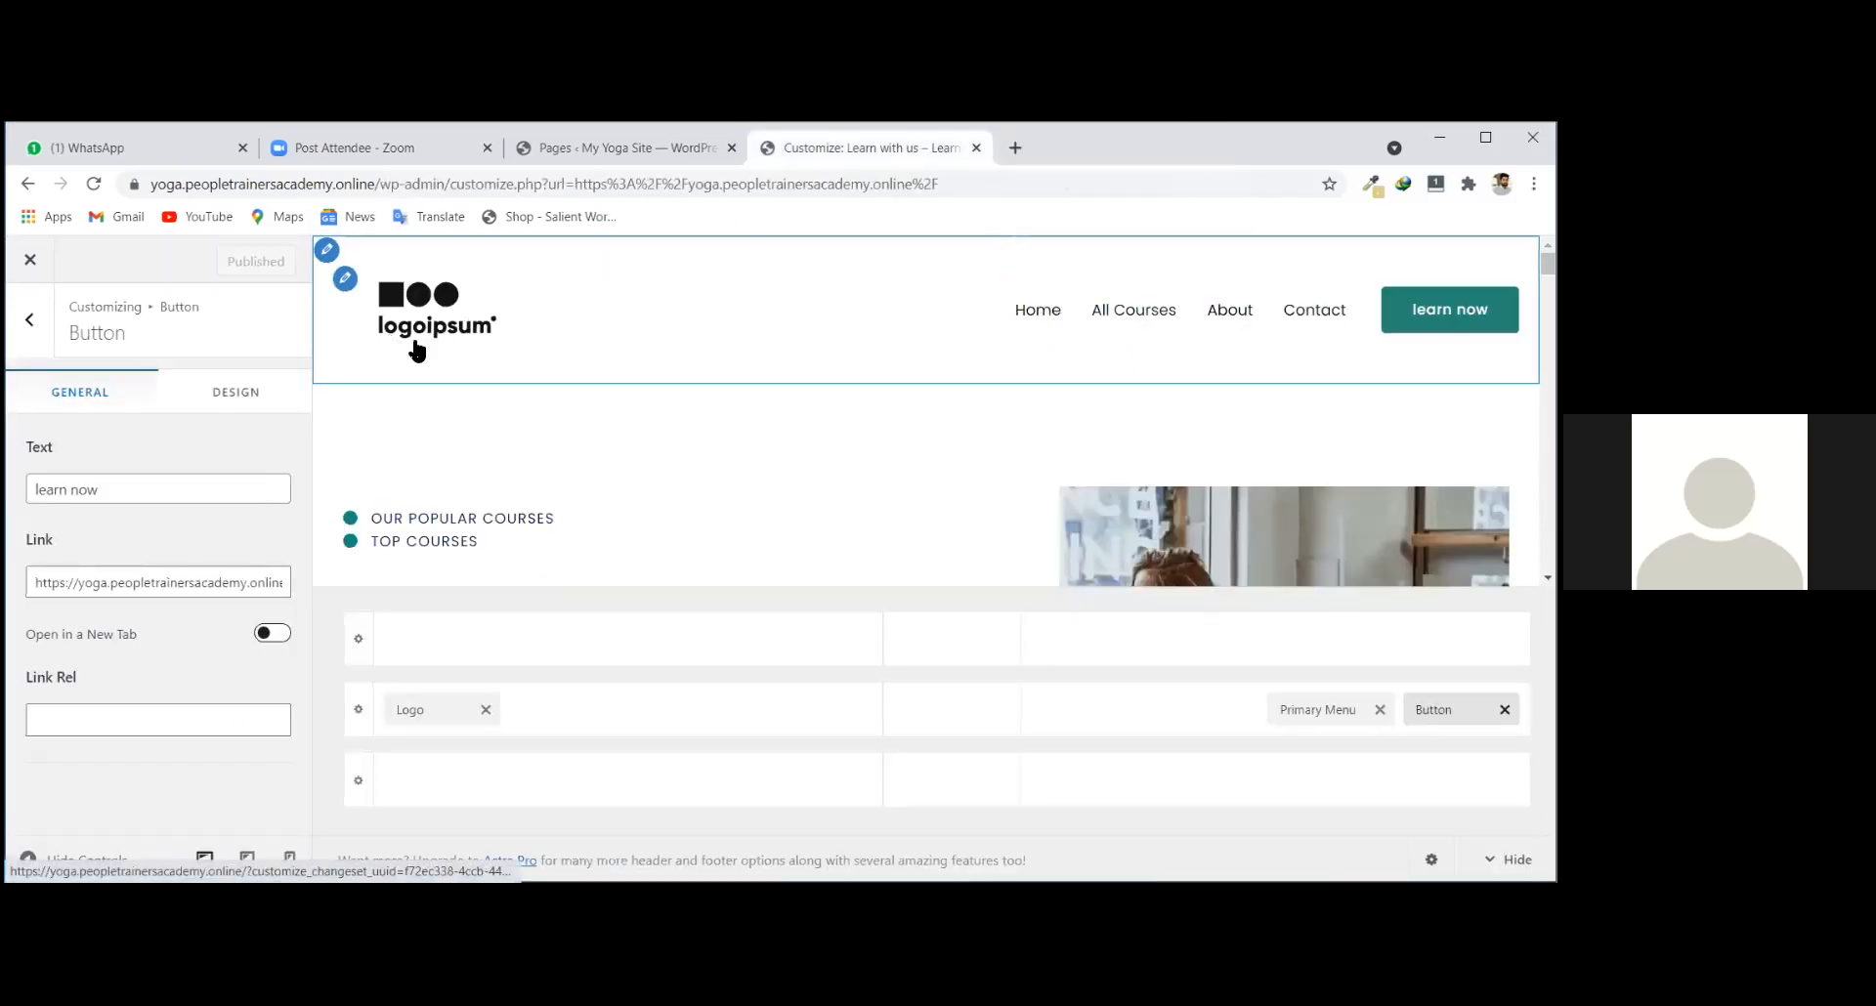
click(1011, 260)
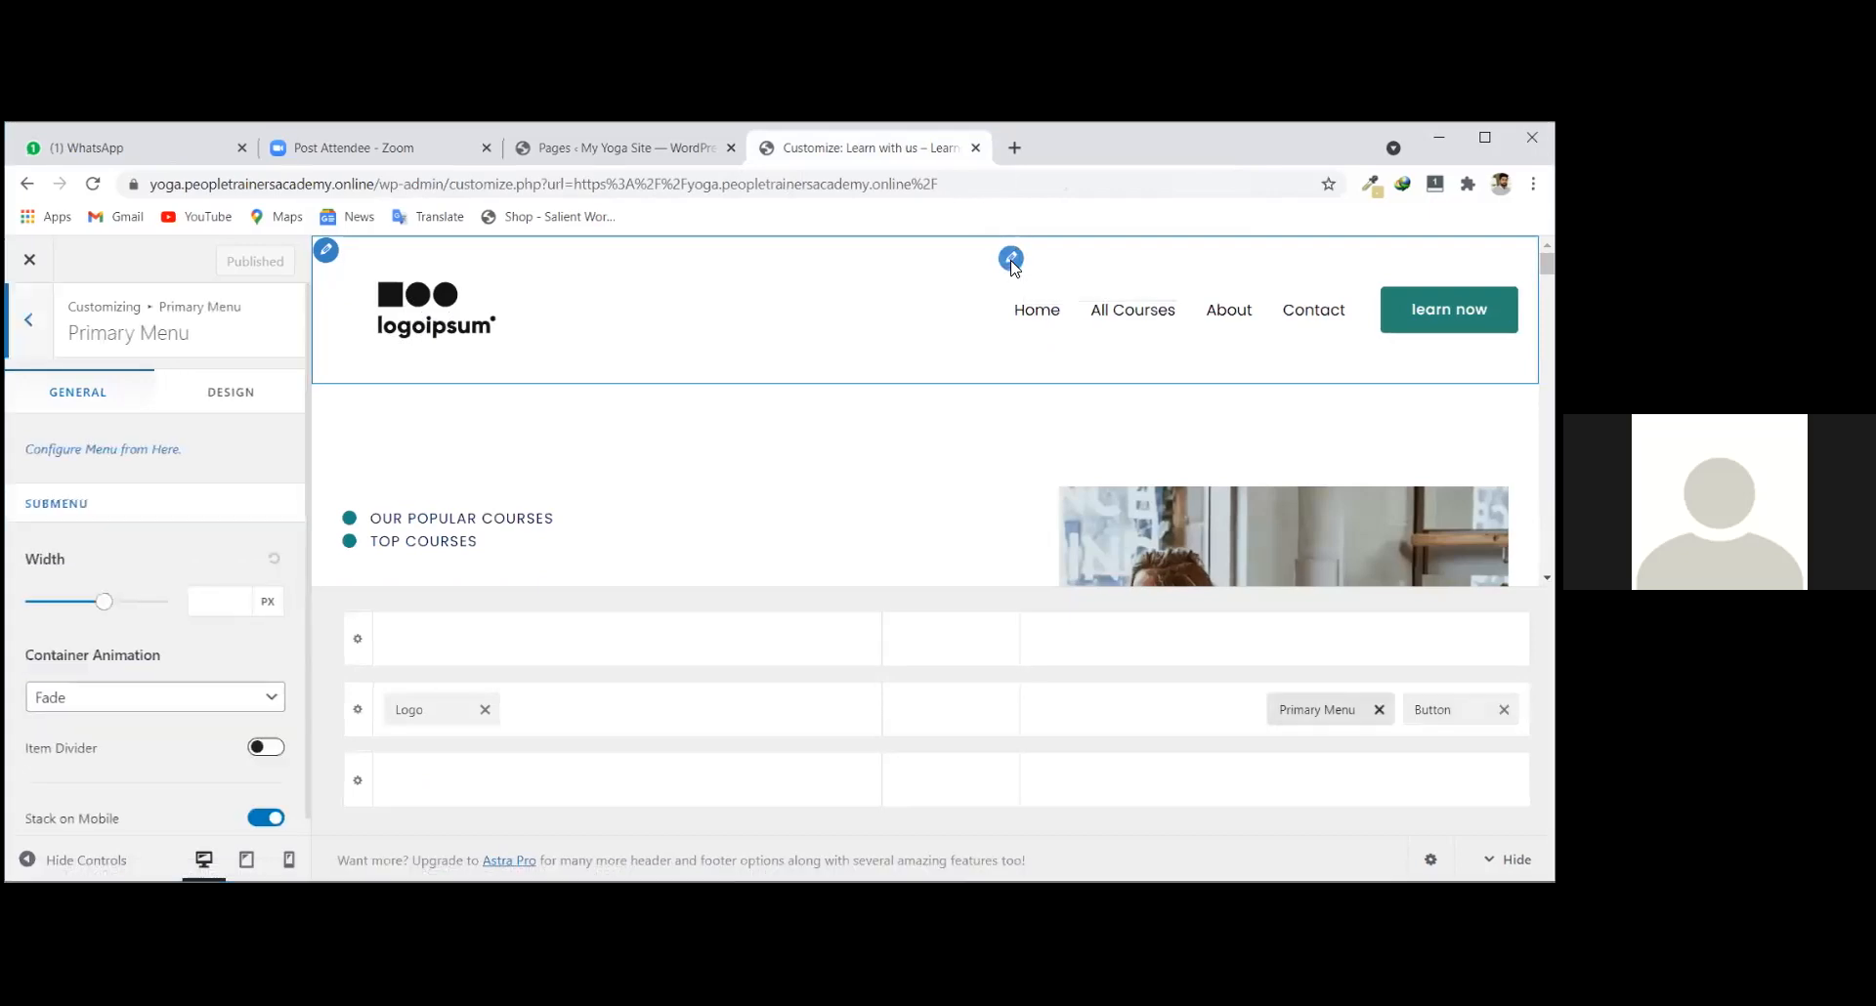
scroll(104, 586, down, 1)
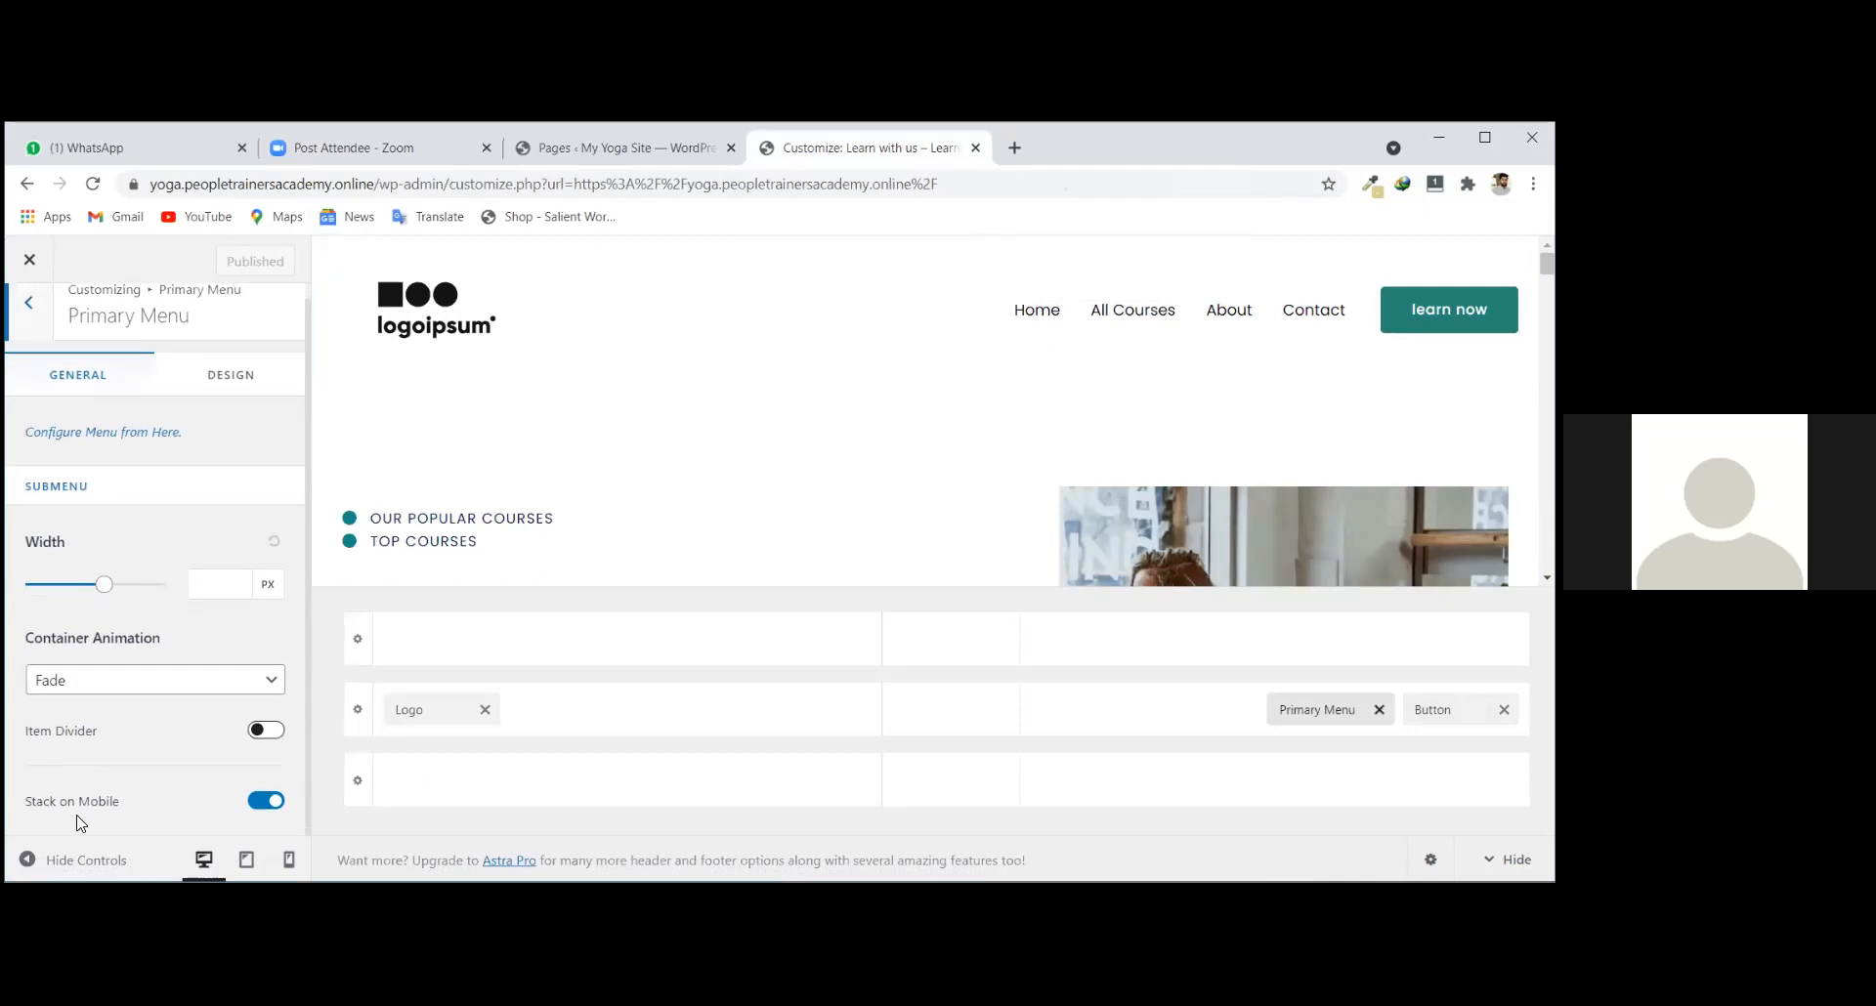
click(260, 676)
click(226, 672)
click(233, 377)
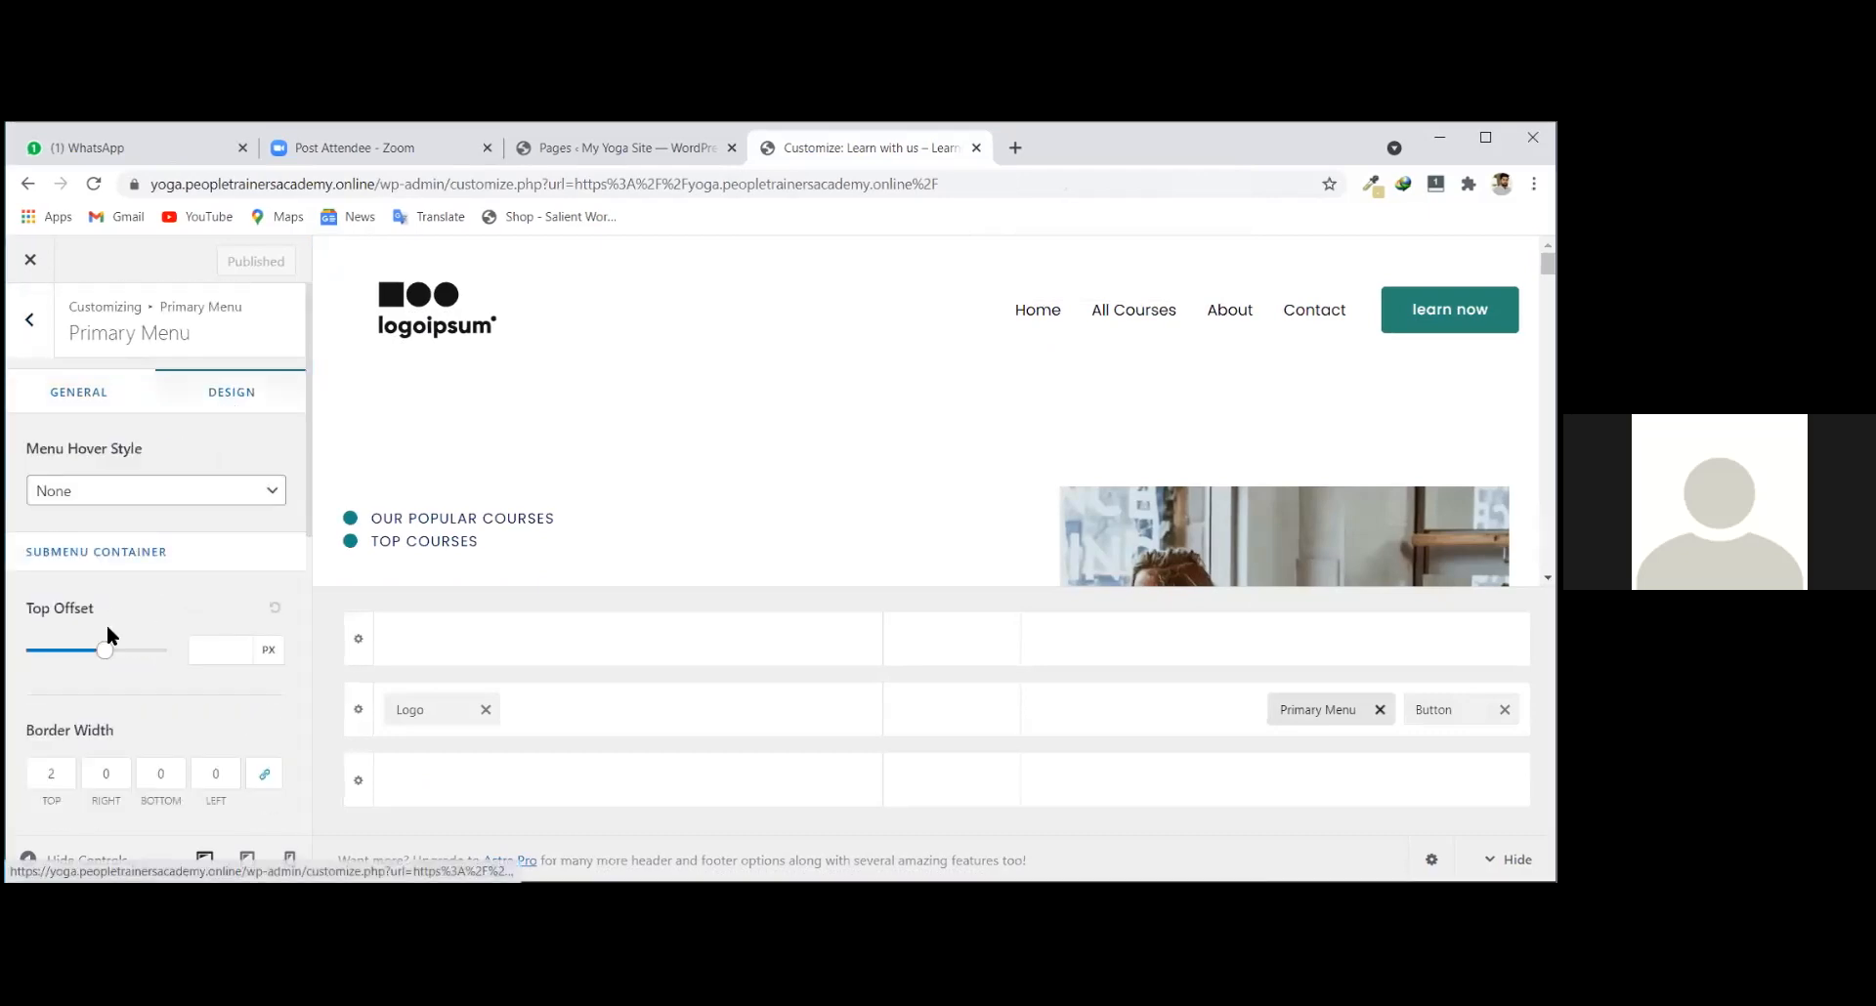
scroll(108, 642, down, 5)
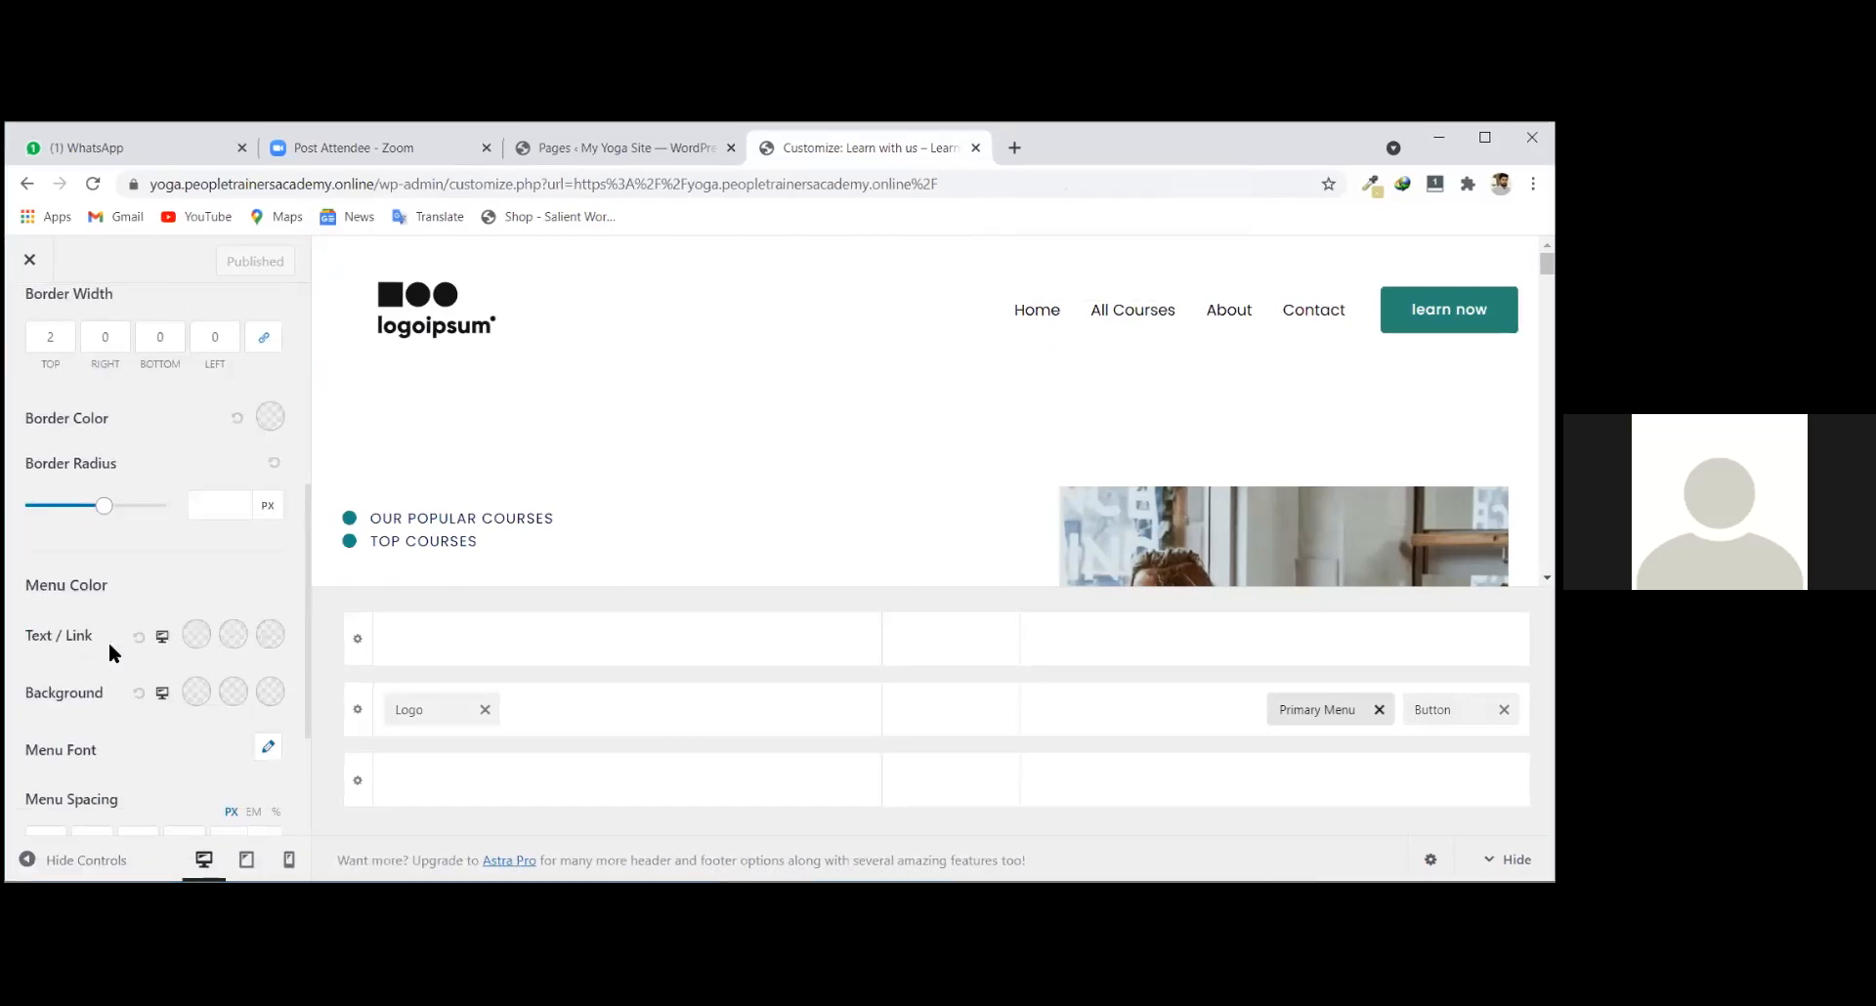
click(190, 635)
scroll(188, 640, up, 3)
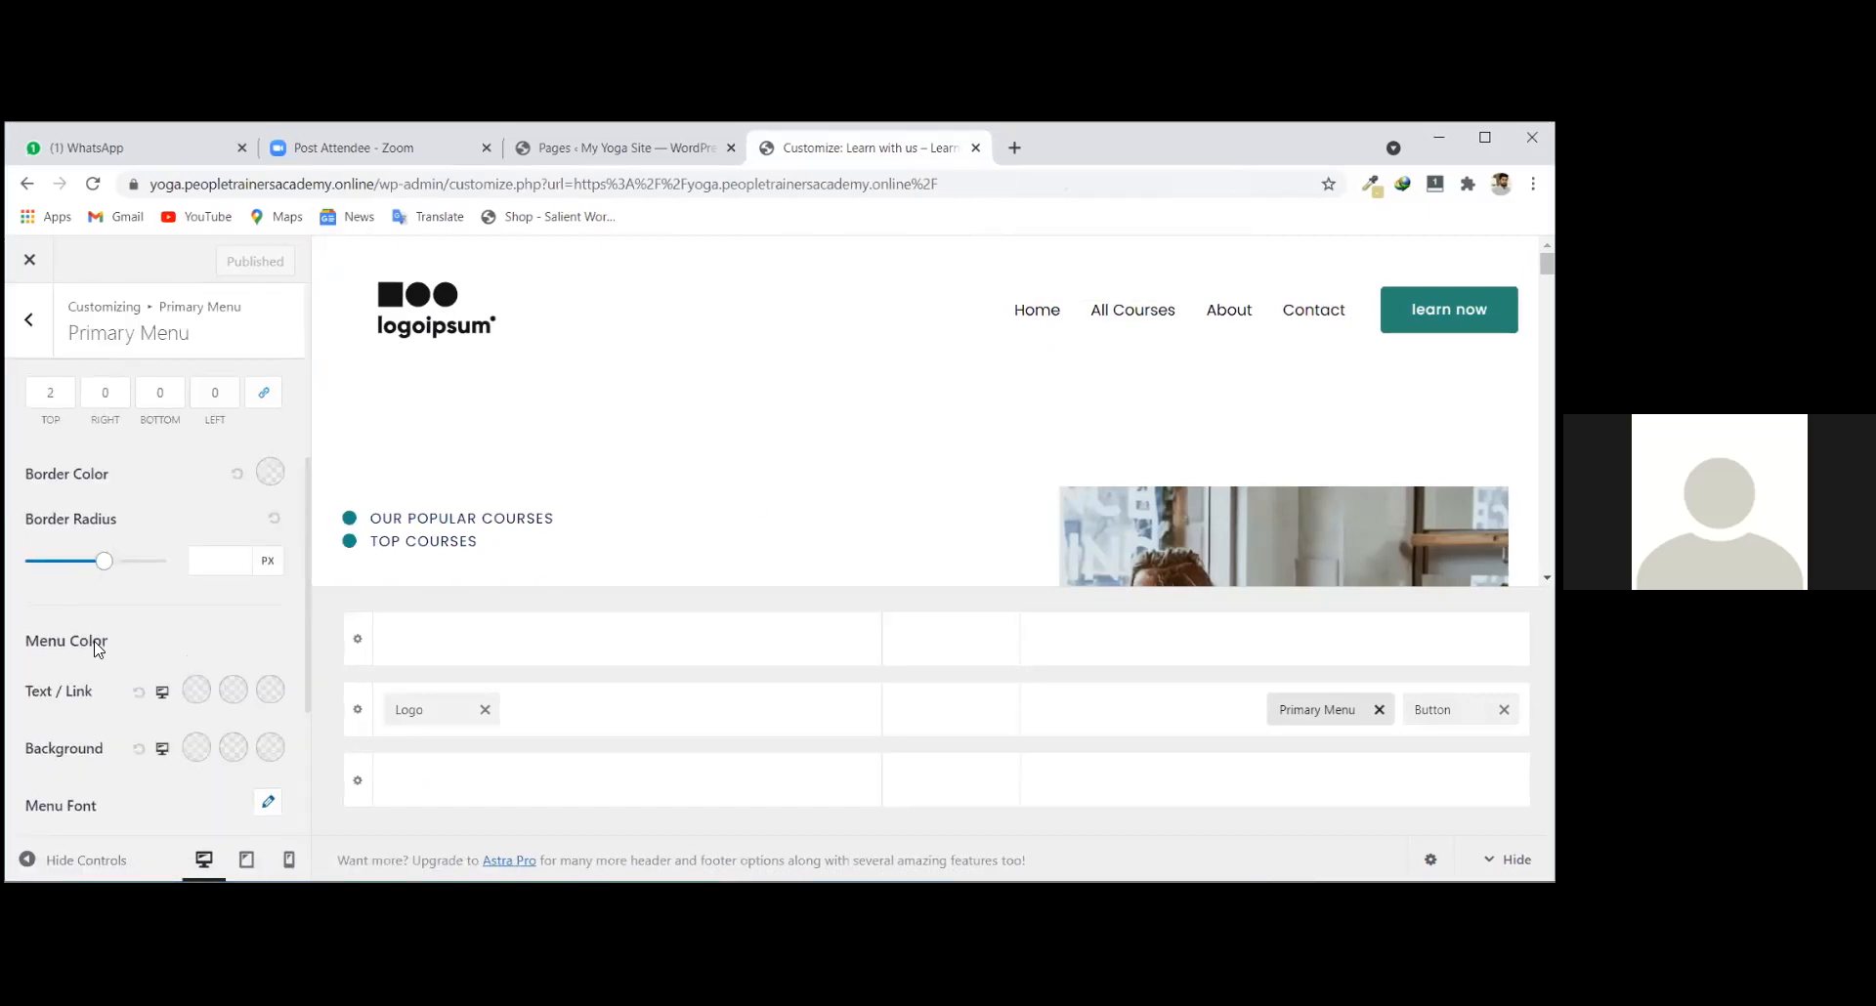
scroll(98, 650, down, 2)
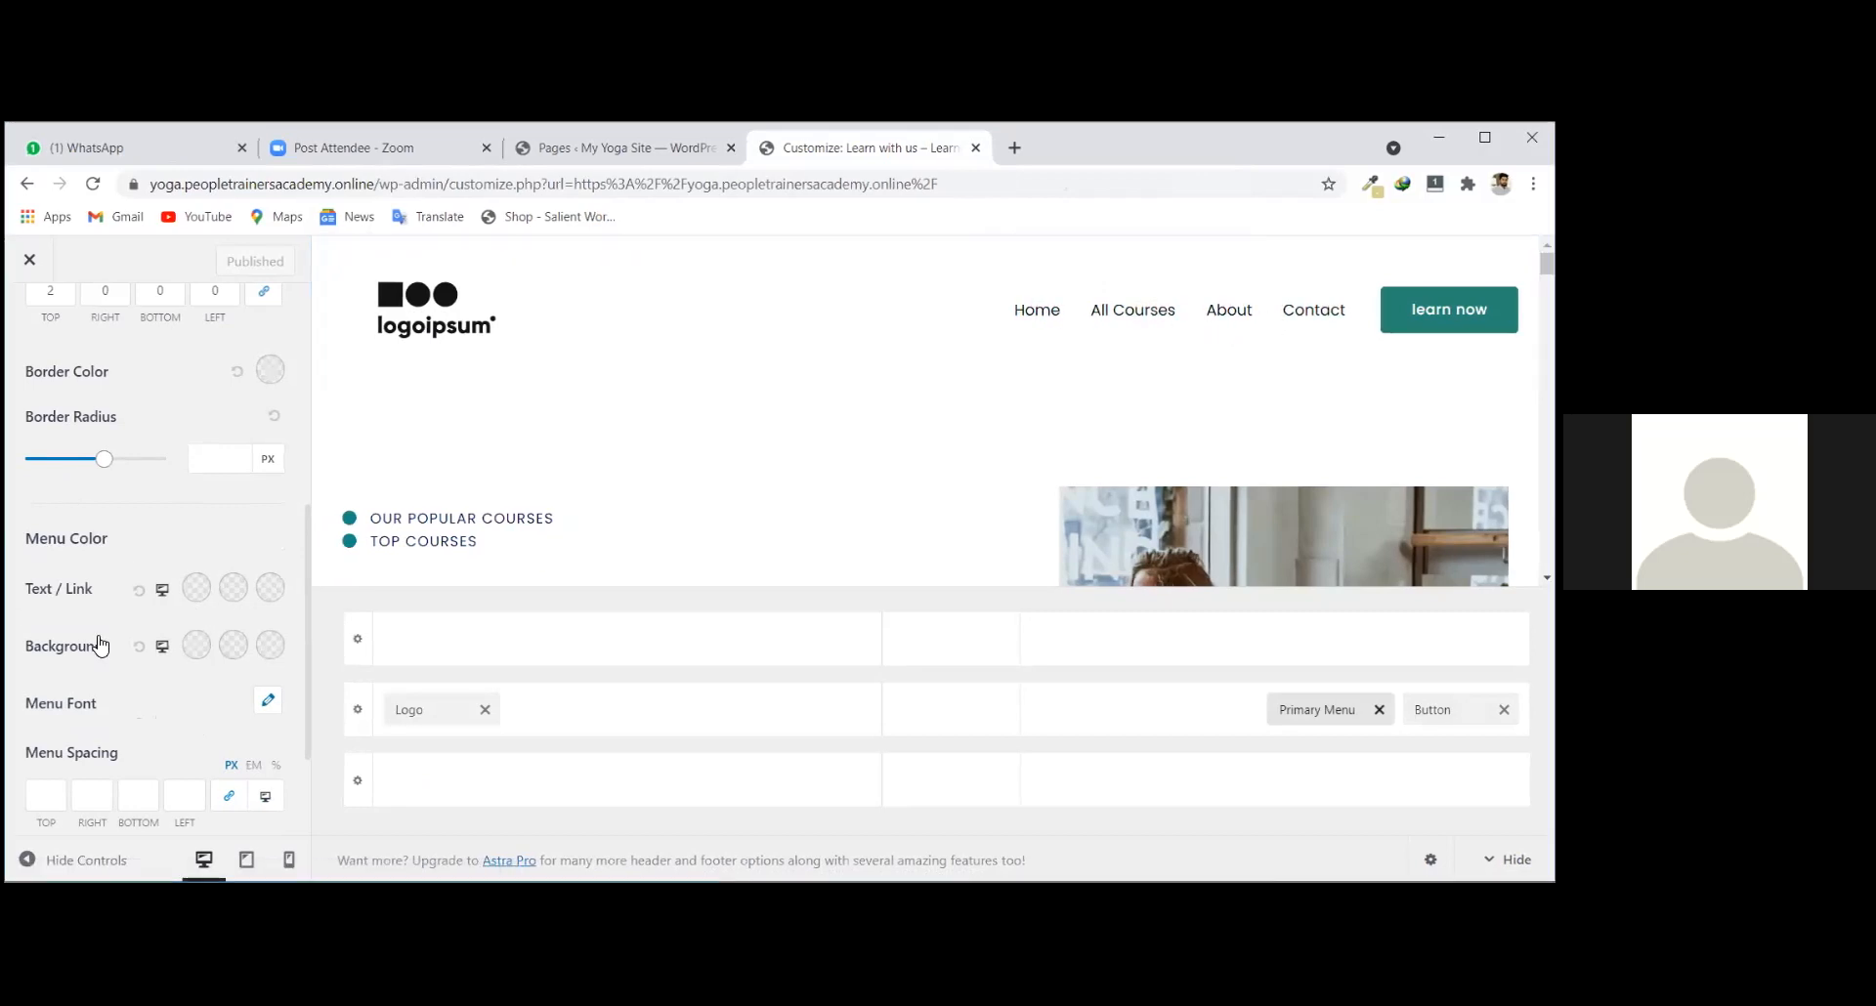
scroll(137, 536, up, 5)
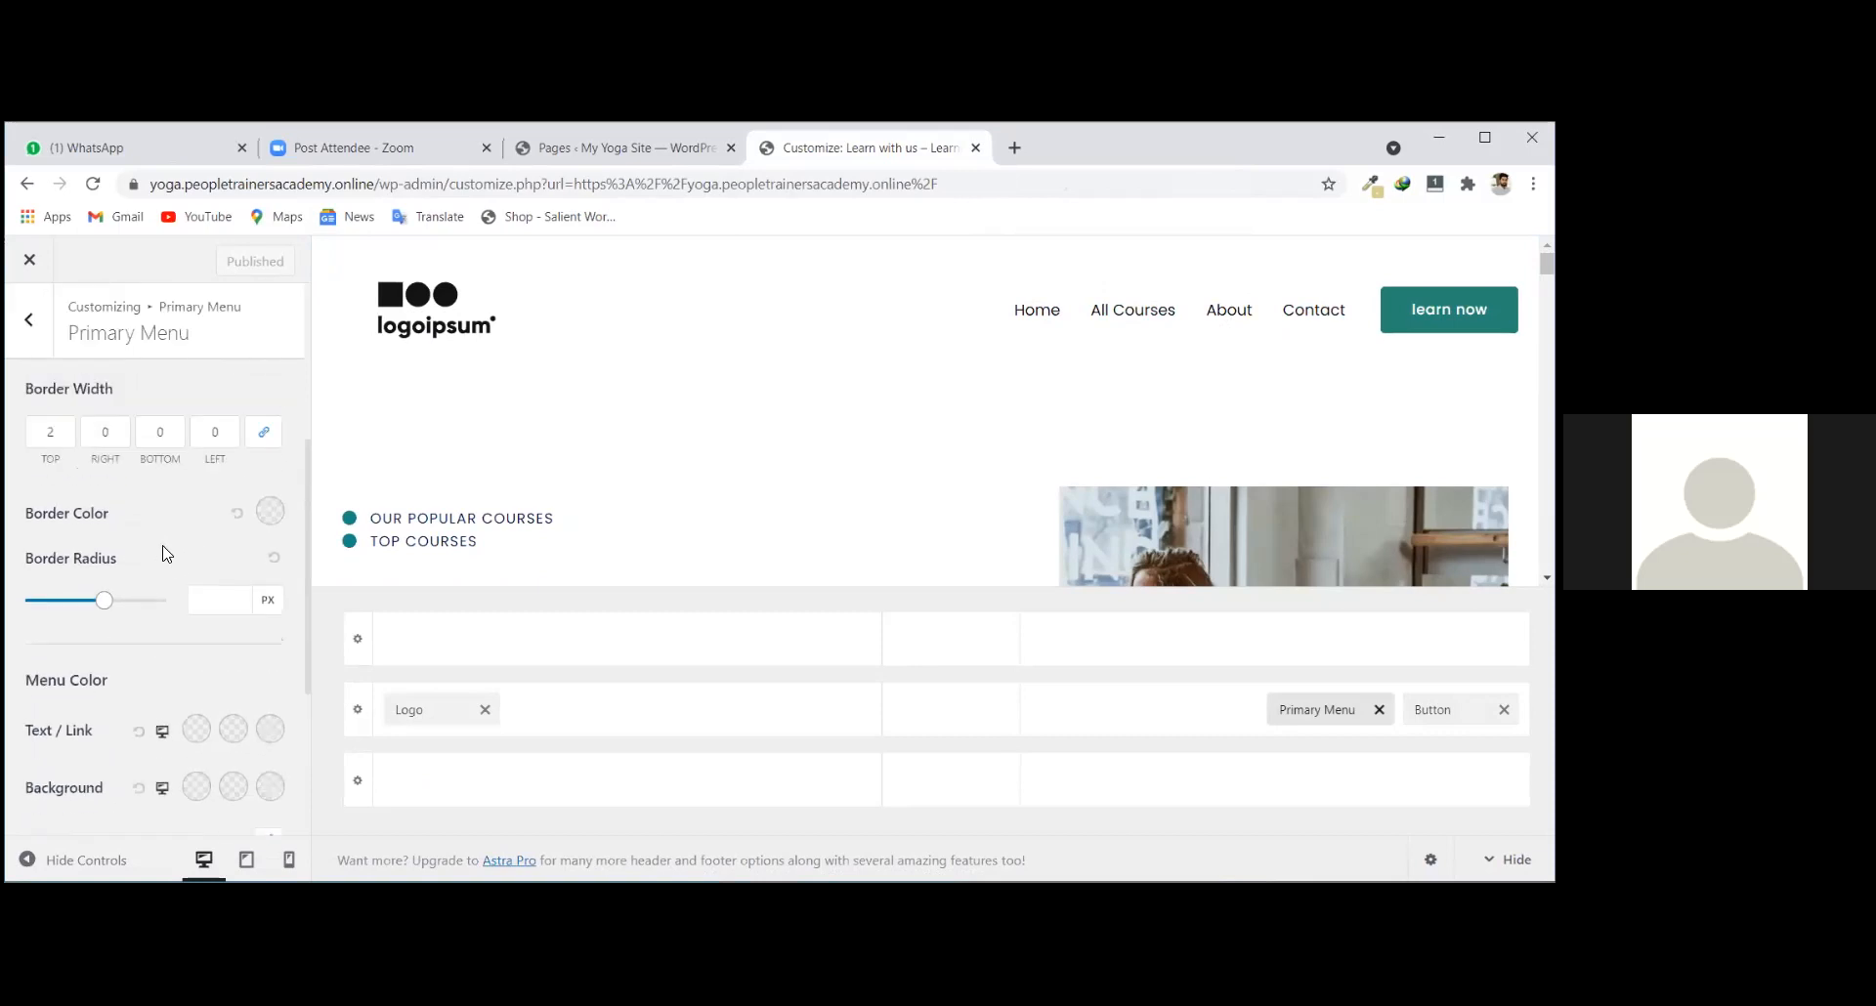
Set the primary menu's submenu width to 111 px.
click(97, 396)
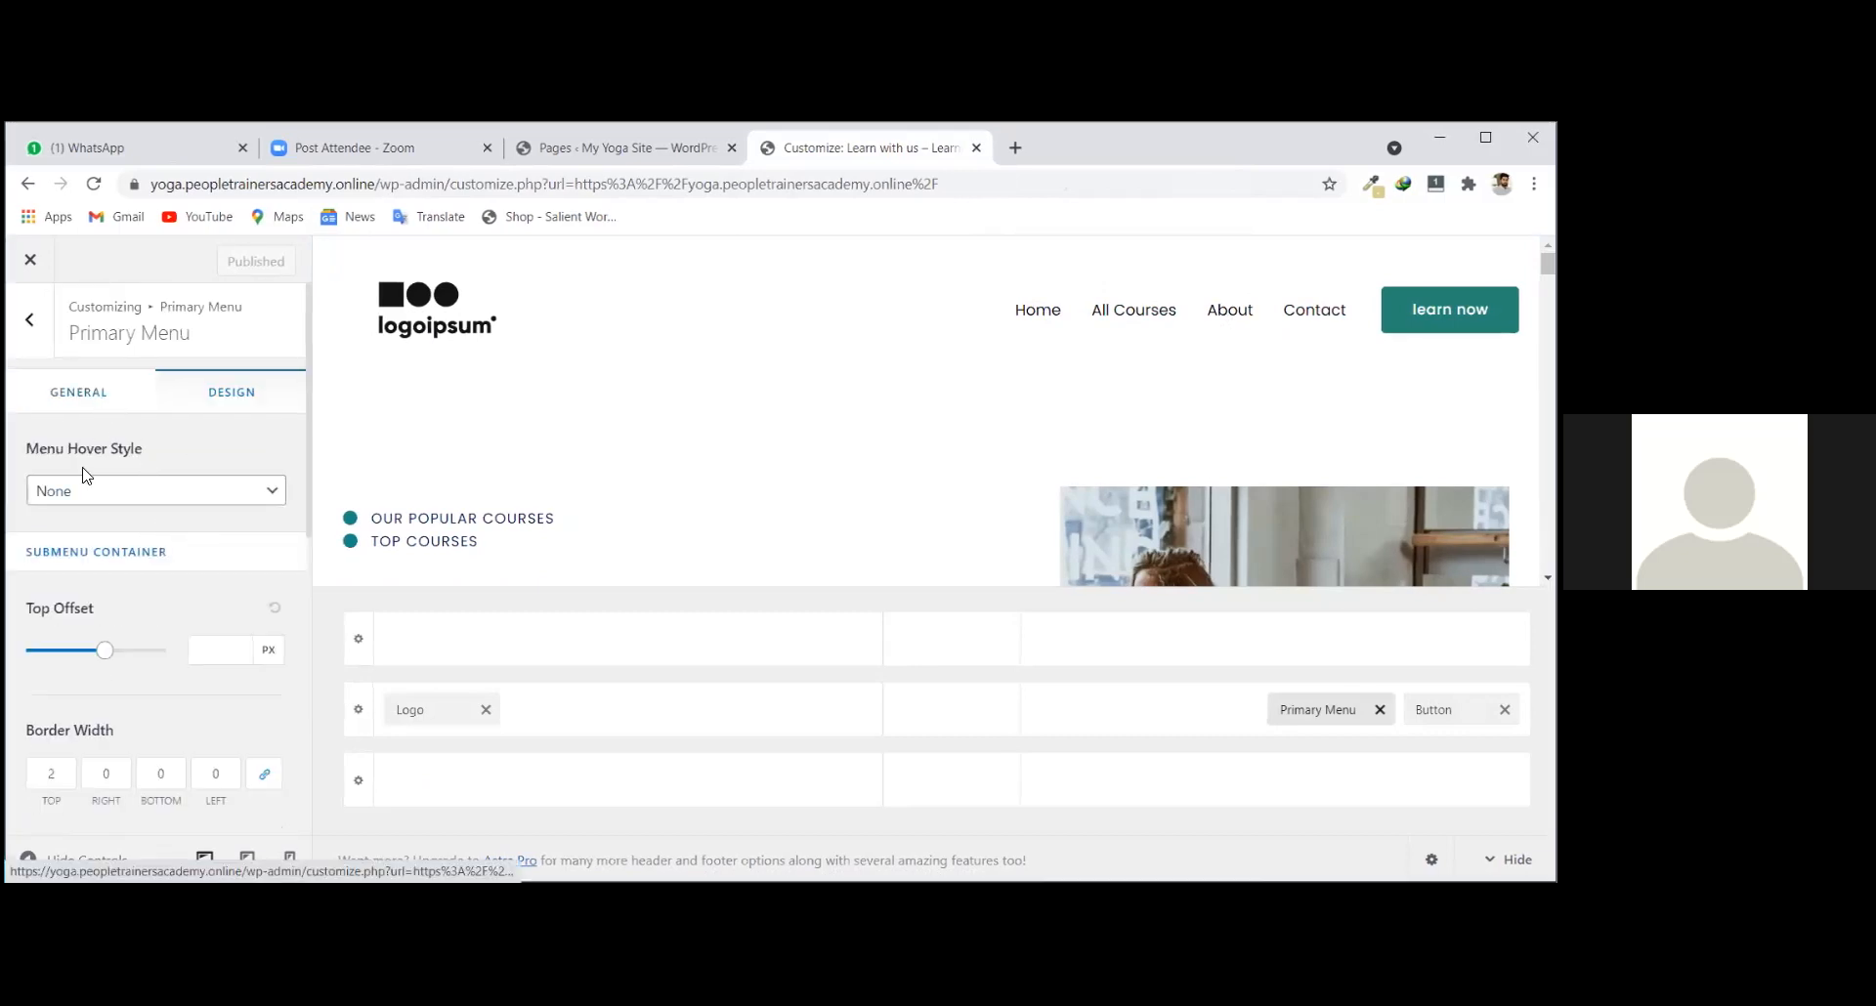
drag(102, 609, 110, 611)
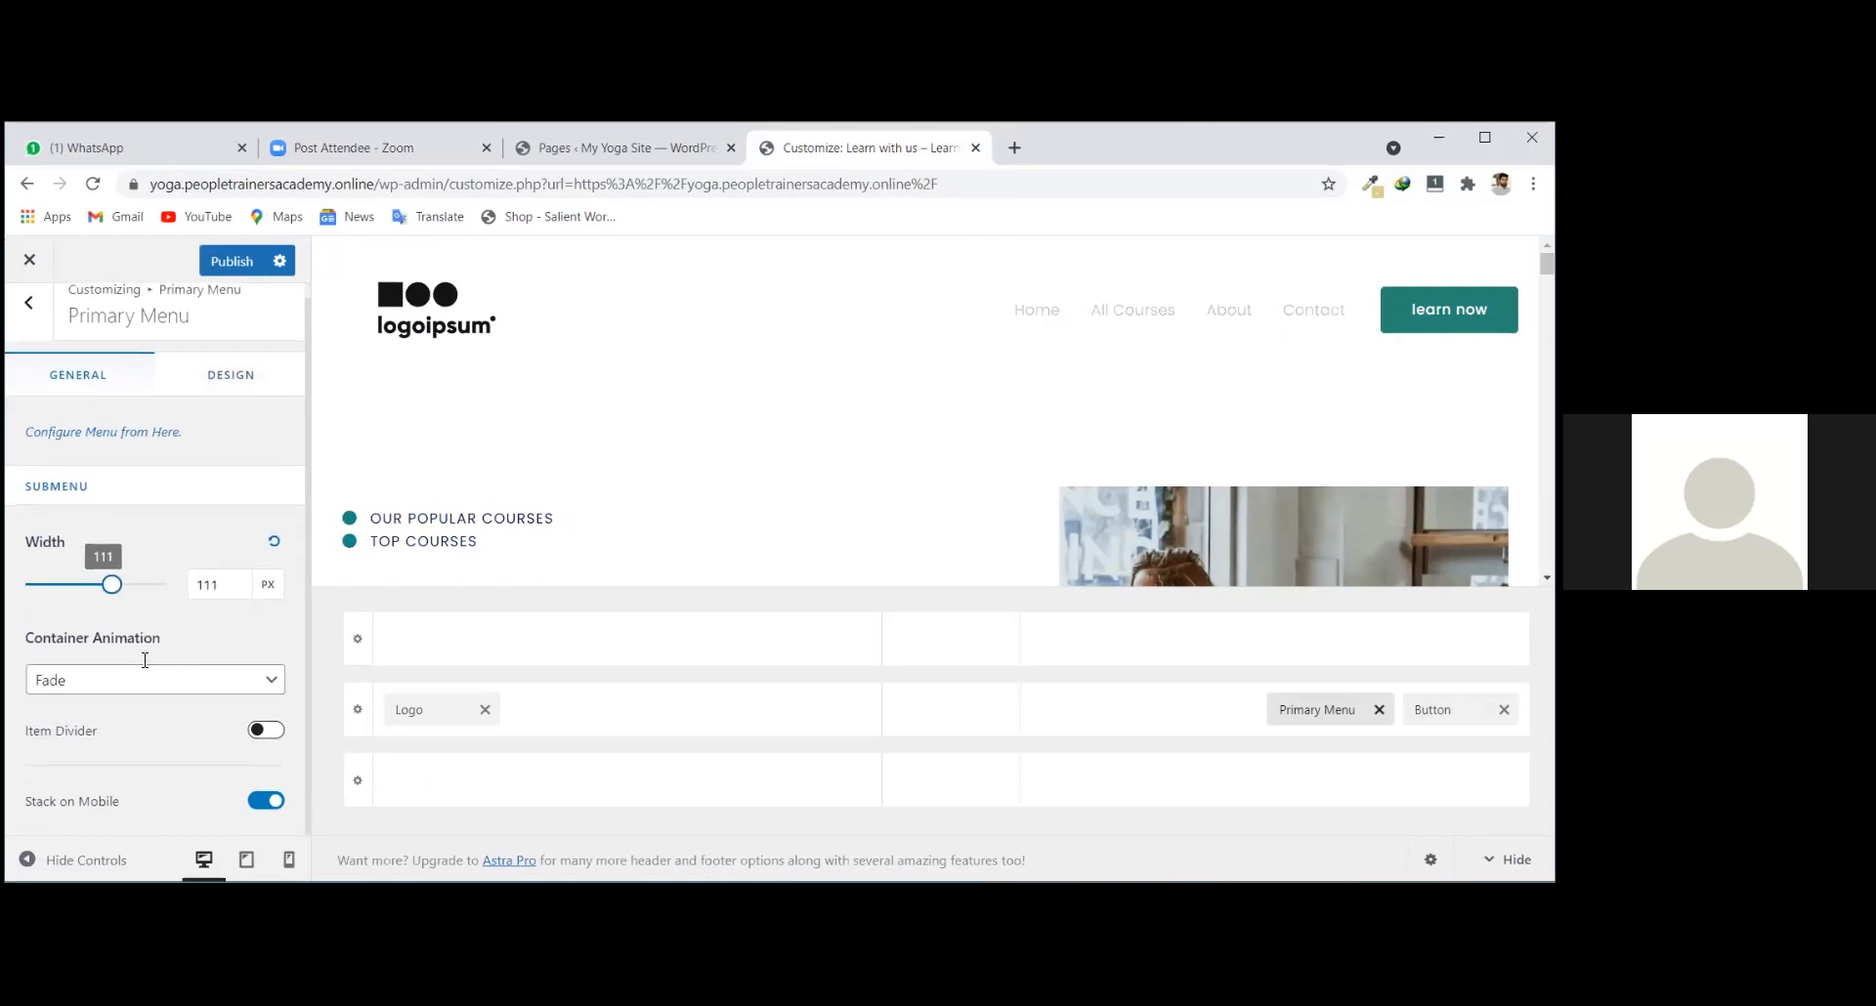
Try the Zoom In and Underline menu hover styles on the primary menu and settle on Overline.
click(227, 395)
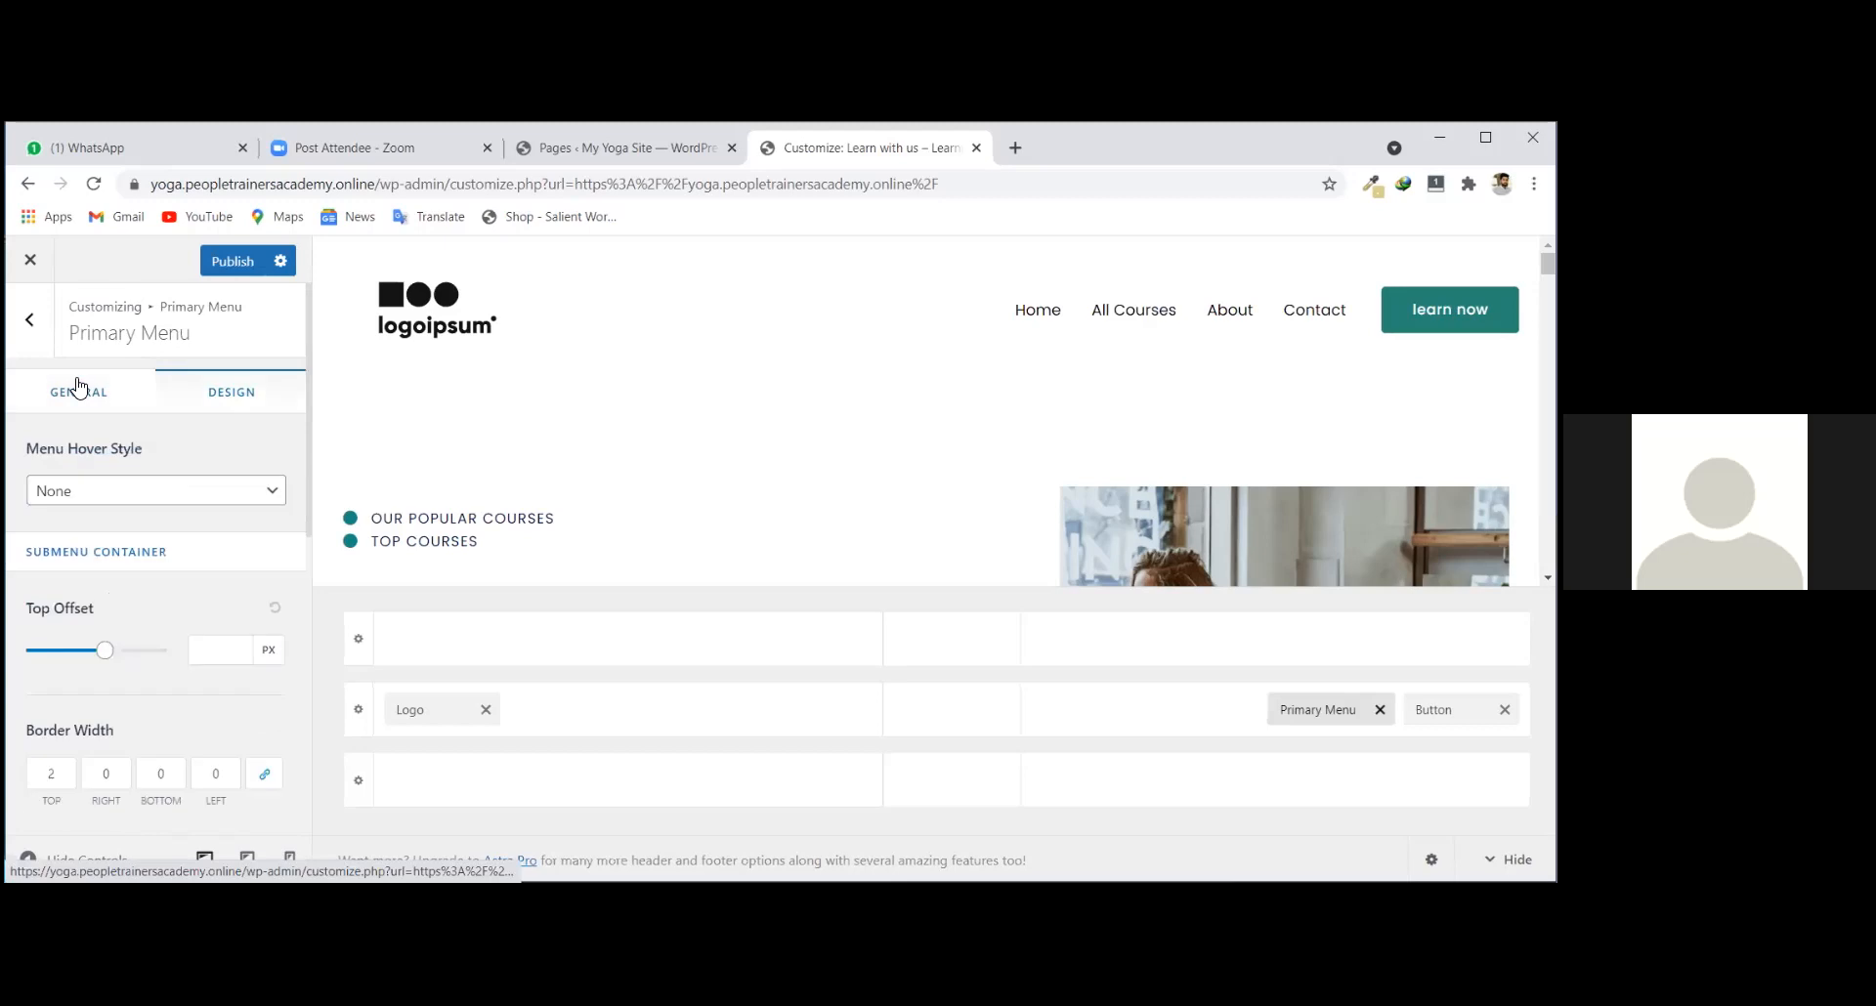
click(192, 491)
click(67, 538)
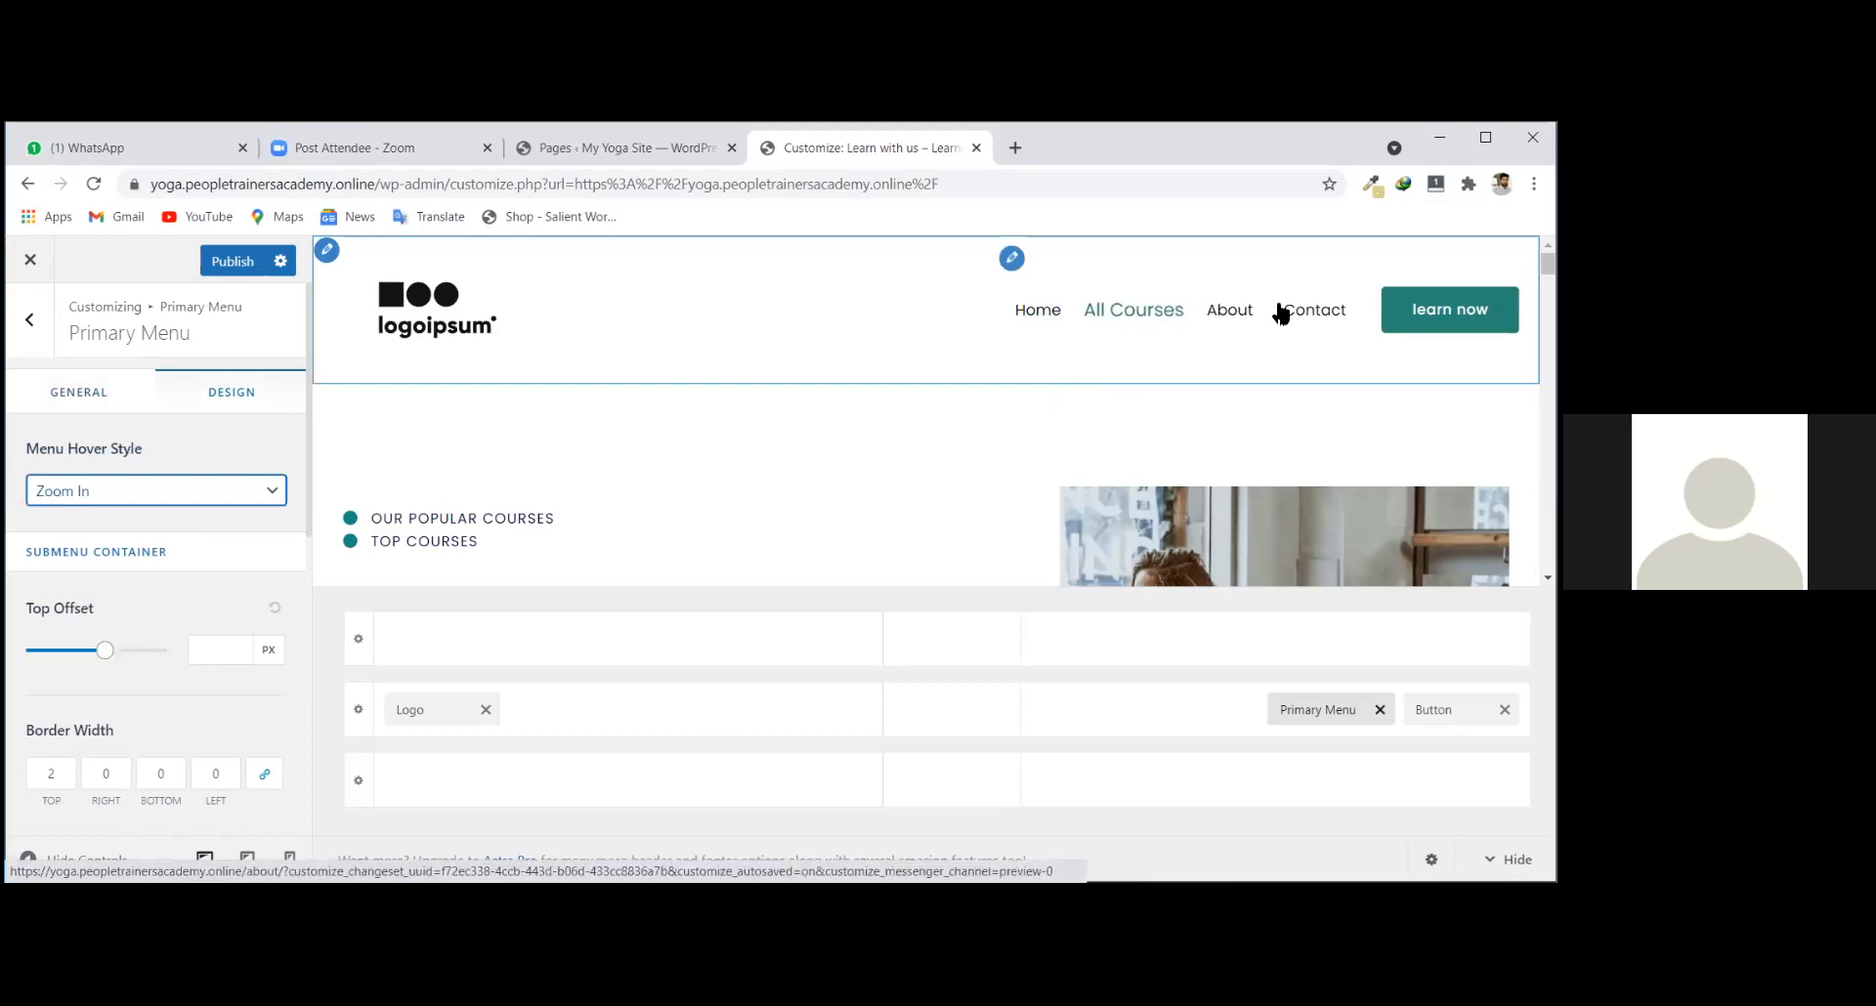
click(219, 491)
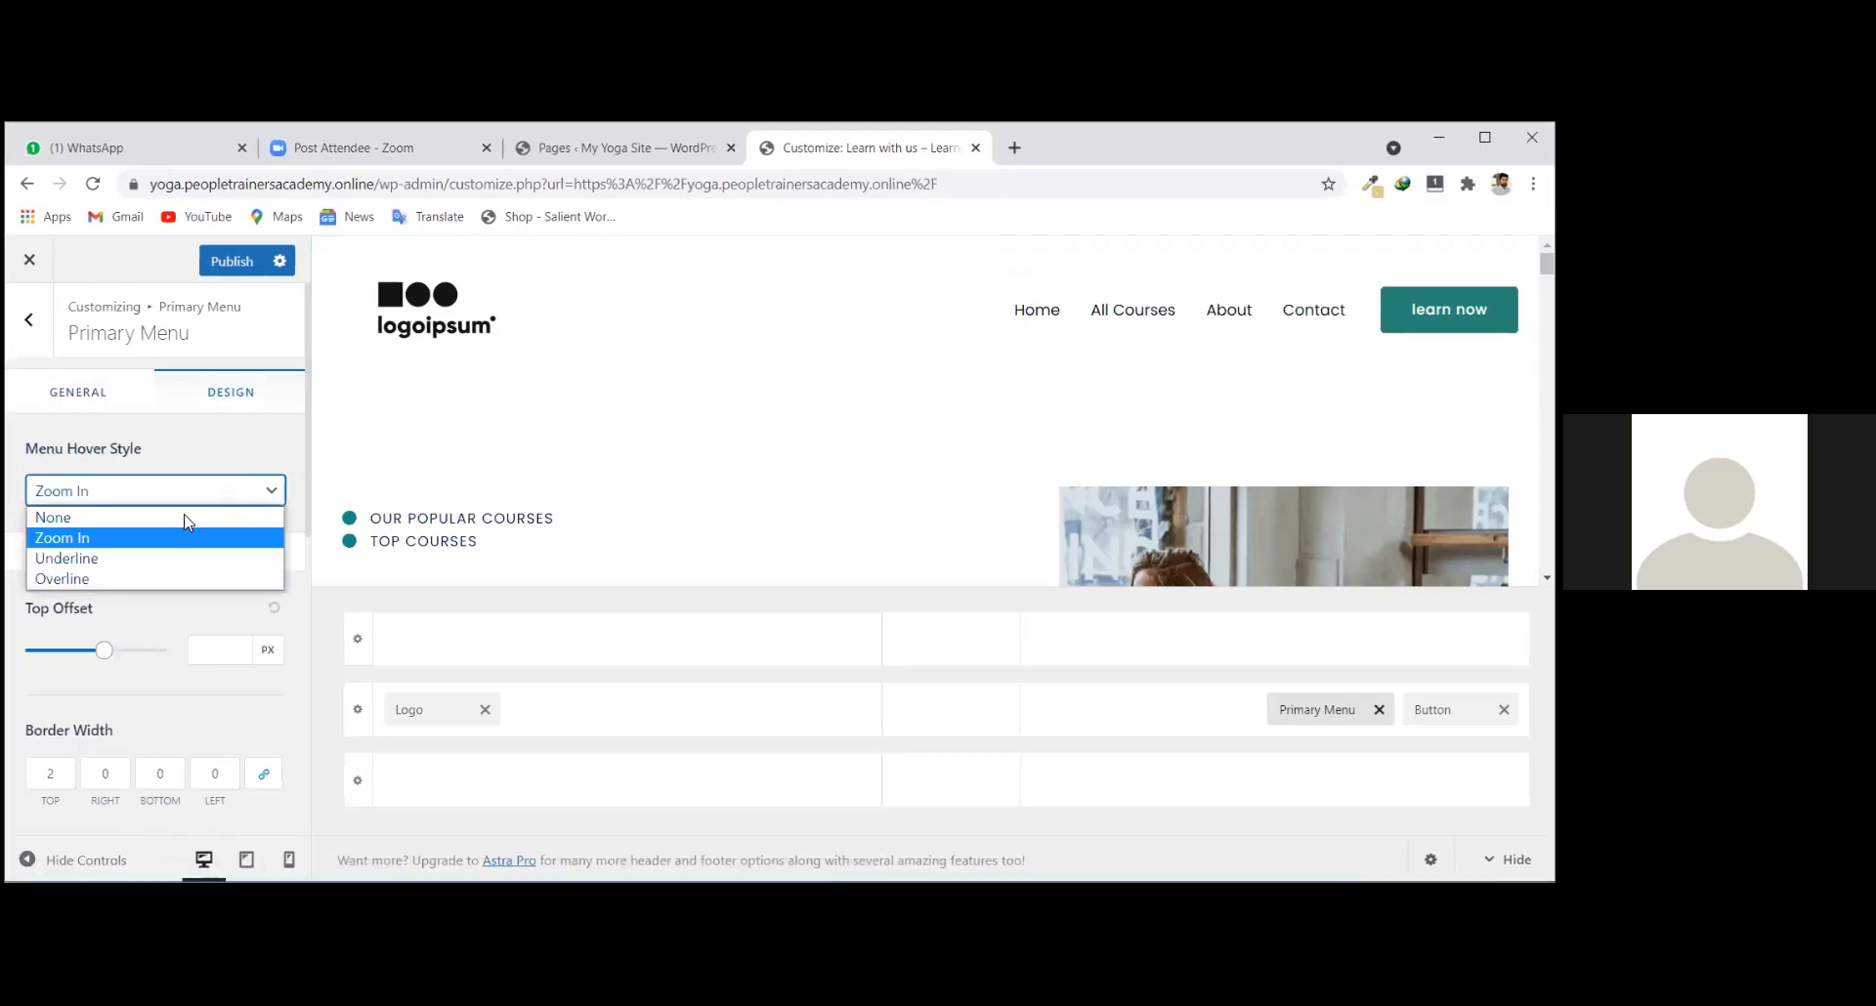
click(93, 558)
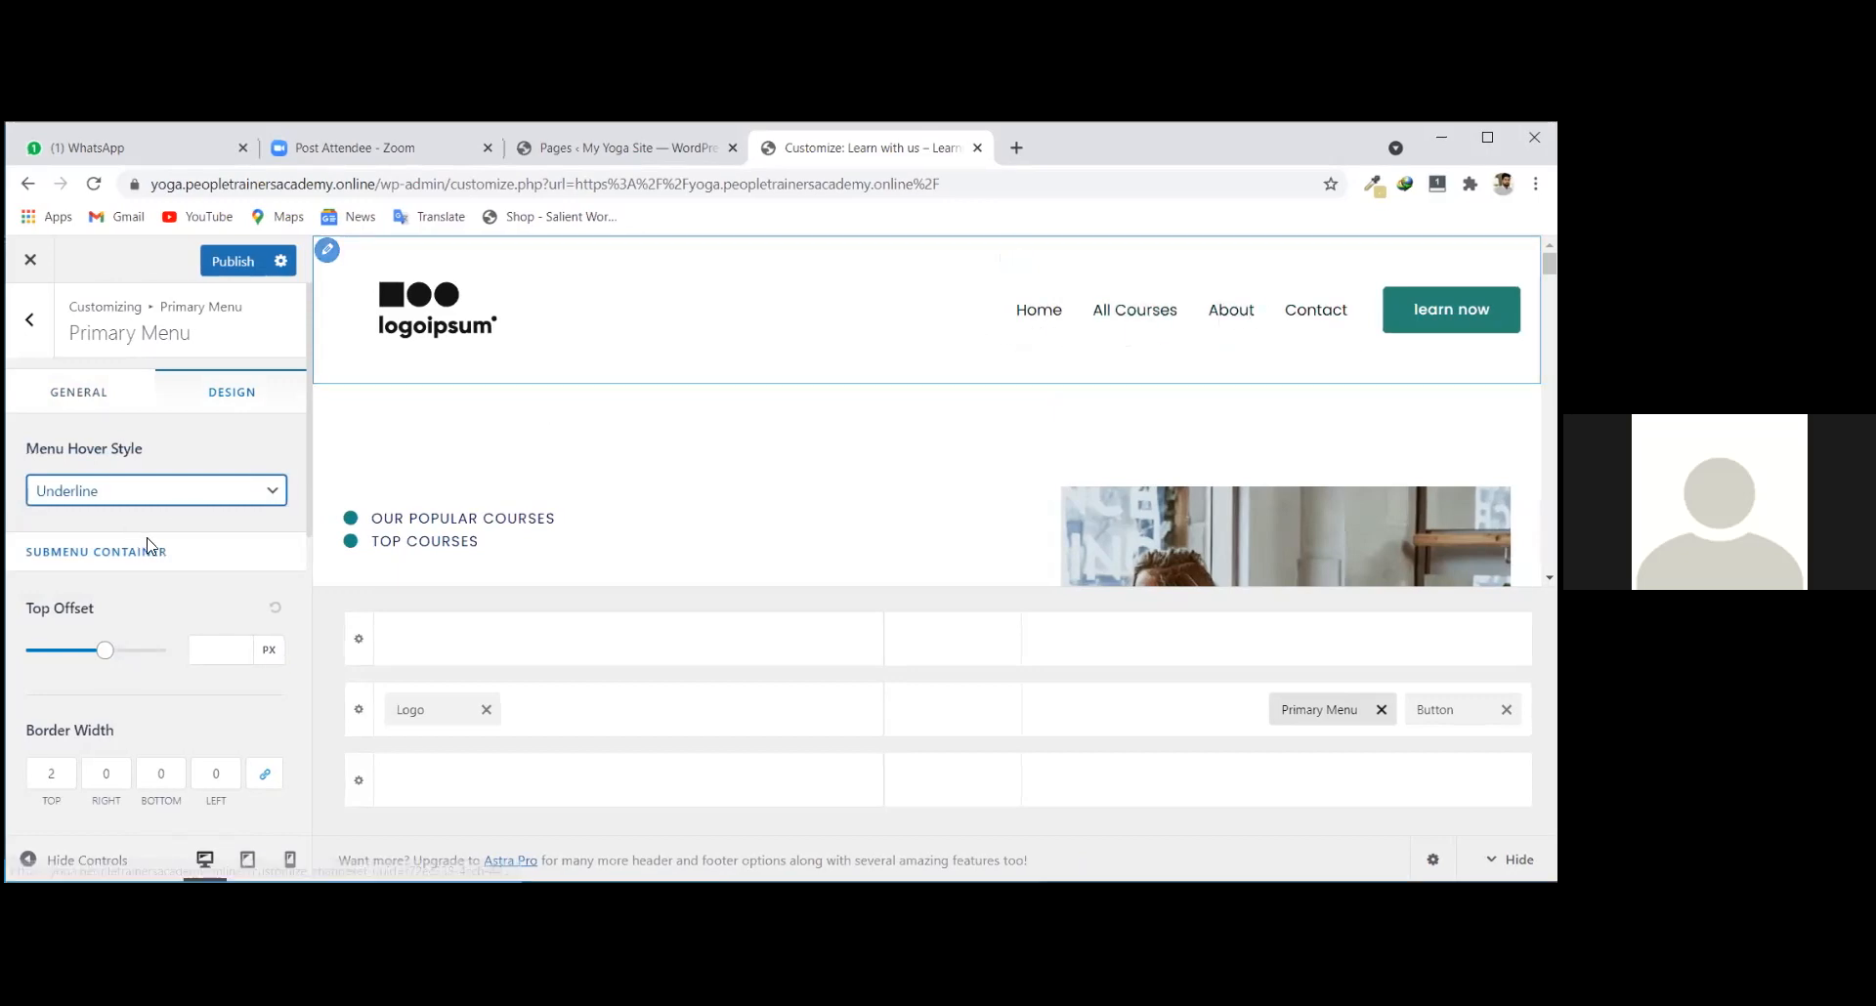
click(222, 498)
click(110, 574)
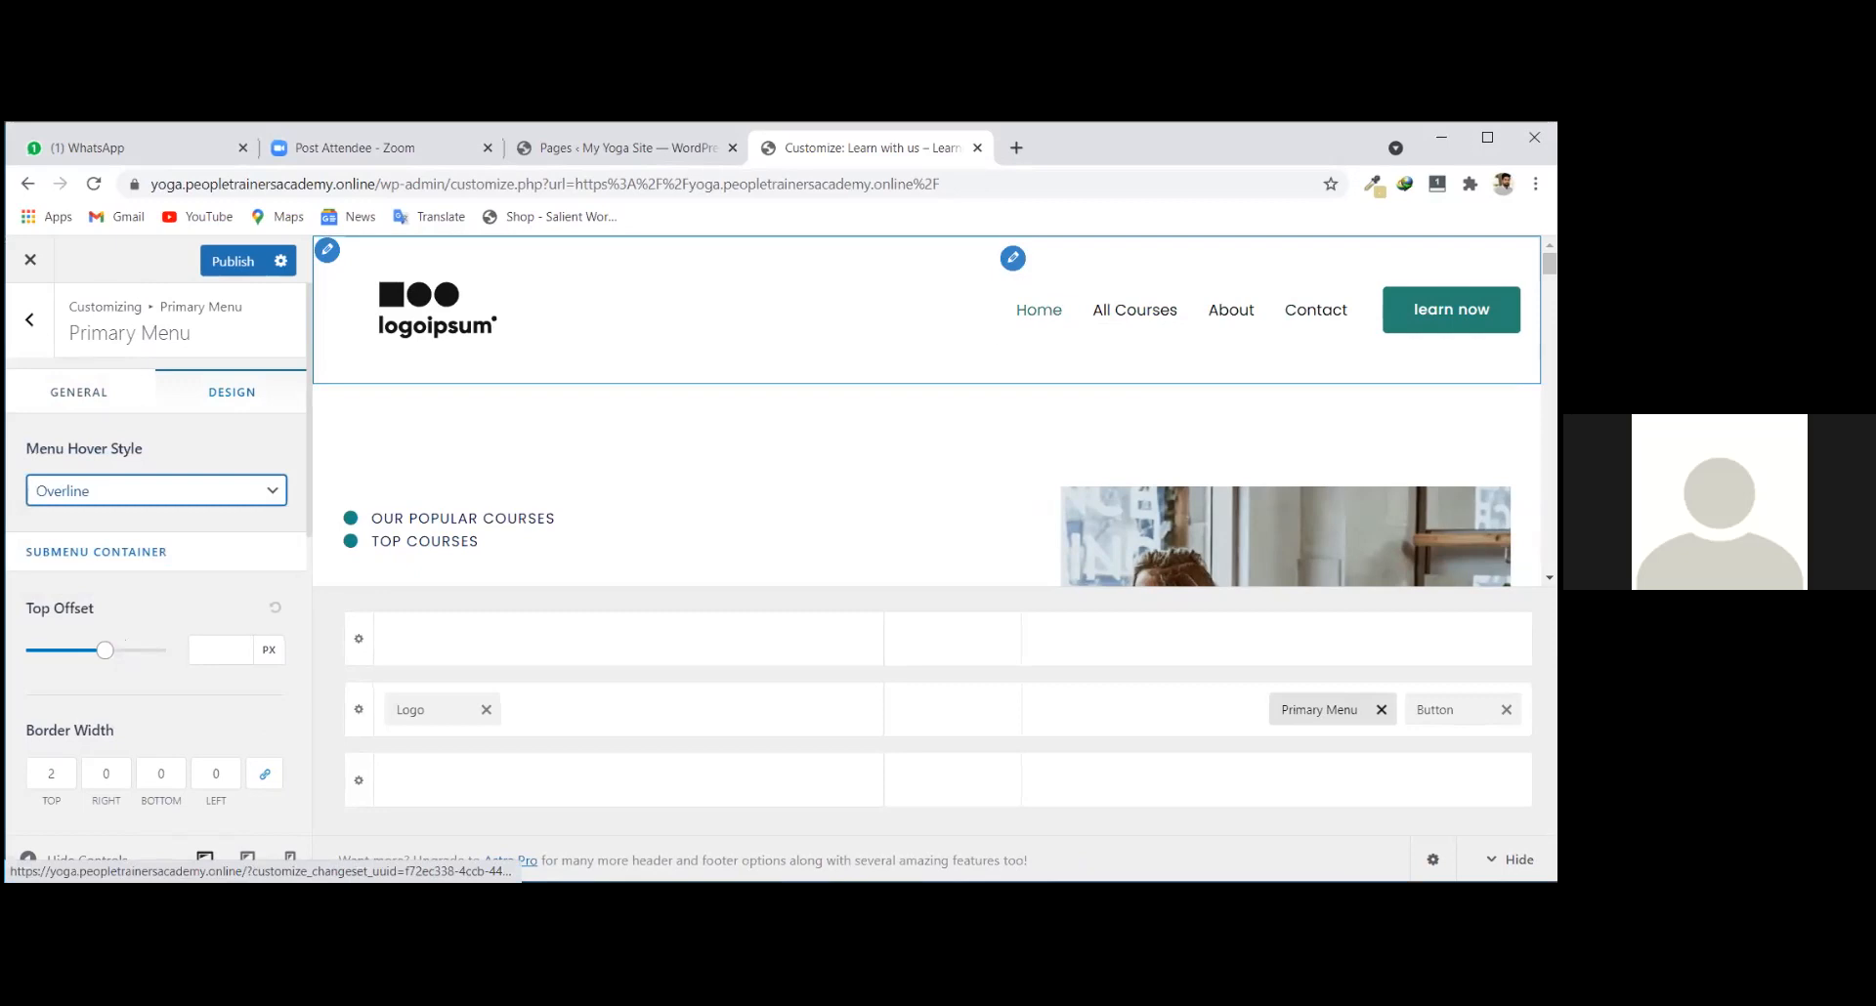
Switch the preview to tablet size and set the submenu container's border radius to 113 px.
scroll(115, 574, down, 1)
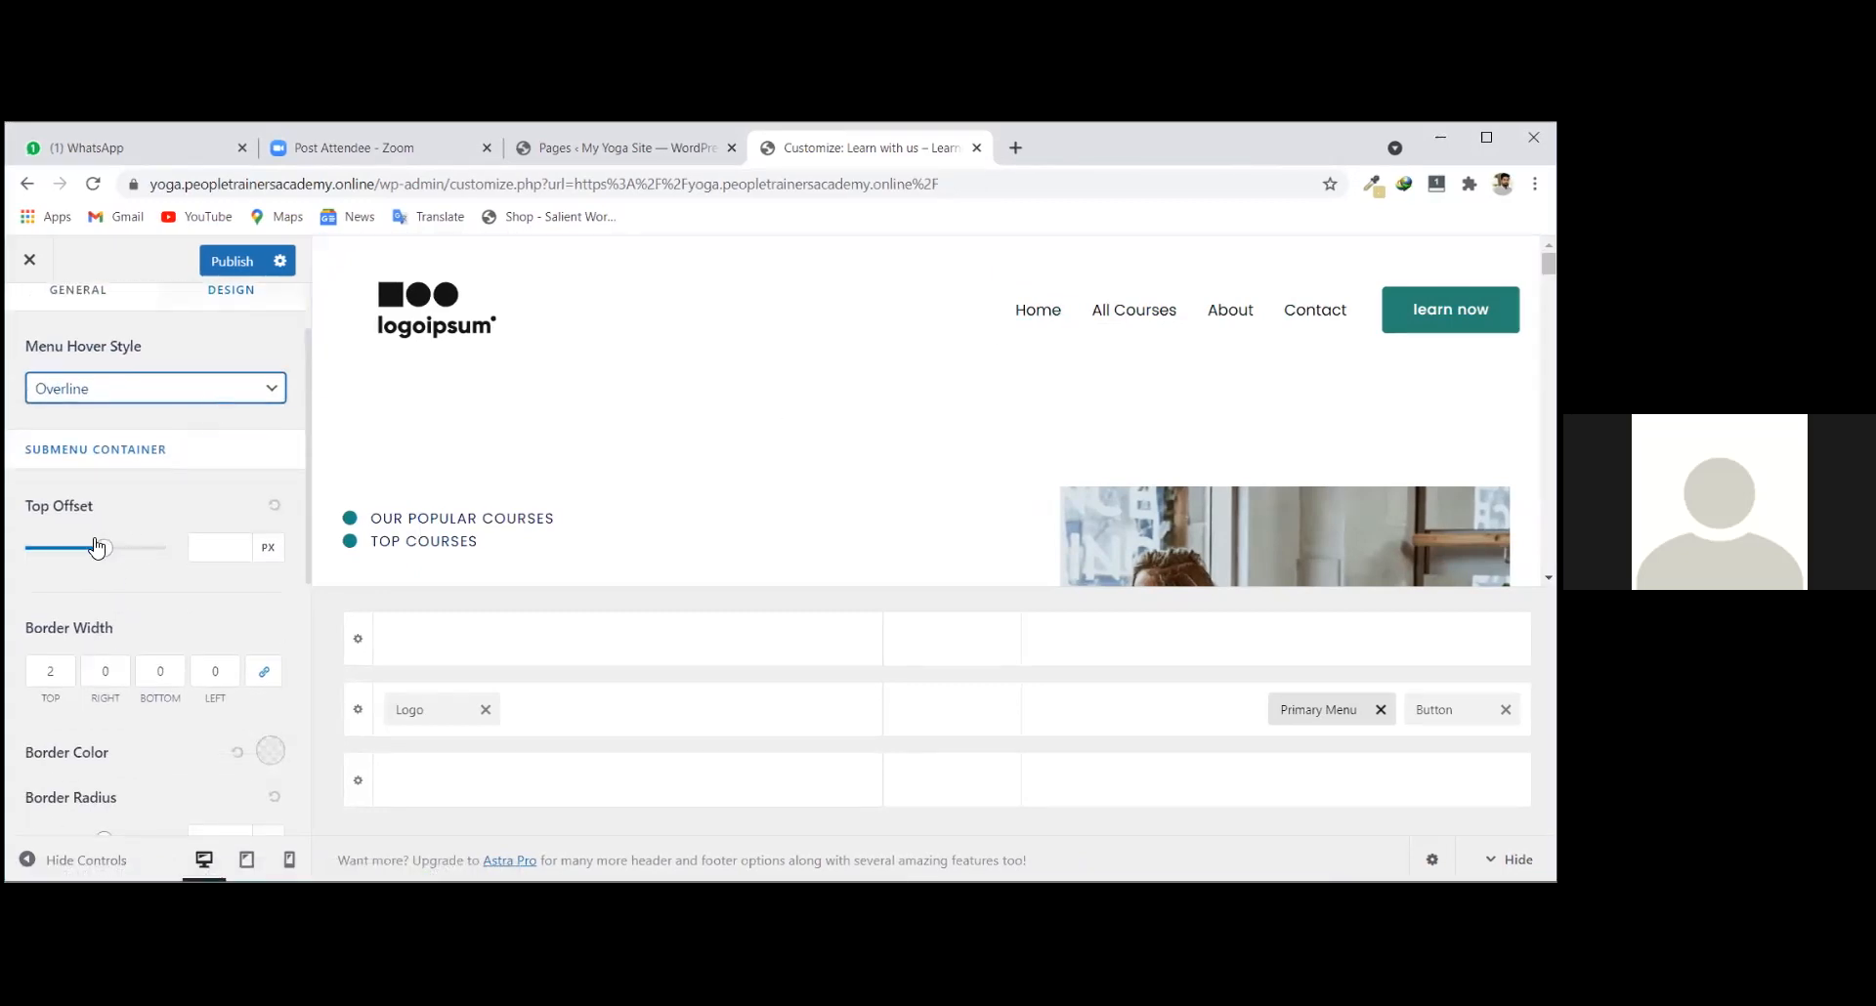
click(192, 548)
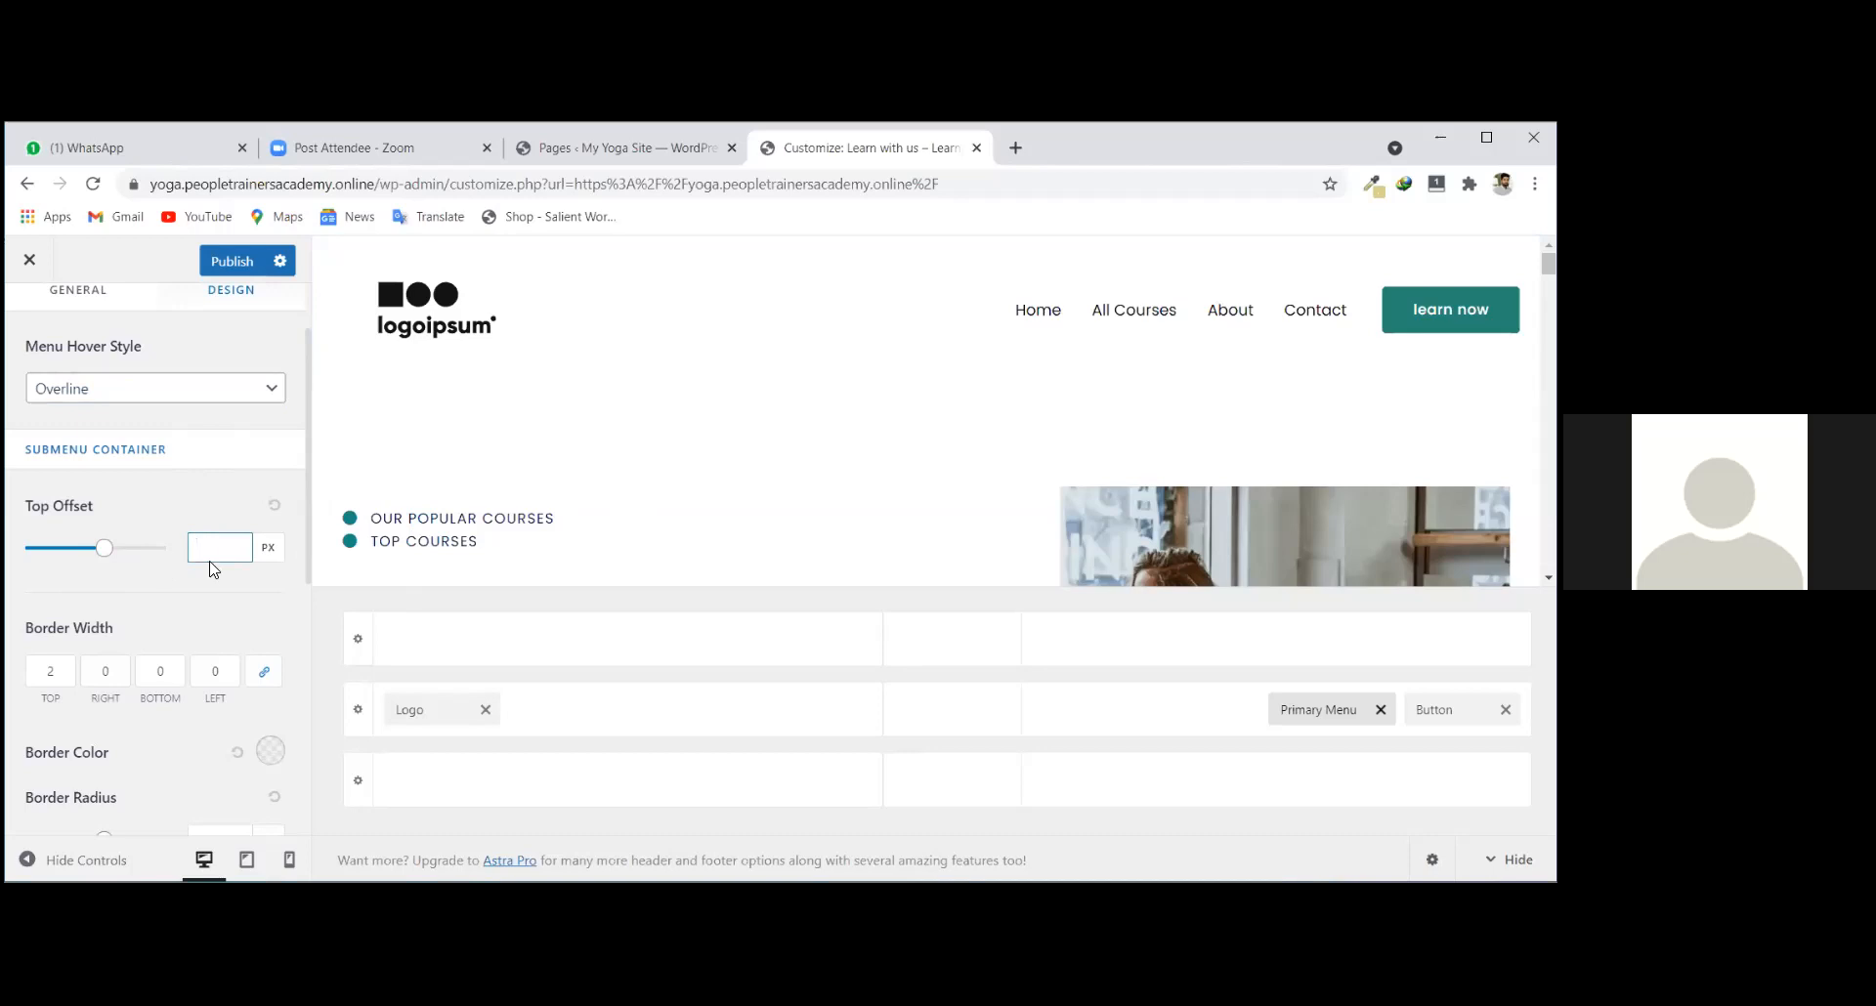
scroll(113, 473, down, 3)
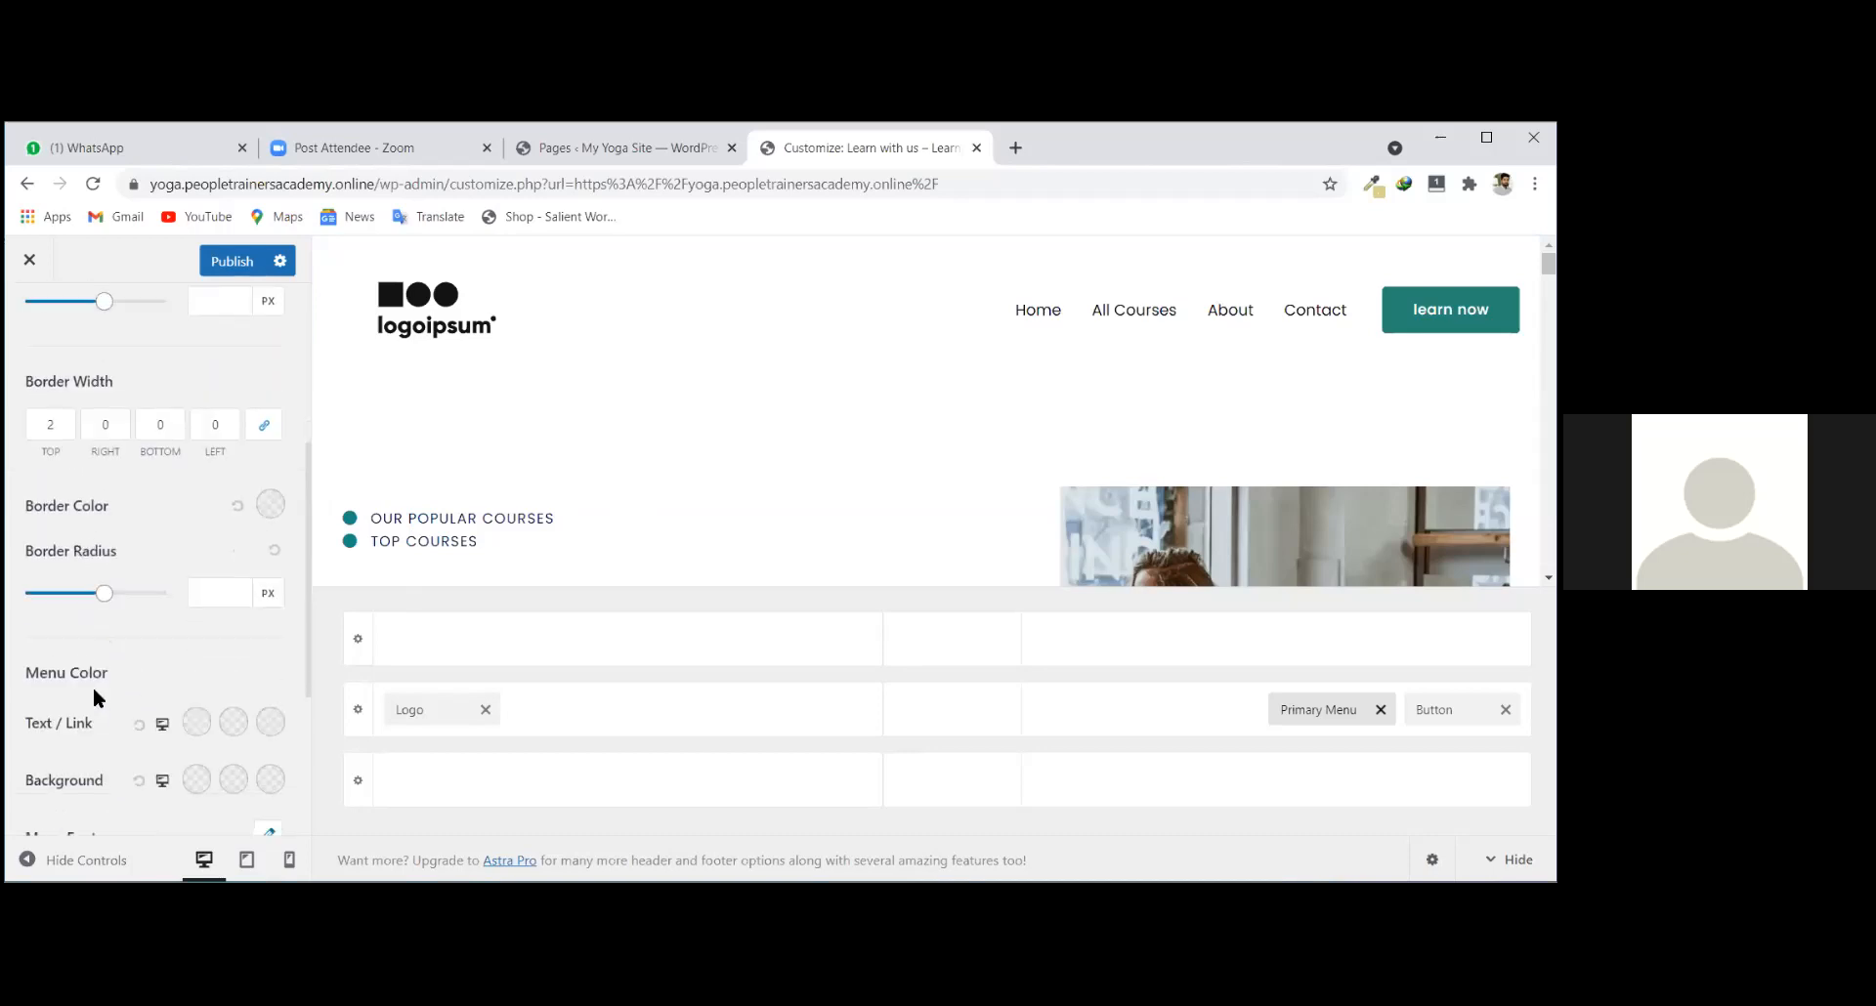
scroll(97, 696, down, 1)
scroll(127, 677, down, 1)
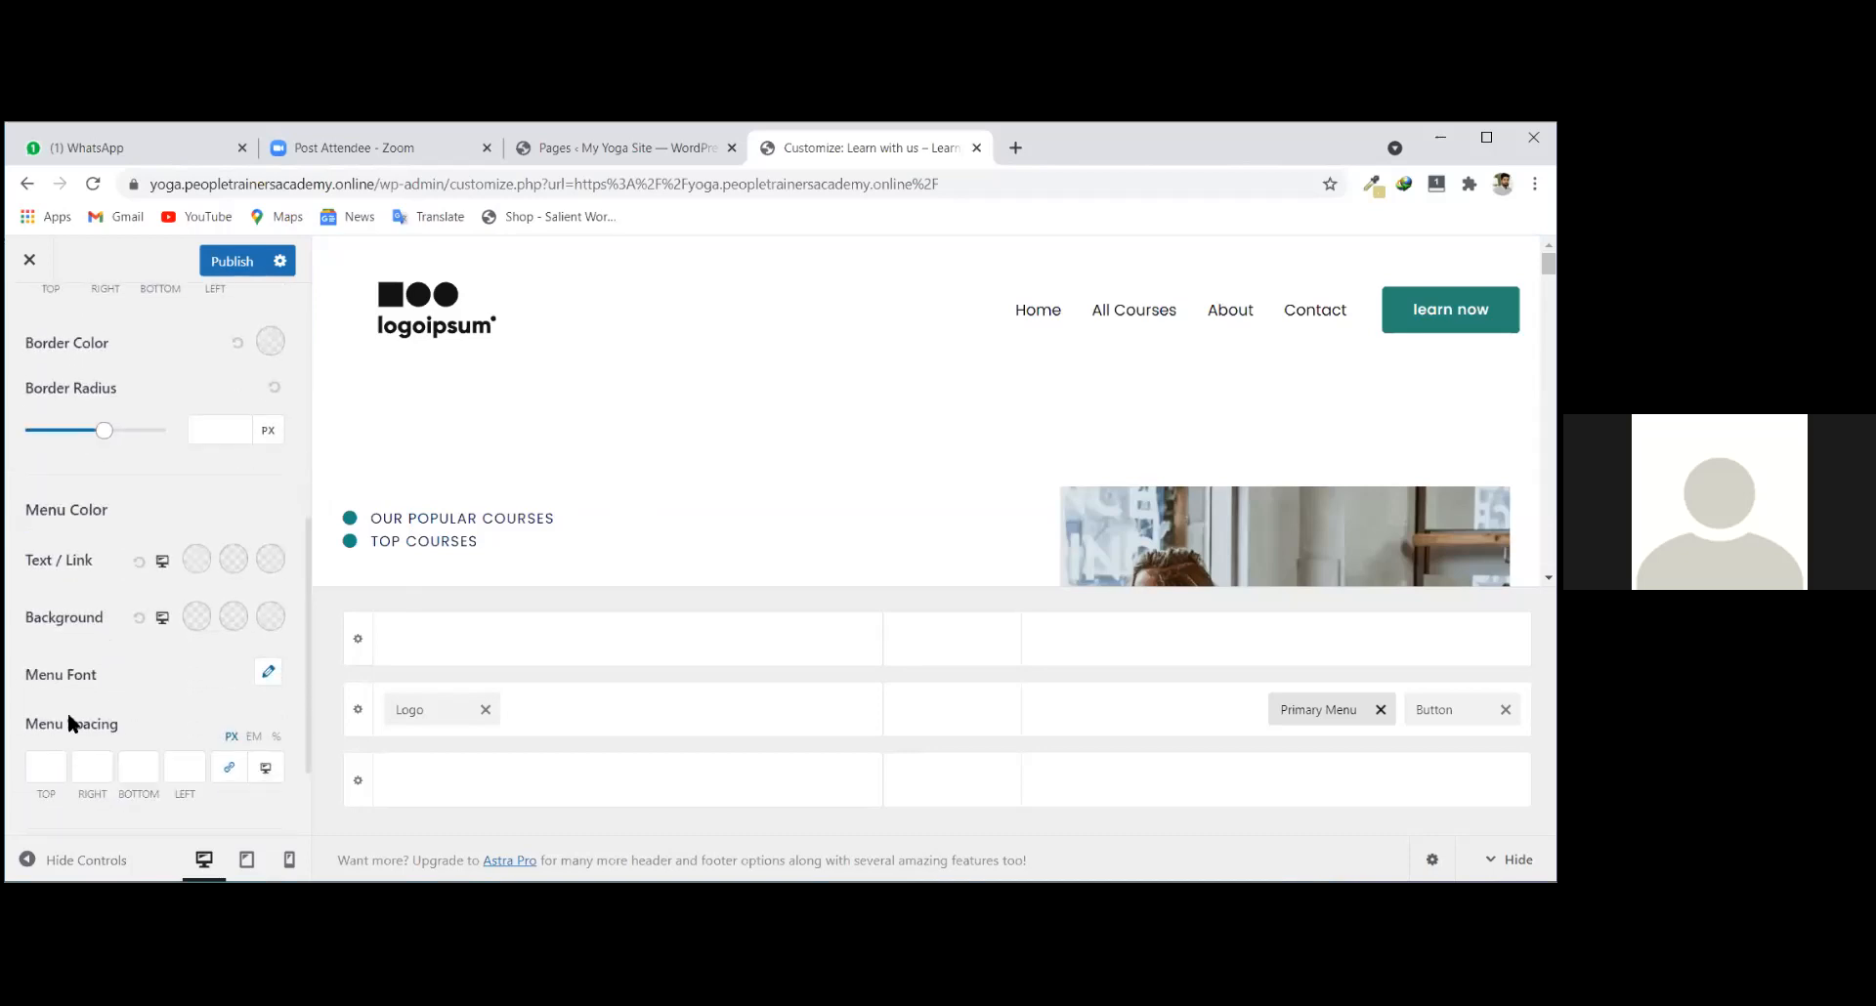
click(163, 619)
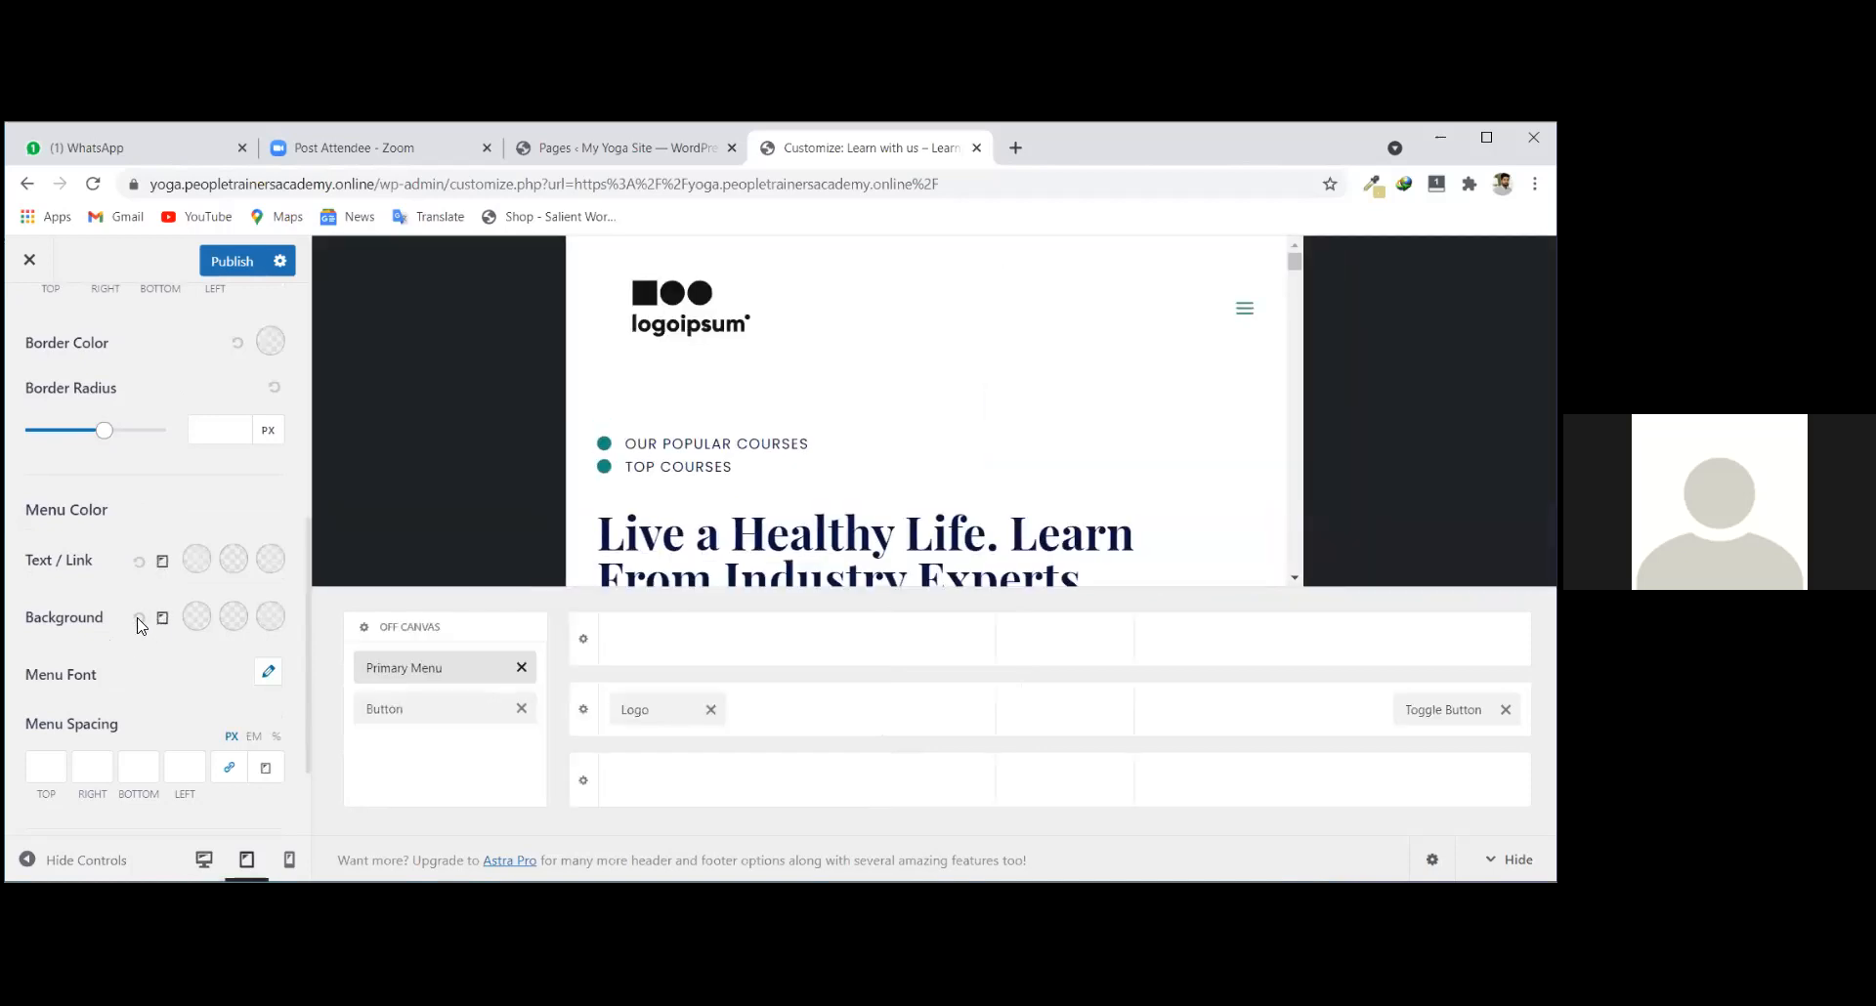
click(197, 620)
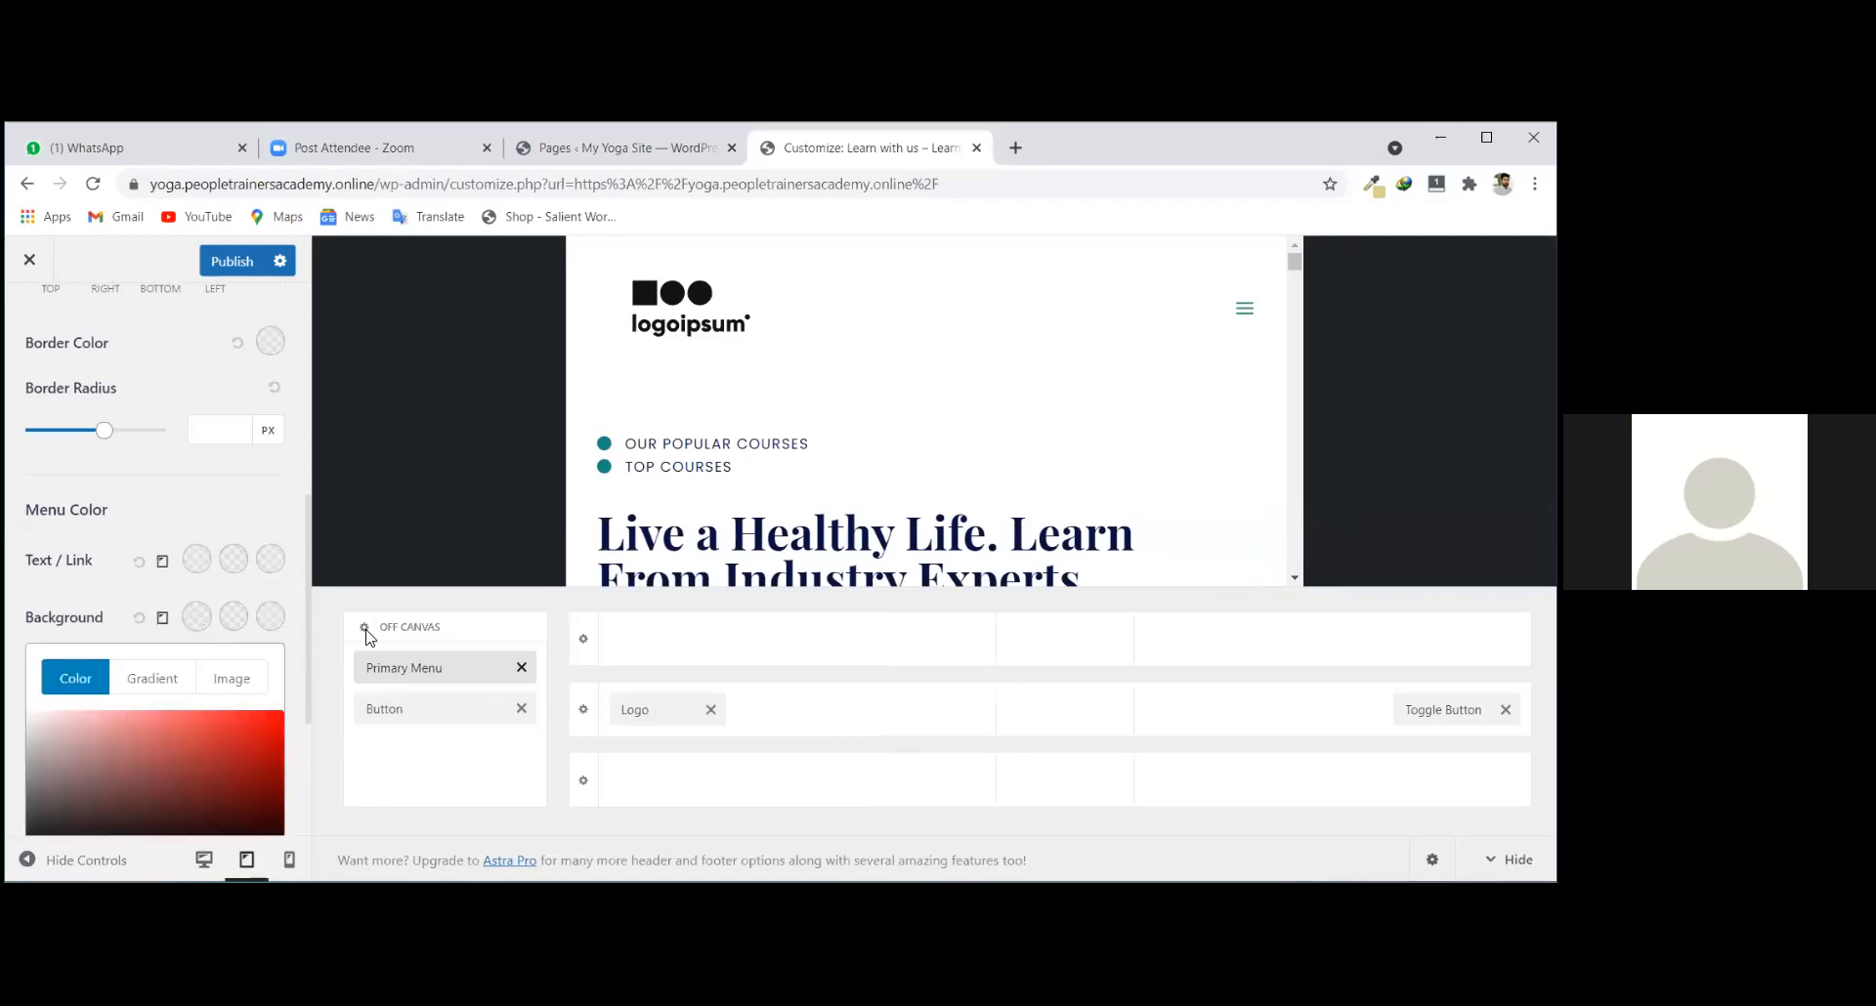
mouse_move(105, 431)
mouse_down()
mouse_move(82, 428)
mouse_move(113, 439)
mouse_up()
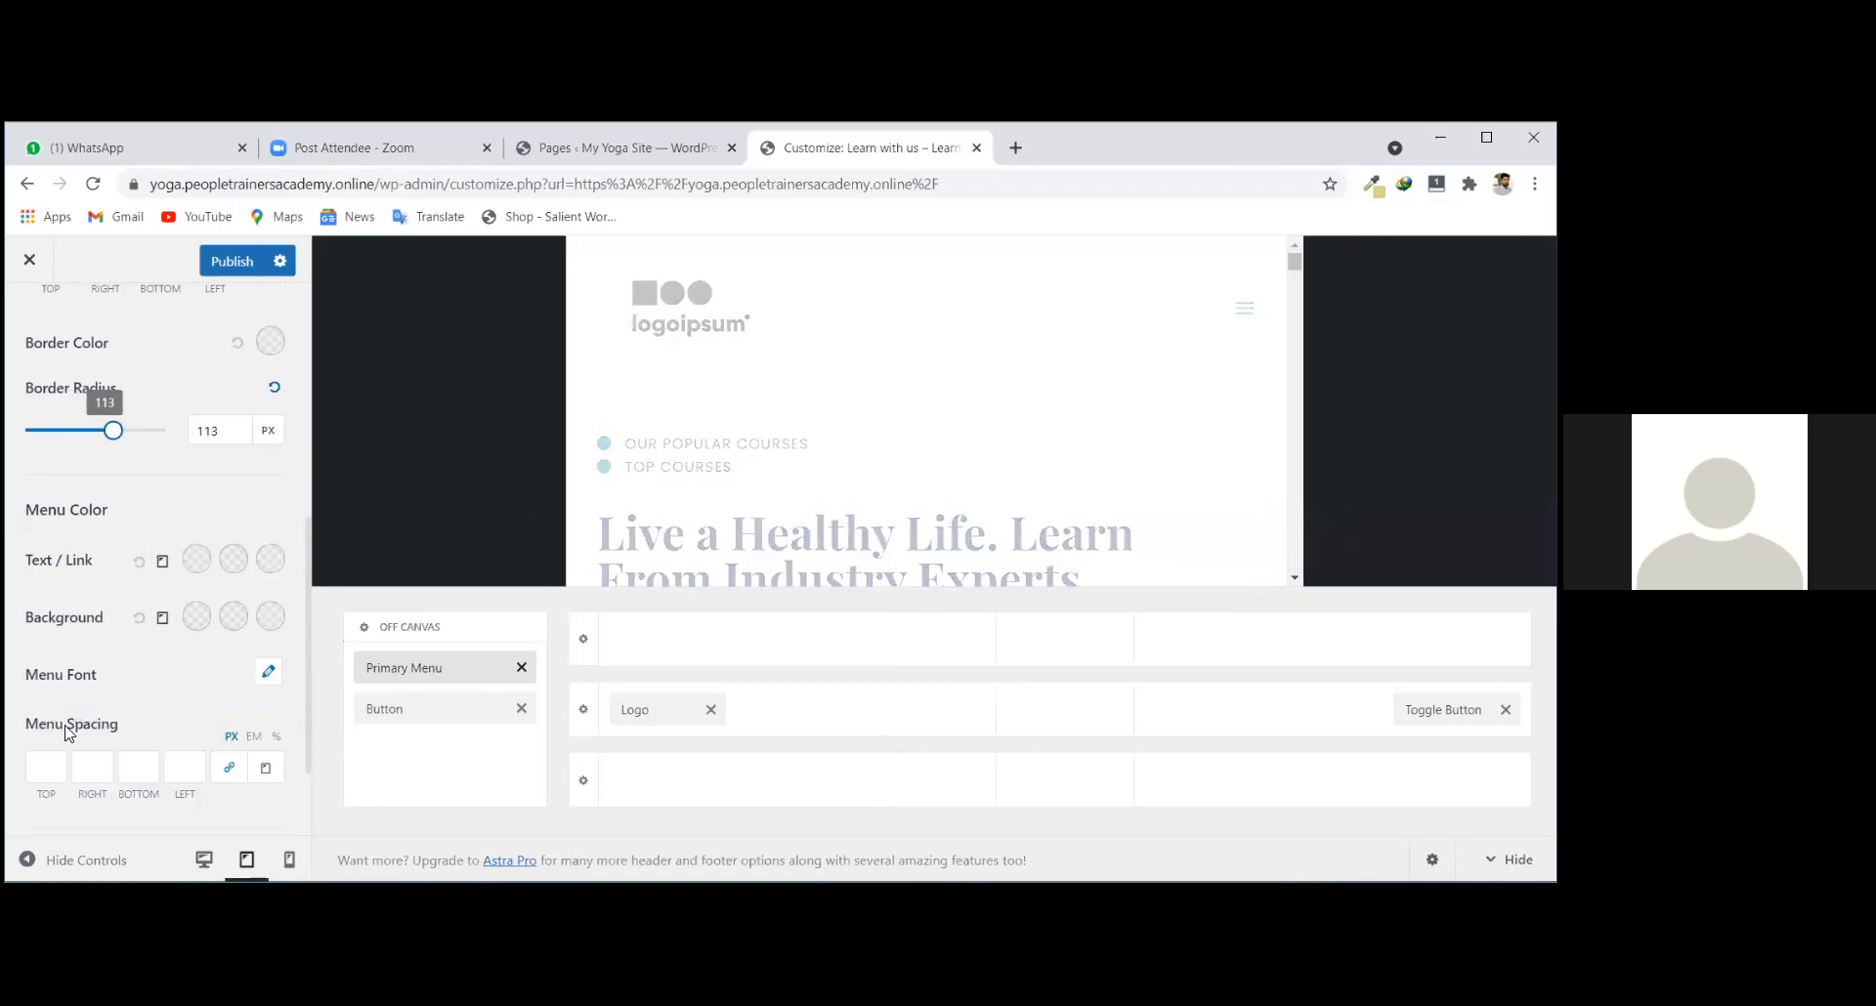
Look over the home page in the tablet preview to check its header and content.
scroll(69, 765, down, 2)
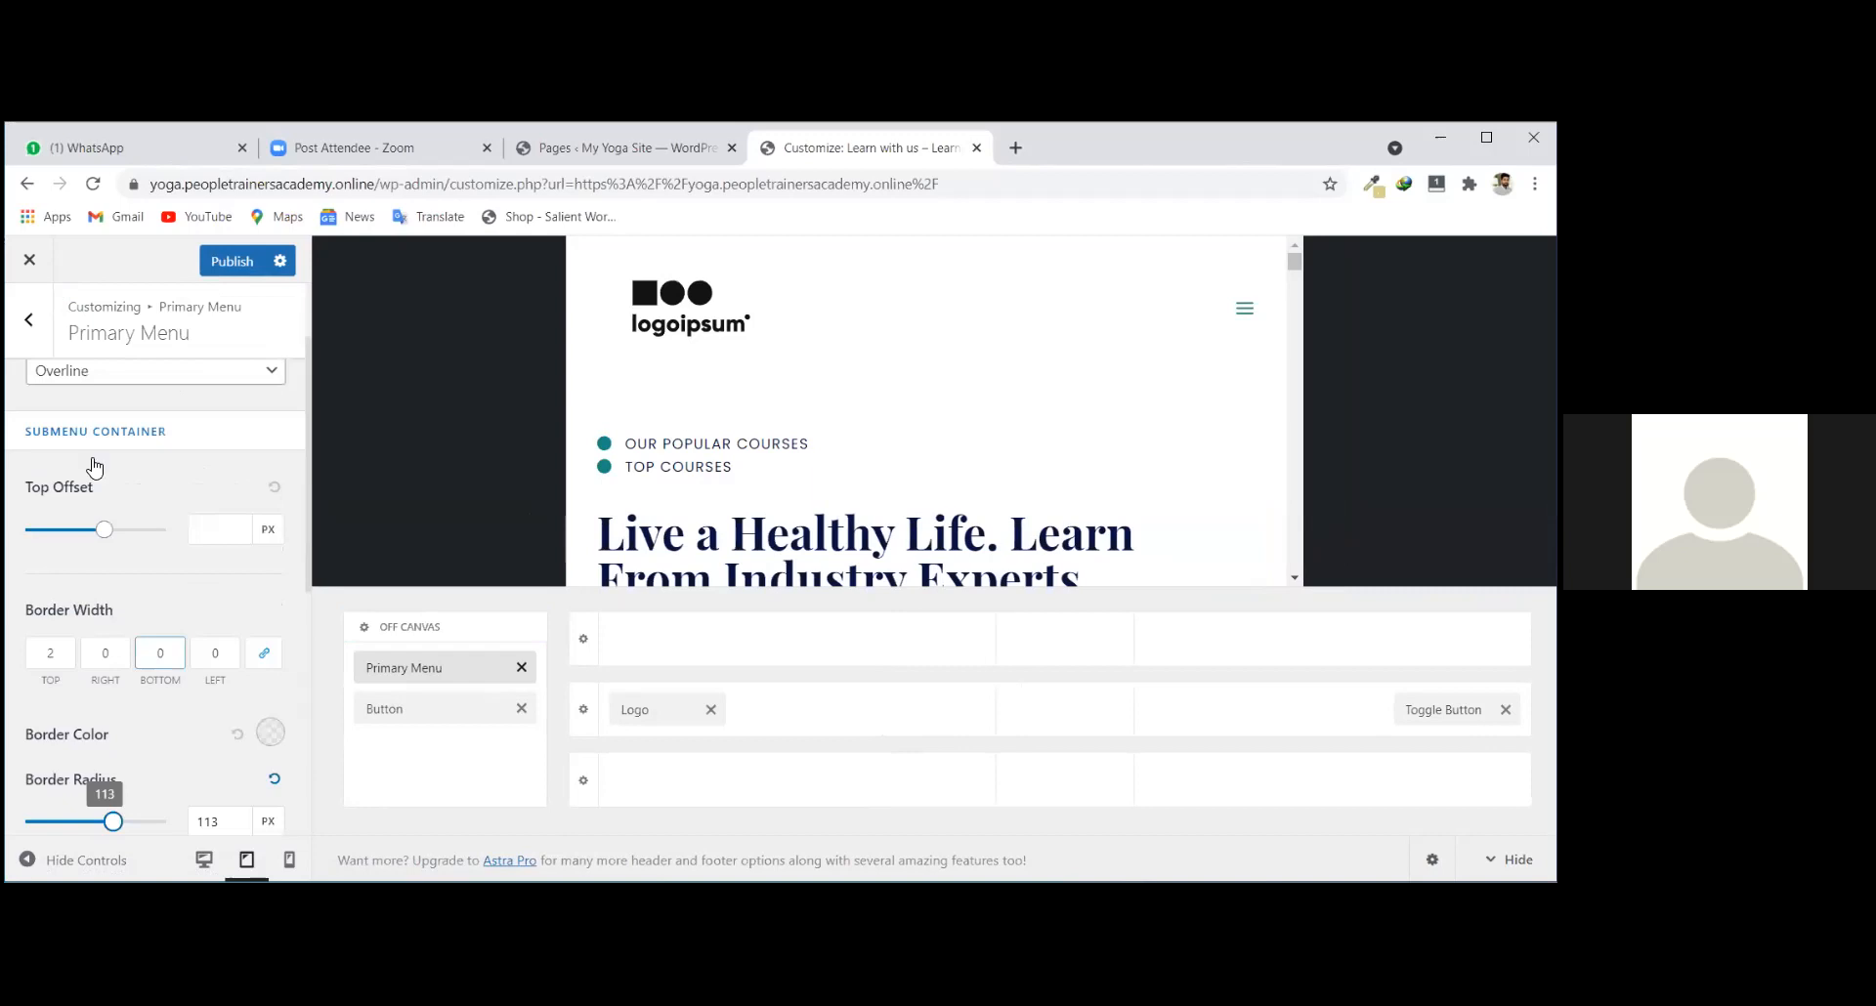
scroll(90, 459, up, 2)
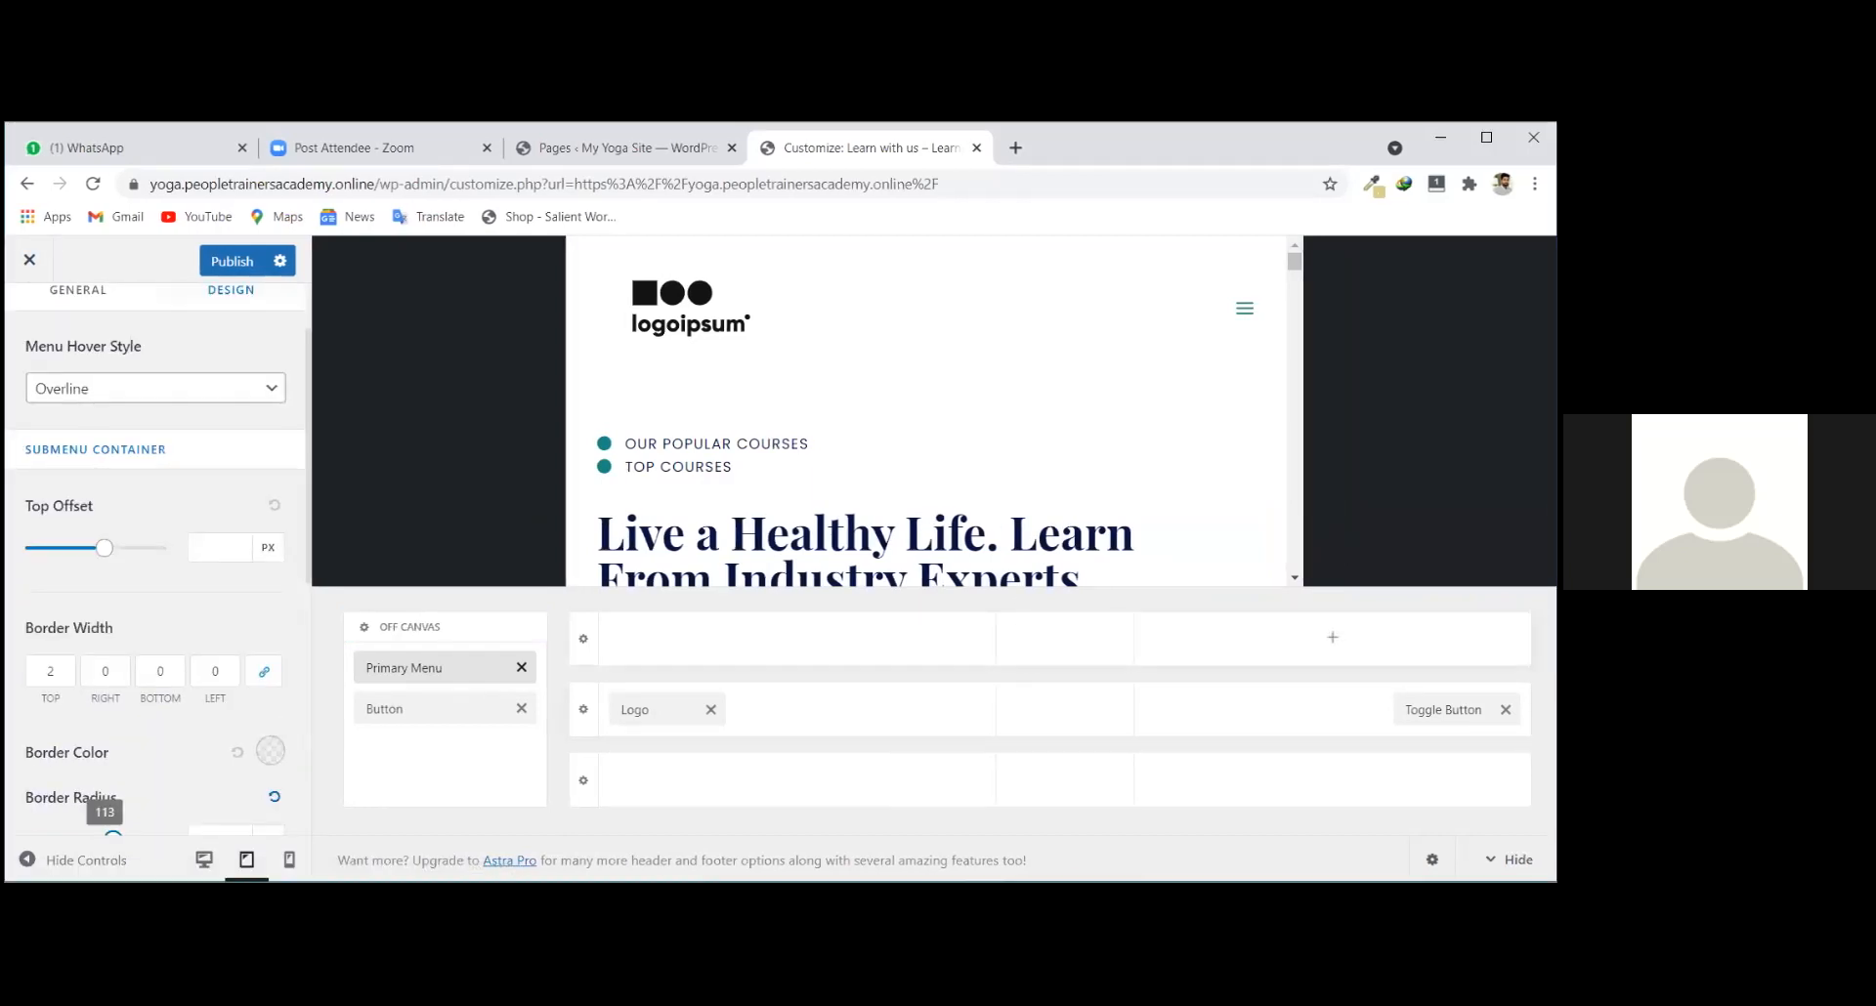
scroll(678, 487, down, 1)
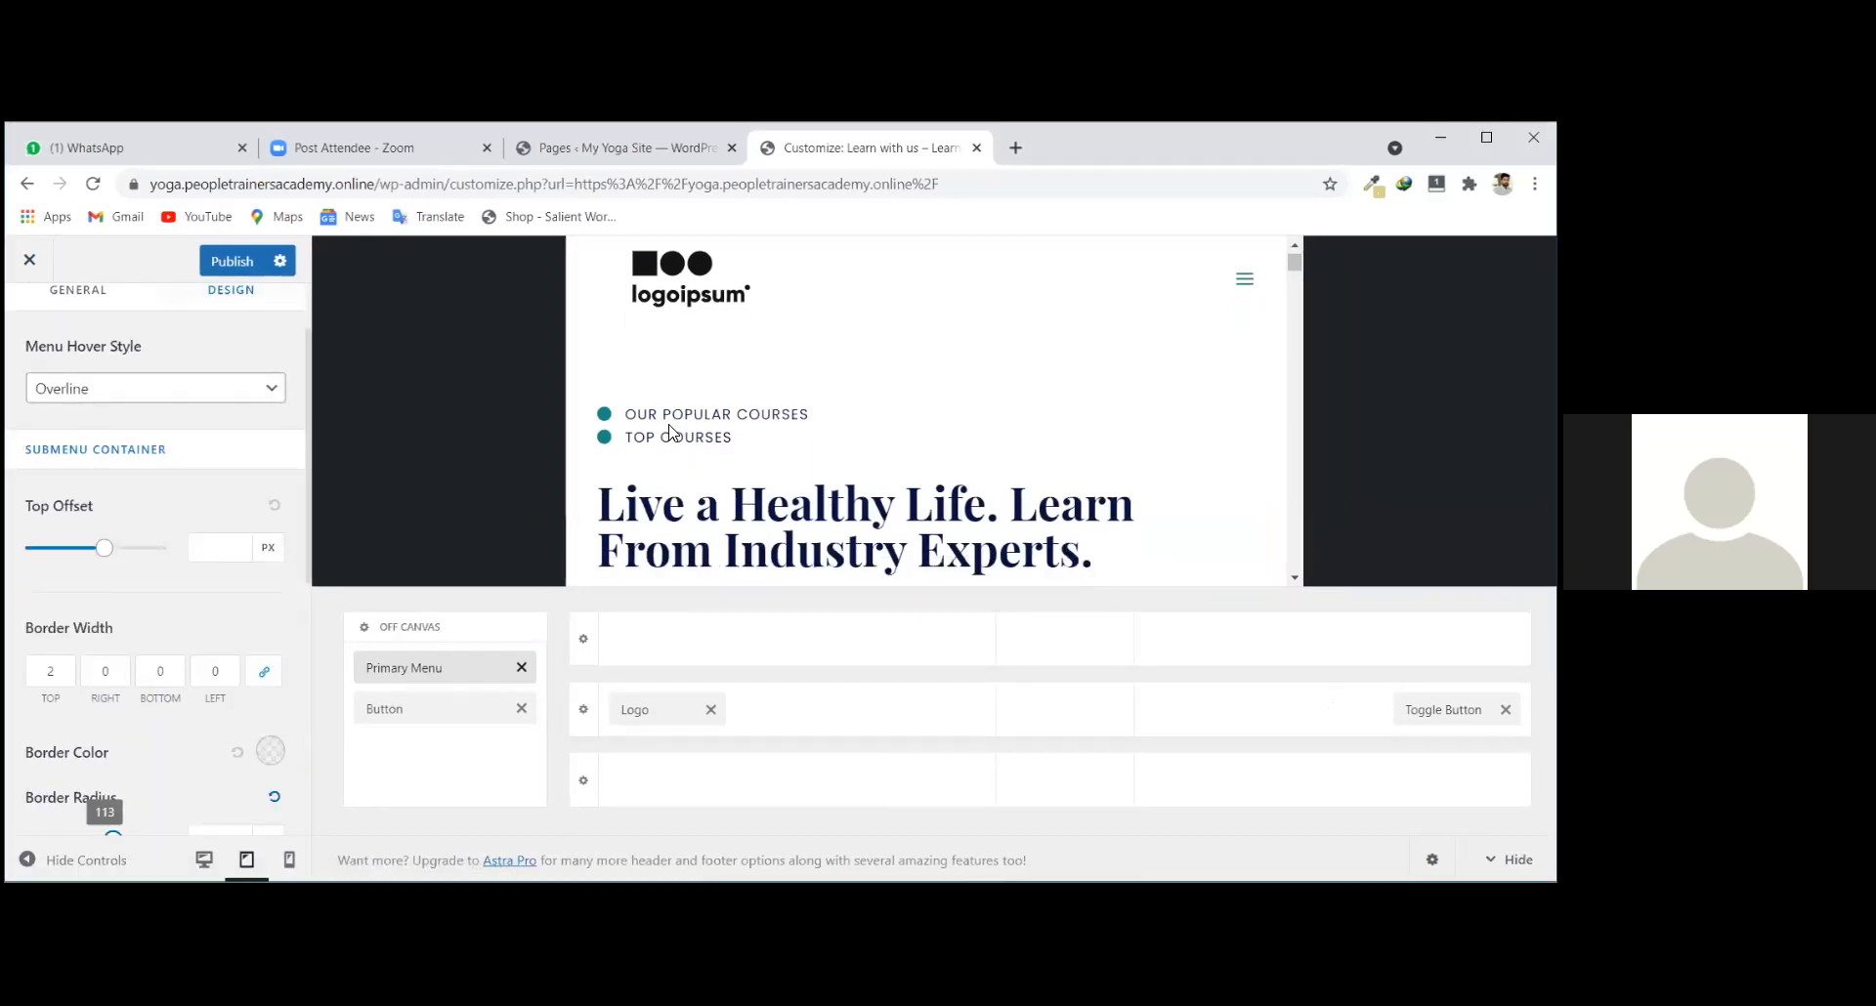
scroll(670, 432, down, 3)
scroll(669, 428, down, 4)
scroll(914, 436, up, 7)
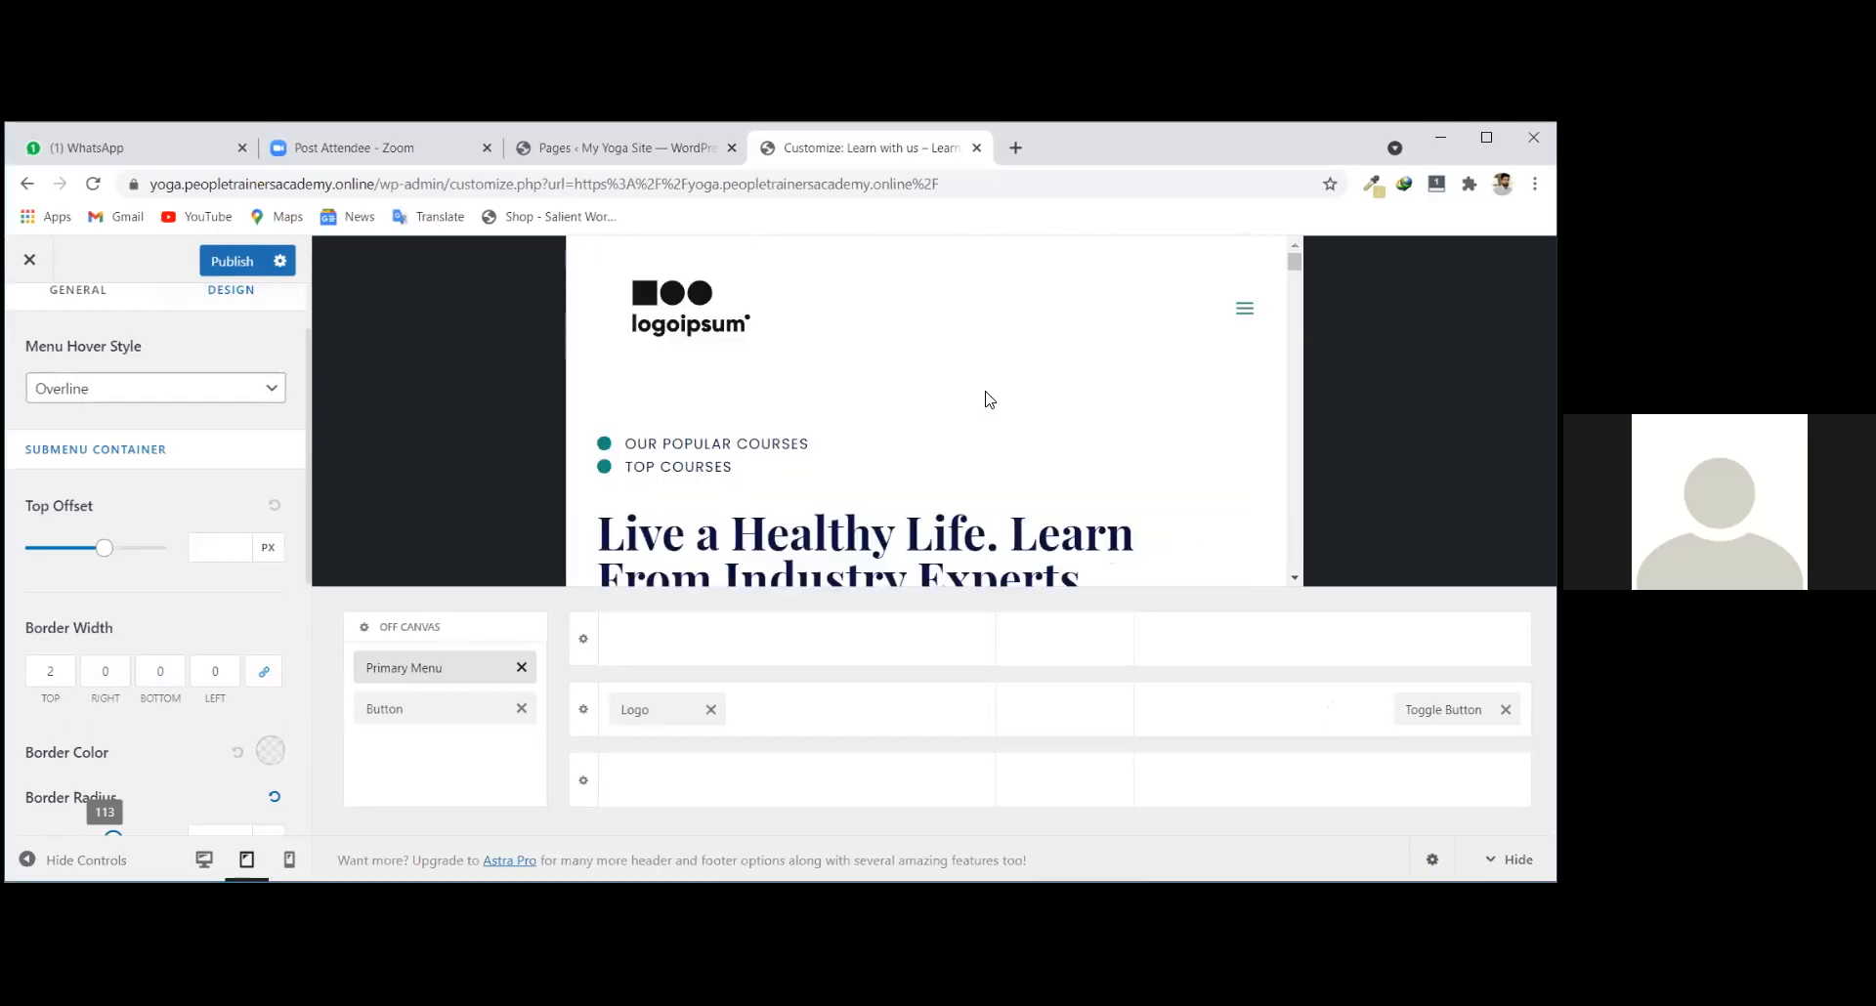
scroll(1260, 293, down, 1)
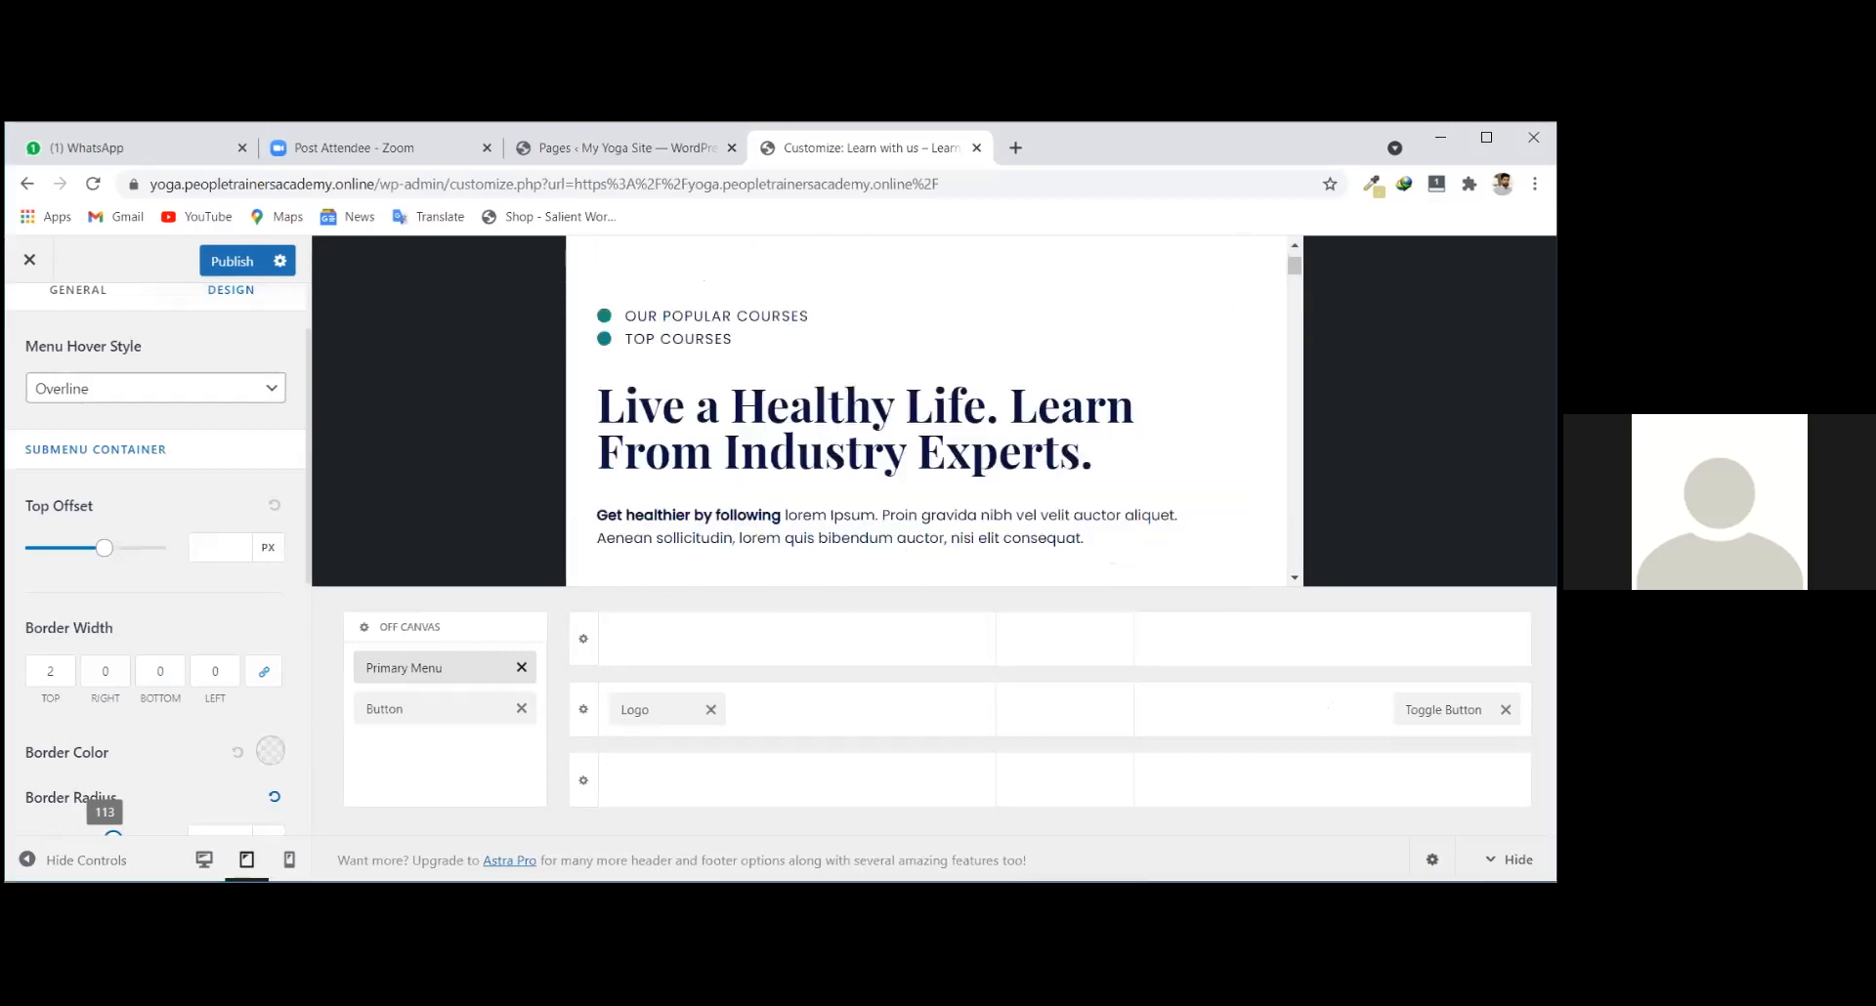
scroll(933, 410, down, 5)
scroll(544, 344, up, 10)
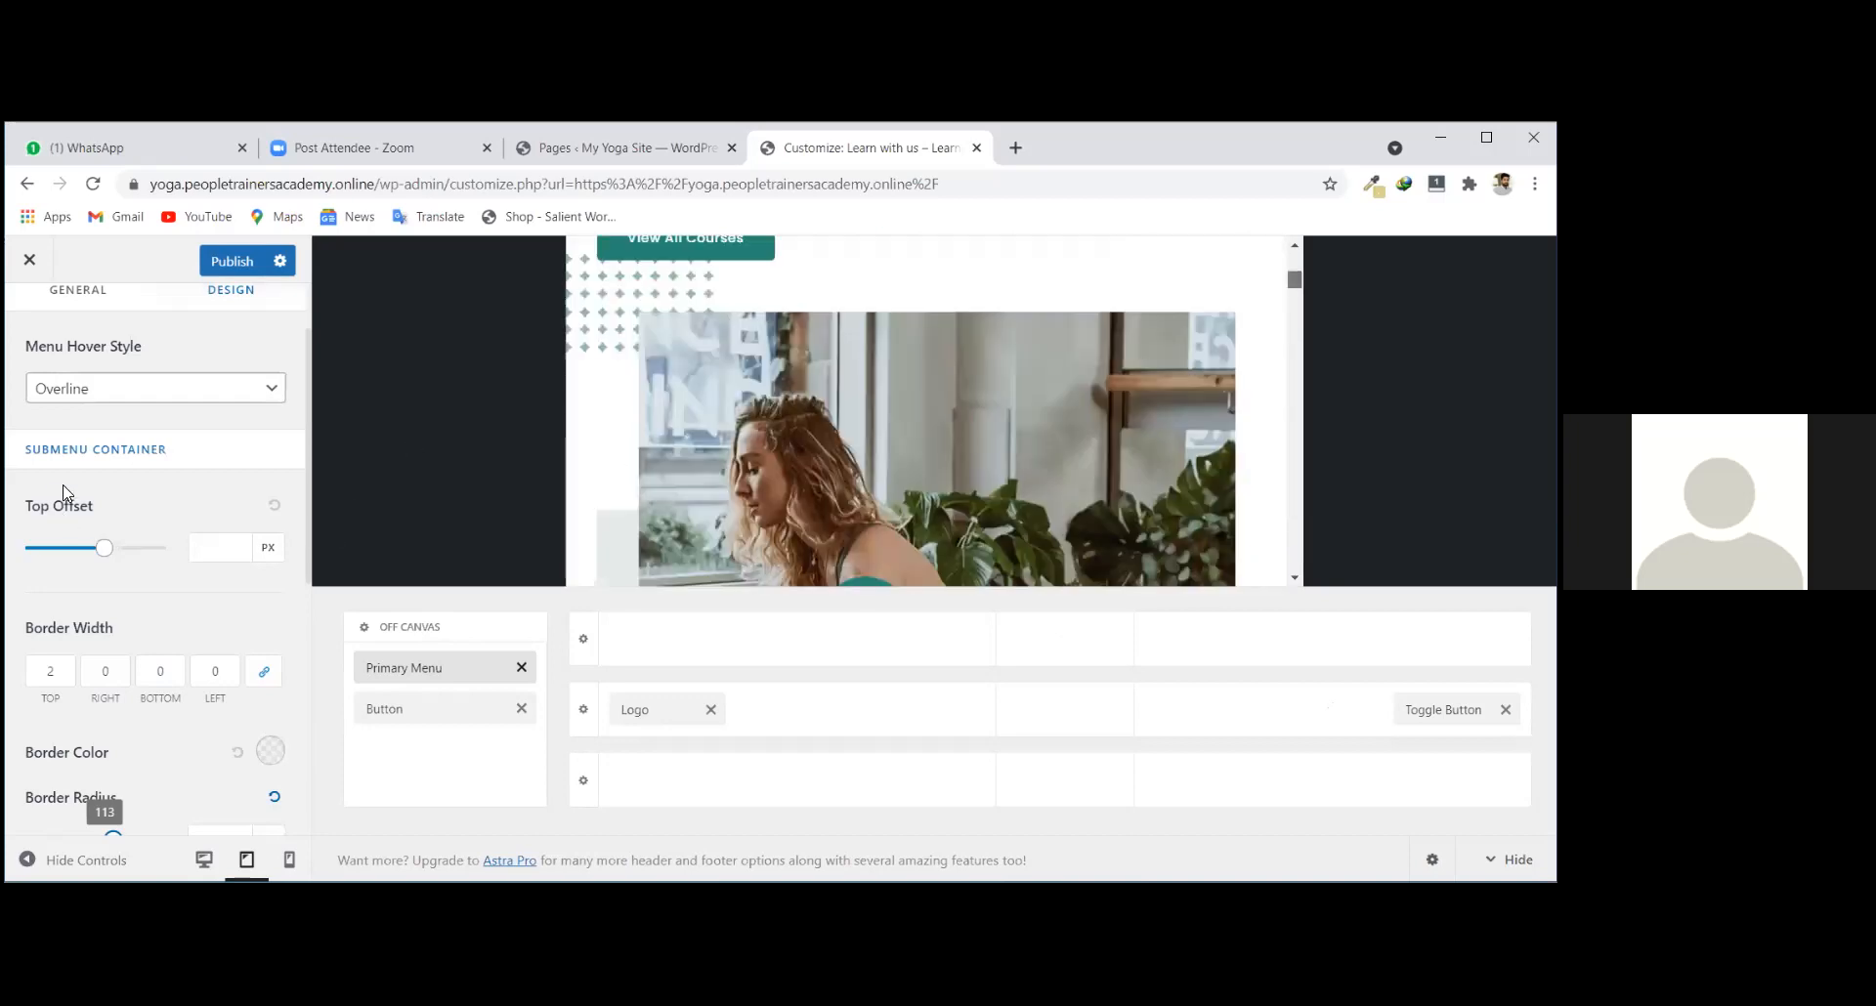
Review the primary menu's border, color, font, spacing and margin design settings.
scroll(63, 492, down, 2)
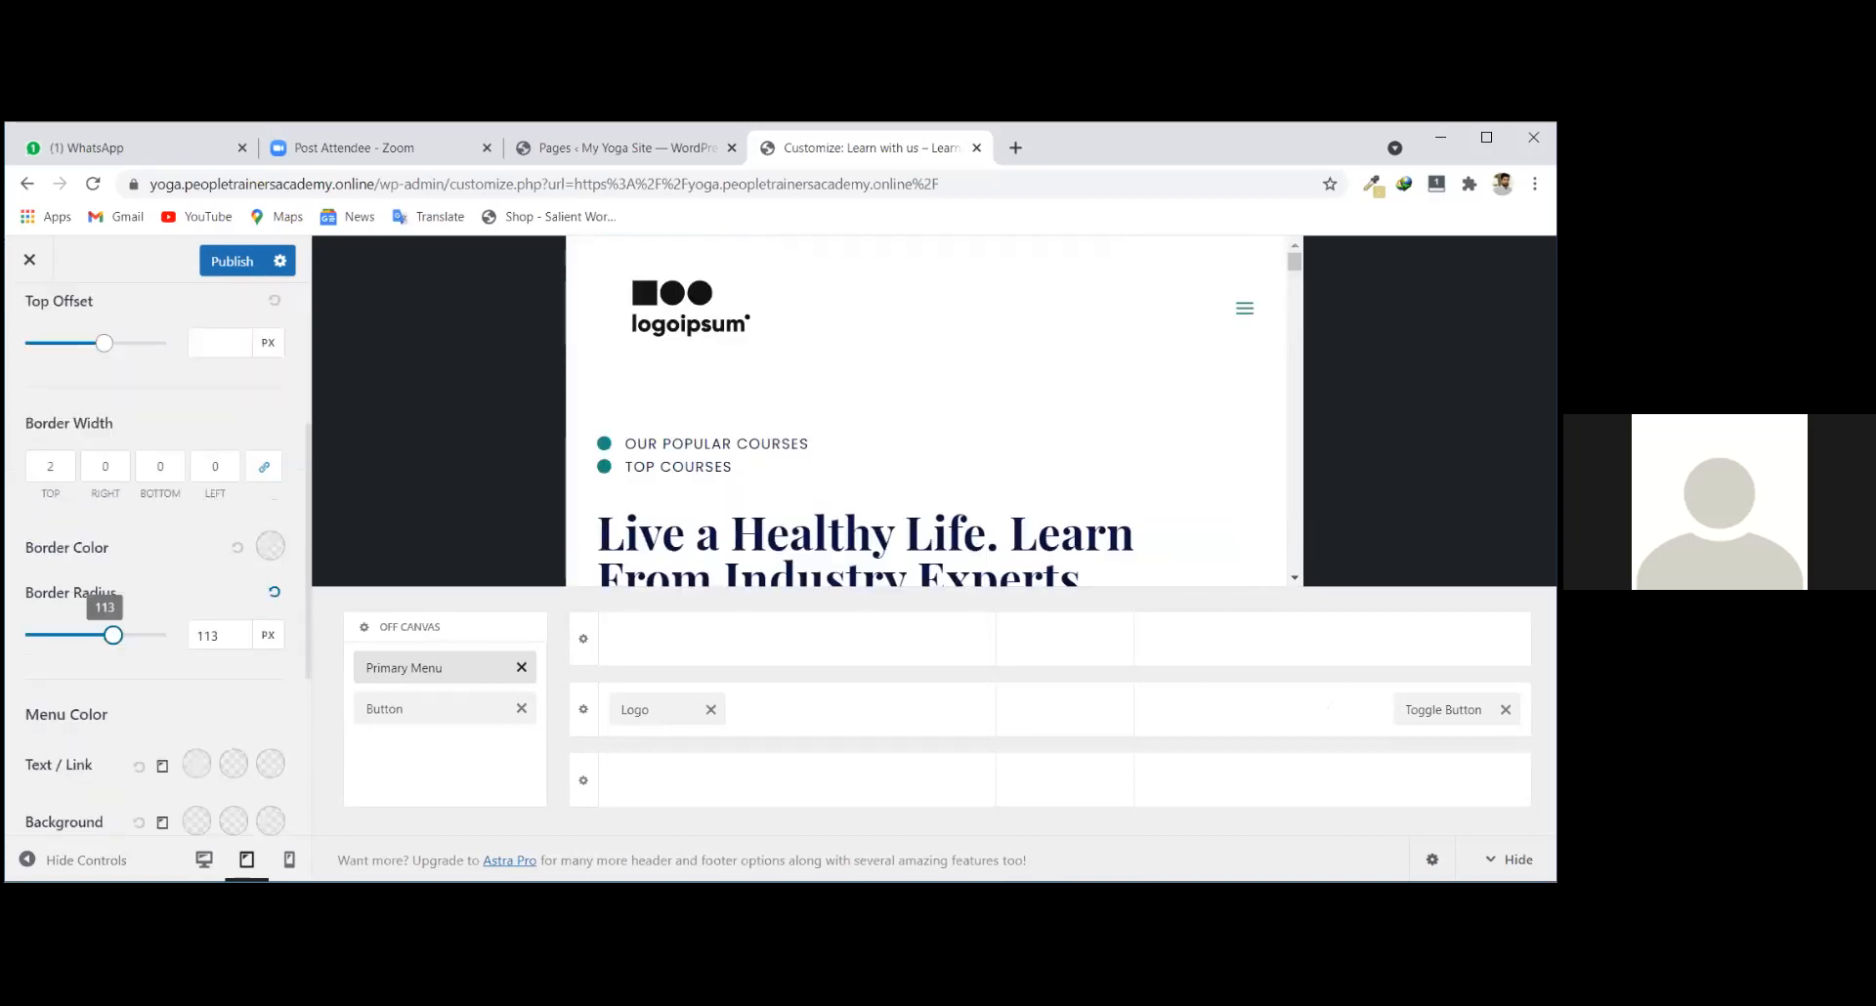
scroll(125, 703, down, 3)
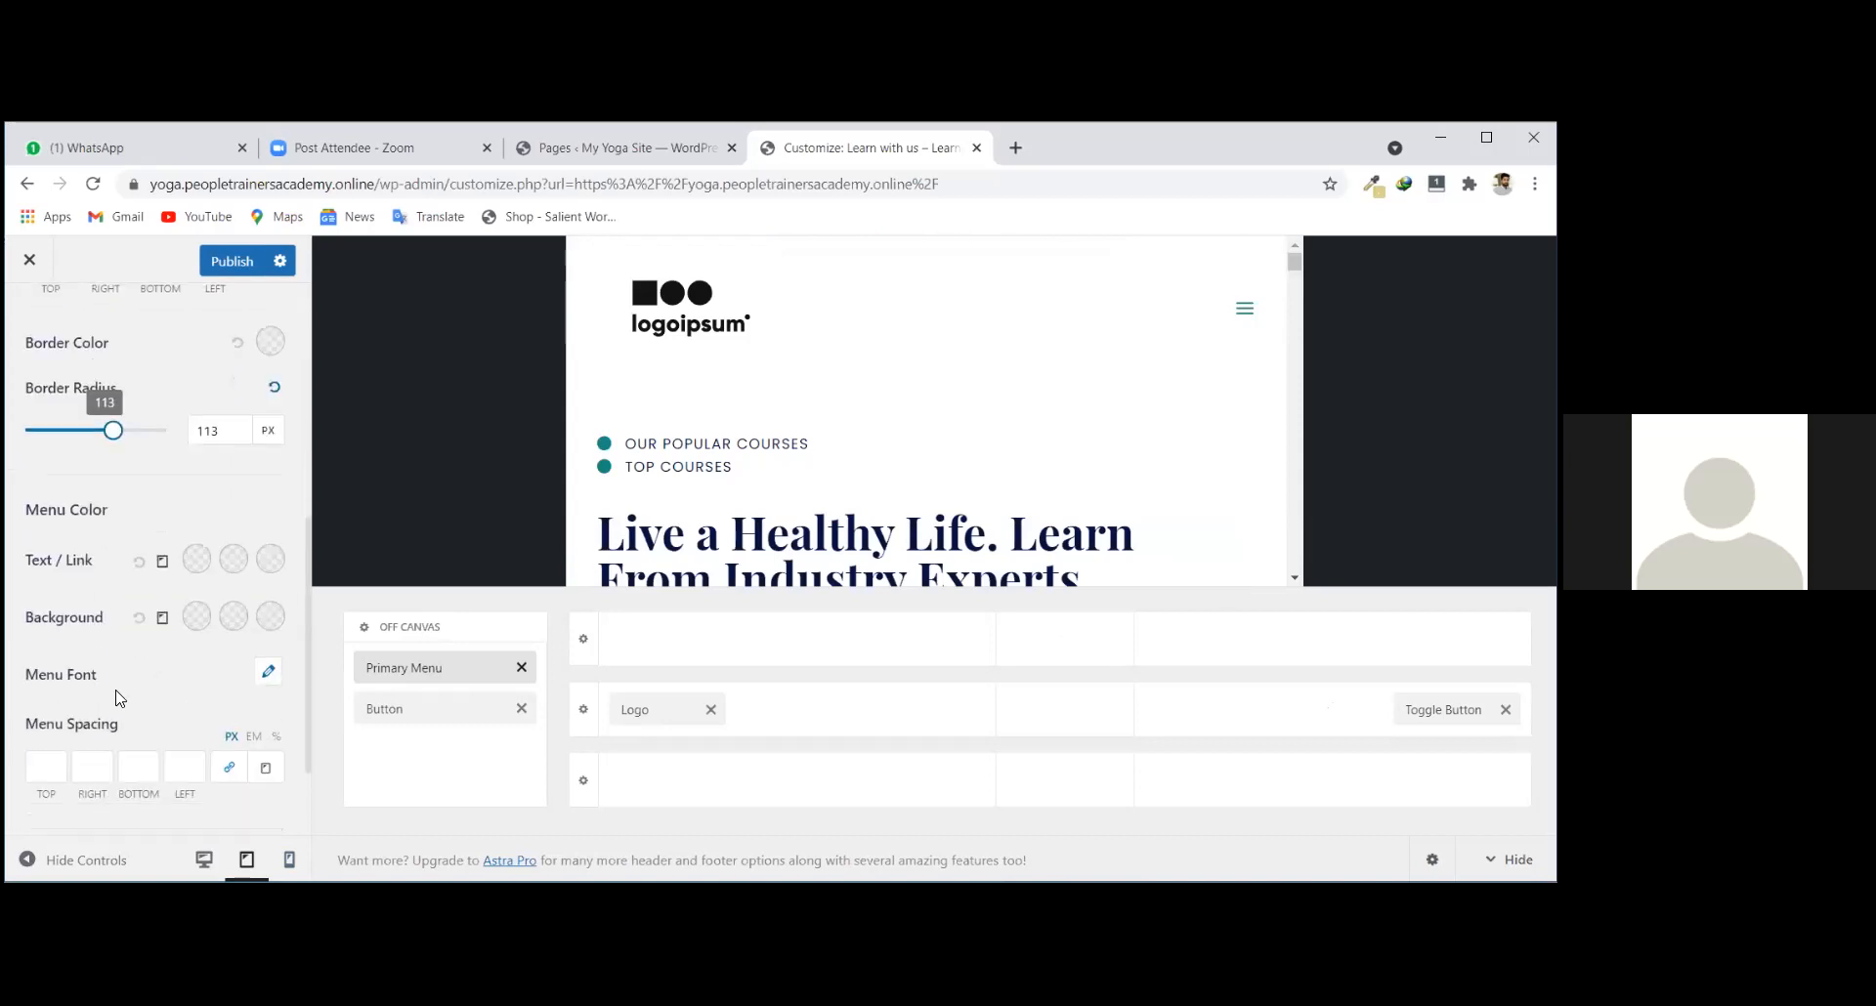
scroll(127, 690, down, 2)
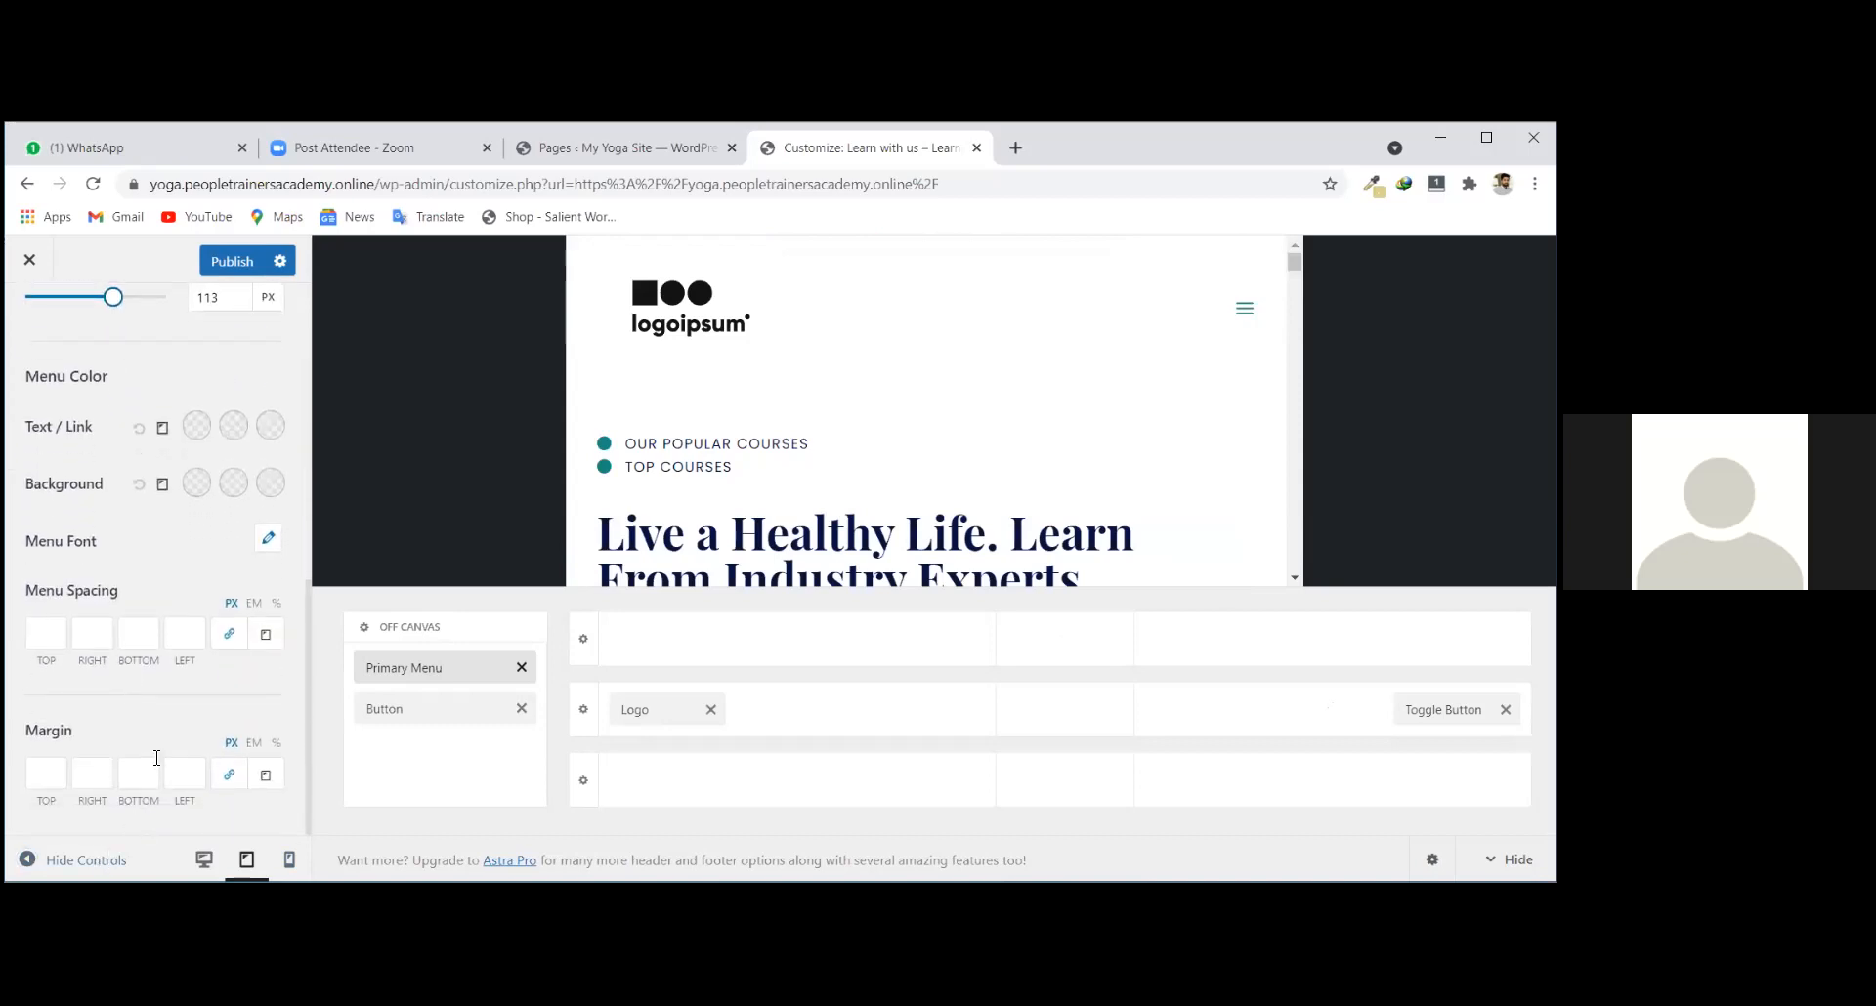
scroll(149, 713, up, 2)
scroll(146, 703, up, 6)
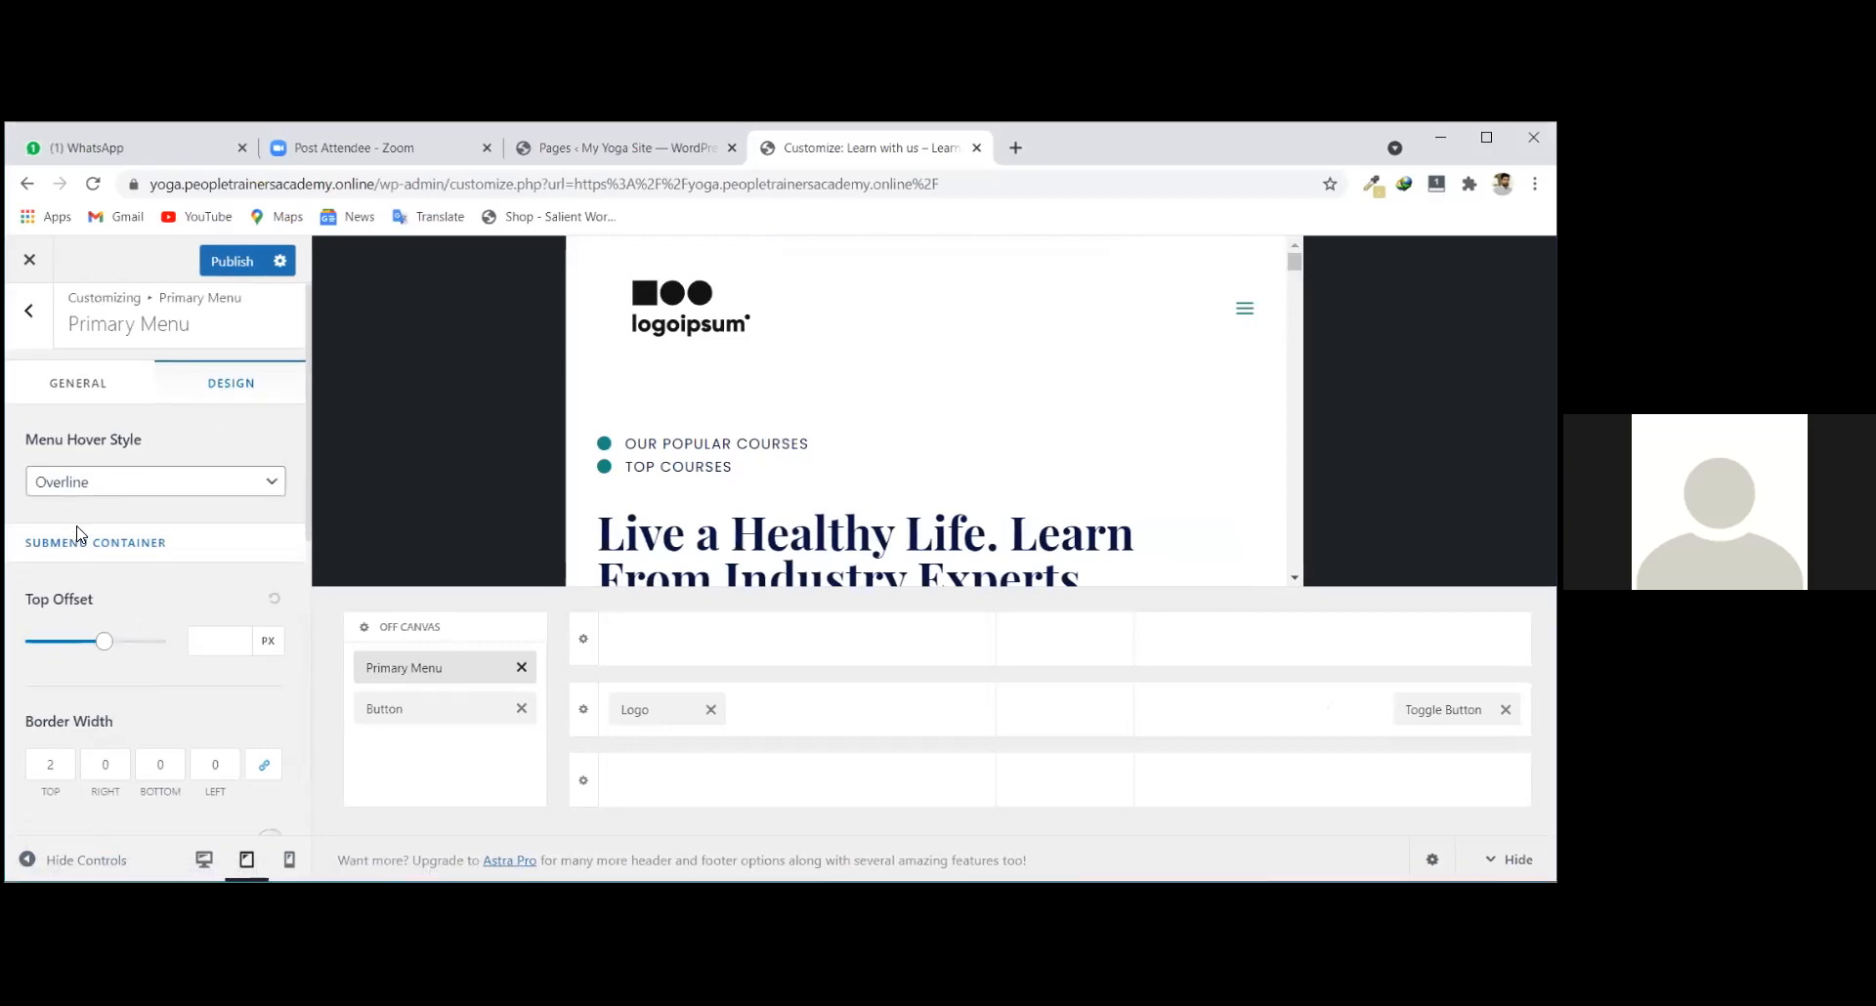
scroll(98, 469, down, 1)
scroll(199, 578, down, 1)
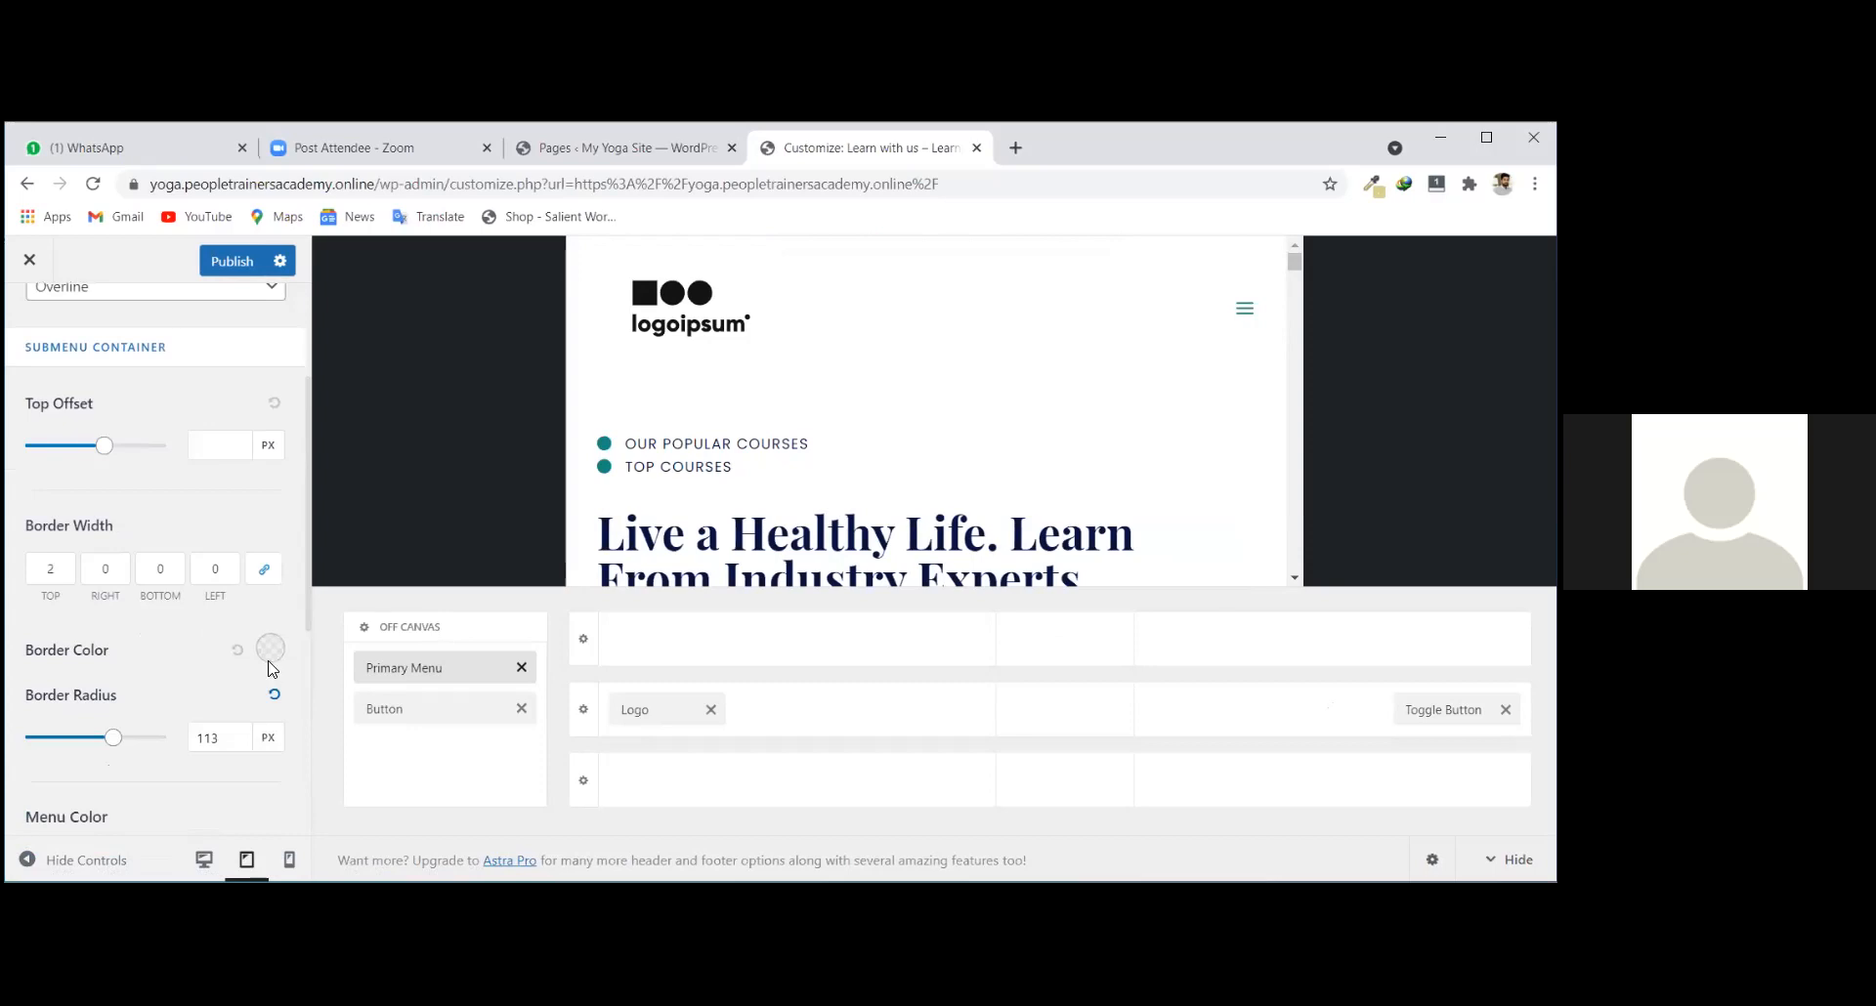
click(219, 740)
scroll(225, 737, up, 1)
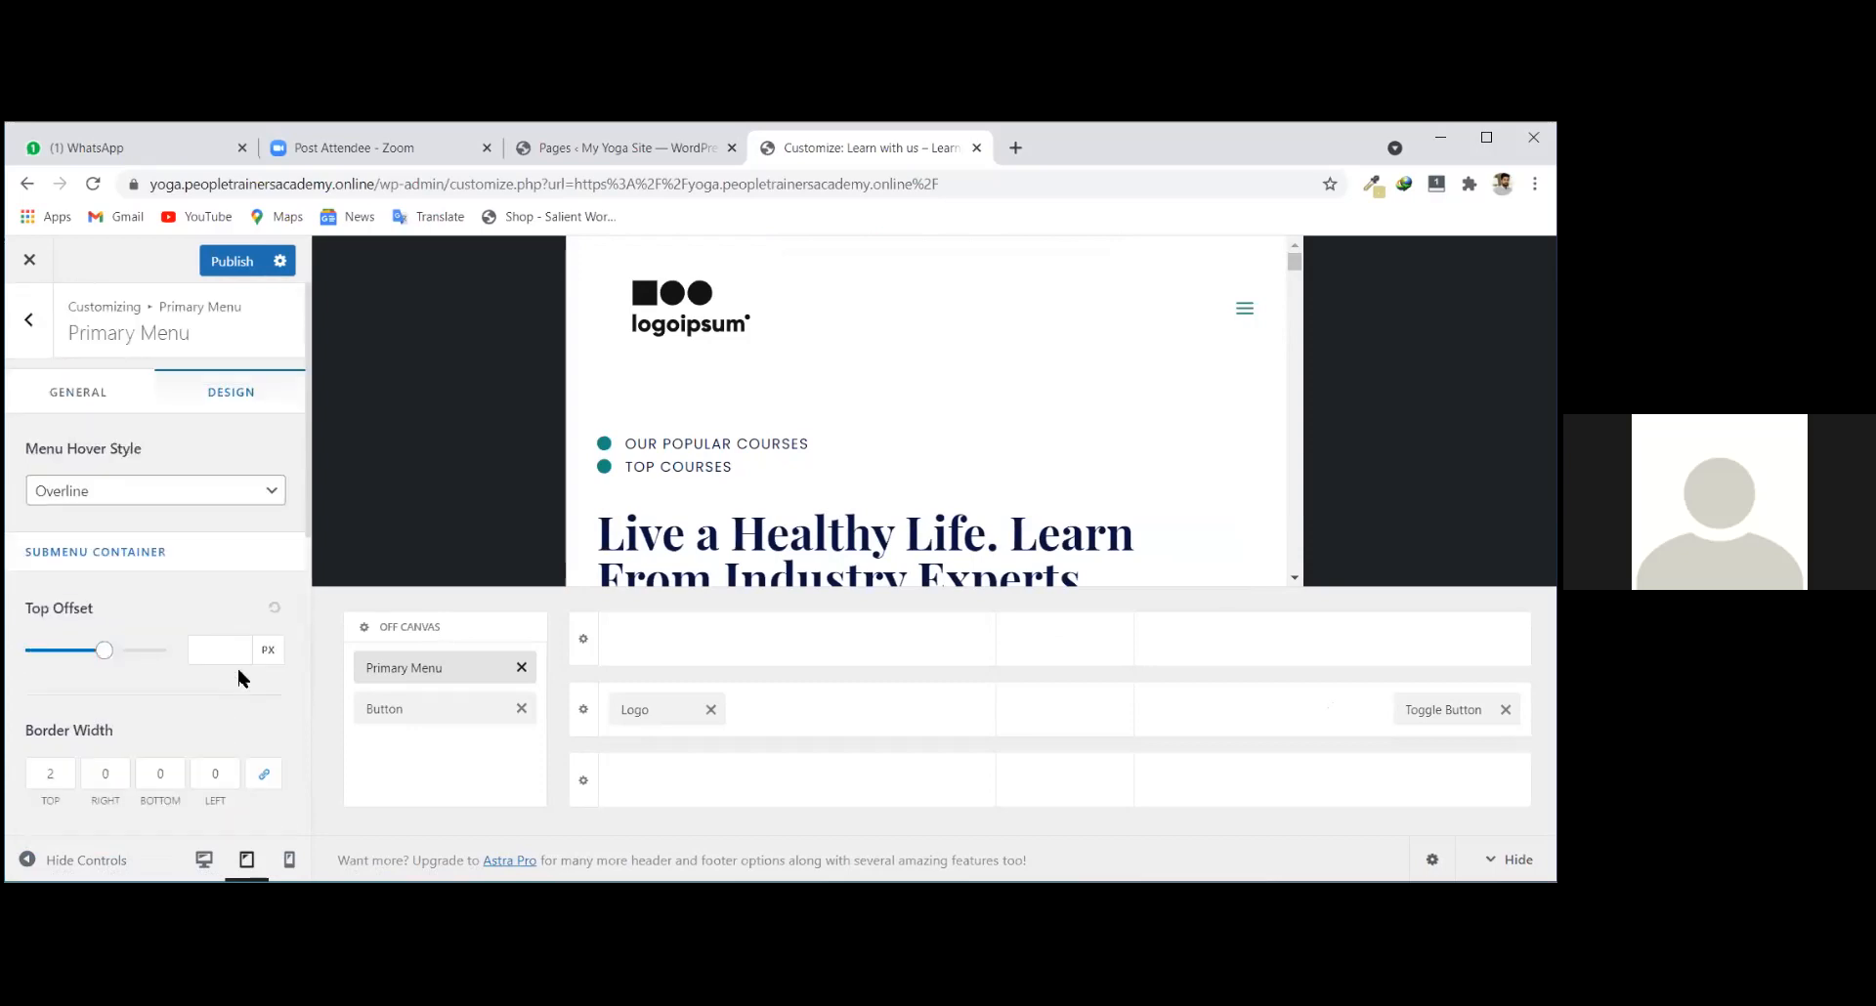
scroll(237, 664, down, 2)
scroll(175, 636, down, 2)
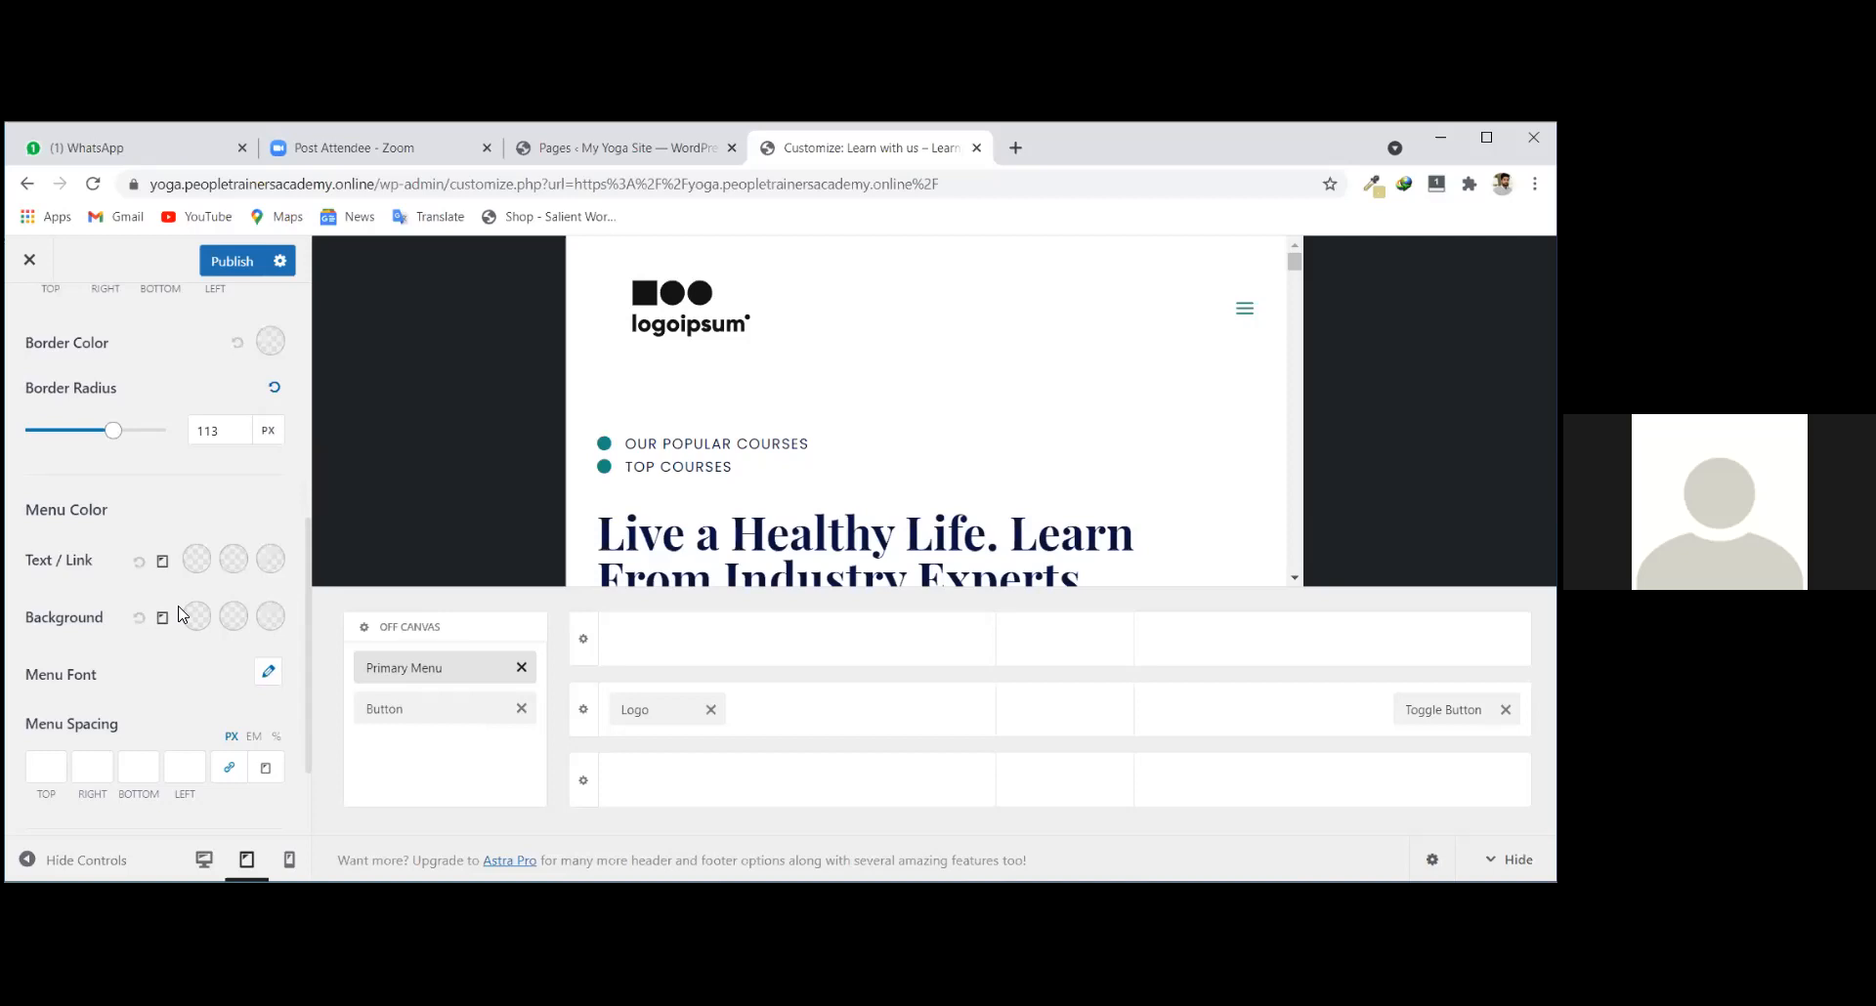
Review the primary menu's hover style, general tab, submenu container, color, font, spacing and margin settings once more.
scroll(78, 552, up, 5)
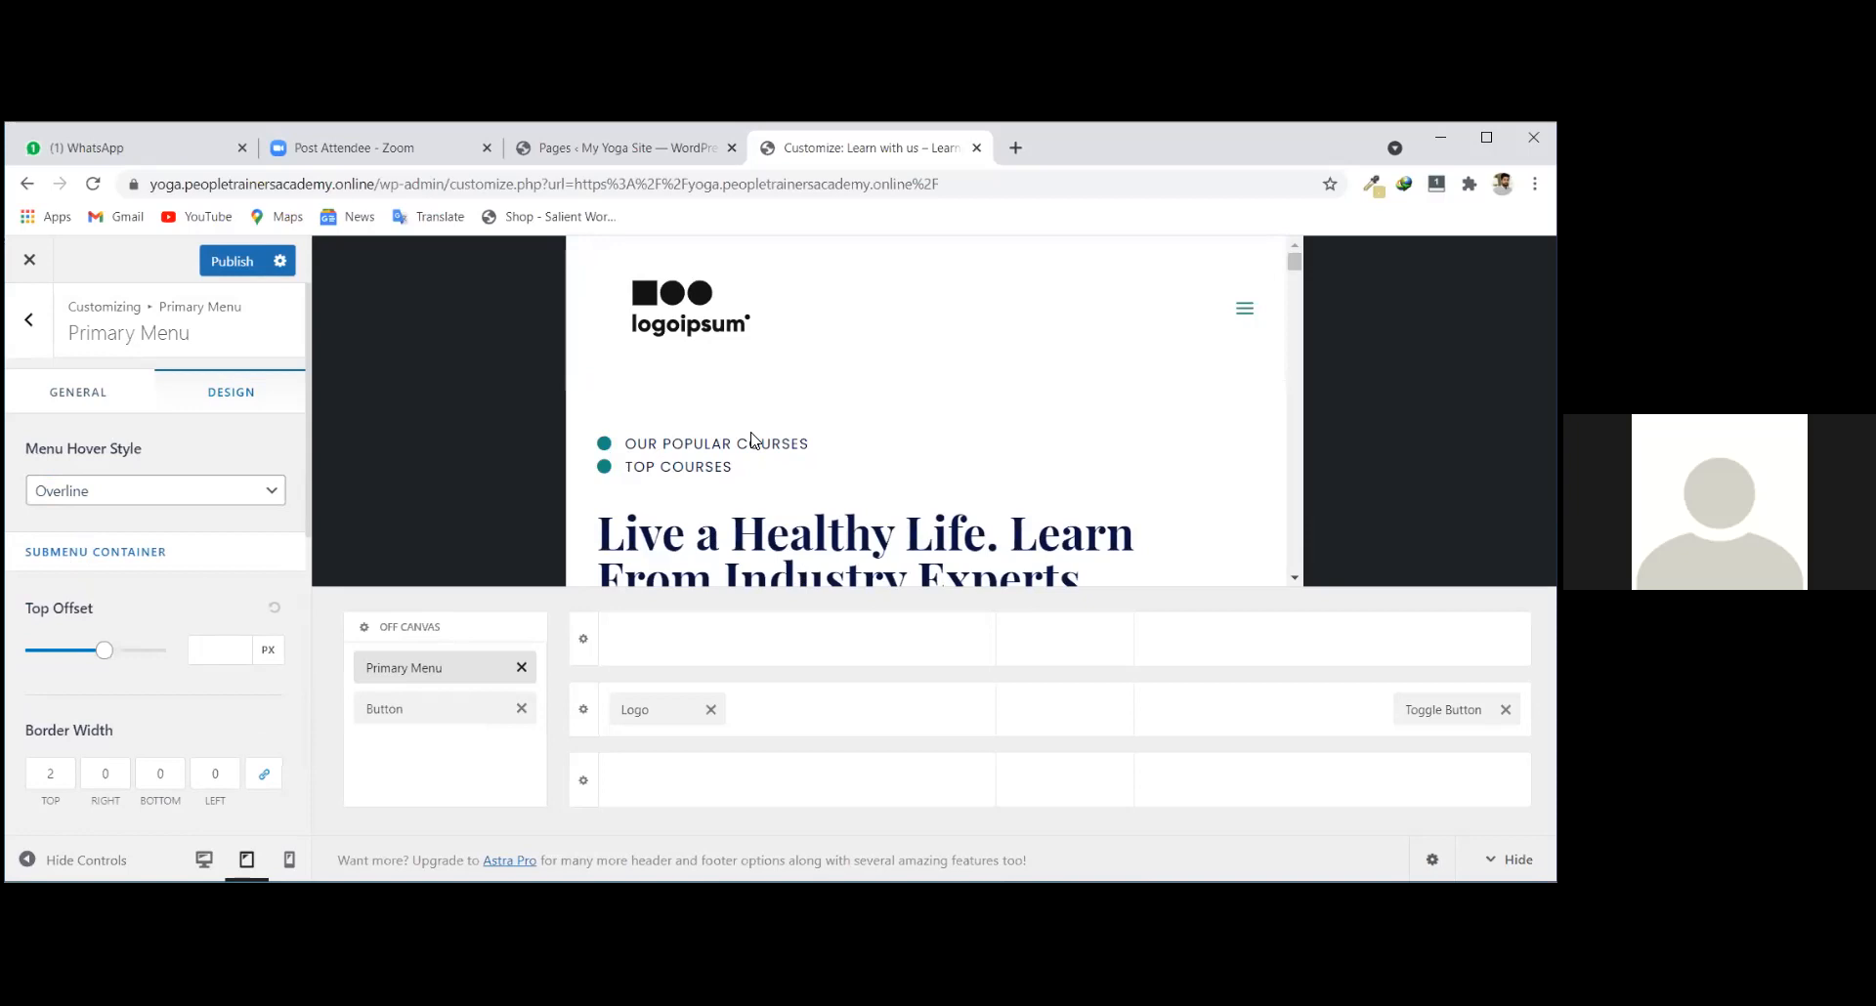
click(277, 489)
click(277, 488)
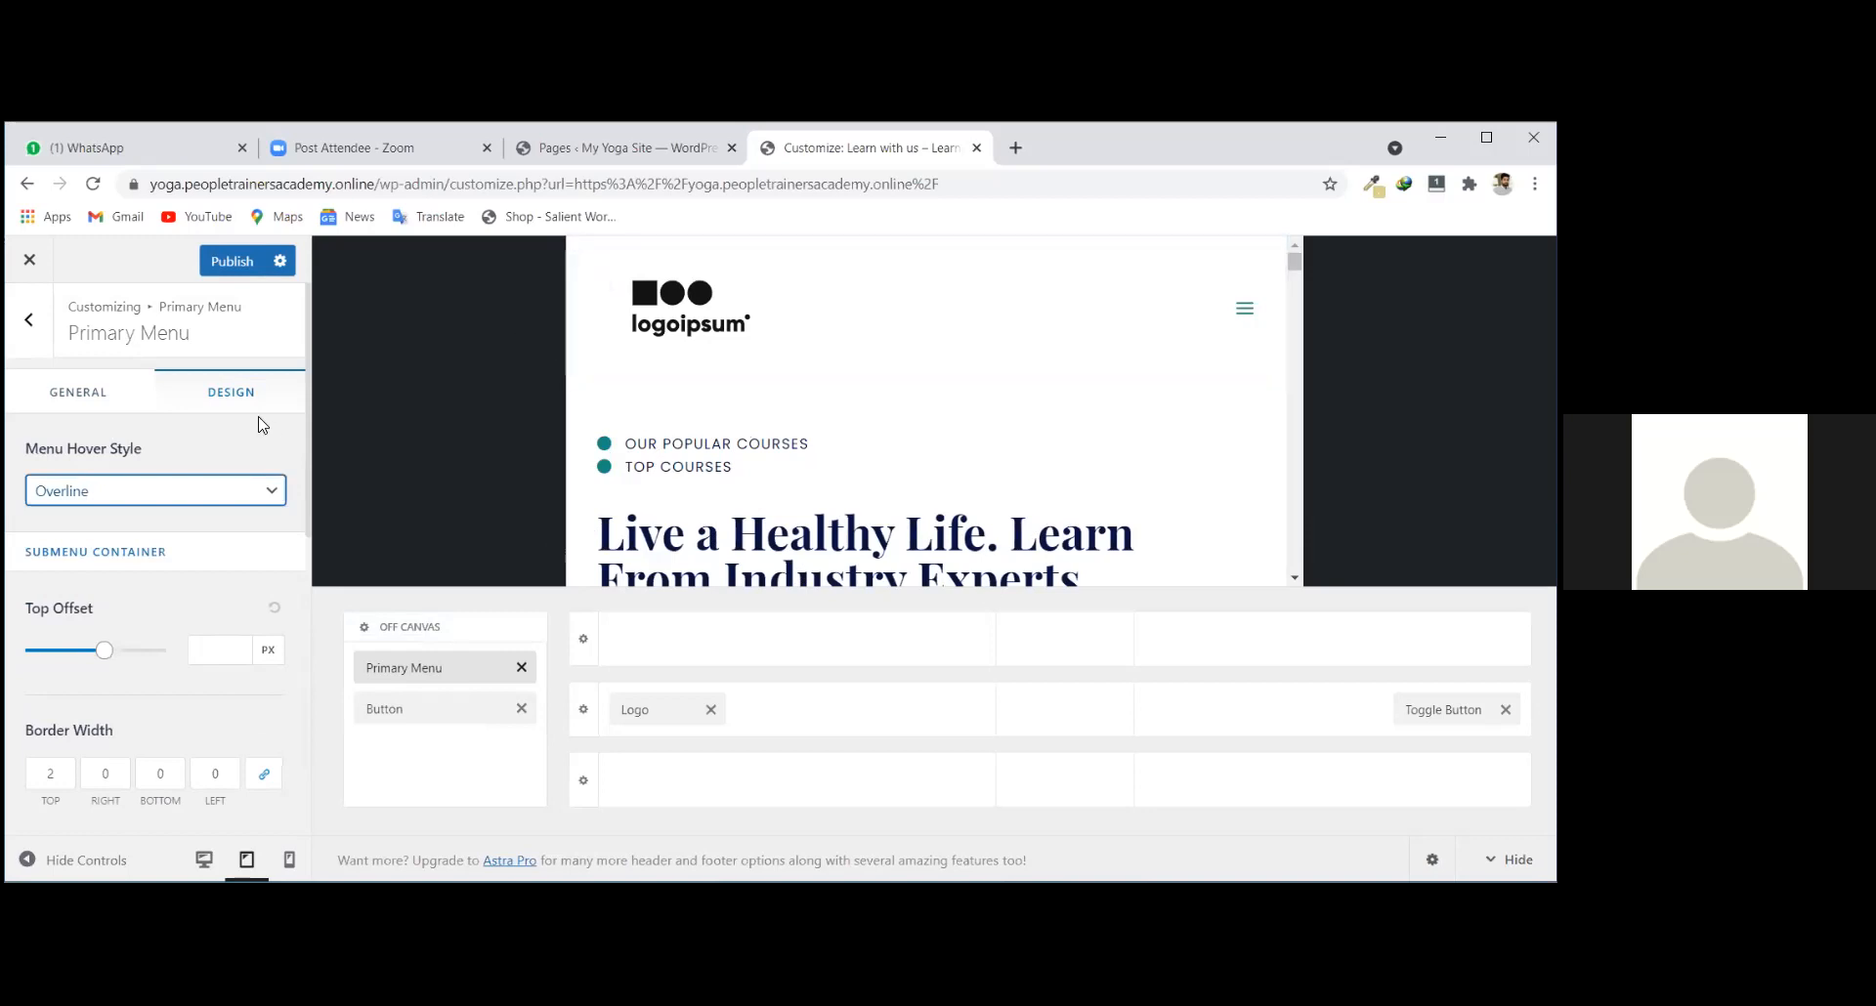
click(78, 392)
click(232, 393)
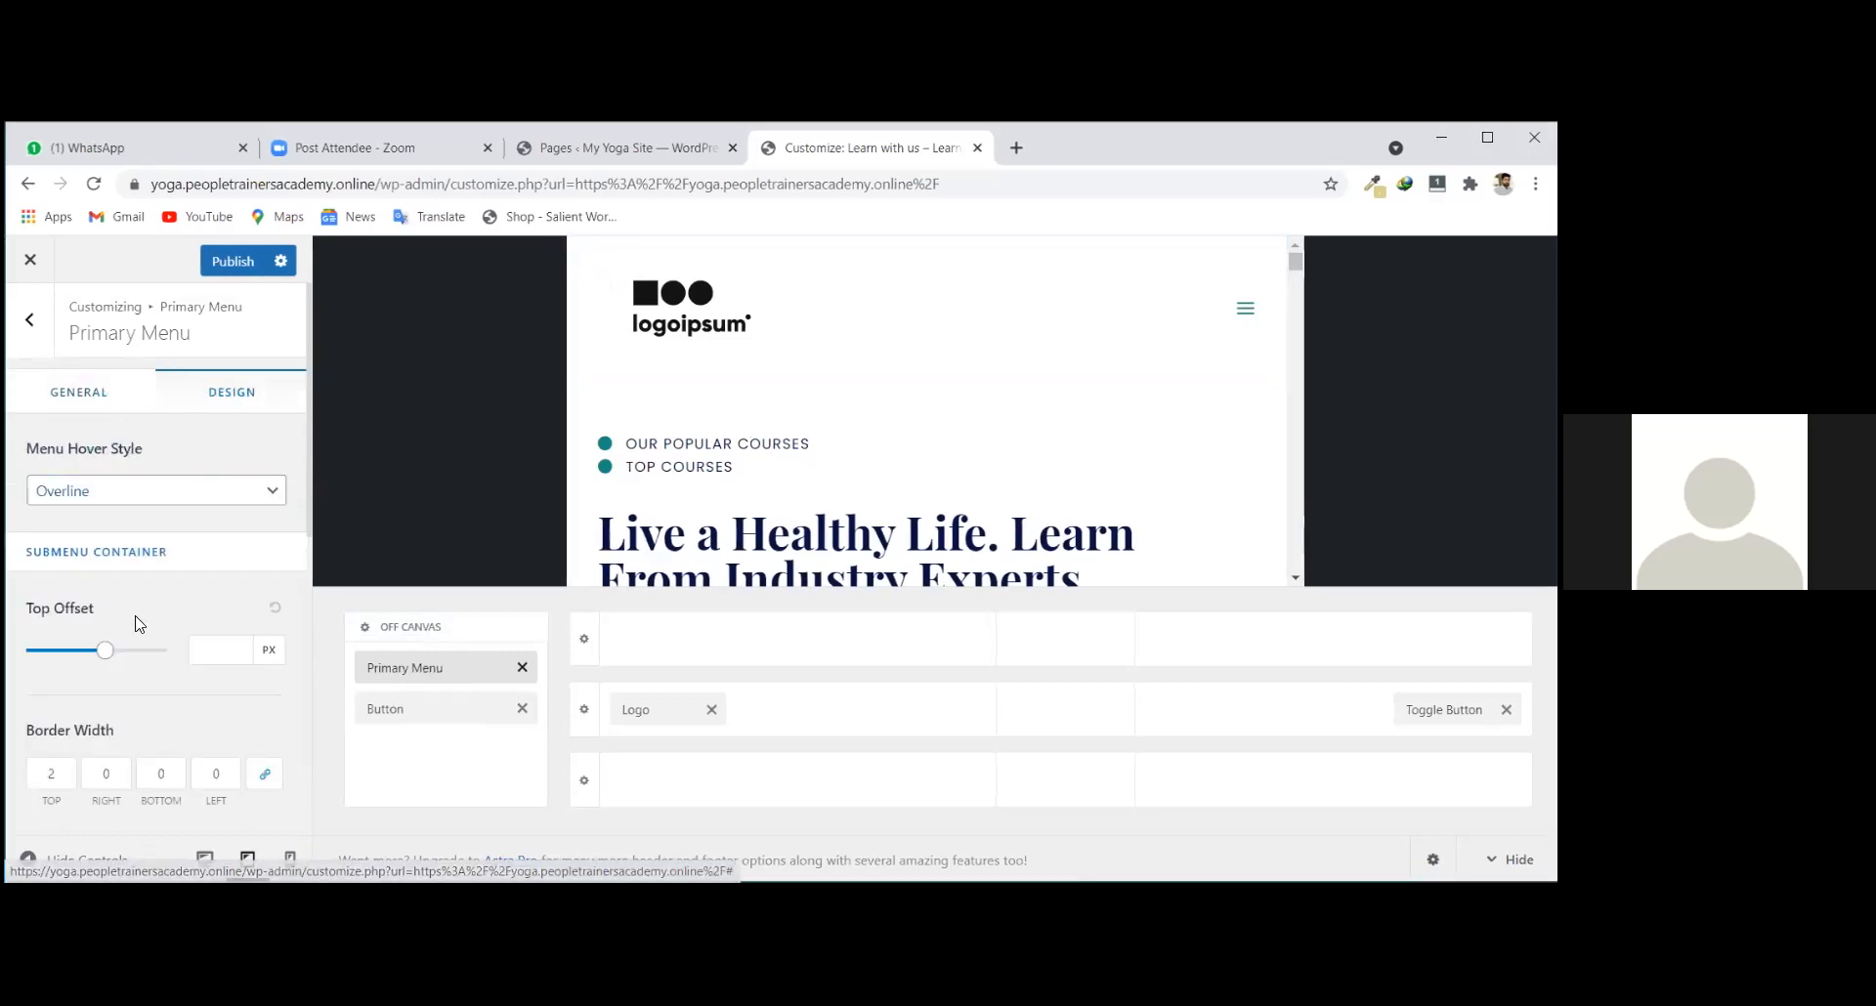
scroll(142, 665, down, 5)
scroll(145, 683, down, 2)
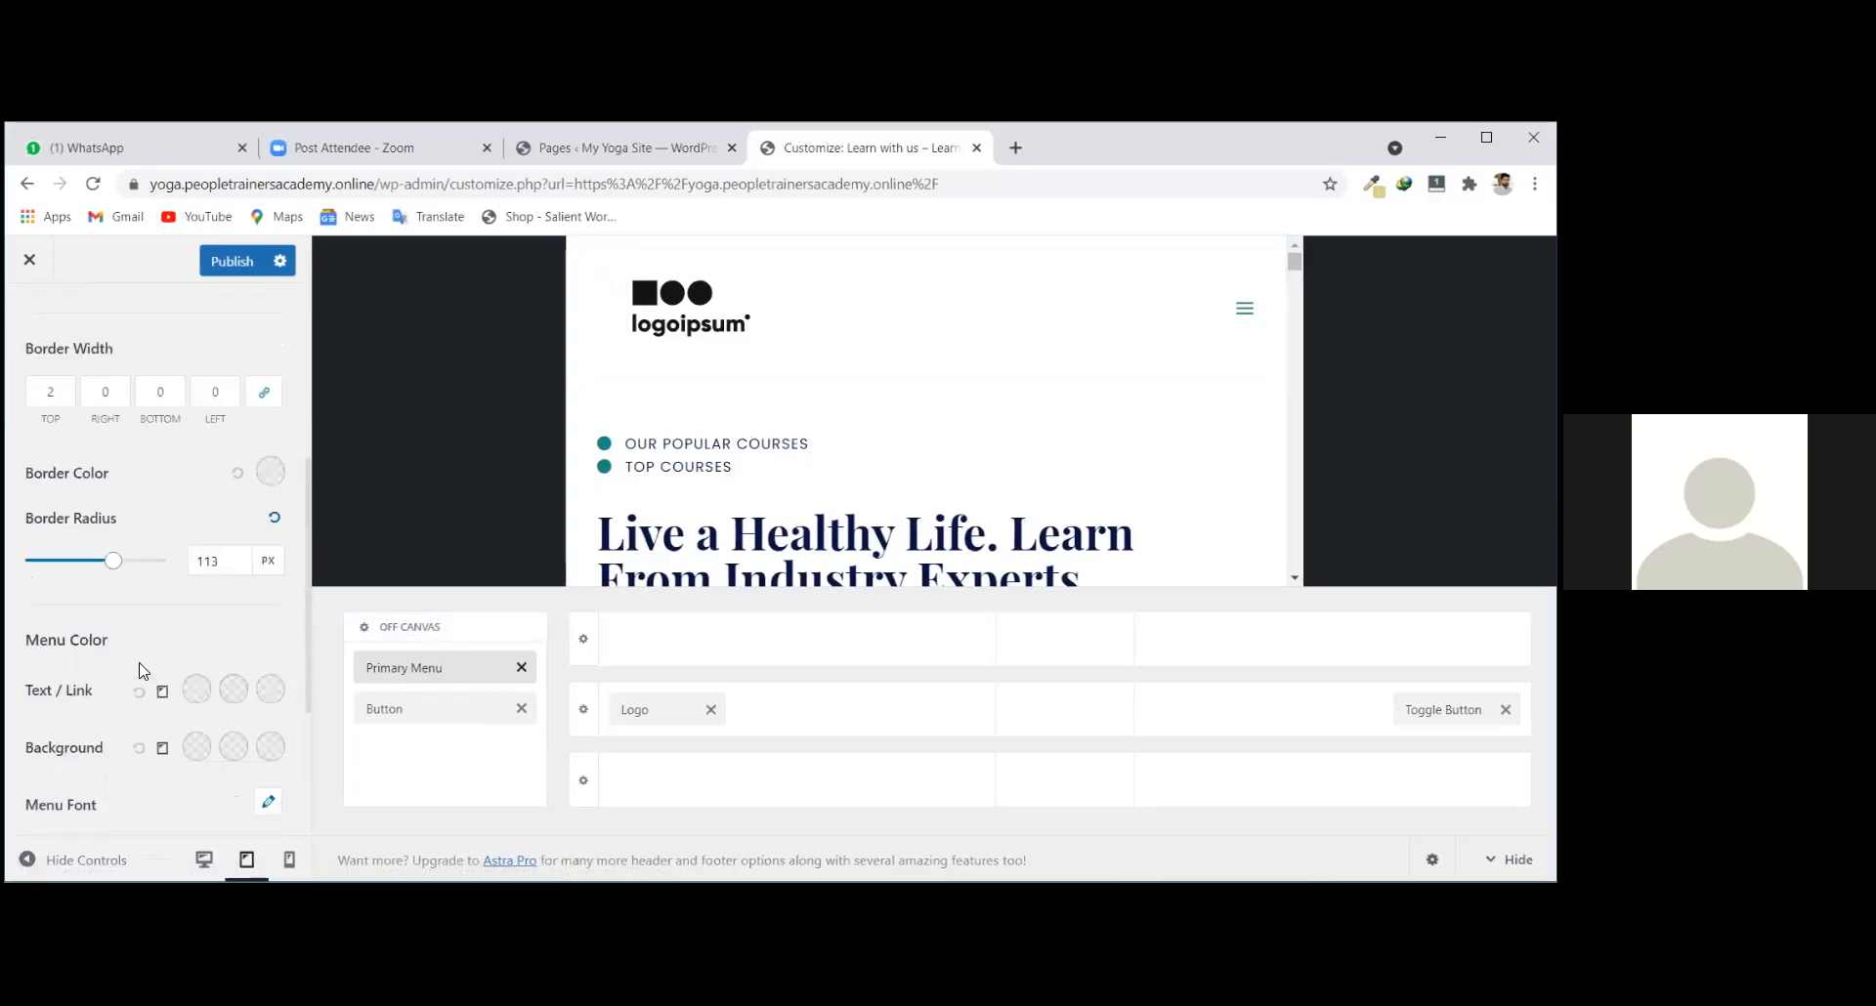
scroll(164, 596, down, 3)
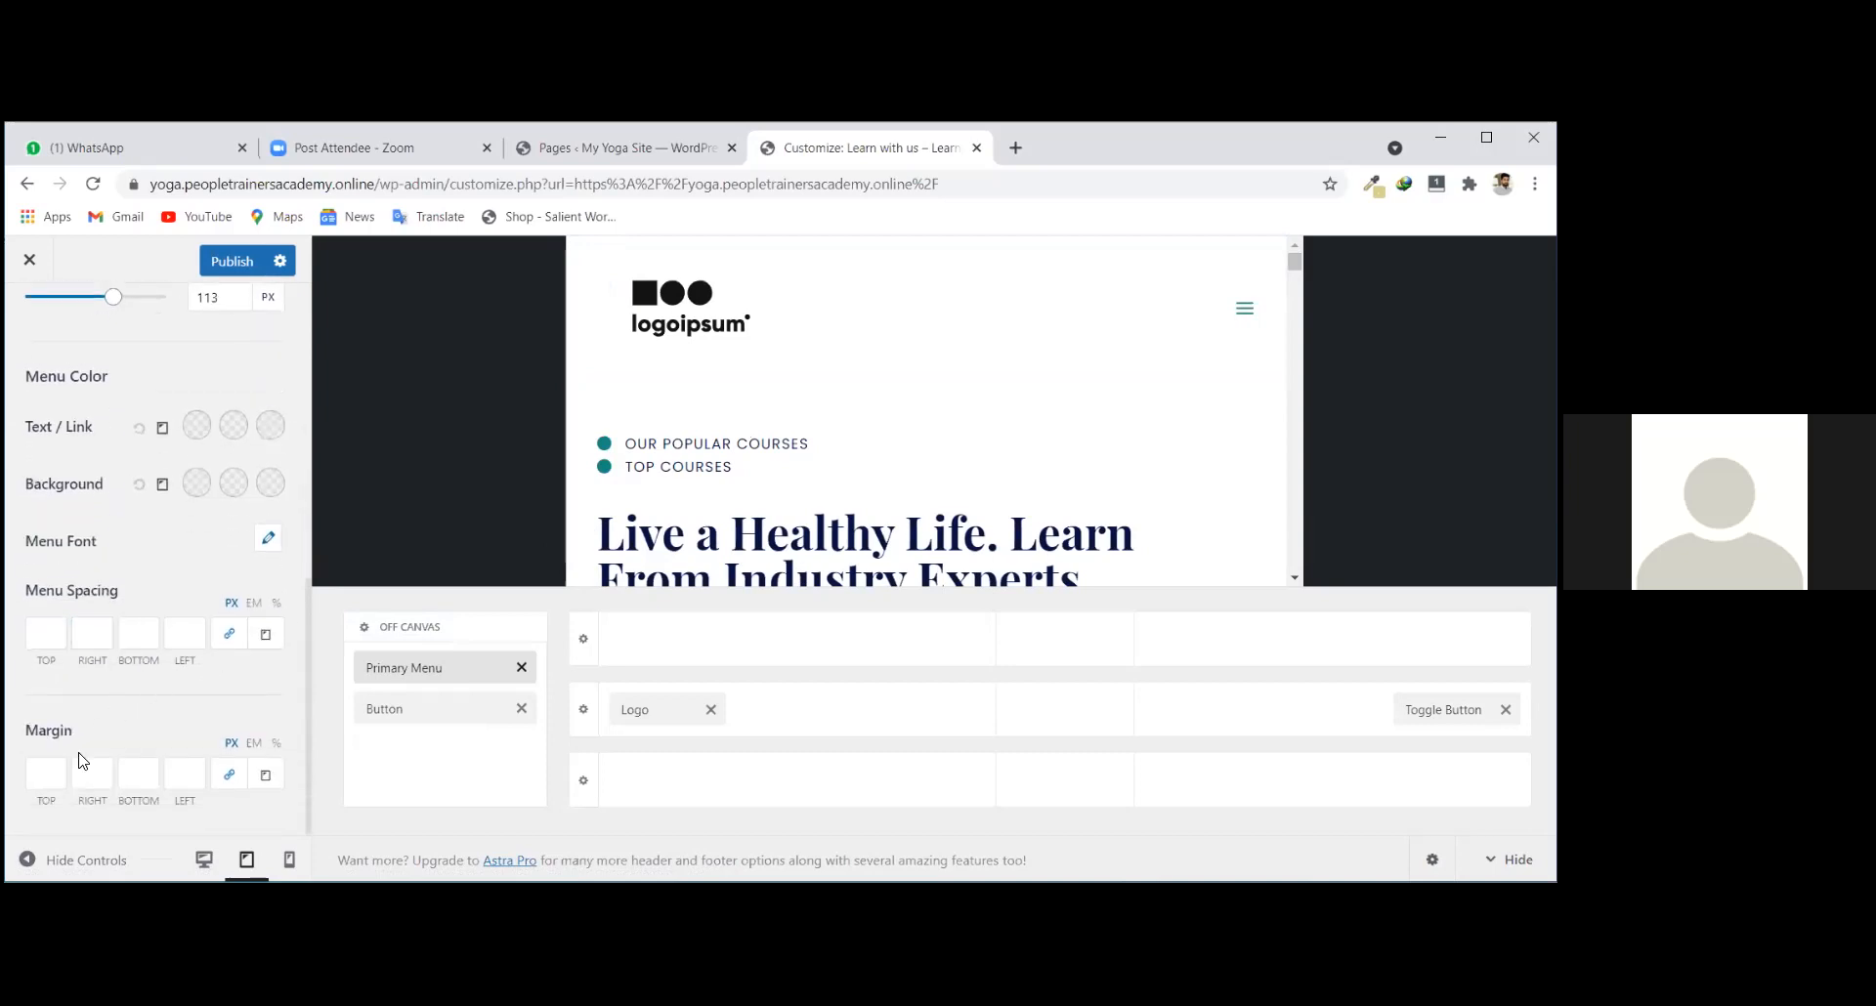
click(184, 773)
scroll(150, 599, up, 6)
scroll(156, 598, down, 6)
Switch the preview to mobile size and look over the home page's header, hero and content sections.
click(248, 868)
click(288, 861)
scroll(1011, 410, down, 8)
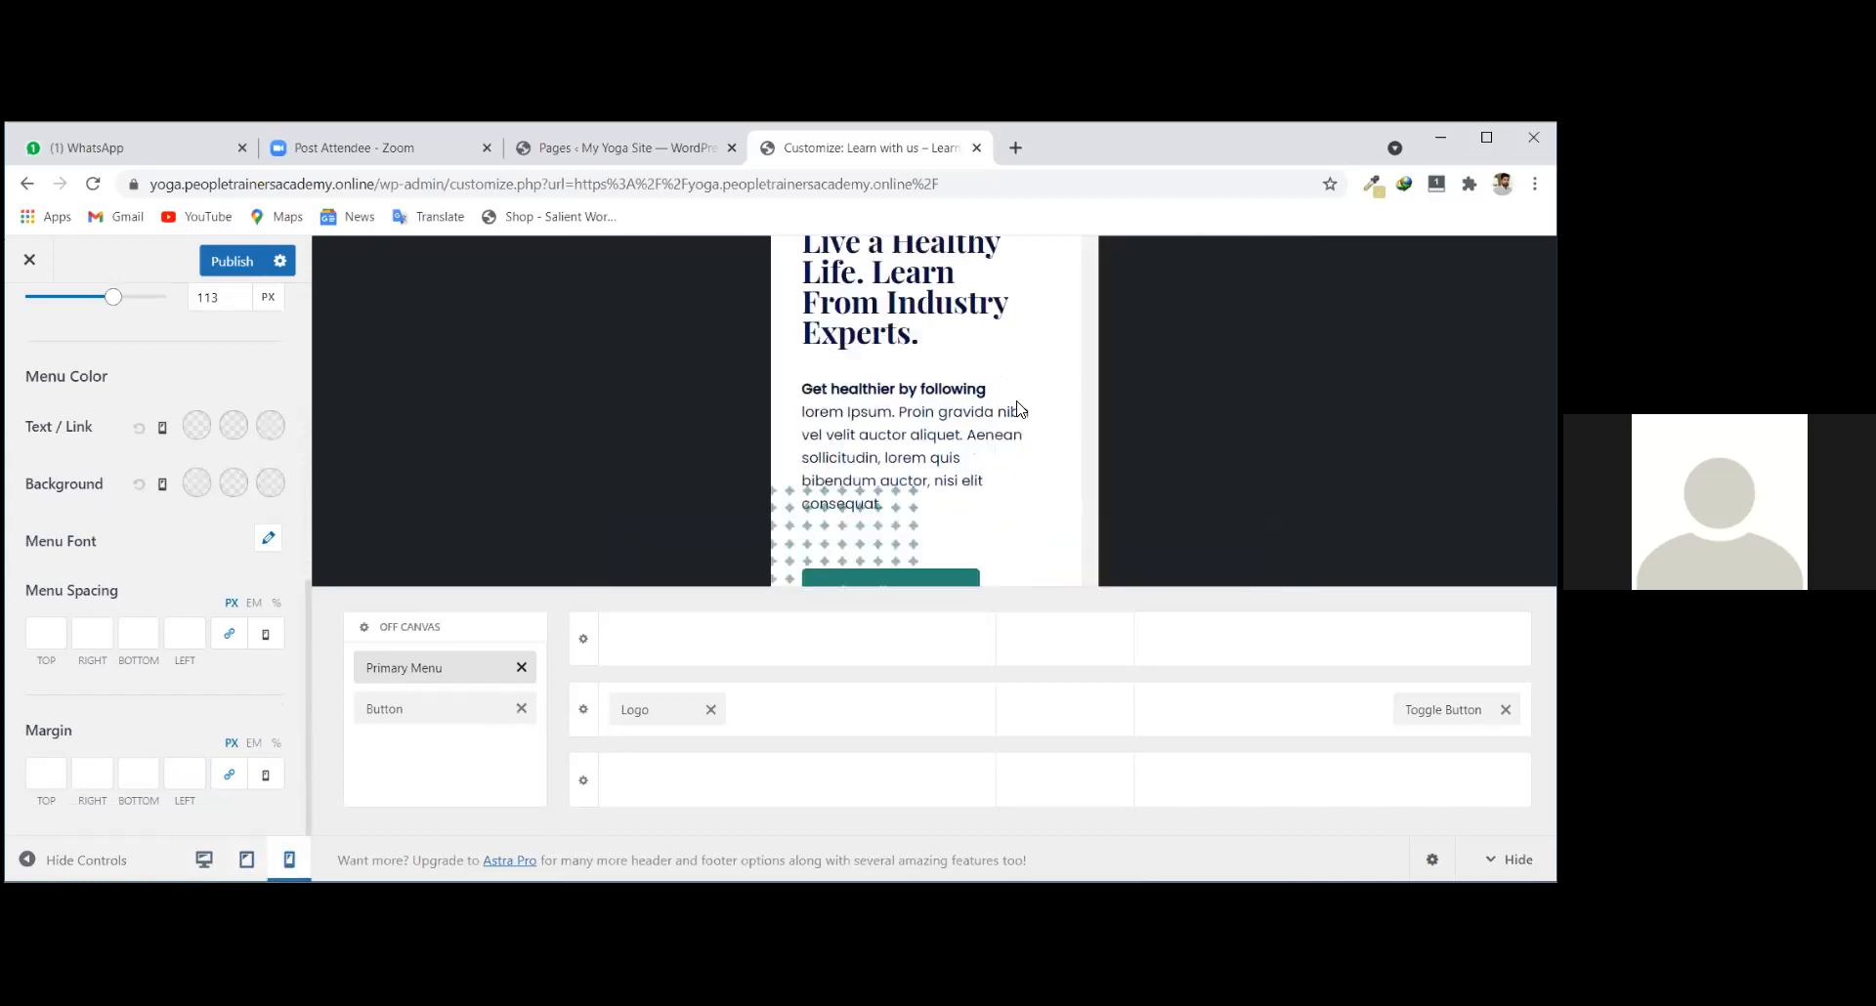
scroll(1004, 474, up, 3)
scroll(966, 481, up, 5)
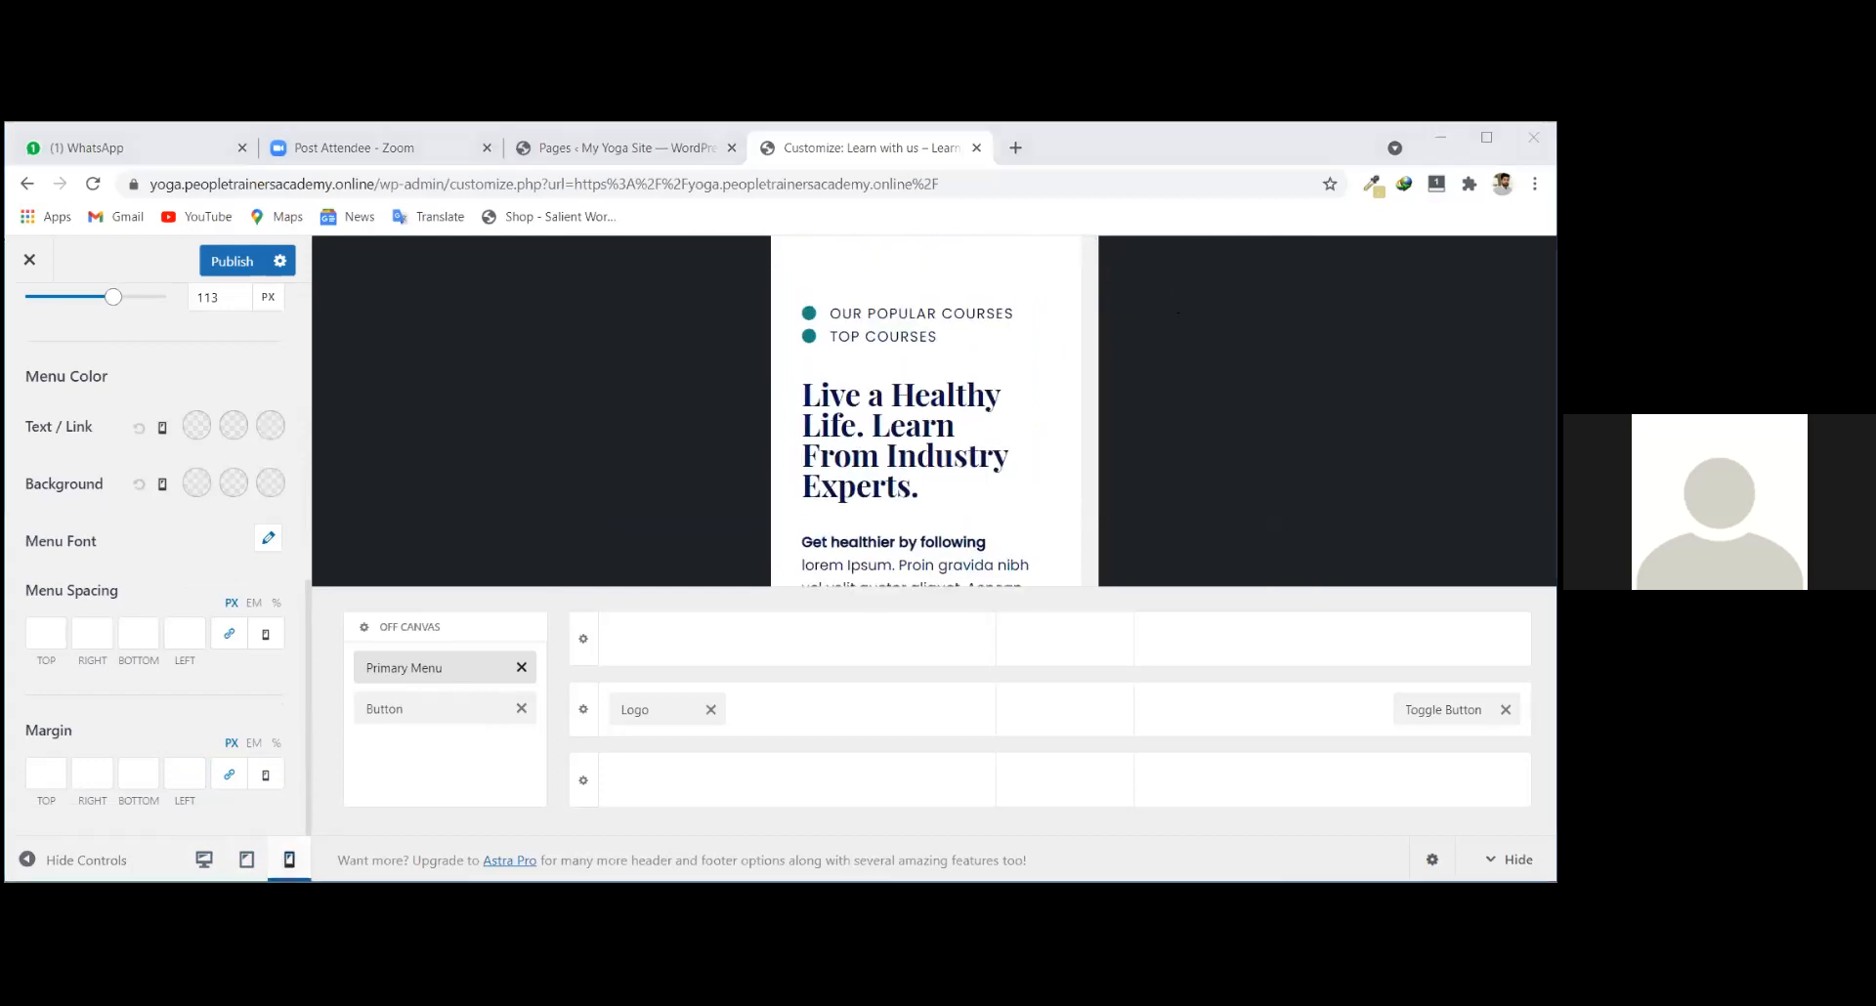
scroll(947, 523, down, 5)
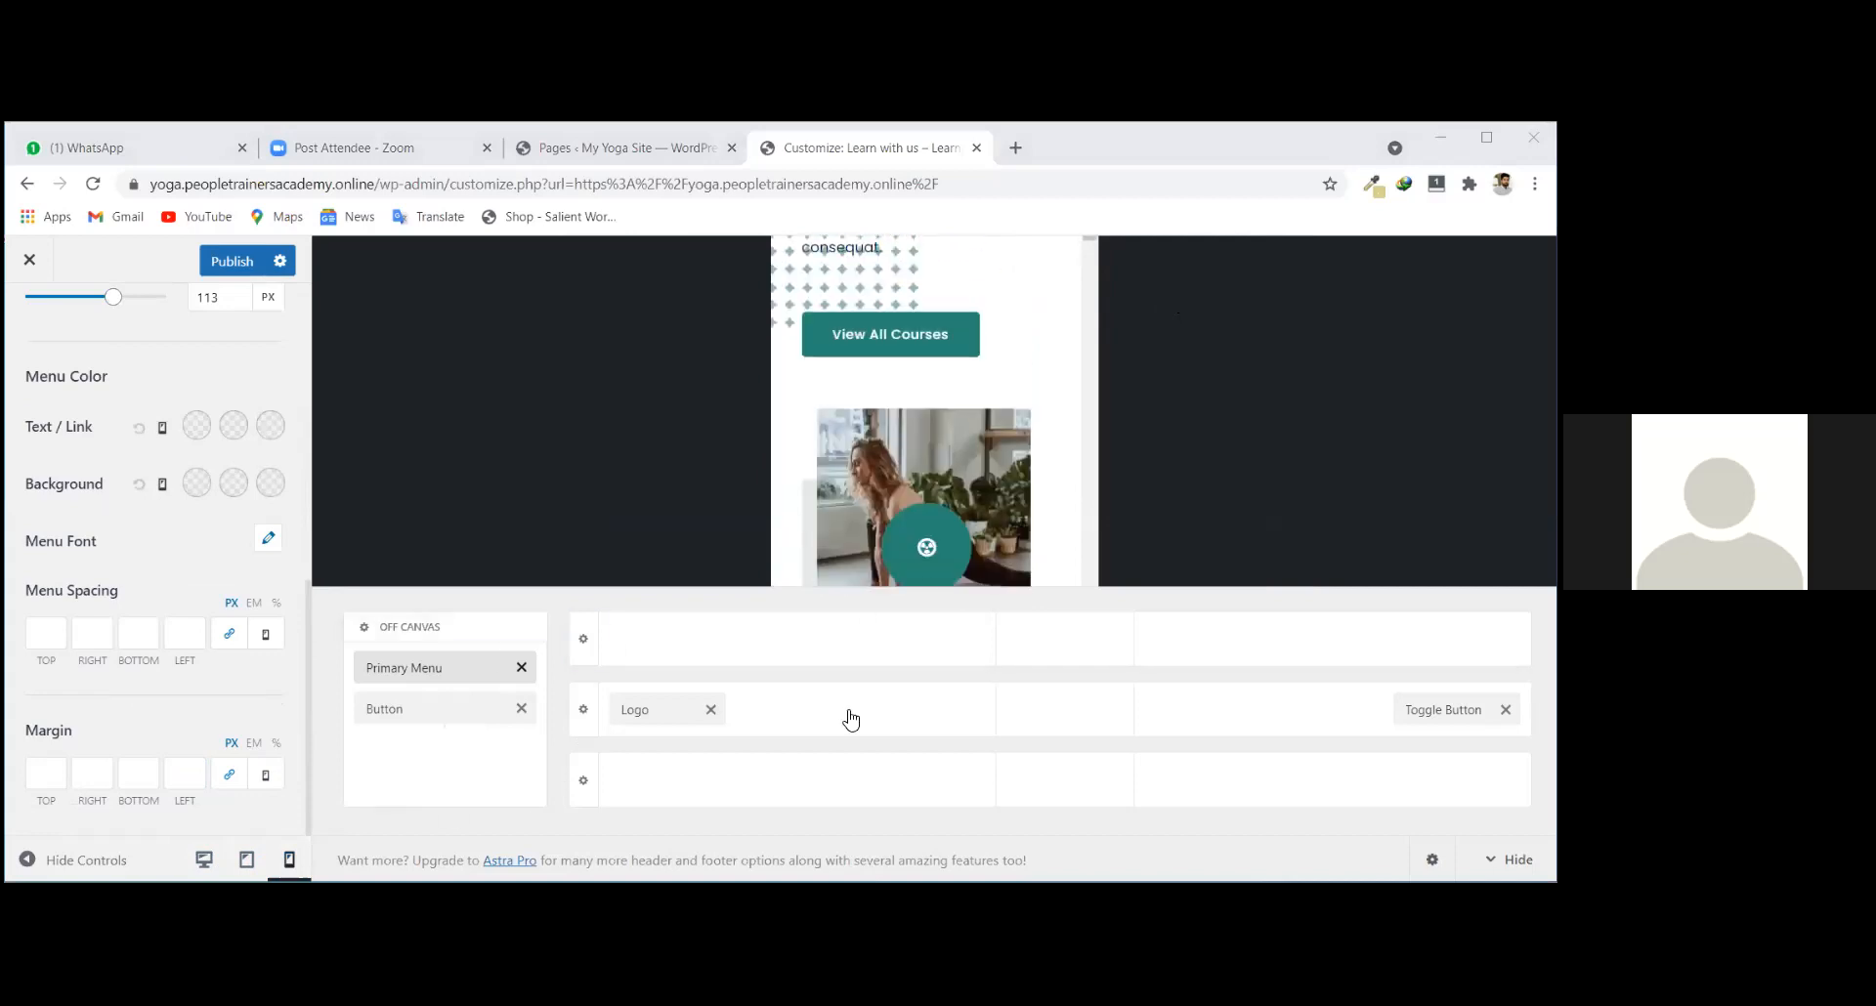
scroll(1067, 526, down, 2)
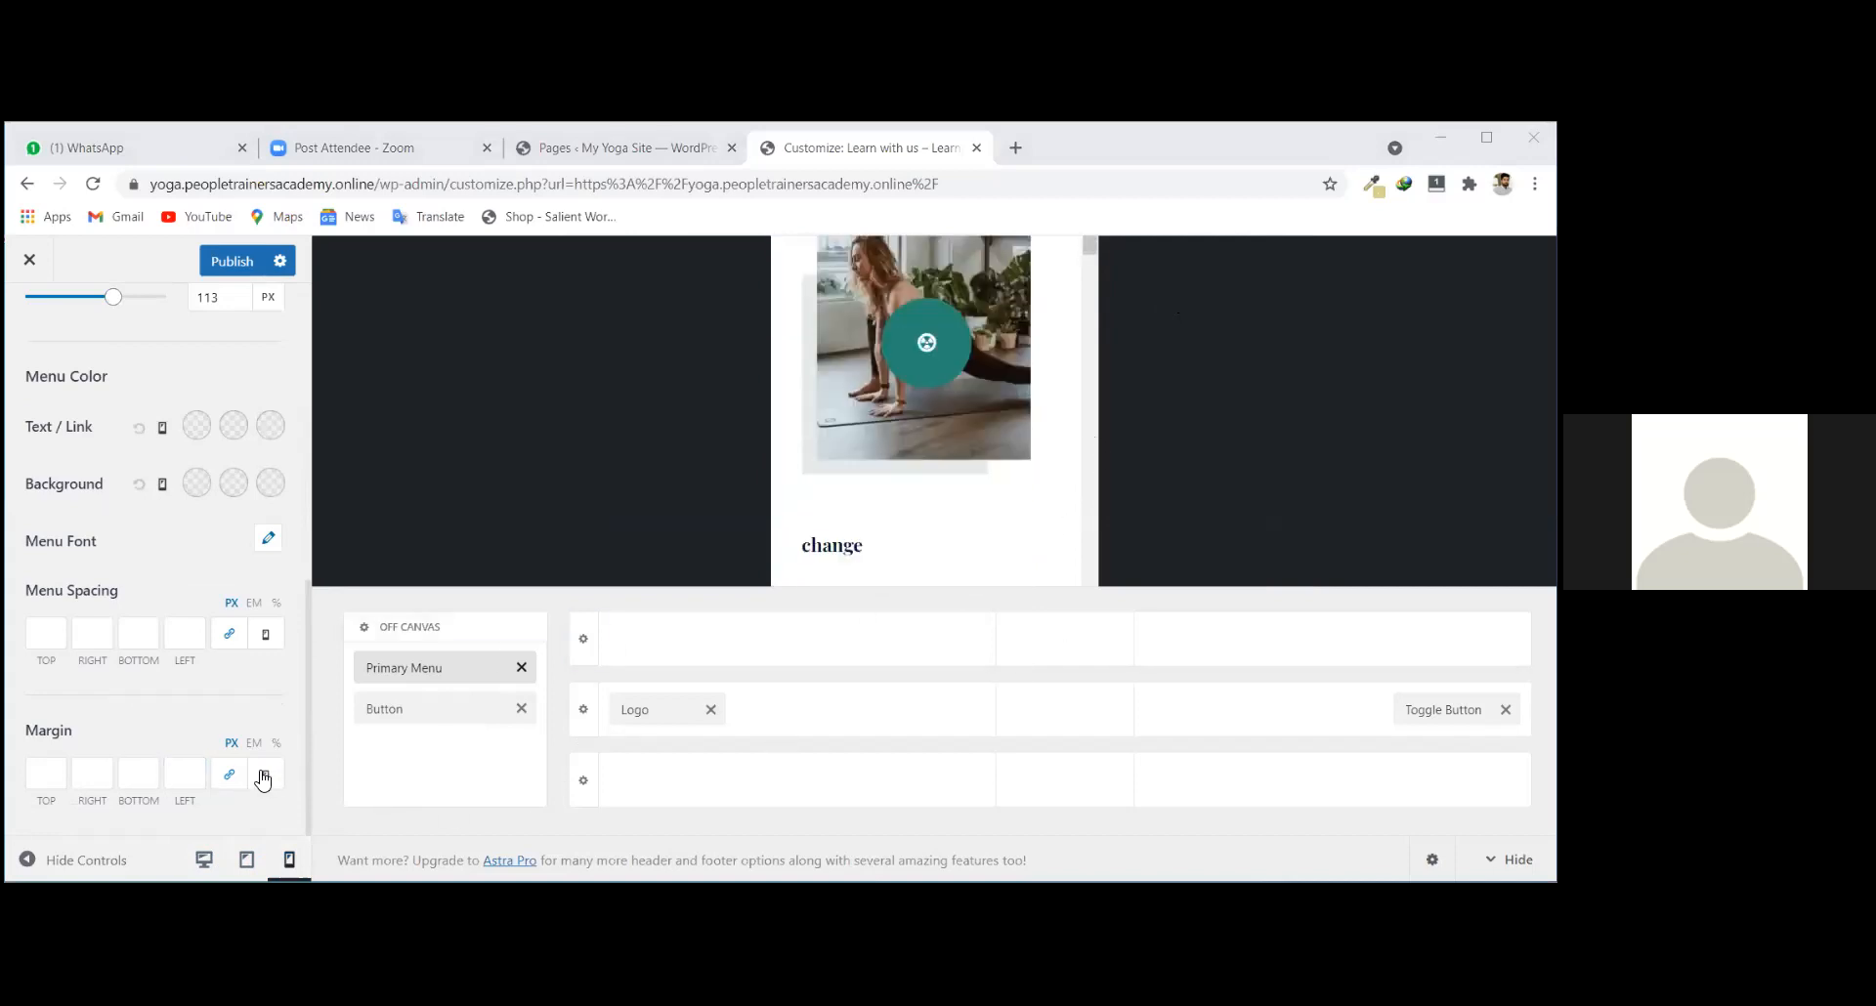
scroll(970, 467, down, 5)
scroll(969, 467, down, 10)
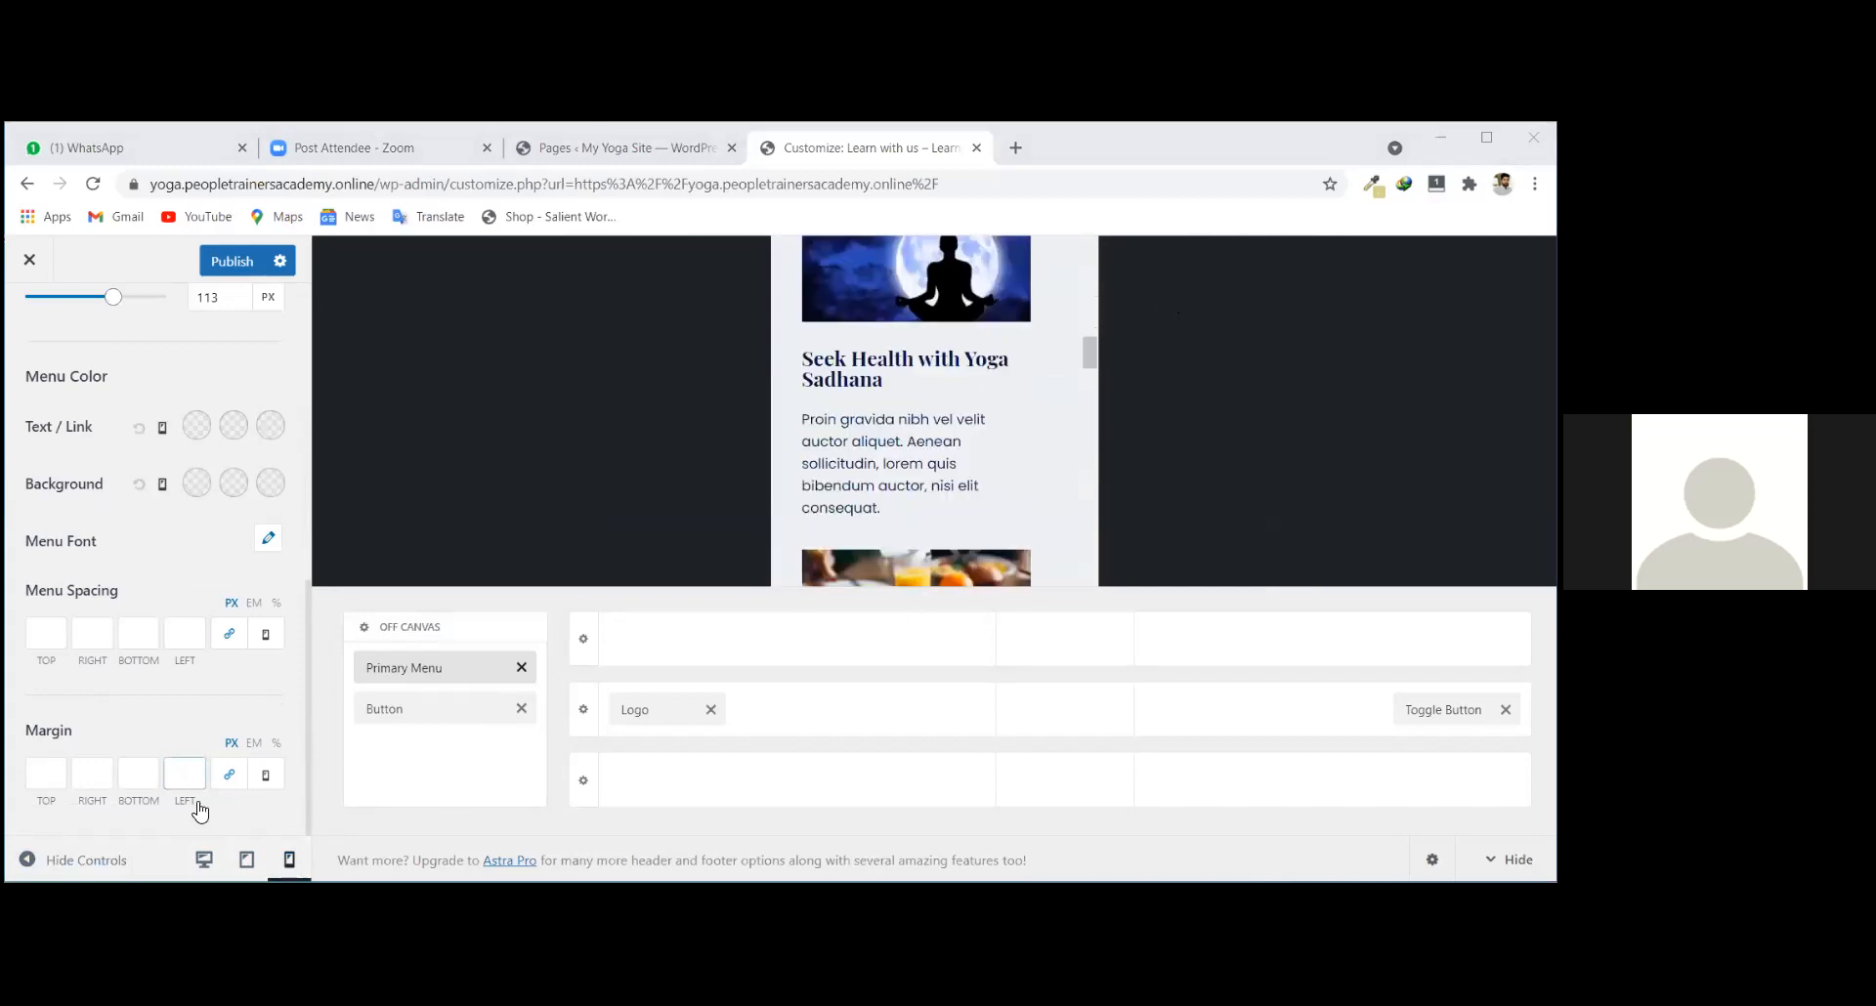
scroll(281, 707, up, 4)
scroll(952, 430, up, 12)
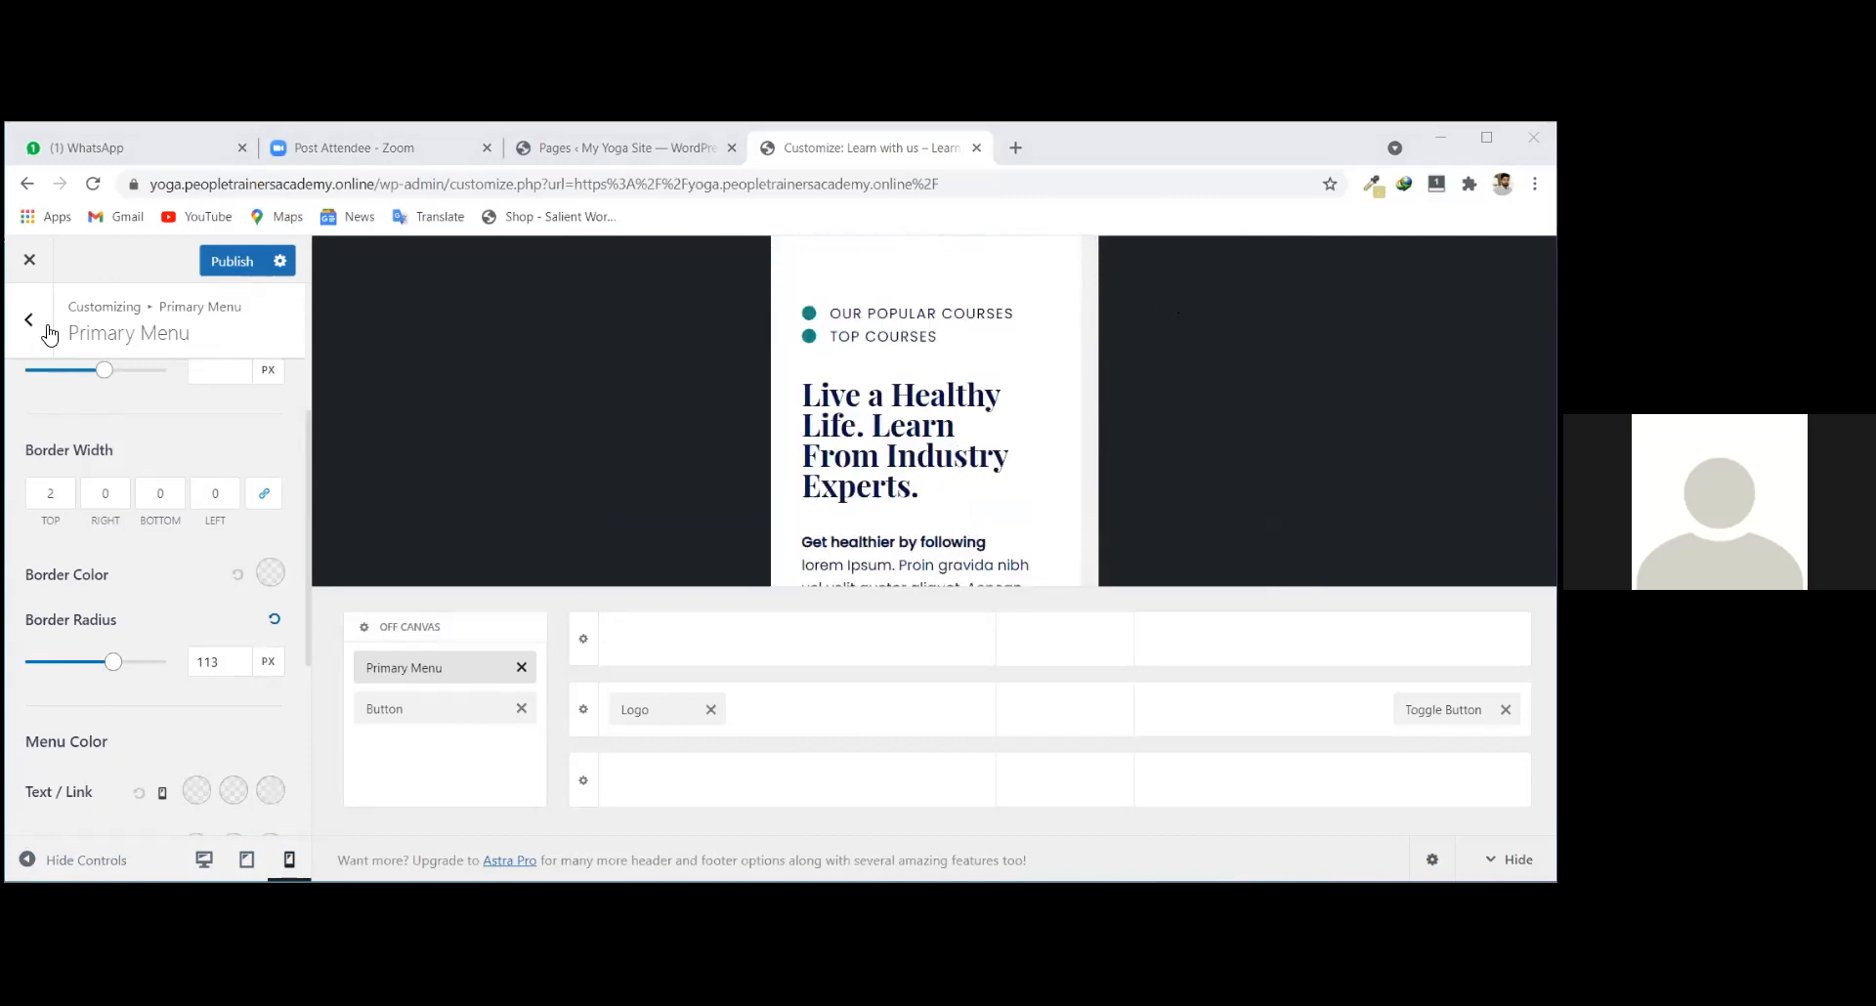
Leave the Customizer and open the live yoga site in a new tab, closing the older duplicate of it.
click(33, 262)
click(878, 320)
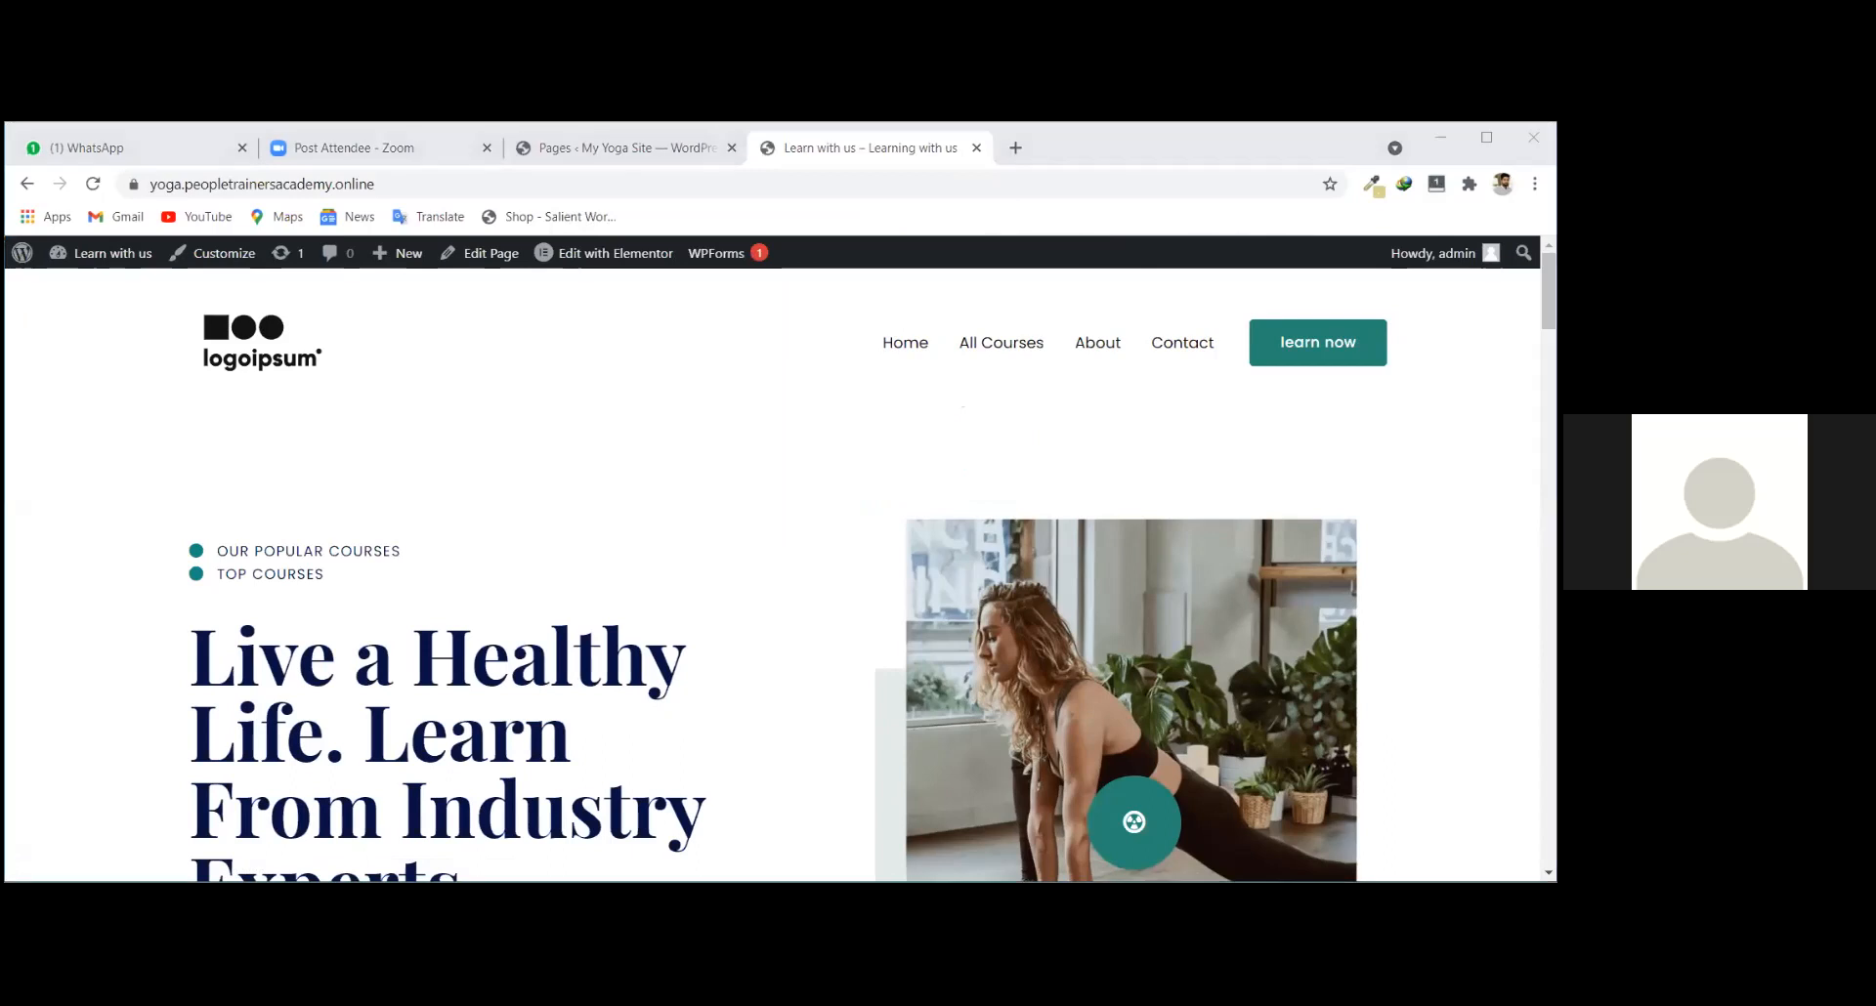
click(627, 147)
right_click(80, 298)
click(136, 305)
click(869, 148)
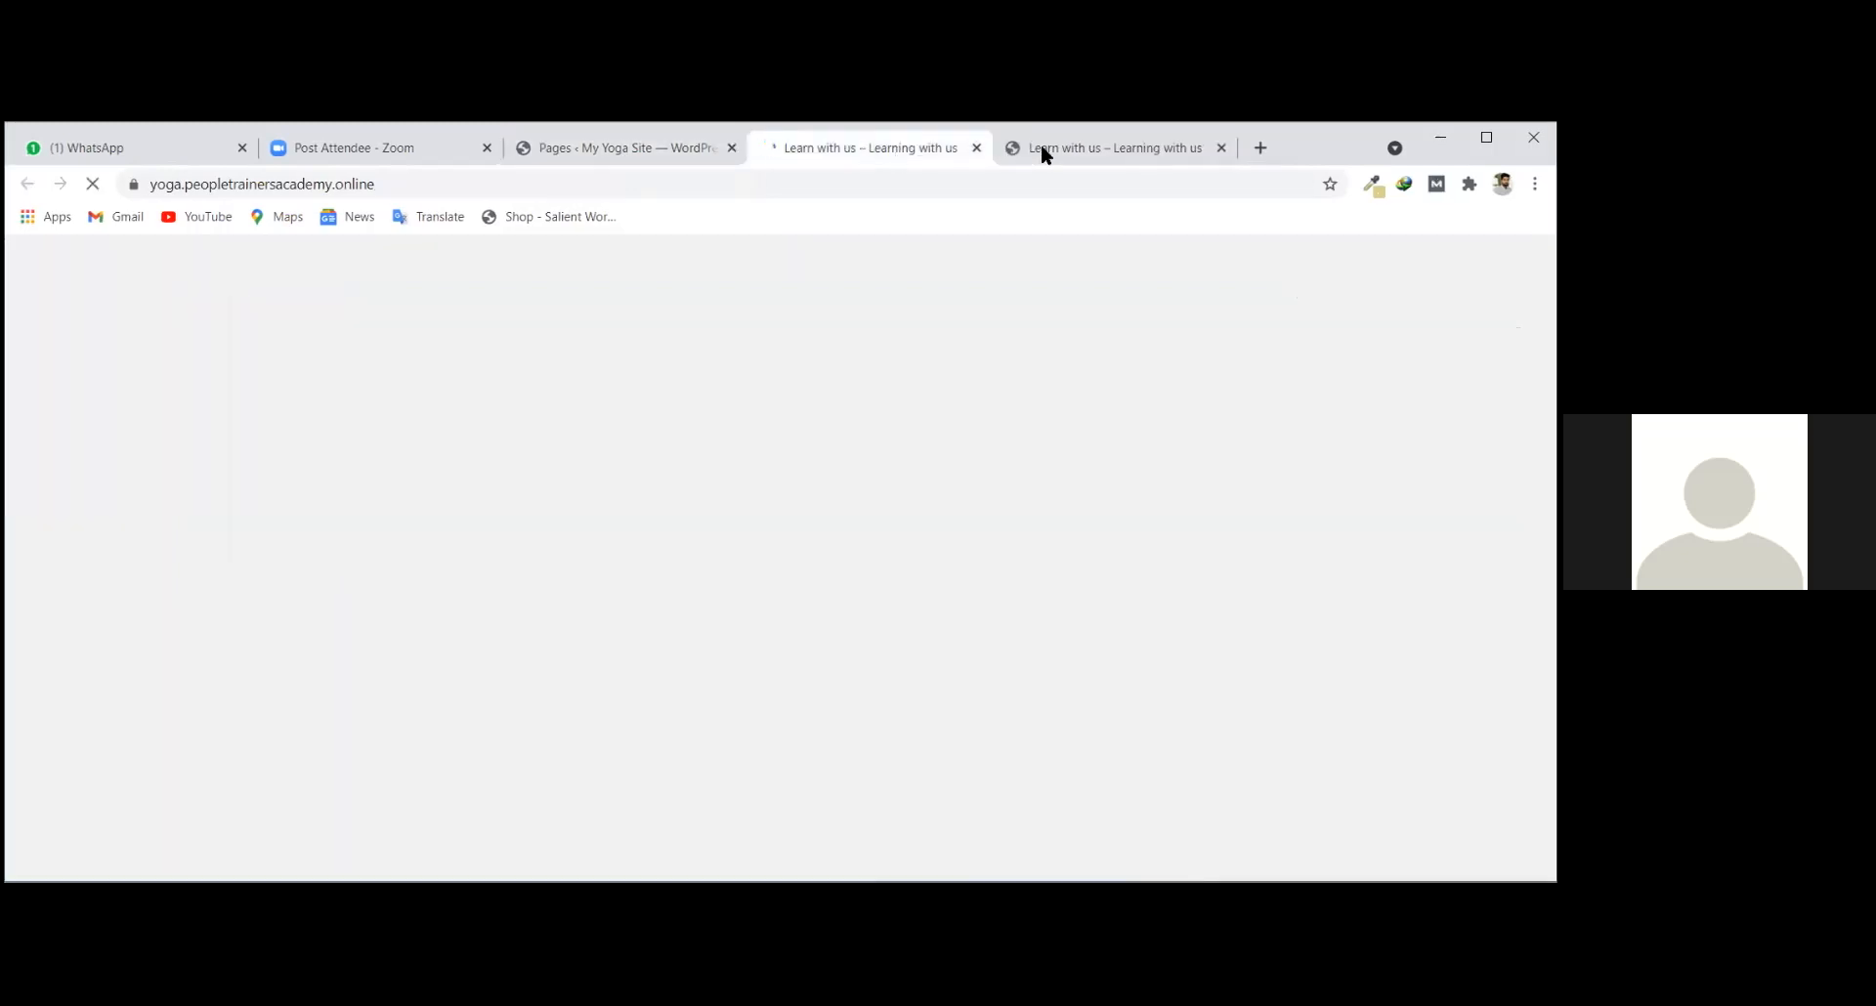
click(1180, 153)
click(1220, 149)
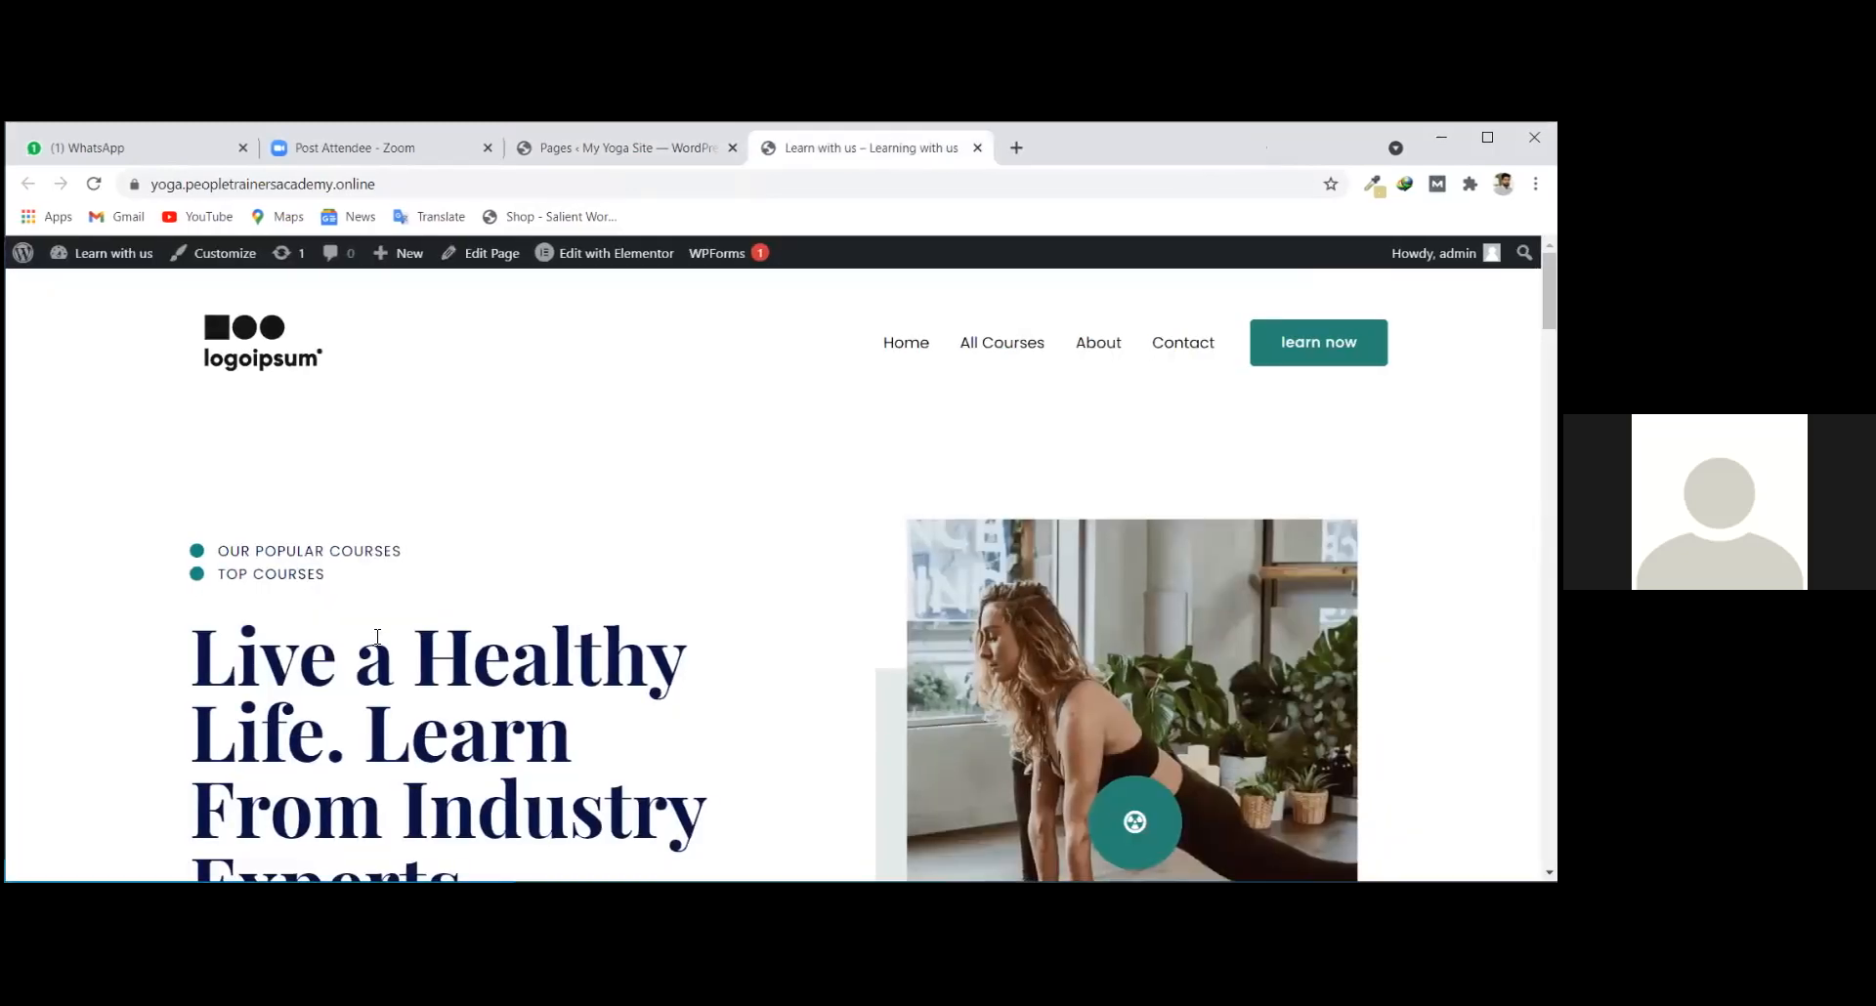
Look through the live home page from the header to the Start Your Journey of Happiness and Health section.
scroll(436, 622, down, 4)
scroll(436, 623, up, 4)
scroll(436, 622, down, 10)
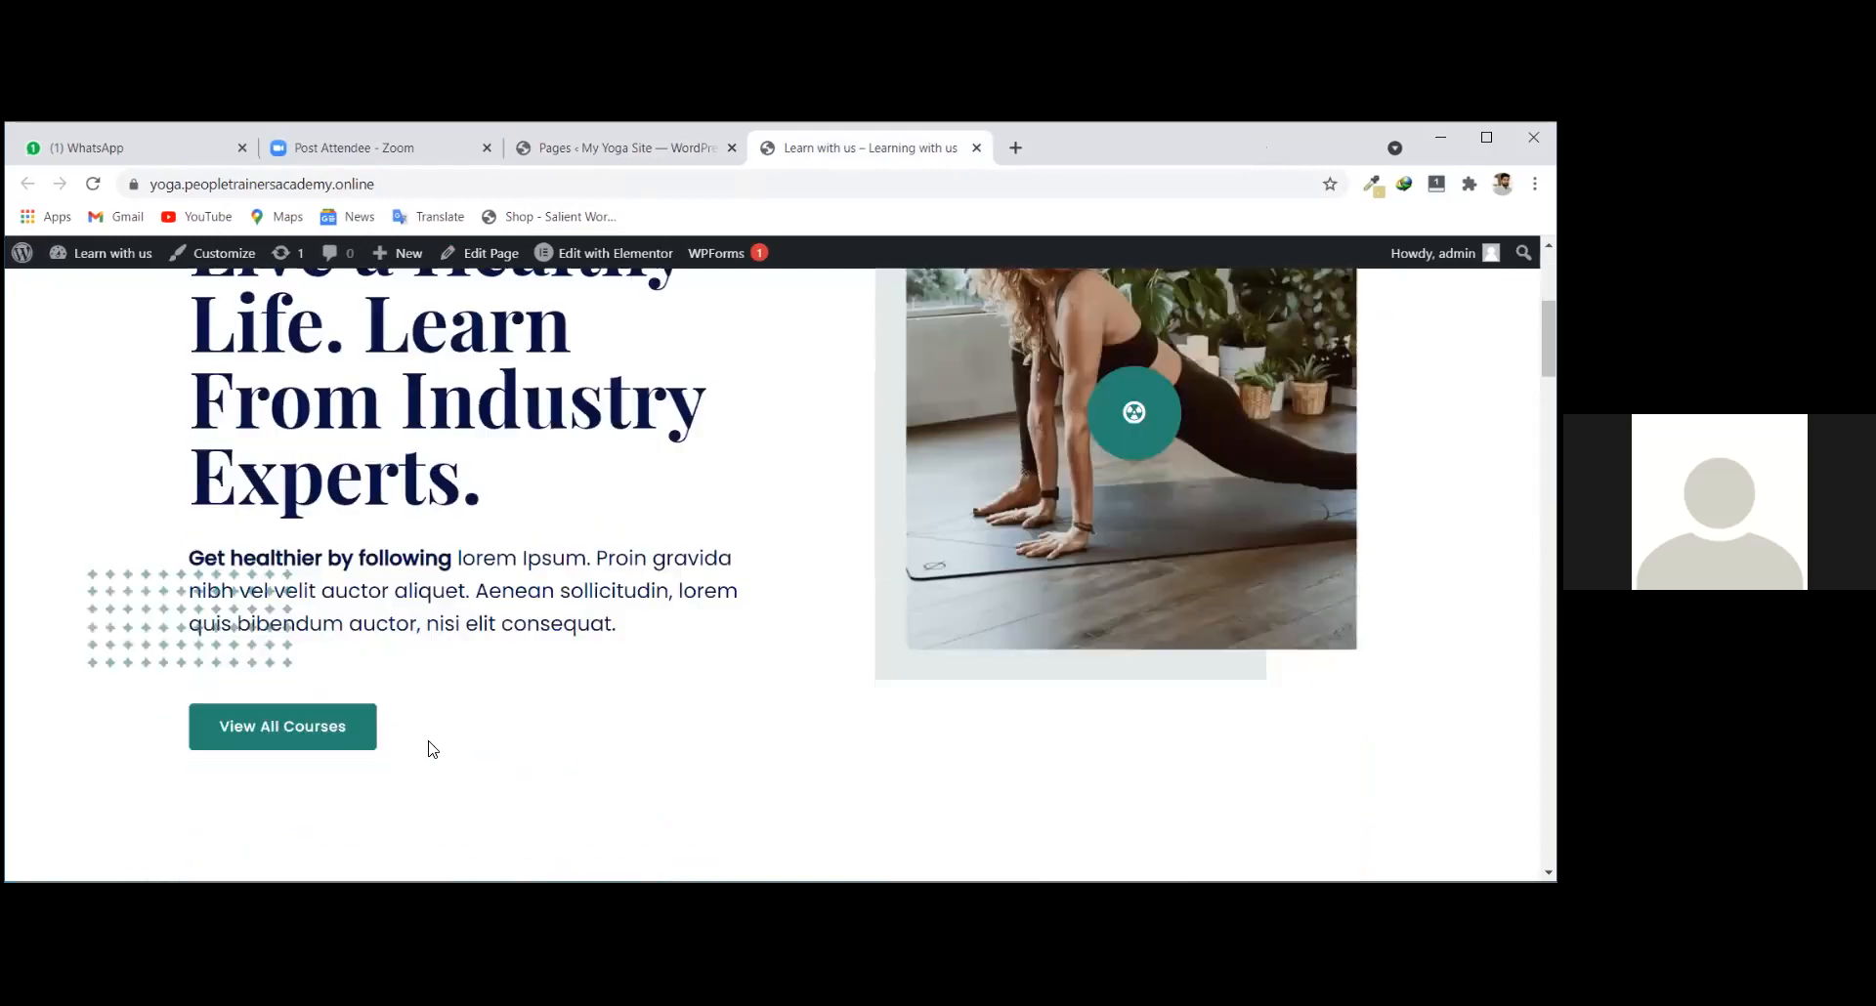
scroll(856, 674, down, 1)
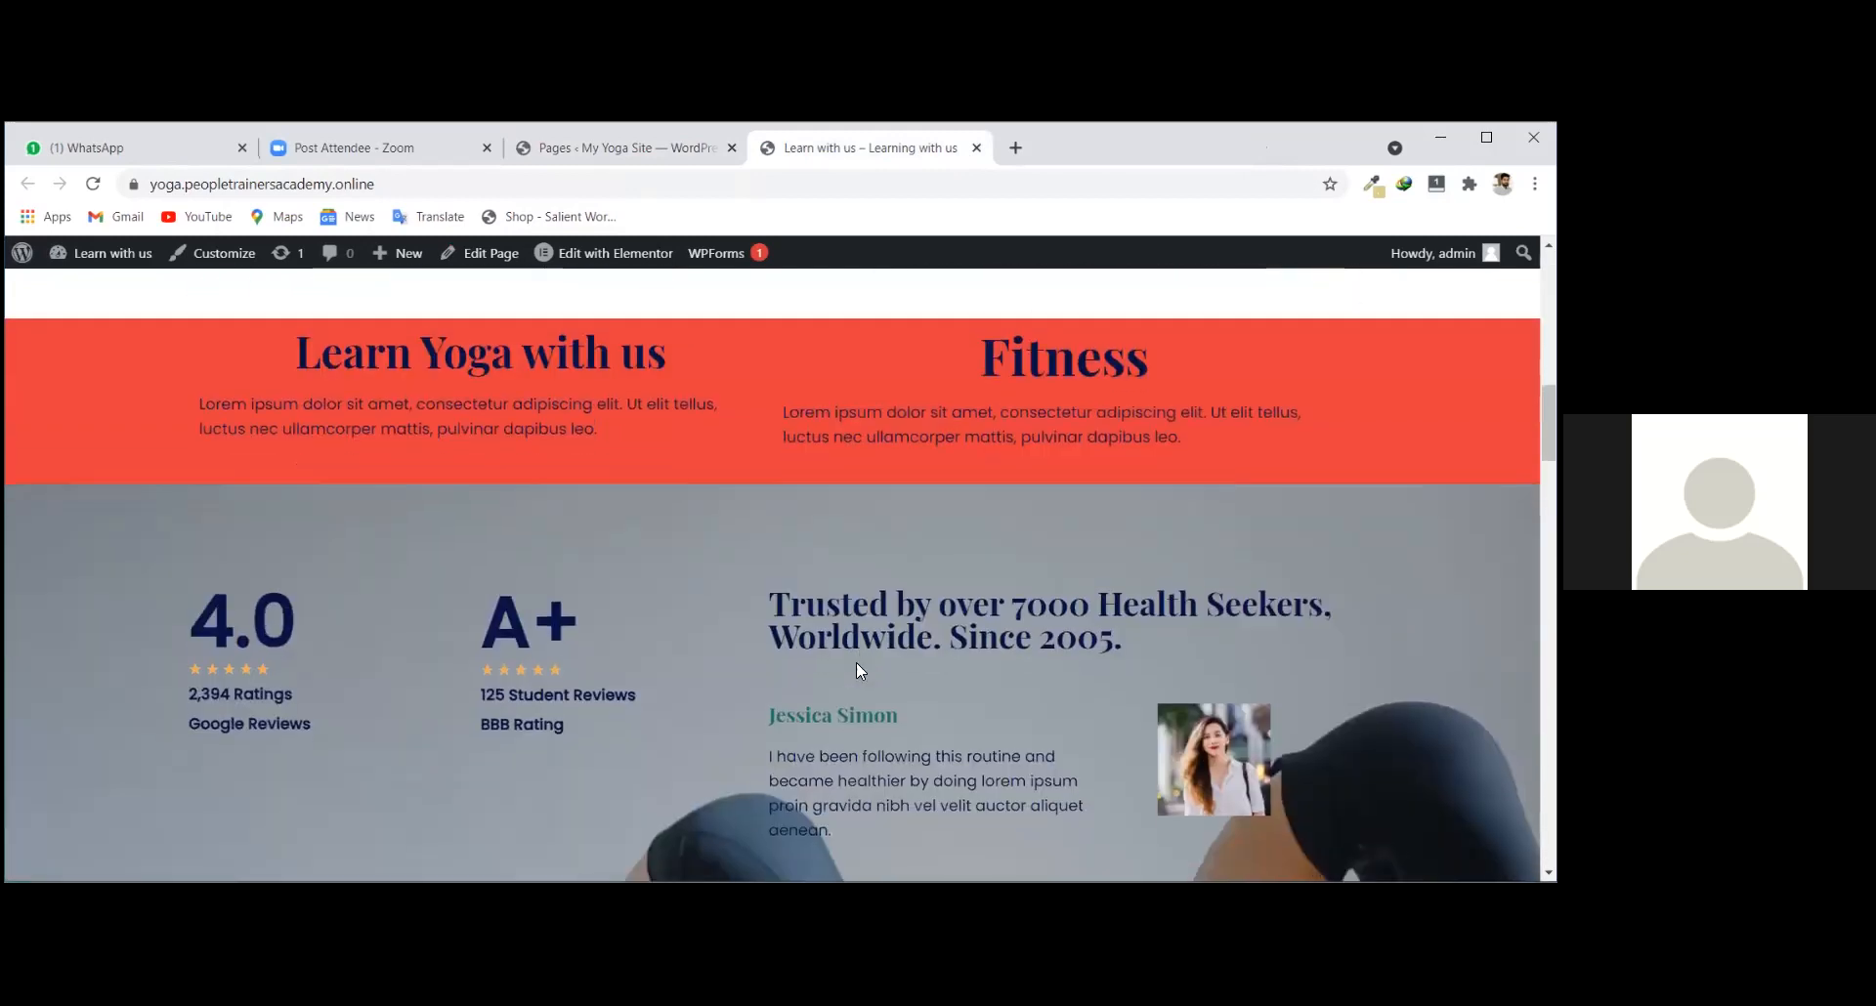
scroll(840, 642, down, 1)
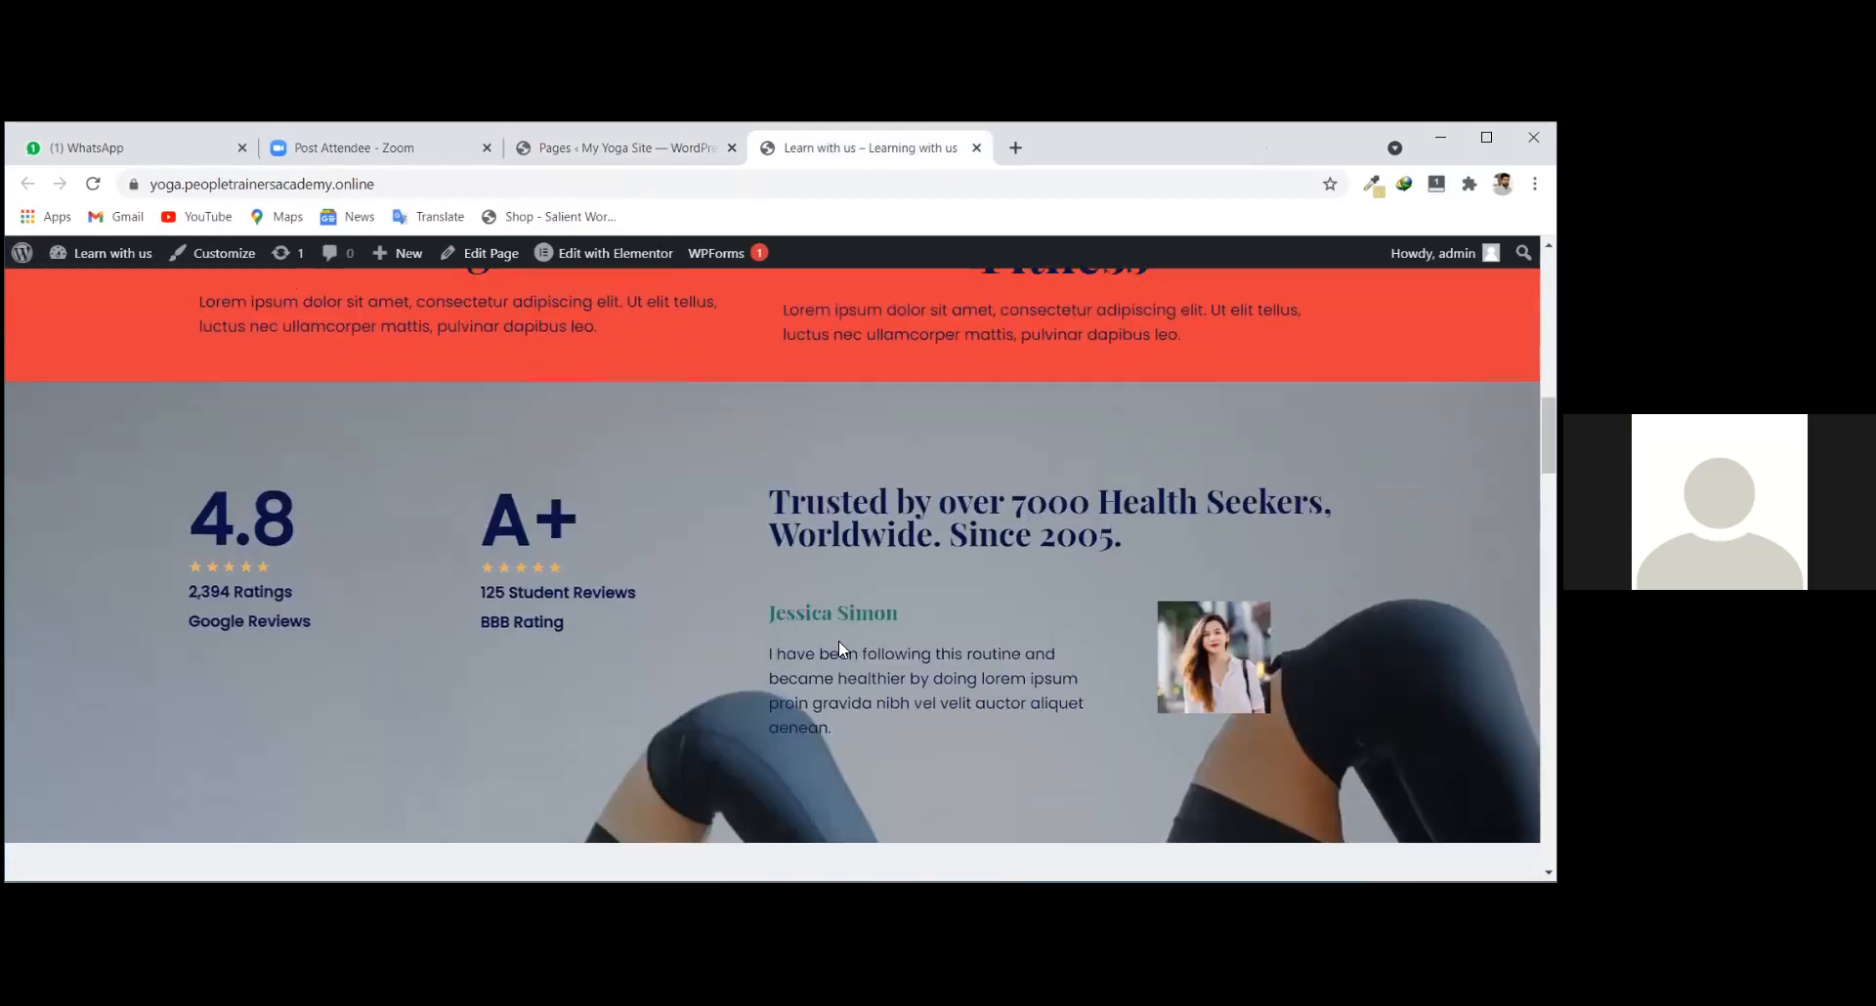
scroll(353, 685, down, 3)
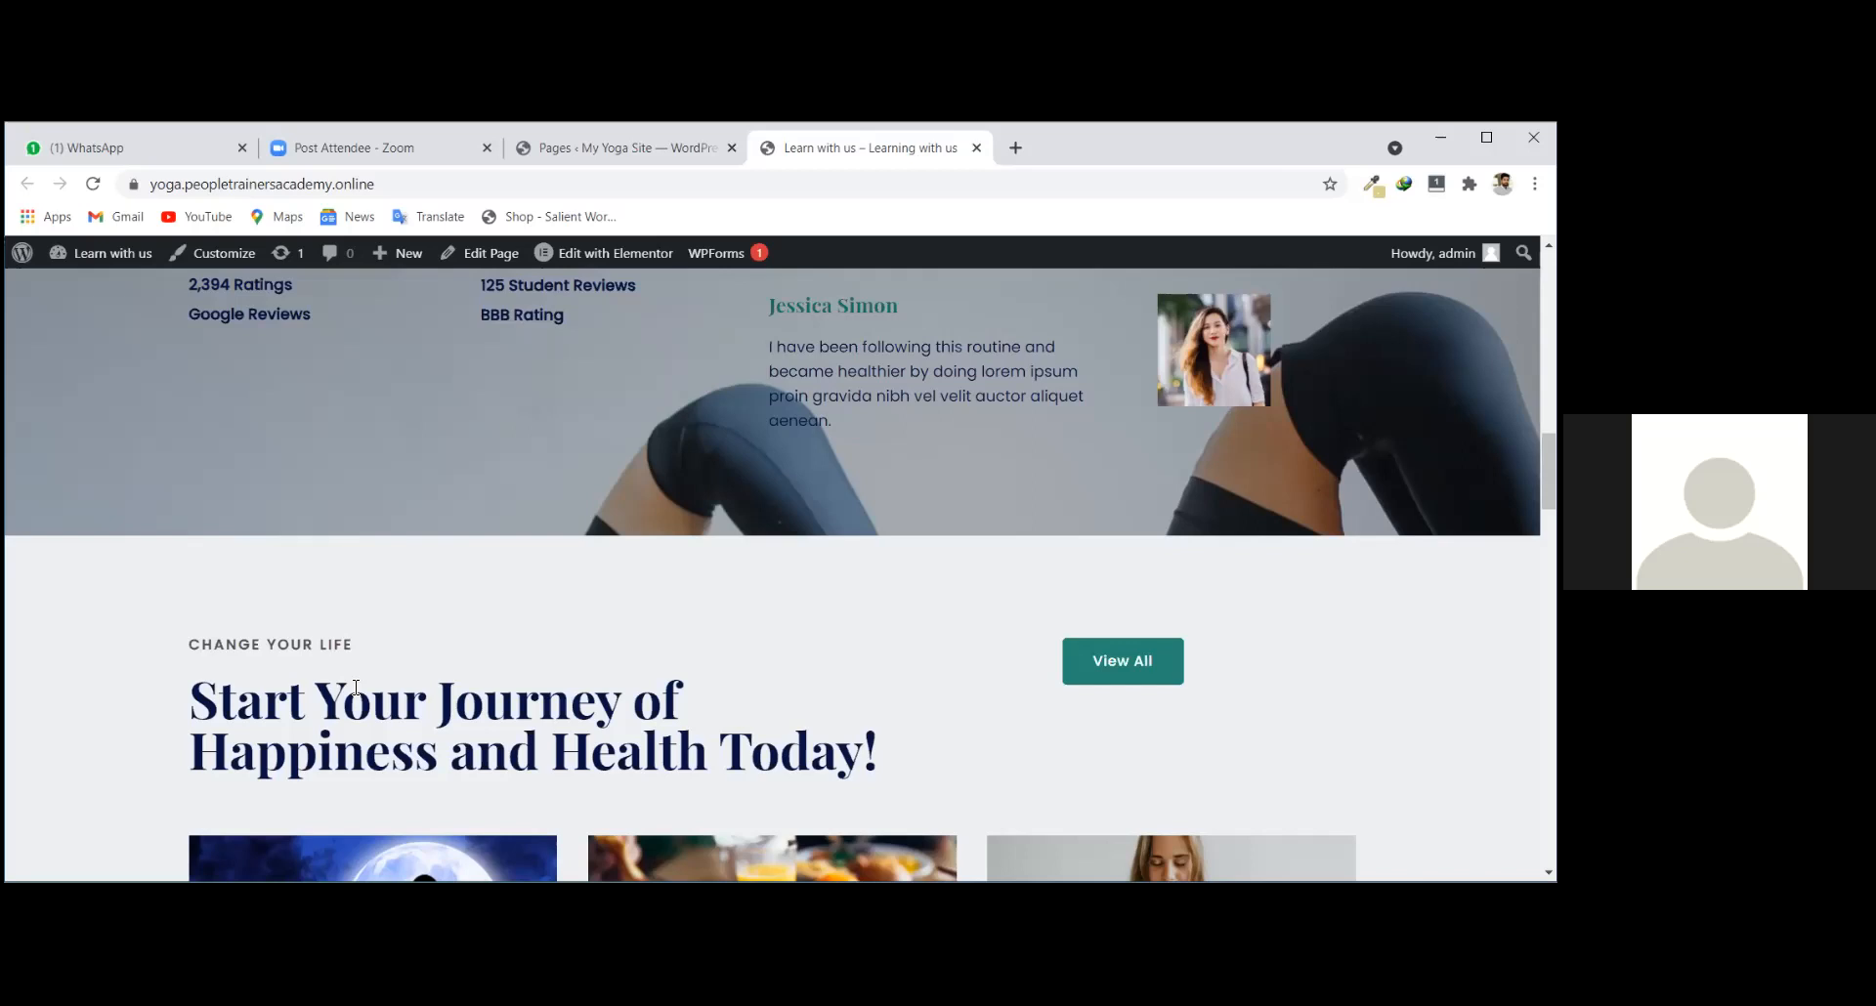
click(540, 145)
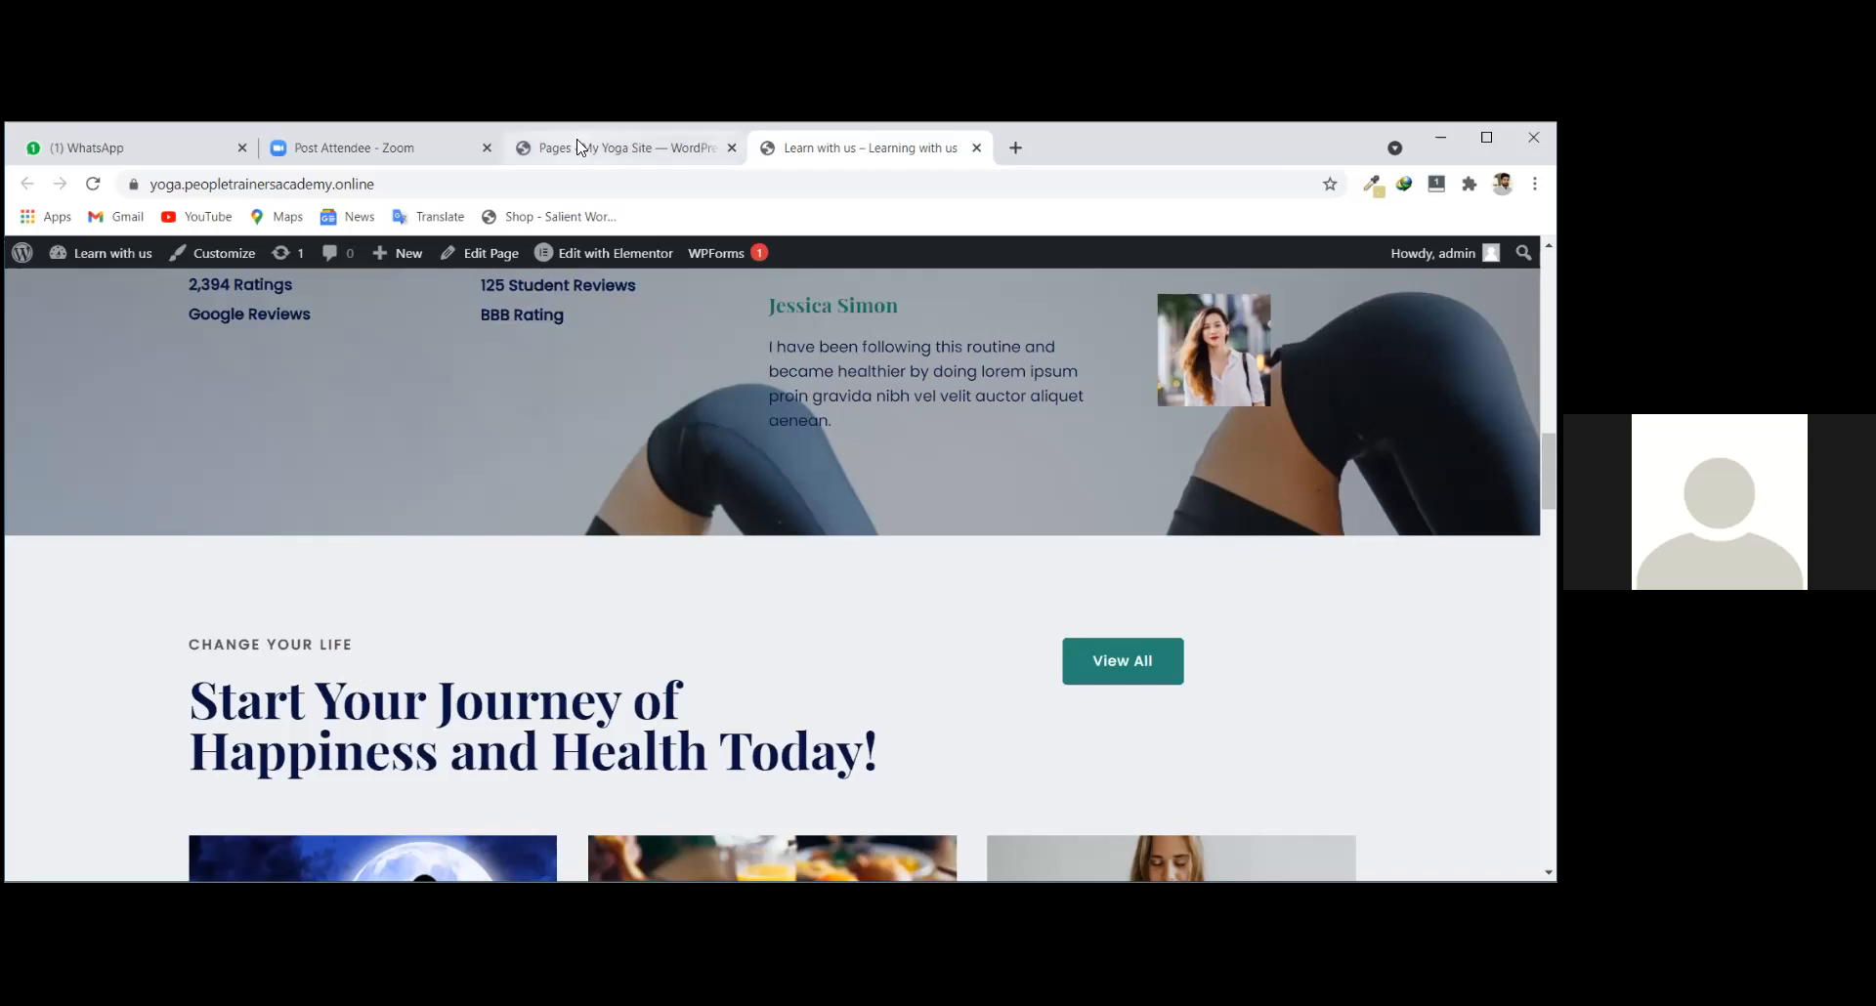
click(850, 145)
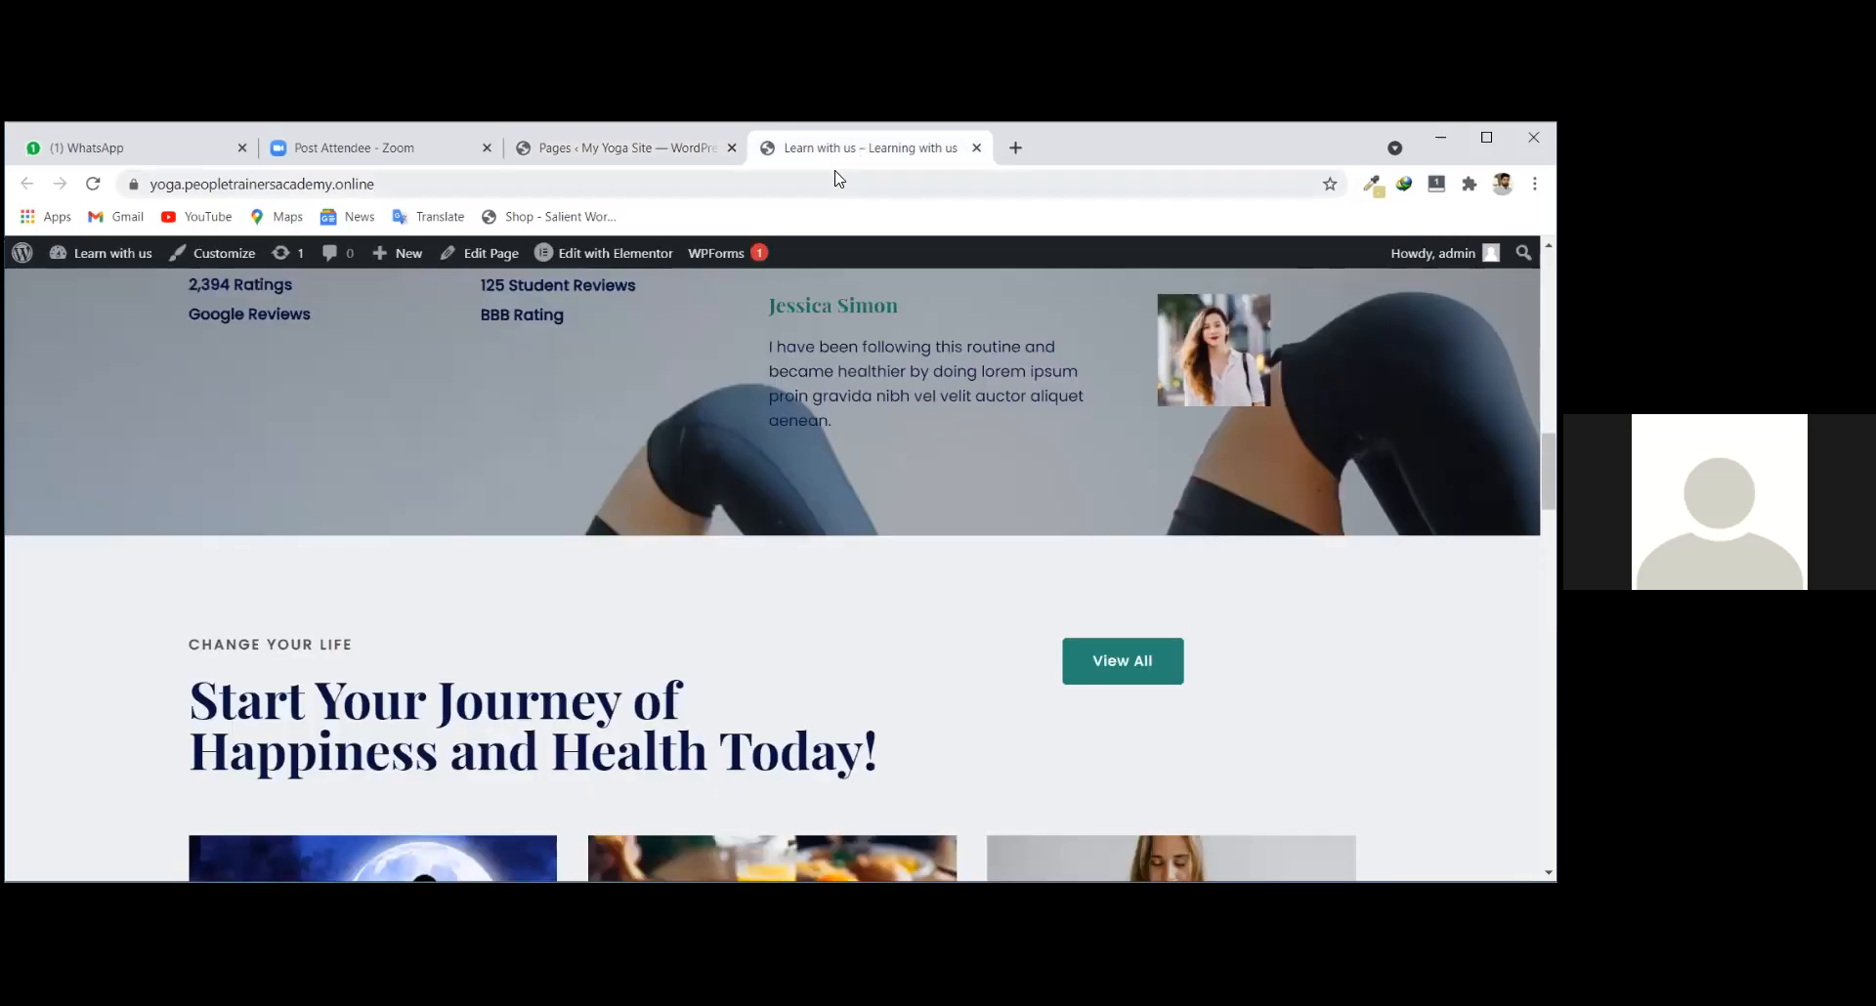
click(661, 156)
click(904, 148)
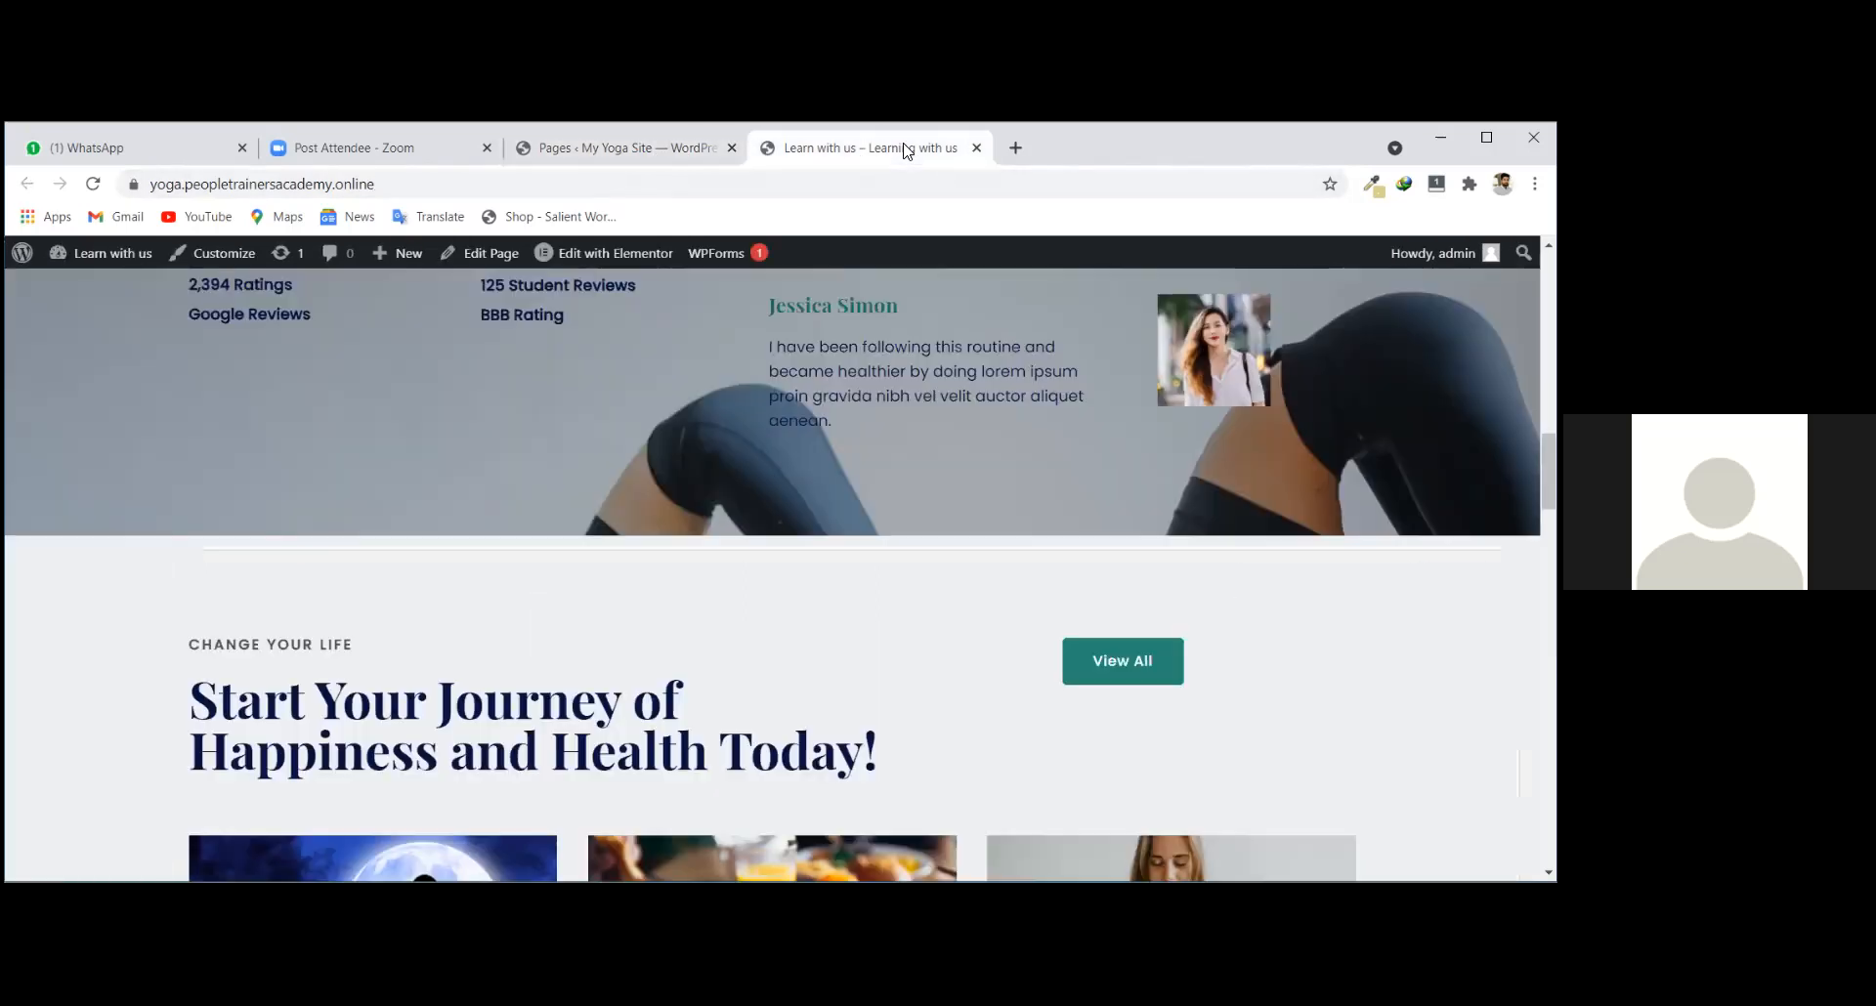
Return to the beginning of the live home page and examine its header menu and hero section.
scroll(790, 509, up, 5)
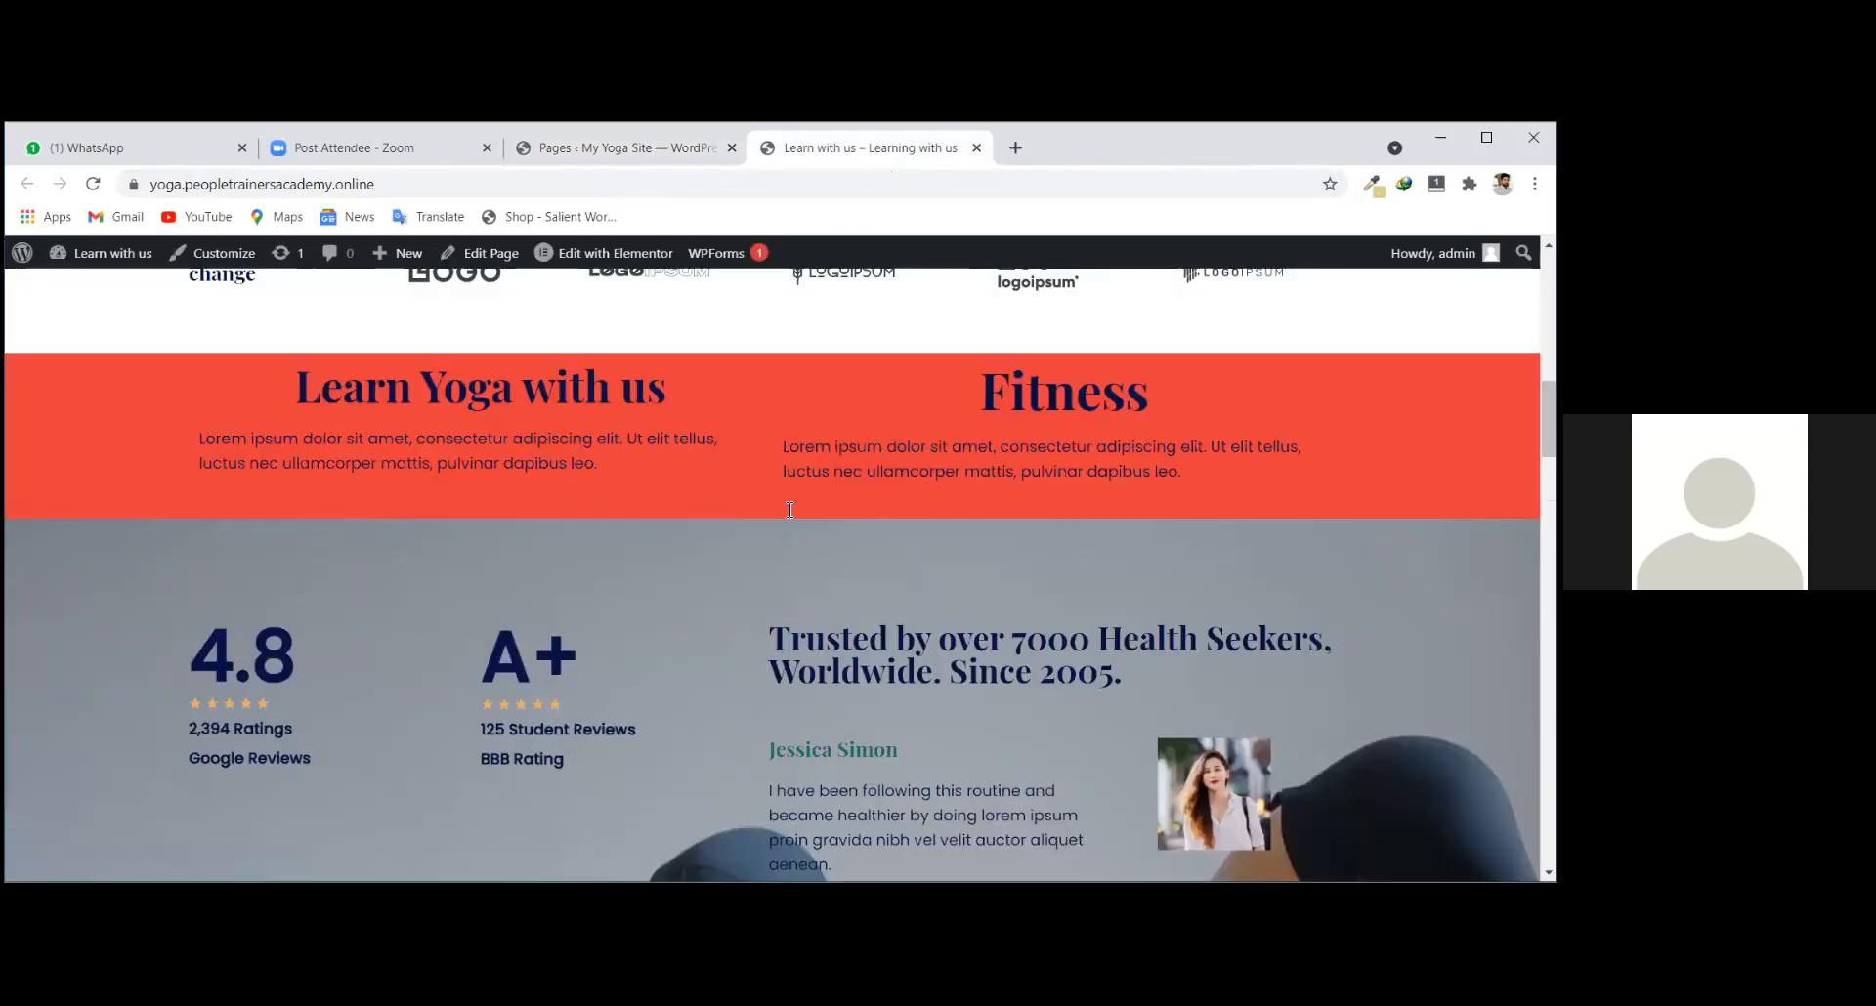
scroll(789, 509, up, 8)
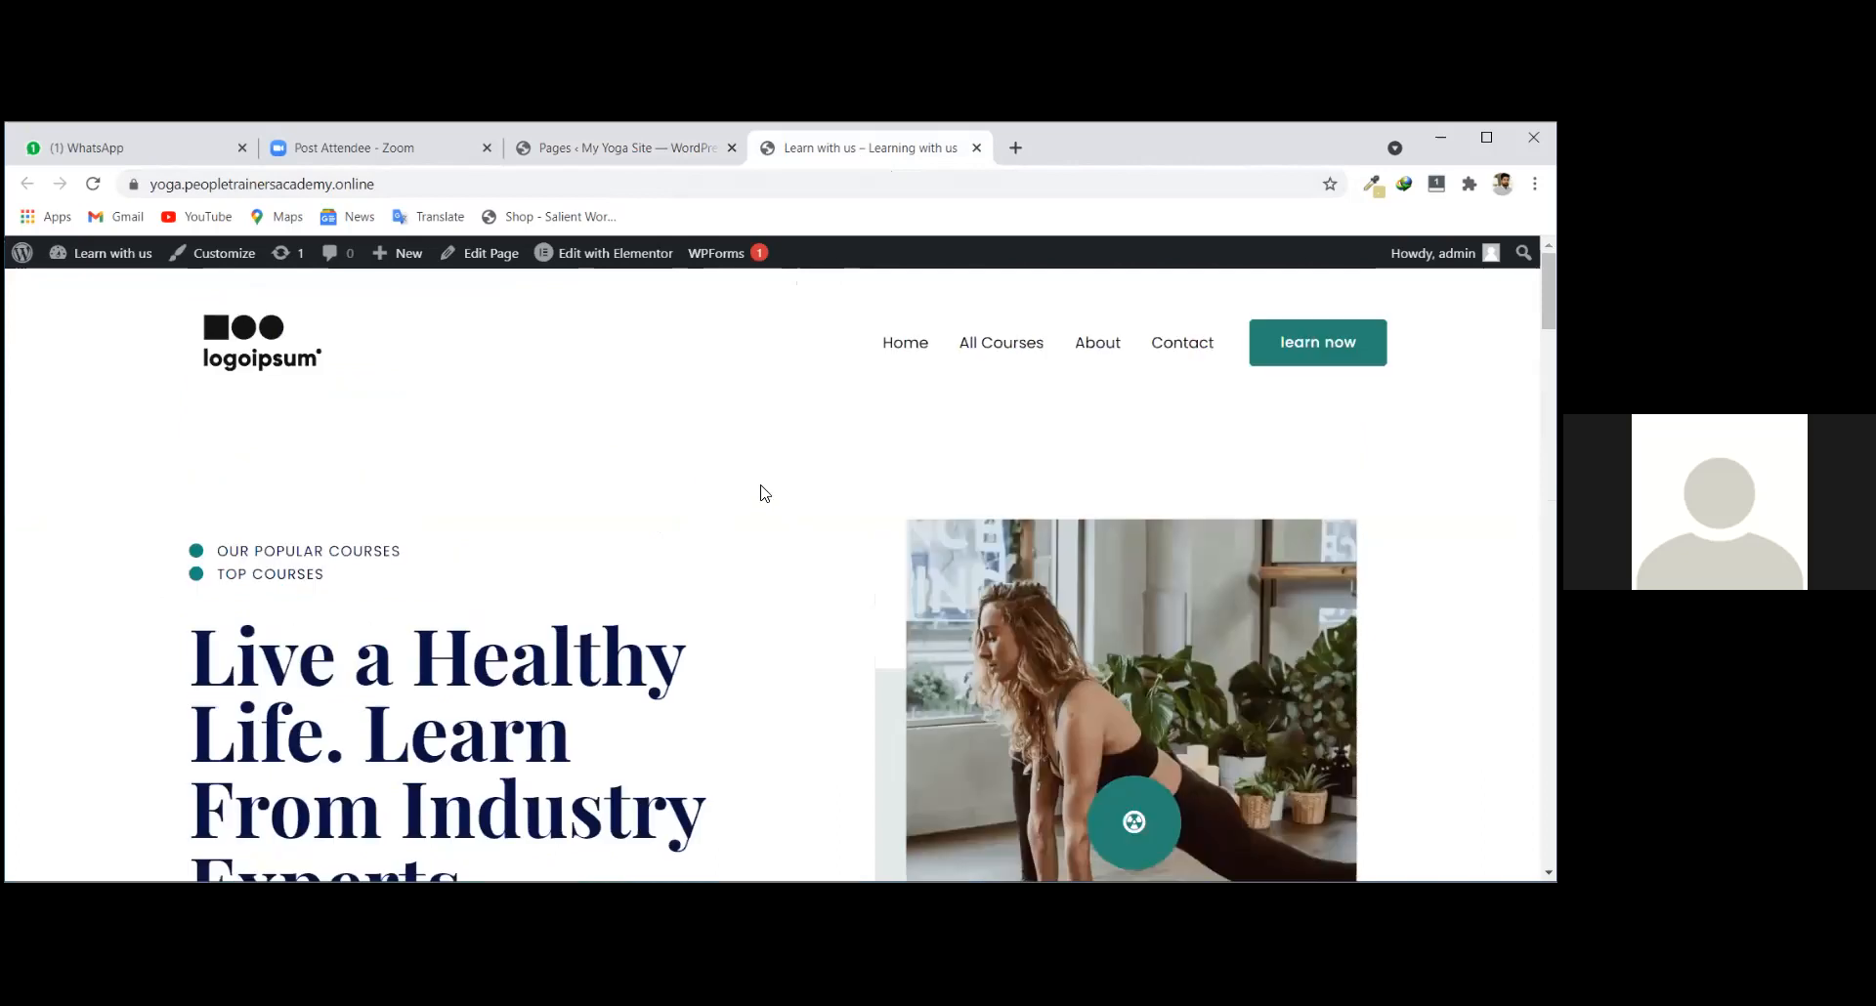
scroll(350, 733, down, 3)
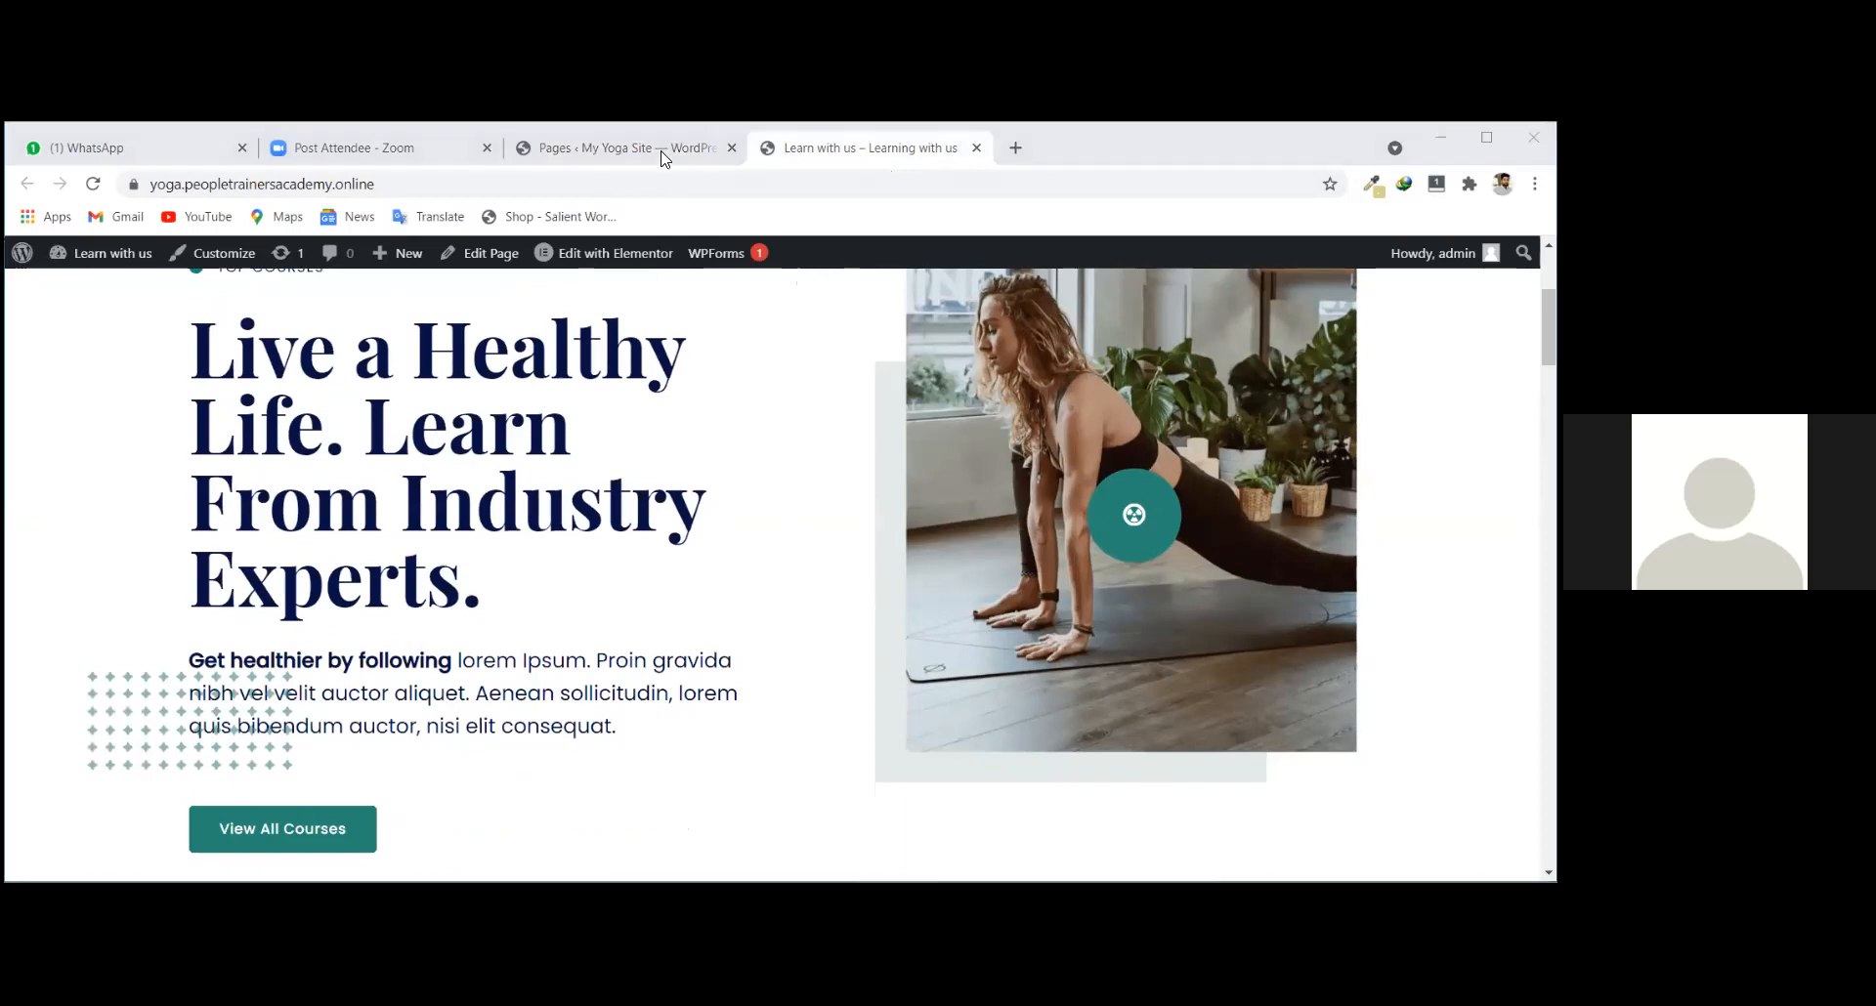
click(815, 146)
scroll(611, 528, up, 1)
scroll(577, 552, up, 3)
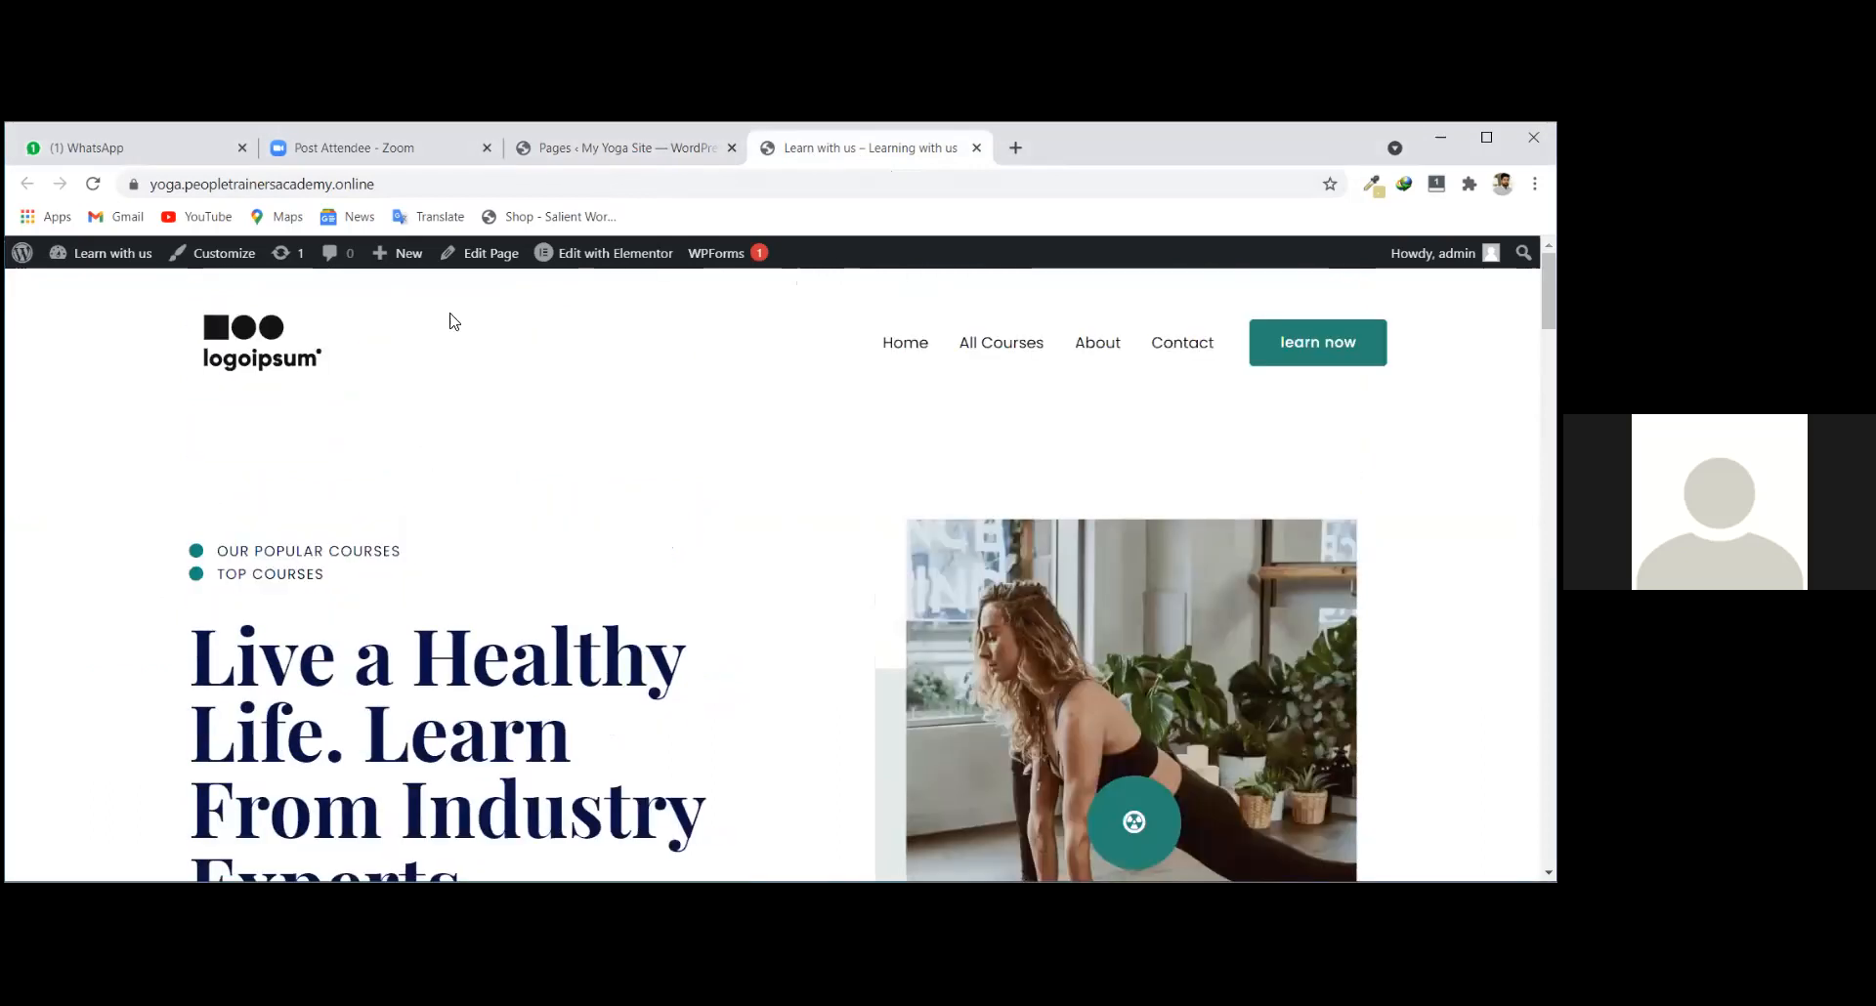
scroll(983, 427, down, 1)
scroll(772, 576, down, 3)
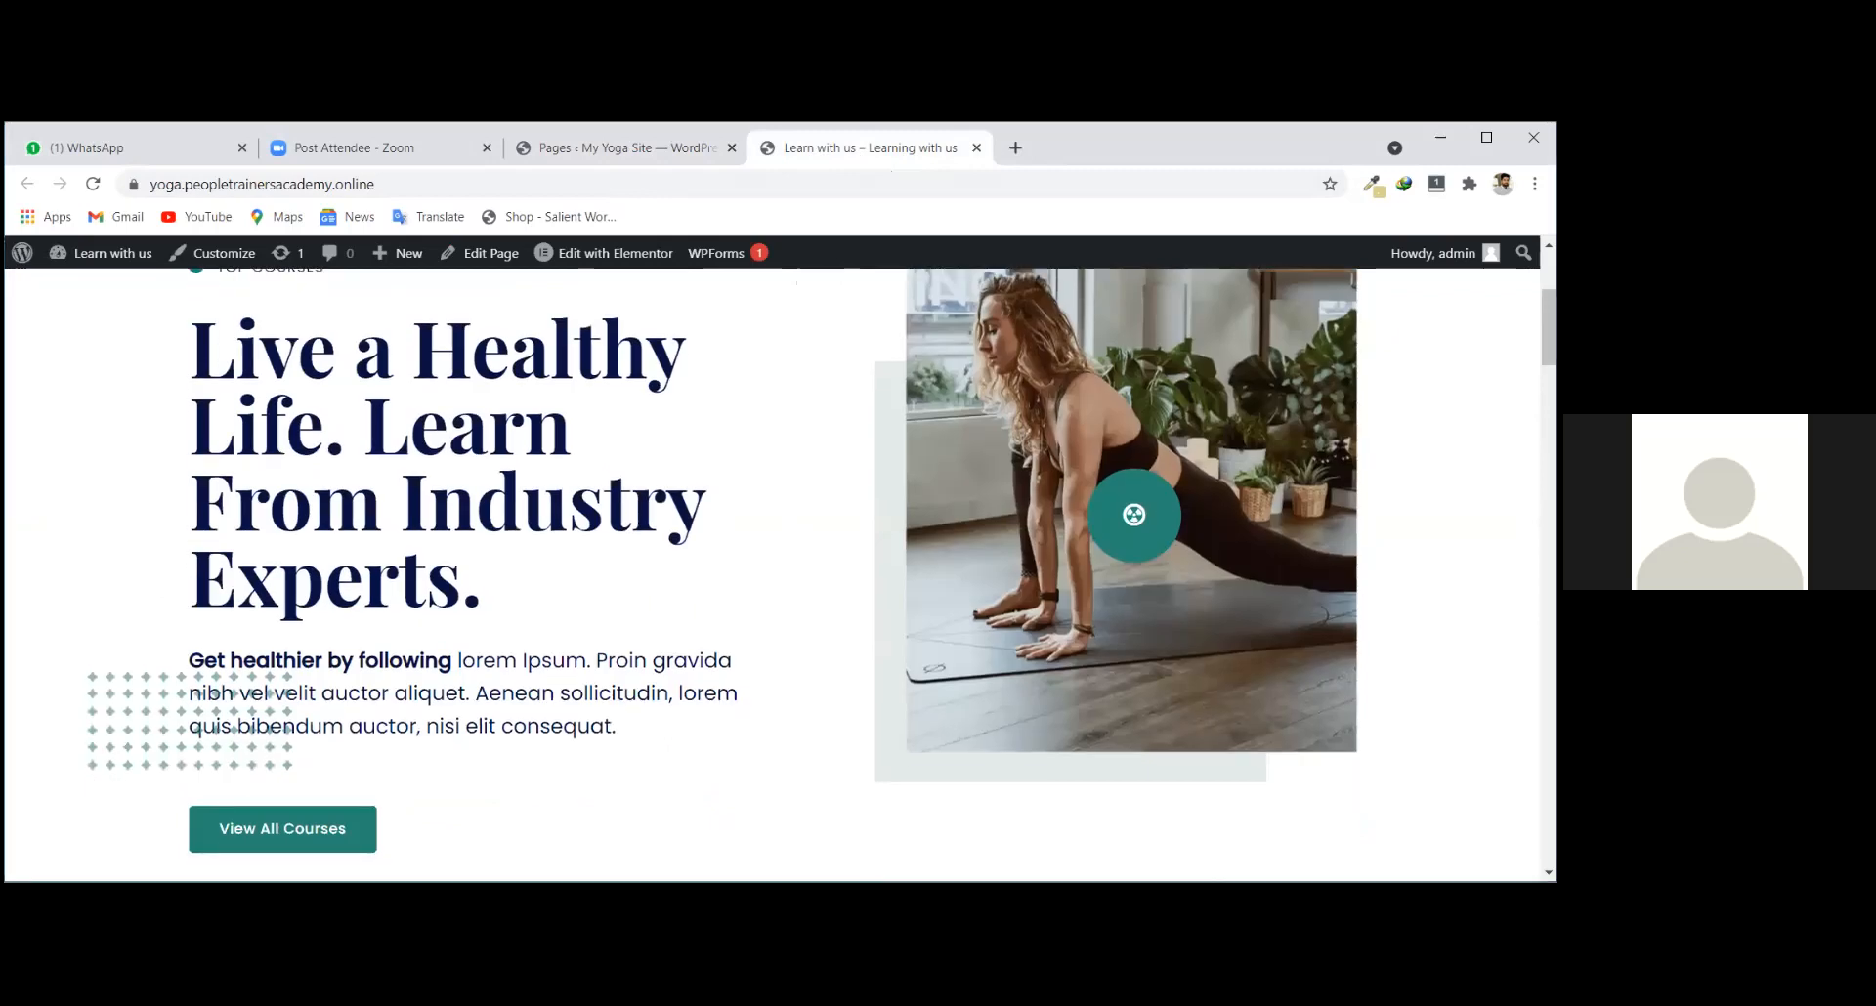
scroll(971, 381, up, 3)
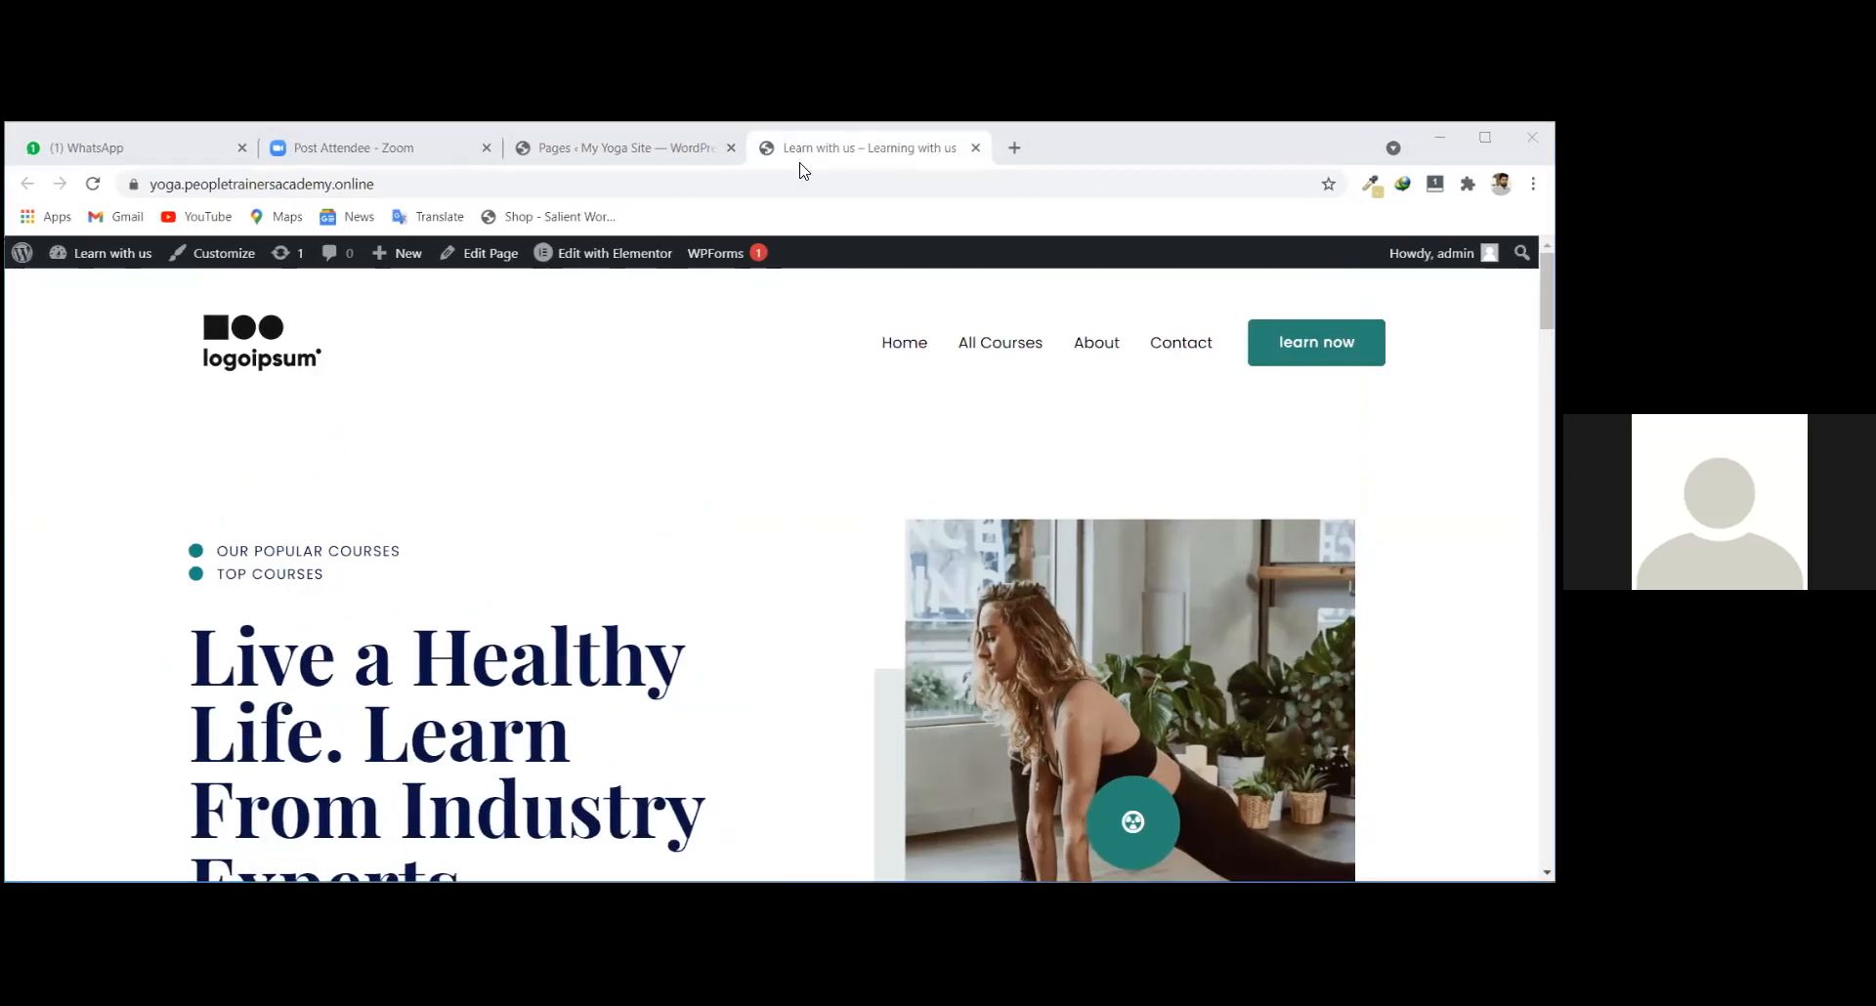
click(885, 153)
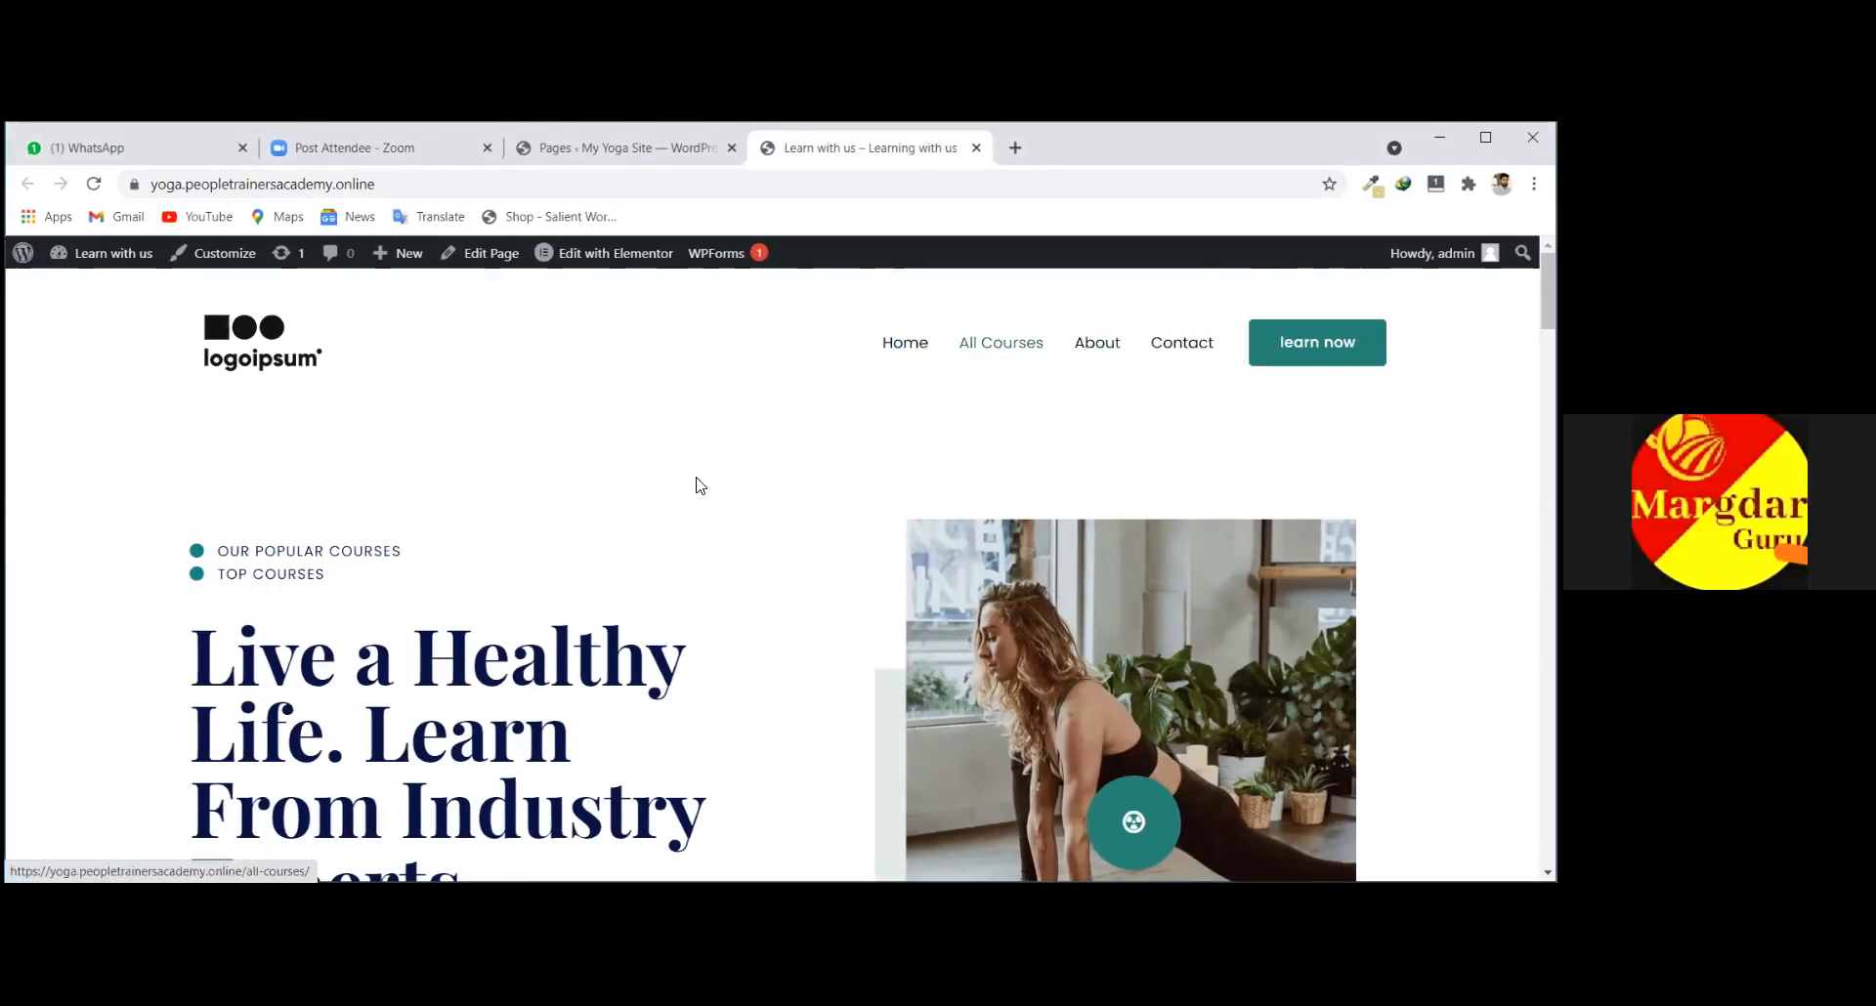
scroll(779, 440, down, 2)
scroll(776, 433, down, 1)
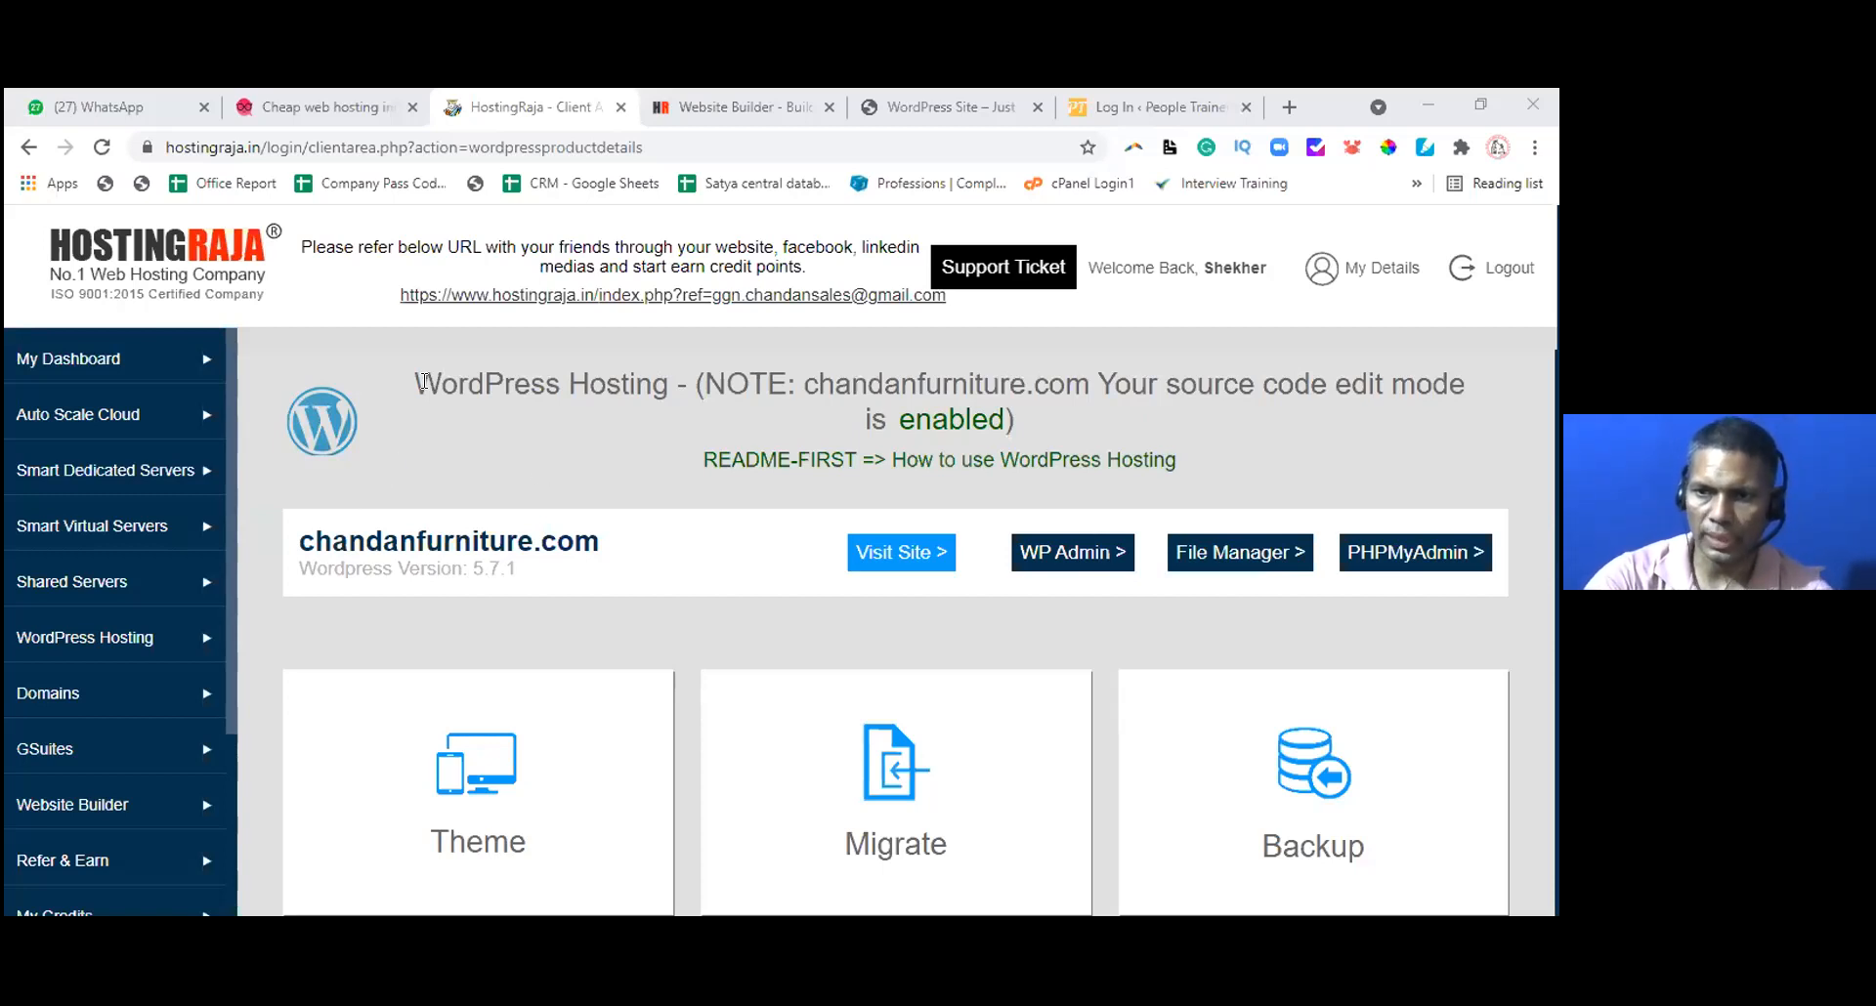
Look over the WordPress hosting page for chandanfurniture.com in the HostingRaja client area.
drag(416, 383, 868, 396)
scroll(860, 407, down, 3)
scroll(860, 407, up, 3)
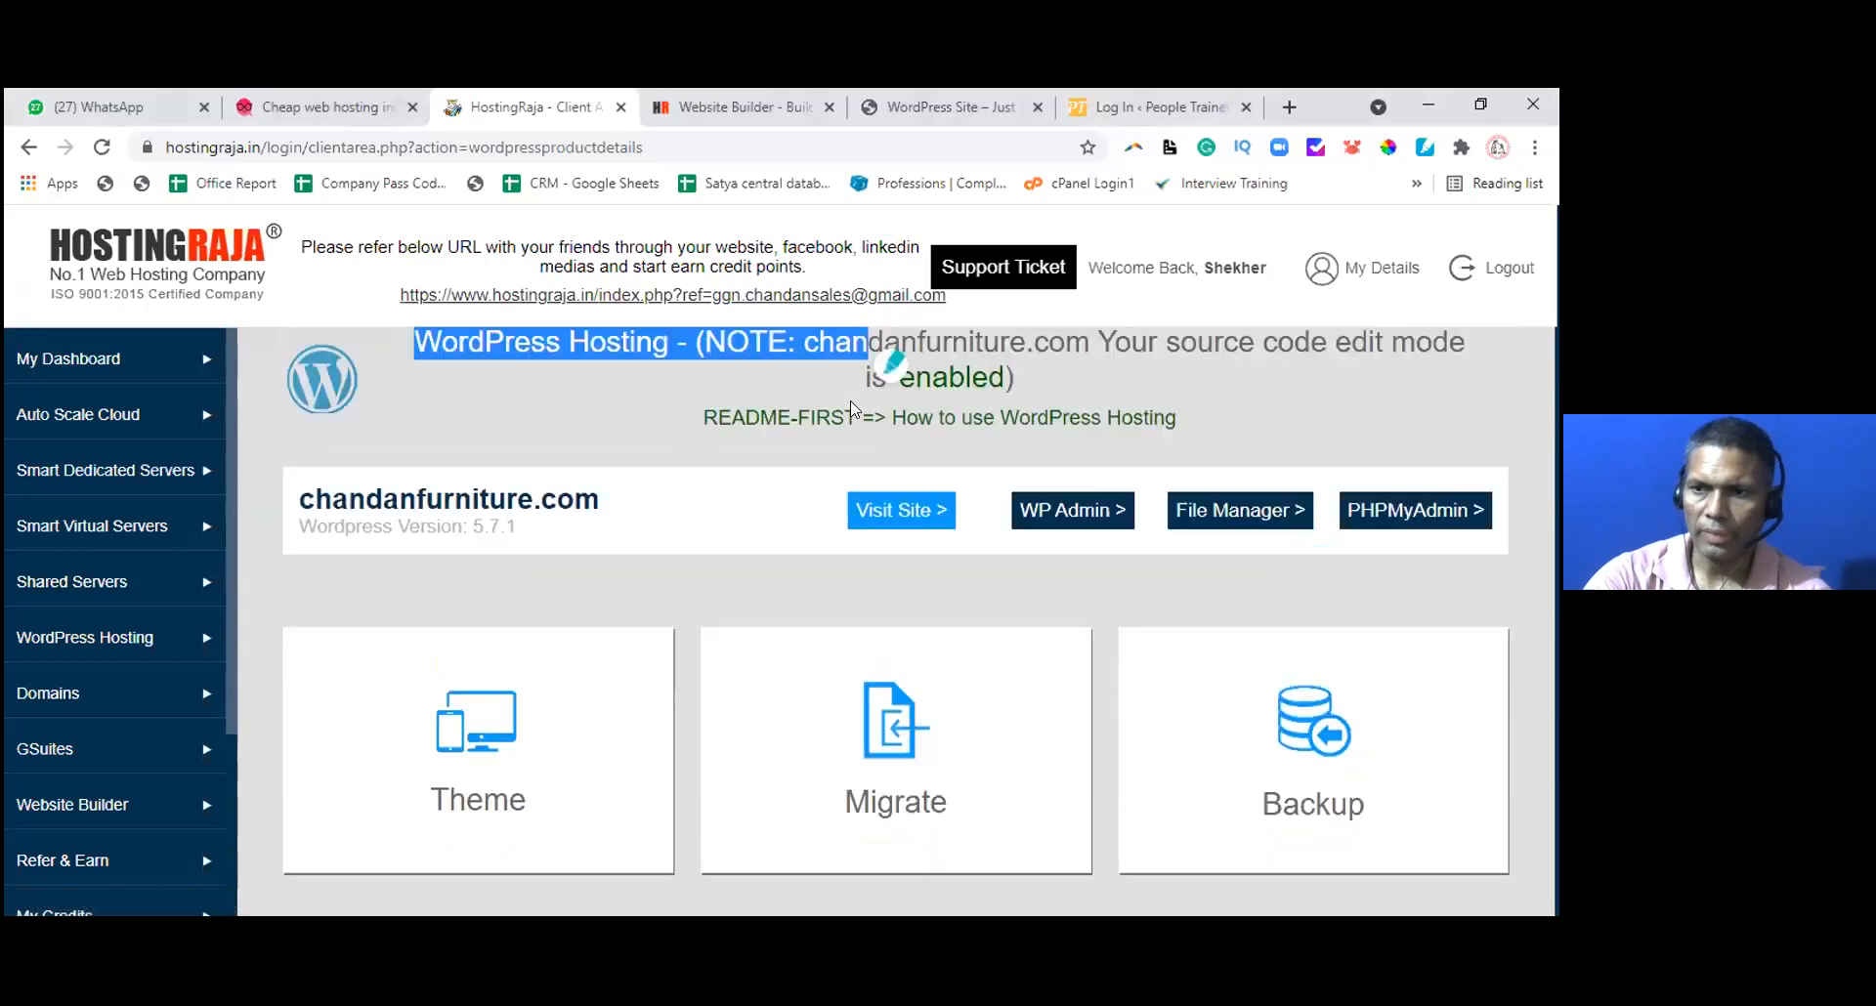
View the hosting plans and domains on the client dashboard and reopen the chandanfurniture.com hosting page from there.
click(52, 363)
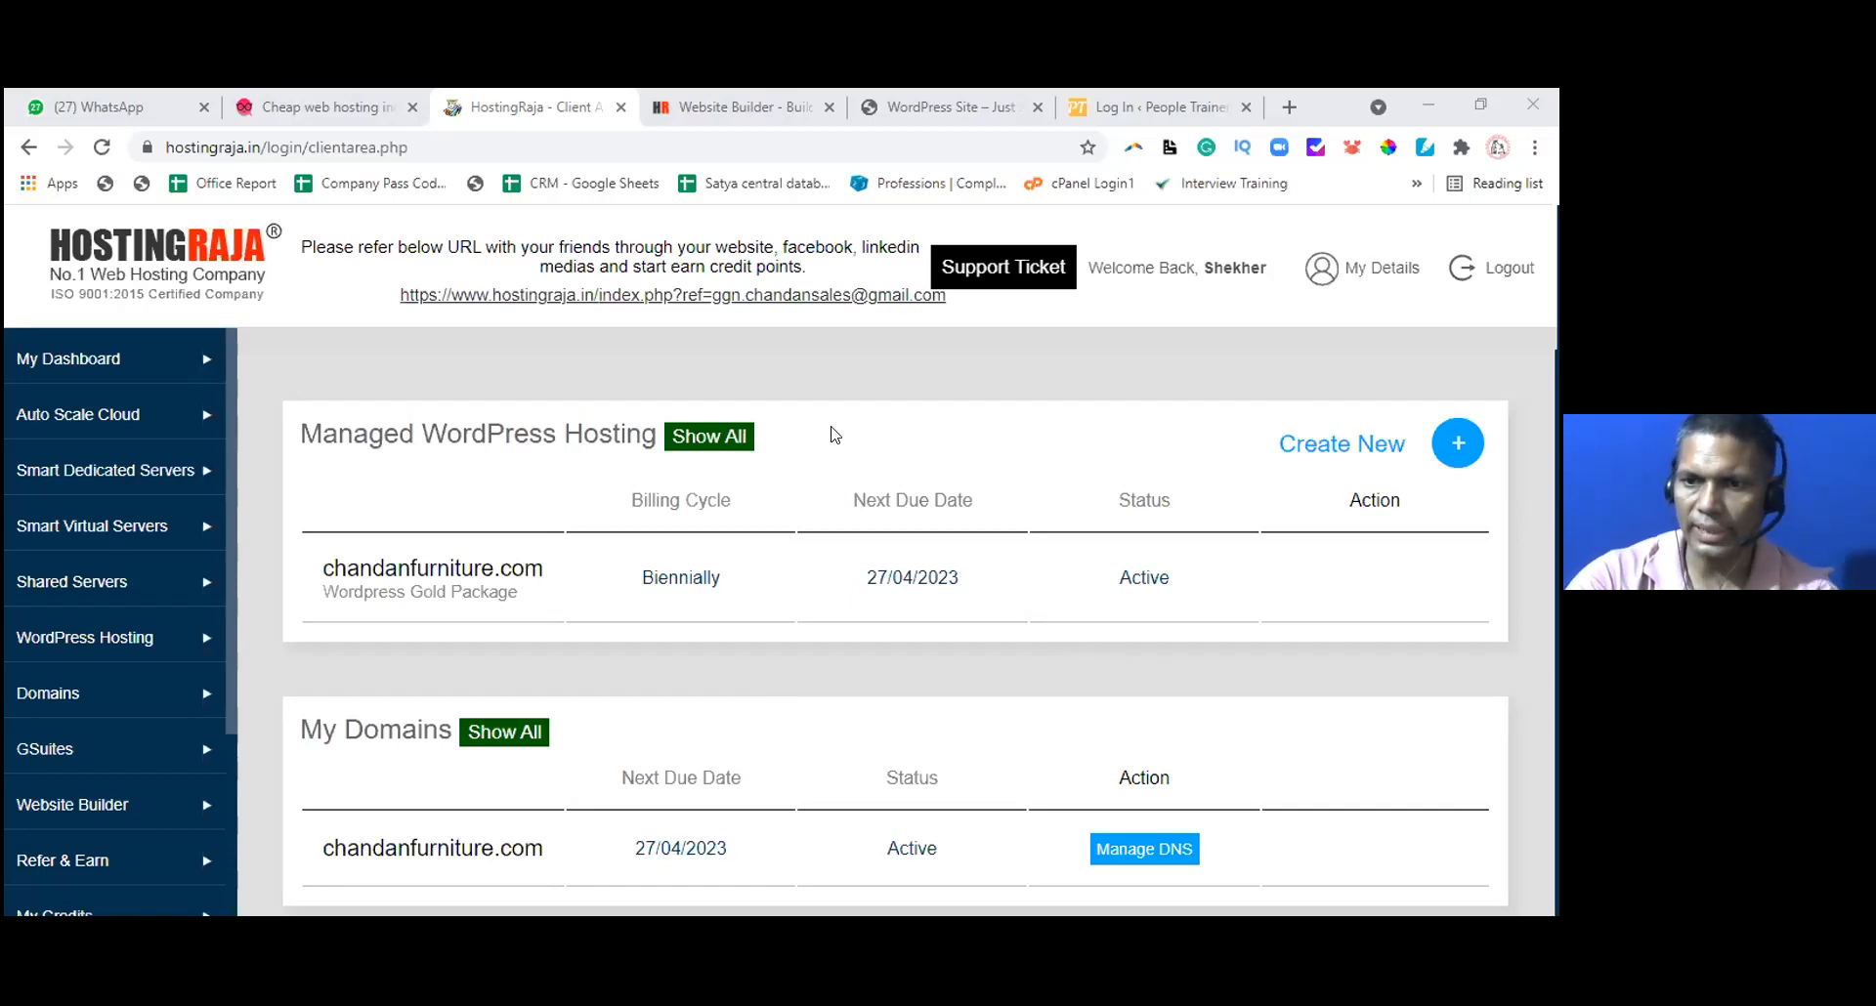
scroll(764, 597, down, 3)
scroll(765, 597, up, 3)
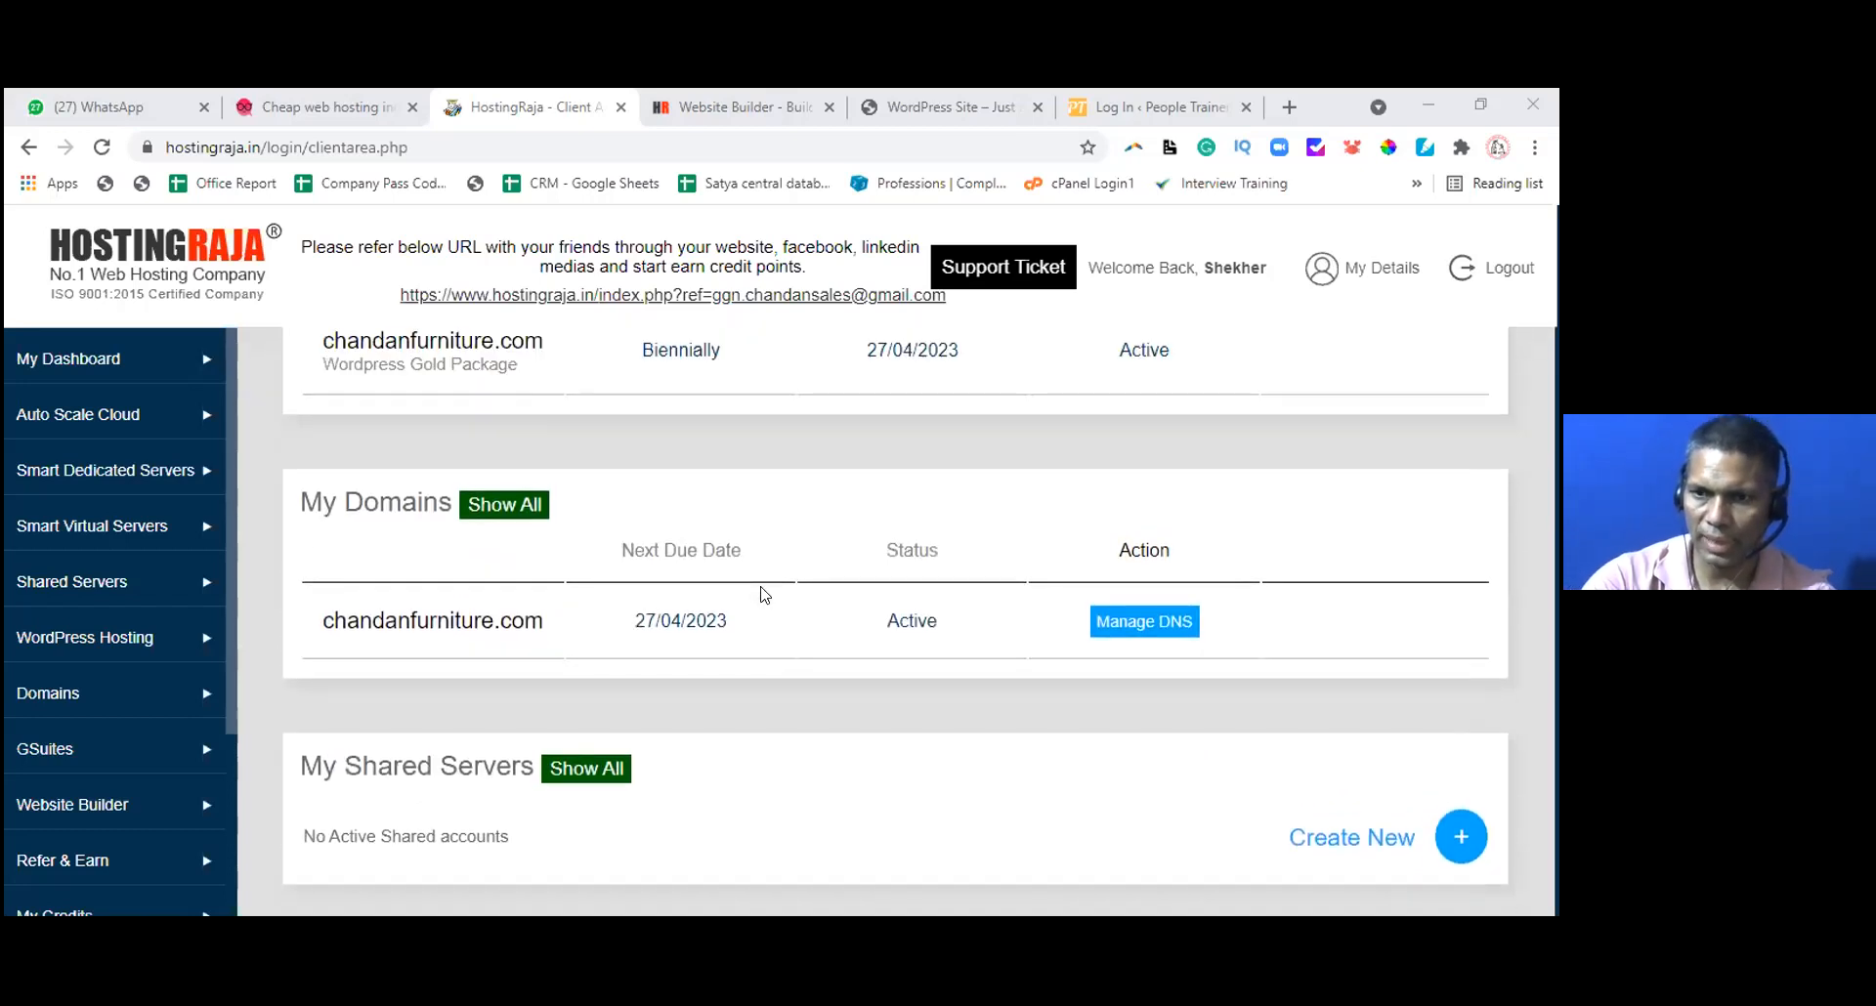
click(435, 570)
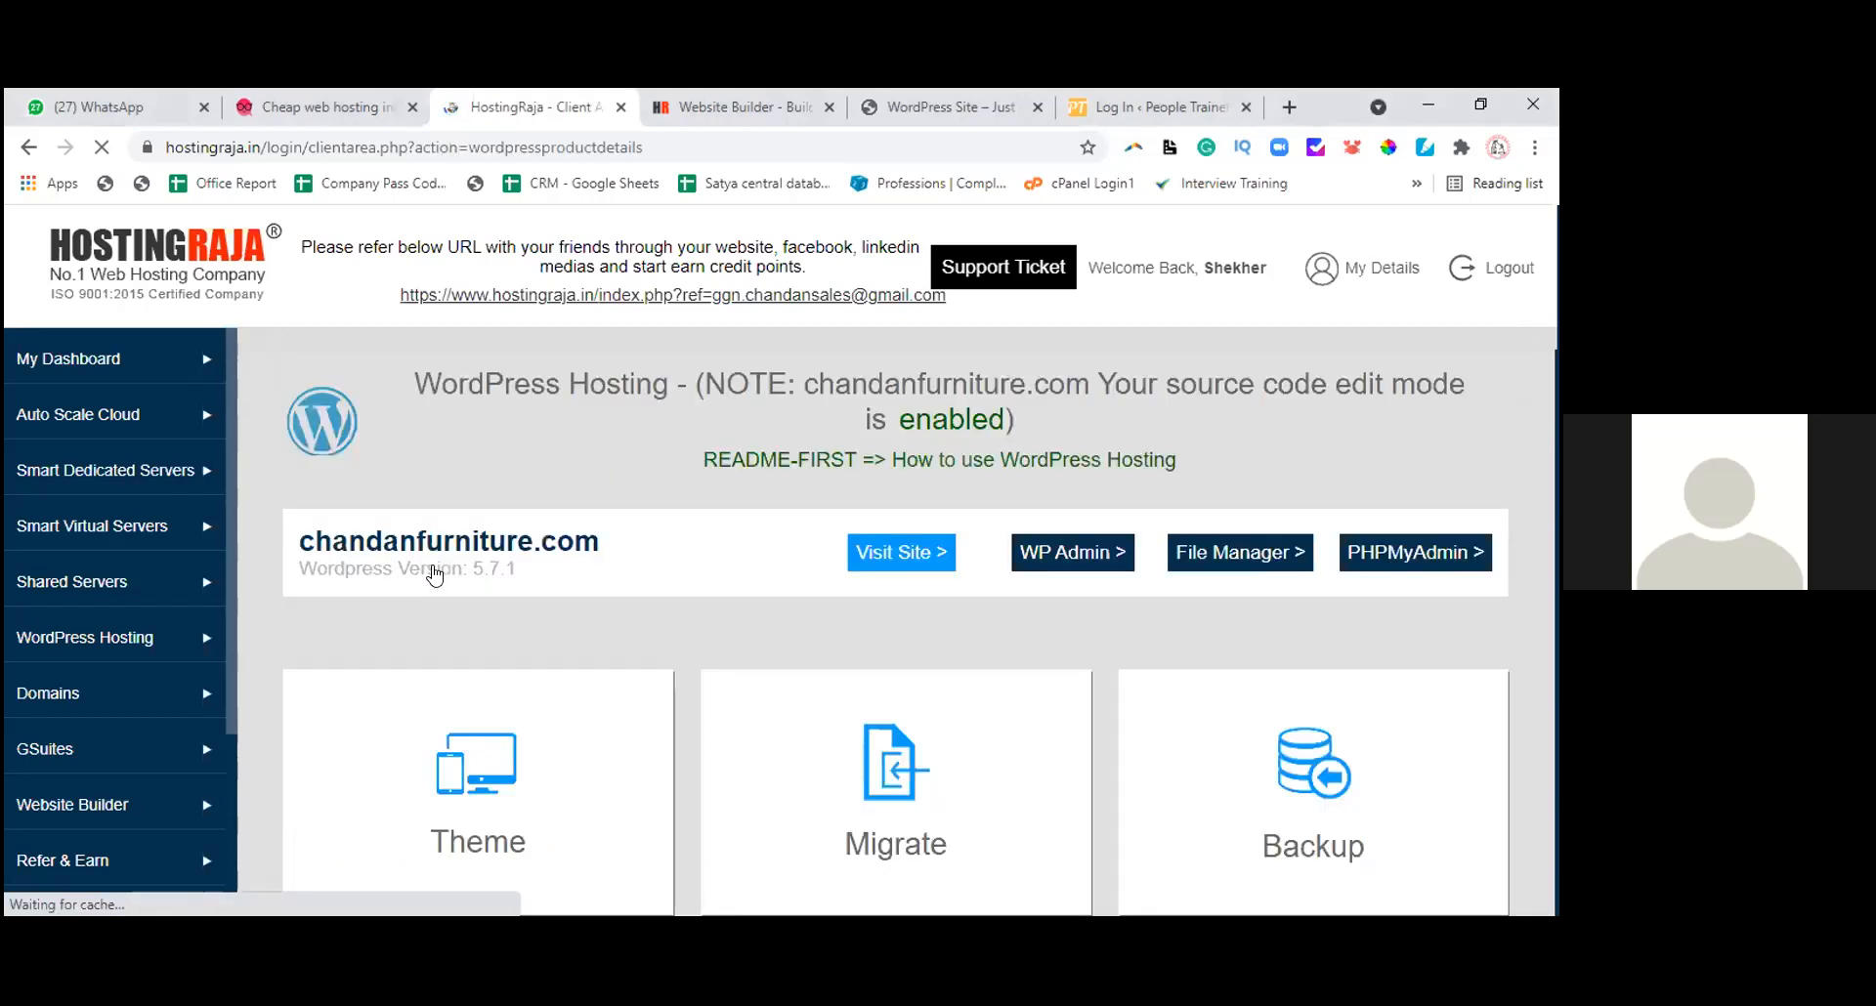
scroll(533, 616, down, 2)
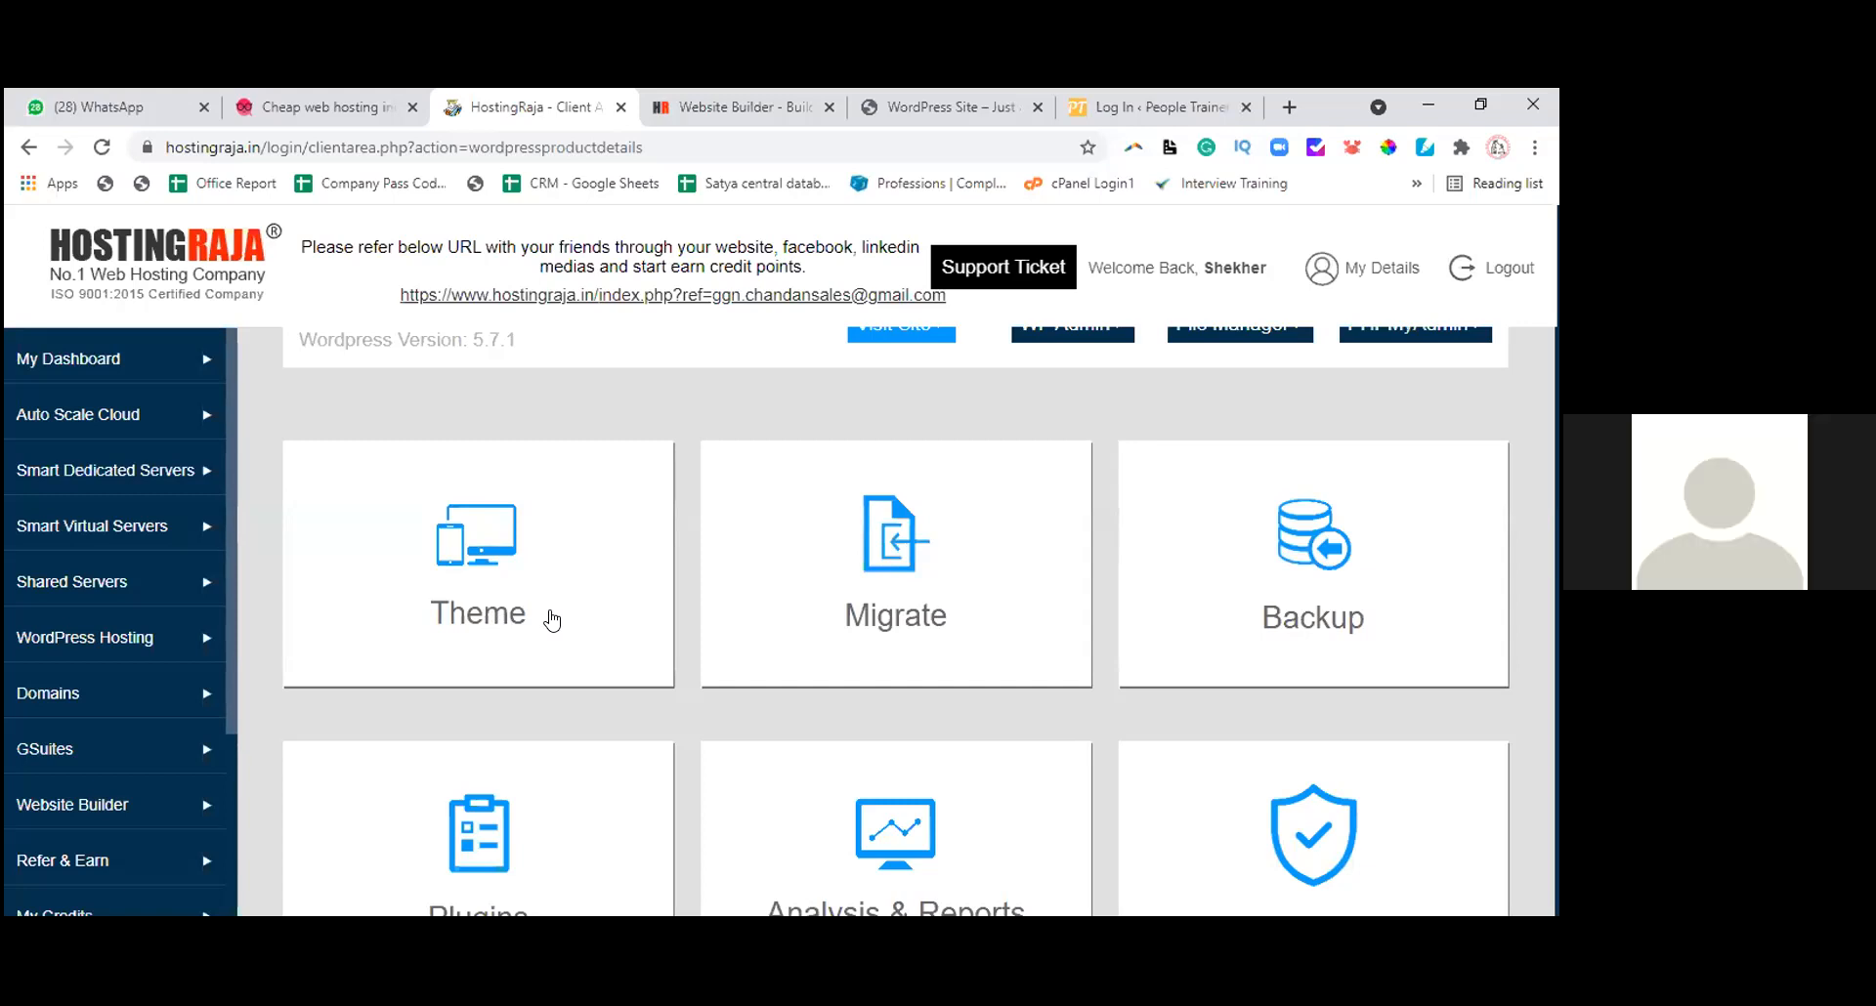
Reopen chandanfurniture.com from the WordPress hosting list and review its management tools, updates and Source Code Edit Mode, highlighting the domain name.
click(104, 640)
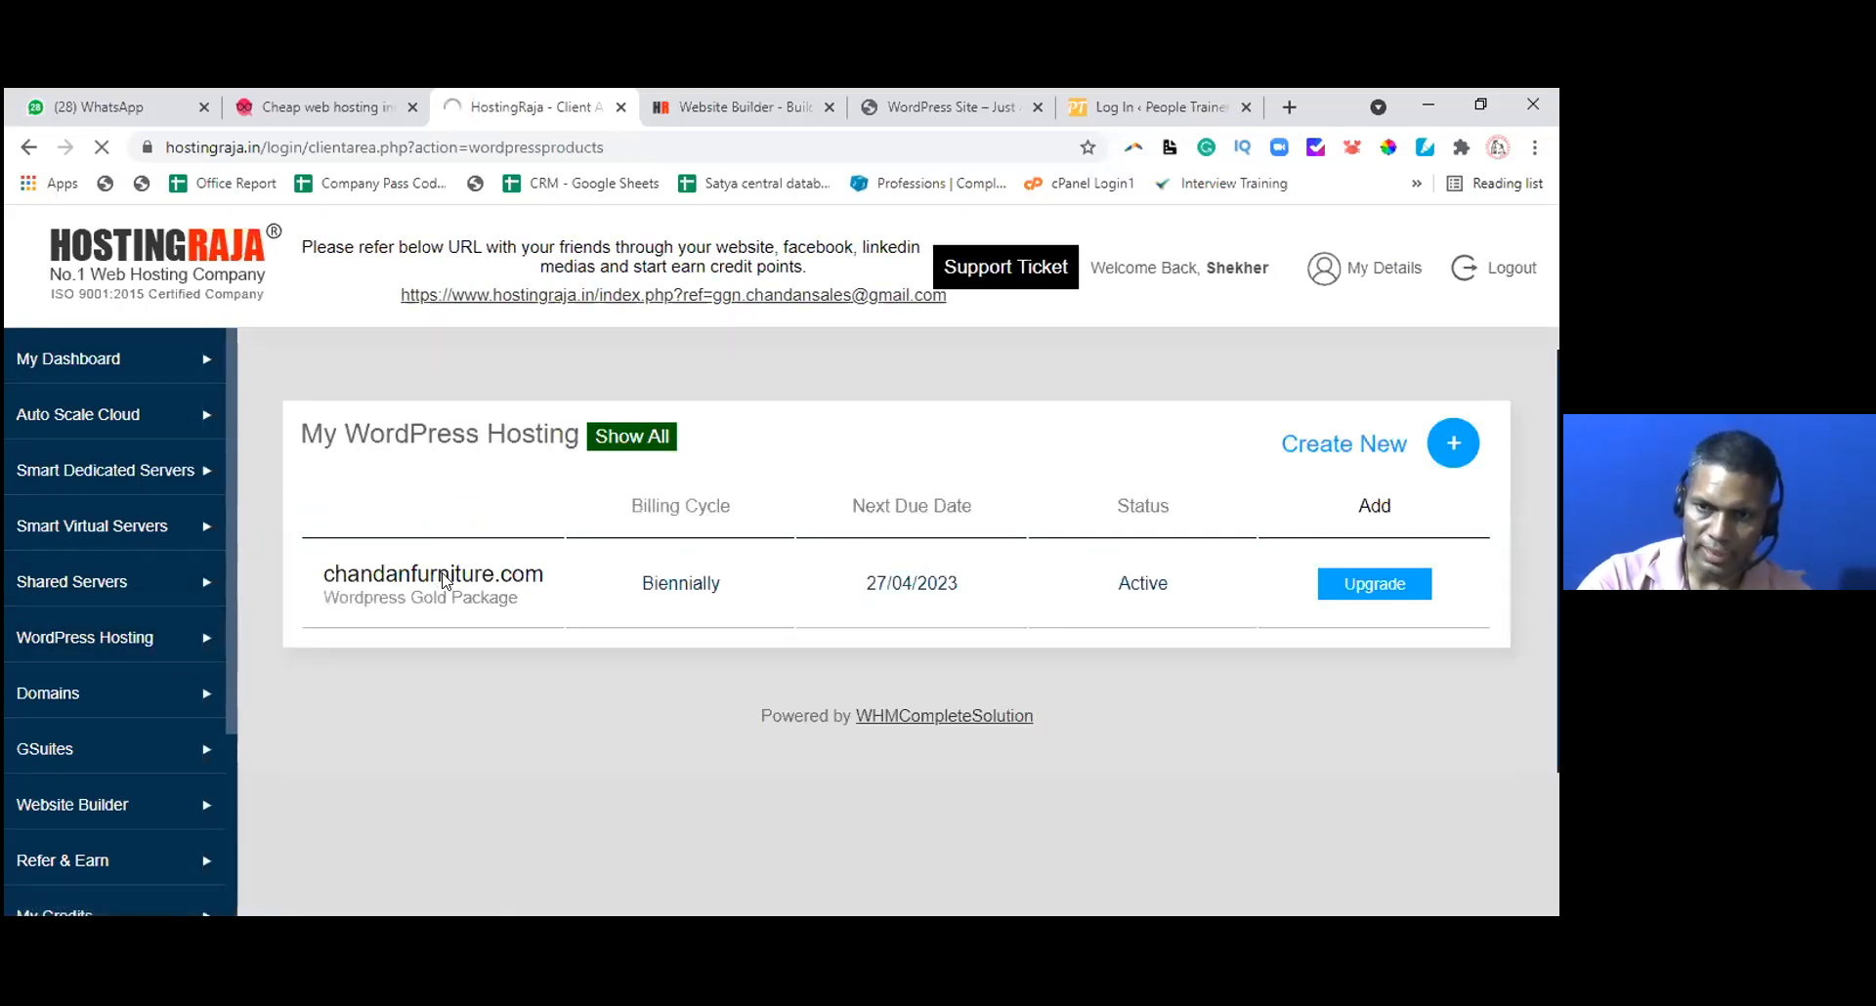
scroll(513, 615, down, 8)
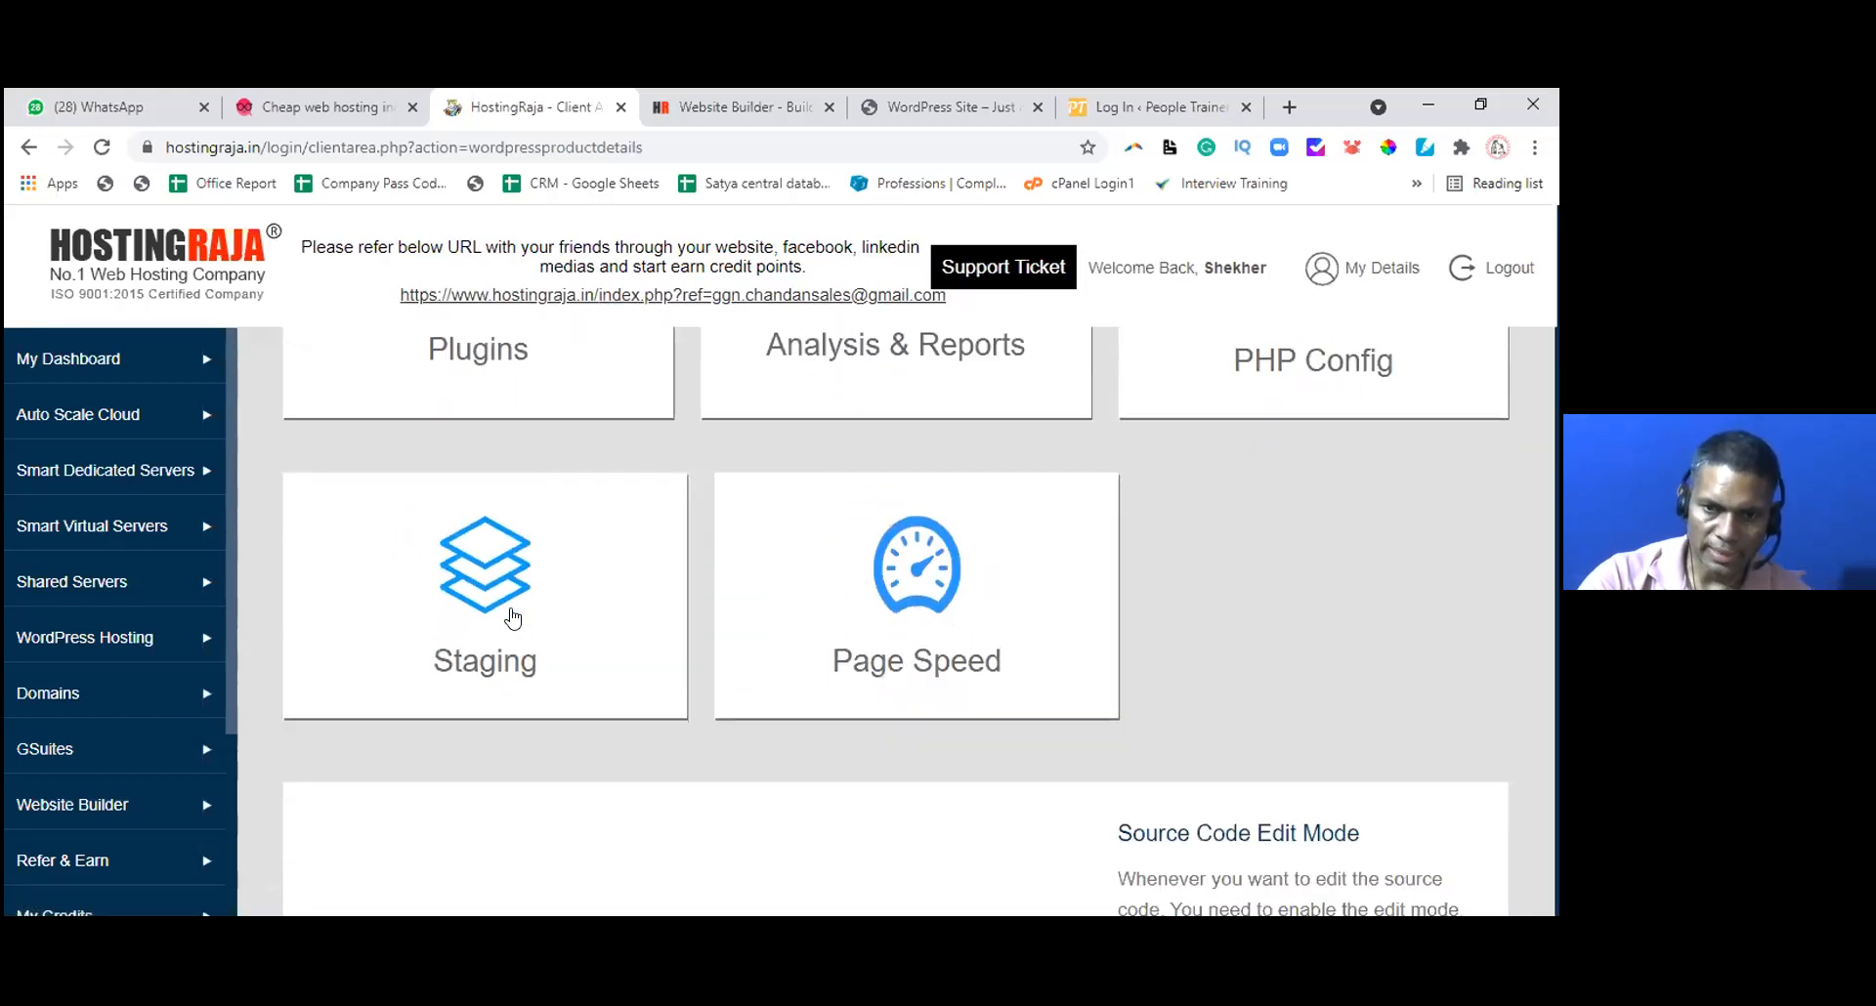
scroll(211, 674, down, 3)
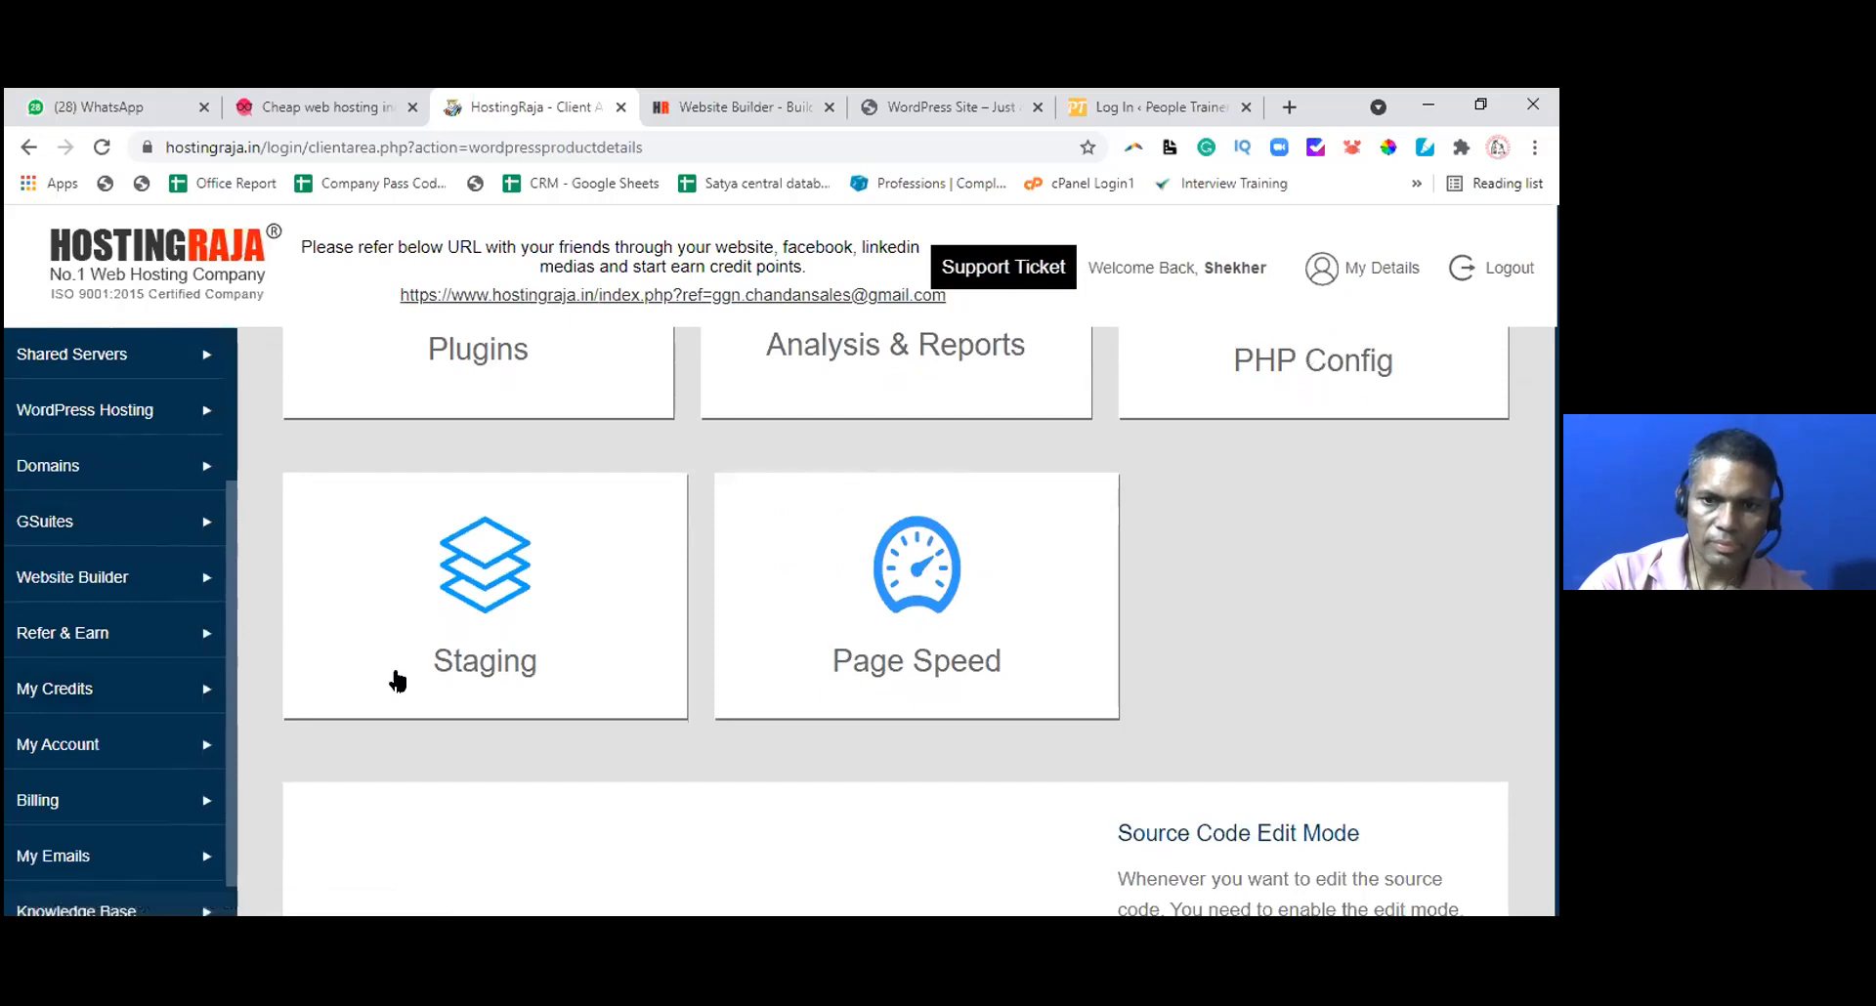
scroll(672, 631, down, 1)
scroll(682, 622, down, 2)
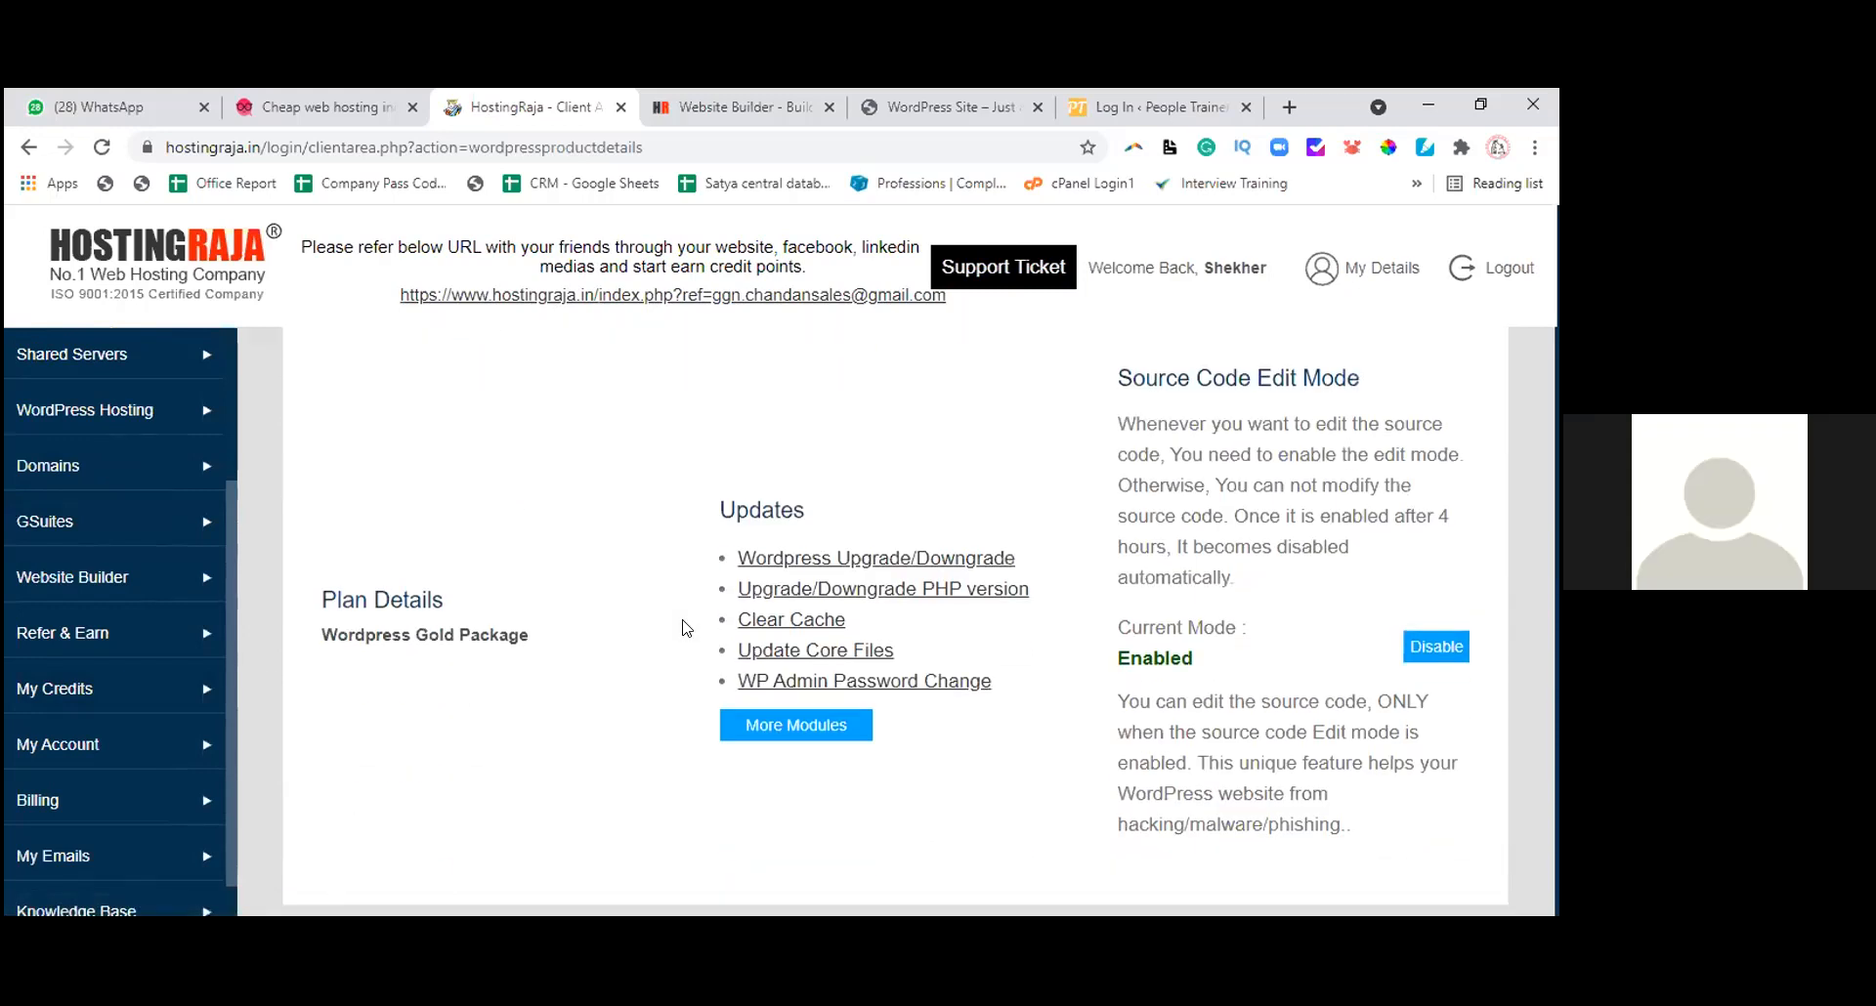
scroll(683, 623, up, 10)
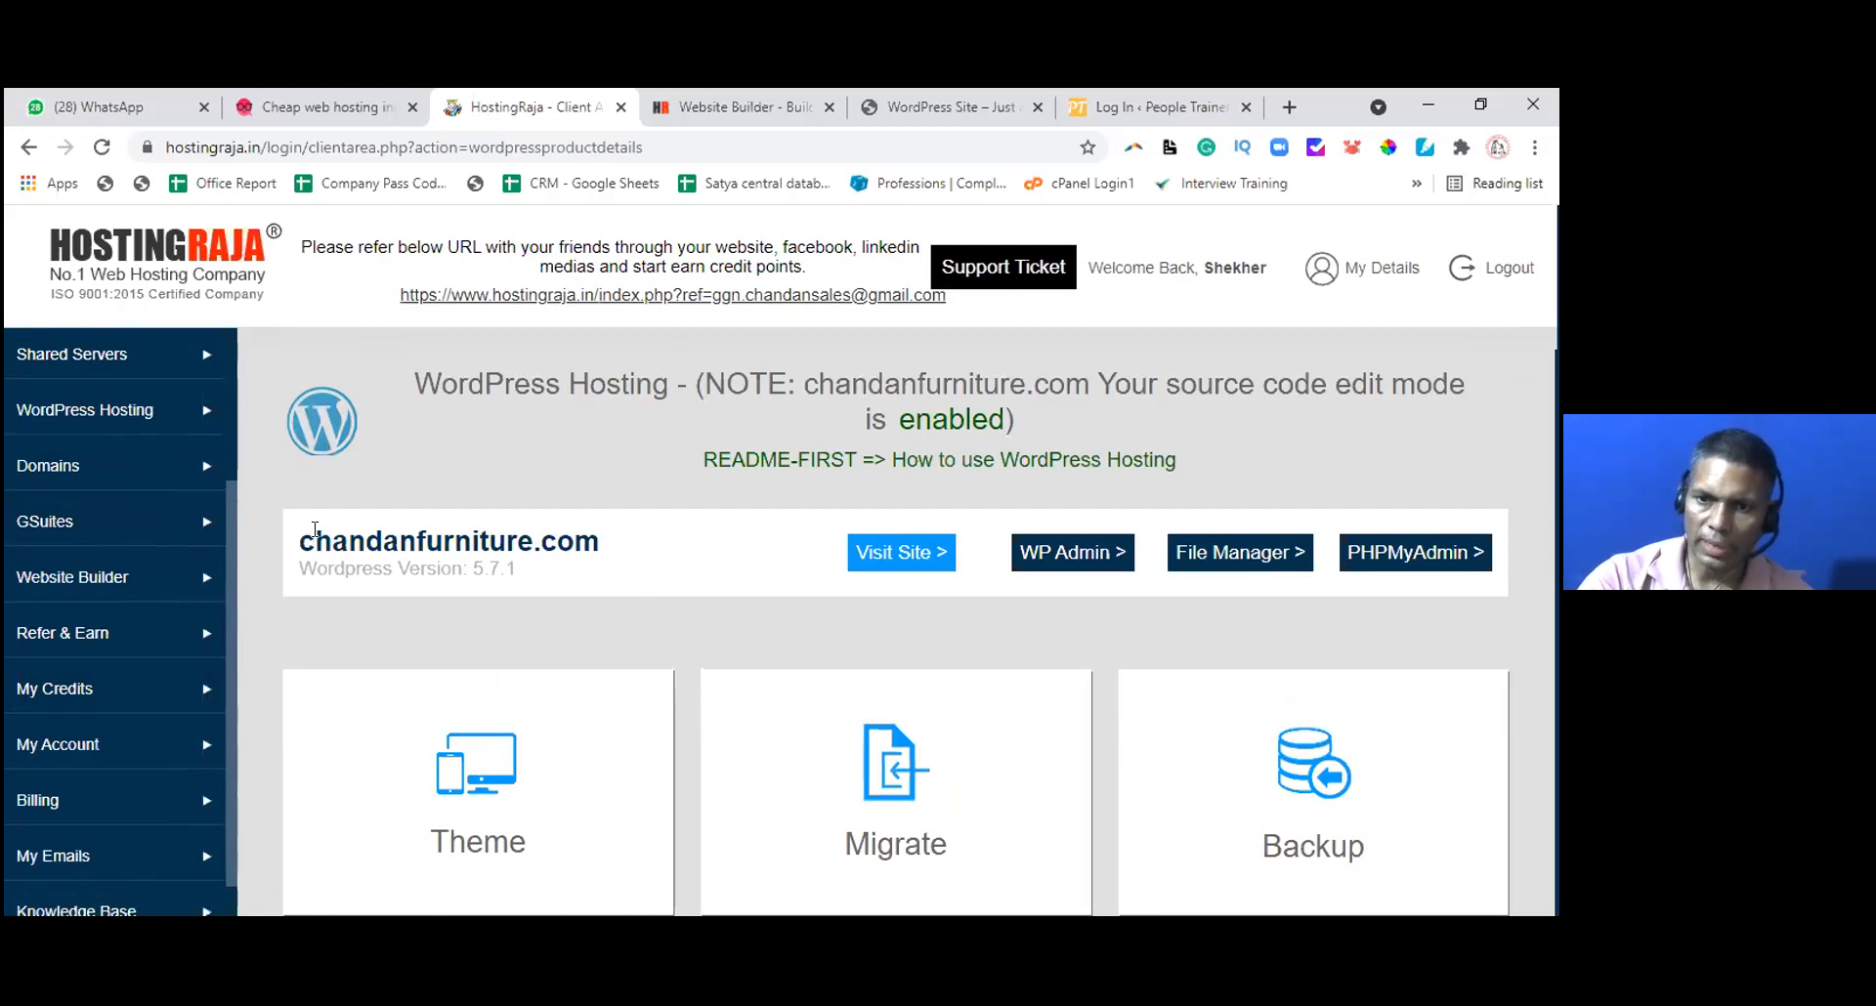
drag(300, 535, 598, 528)
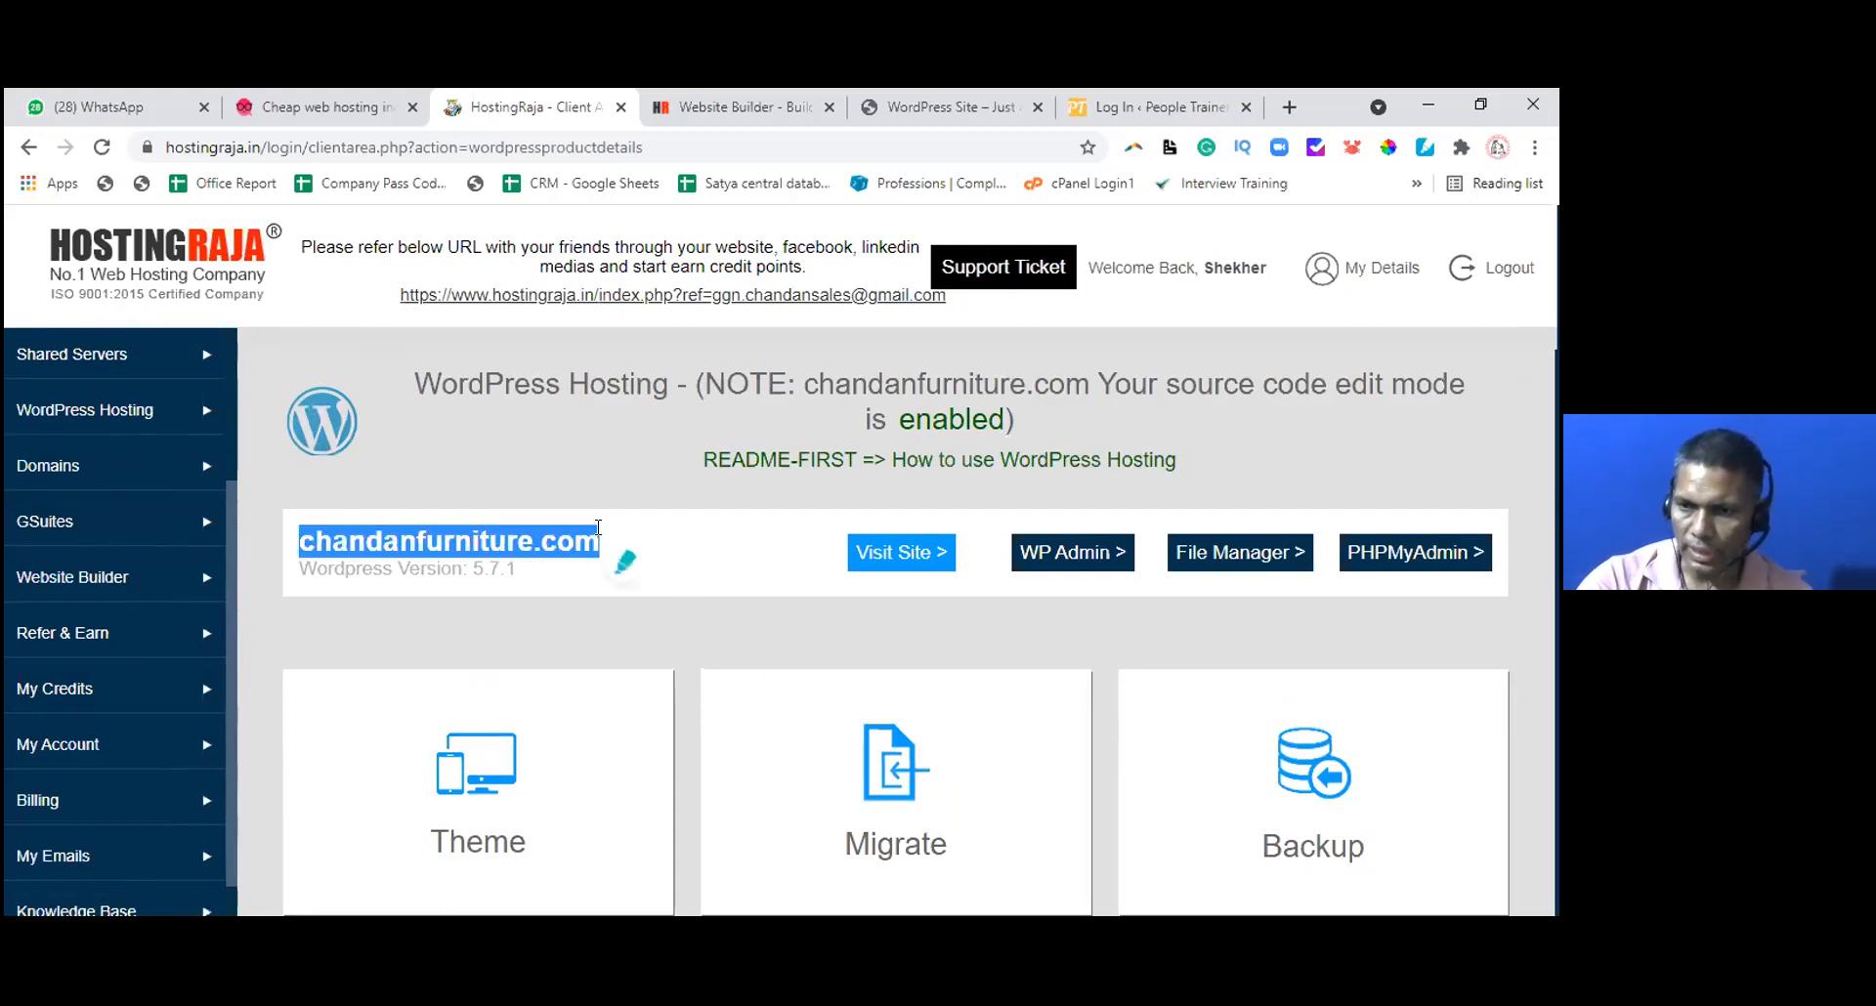